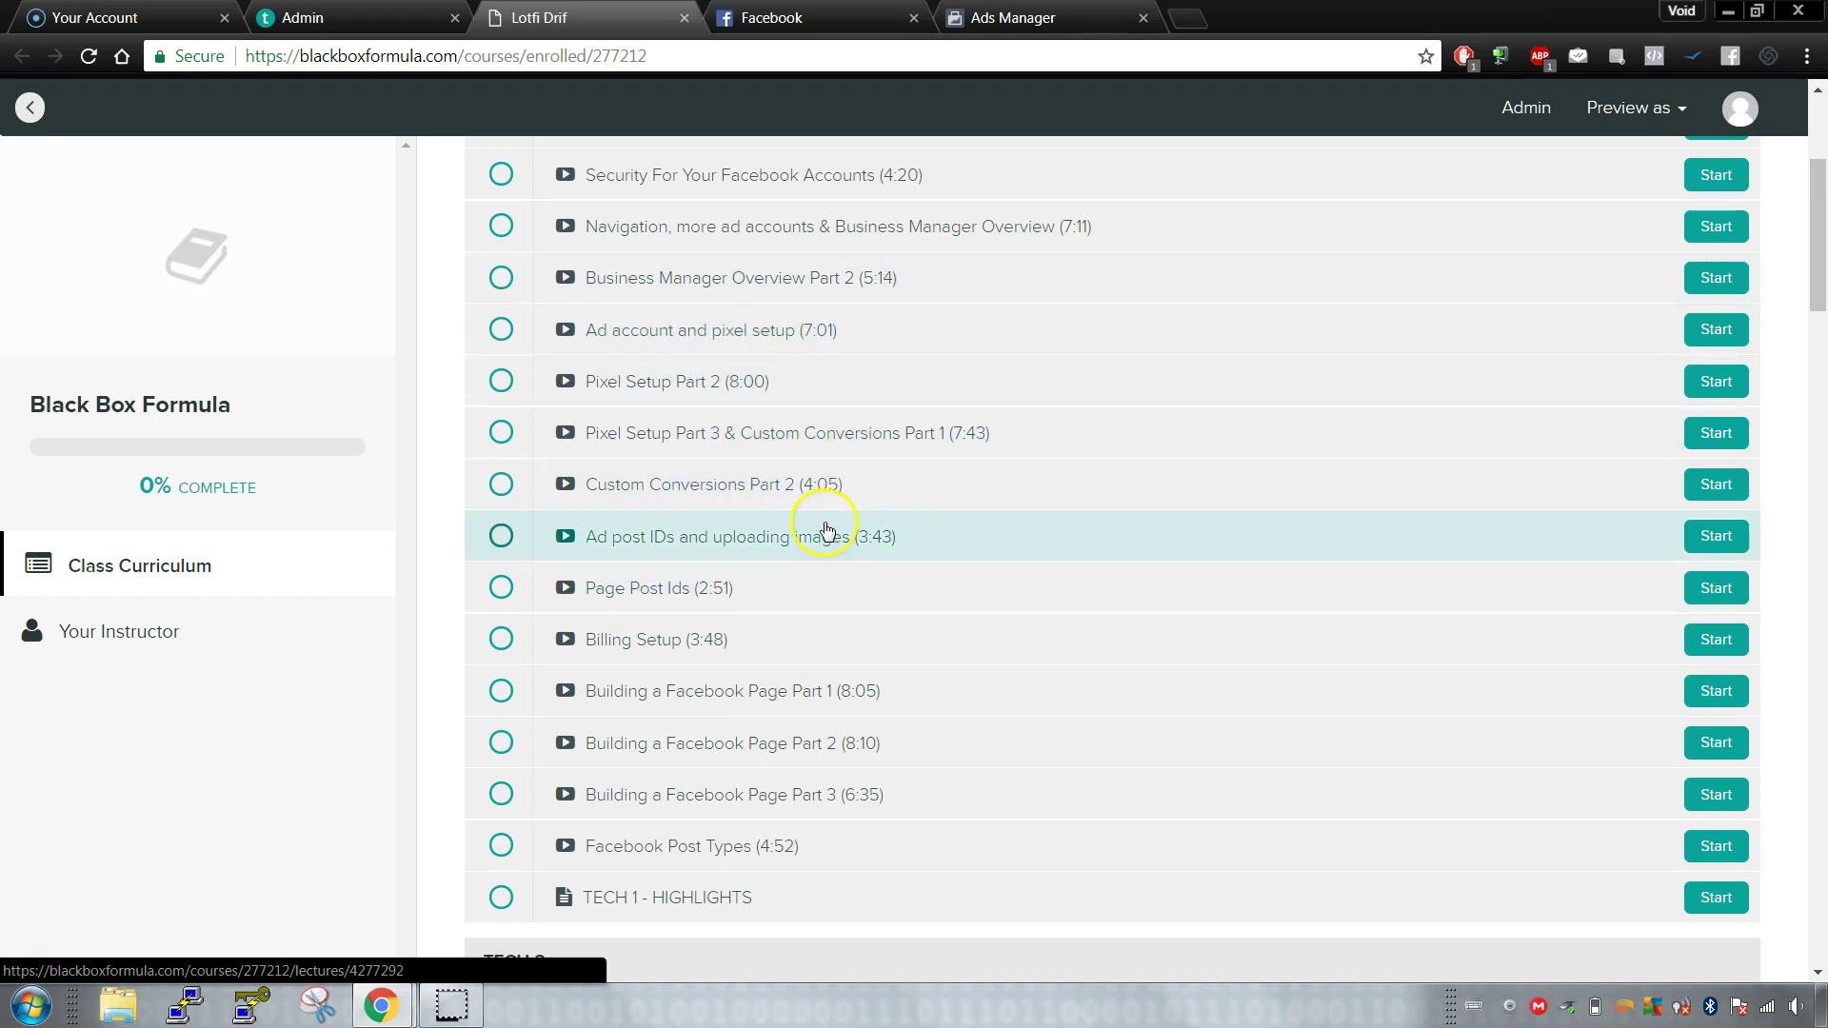
Step: Look through the TECH-1 lectures in the Black Box Formula course curriculum
scroll(827, 530, up, 3)
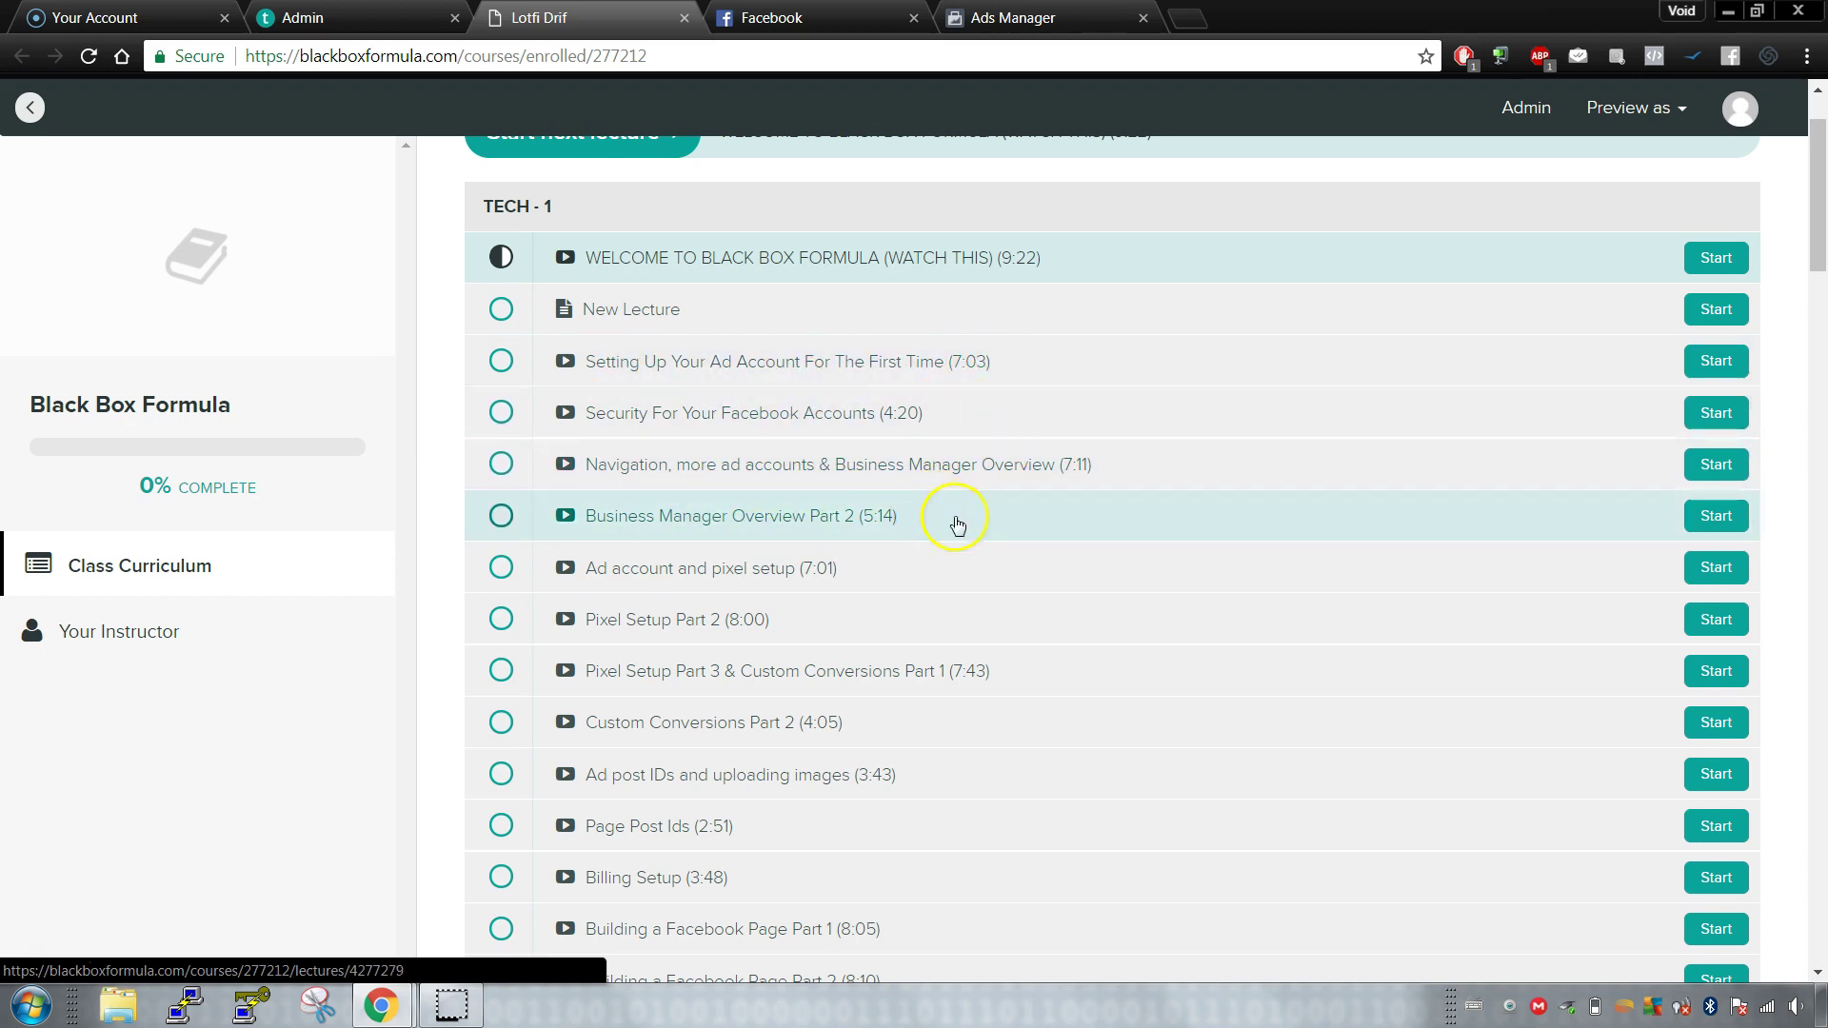
scroll(950, 519, down, 4)
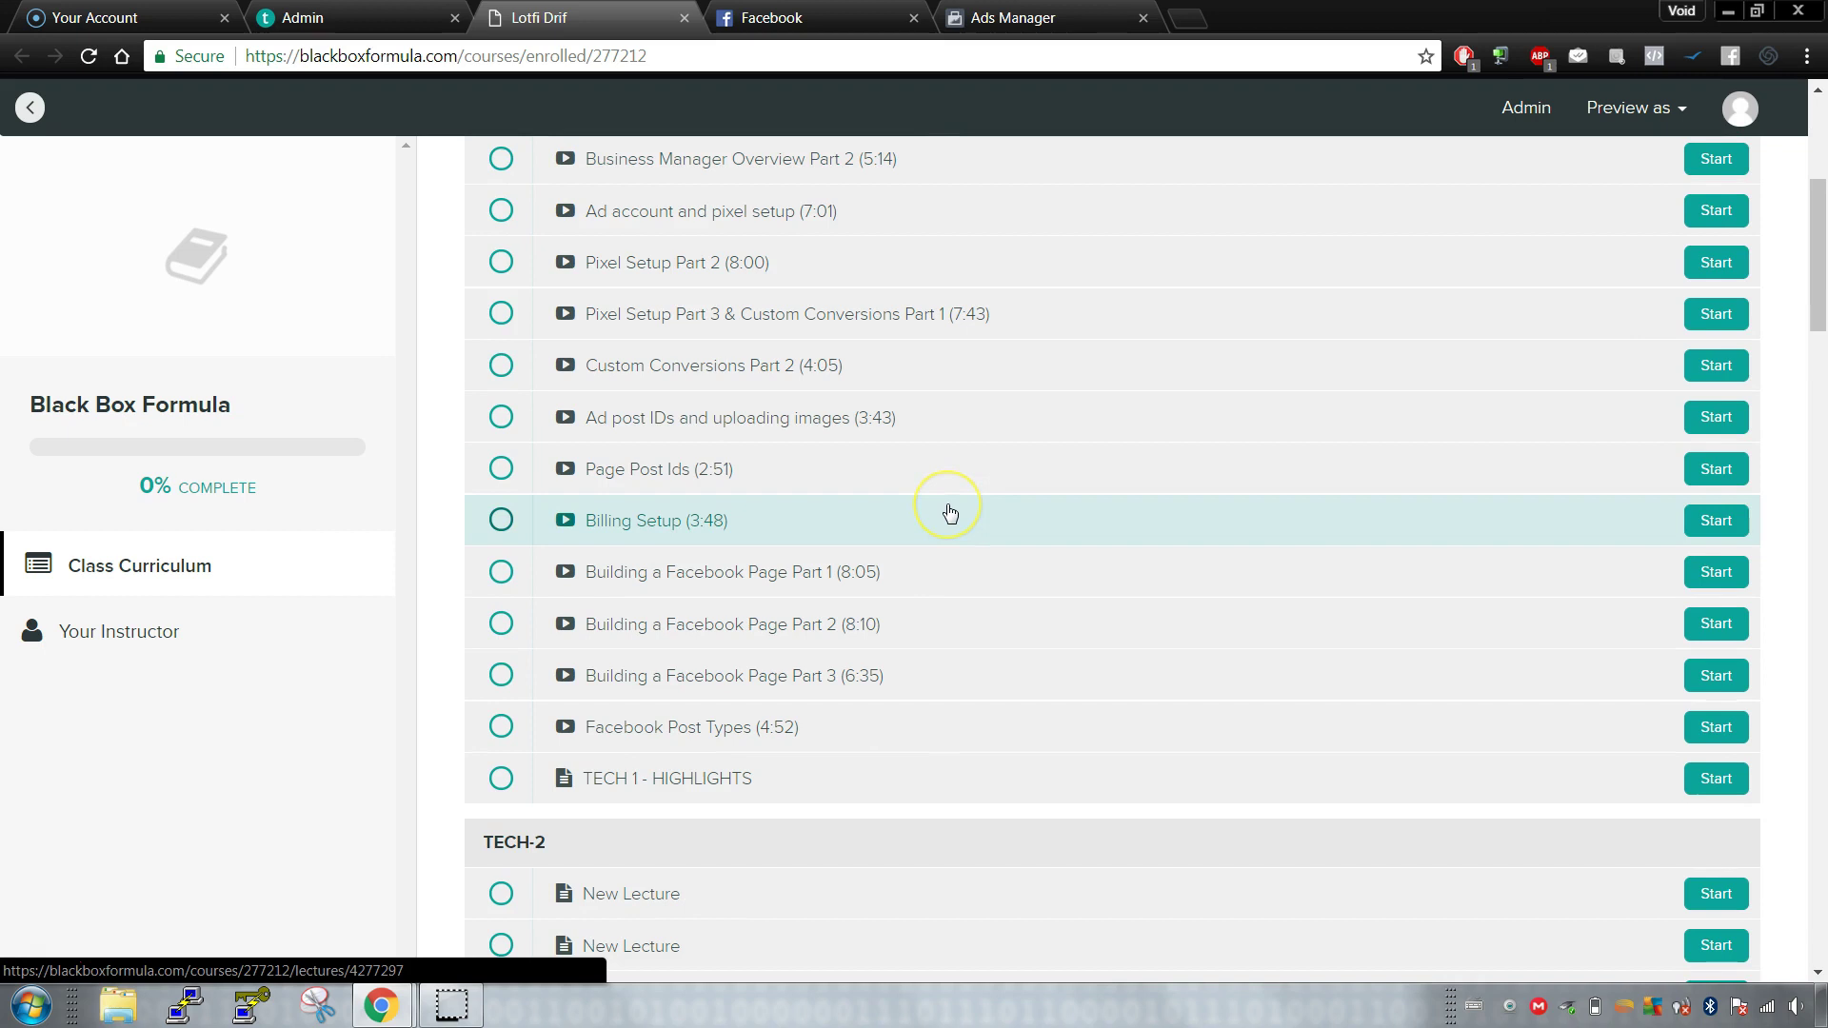
scroll(942, 495, up, 4)
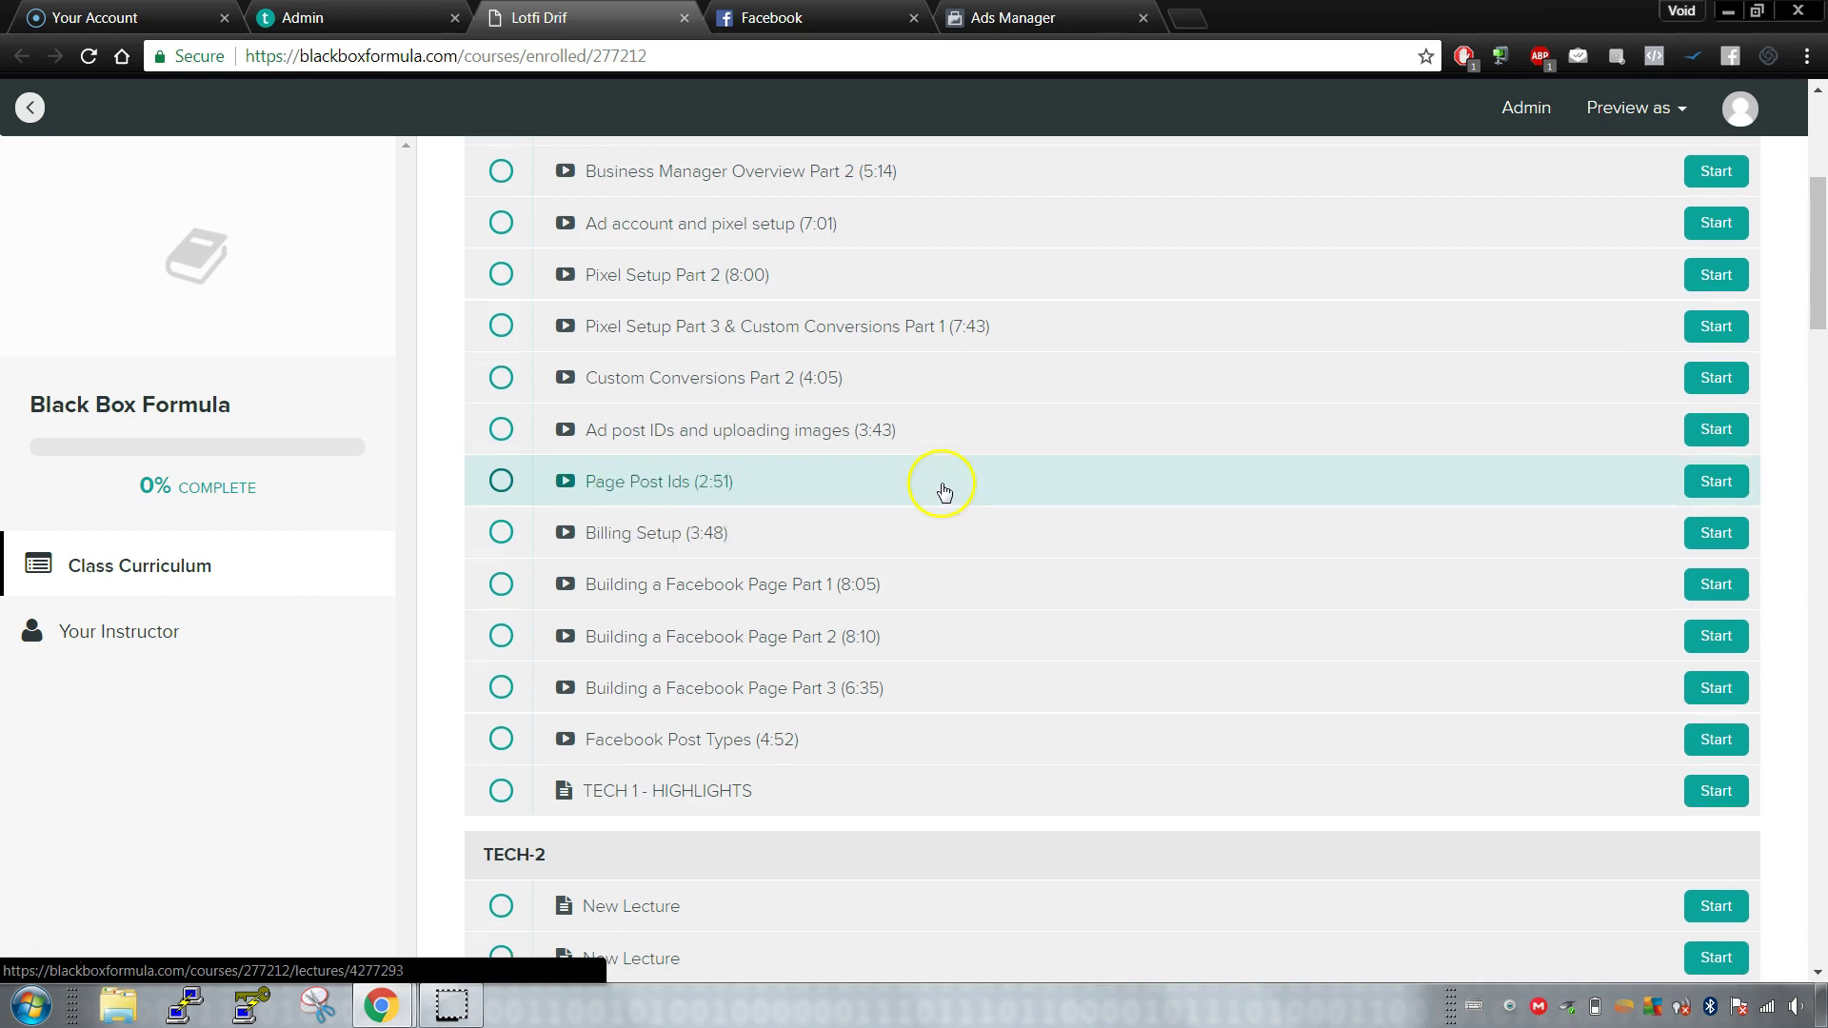
scroll(861, 704, down, 3)
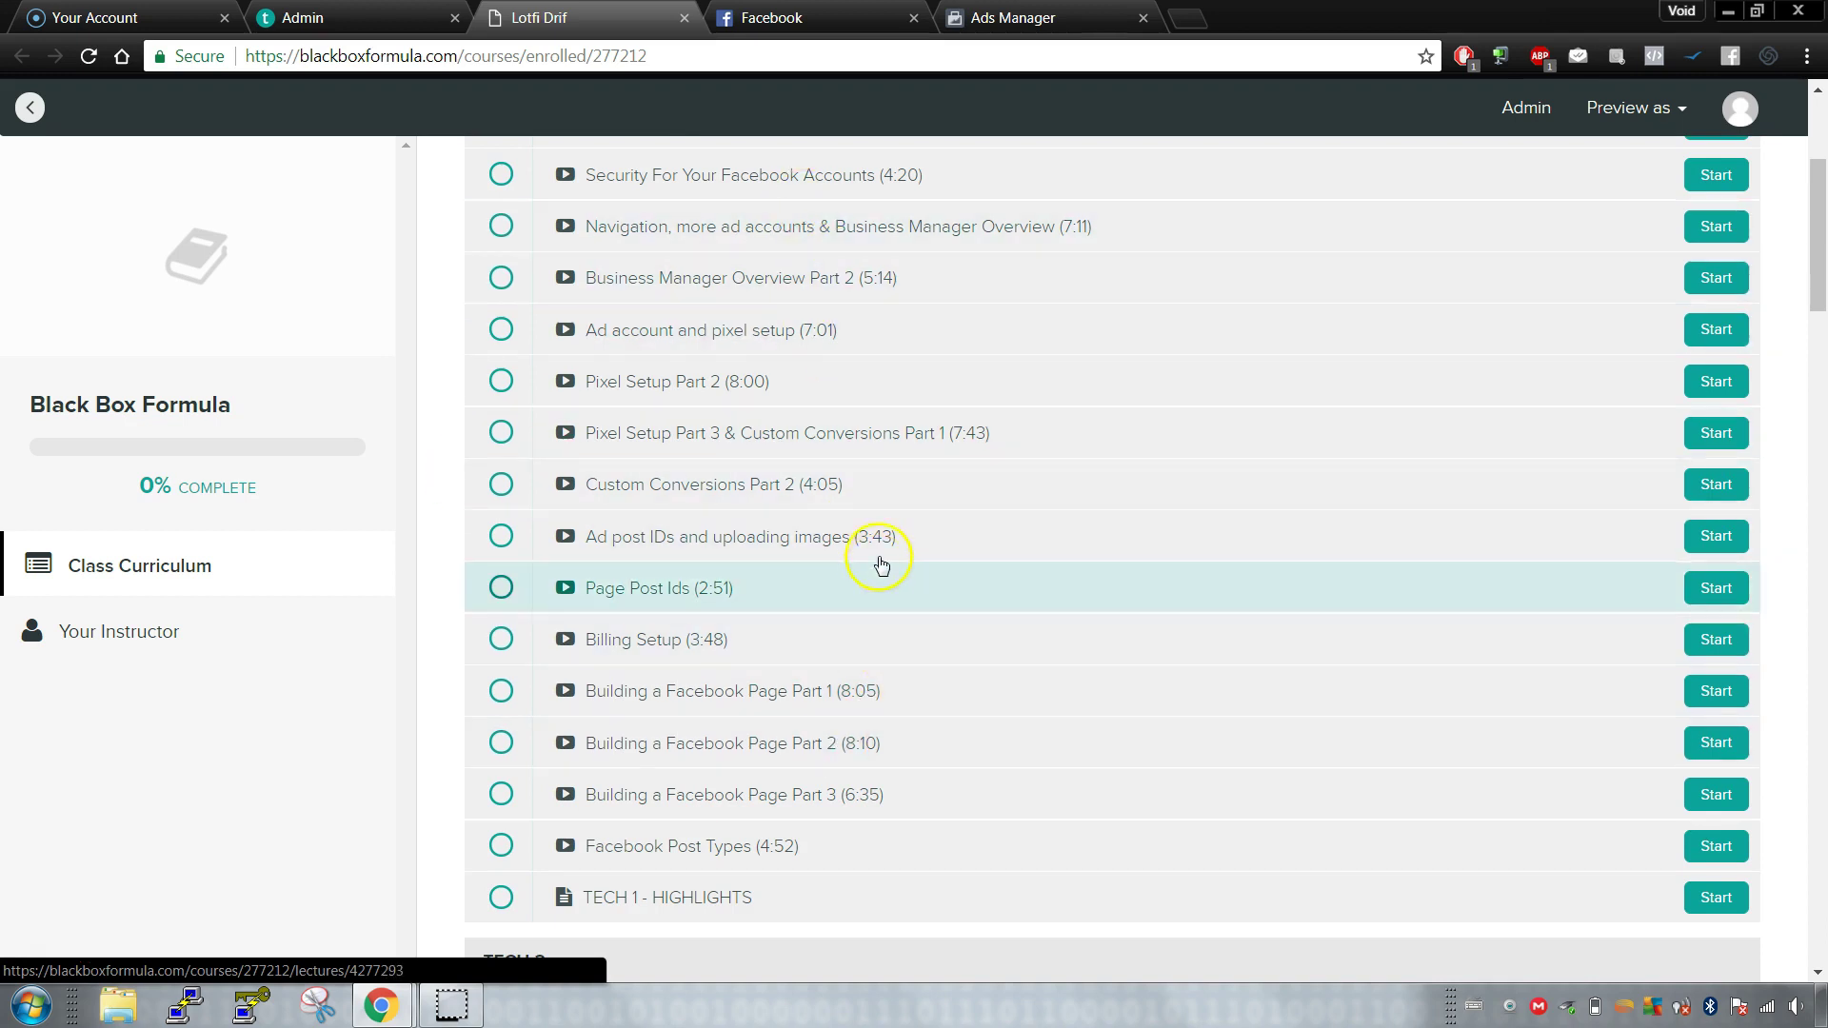
scroll(857, 572, up, 4)
scroll(809, 672, down, 4)
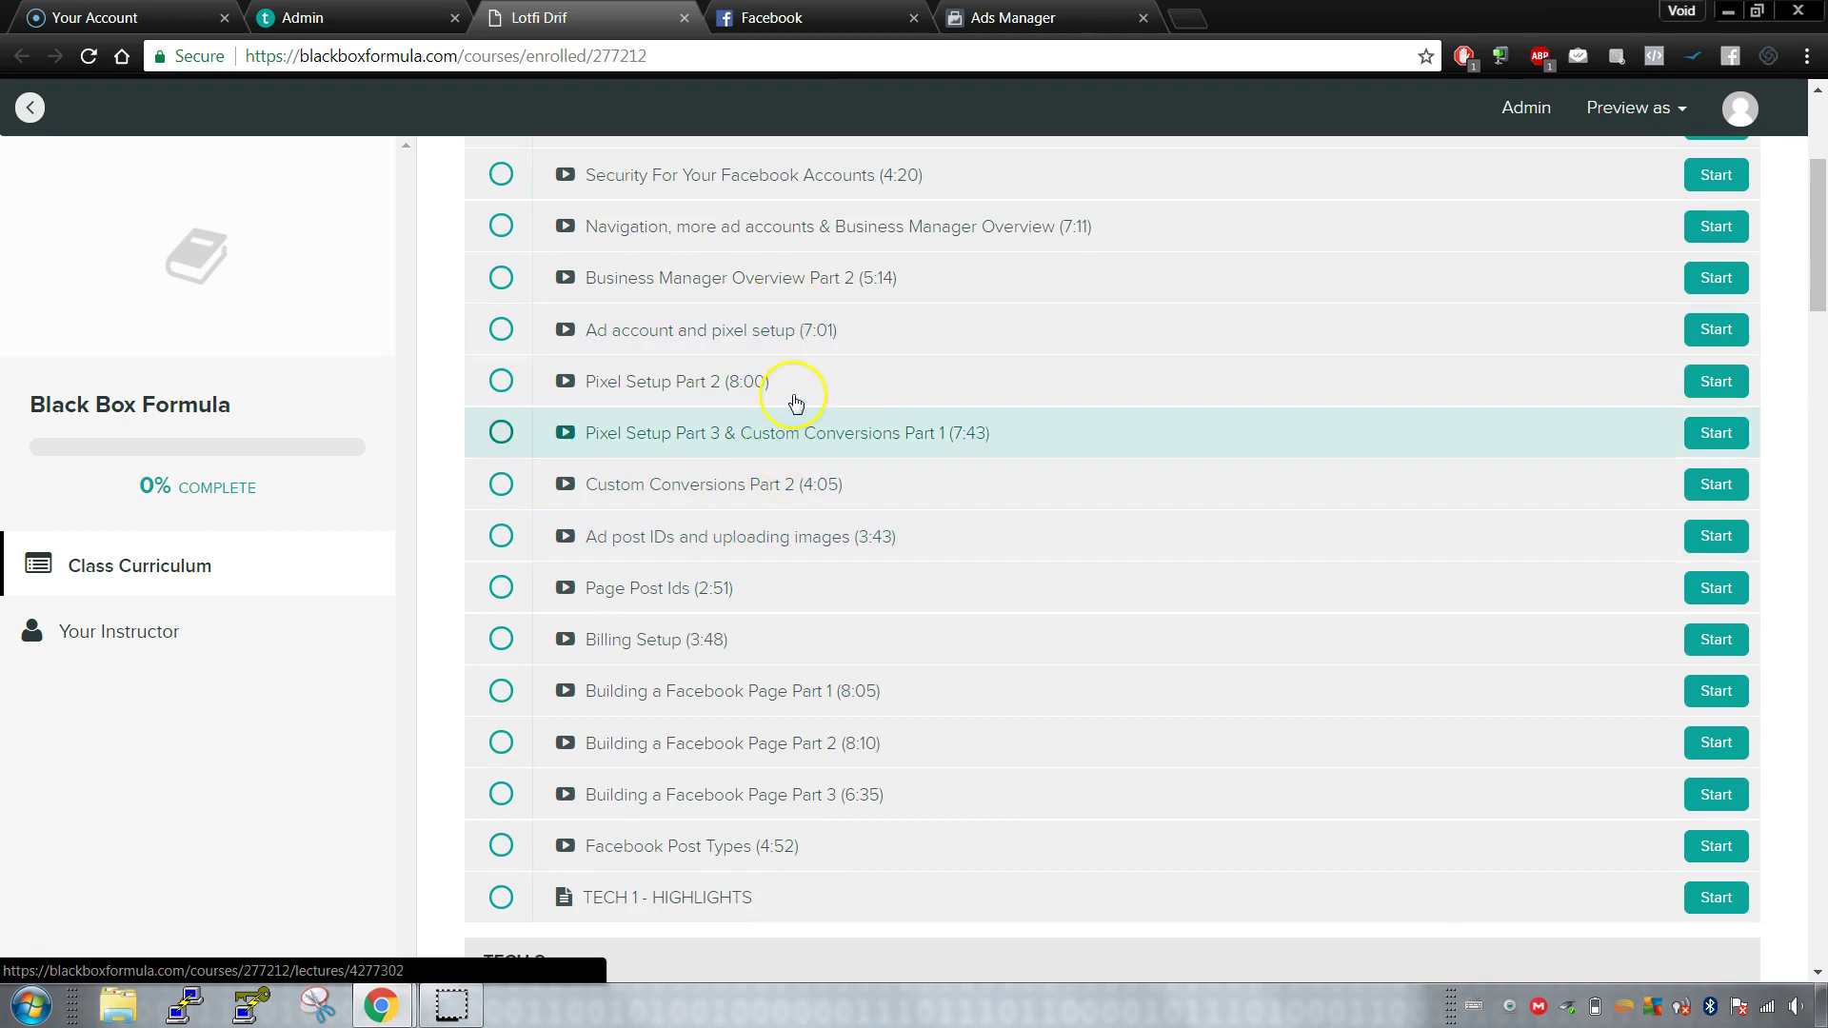
Step: Switch to Facebook and open the overview of the profile's ad accounts
click(780, 19)
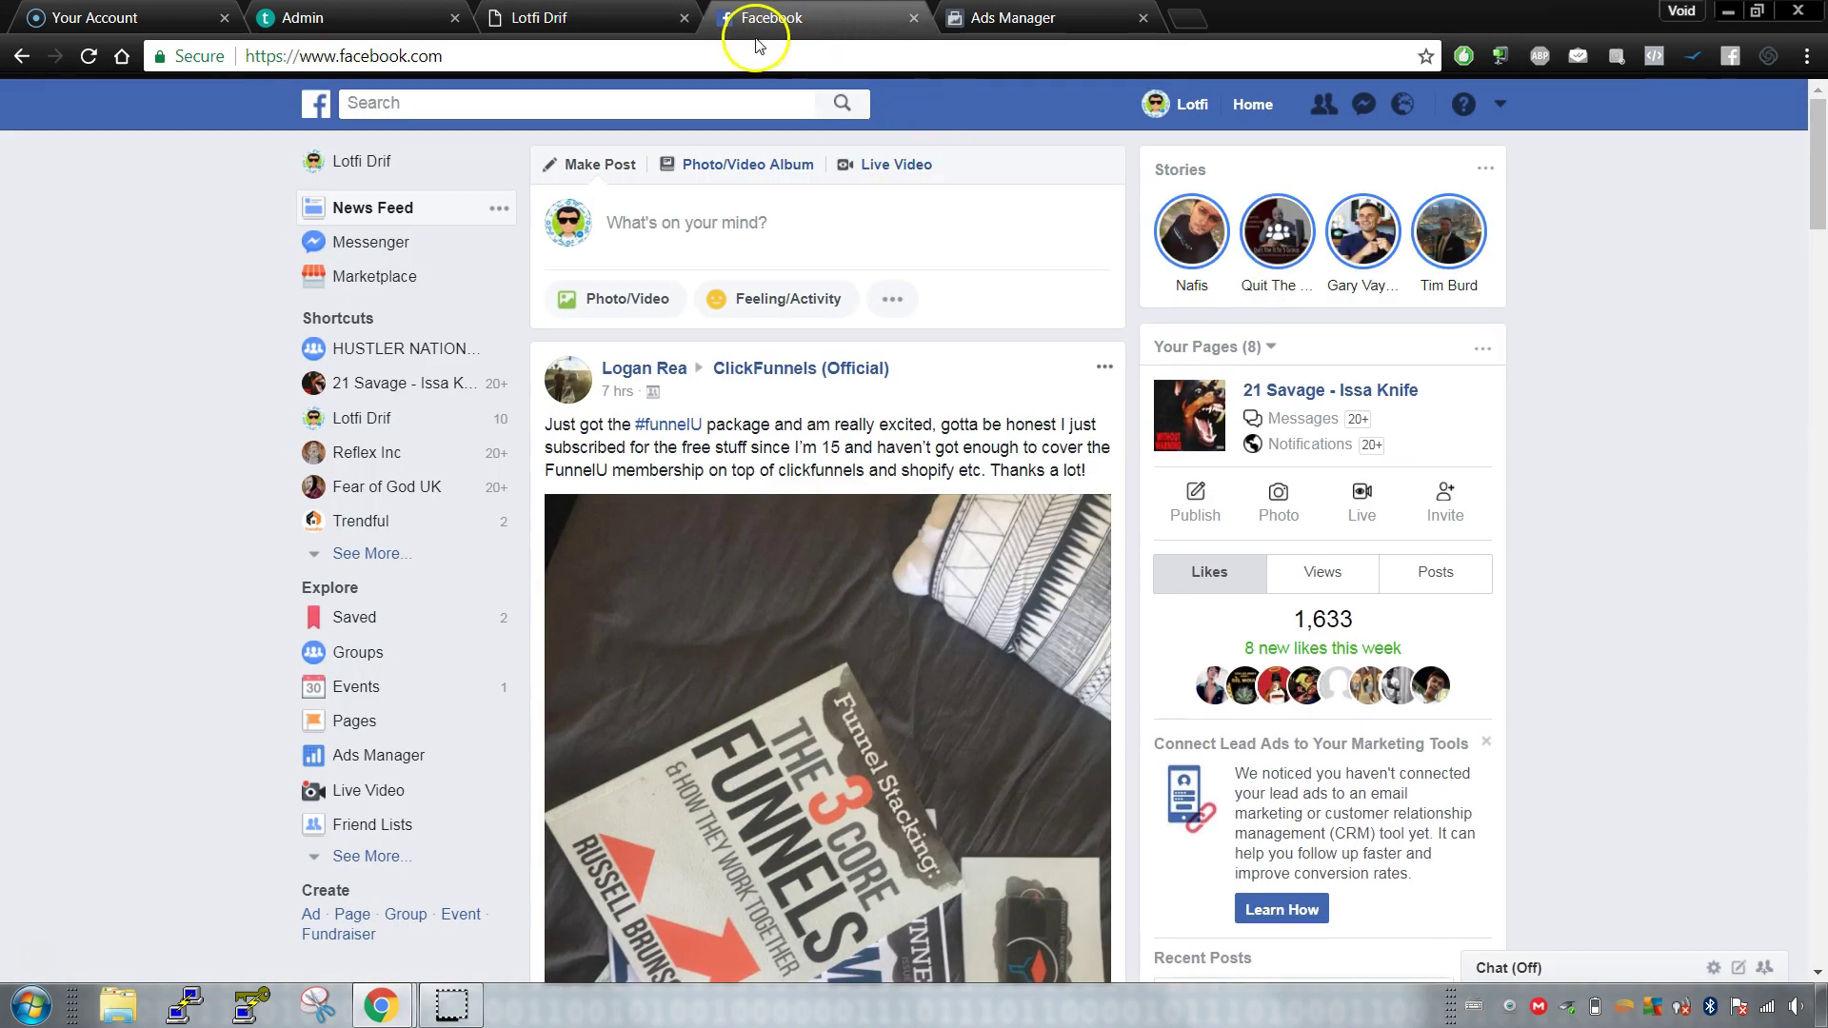
click(1501, 106)
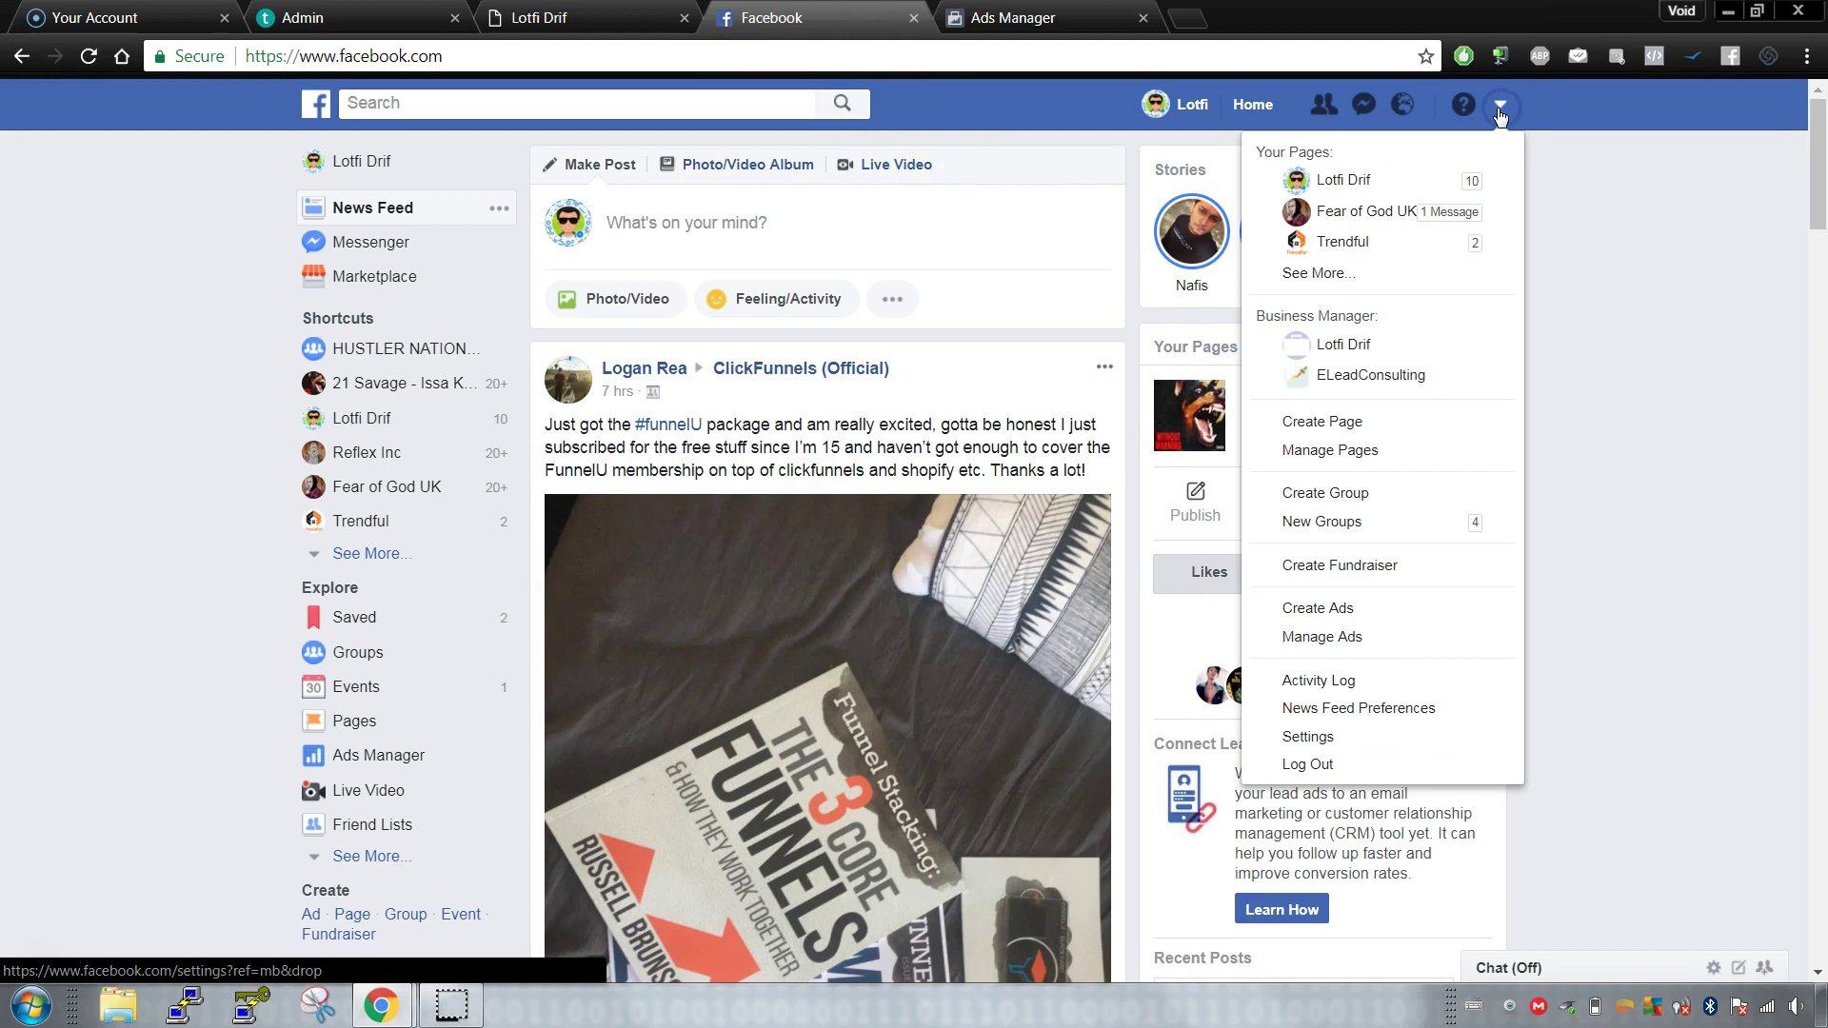
click(1411, 642)
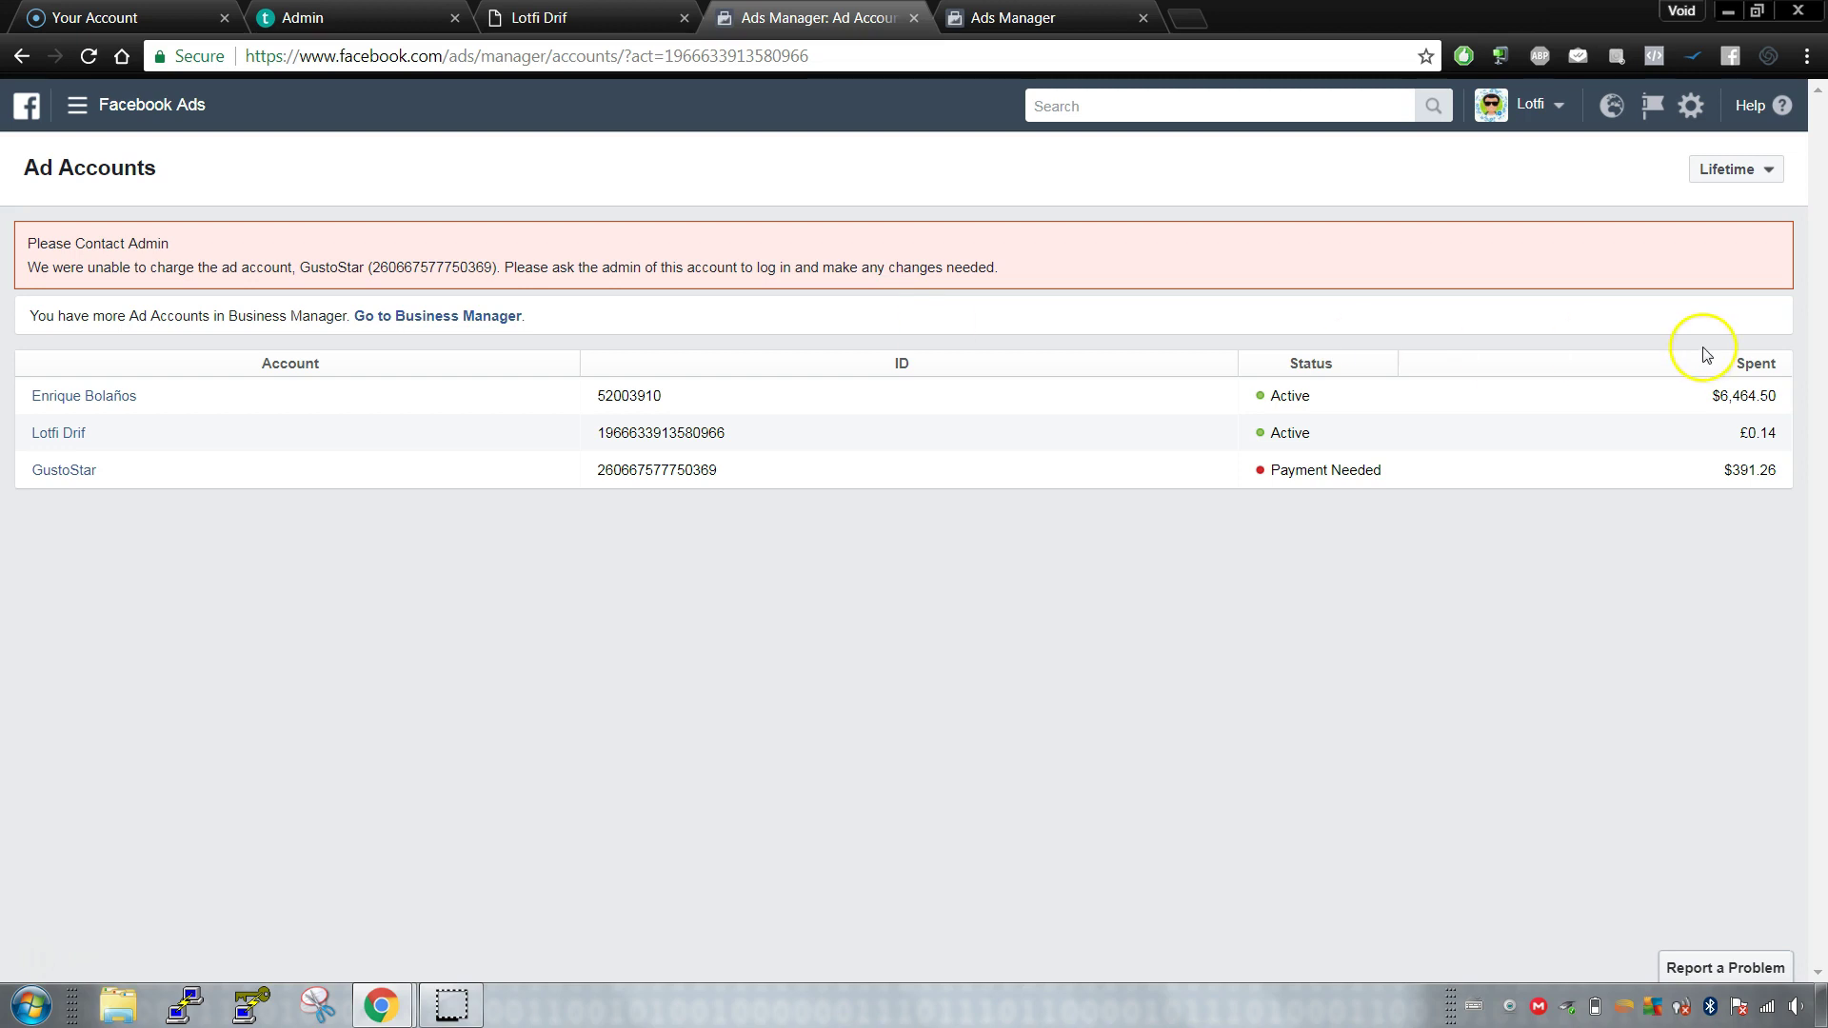
Step: Compare the lifetime amounts spent by the first two ad accounts in the overview
drag(1711, 395, 1779, 398)
click(1738, 396)
drag(1736, 434, 1773, 435)
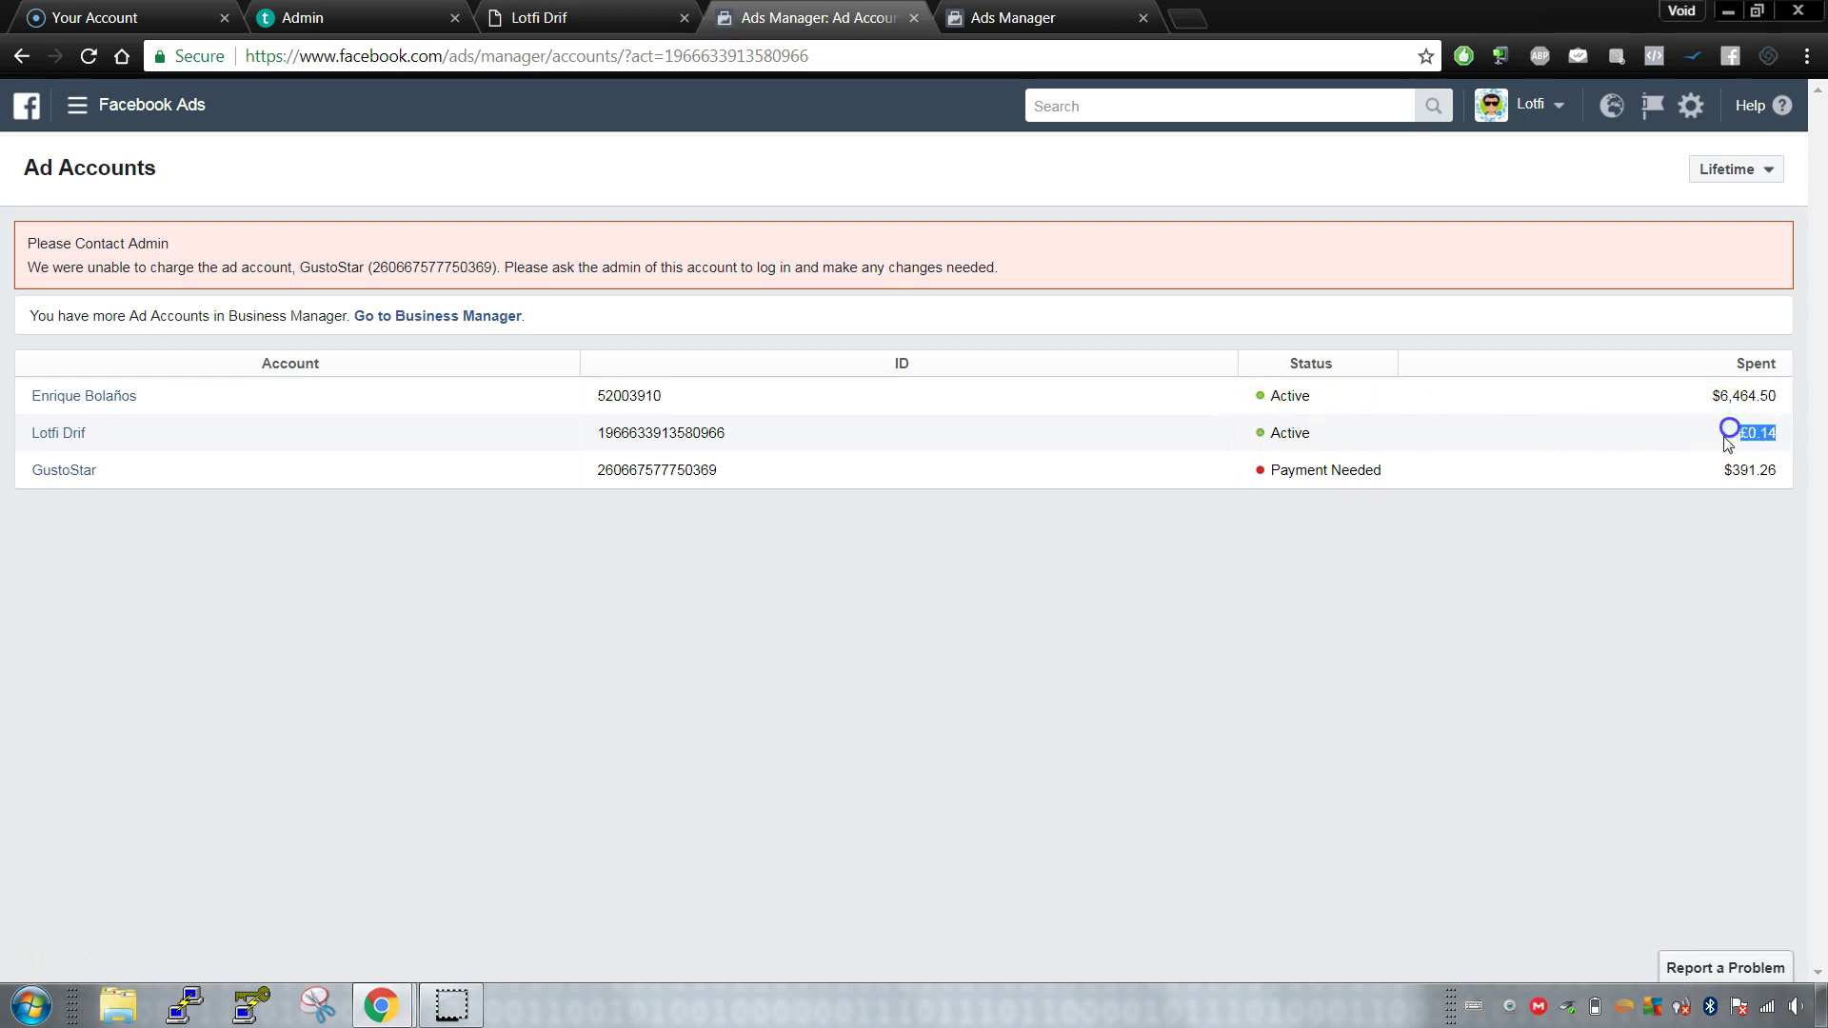
drag(1711, 396, 1768, 398)
click(1768, 398)
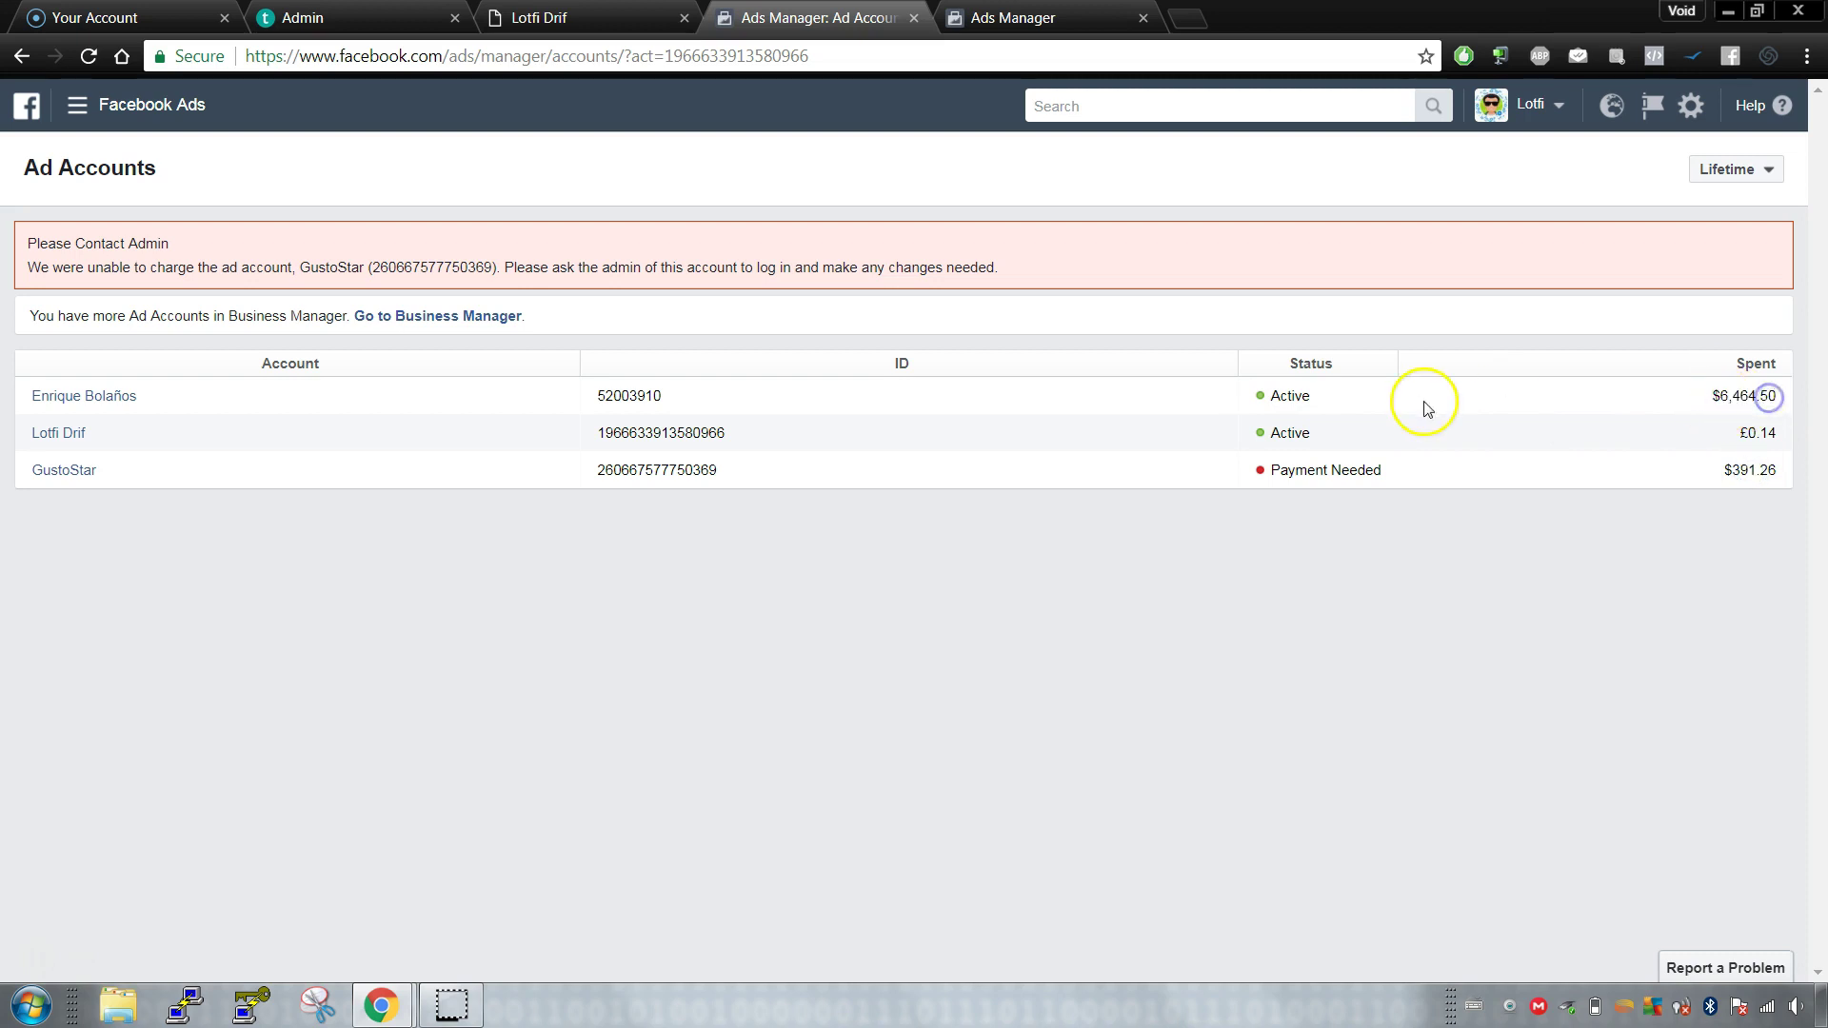
Step: Return to the Facebook home page and open the profile's Security and Login settings
click(20, 58)
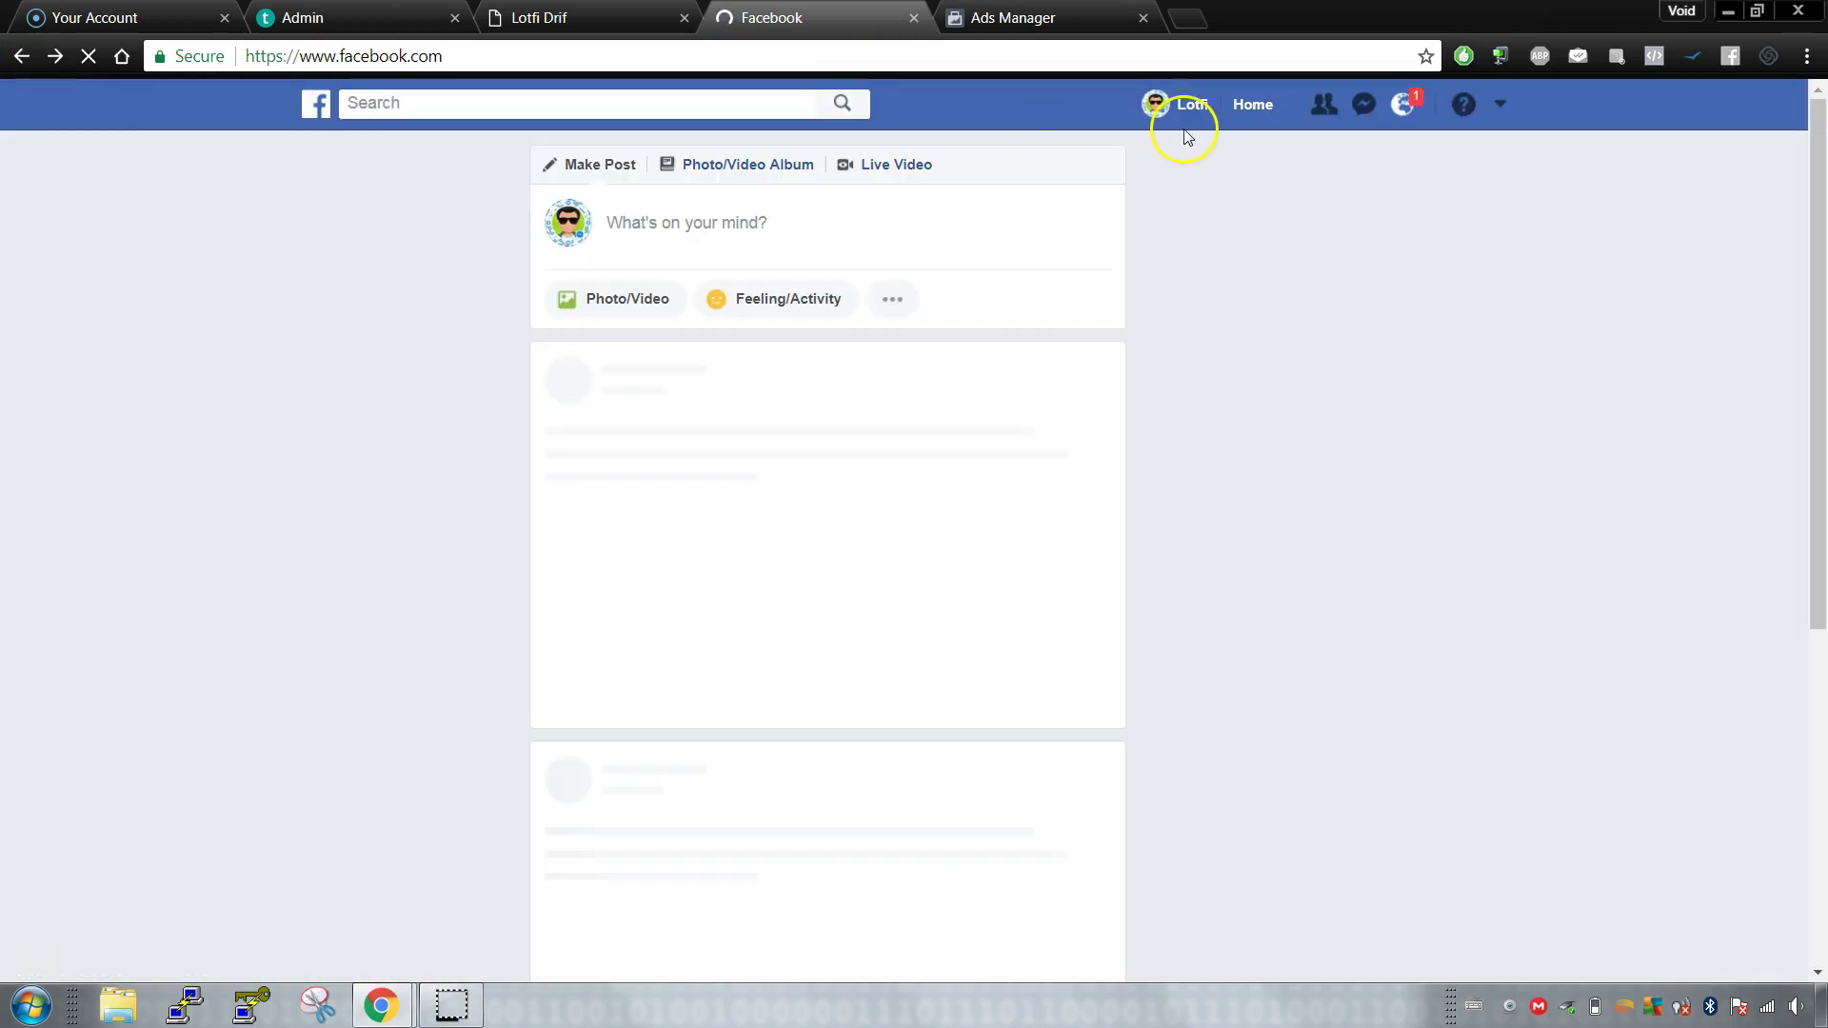
click(1499, 106)
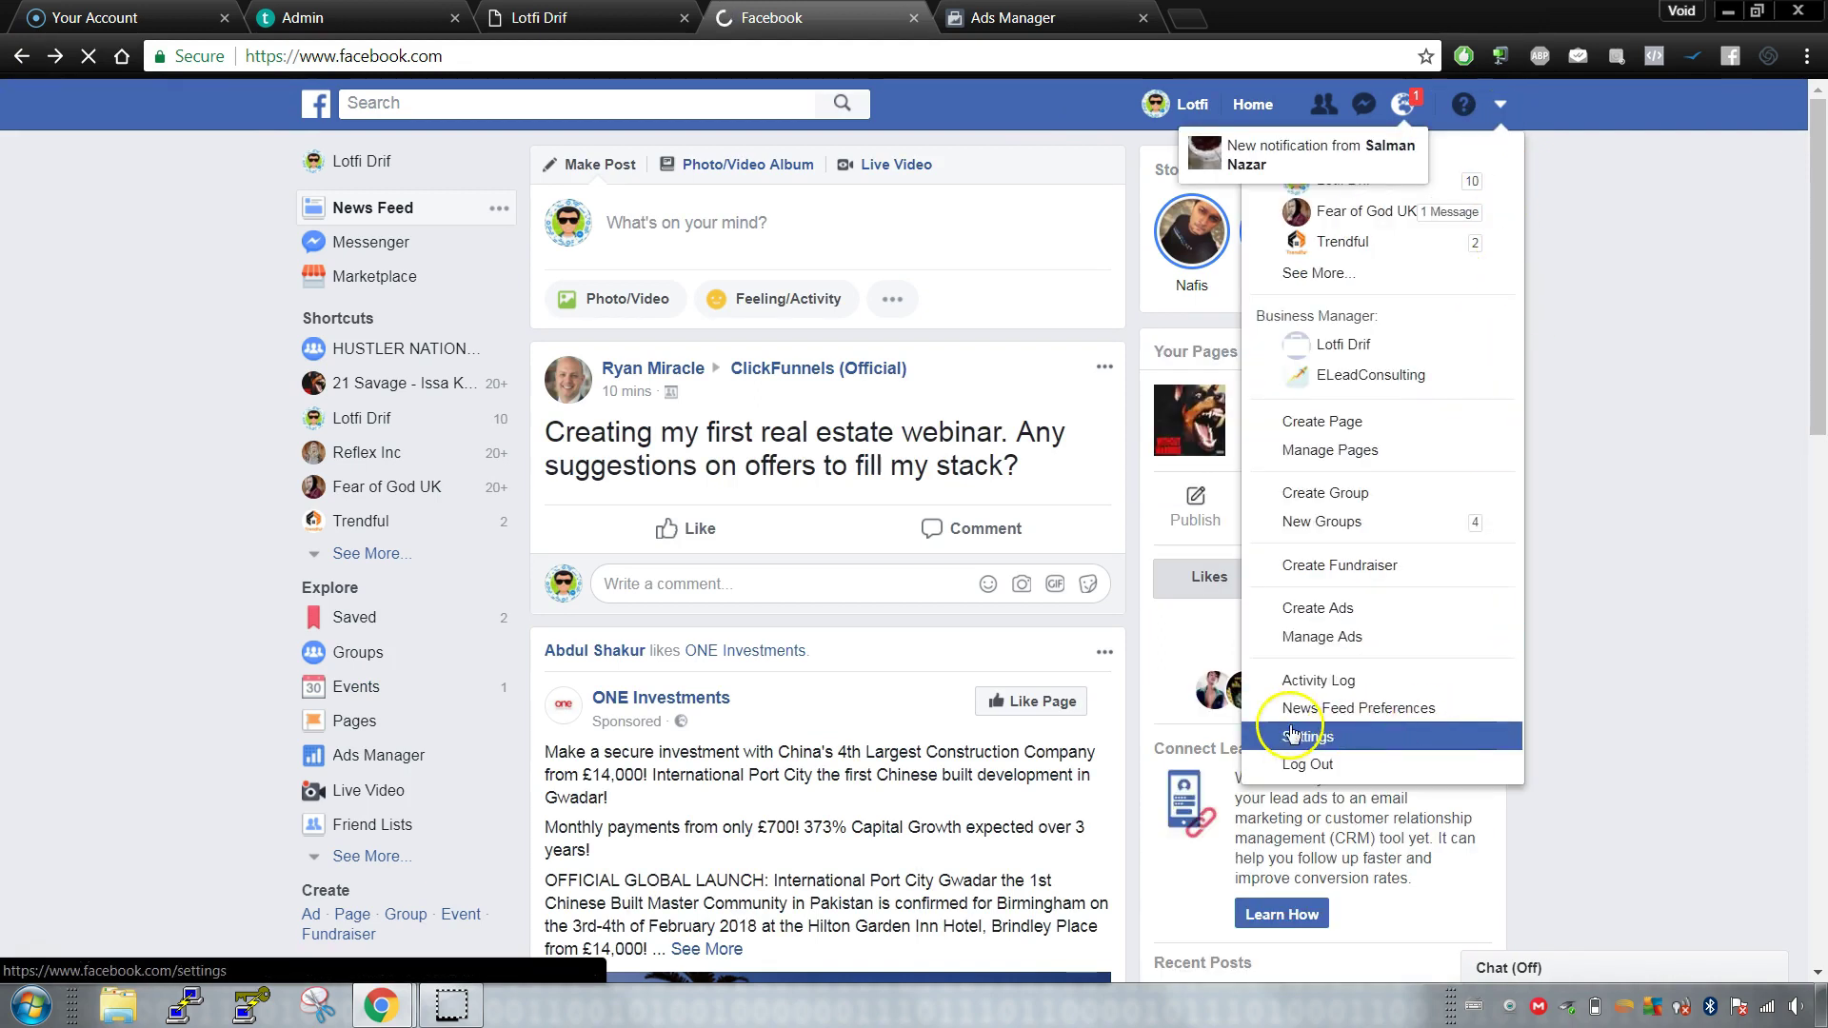
click(1457, 737)
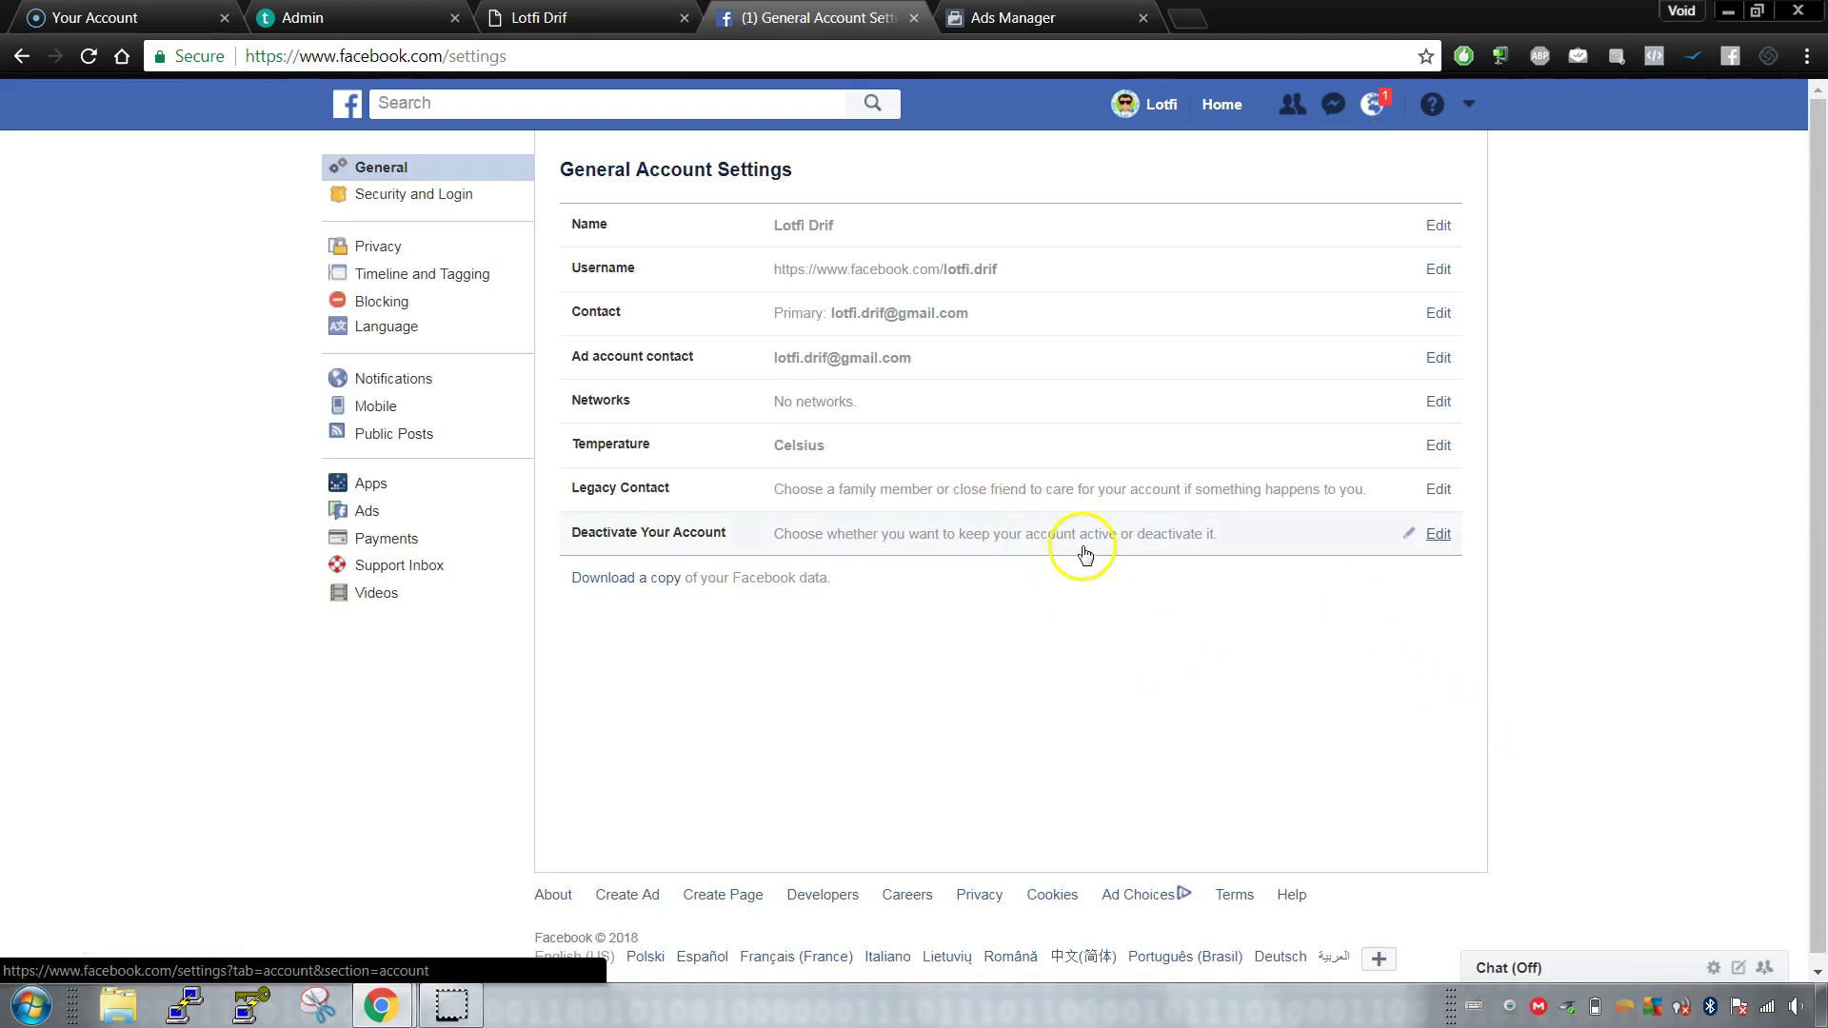
click(400, 259)
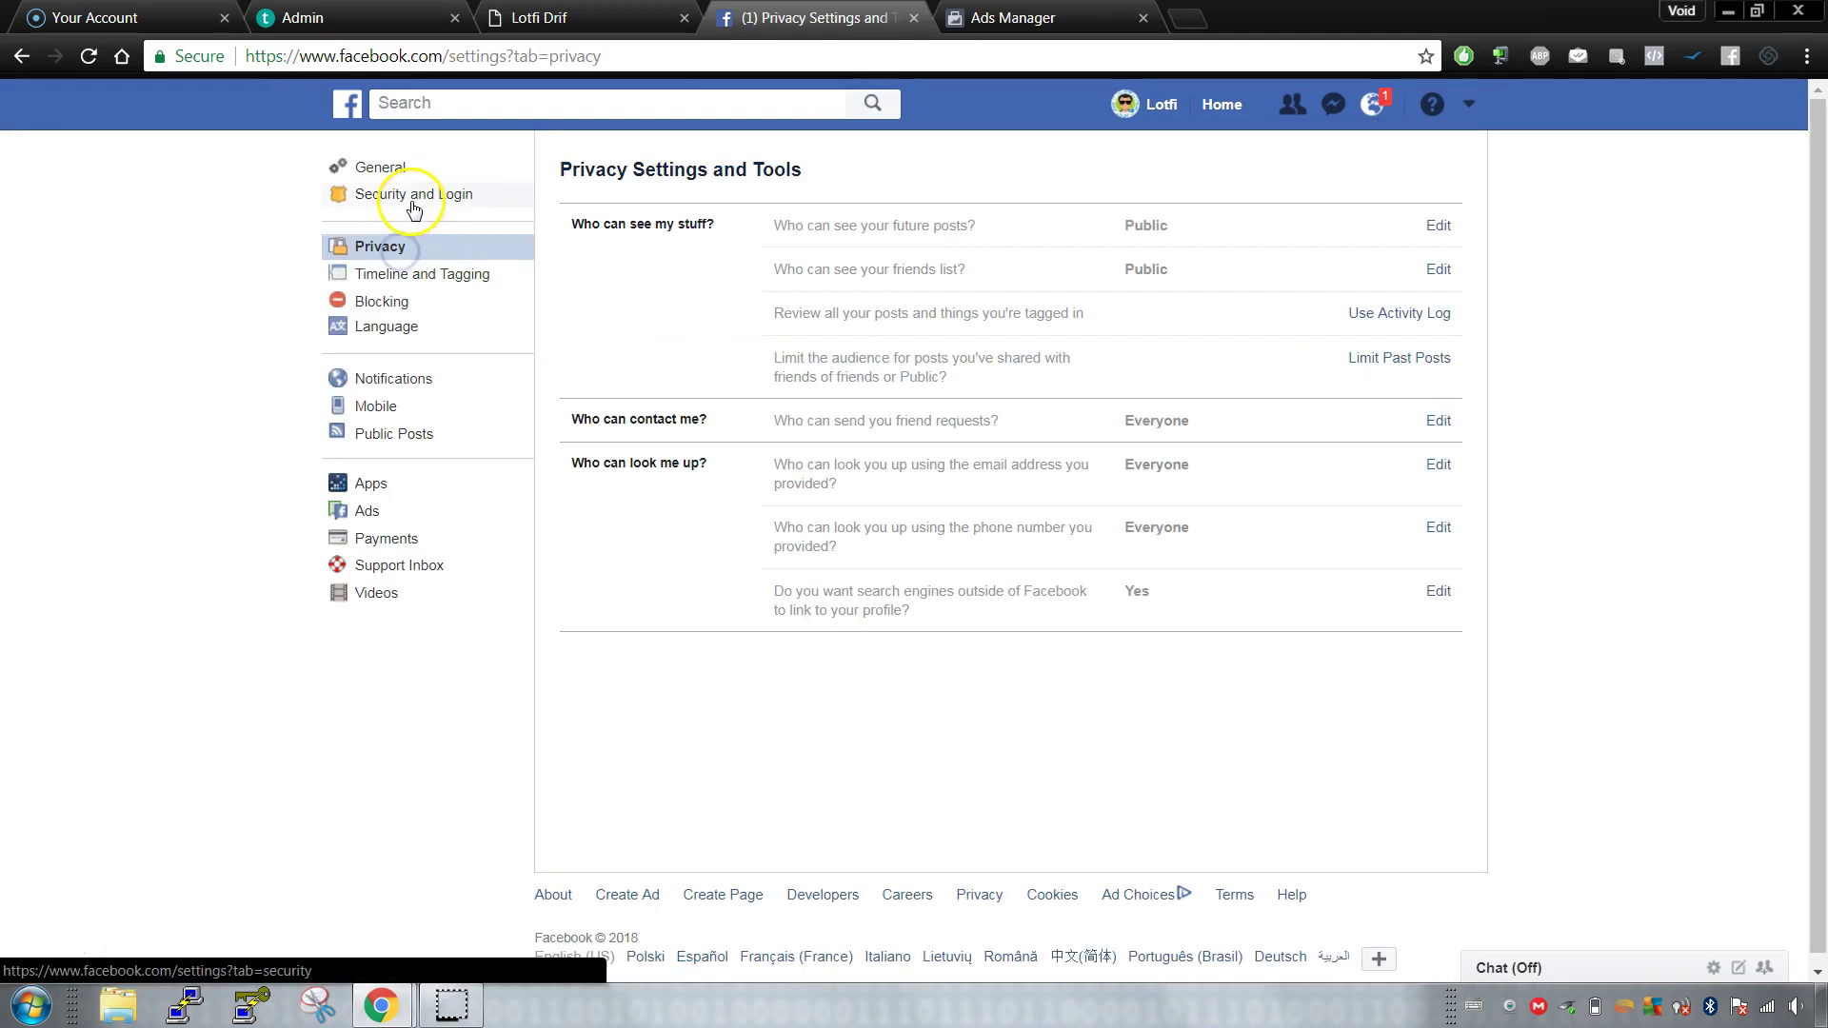
click(409, 195)
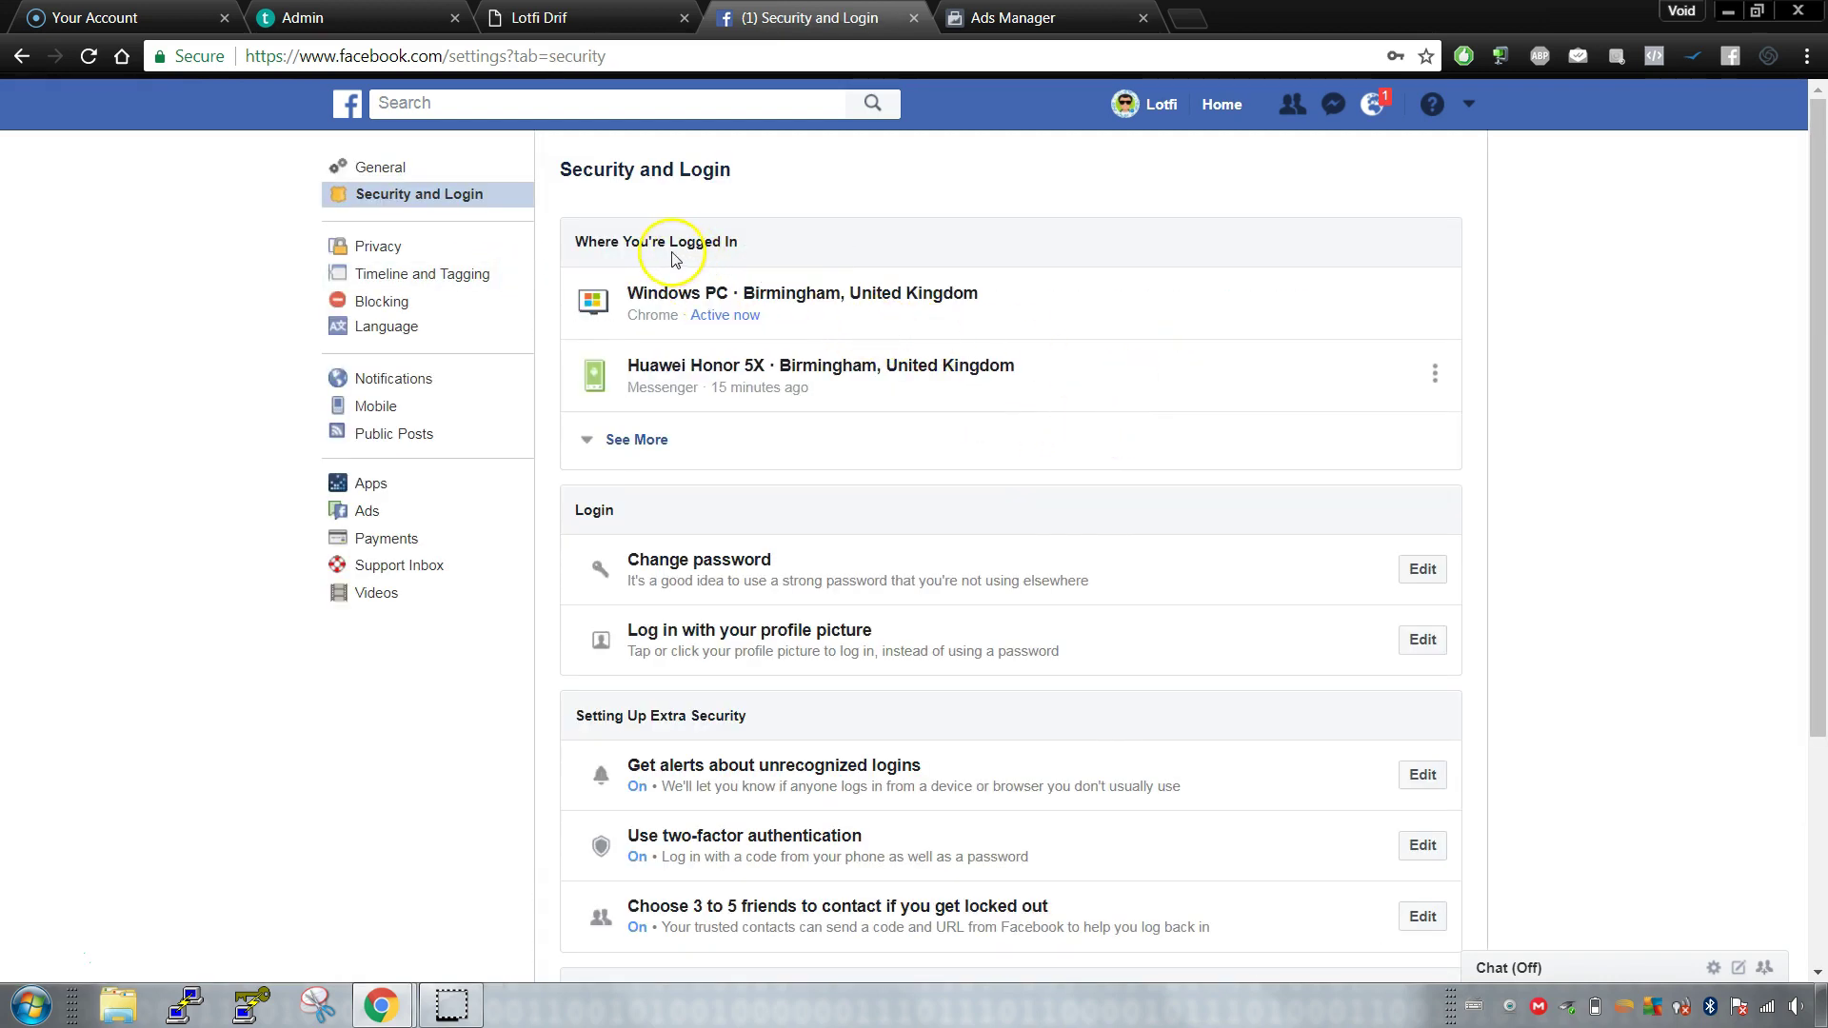
Step: Review the login and extra security options, with a brief look at the campaigns in Ads Manager
scroll(1009, 377, down, 3)
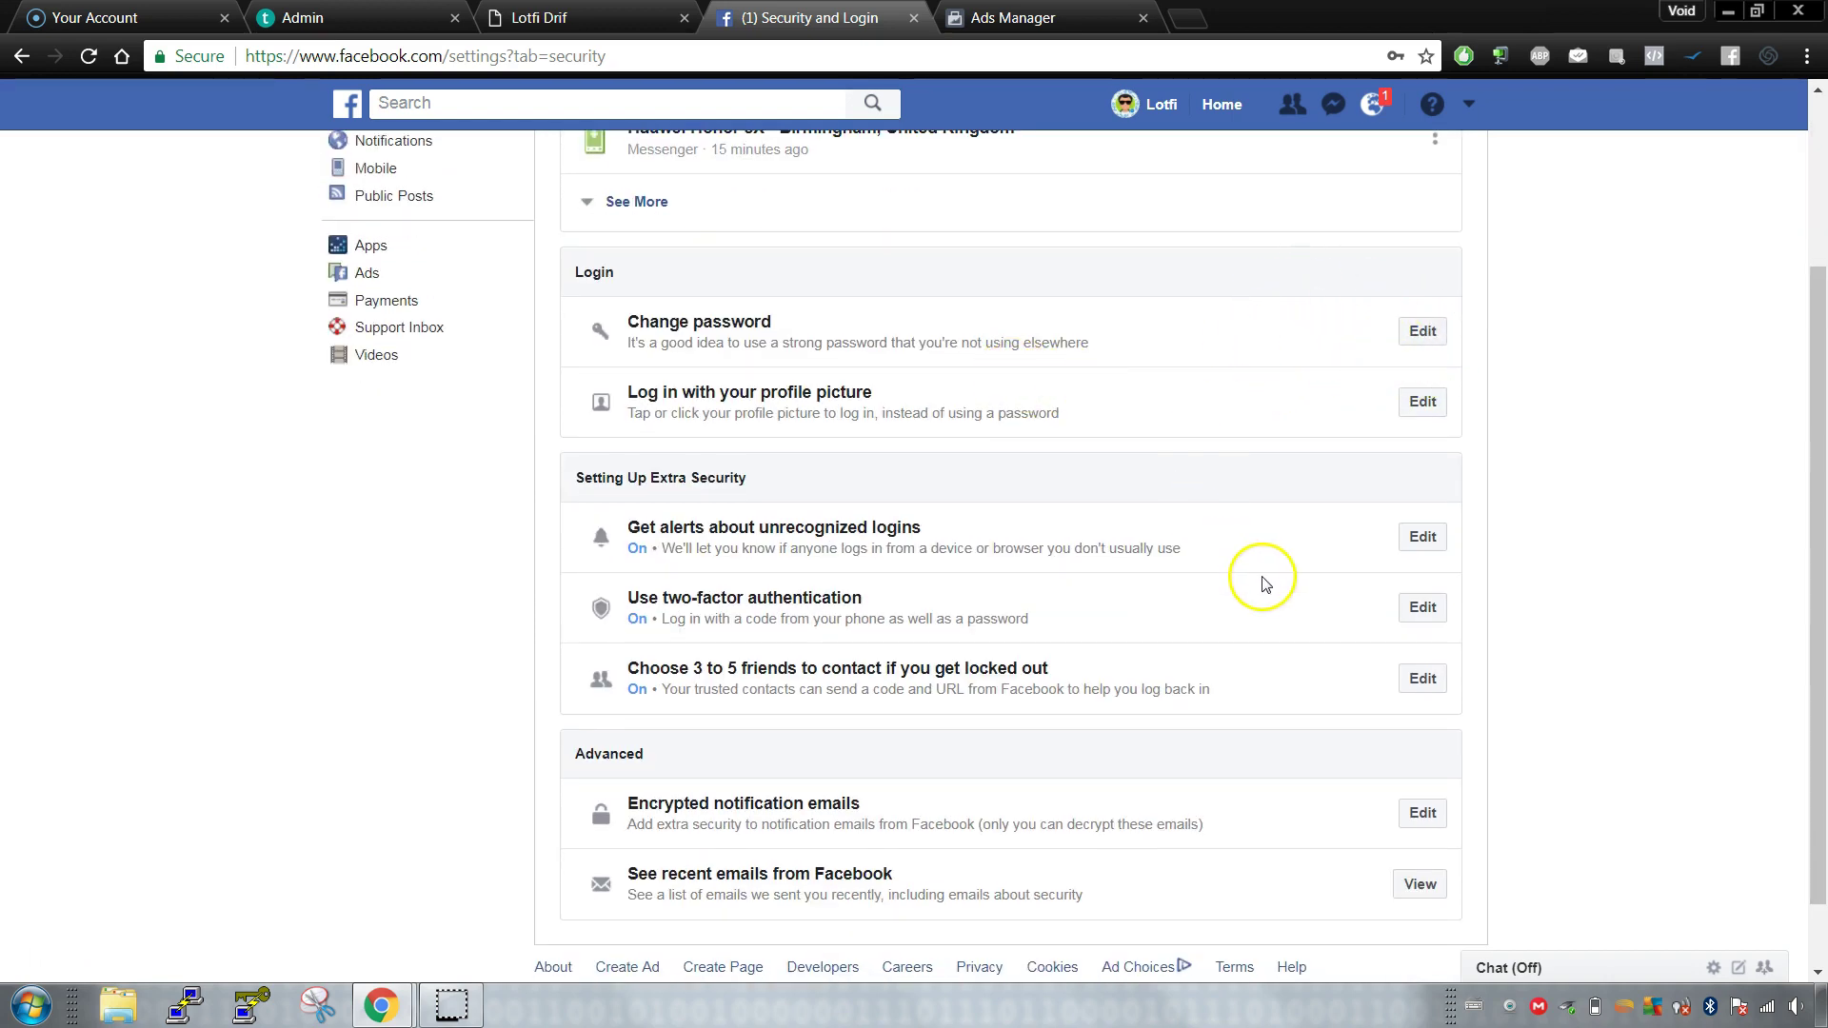
click(1056, 17)
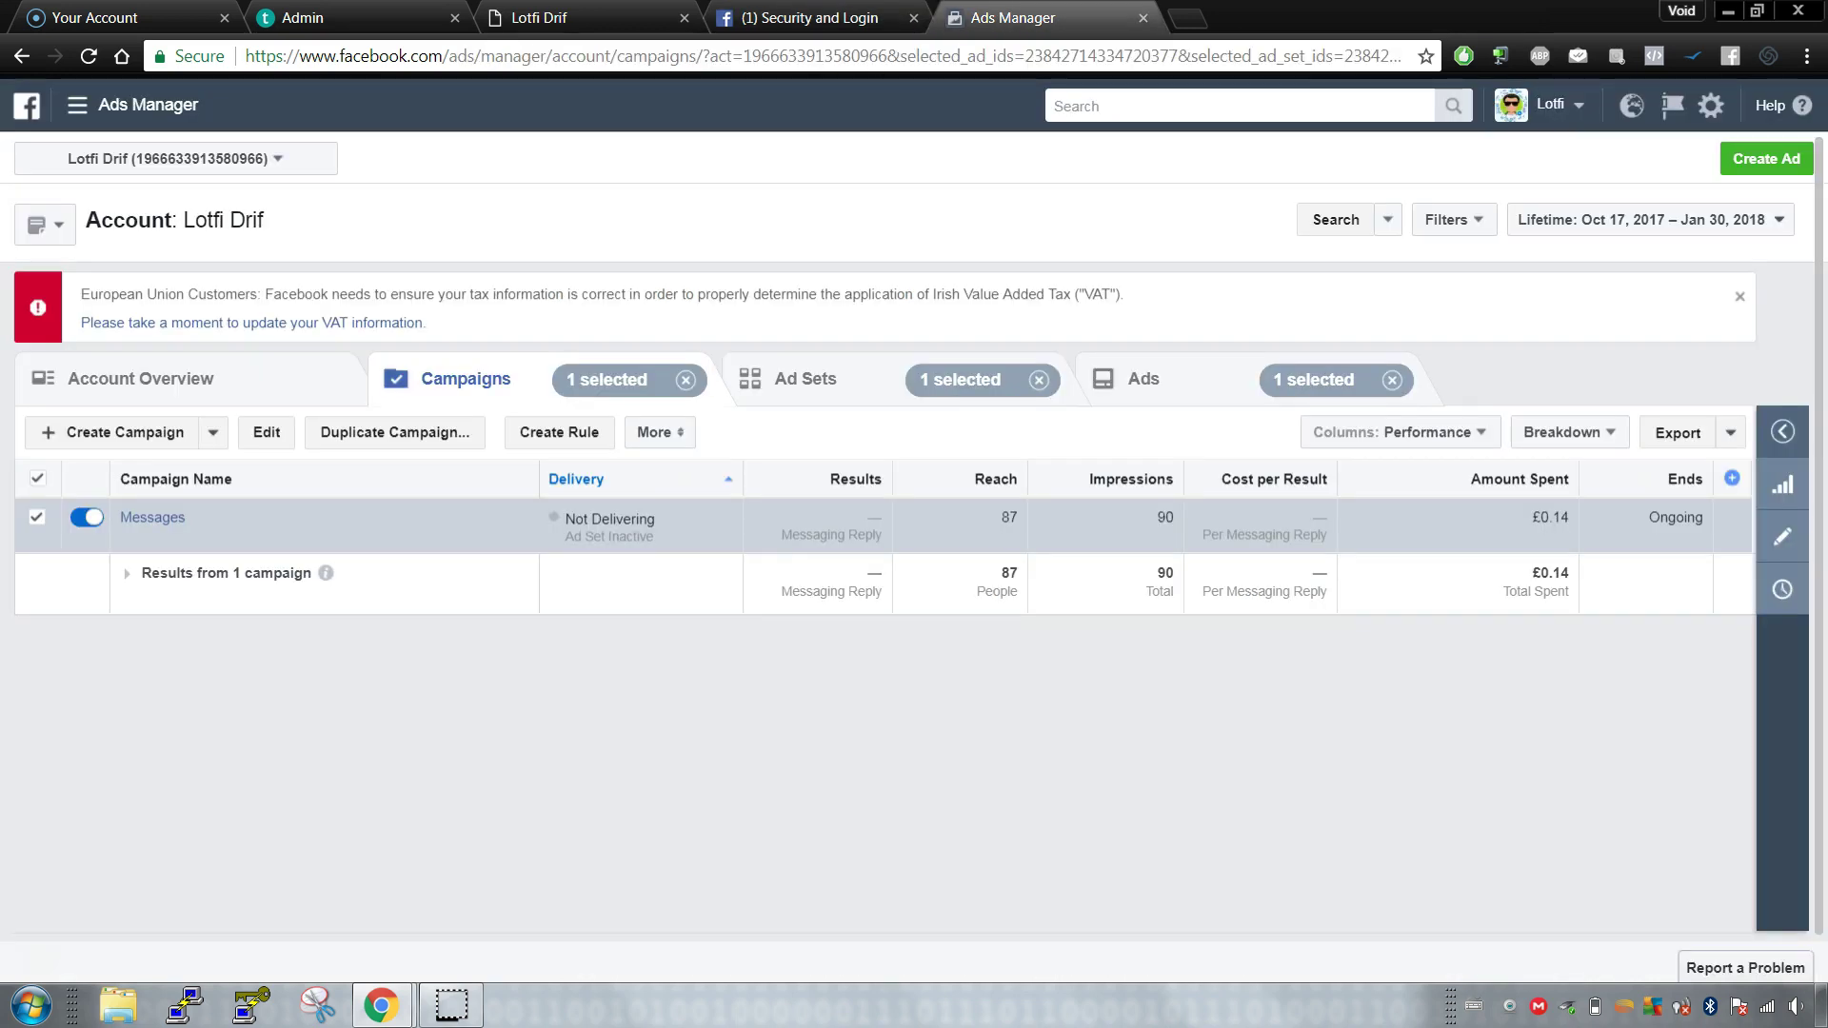
click(809, 18)
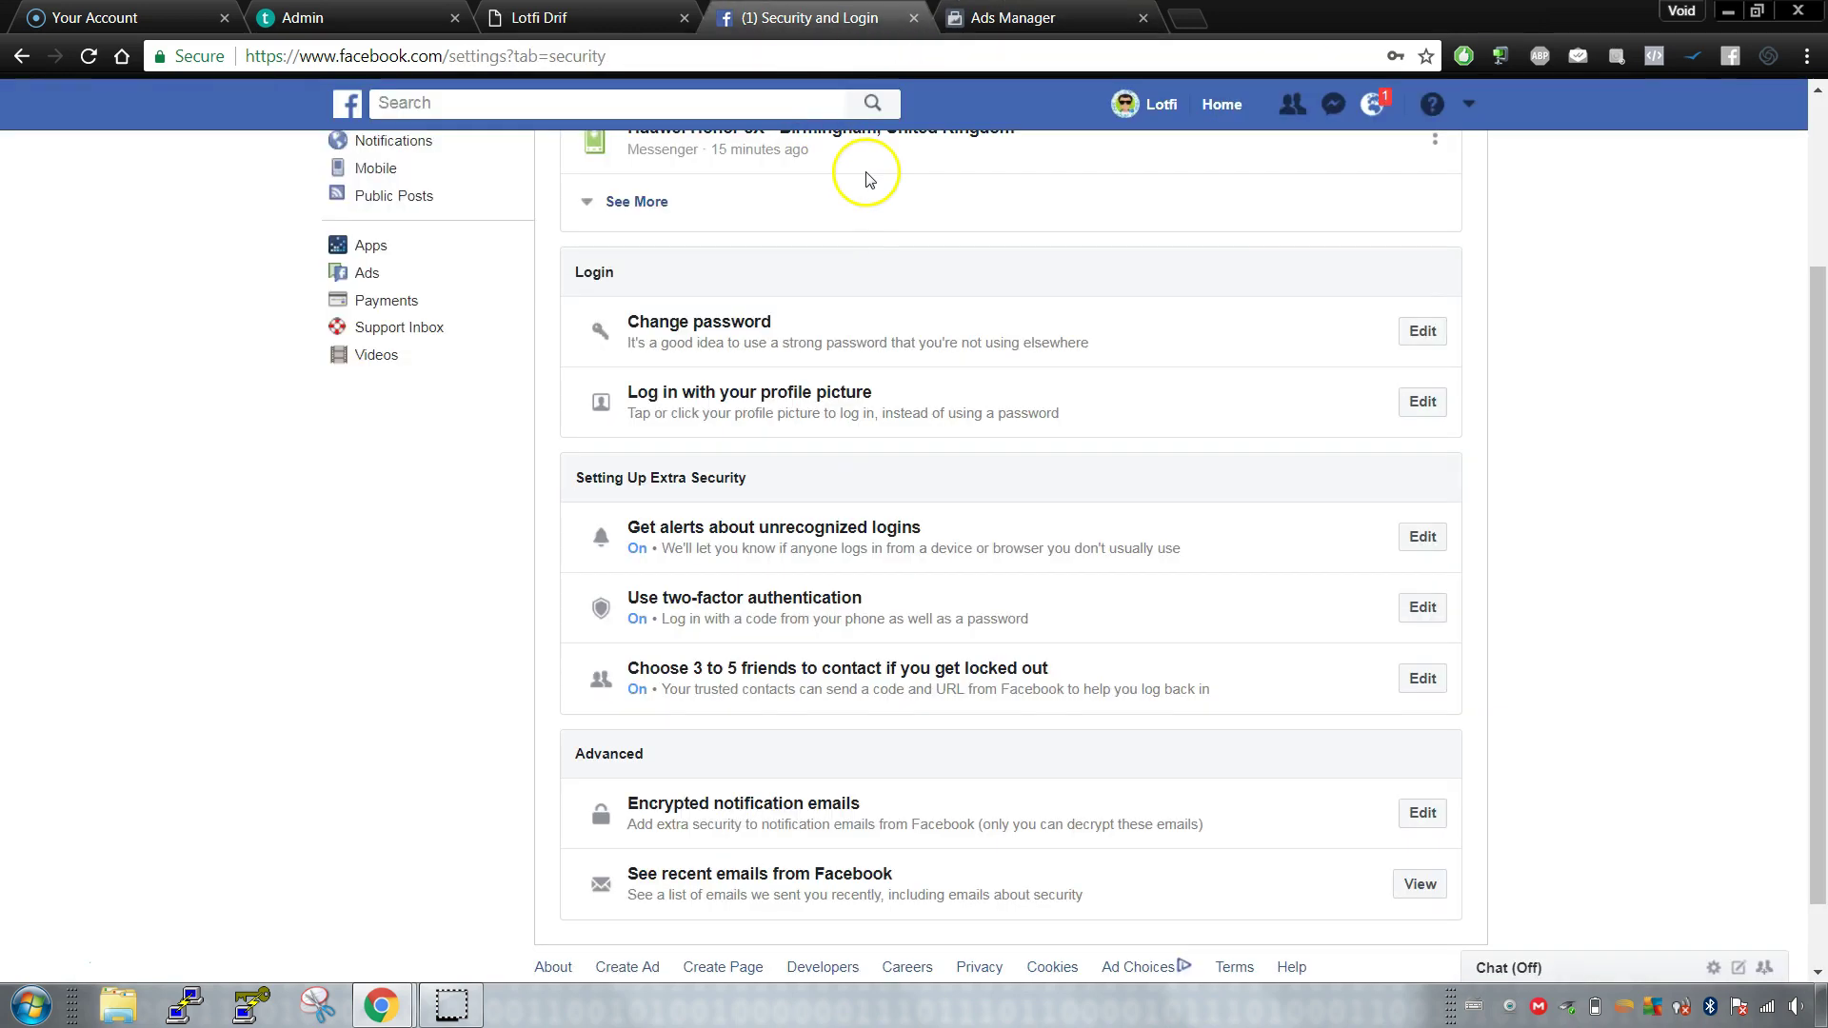
scroll(1601, 400, up, 3)
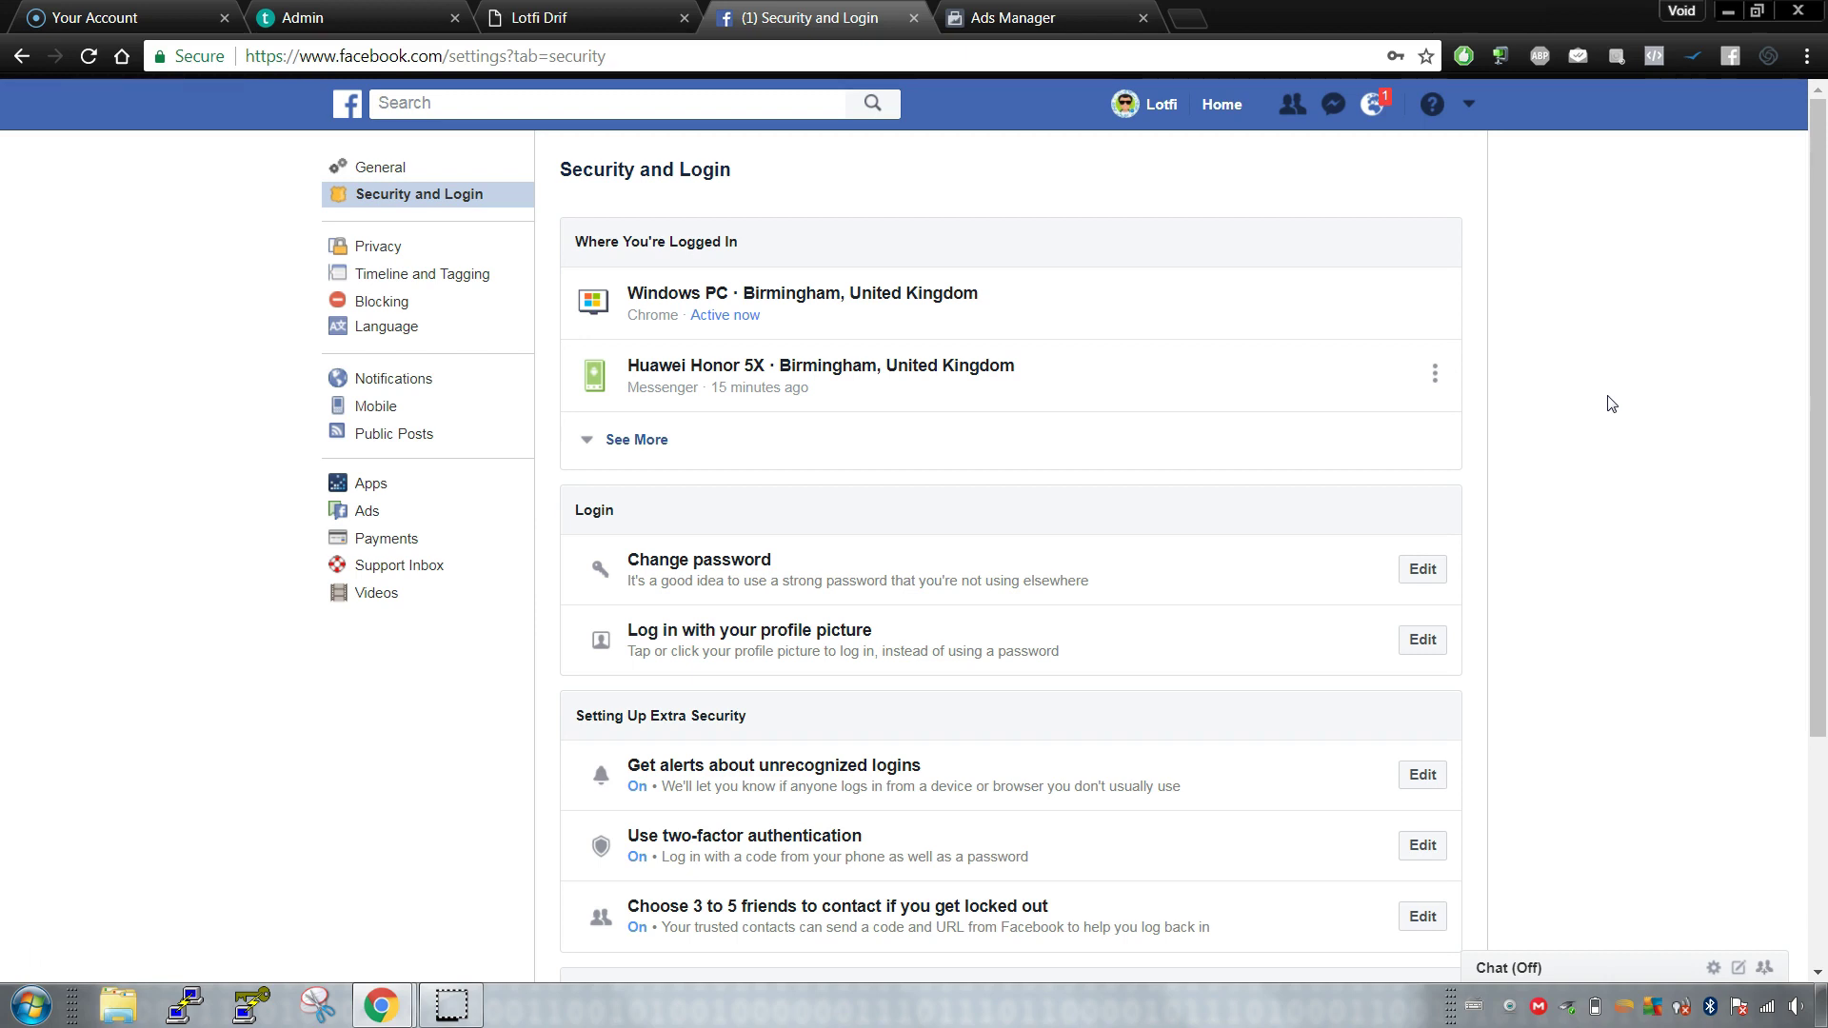
Step: Expand the two-factor authentication settings and view the form for adding a text-message phone, without submitting a number
scroll(1305, 396, down, 1)
scroll(1618, 453, down, 2)
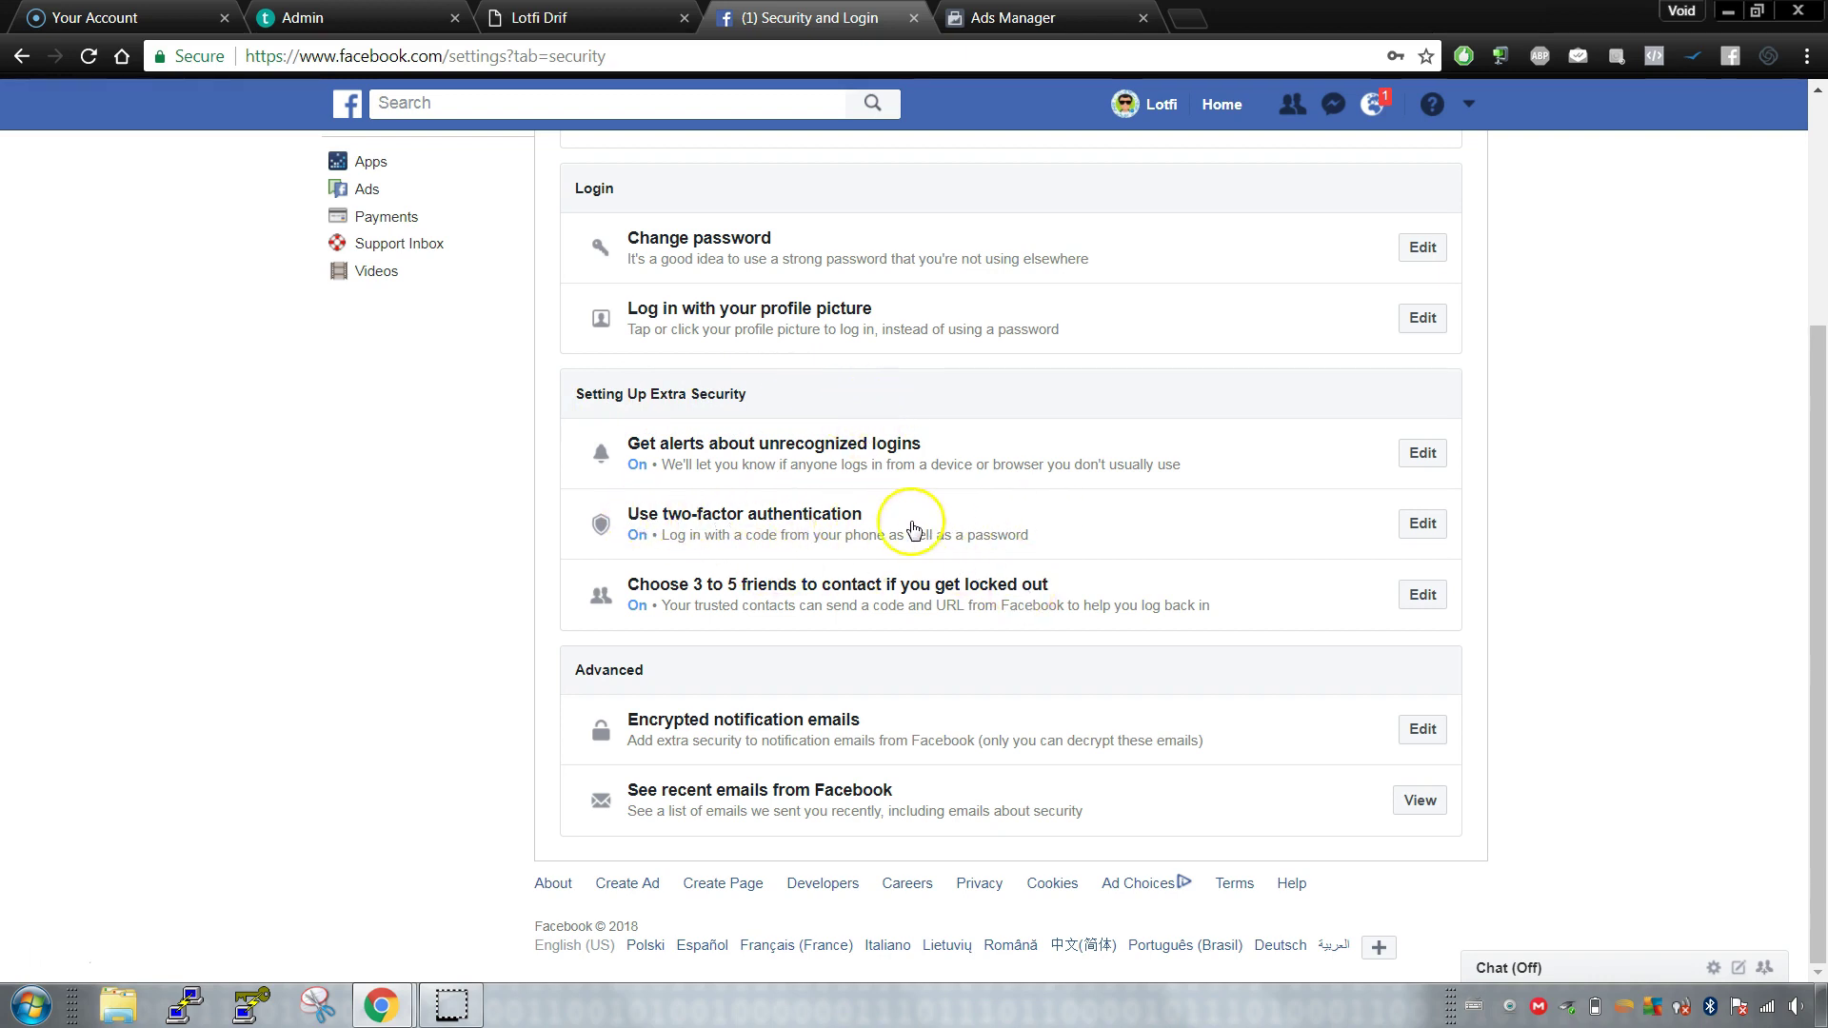
click(1431, 530)
scroll(1180, 567, down, 3)
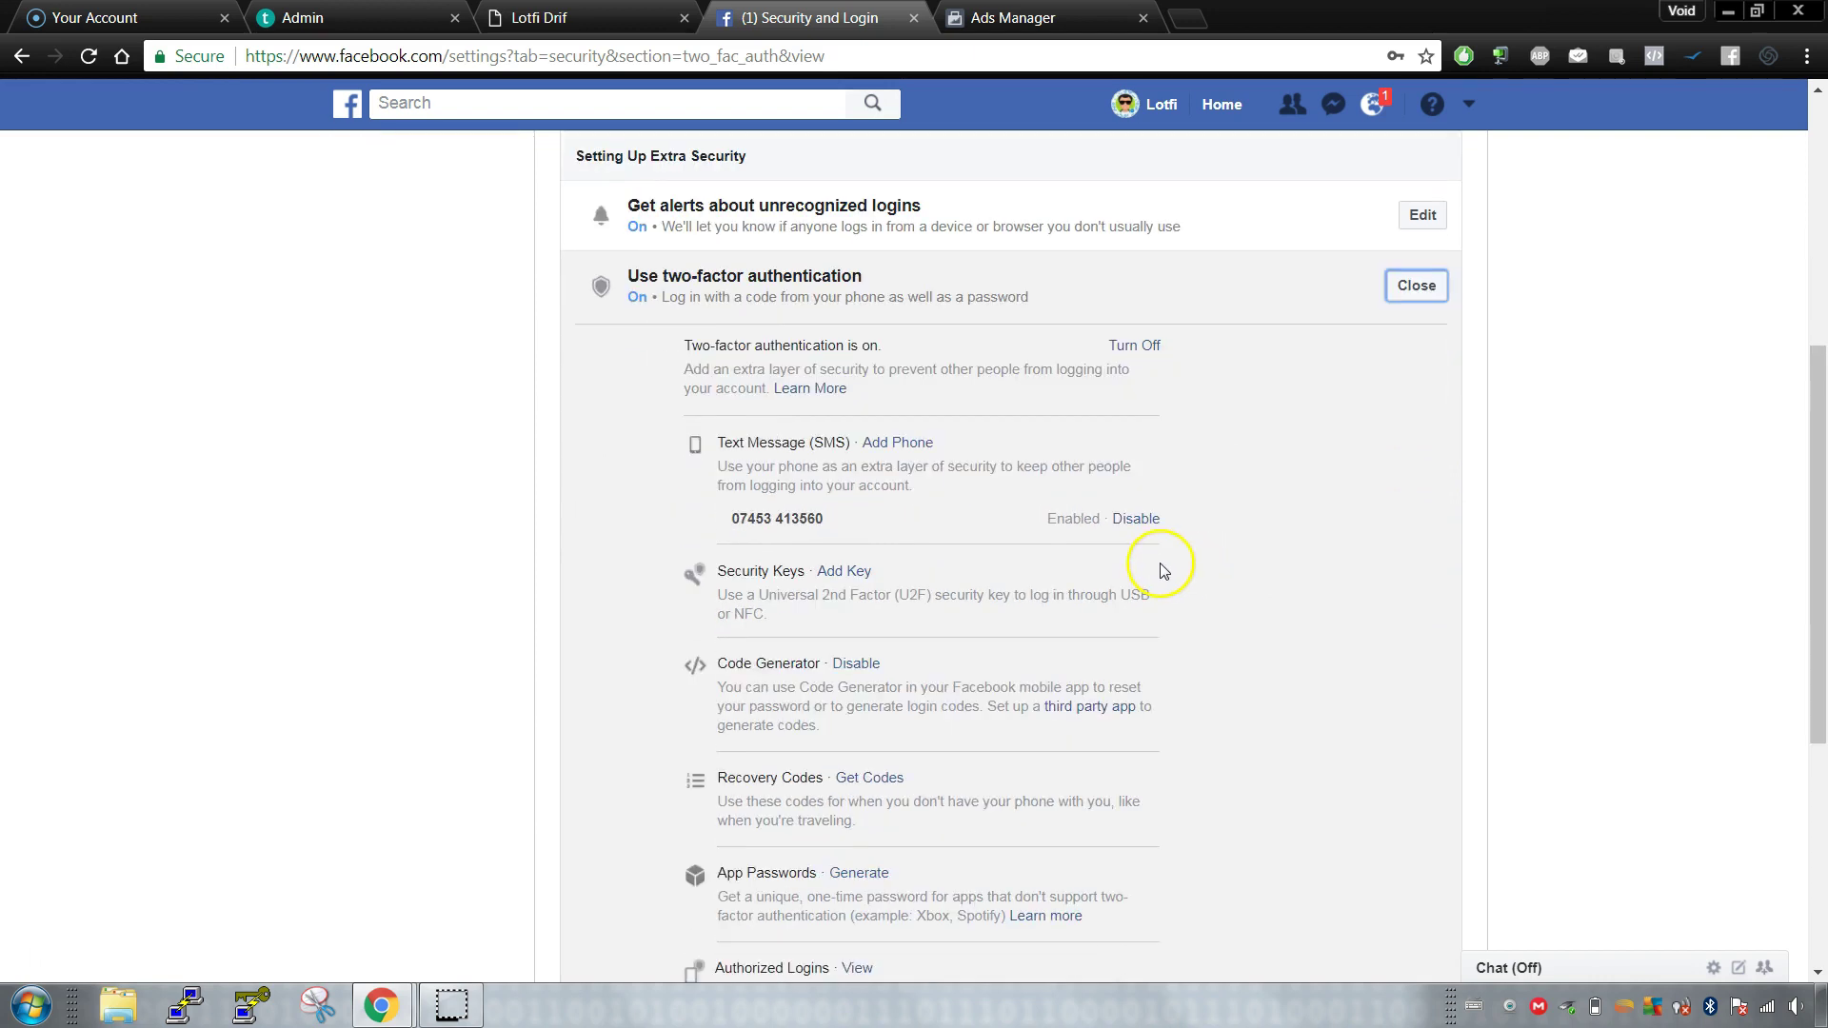
click(898, 443)
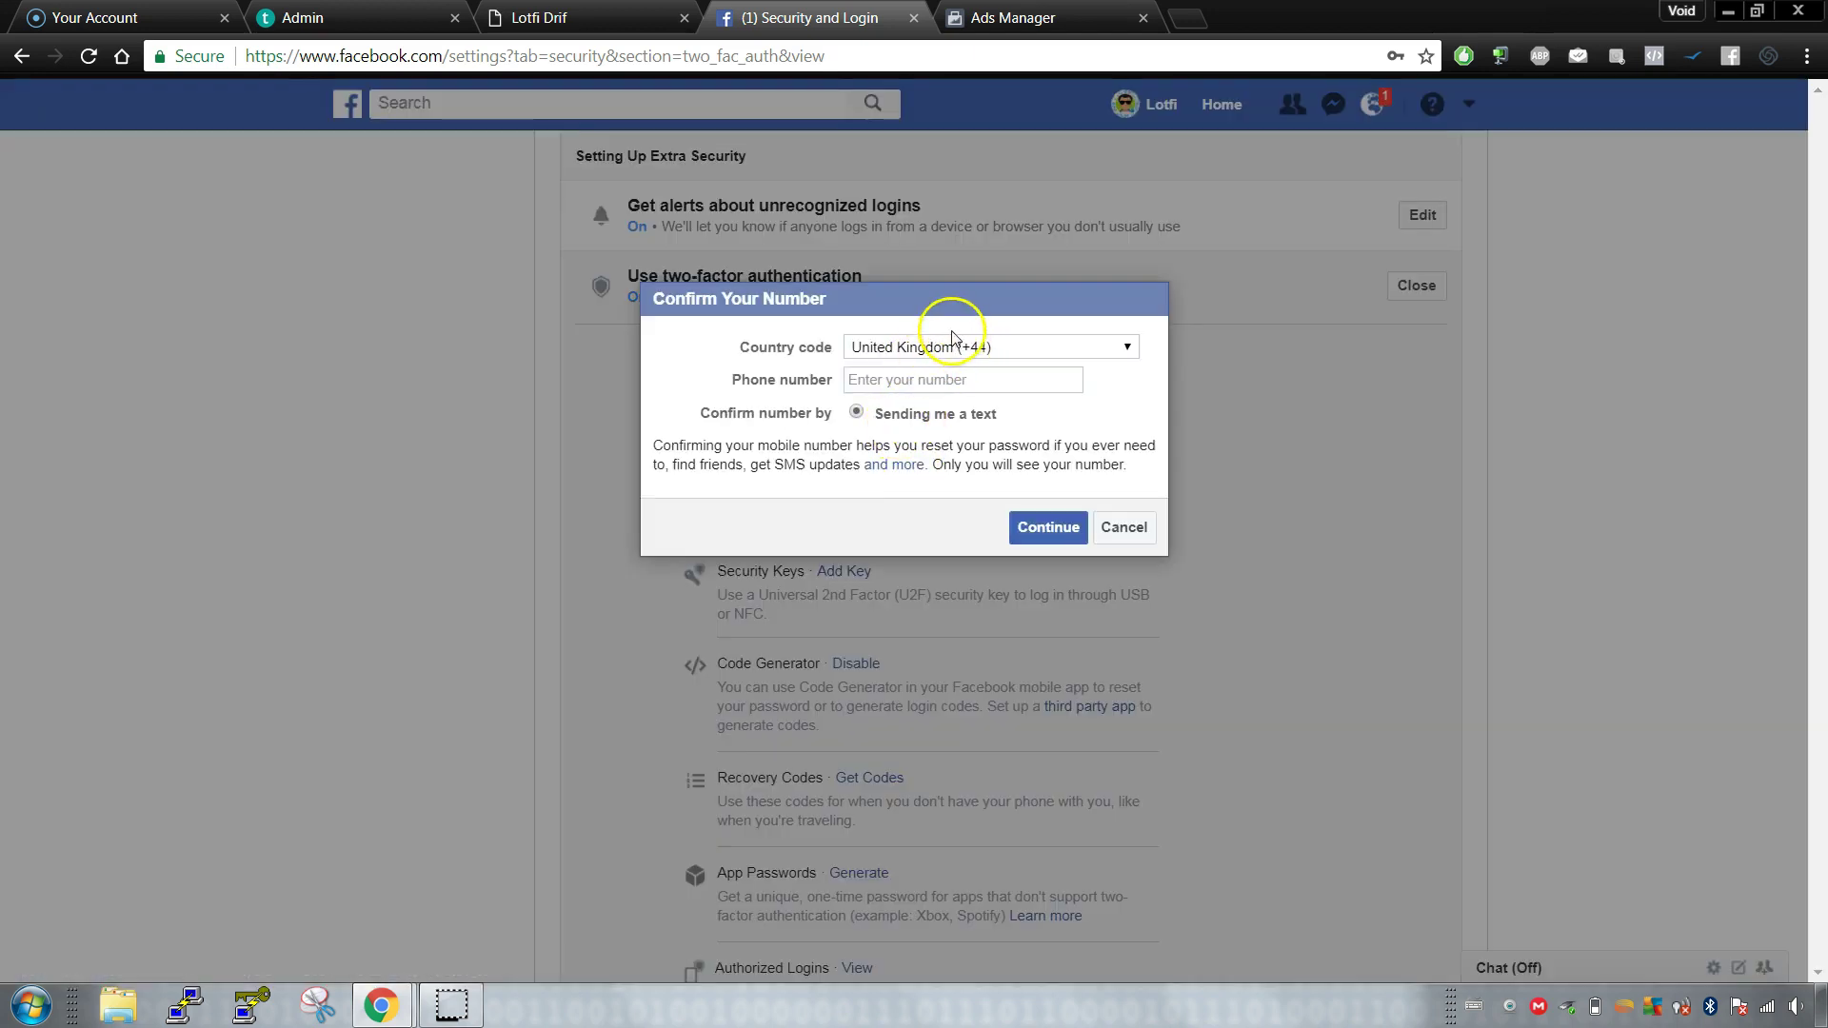
click(1123, 527)
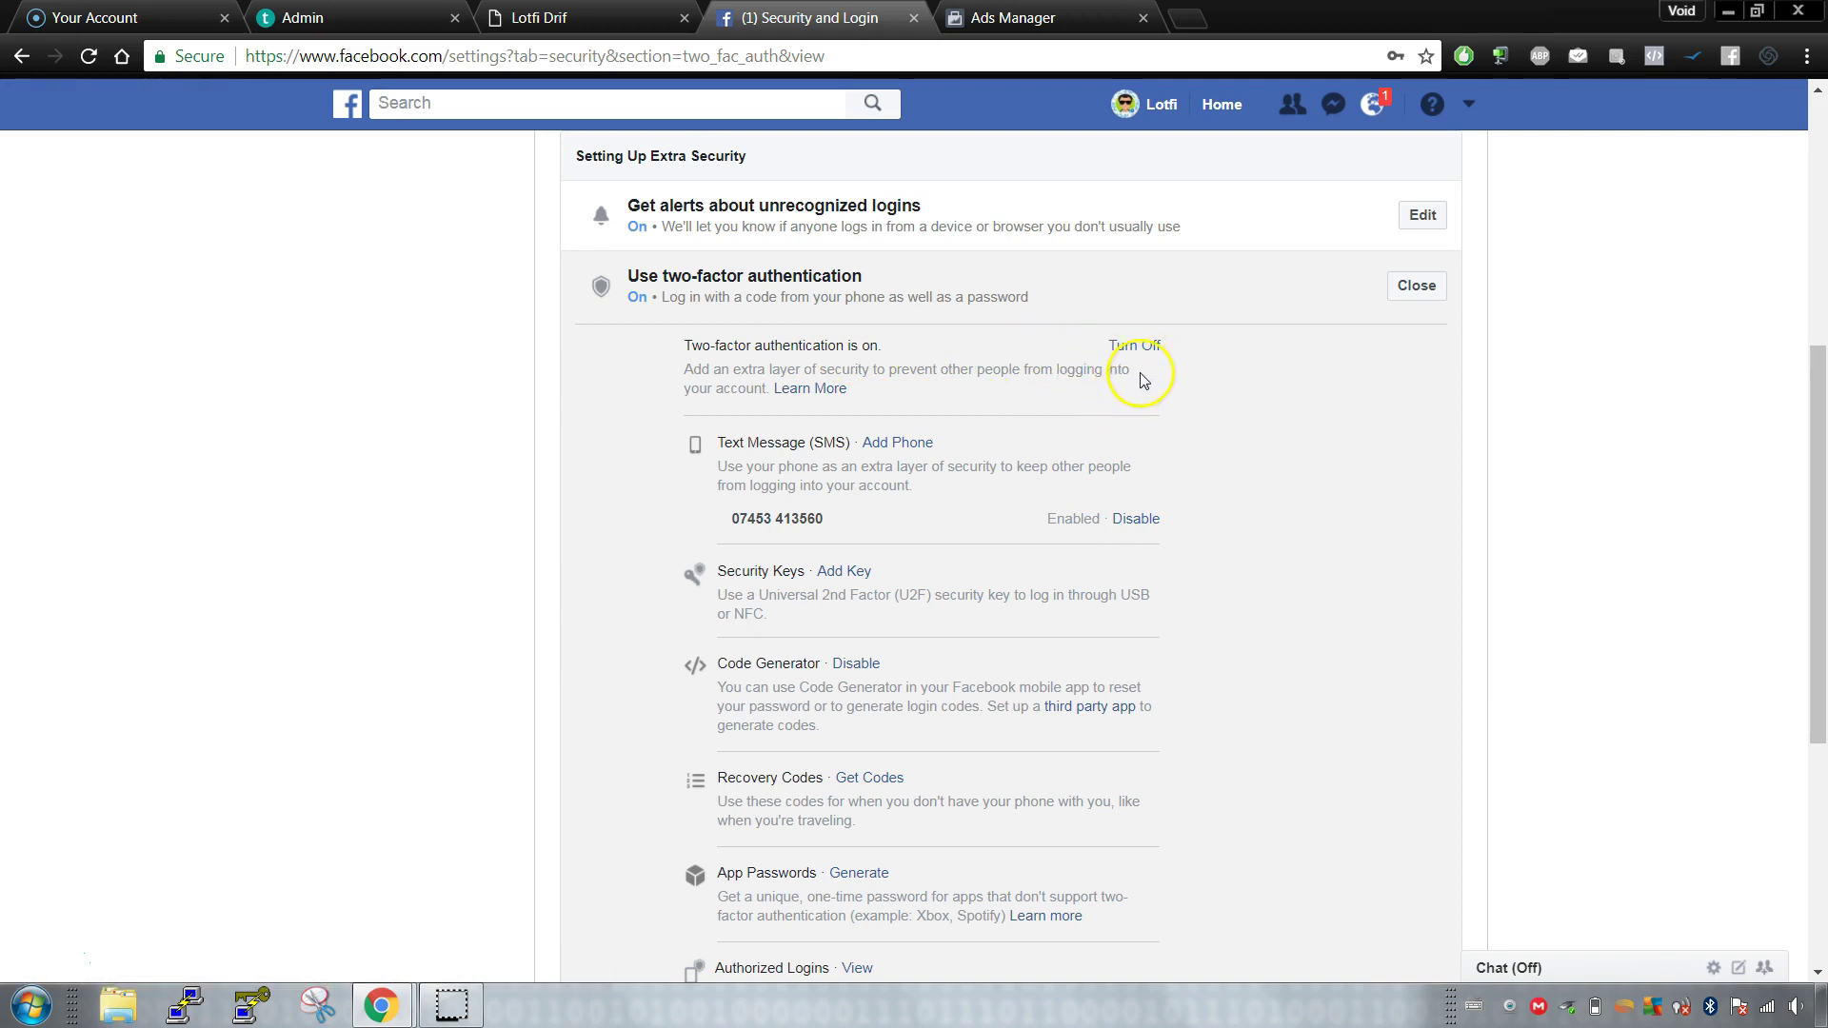
Step: Read the Recovery Codes option and the status line of two-factor authentication
scroll(1114, 559, down, 3)
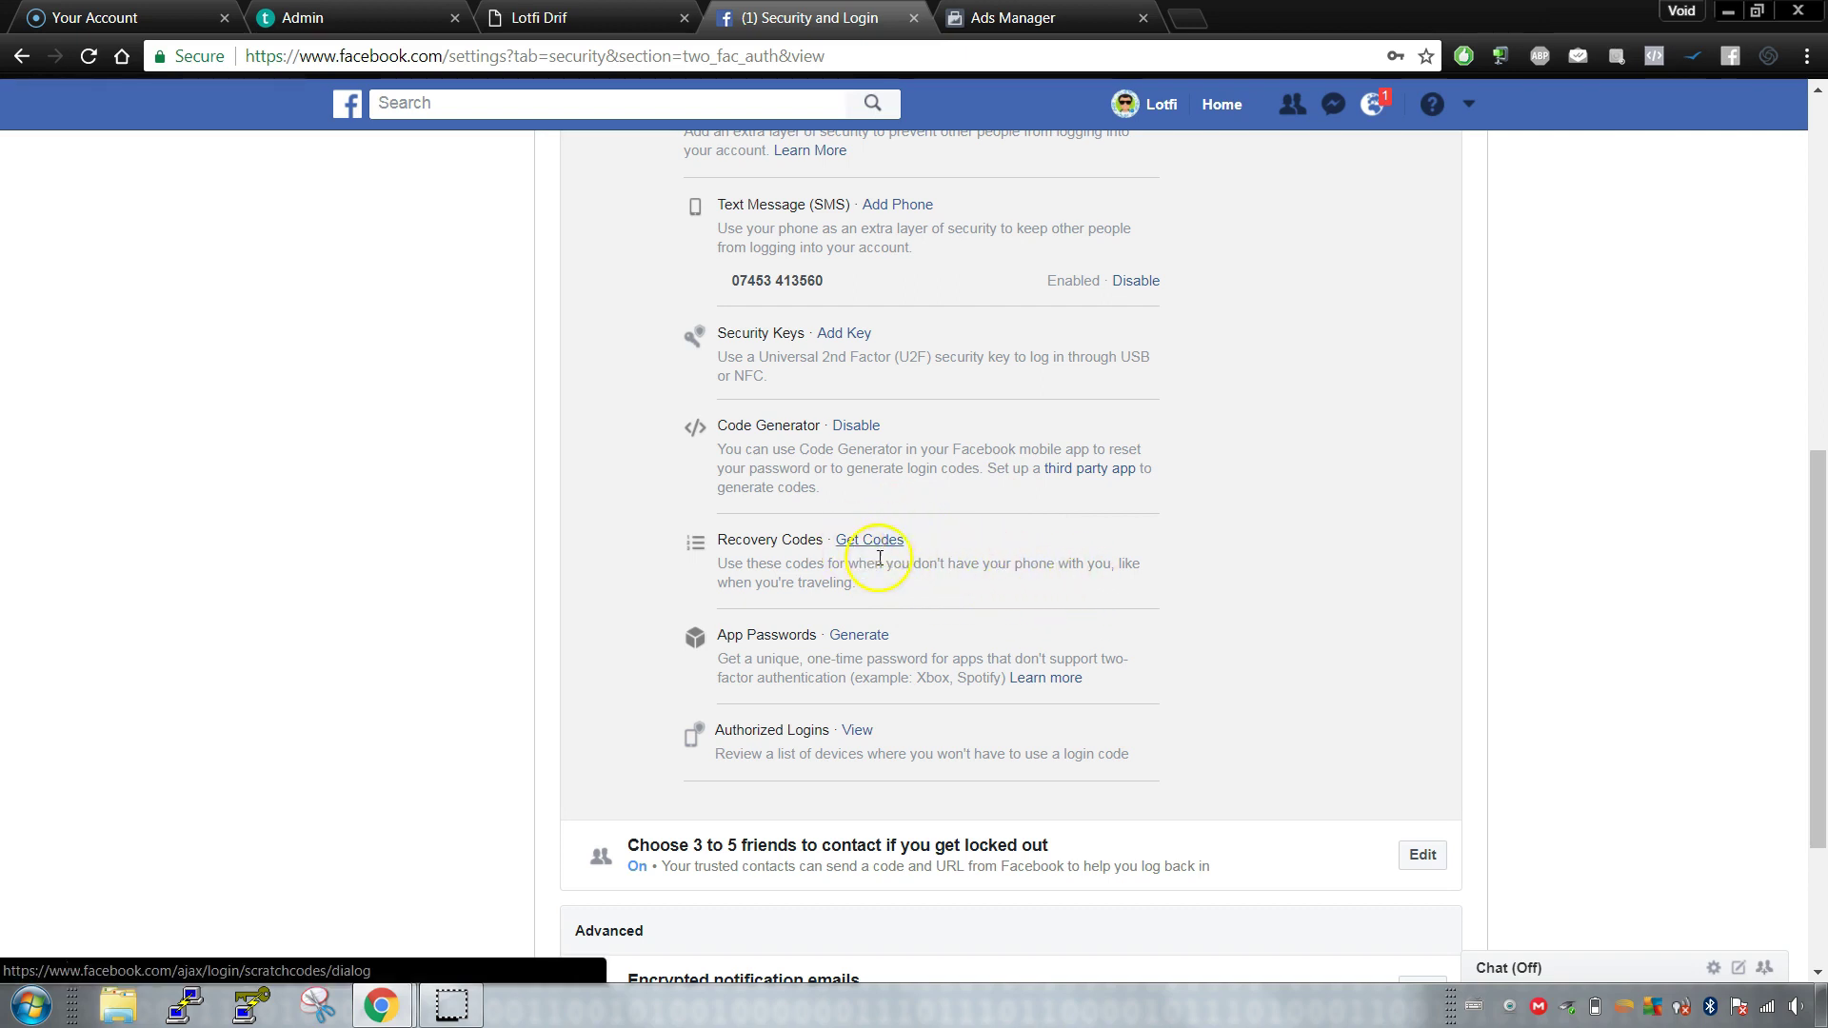
triple_click(836, 575)
click(897, 595)
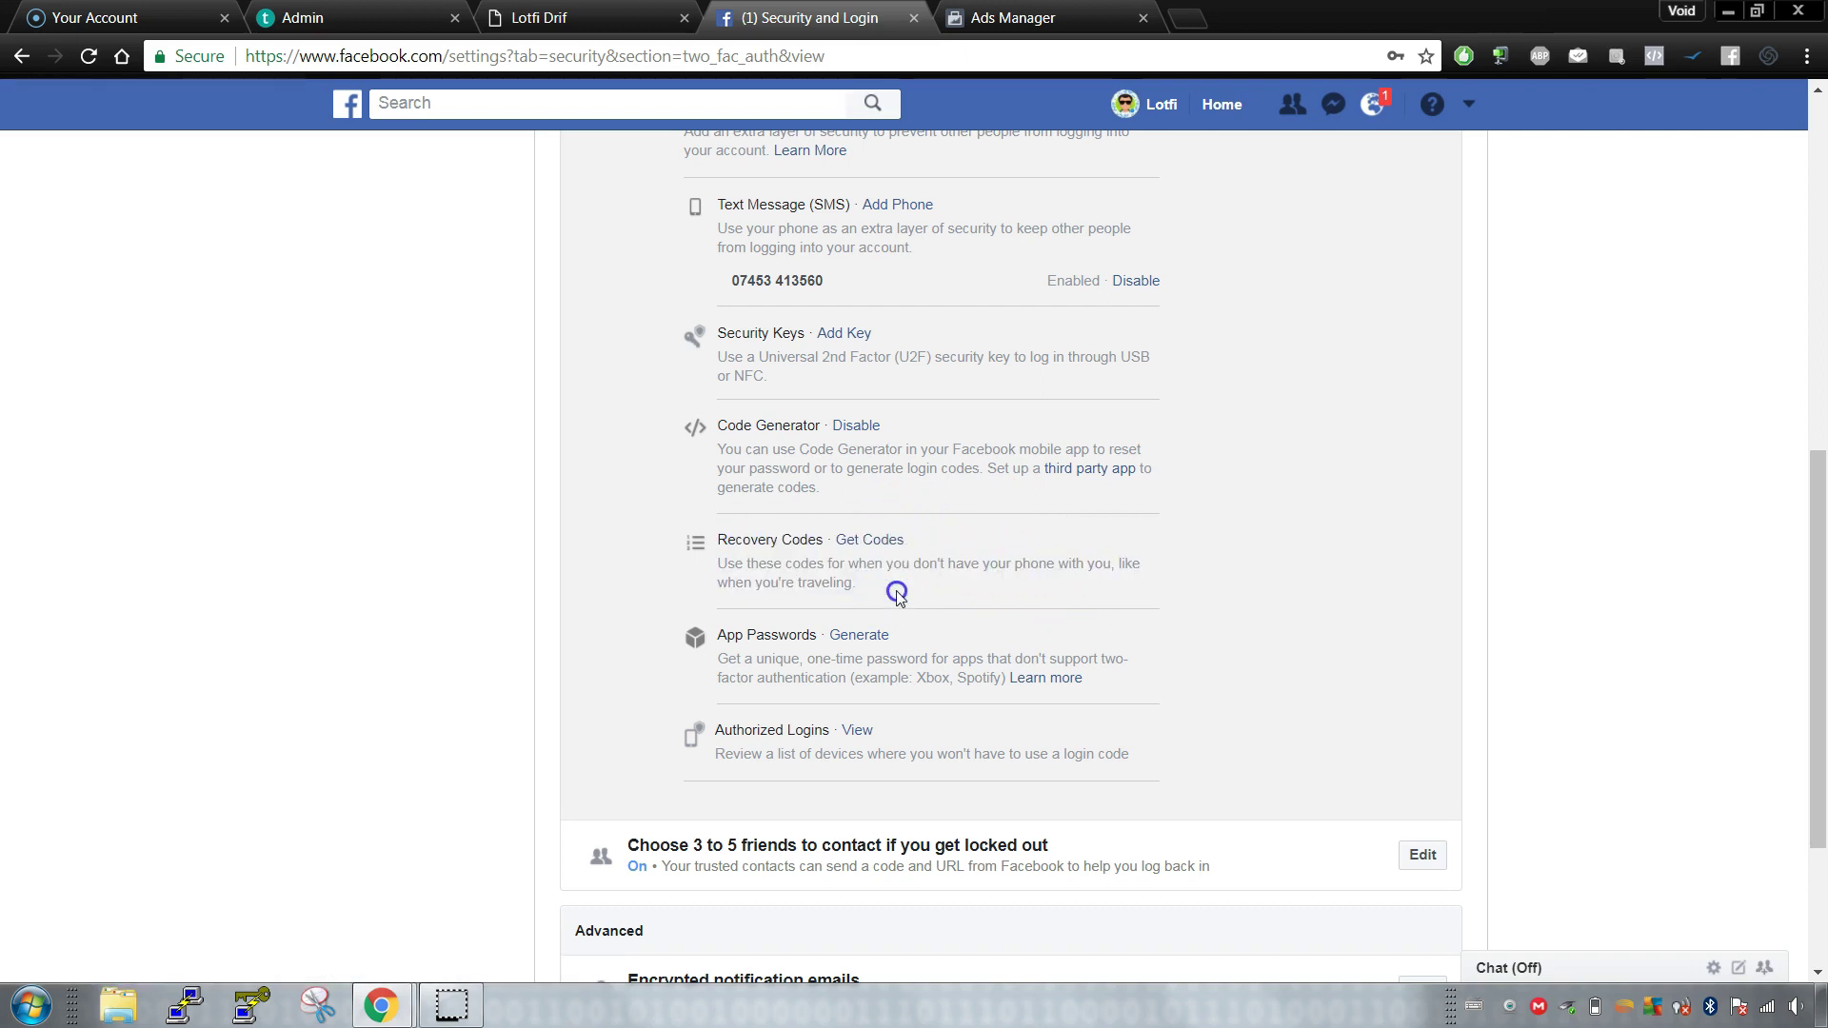
drag(716, 539, 877, 571)
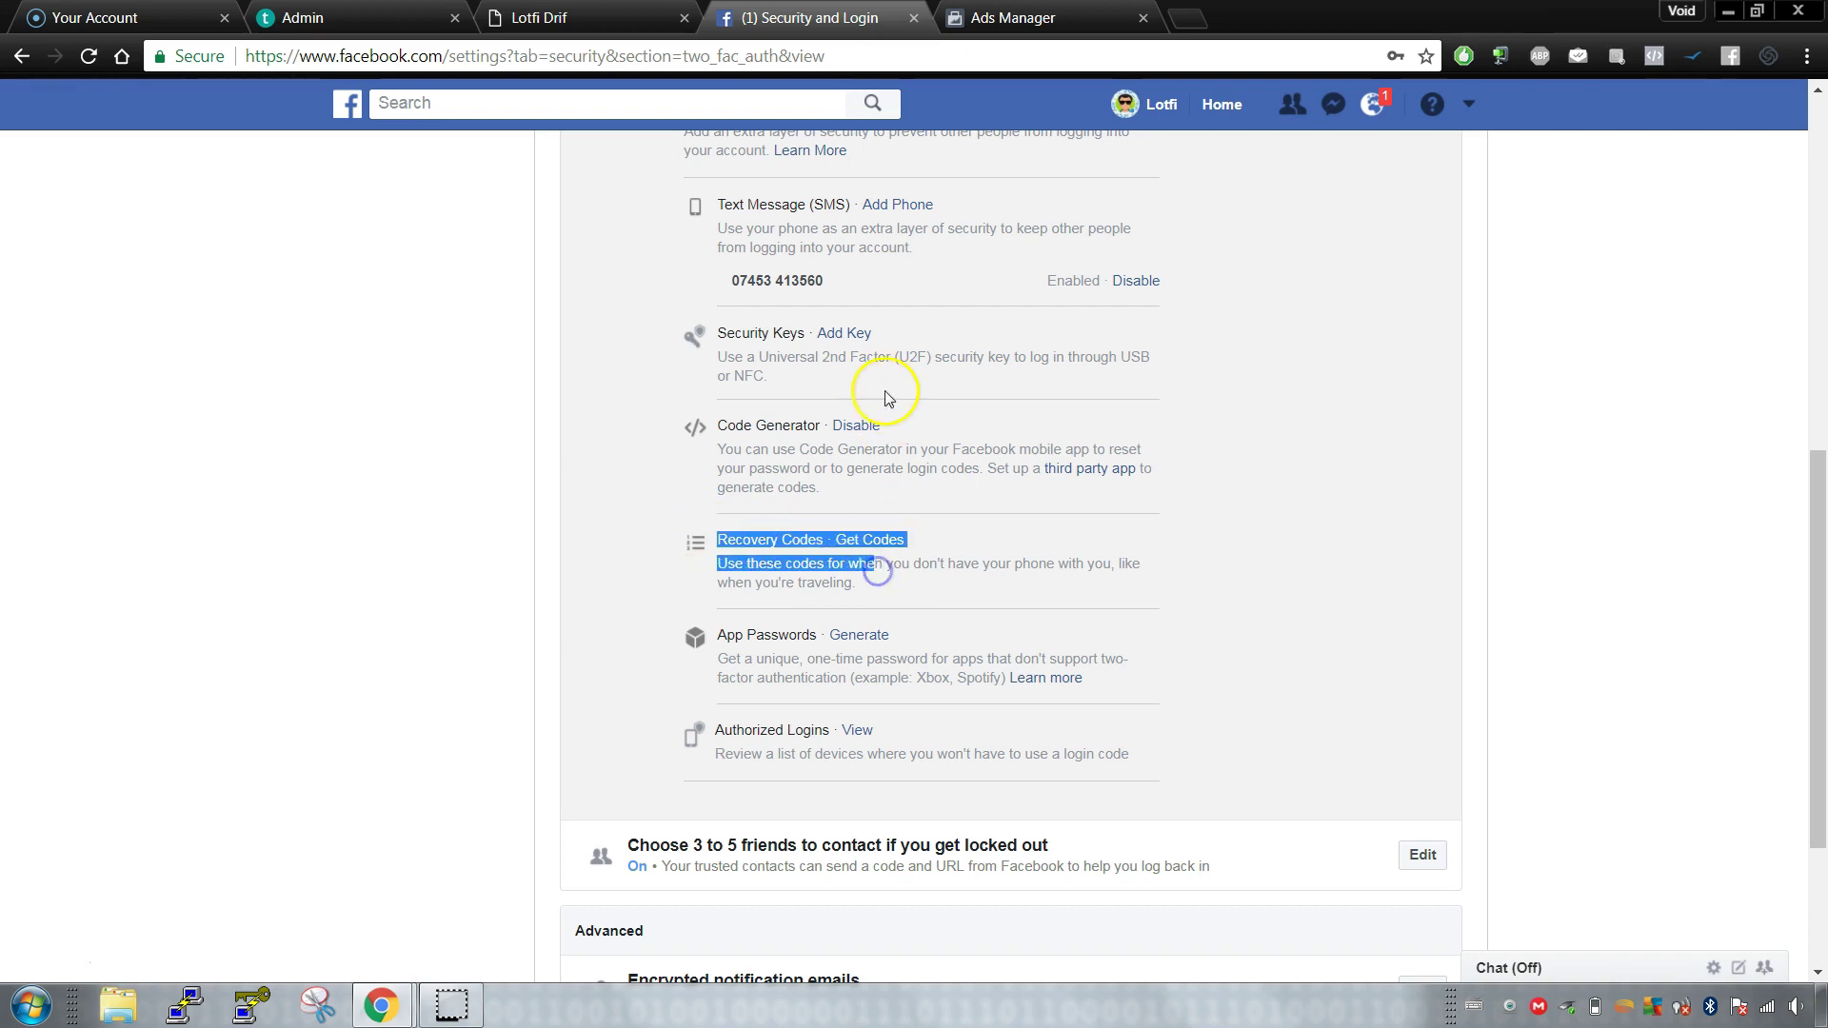
scroll(885, 390, up, 2)
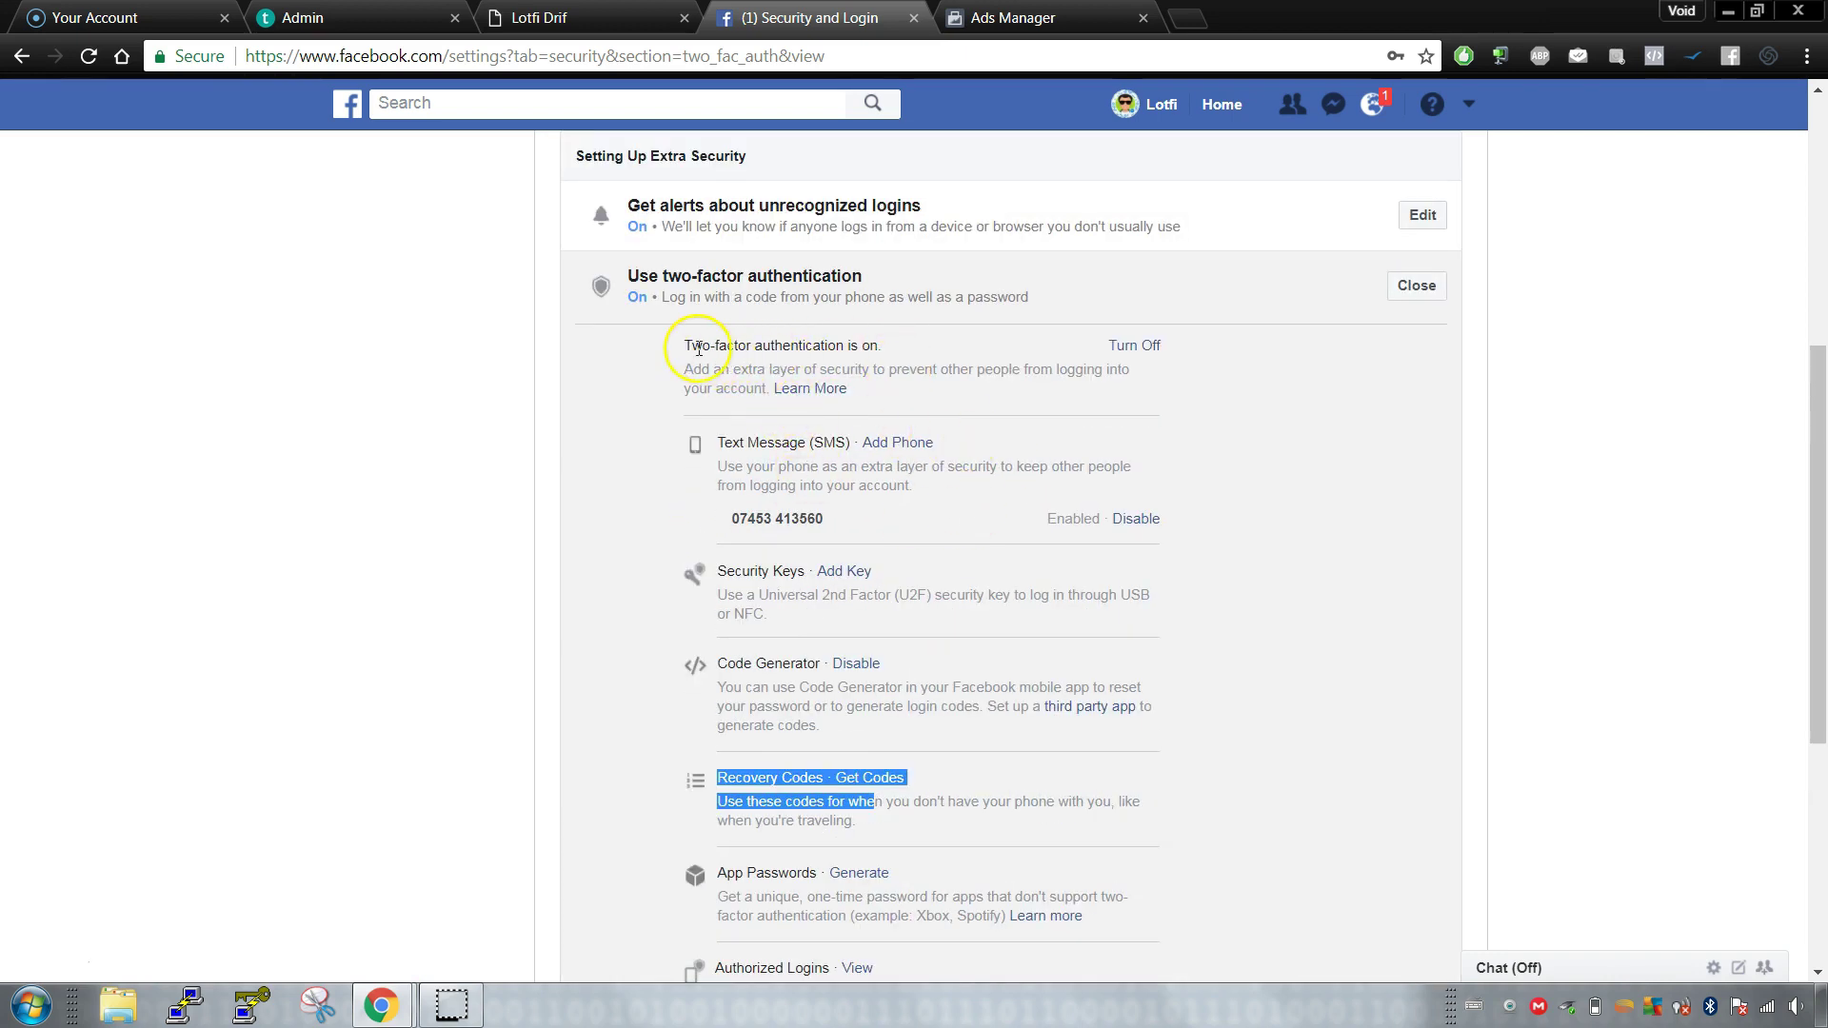
drag(692, 347, 903, 352)
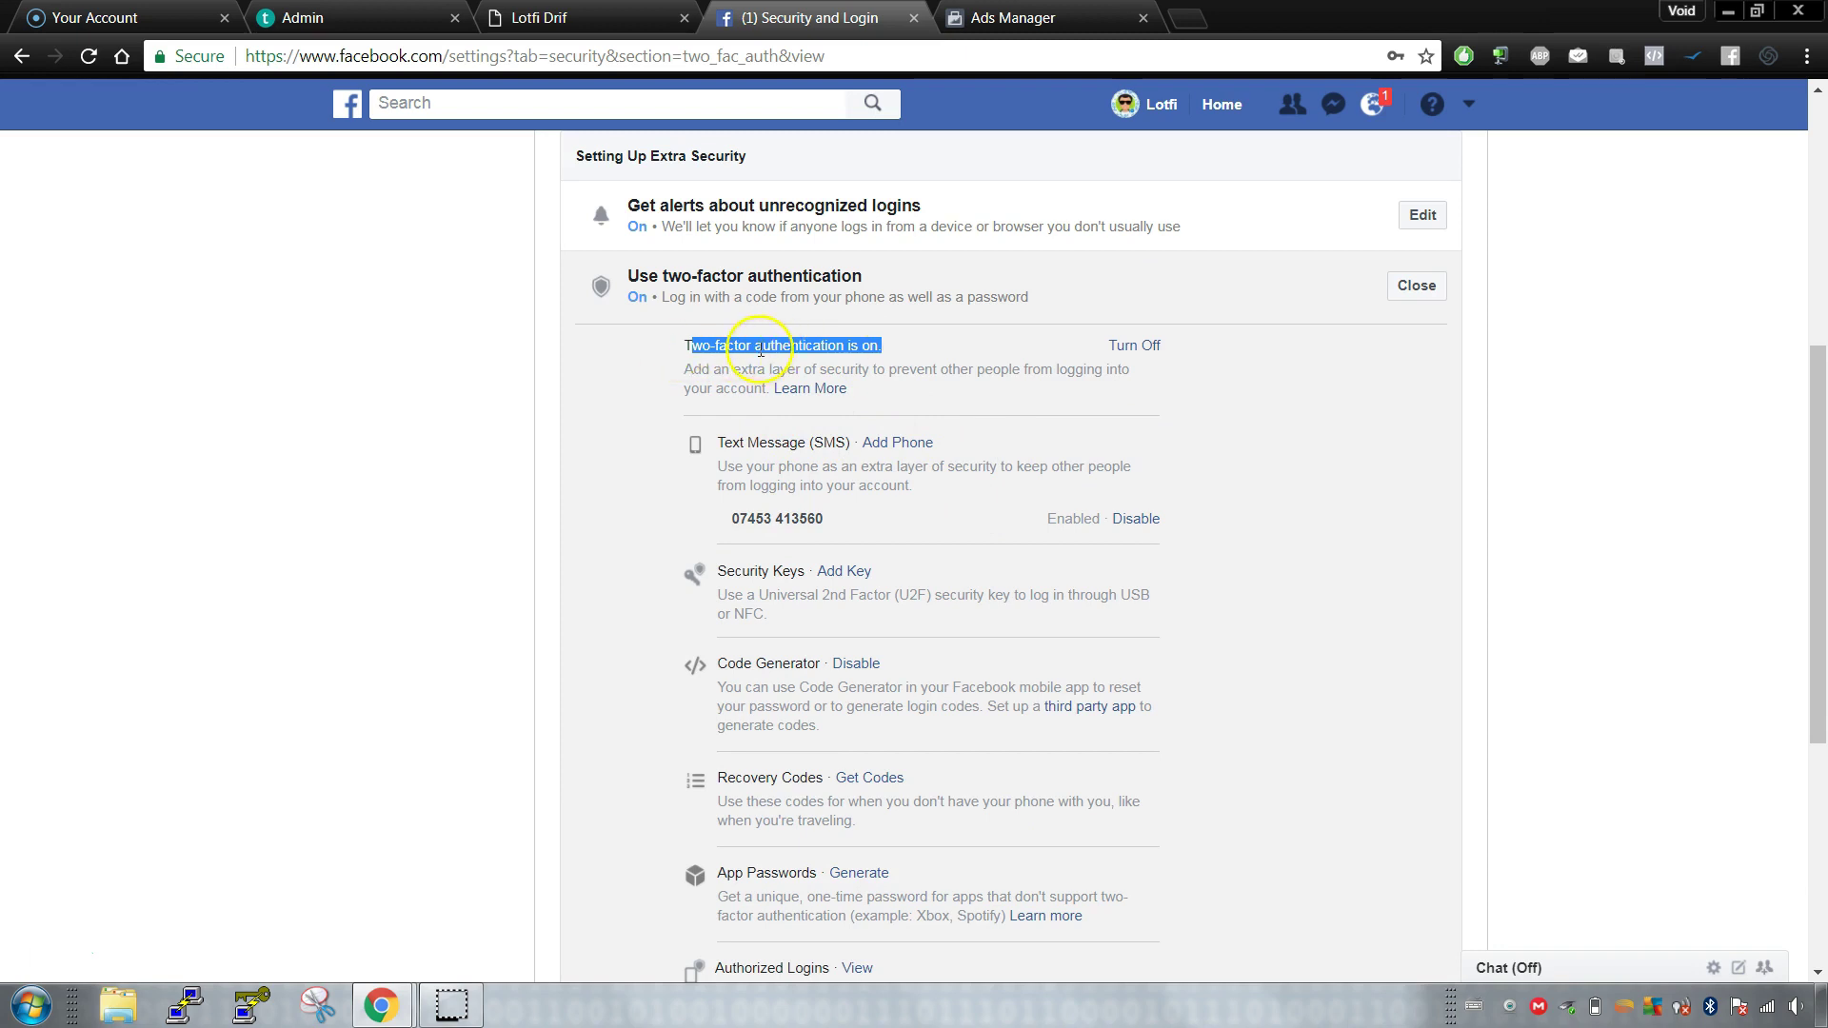
Step: Look over the two-factor methods, the trusted contacts and advanced options, and the list of logged-in devices
scroll(952, 387, down, 3)
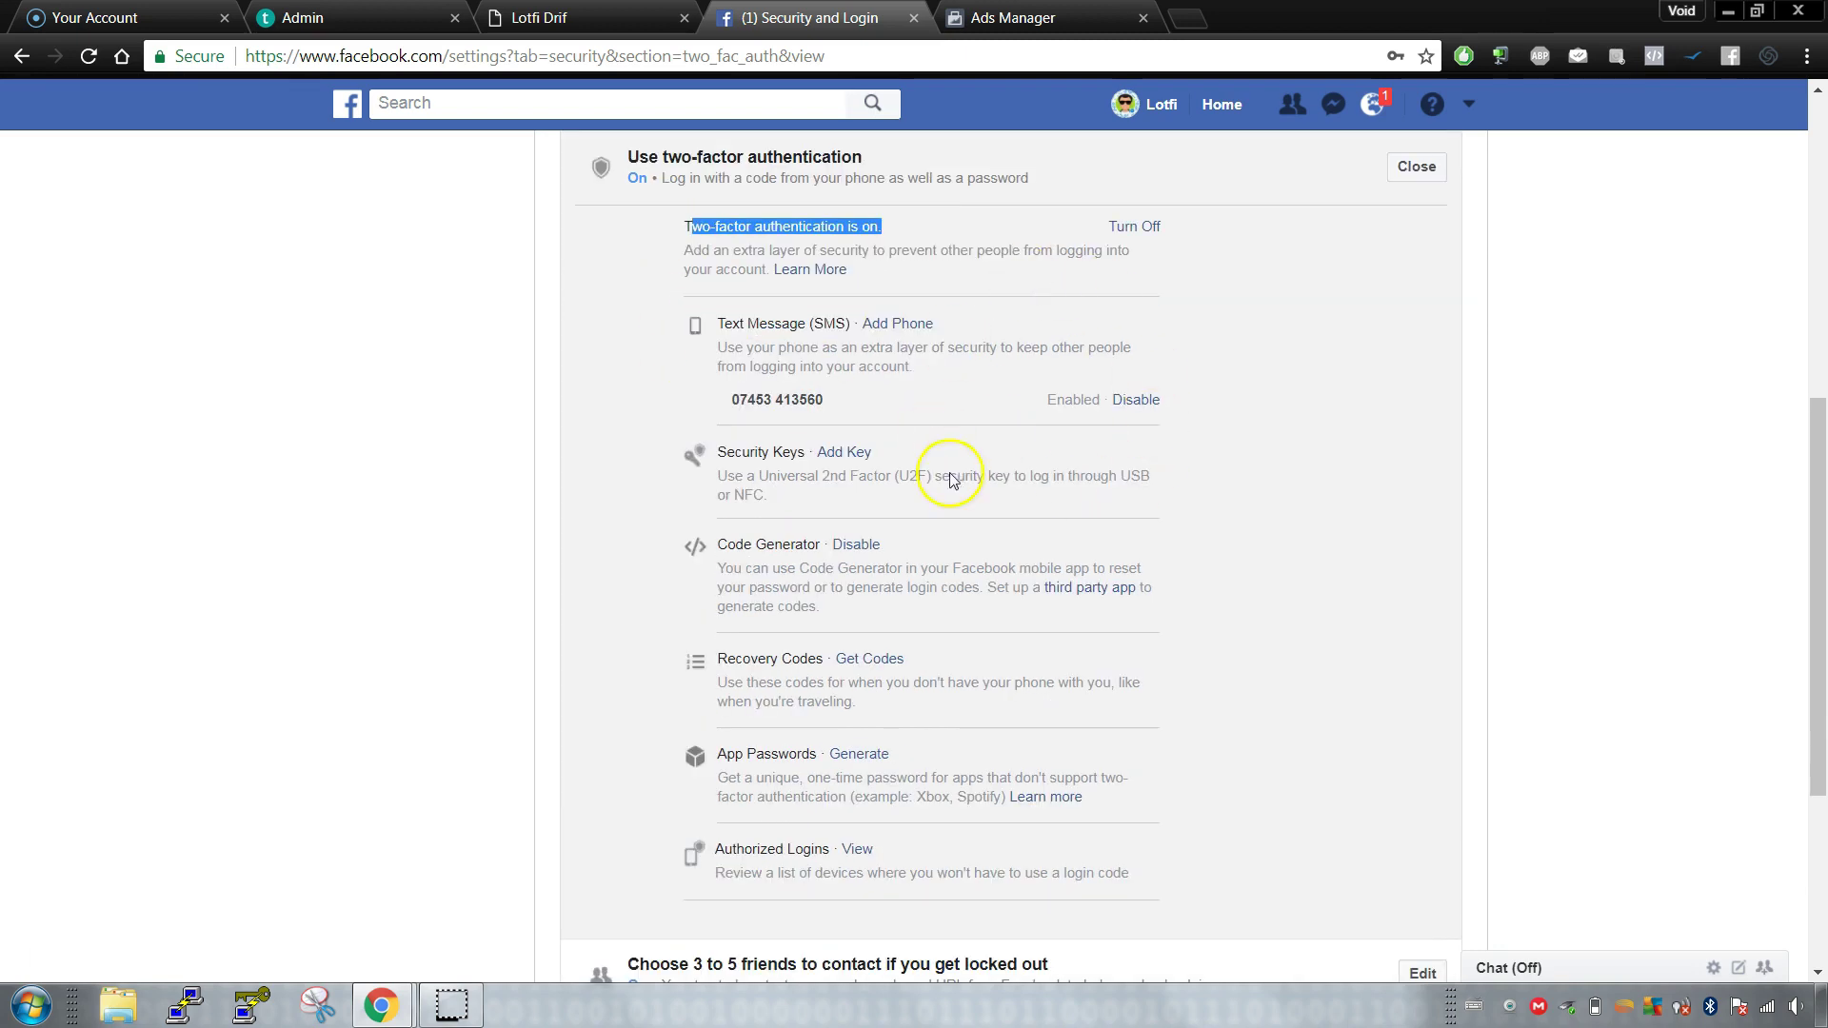
scroll(1000, 476, down, 3)
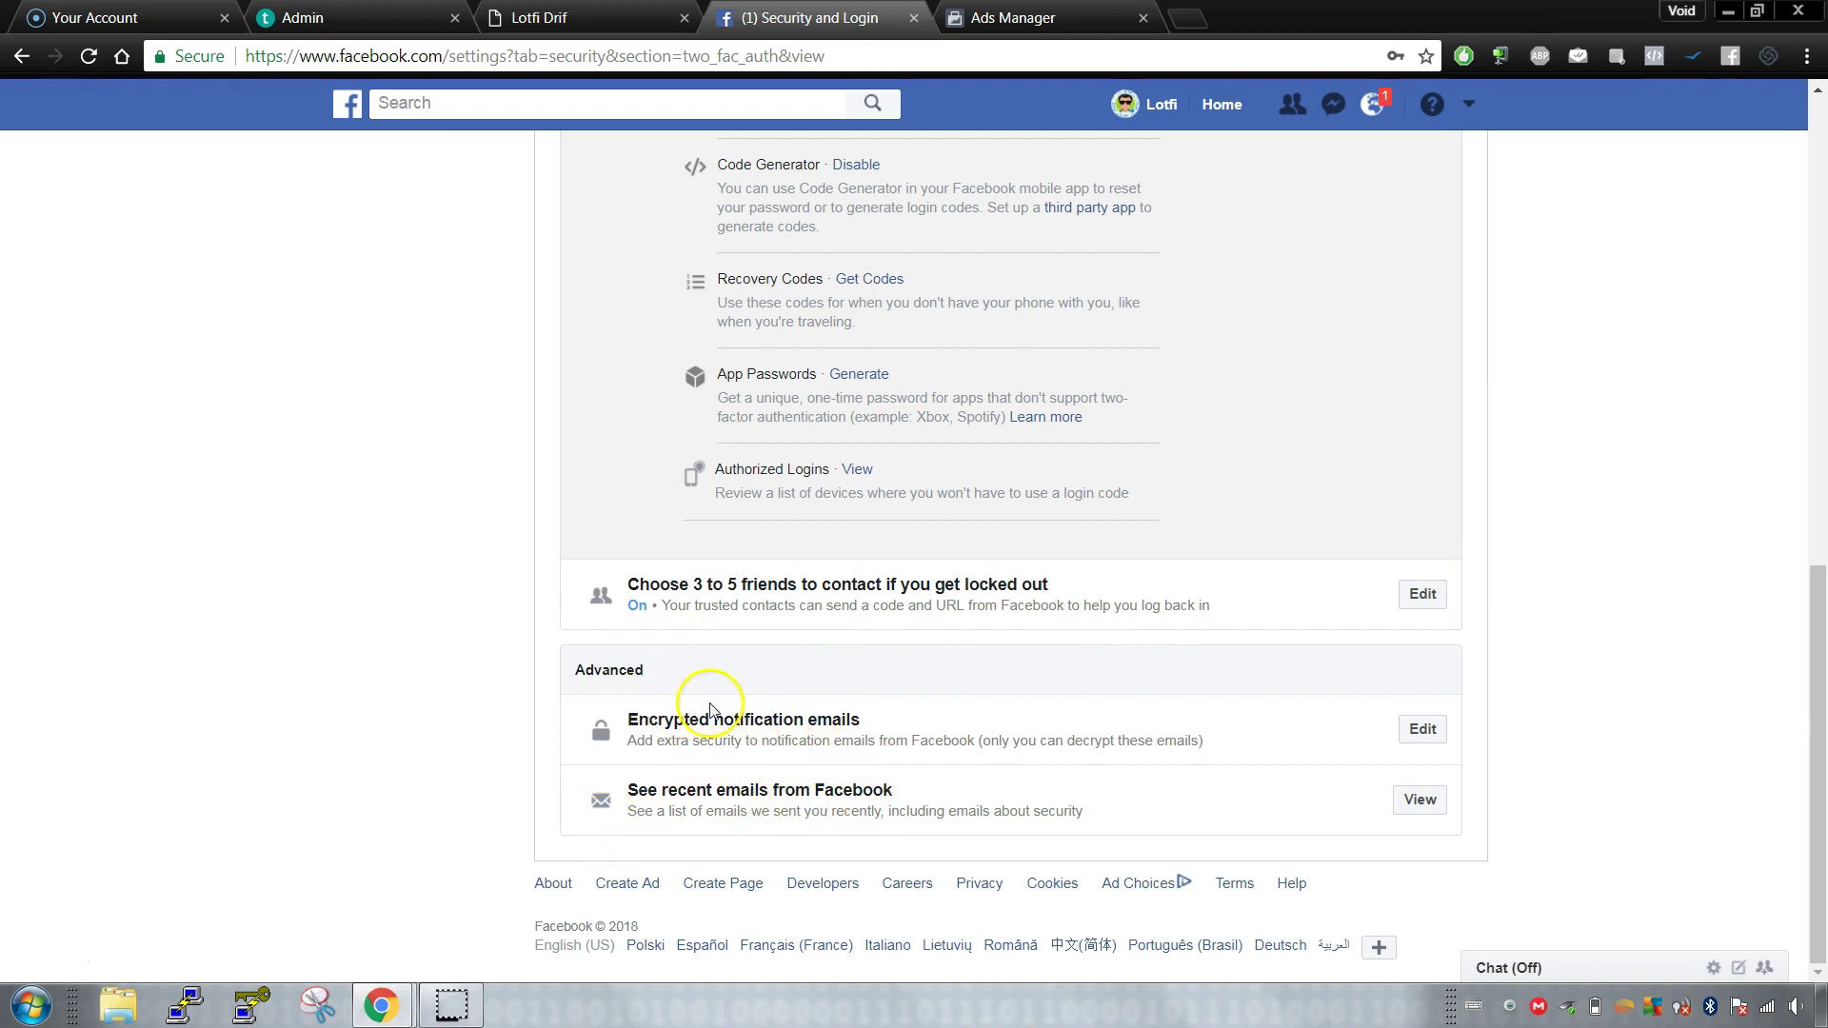
scroll(957, 422, up, 4)
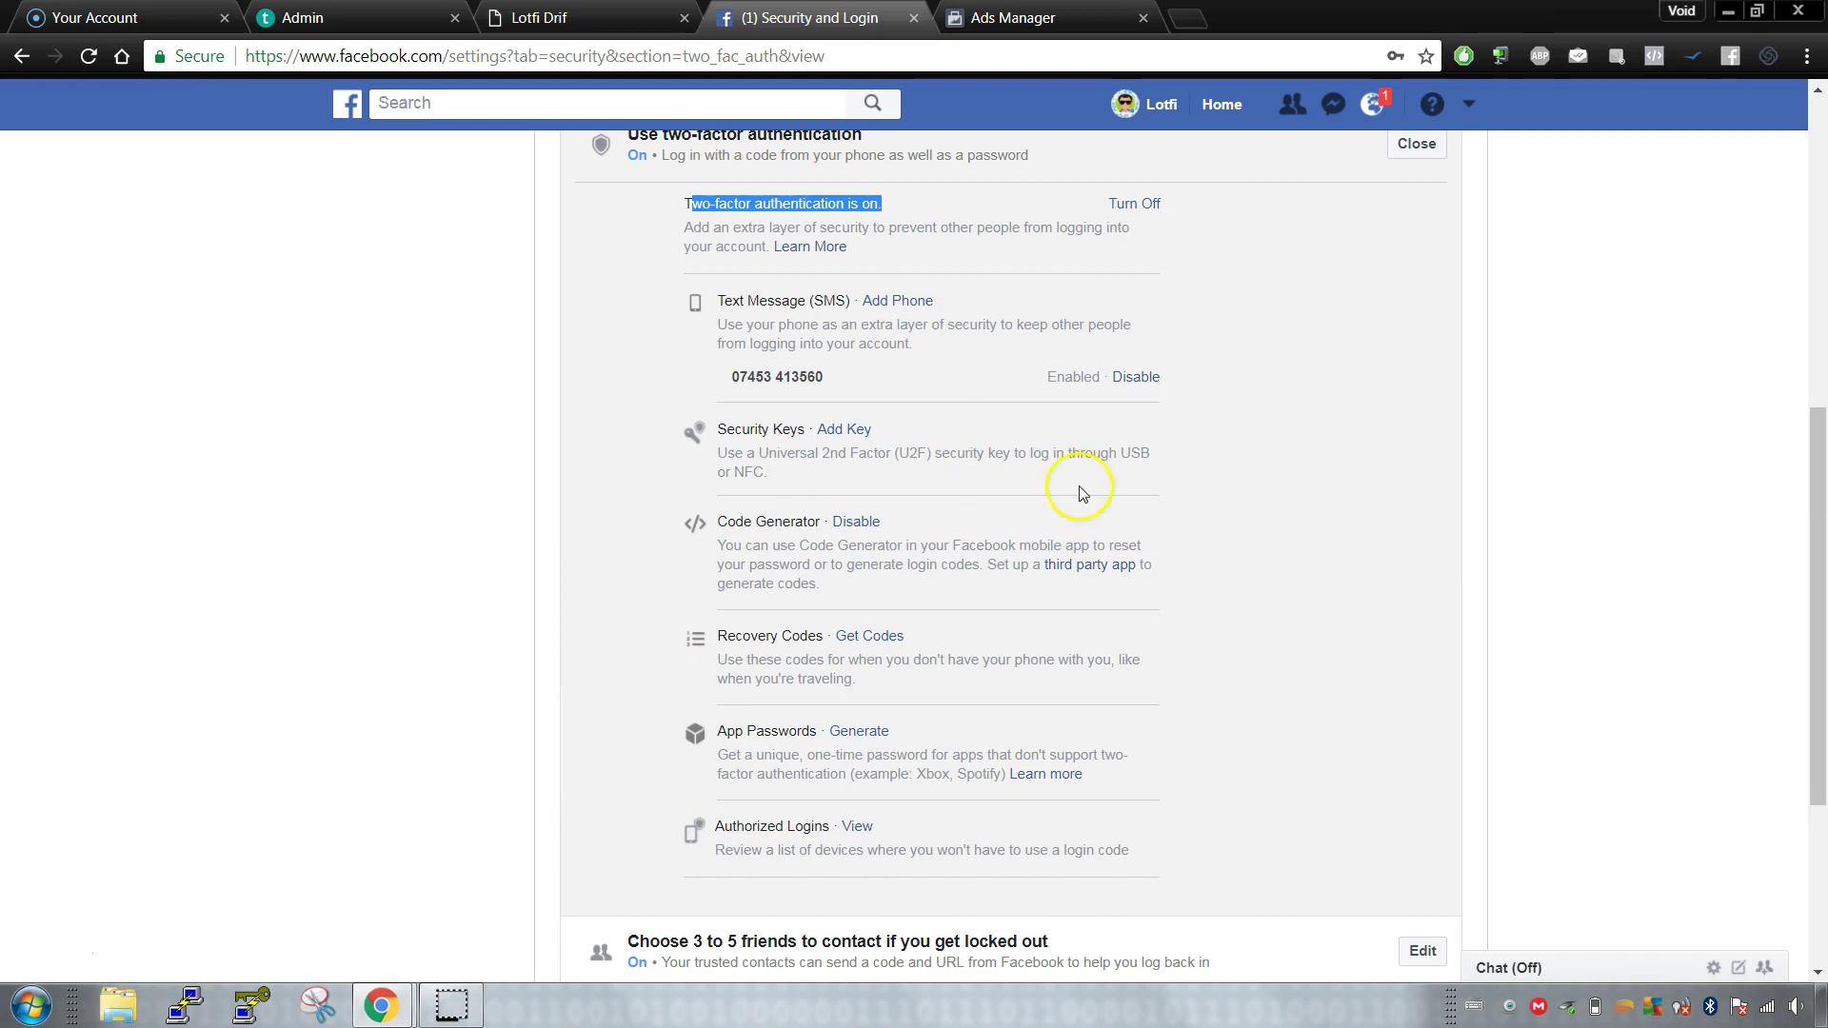
scroll(995, 524, up, 3)
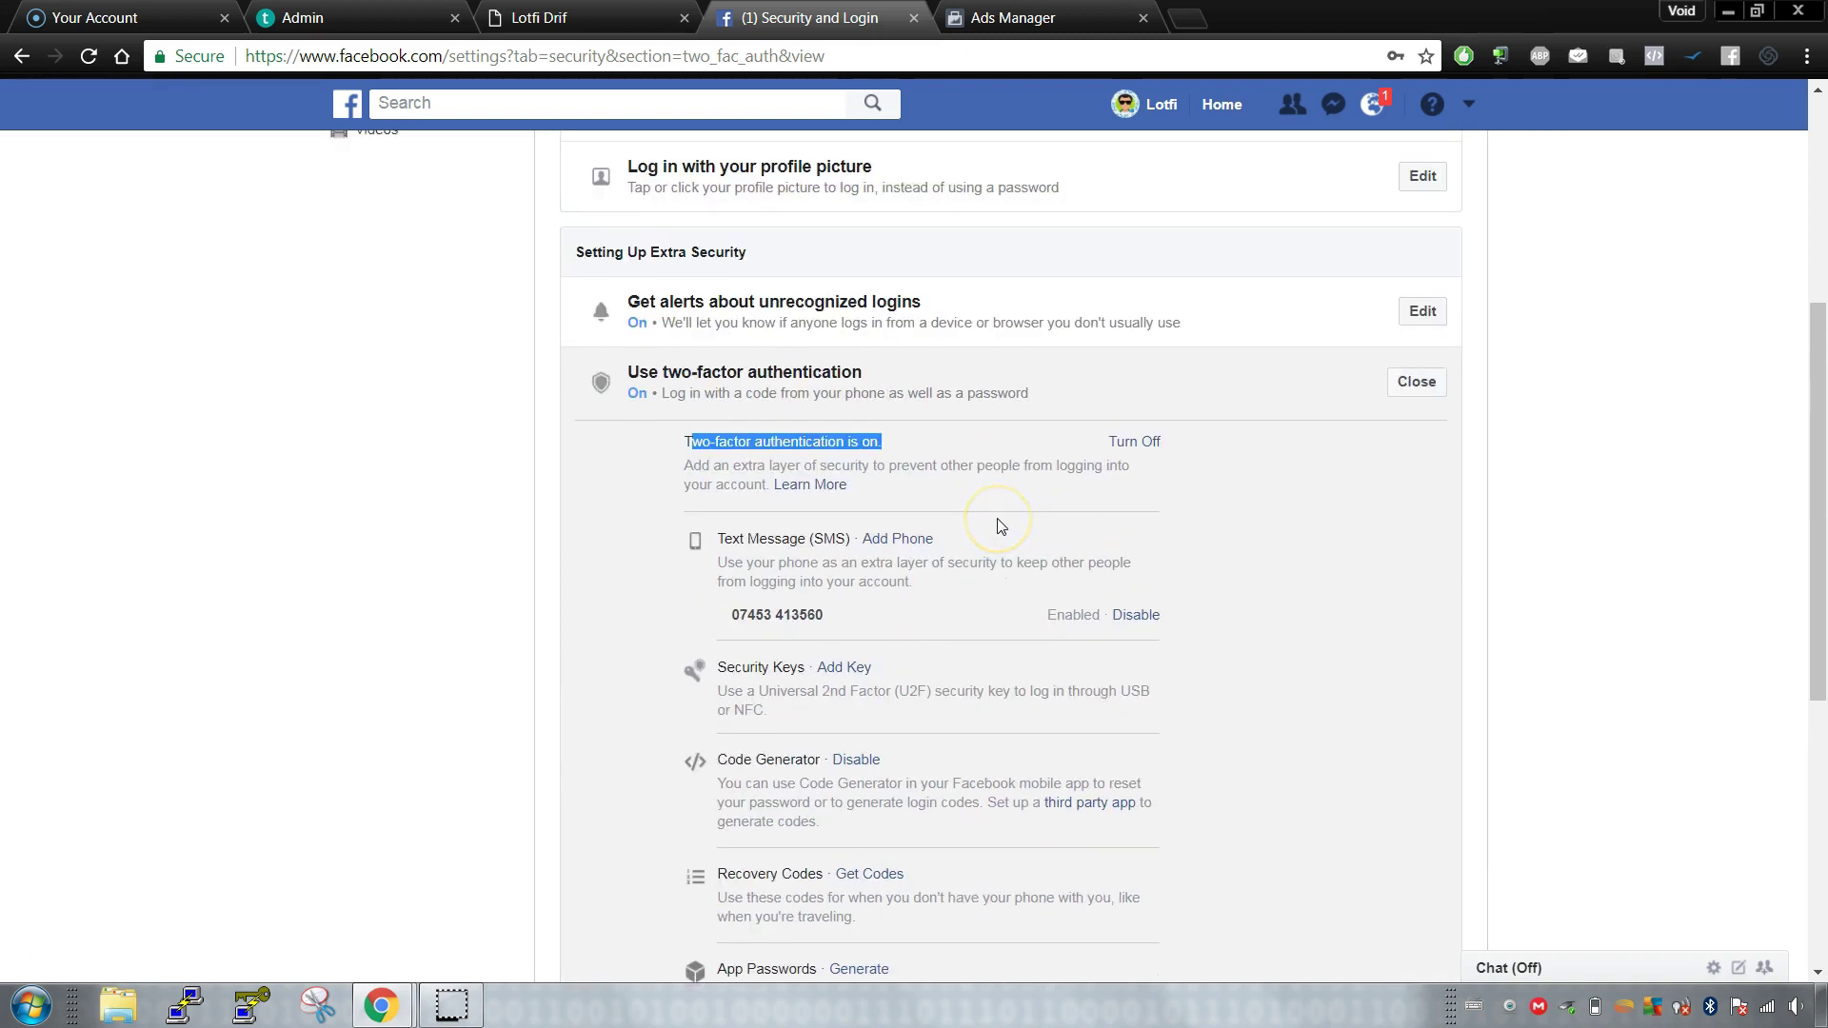
scroll(1069, 461, down, 4)
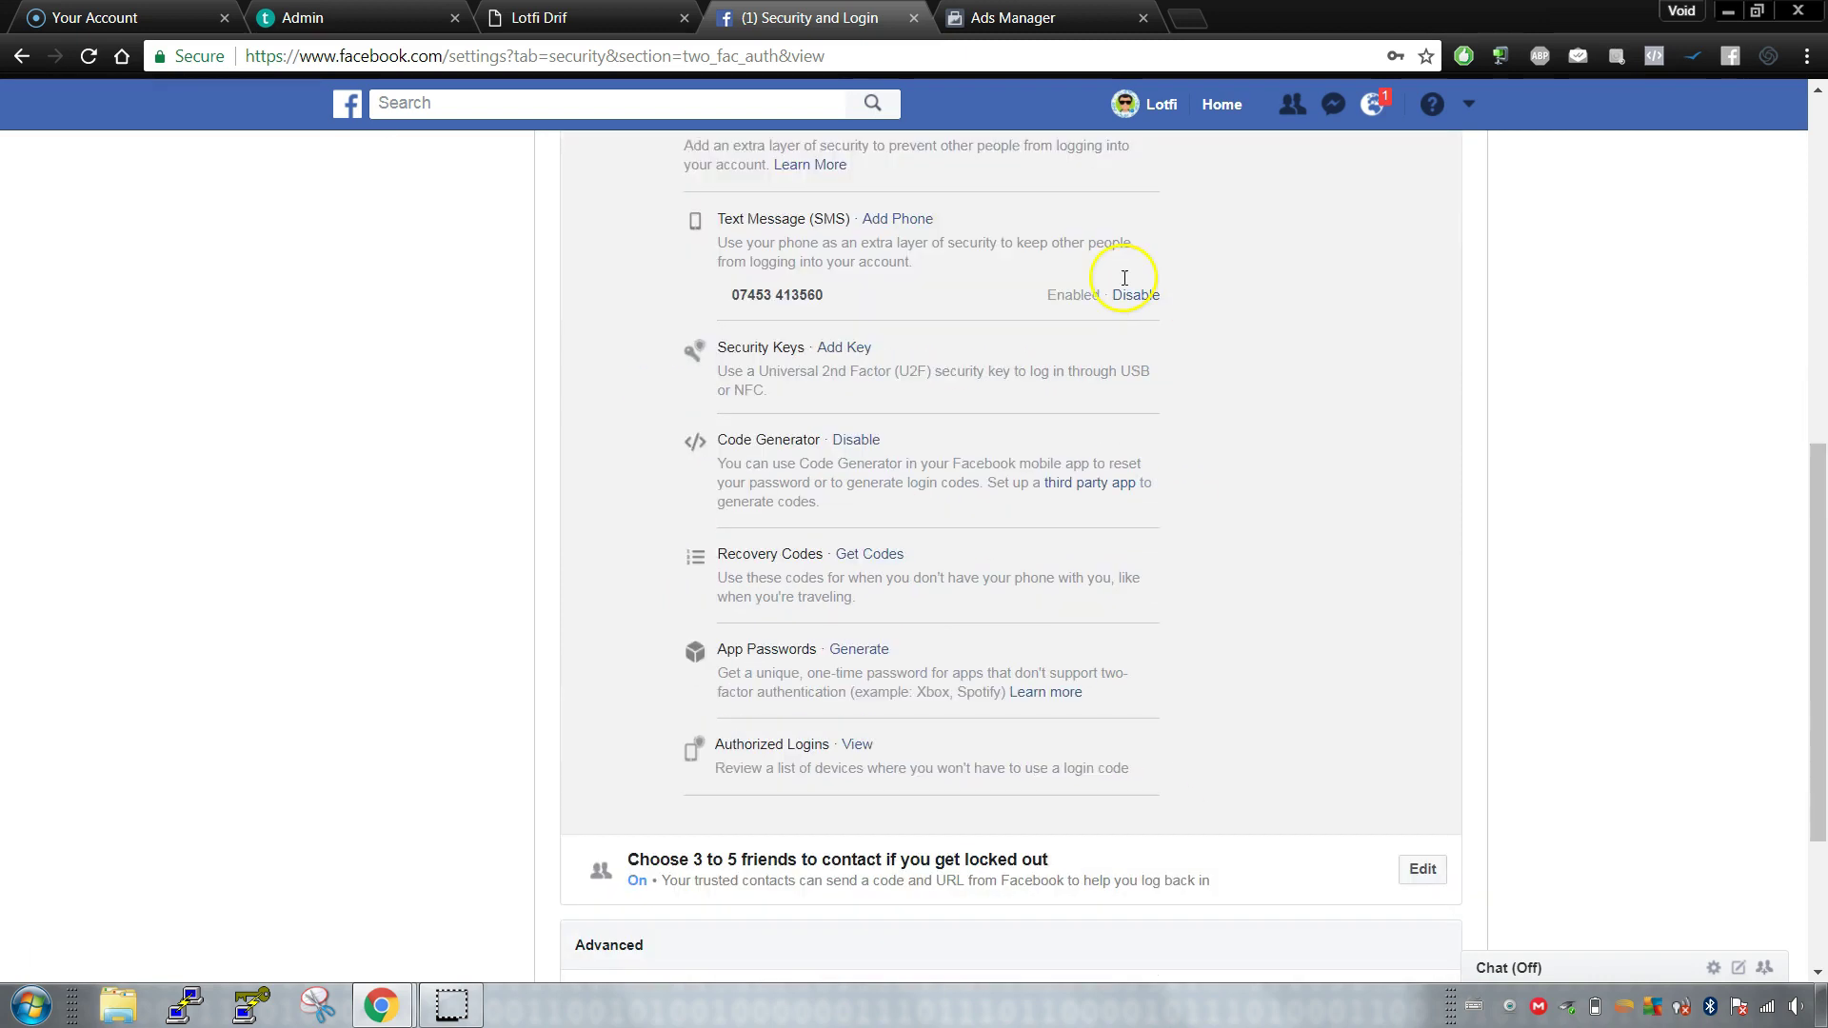
scroll(1082, 578, up, 5)
scroll(847, 543, up, 3)
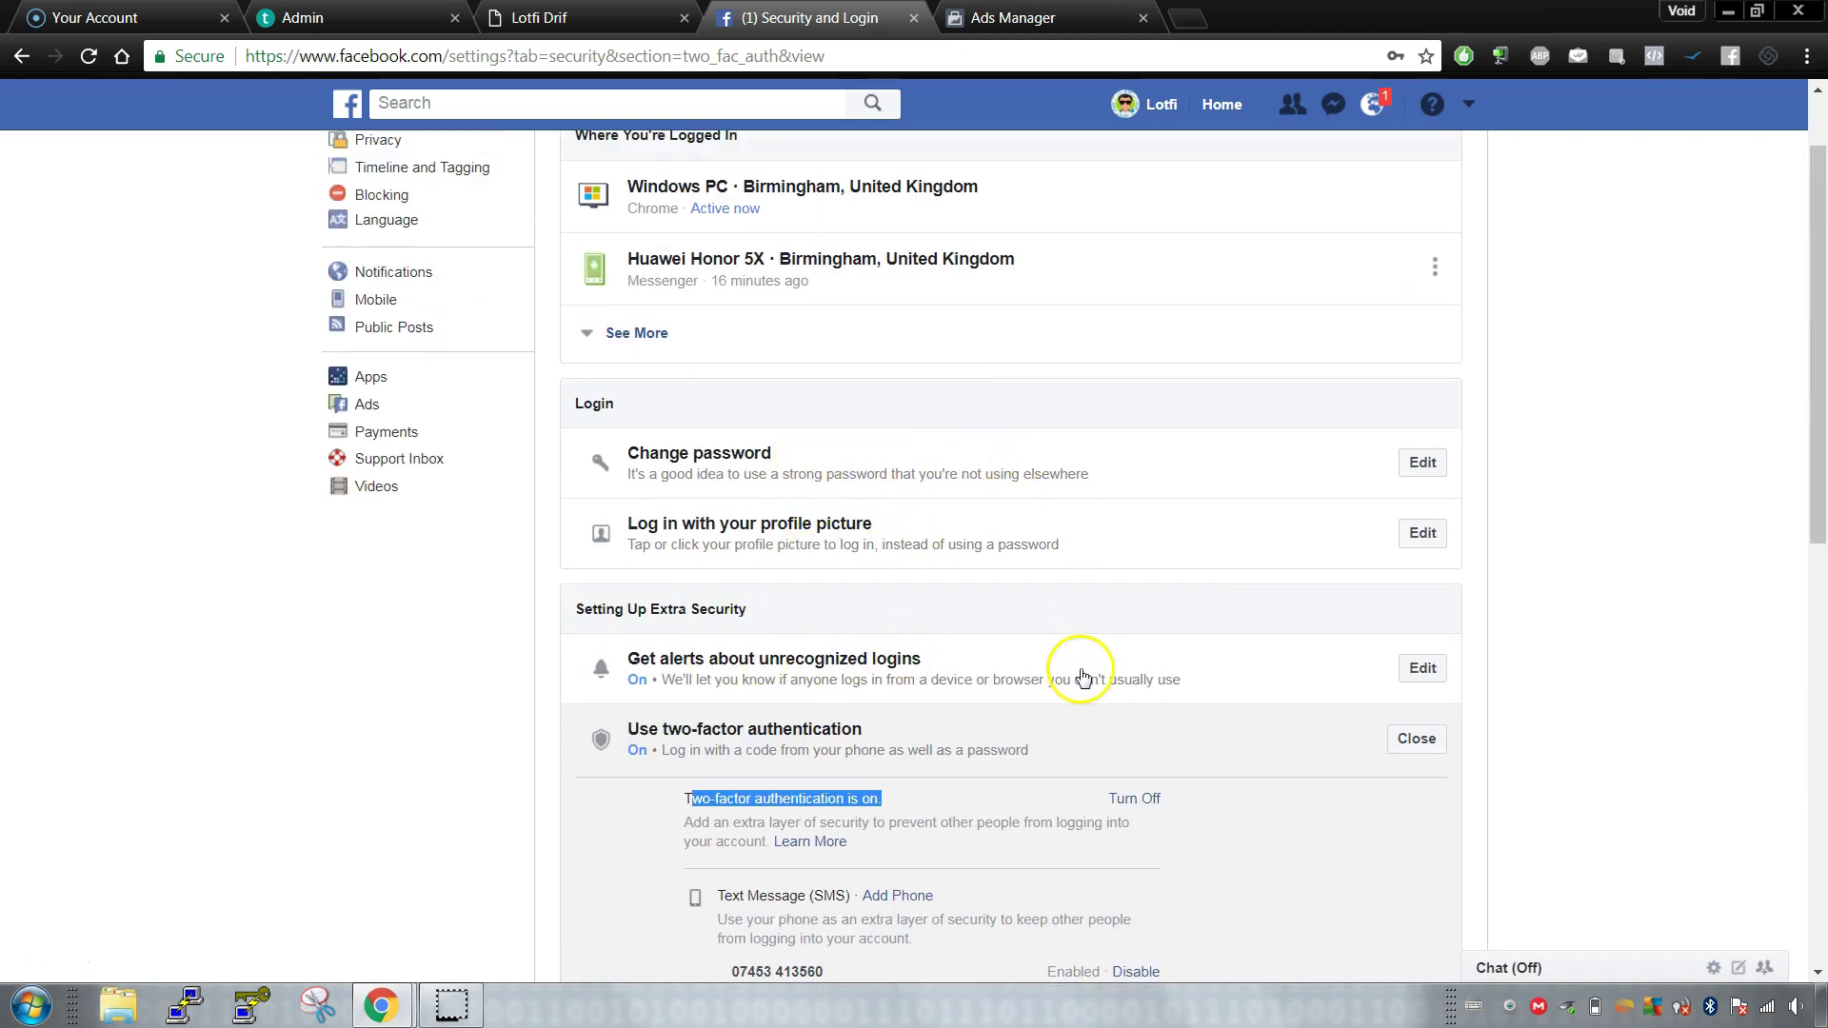
scroll(1083, 676, up, 2)
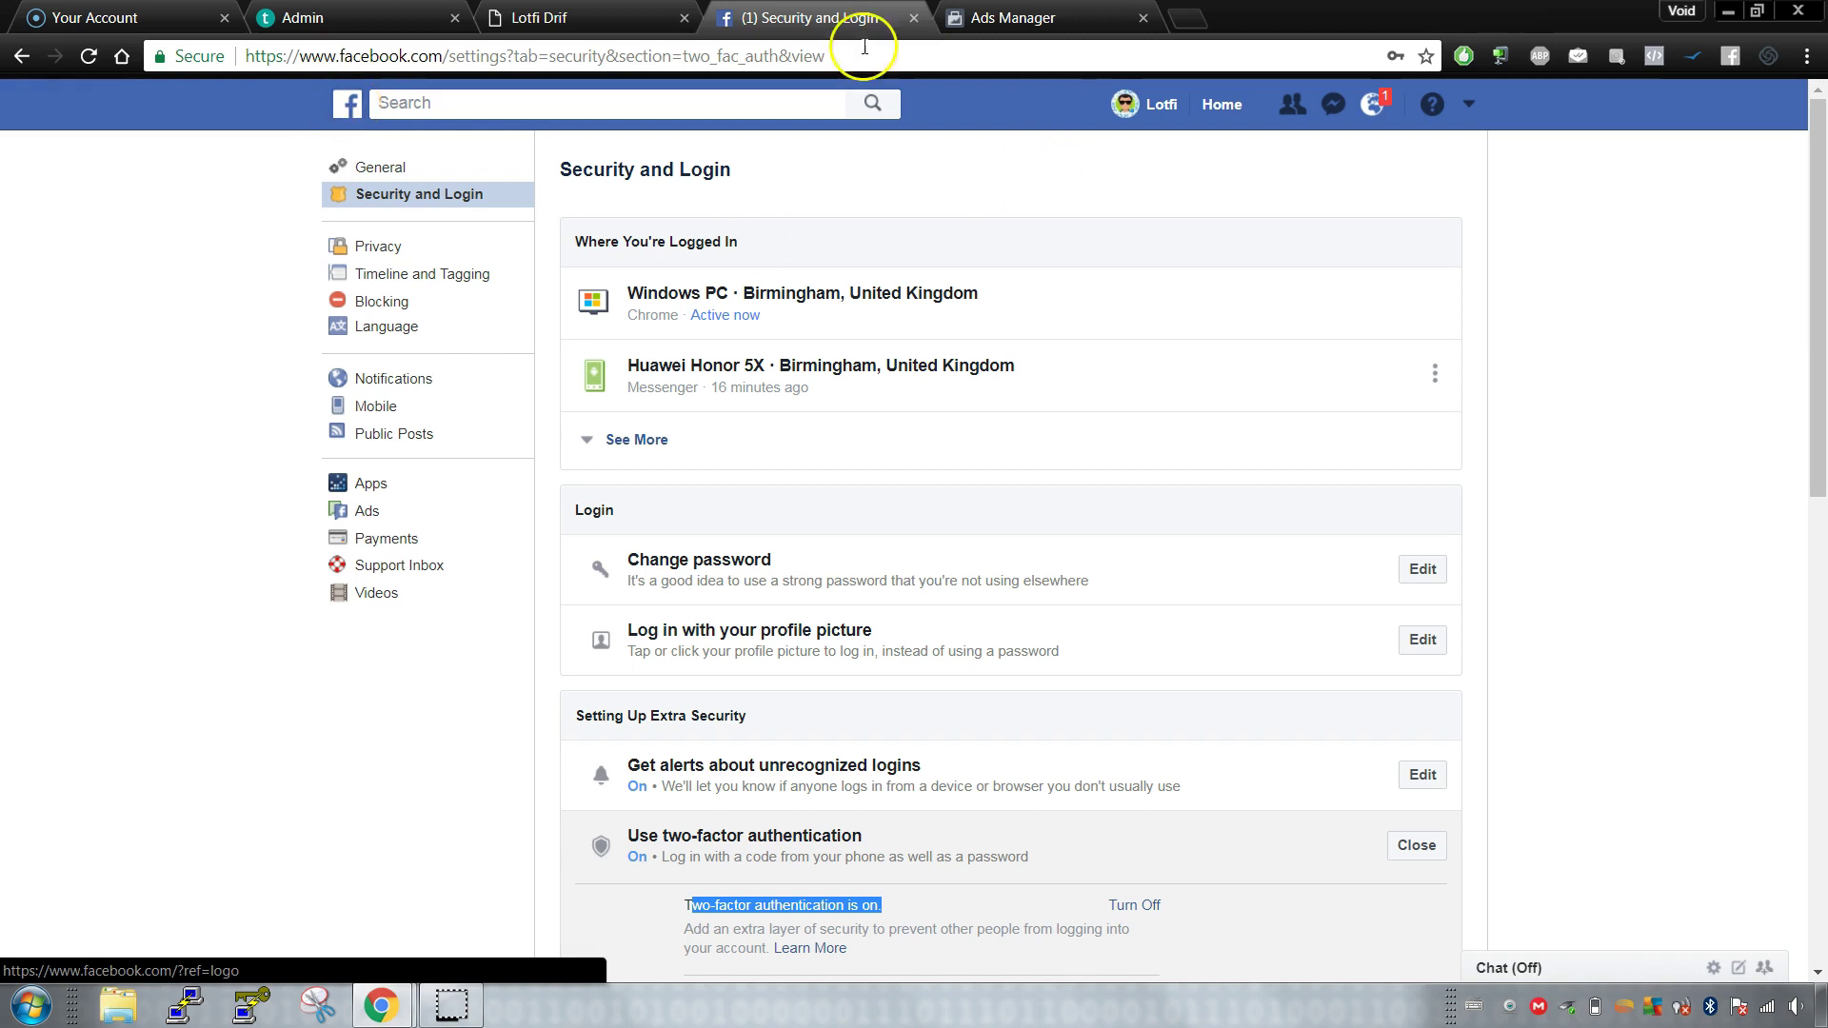
Step: Expand the full Where You're Logged In list and examine the devices, dates, locations and IP addresses of the sessions
drag(837, 17, 591, 17)
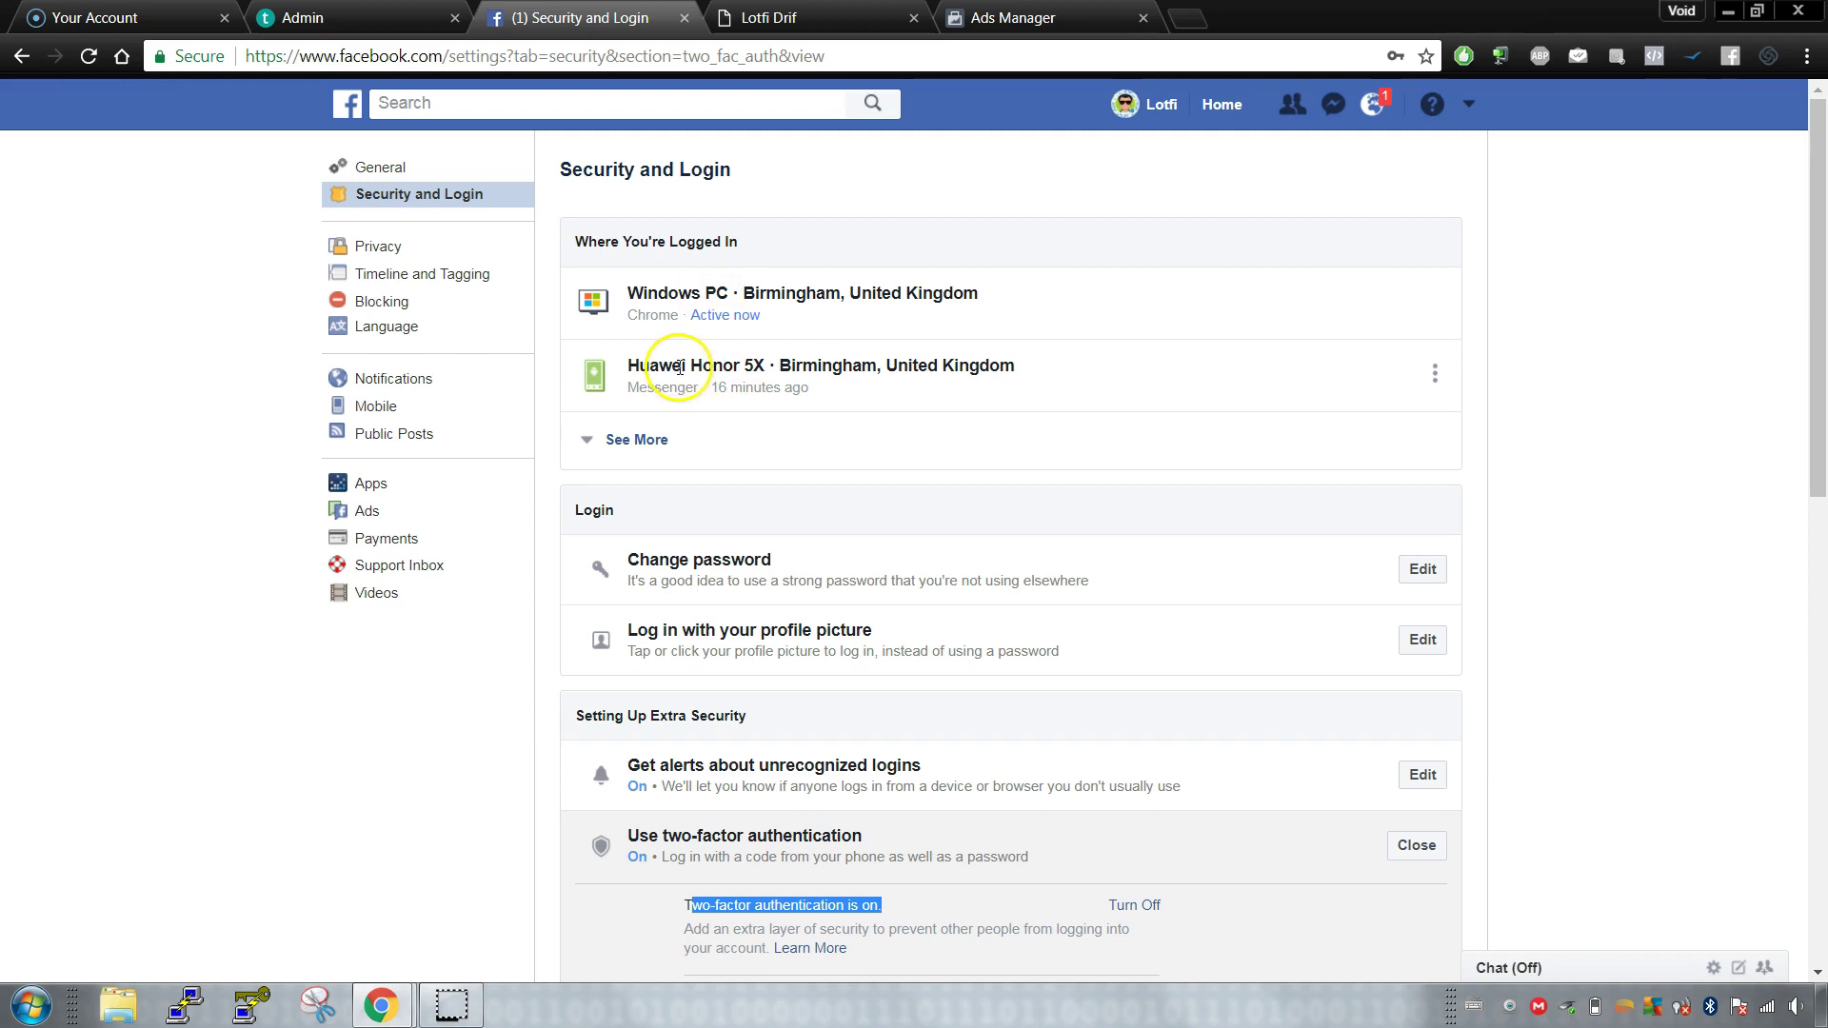
click(647, 441)
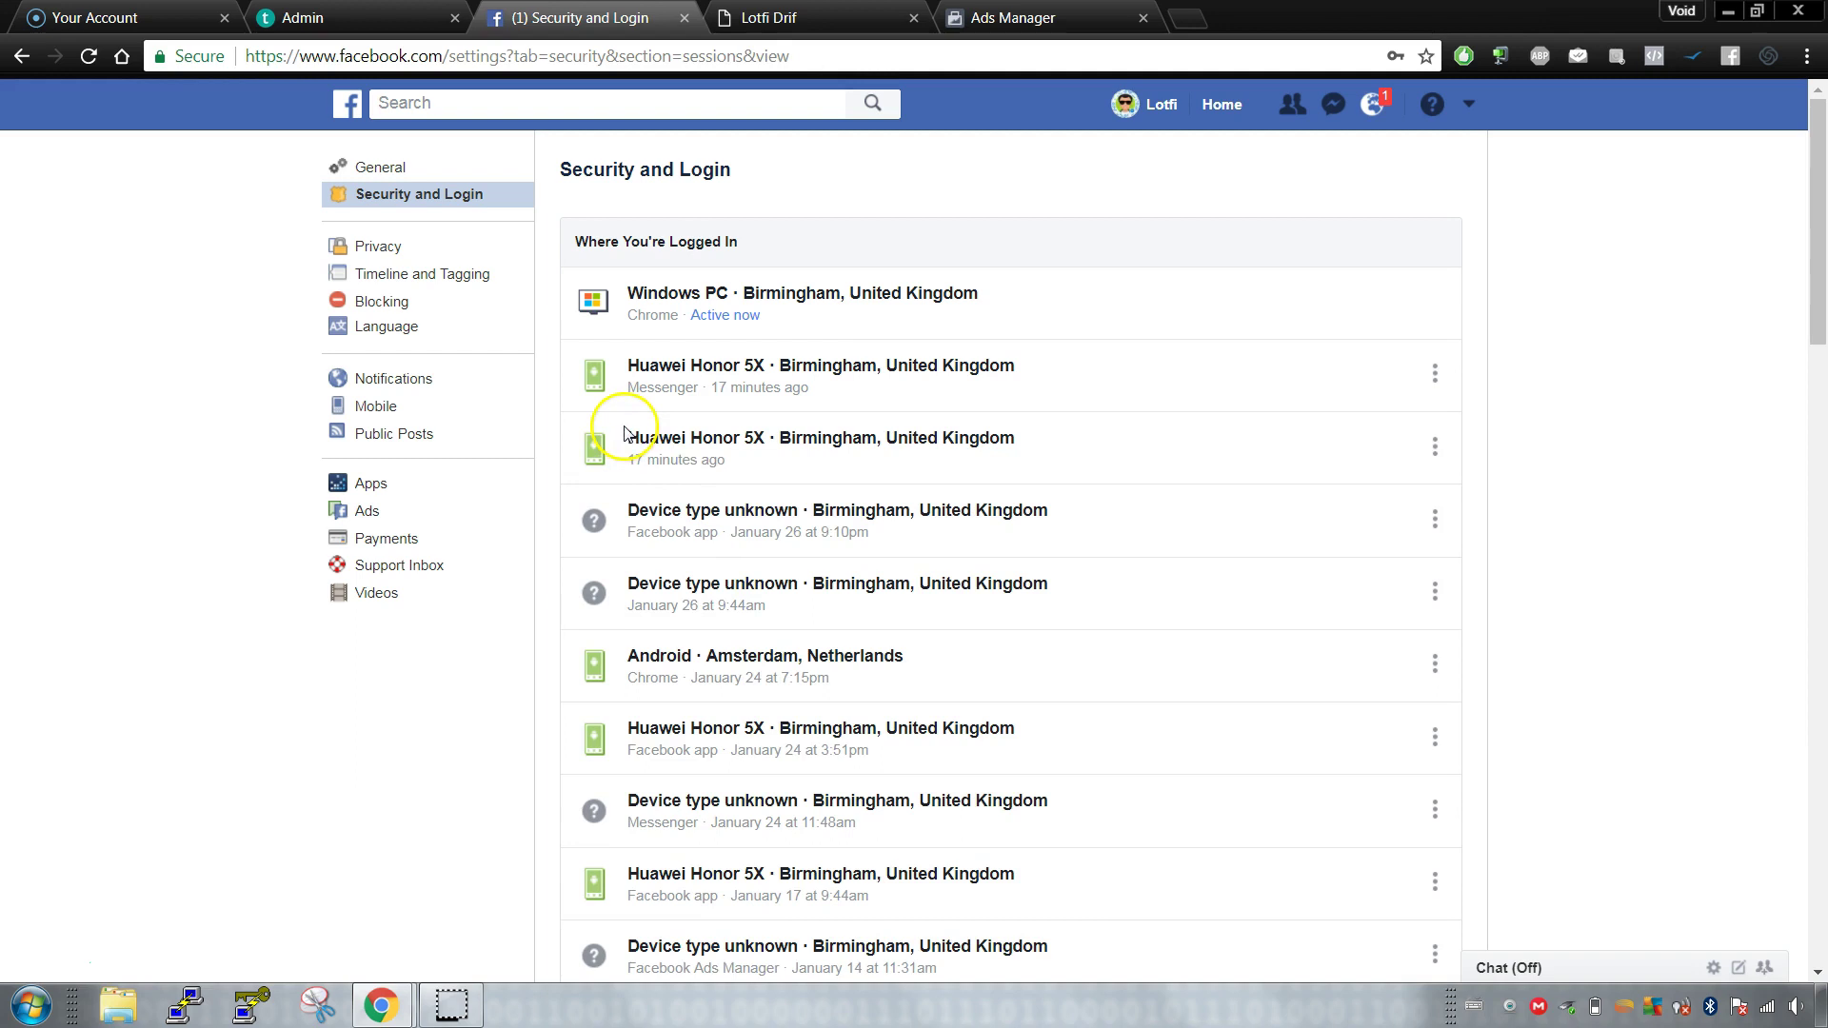
scroll(930, 534, down, 6)
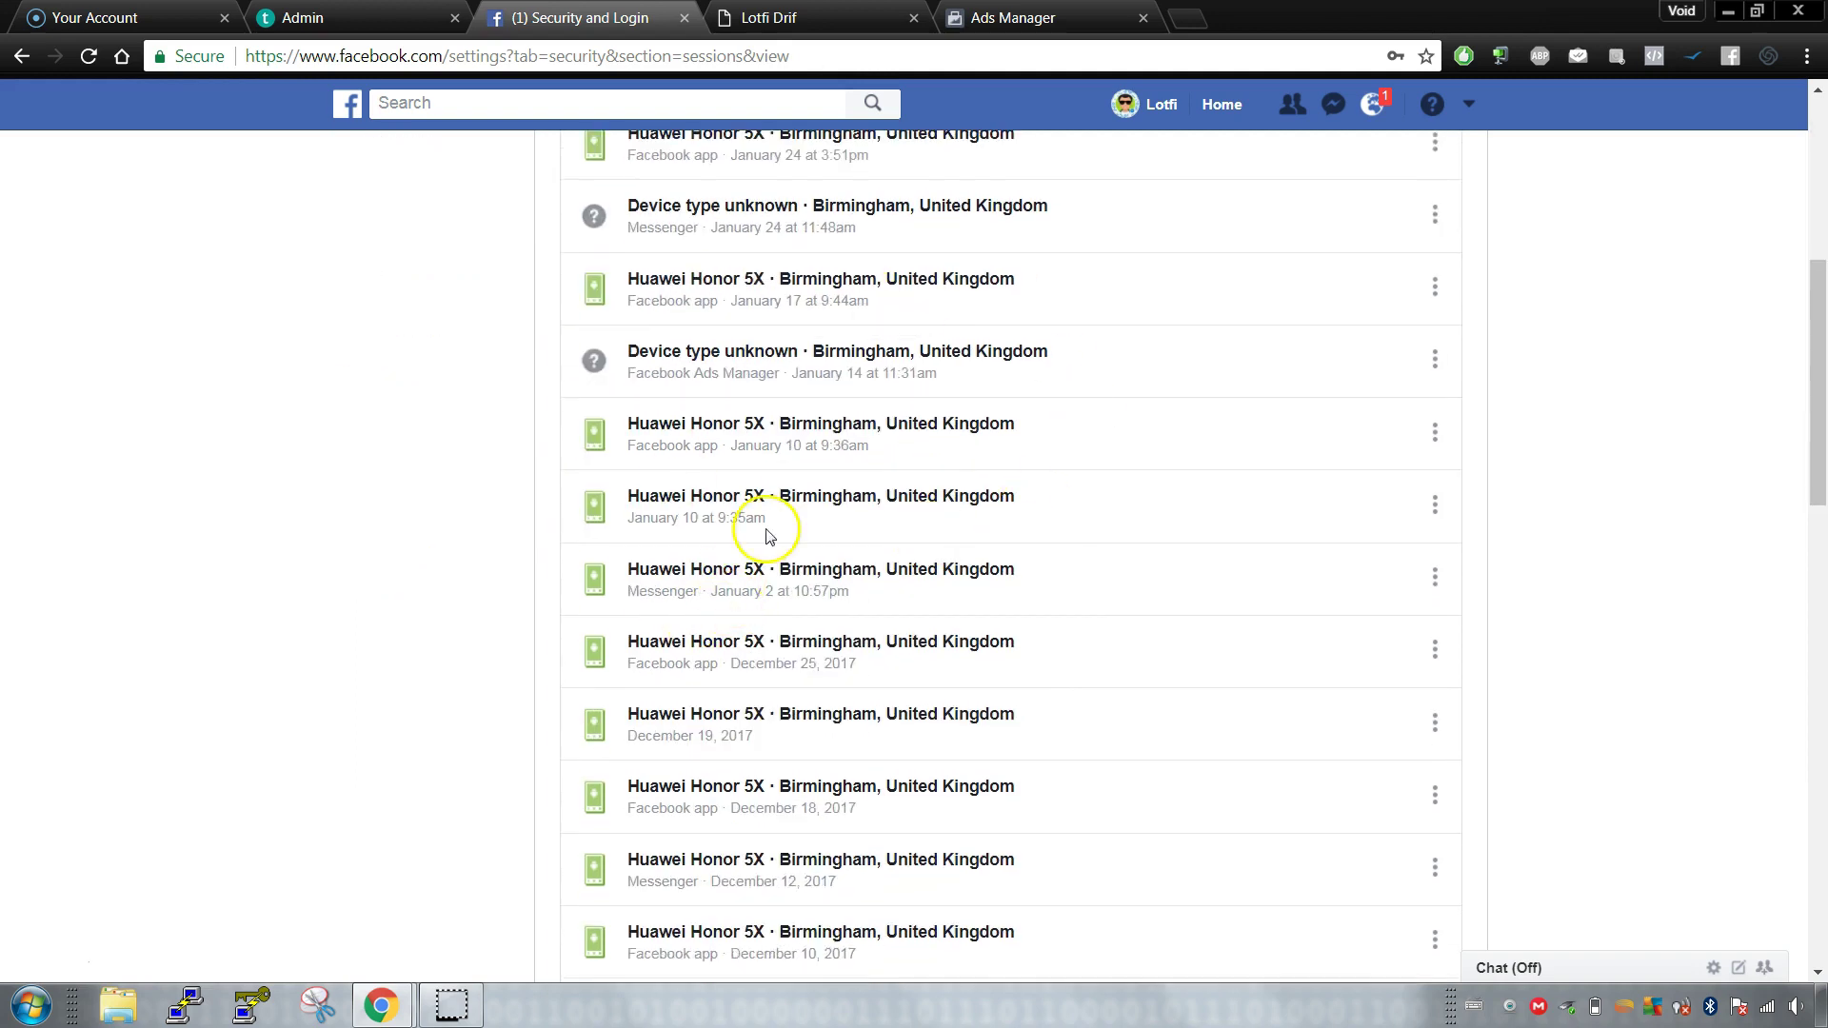
scroll(695, 714, up, 6)
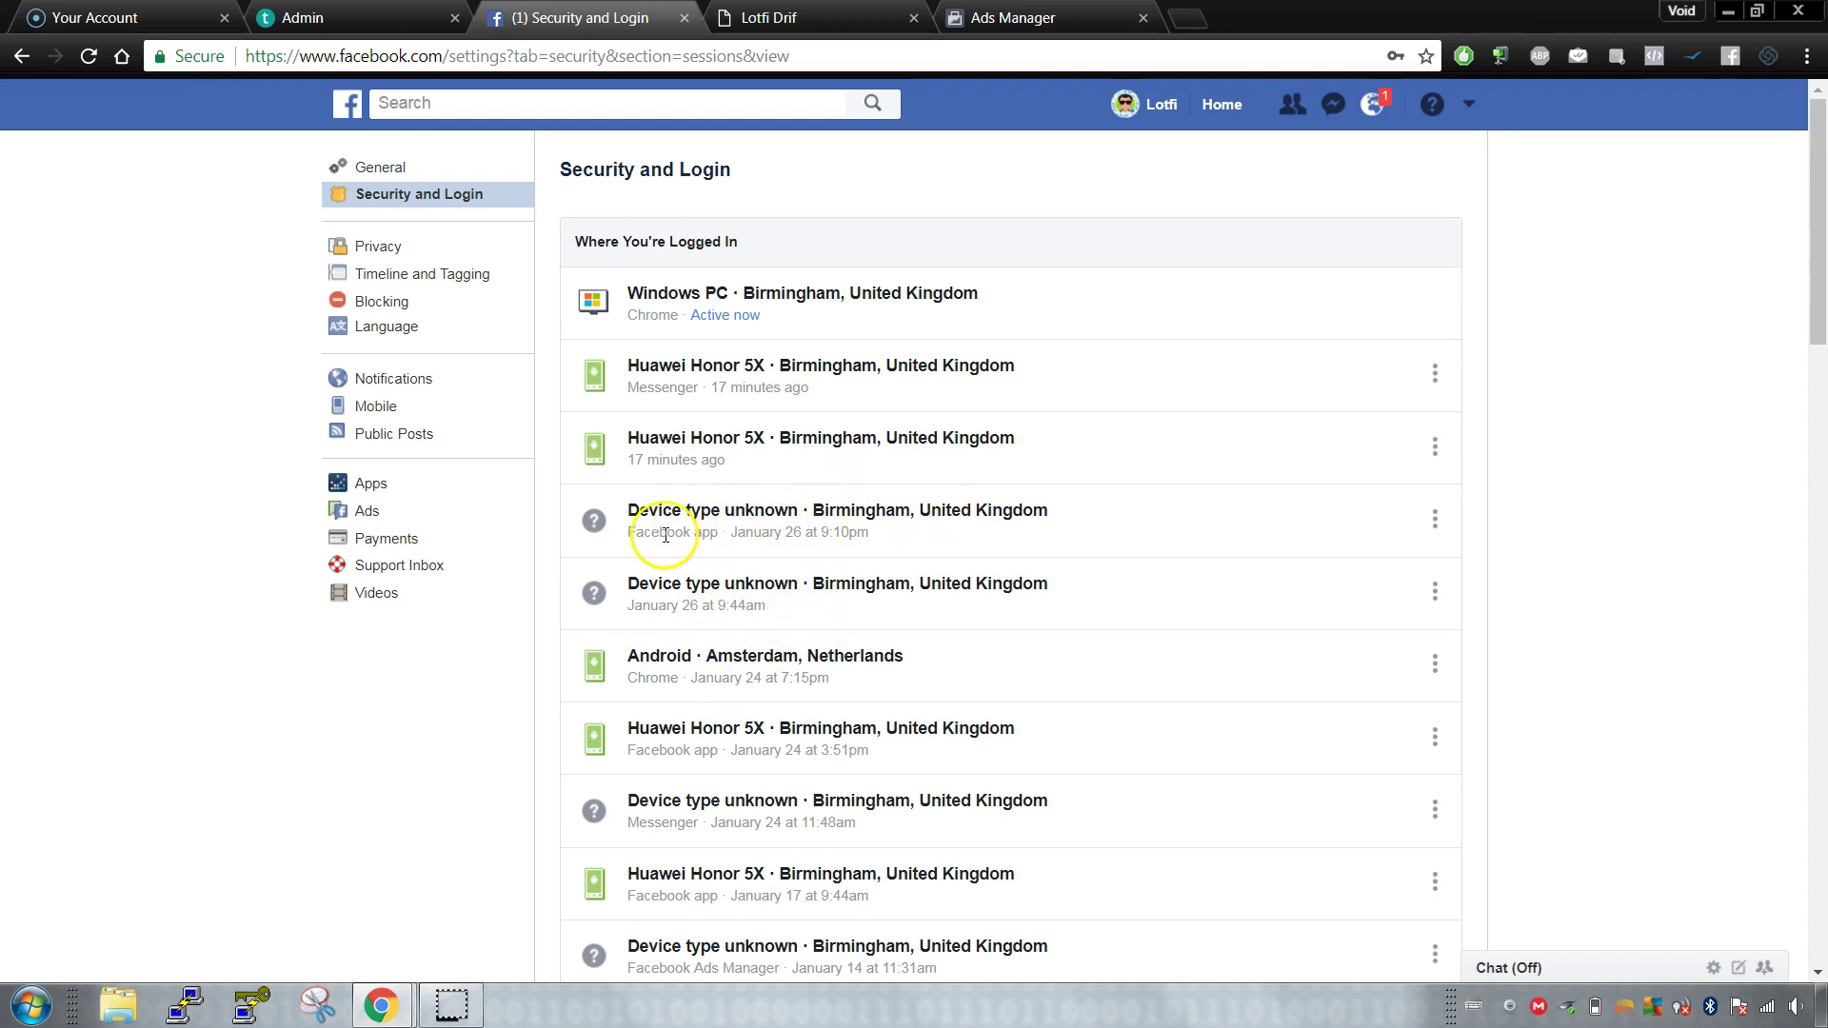
mouse_move(823, 586)
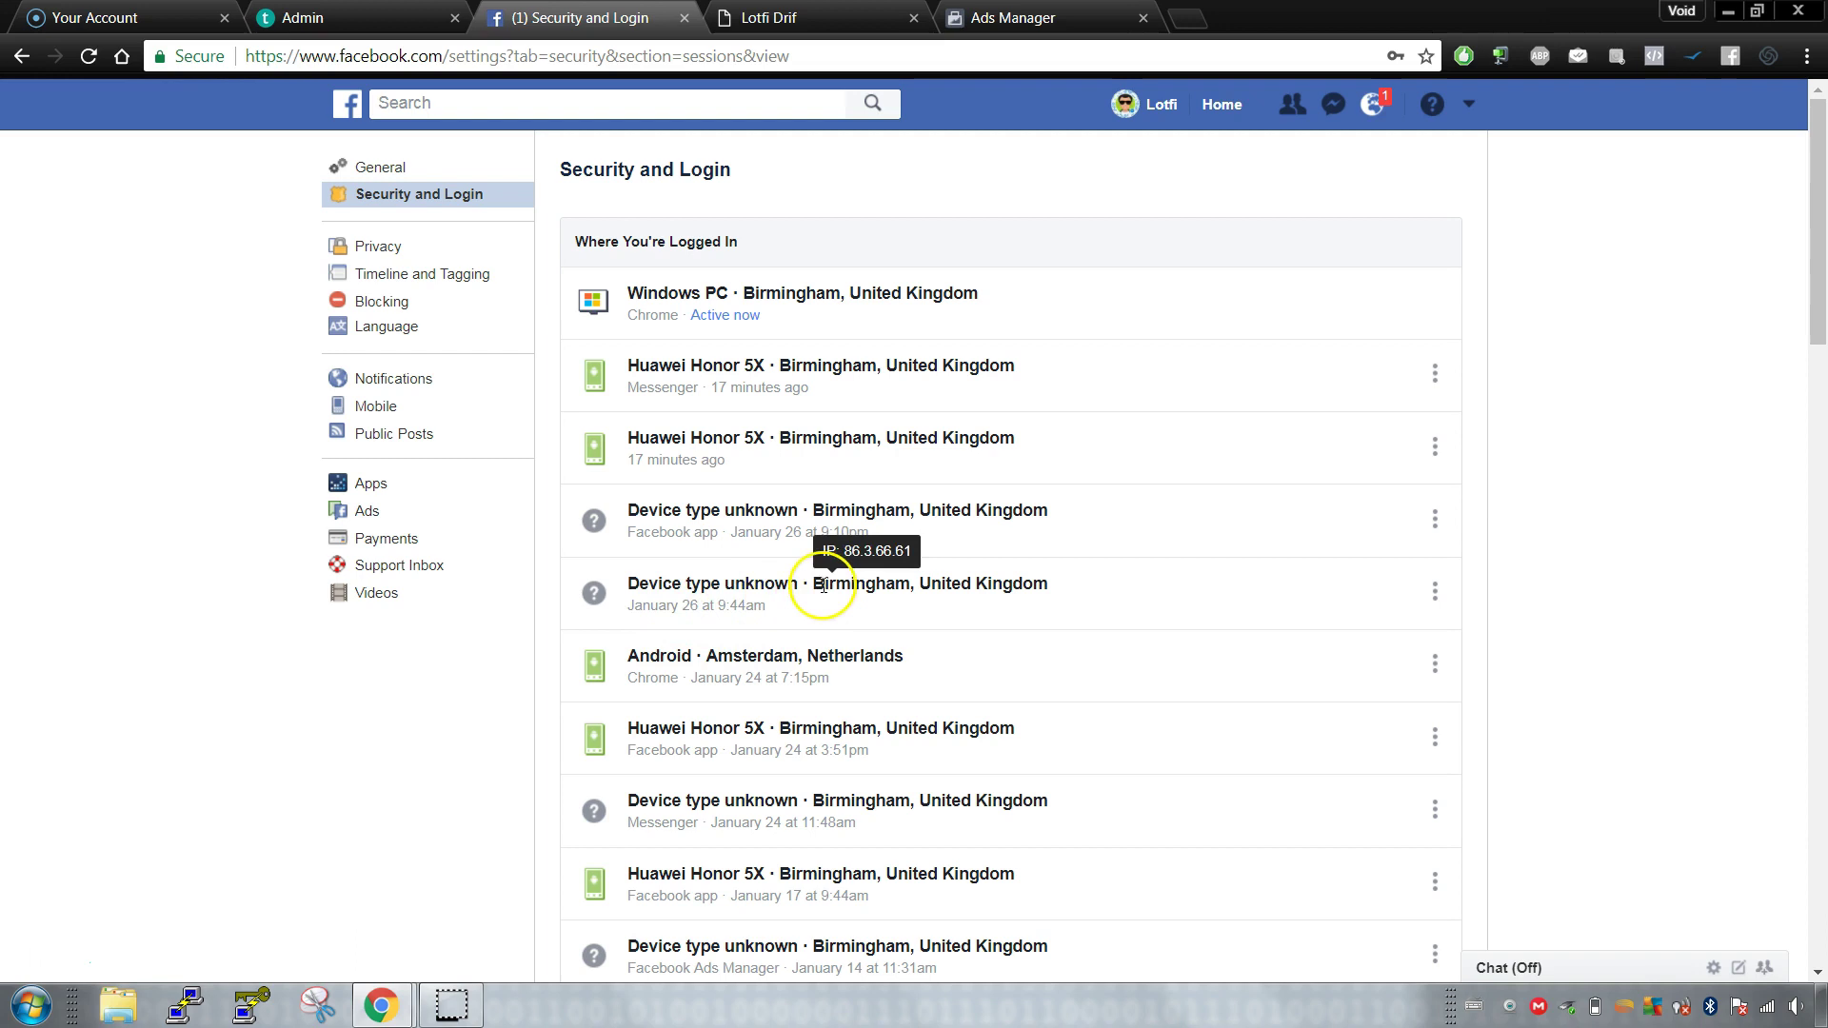
scroll(743, 575, down, 1)
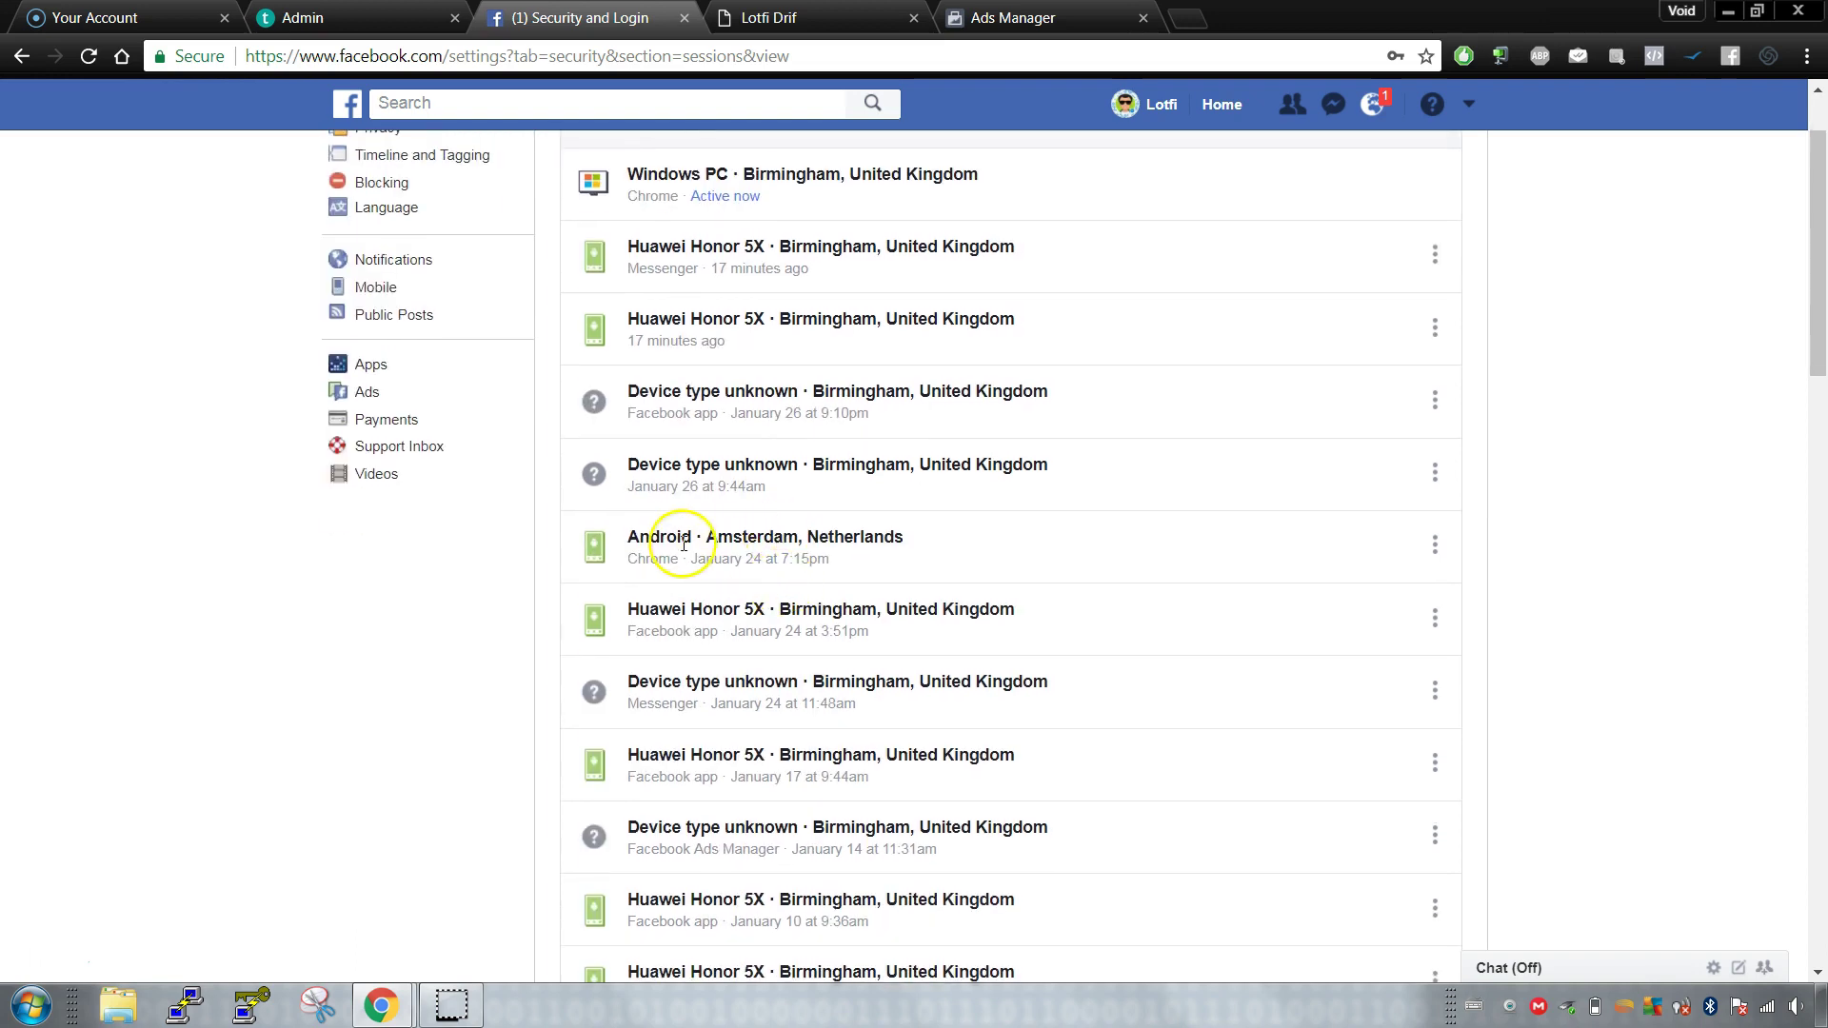
mouse_move(807, 539)
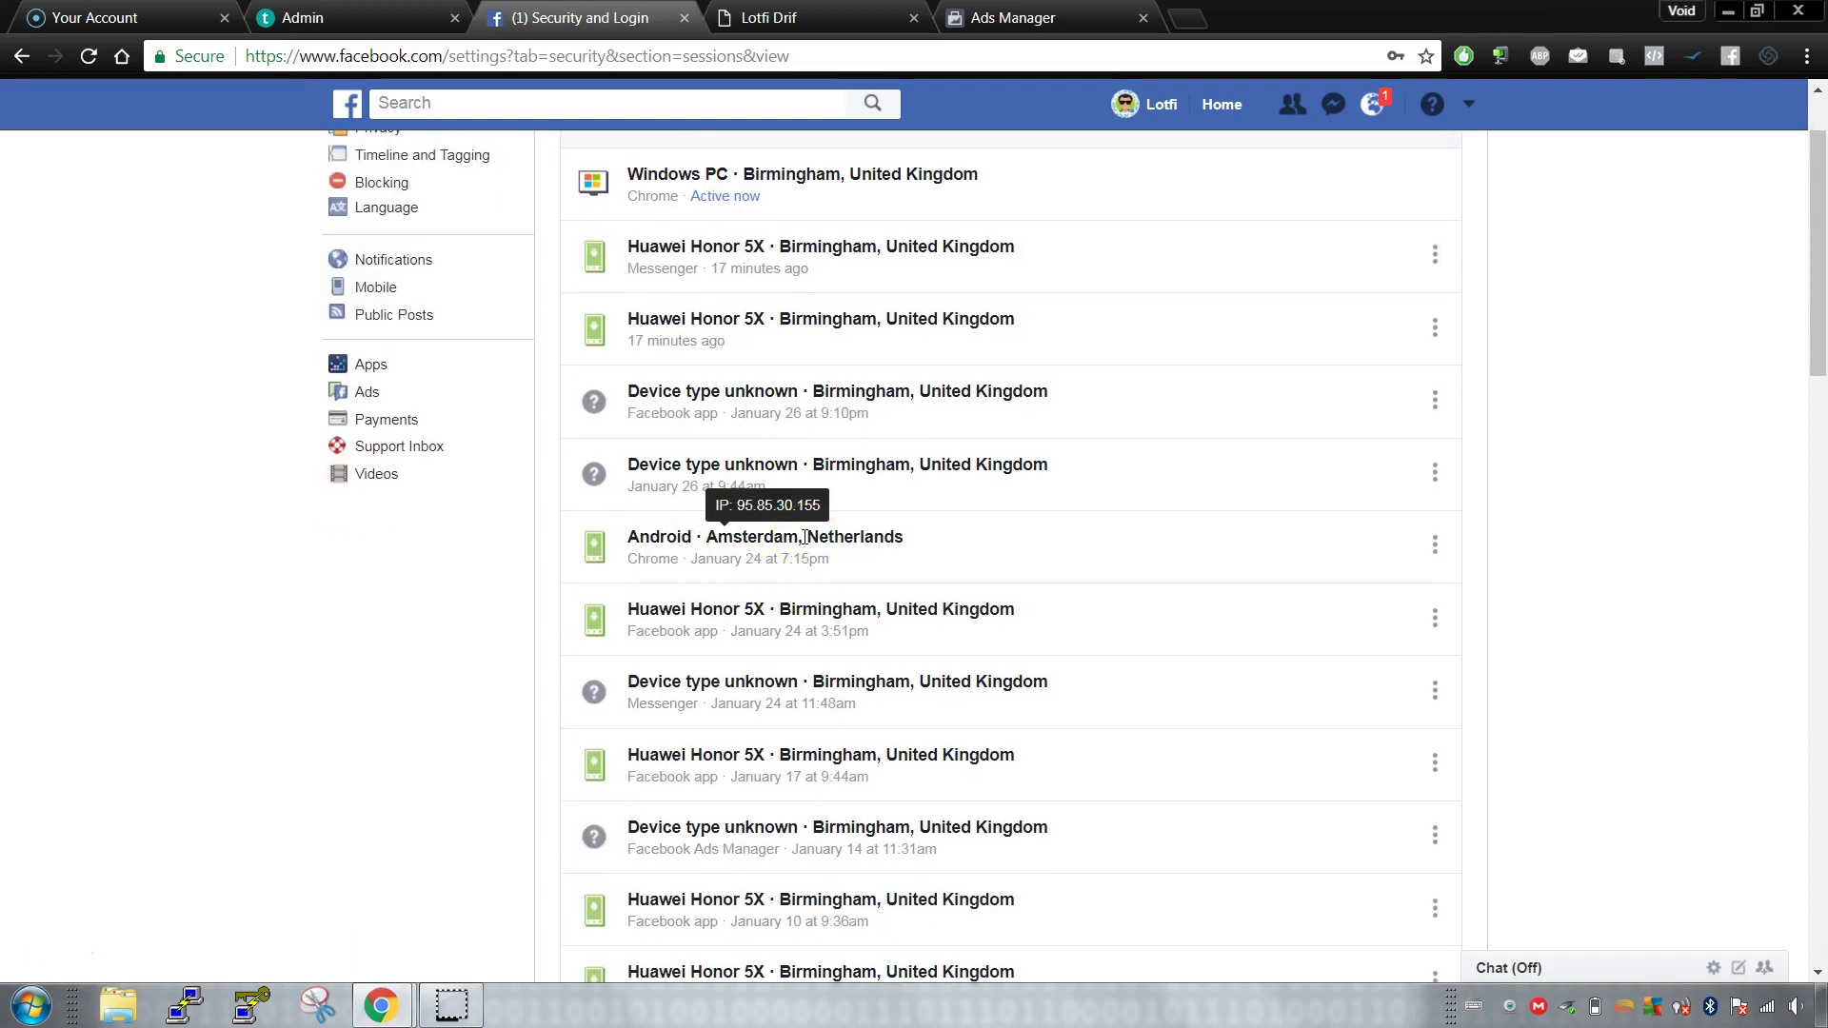
scroll(778, 538, down, 1)
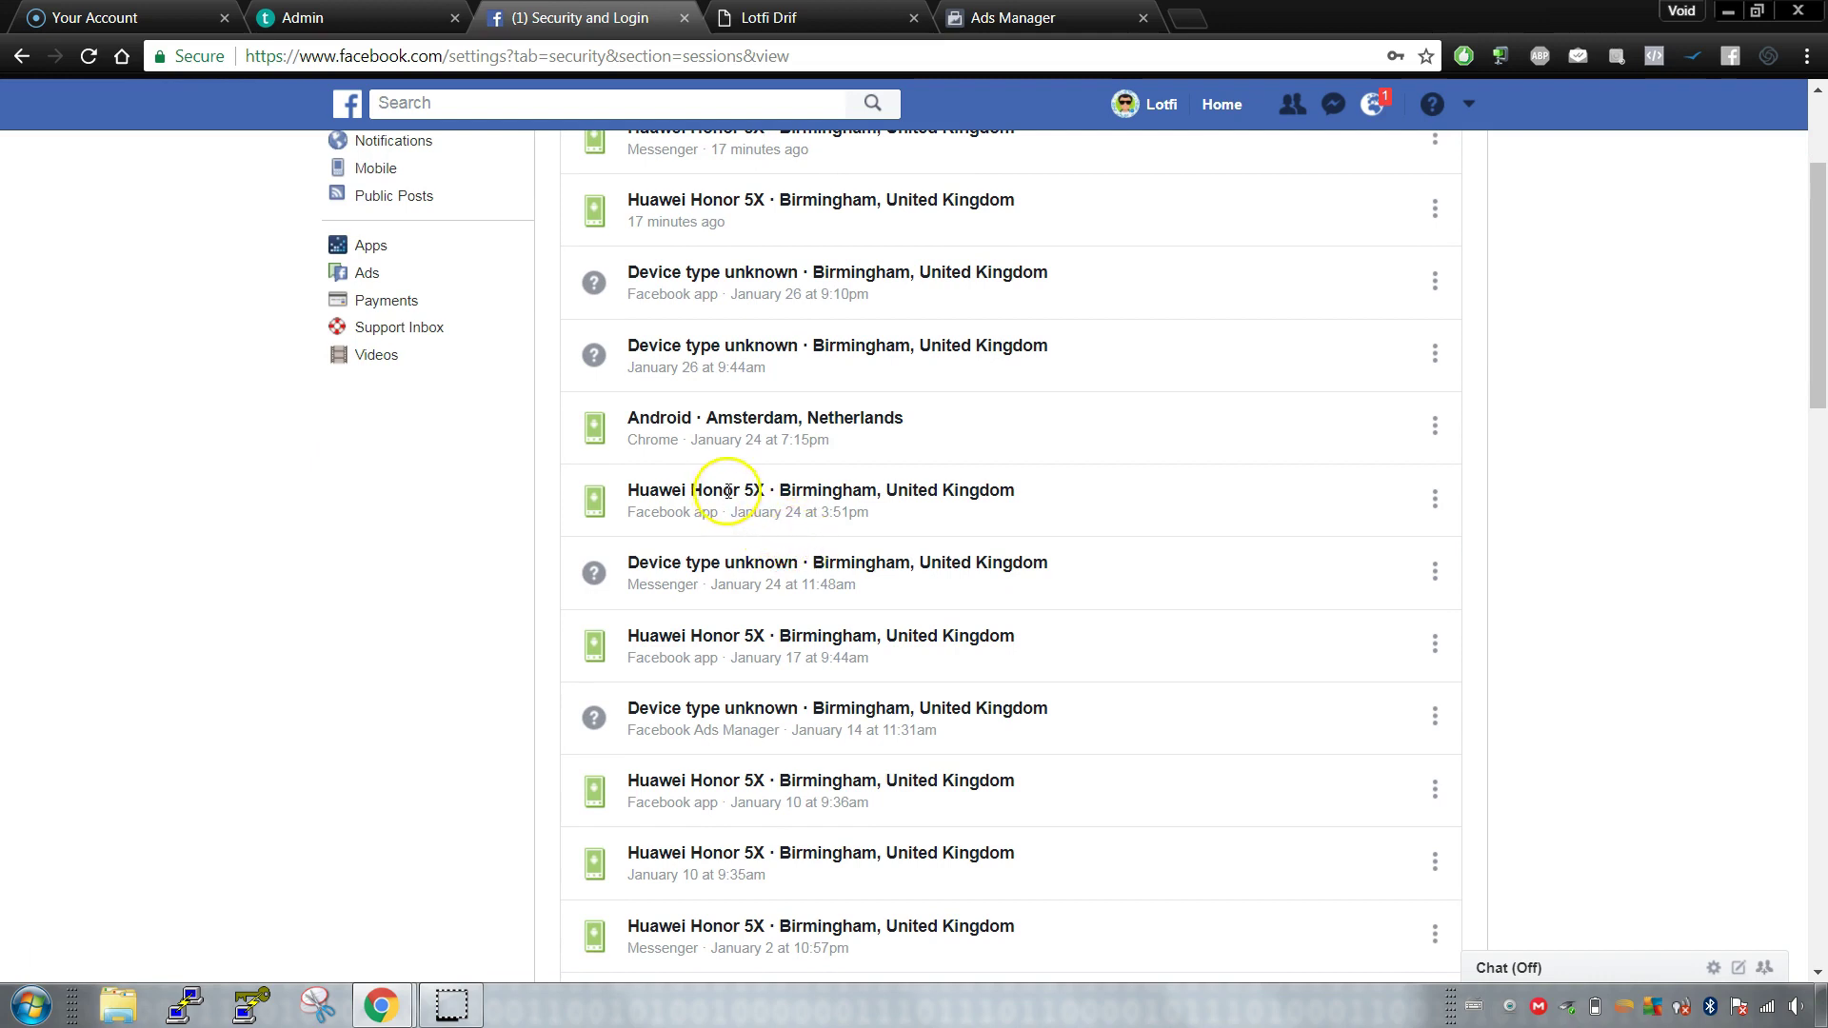
Step: Highlight the Android session from Amsterdam and view its Not You? and Log Out options without choosing either
click(649, 418)
drag(649, 418, 862, 420)
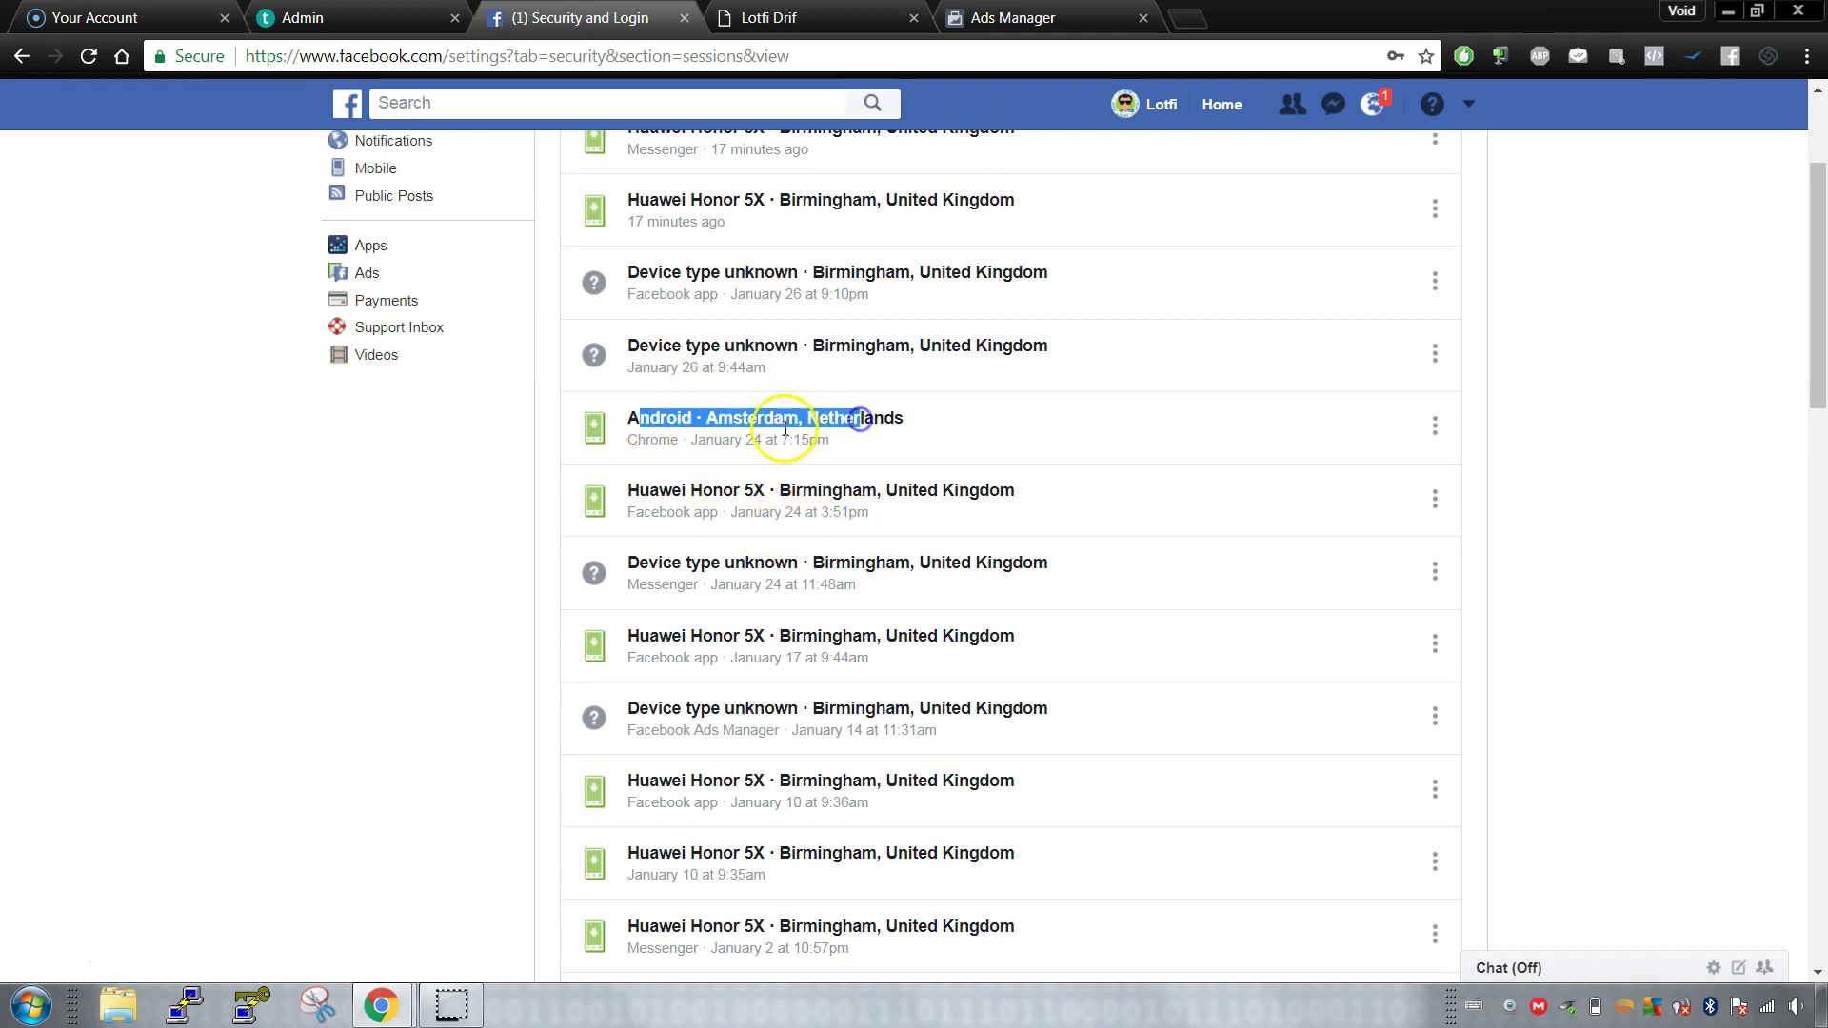
click(1446, 430)
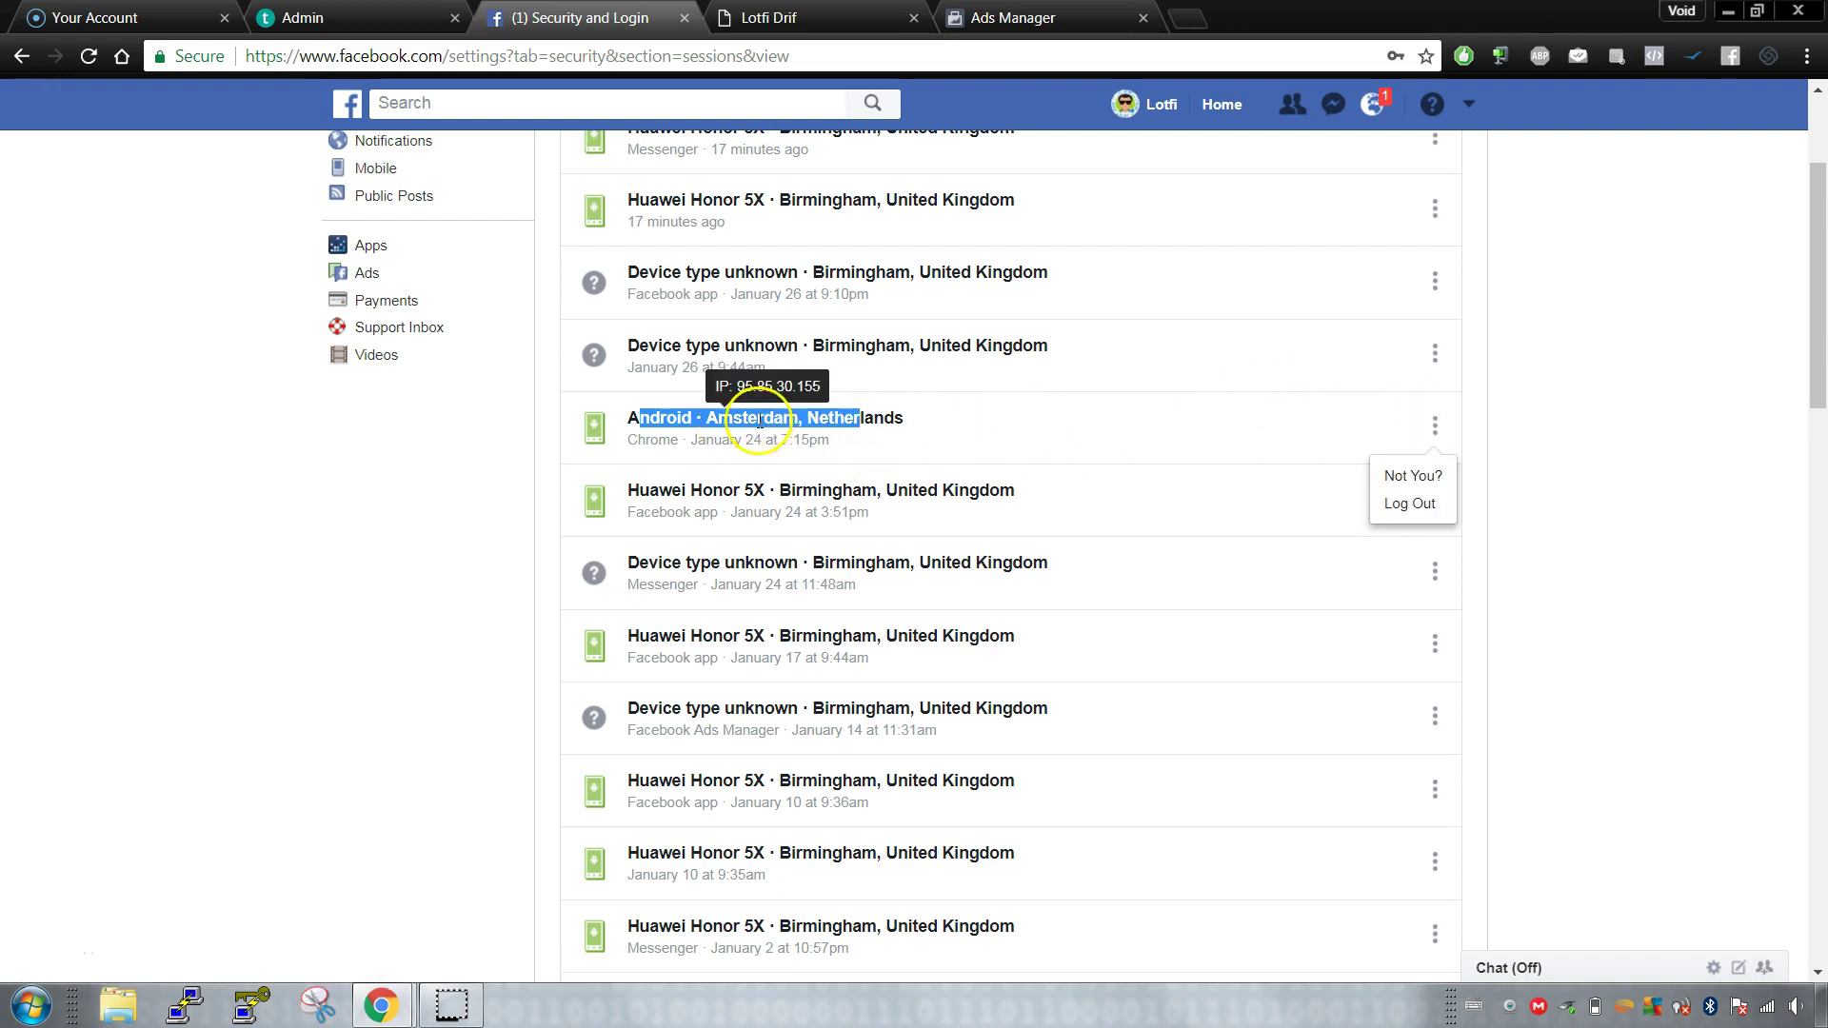
click(1616, 399)
scroll(1615, 438, up, 1)
scroll(1615, 438, up, 3)
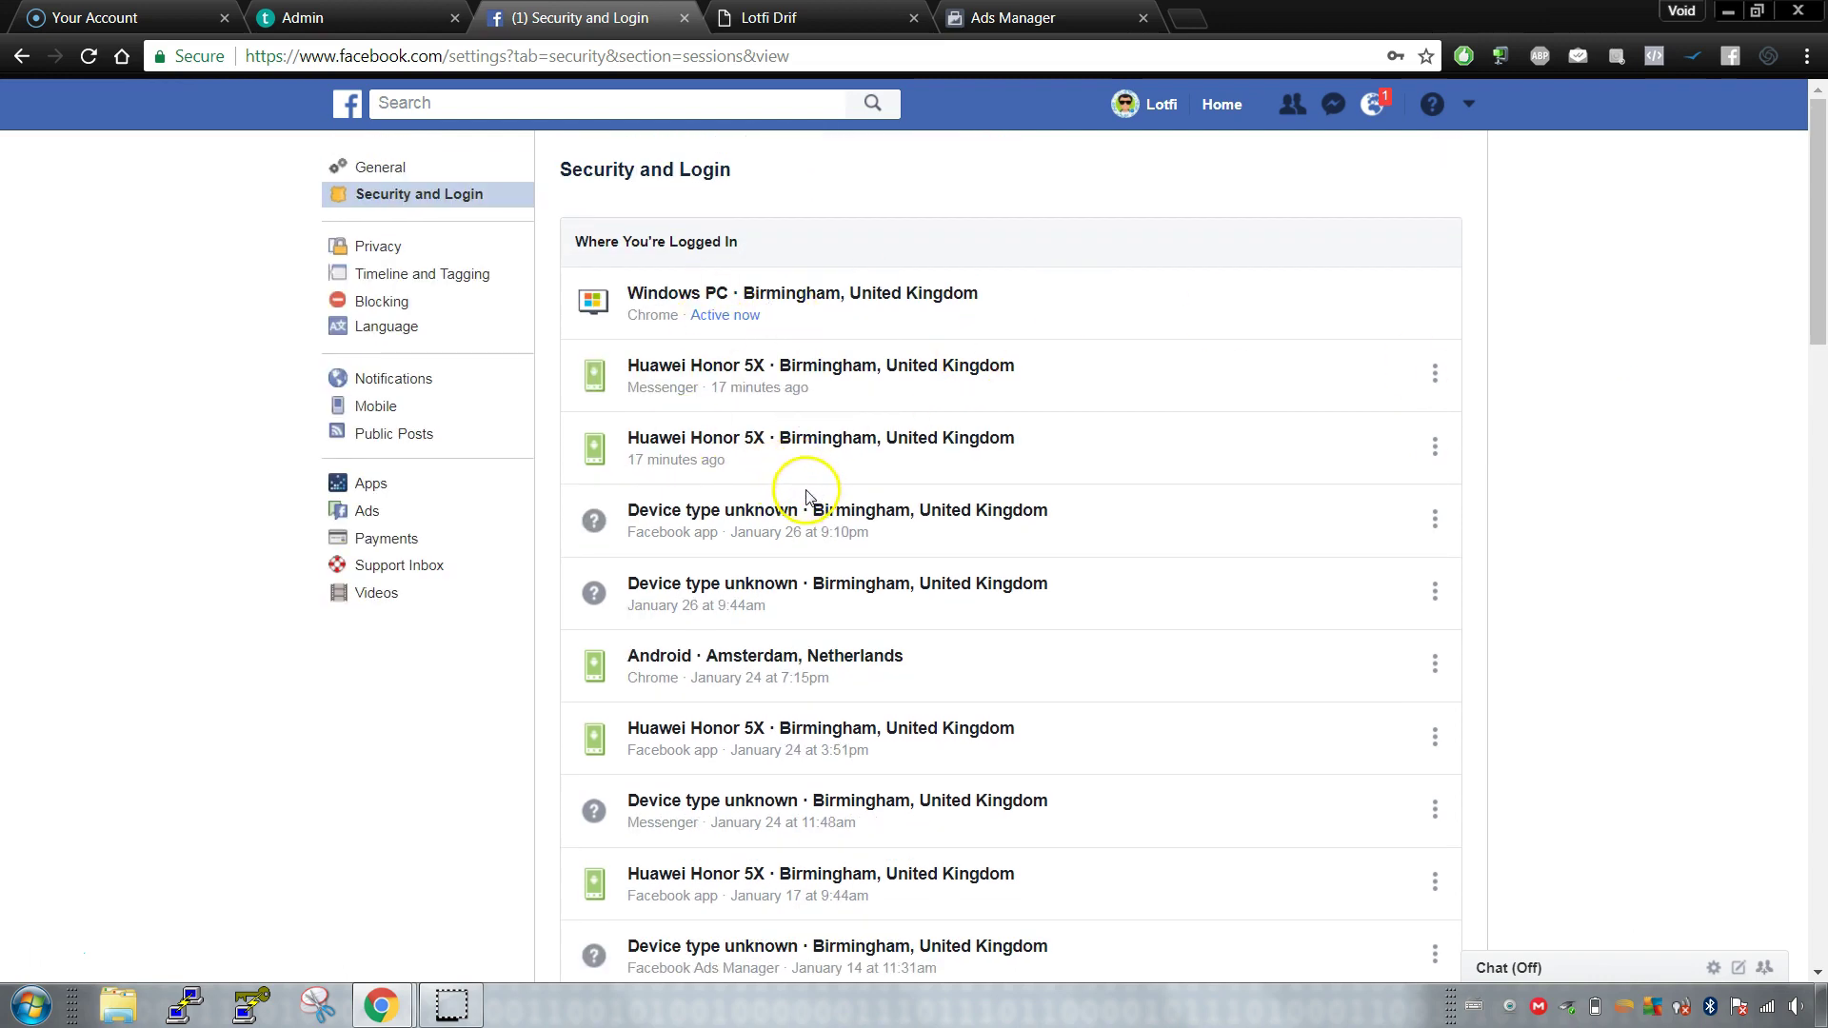
Step: Return to the Facebook home page and place the Ads Manager tab beside it, after a brief look at the course curriculum
click(349, 105)
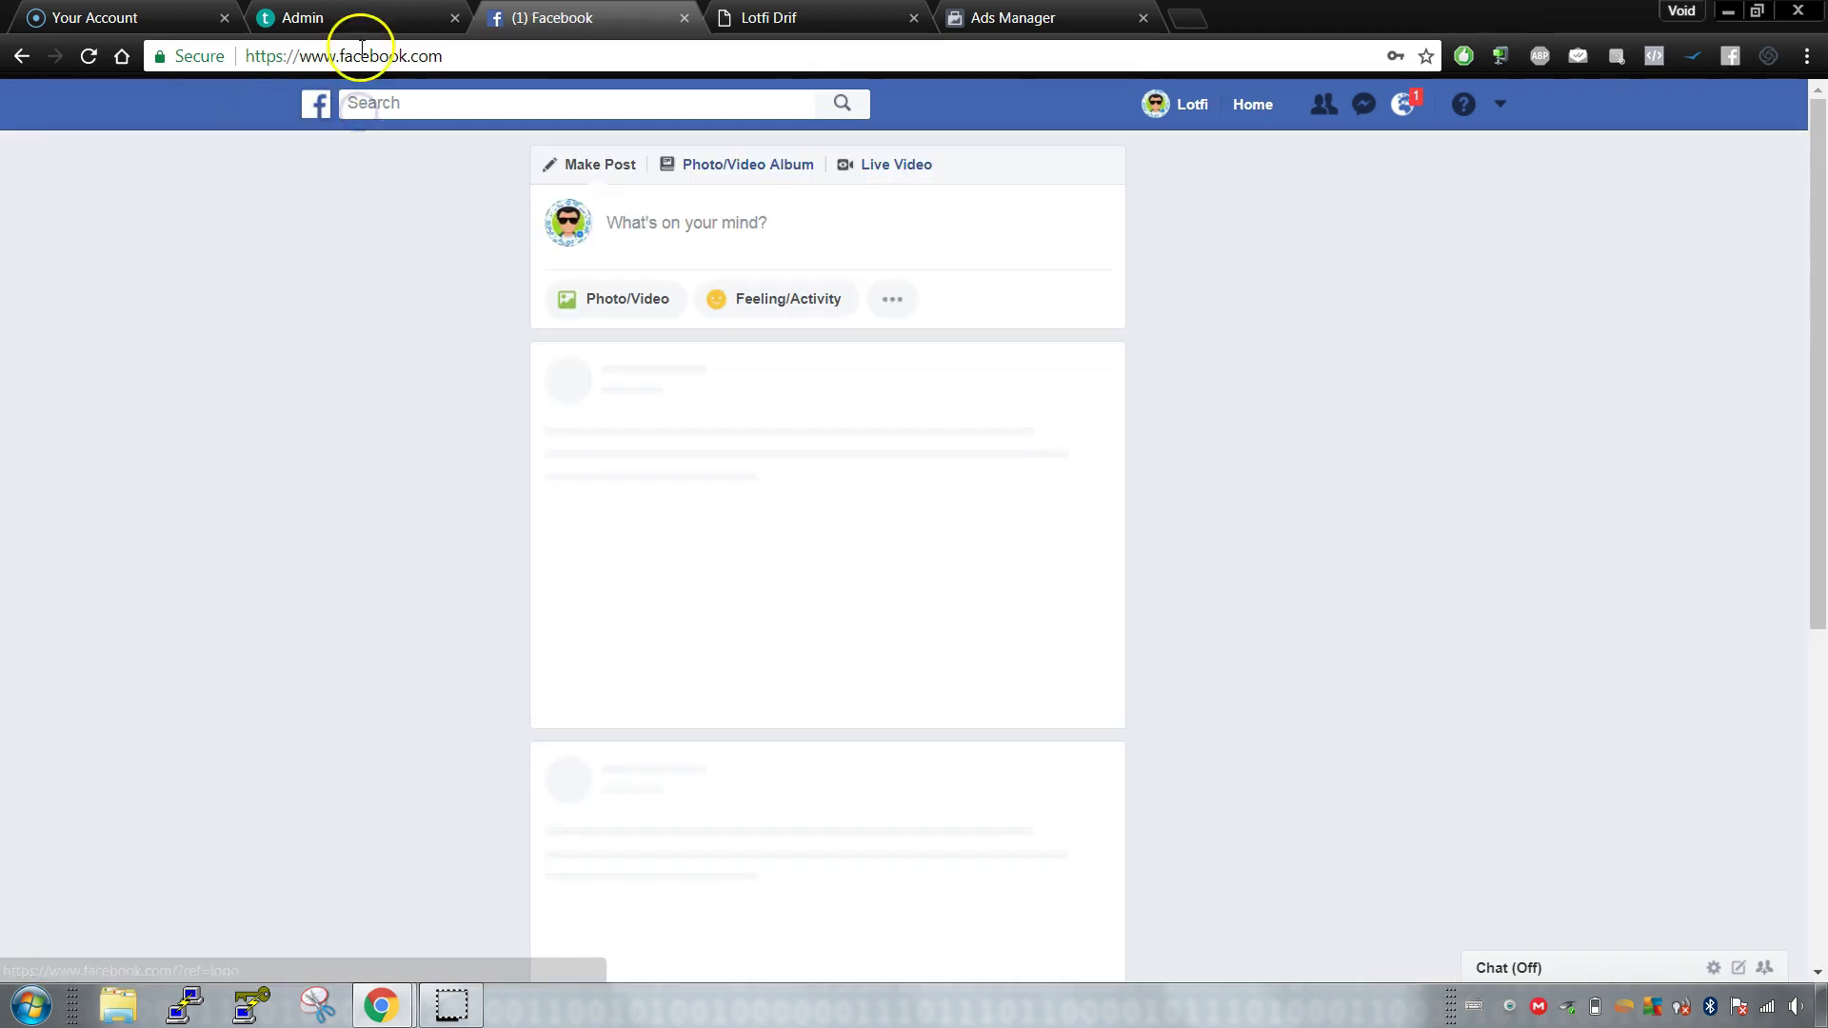
click(367, 17)
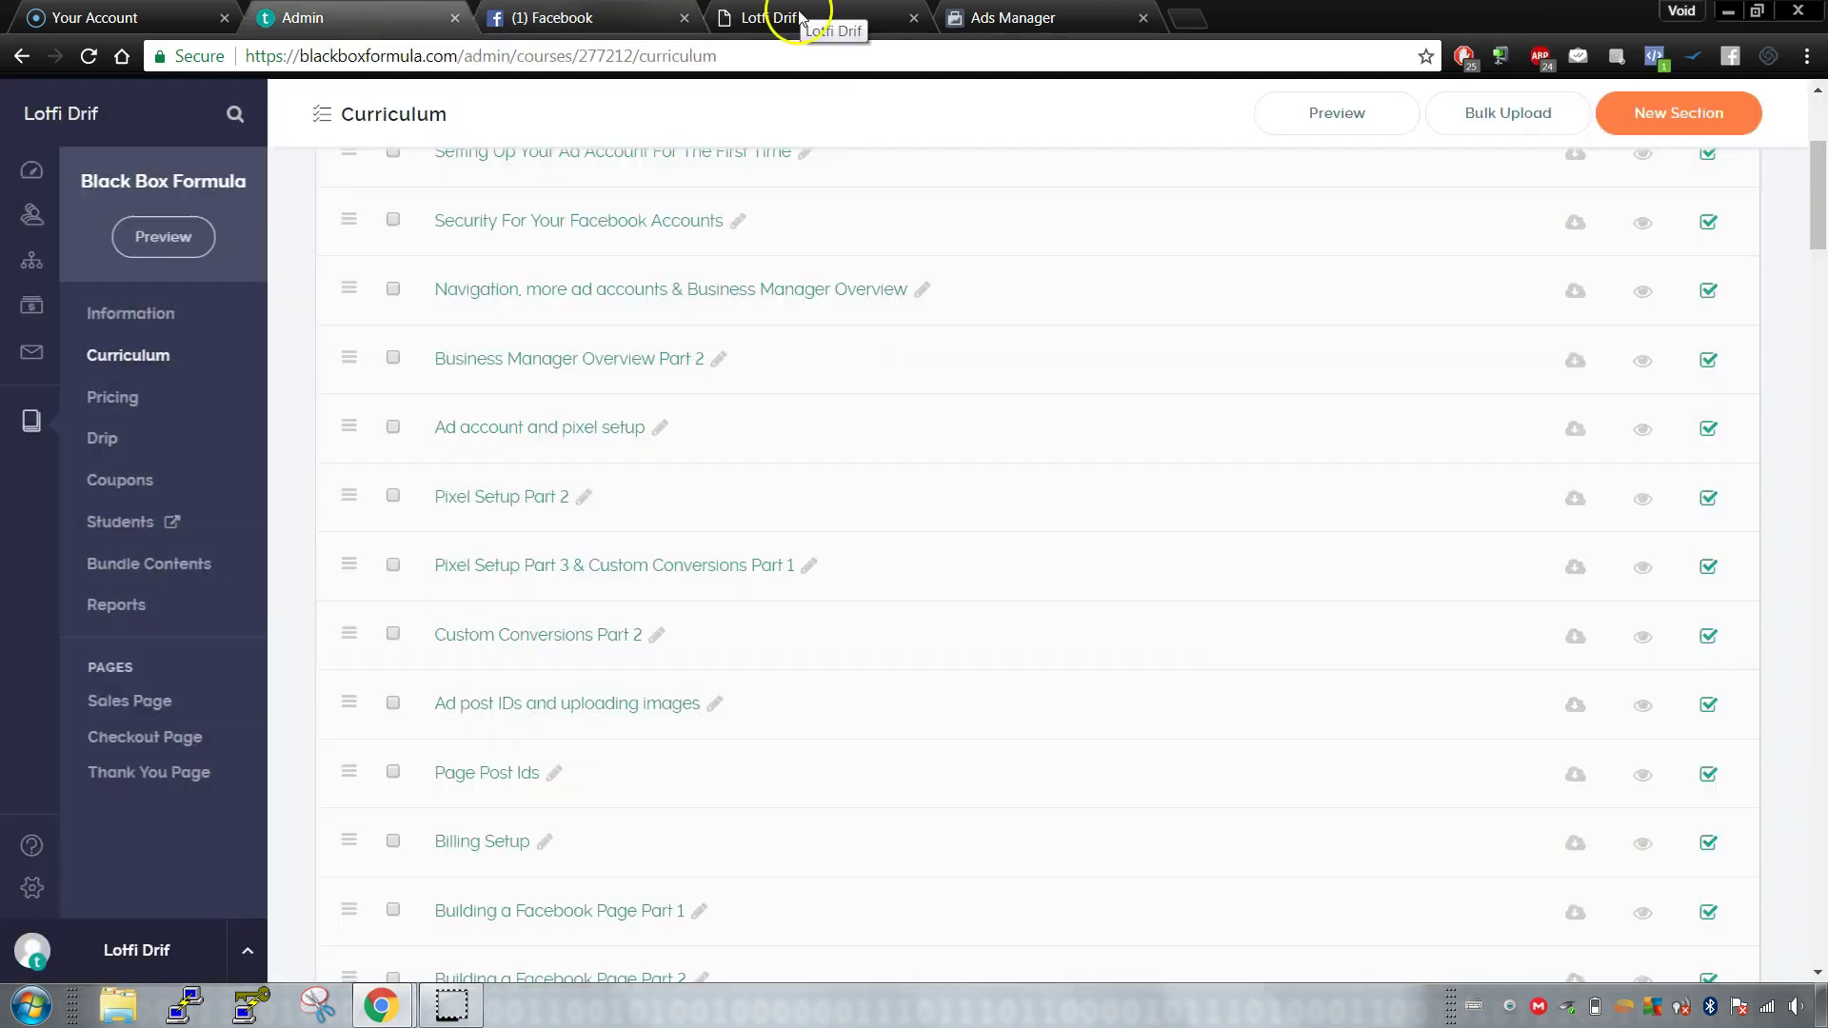
click(796, 19)
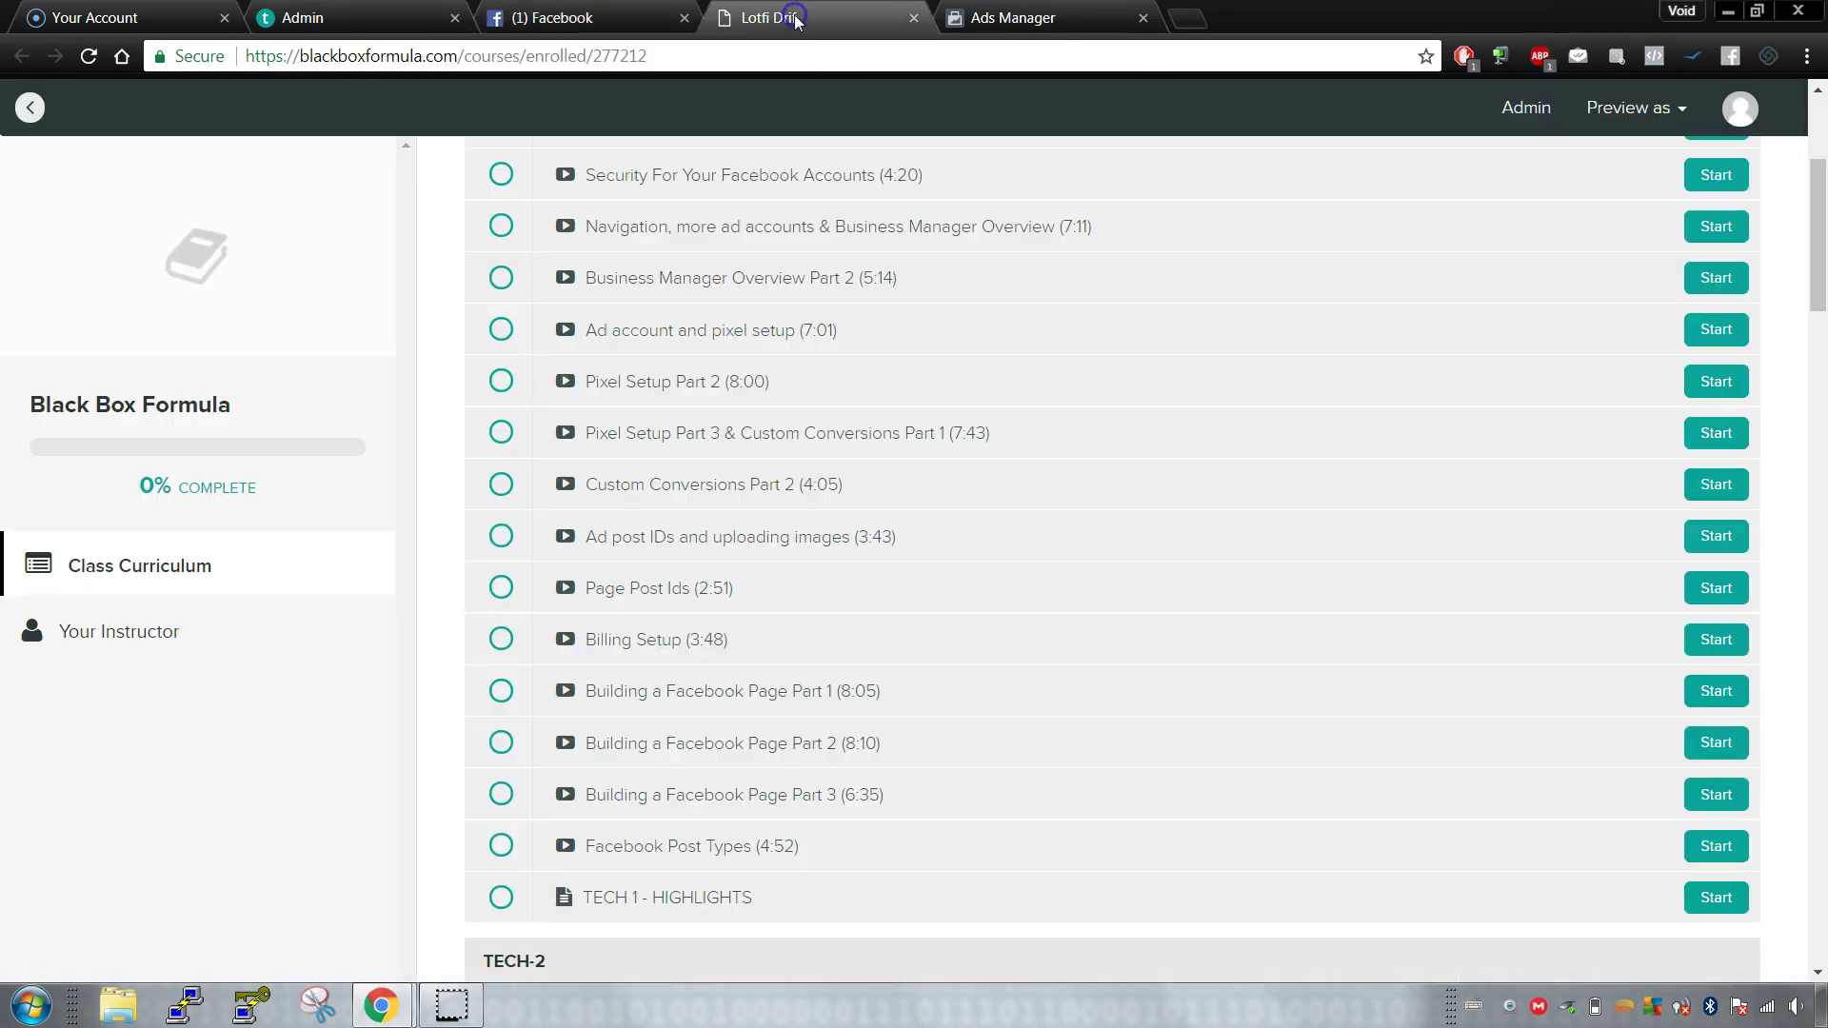
drag(1008, 18, 785, 14)
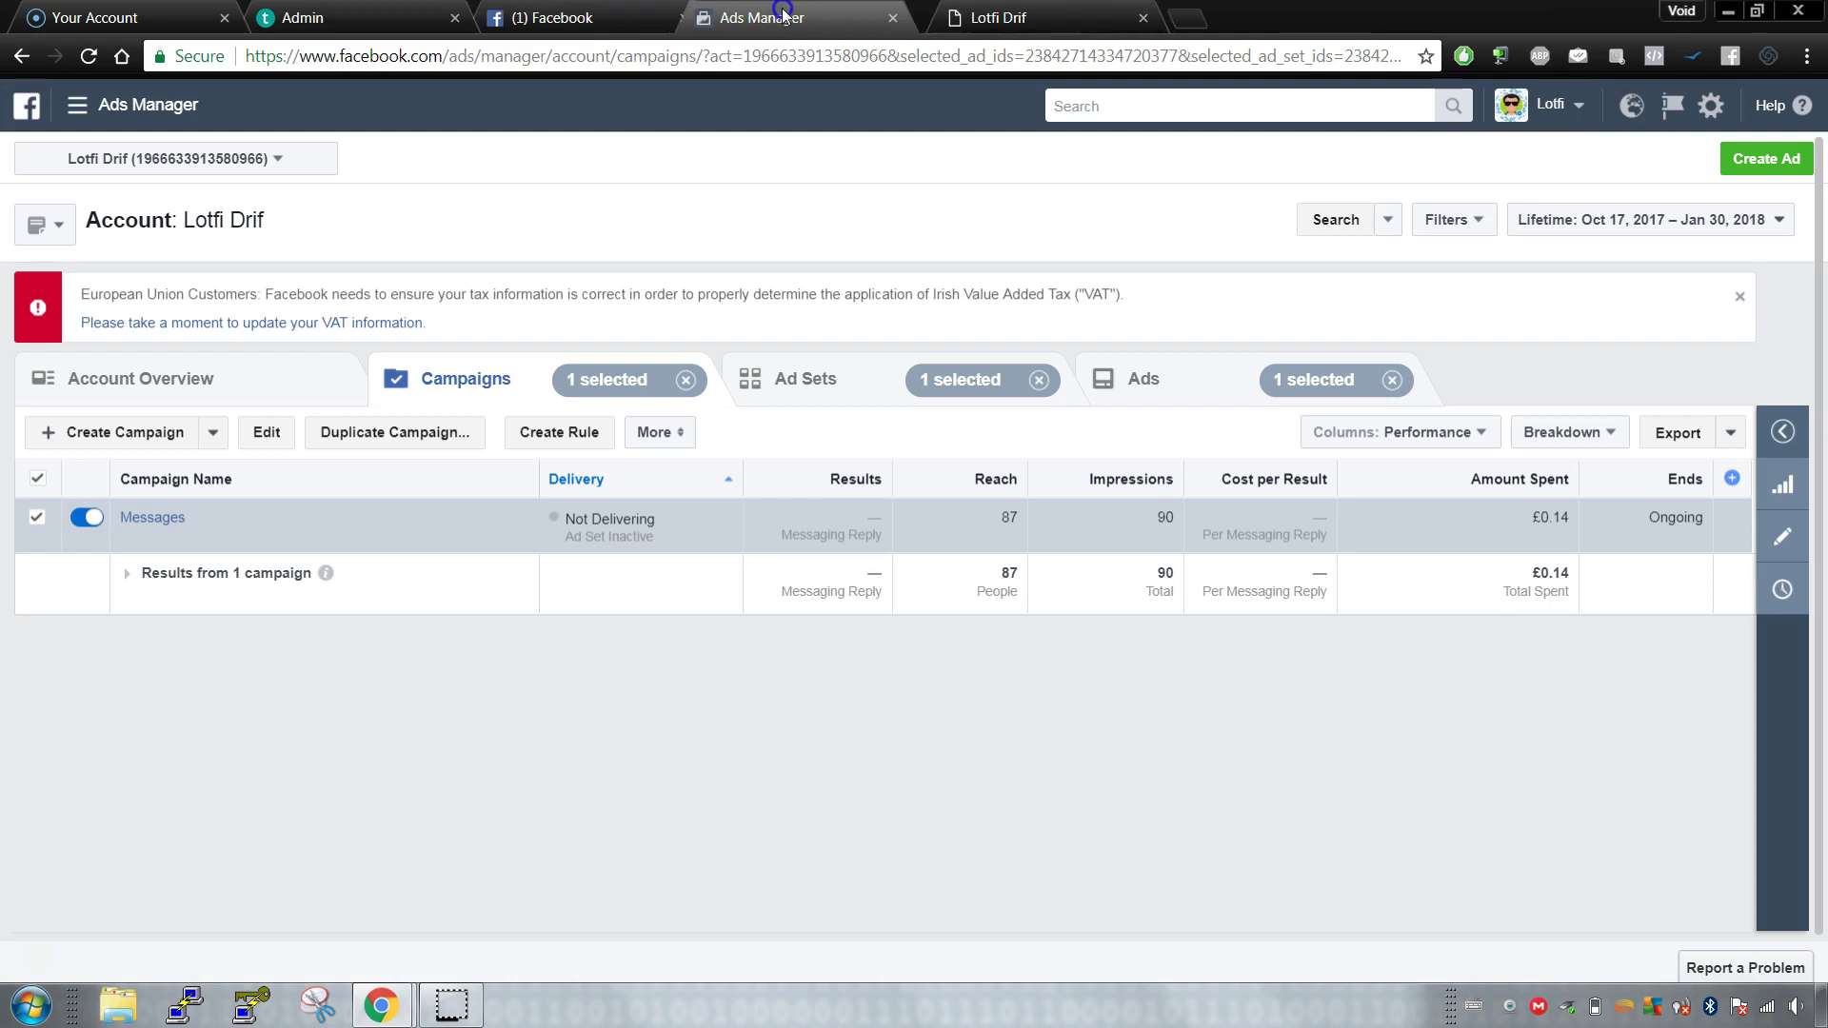
click(557, 17)
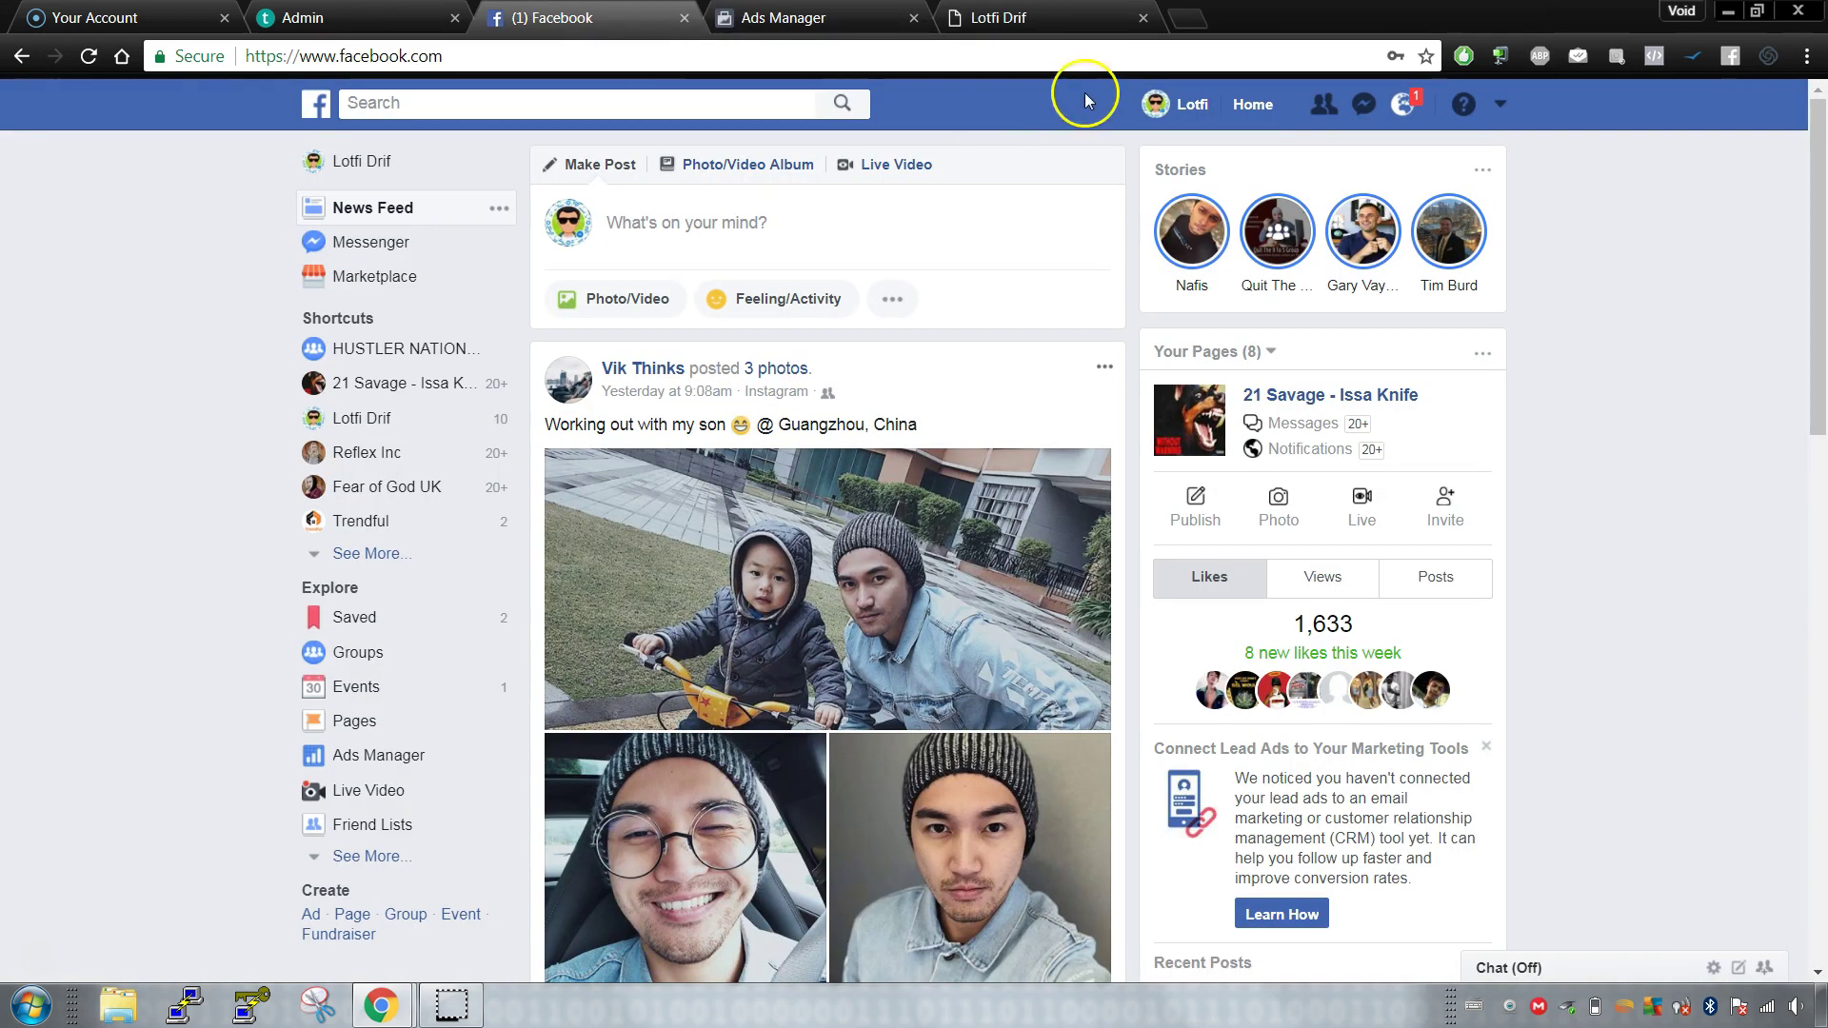
Step: Open the ad accounts list through Manage Ads, and open its Business Manager link in a new tab
click(1499, 103)
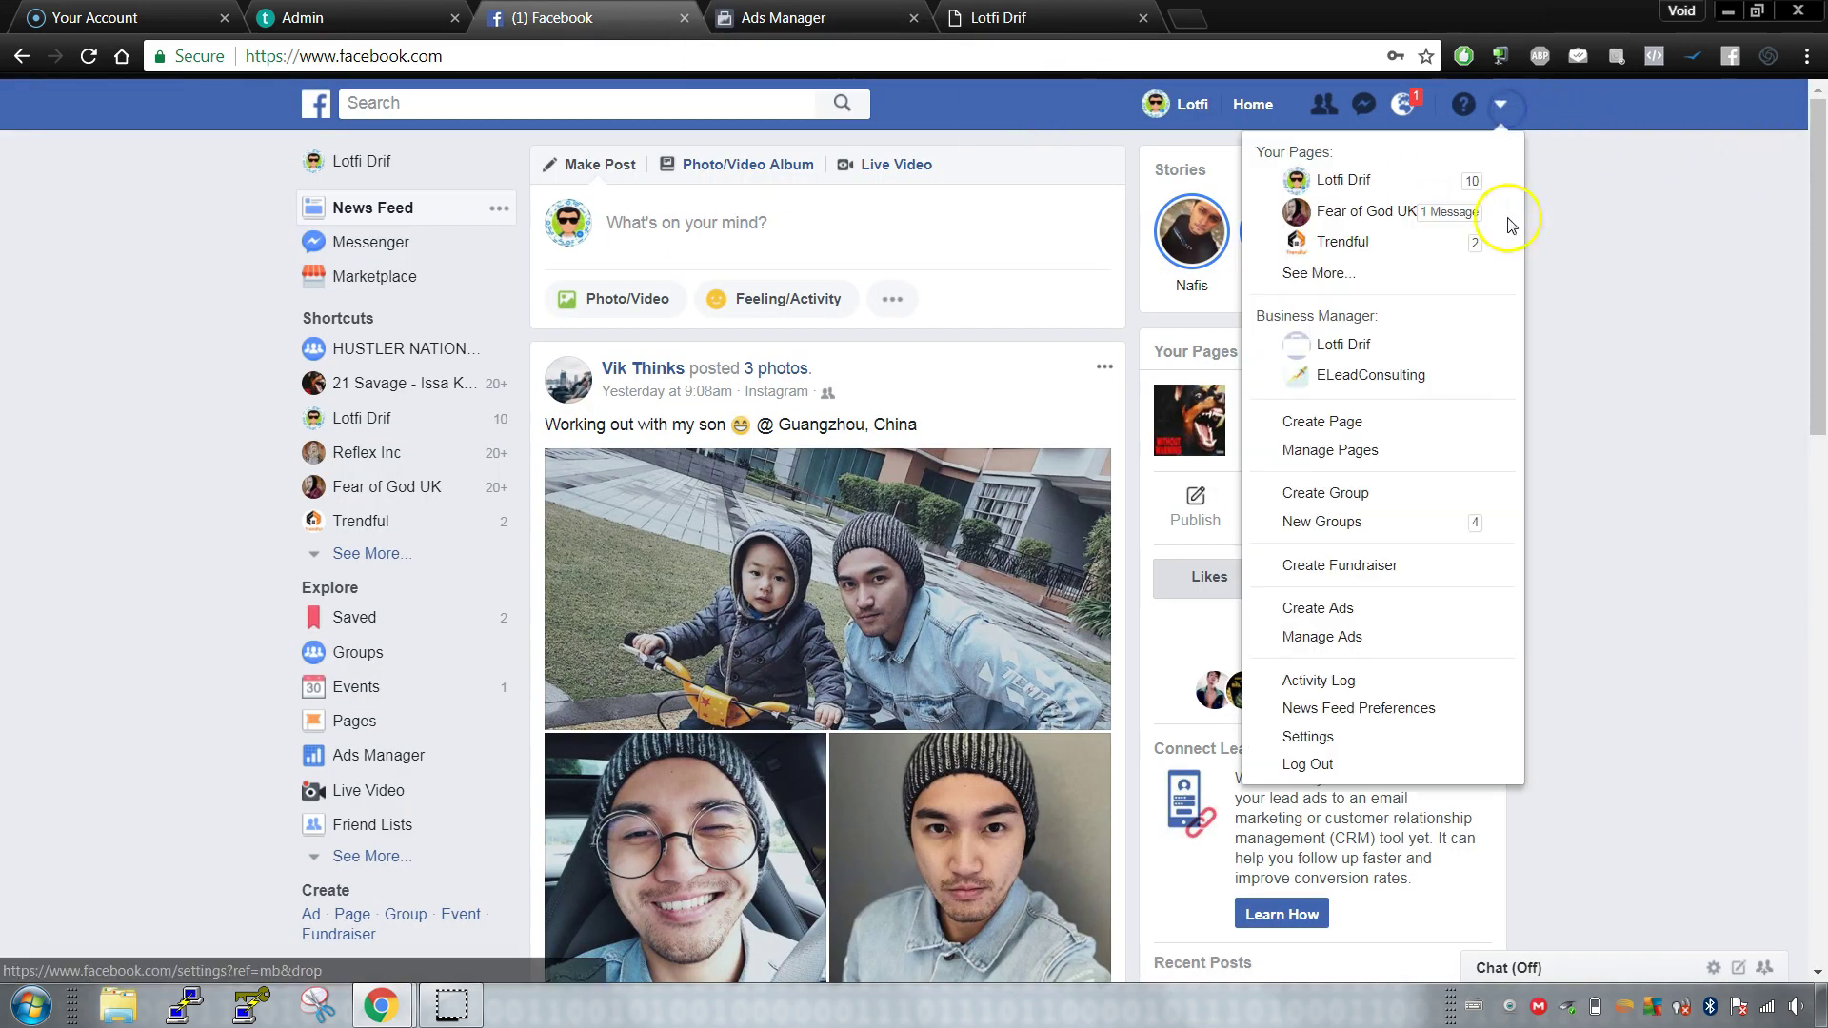
click(1391, 637)
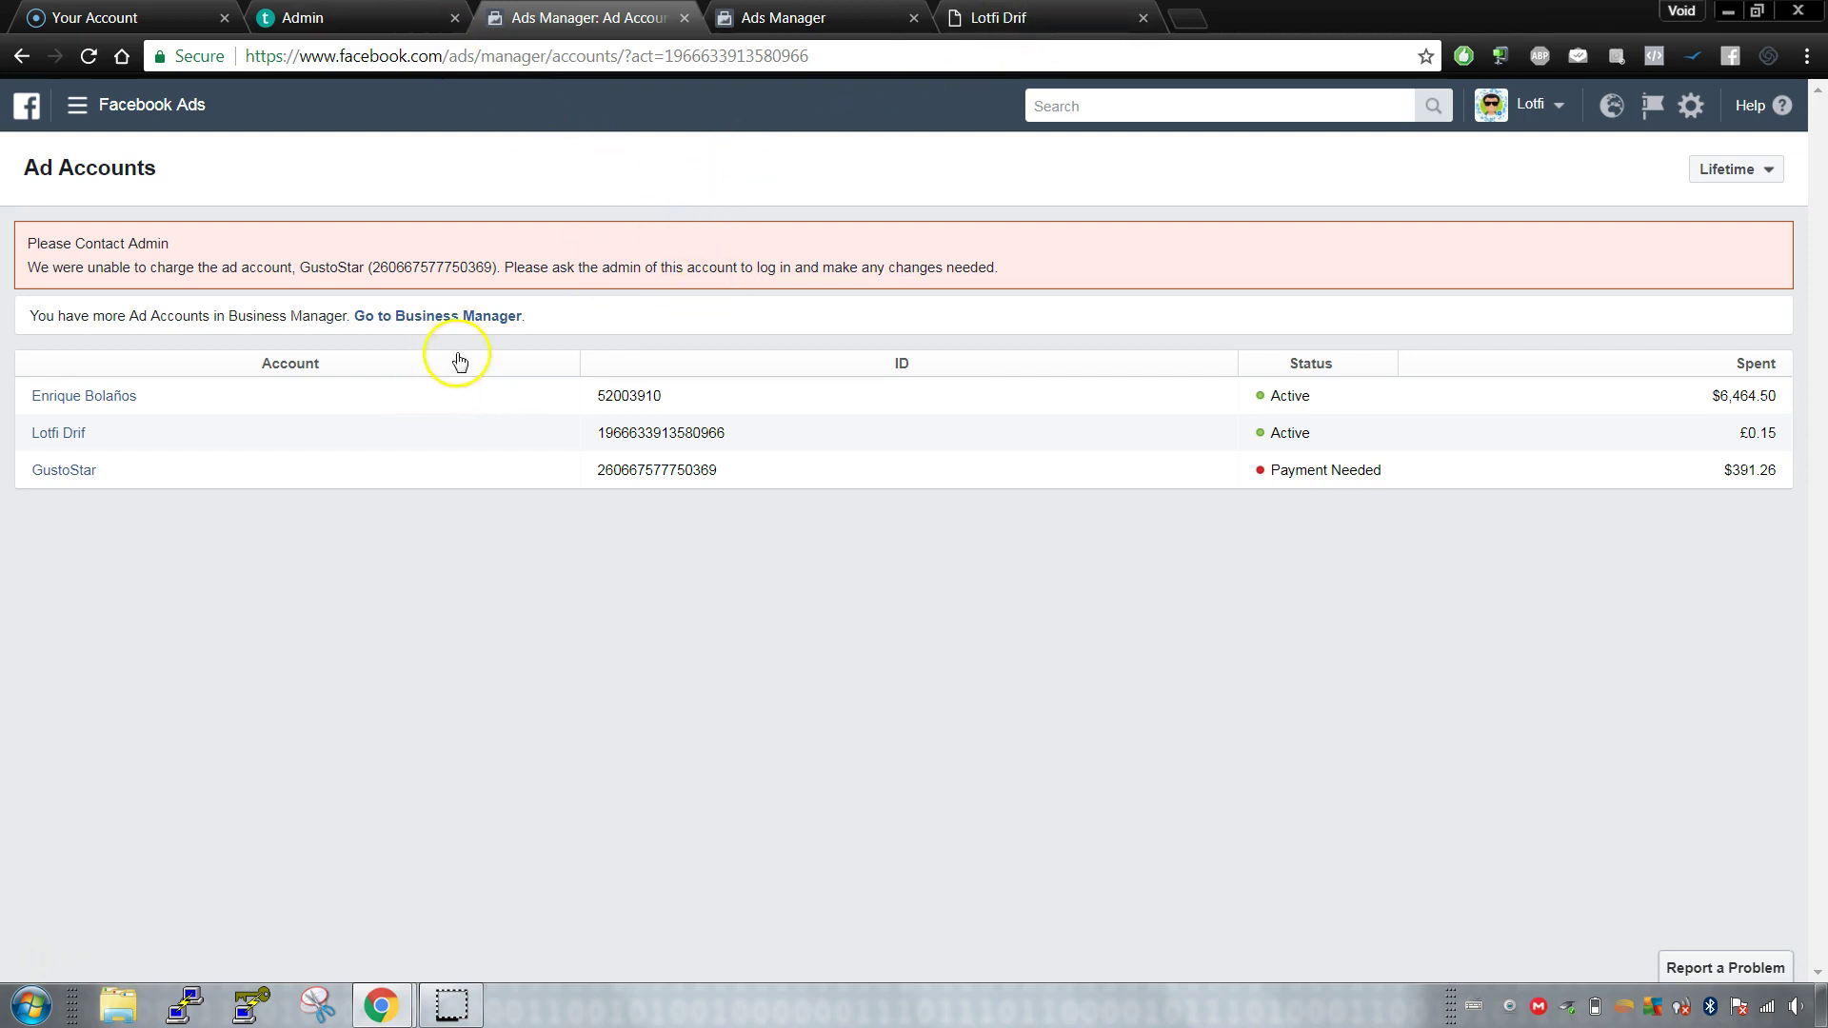
right_click(465, 315)
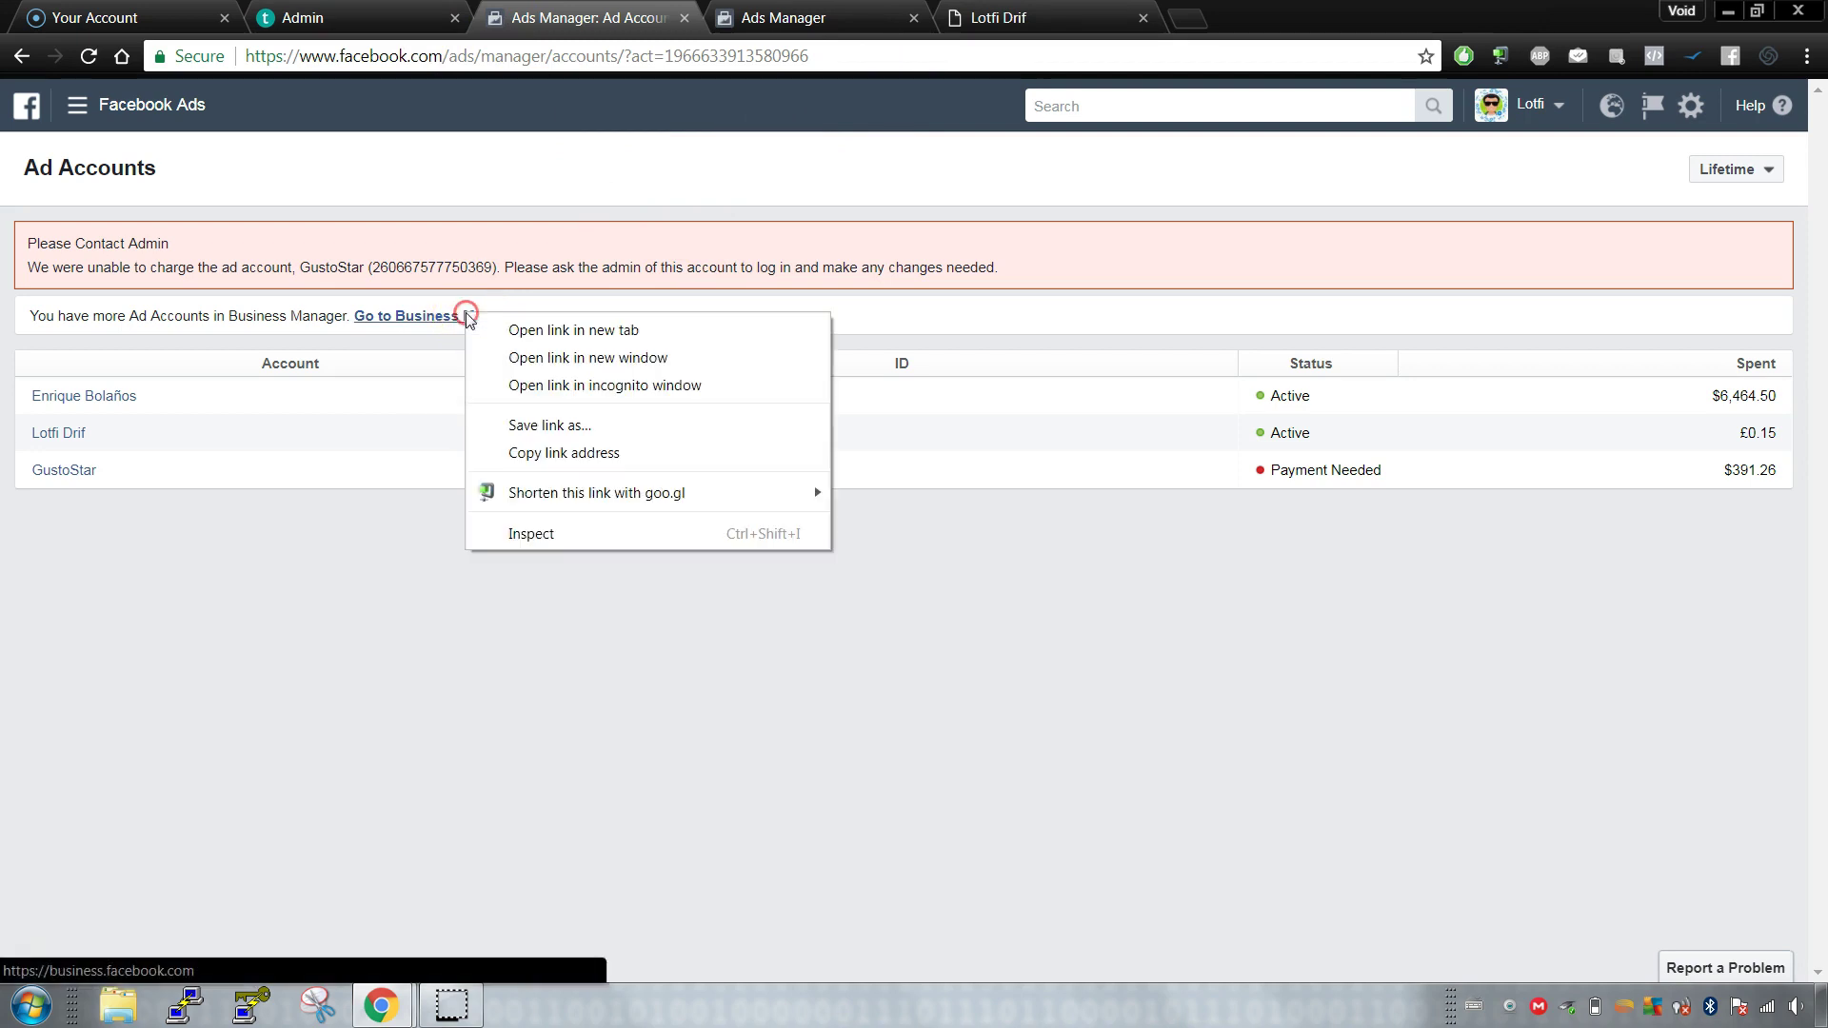
click(514, 330)
click(805, 21)
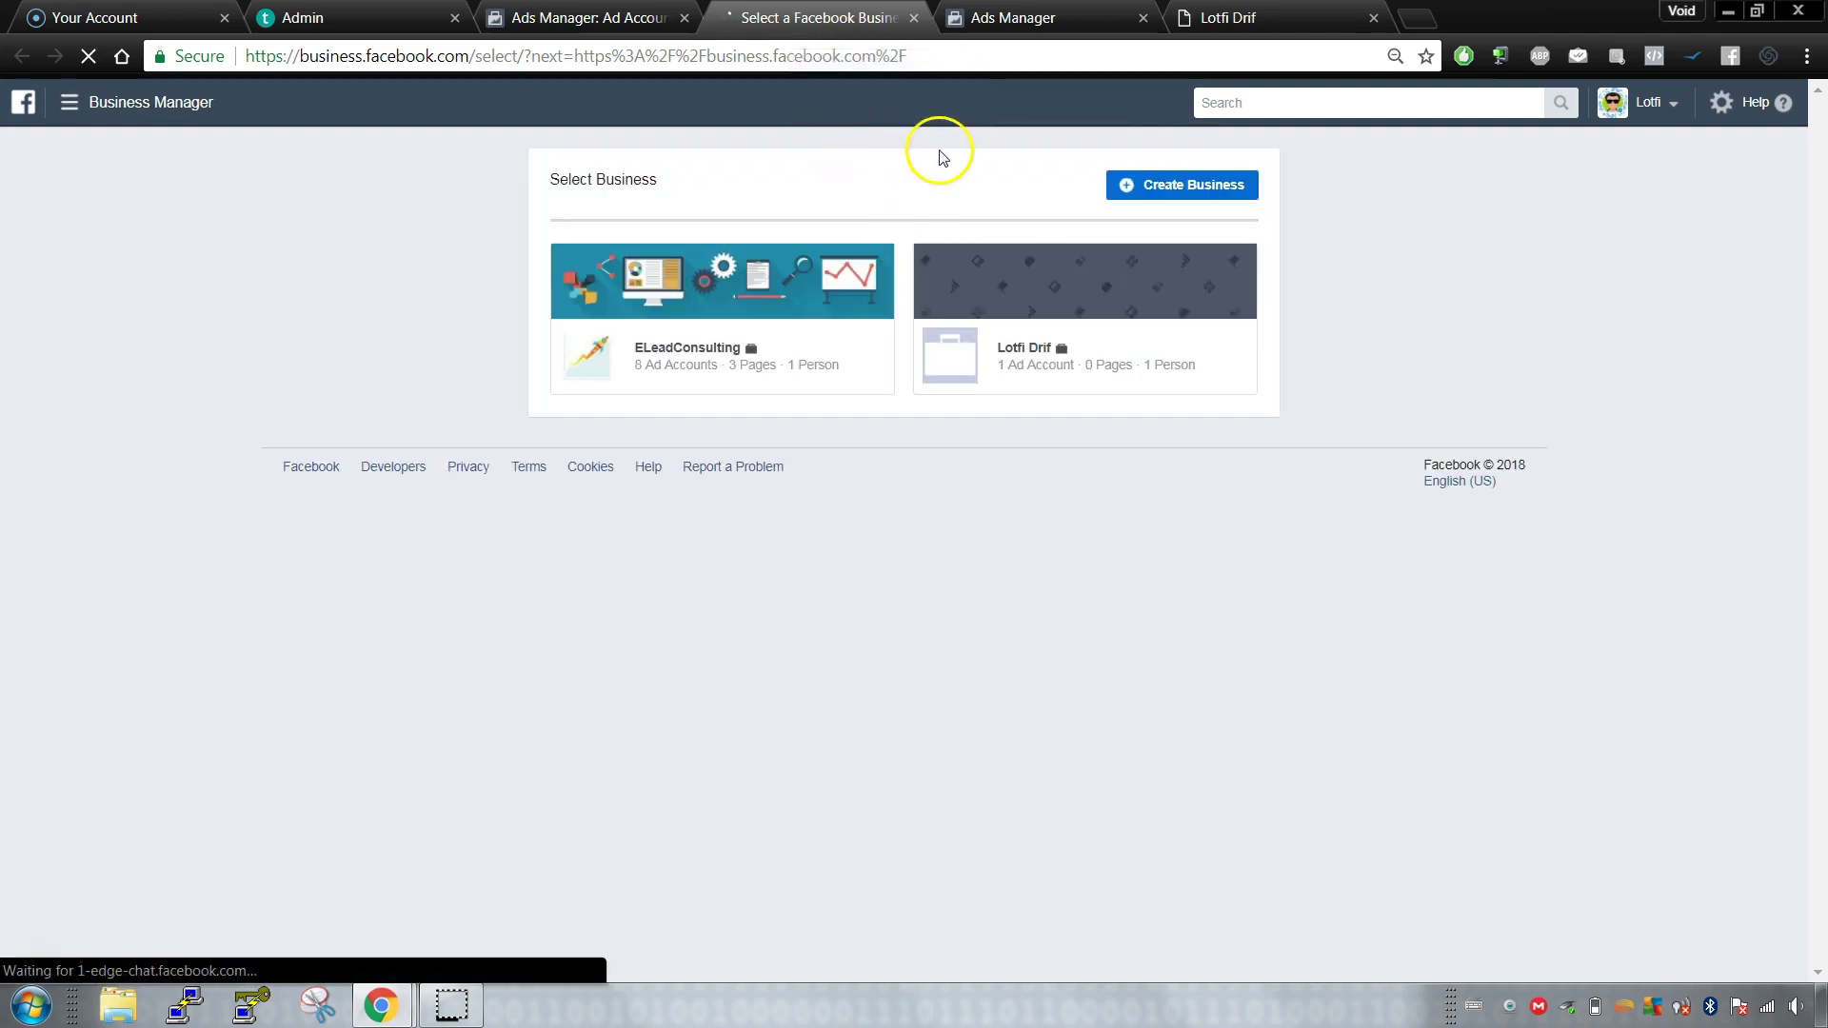
Step: View the Create Business form and dismiss it without creating a business
click(1179, 190)
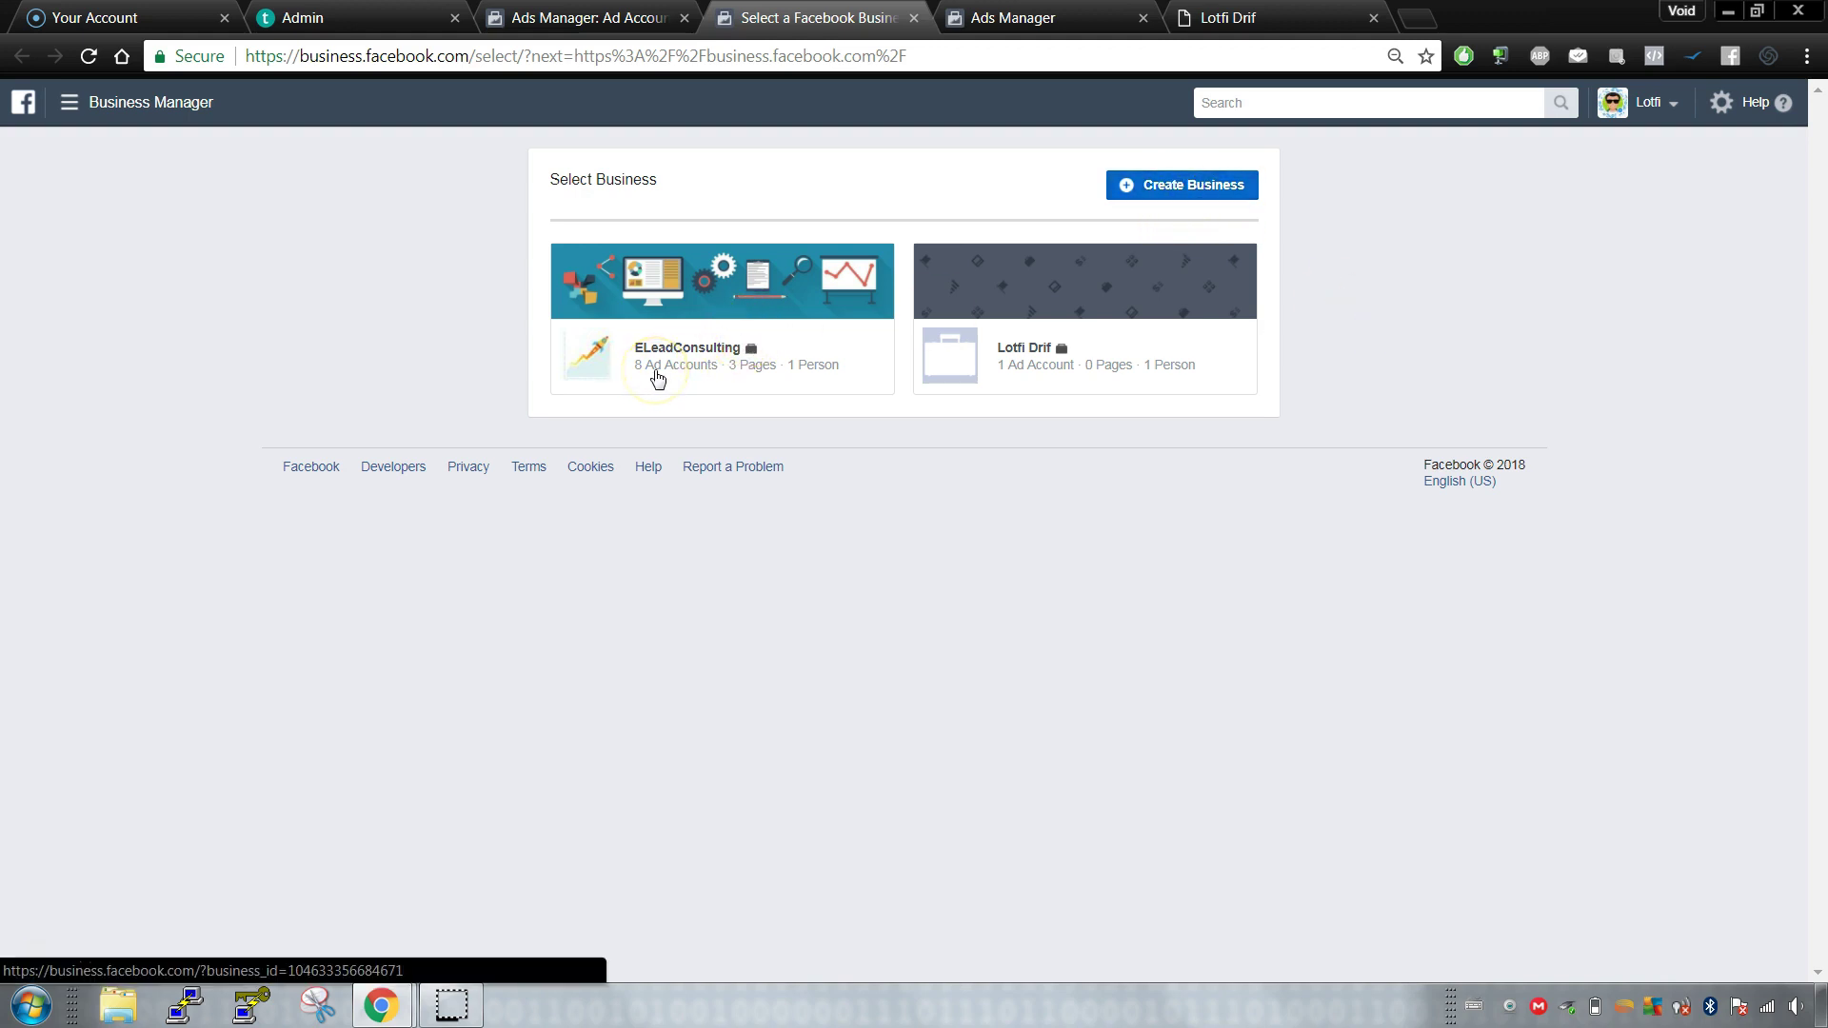
click(1182, 184)
click(805, 559)
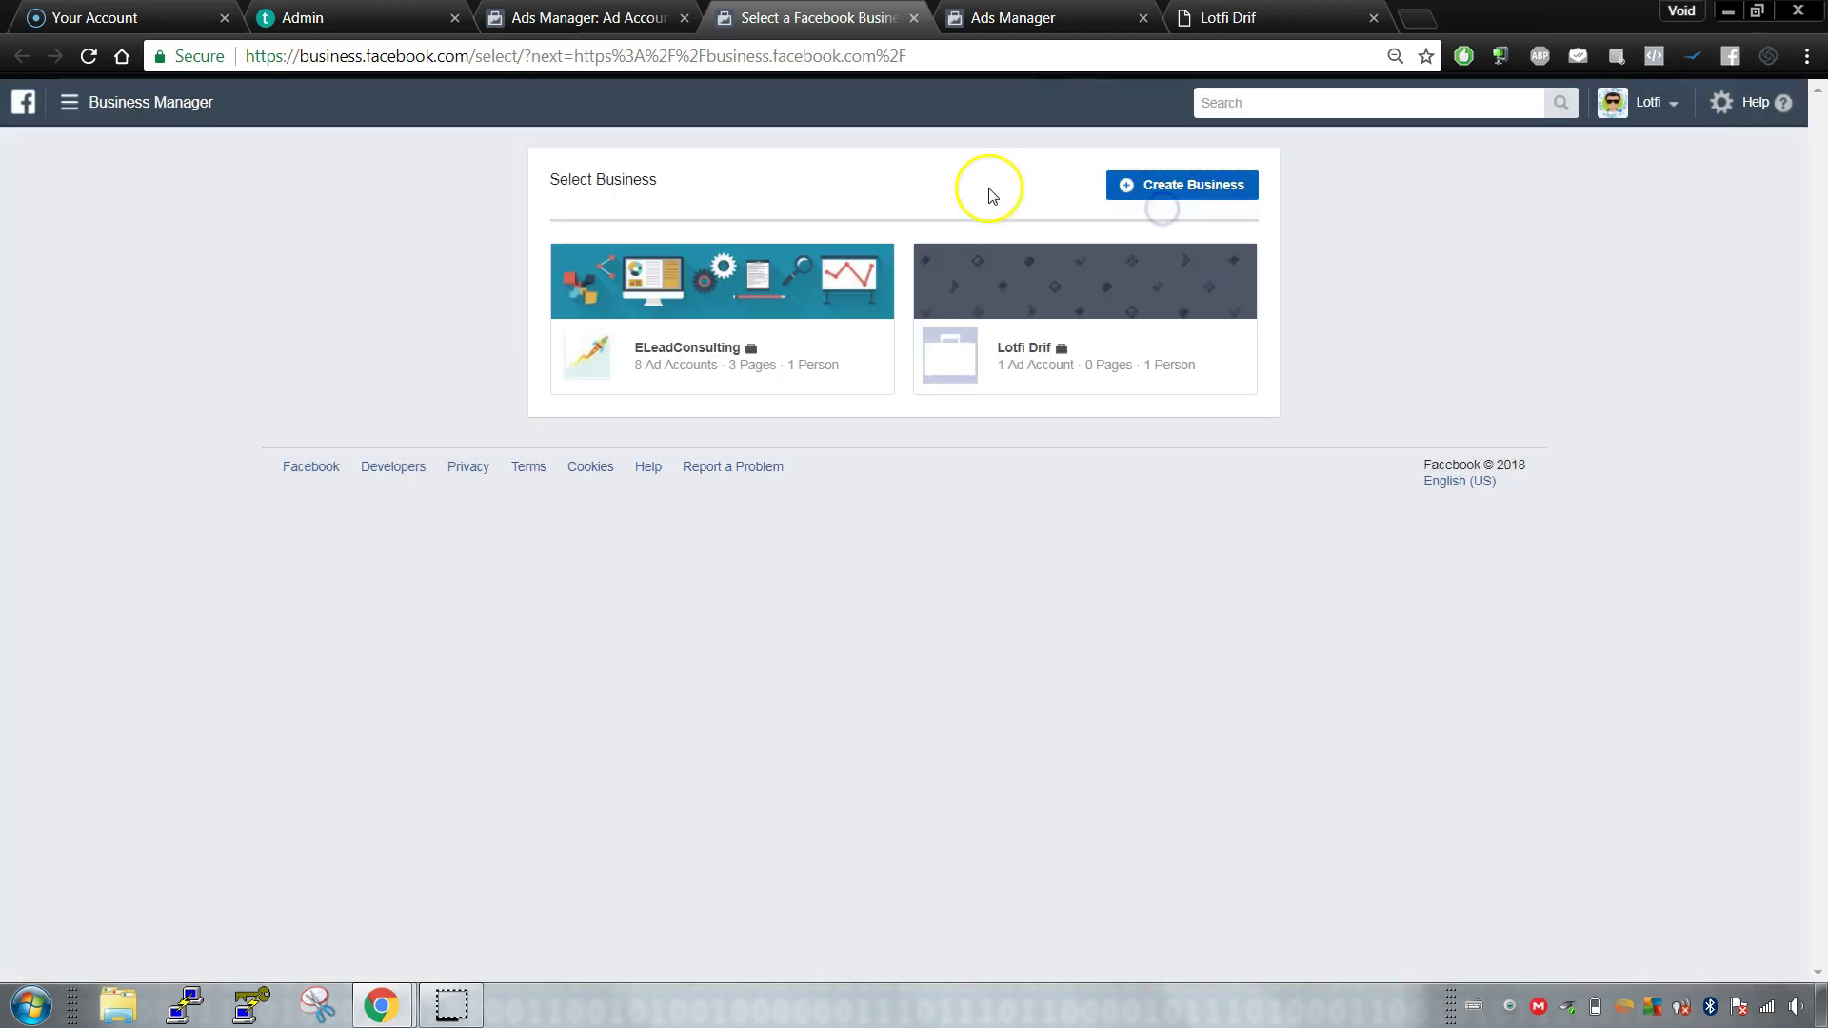
Step: Open the ELeadConsulting business and look over its ad accounts
drag(804, 17, 590, 18)
click(768, 352)
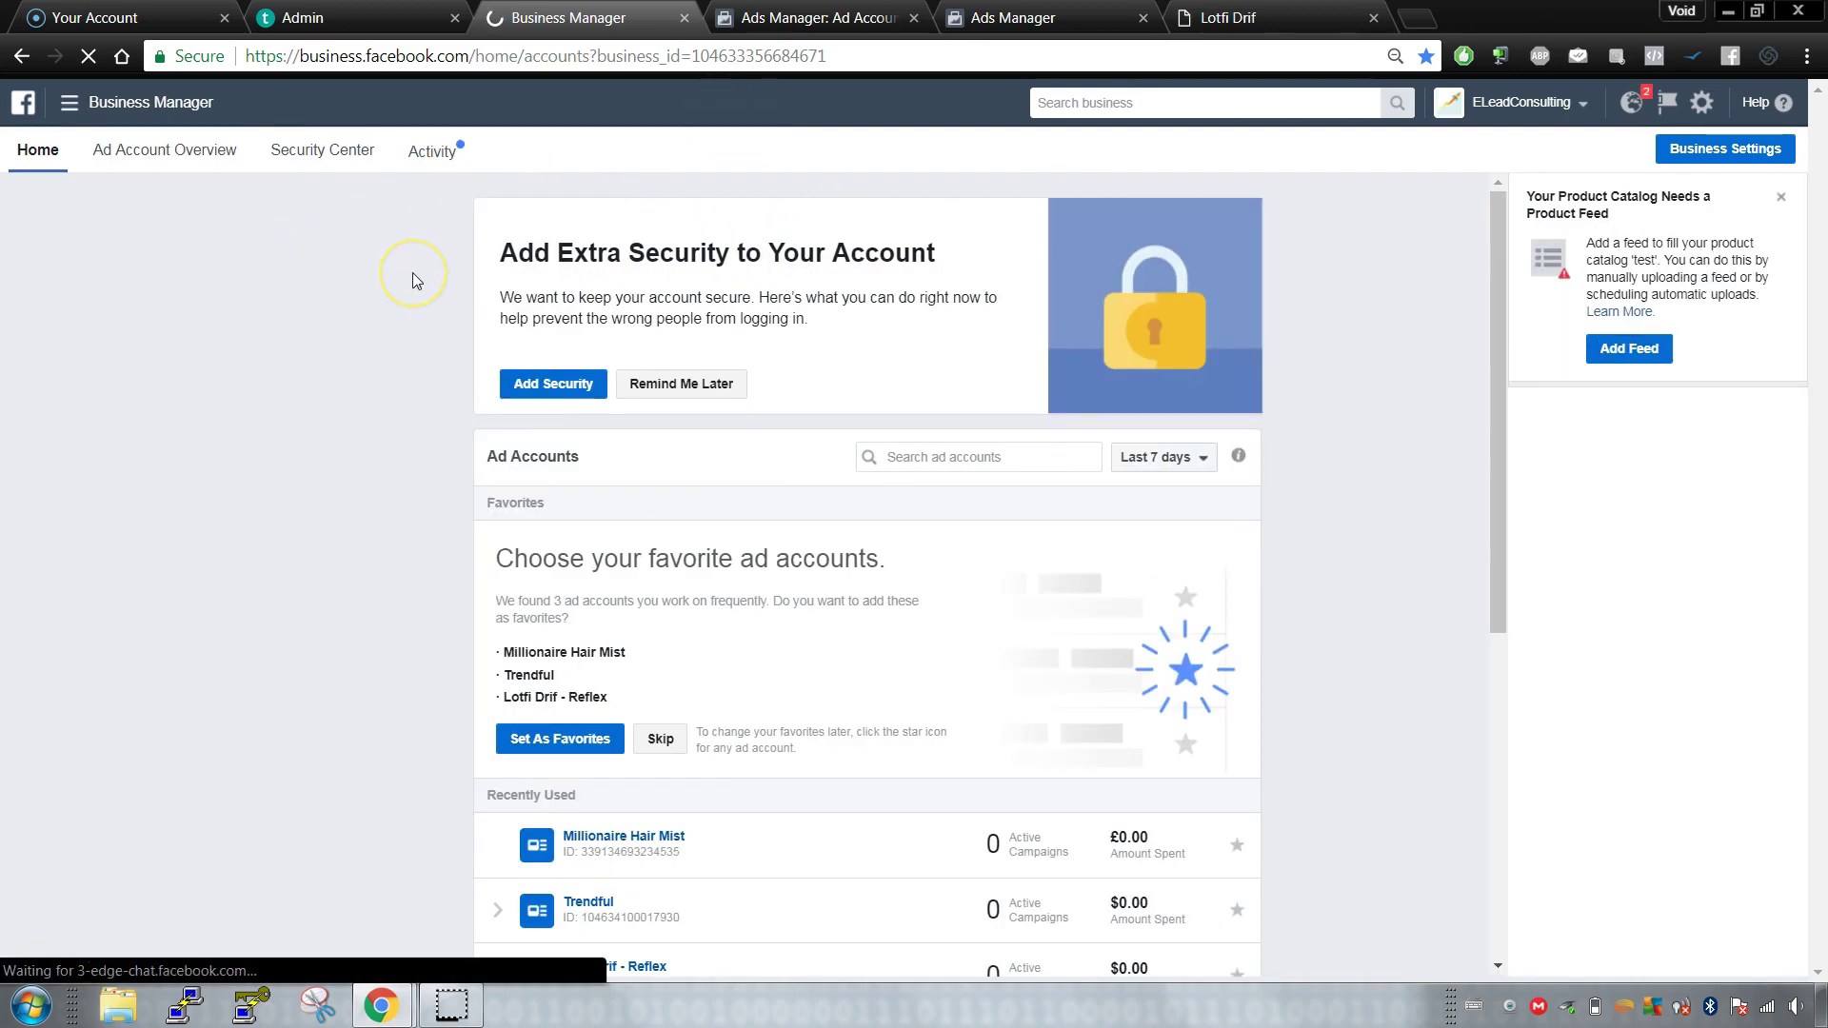
scroll(413, 273, down, 5)
Step: Go back to the Ad Accounts page and highlight the notice about more ad accounts in Business Manager
click(788, 26)
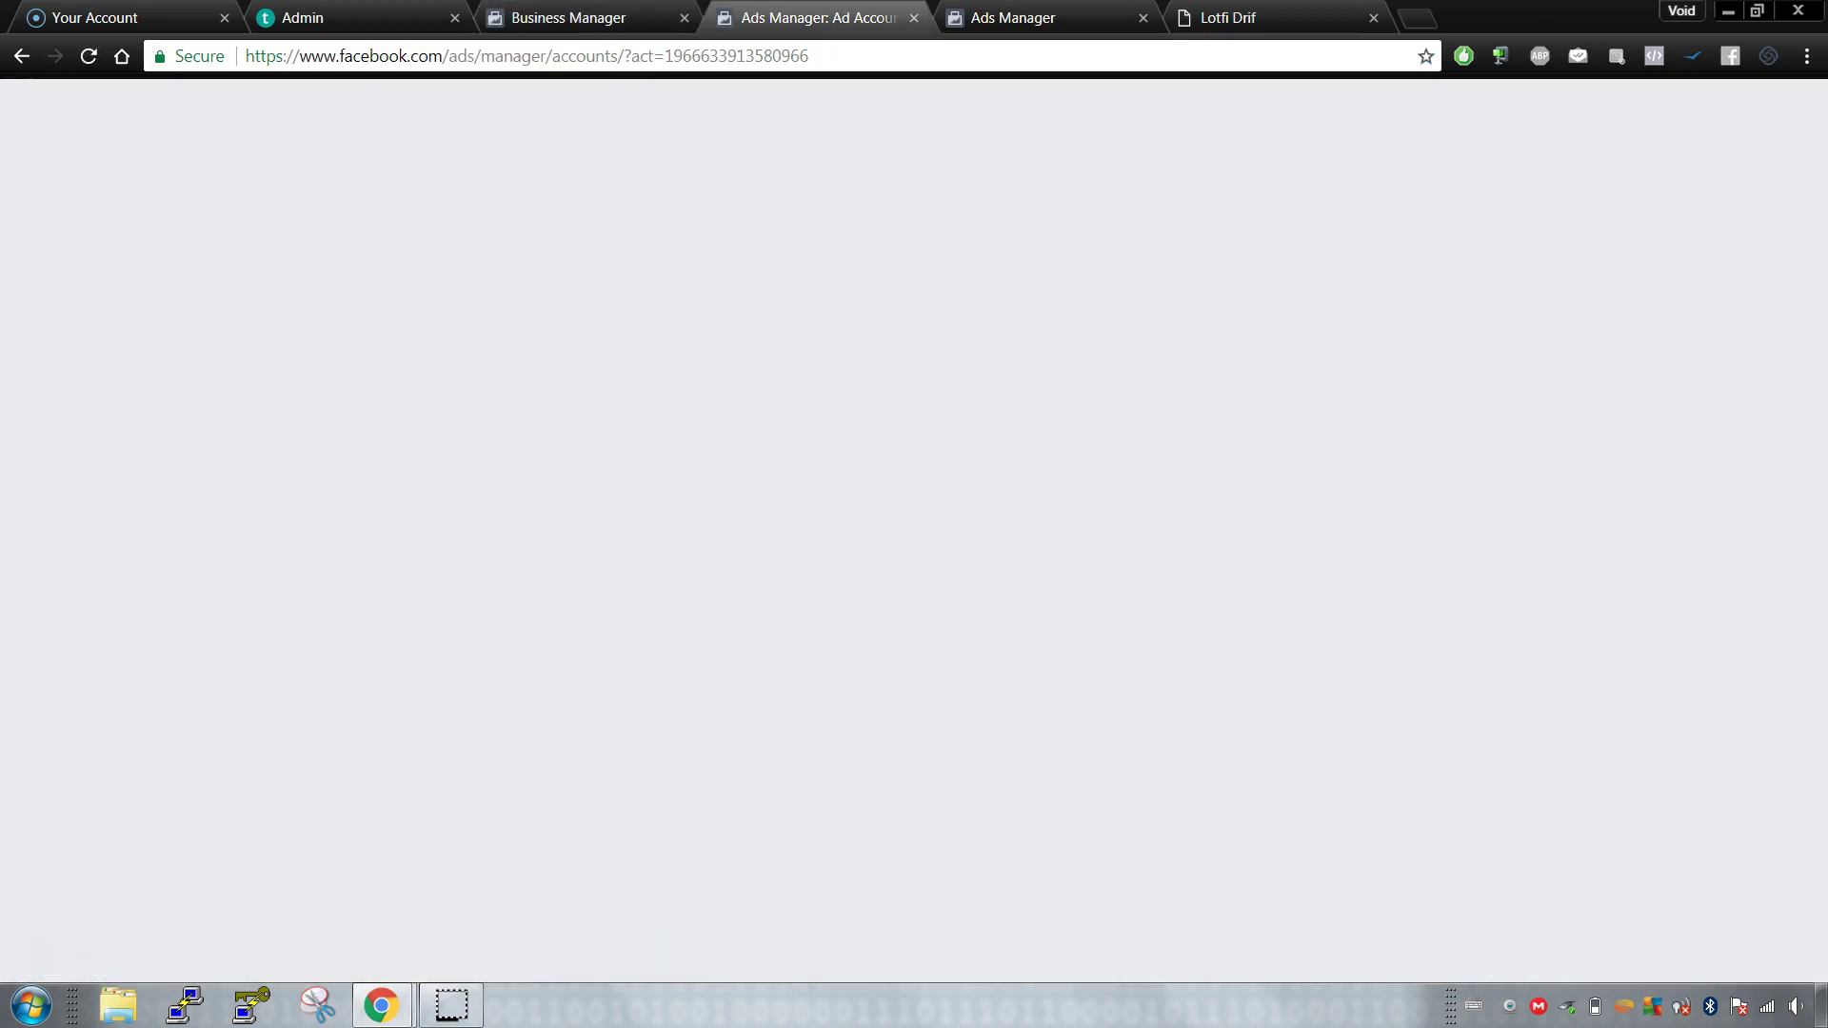
drag(788, 26, 600, 23)
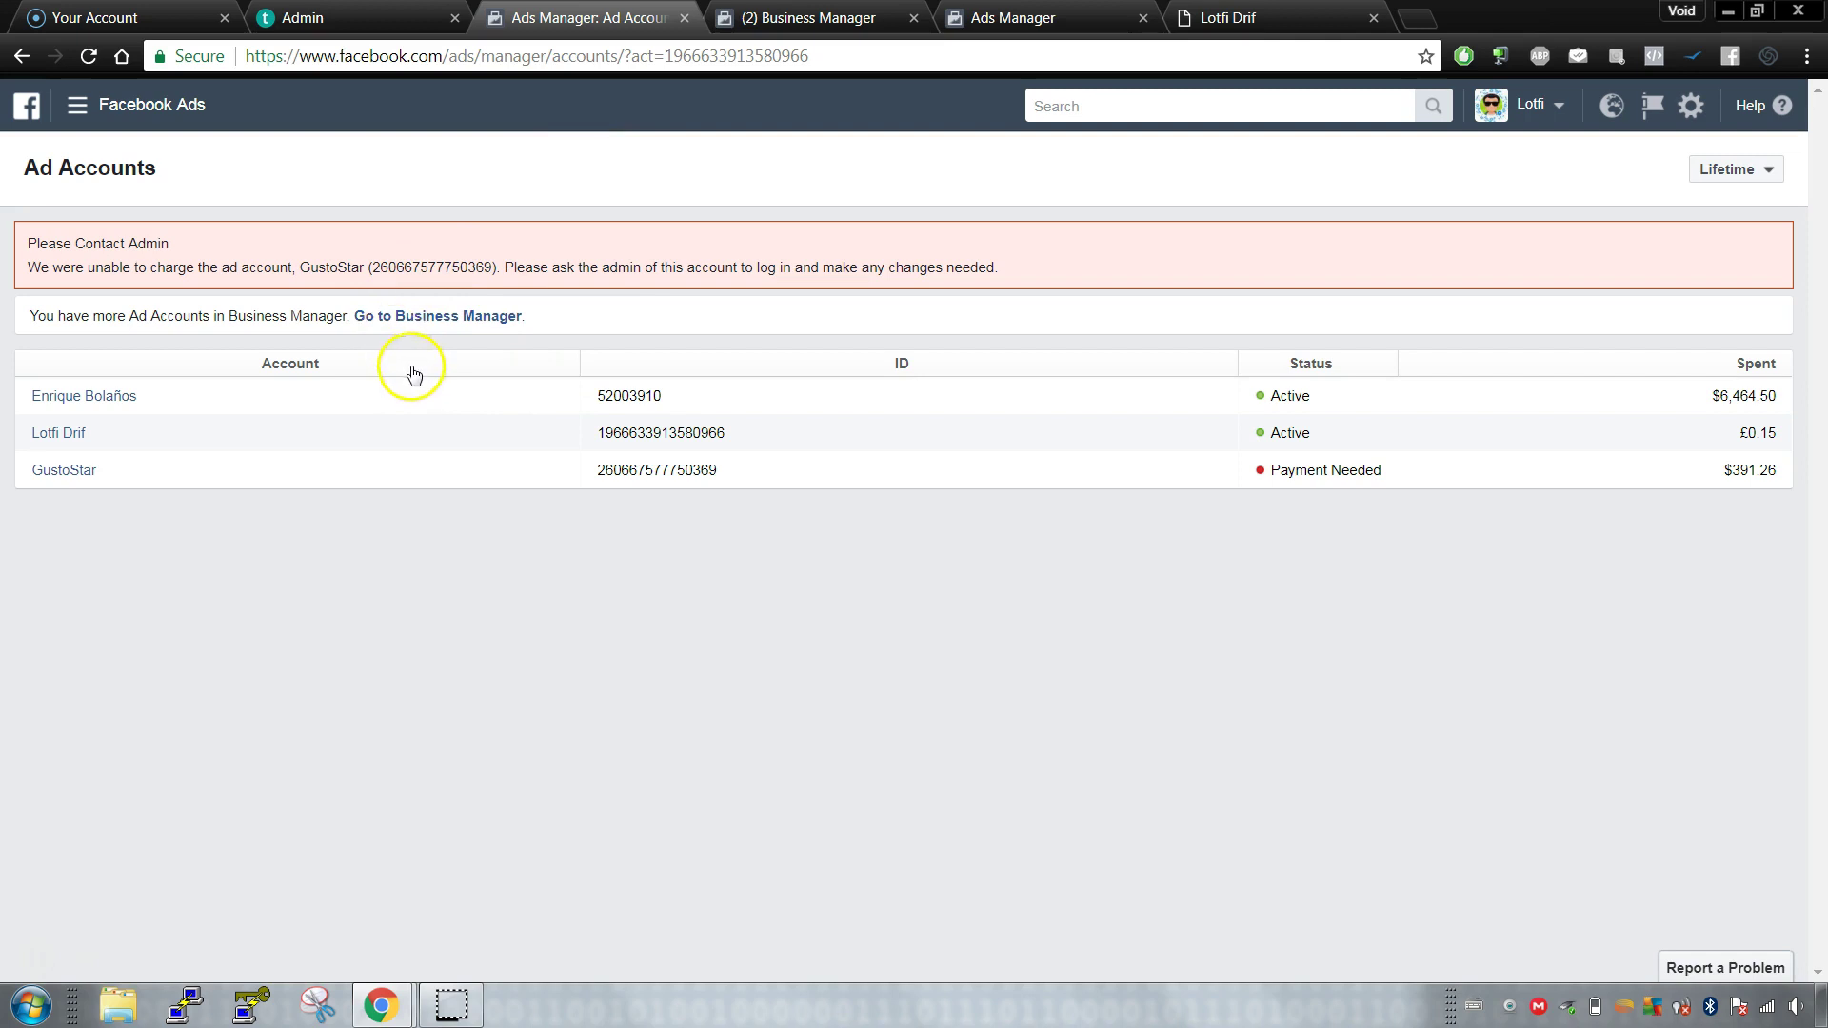
drag(45, 316, 242, 328)
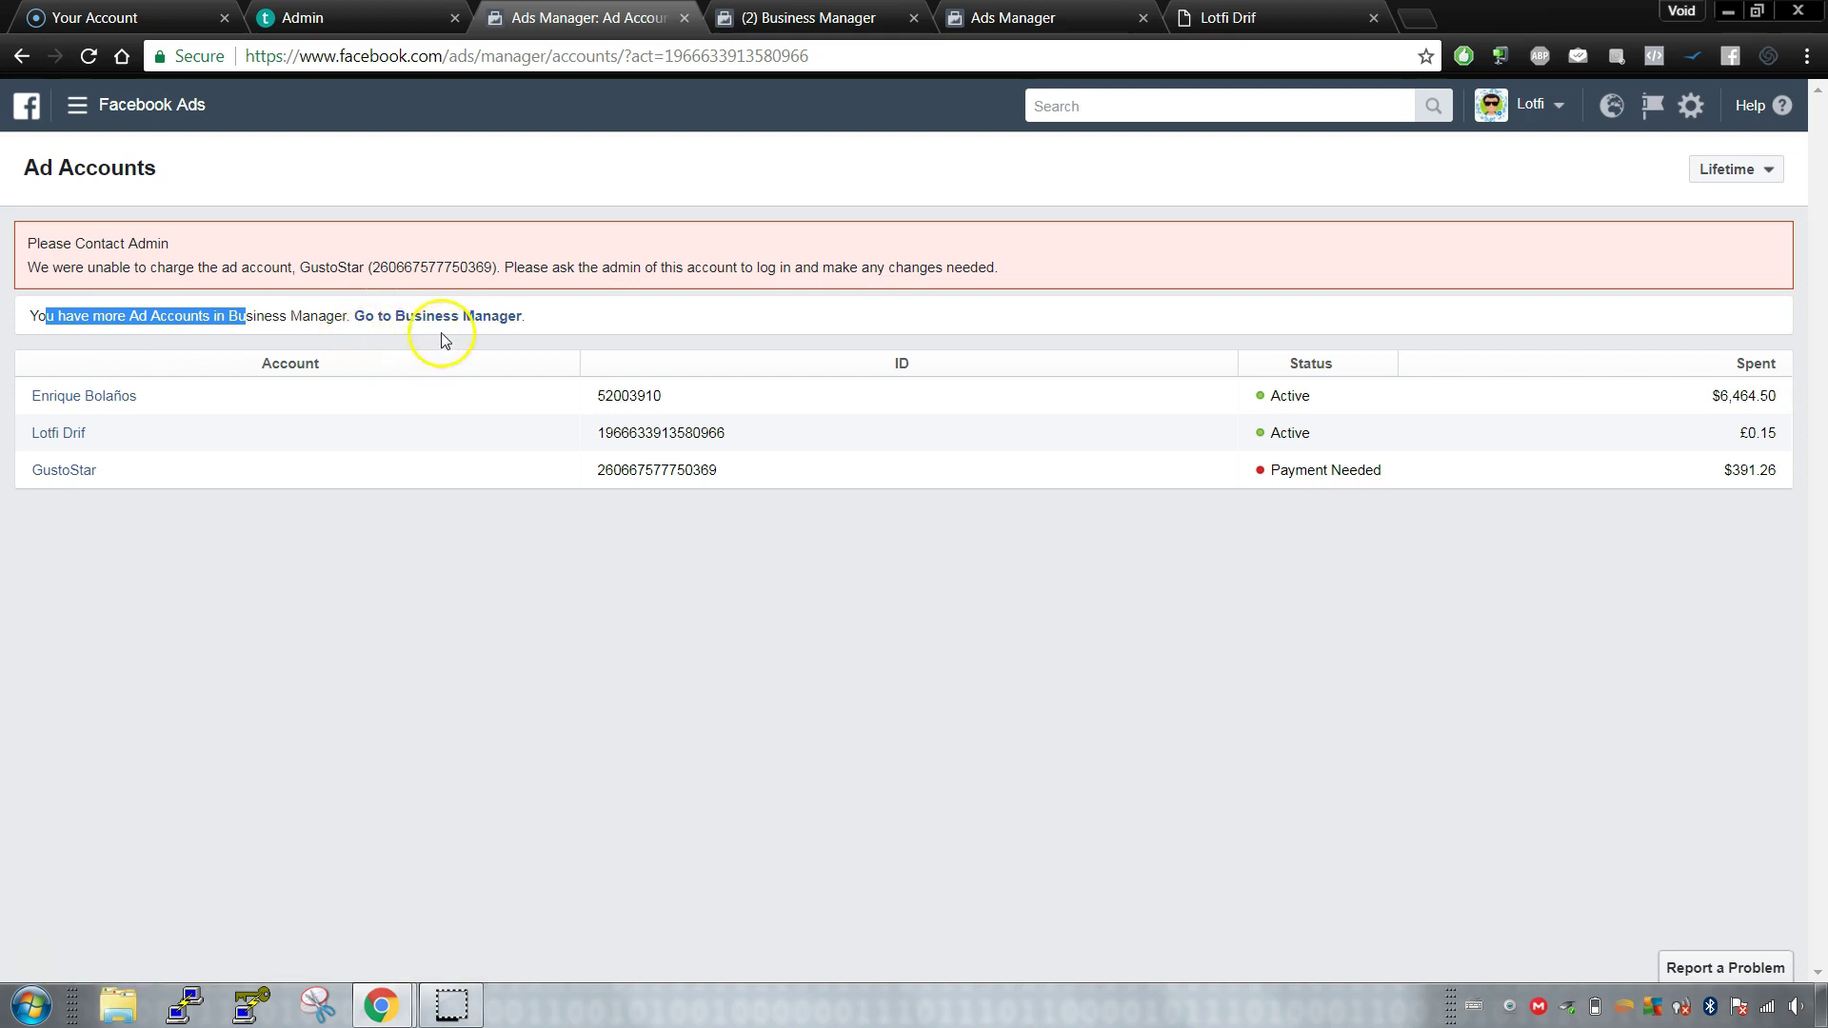
drag(552, 31, 790, 21)
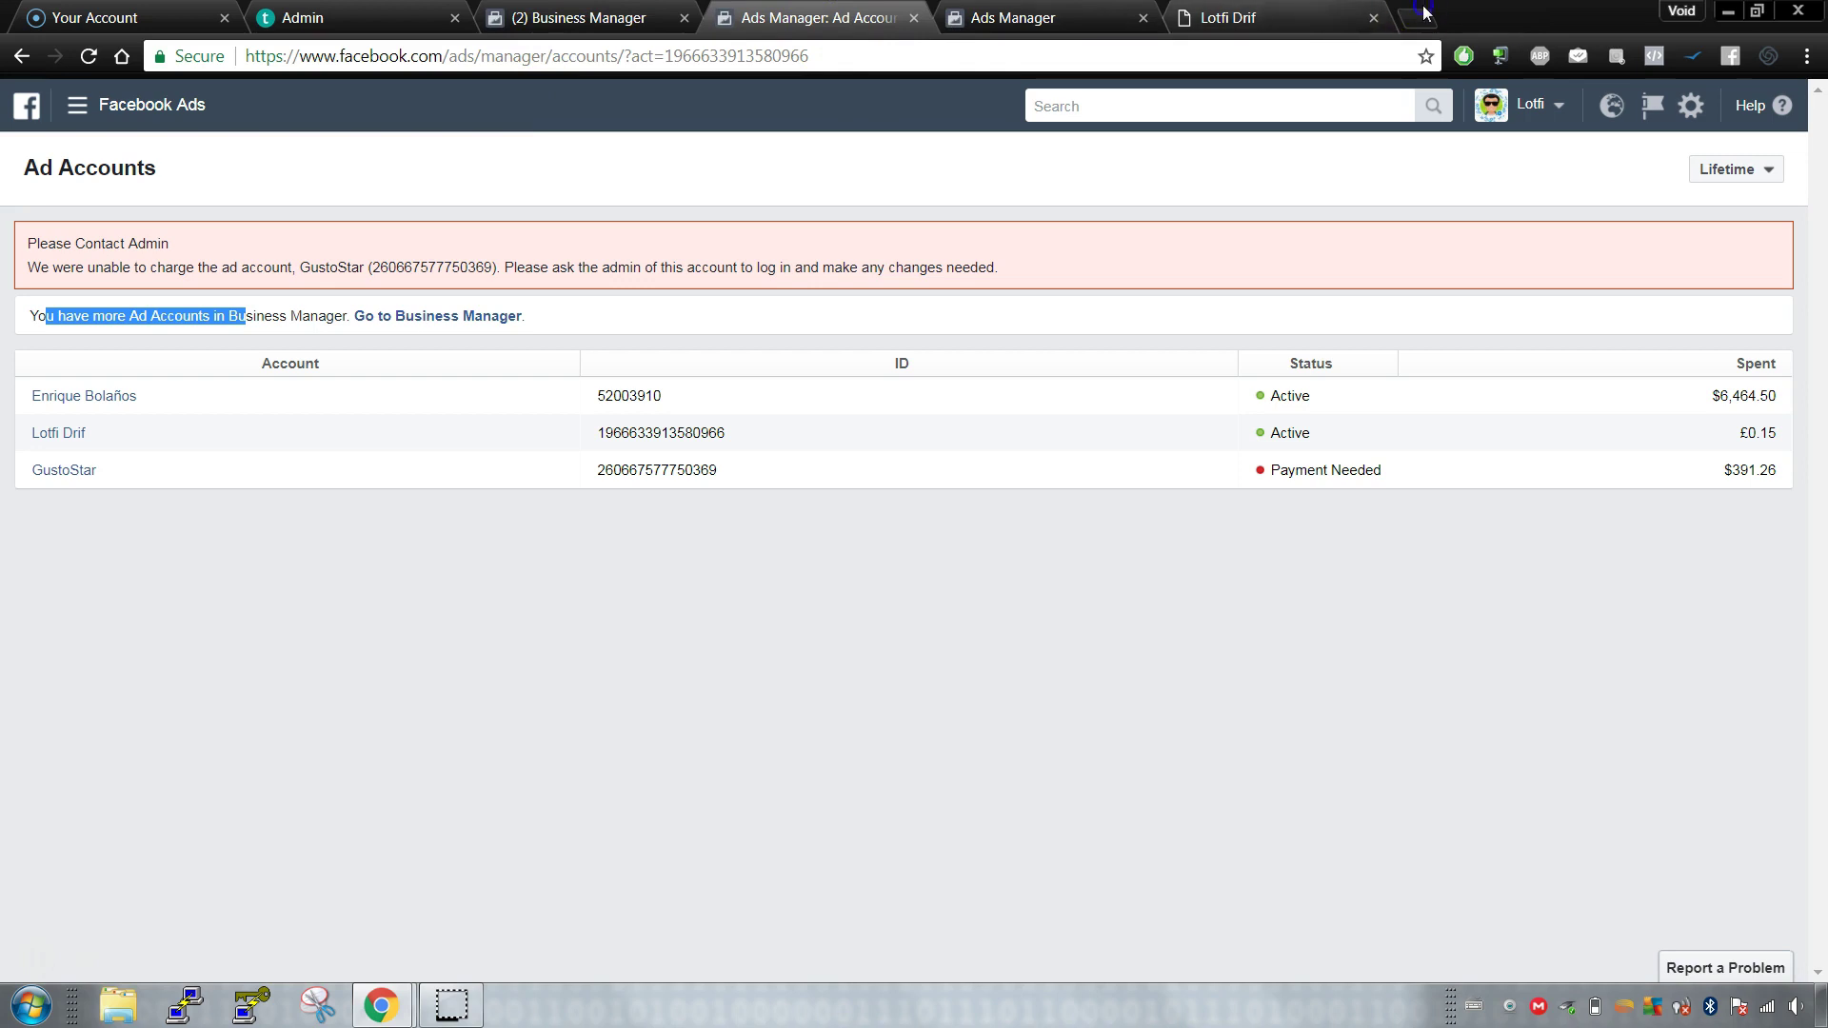
Step: Open business.facebook.com in a new tab and place that tab beside the ELeadConsulting Business Manager tab
click(1421, 17)
drag(1479, 13, 1028, 17)
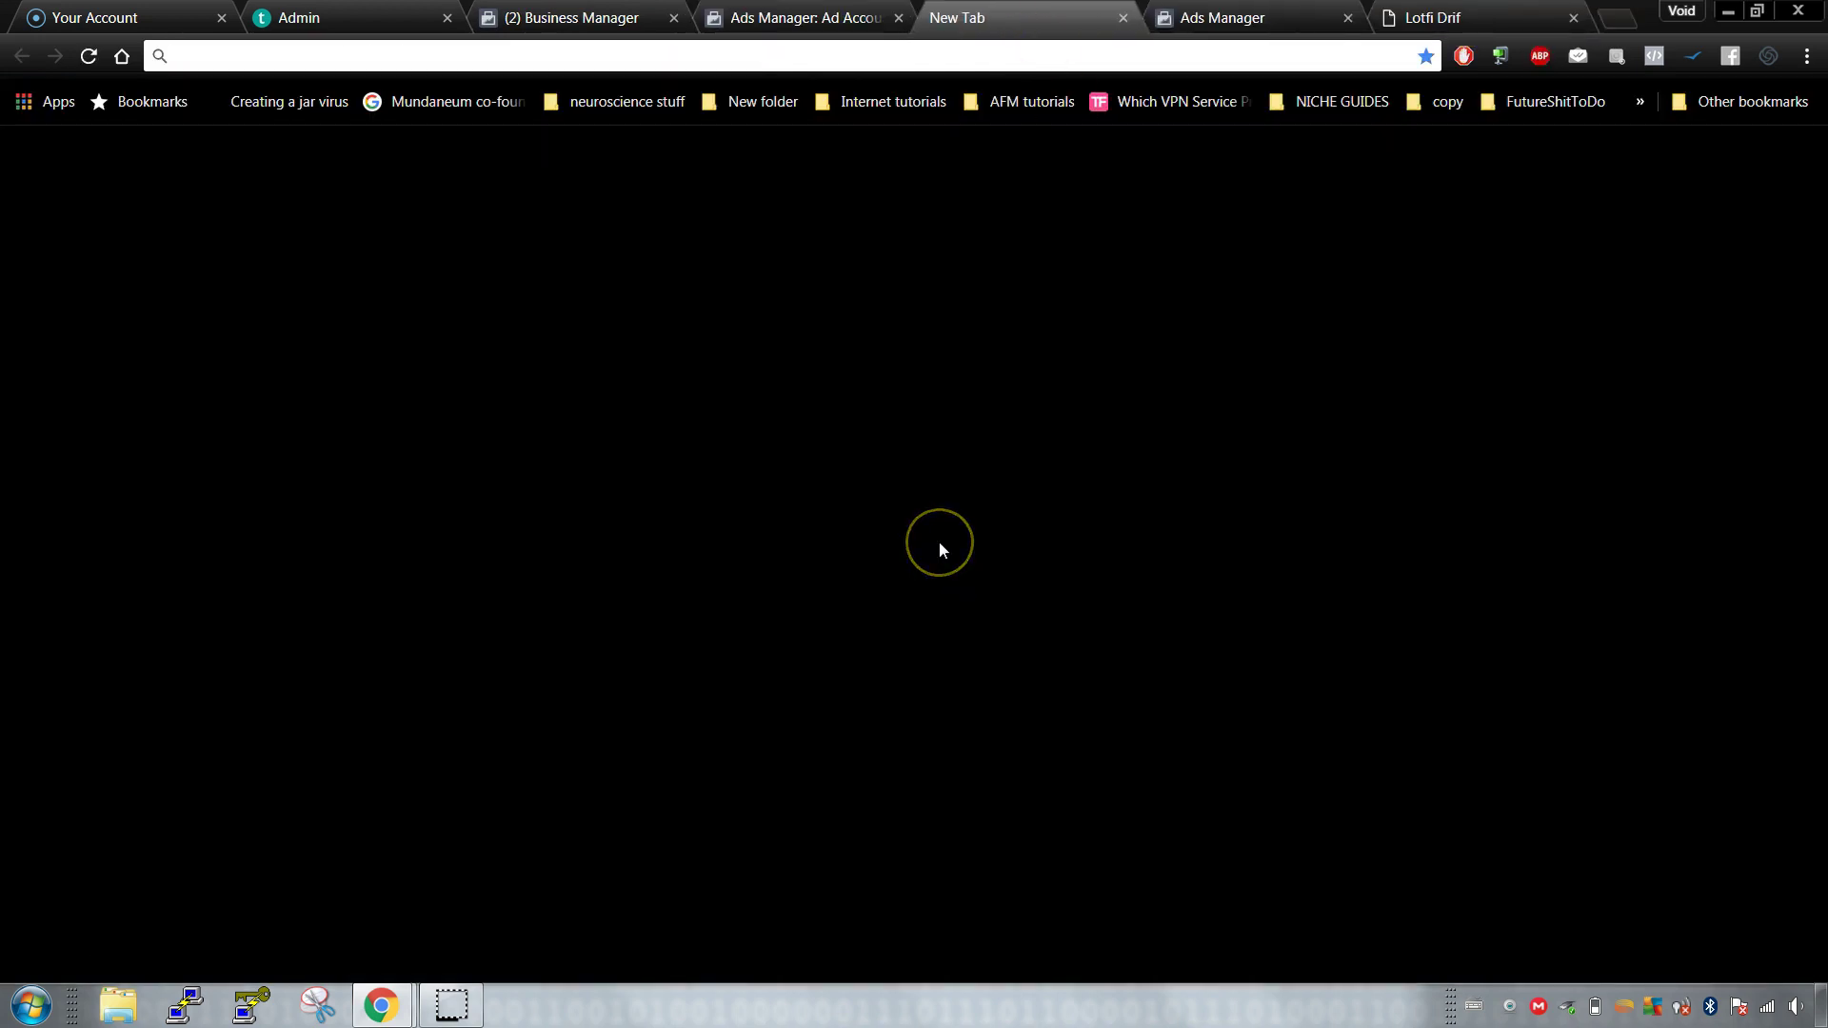
text(business.f)
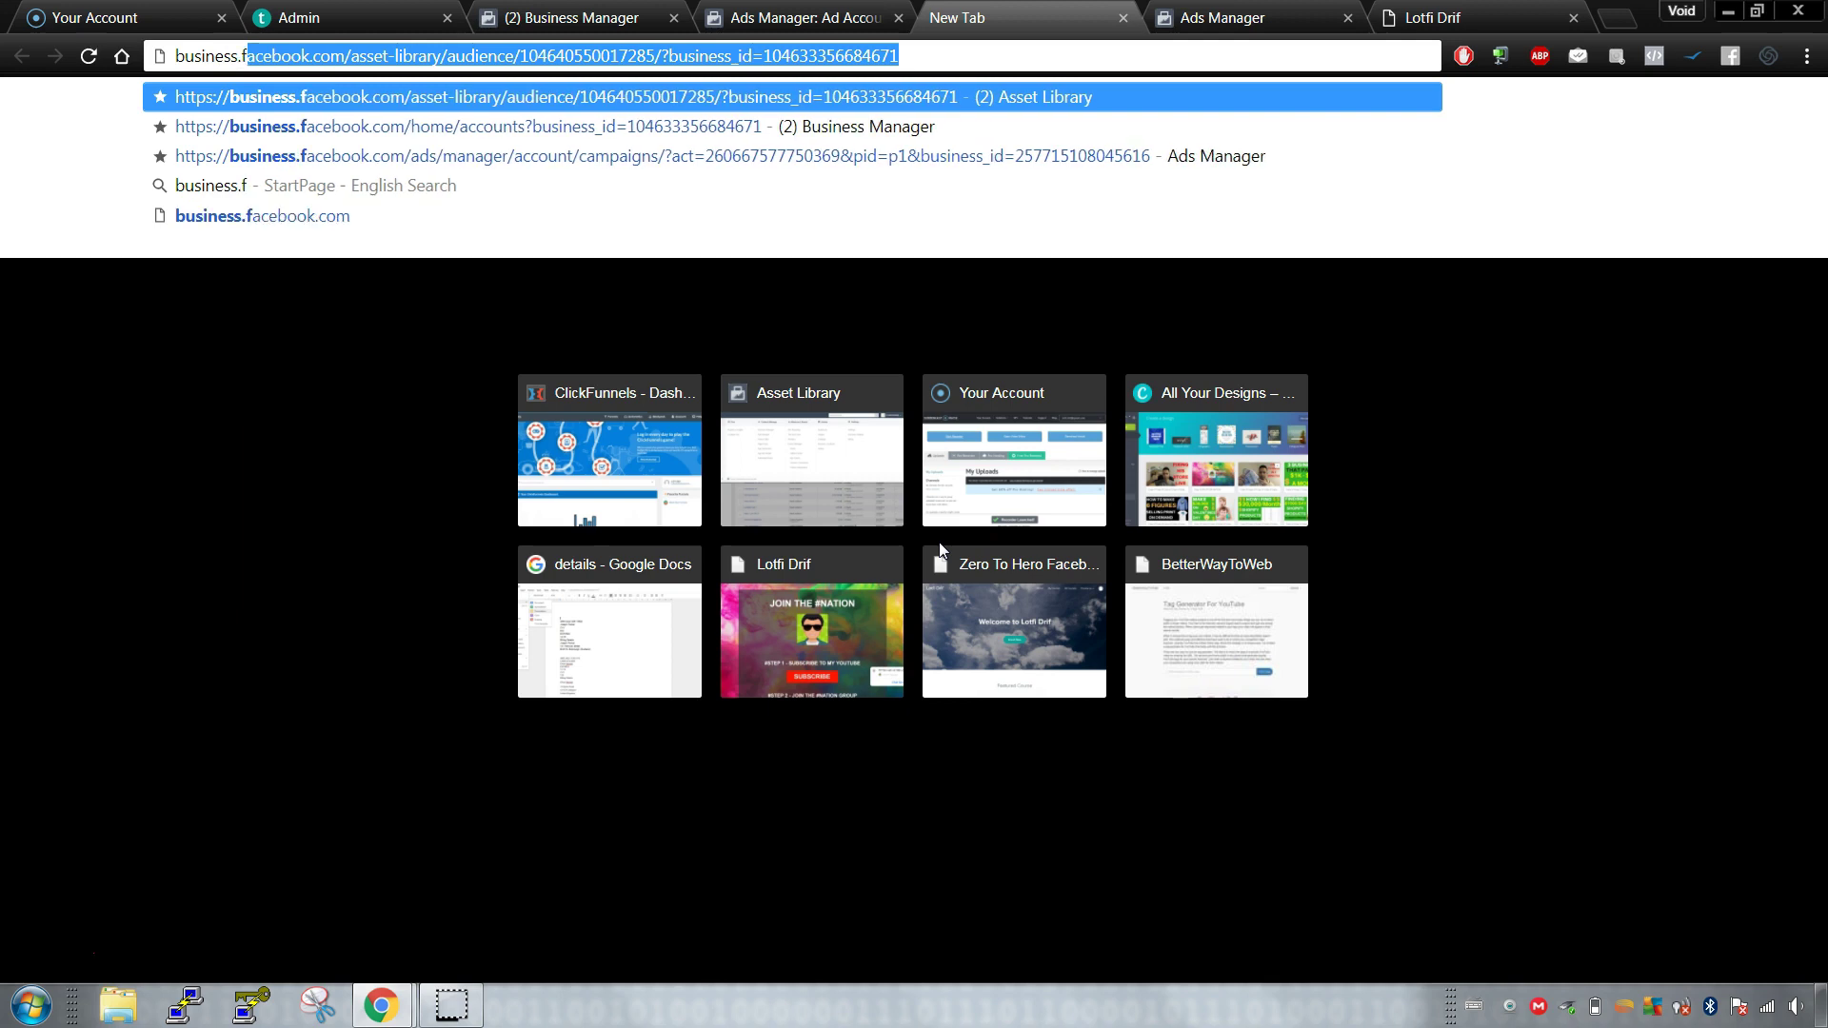
text(acebook.com)
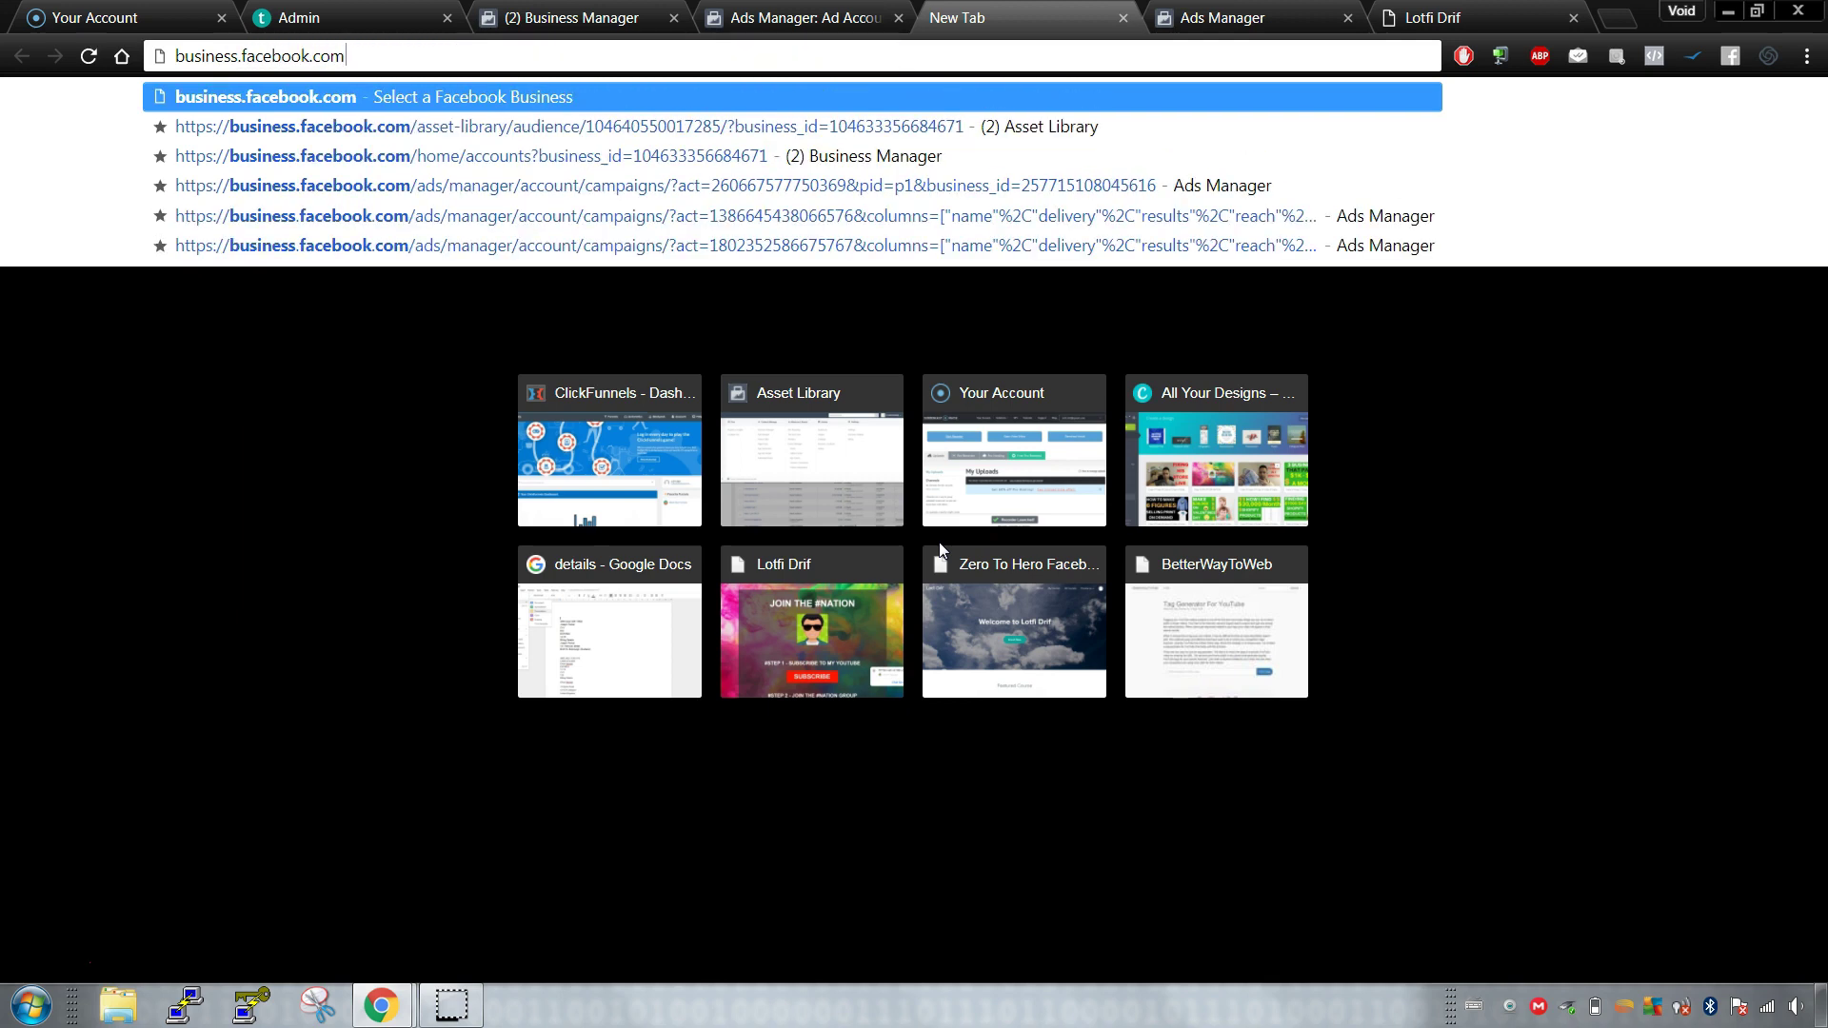
key(Return)
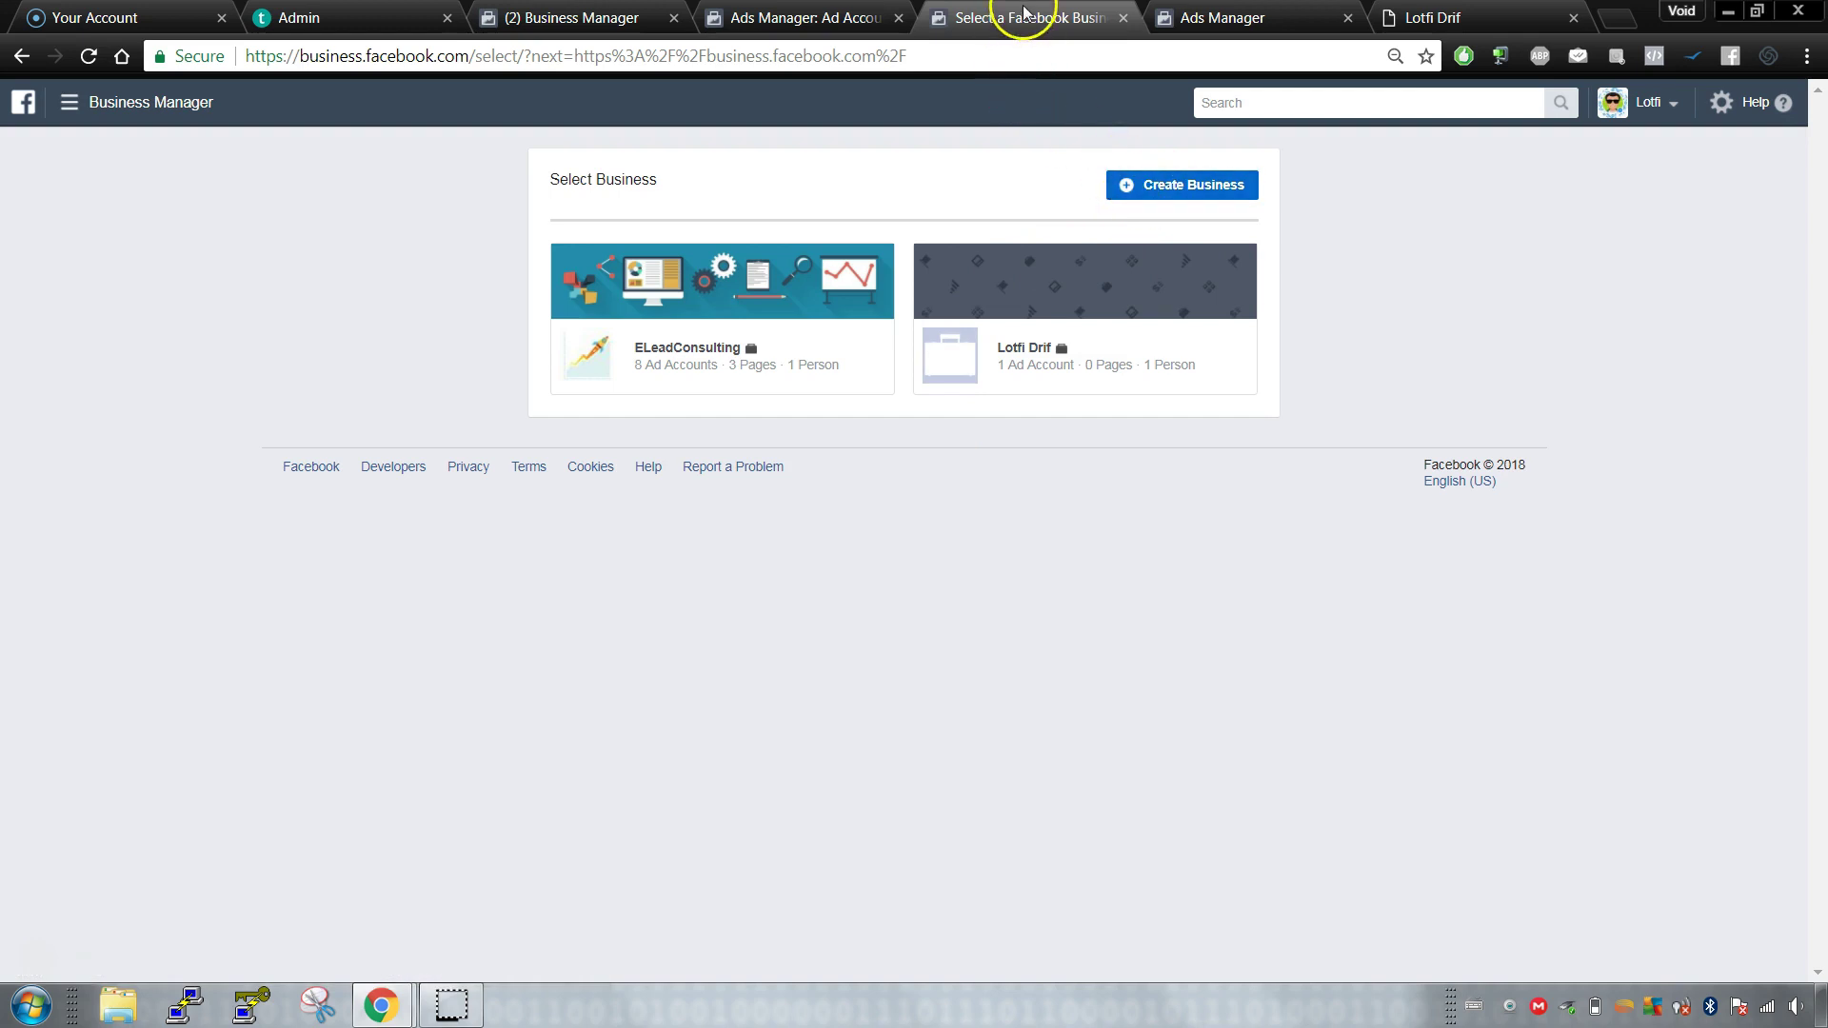
drag(840, 10, 828, 13)
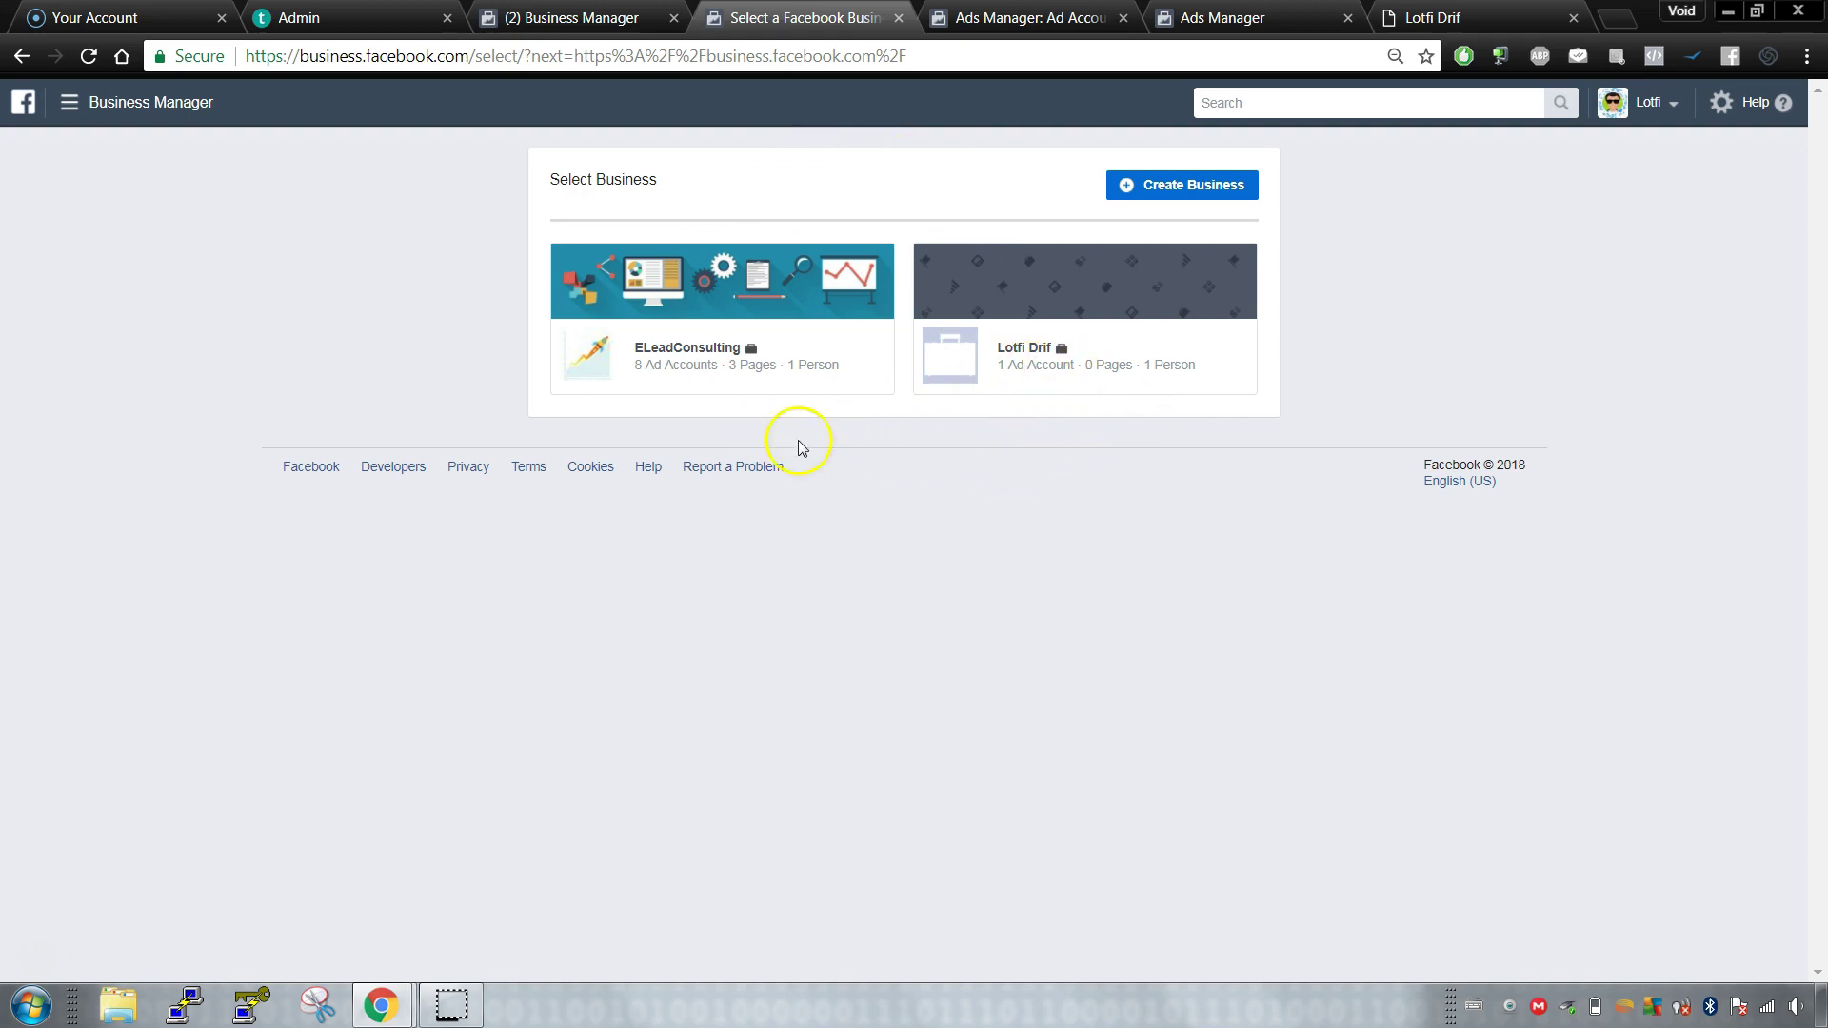
Step: Close the ELeadConsulting Business Manager tab and return to the Ad Accounts page
click(576, 19)
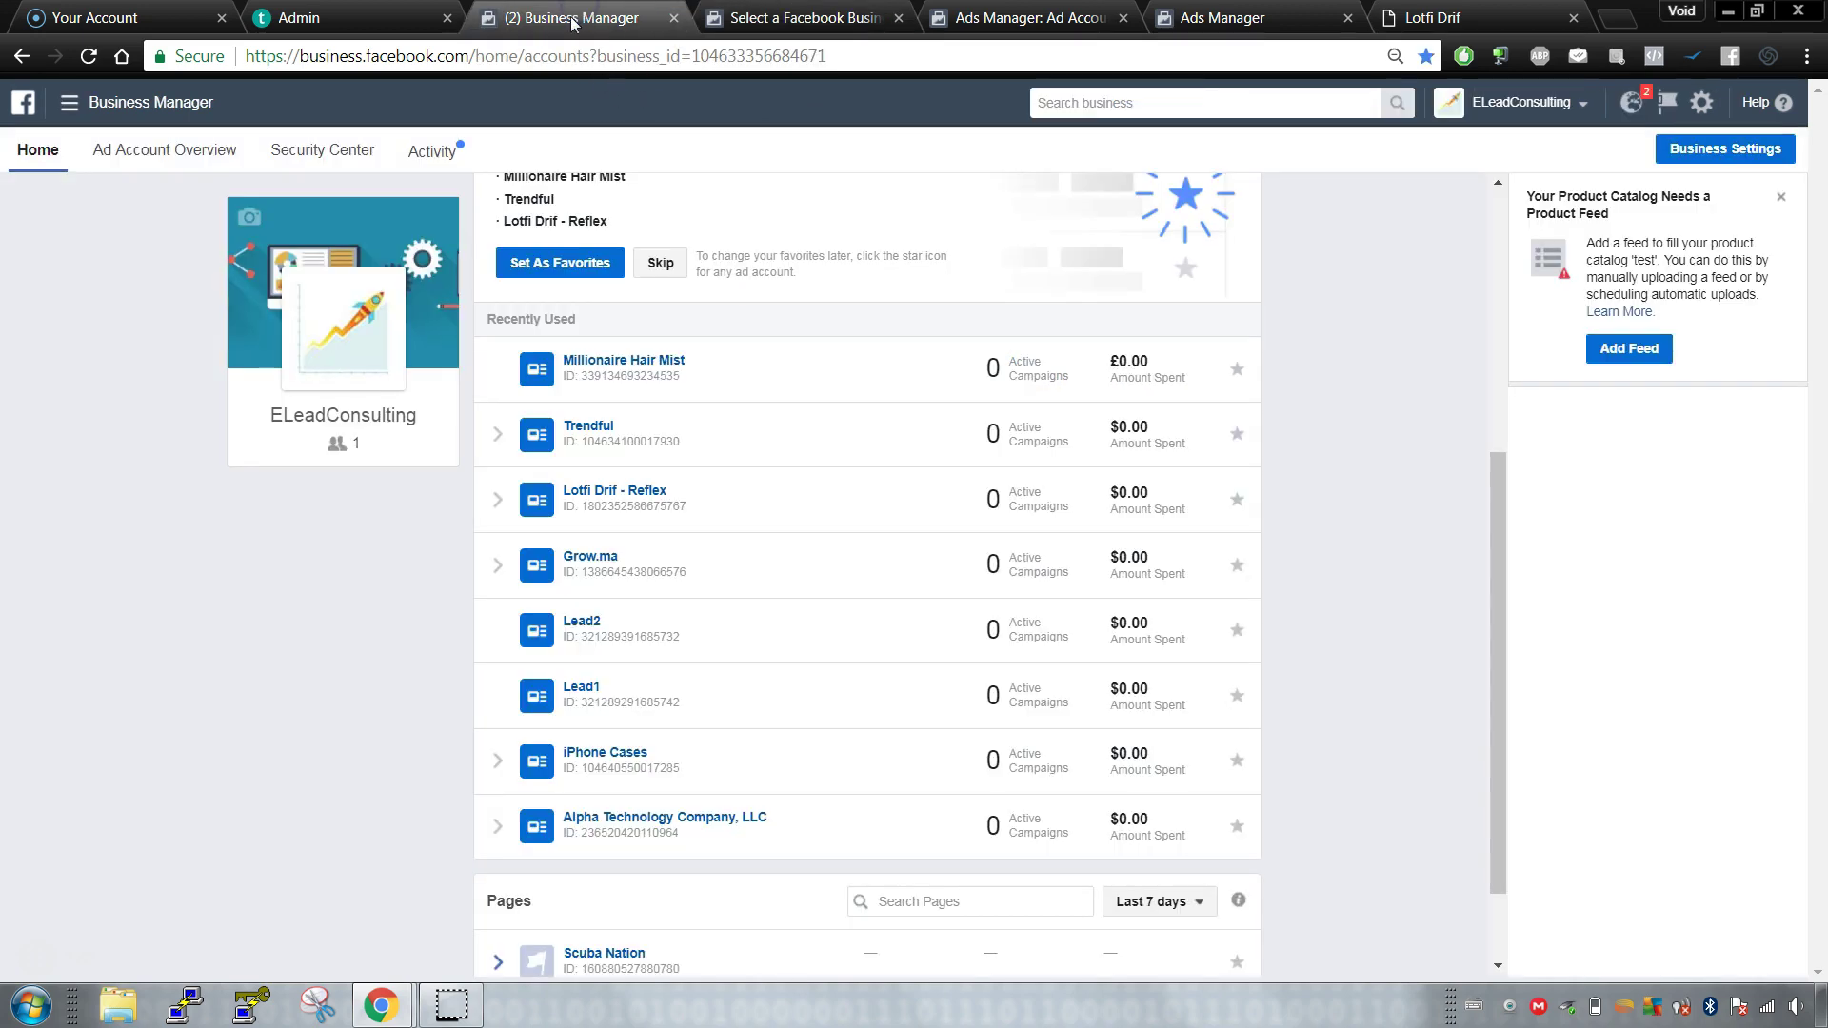
click(673, 17)
click(780, 17)
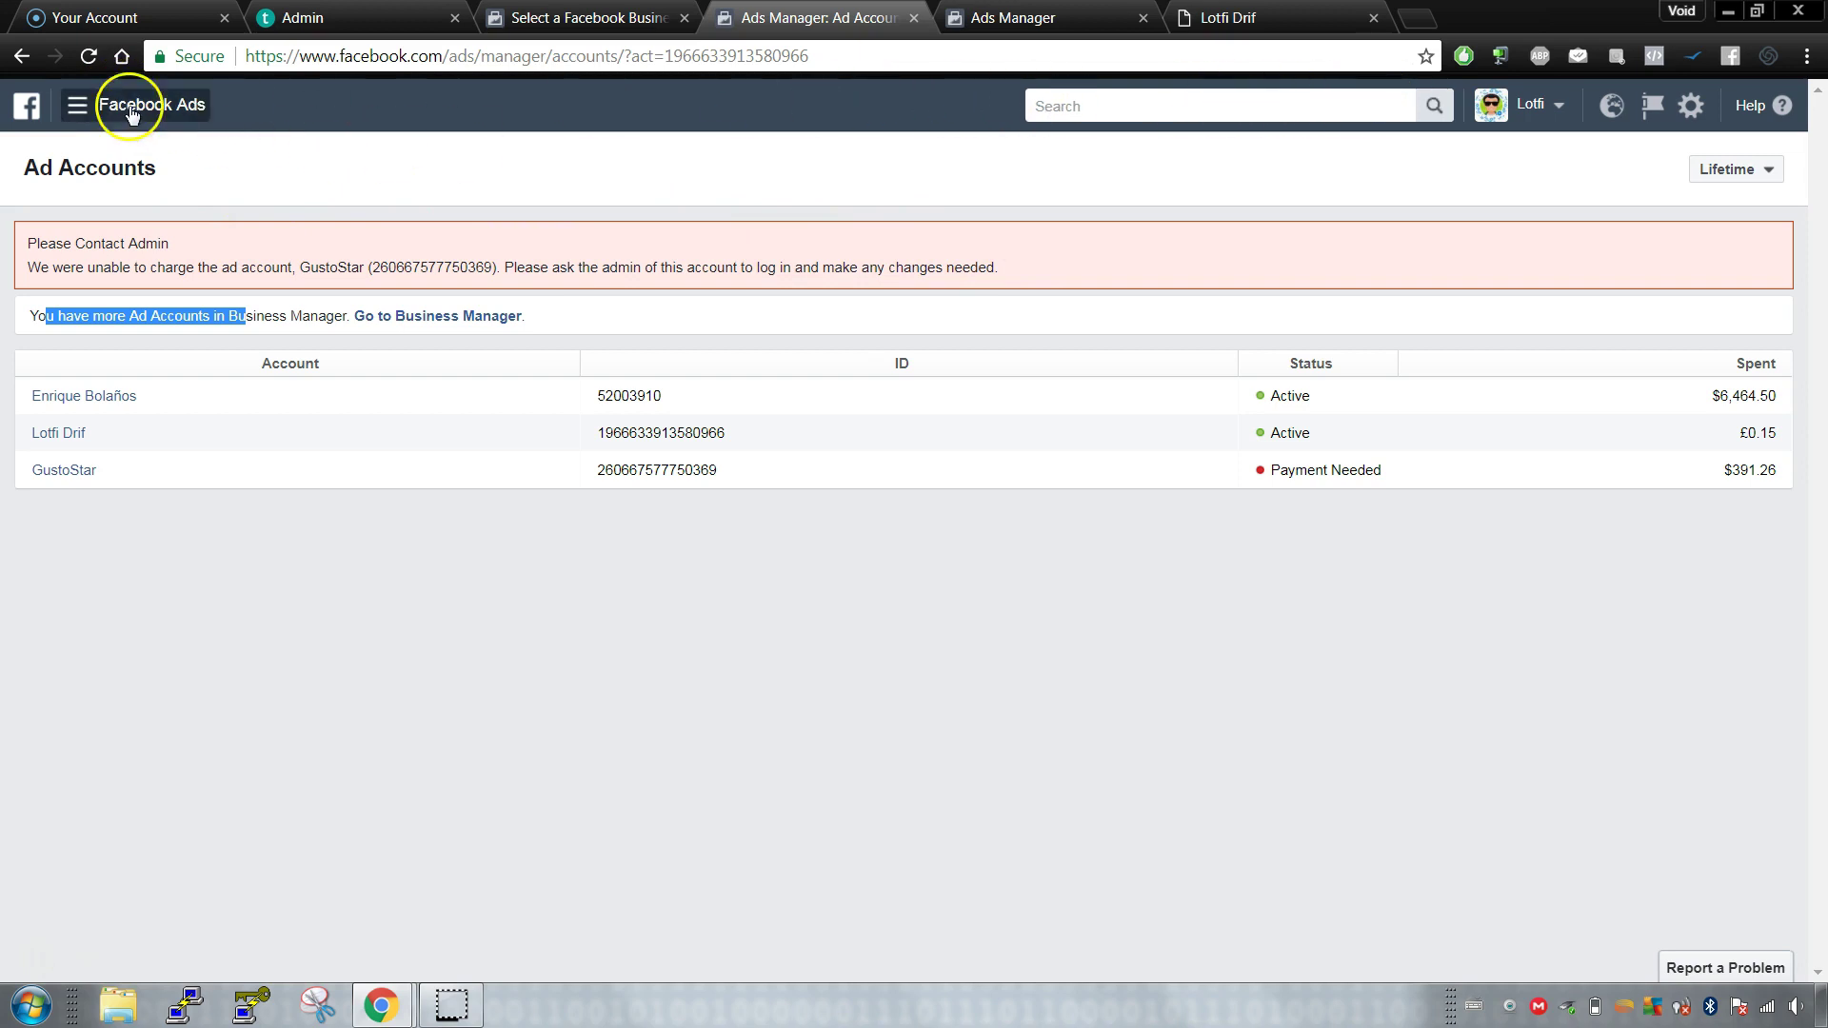
Step: Look over all the tools in the Facebook Ads menu and the business list in the account switcher
click(168, 106)
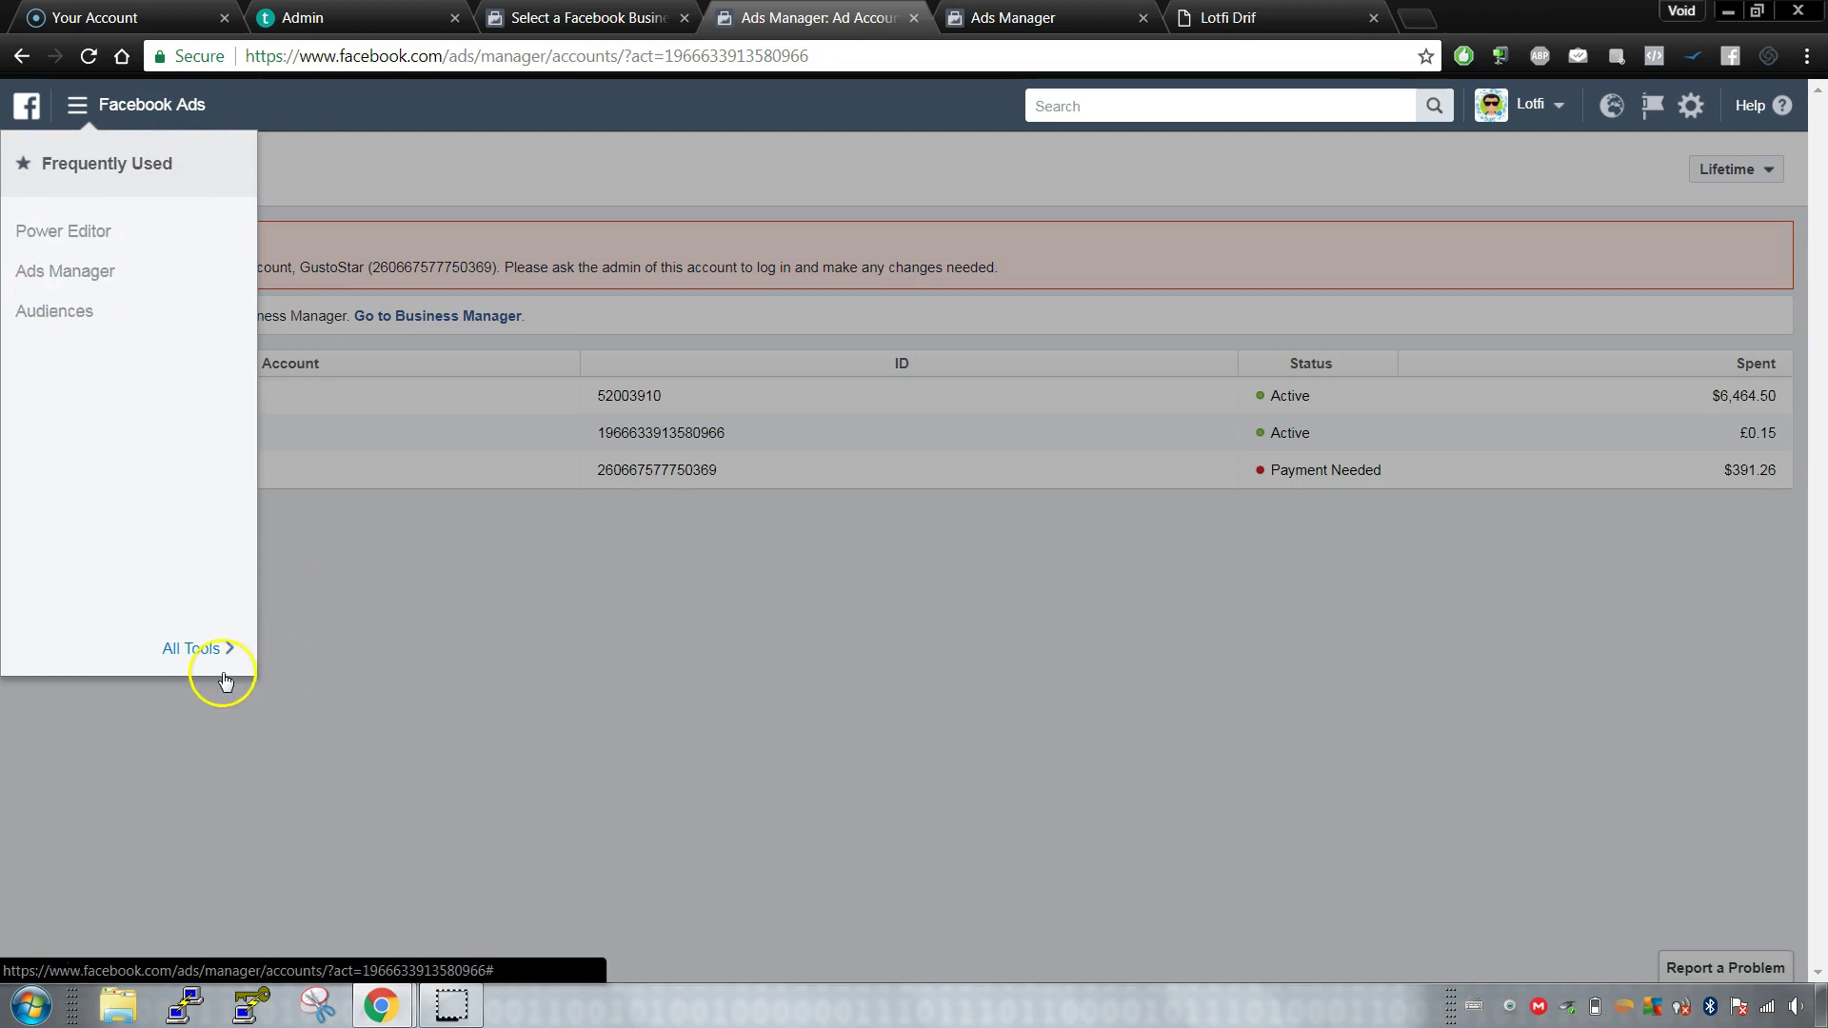
mouse_move(204, 648)
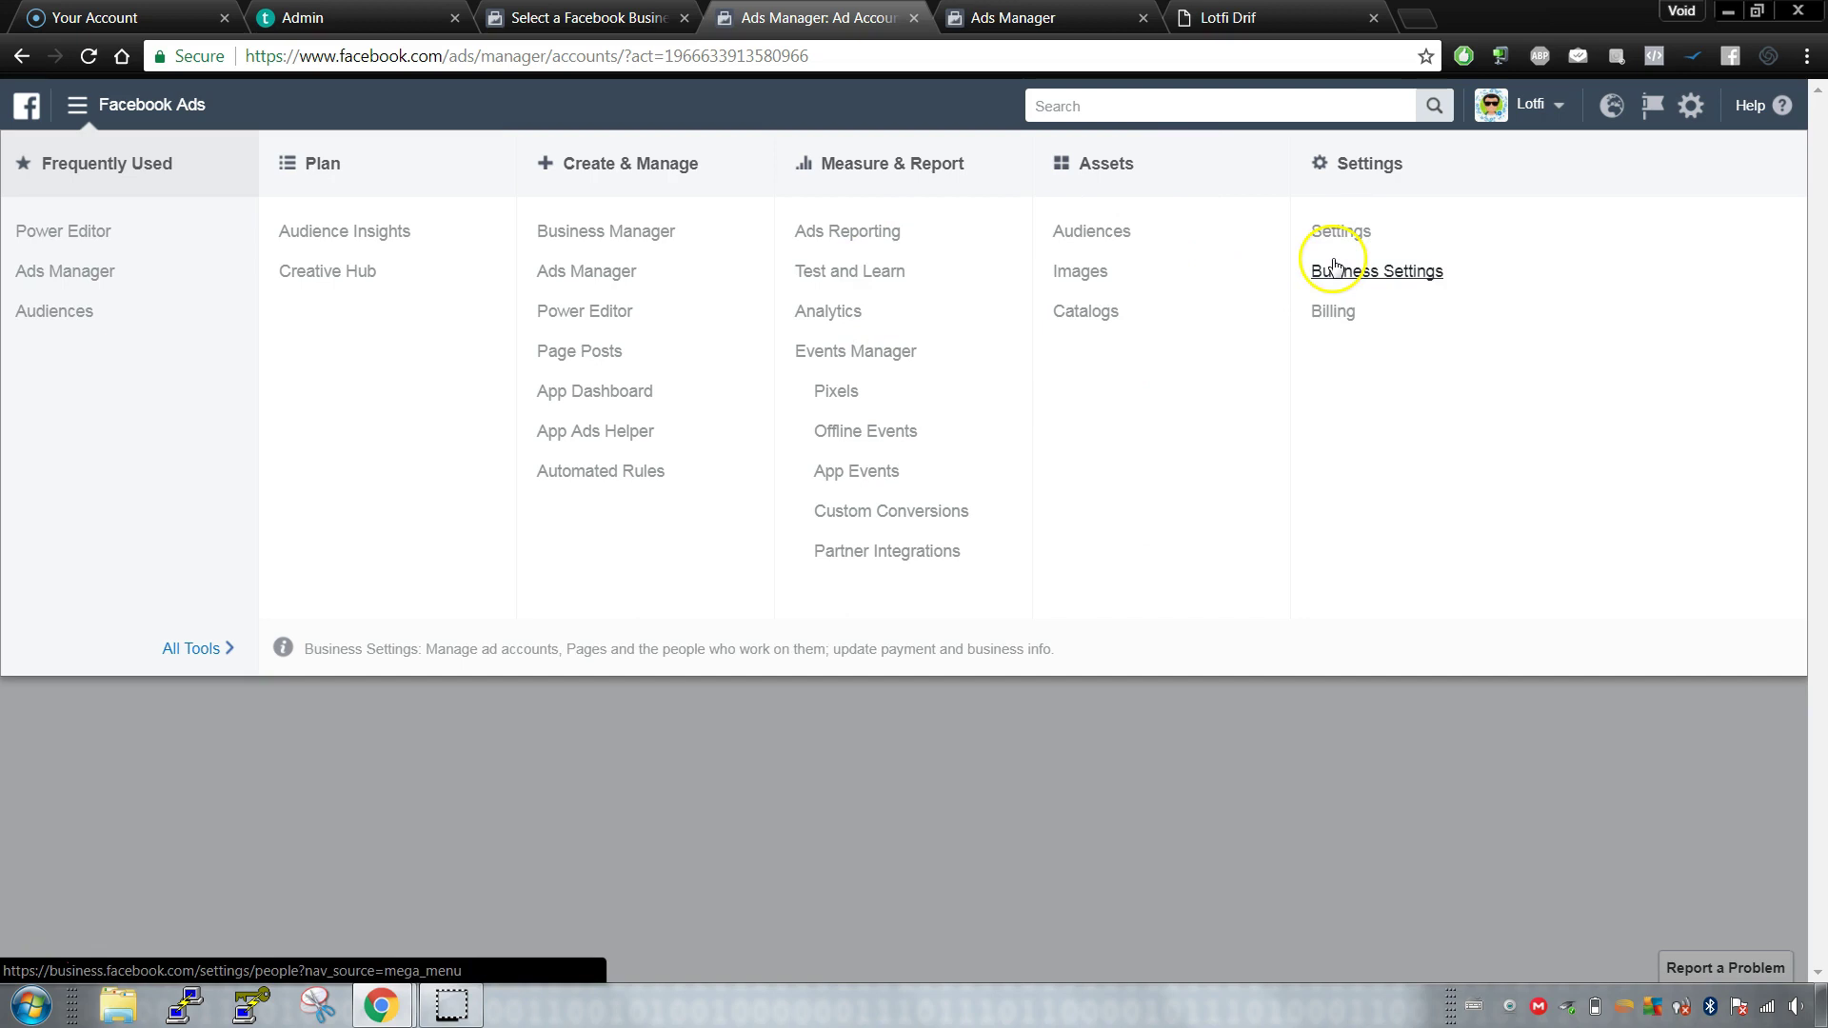
click(103, 107)
click(103, 107)
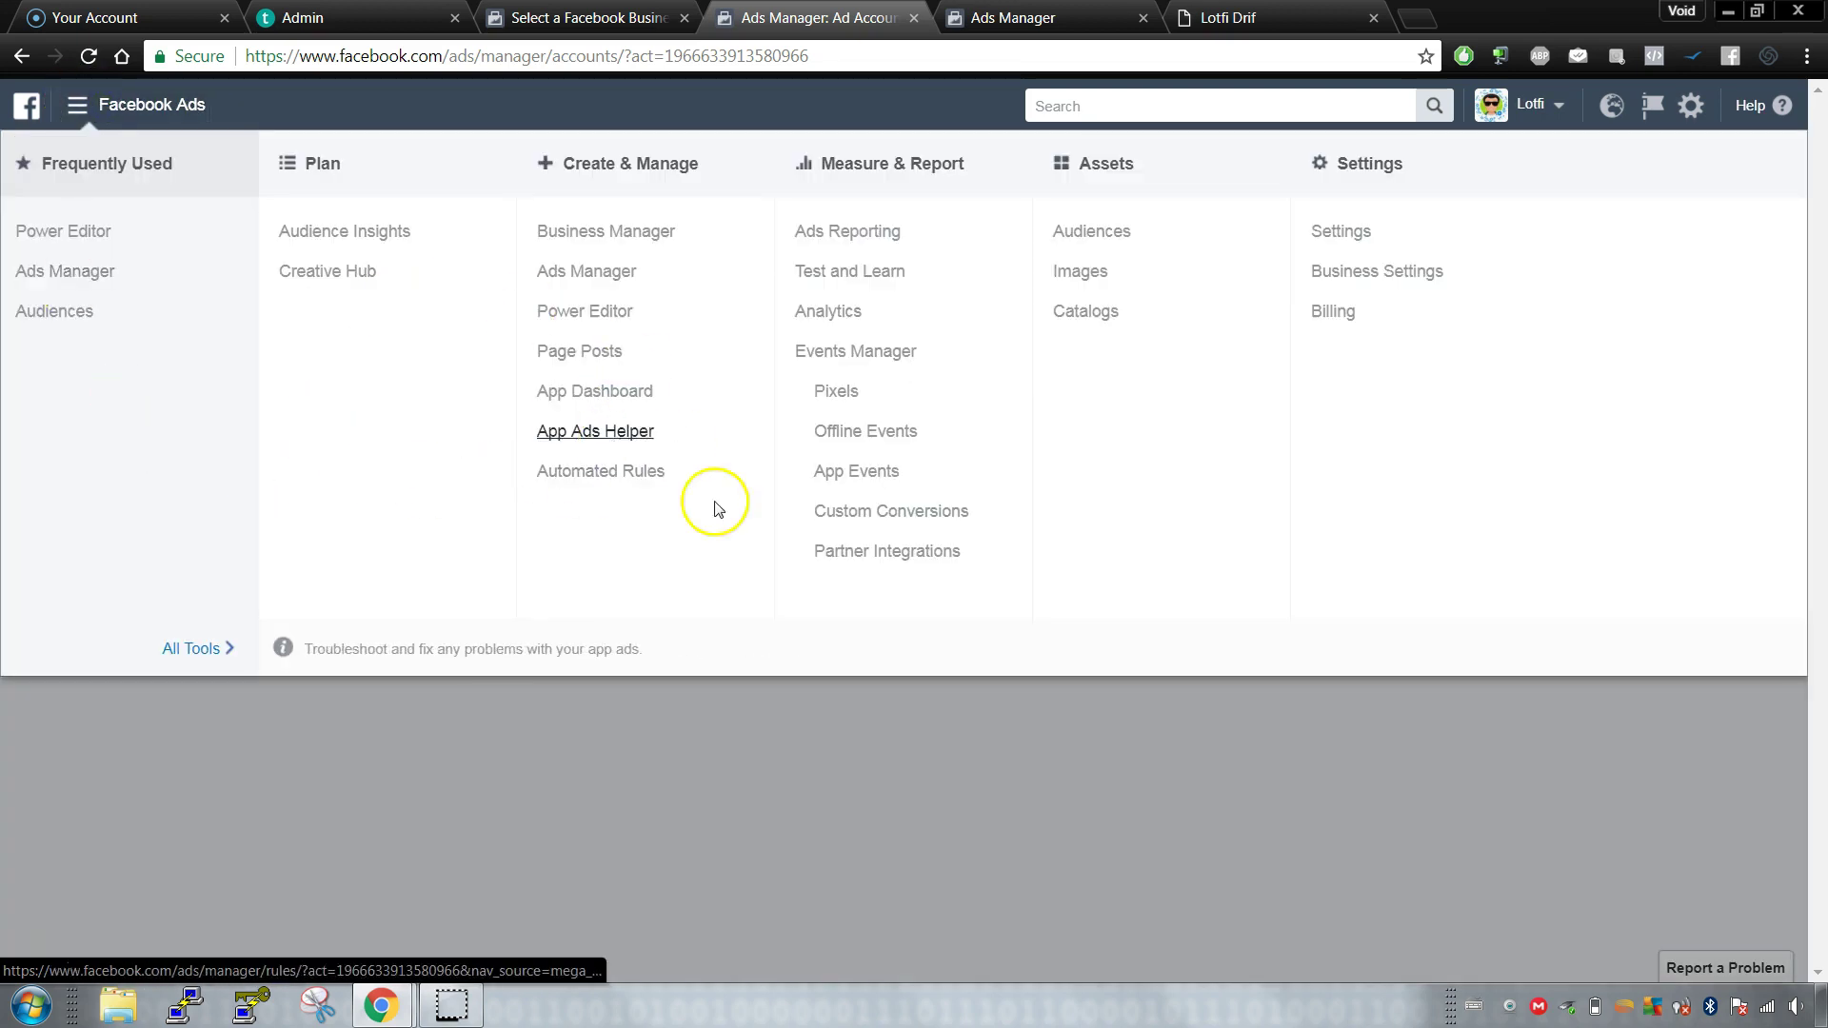
click(1114, 733)
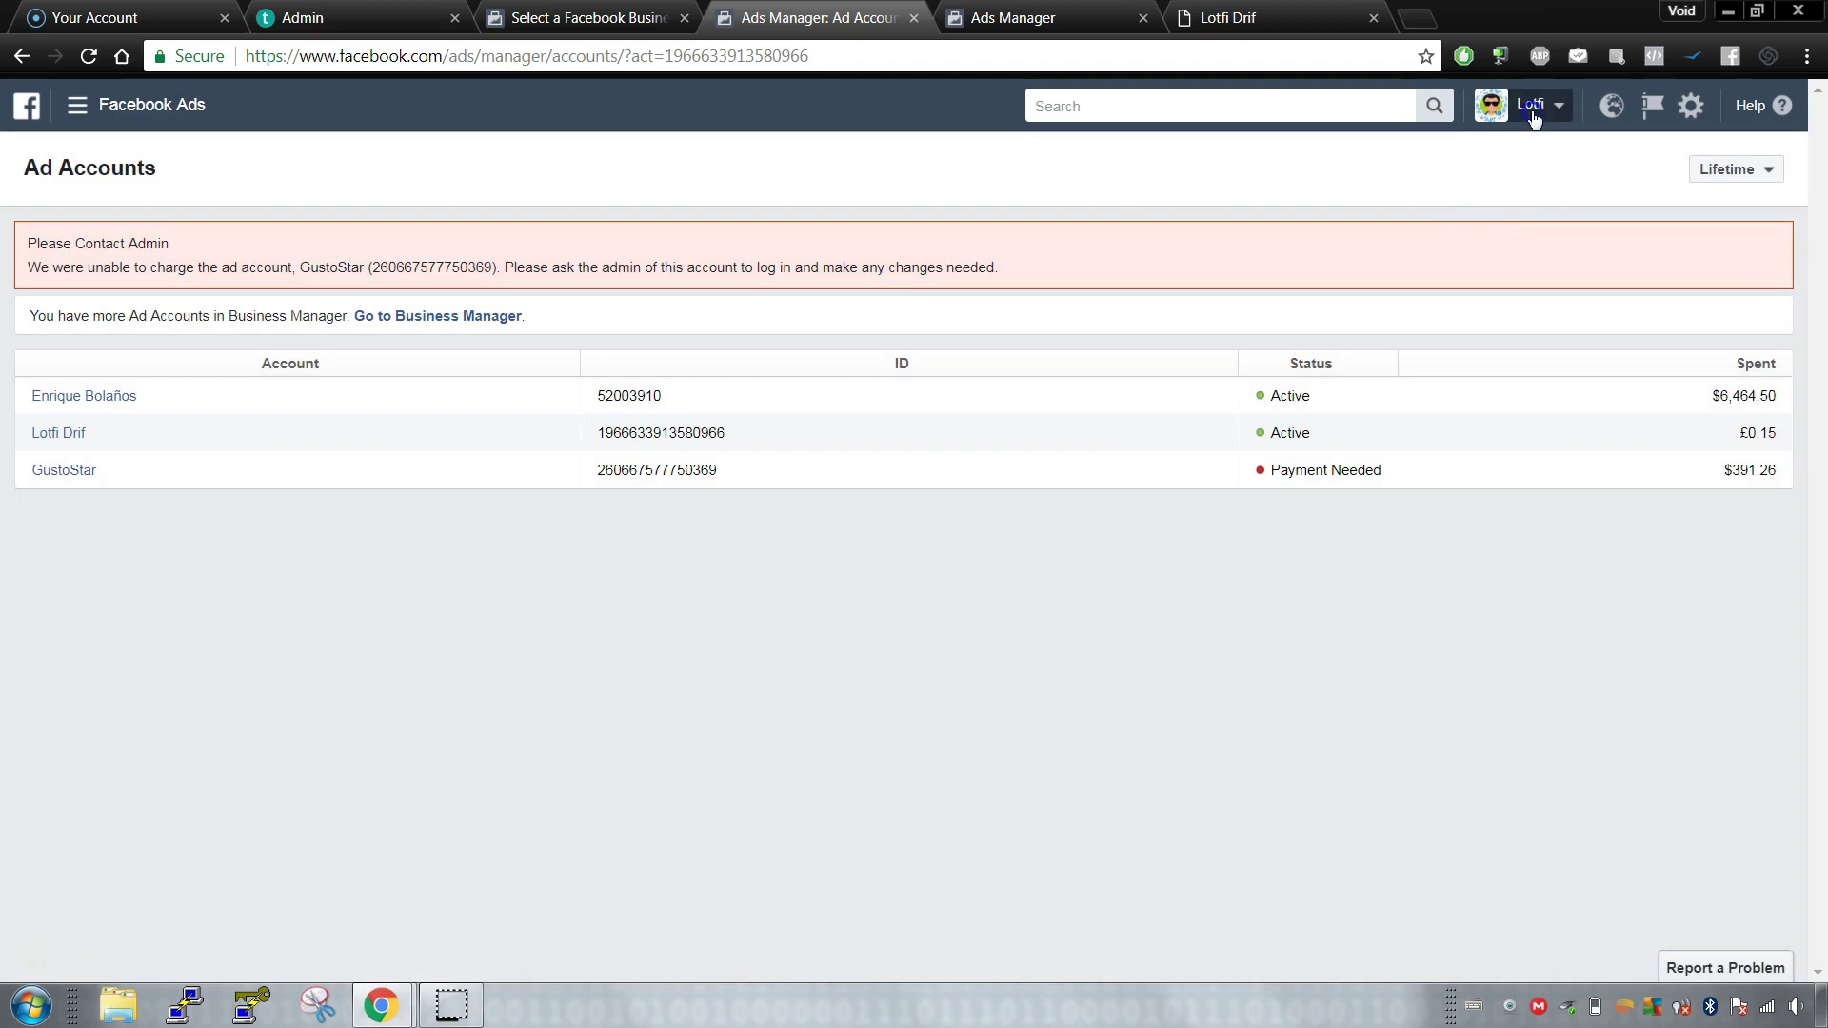
click(1534, 116)
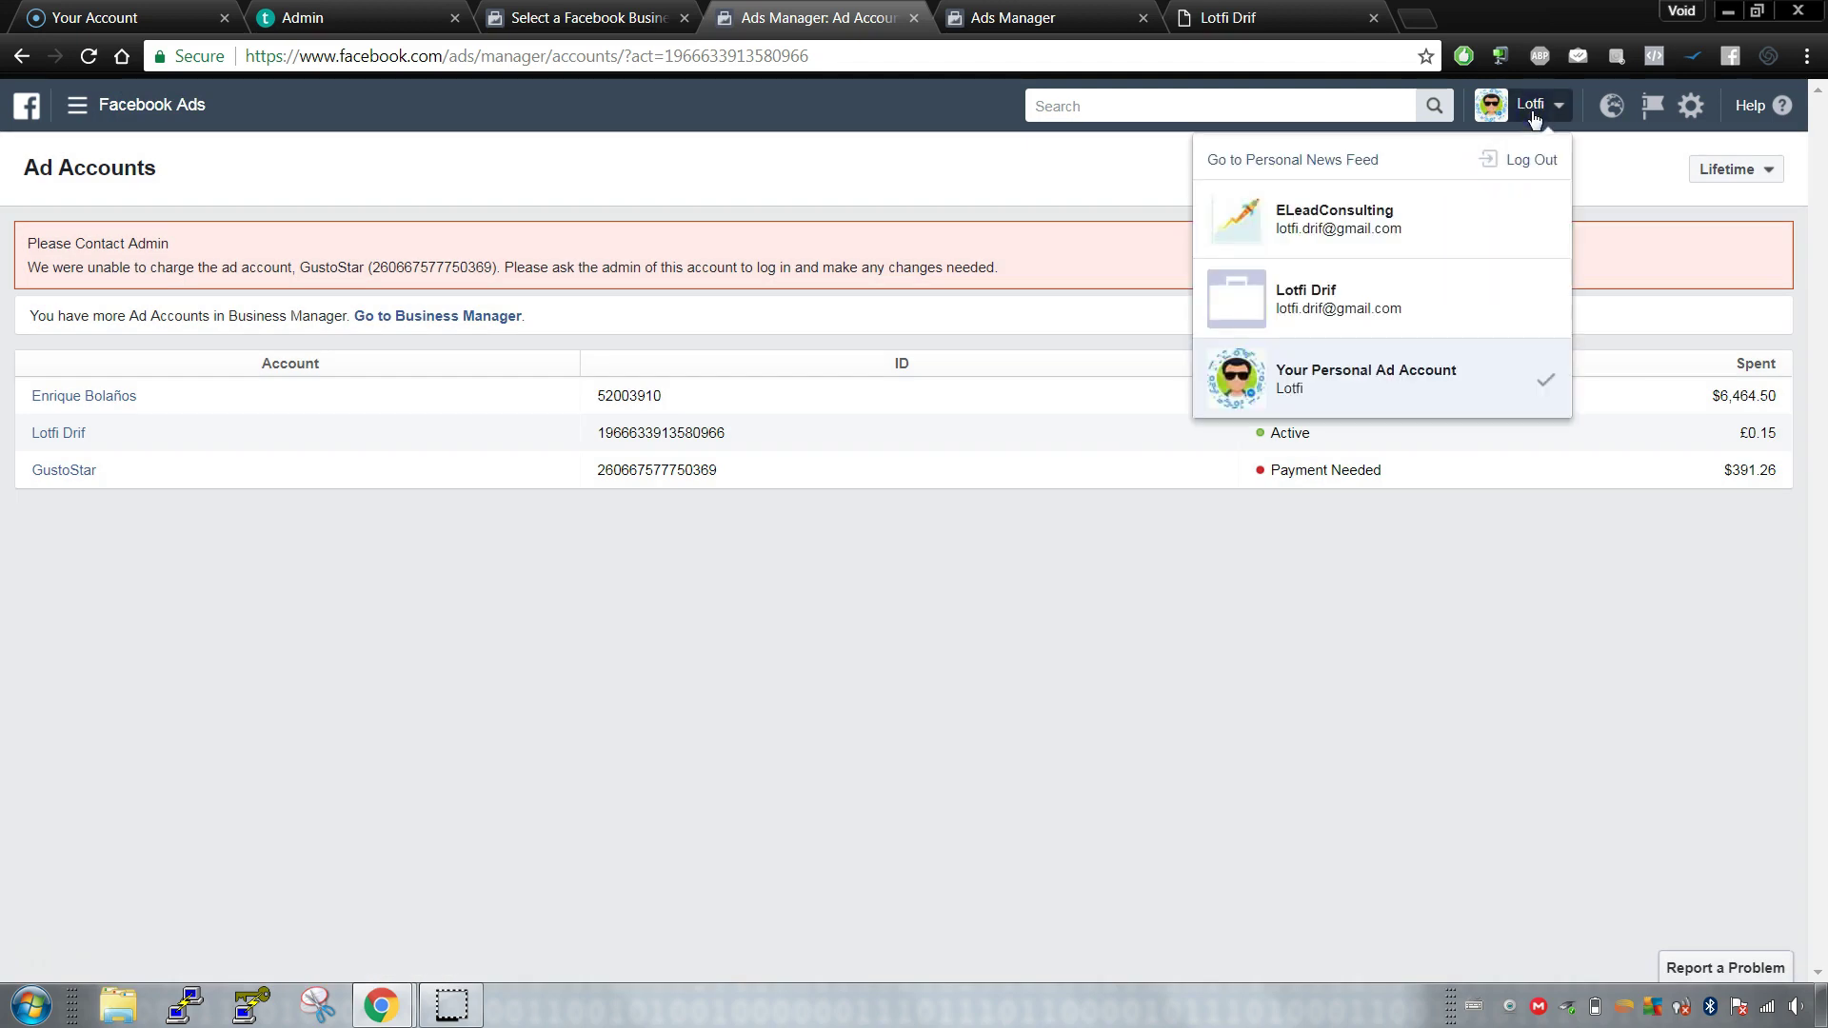
click(1037, 514)
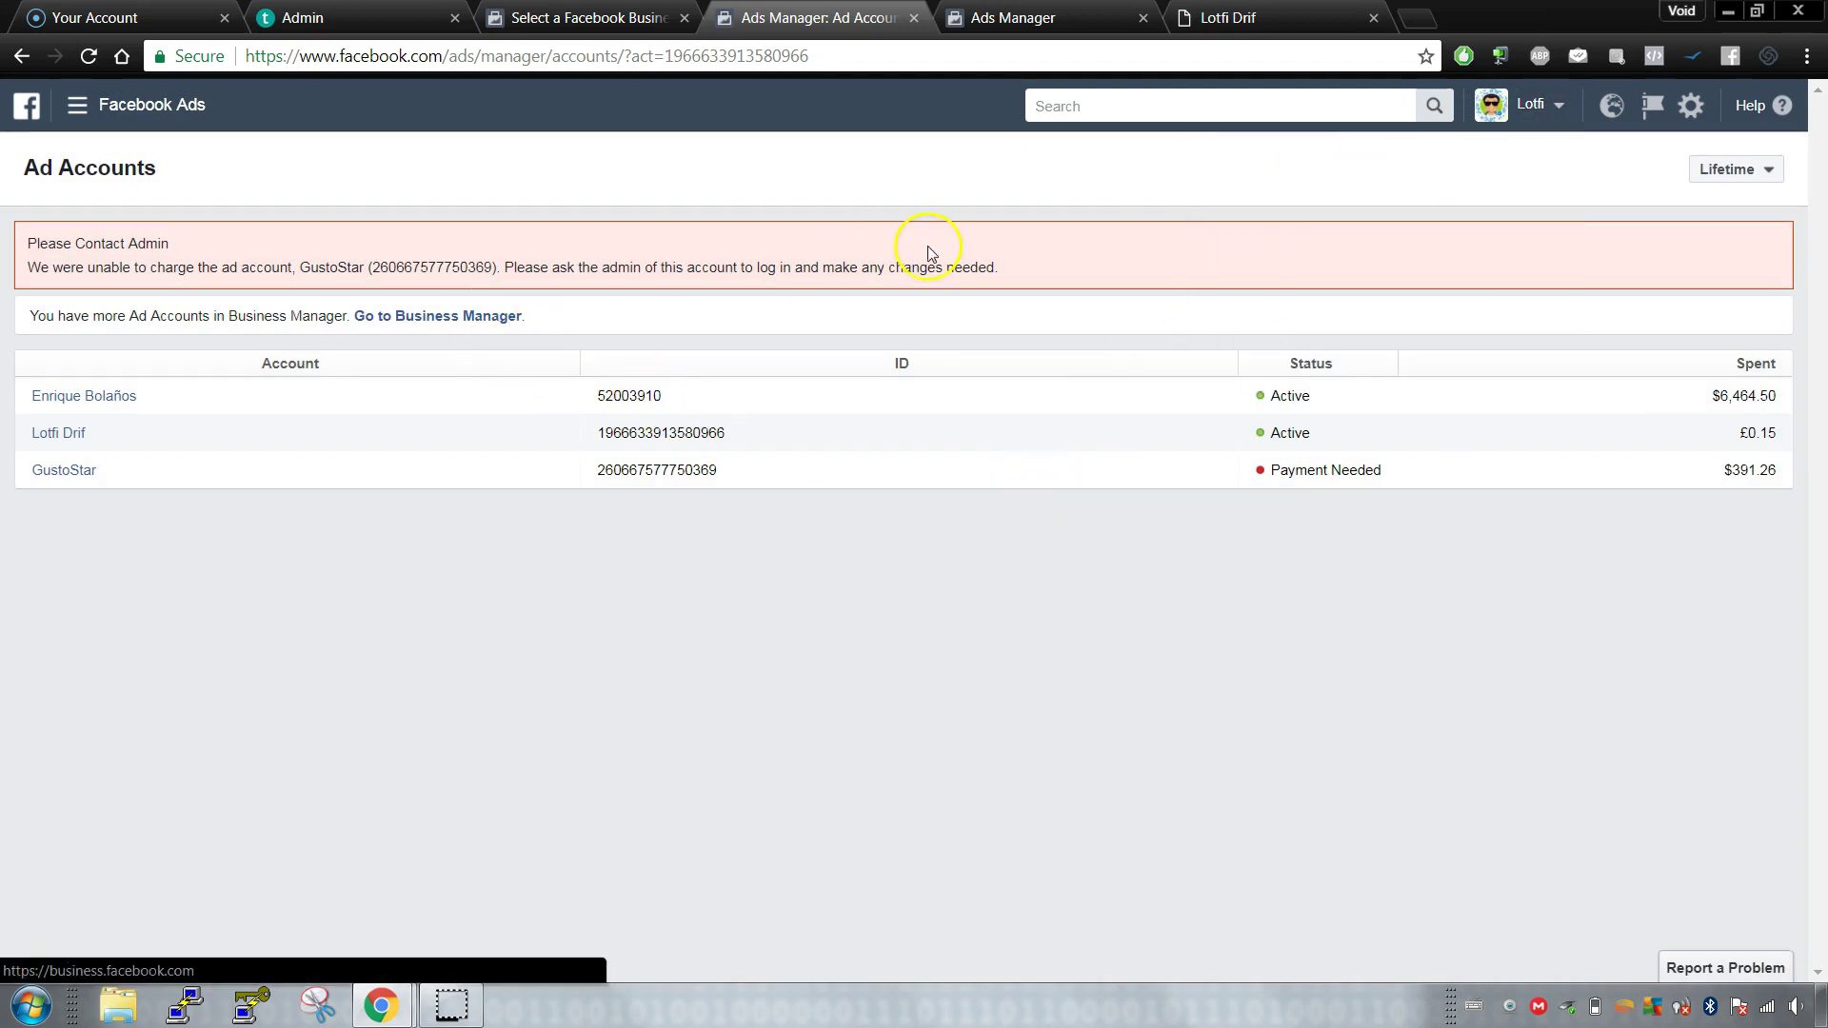
Step: Begin entering the business.facebook.com address in a new tab and return to the Ad Accounts page
click(1416, 15)
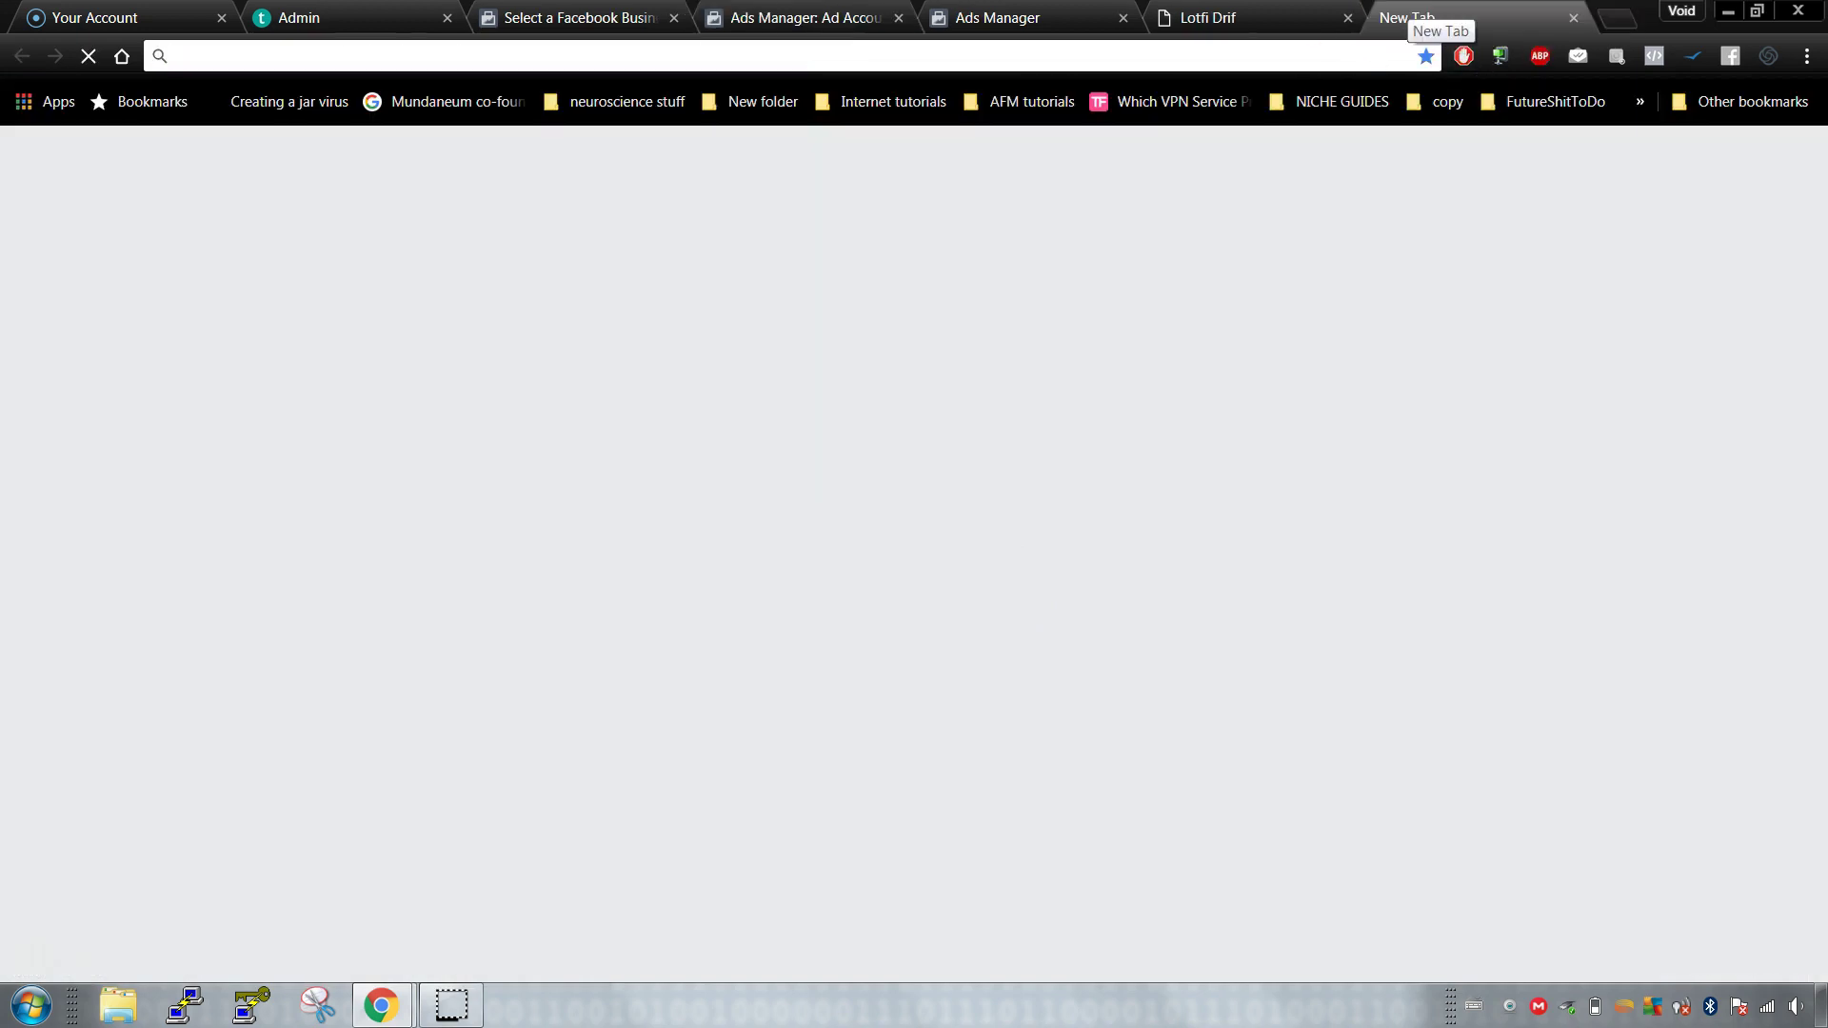
text(b)
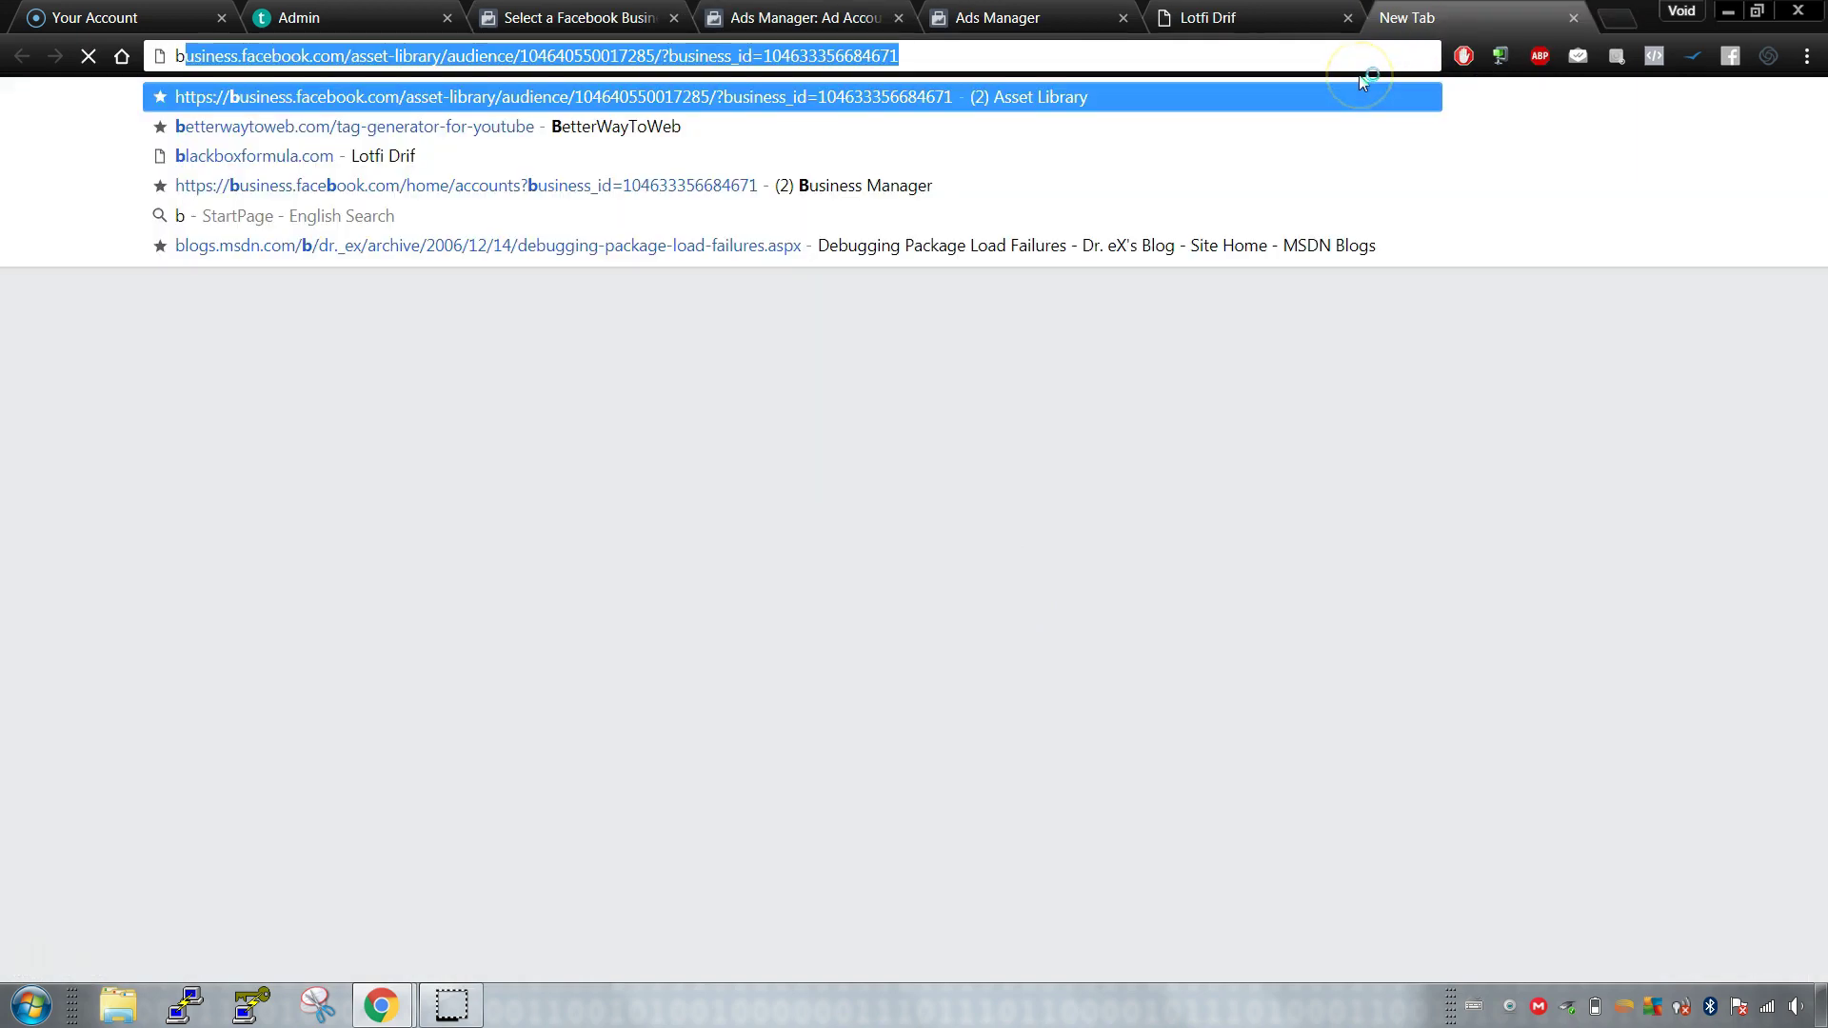
text(u)
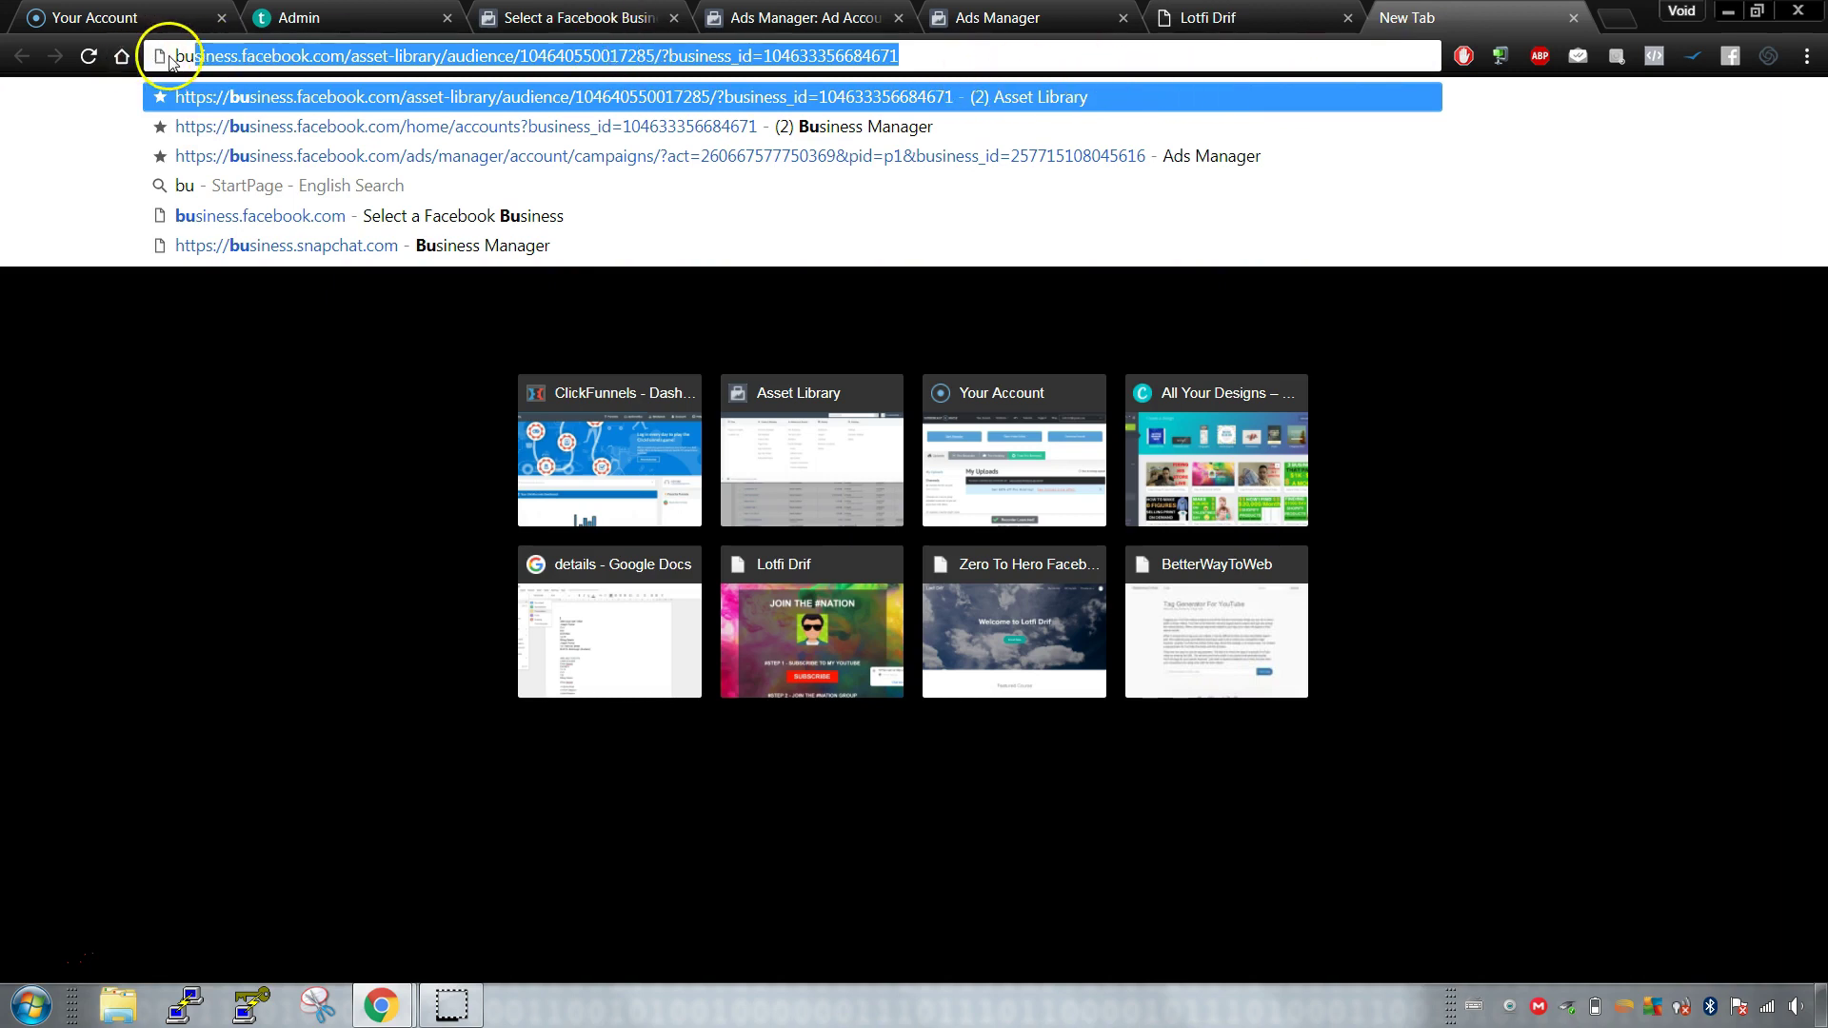
click(795, 19)
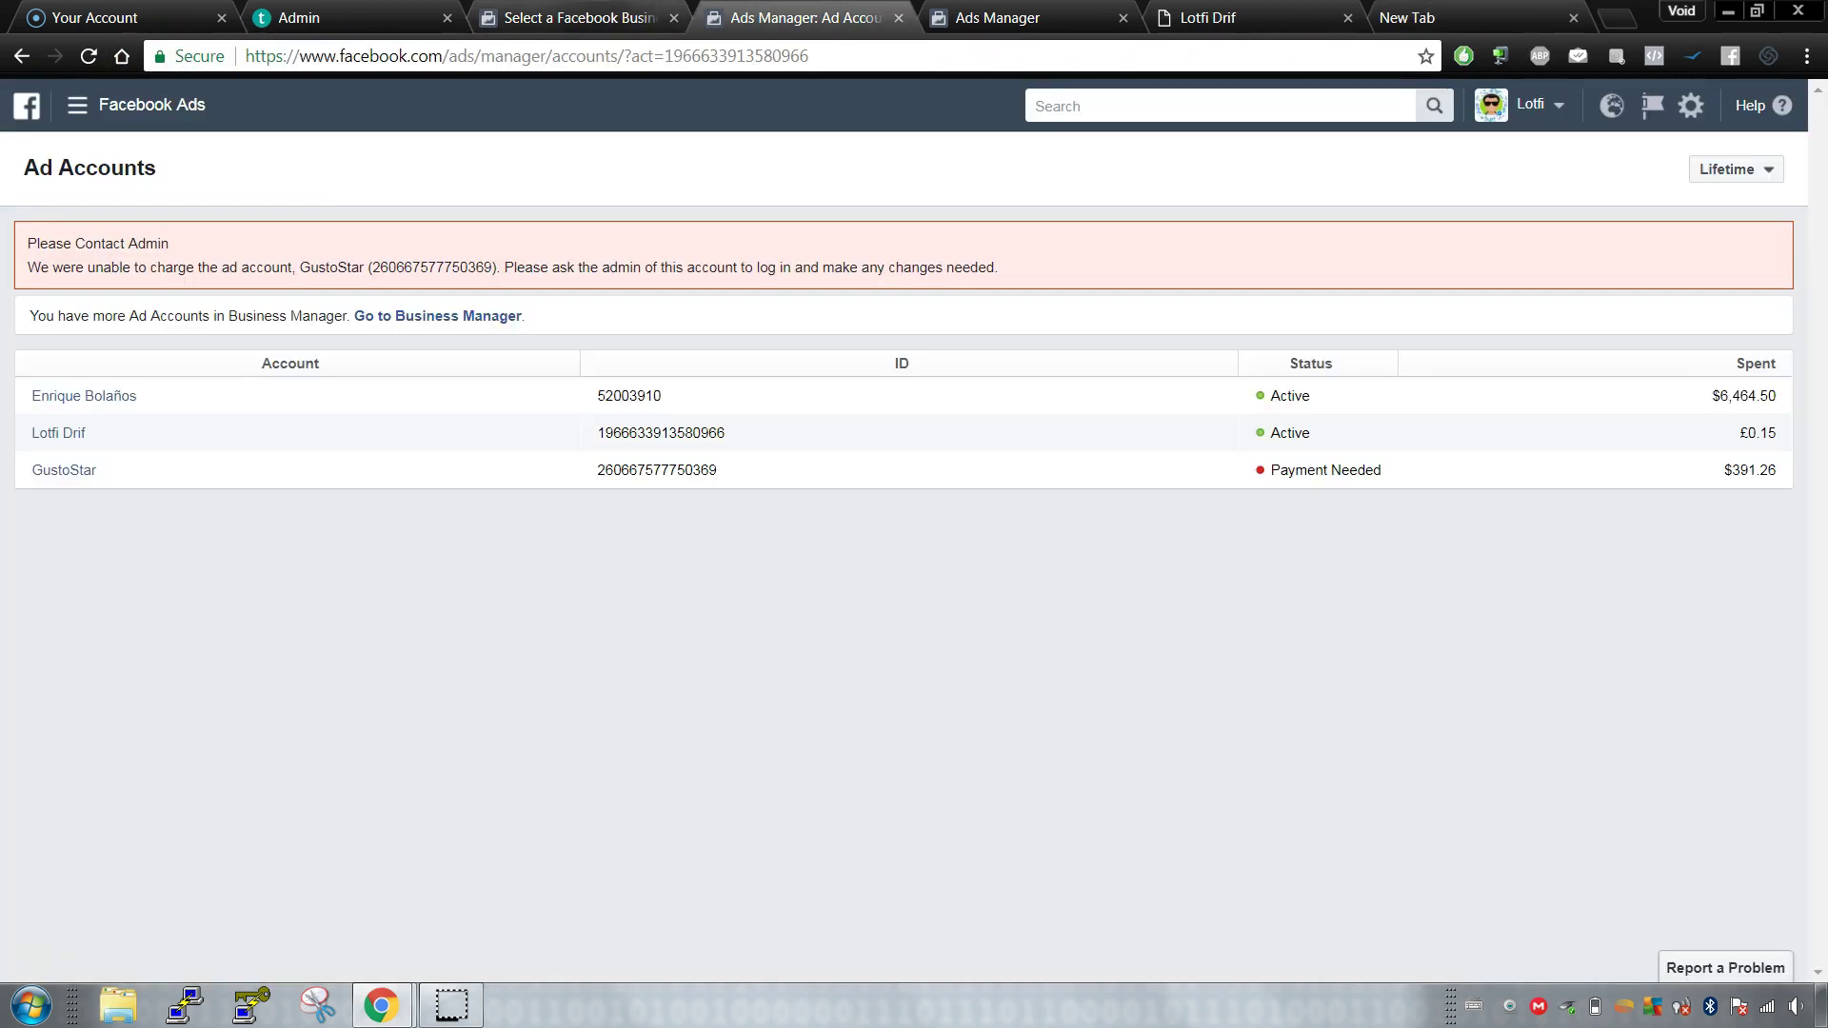
Step: View the account switcher's business list and check the campaigns page in the Ads Manager tab
click(1537, 106)
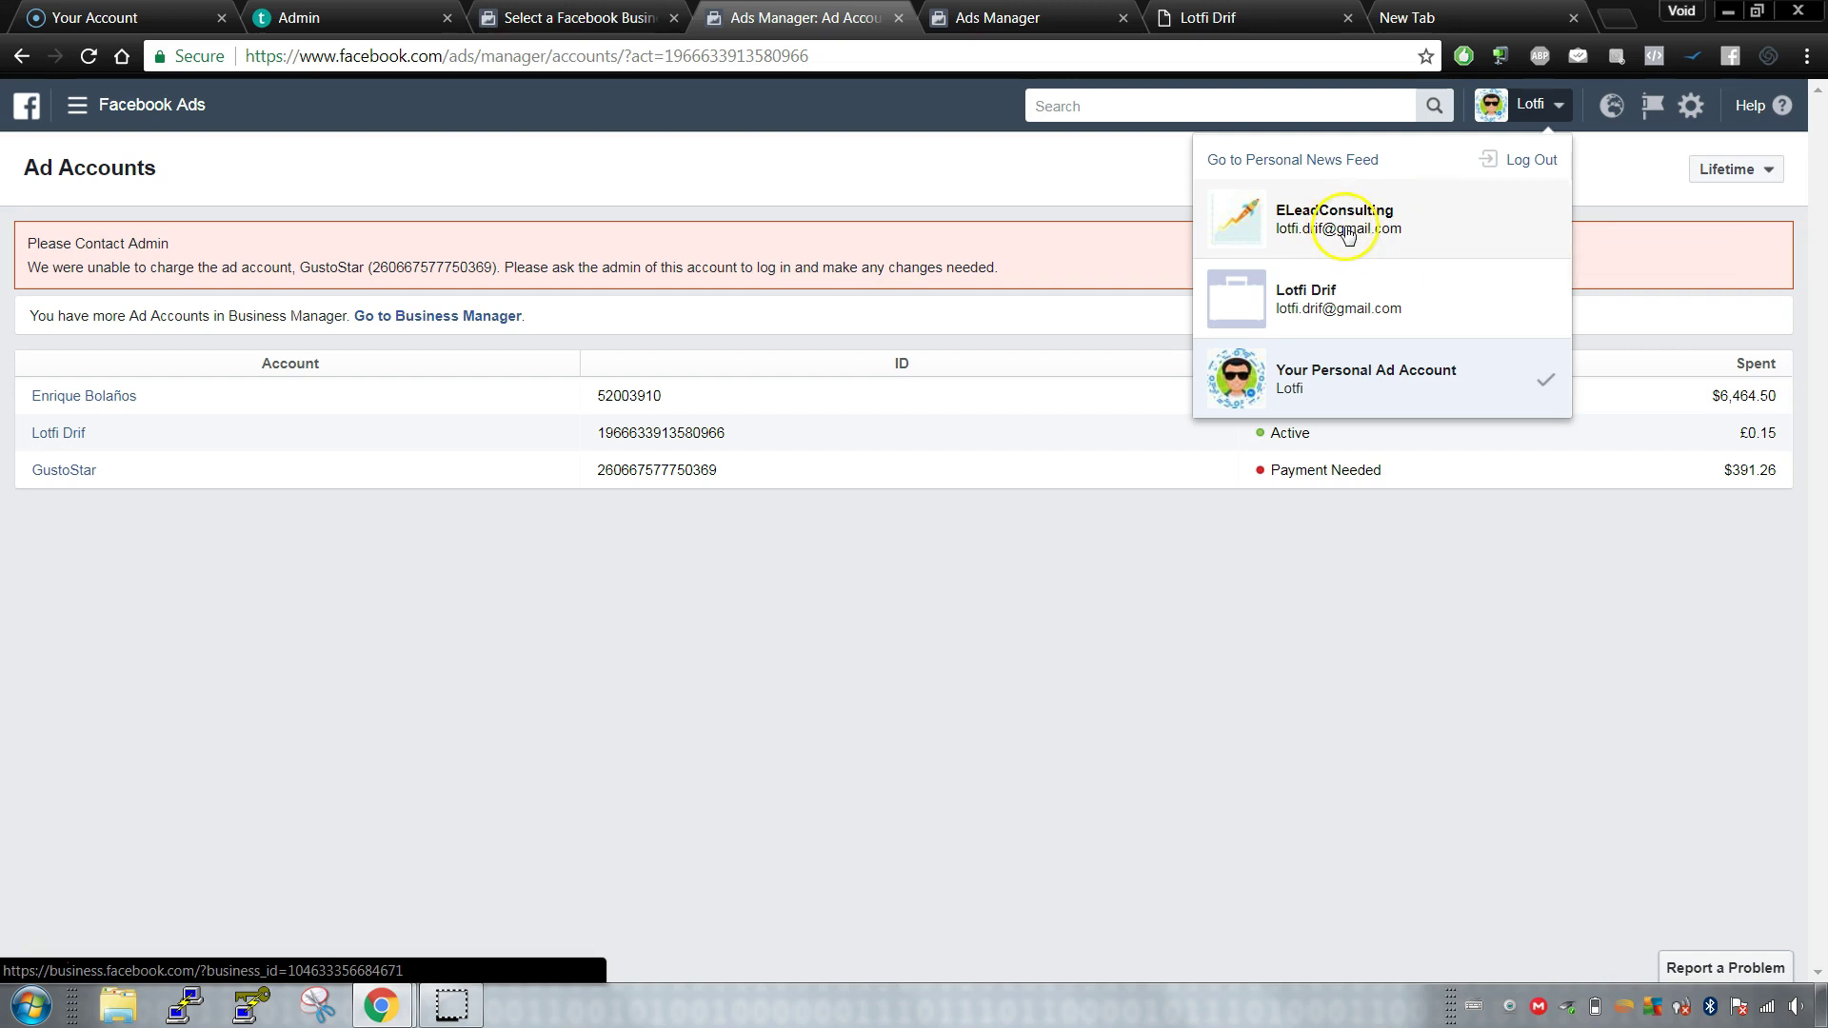
click(1055, 21)
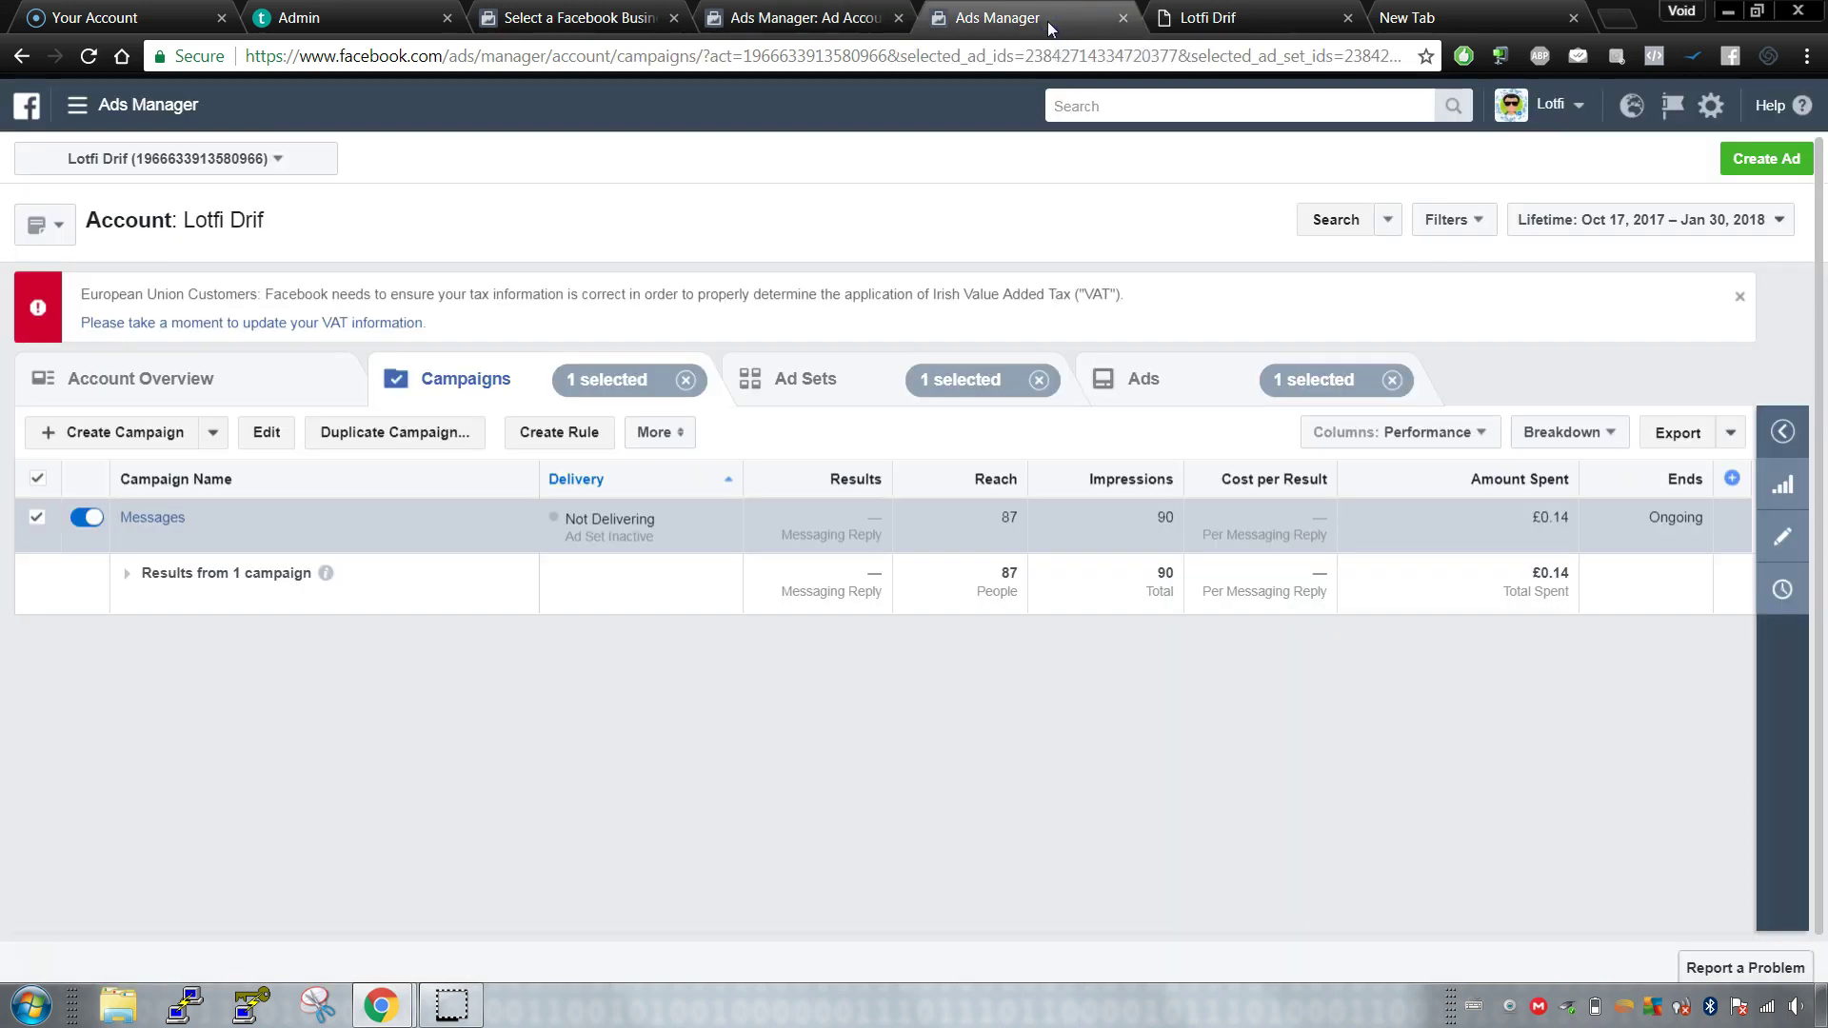
click(791, 19)
Step: Open the Business Manager link from the ad accounts notice in a new tab and view the business selection page
right_click(398, 328)
click(447, 336)
click(846, 21)
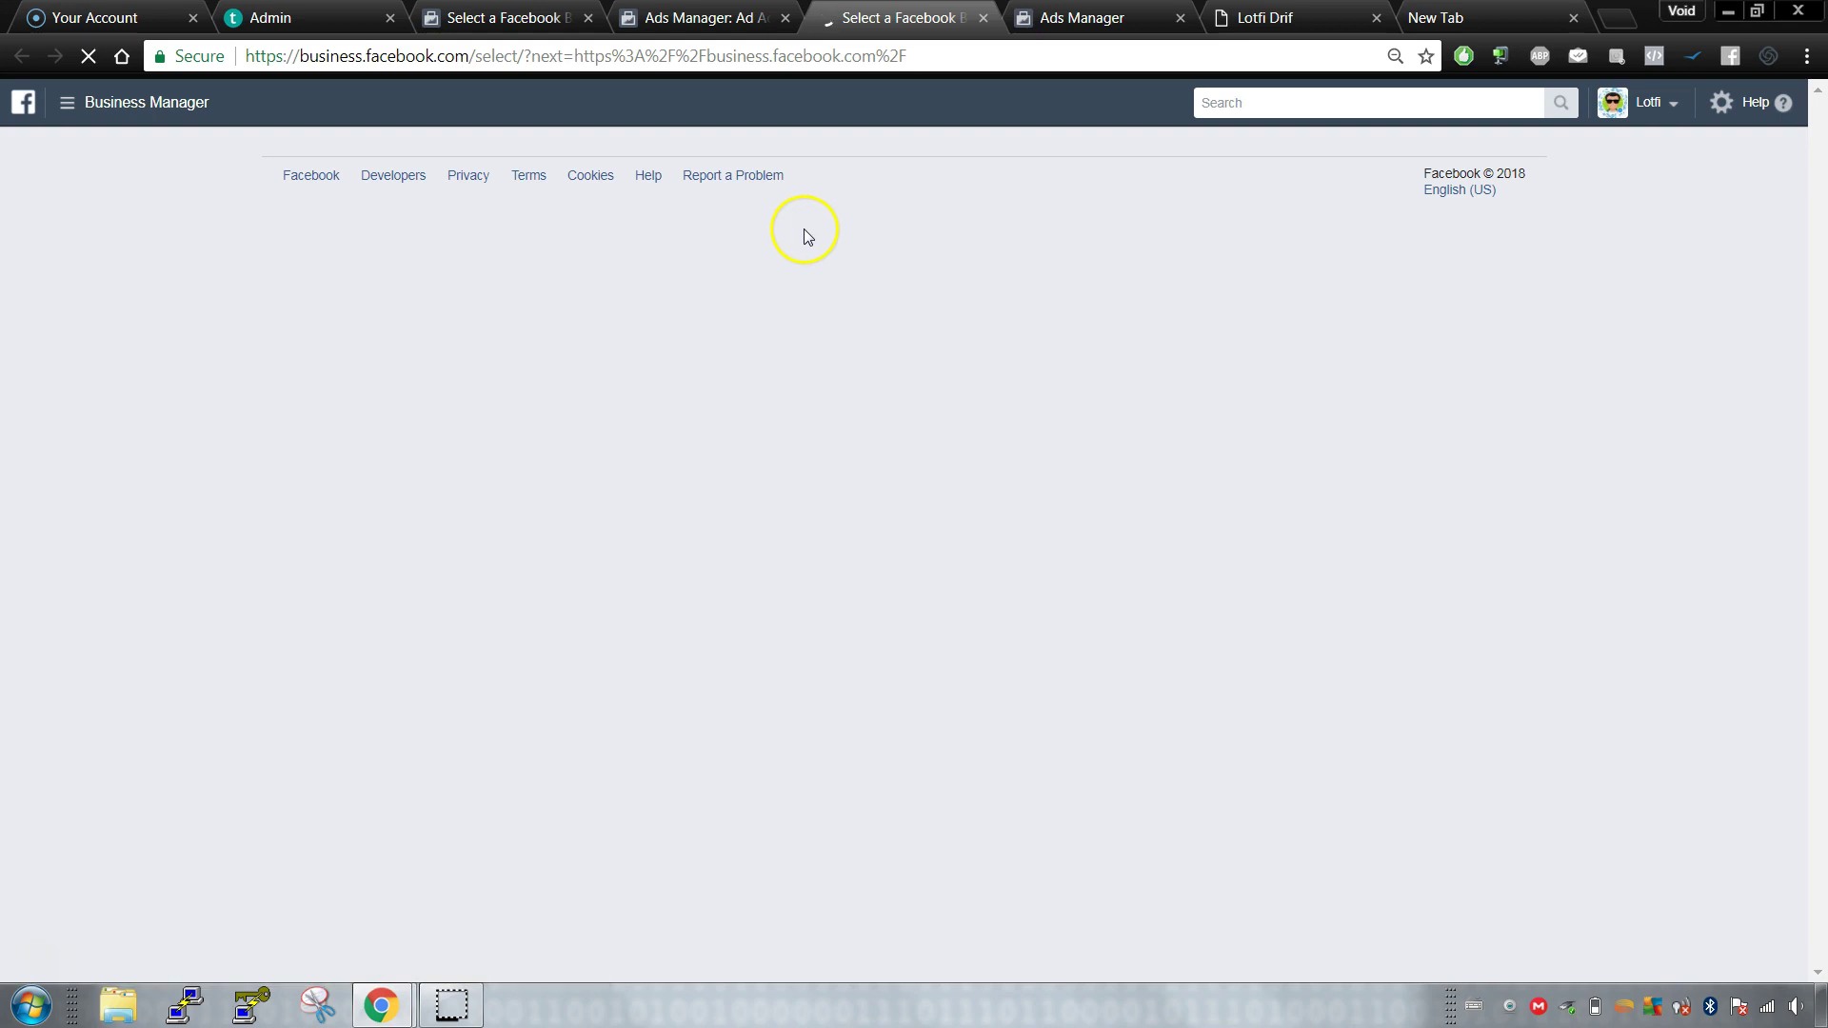
Step: Open the ELeadConsulting business in a new tab from the account switcher on the Ad Accounts page
click(673, 19)
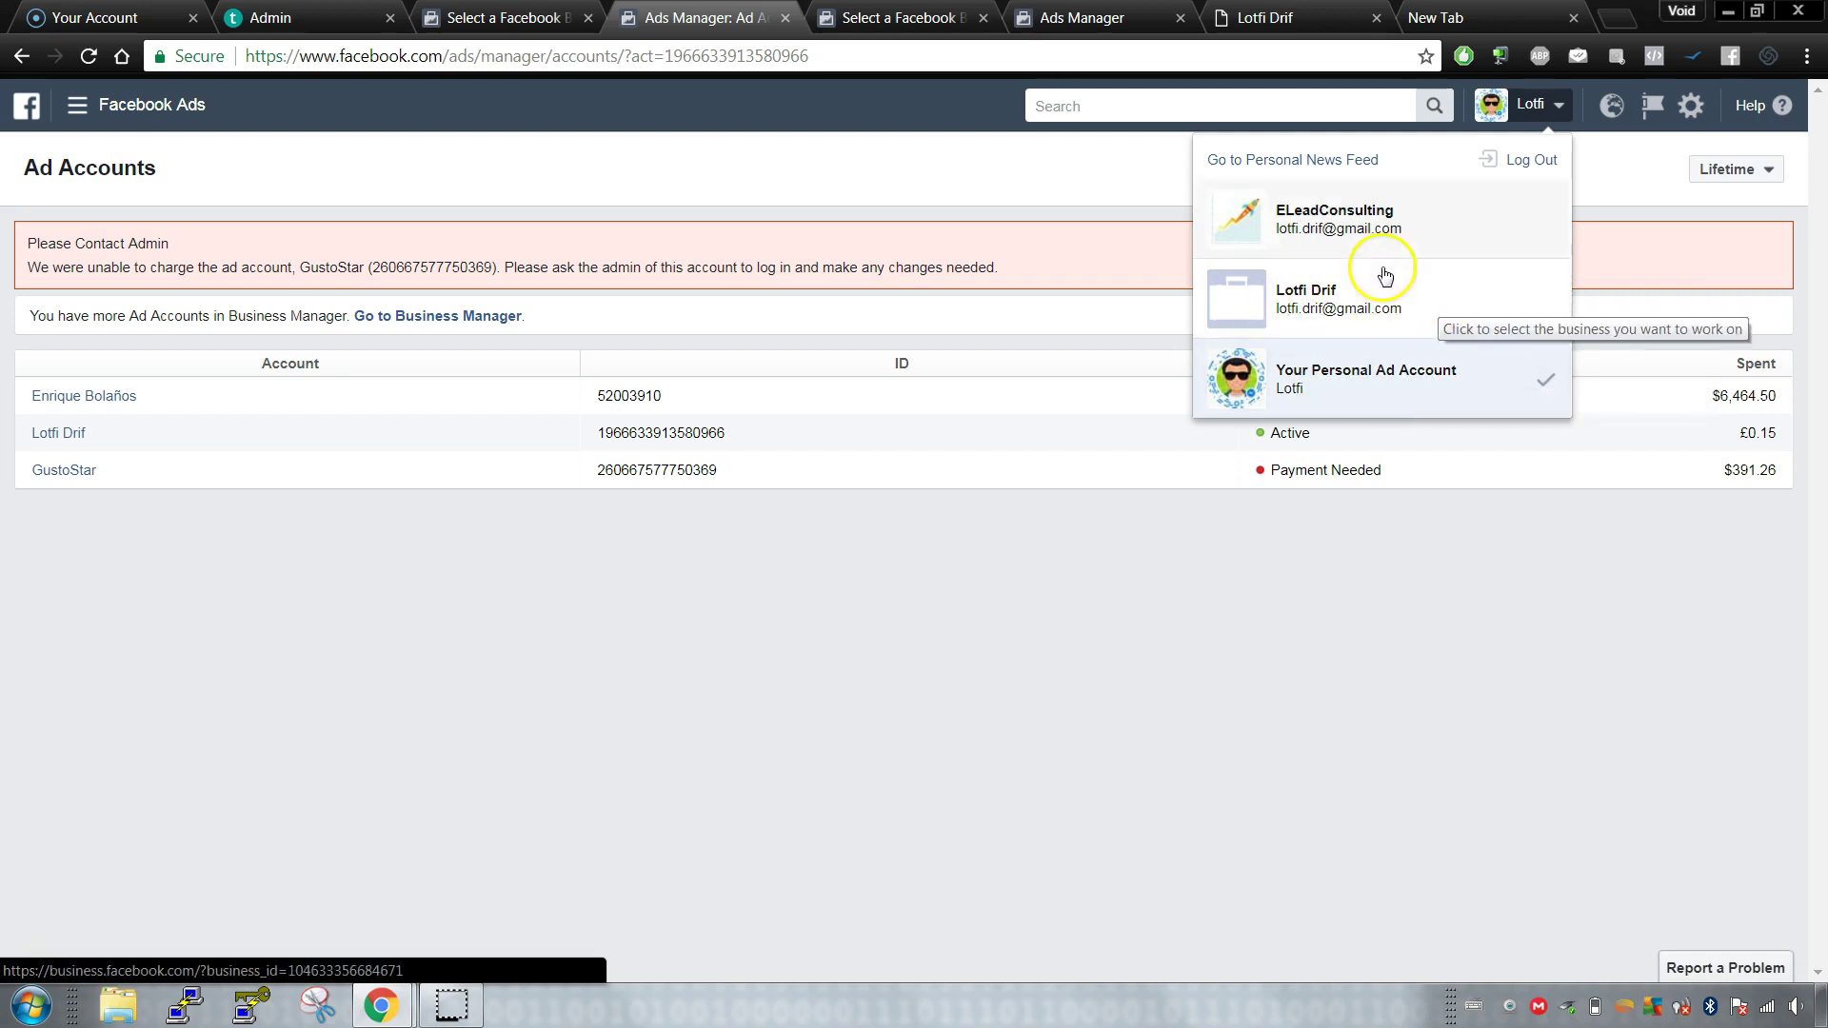
click(1352, 211)
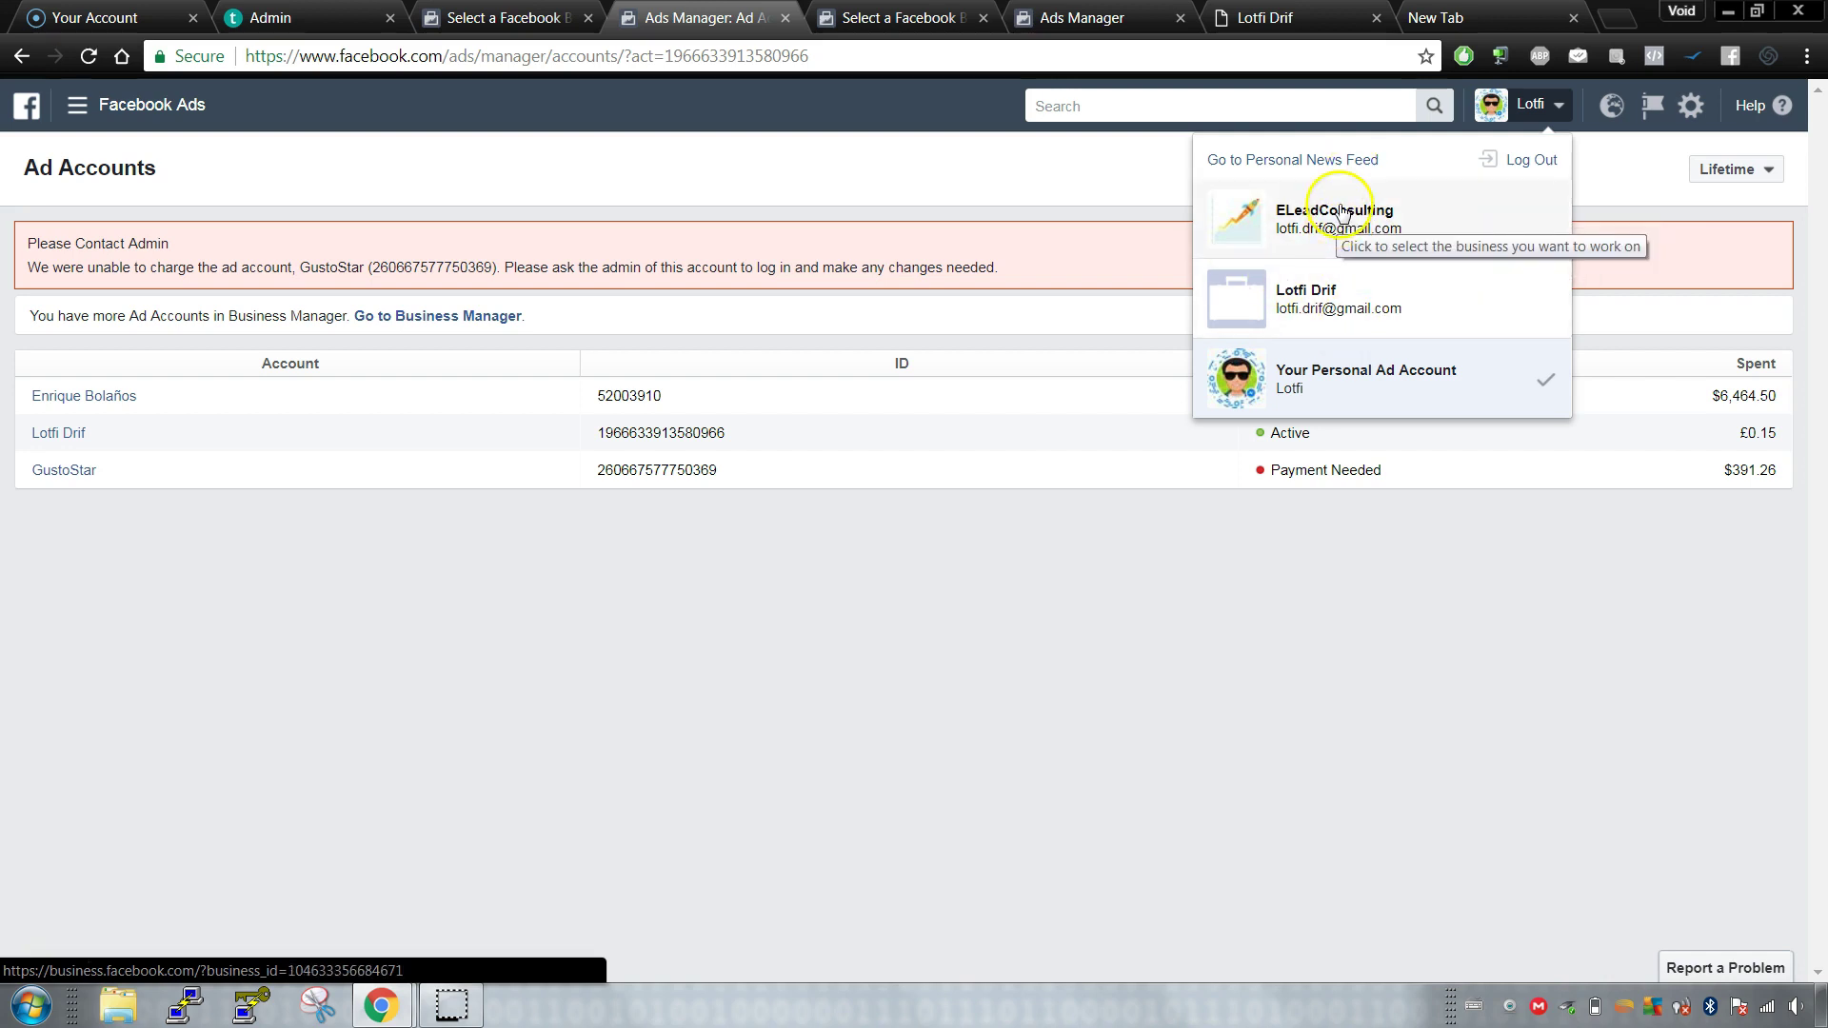
right_click(1343, 217)
click(1419, 236)
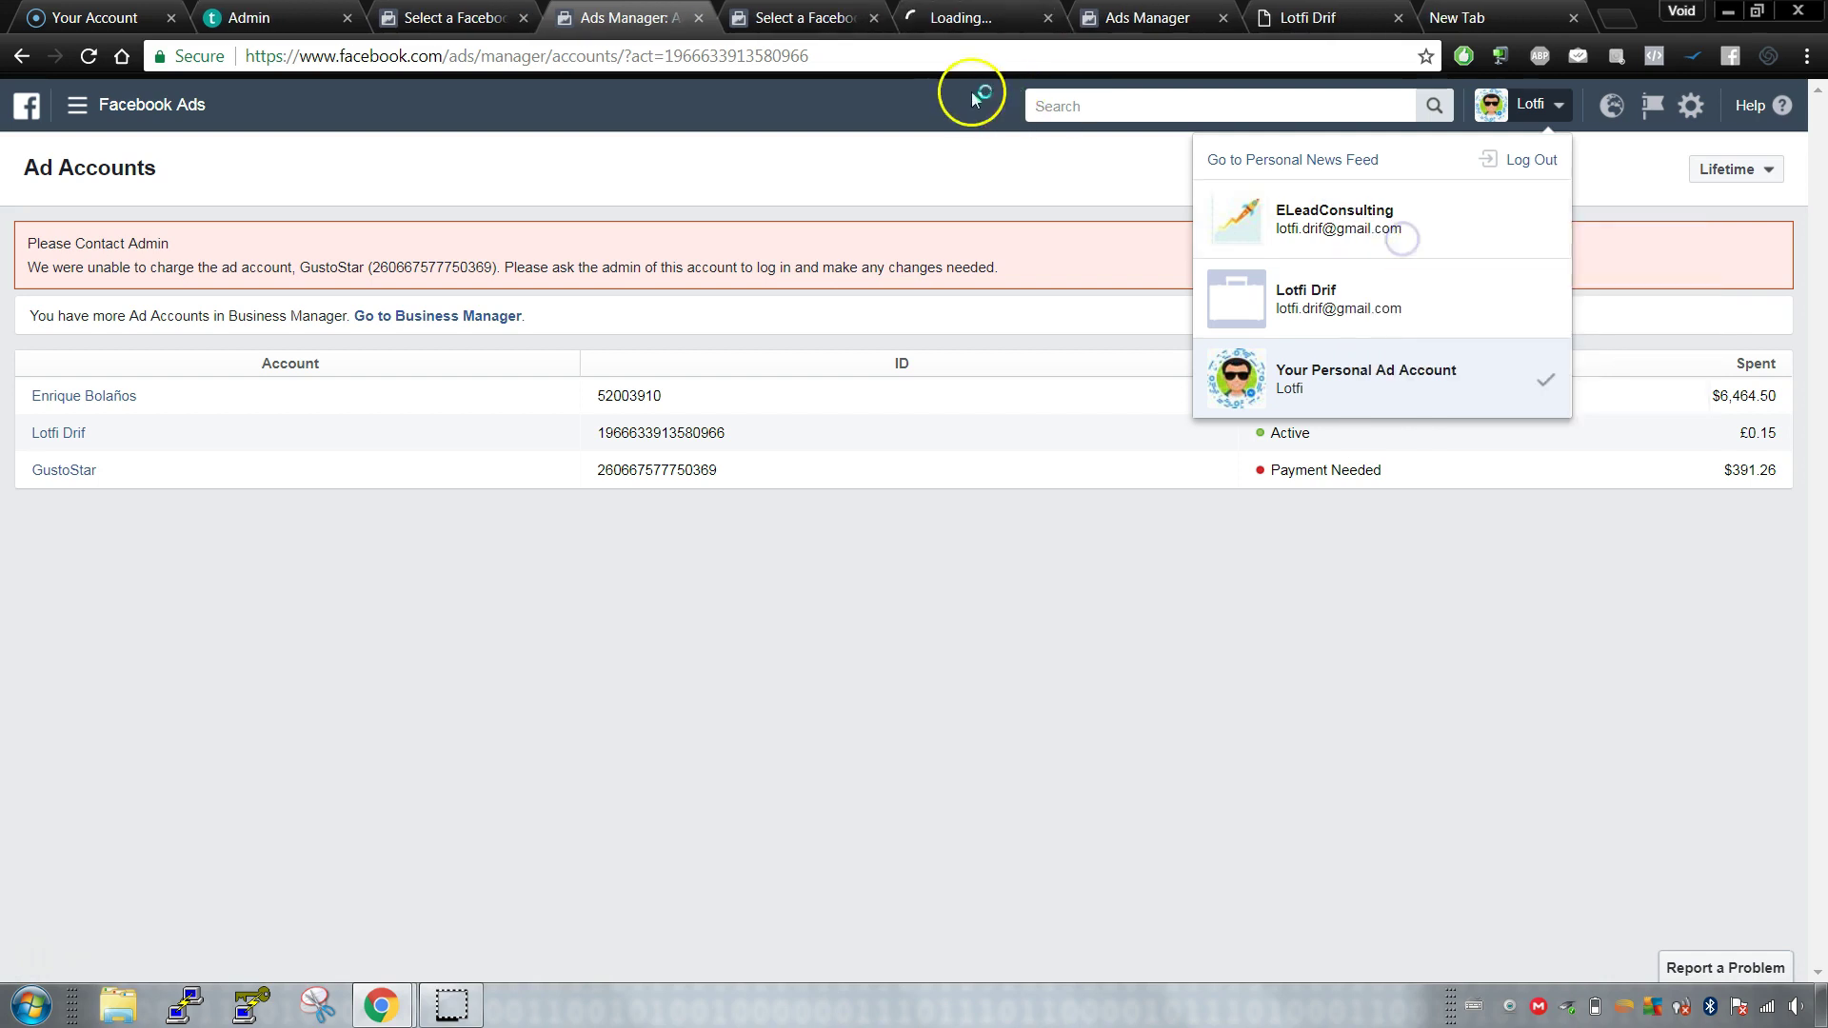
Step: Place the ELeadConsulting tab beside the Ad Accounts tab and close the extra business selection and Ads Manager tabs
drag(1002, 13, 834, 14)
click(1050, 20)
click(1050, 20)
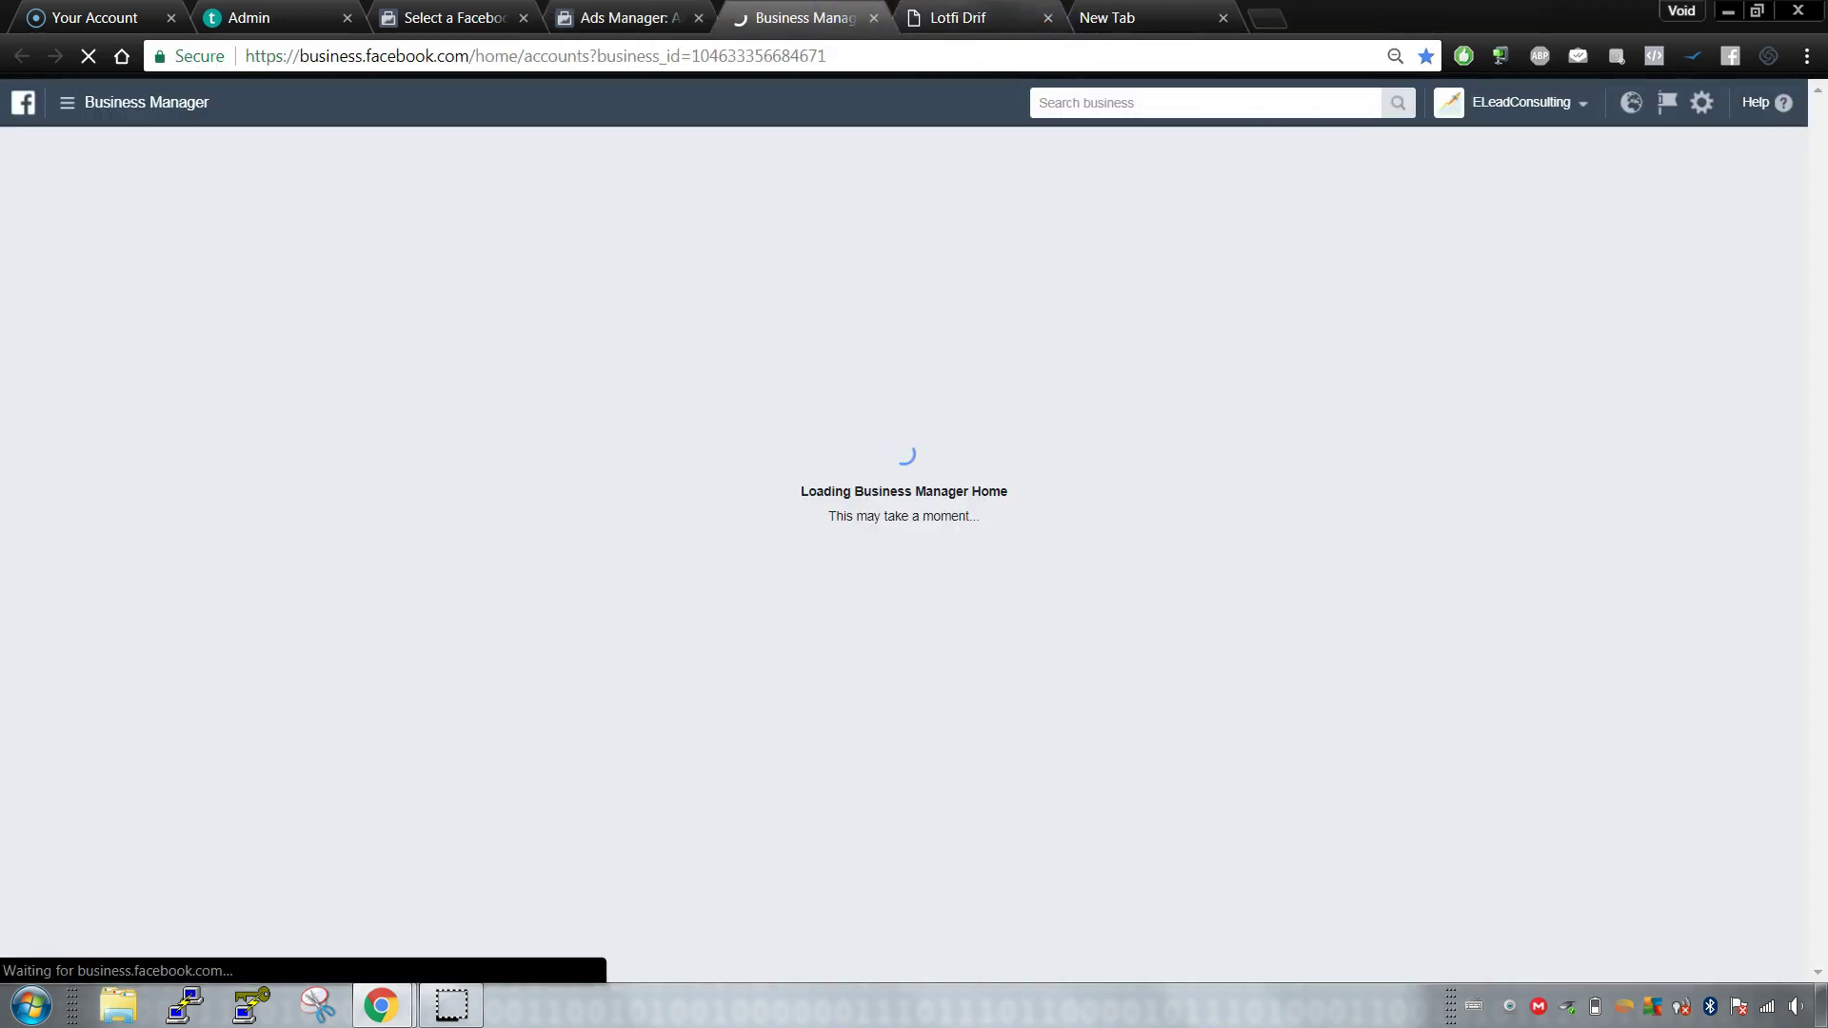
Step: Compare the ELeadConsulting Business Manager home with the Ad Accounts page and review the personal ad account entry in the switcher
click(1009, 19)
click(804, 18)
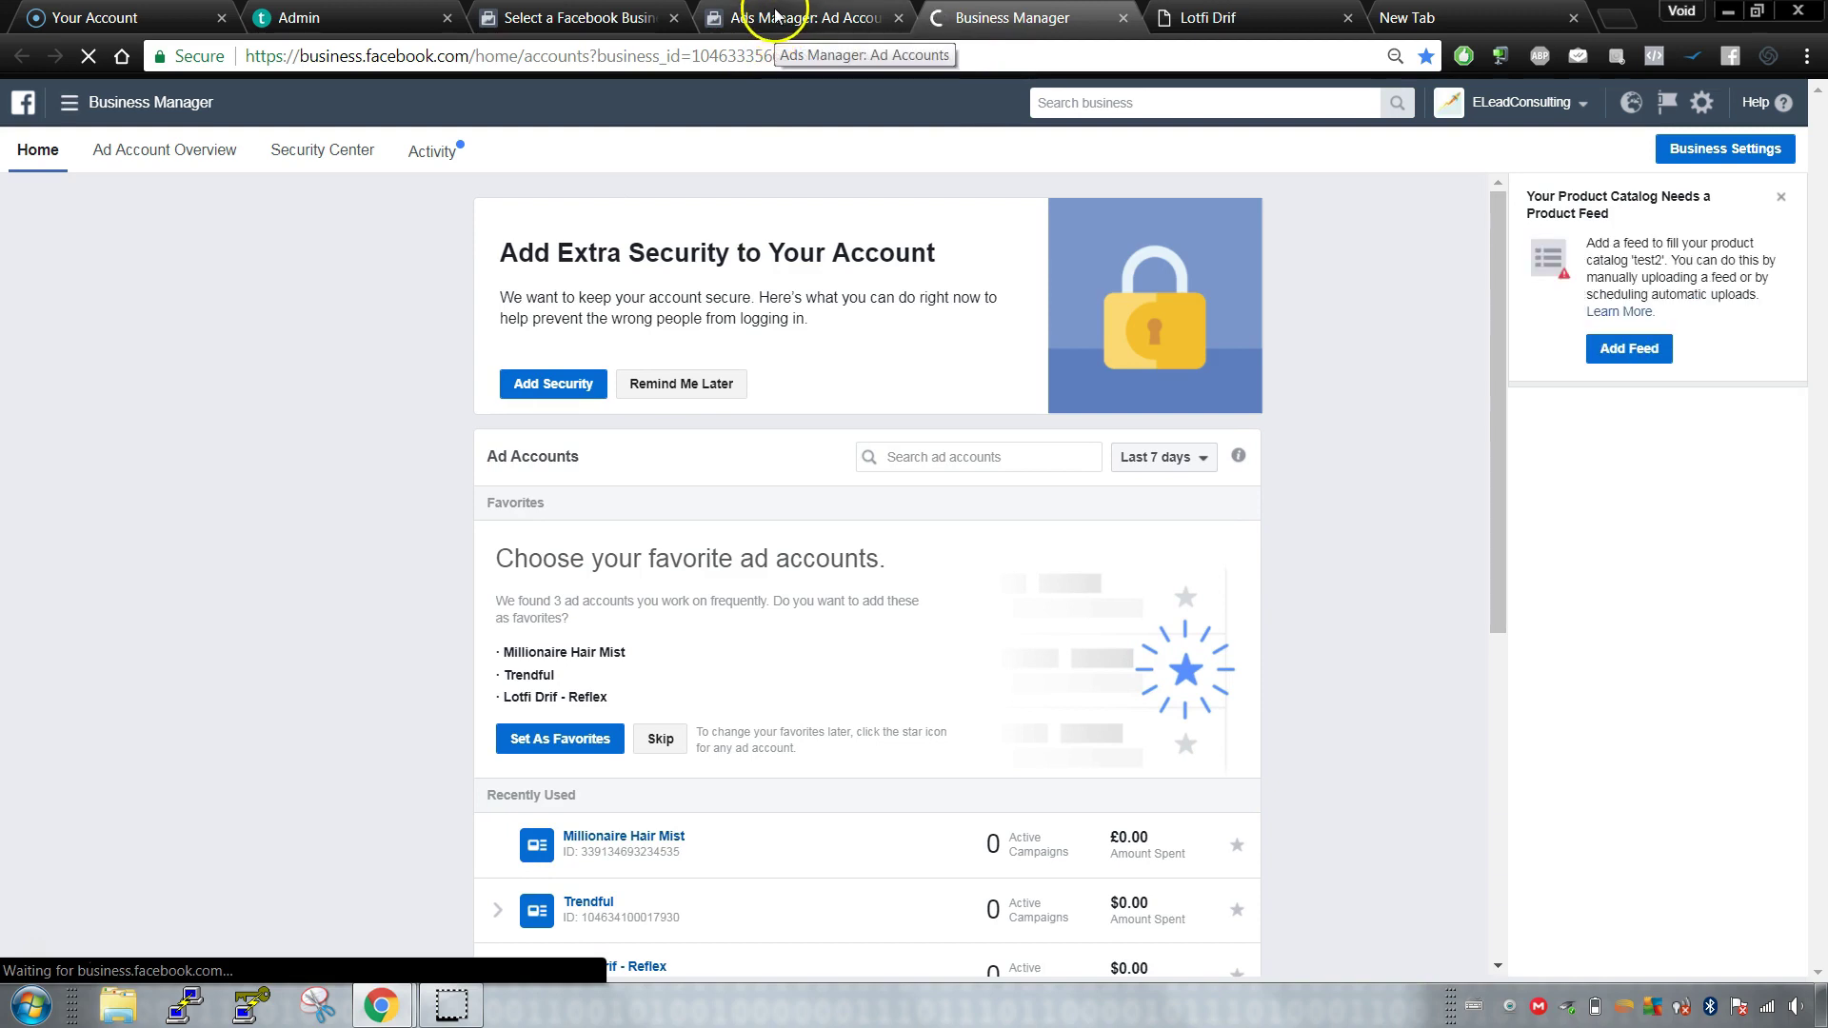
click(776, 21)
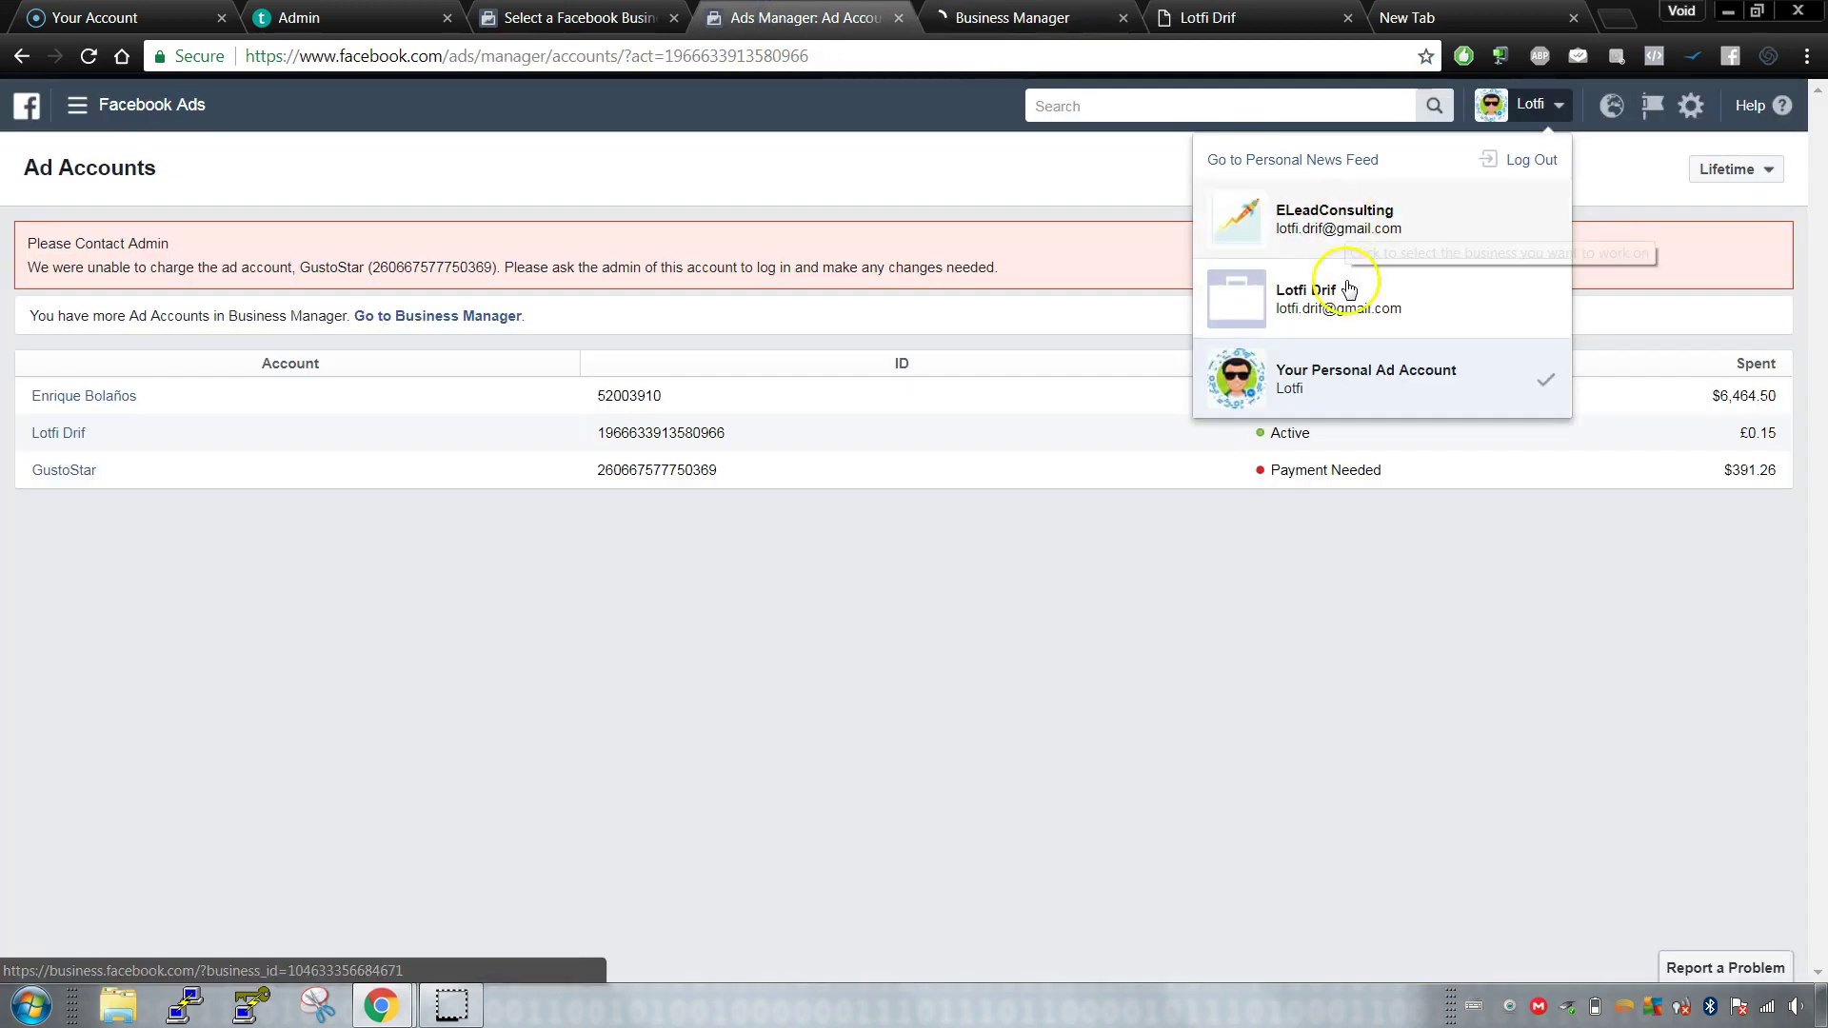
click(1542, 106)
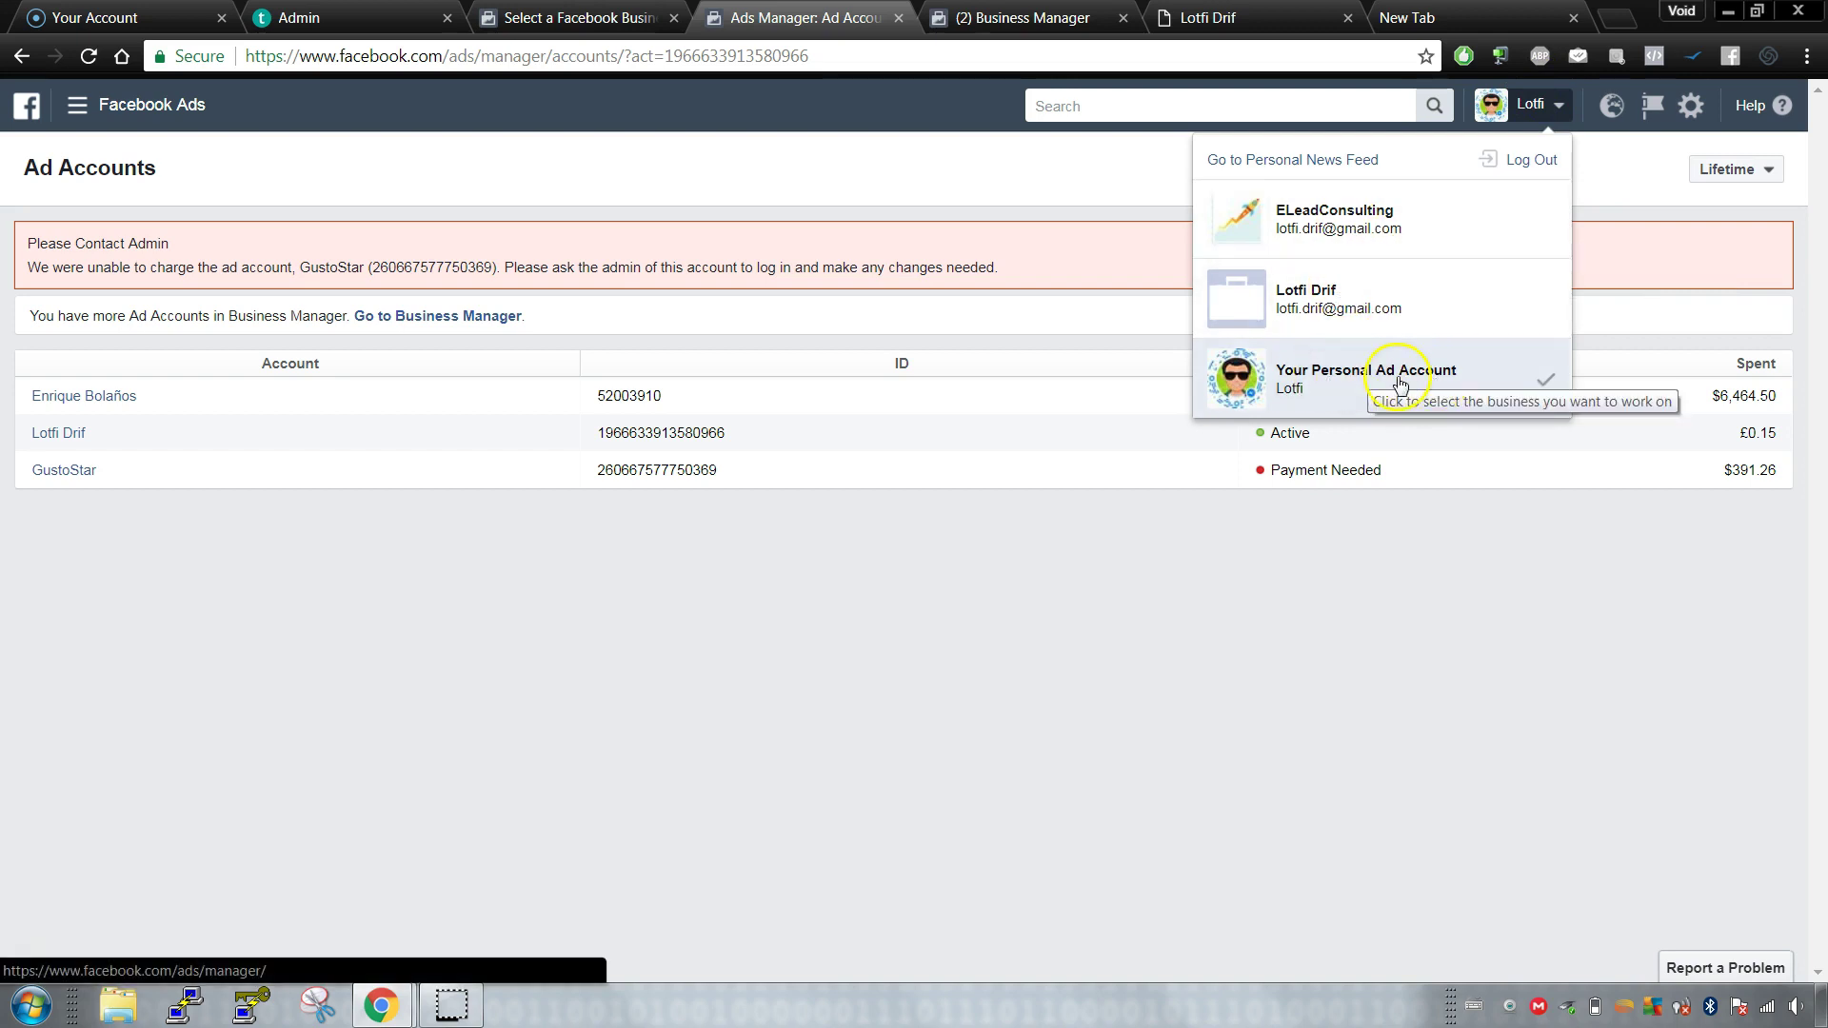
click(1628, 160)
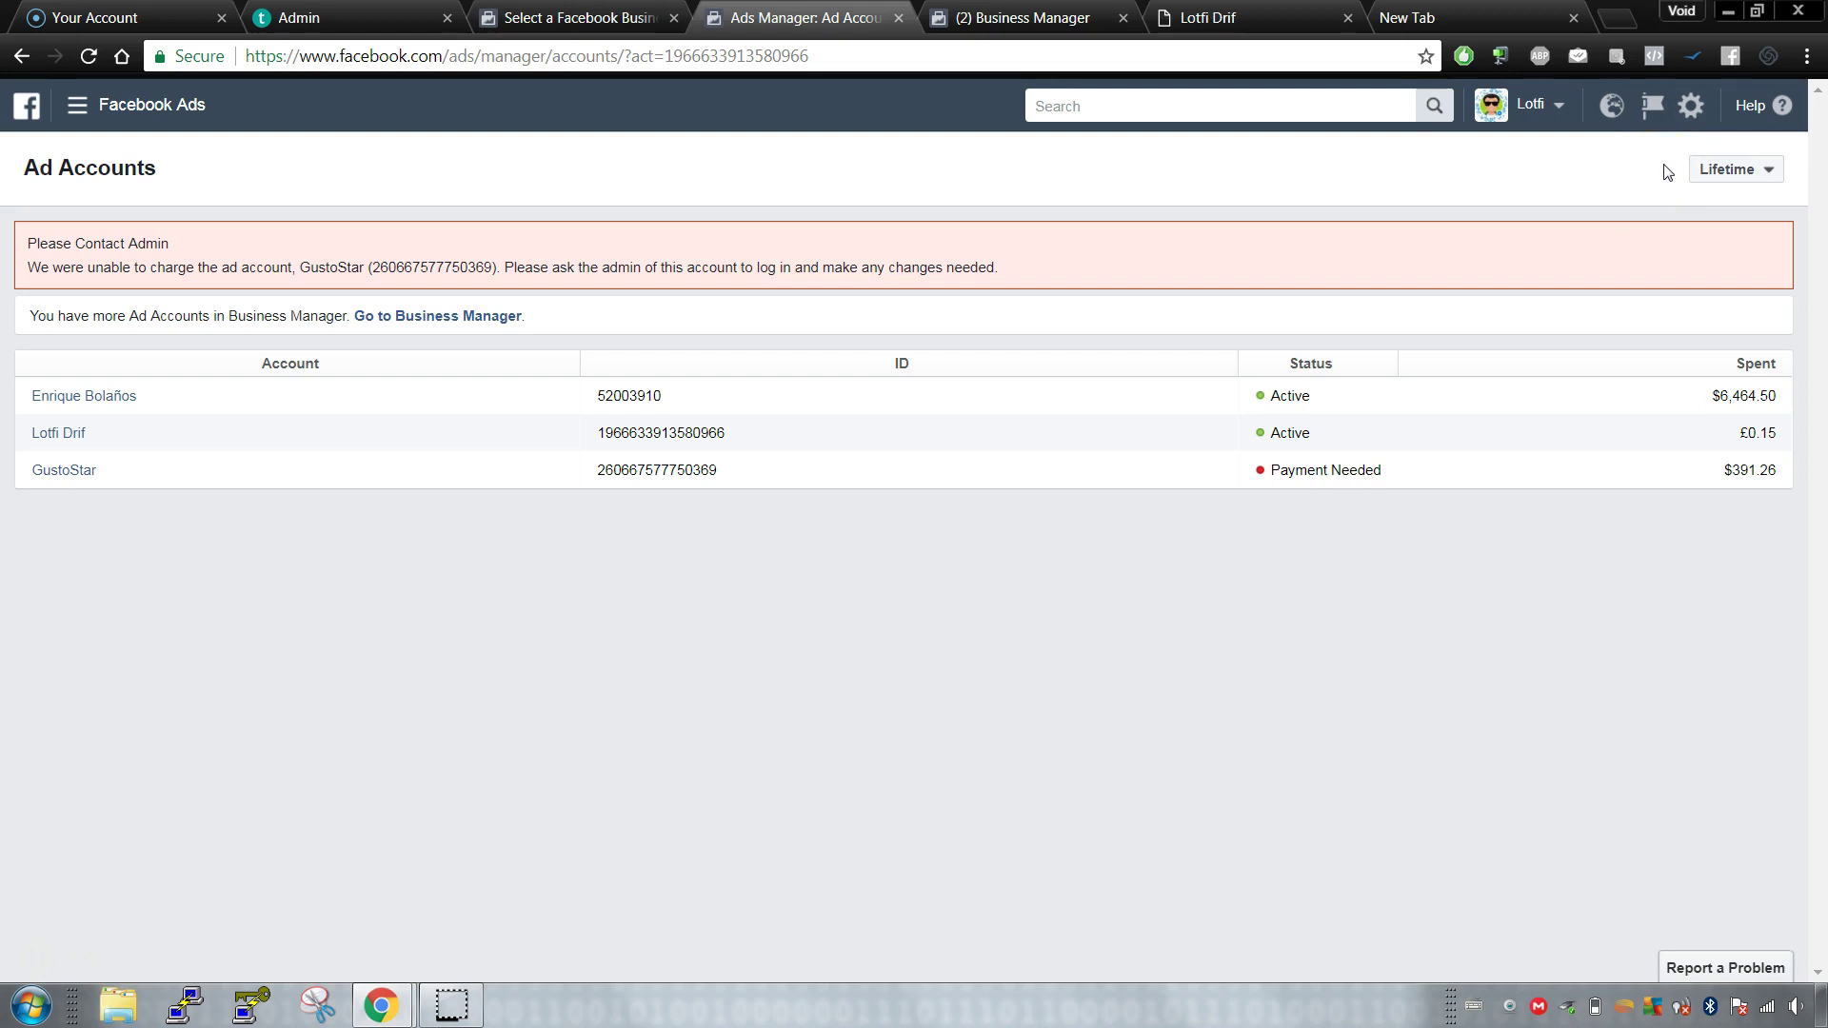
Step: Open the personal ad account's settings and compare them with the ELeadConsulting Business Manager and its account switcher
click(1694, 115)
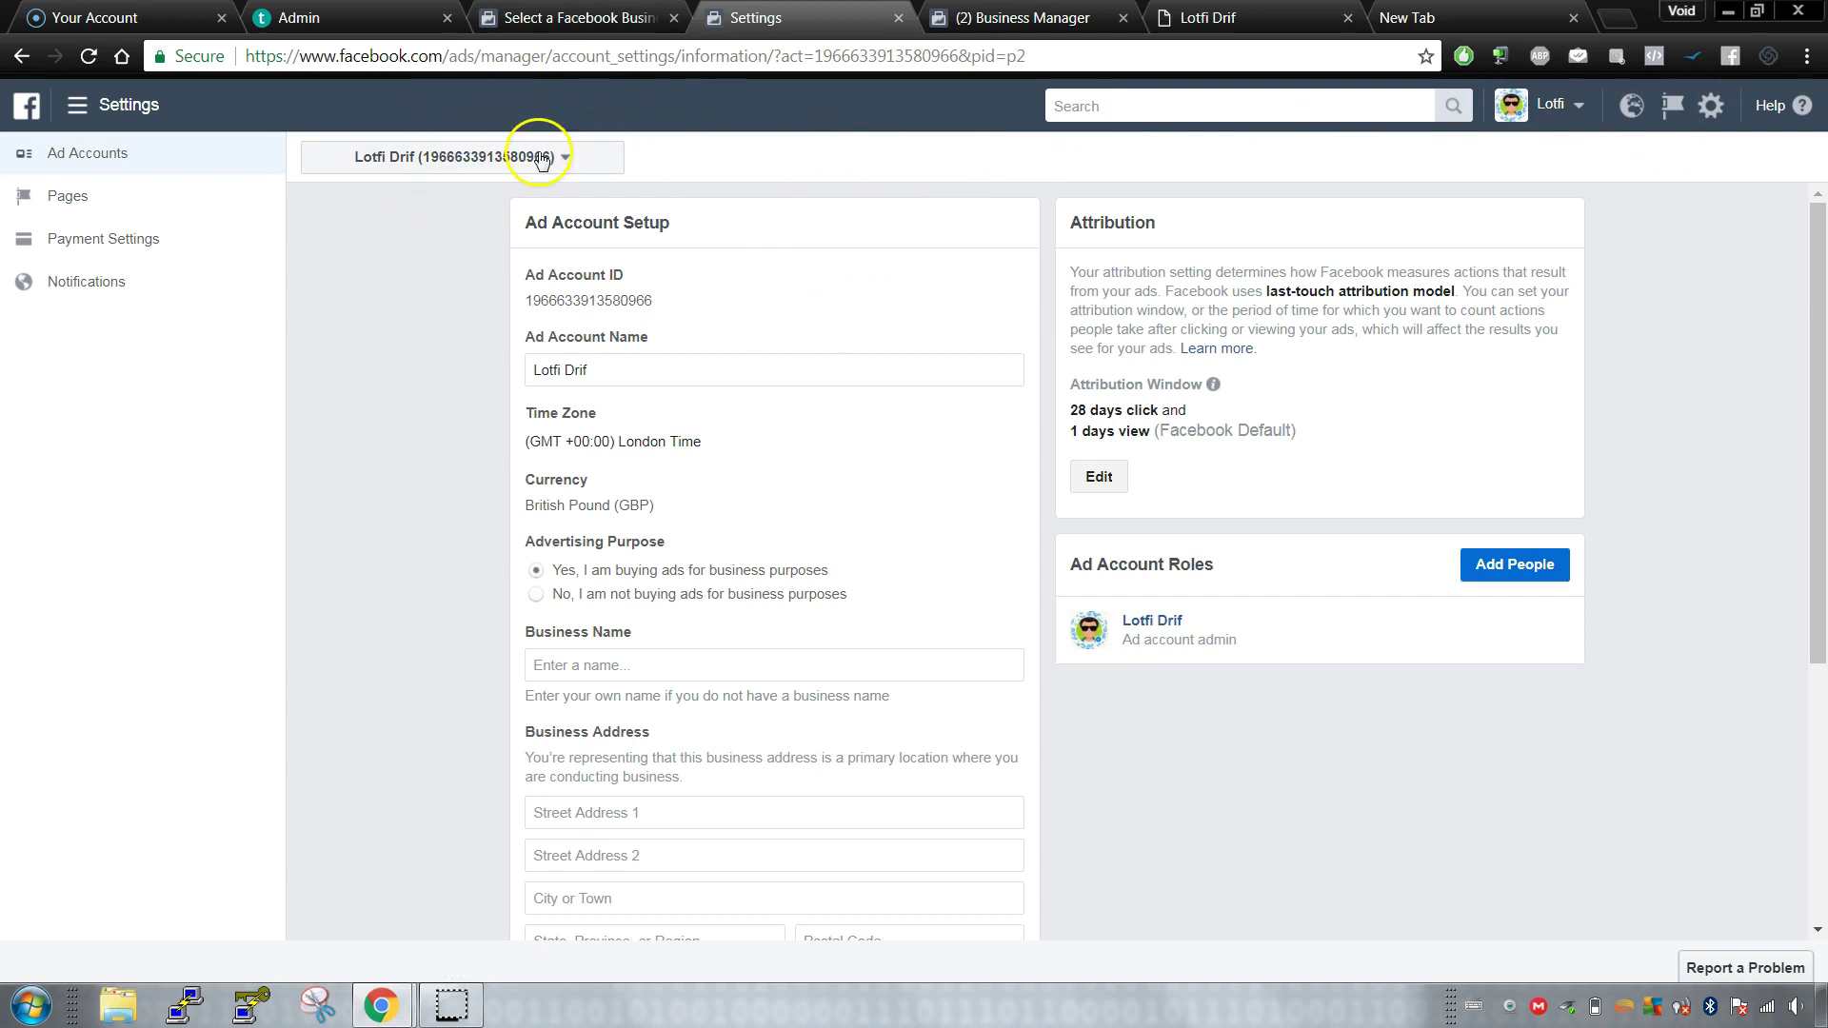
click(996, 21)
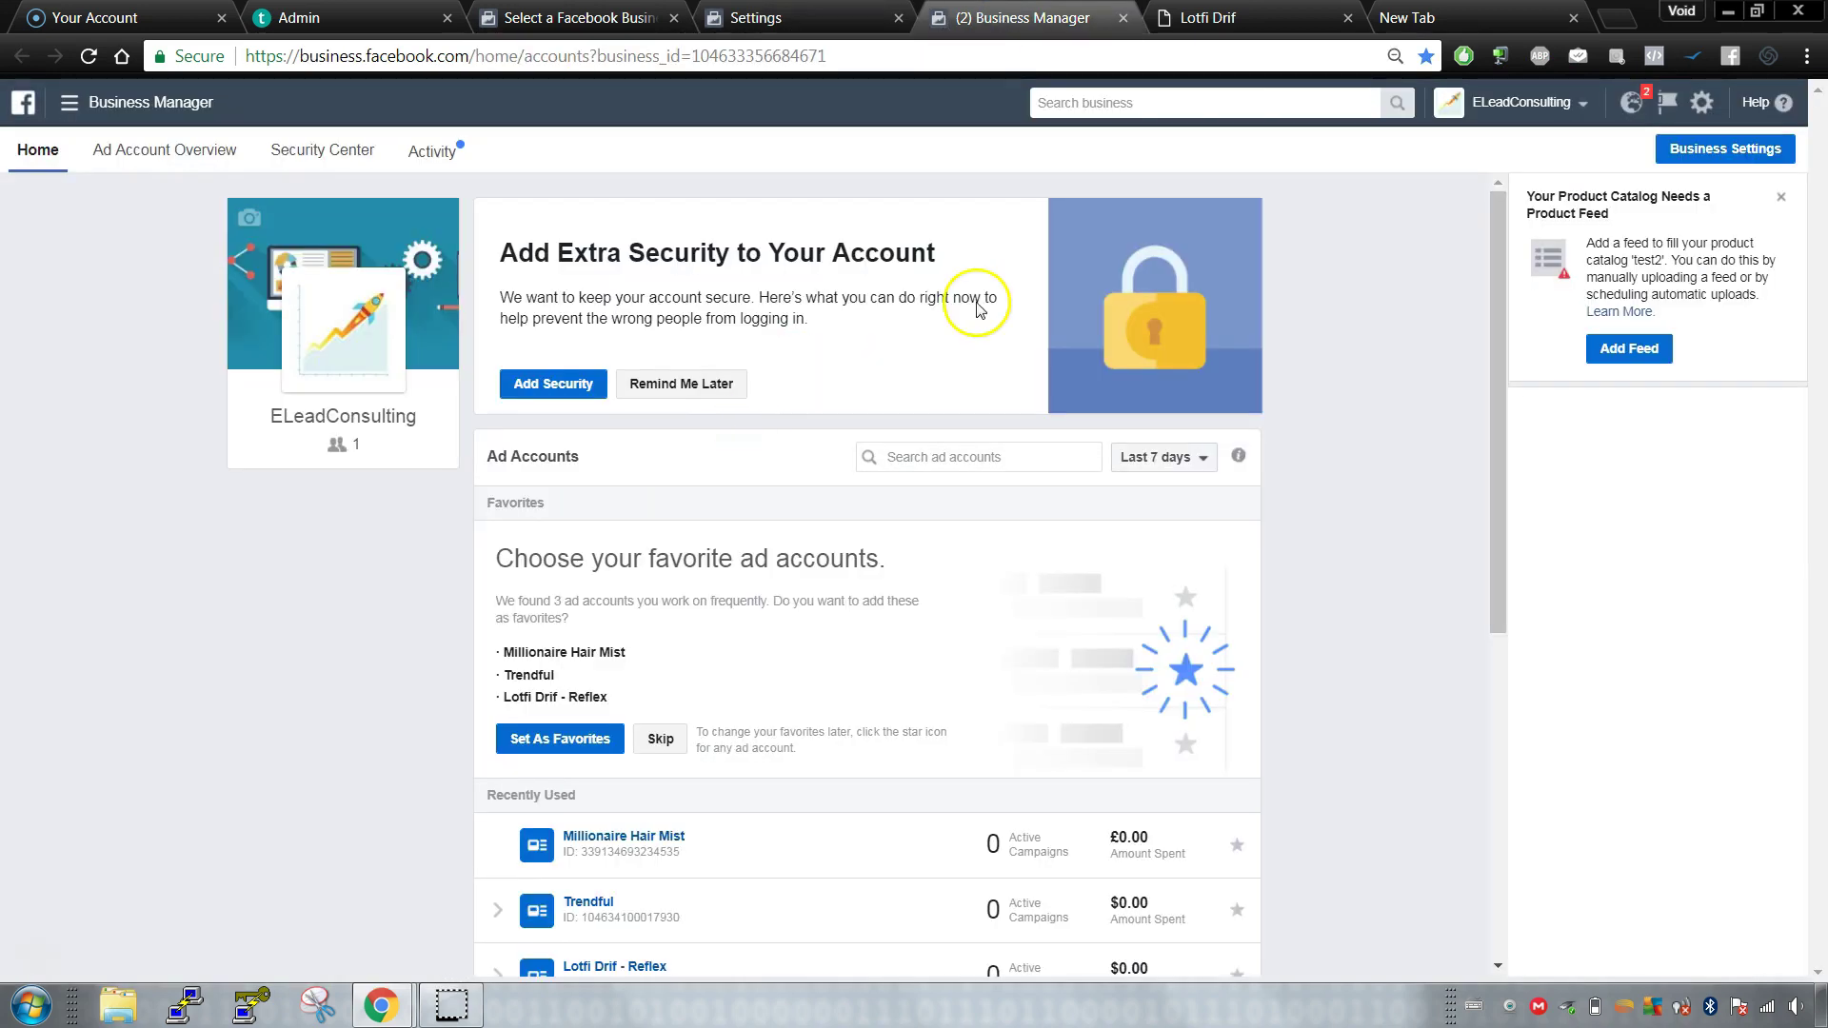
click(1578, 103)
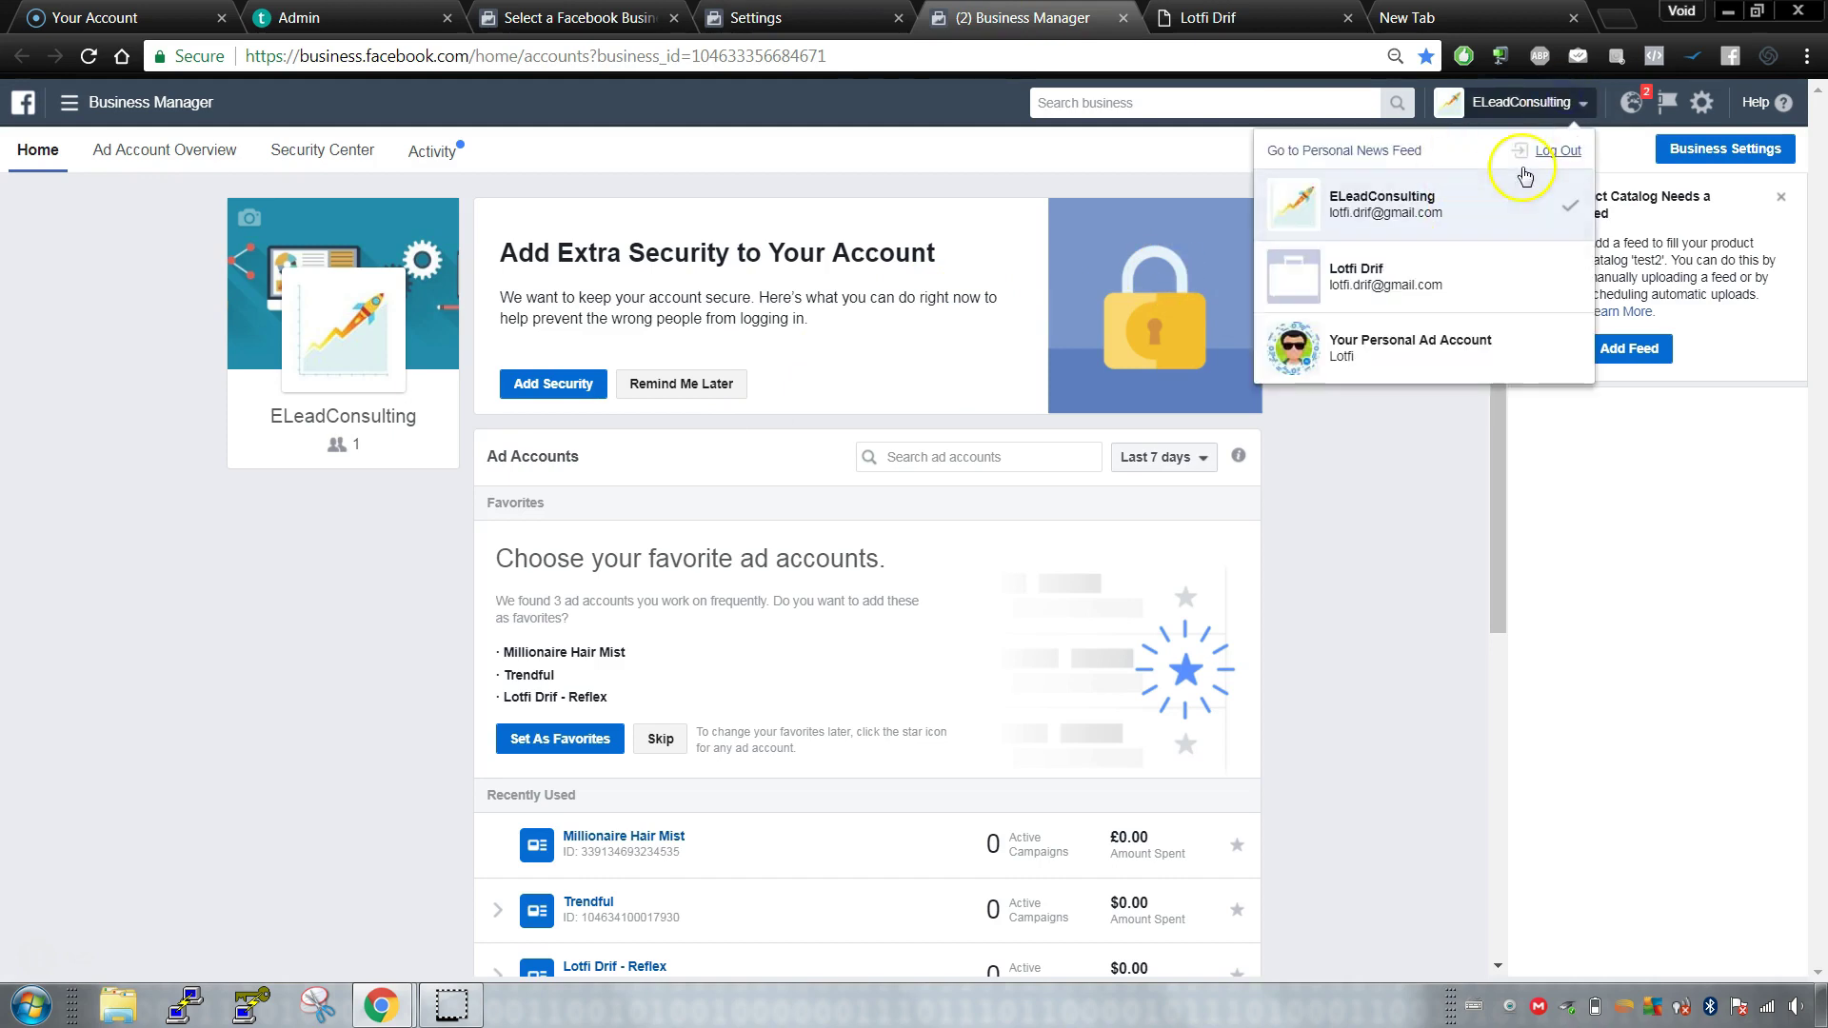
click(790, 29)
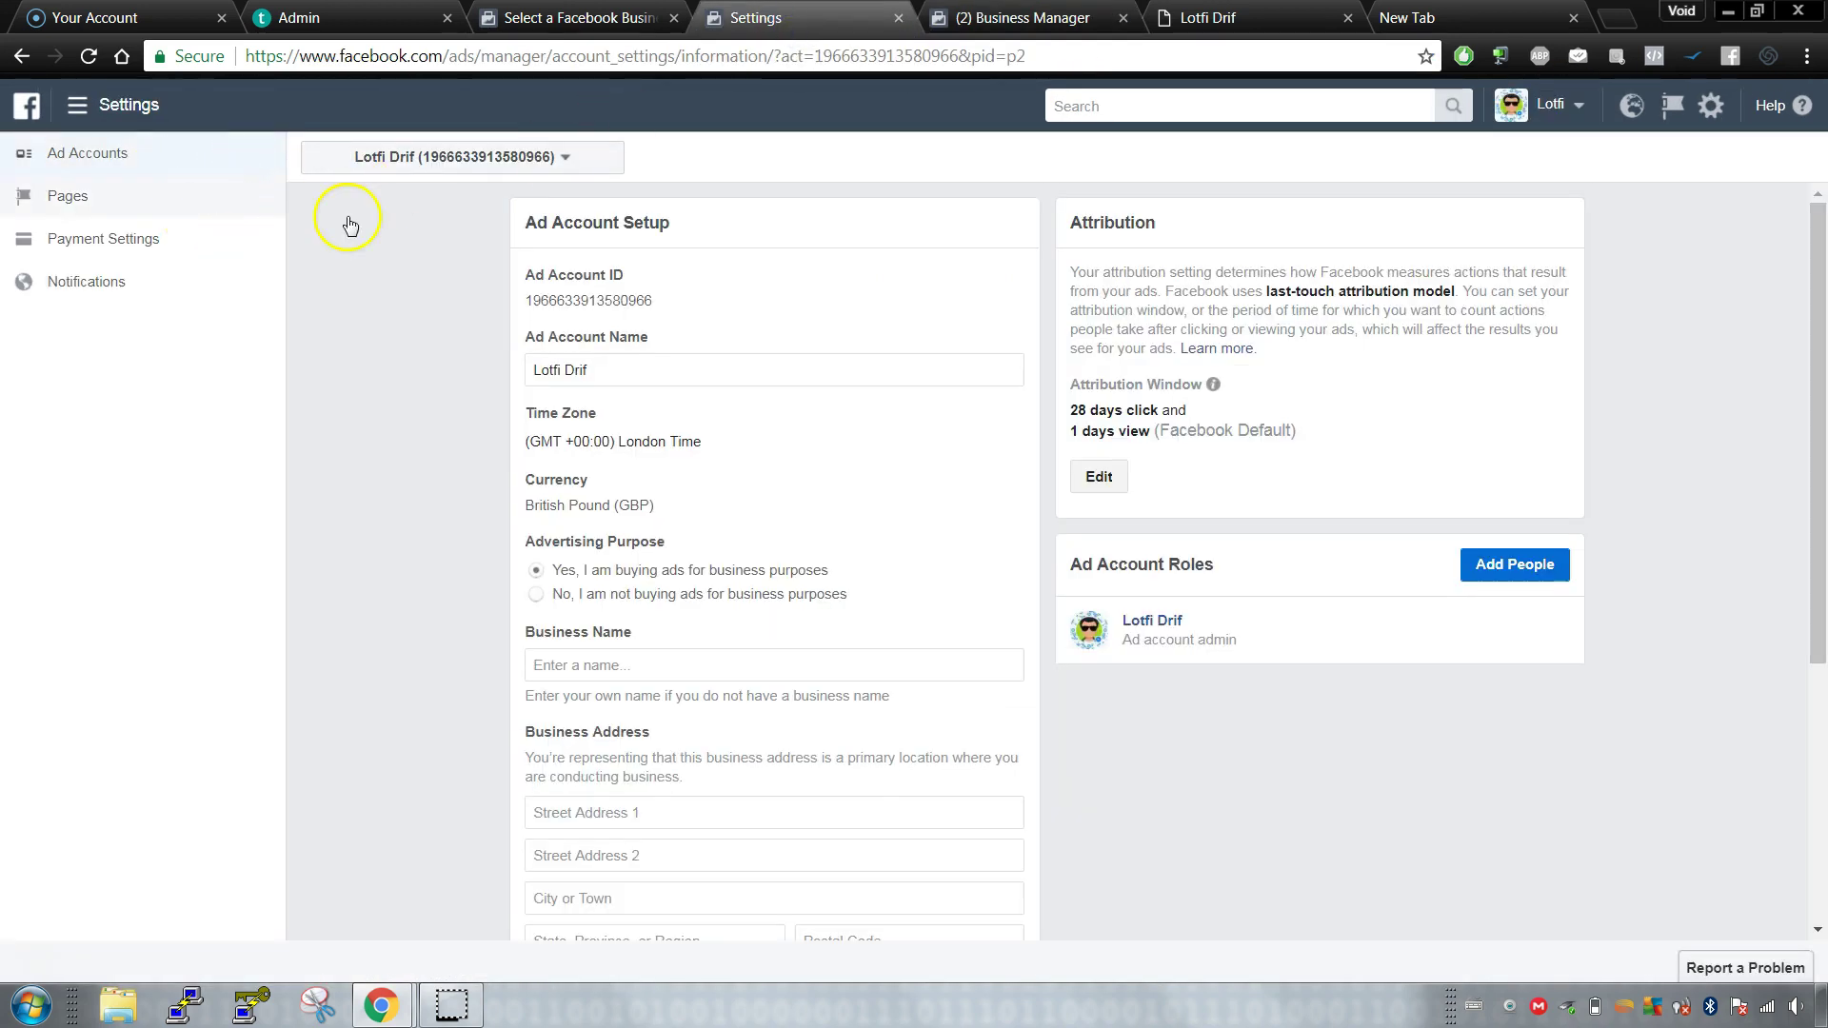
click(1038, 23)
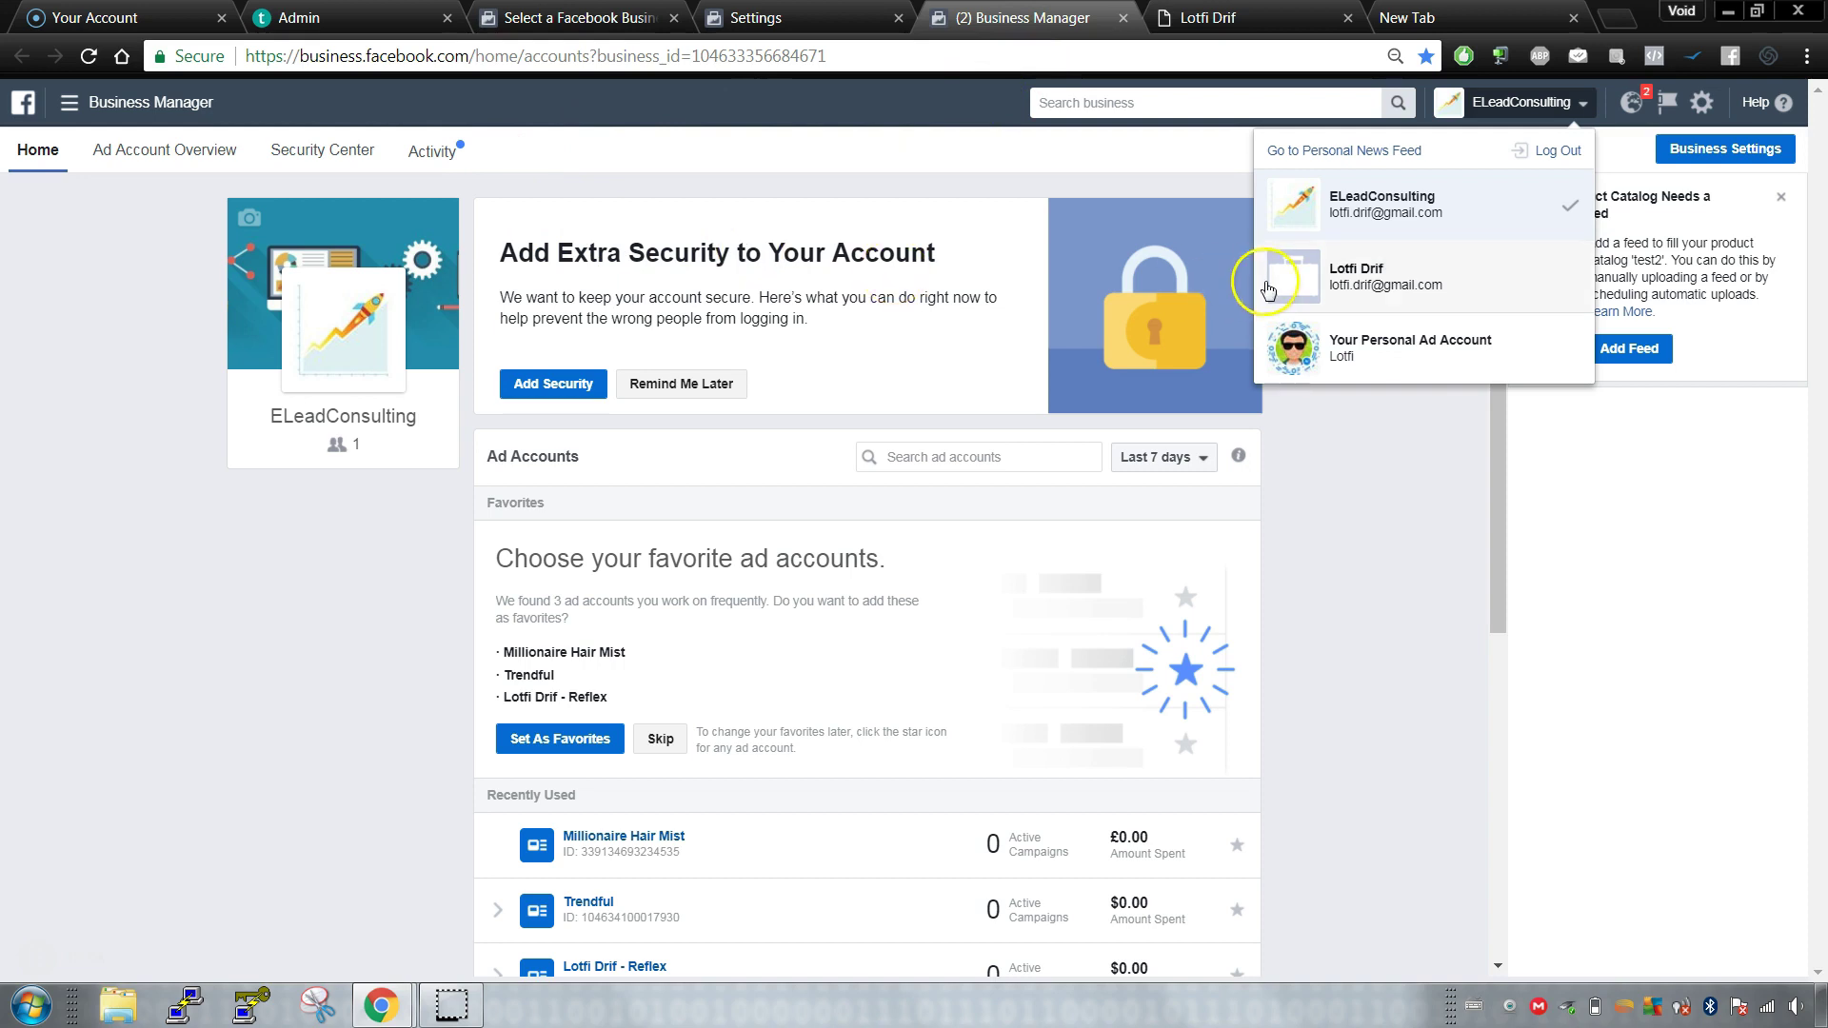
click(1389, 499)
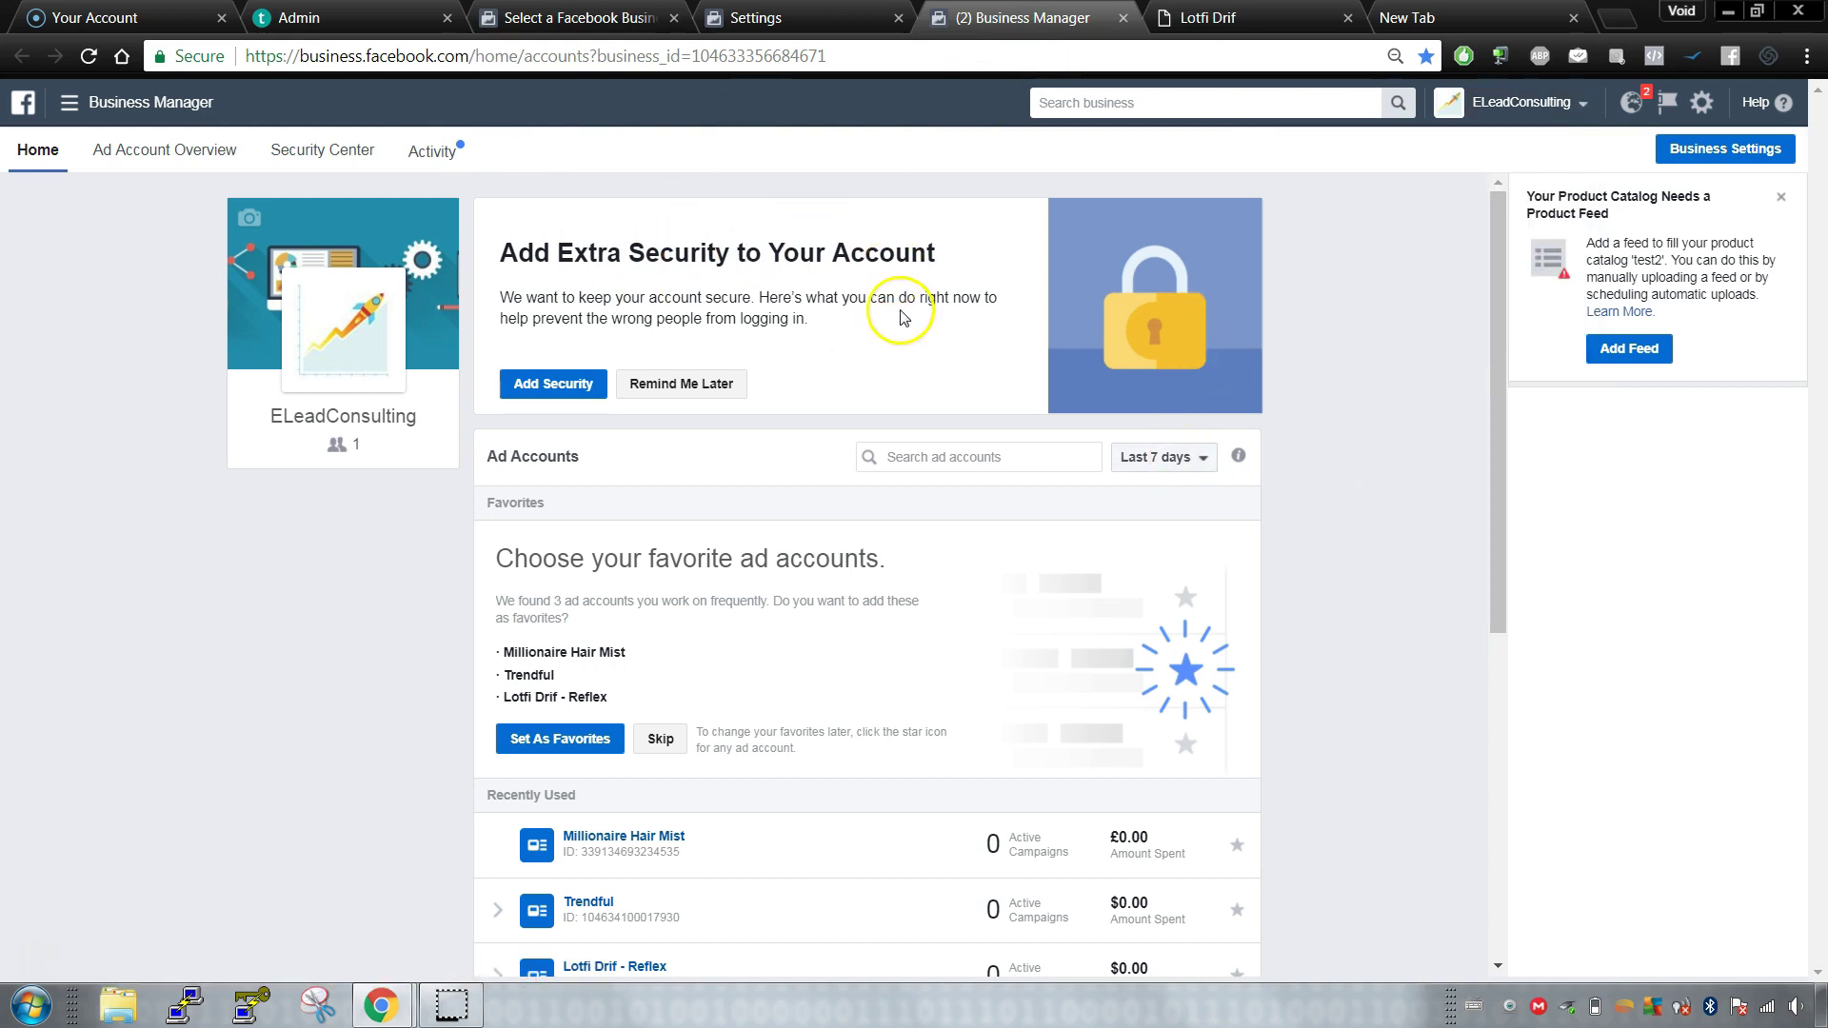
Step: View the frequently used tools from the account settings and go back to the Ad Accounts page
click(772, 17)
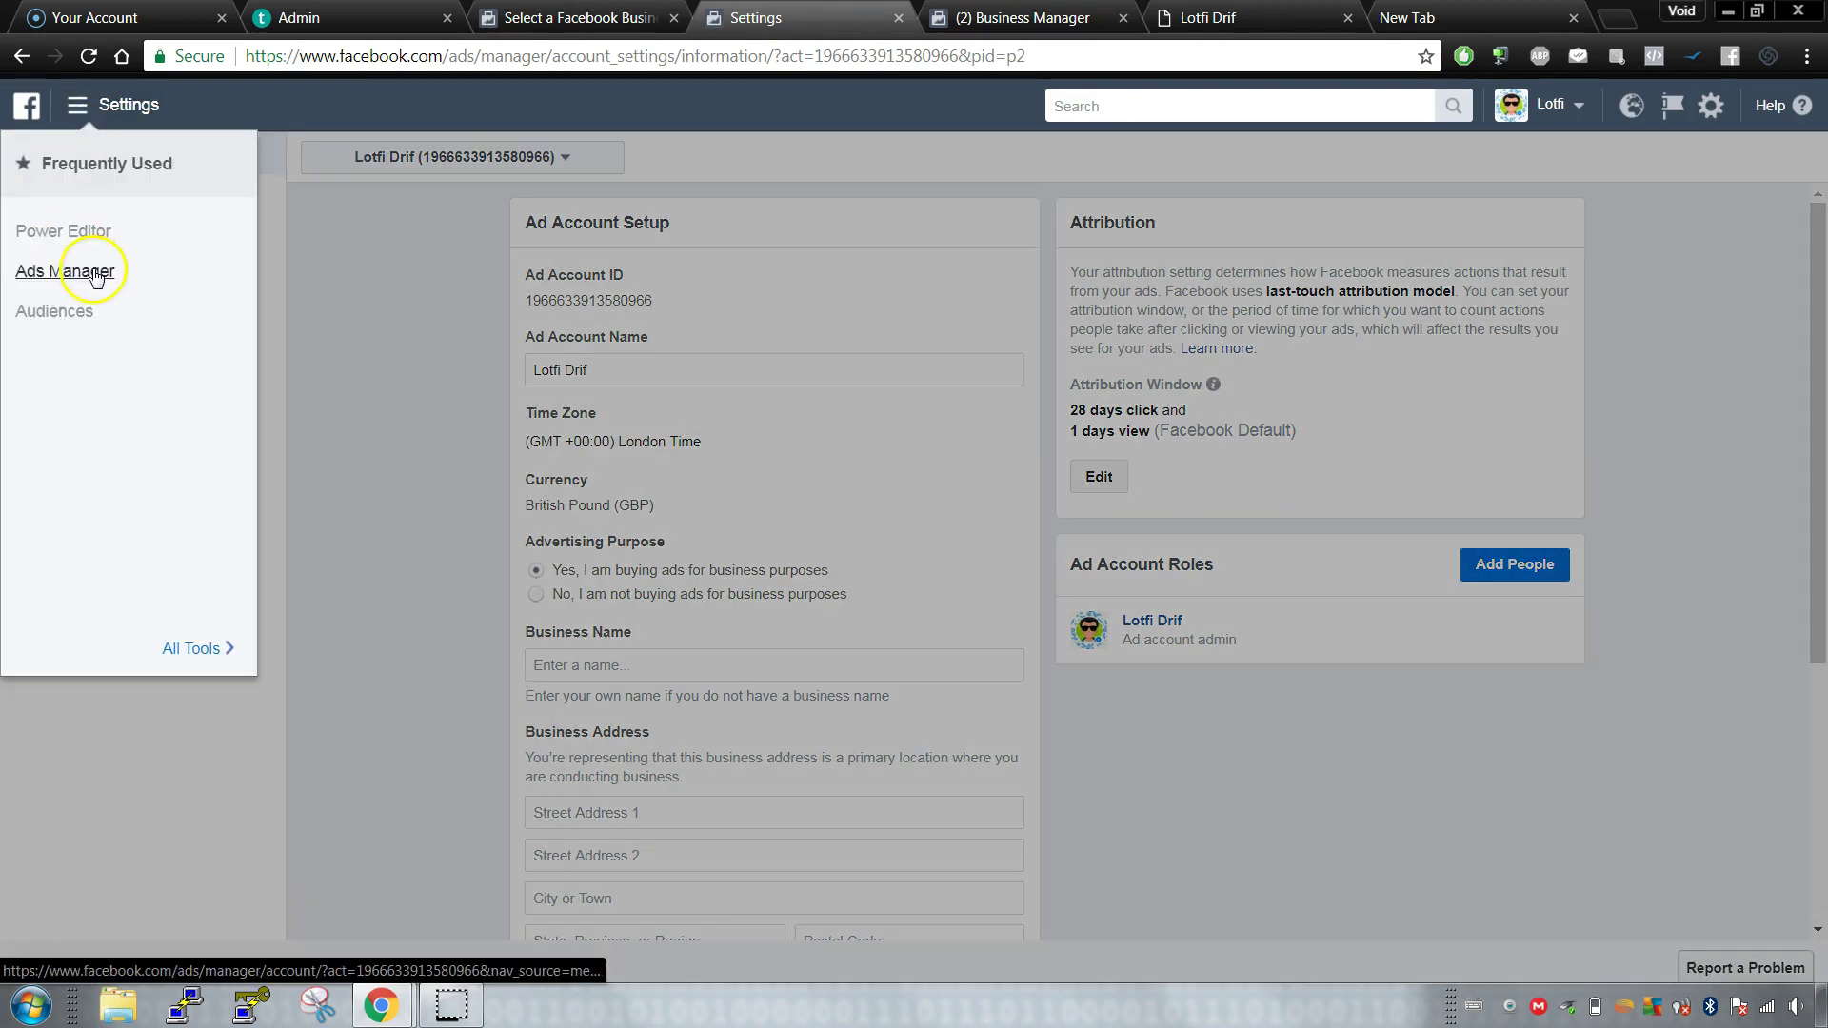
click(19, 61)
Step: Close the ELeadConsulting Business Manager tab and the unused new tab
click(1107, 25)
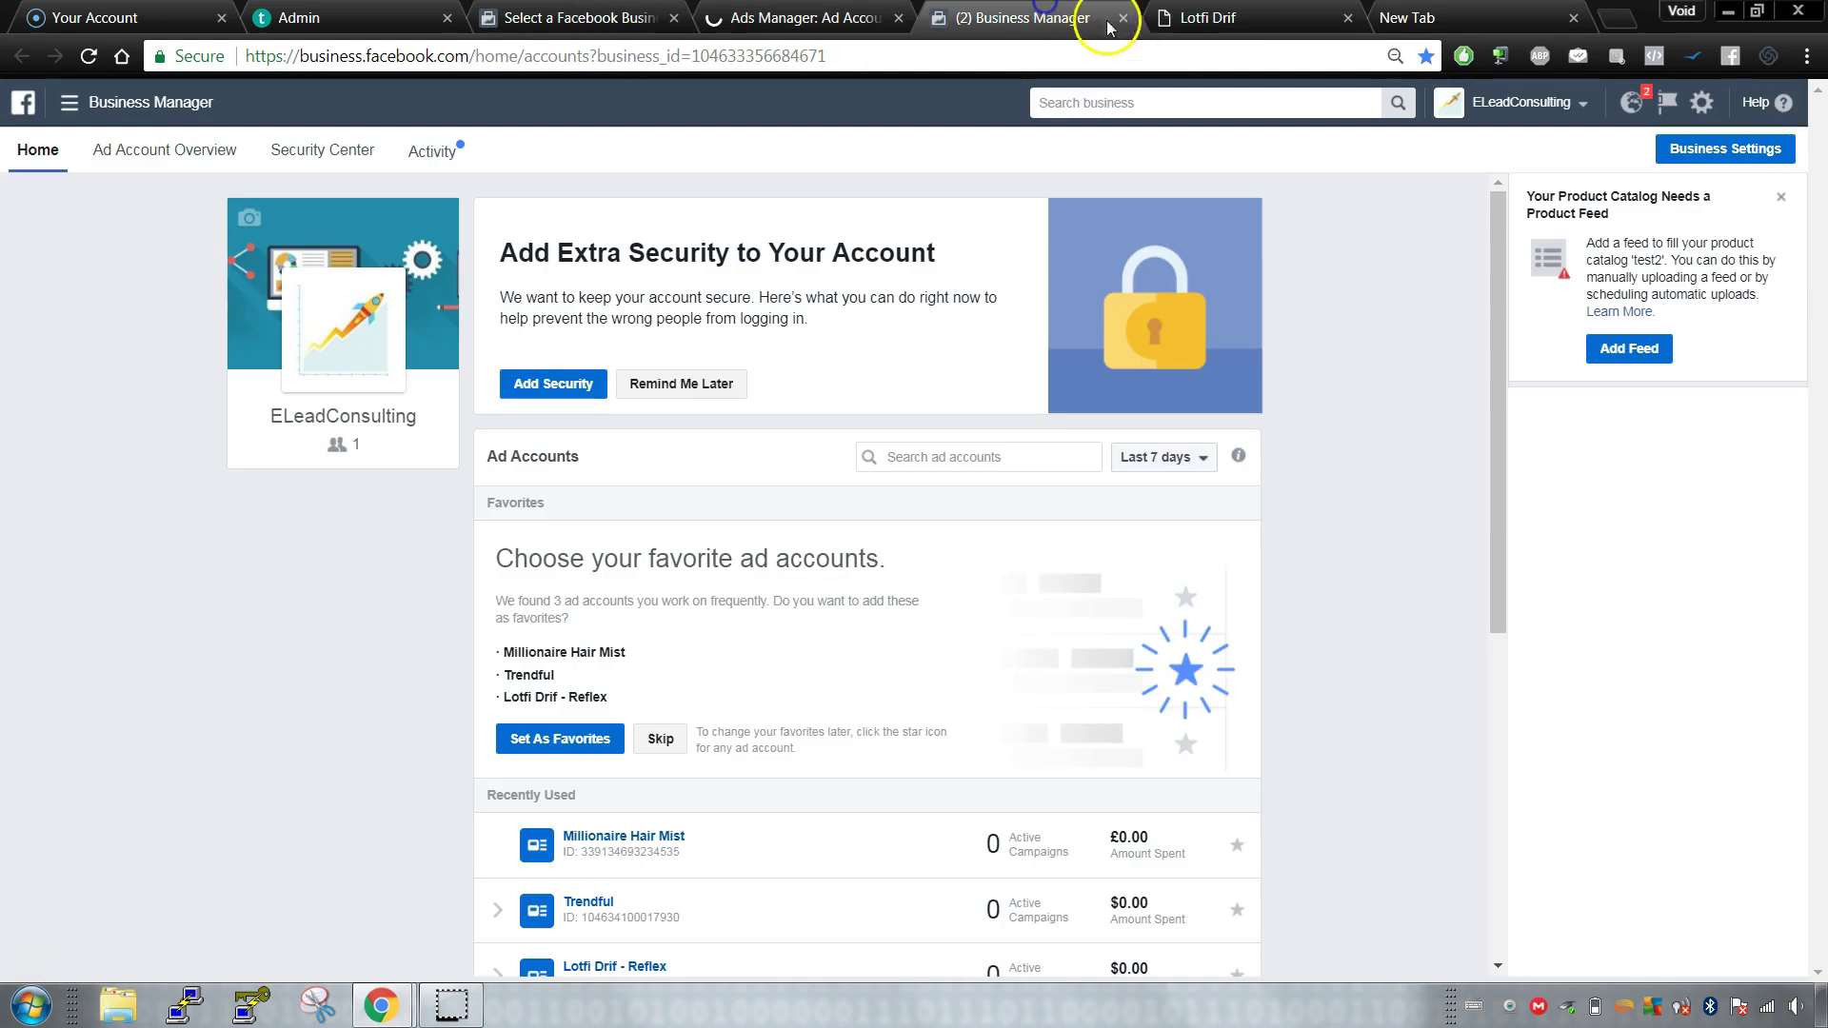
click(1123, 17)
click(1123, 17)
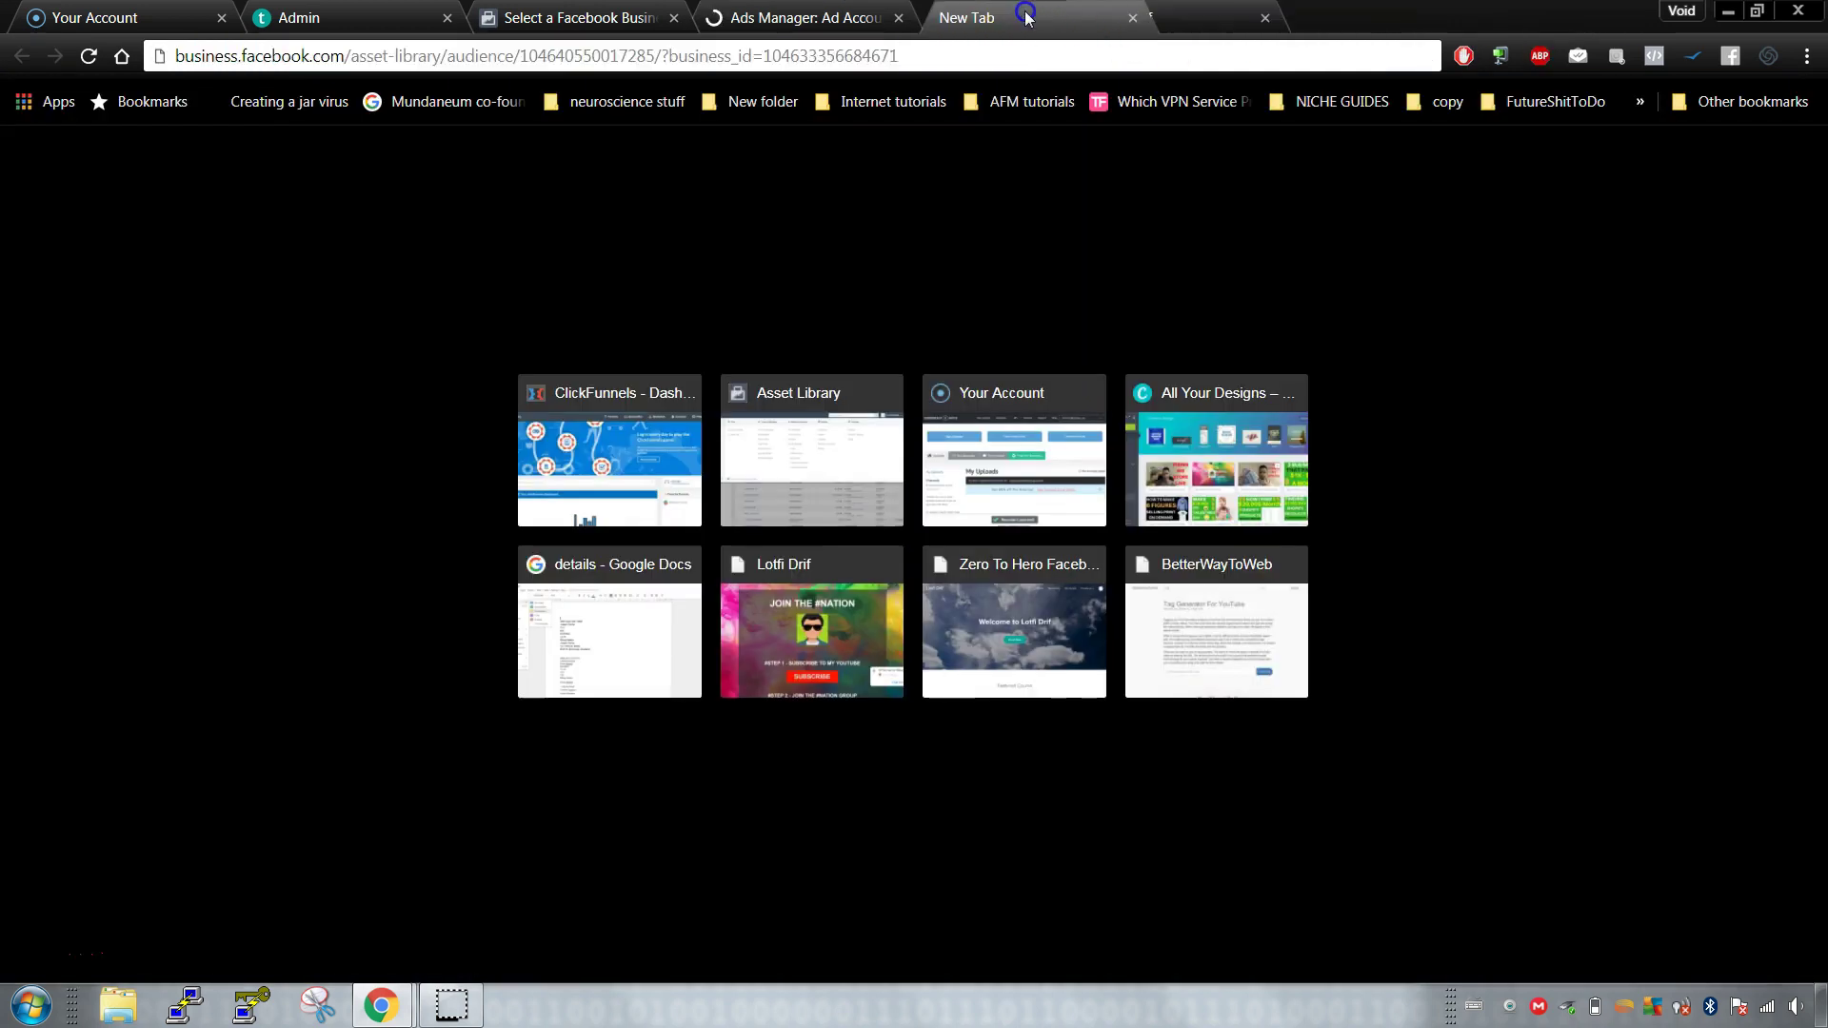
drag(1025, 13, 1021, 12)
click(1124, 17)
Step: Return to the Ad Accounts page and review its Business Manager link and the account switcher's business list
click(796, 18)
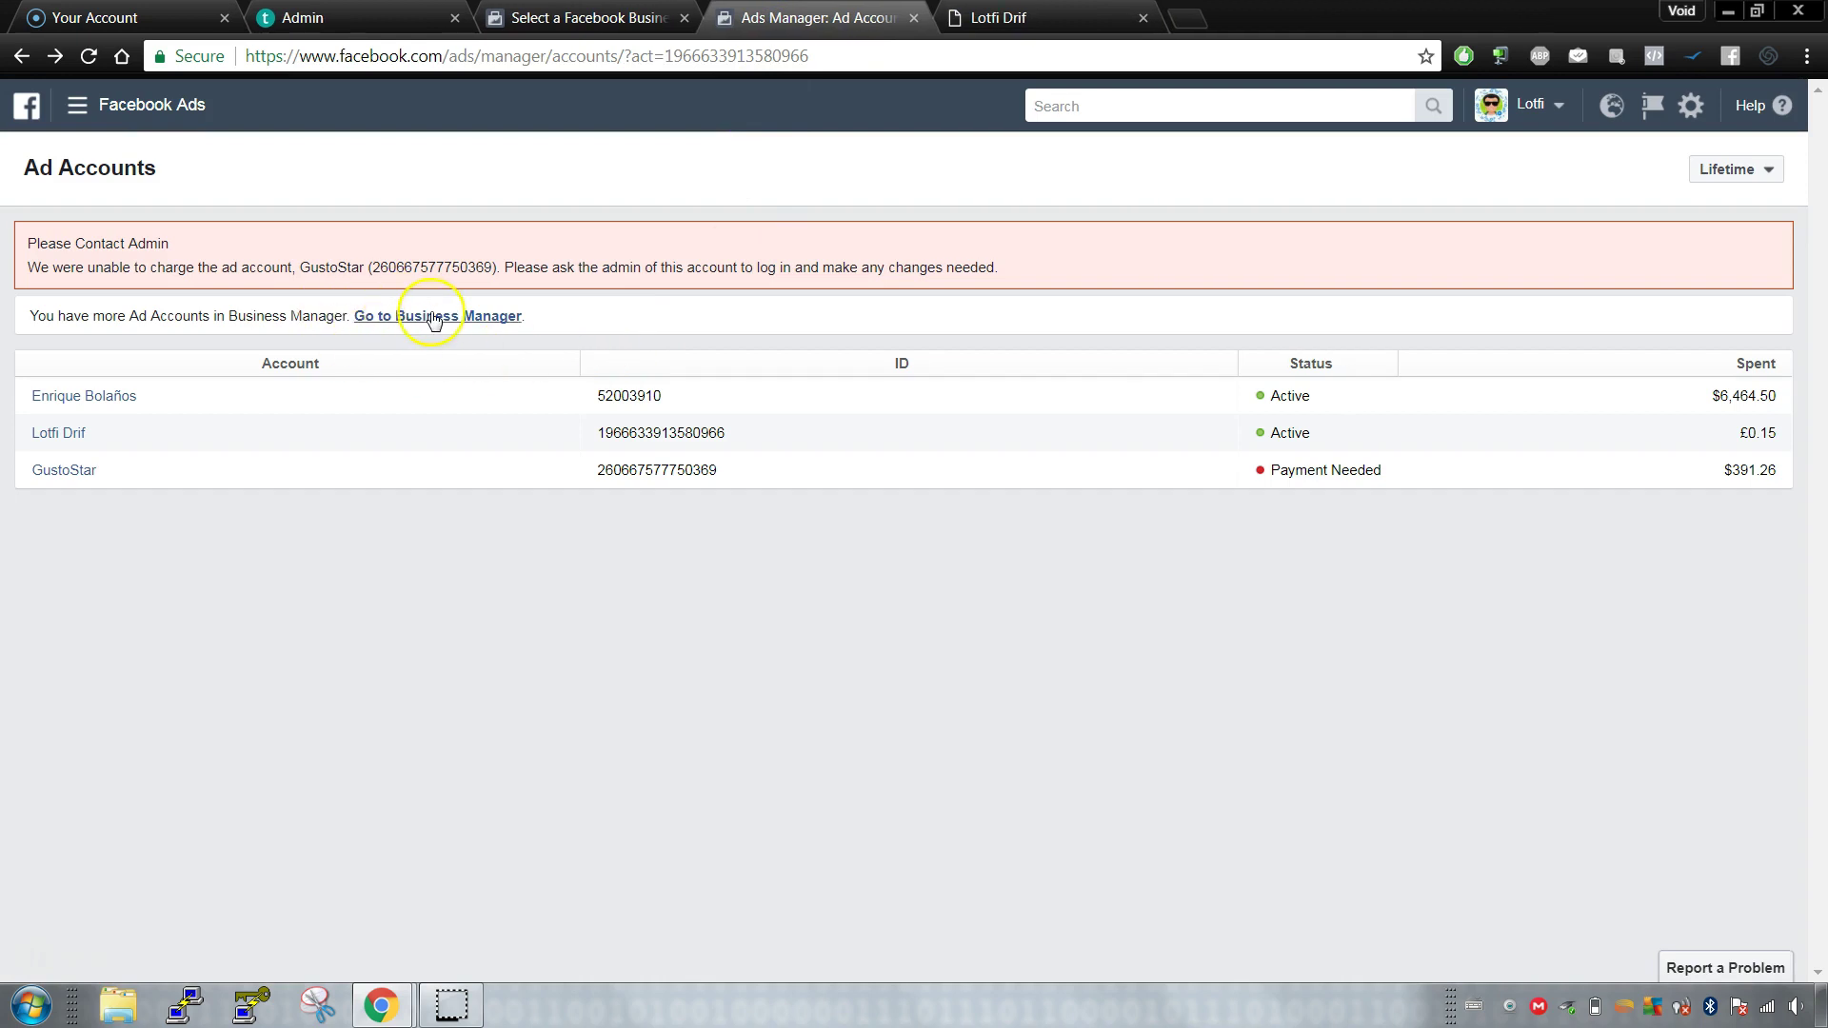
click(1549, 112)
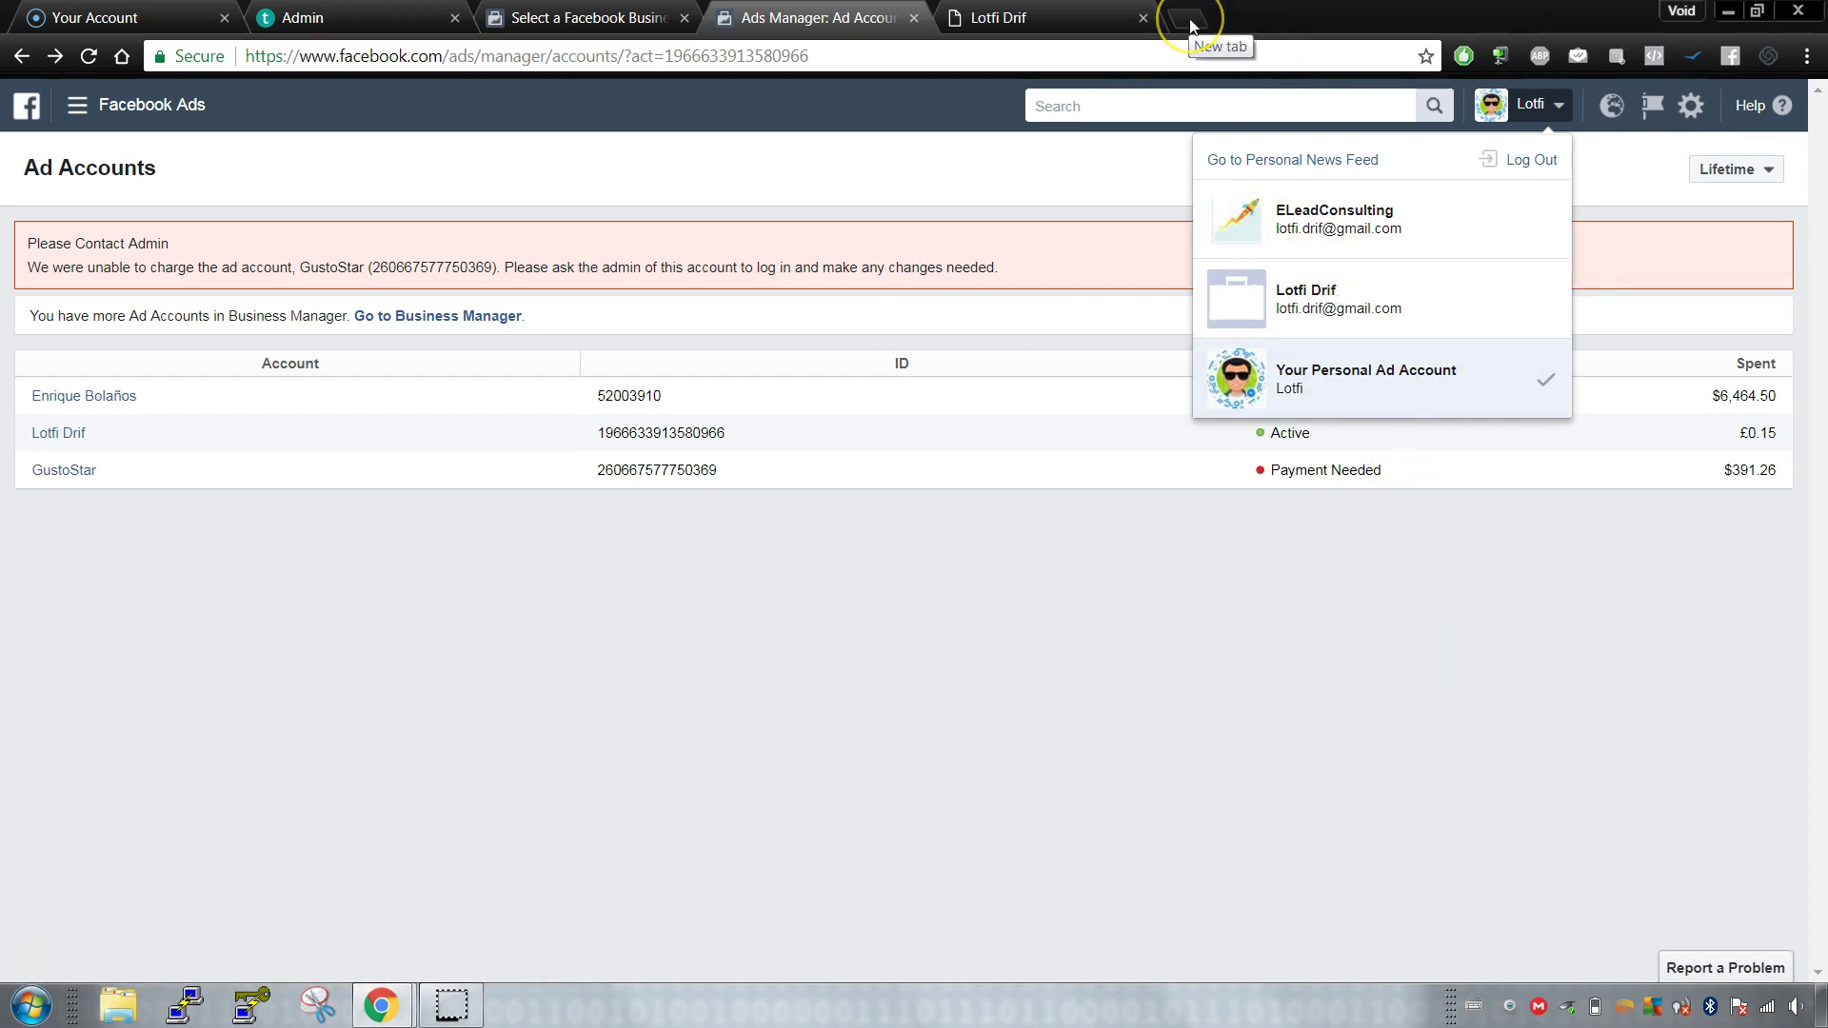
click(1489, 534)
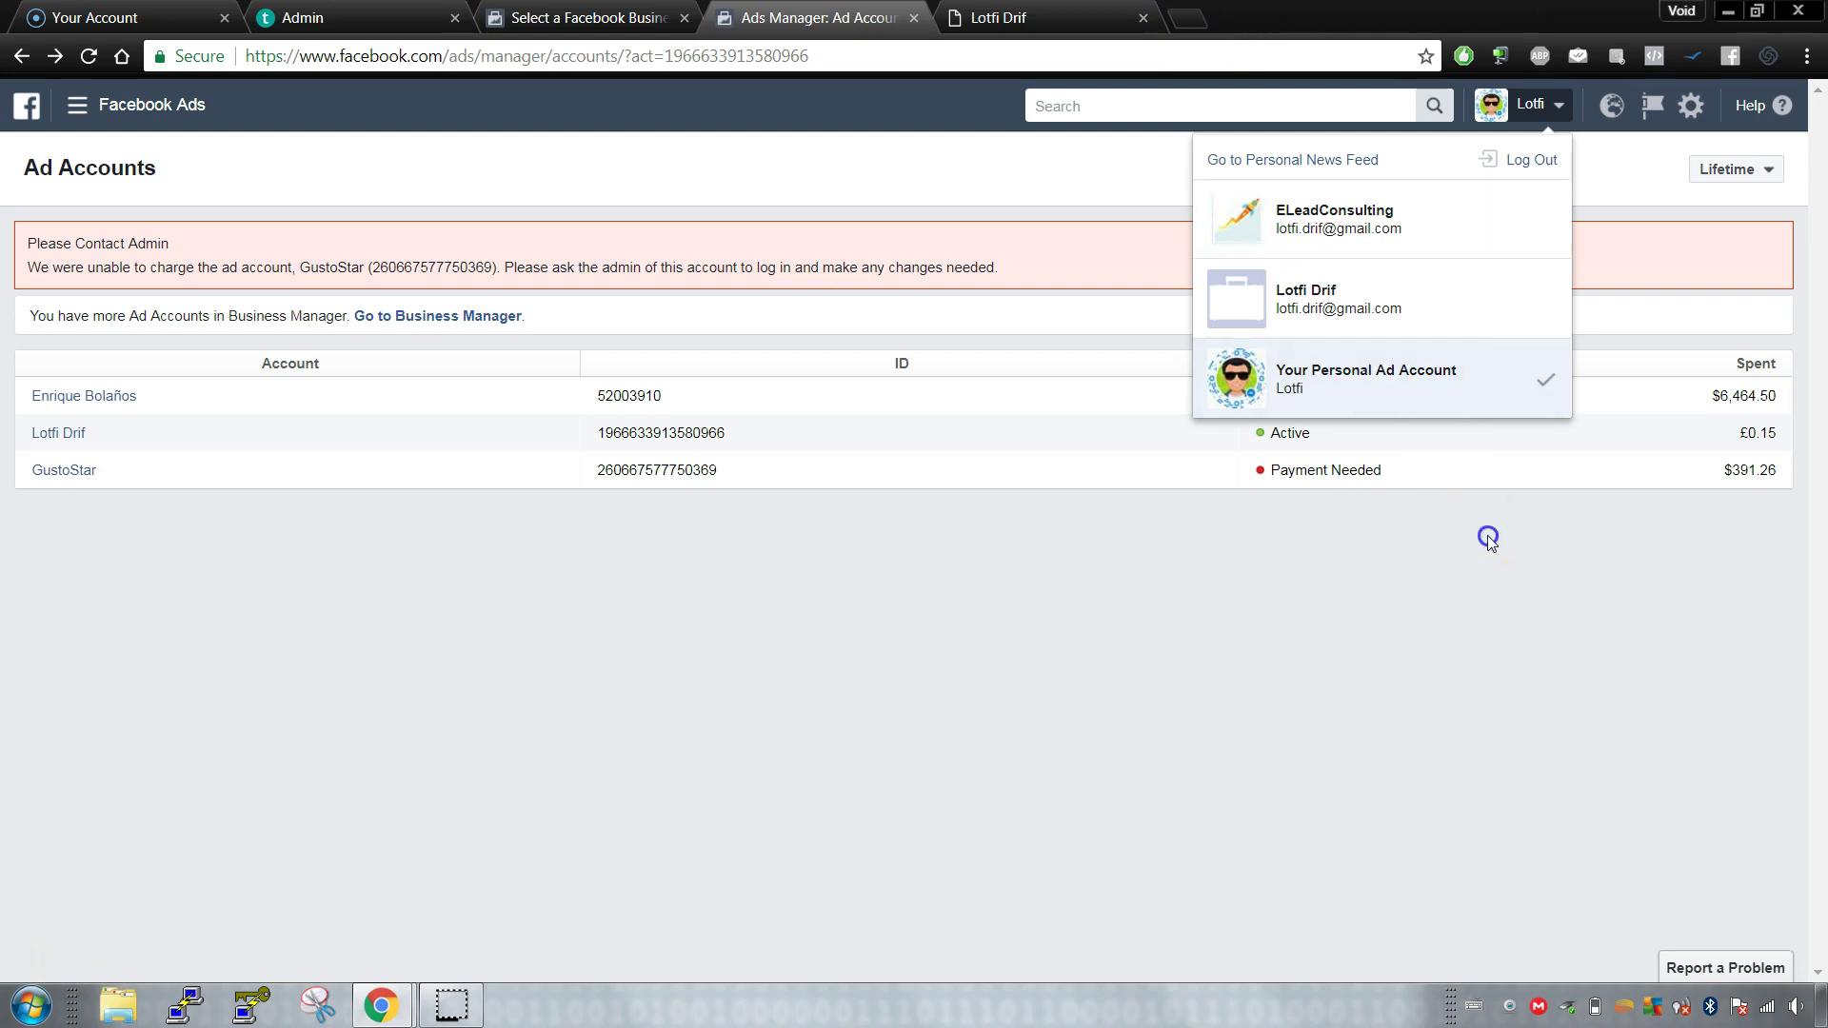
Step: Review the list of managed Pages and the business notifications from the Ad Accounts page
click(1653, 111)
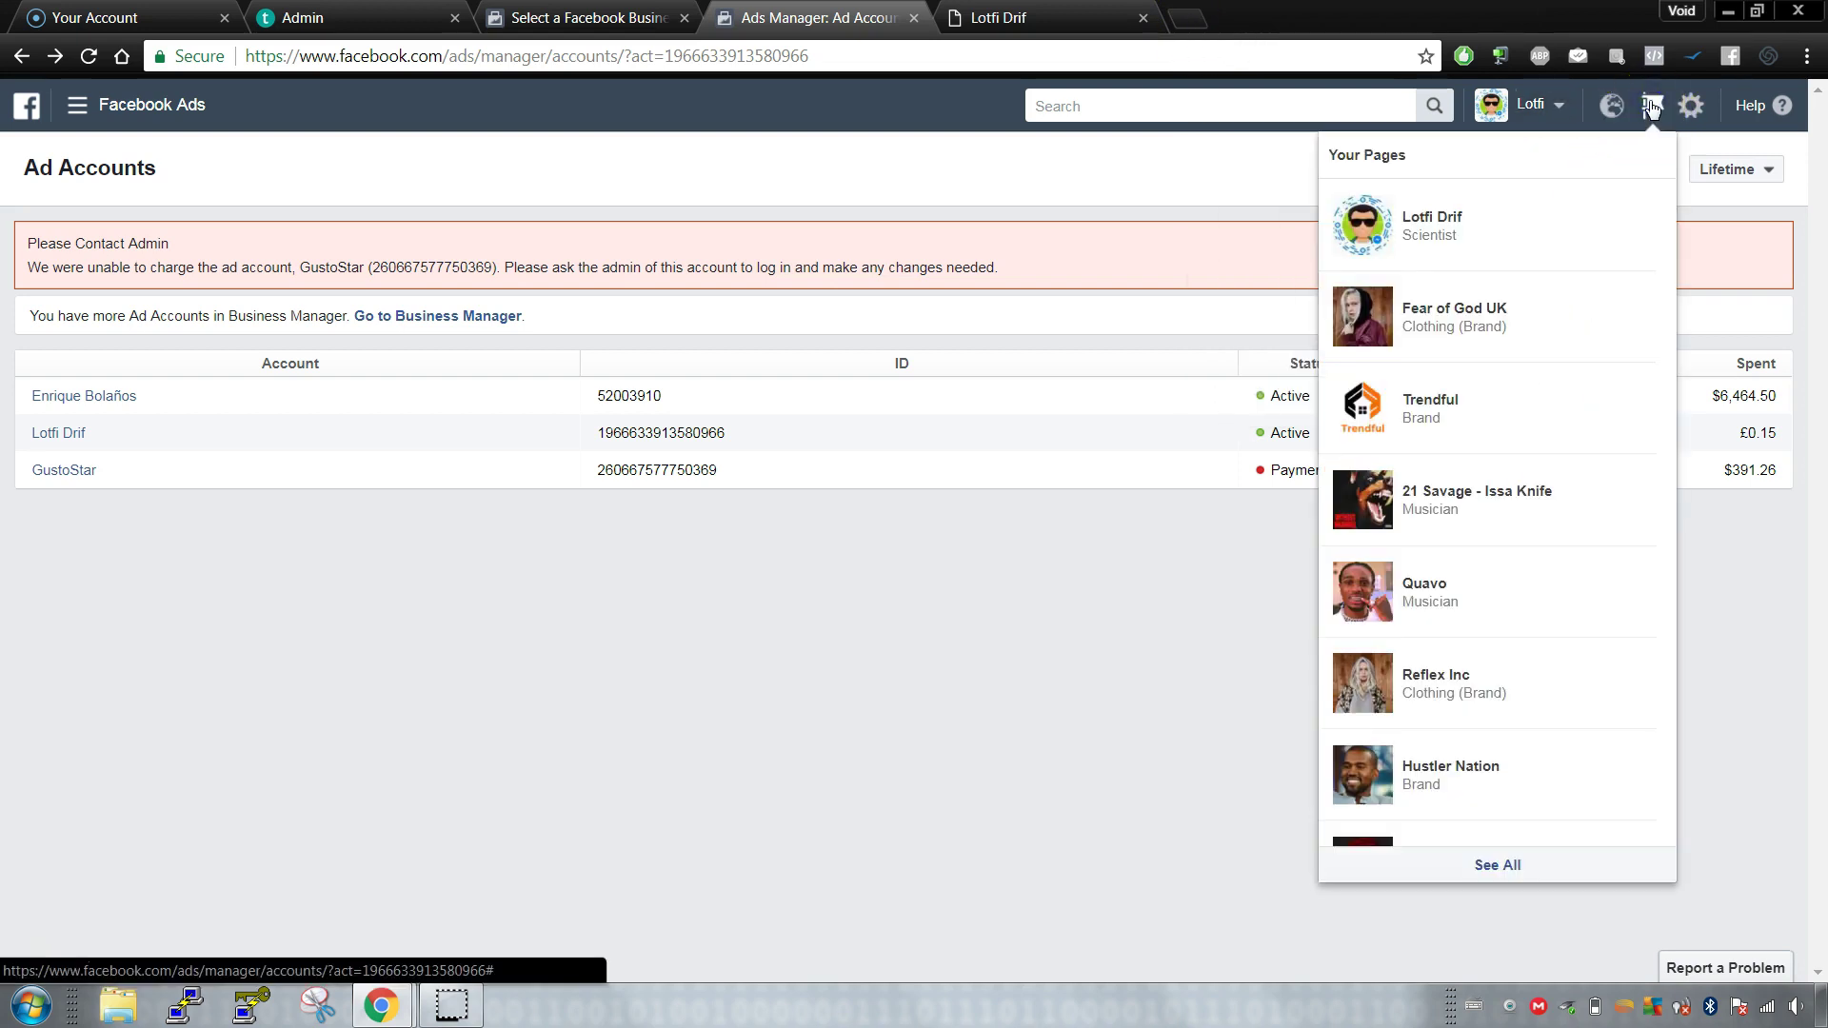
scroll(1546, 514, down, 3)
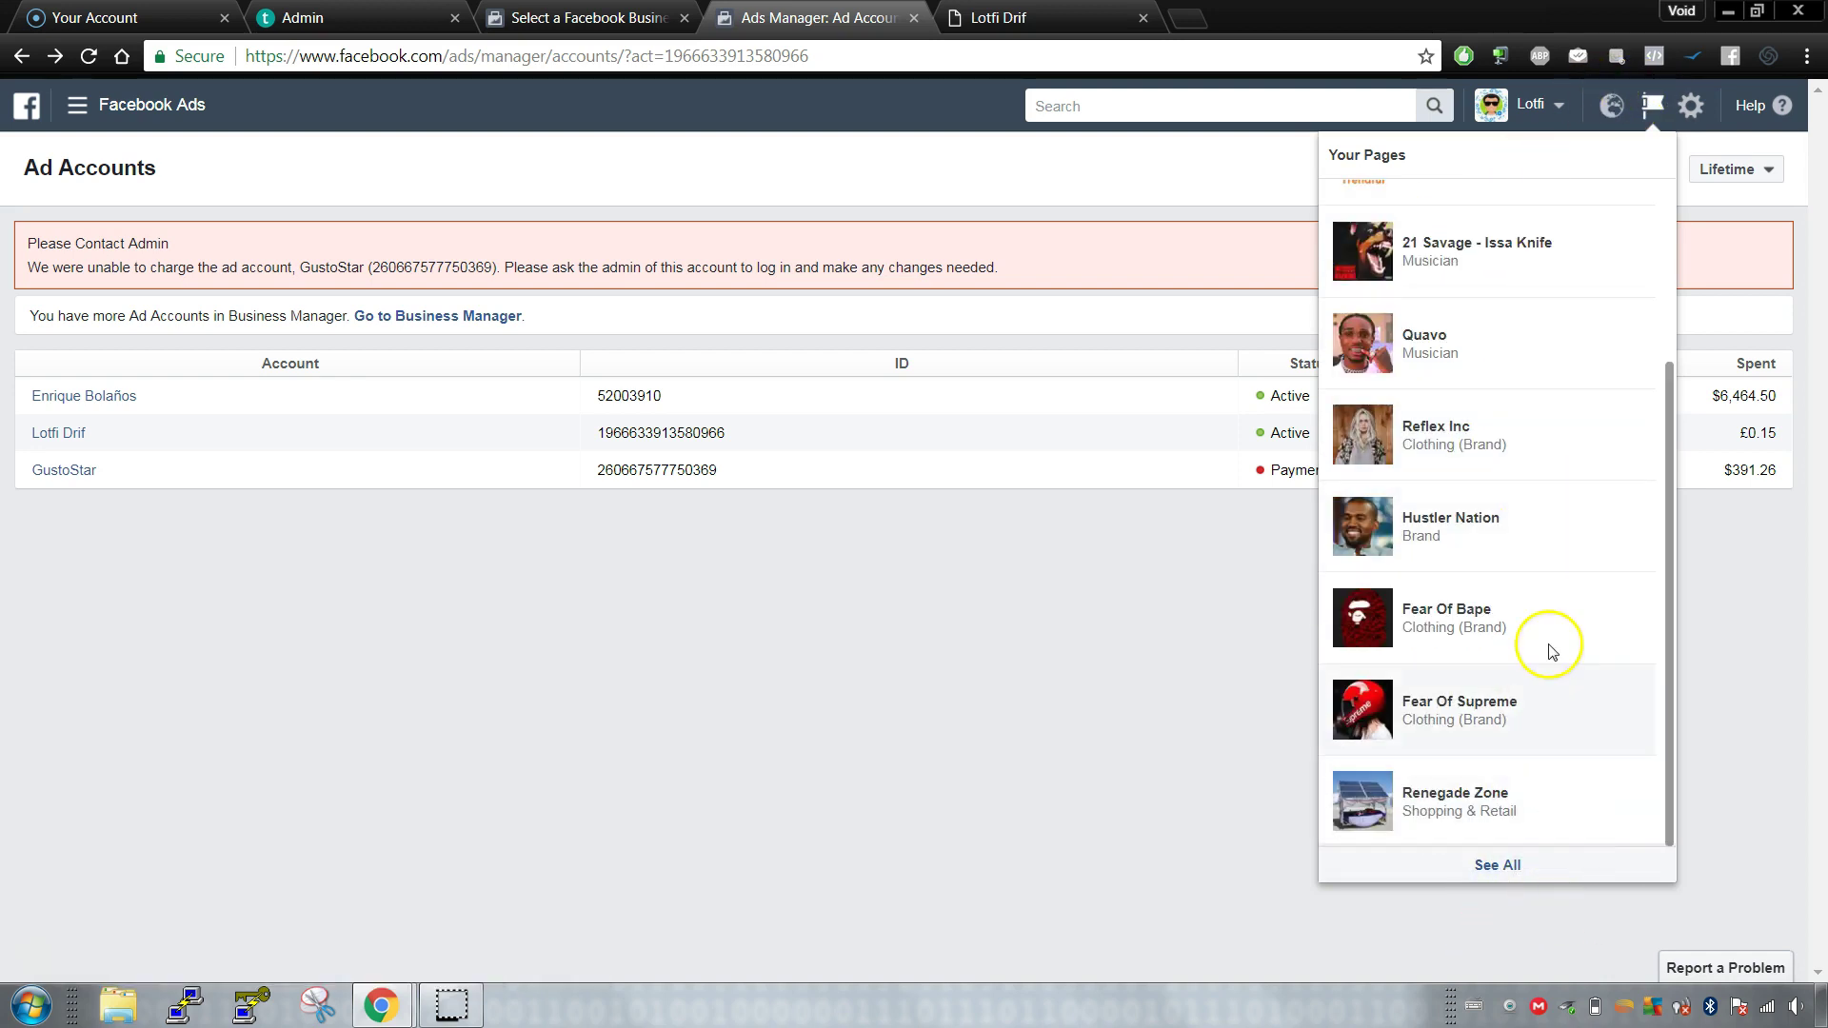
scroll(1523, 619, up, 3)
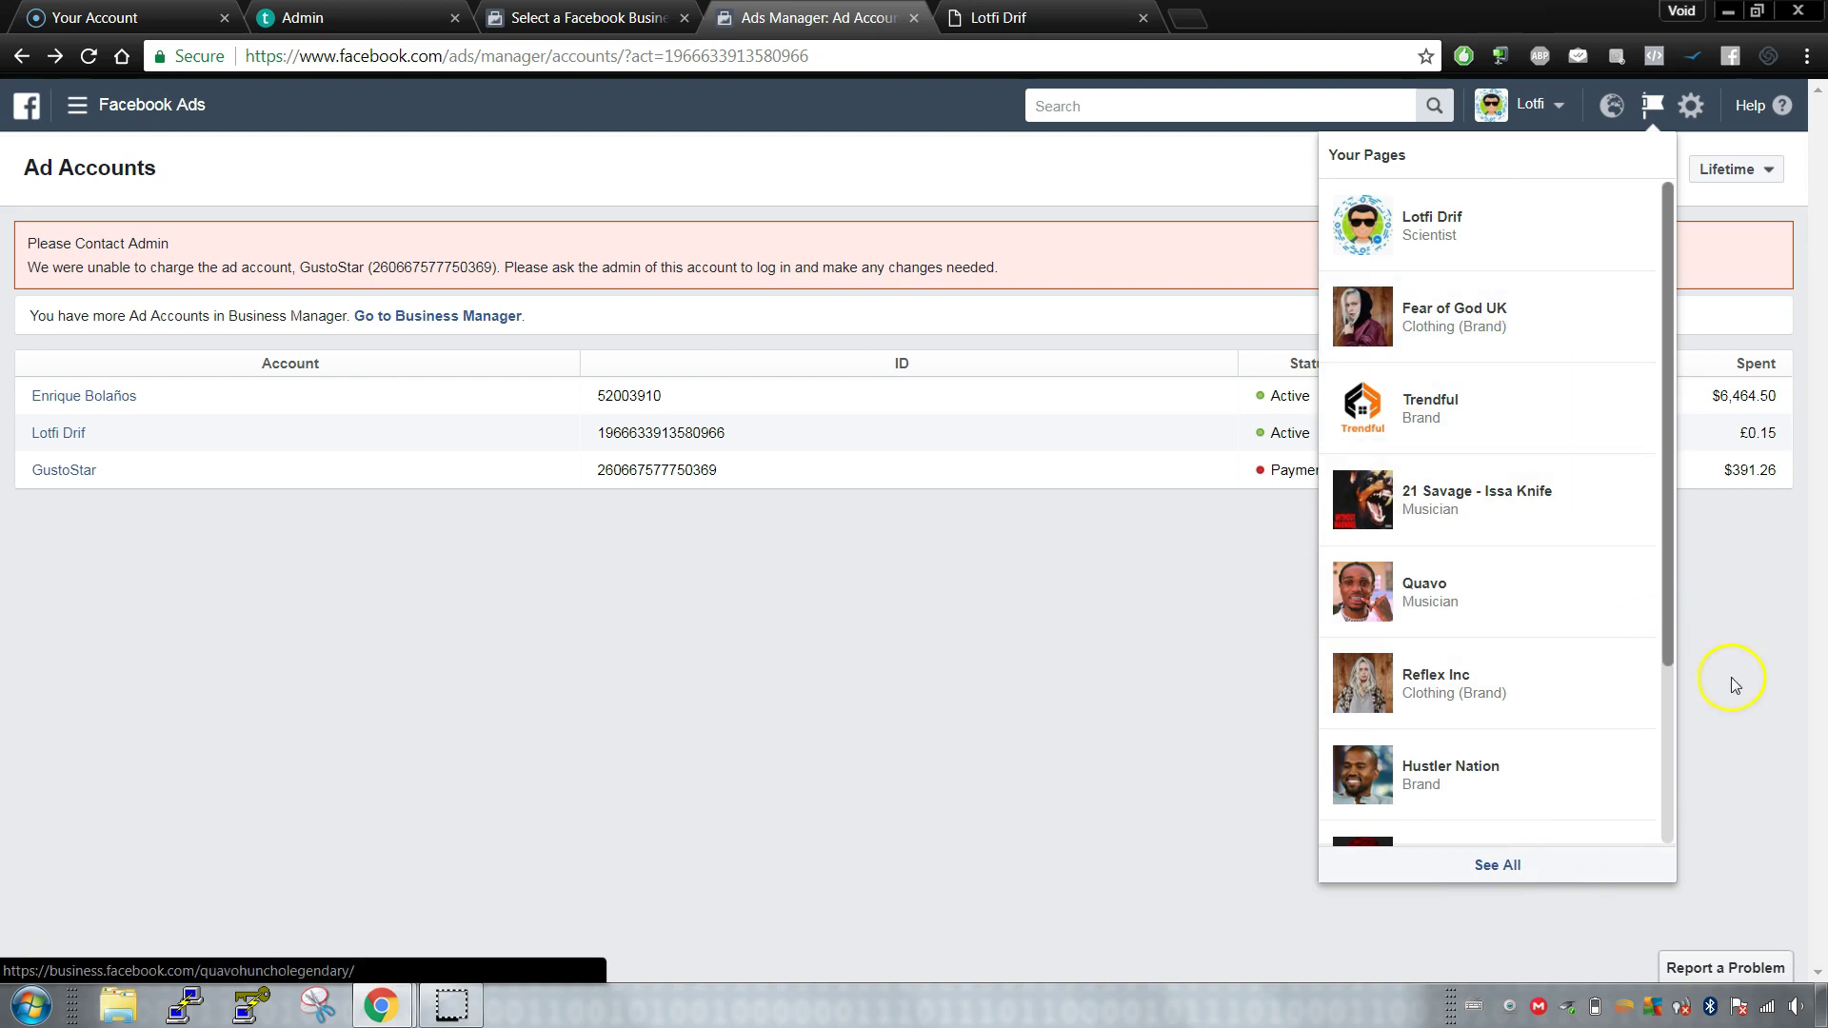
click(1734, 684)
click(1609, 108)
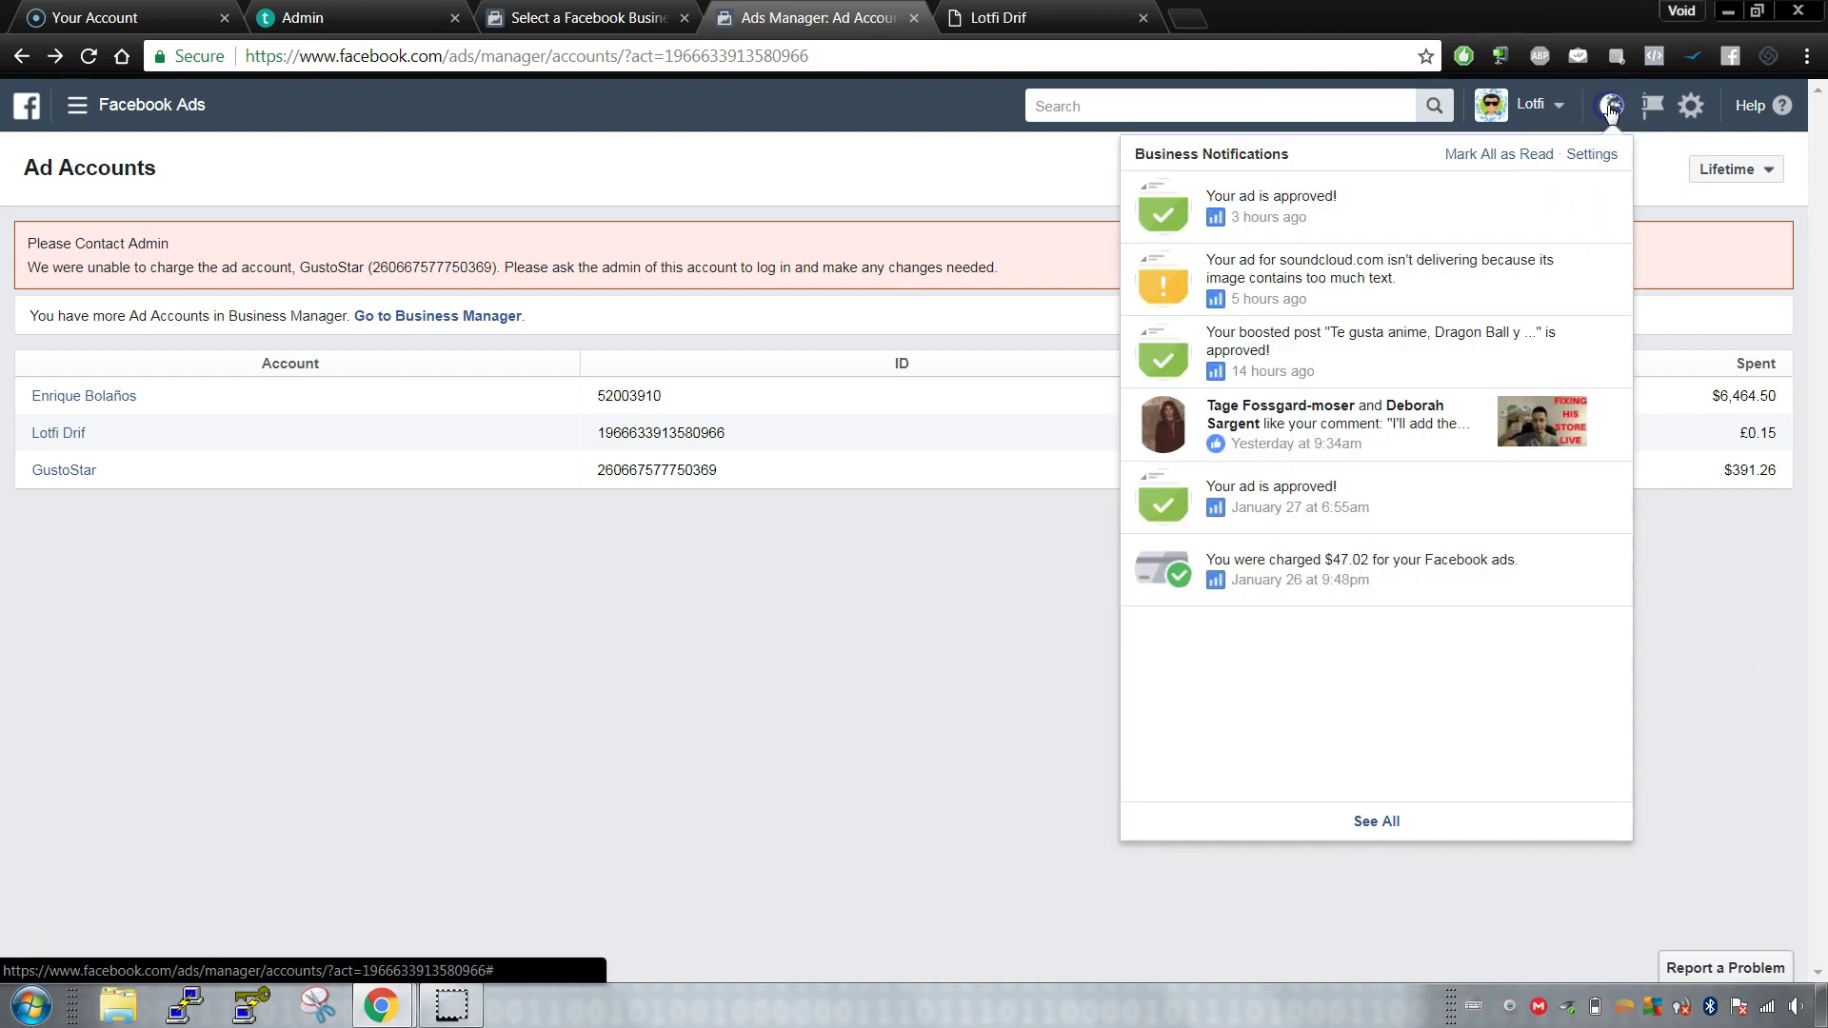
click(1762, 679)
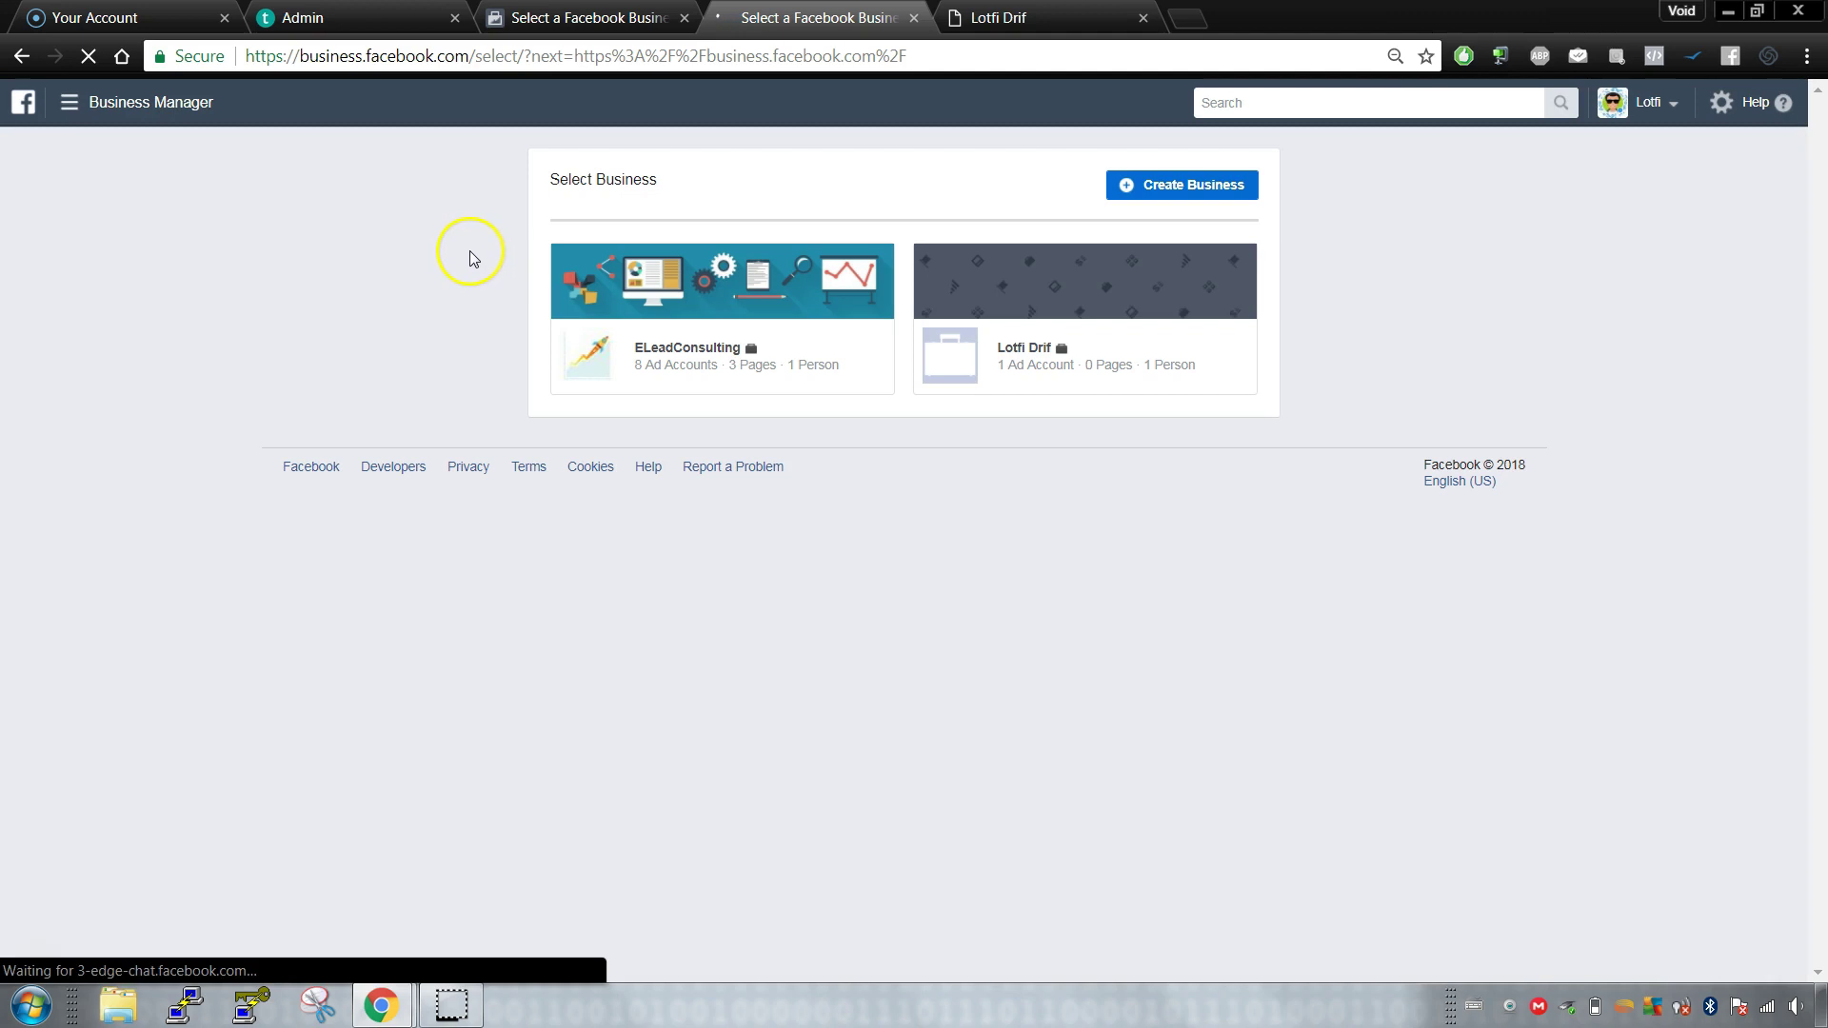
Step: Open the ELeadConsulting Business Manager and close the leftover business selection and Your Account tabs
click(767, 329)
drag(763, 21, 607, 19)
click(813, 18)
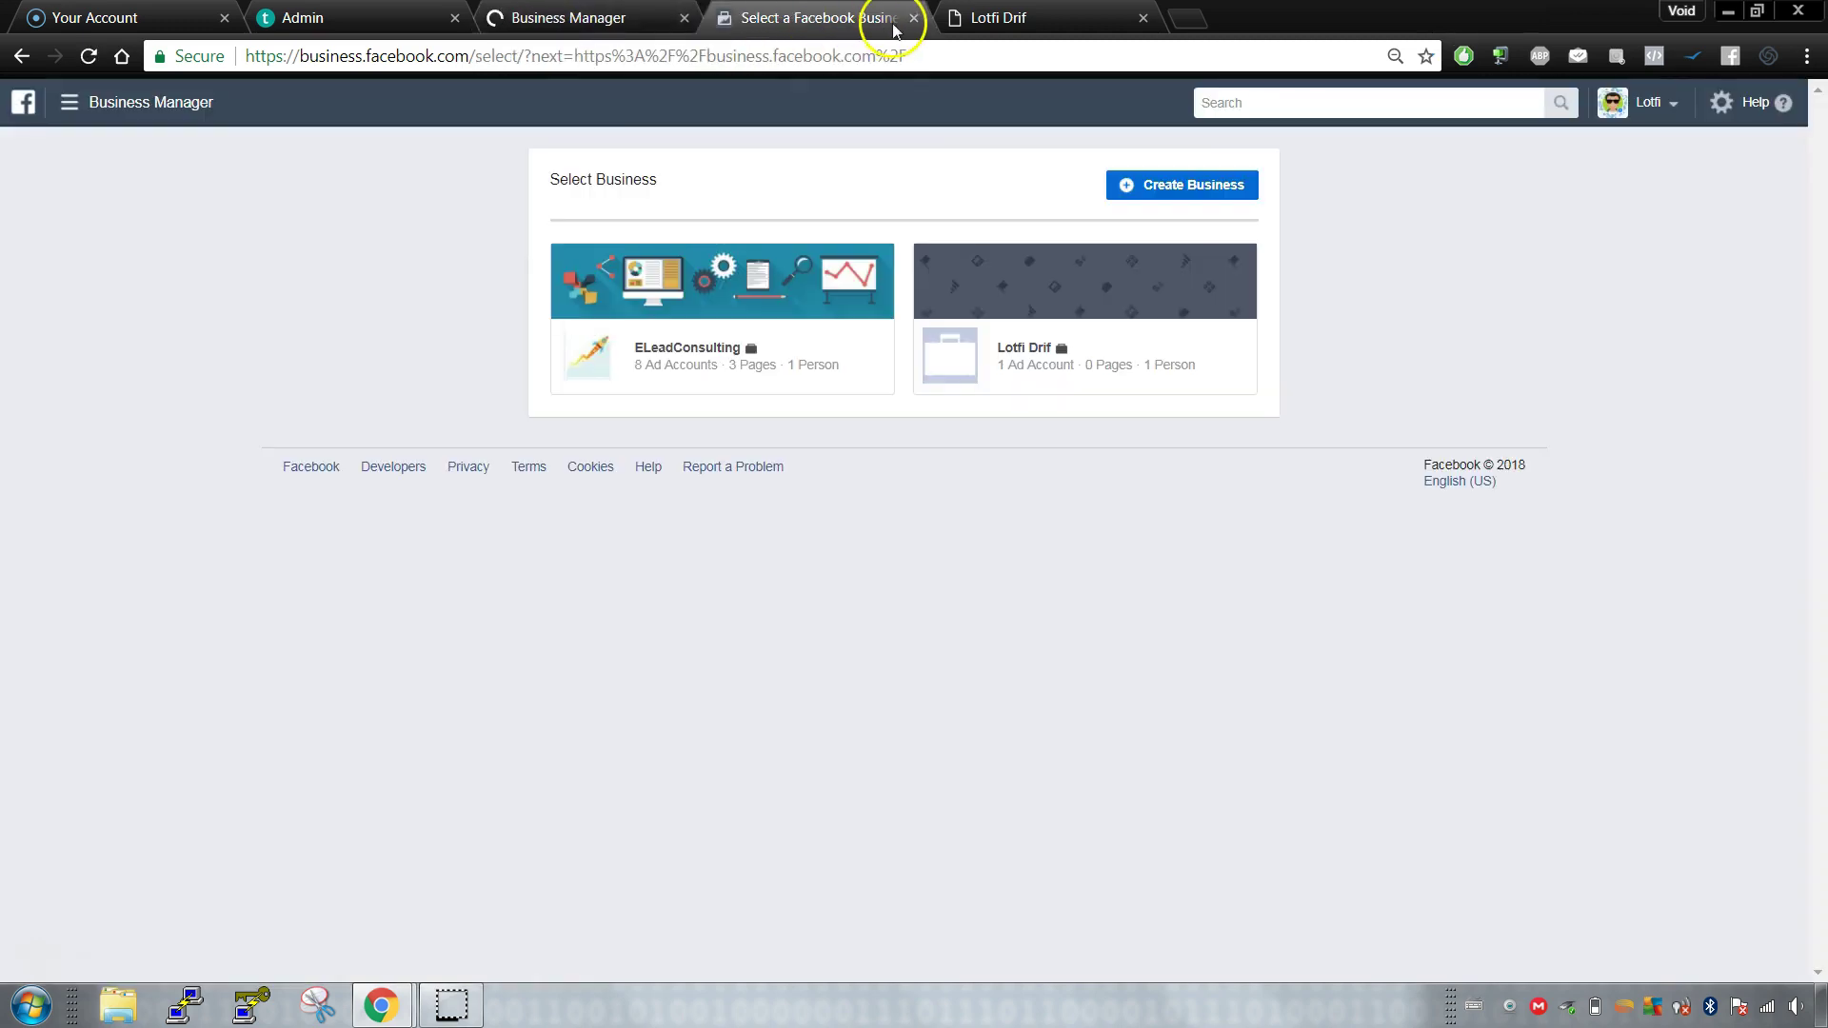
key(ctrl+w)
click(592, 17)
drag(592, 17, 817, 17)
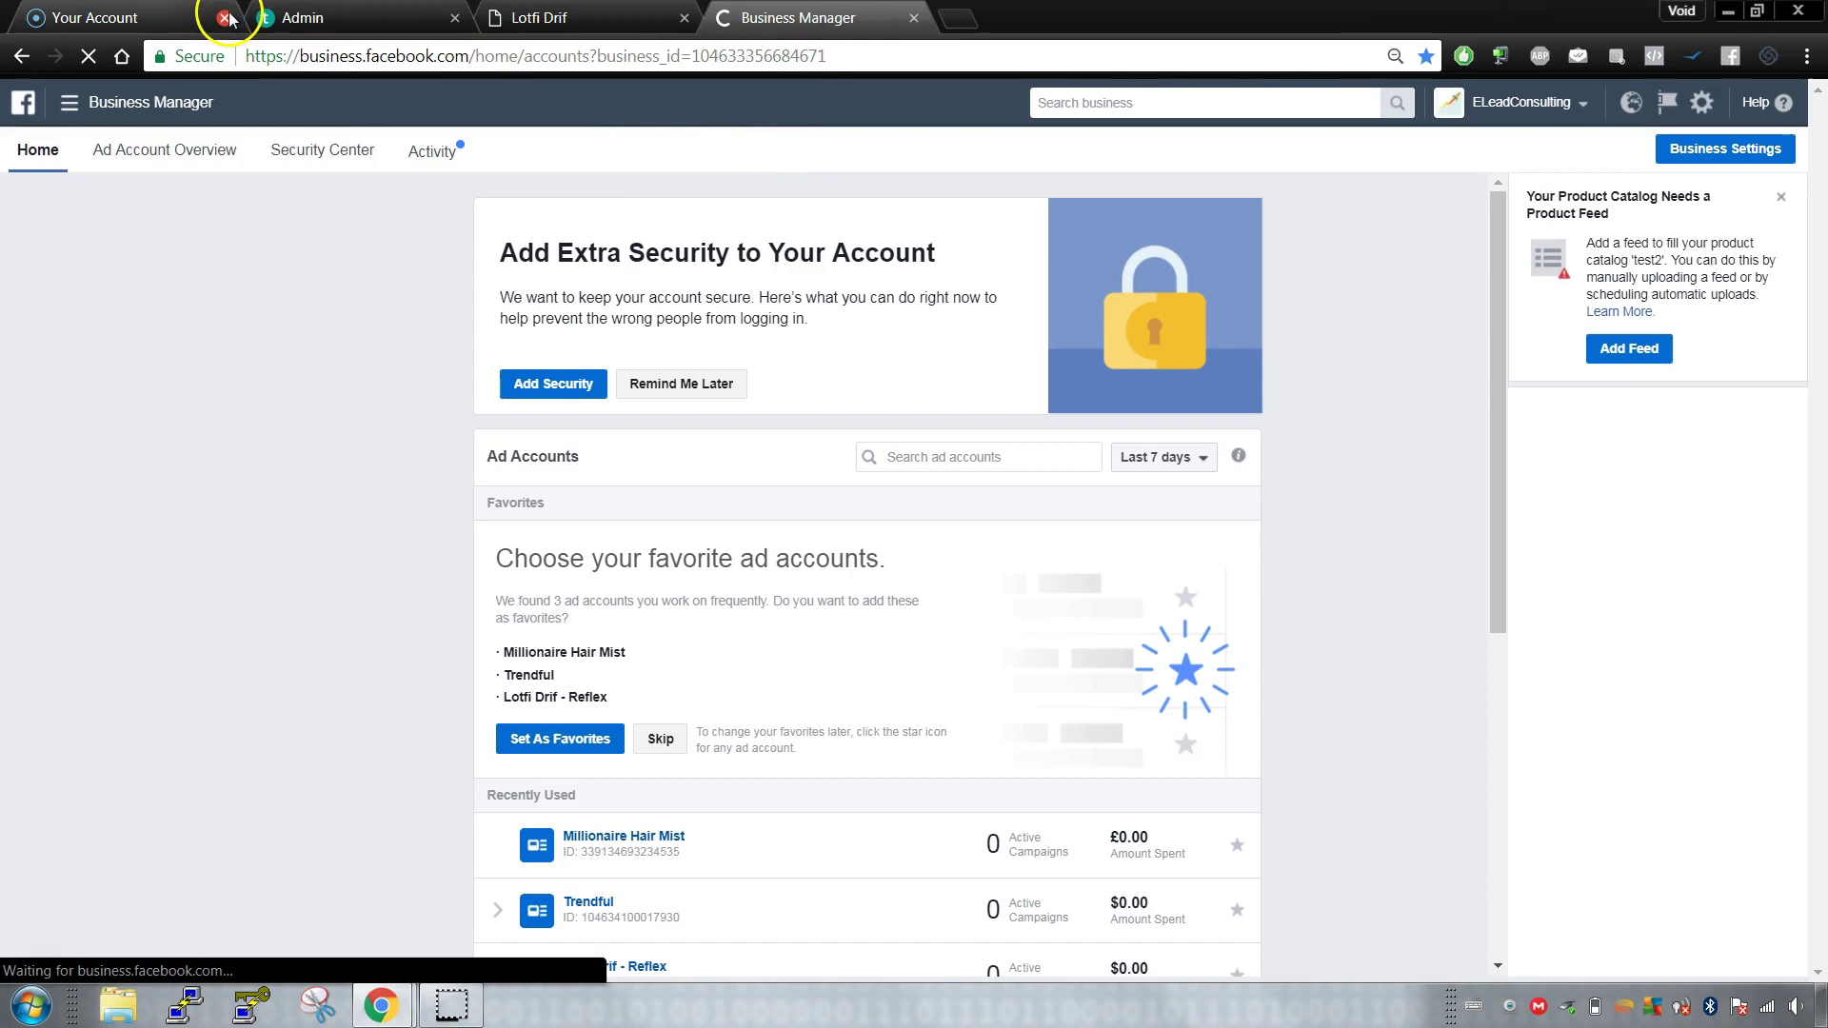
click(224, 17)
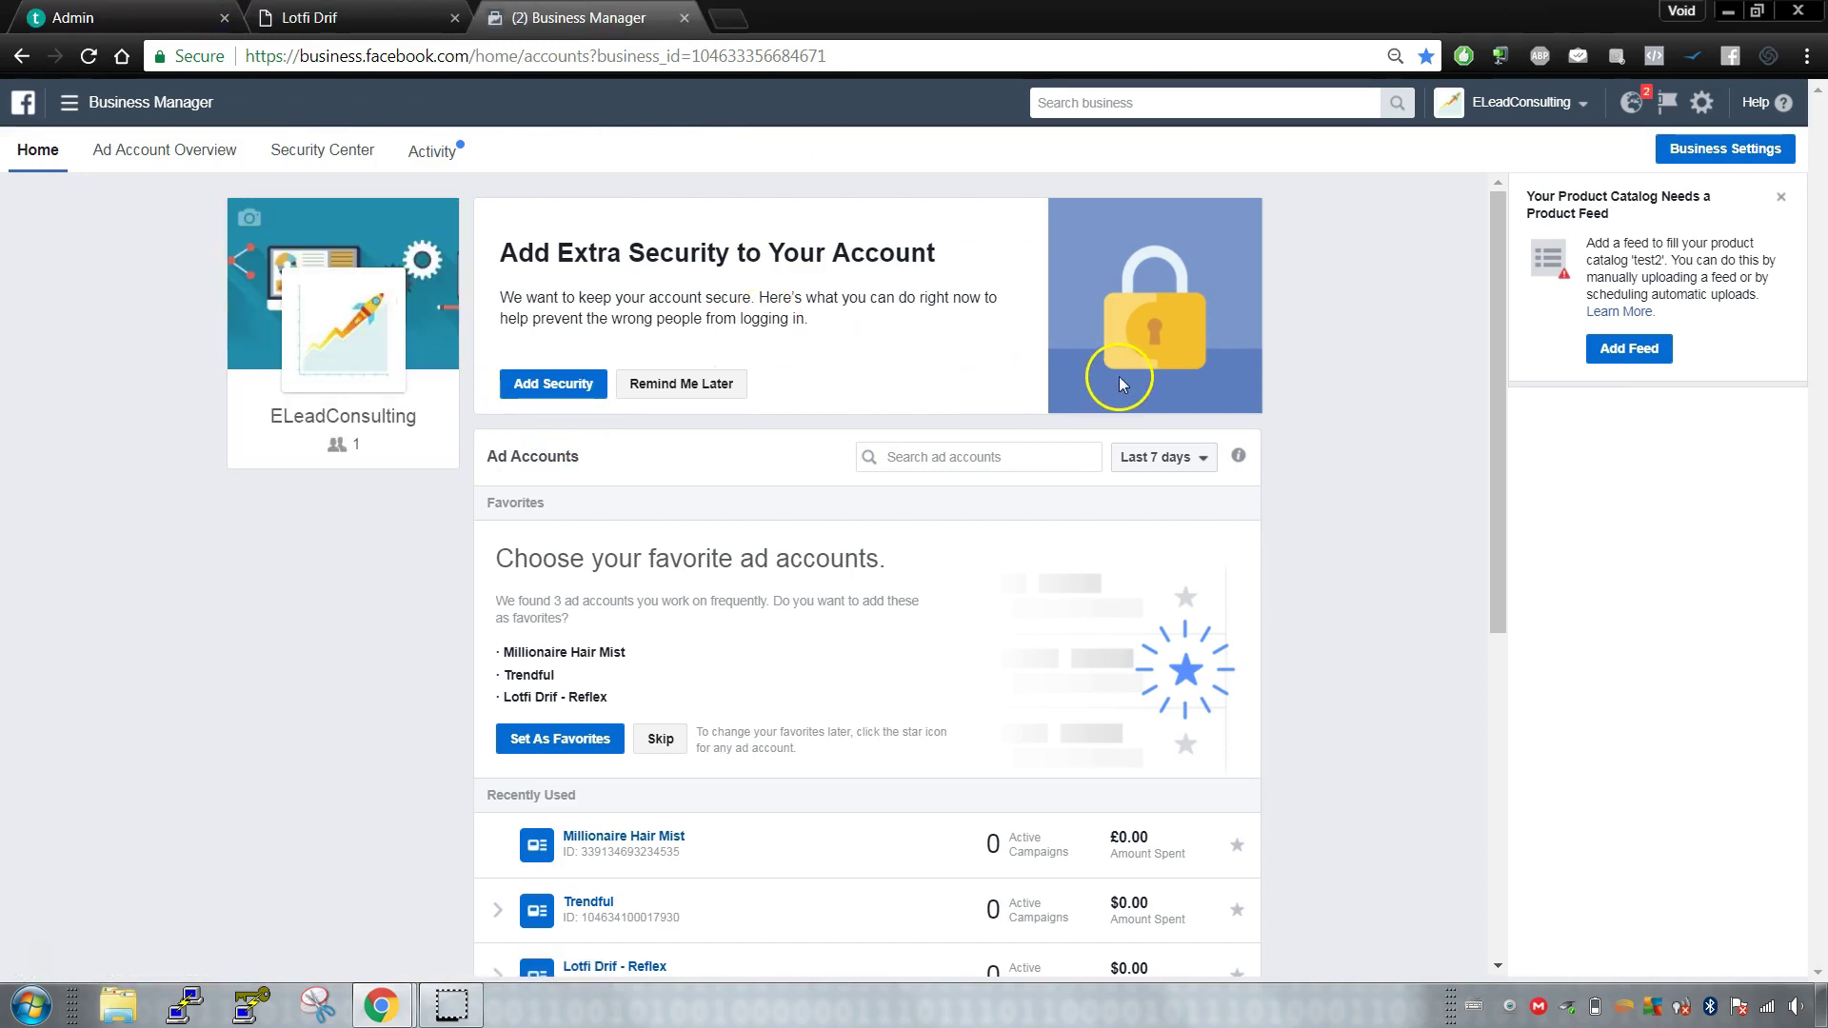
Step: Look through the ad accounts and Pages listed on the ELeadConsulting Business Manager home page
scroll(1123, 381, down, 6)
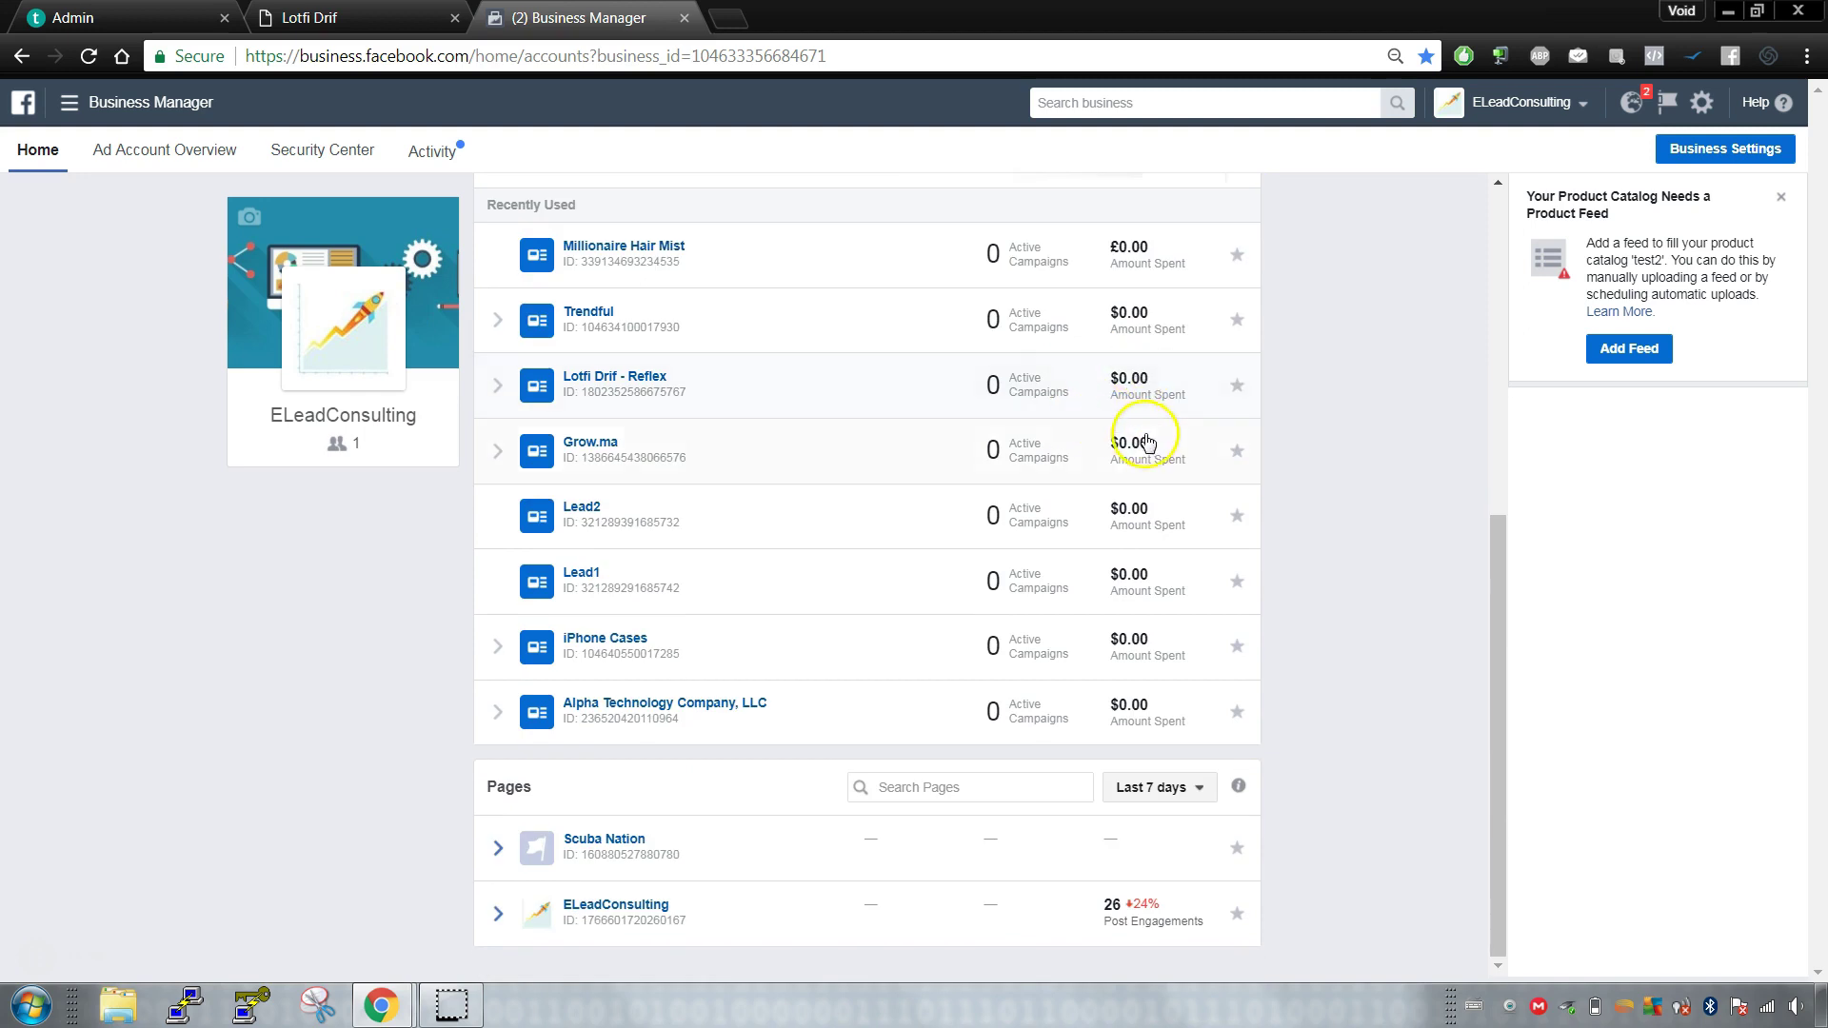
scroll(1225, 460, up, 6)
scroll(1235, 449, down, 6)
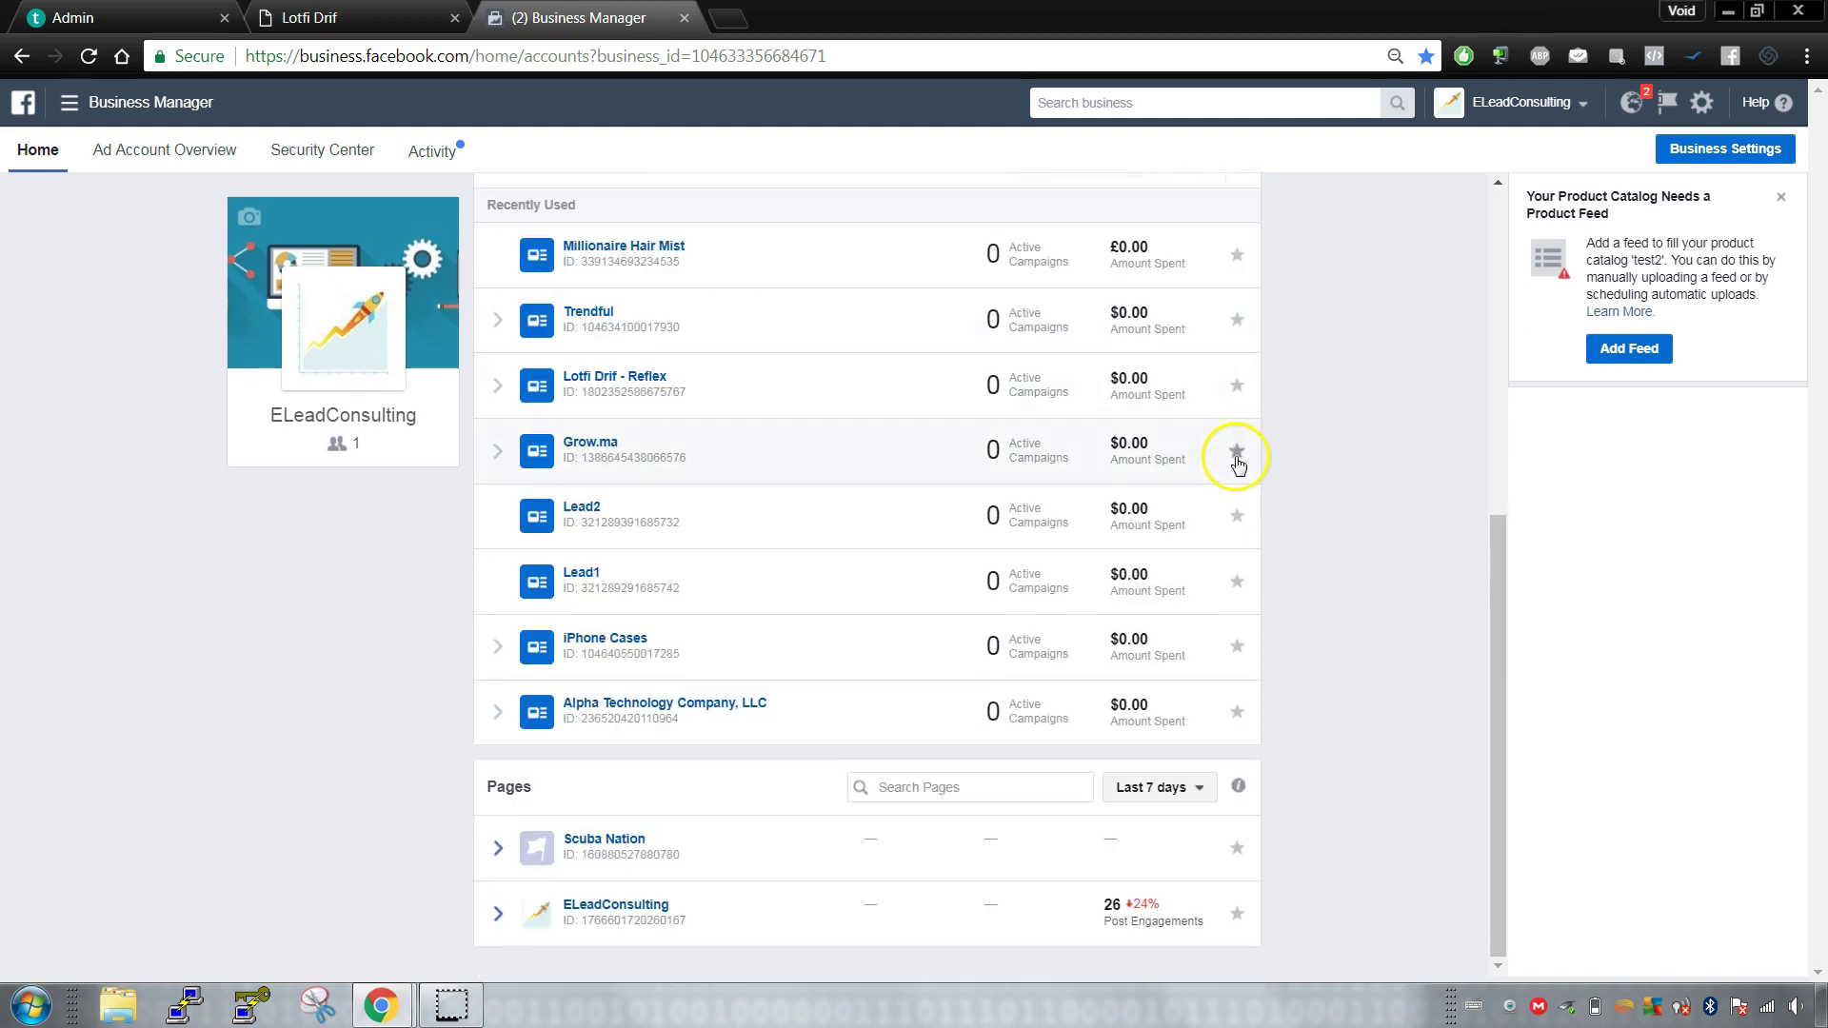
scroll(1237, 462, up, 6)
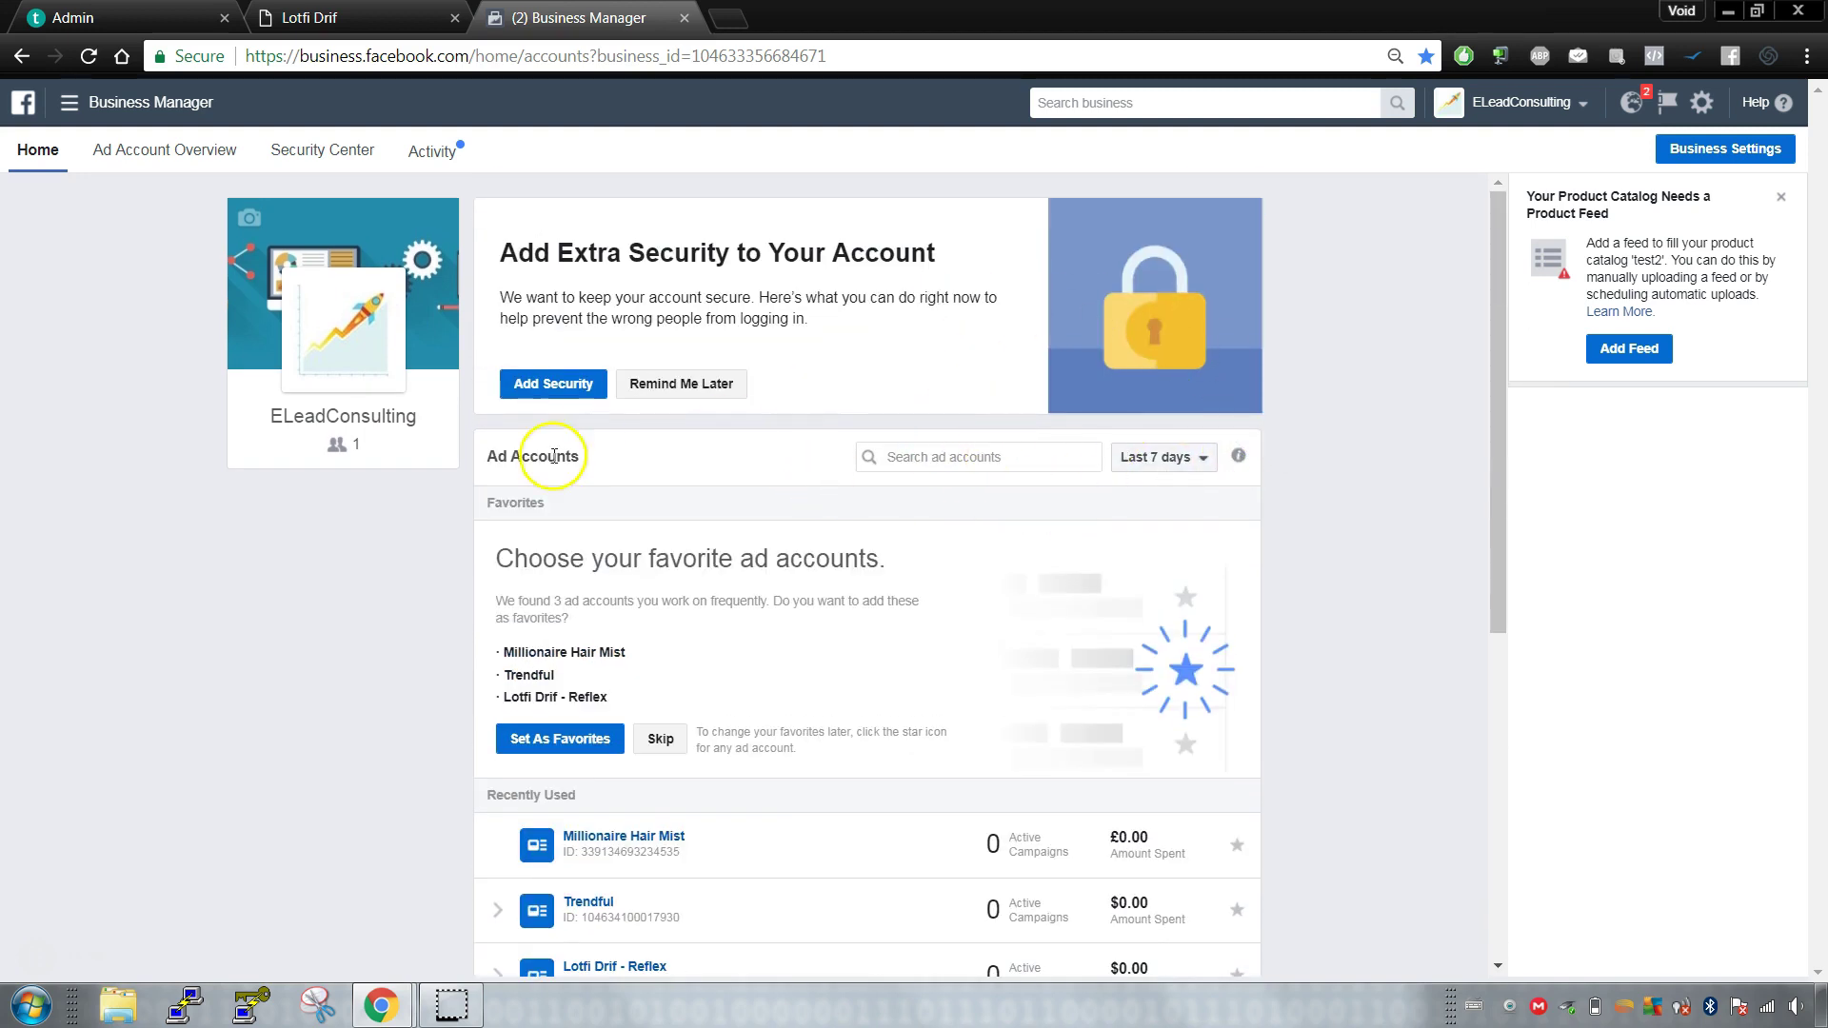
scroll(884, 514, down, 6)
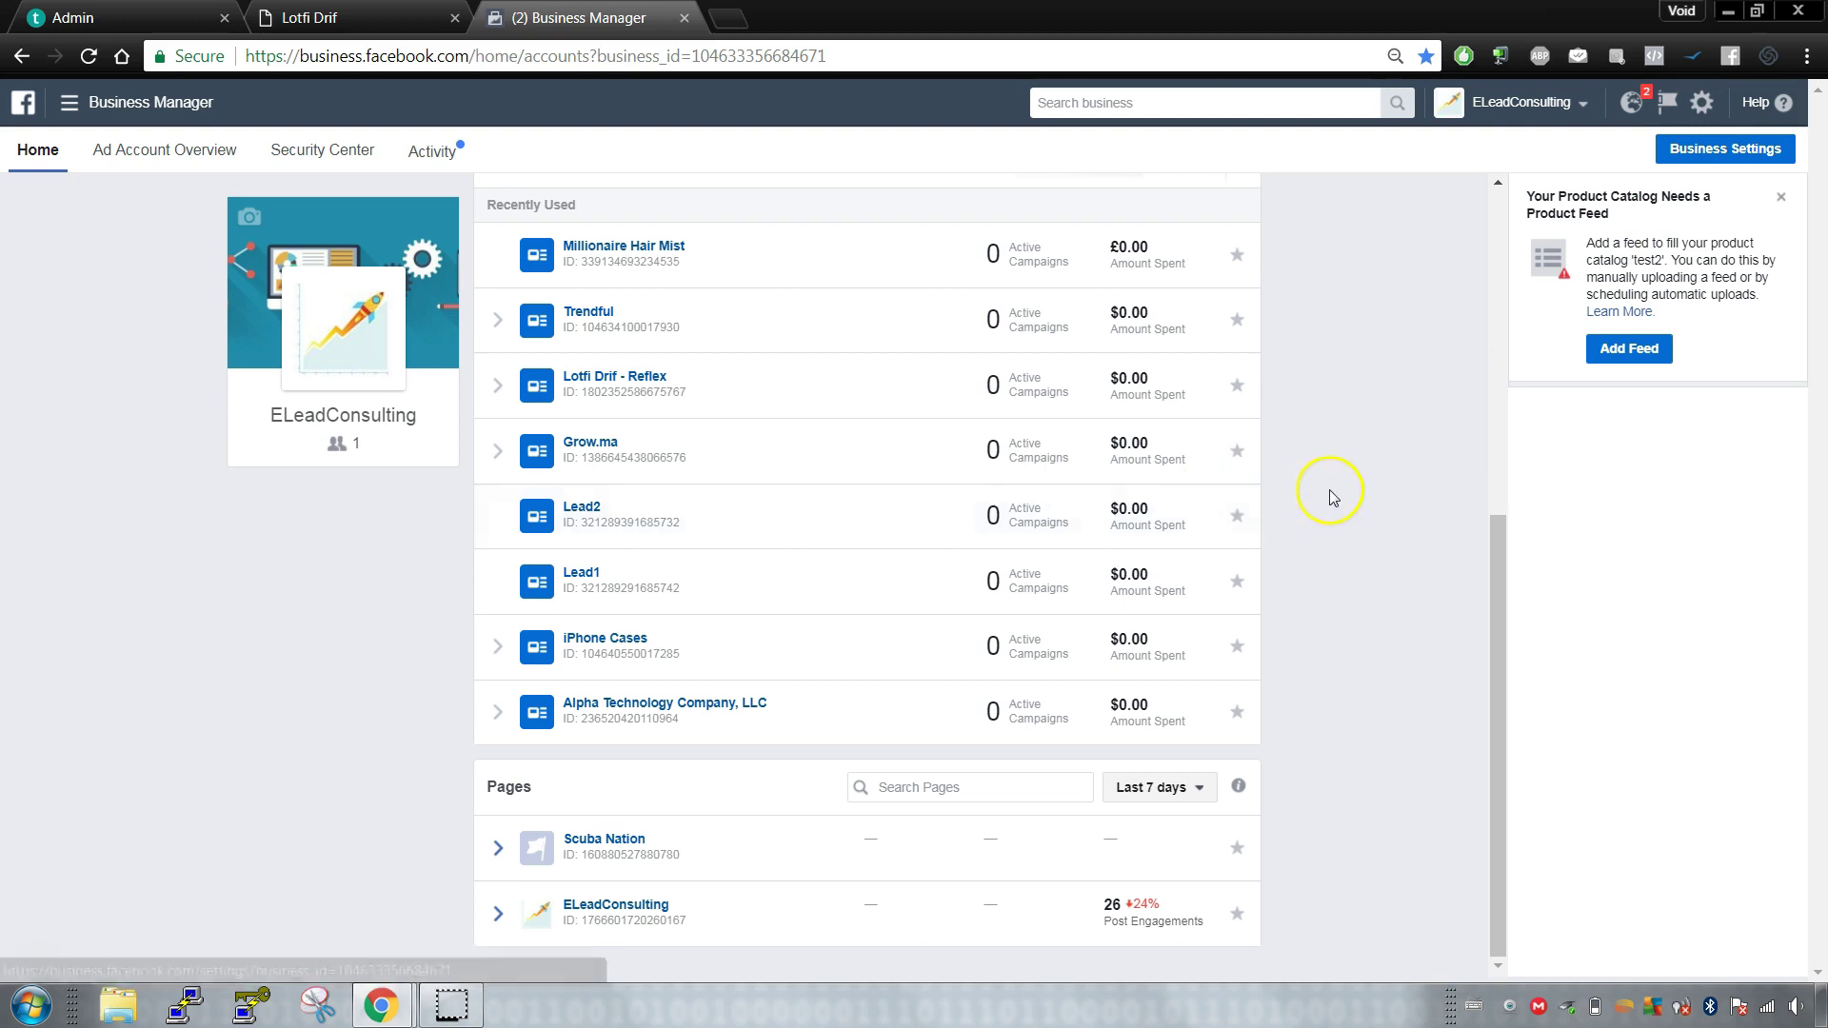
scroll(1327, 490, up, 6)
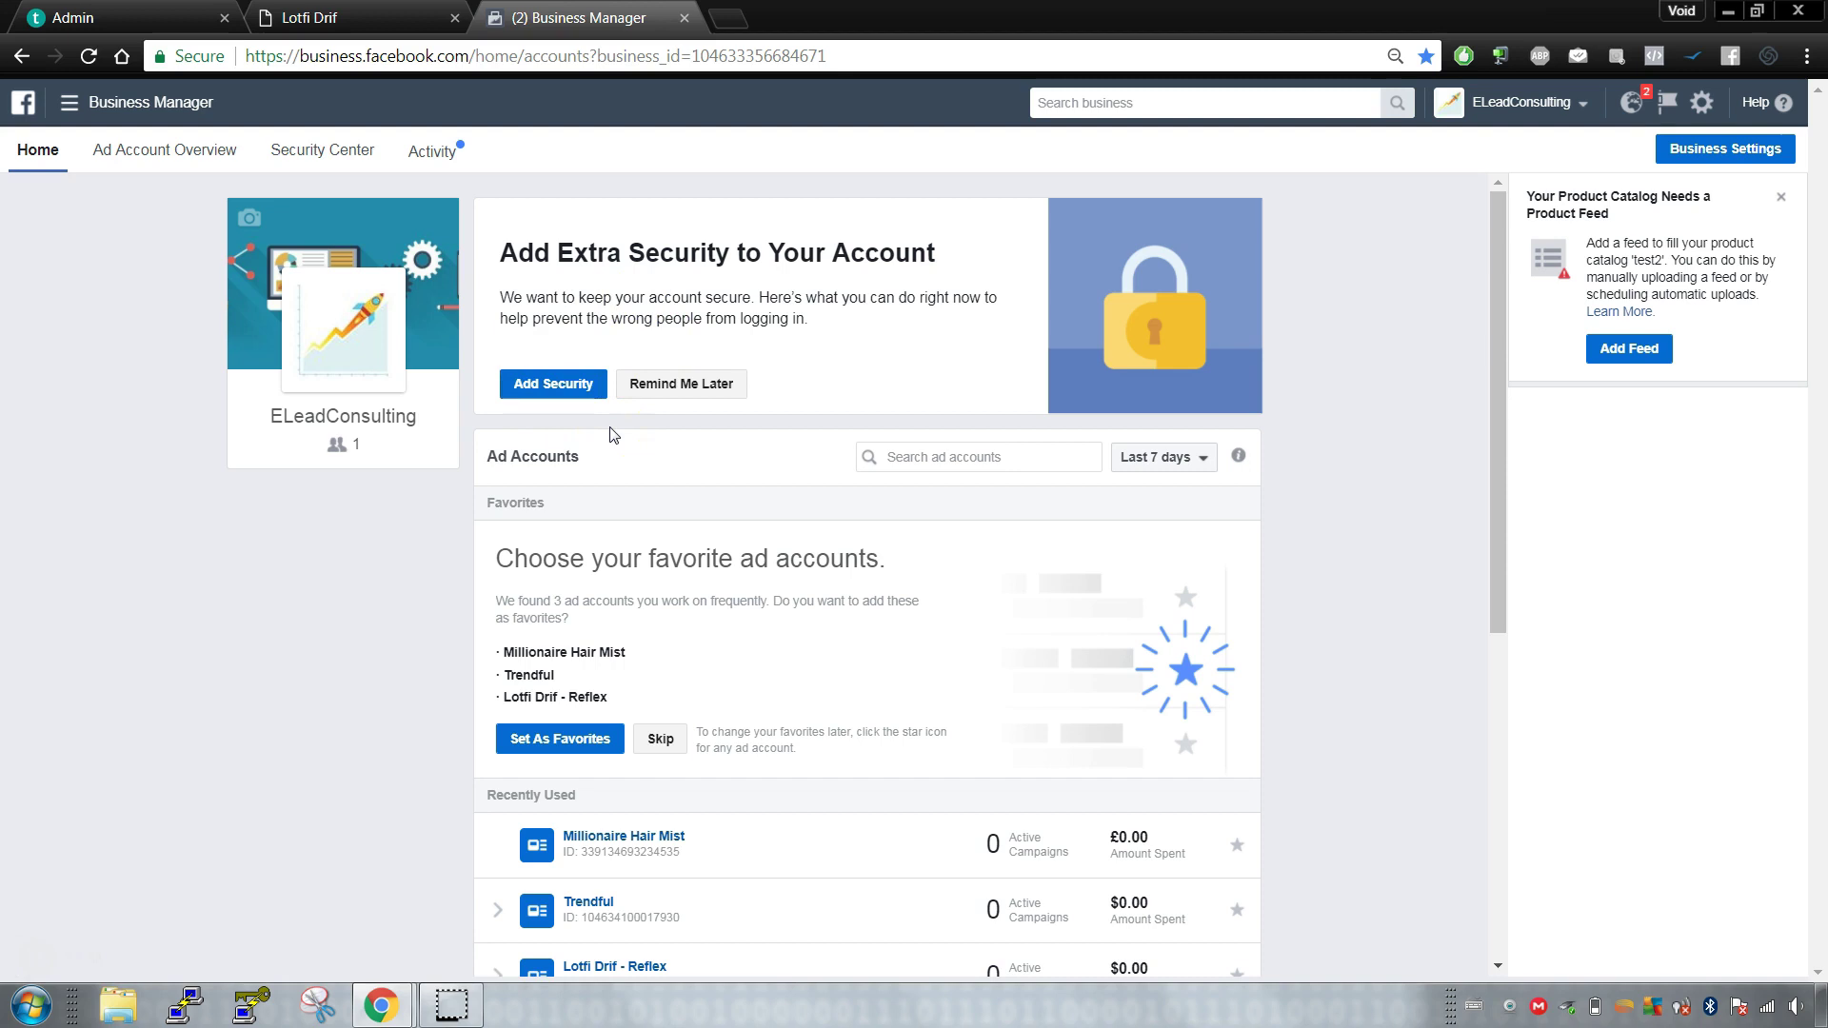
Step: Examine the business's two-factor authentication options and the personal Code Generator settings, closing the Security and Login page at the end
click(582, 383)
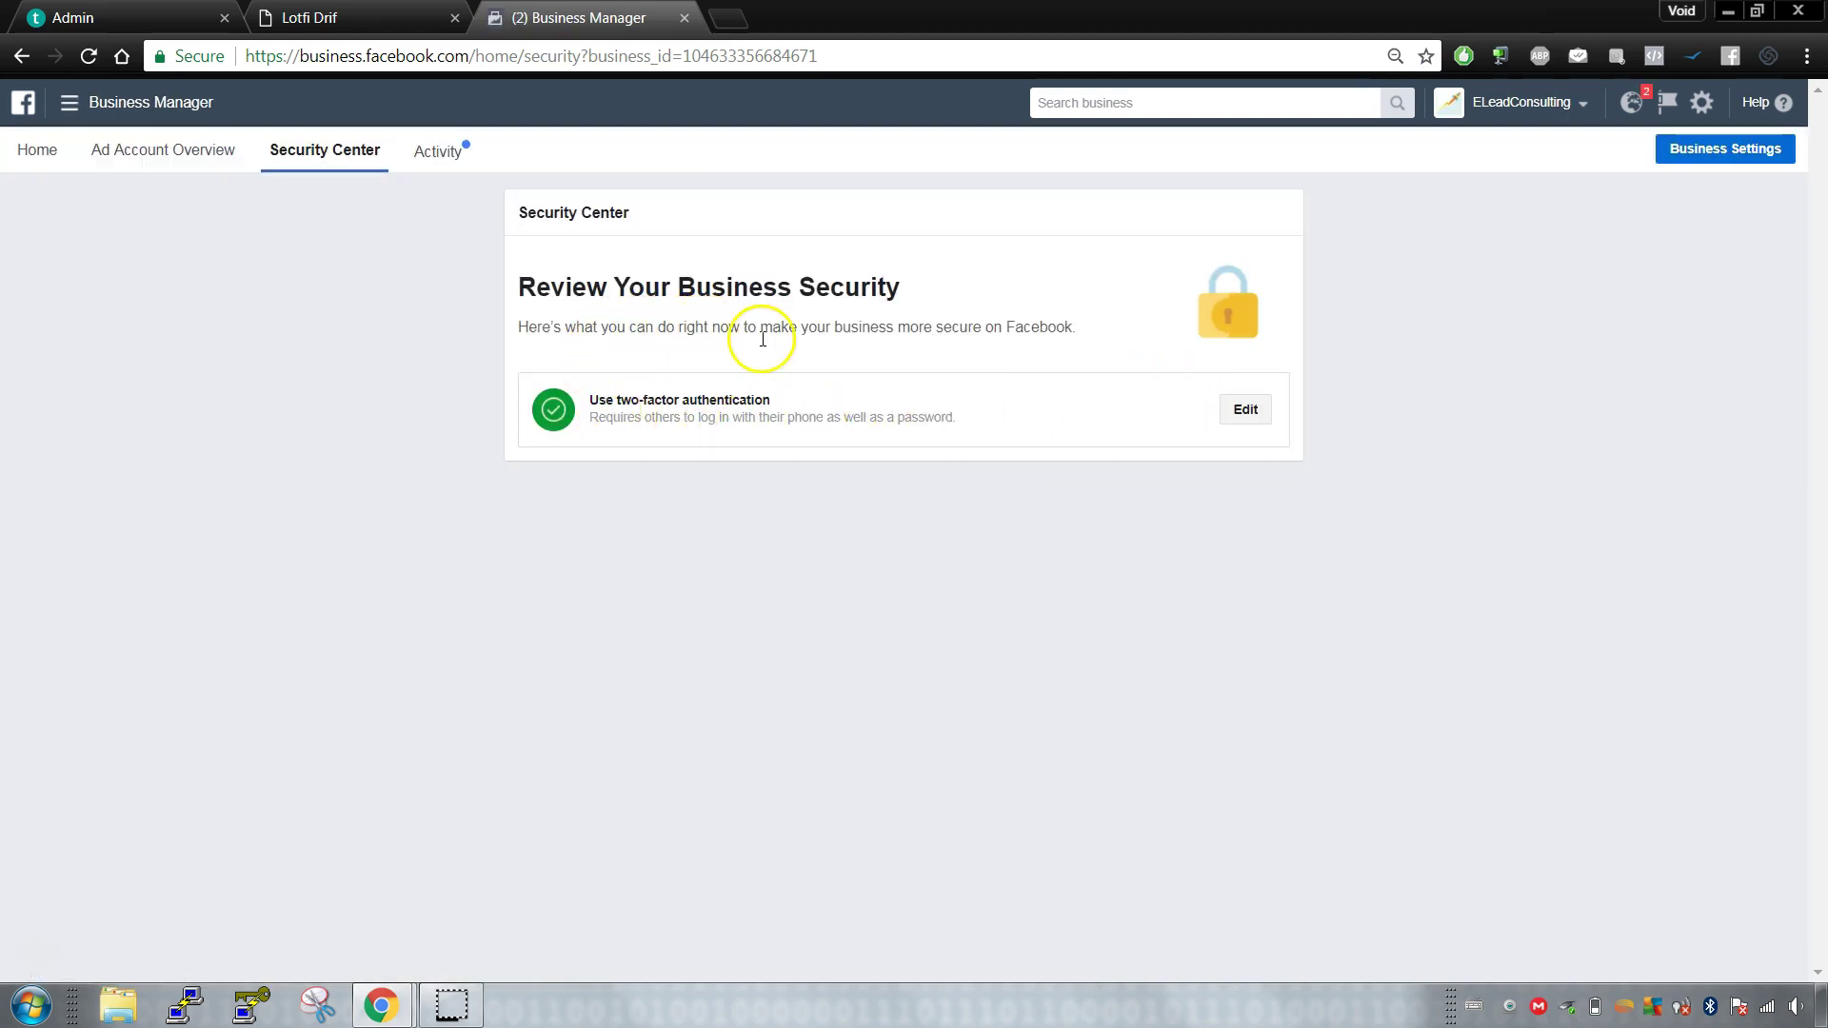
click(1245, 409)
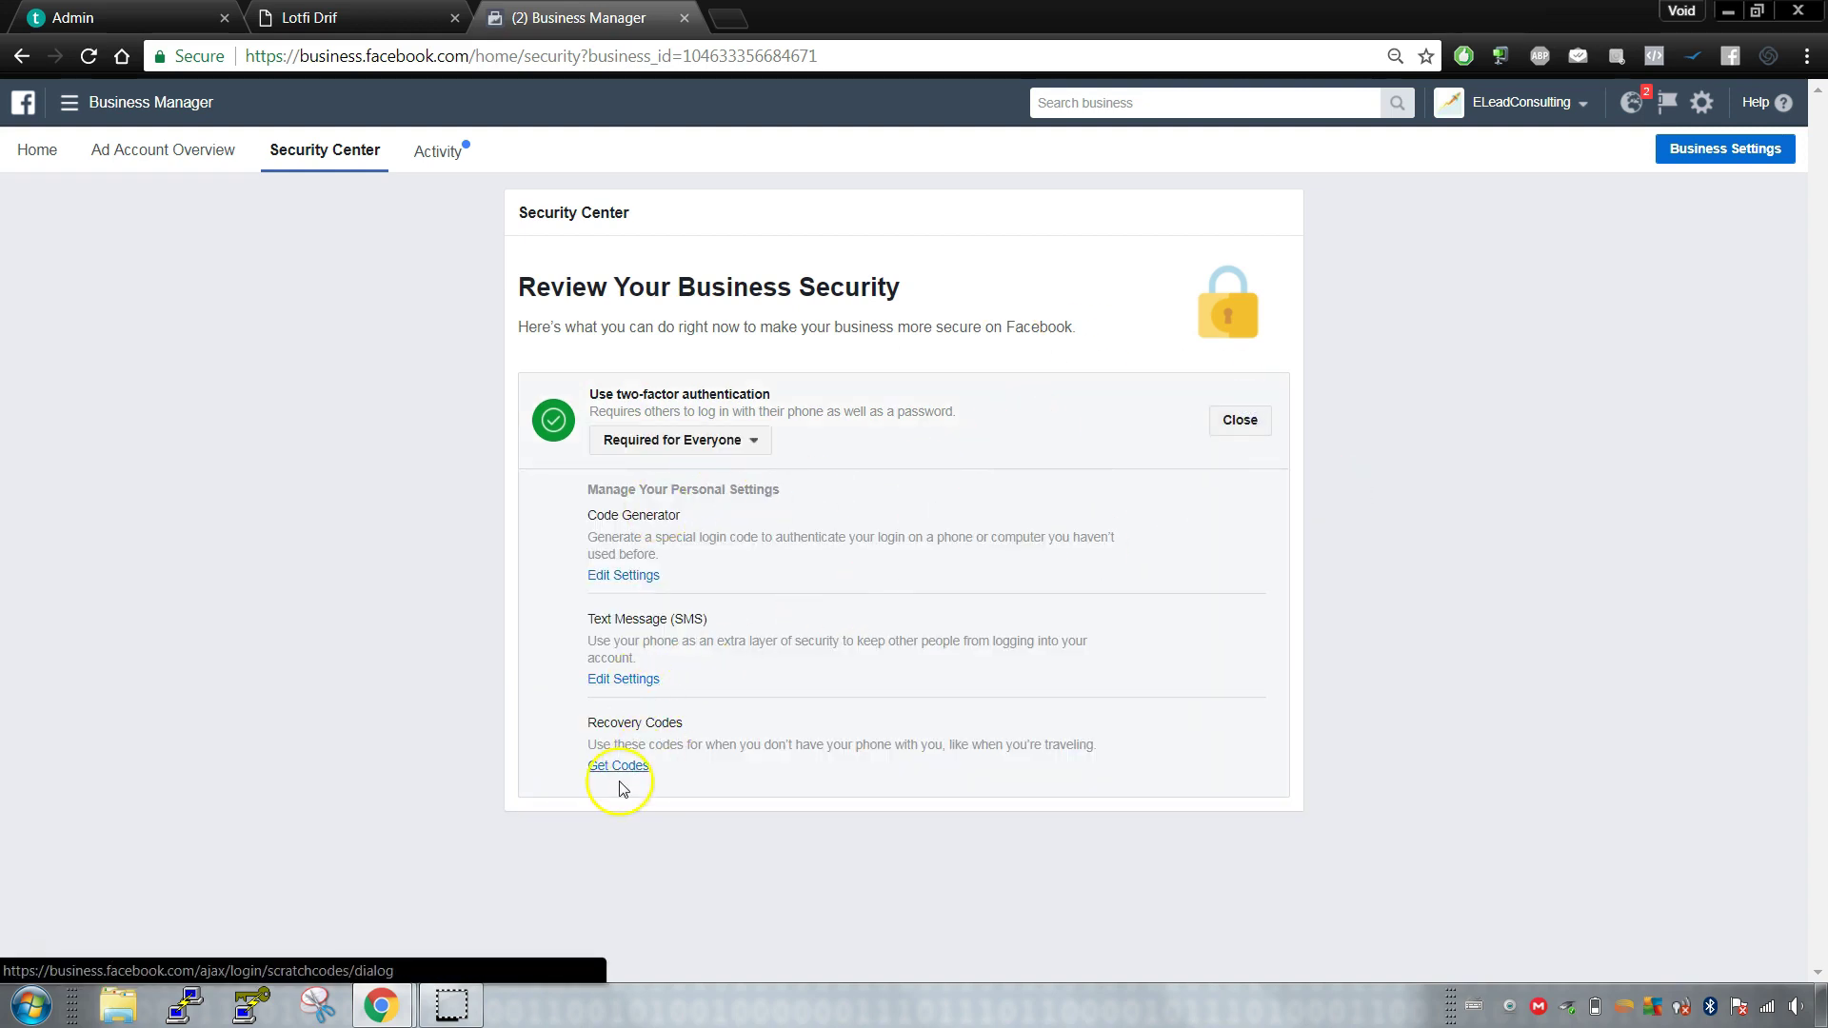
click(645, 578)
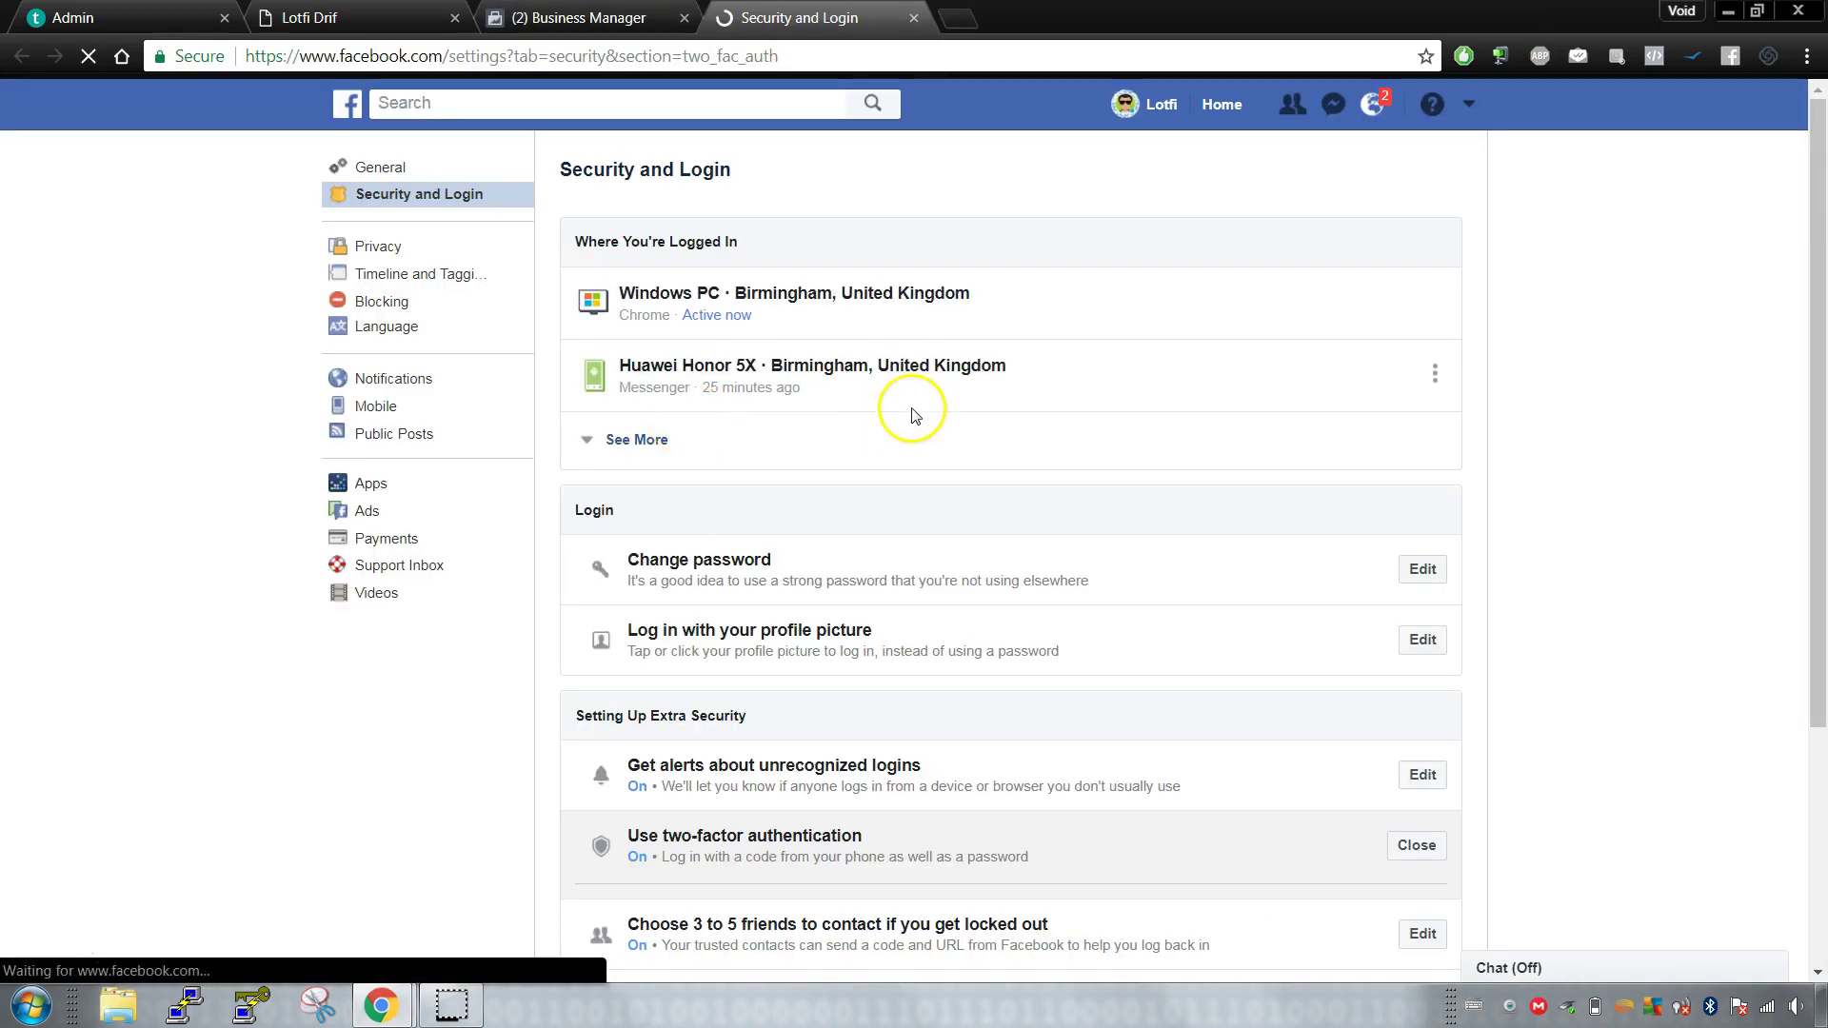
click(619, 17)
click(914, 17)
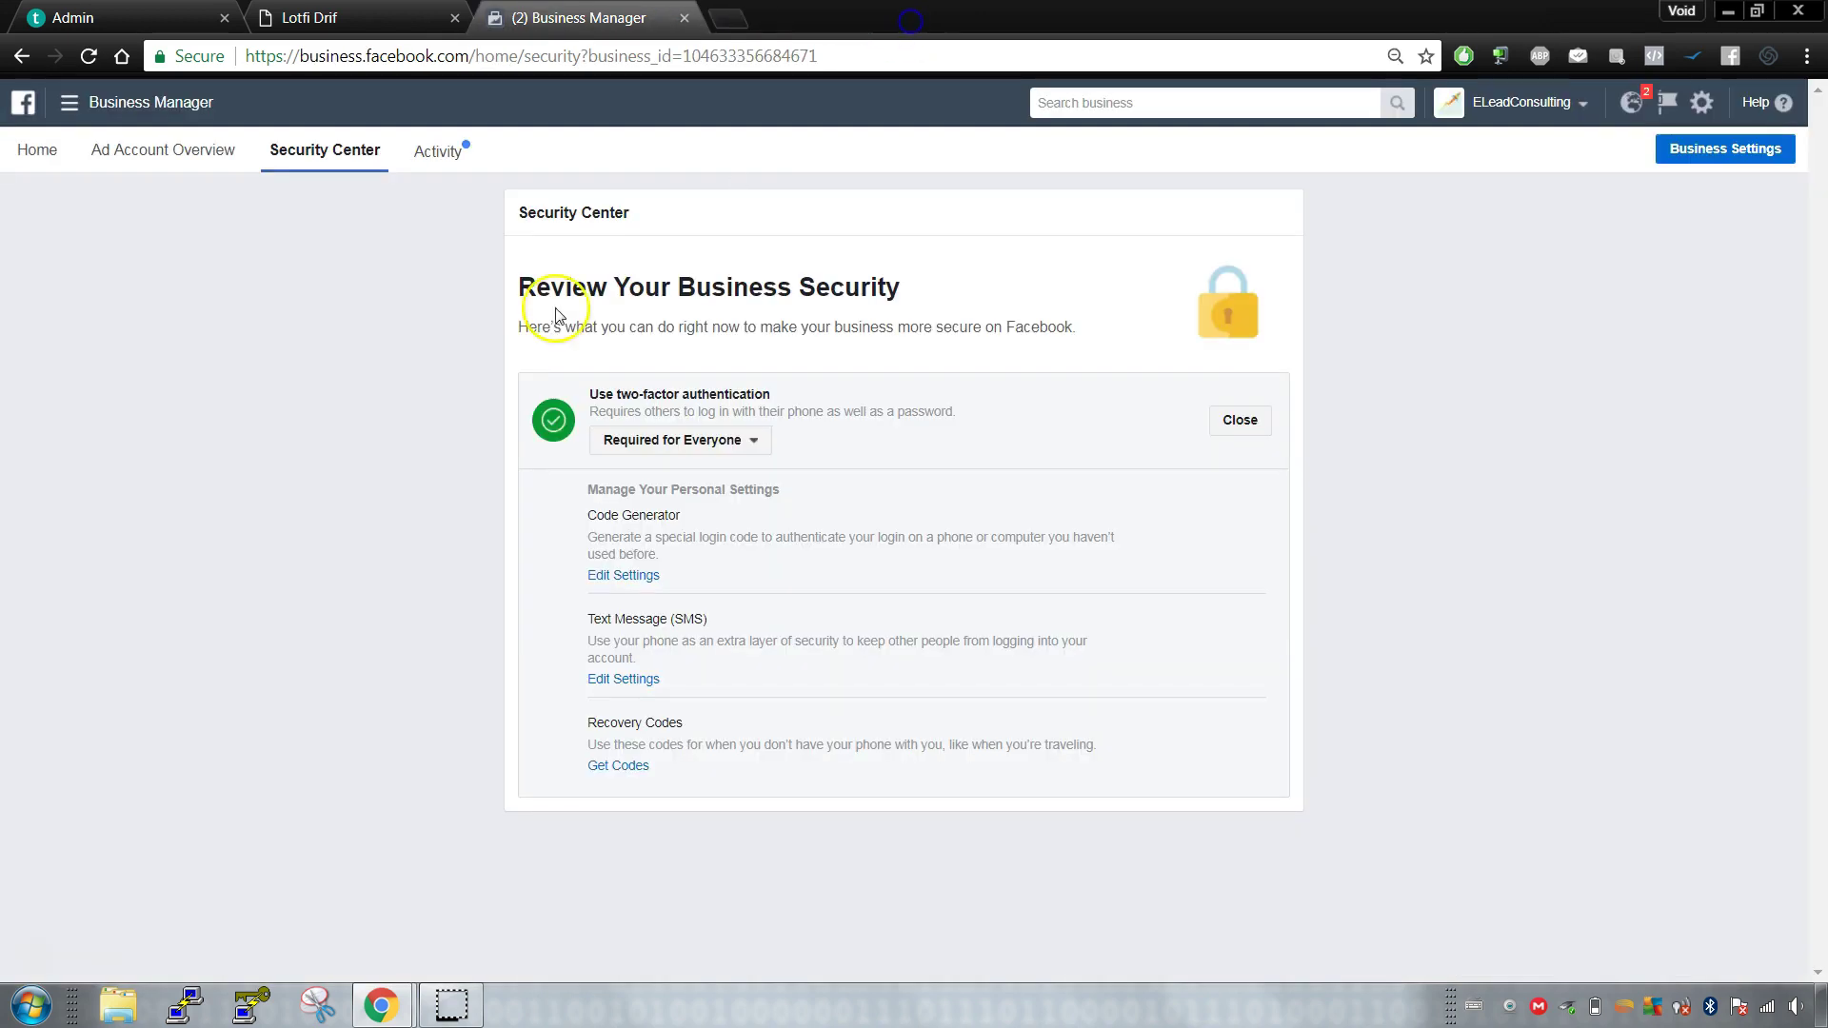
Step: Reopen the business's Security Center from the home page and set two-factor authentication to Required for Everyone
click(9, 55)
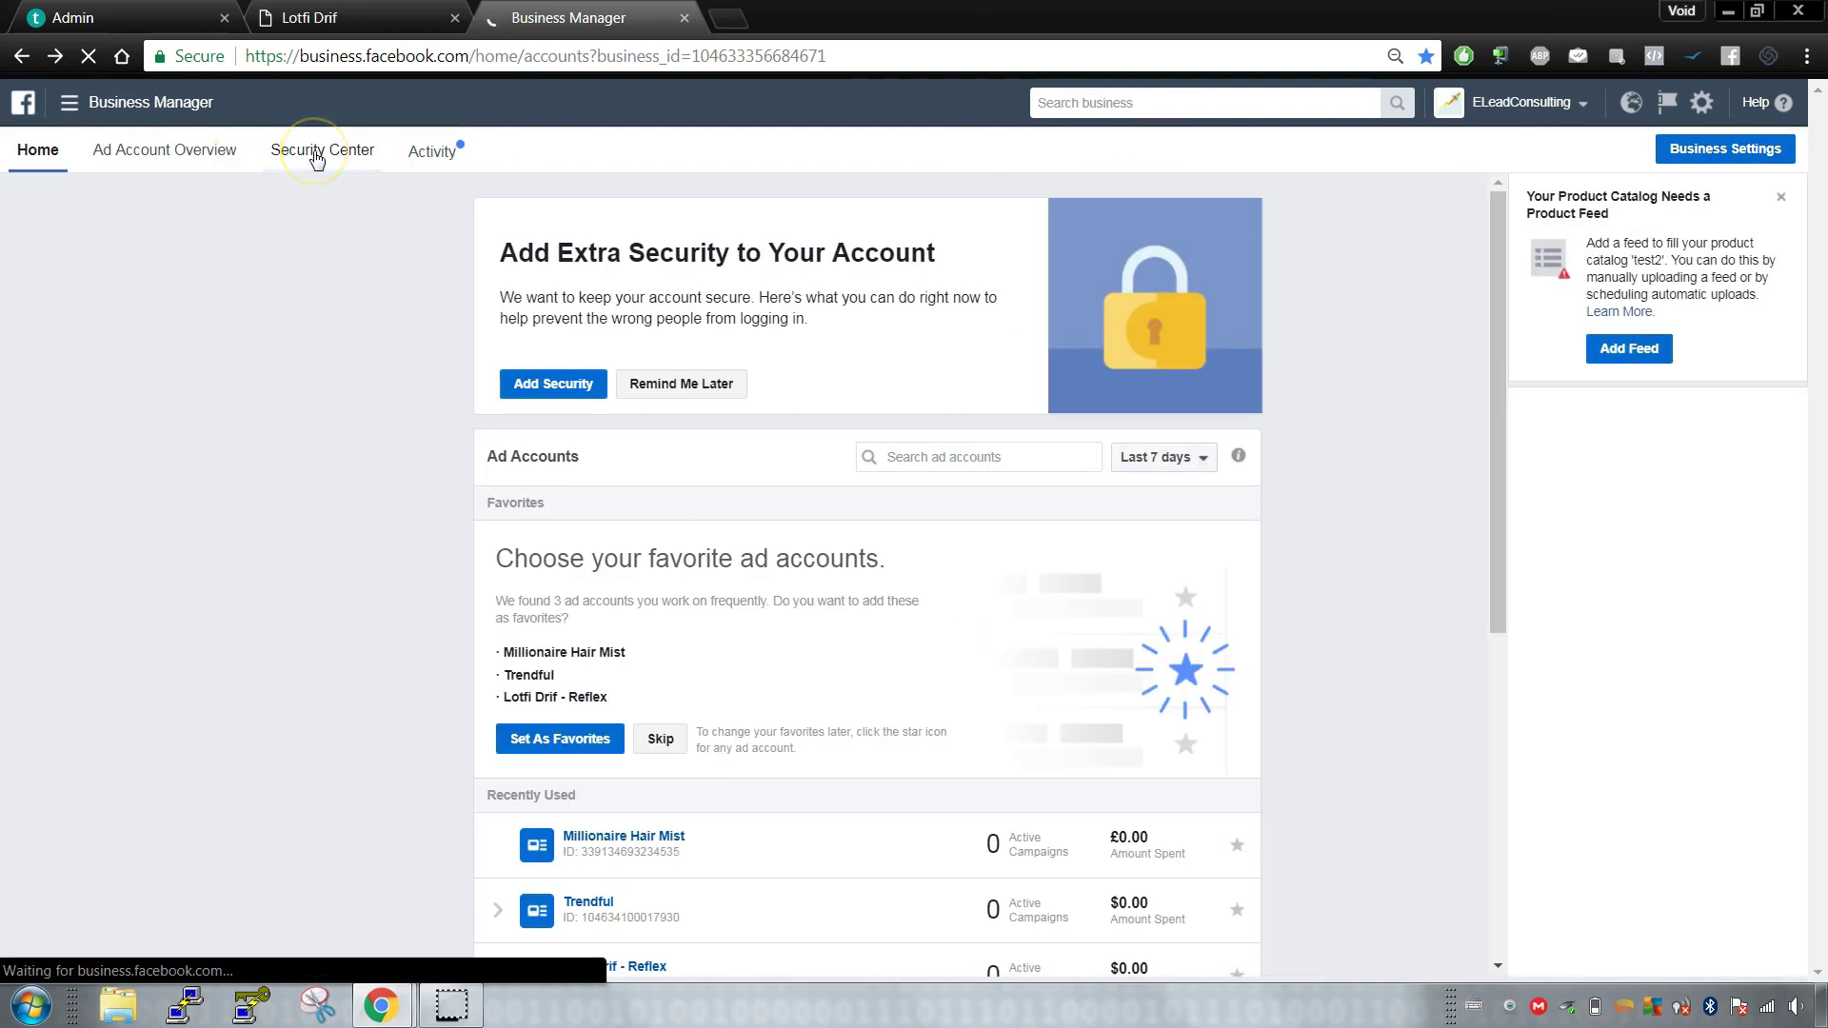
click(317, 152)
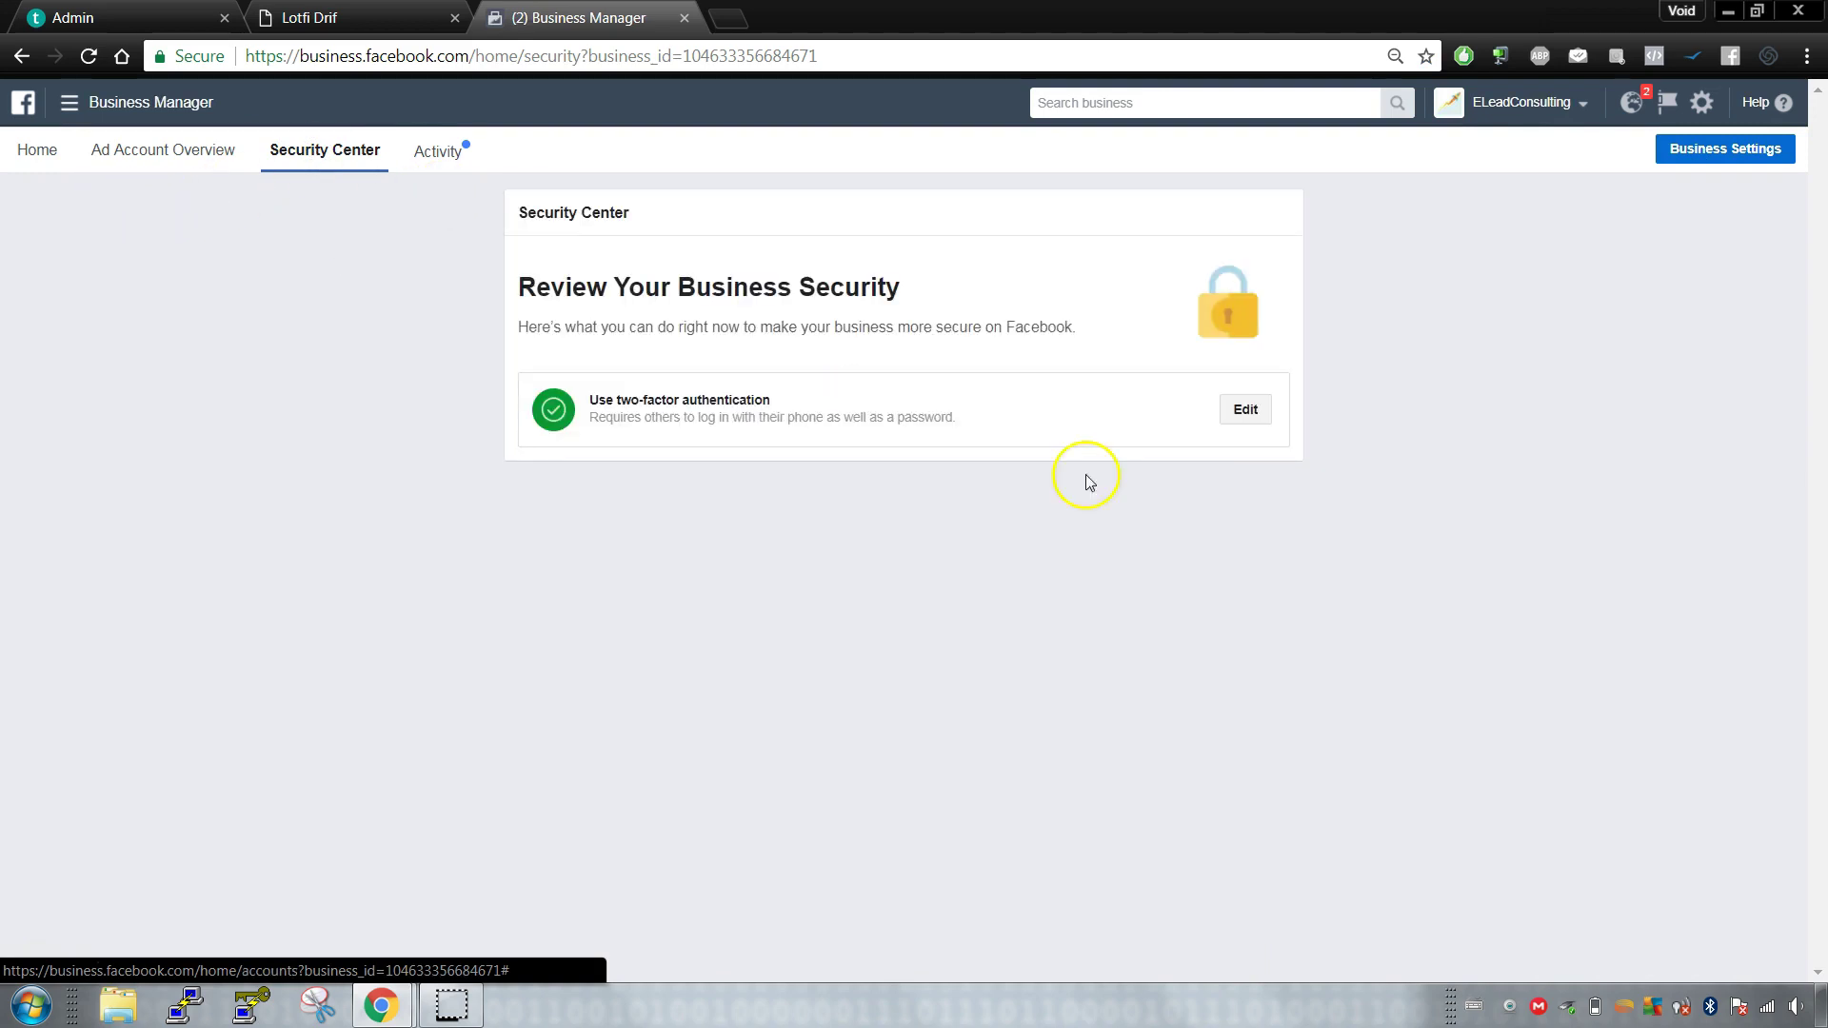
click(1243, 408)
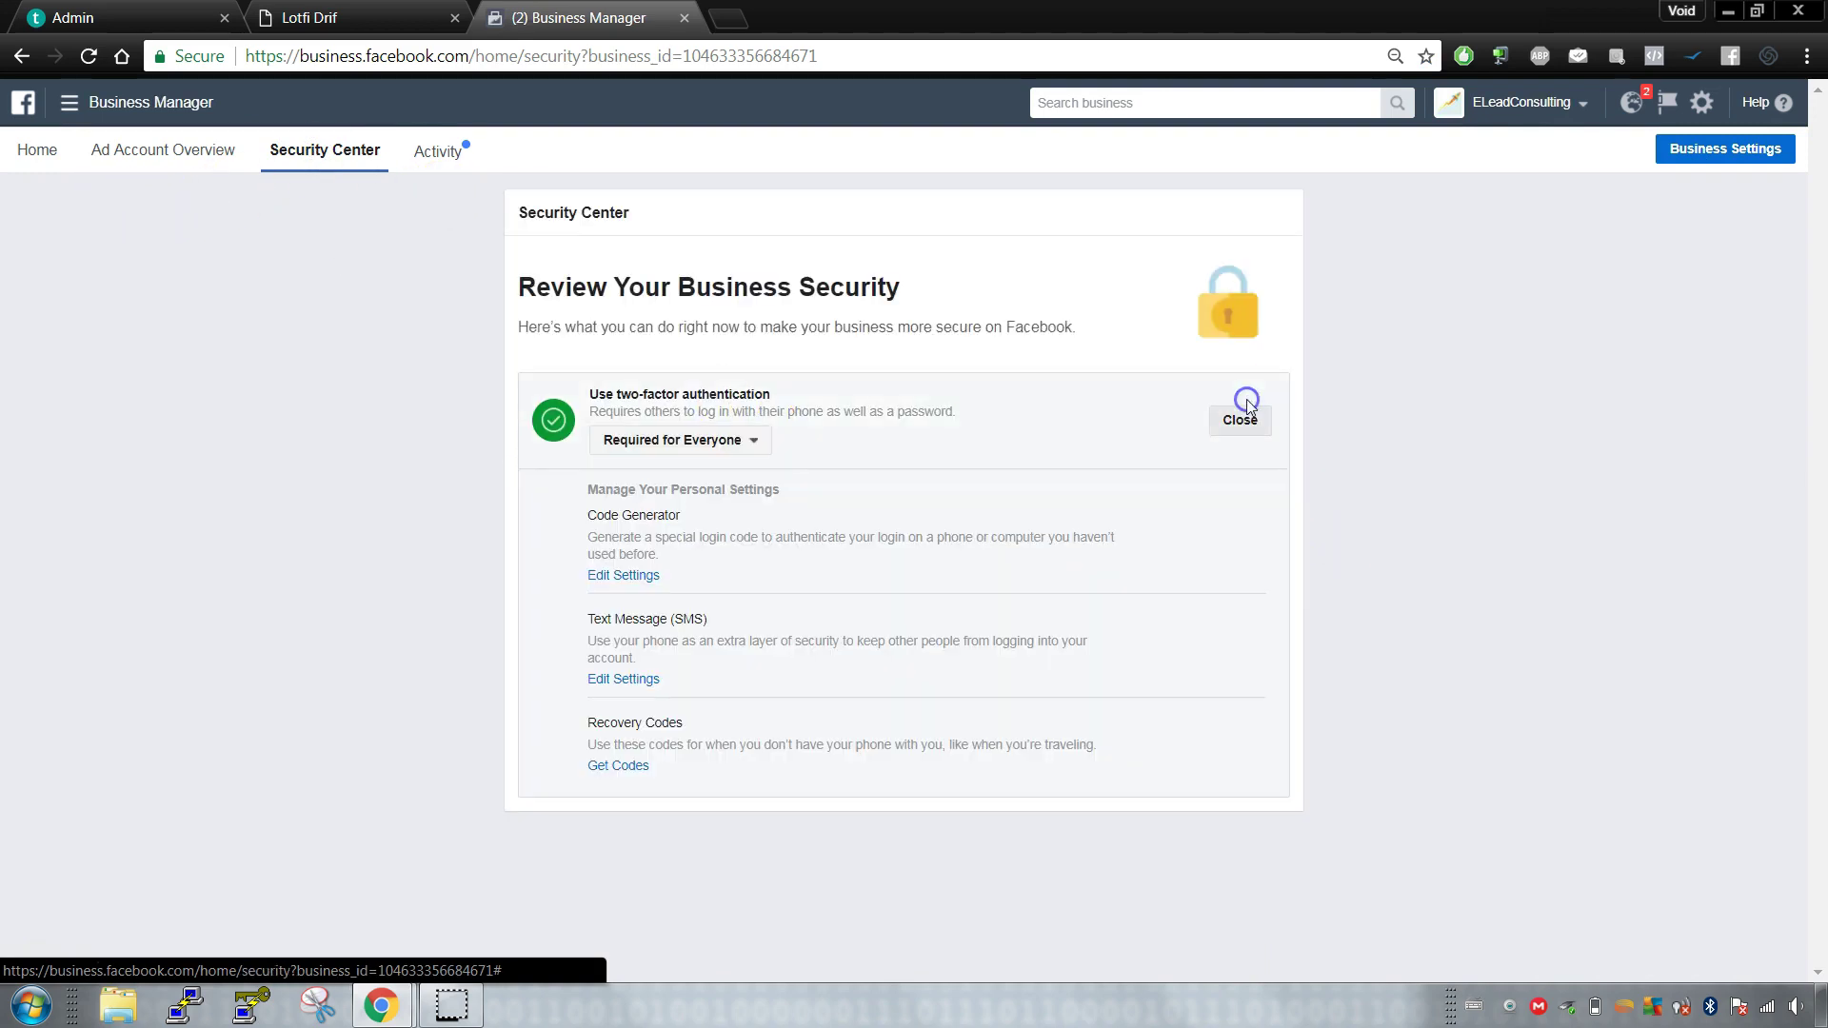
click(743, 440)
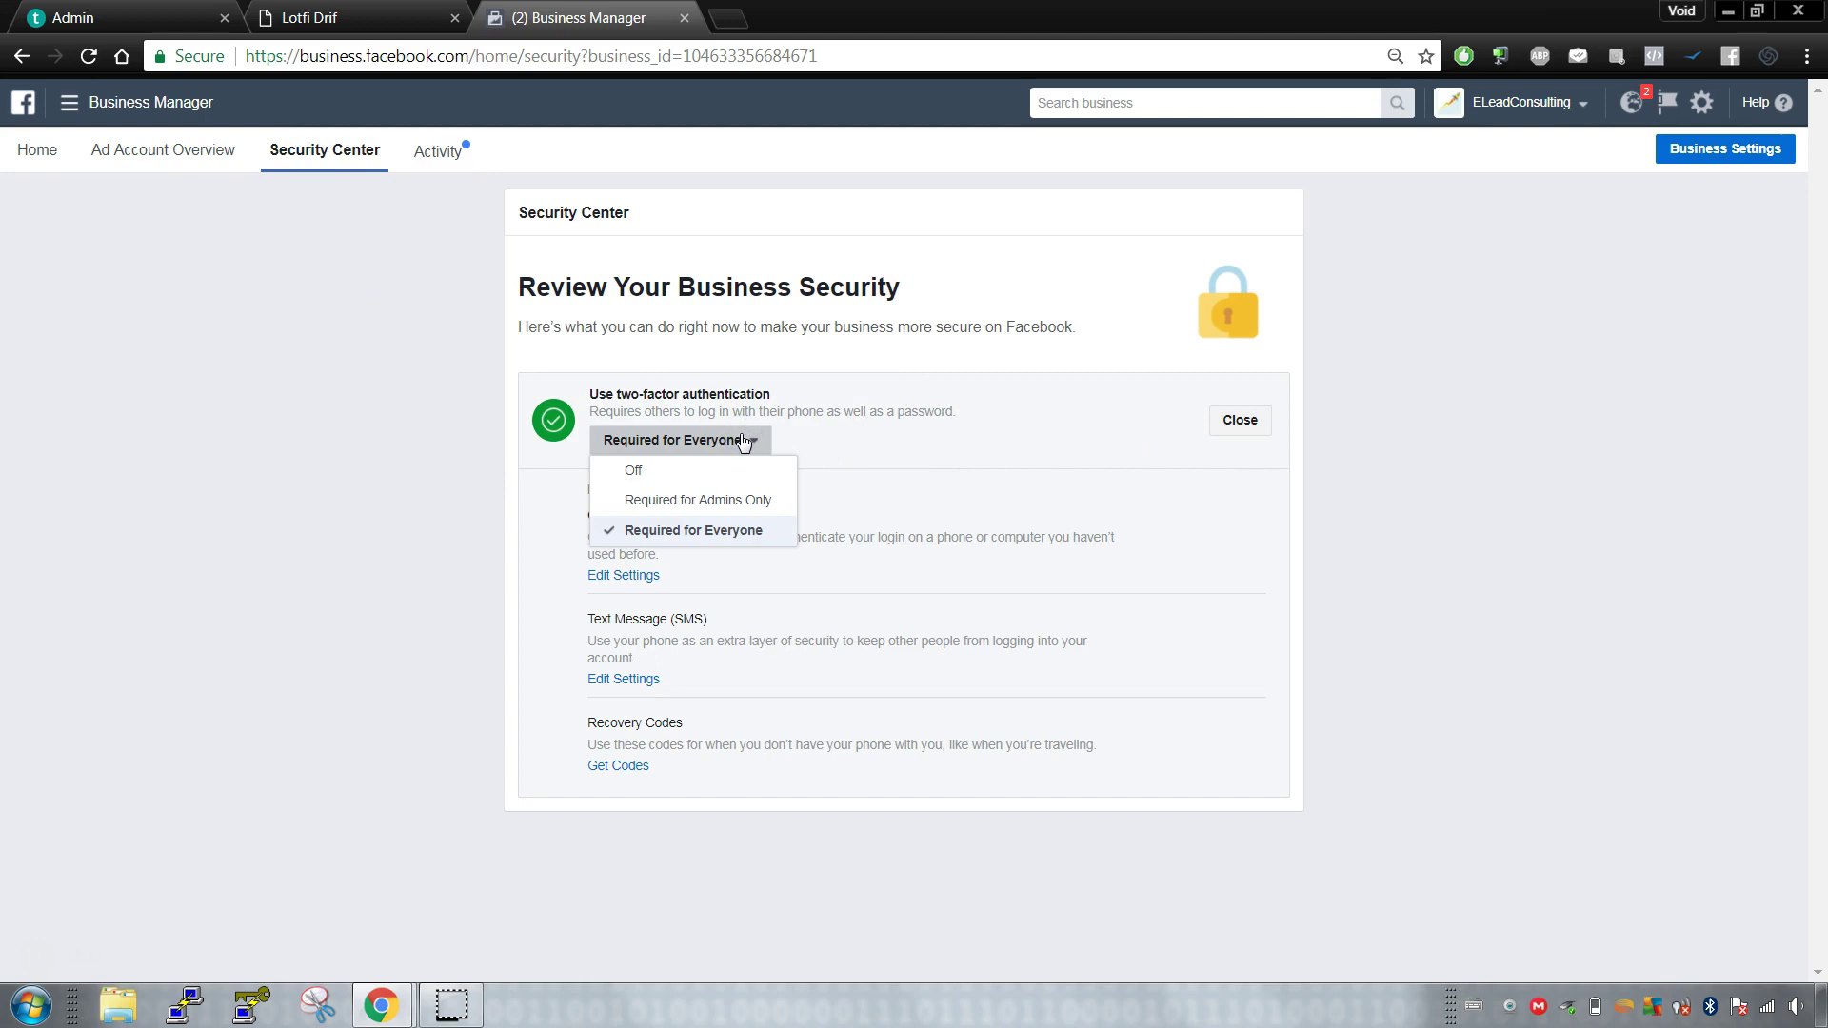
click(734, 530)
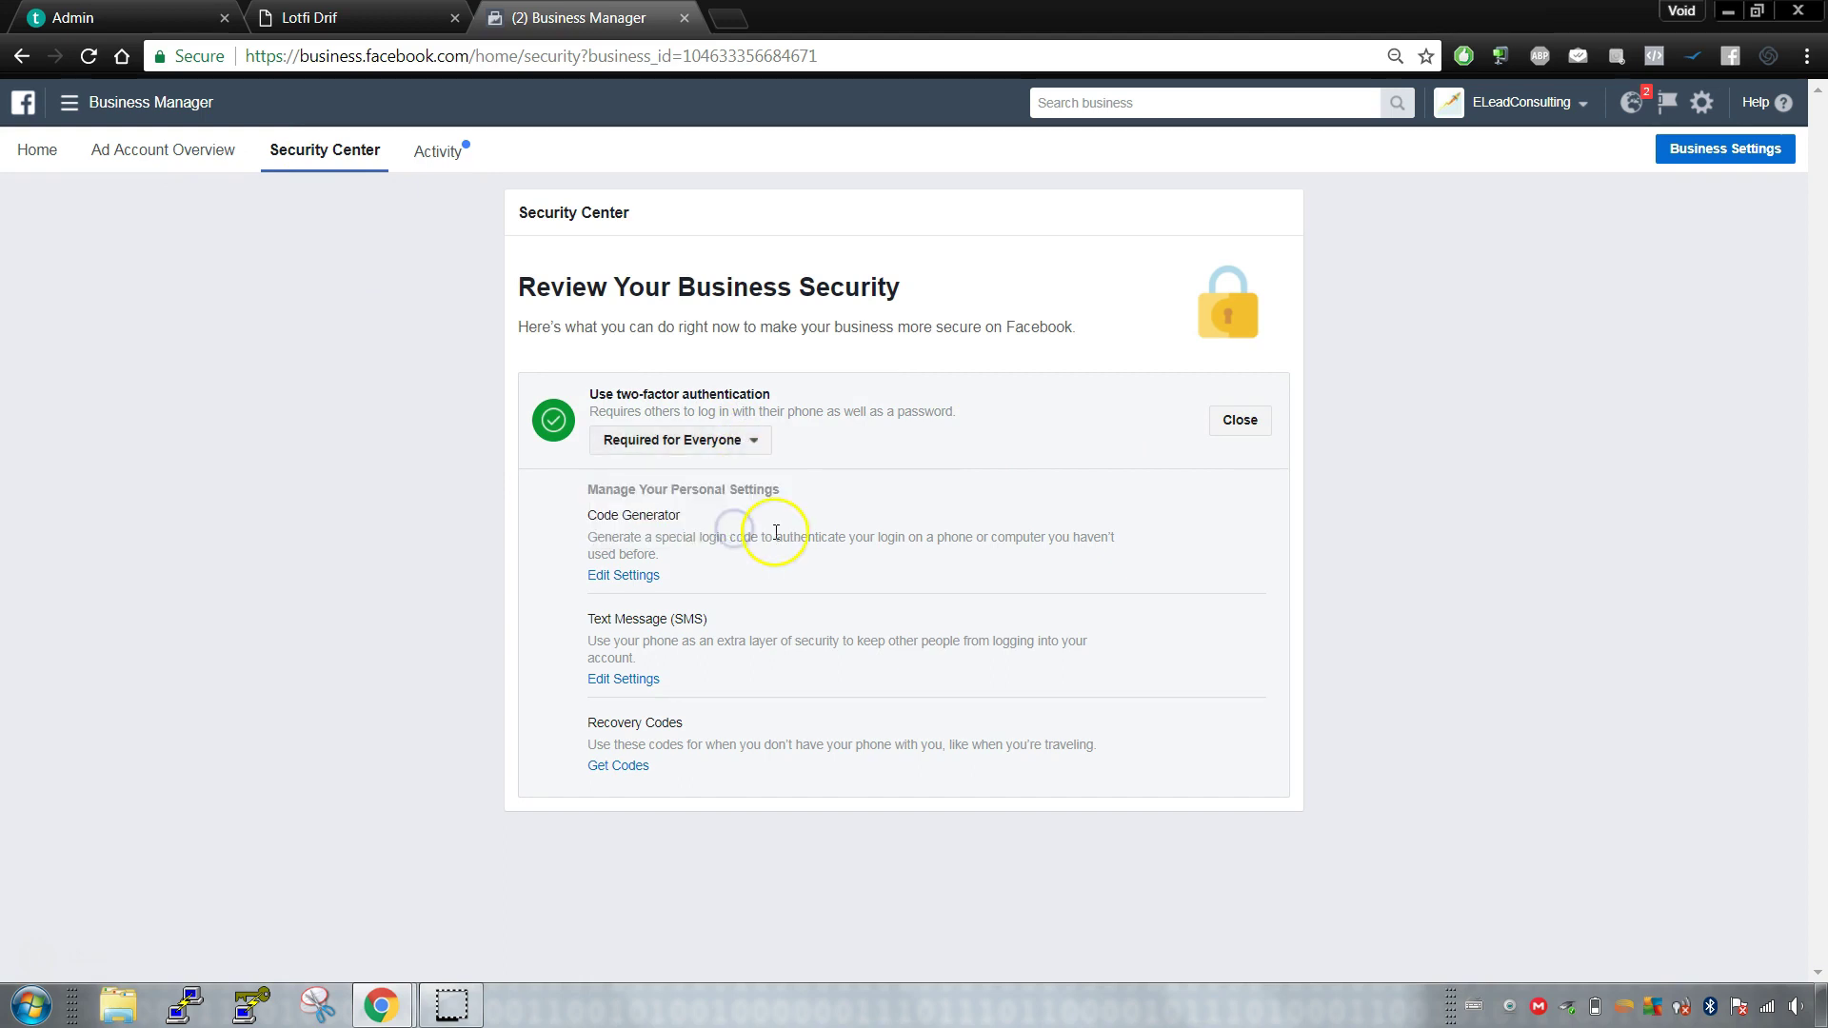
Step: Return to the Business Manager home, look over its ad accounts and open the Business Settings
click(23, 149)
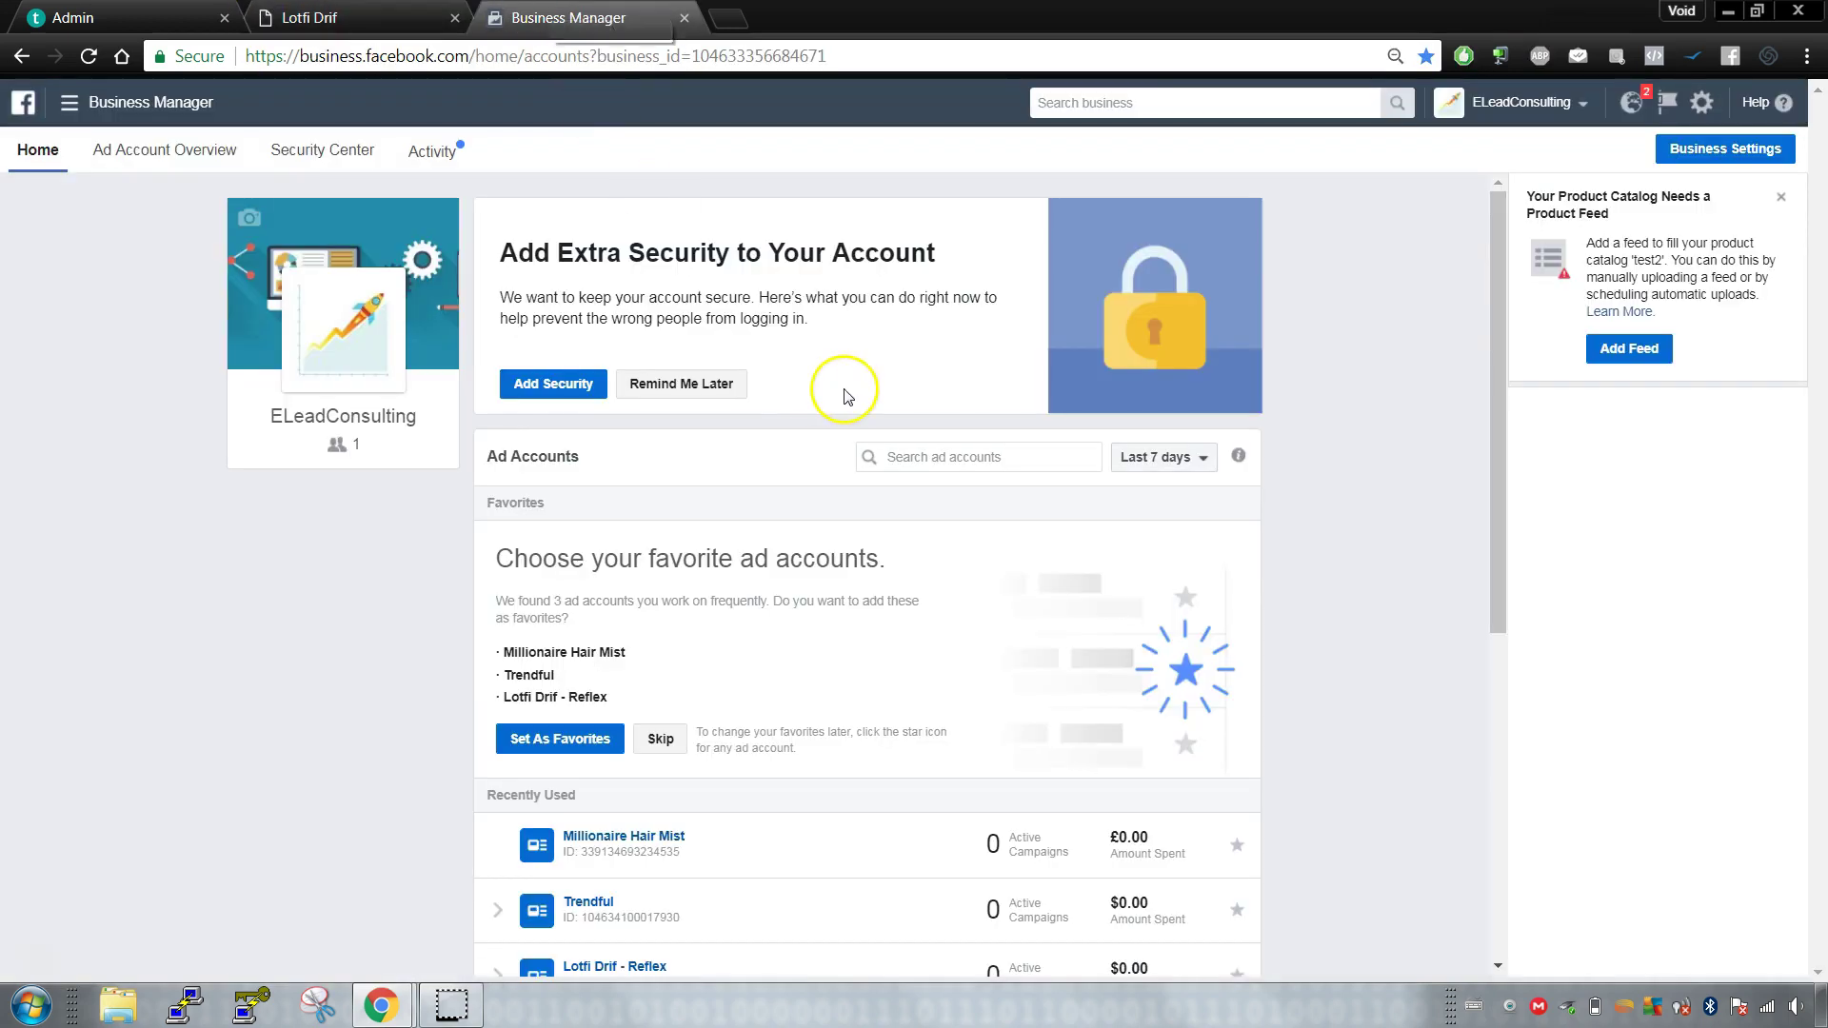
scroll(1305, 571, down, 6)
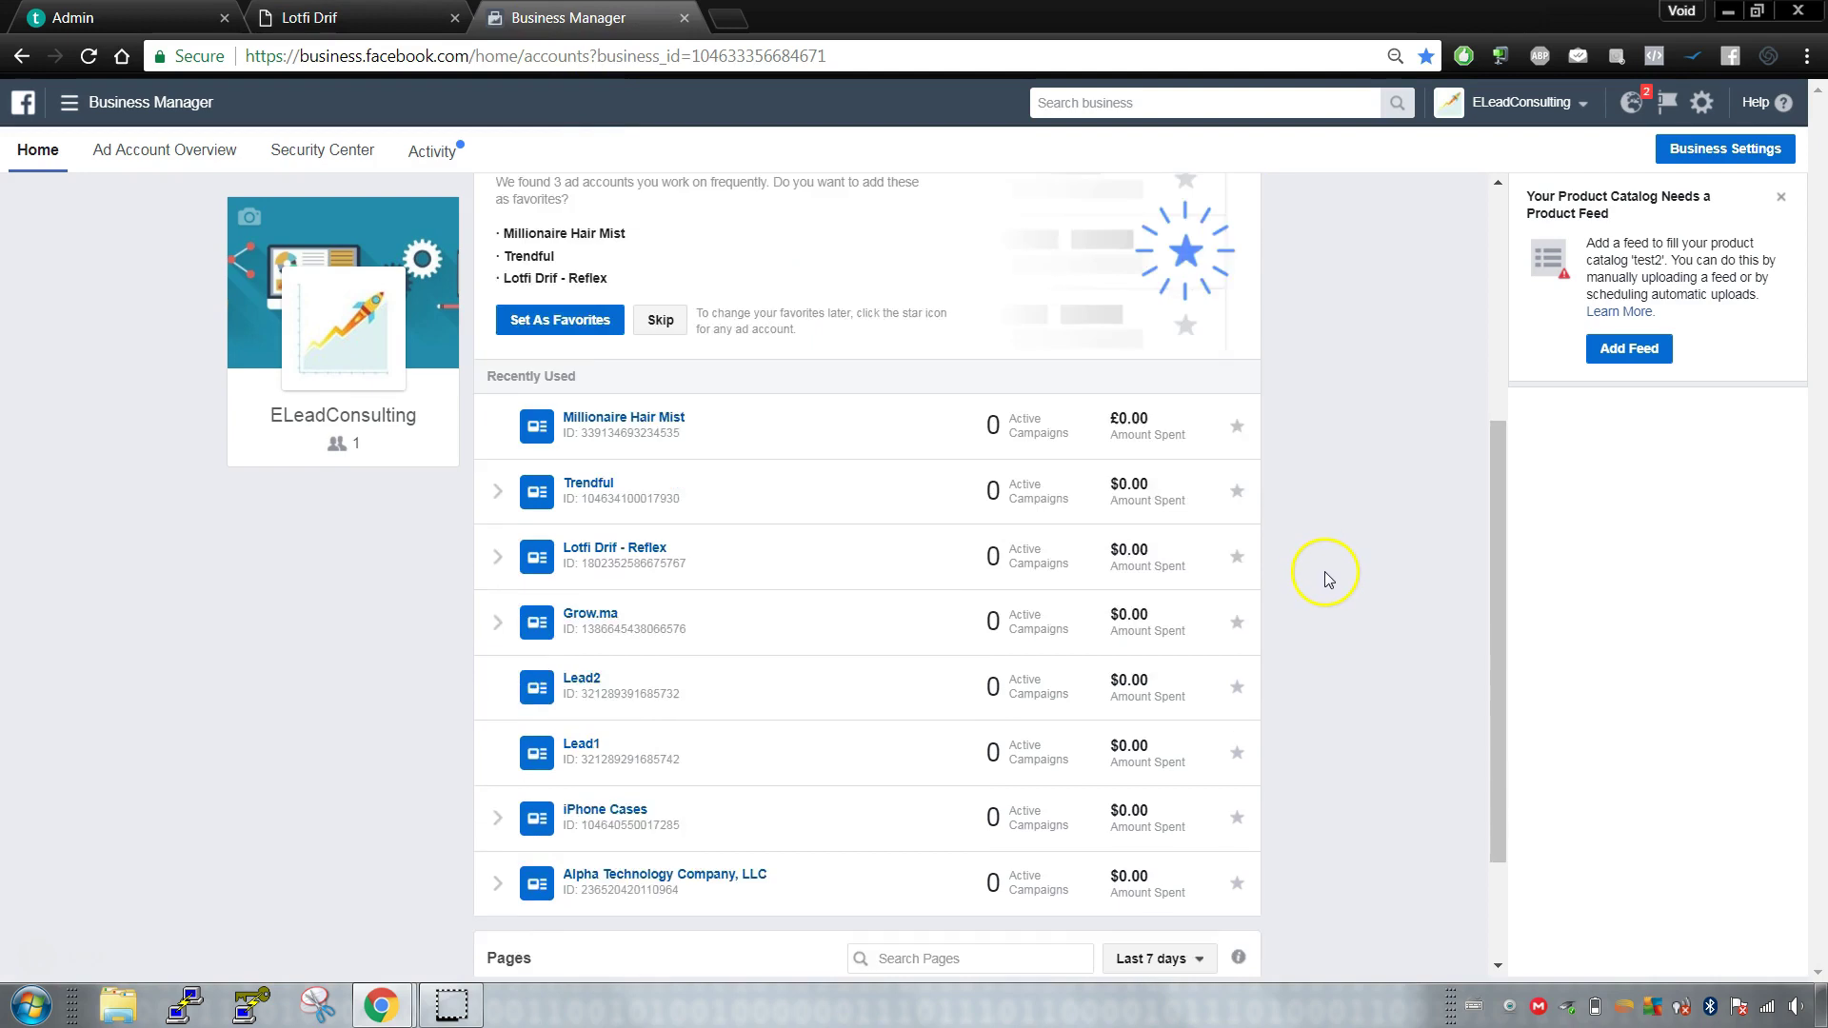
scroll(1277, 611, up, 5)
scroll(1275, 606, up, 2)
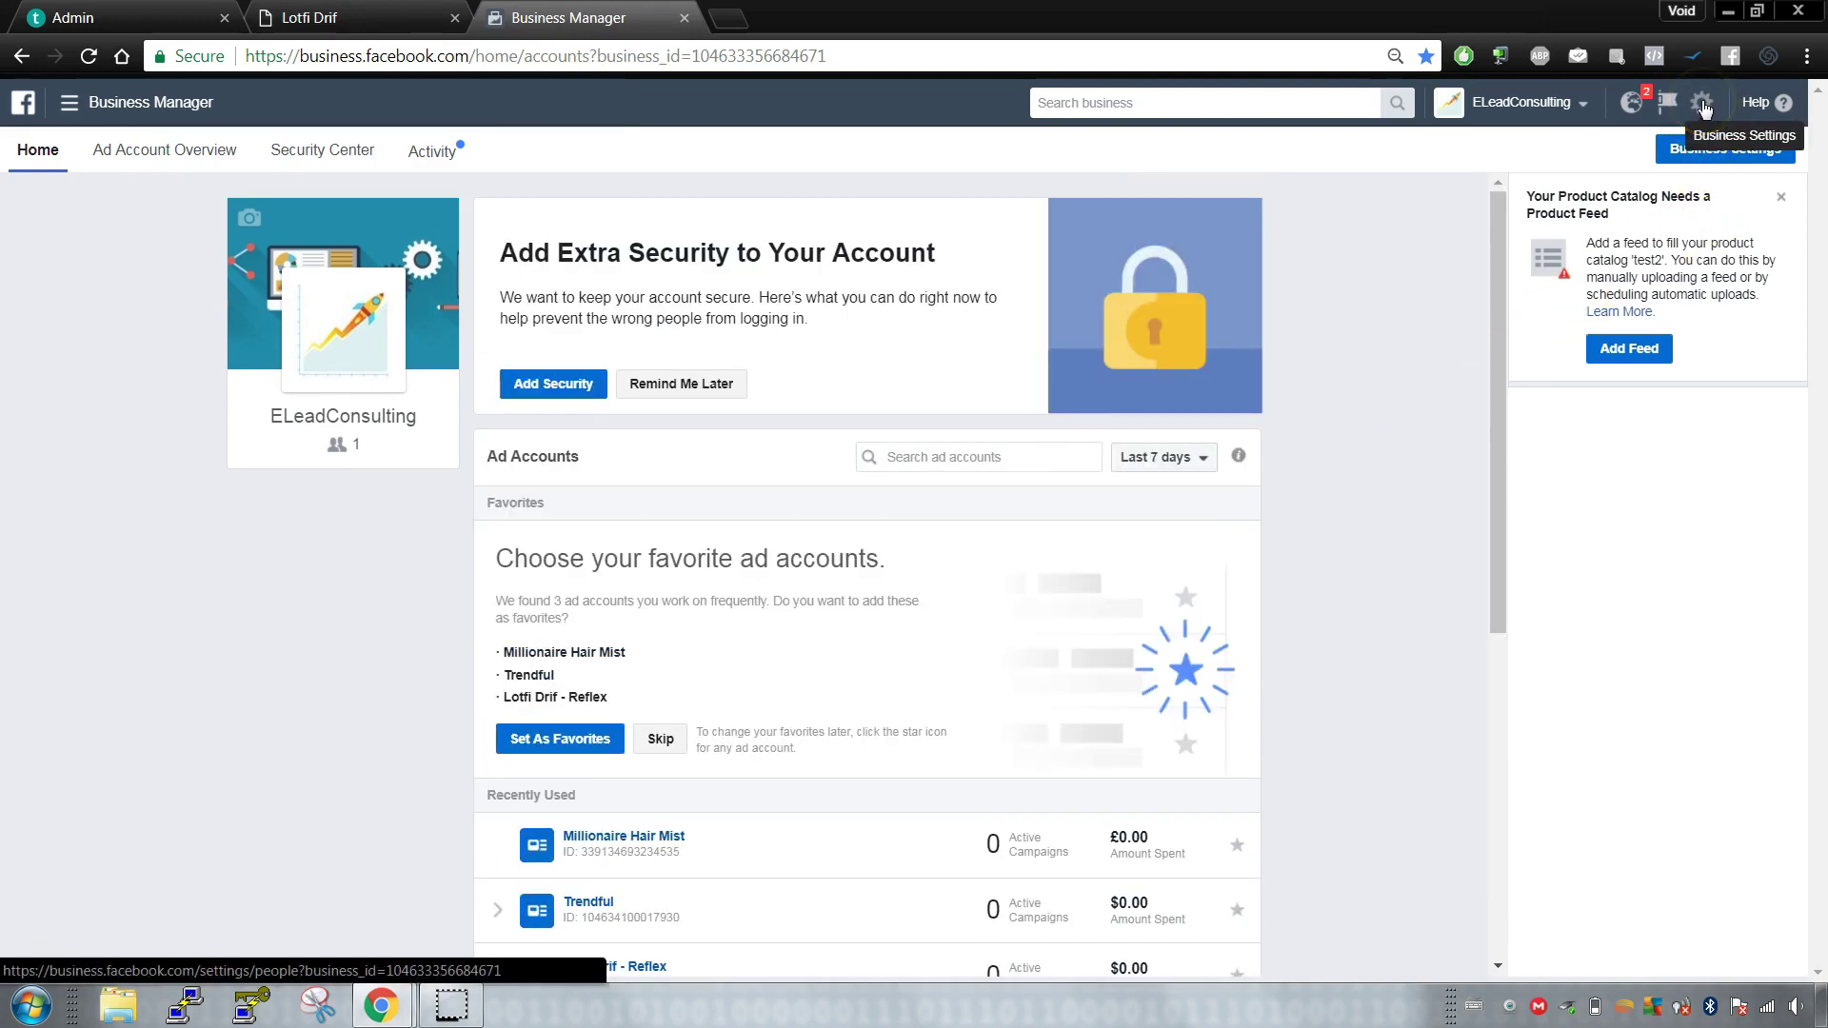
click(1705, 107)
click(1701, 107)
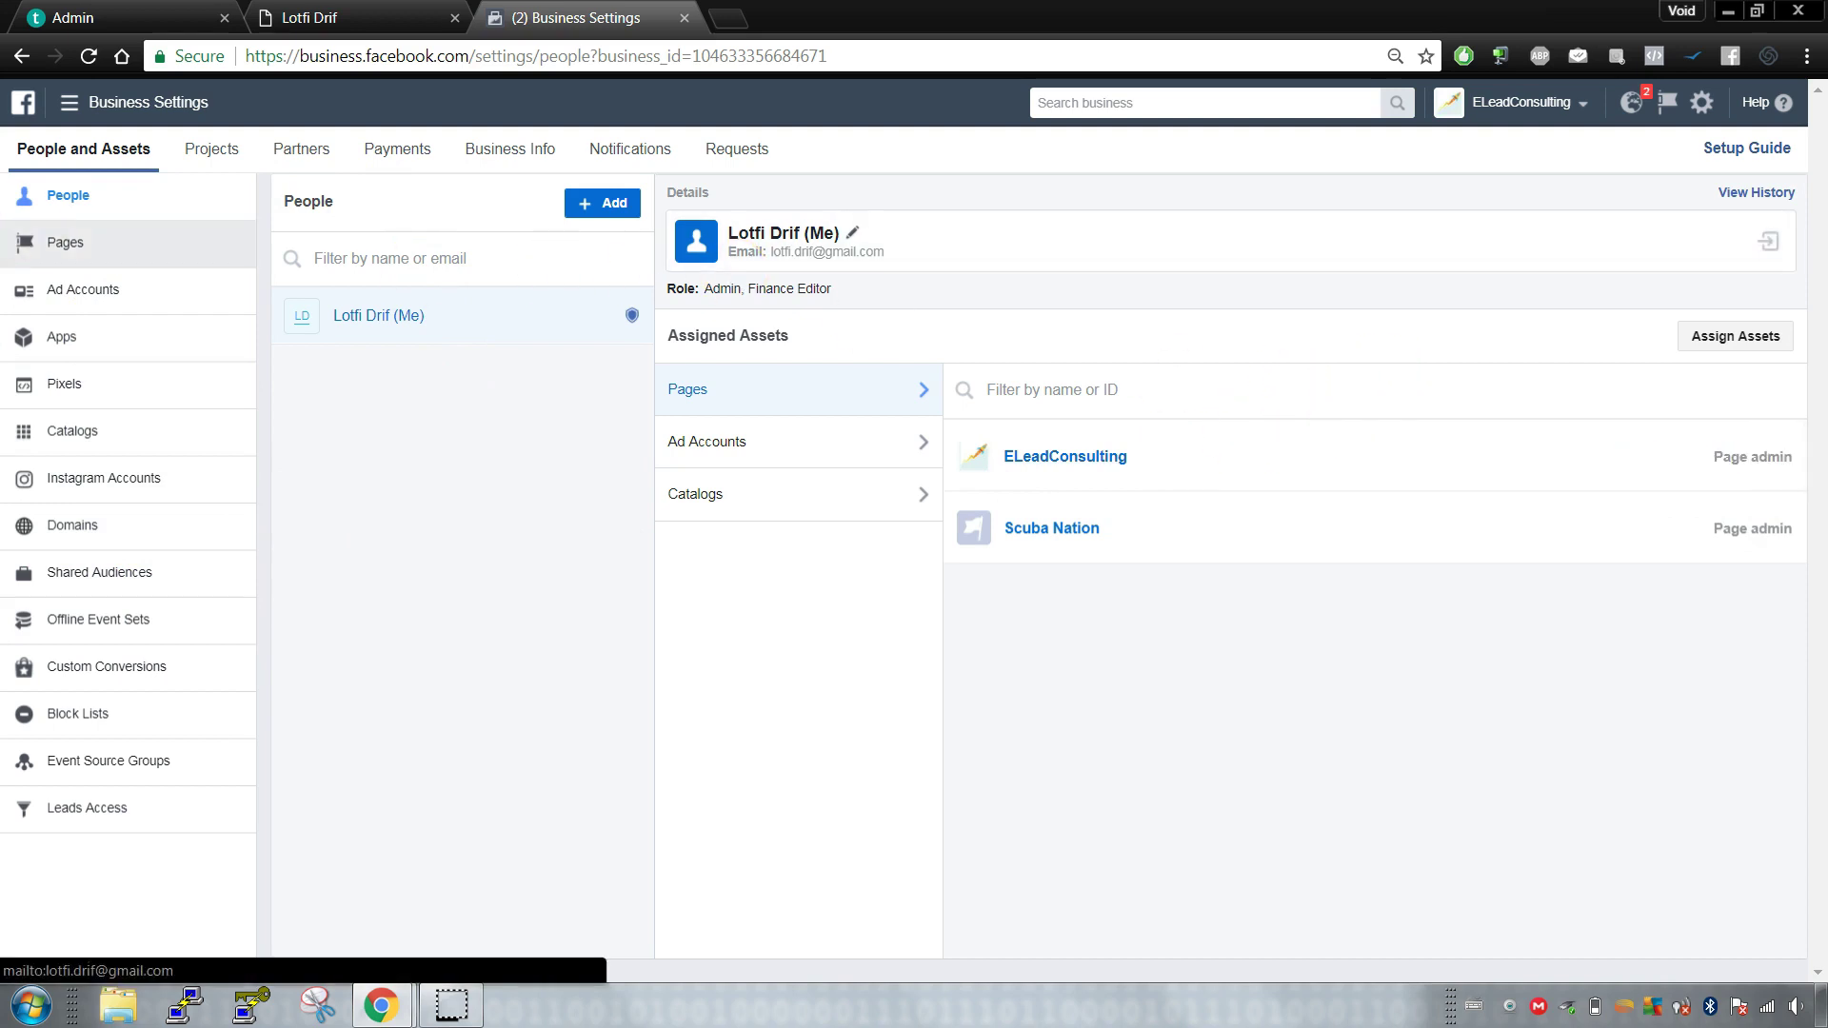
Step: View the Pages and catalogs assigned to the business's admin in the People settings
click(99, 247)
click(111, 193)
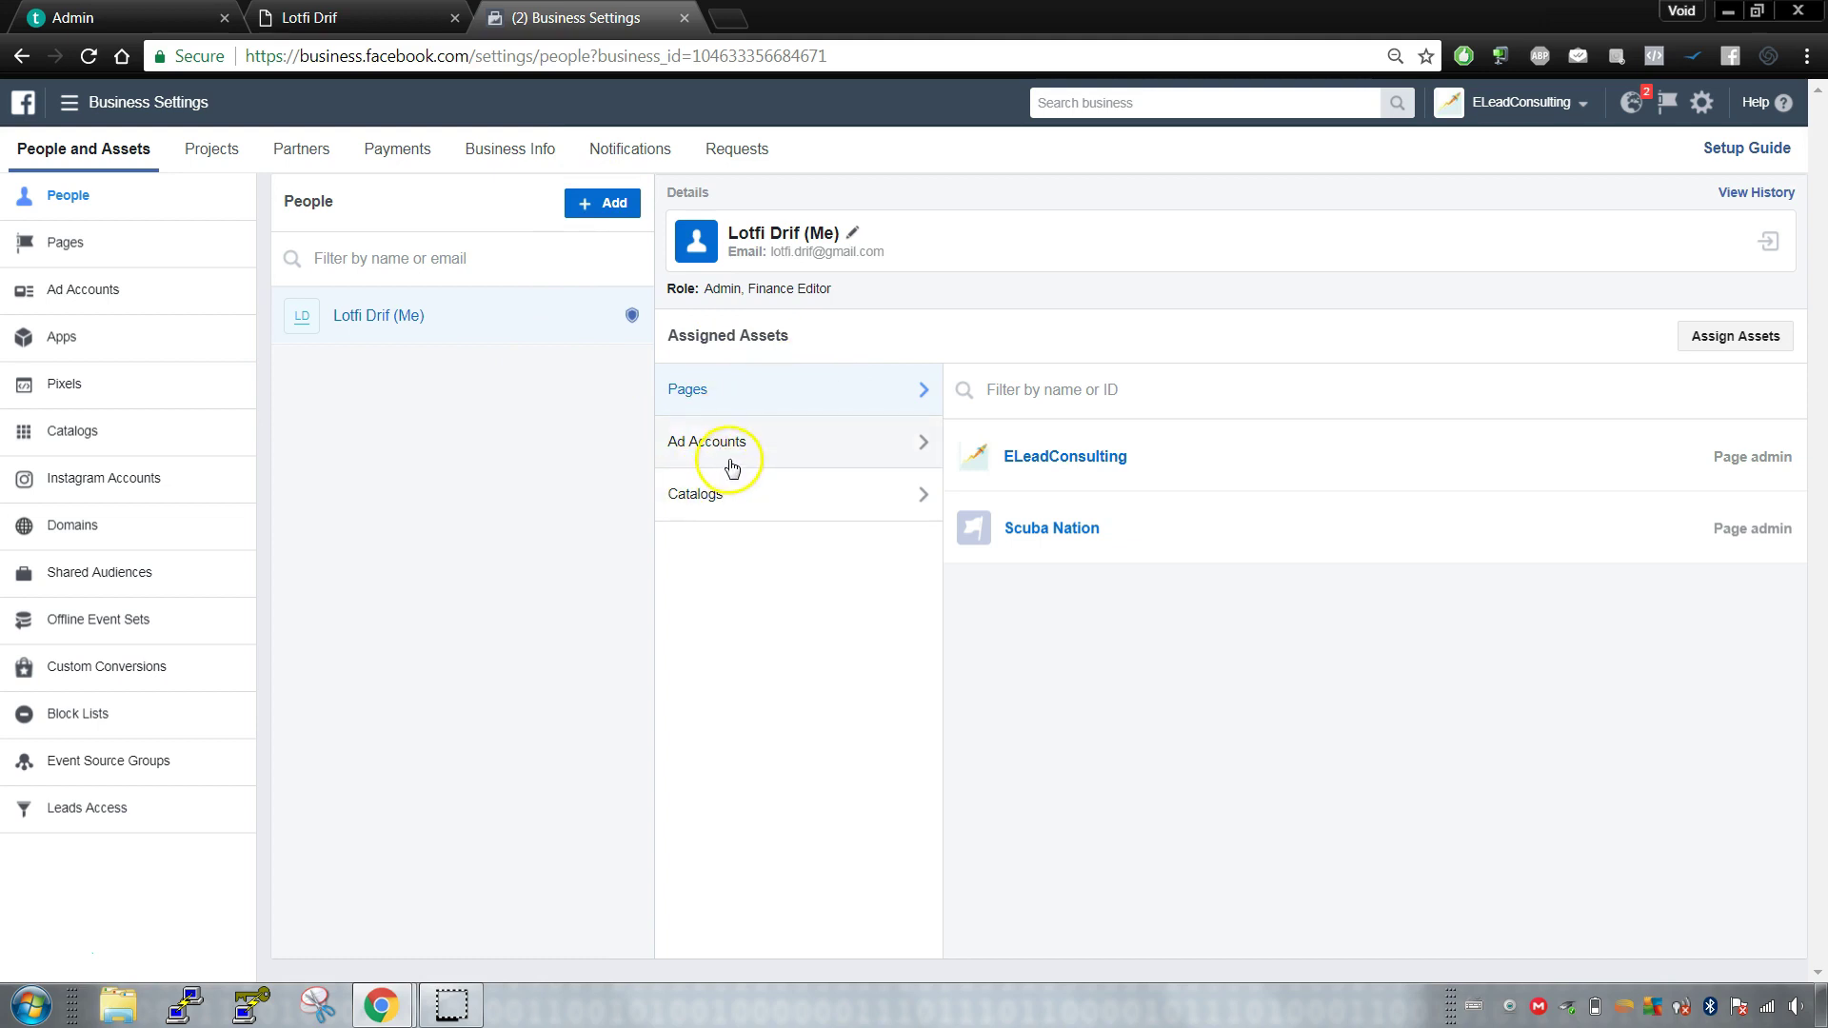
click(778, 510)
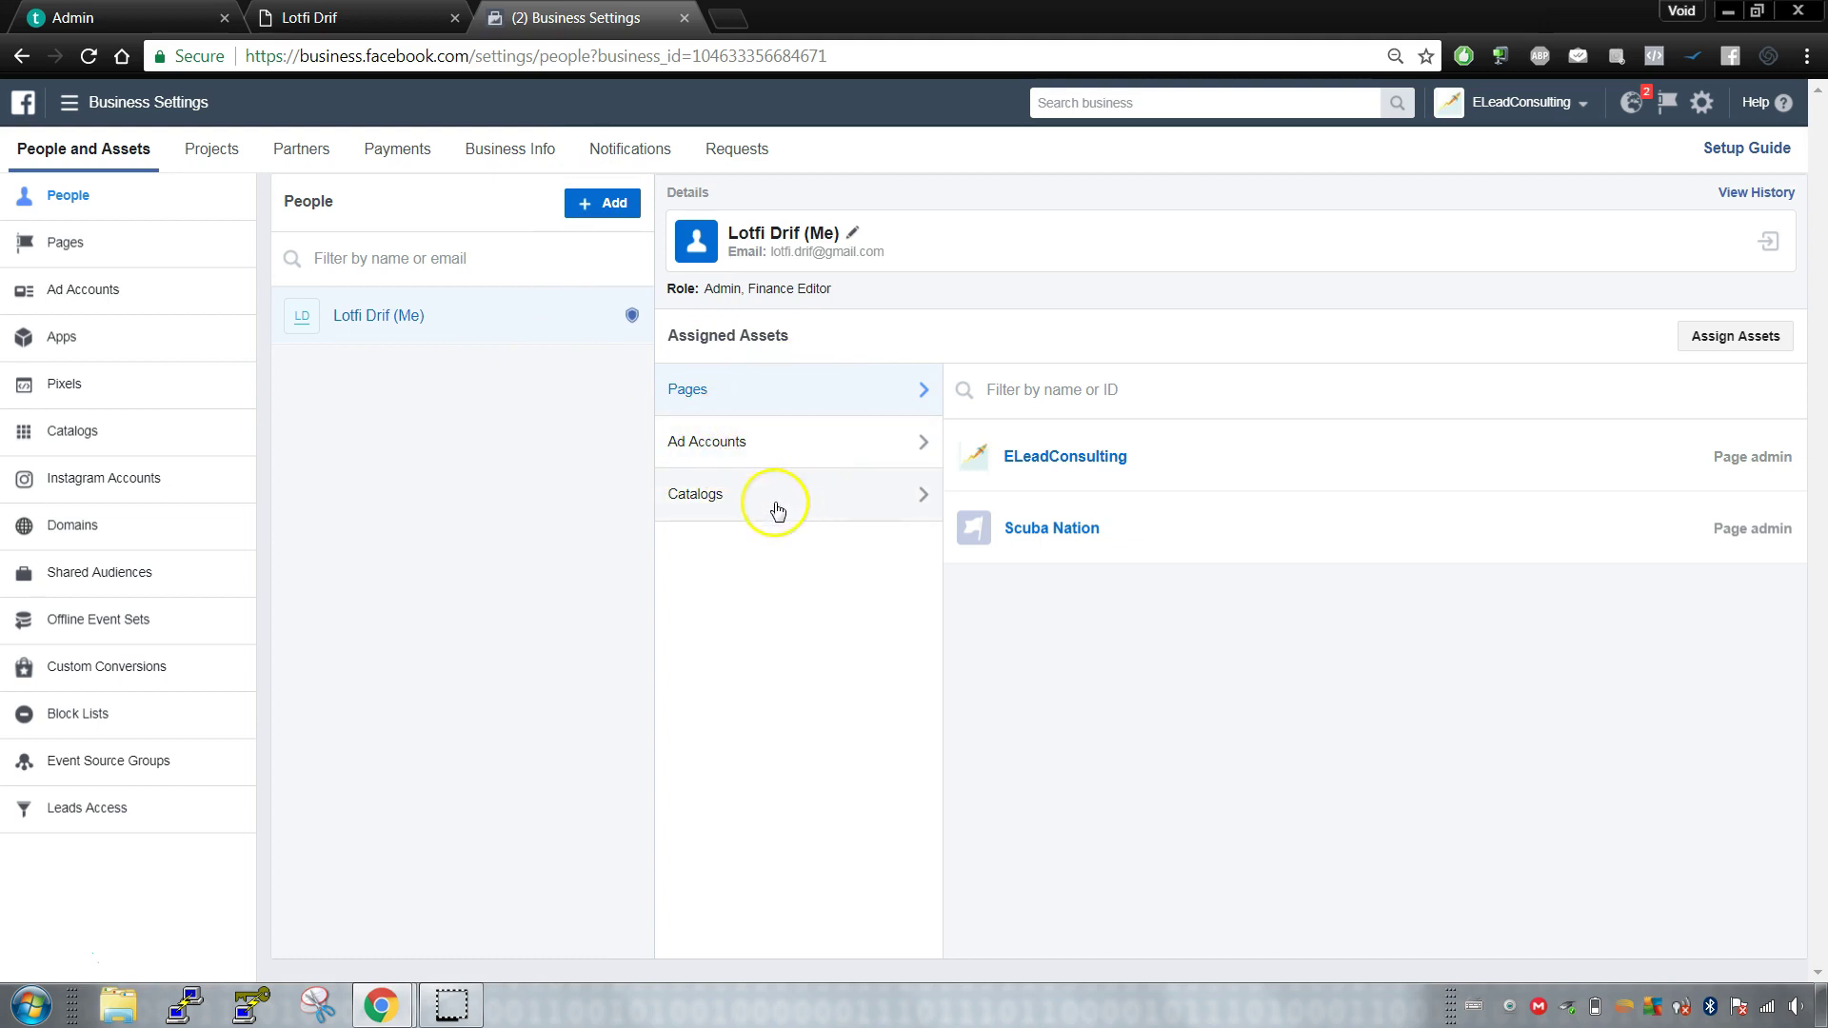
click(873, 514)
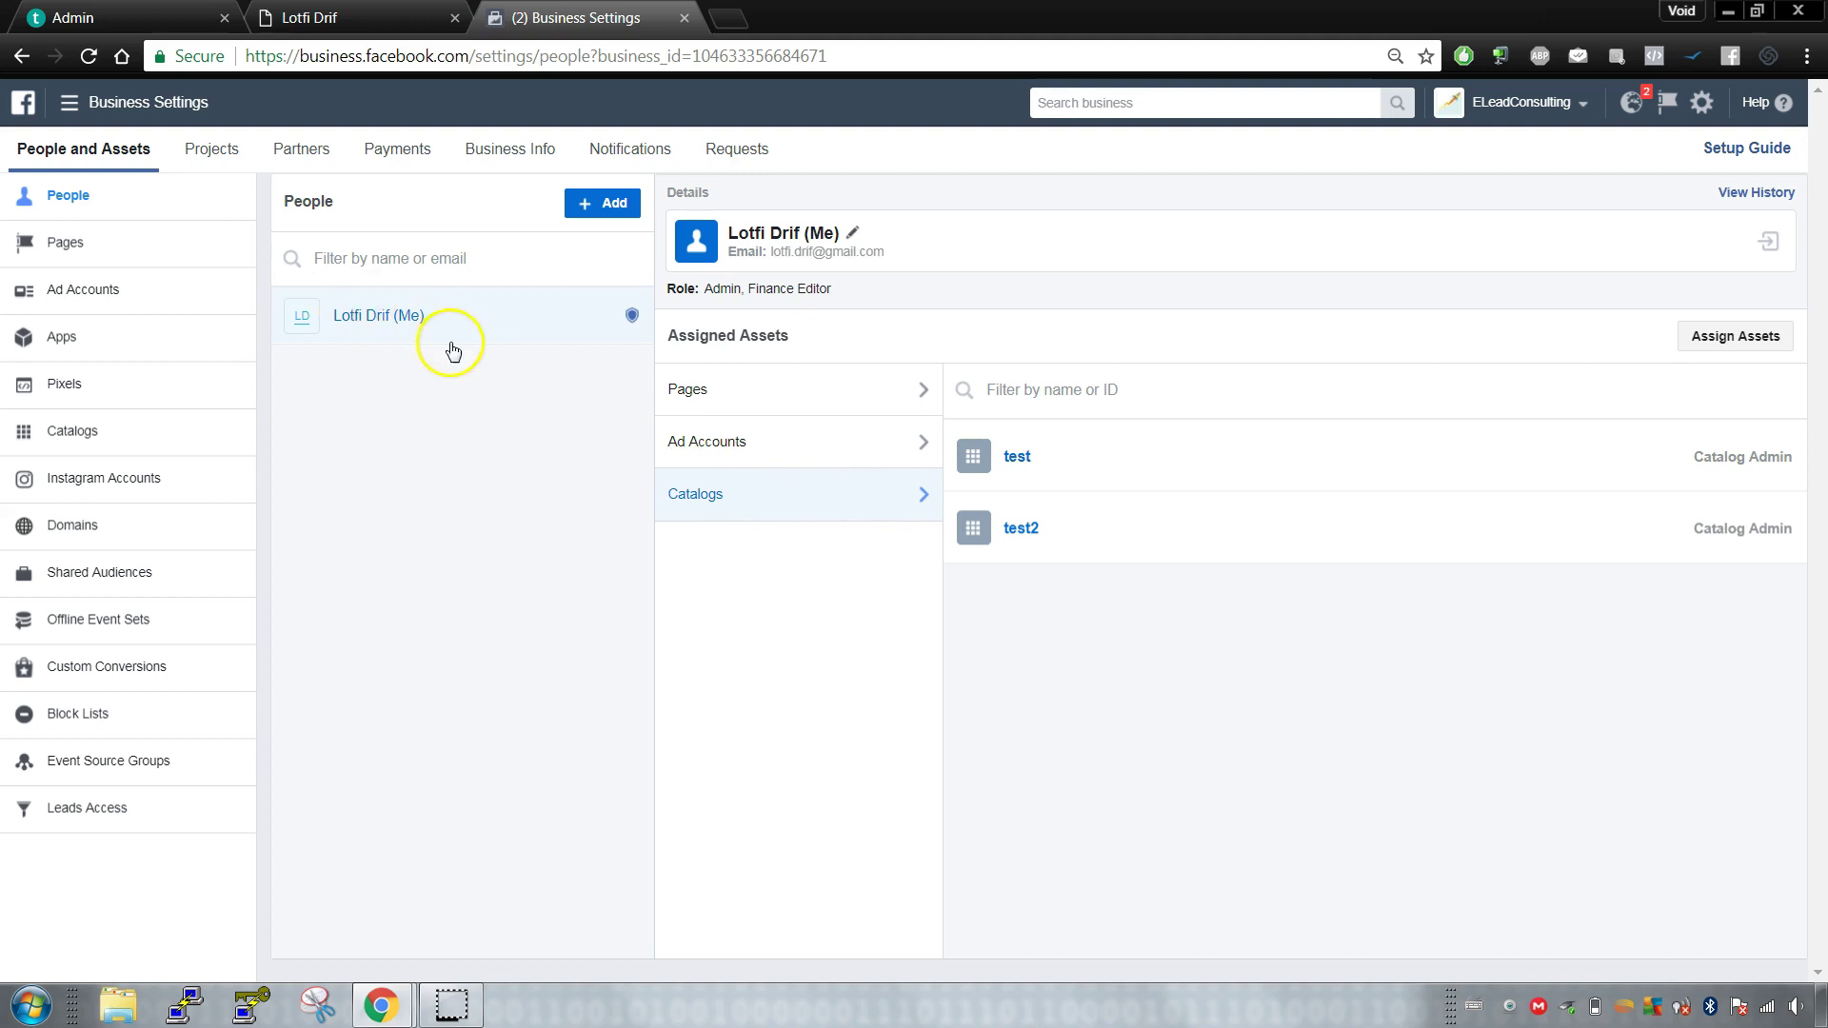
Step: Compare the Employee and Admin roles offered when adding new people, and dismiss the form without adding anyone
click(611, 209)
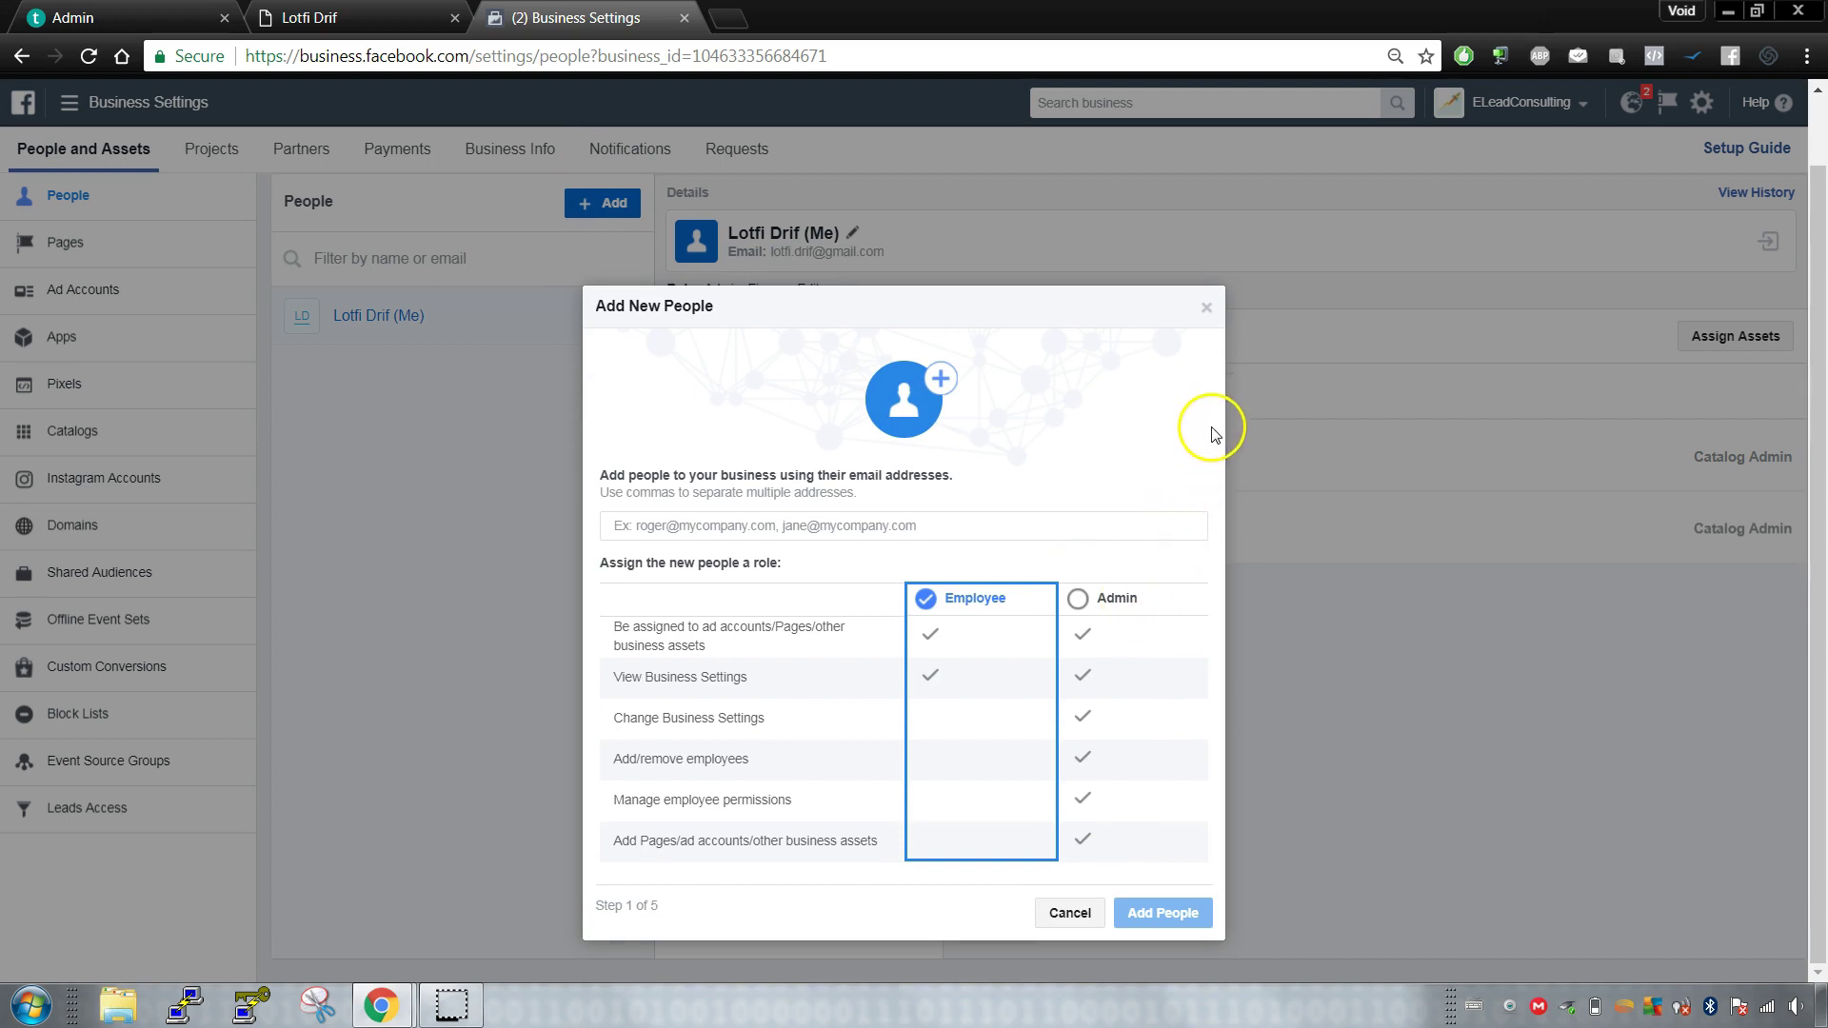
click(1155, 758)
click(837, 524)
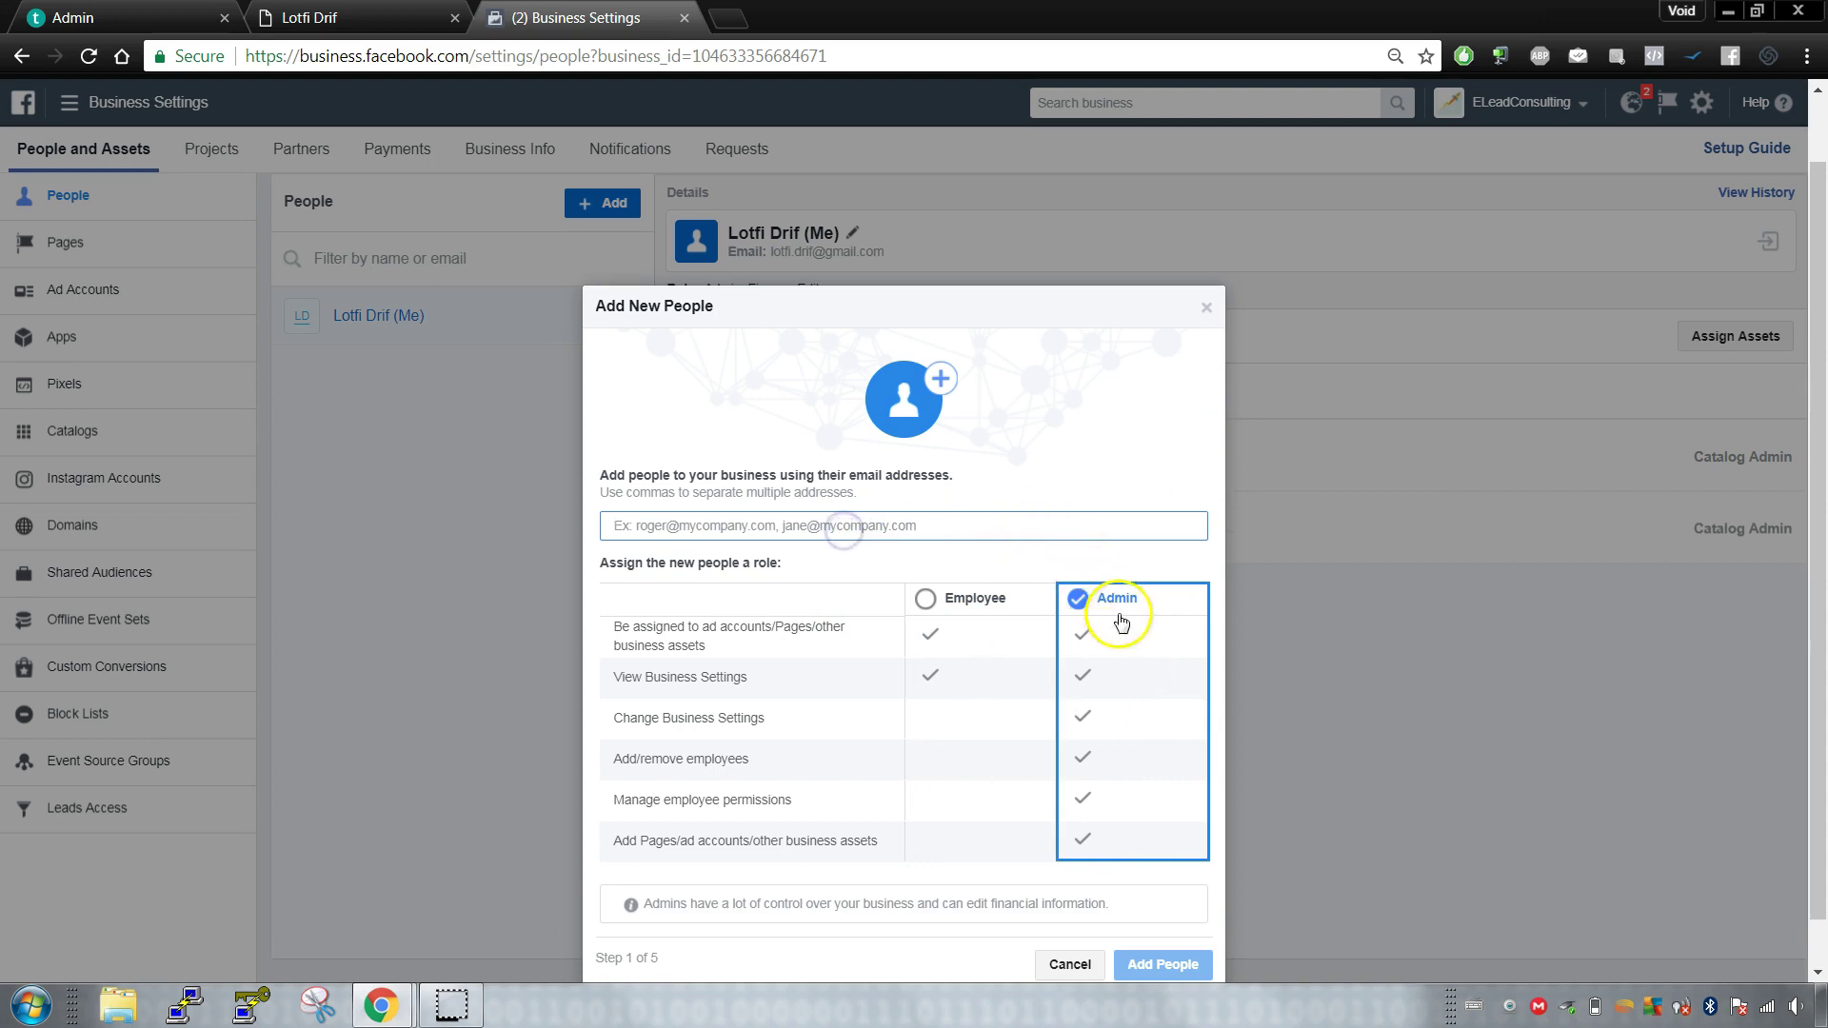
click(1216, 257)
Step: Review the business's Pages and the options for adding one, and open the list of ad accounts
click(115, 253)
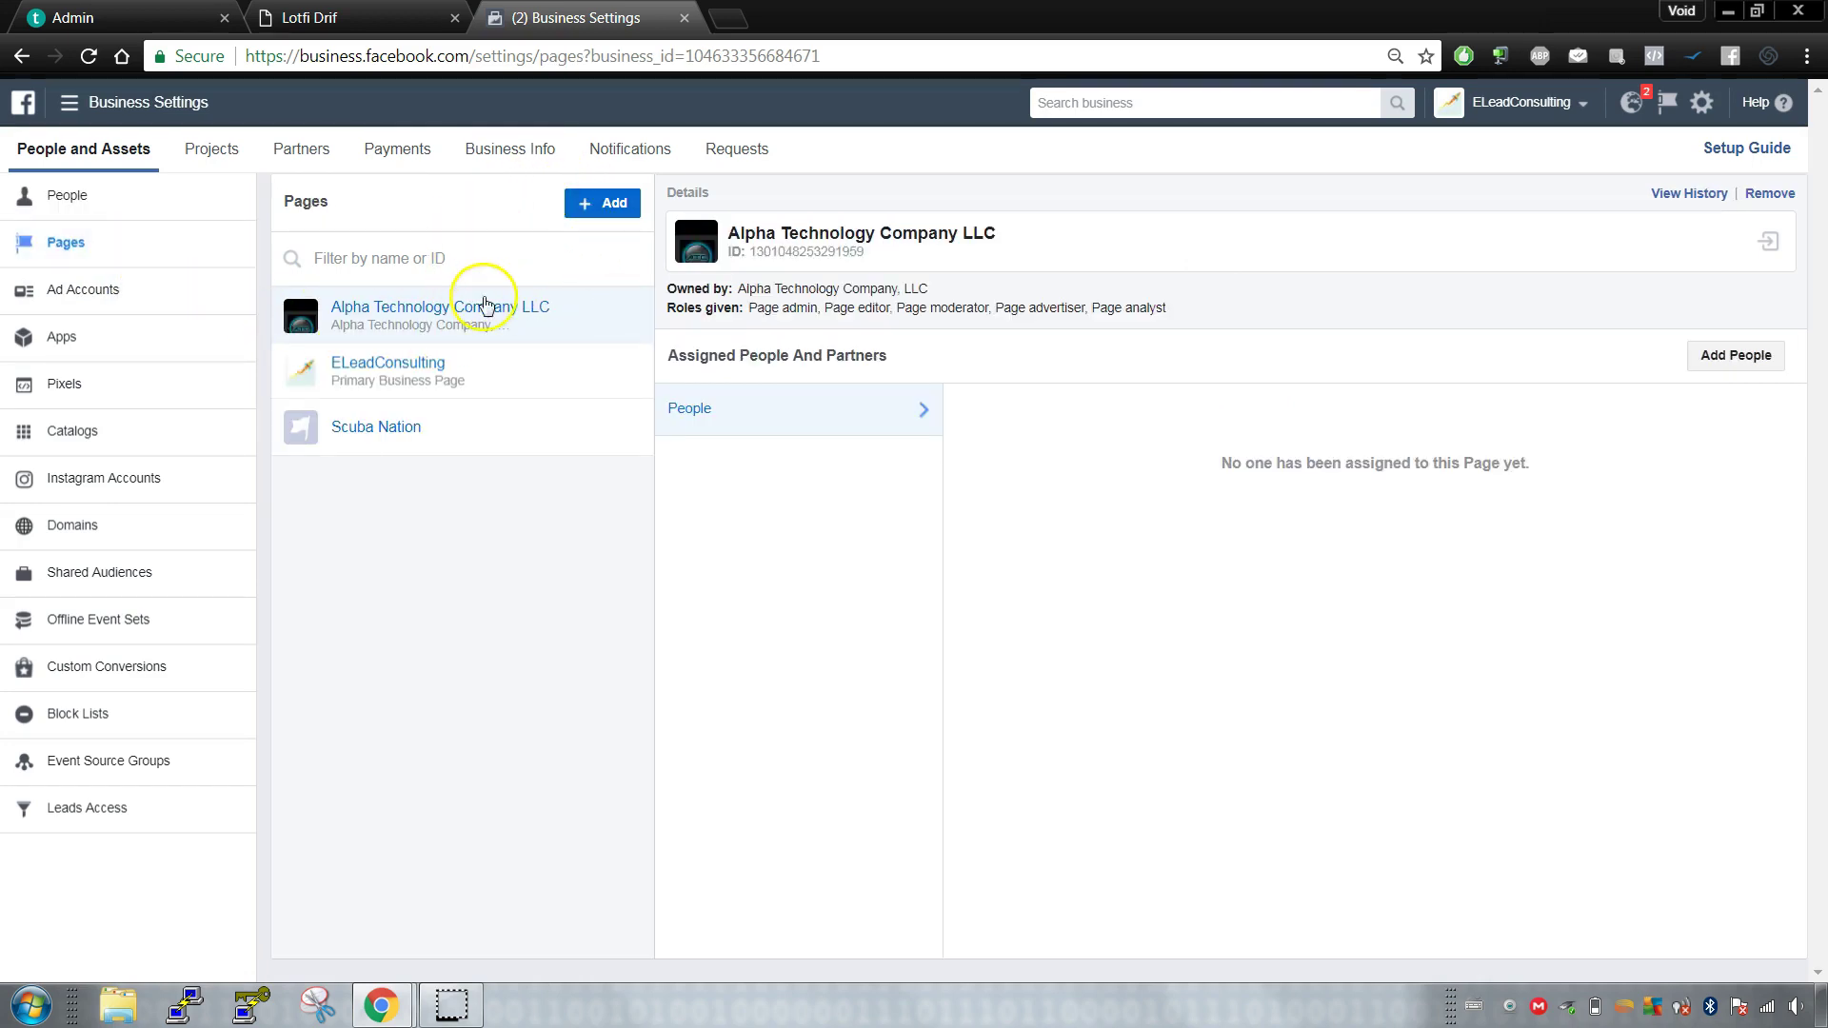
click(590, 204)
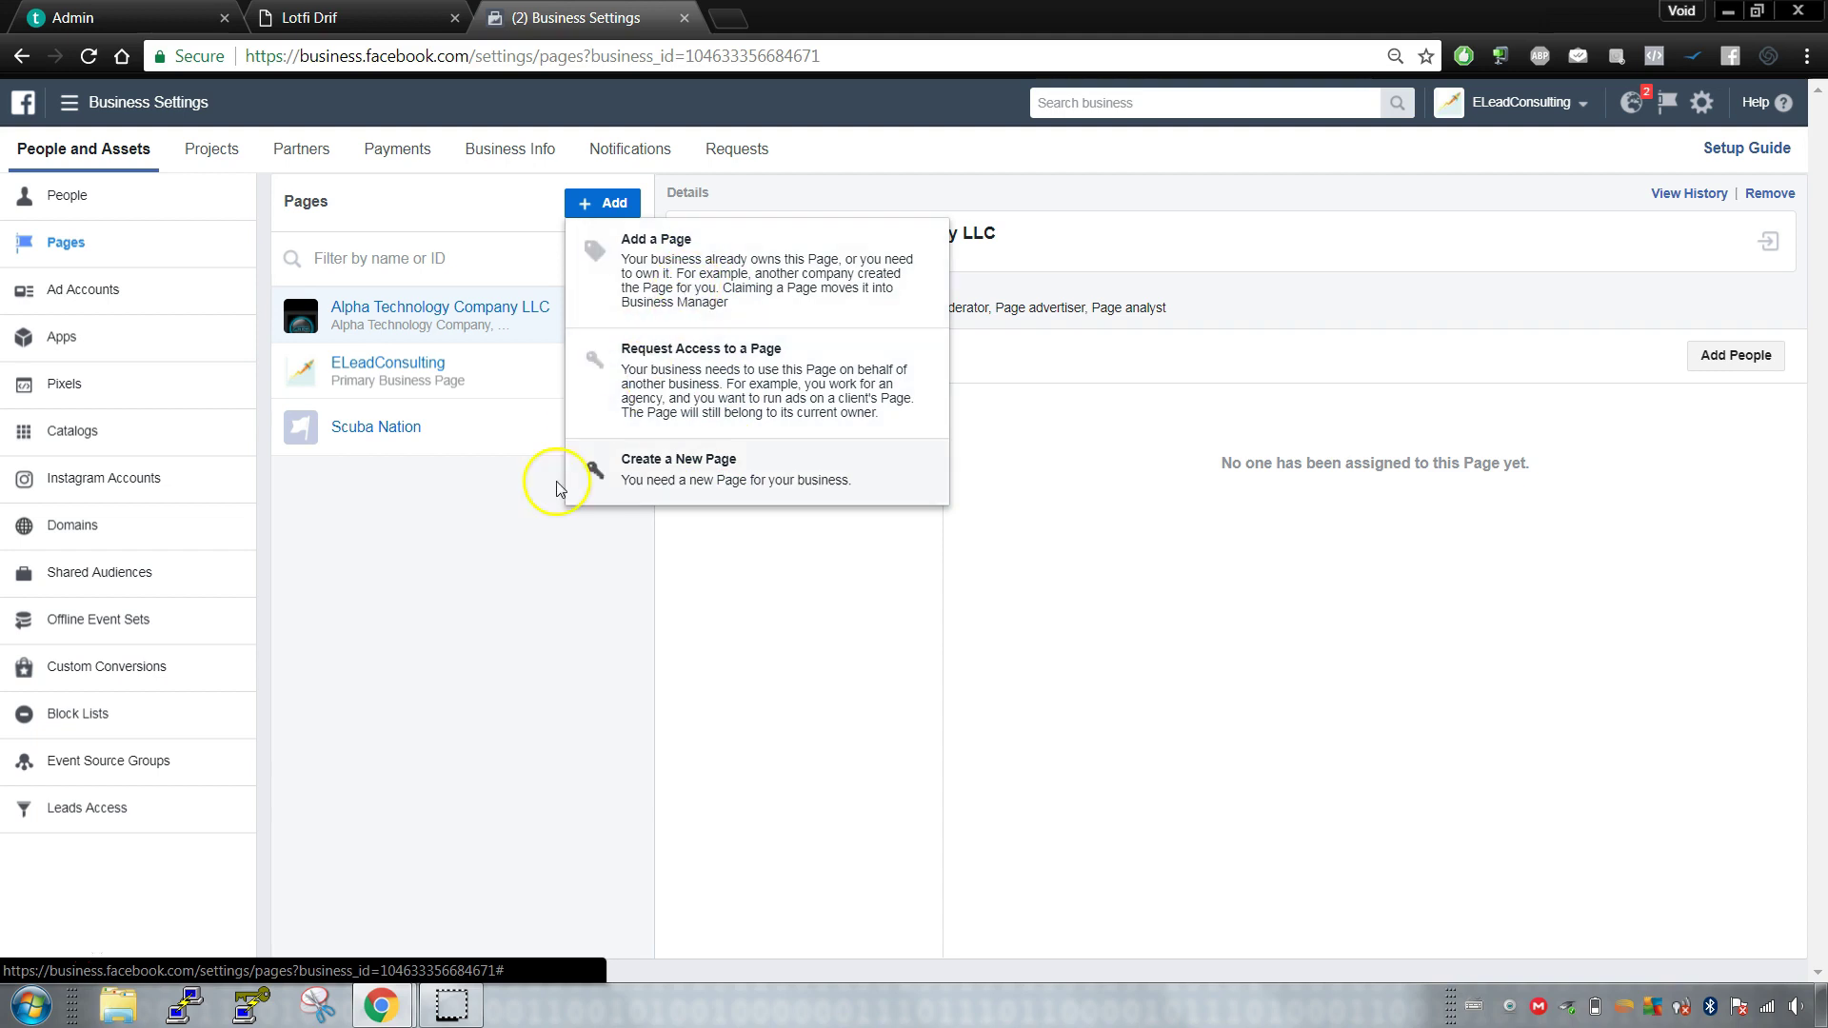
click(543, 558)
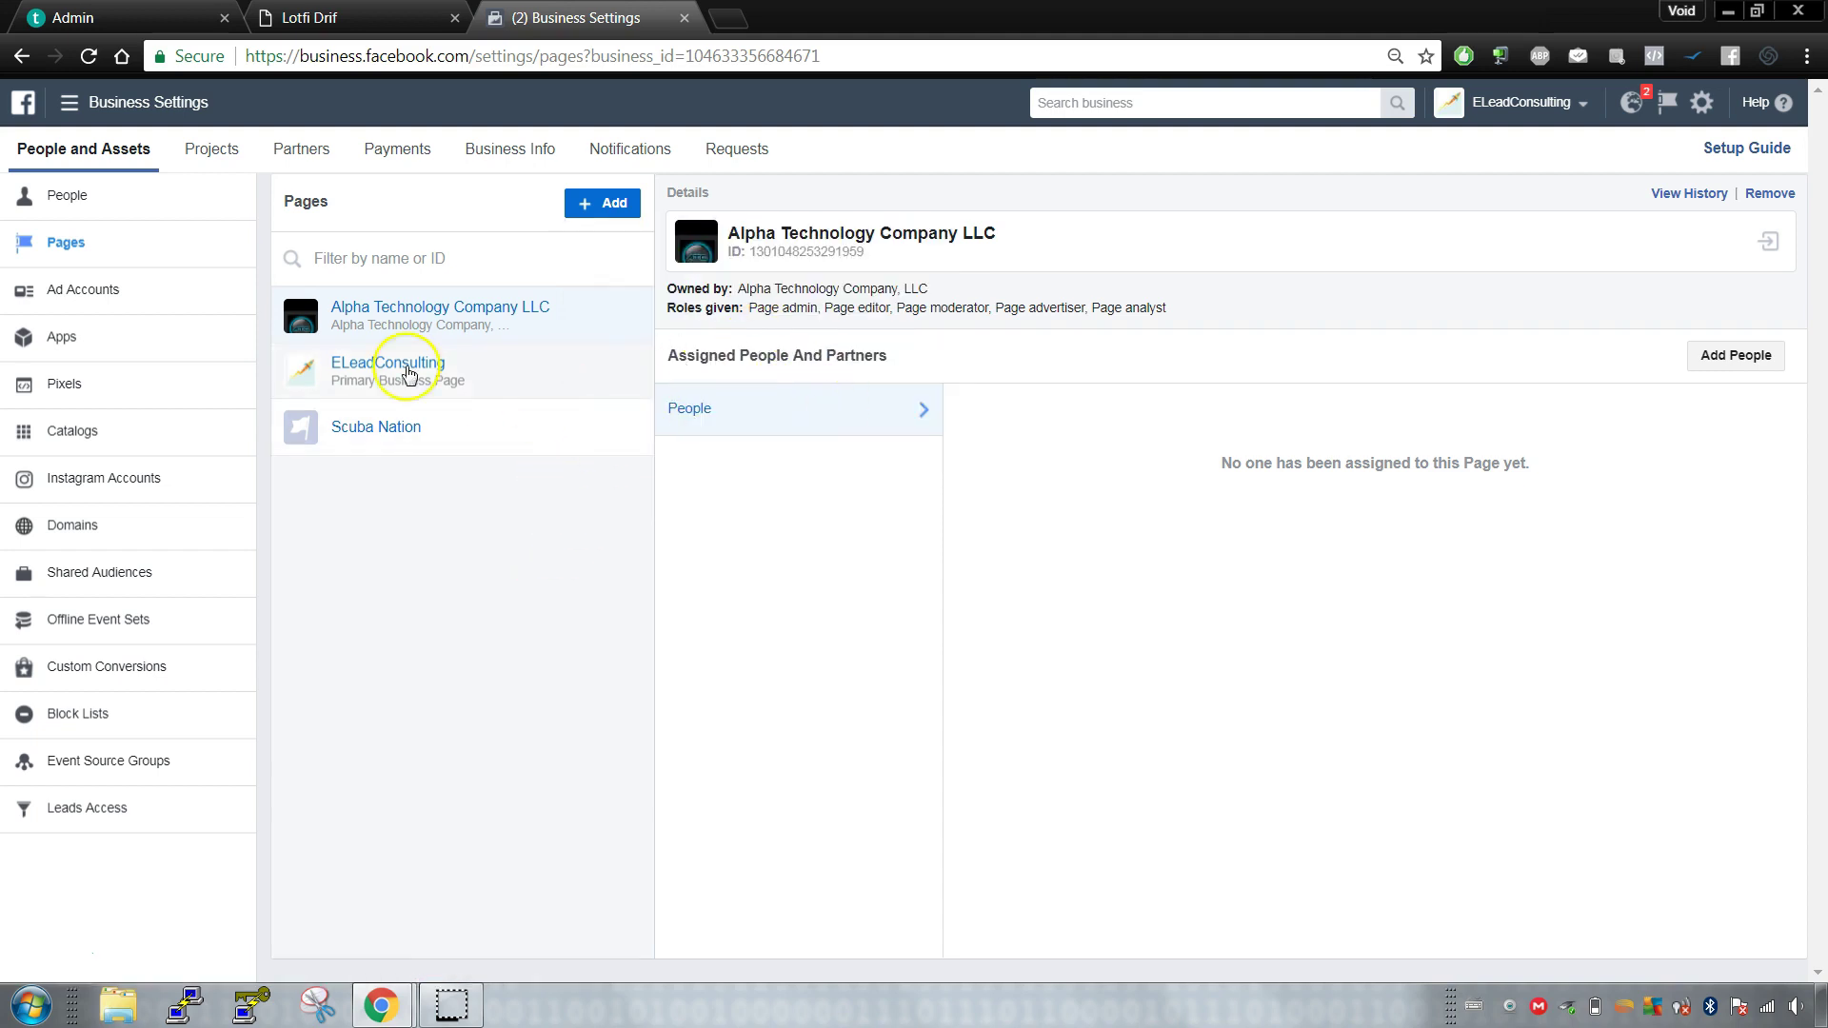
click(155, 303)
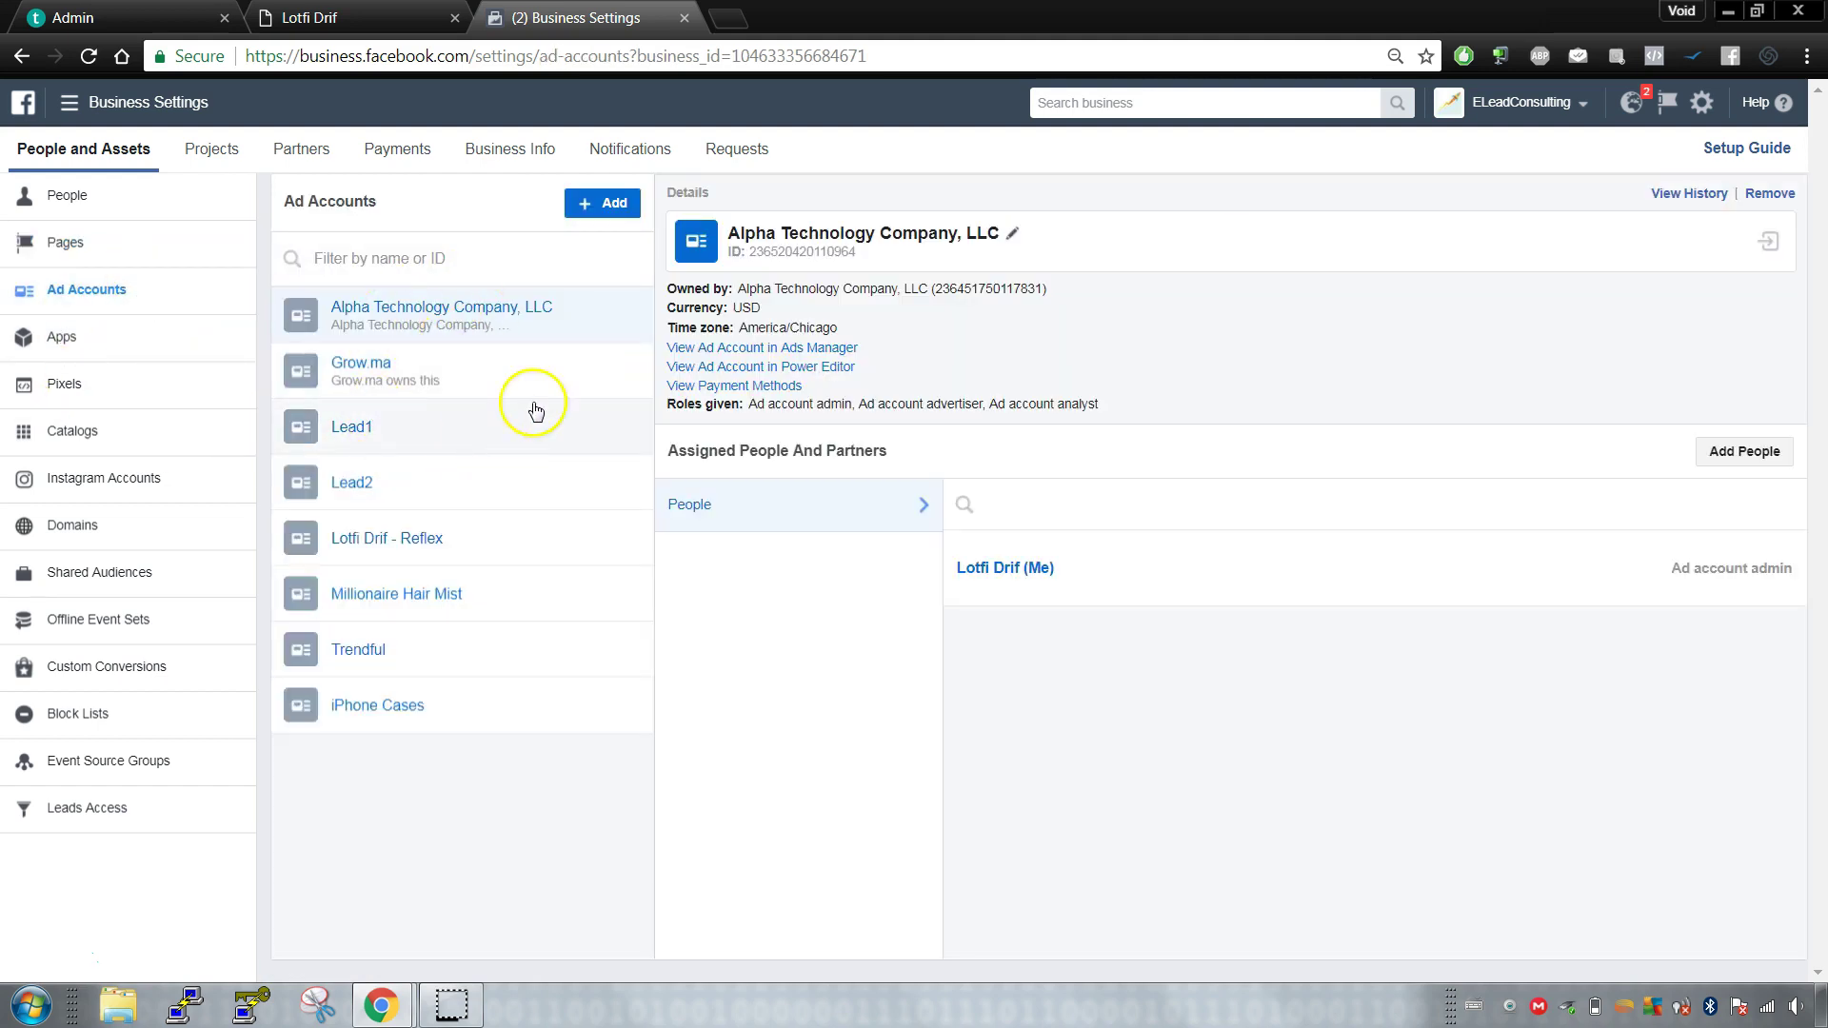
Step: Review the details and assigned roles of the Grow.ma, Lead1 and Alpha Technology Company, LLC ad accounts
click(522, 366)
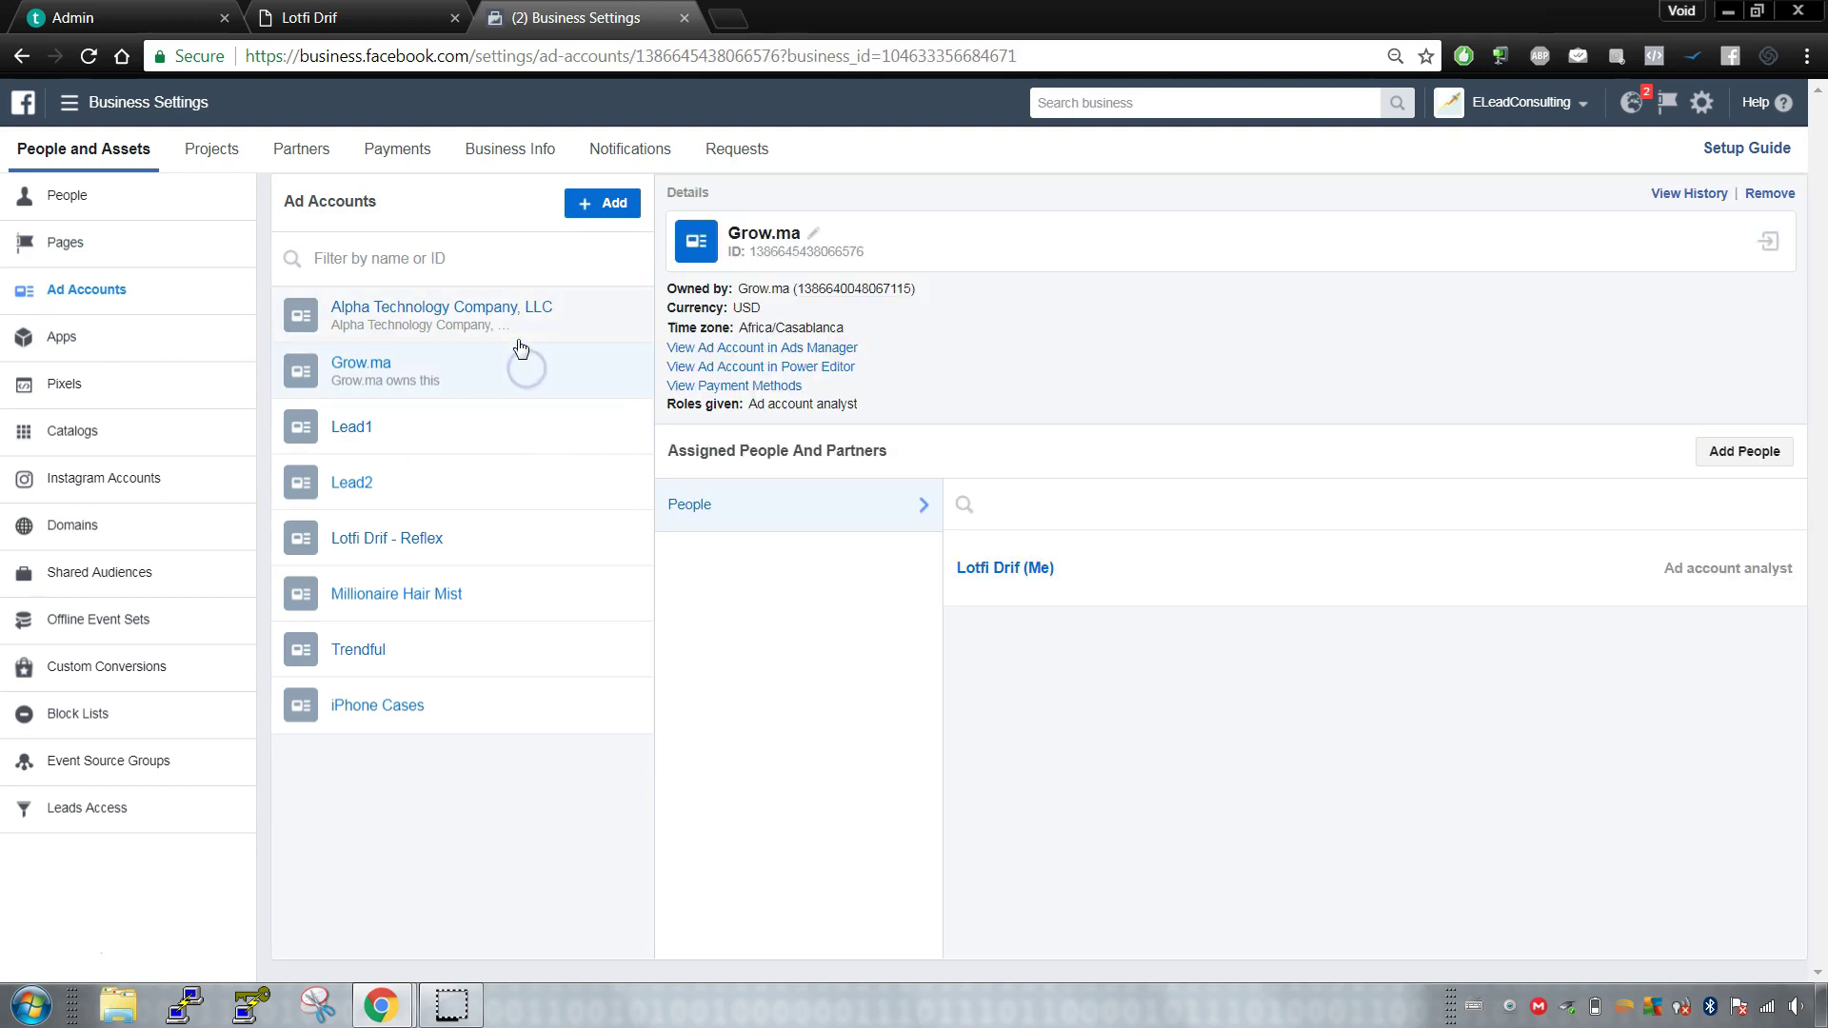
click(514, 435)
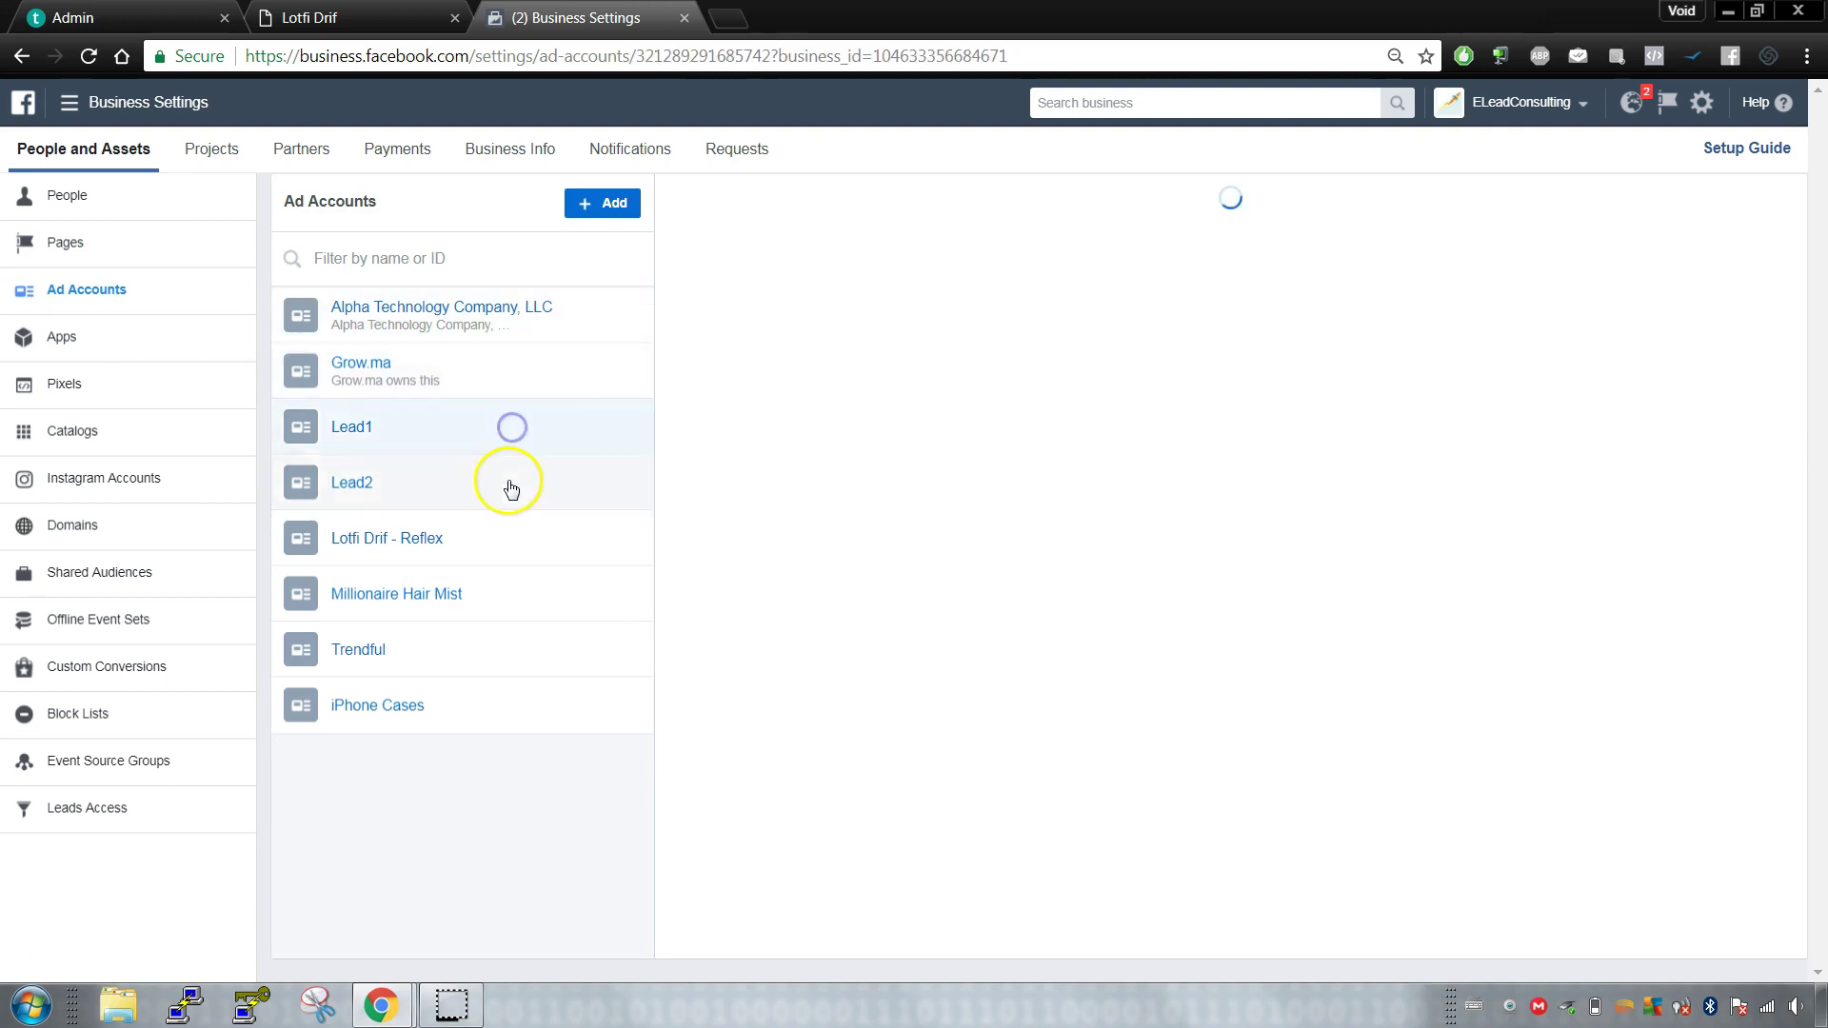
click(515, 325)
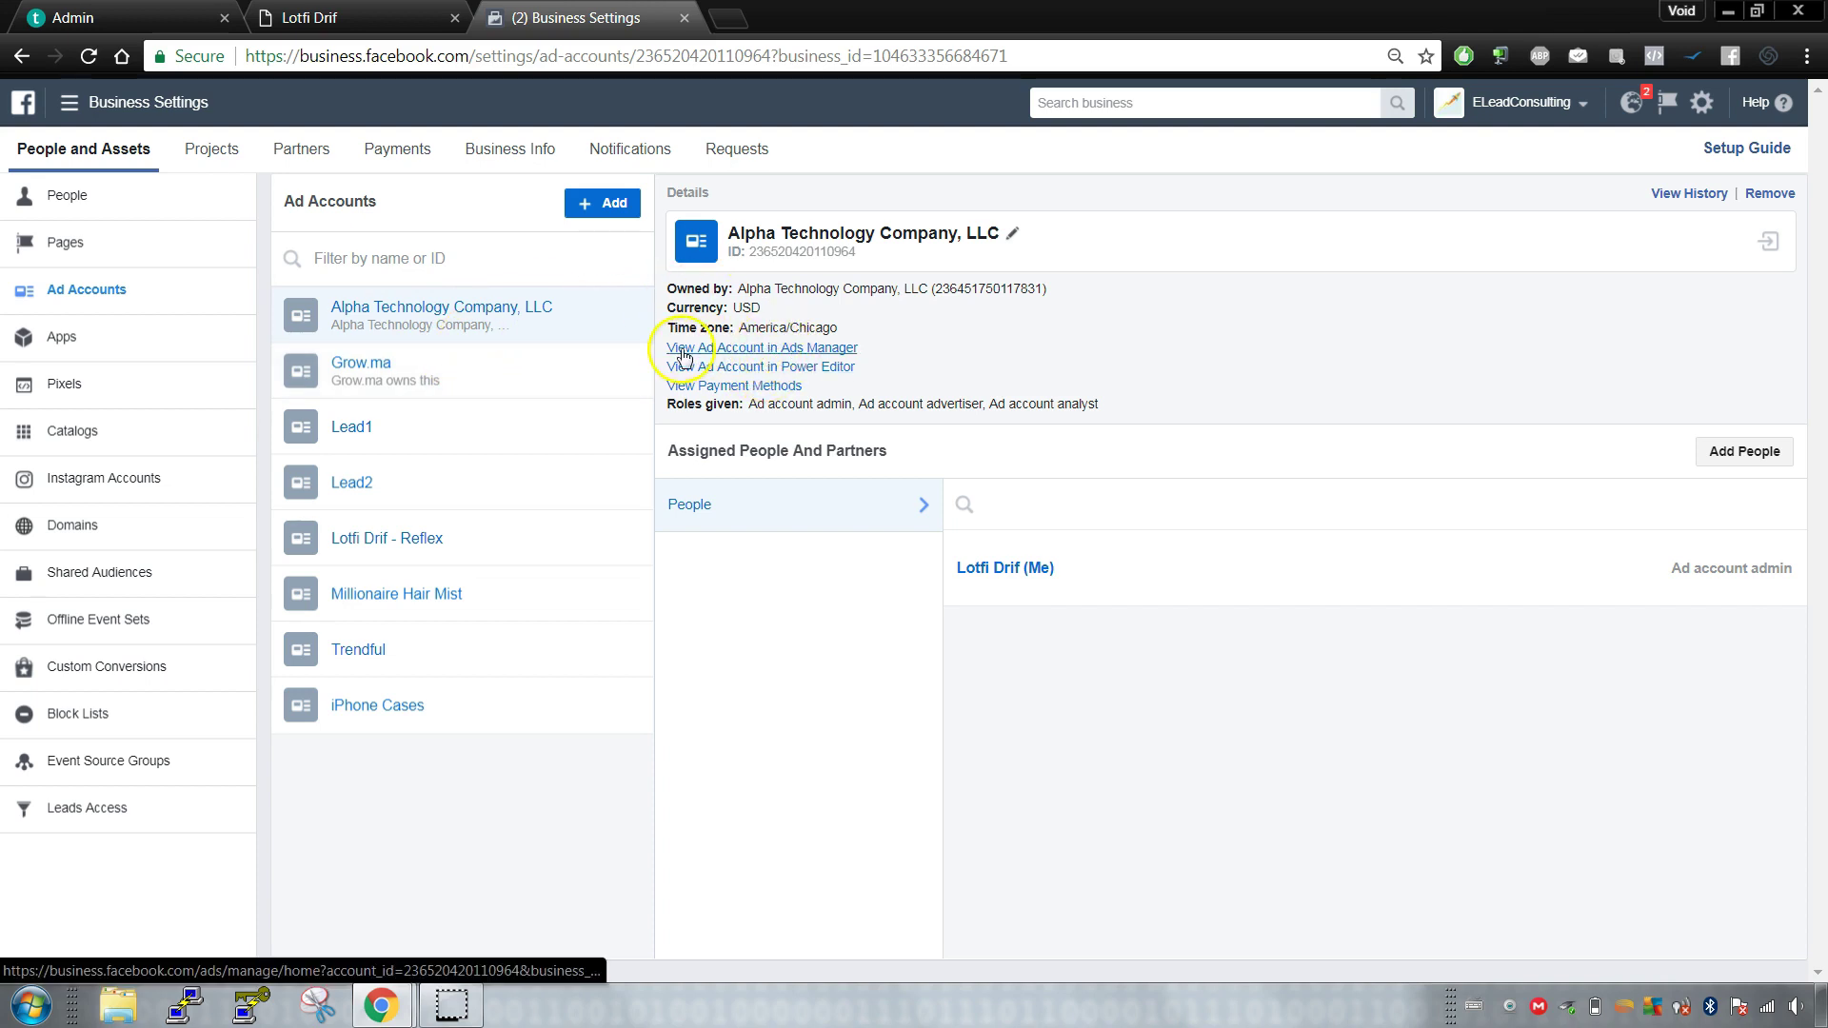
click(785, 355)
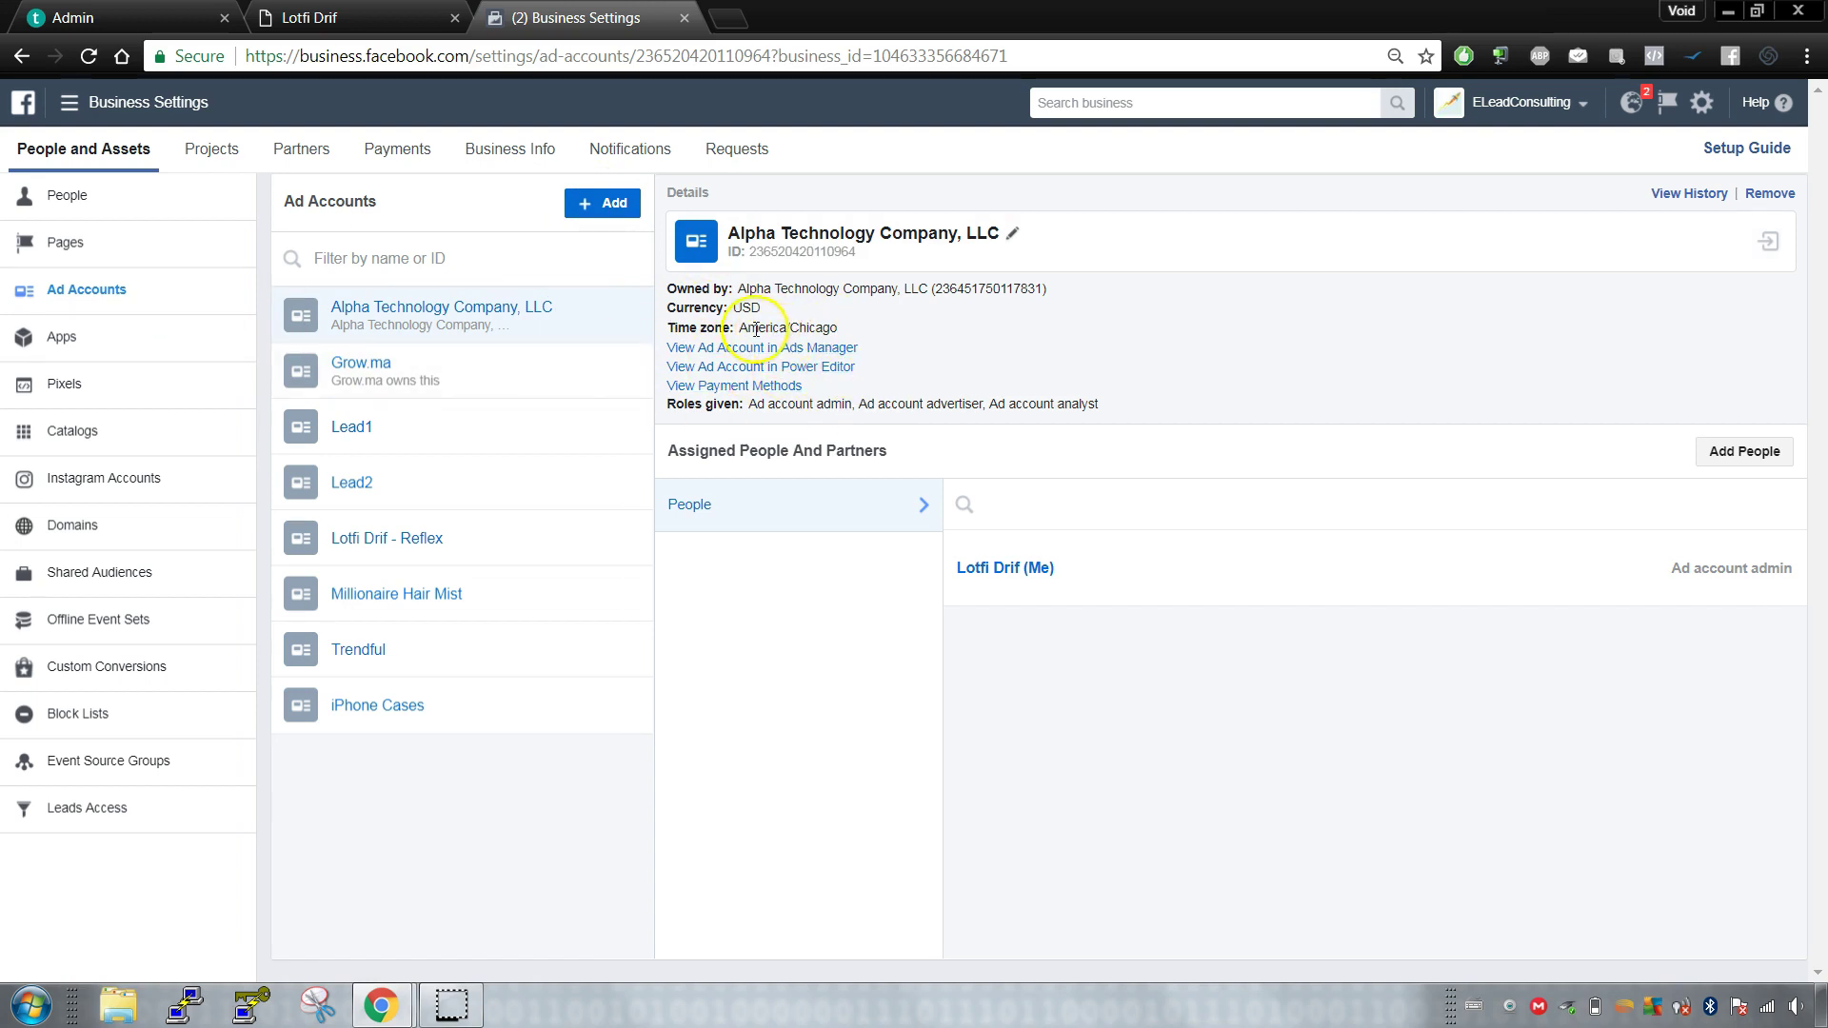
Step: View the business's apps and pixels, and check the pixel setup lectures in the Black Box Formula course curriculum before returning to Business Settings
click(107, 345)
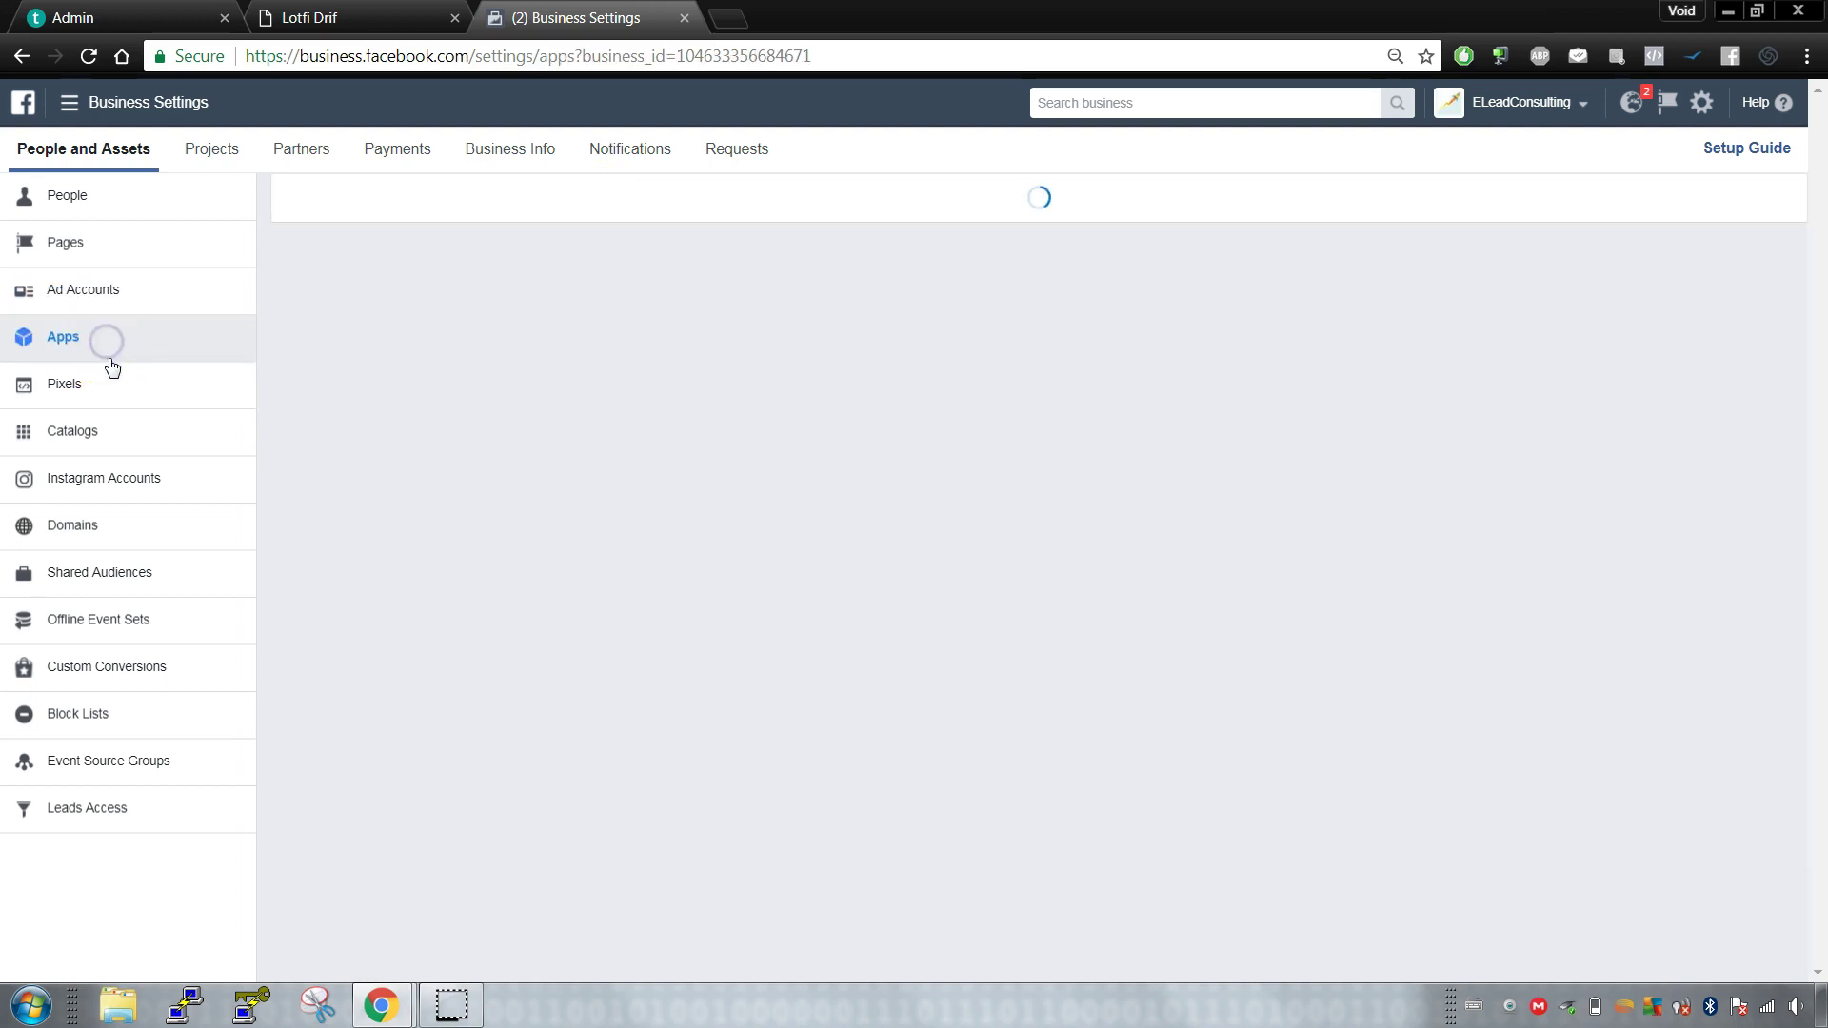
click(117, 400)
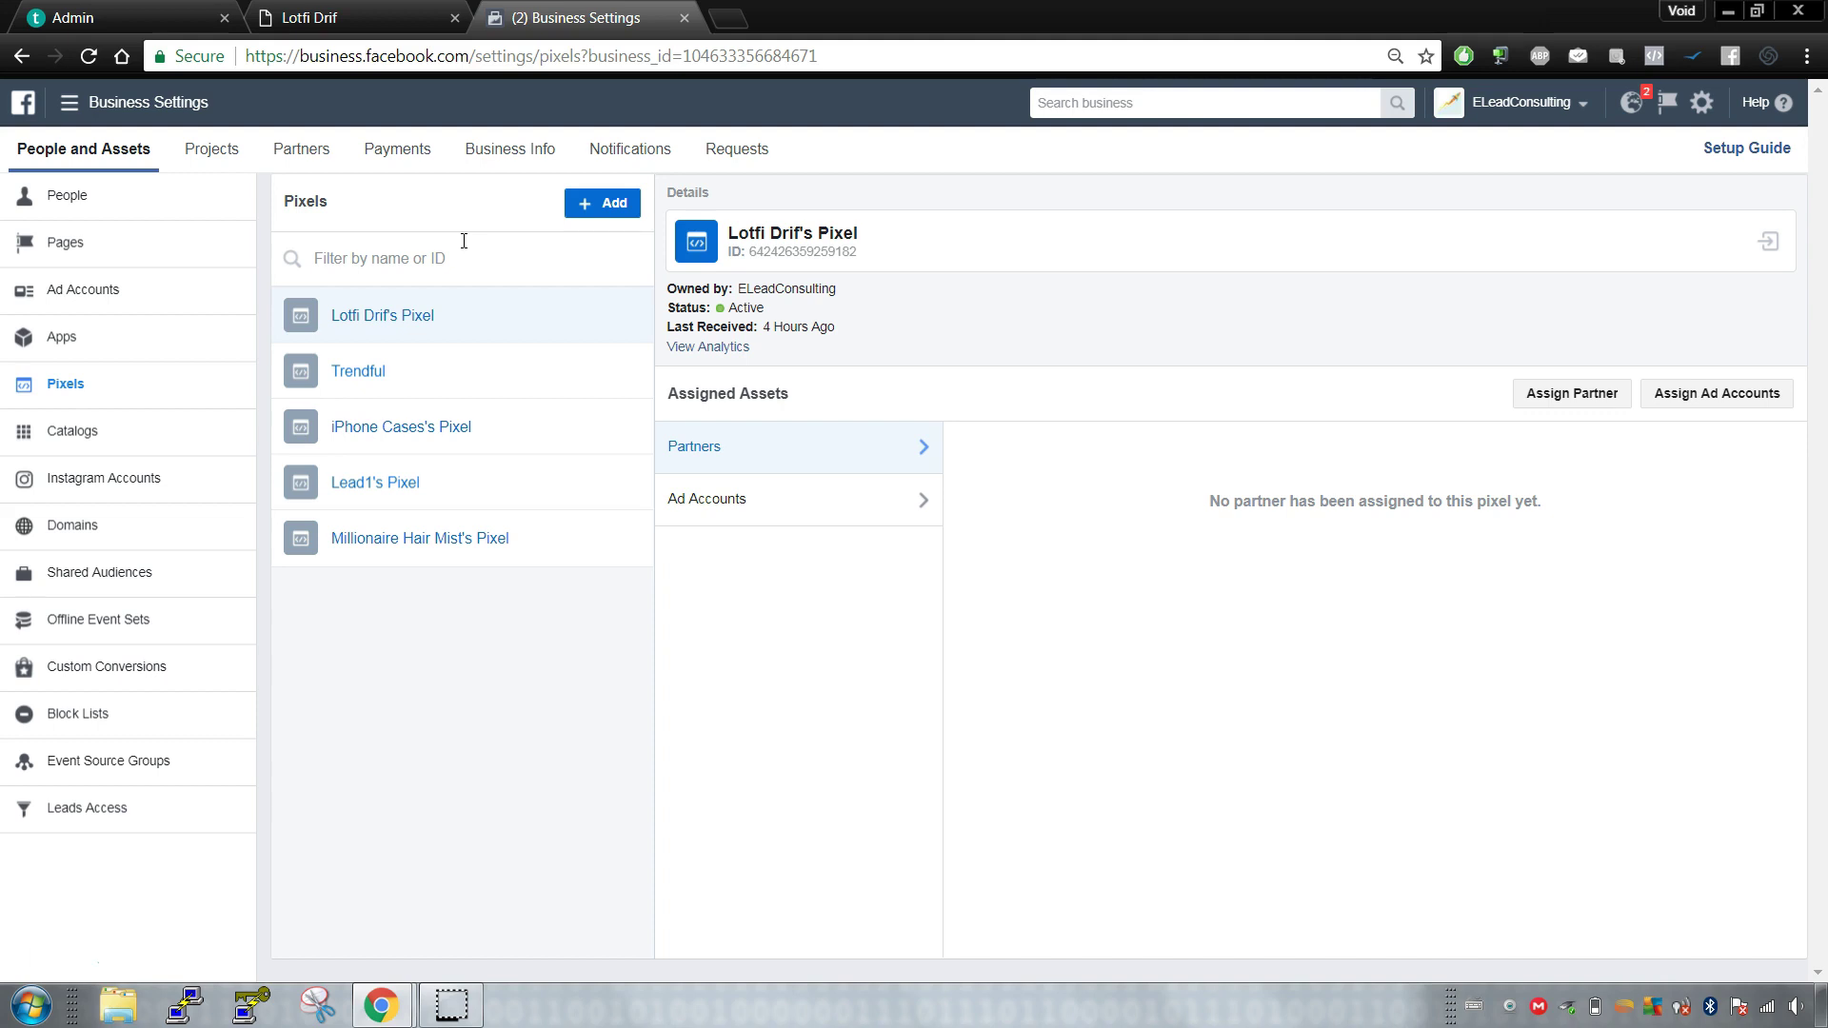
click(381, 17)
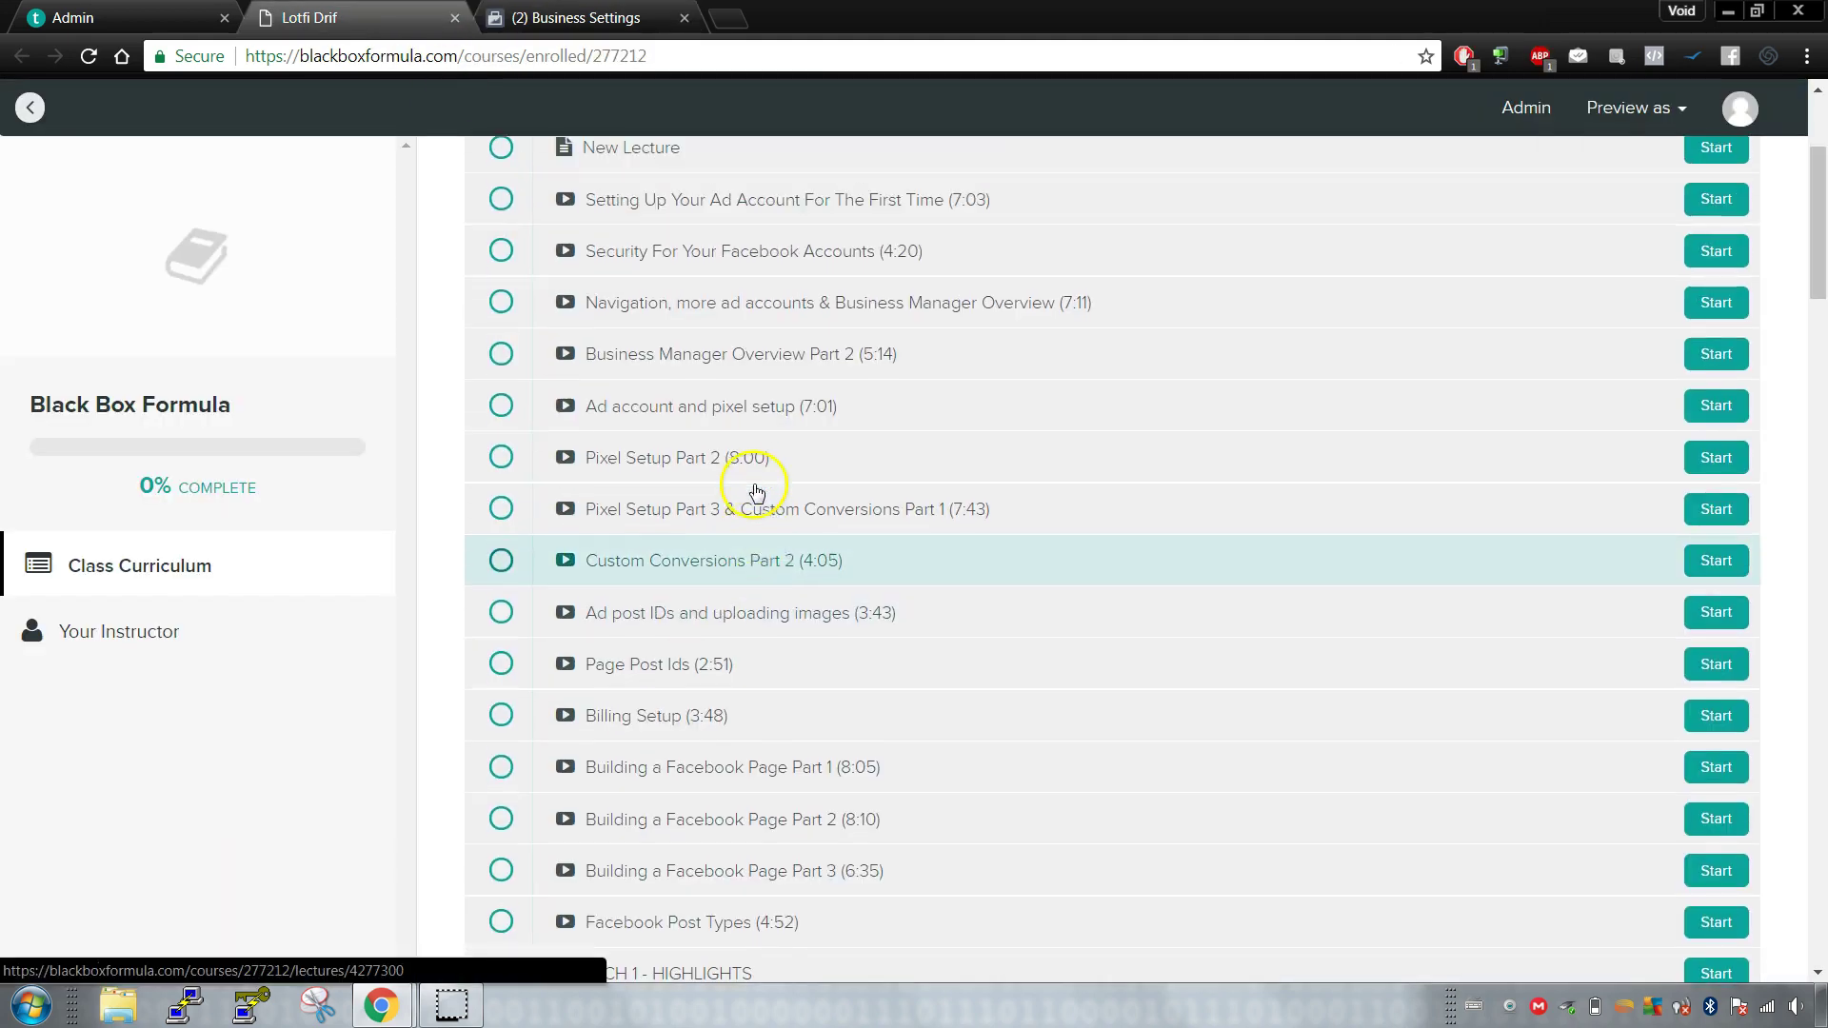
scroll(757, 491, up, 2)
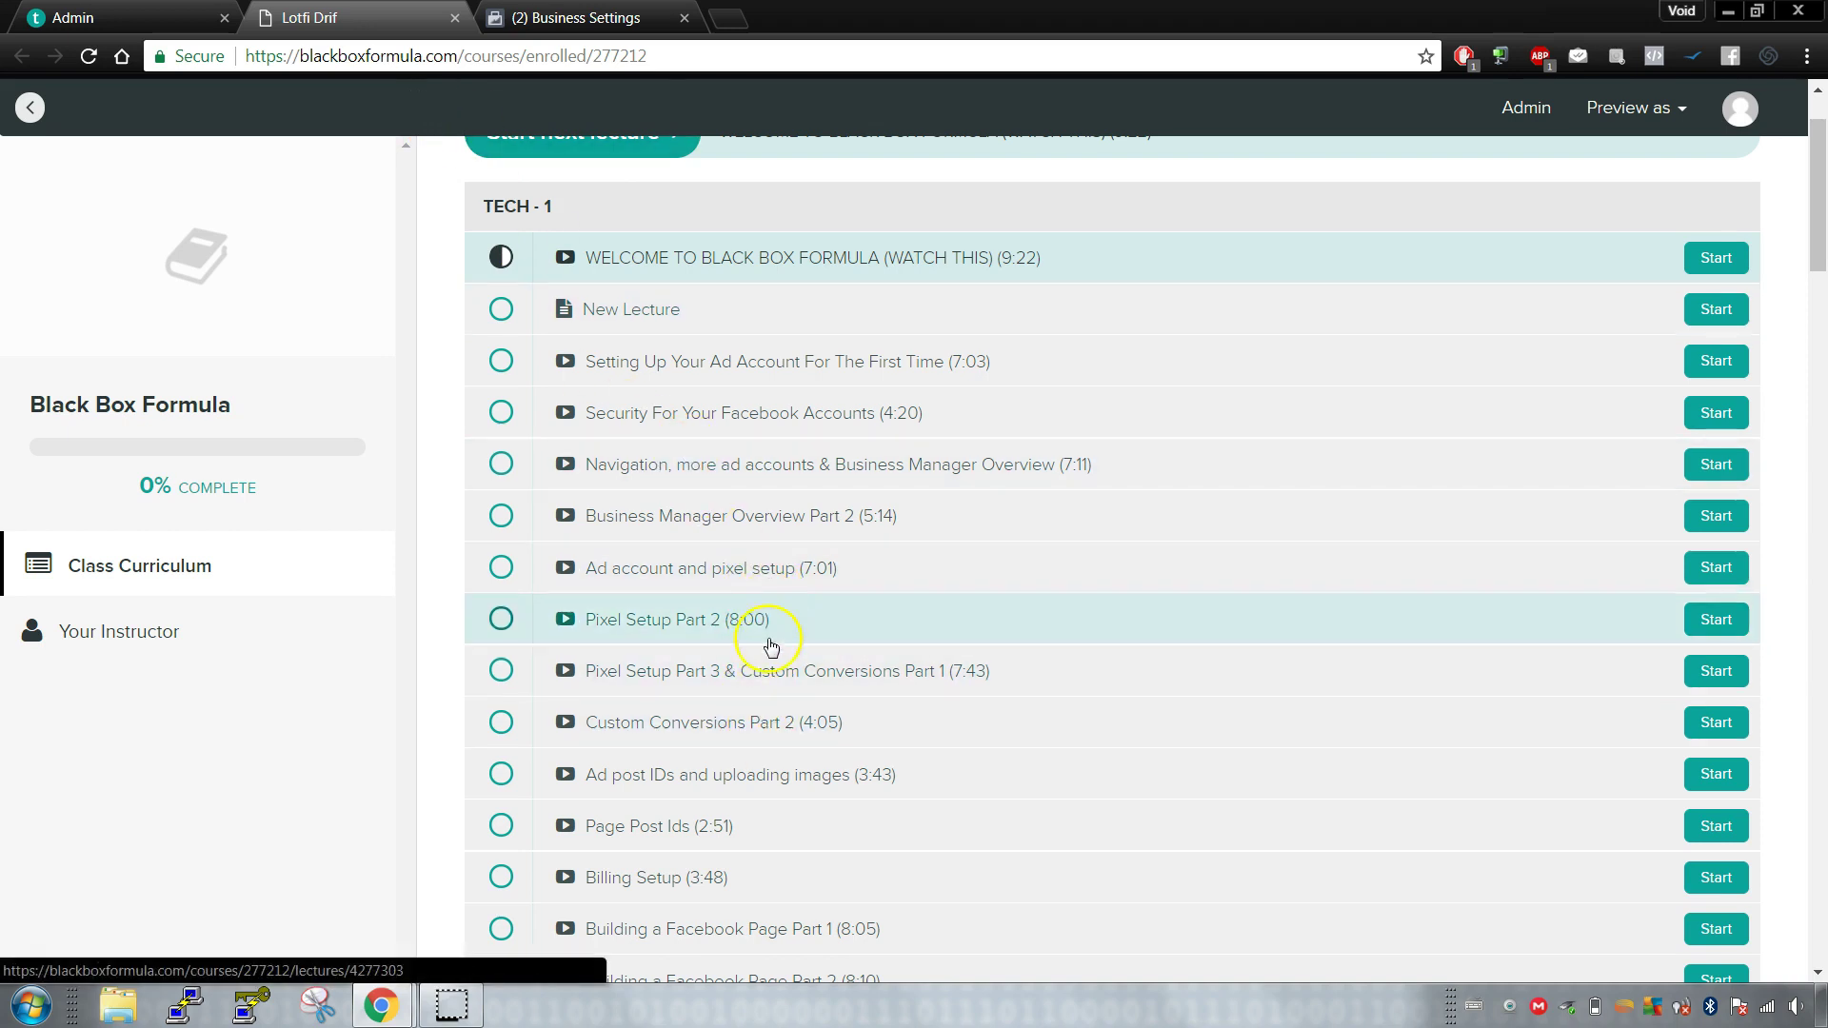
click(580, 17)
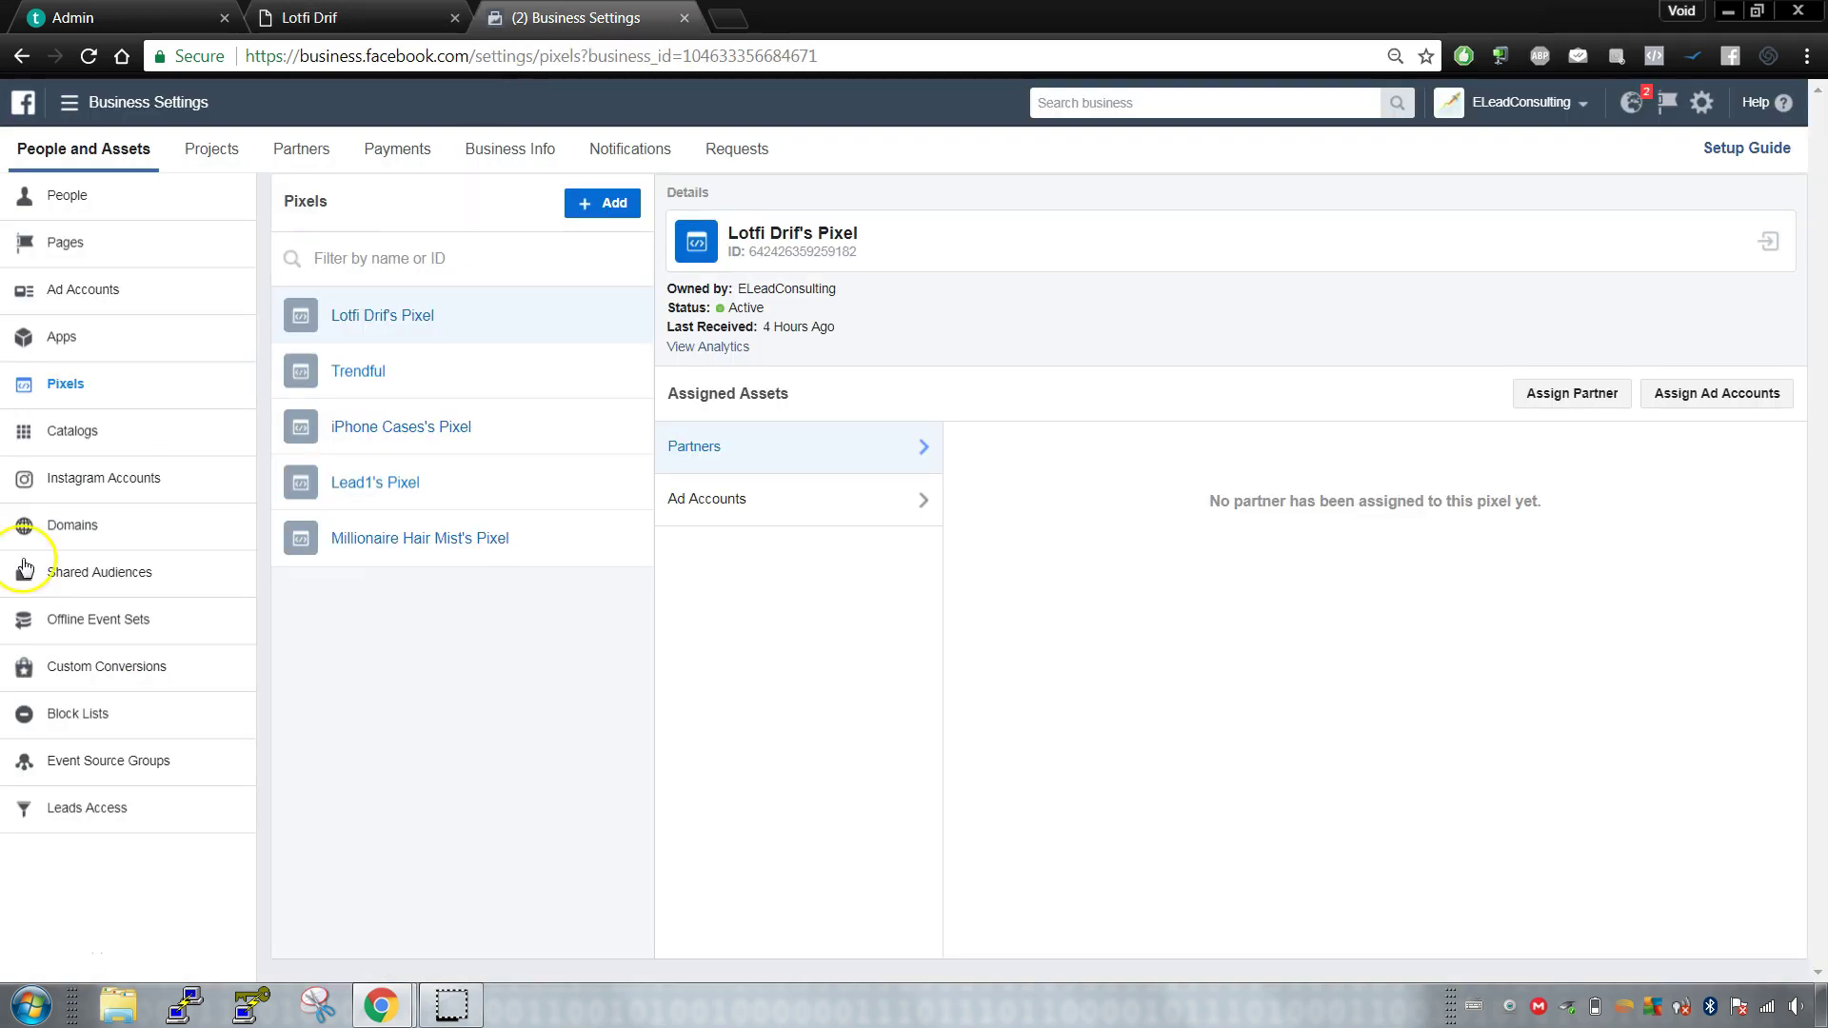
Step: Look through the business's catalogs, Instagram accounts, domains, shared audiences and offline event sets
click(119, 444)
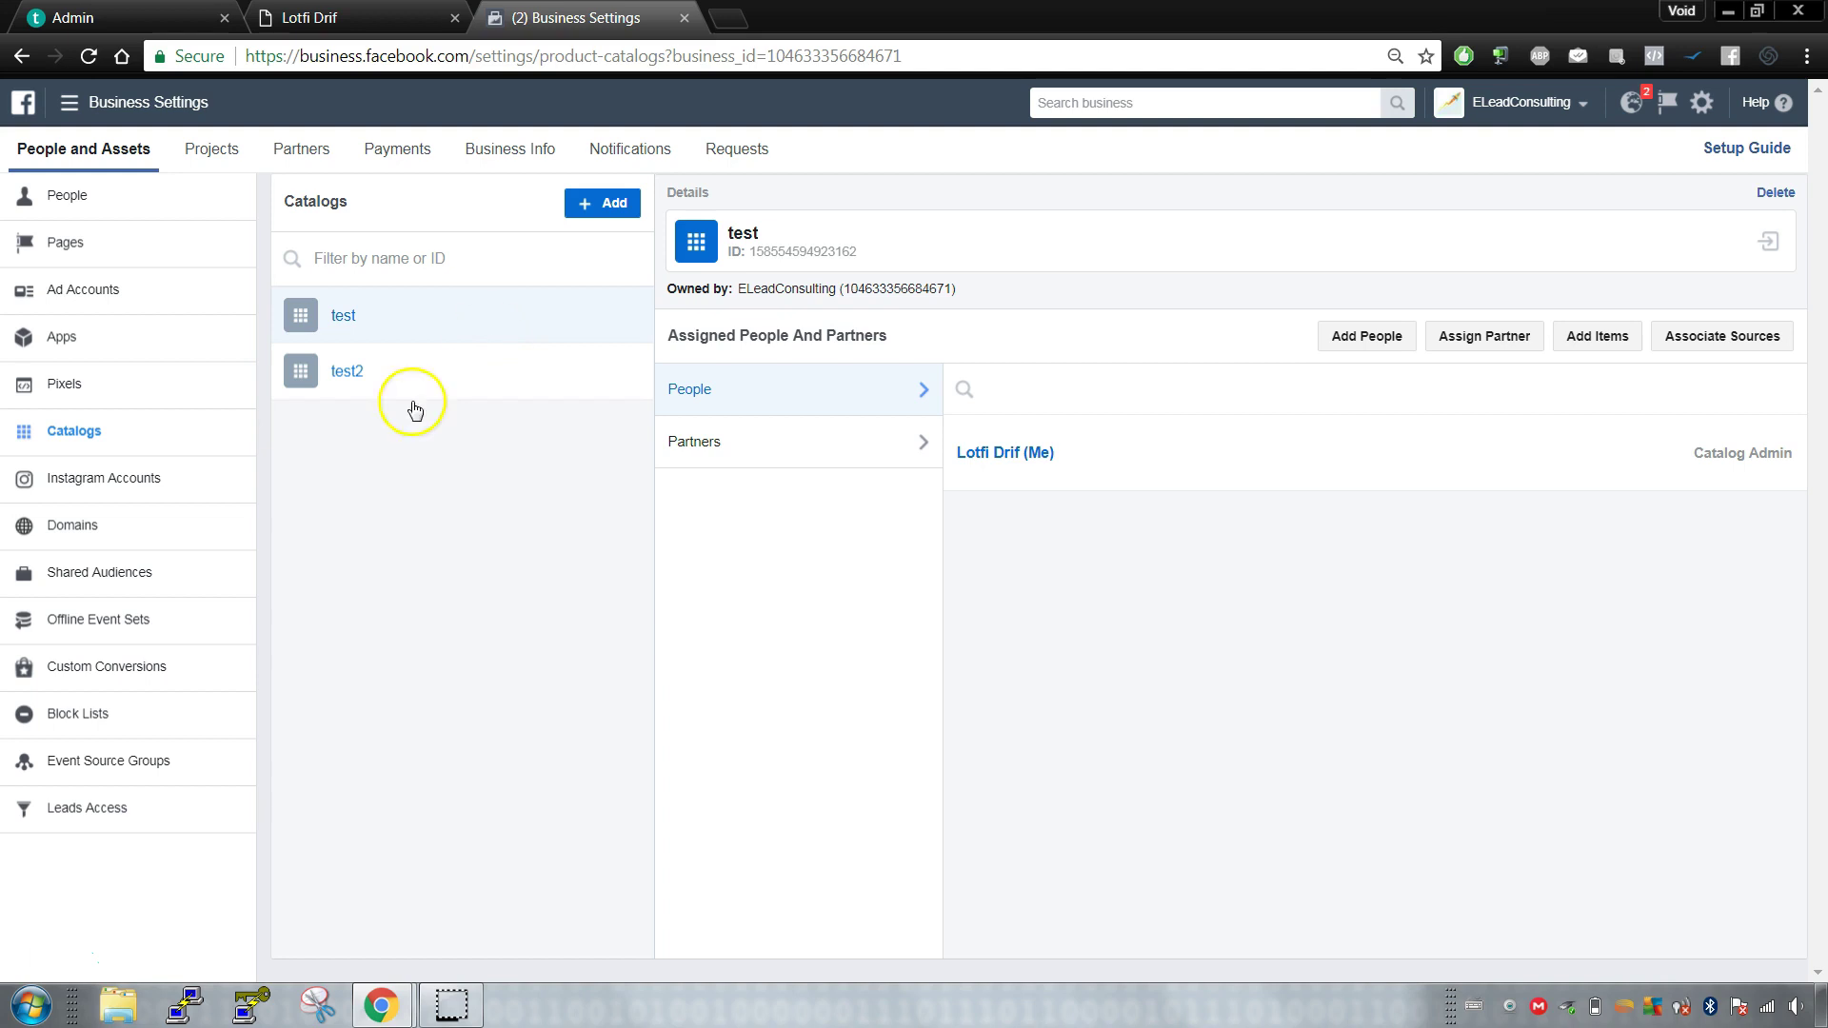
click(115, 488)
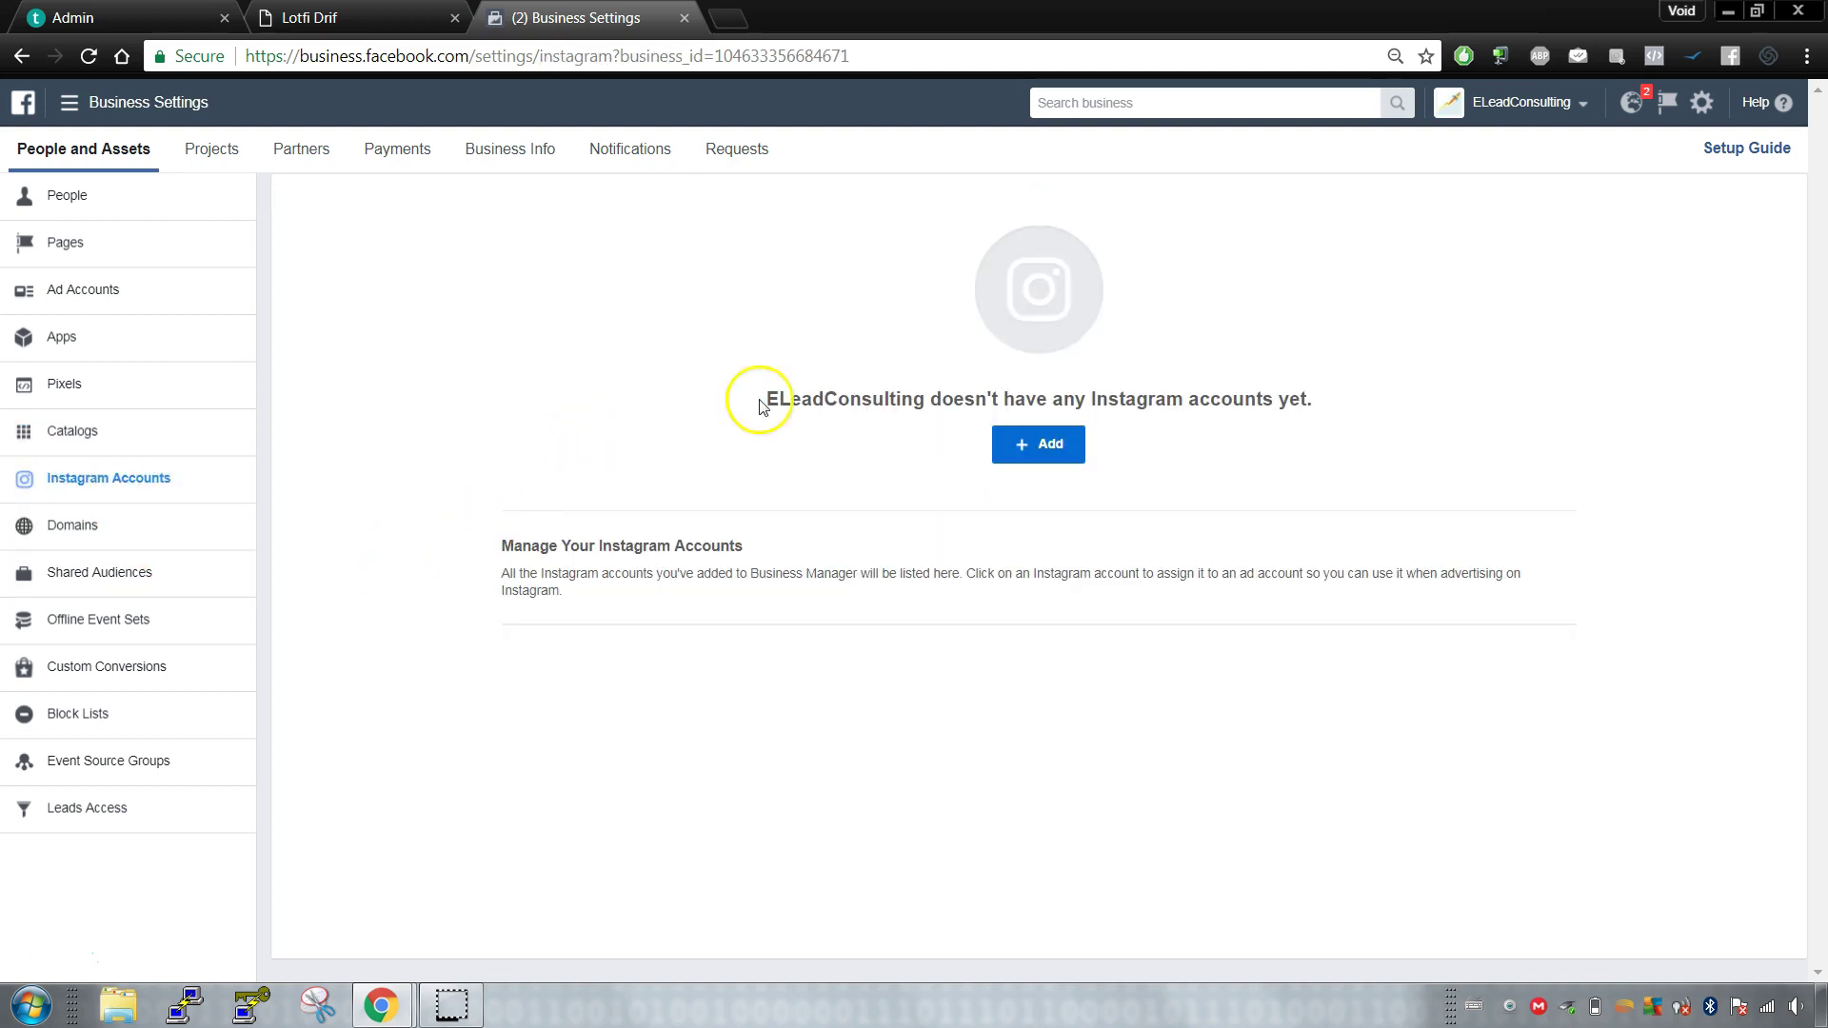
click(73, 525)
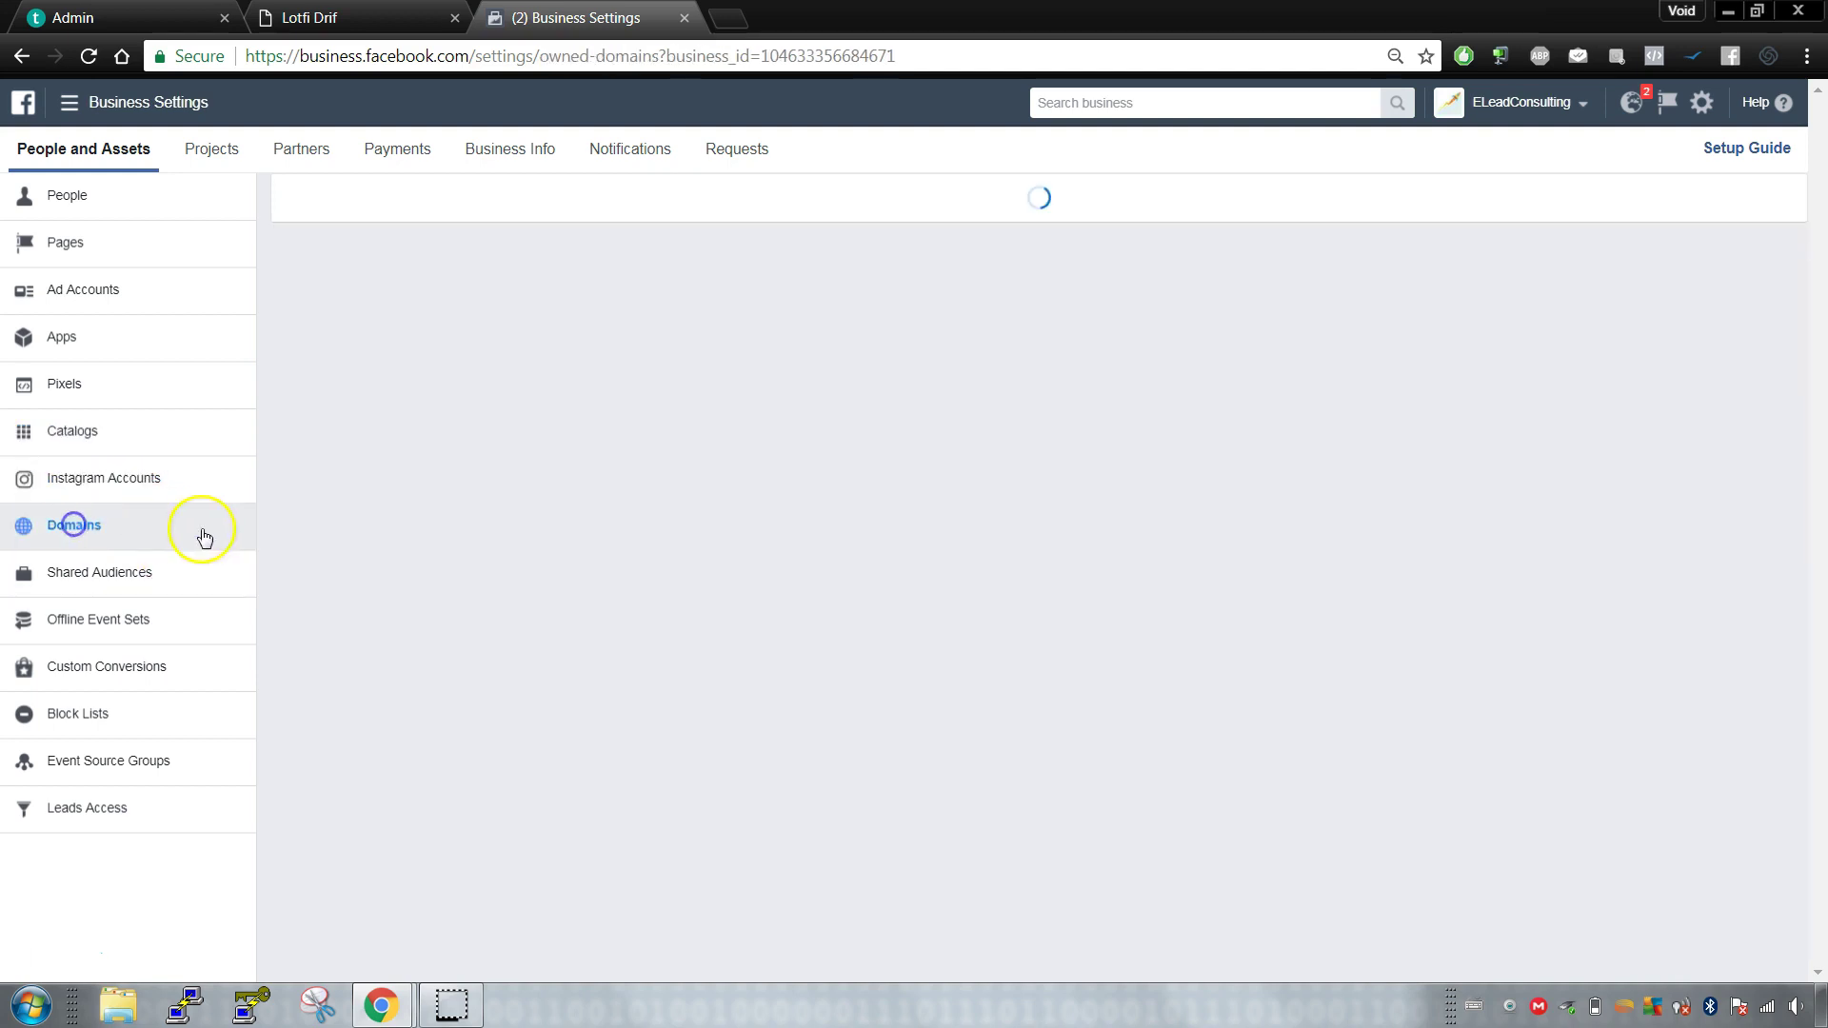
click(150, 578)
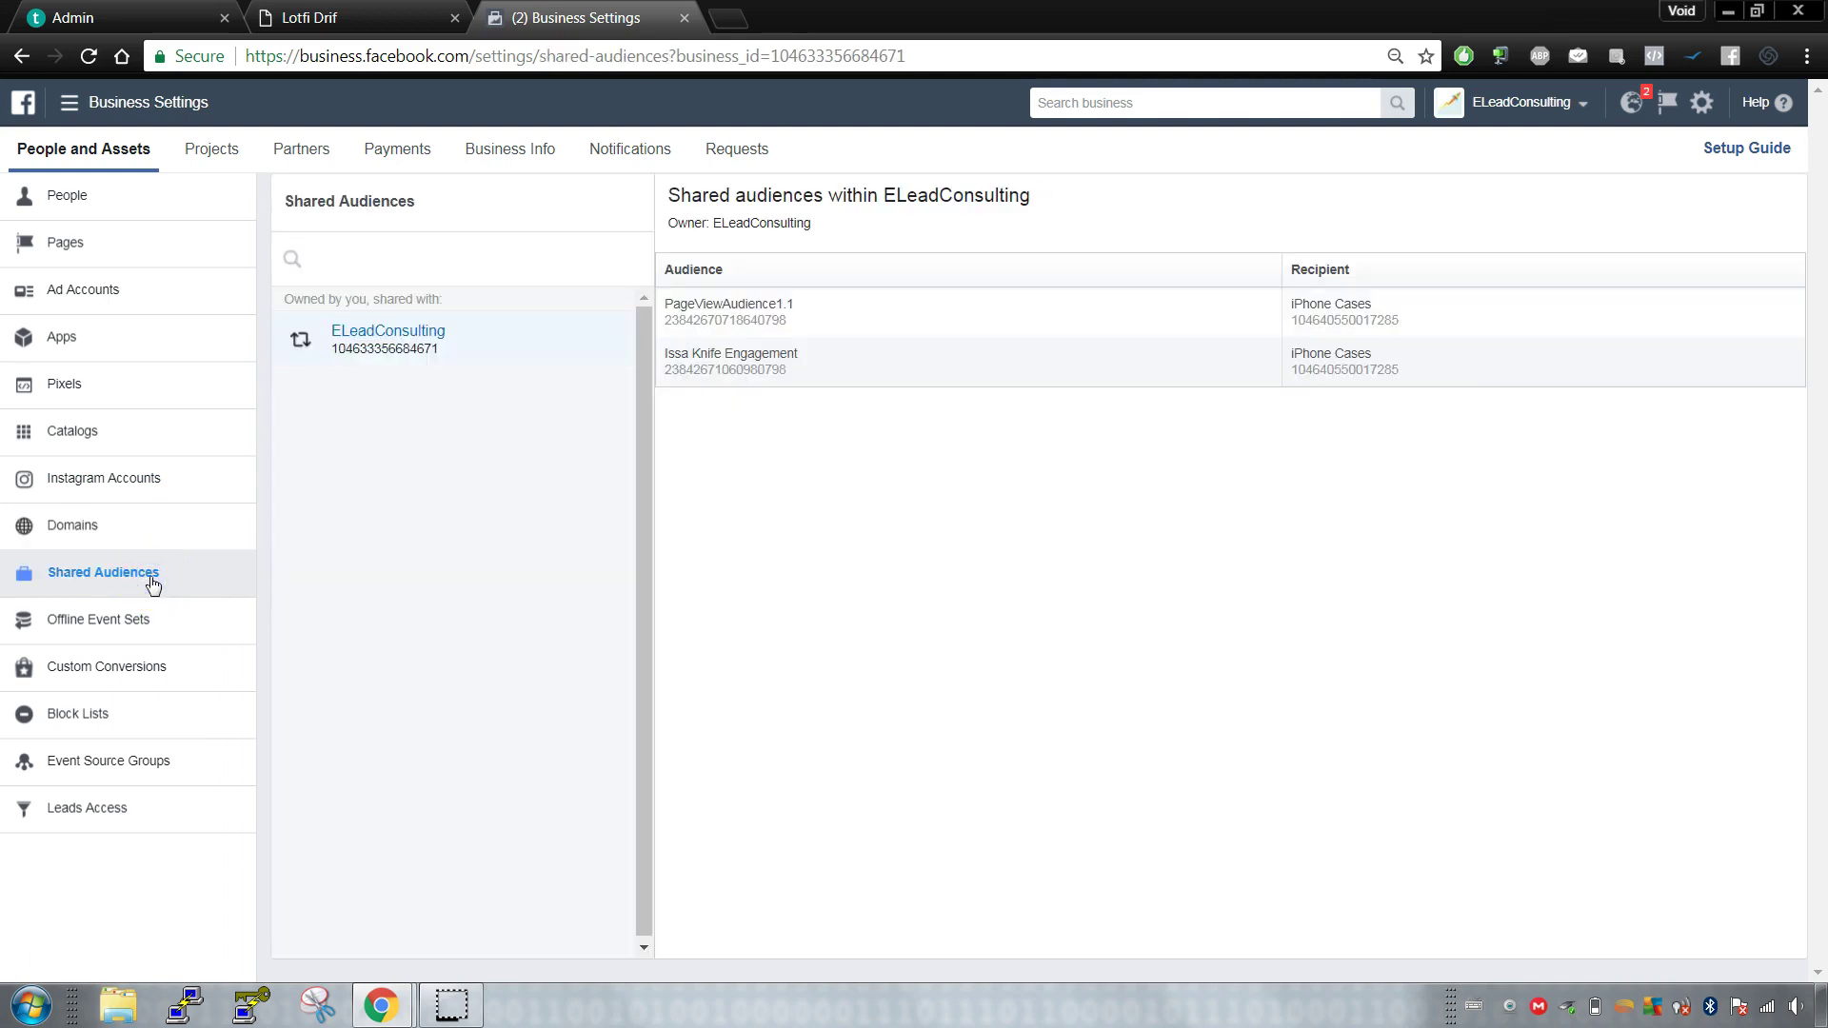
click(166, 637)
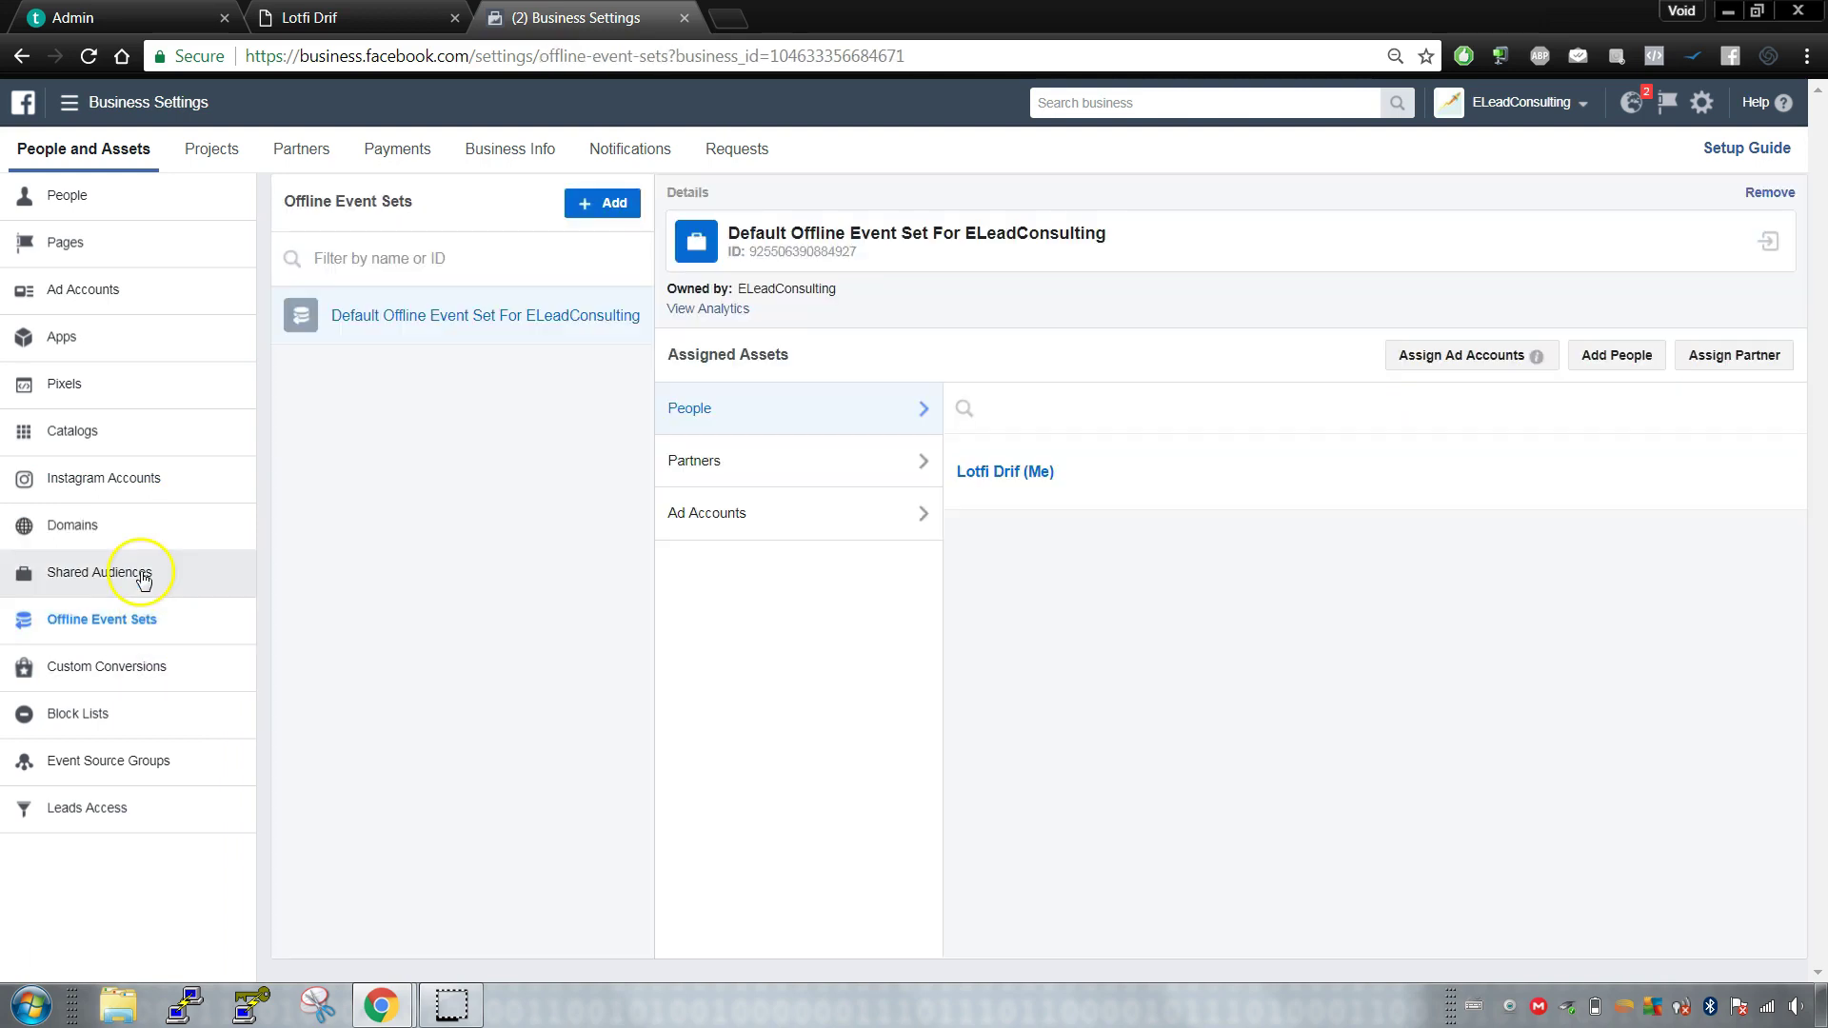
click(142, 573)
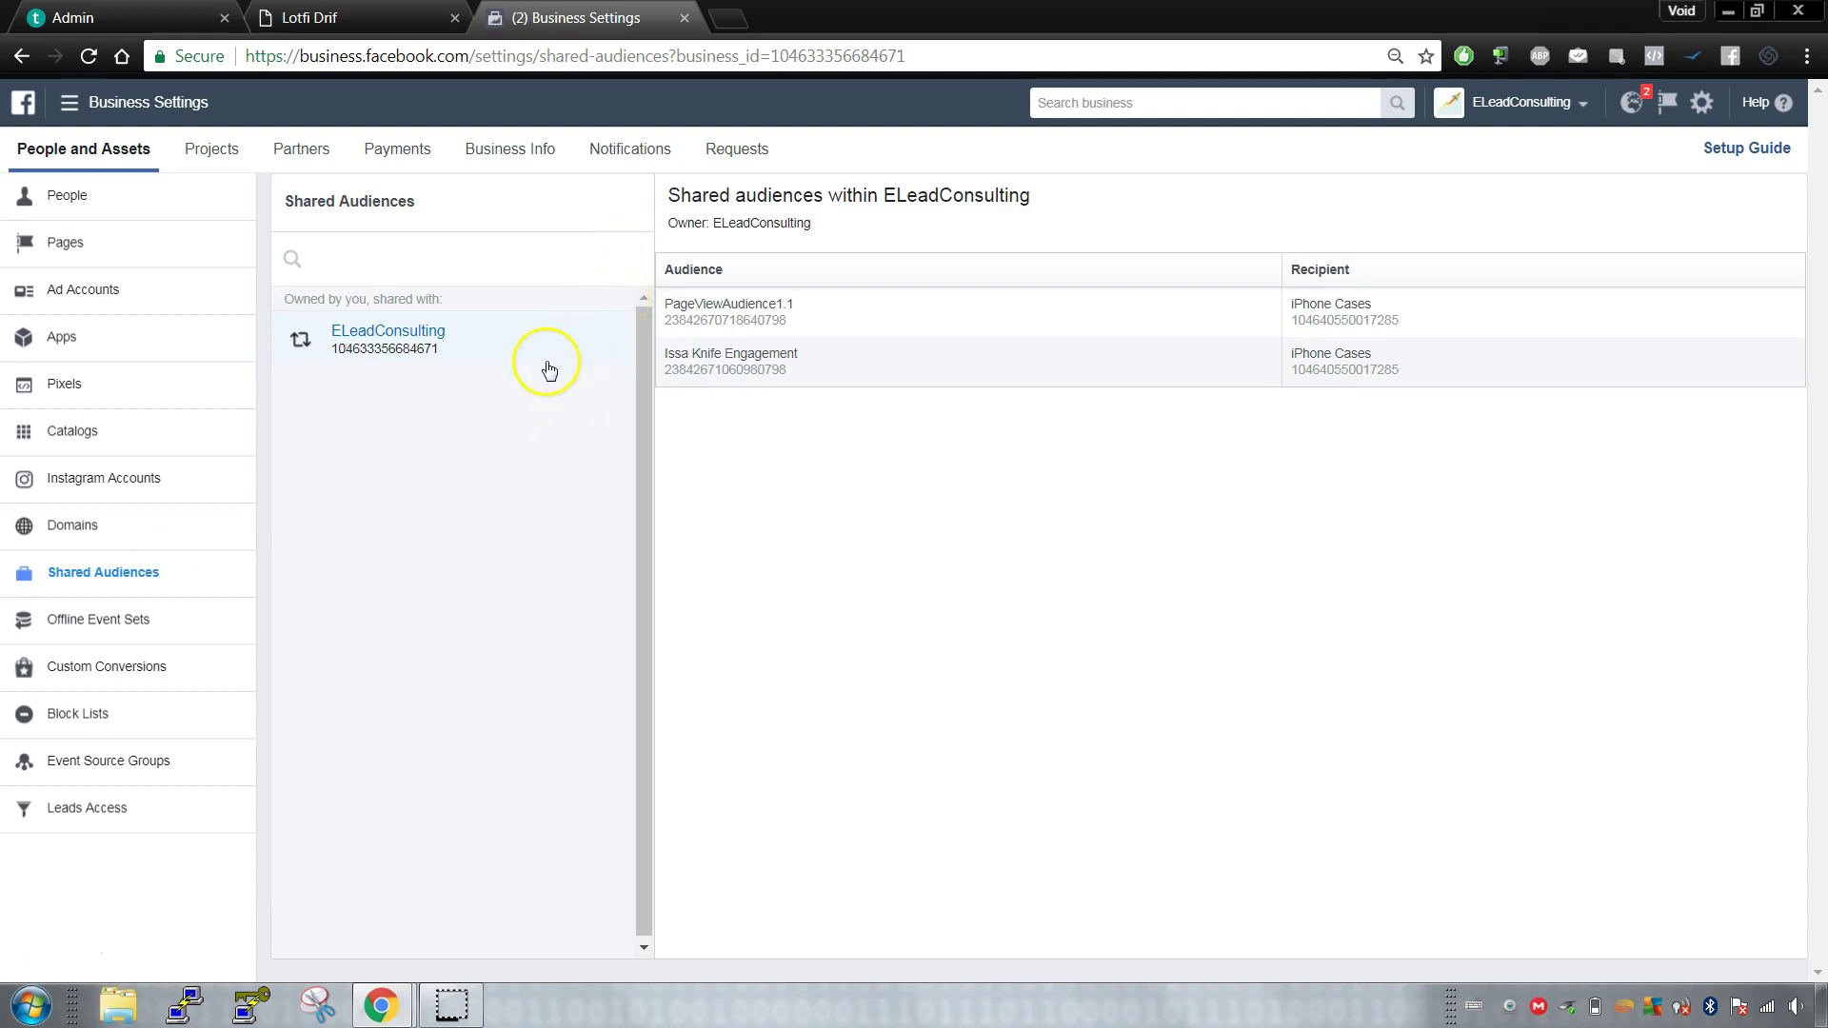
click(120, 624)
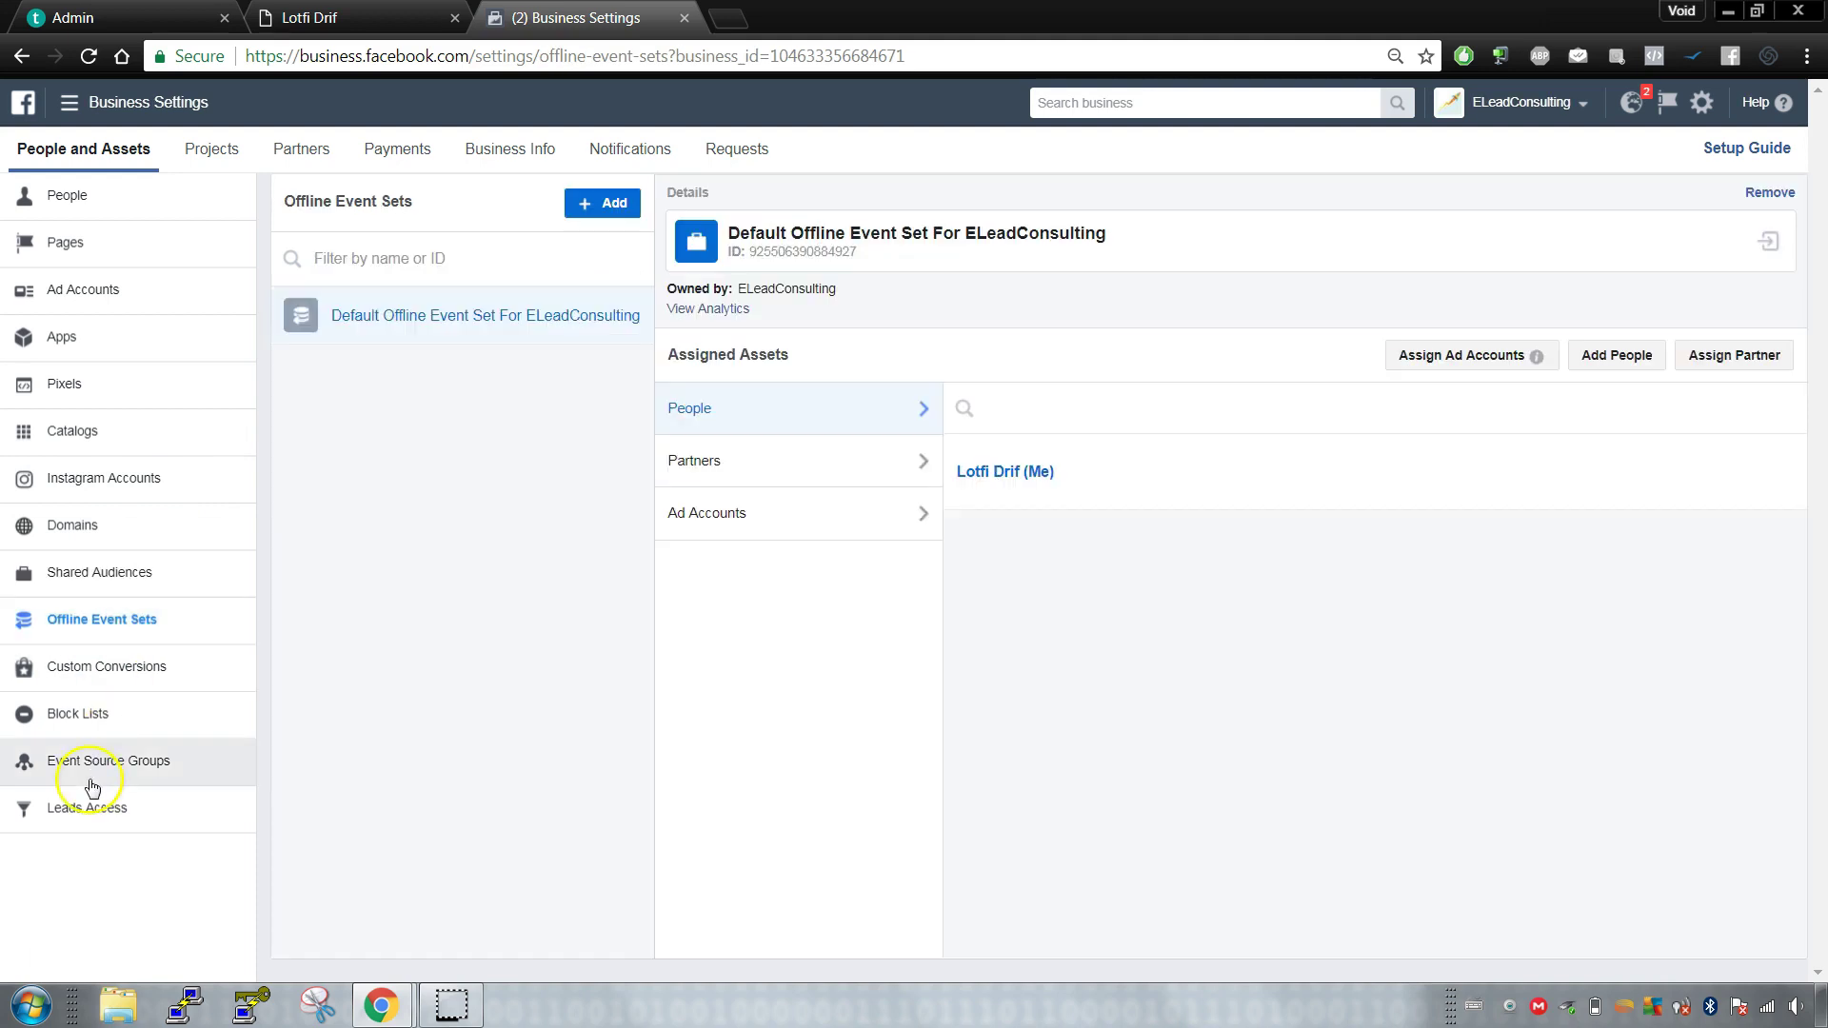
Step: Look through the custom conversions, block lists, event source groups and leads access settings
click(131, 678)
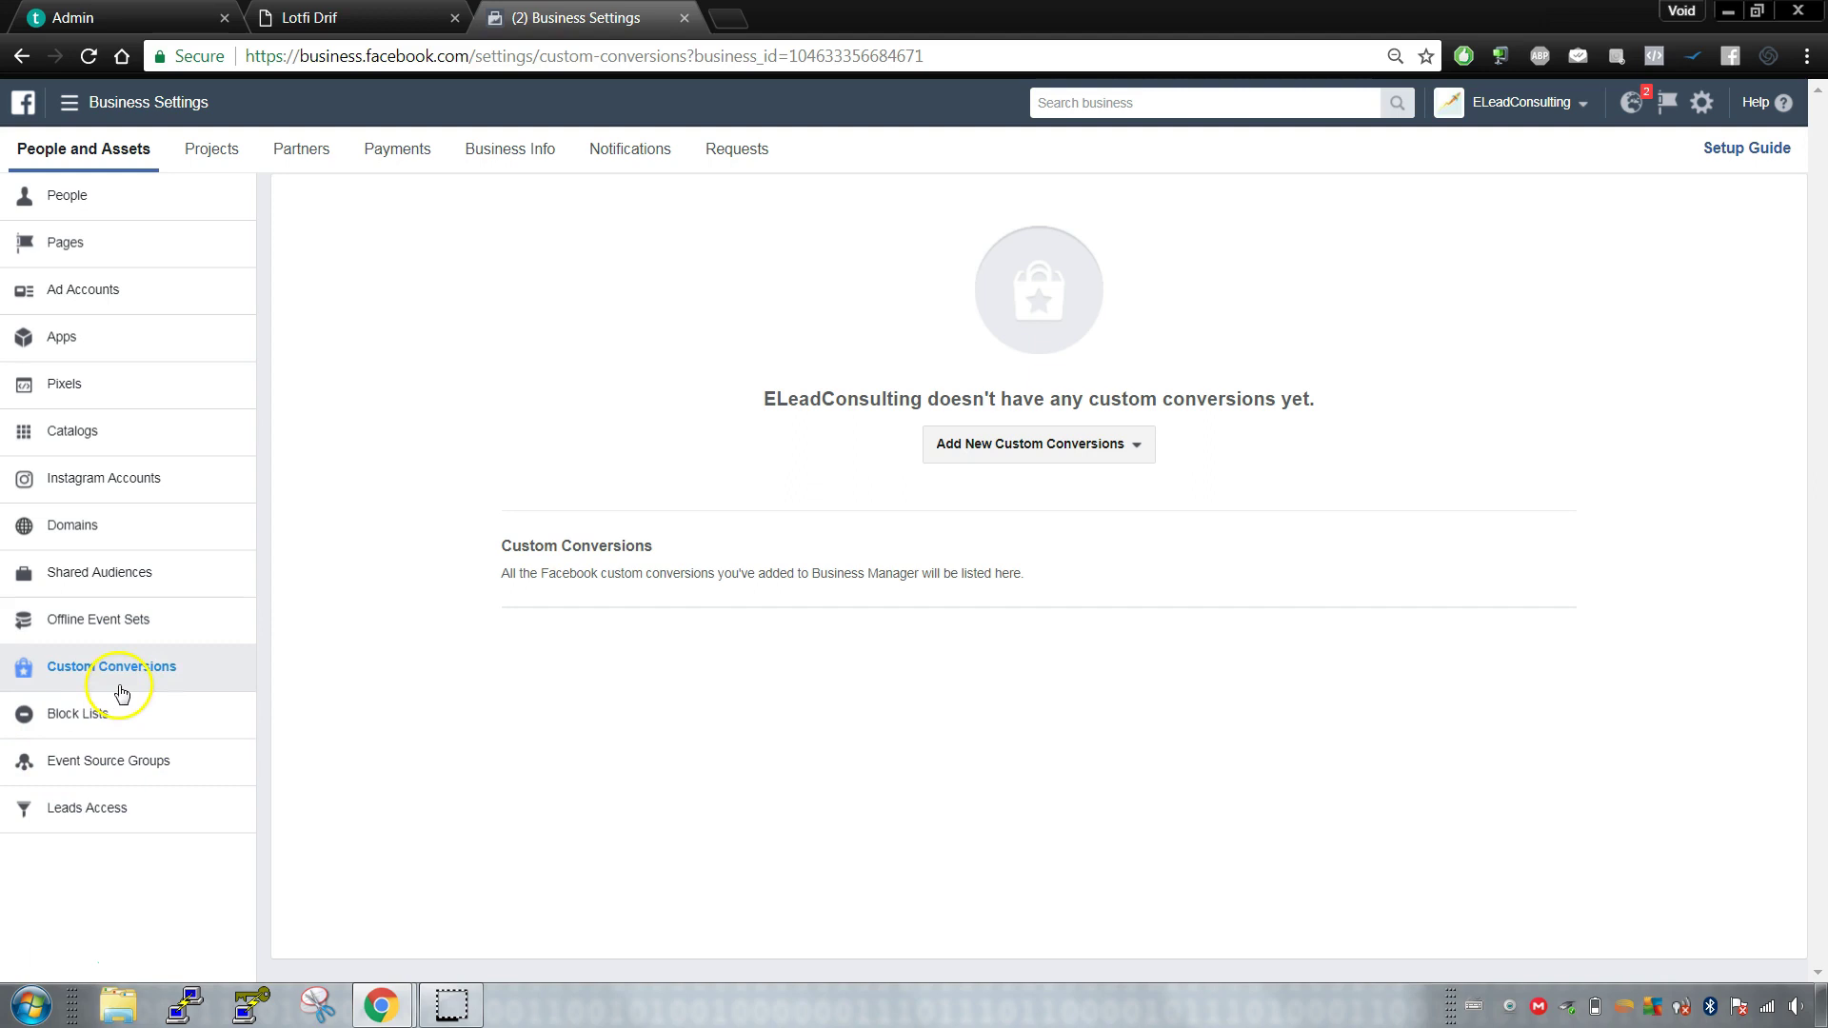
click(973, 453)
click(976, 455)
click(63, 717)
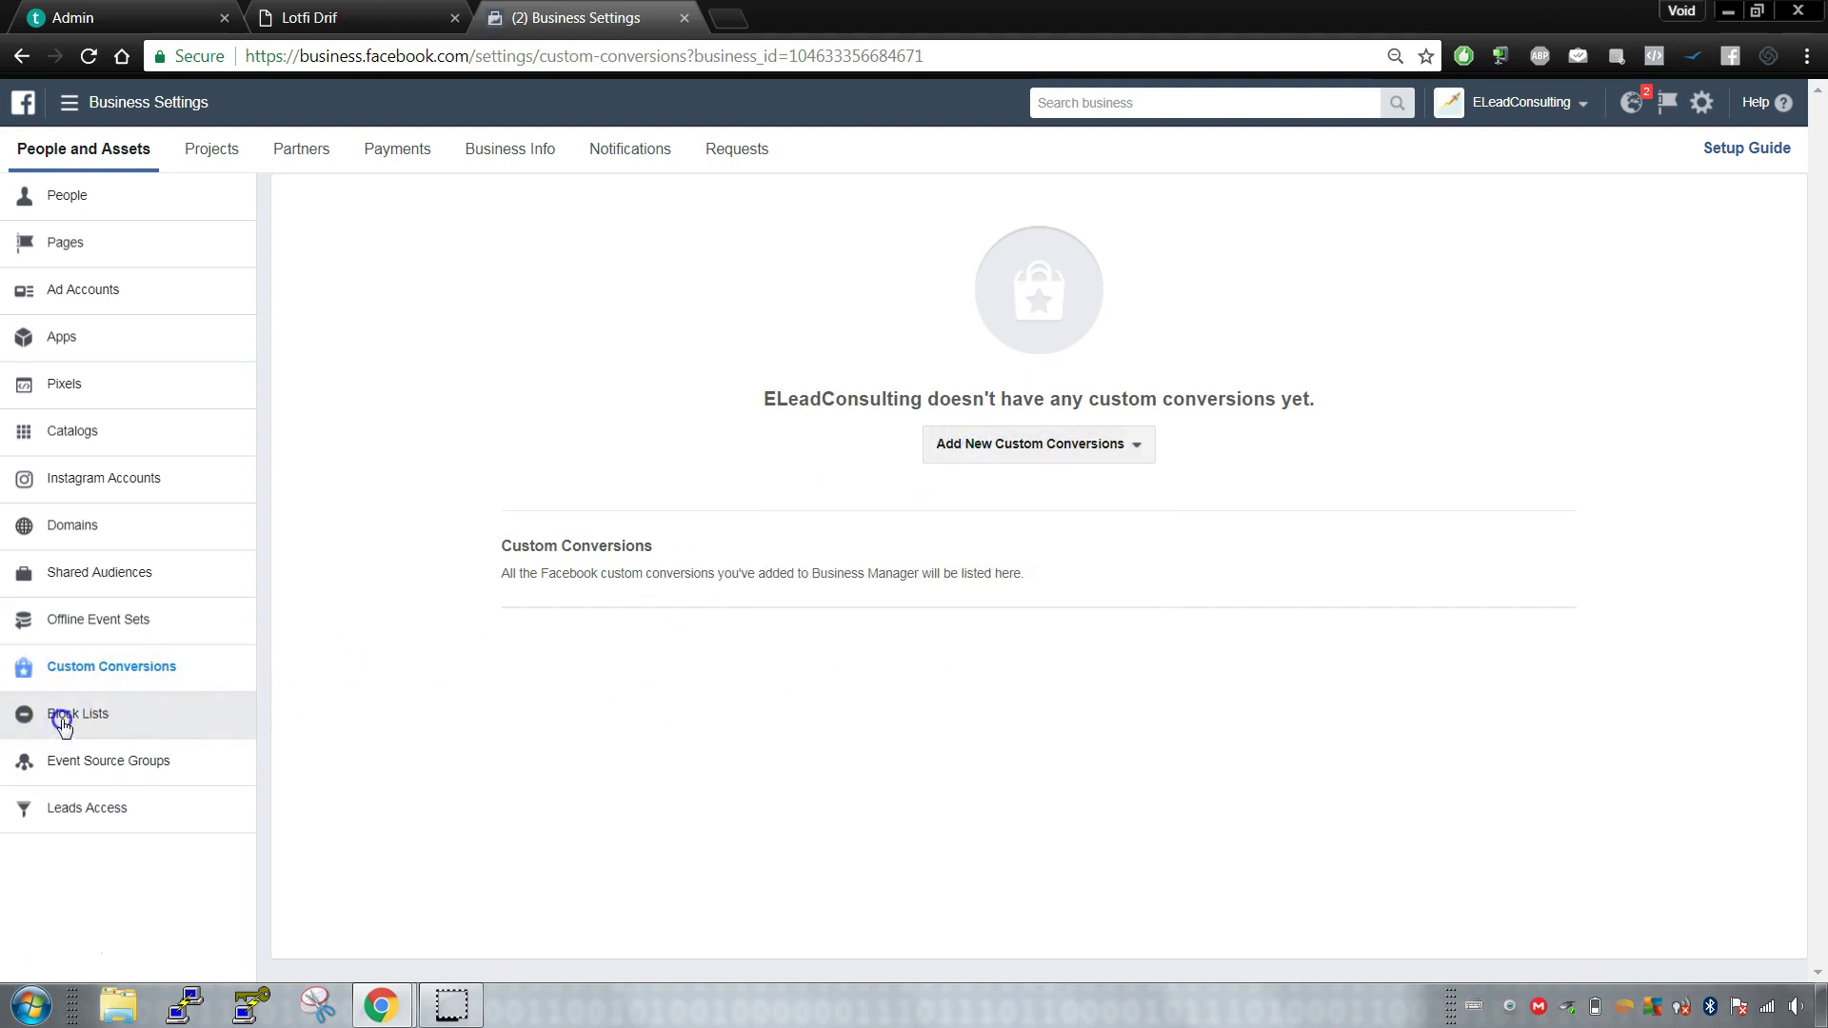
click(124, 757)
click(138, 804)
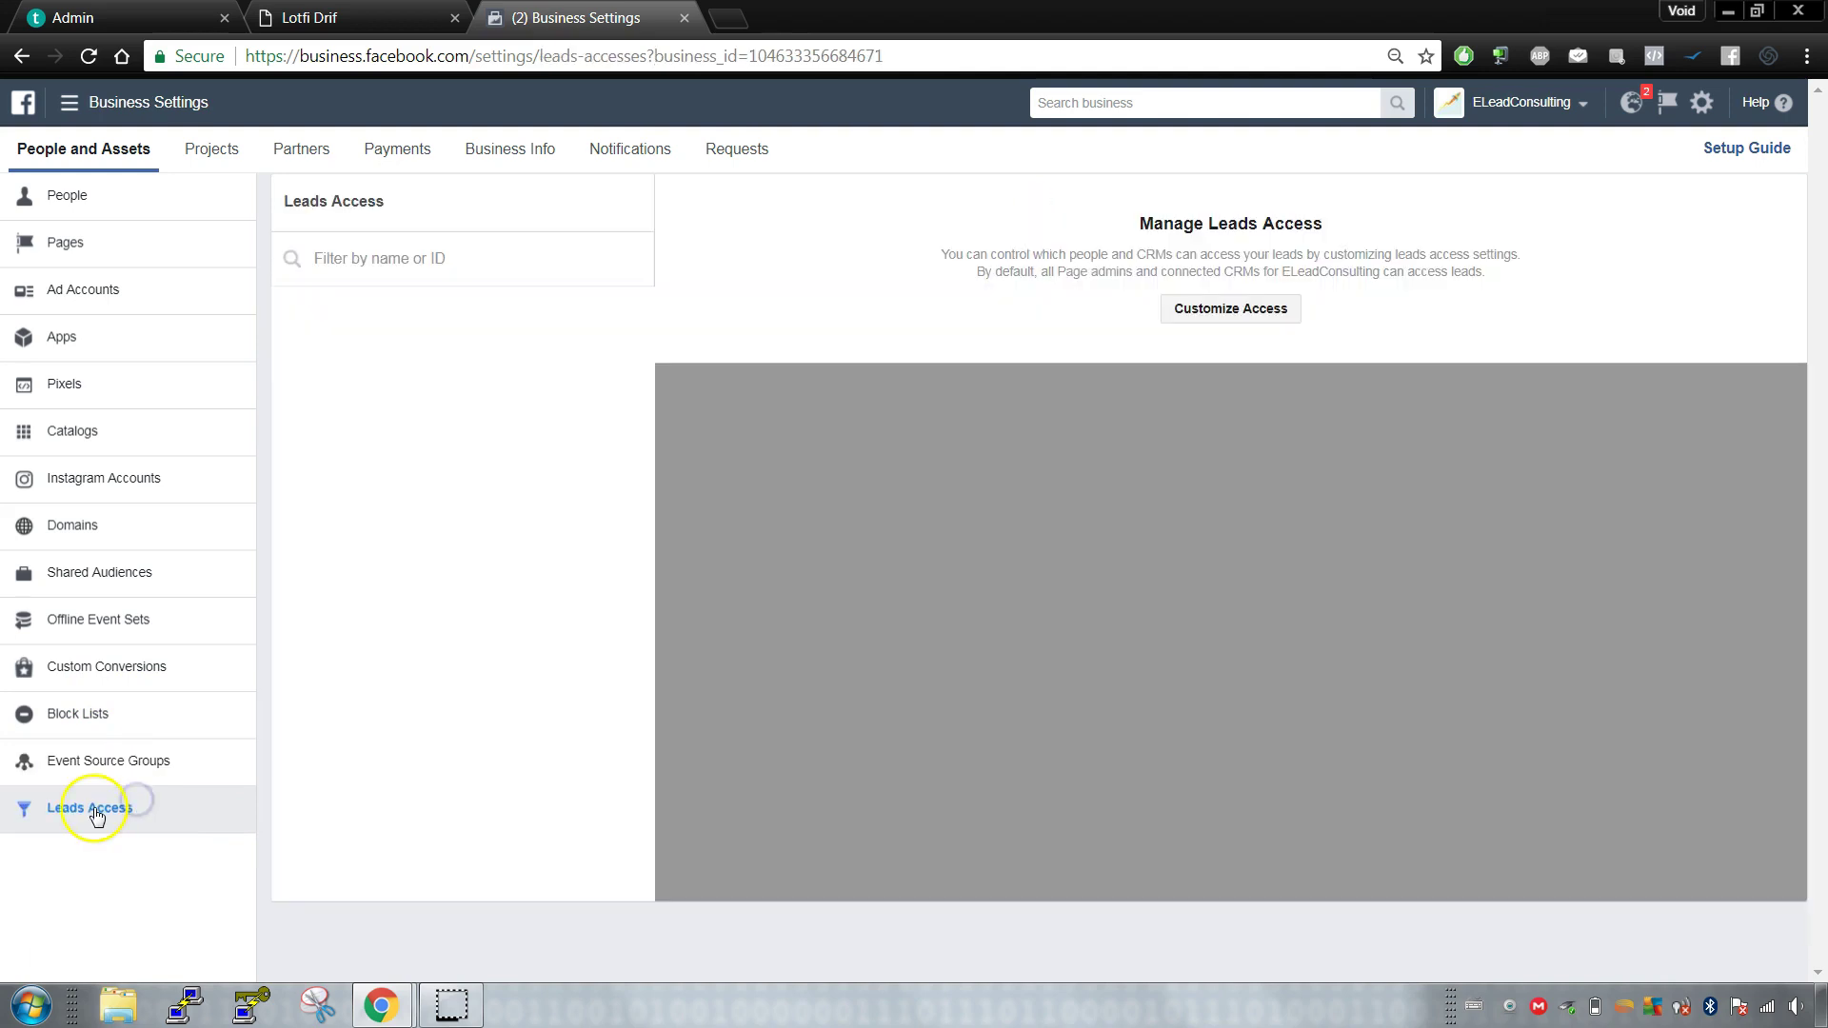
Step: Revisit the shared audiences, look over the complete list of Business Manager tools and close it
click(161, 577)
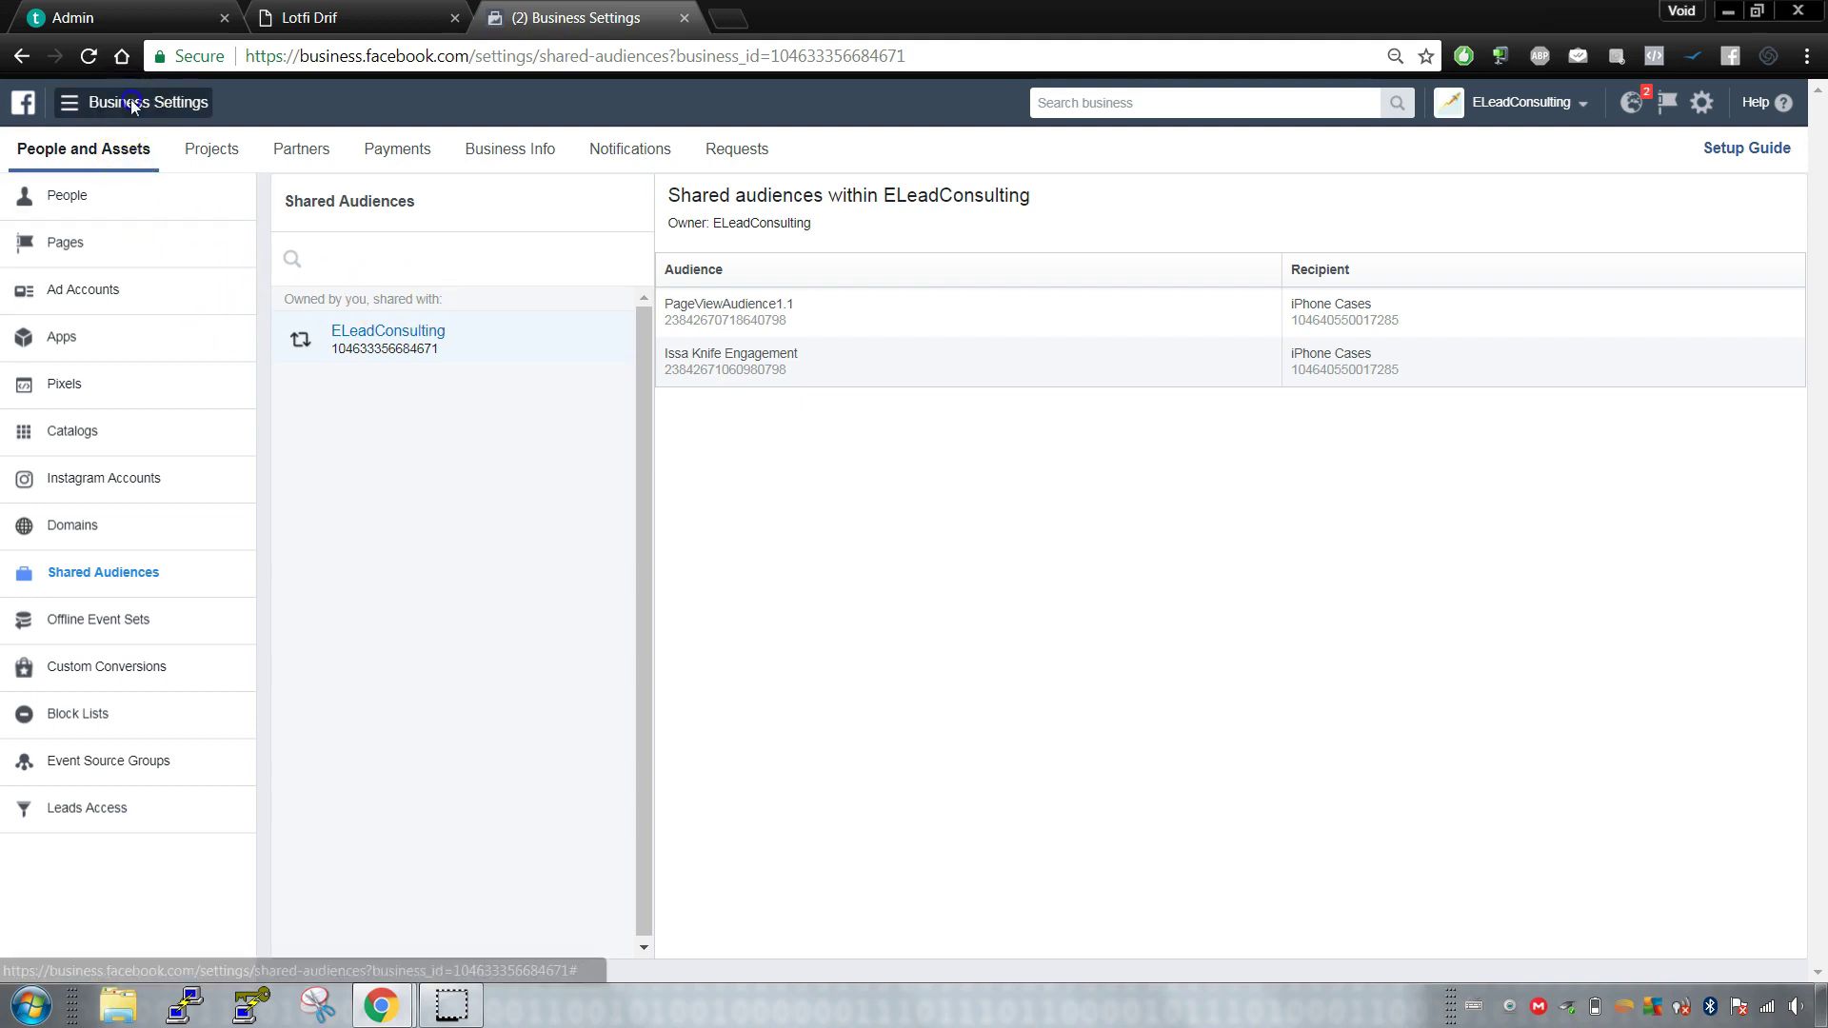
click(70, 102)
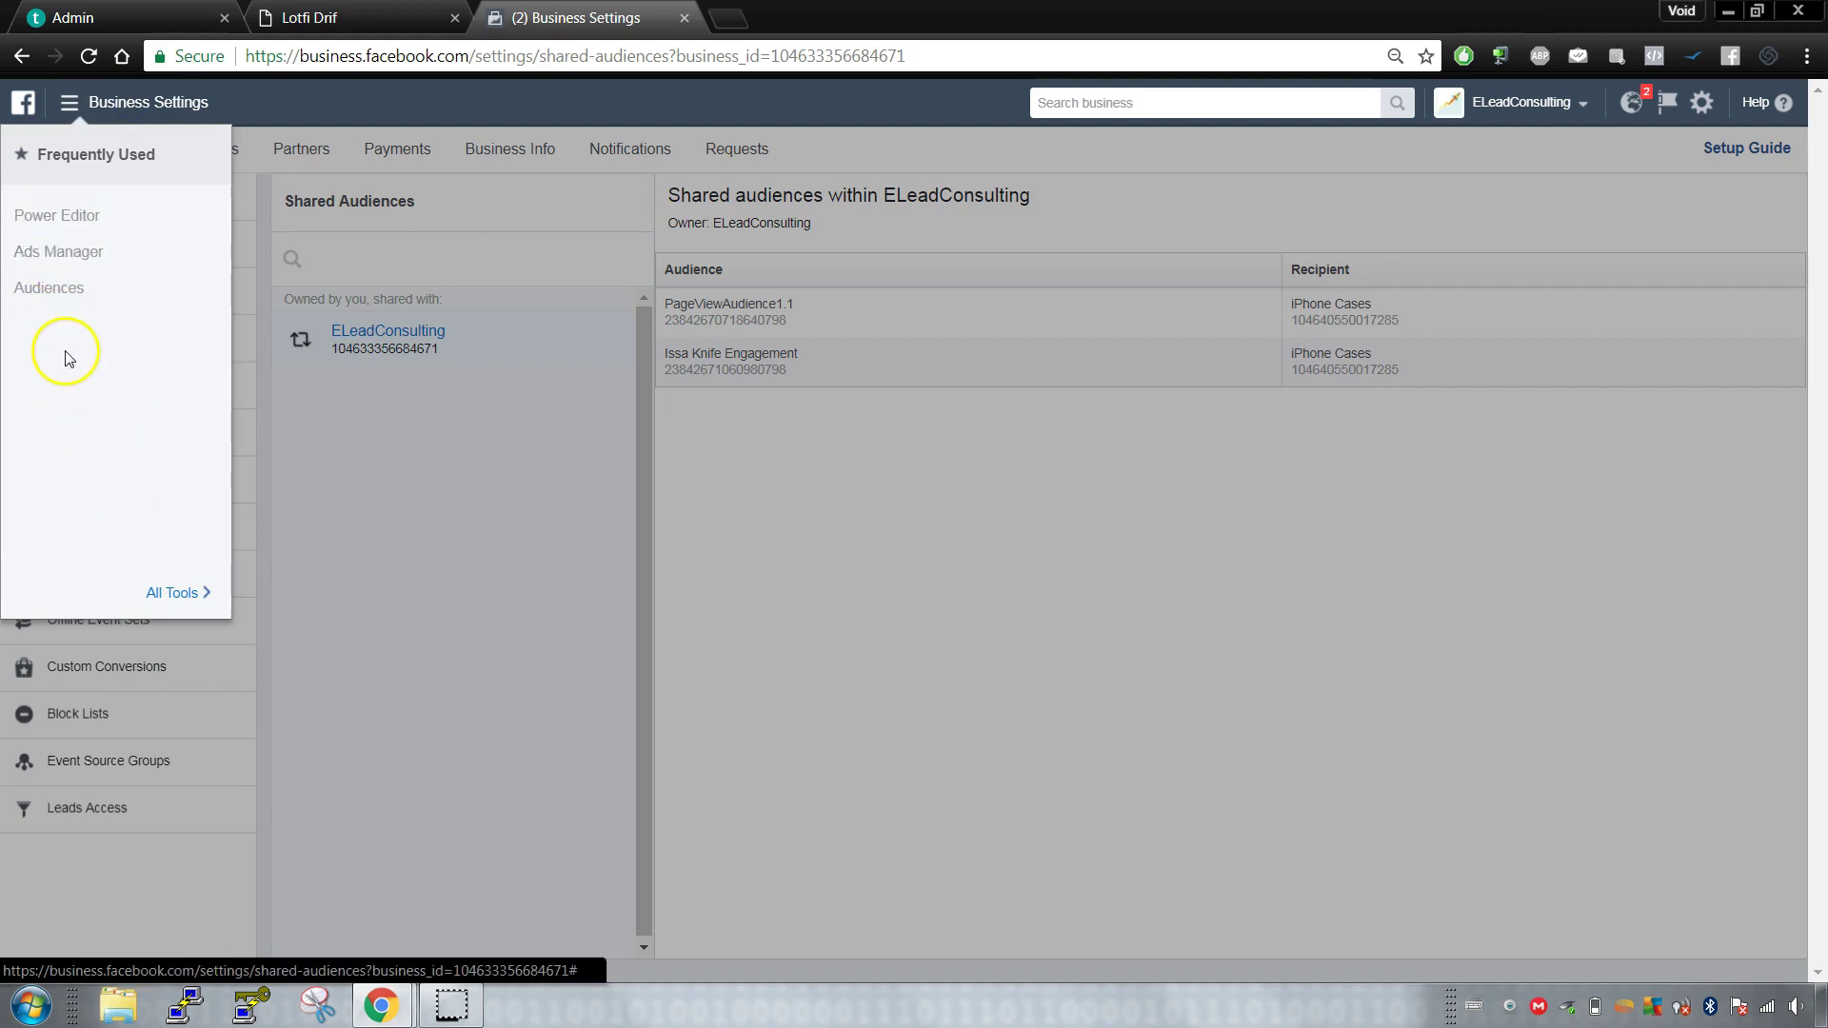
click(175, 592)
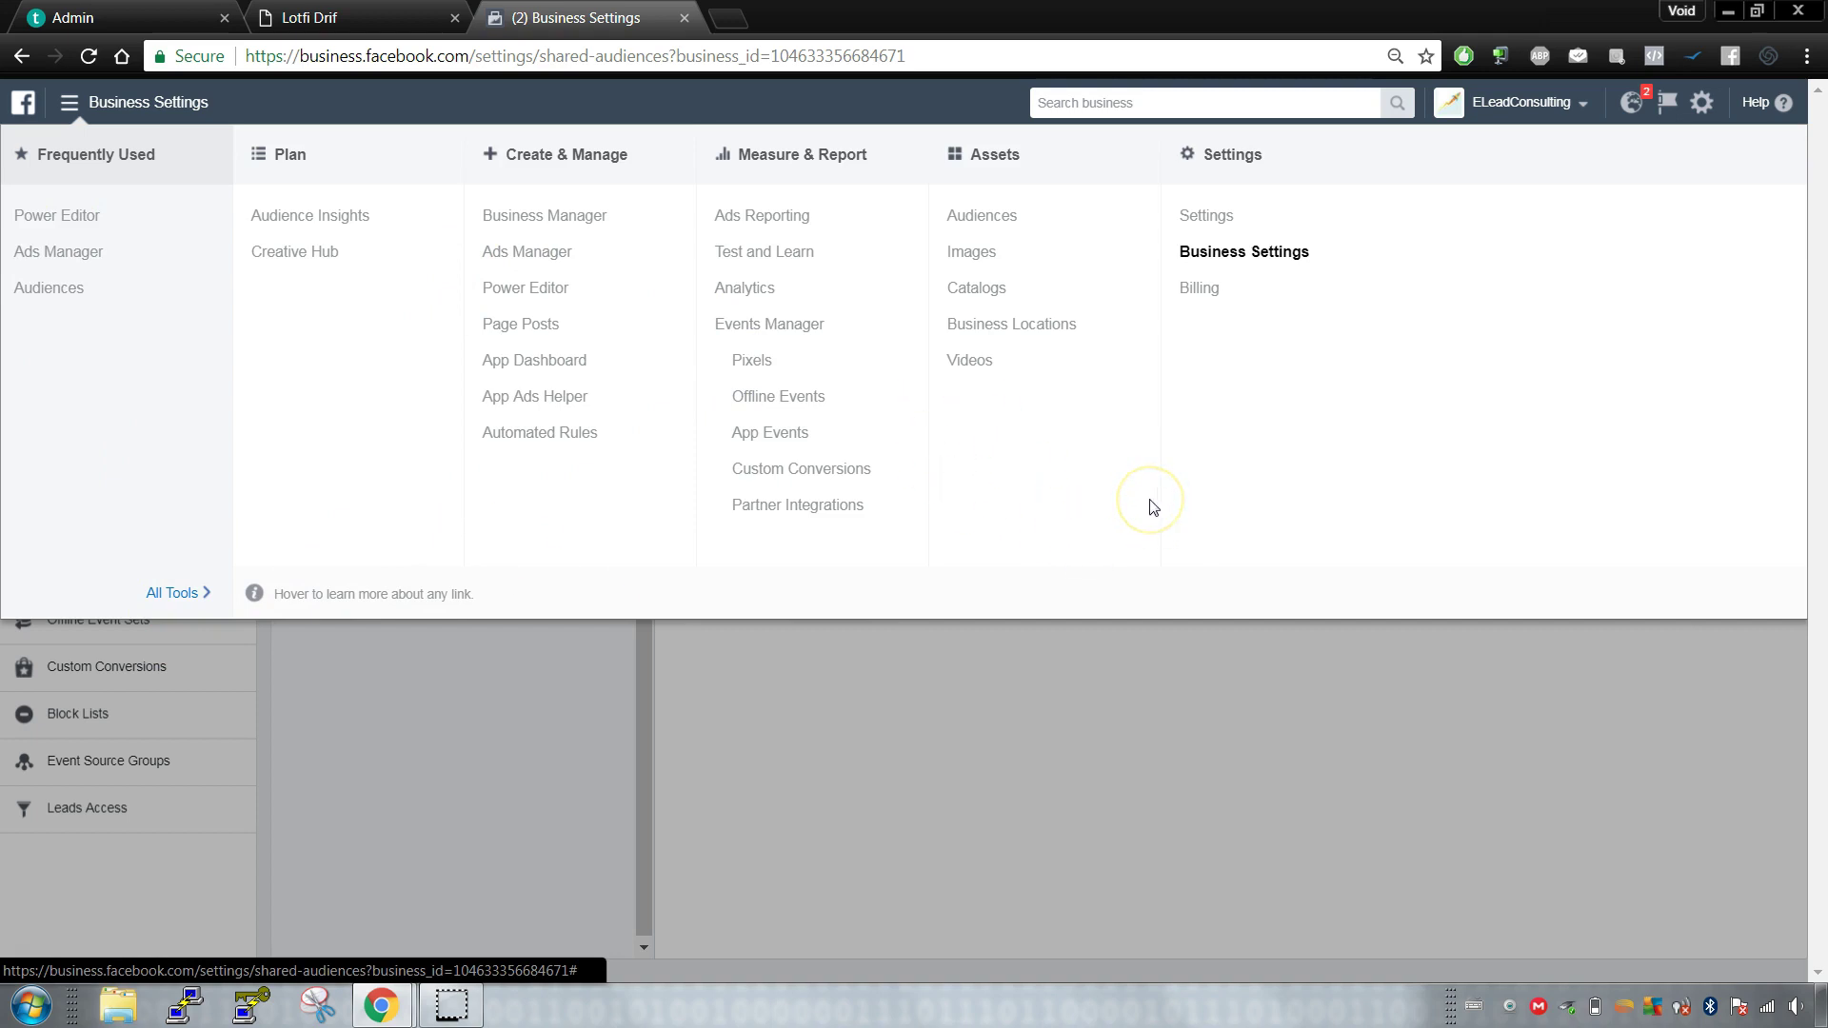
click(400, 802)
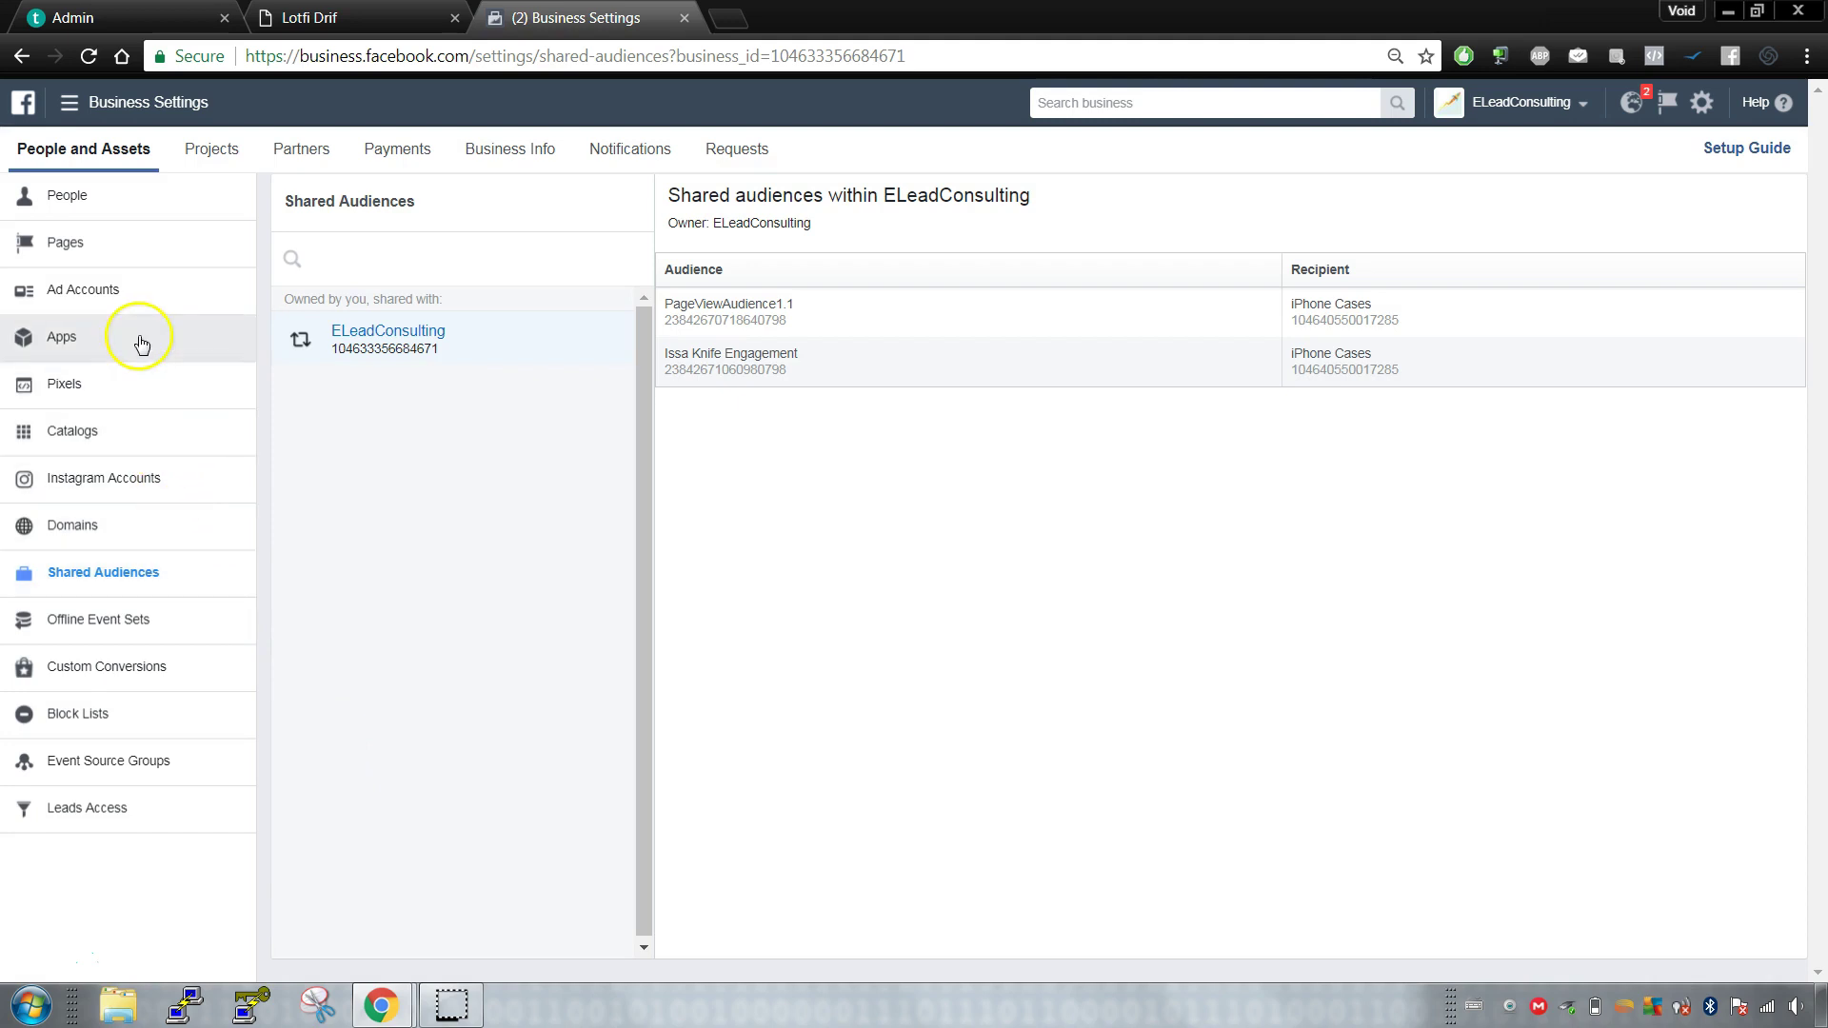
Step: Review the options for adding an ad account, view the Request Access to Ad Account form and cancel it
click(174, 299)
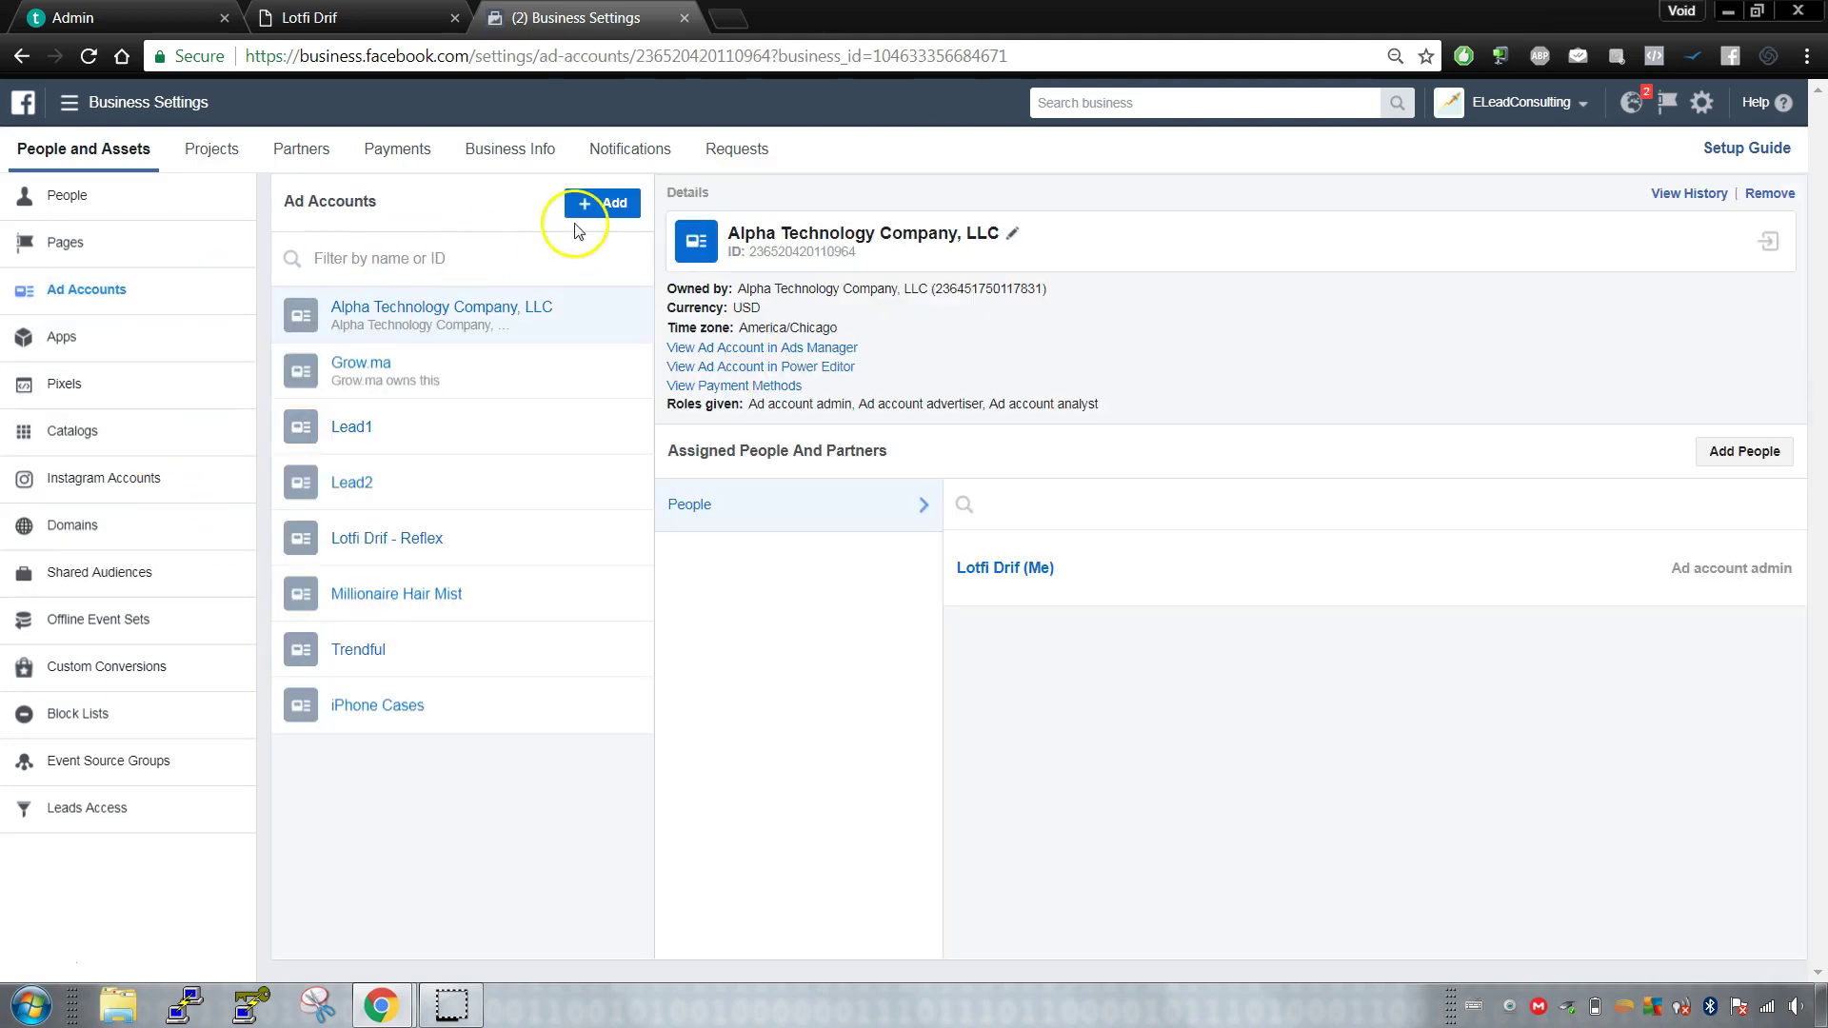
click(607, 204)
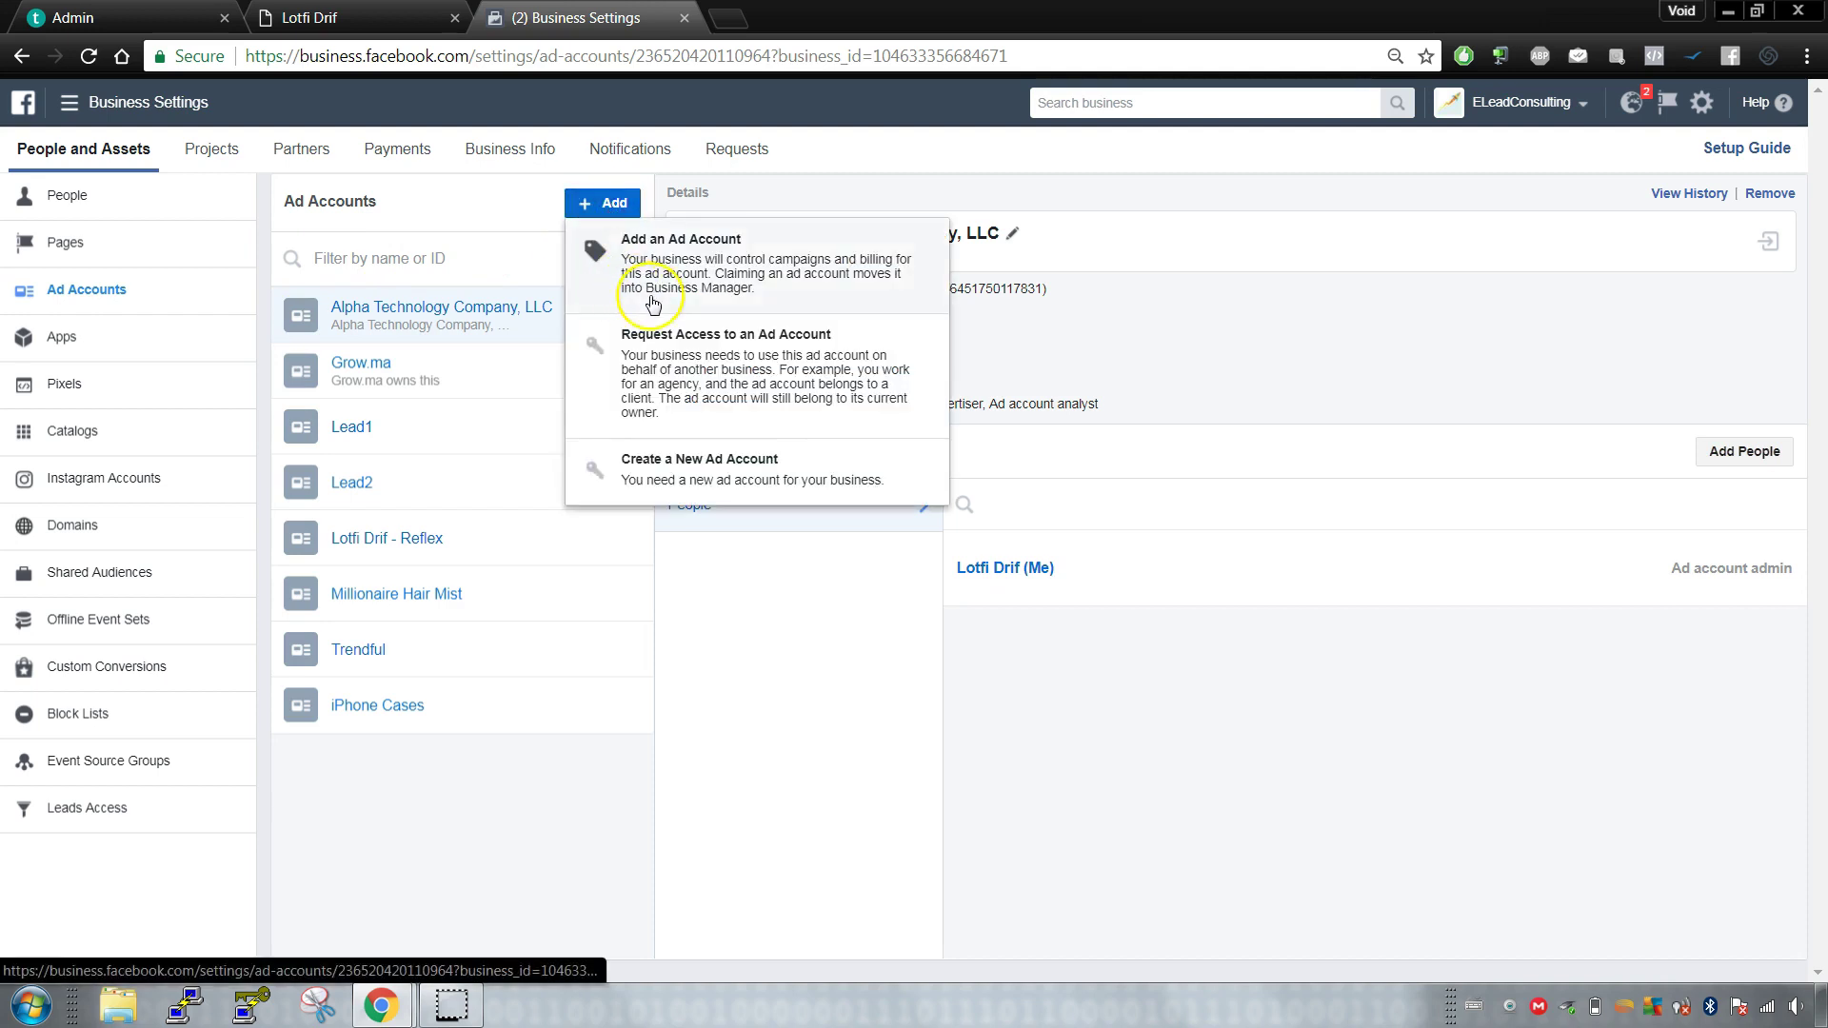
click(695, 246)
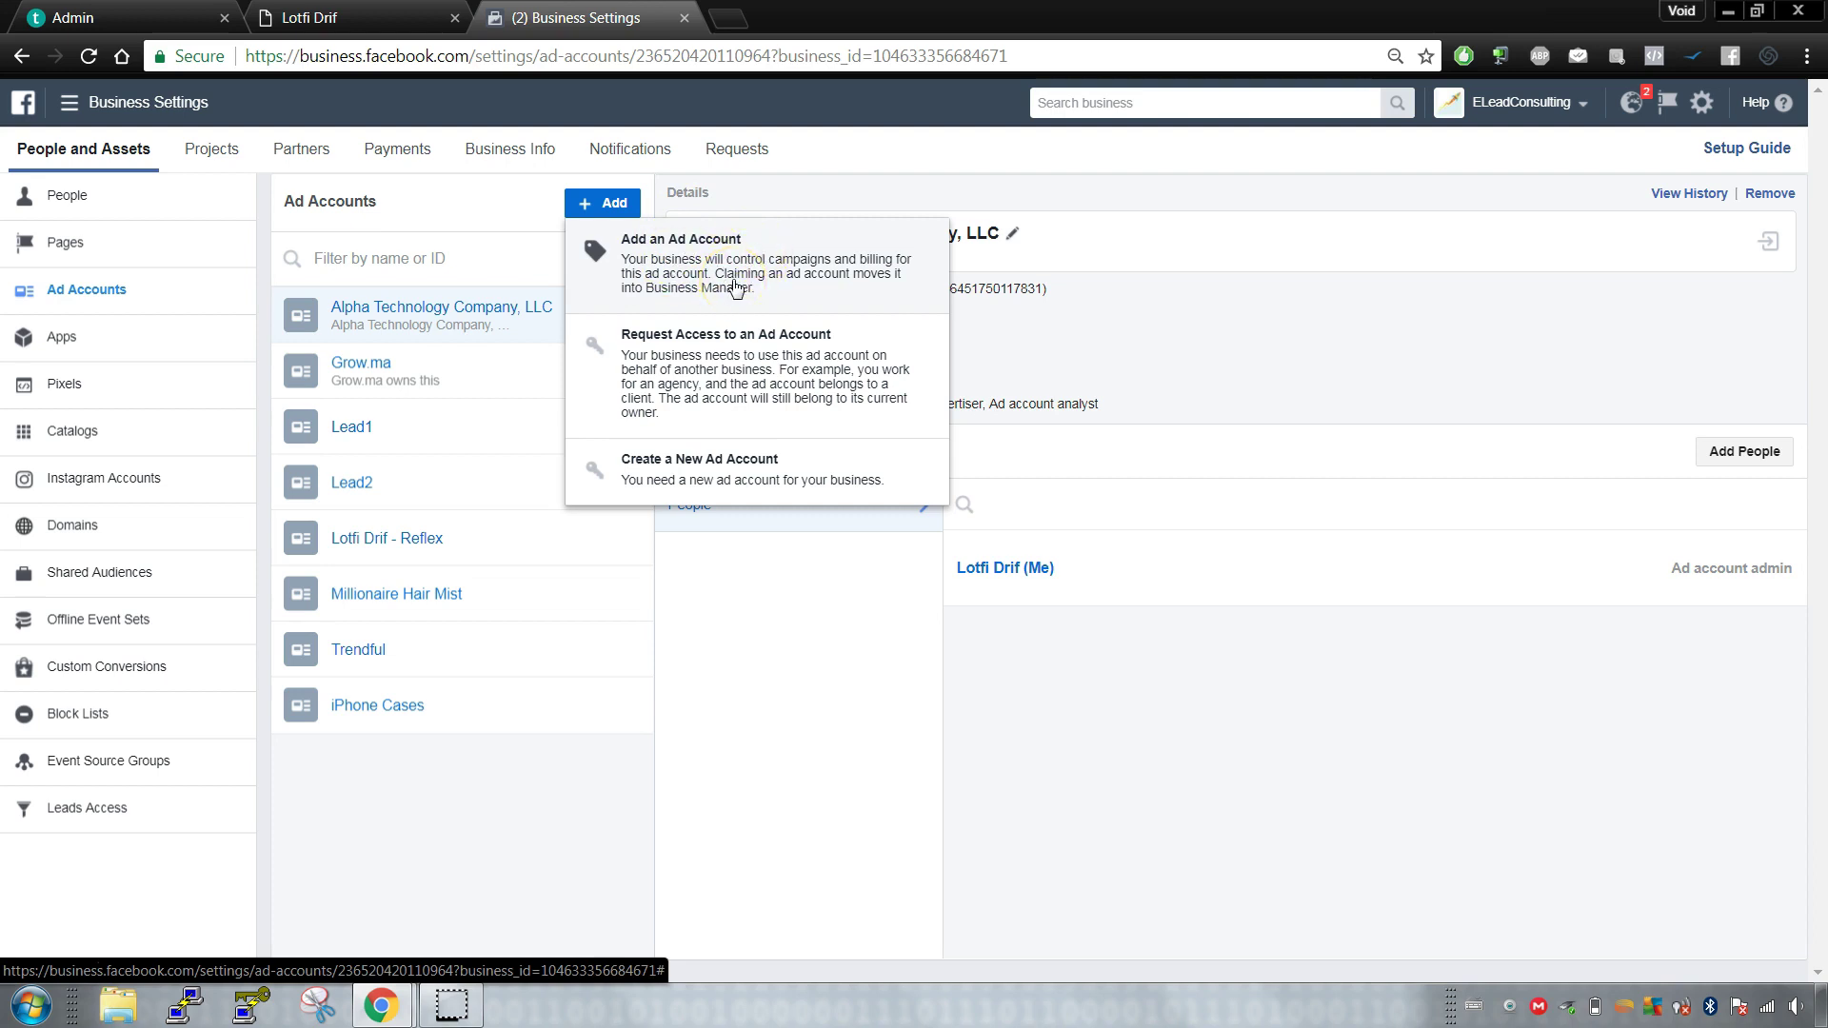
click(692, 488)
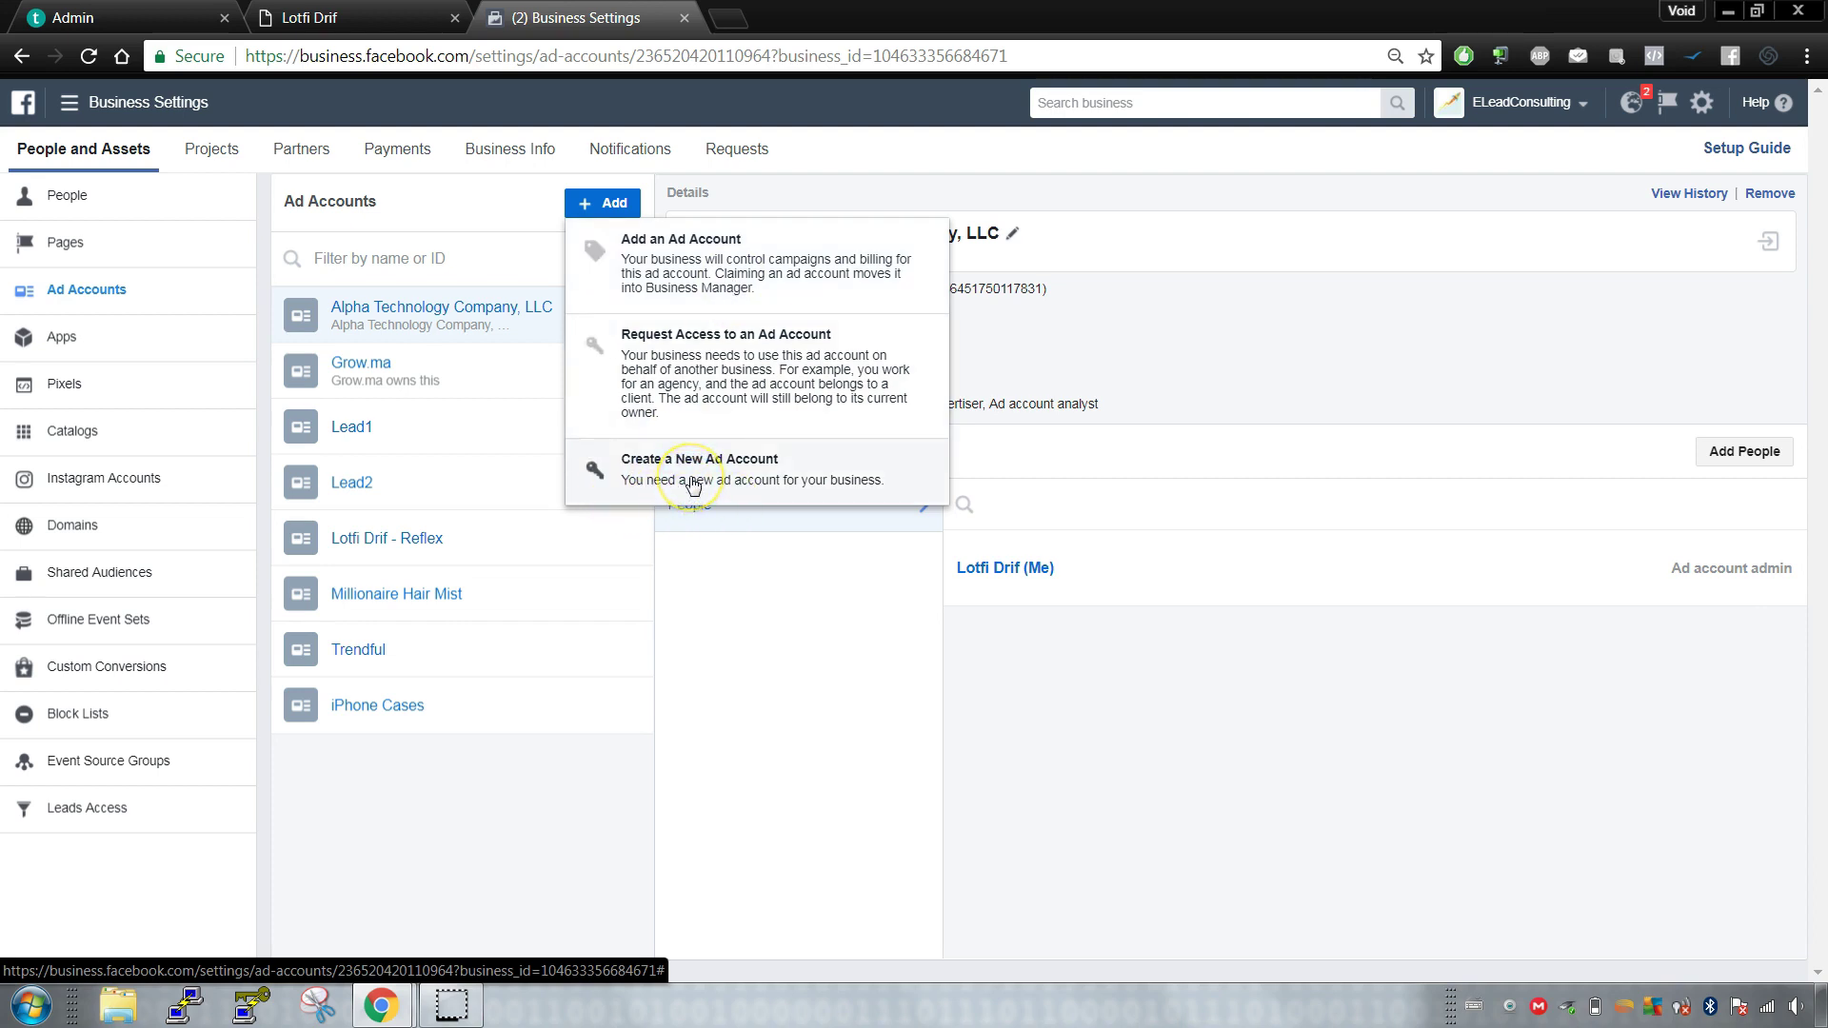
click(700, 389)
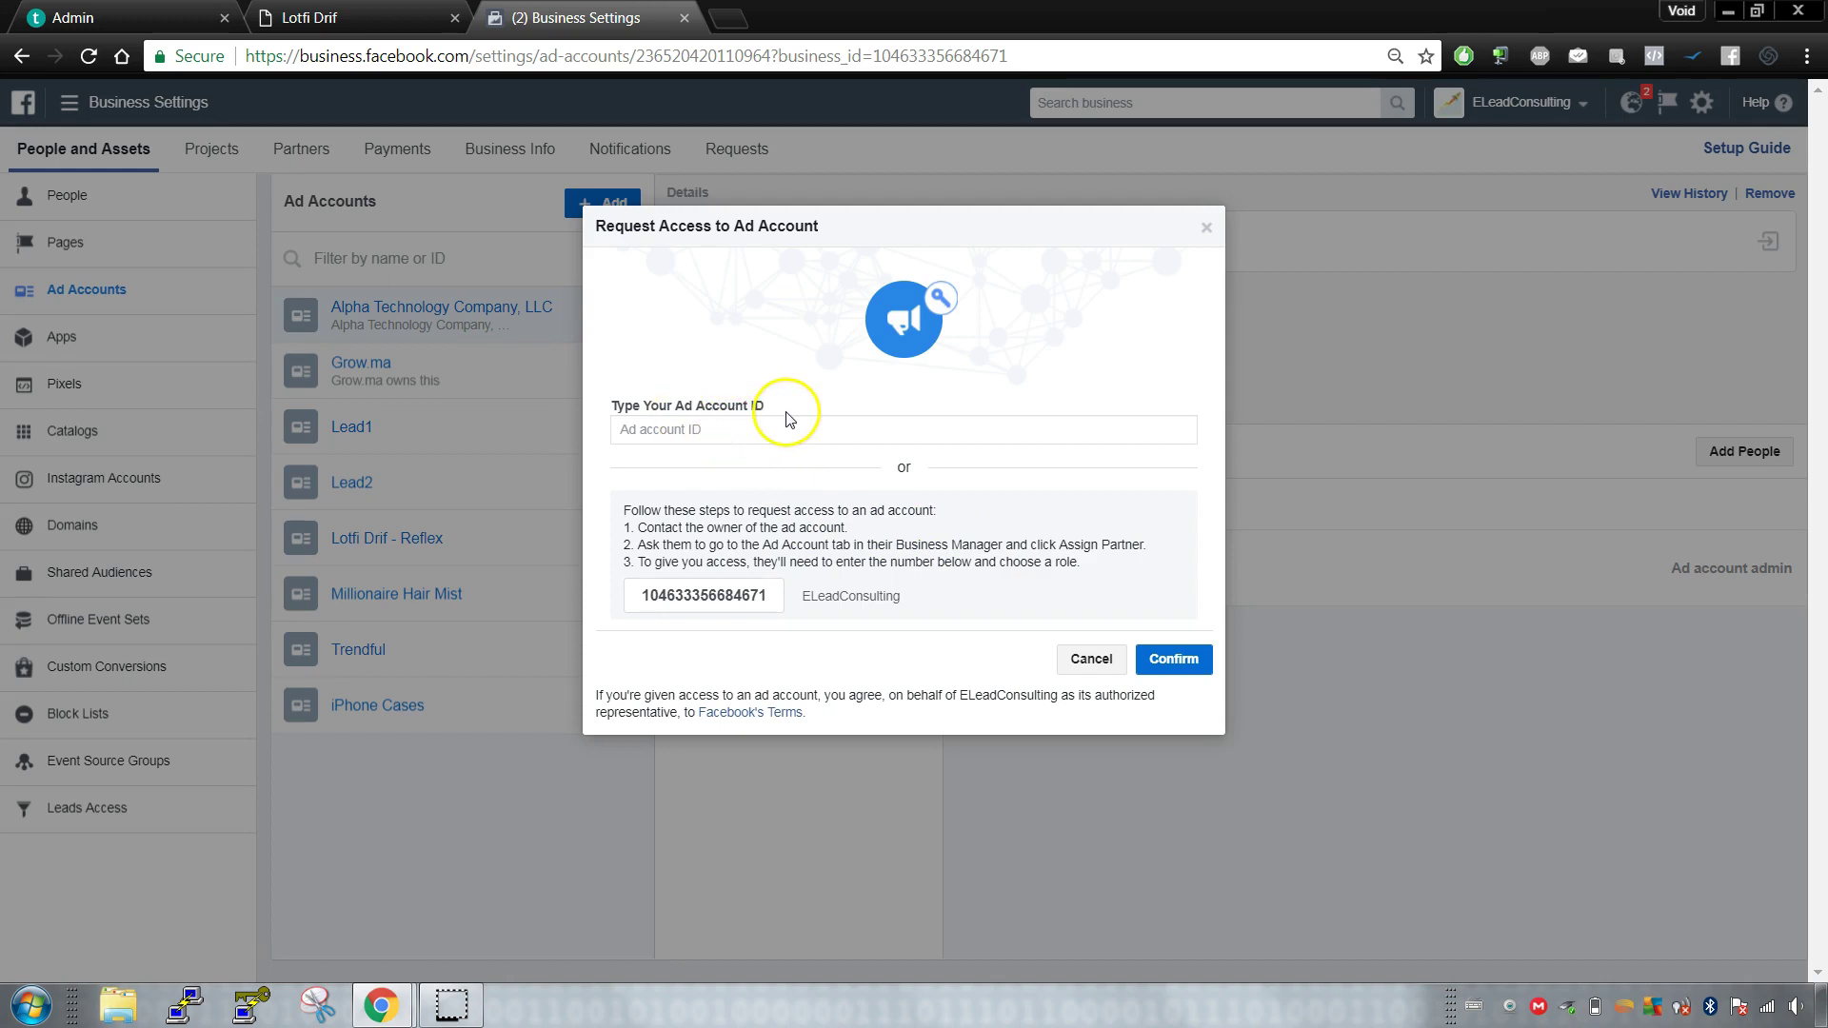
click(667, 429)
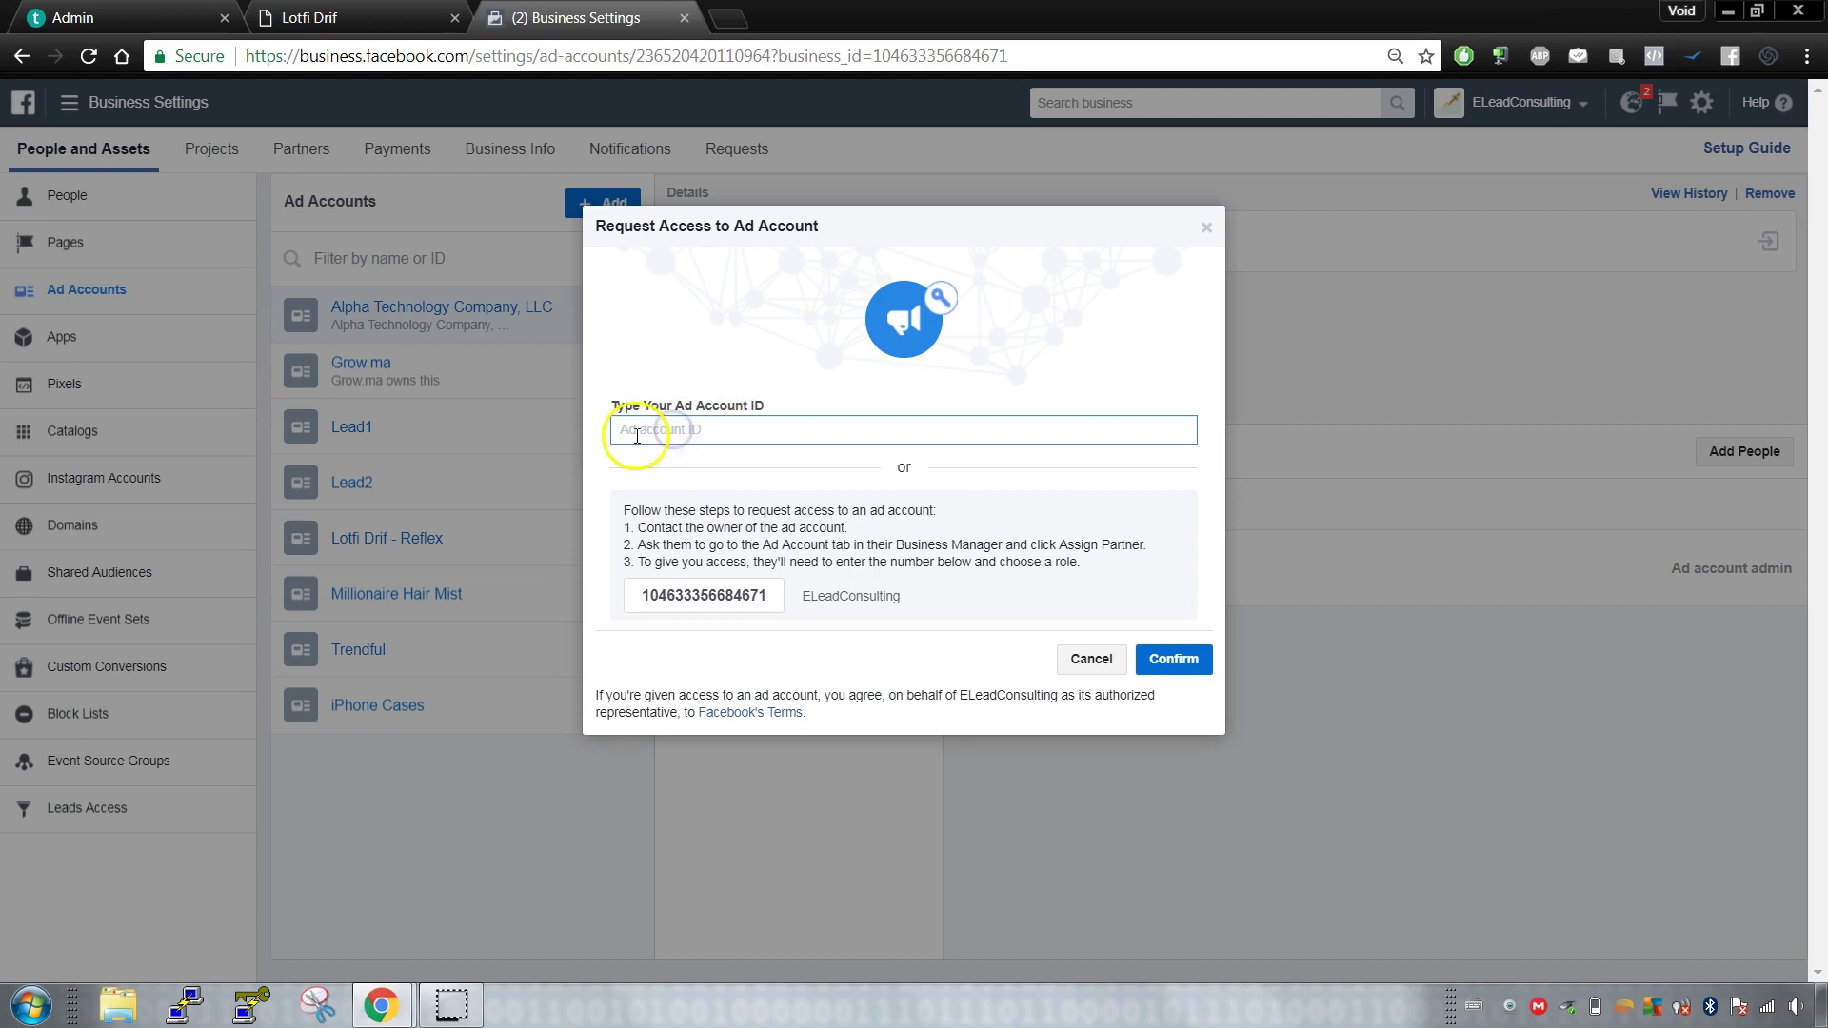
click(1091, 659)
Step: Open the Create New Ad Account form, review its currency, time zone and advertising-on-behalf-of options, and close it without creating an account
click(604, 203)
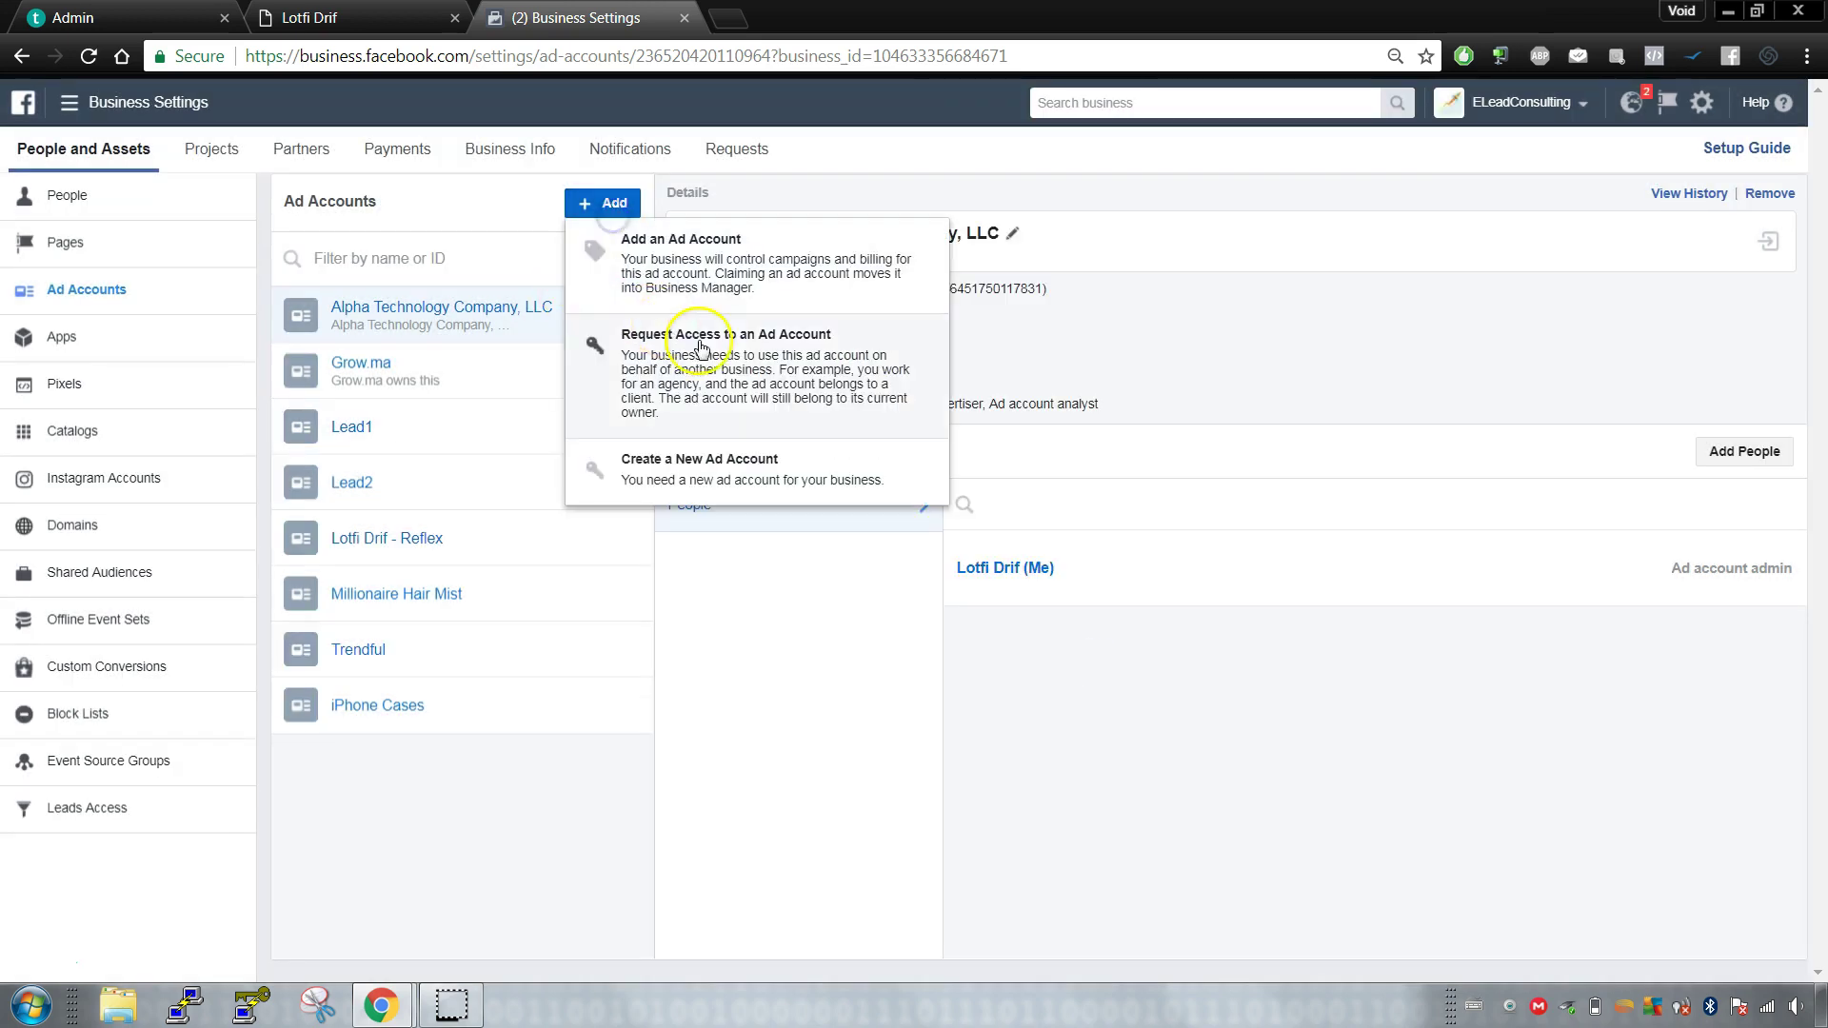
click(738, 473)
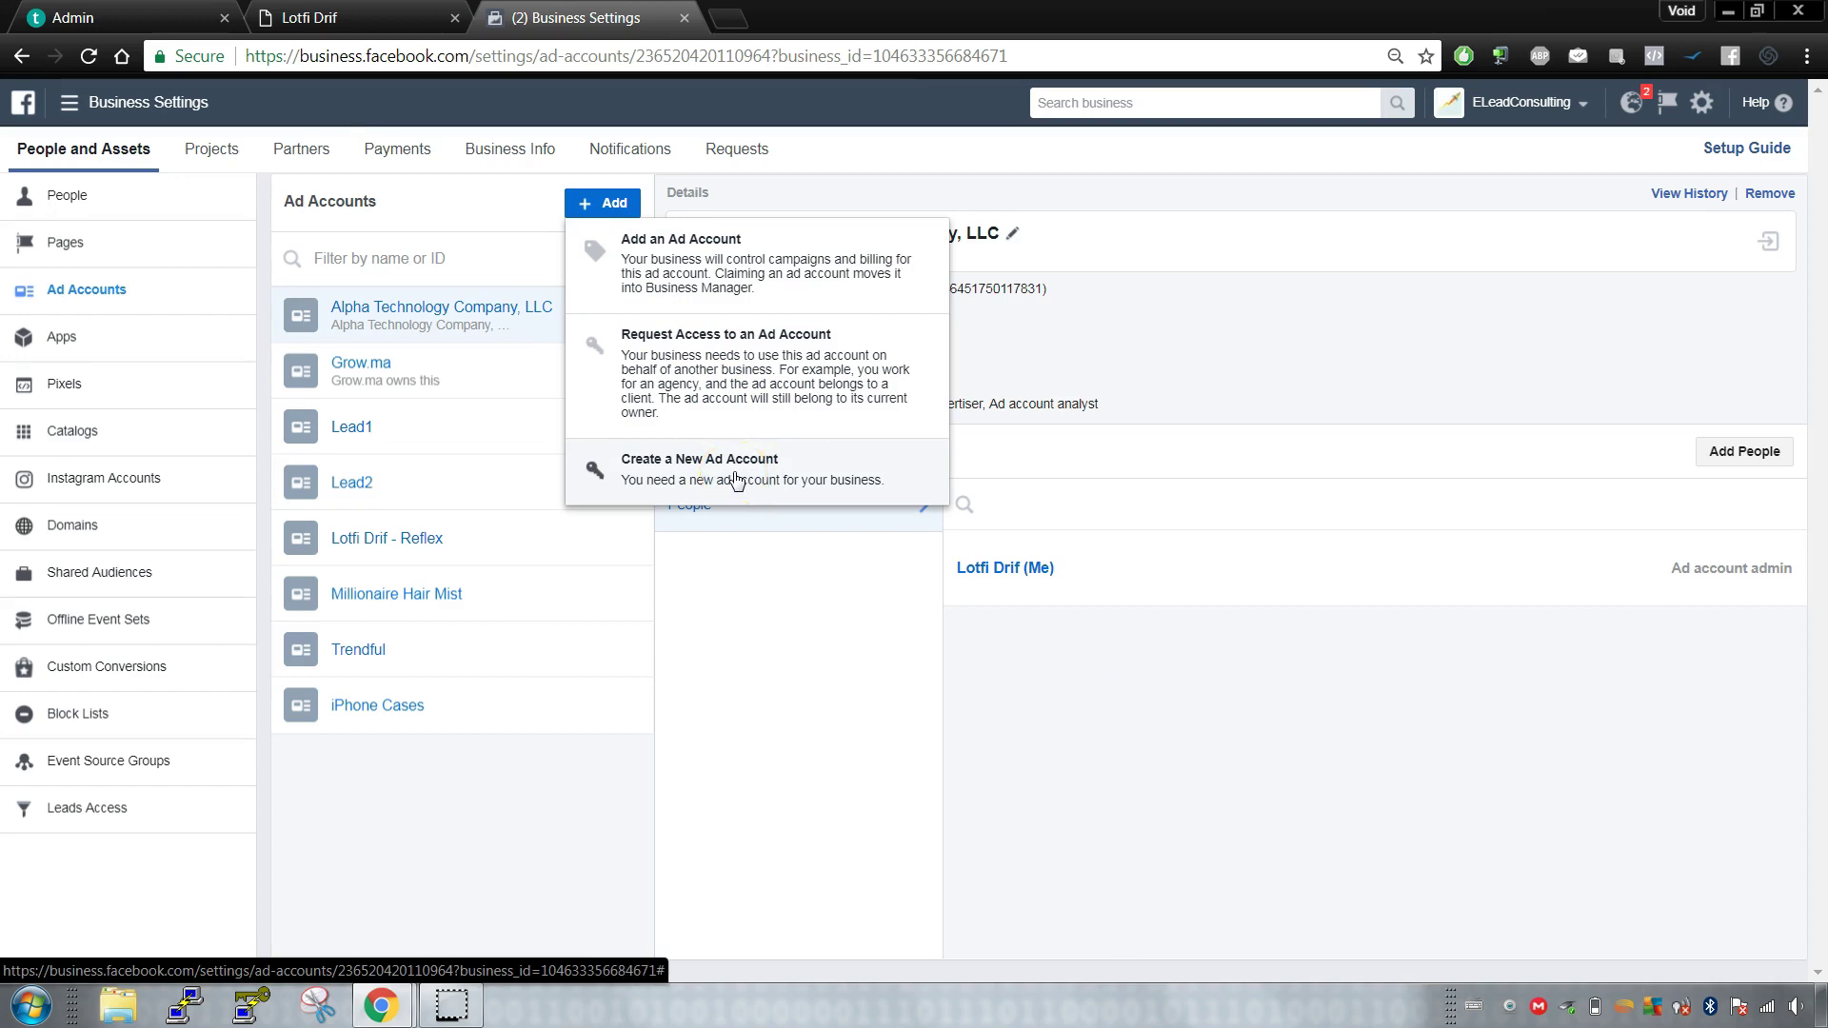
click(667, 465)
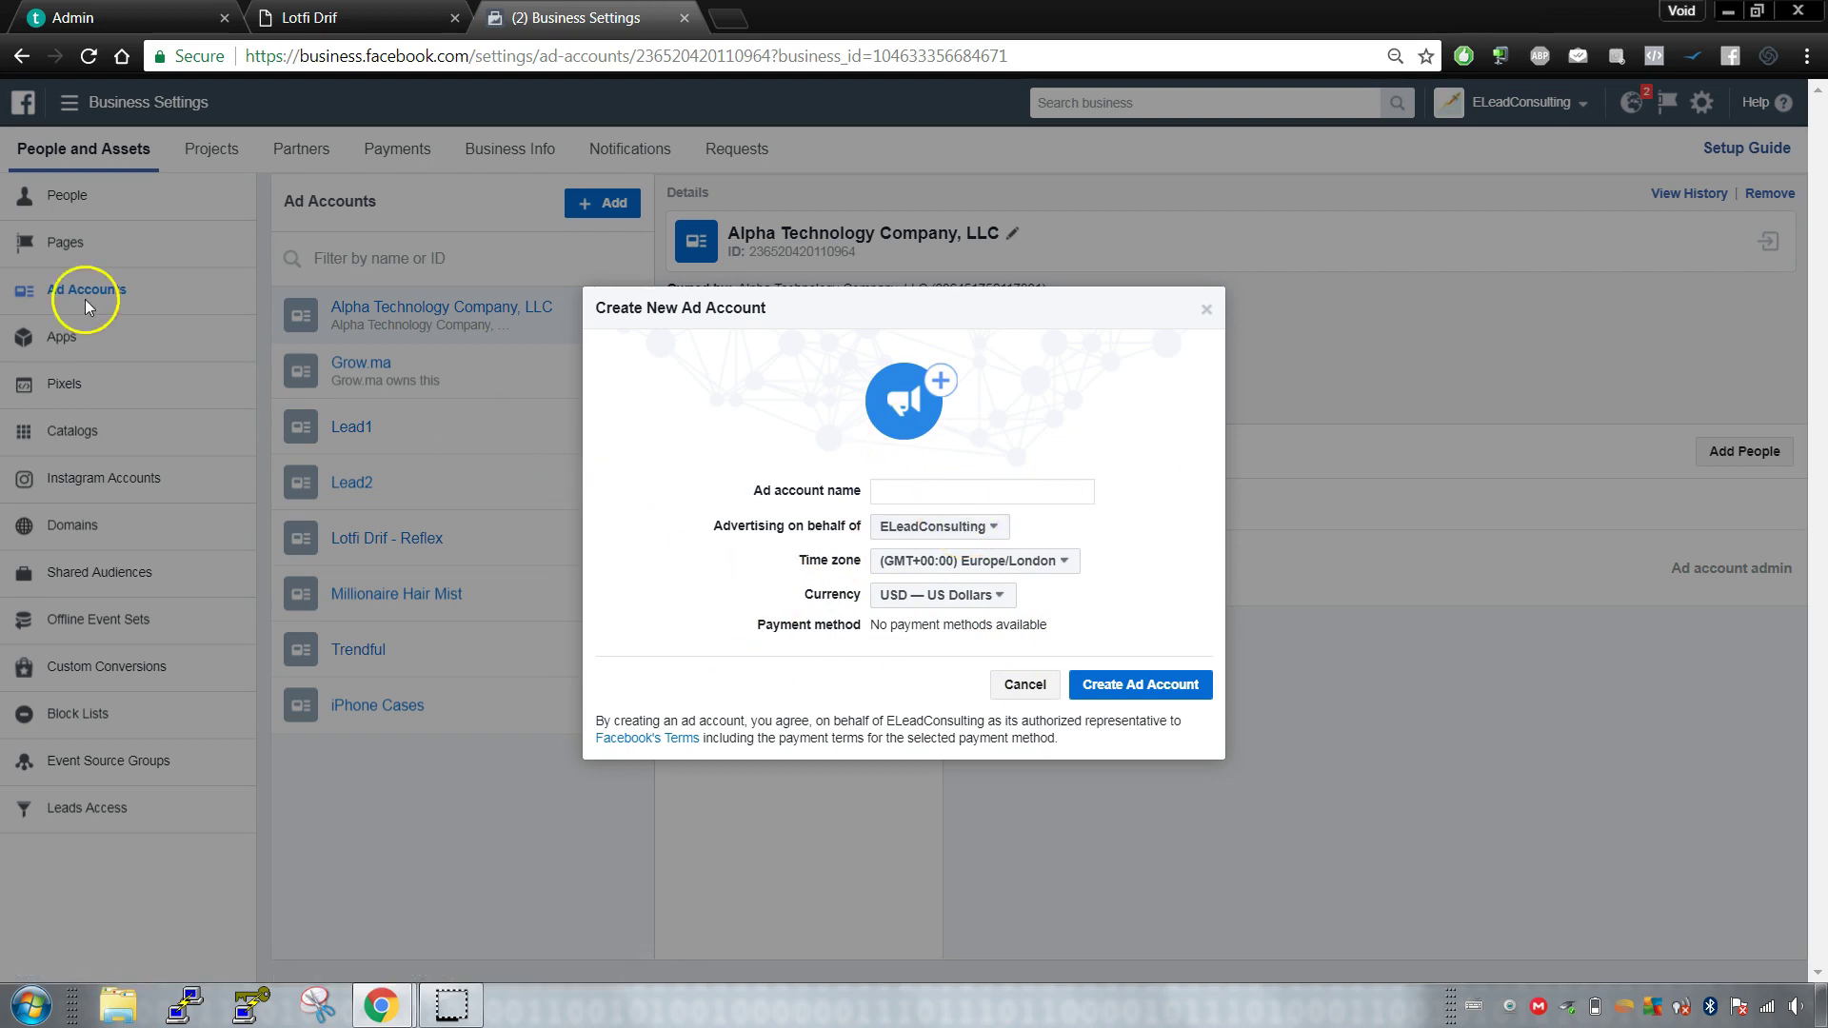
click(957, 595)
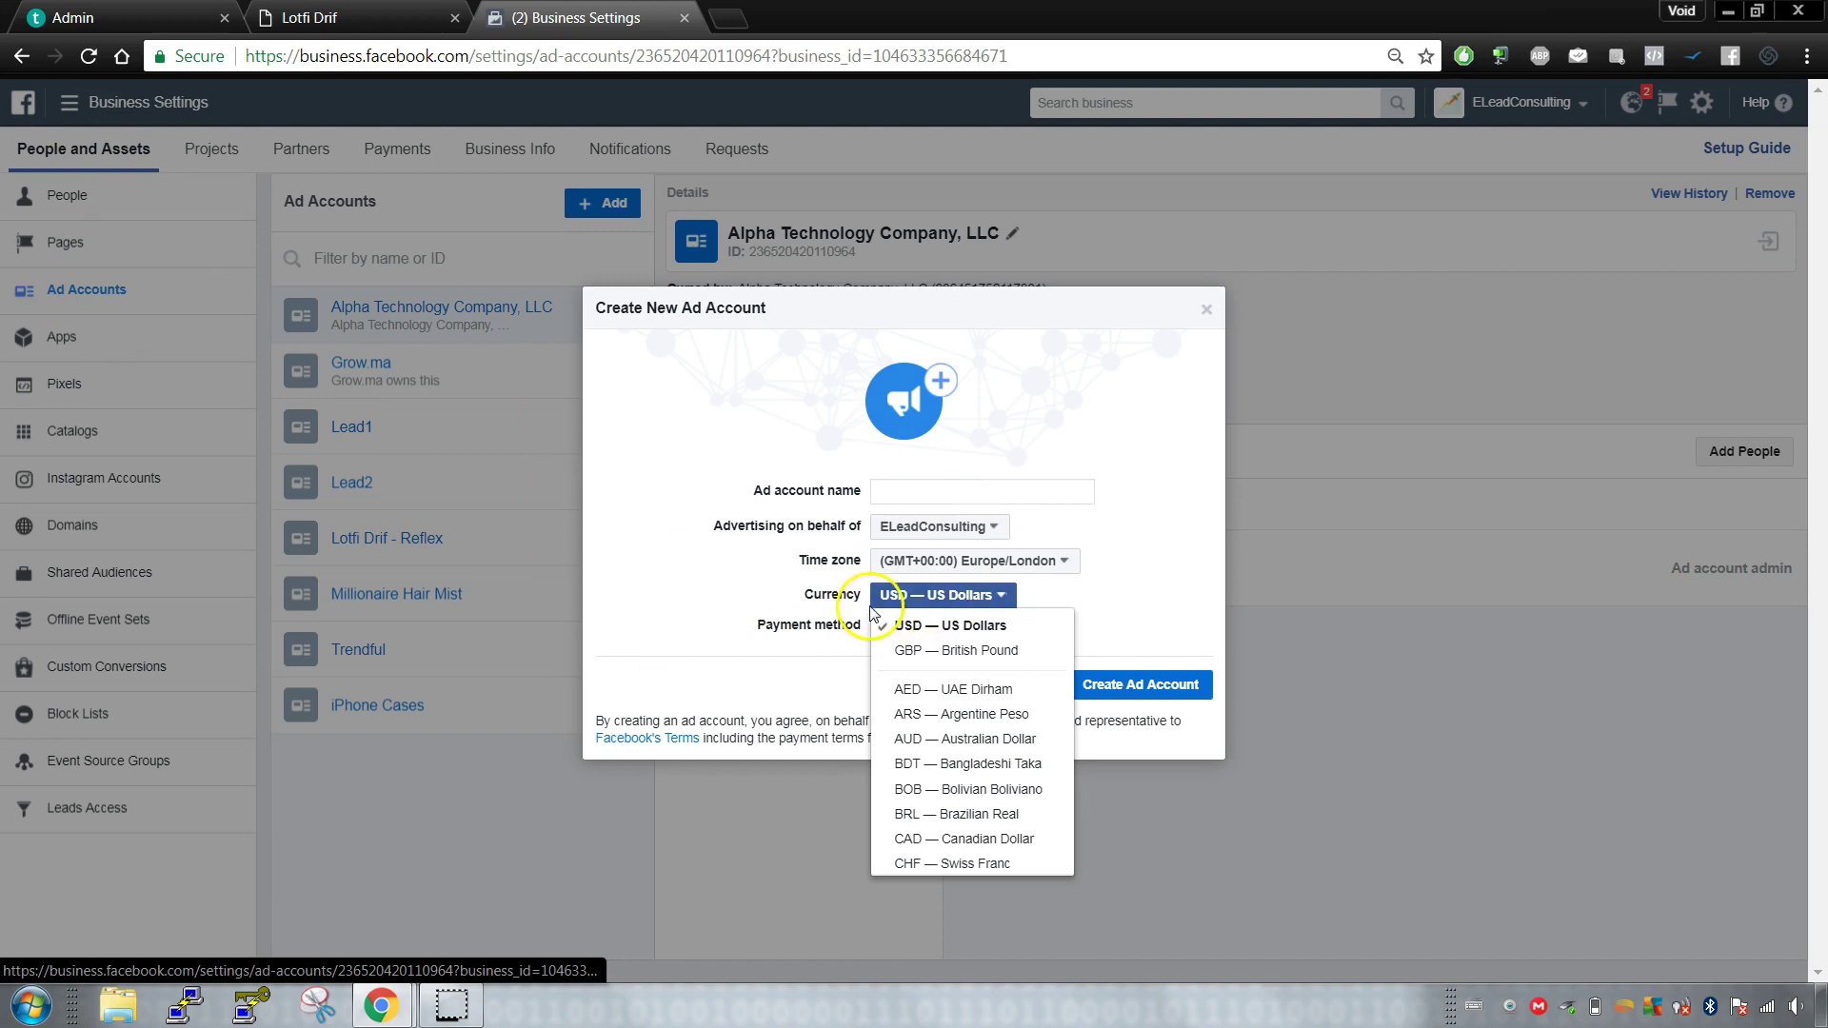
click(976, 561)
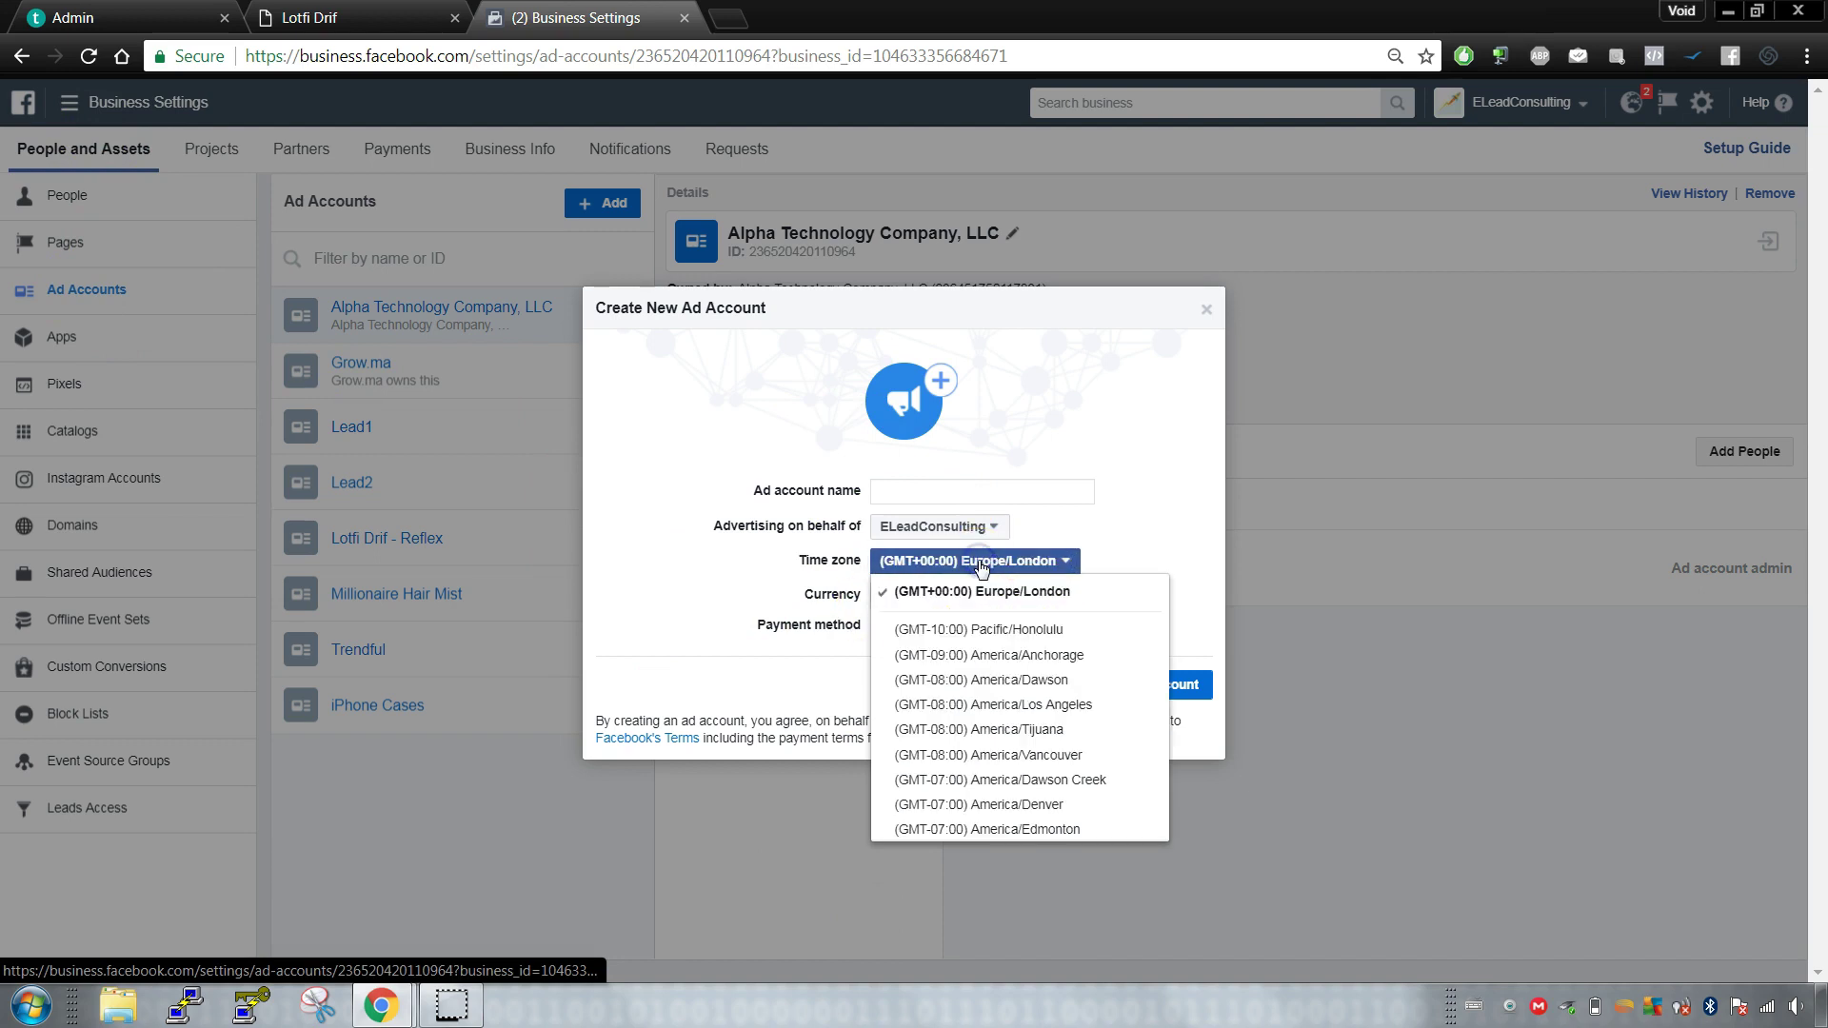
click(963, 530)
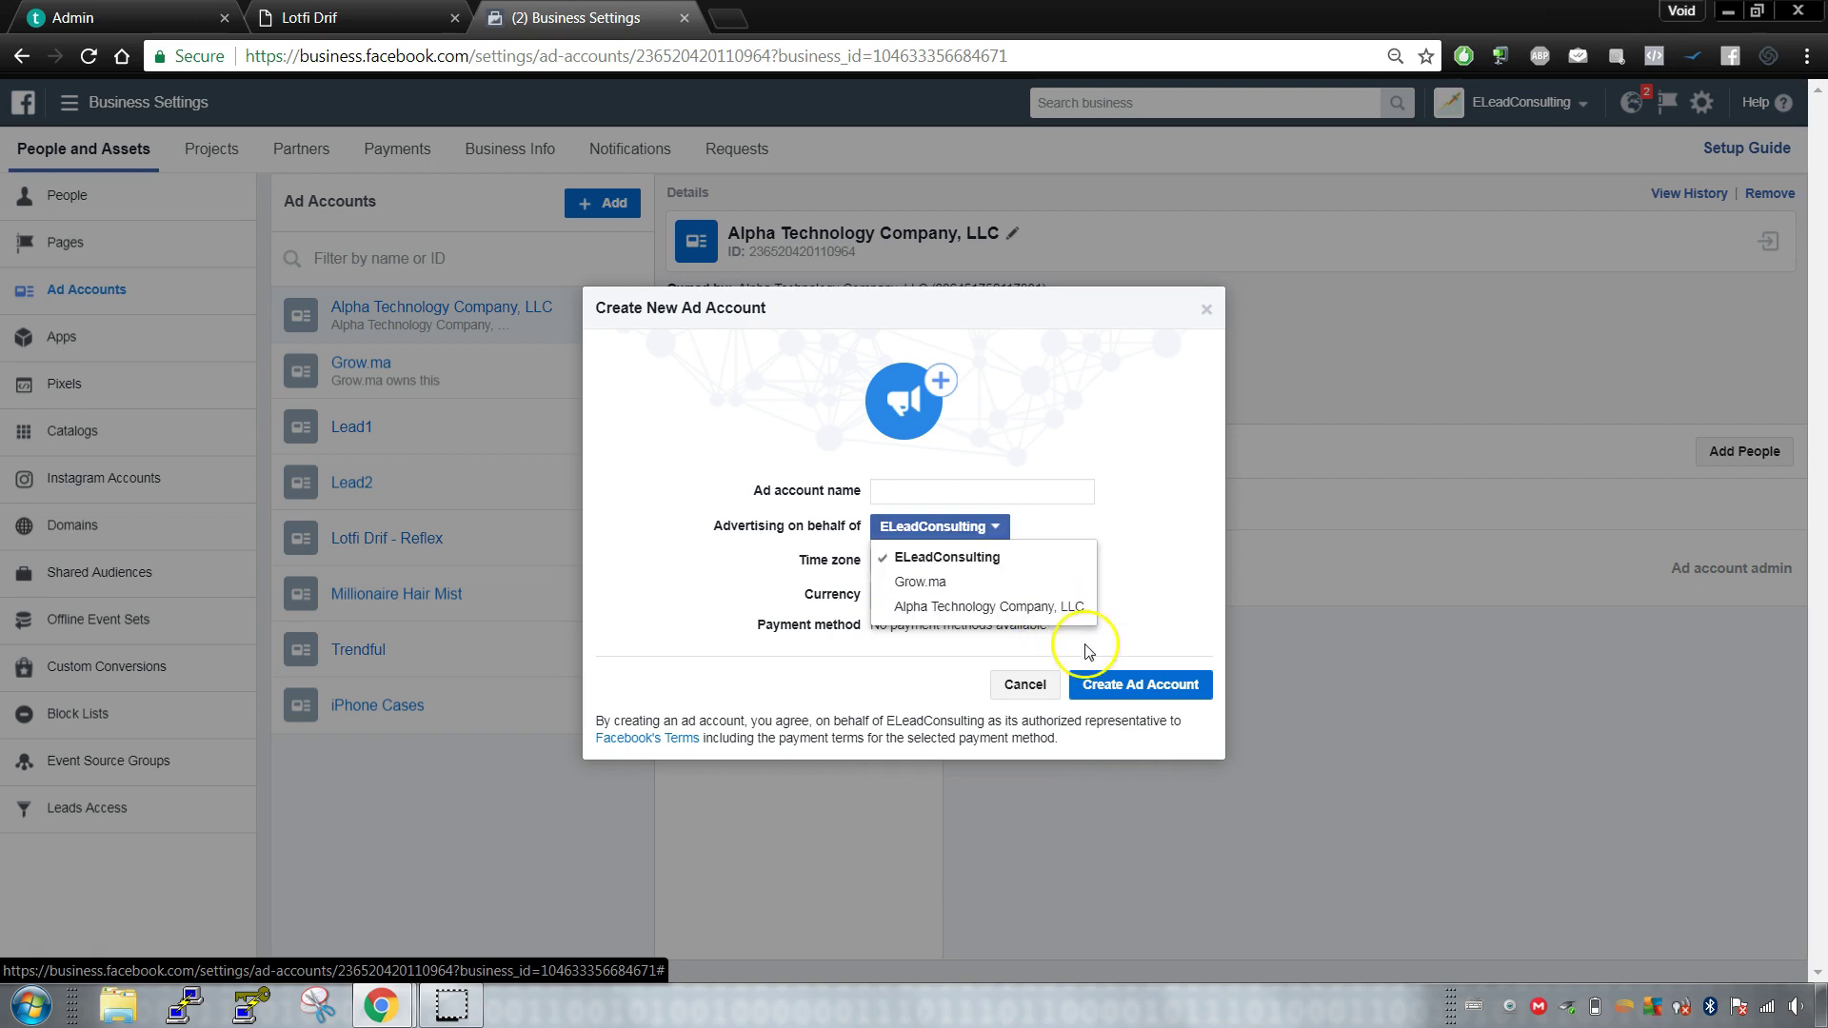
click(959, 524)
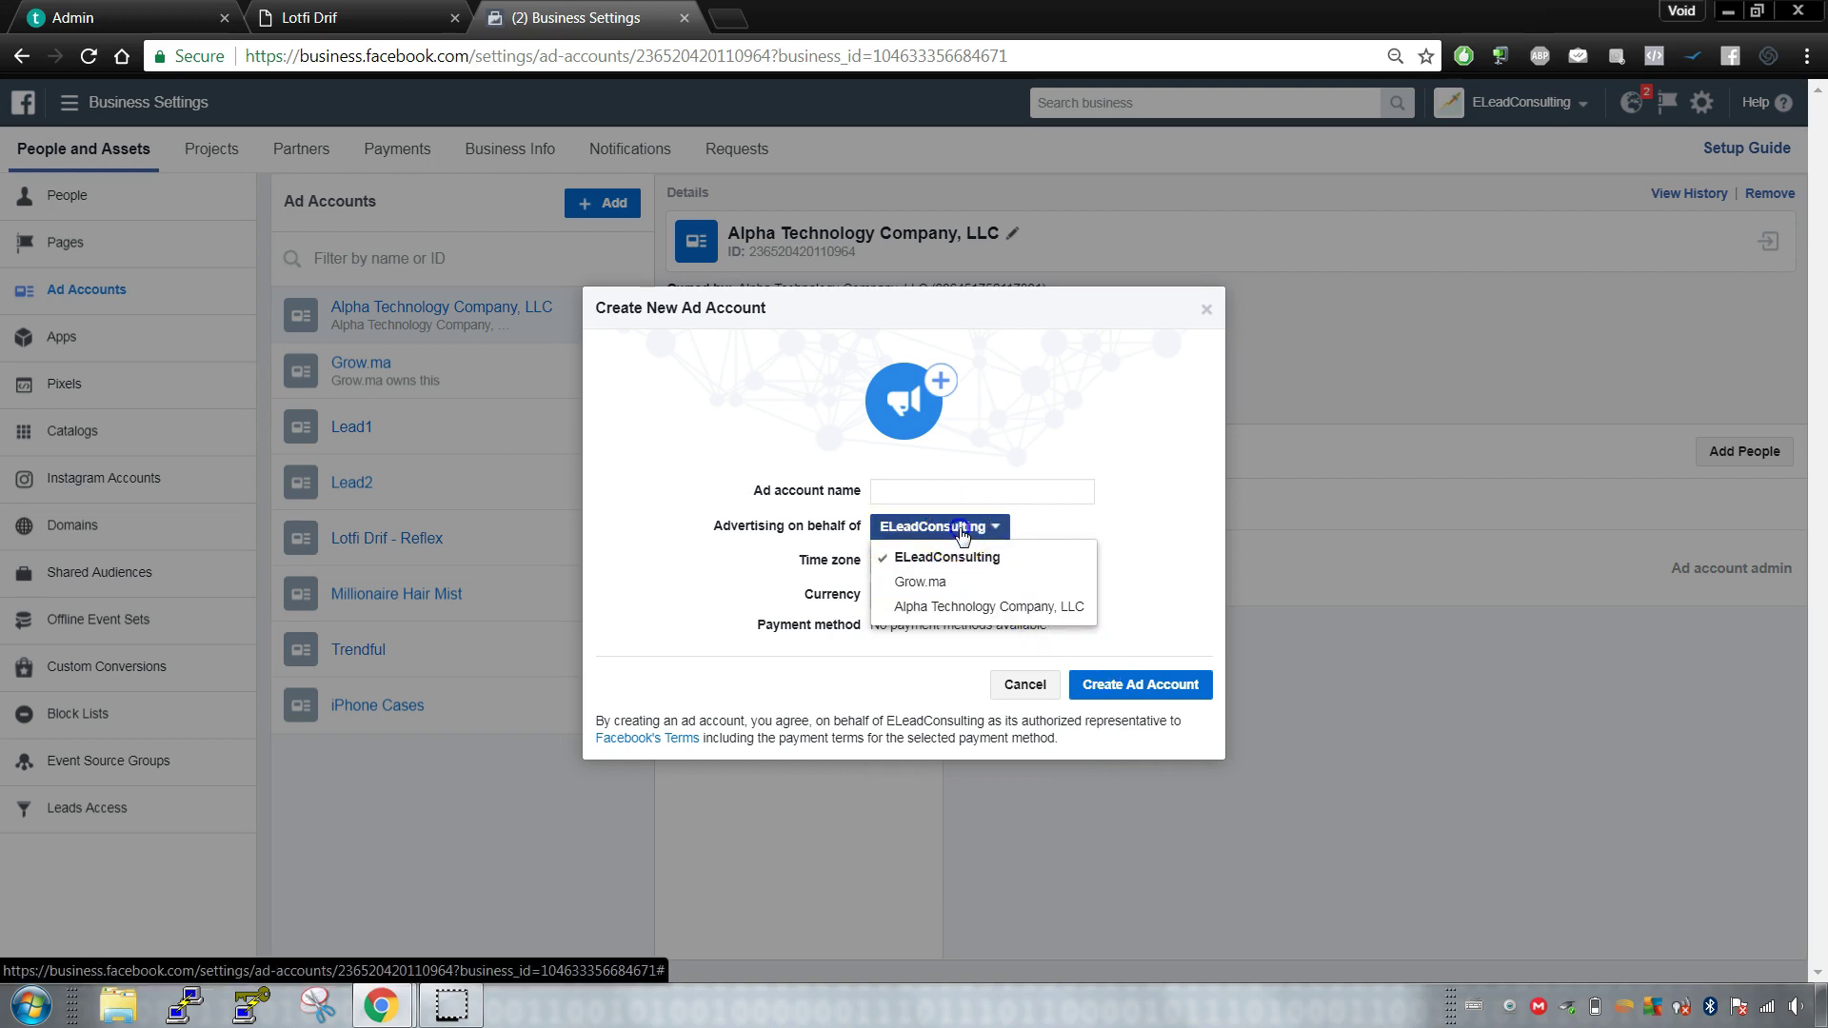
click(857, 531)
click(899, 490)
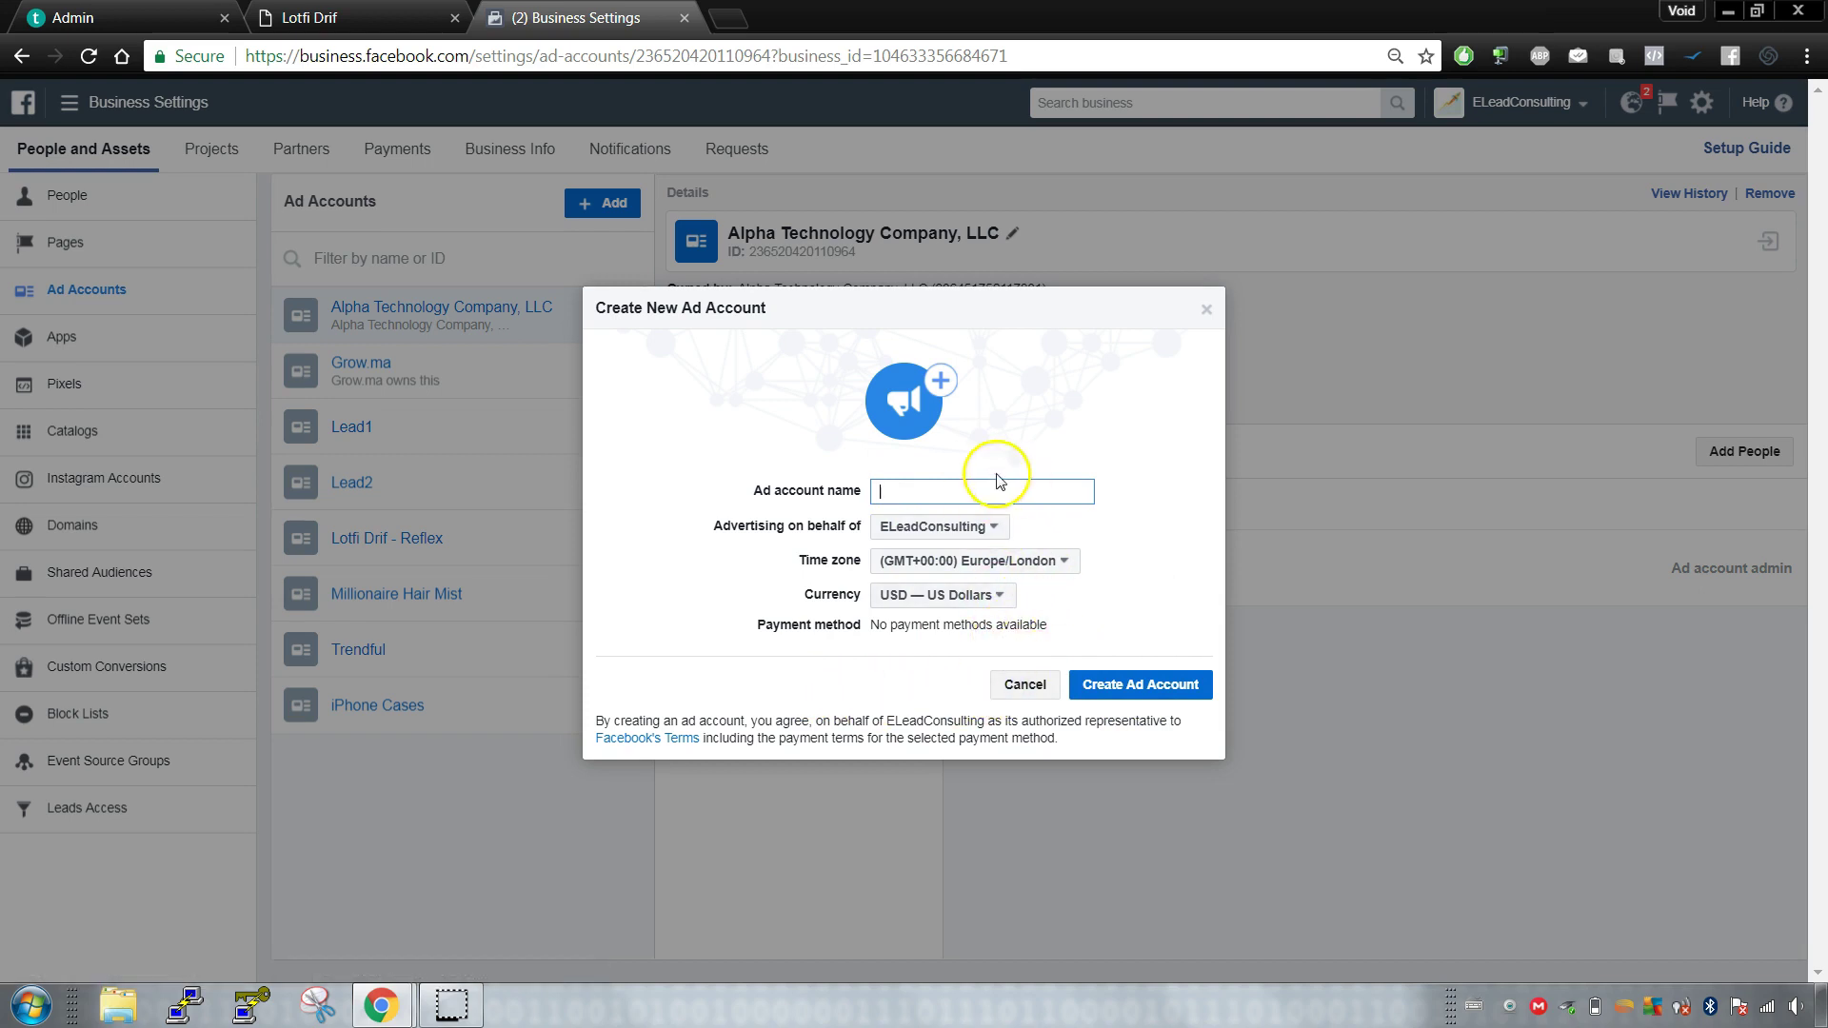
click(1206, 311)
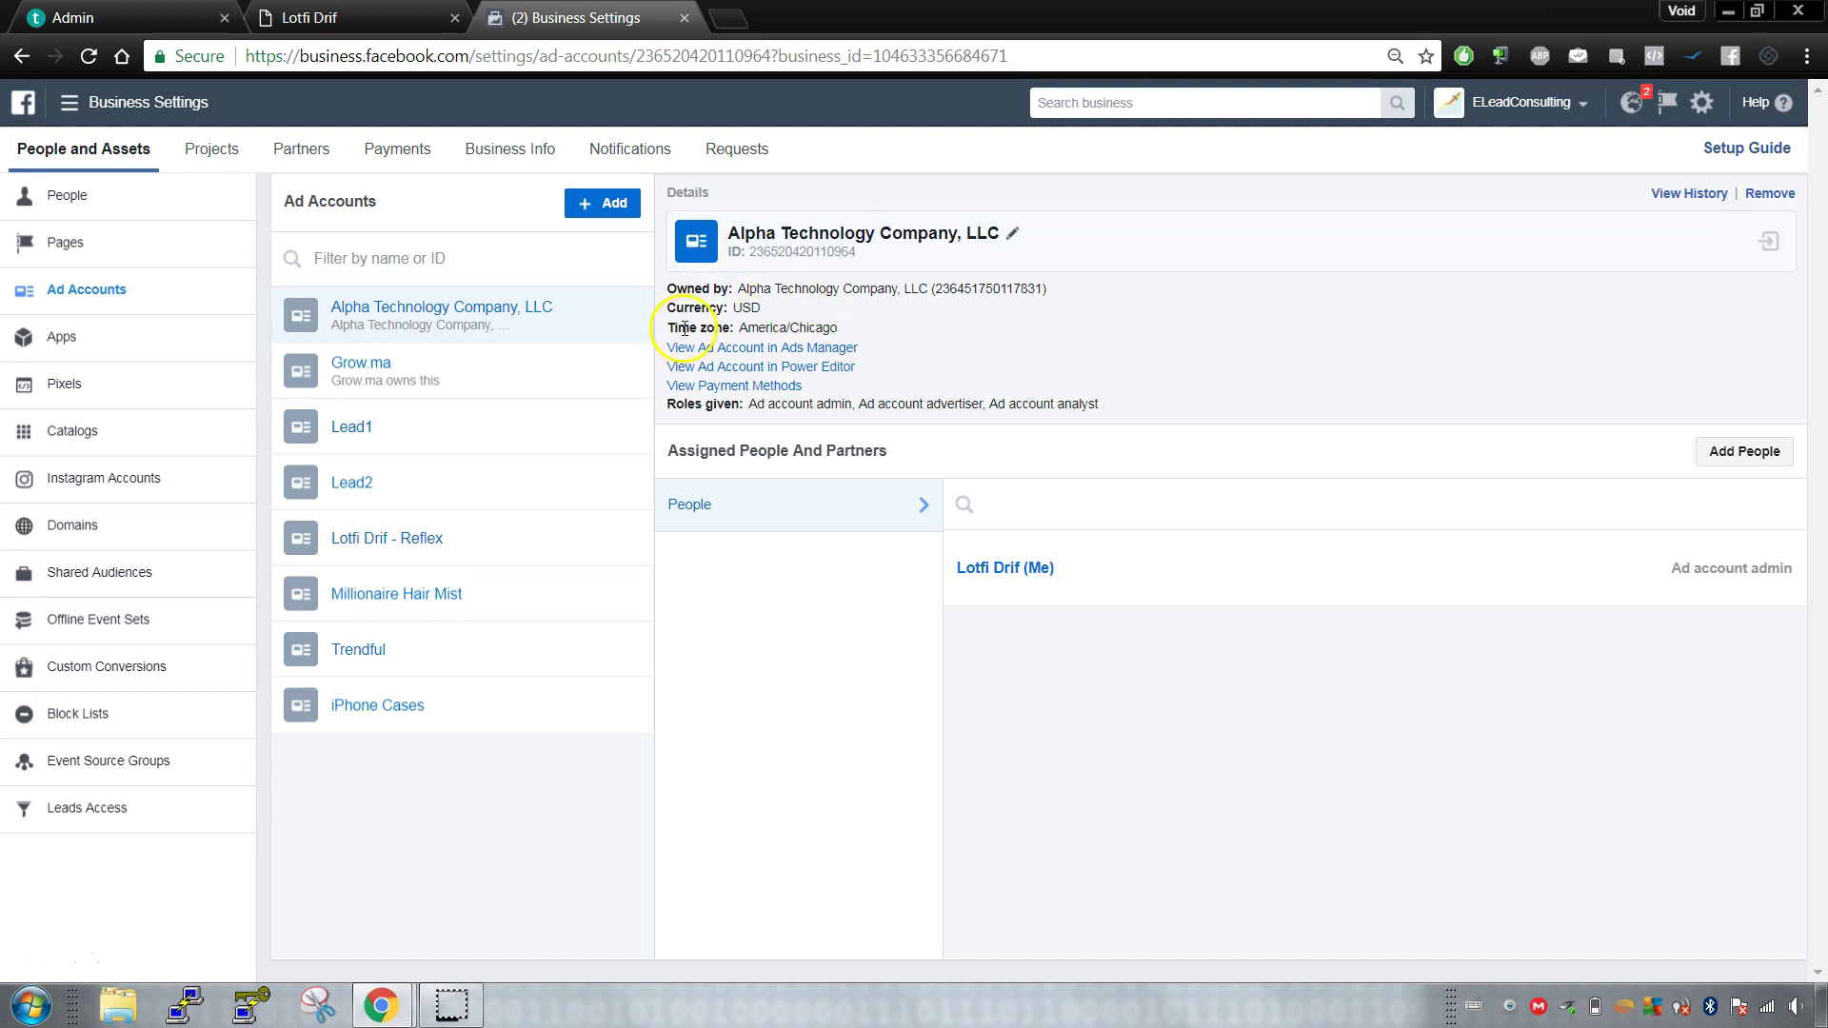
Step: Open the Alpha Technology Company, LLC ad account in Ads Manager and start a new campaign with the Reach objective
click(714, 348)
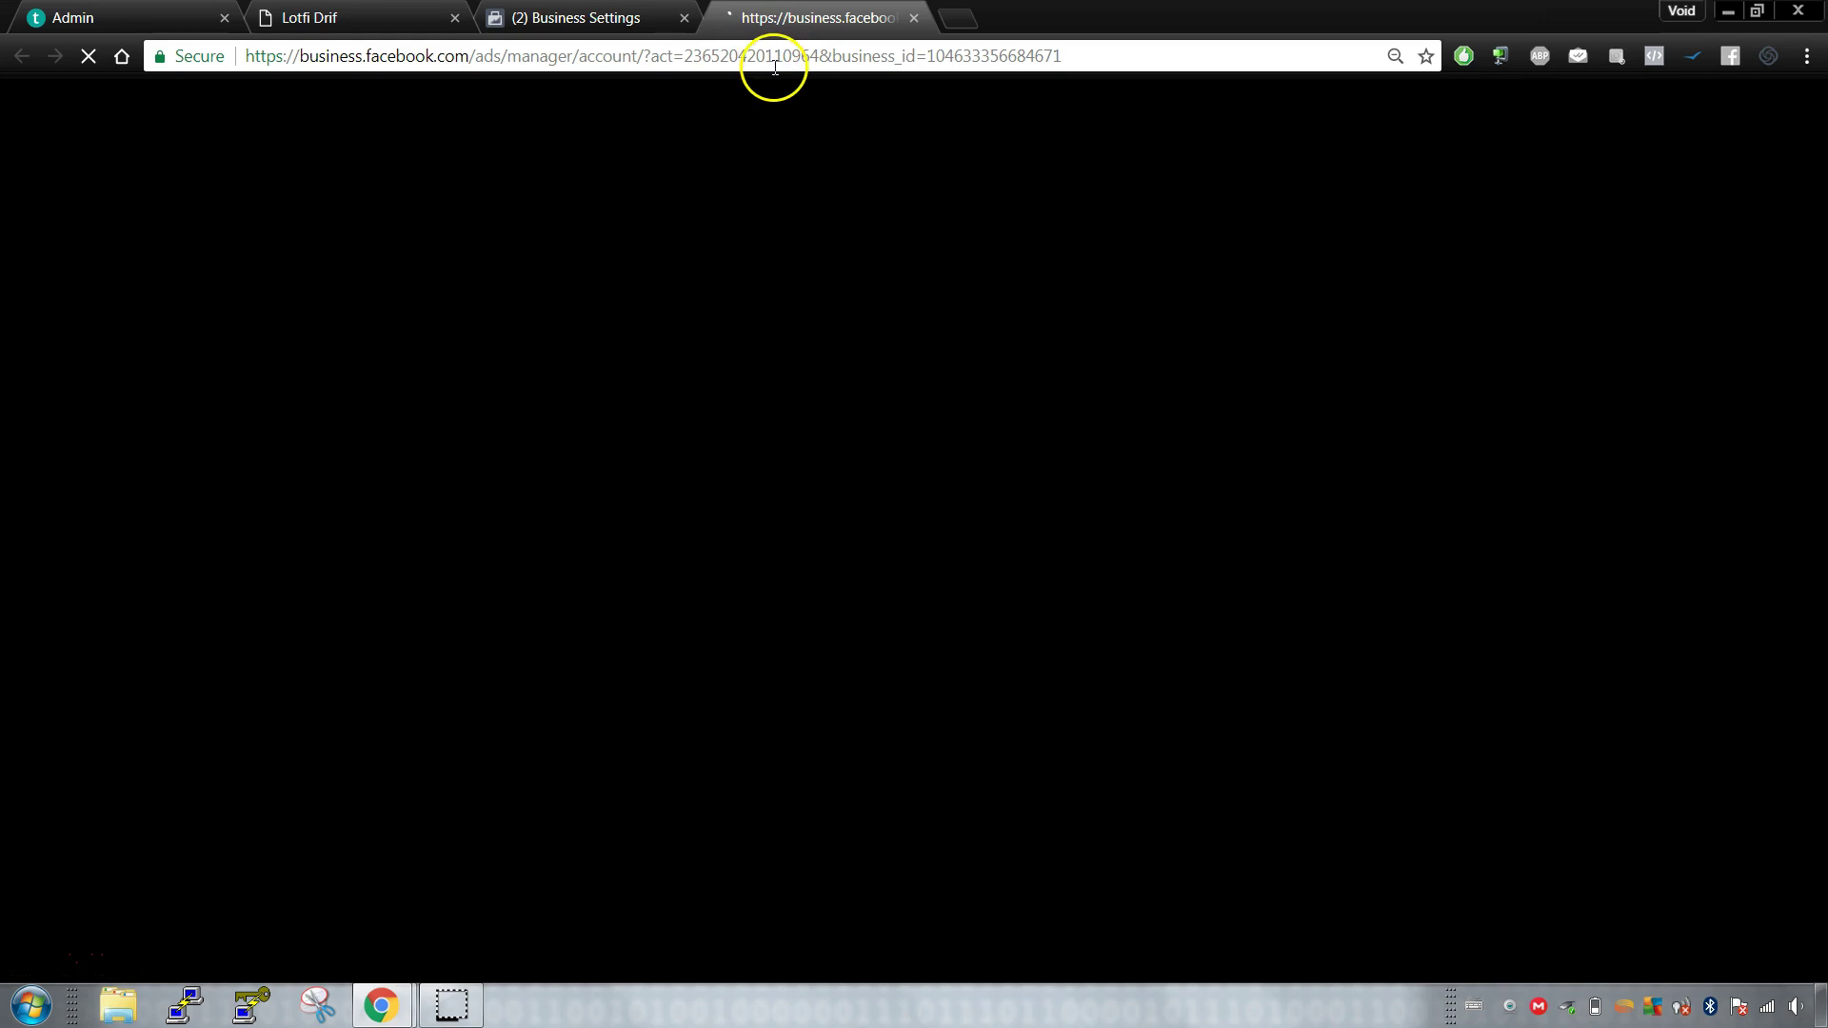
drag(860, 17, 623, 9)
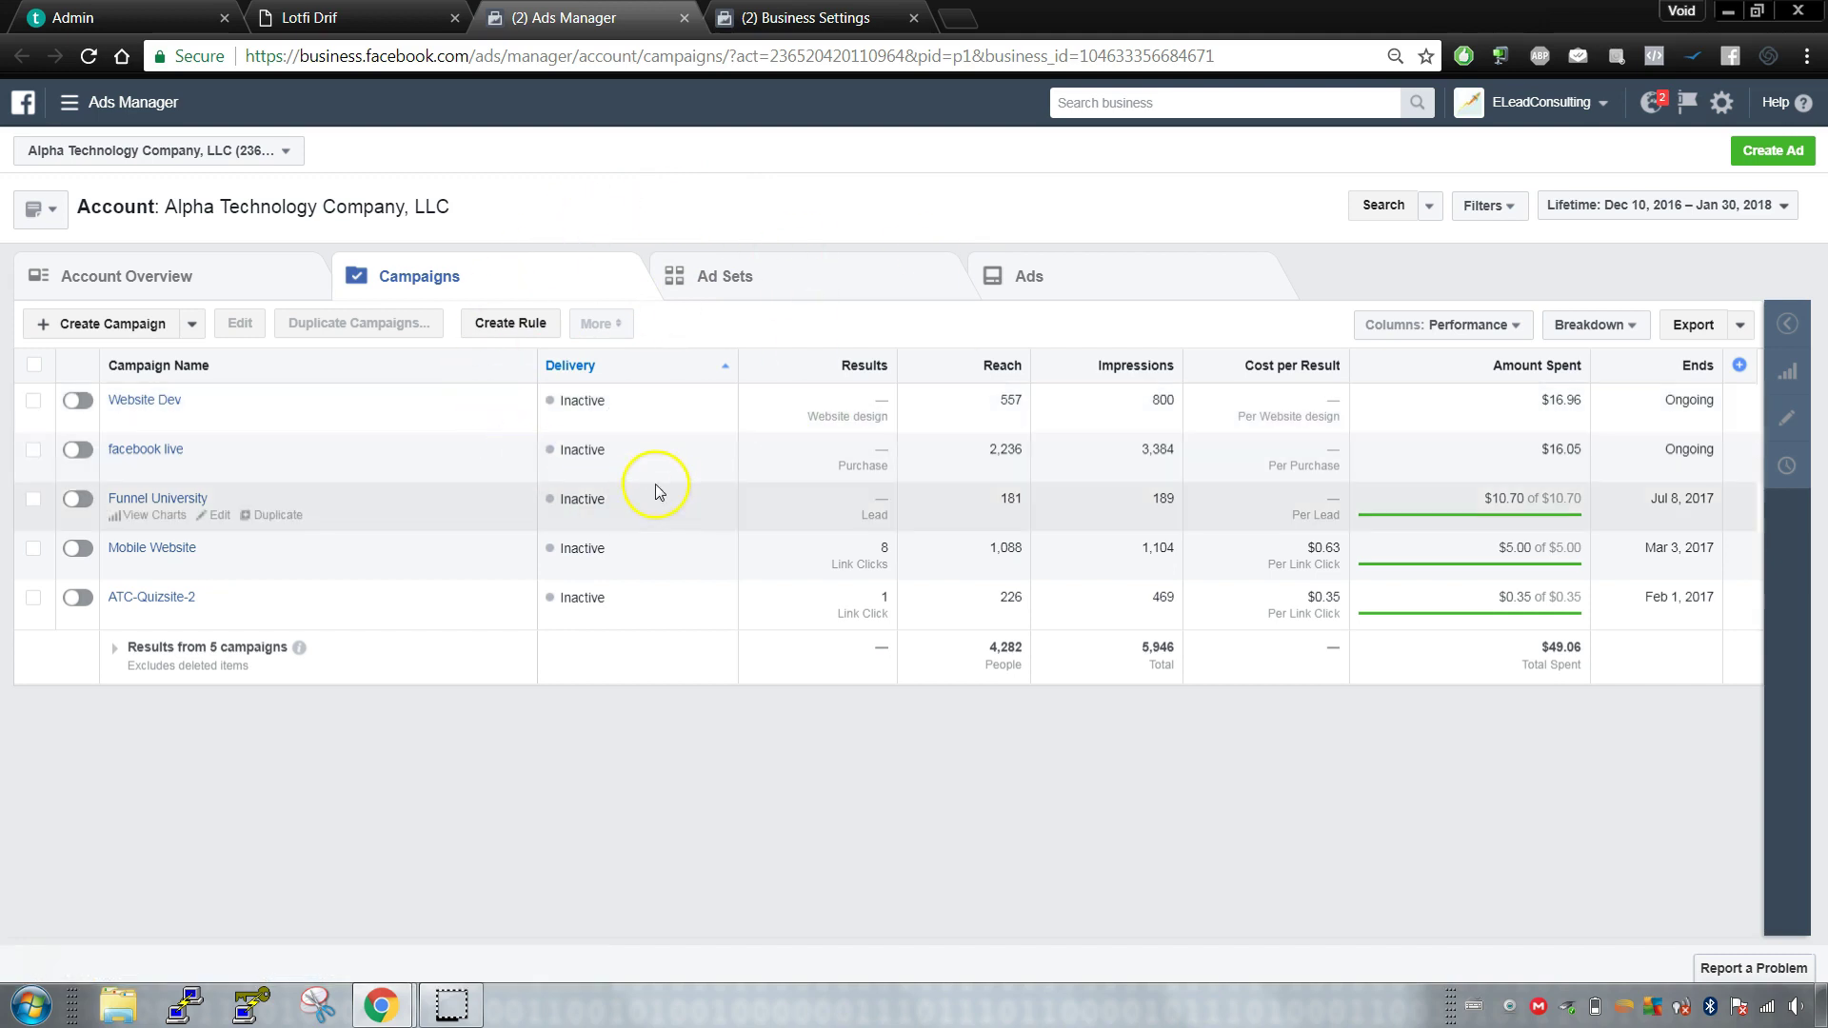
click(114, 326)
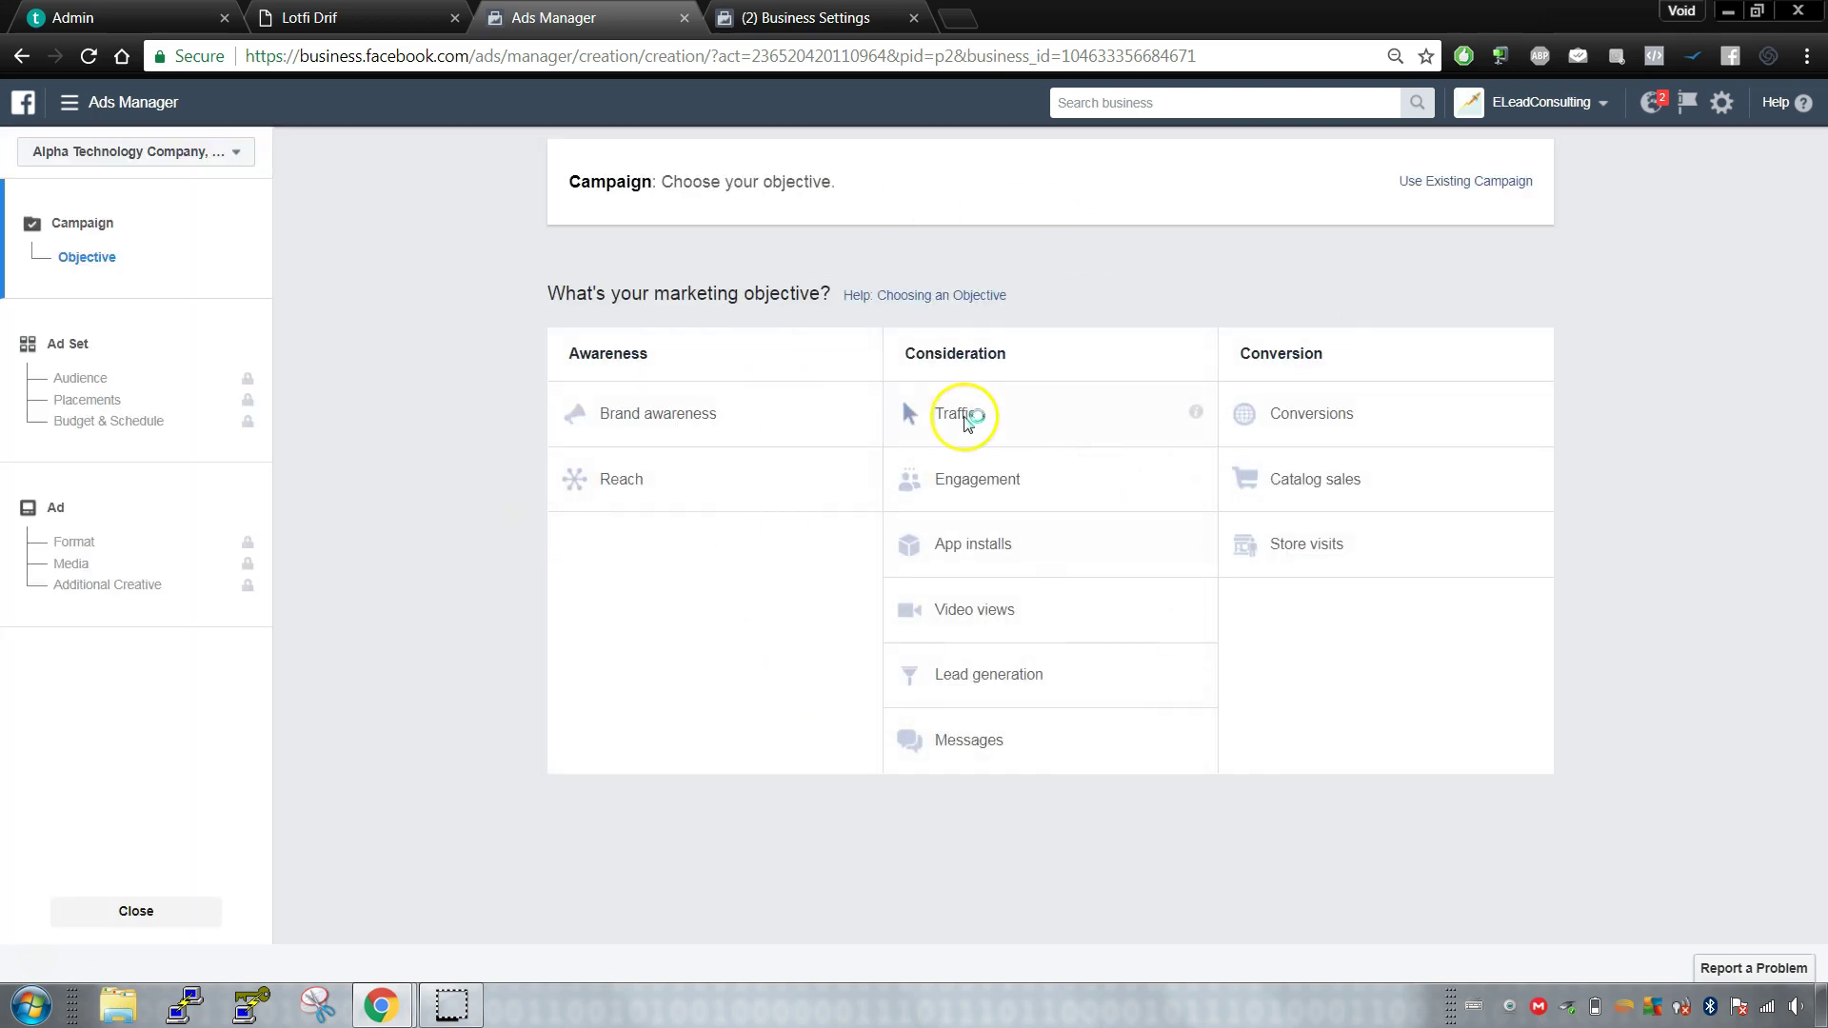
click(672, 440)
click(640, 470)
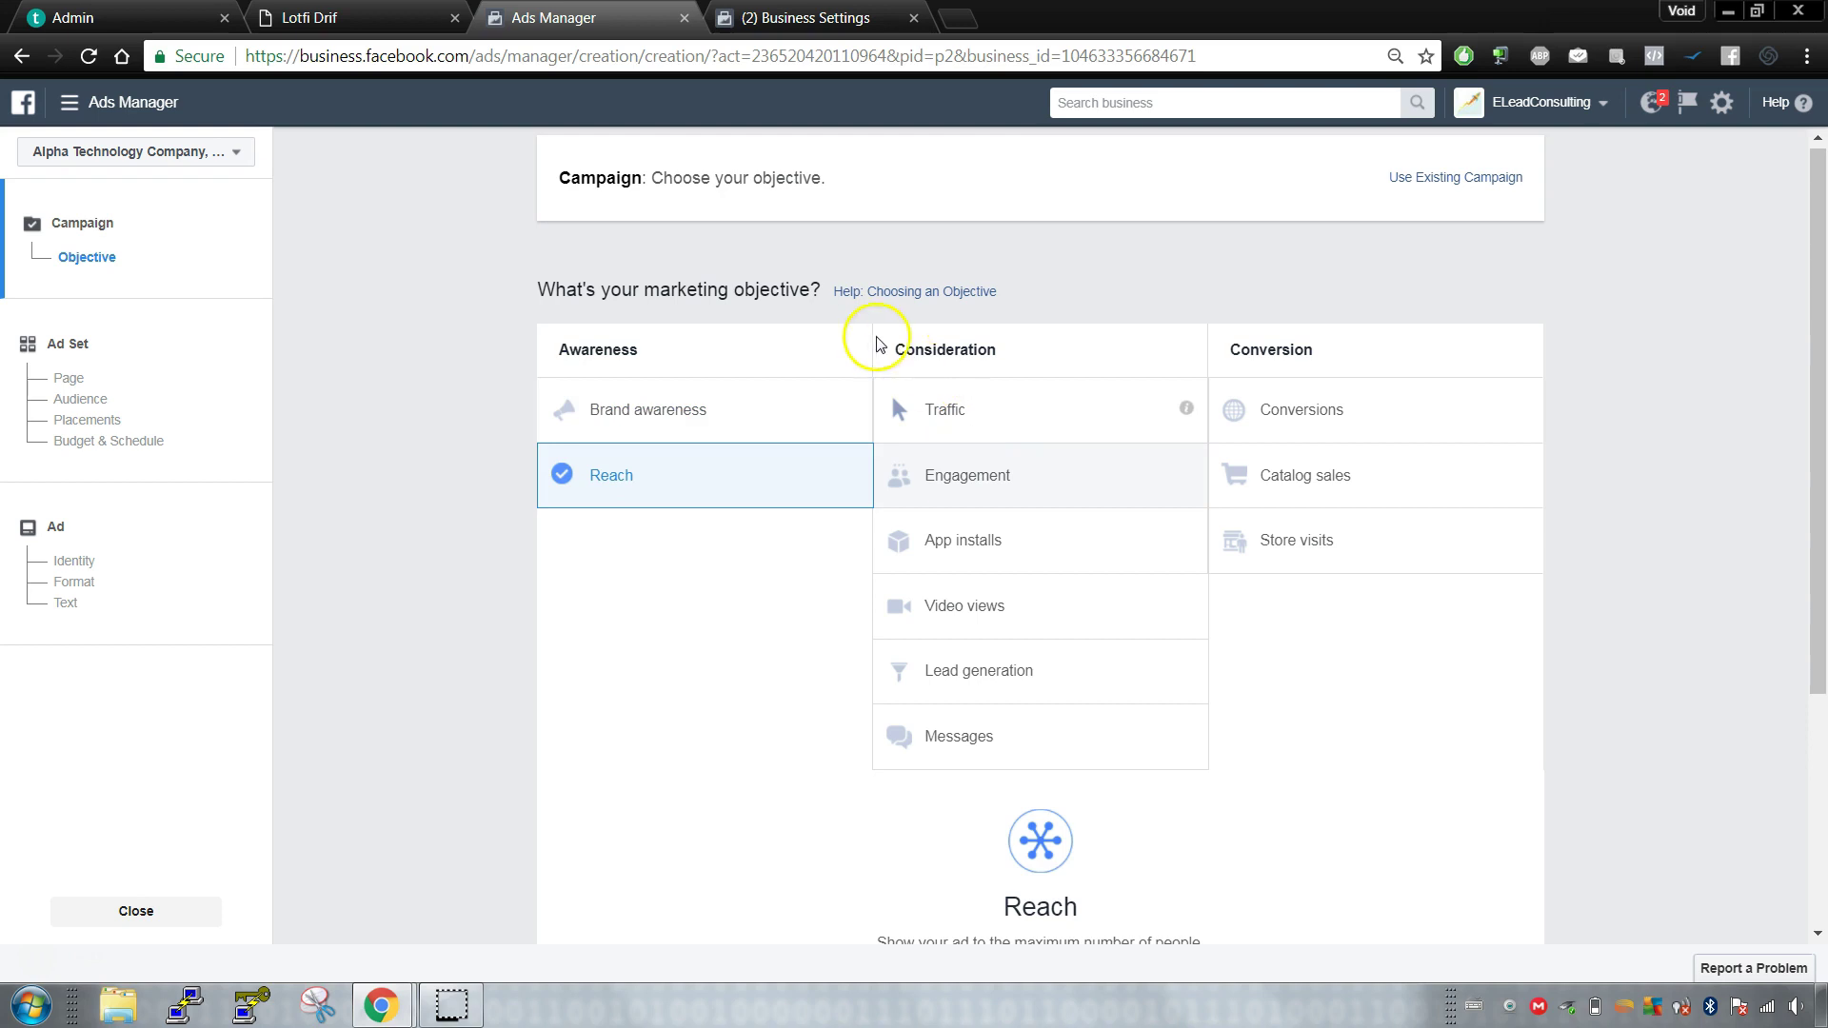
Step: Look through the TECH-1, TECH-2 and TECH-3 lectures in the Black Box Formula course curriculum
click(392, 19)
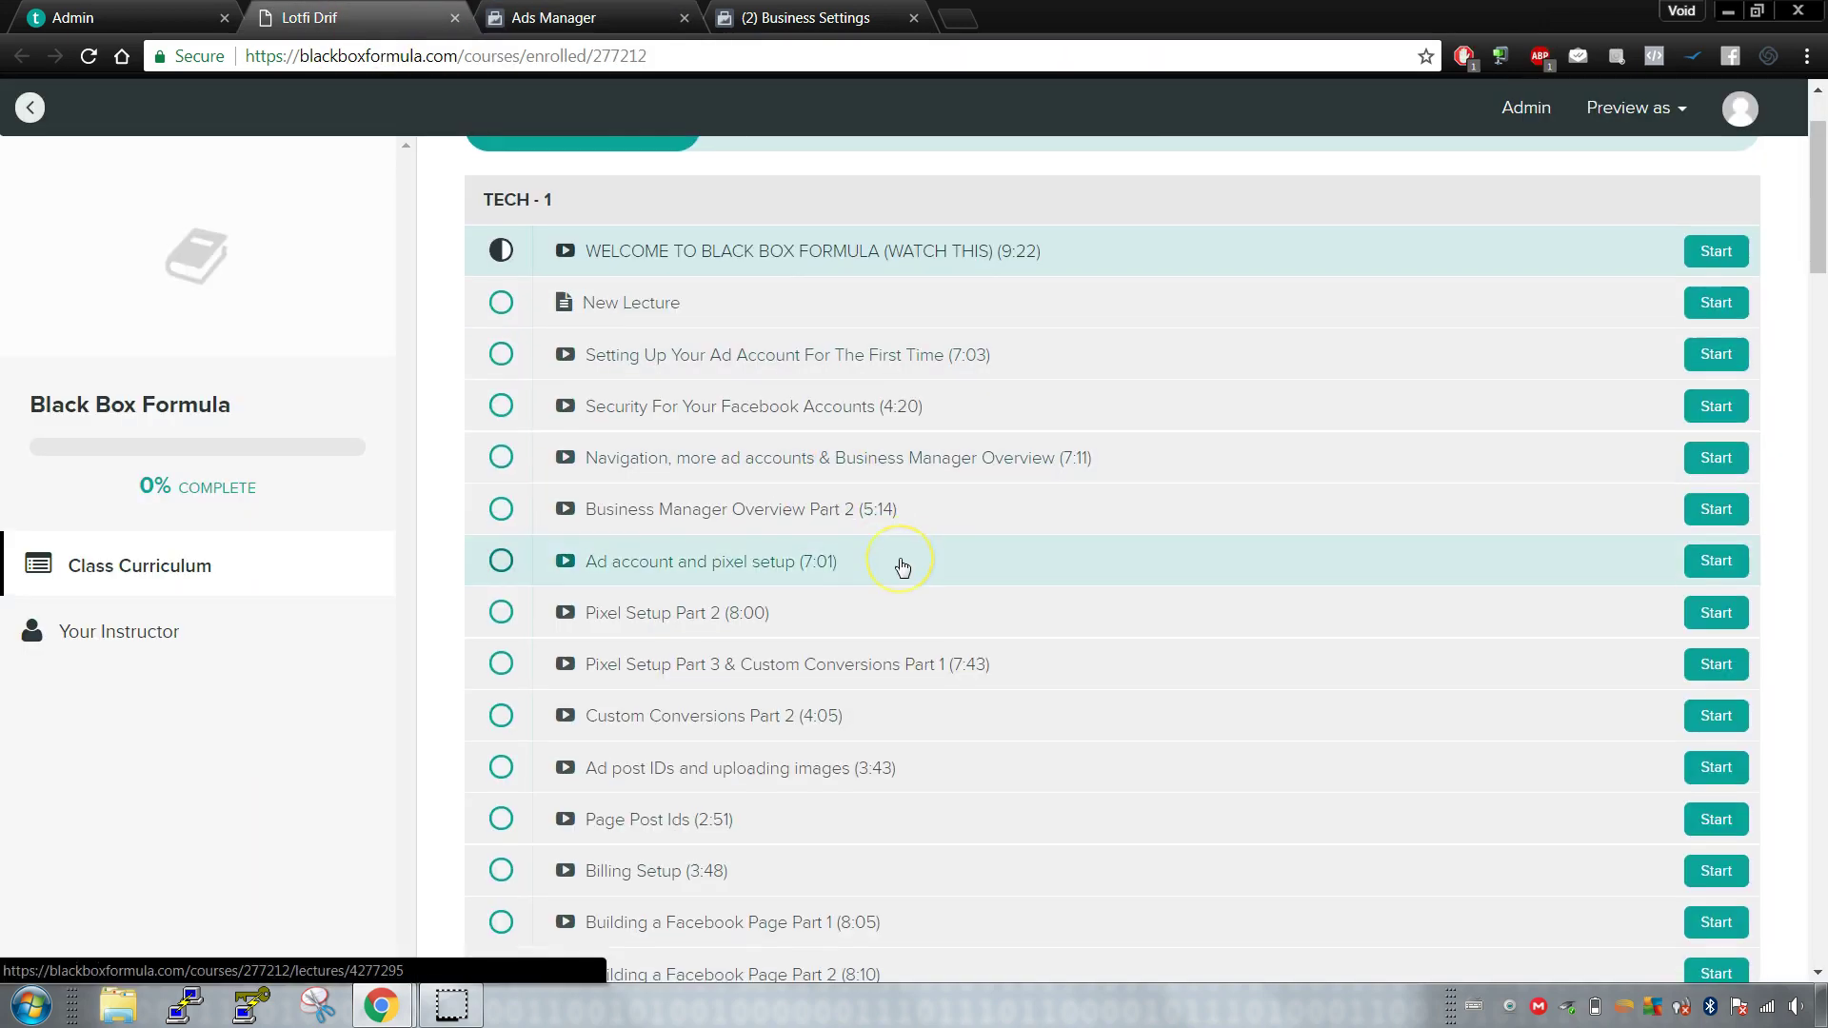
scroll(902, 567, down, 10)
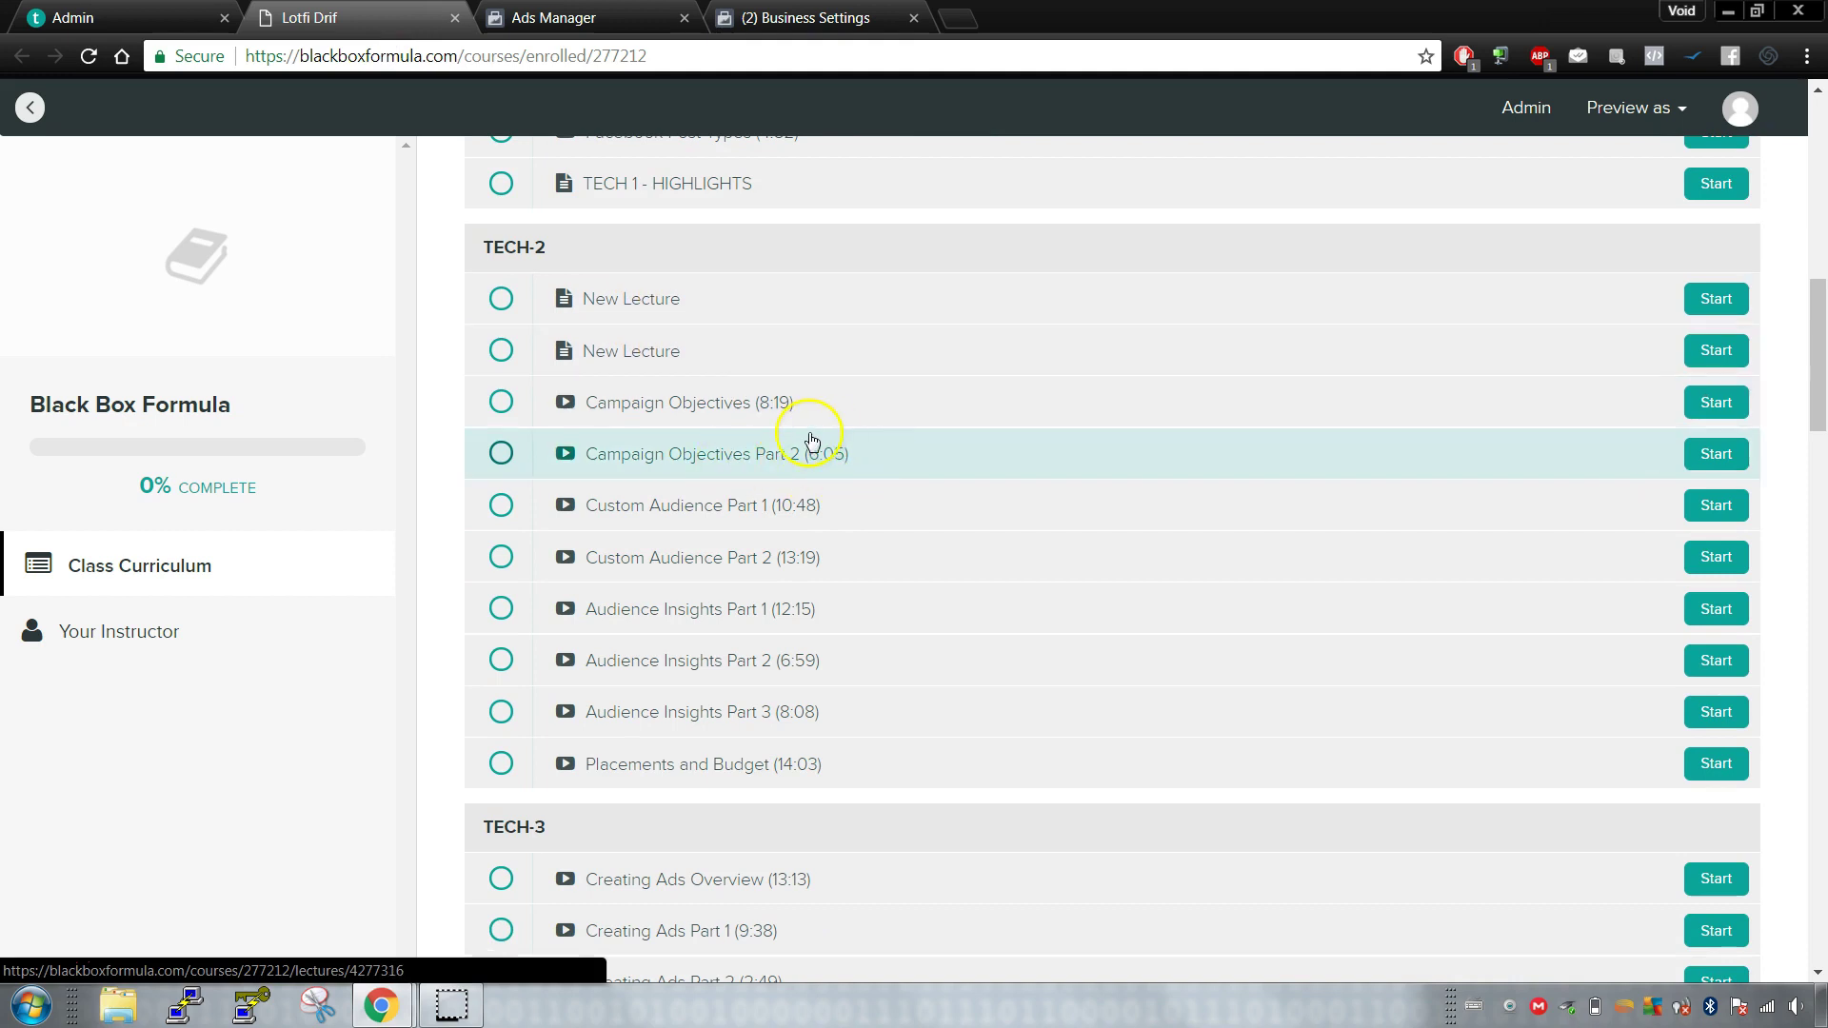
scroll(929, 454, down, 5)
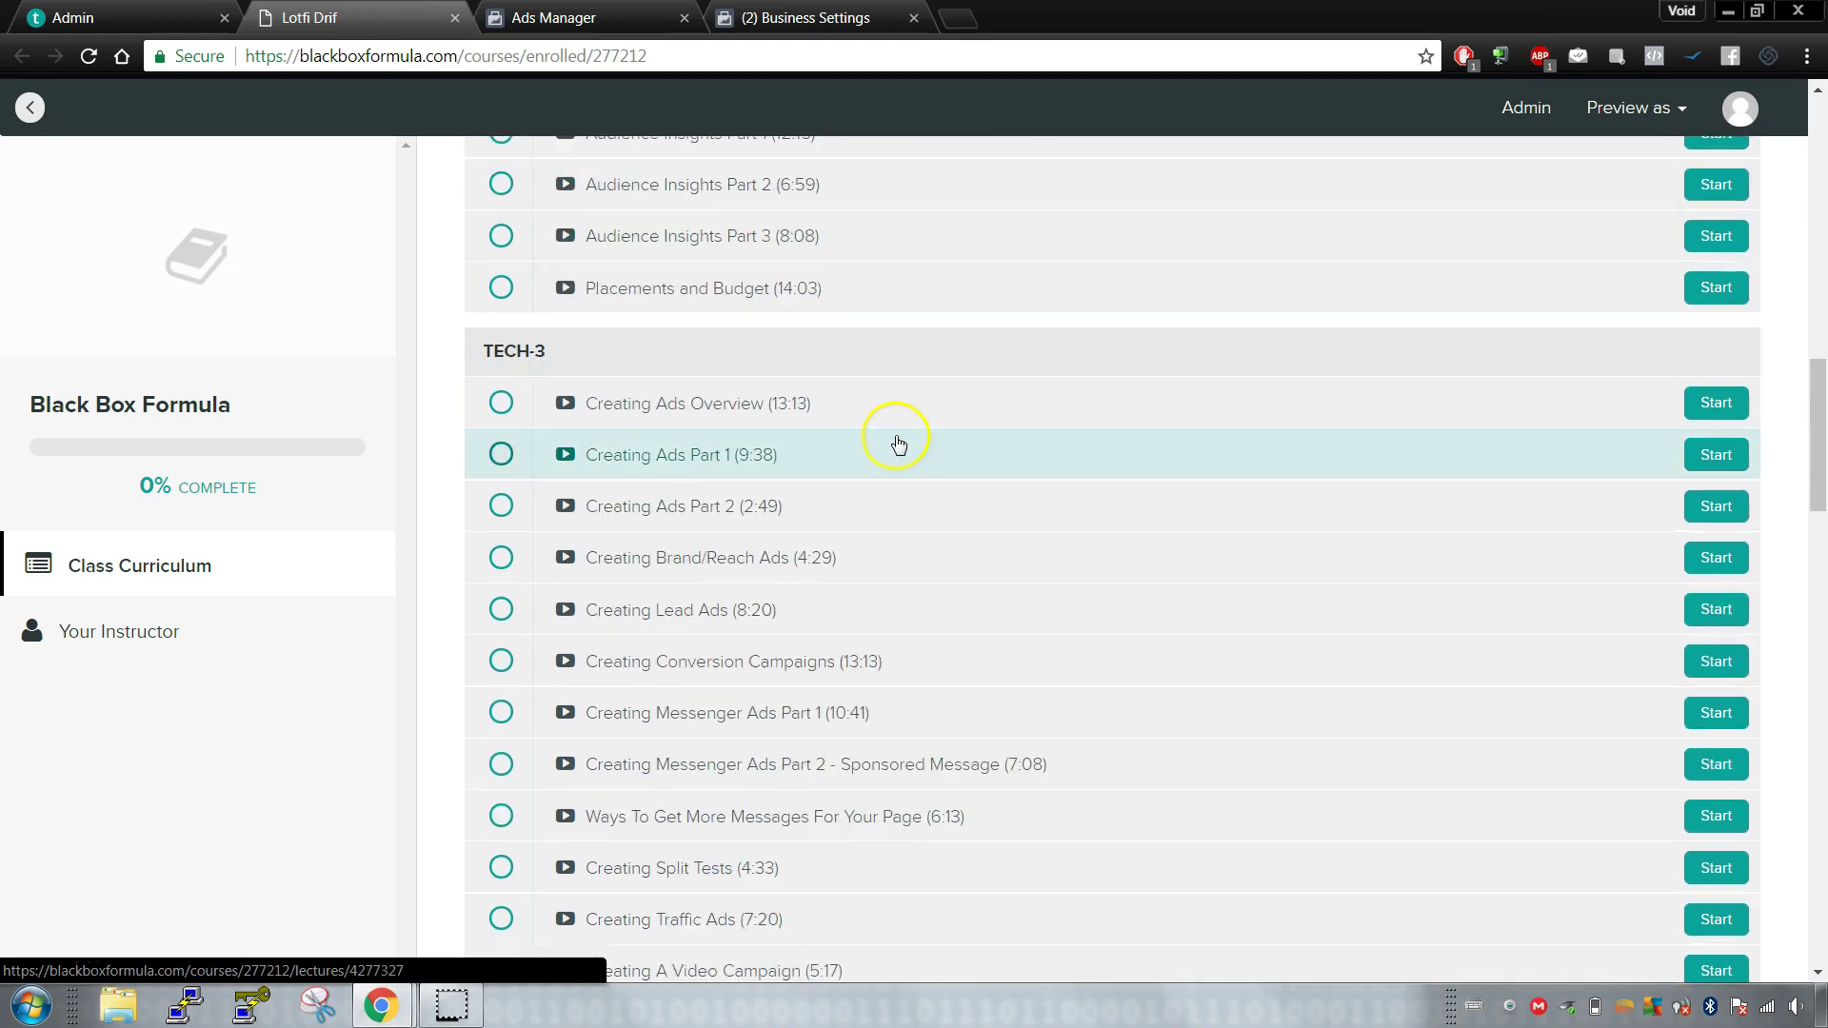
scroll(1140, 463, up, 12)
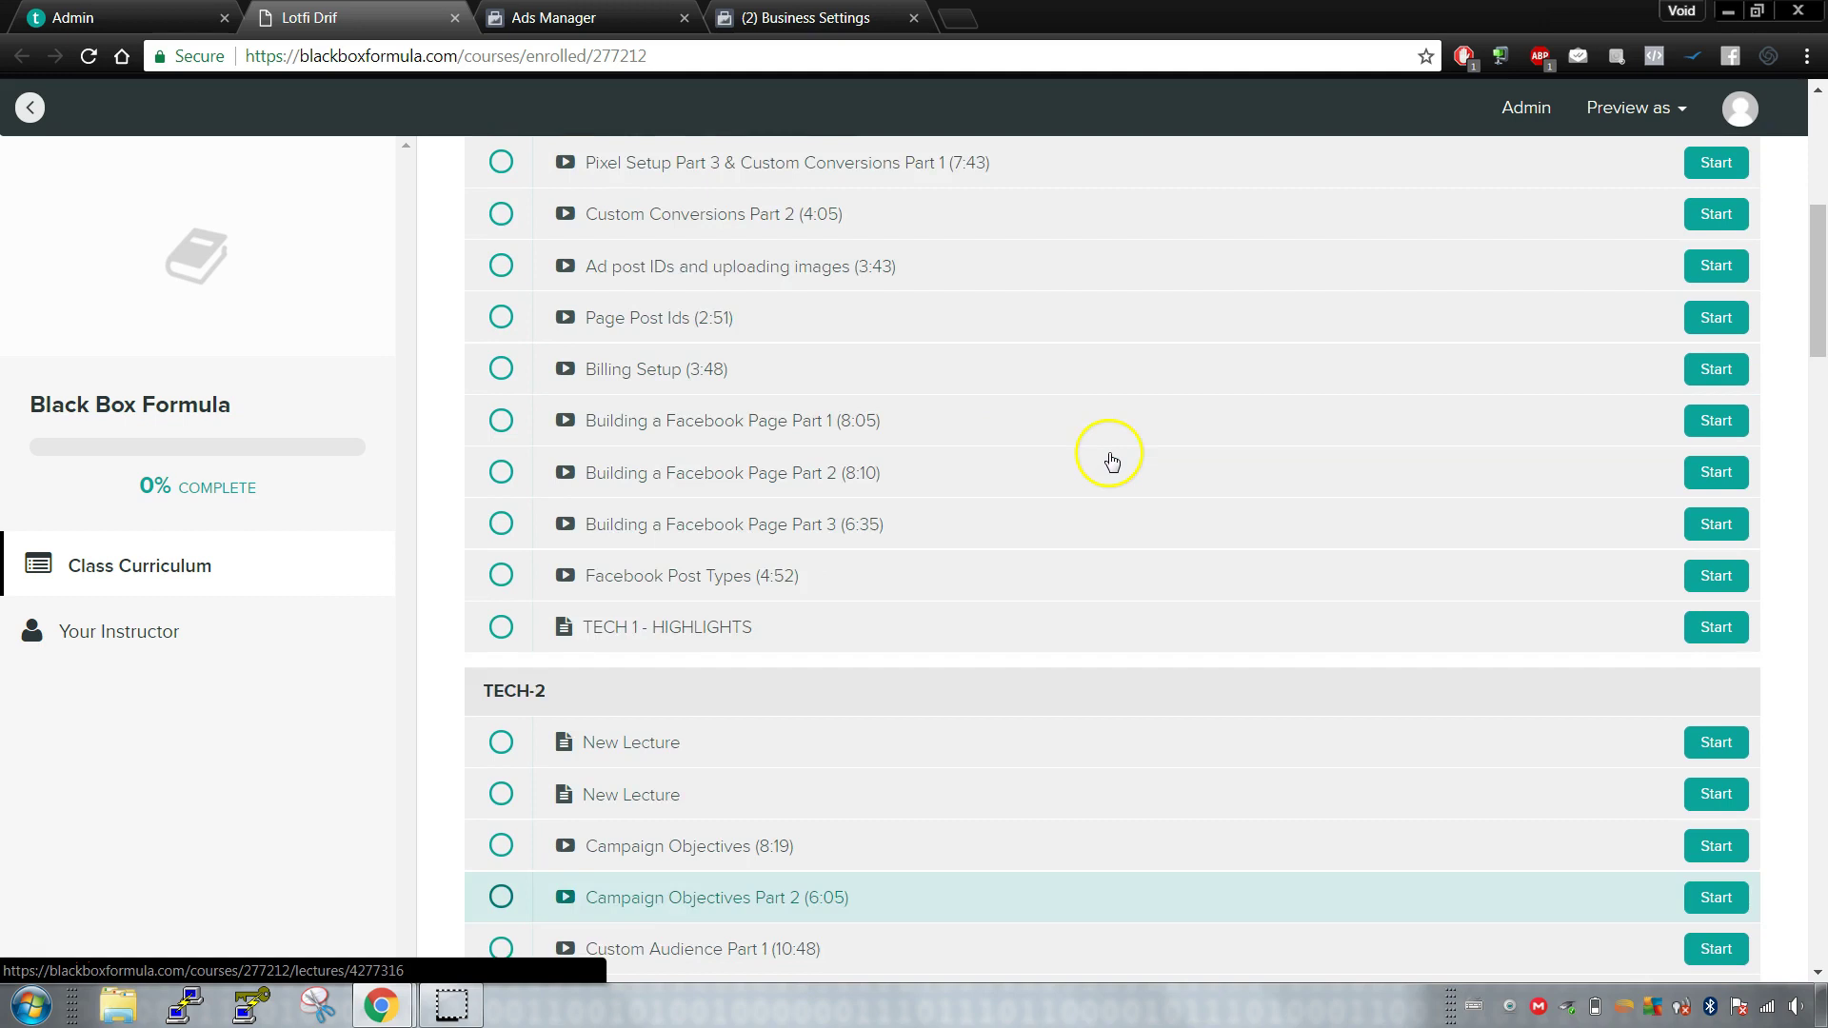
Step: Return to the new campaign in Ads Manager and change its marketing objective to Brand awareness
click(609, 17)
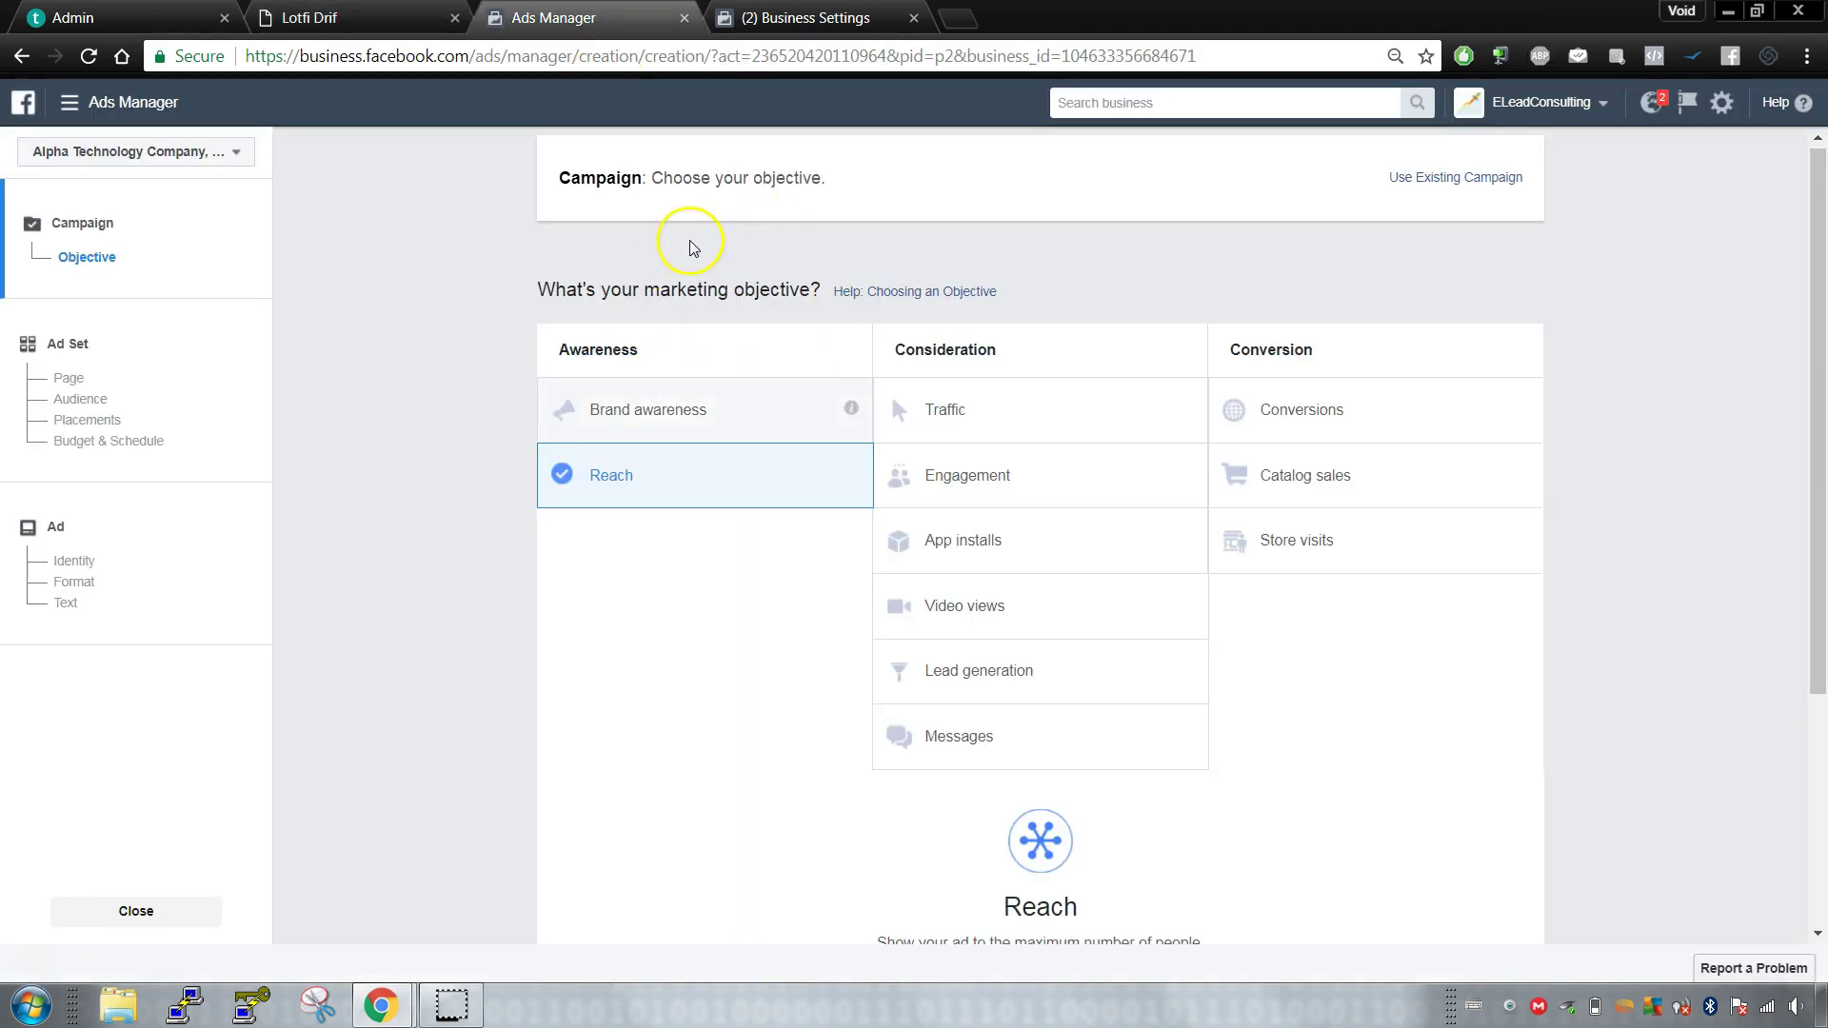
scroll(838, 381, down, 1)
click(666, 305)
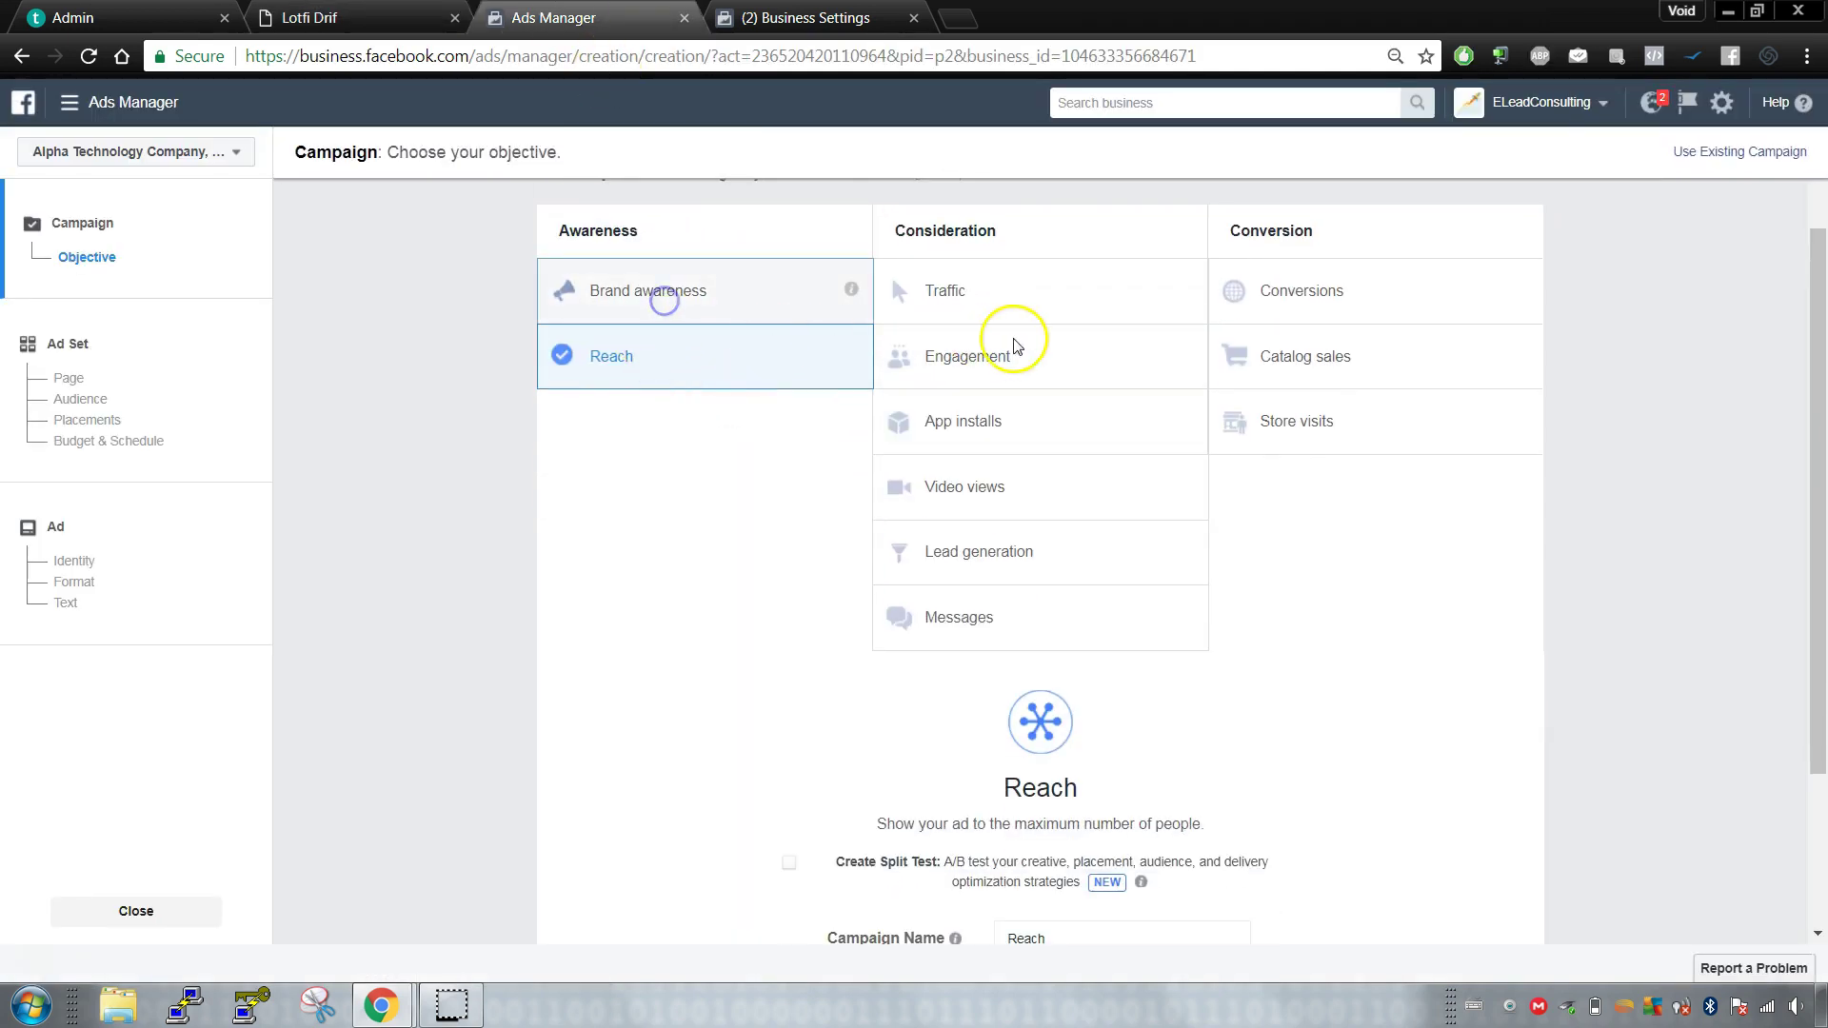
scroll(1032, 310, down, 2)
scroll(1060, 476, up, 3)
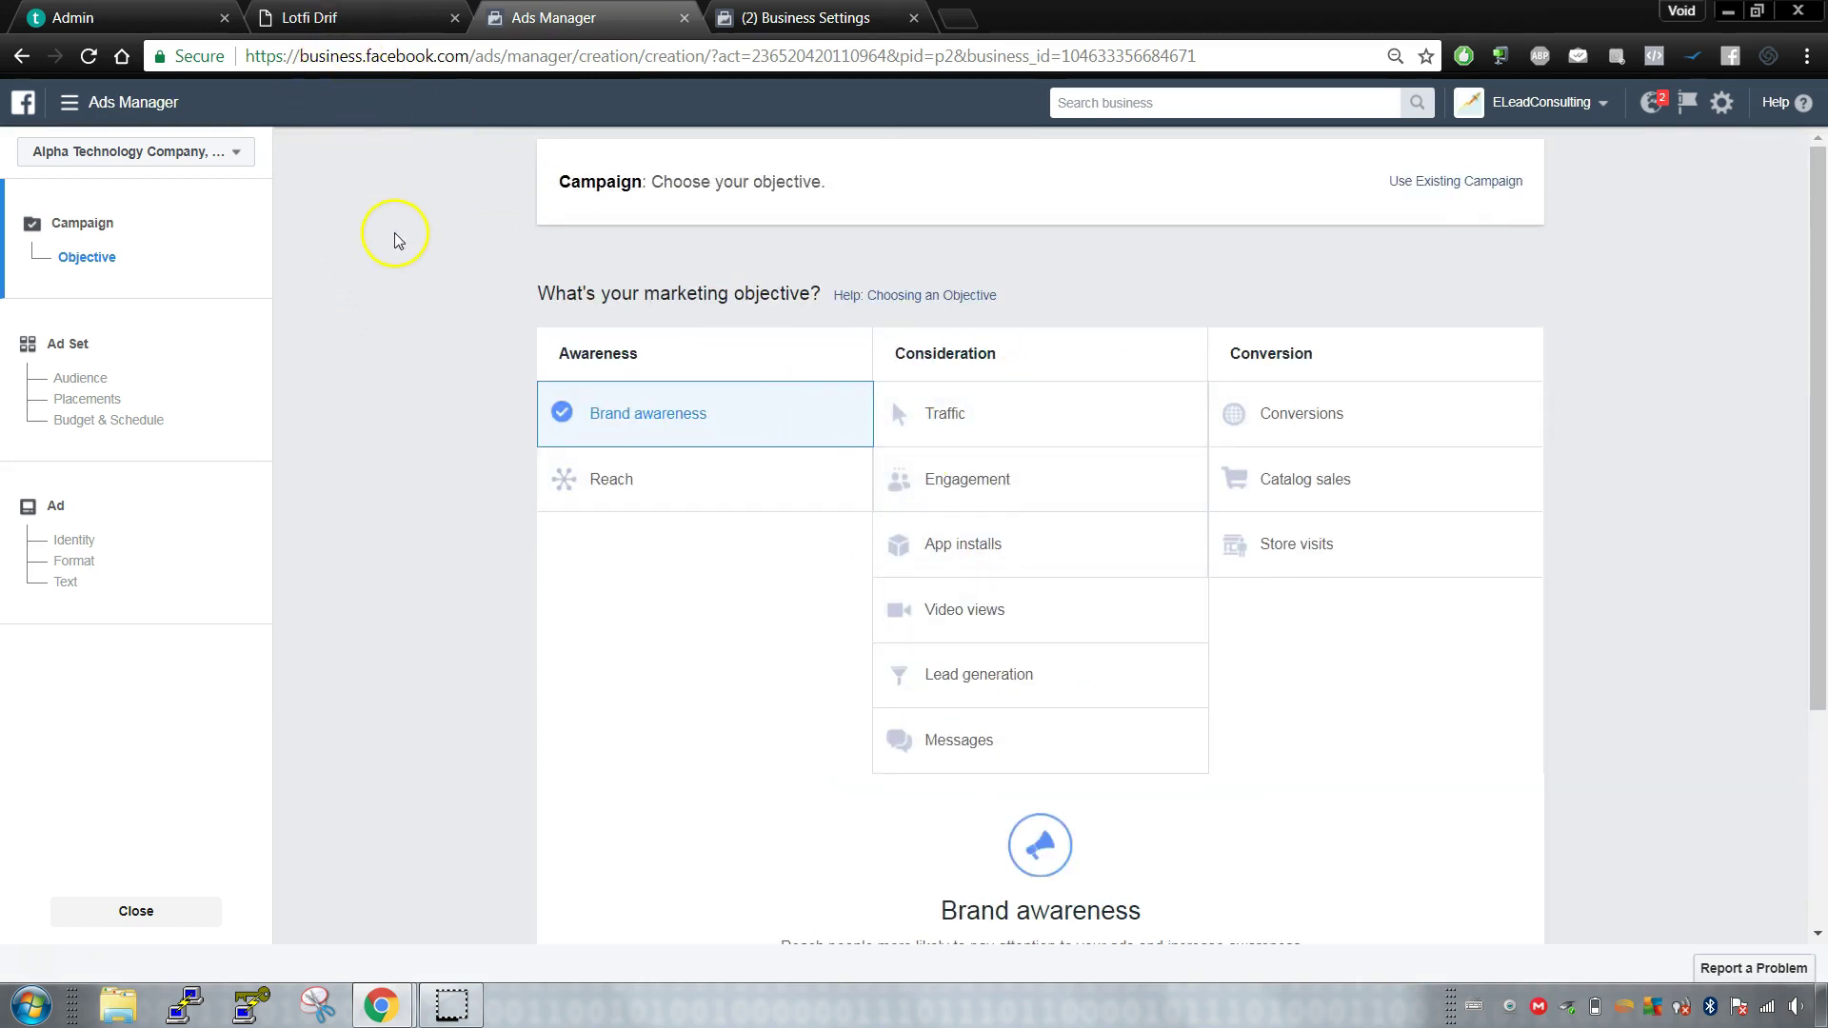
Step: Revisit the ad account's details and its Ads Manager link in Business Settings, and return to the campaign draft
click(806, 17)
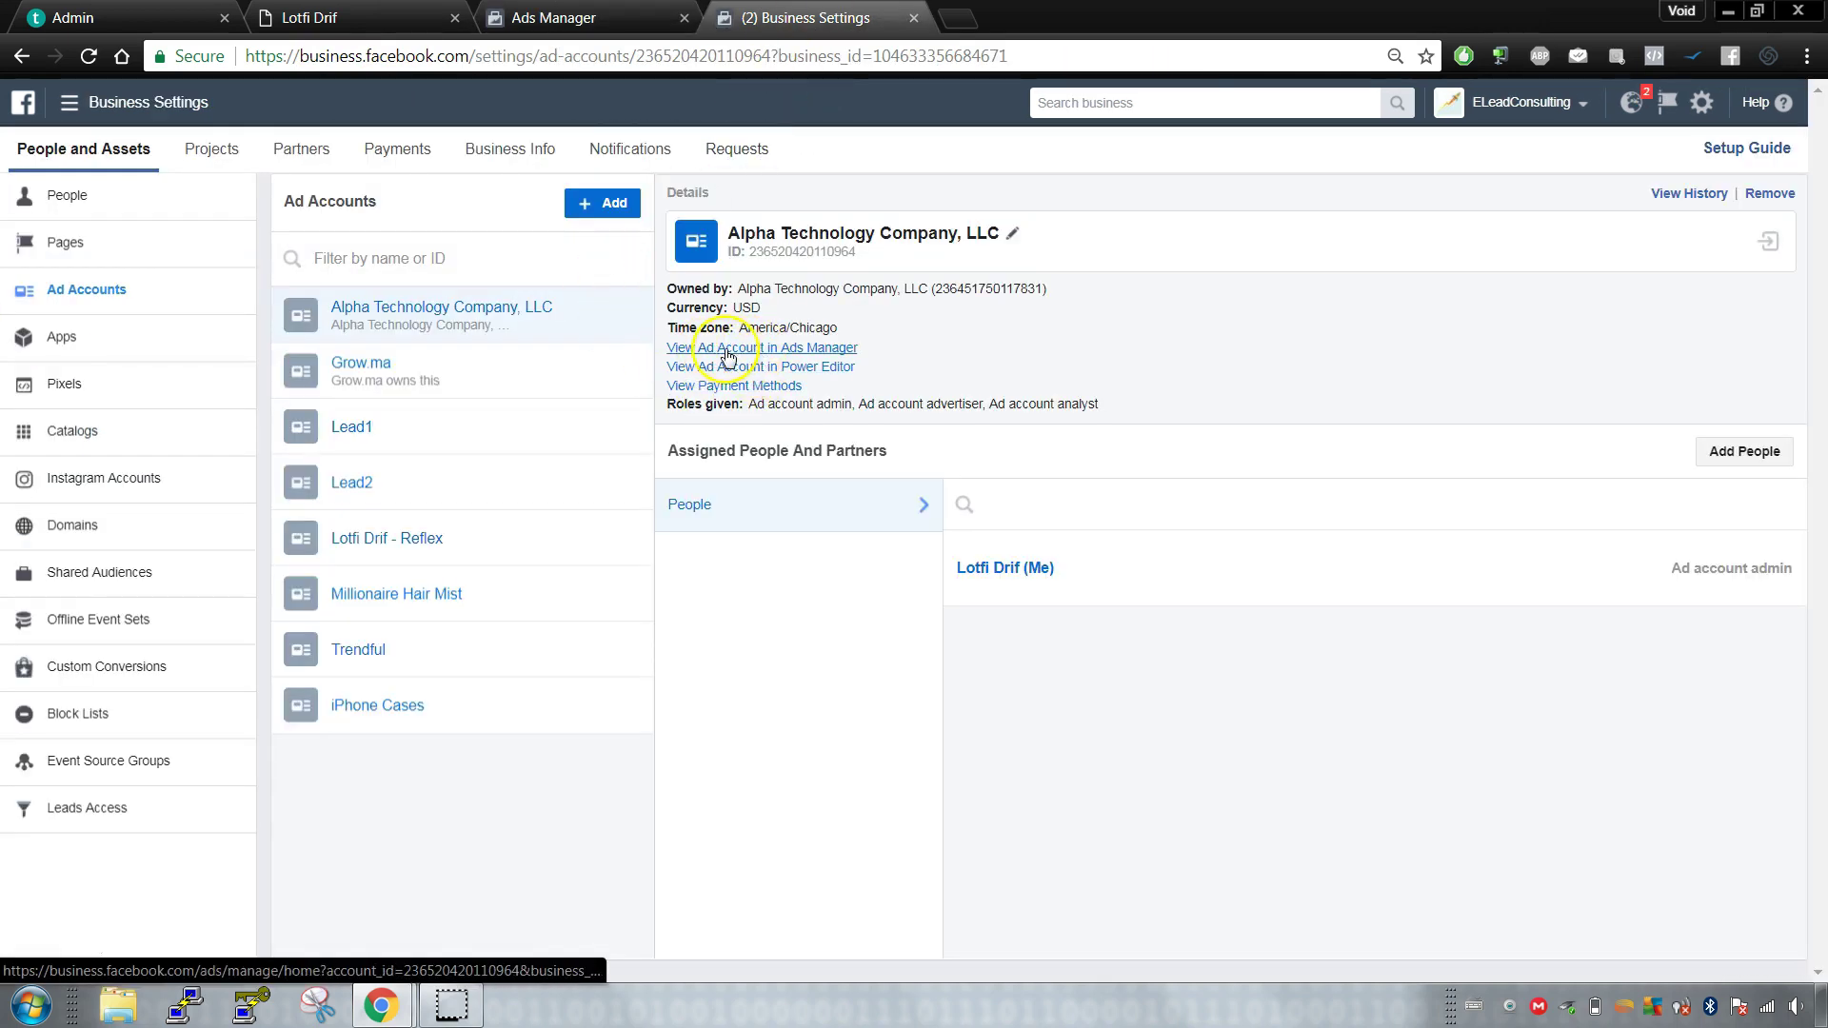
click(846, 352)
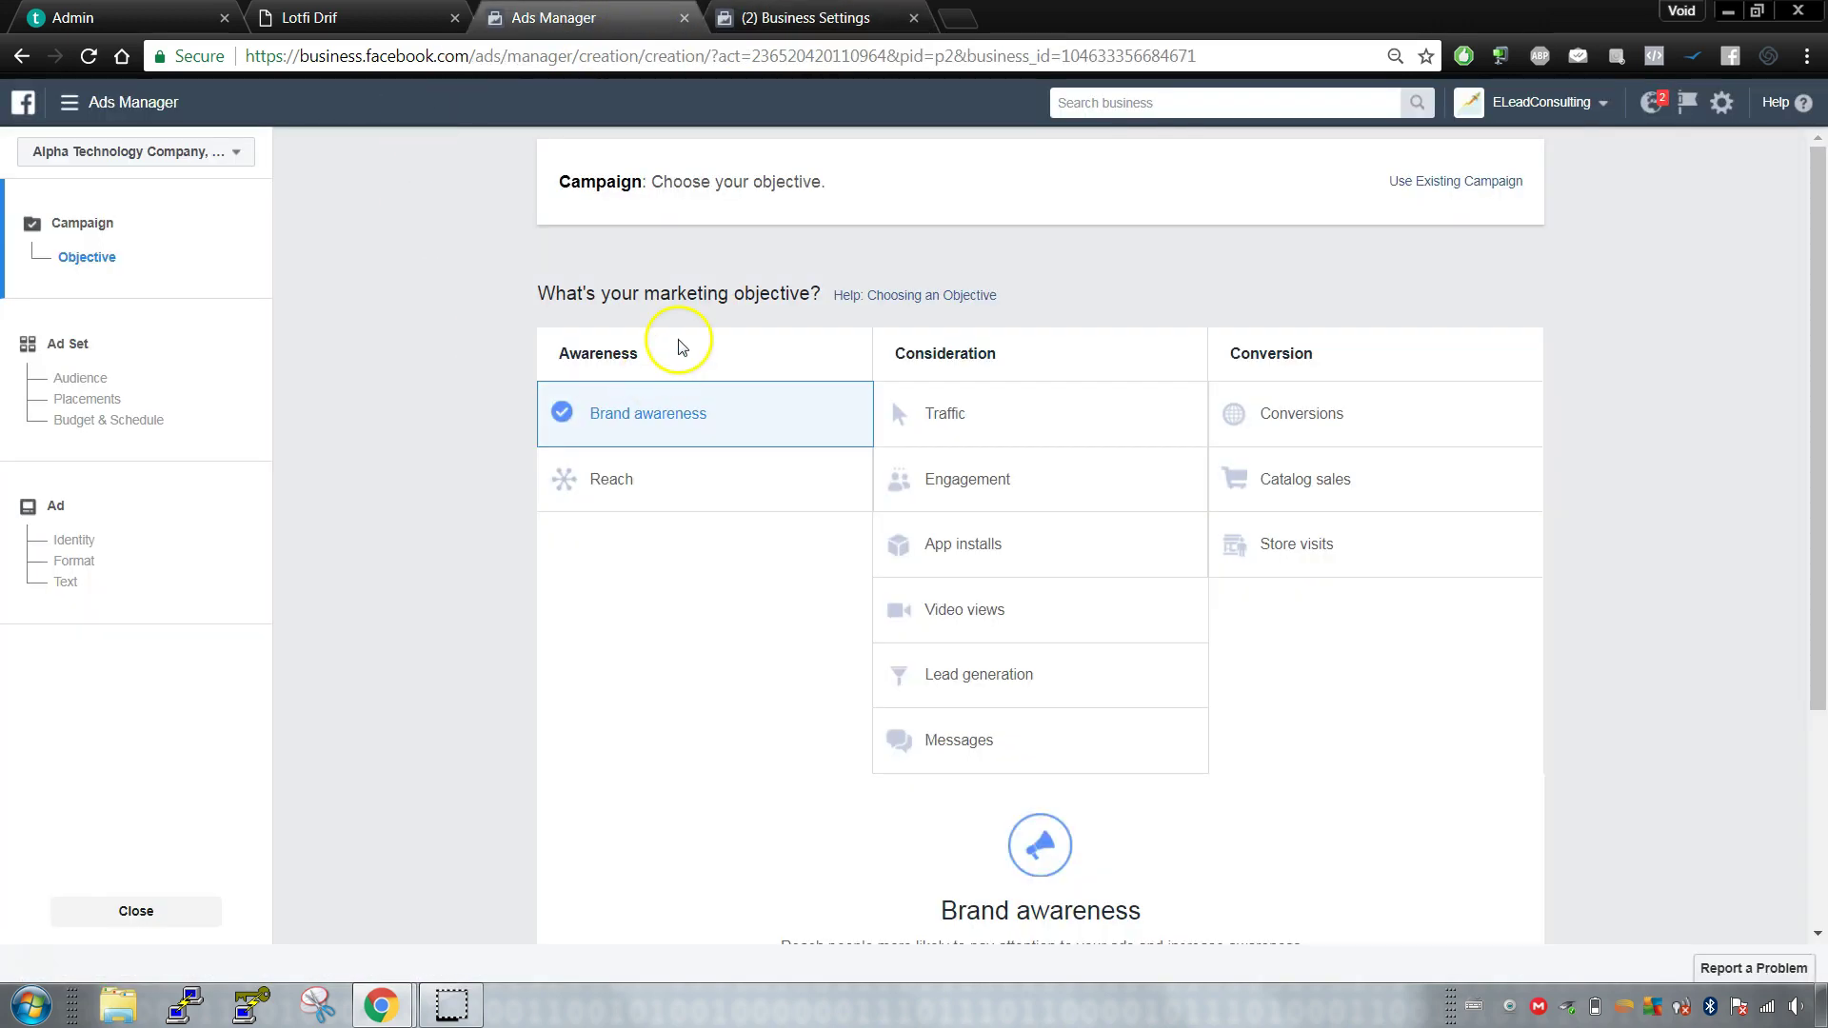
click(838, 17)
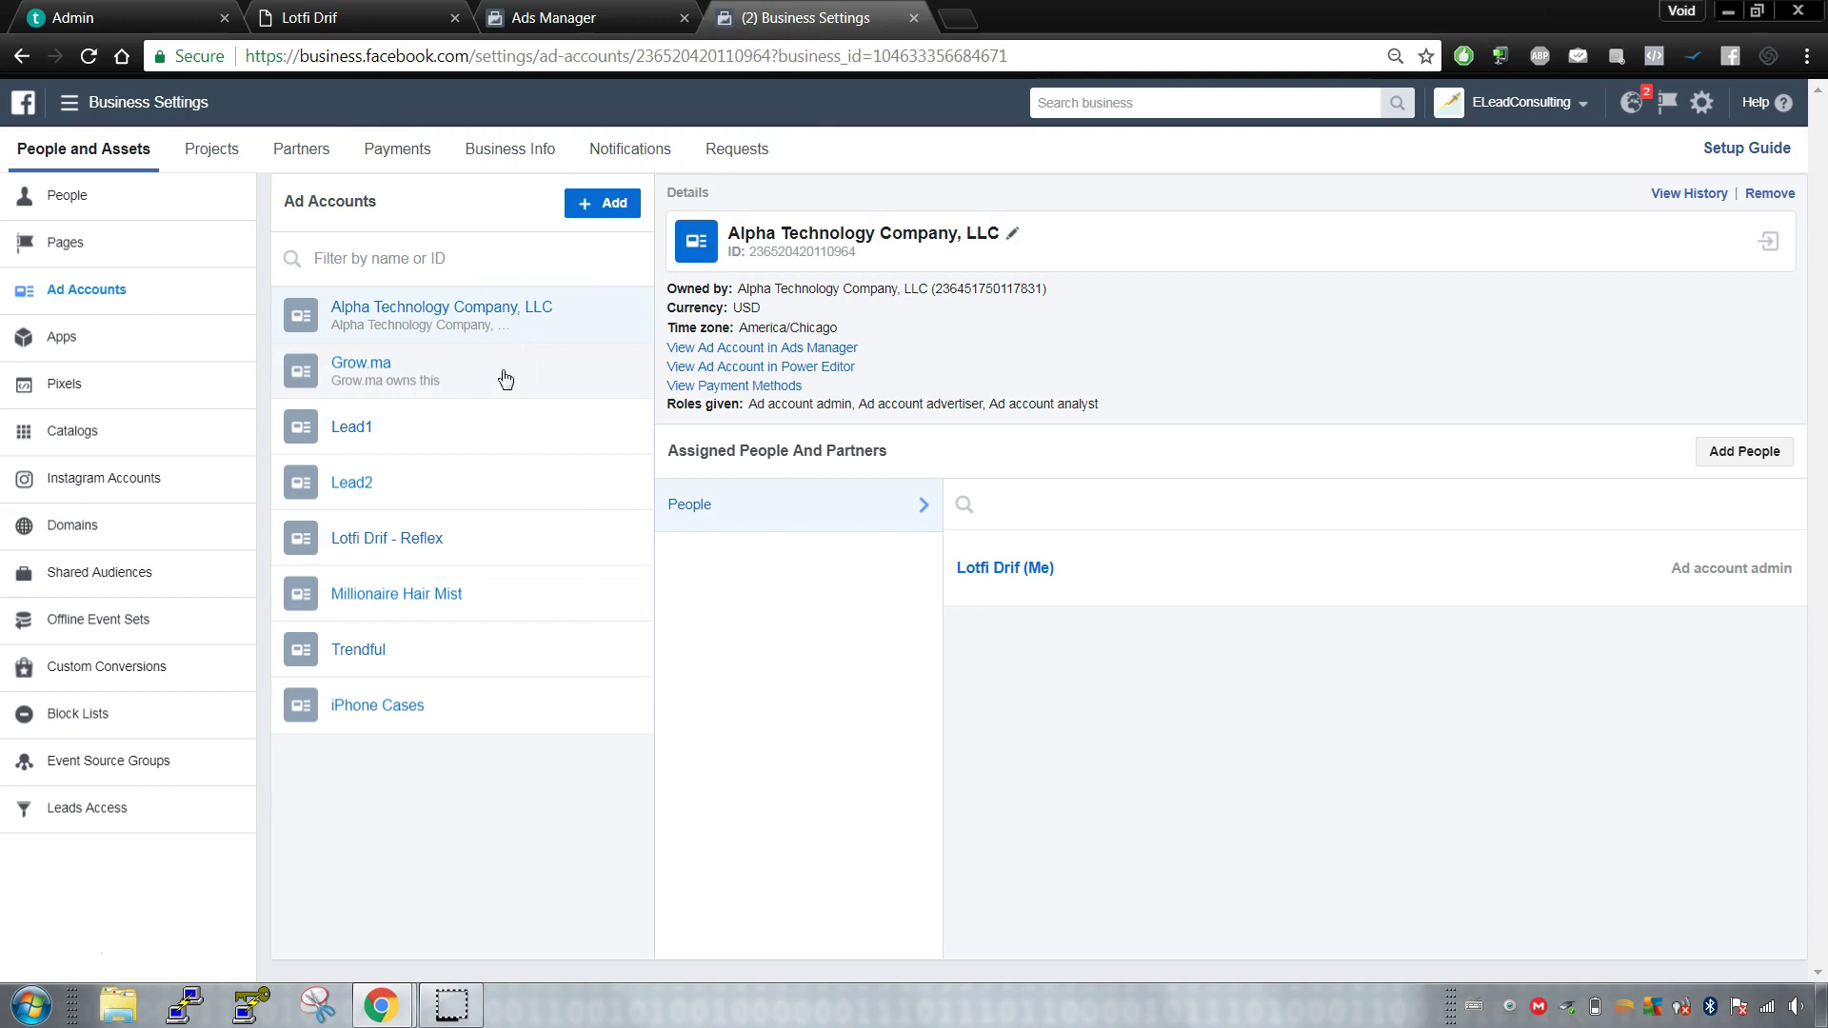
click(529, 17)
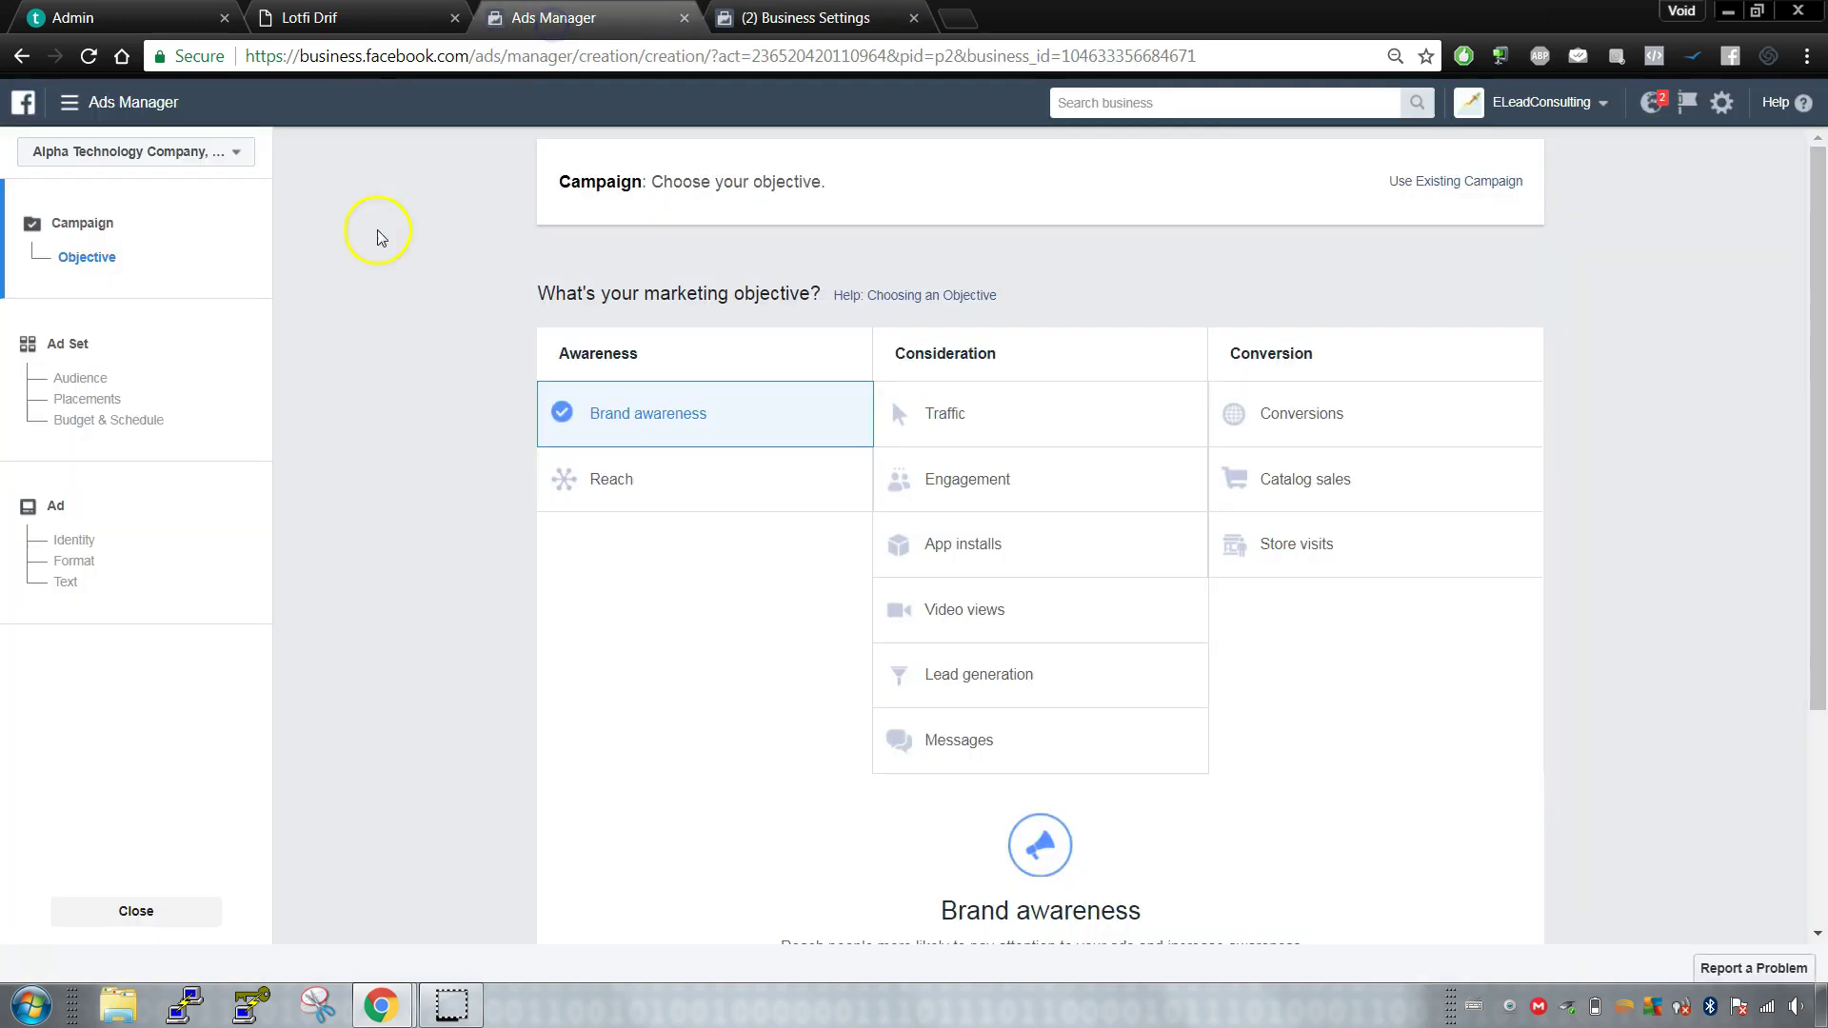
Step: Look through the ad accounts offered by the account switcher in Ads Manager and close the list
click(198, 163)
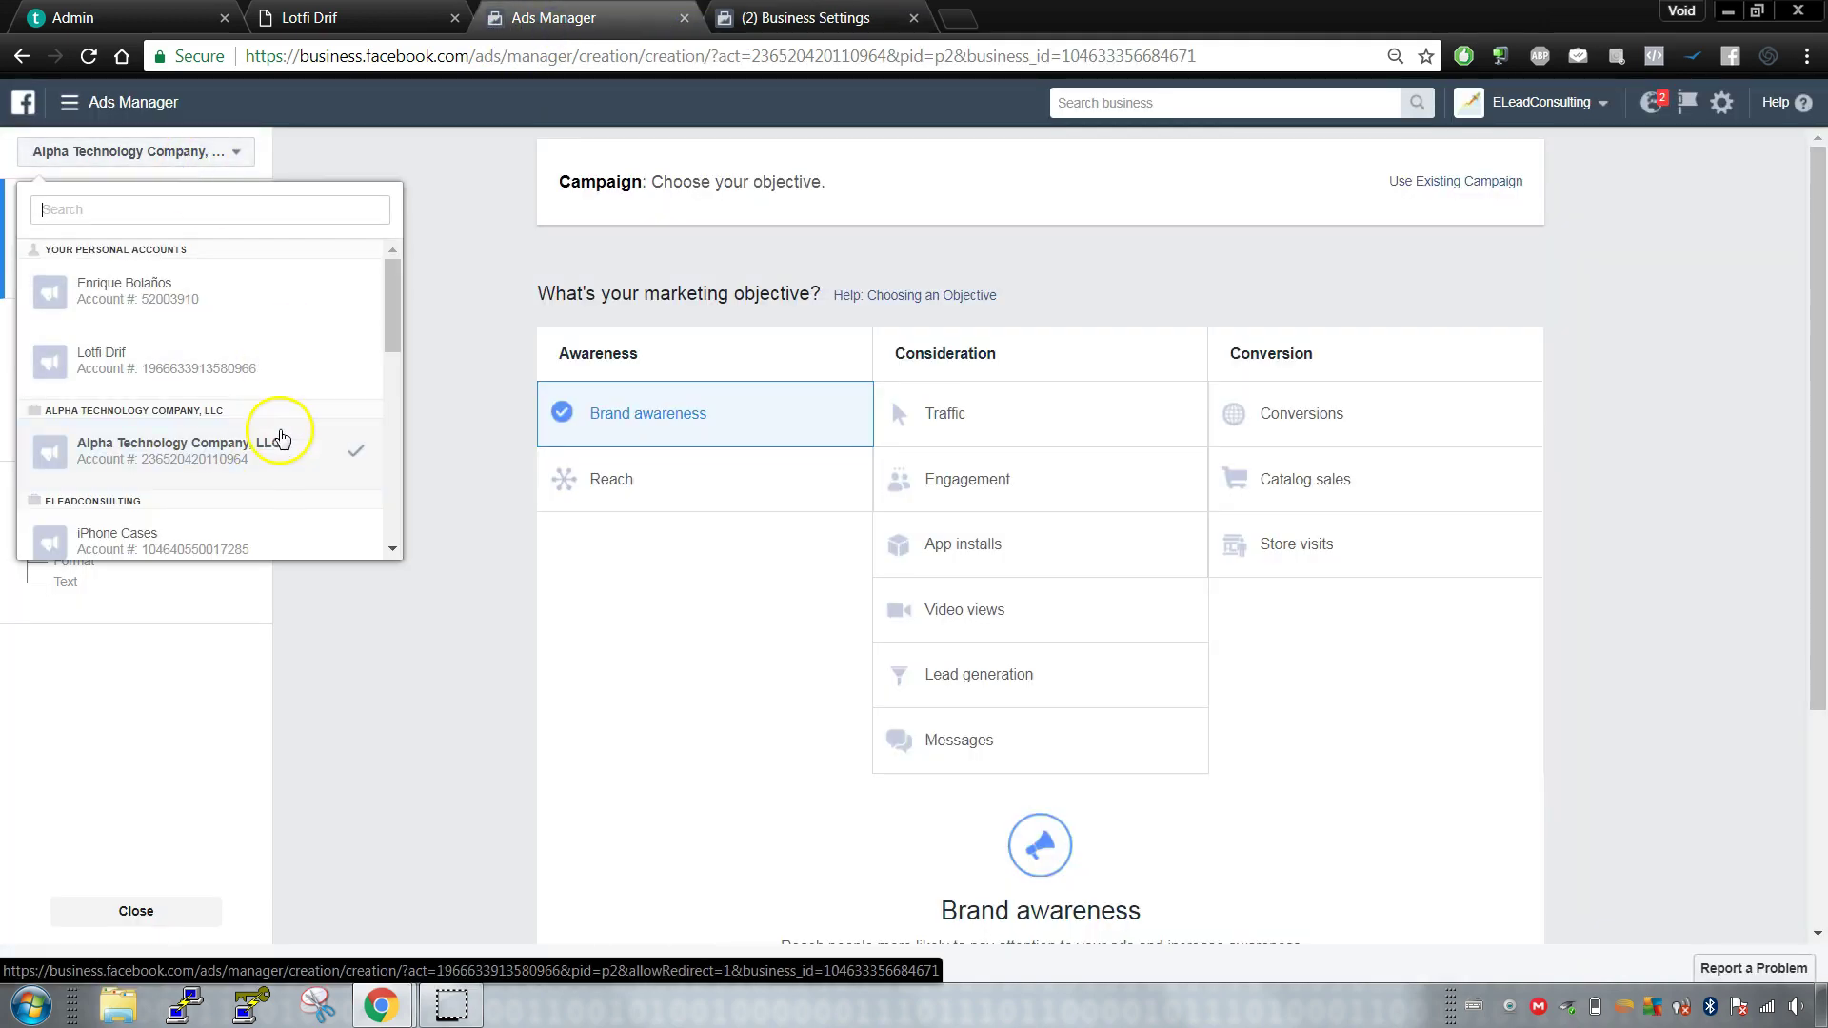
click(857, 17)
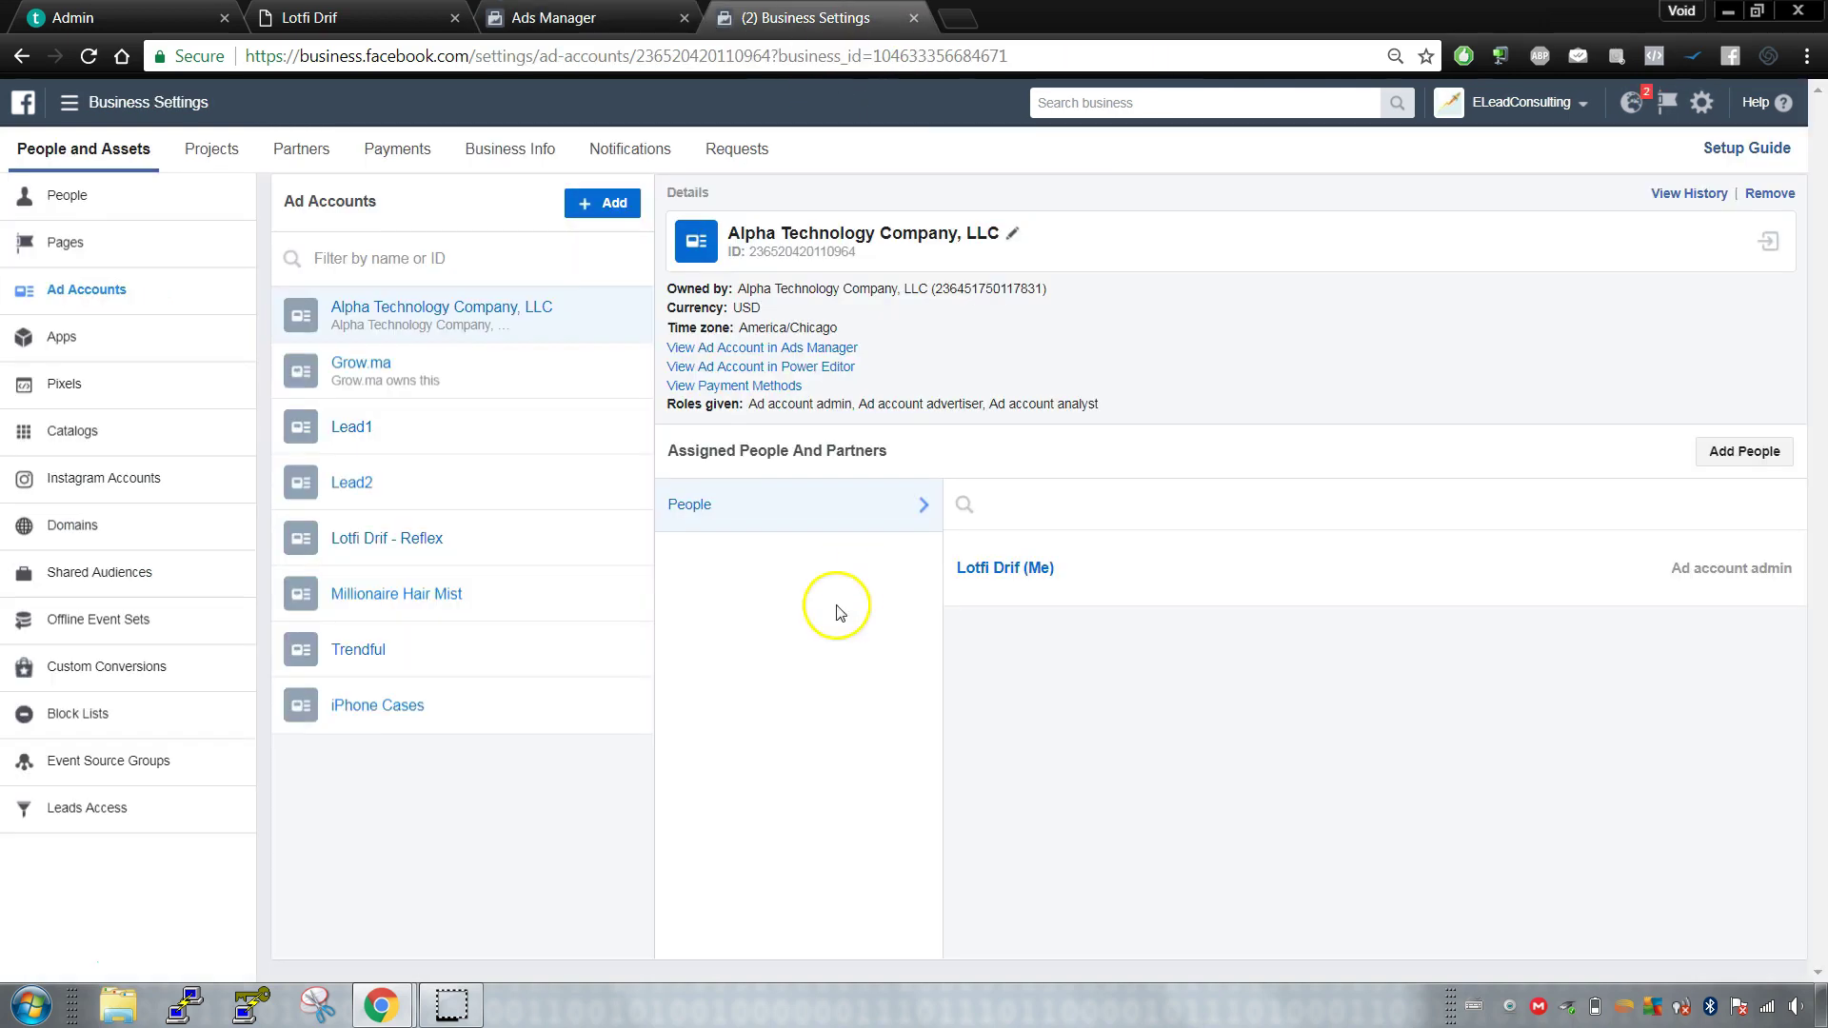
click(657, 17)
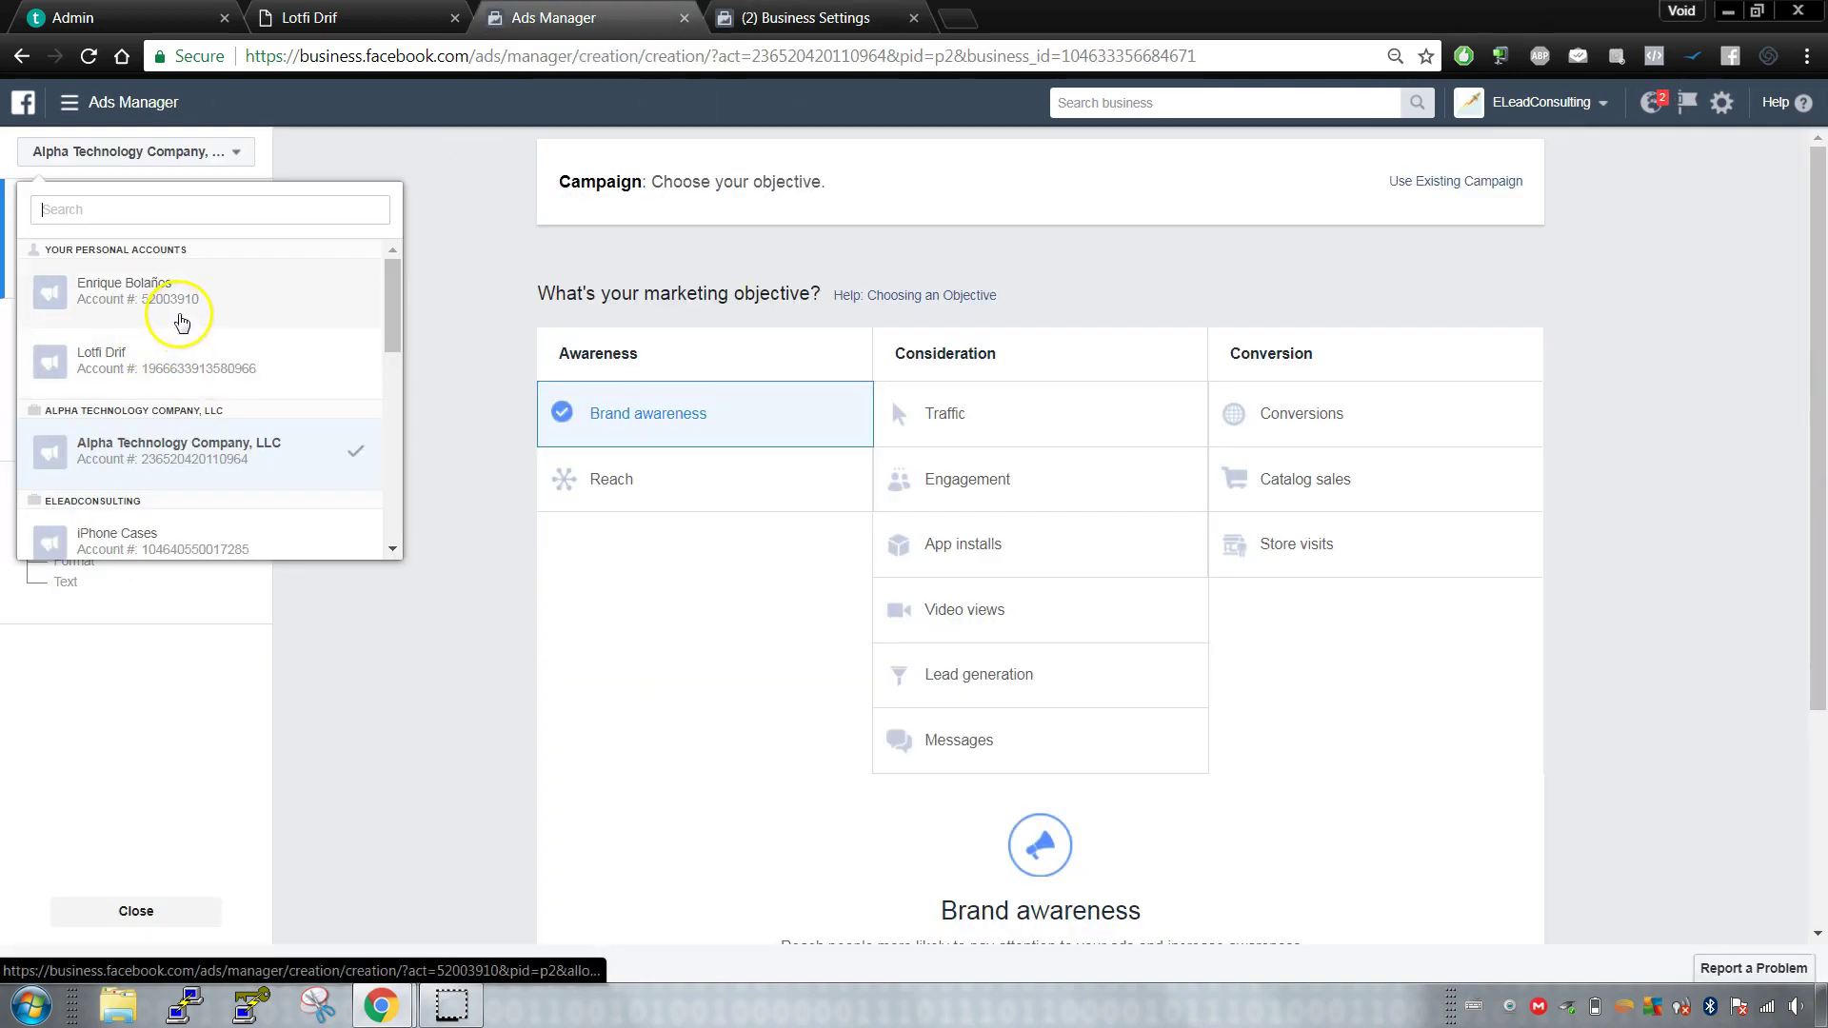
scroll(194, 401, down, 1)
scroll(194, 401, down, 5)
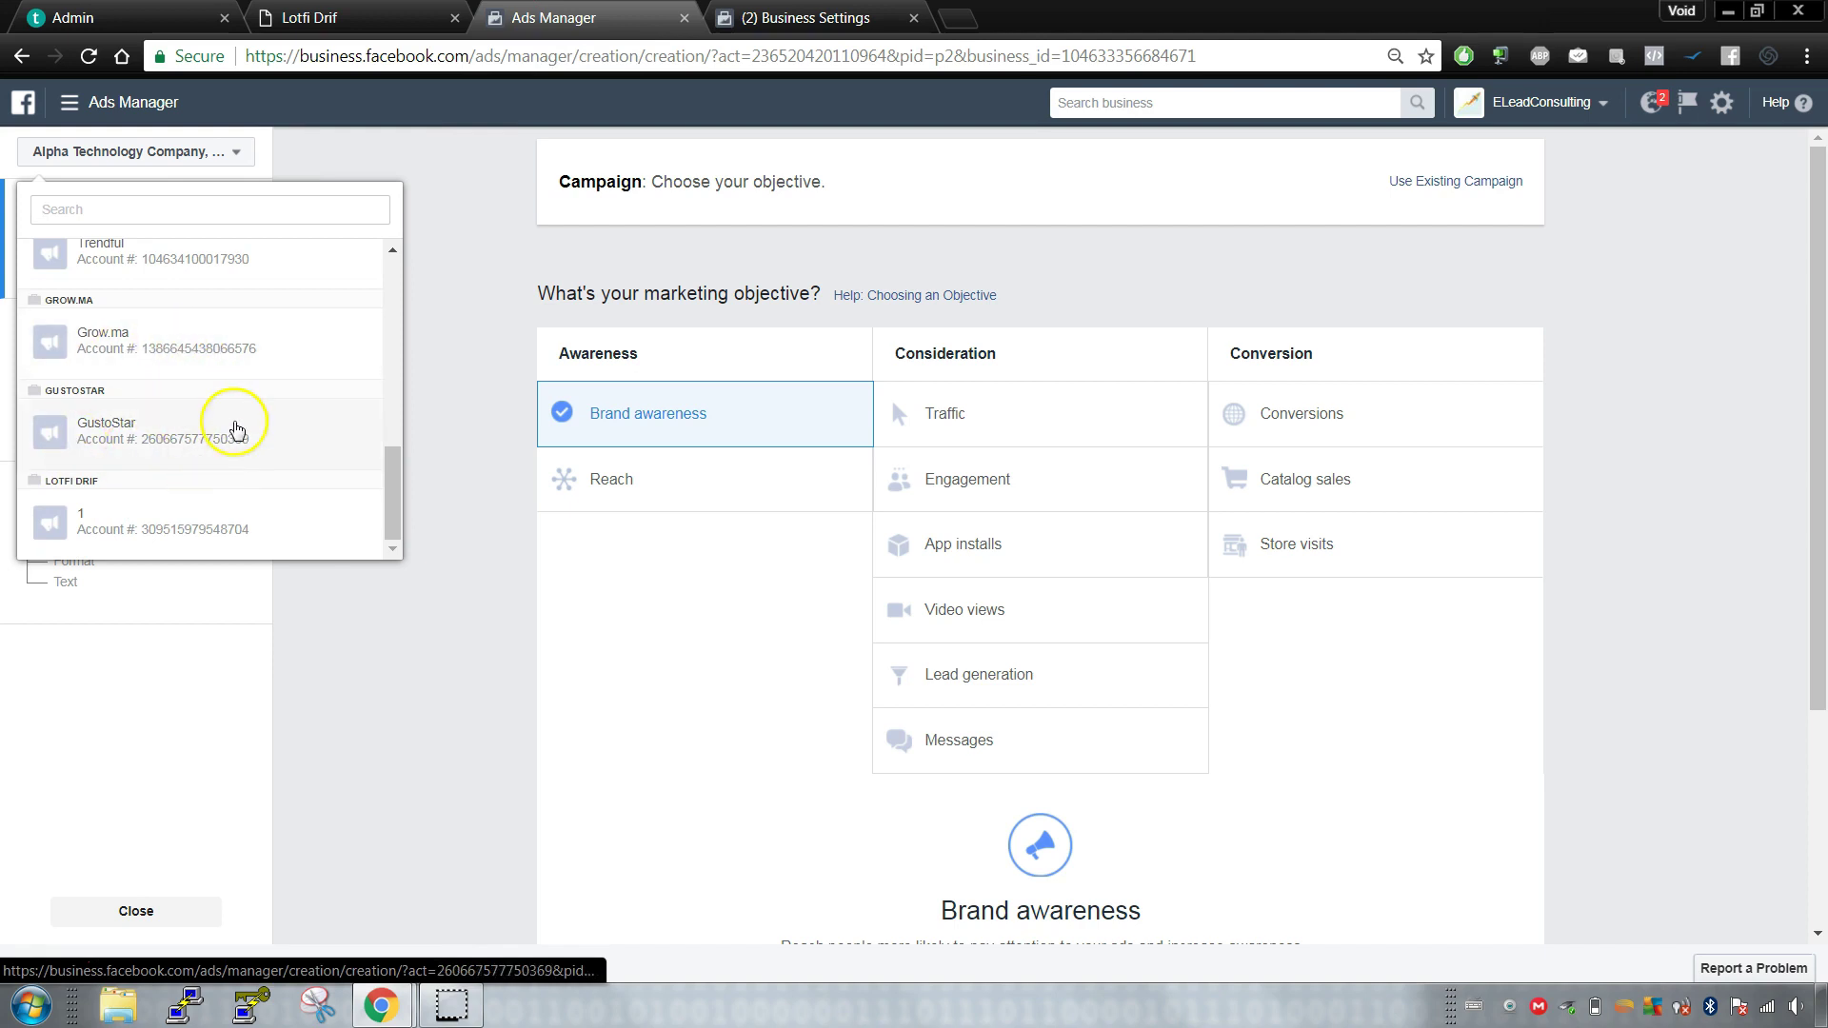
scroll(186, 438, up, 2)
scroll(186, 438, up, 4)
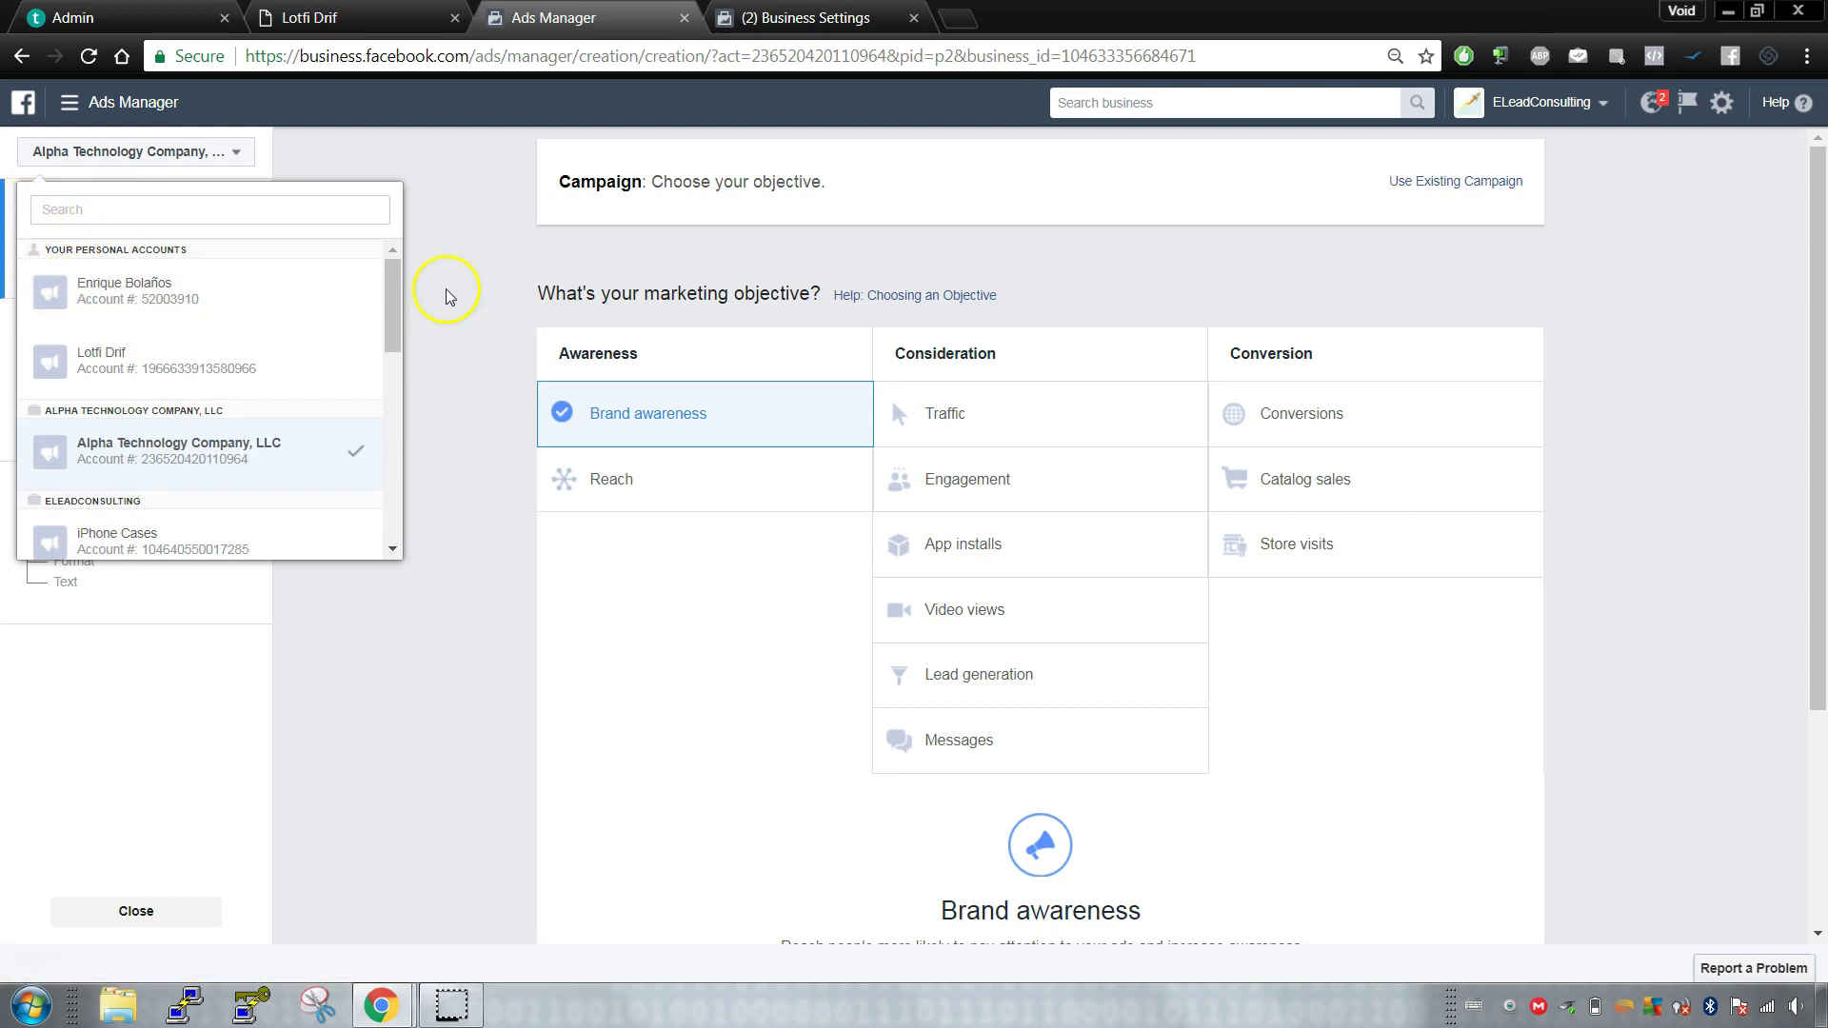
click(1737, 324)
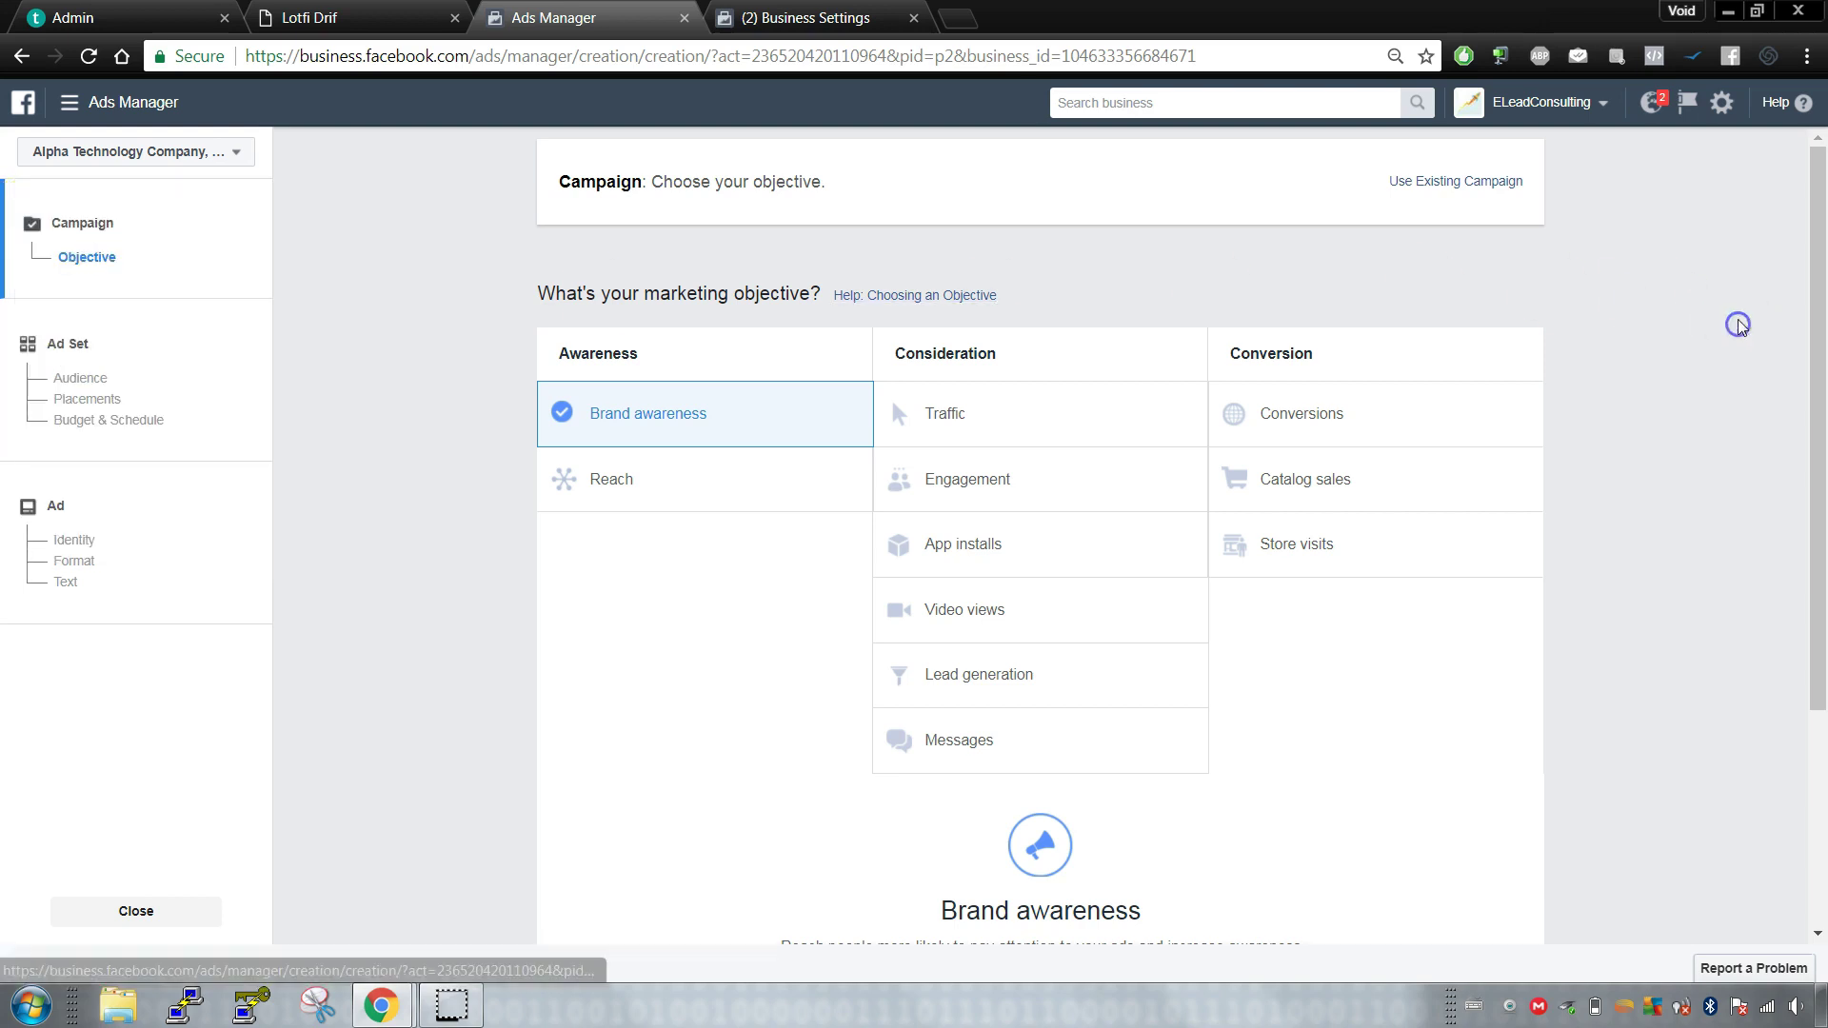
Step: Leave the unfinished ad for Business Settings and open the business's ad accounts
click(1719, 108)
click(1076, 430)
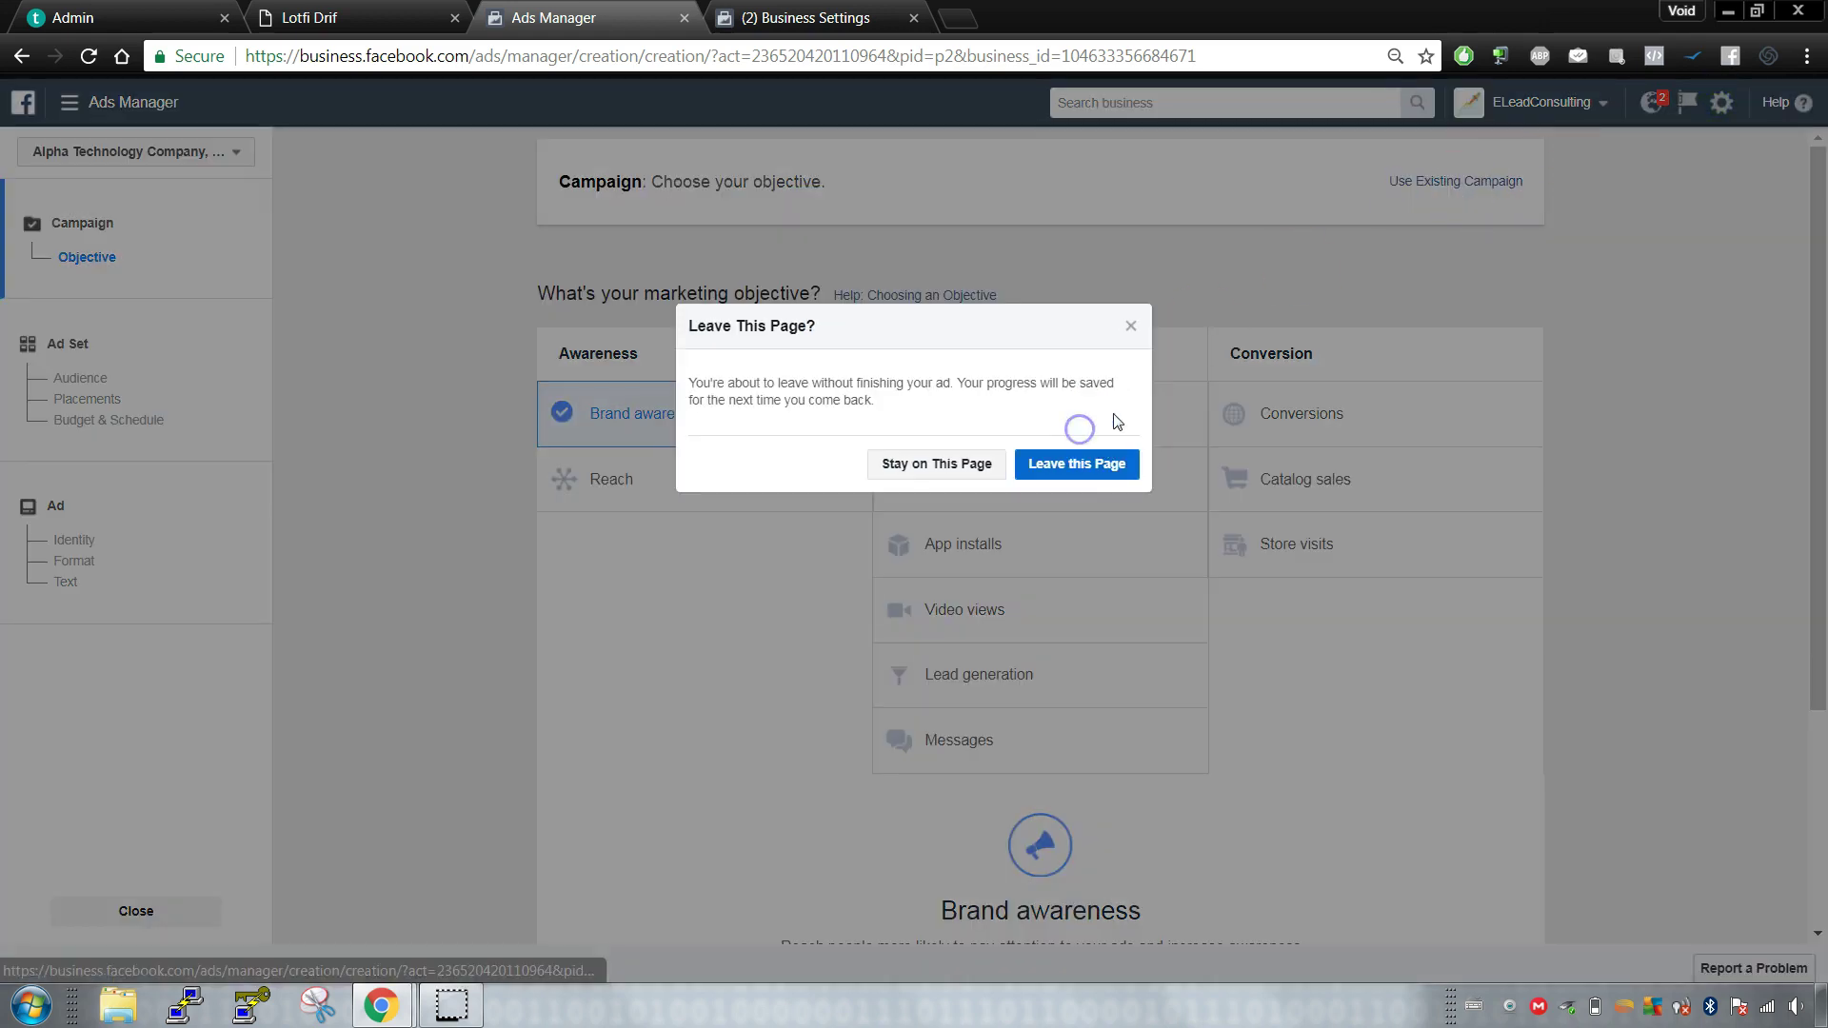
click(1068, 478)
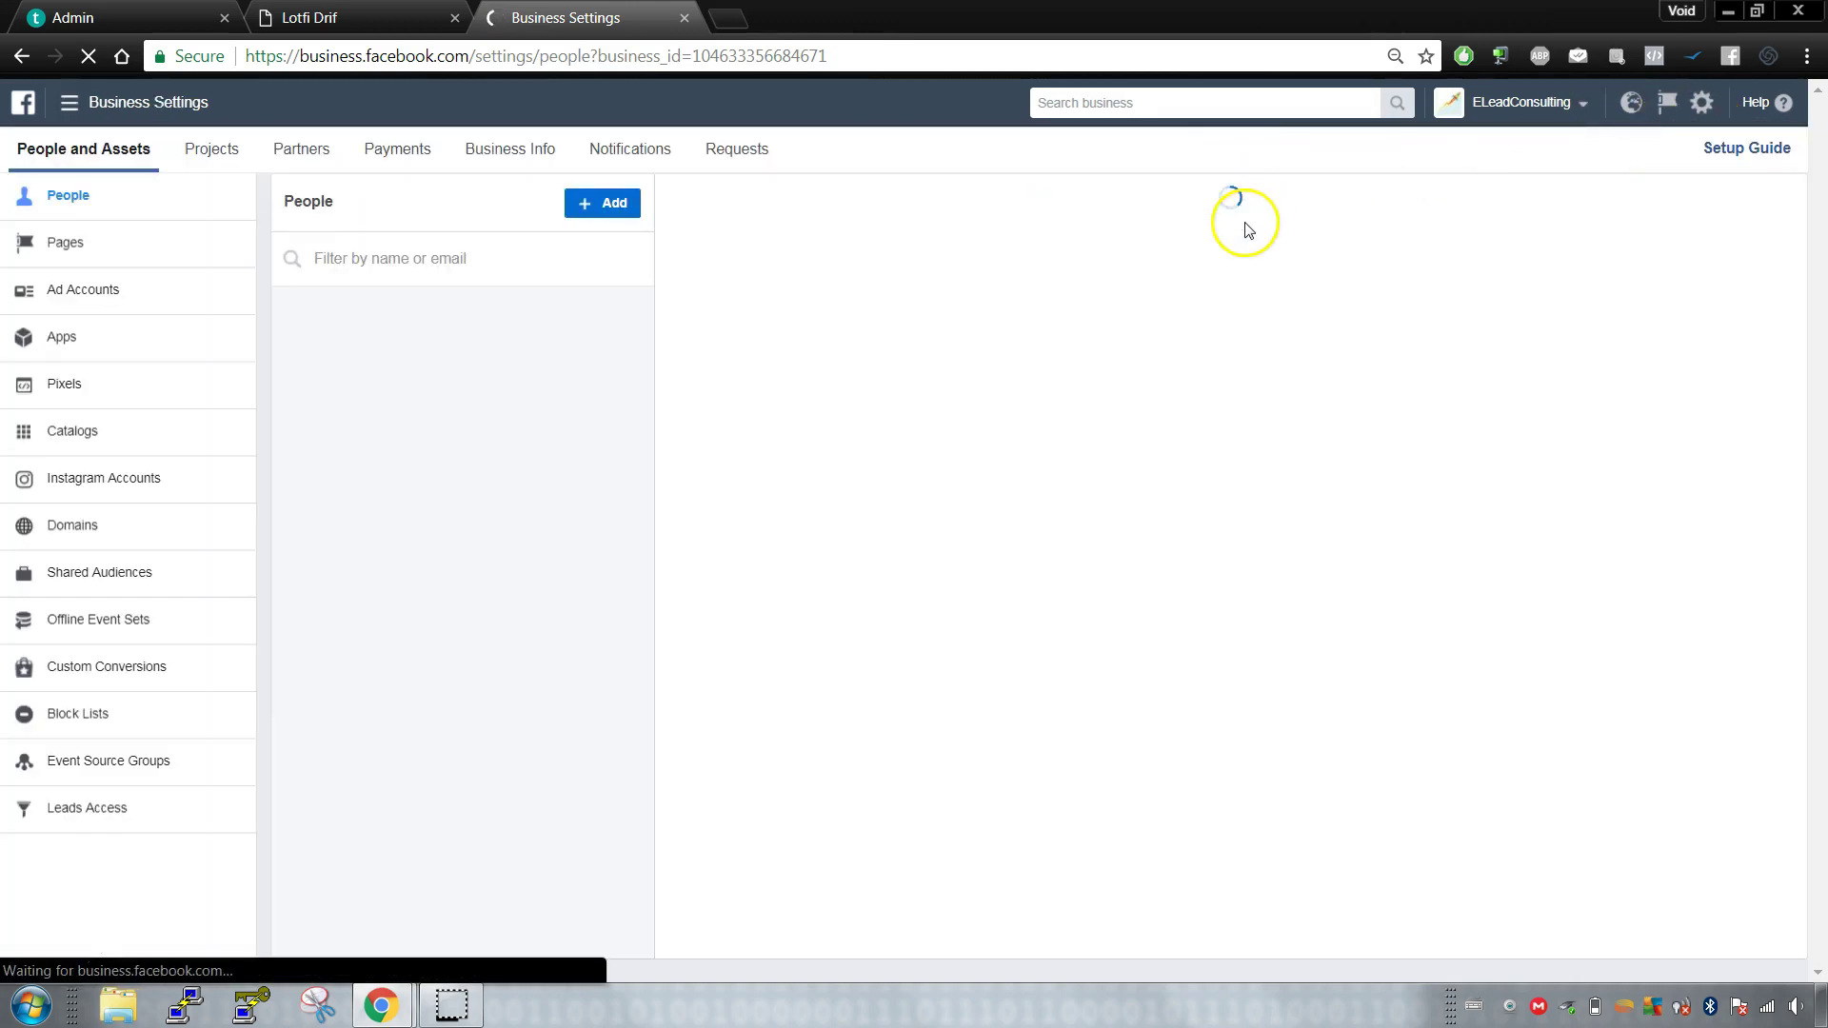
click(120, 296)
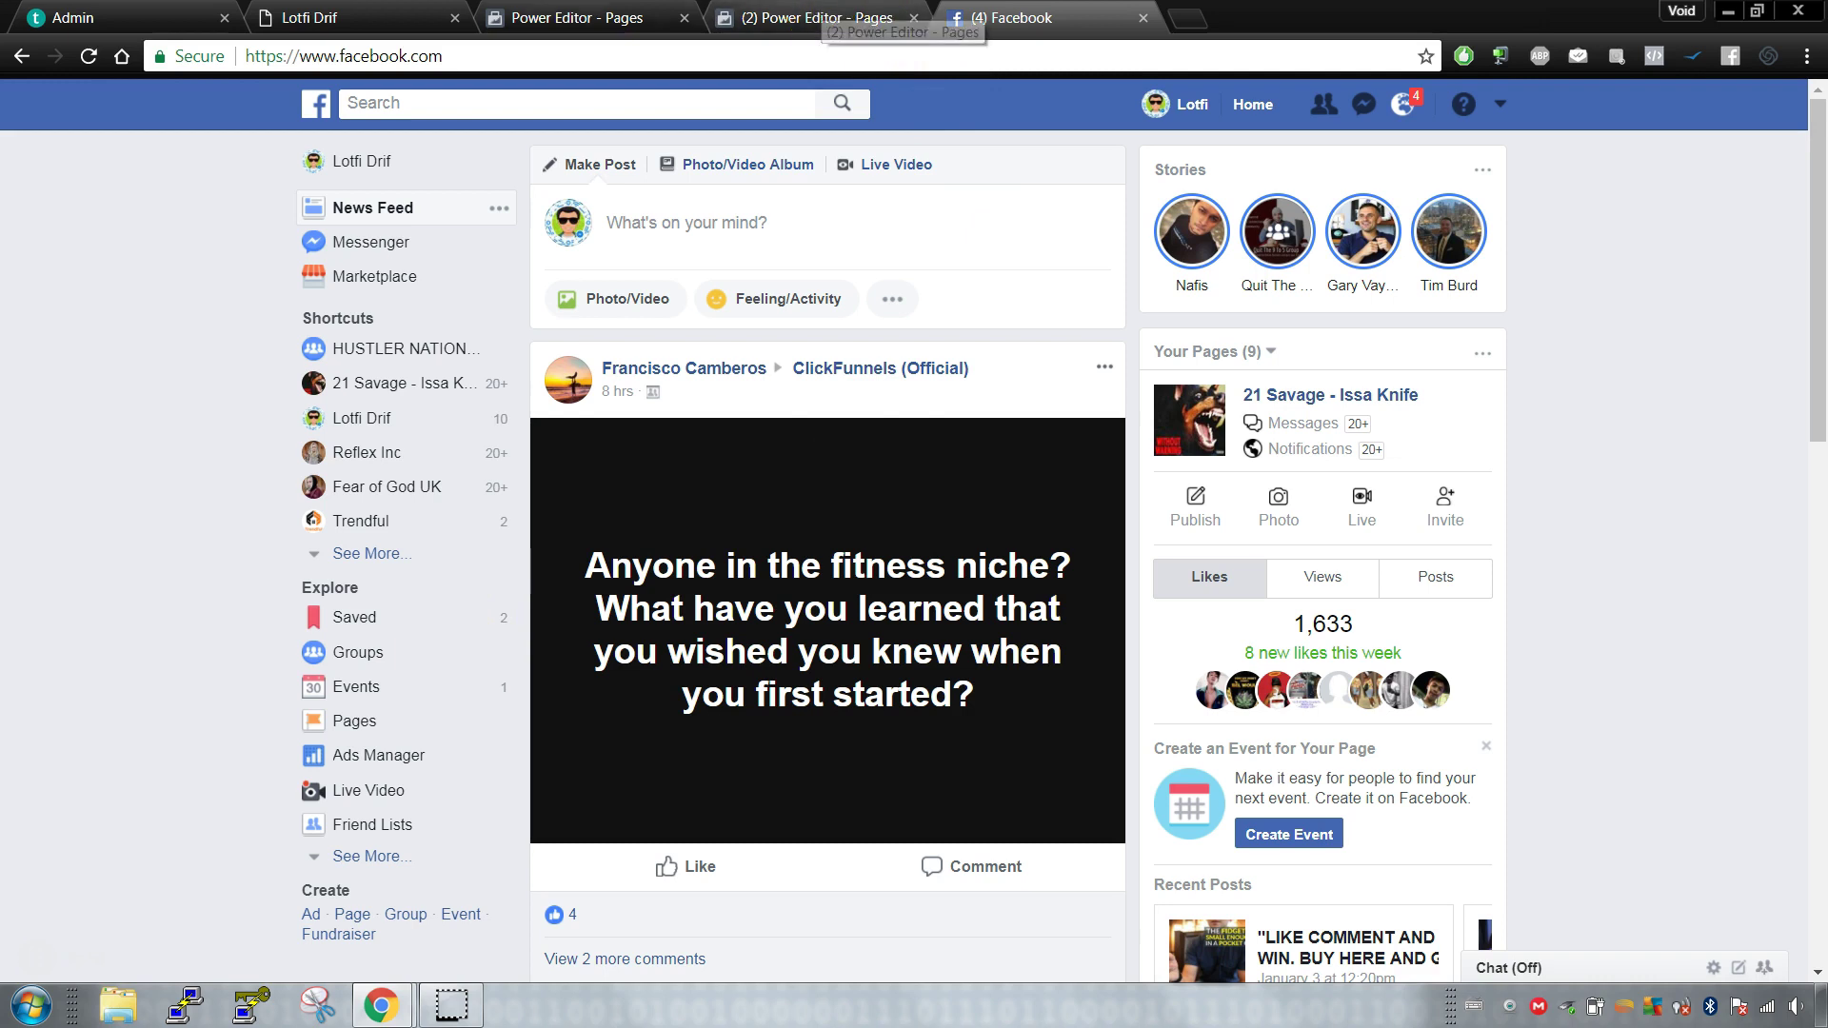
Step: Open google.com in a new browser tab and place that tab directly after the first Power Editor tab
click(636, 18)
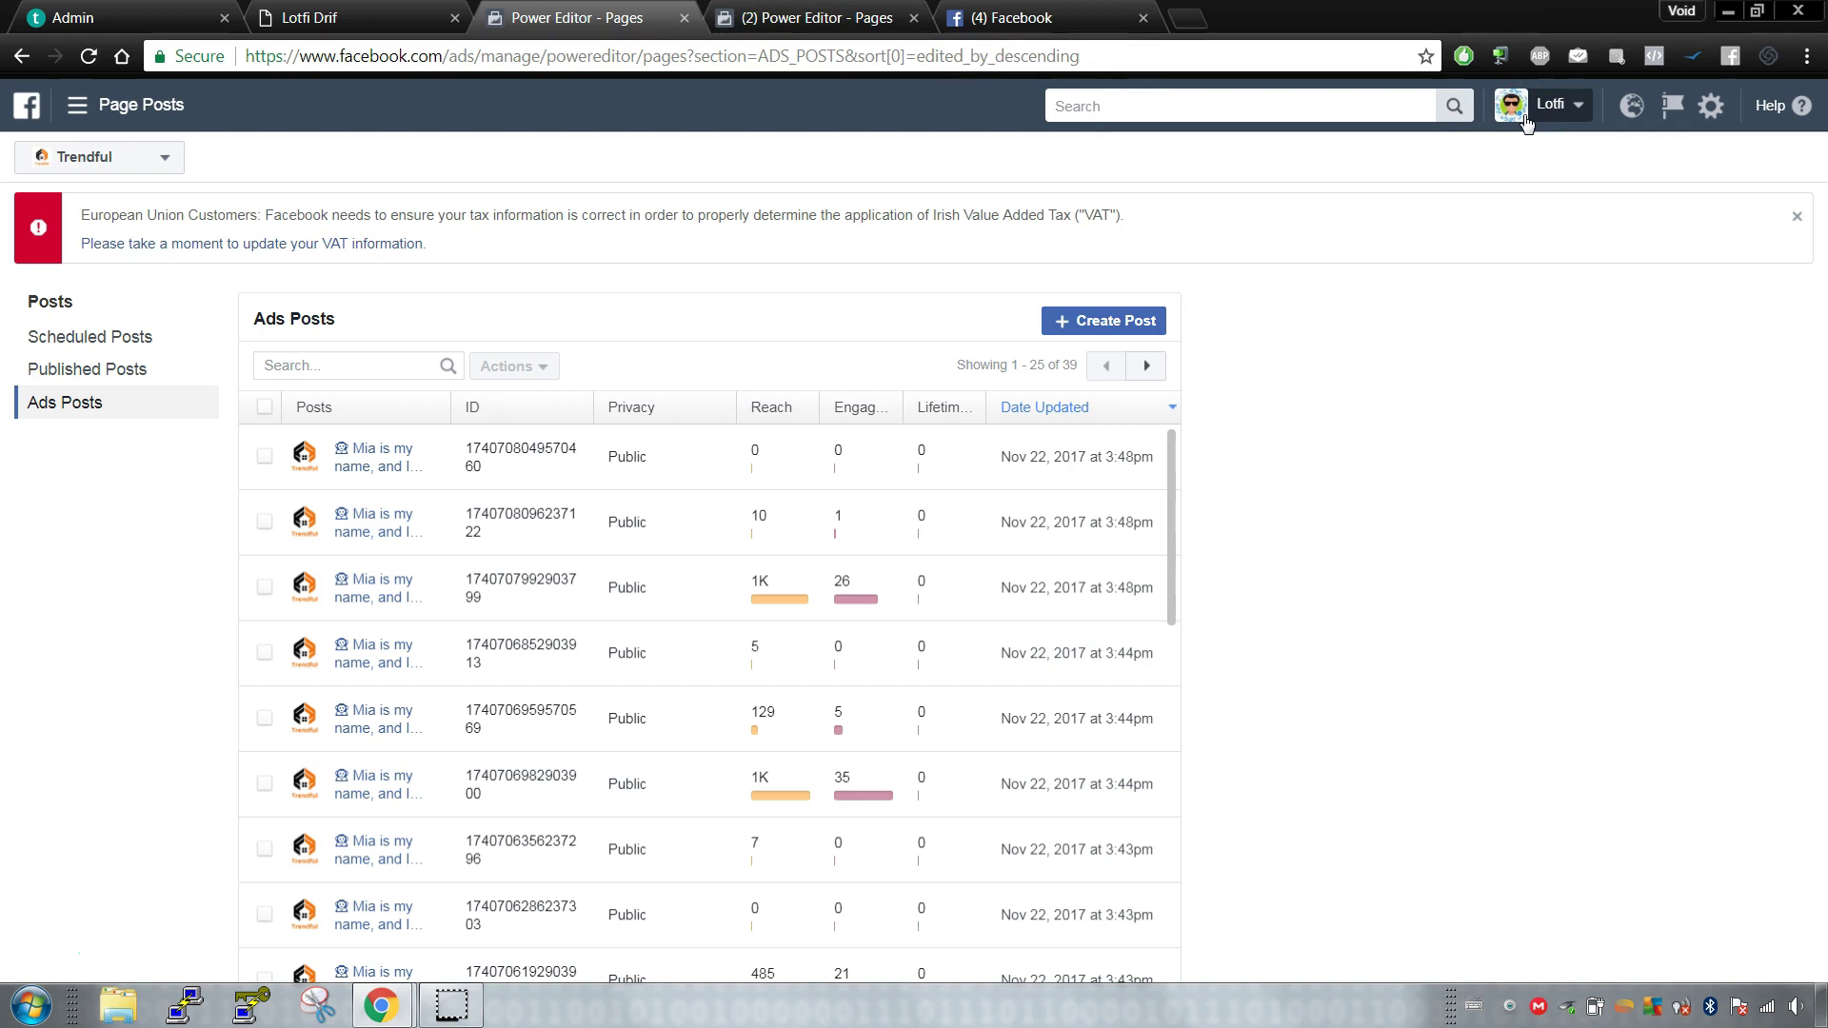
click(1186, 18)
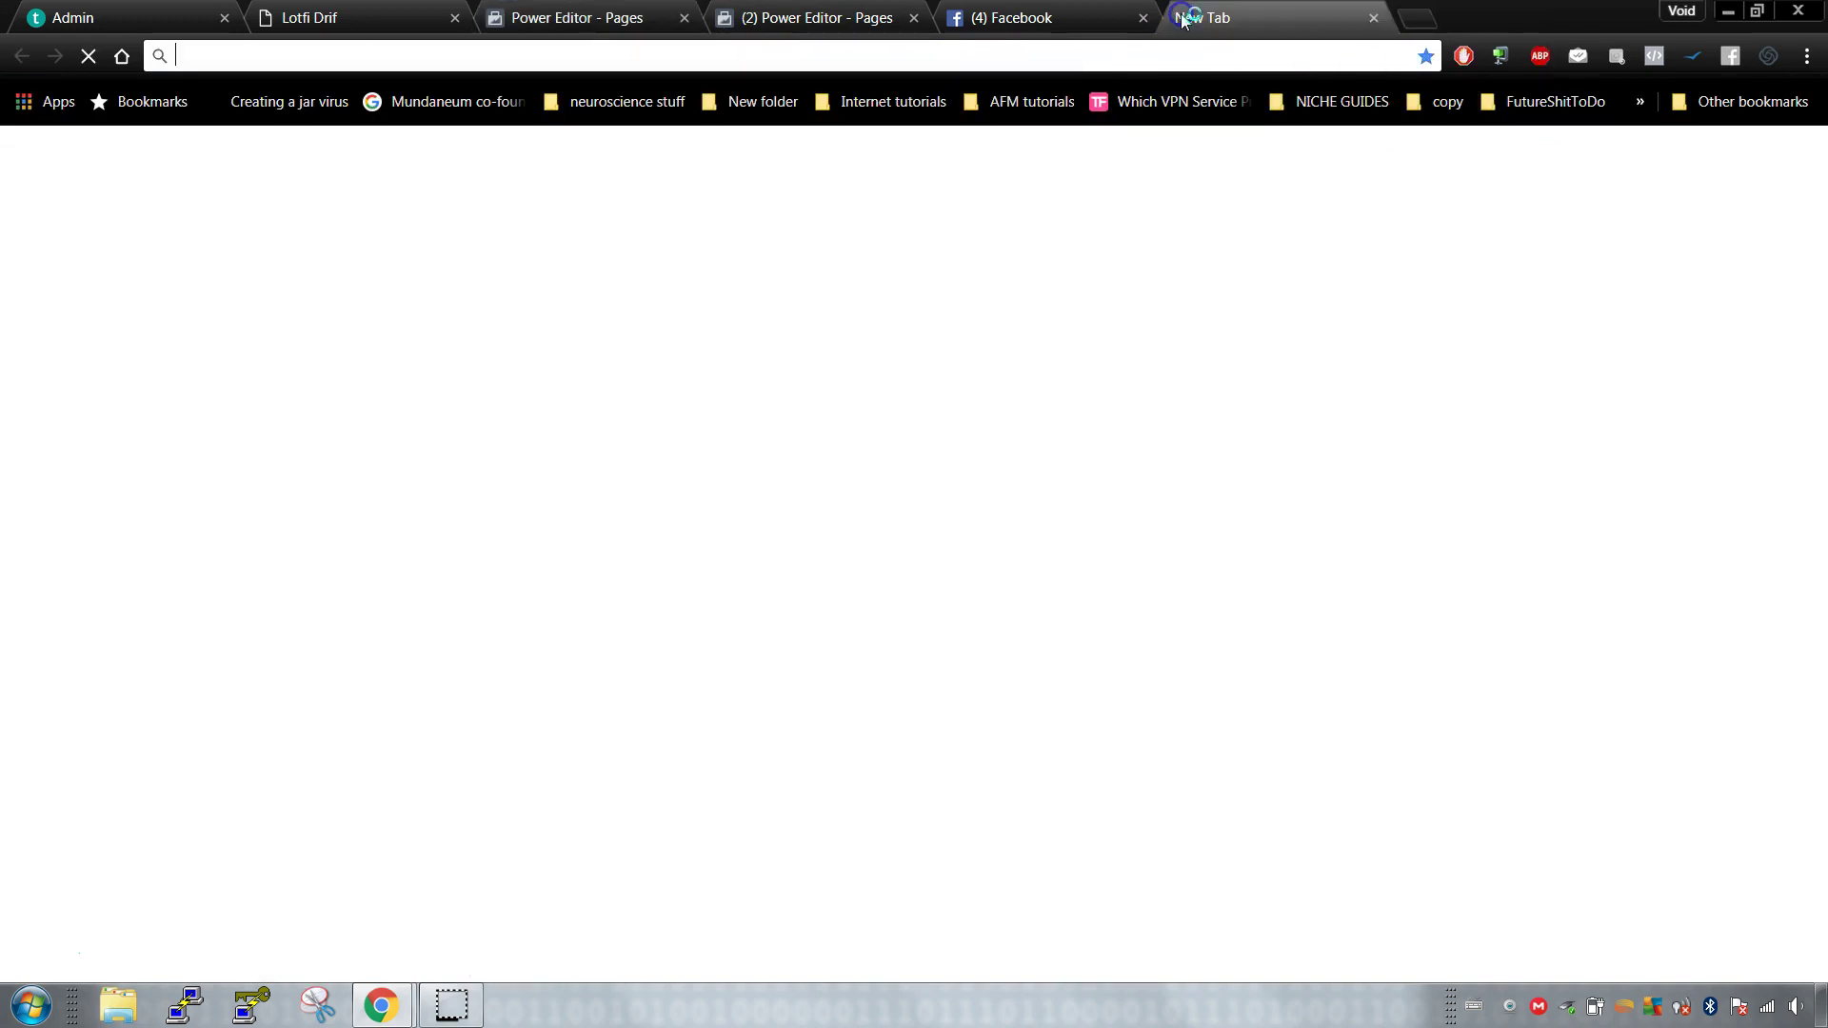
text(google.com)
key(Return)
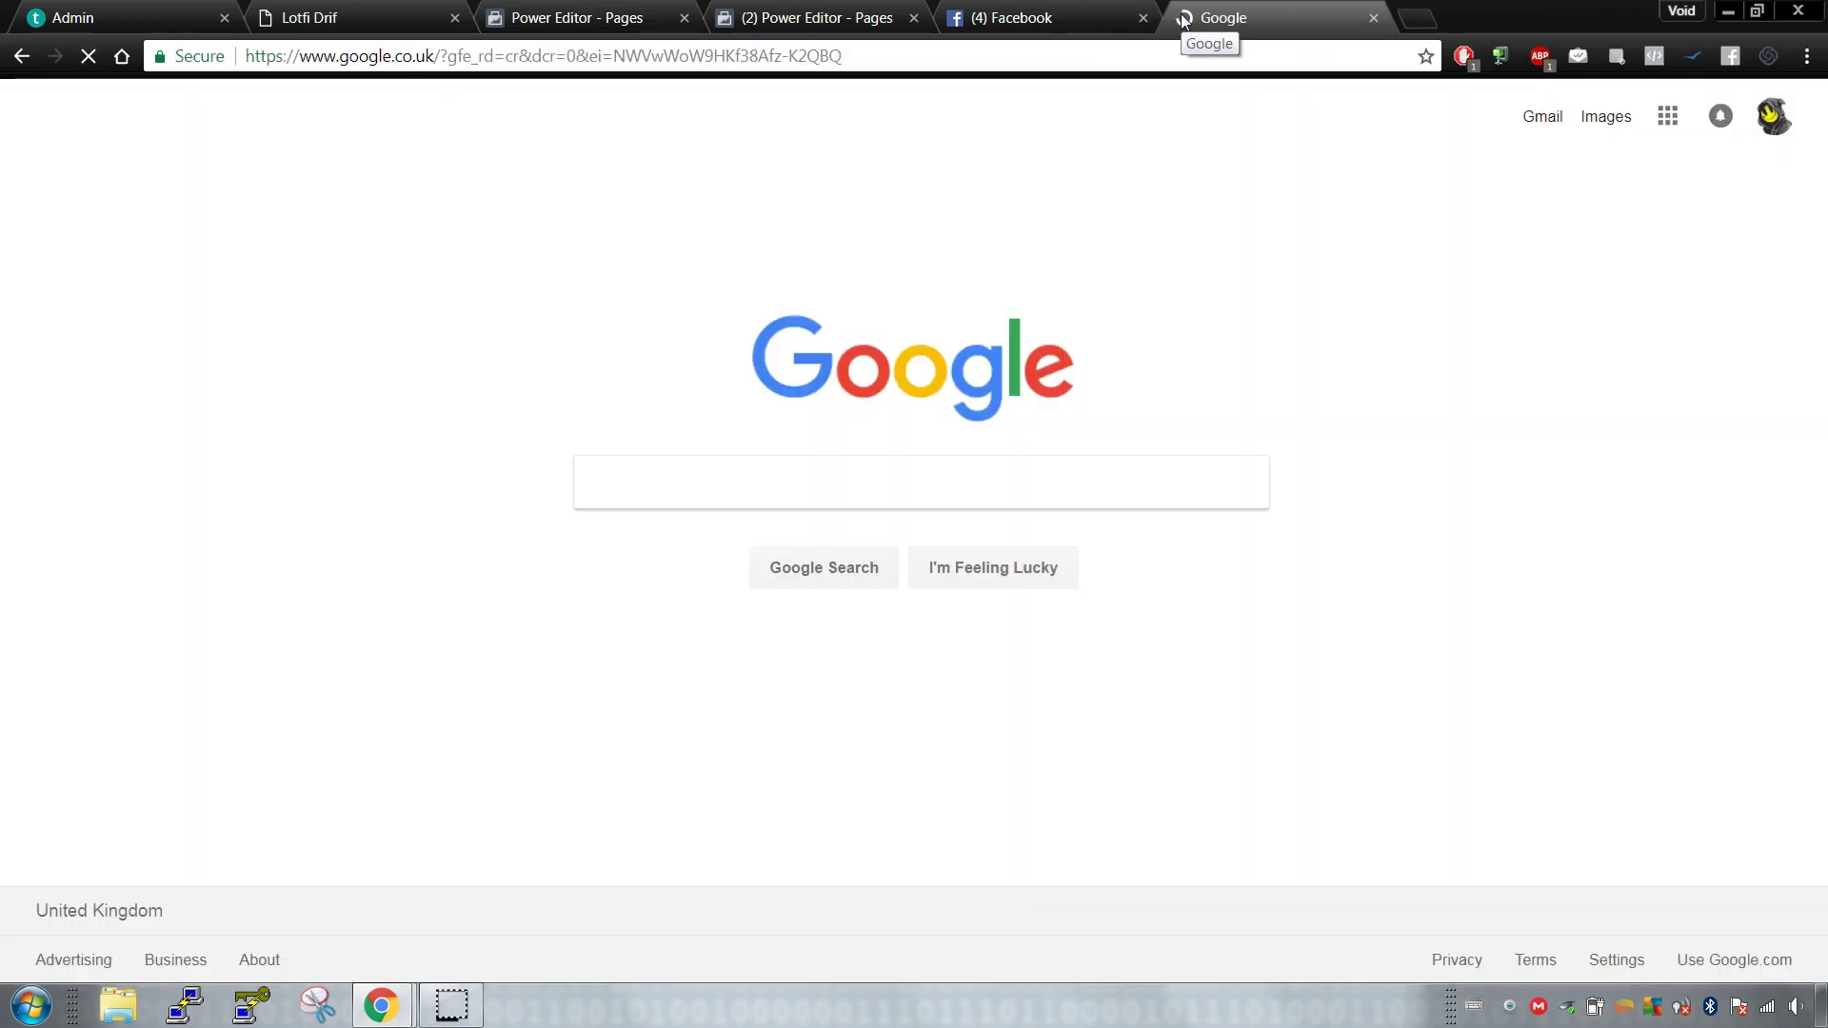
drag(1183, 19, 804, 19)
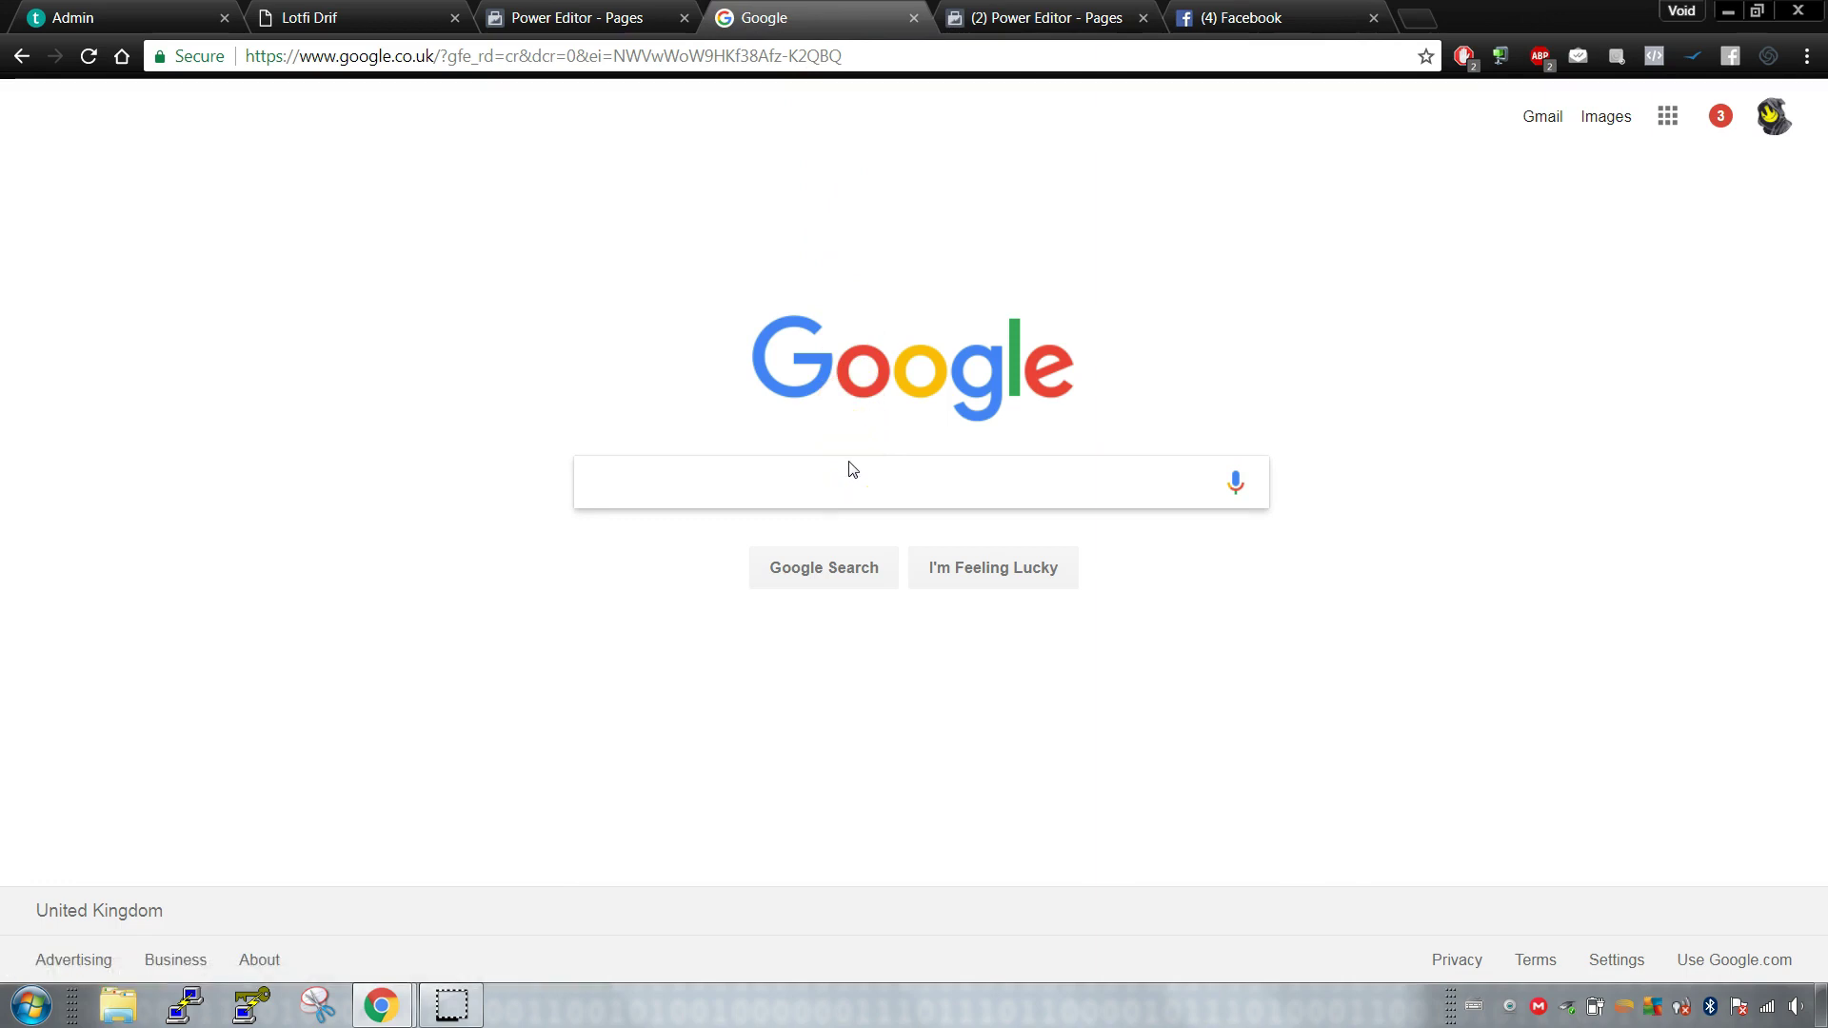
Step: Search Google for "facebook ads support" and open Facebook Business's Contact our Support Team page
text(fac)
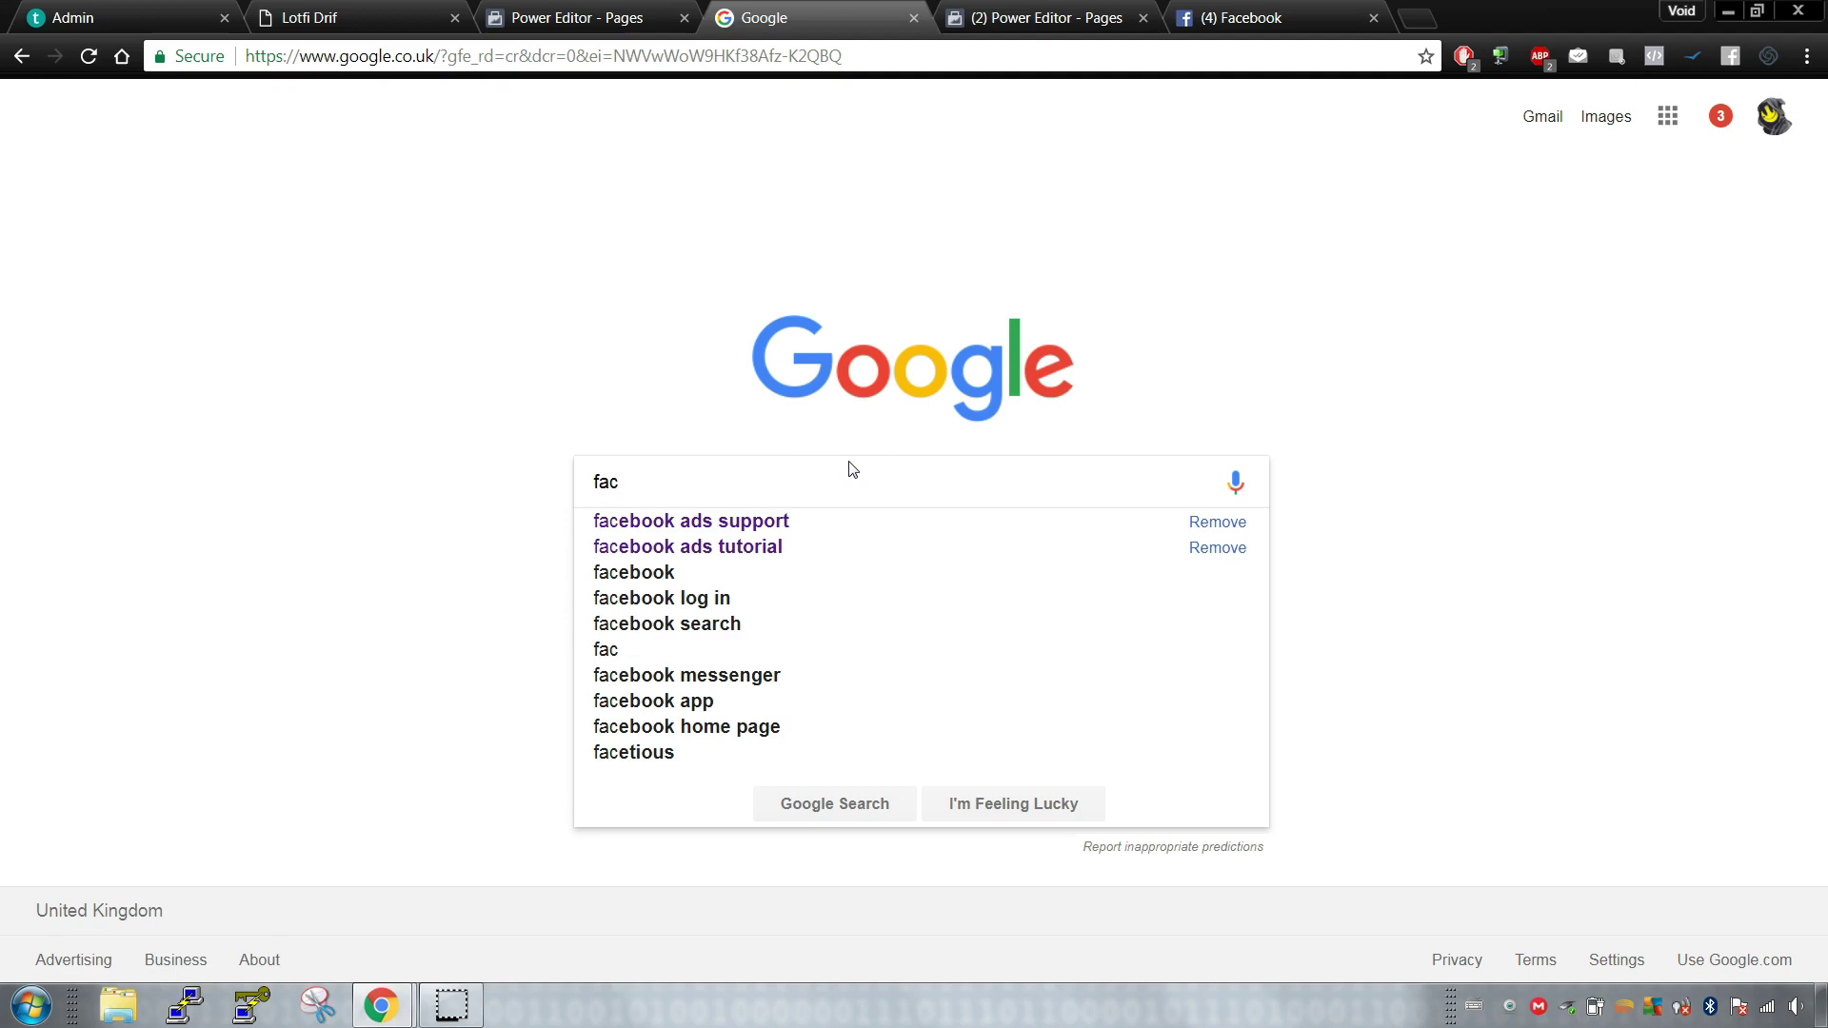
key(Down)
key(Return)
click(785, 441)
click(674, 303)
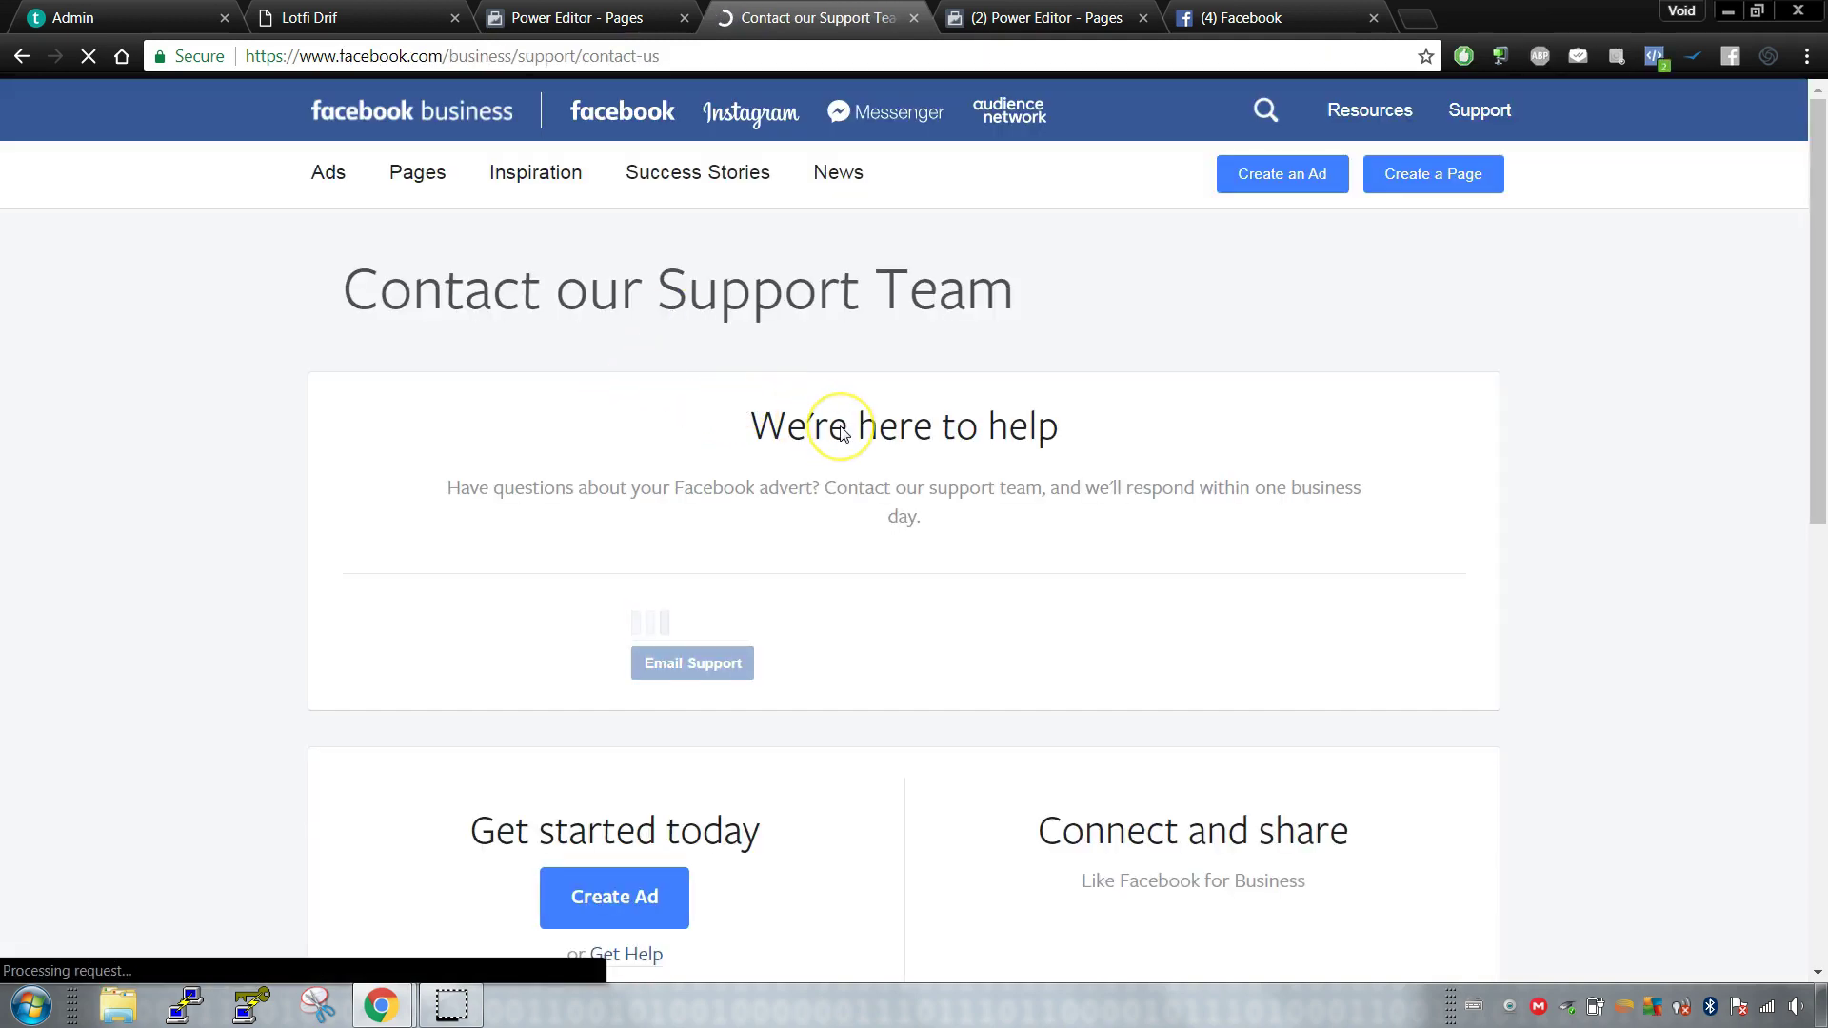
Step: Set the support question's topic to Ad Account Settings & Ads Management Tools, with Ad account settings as its subtopic
scroll(842, 433, down, 4)
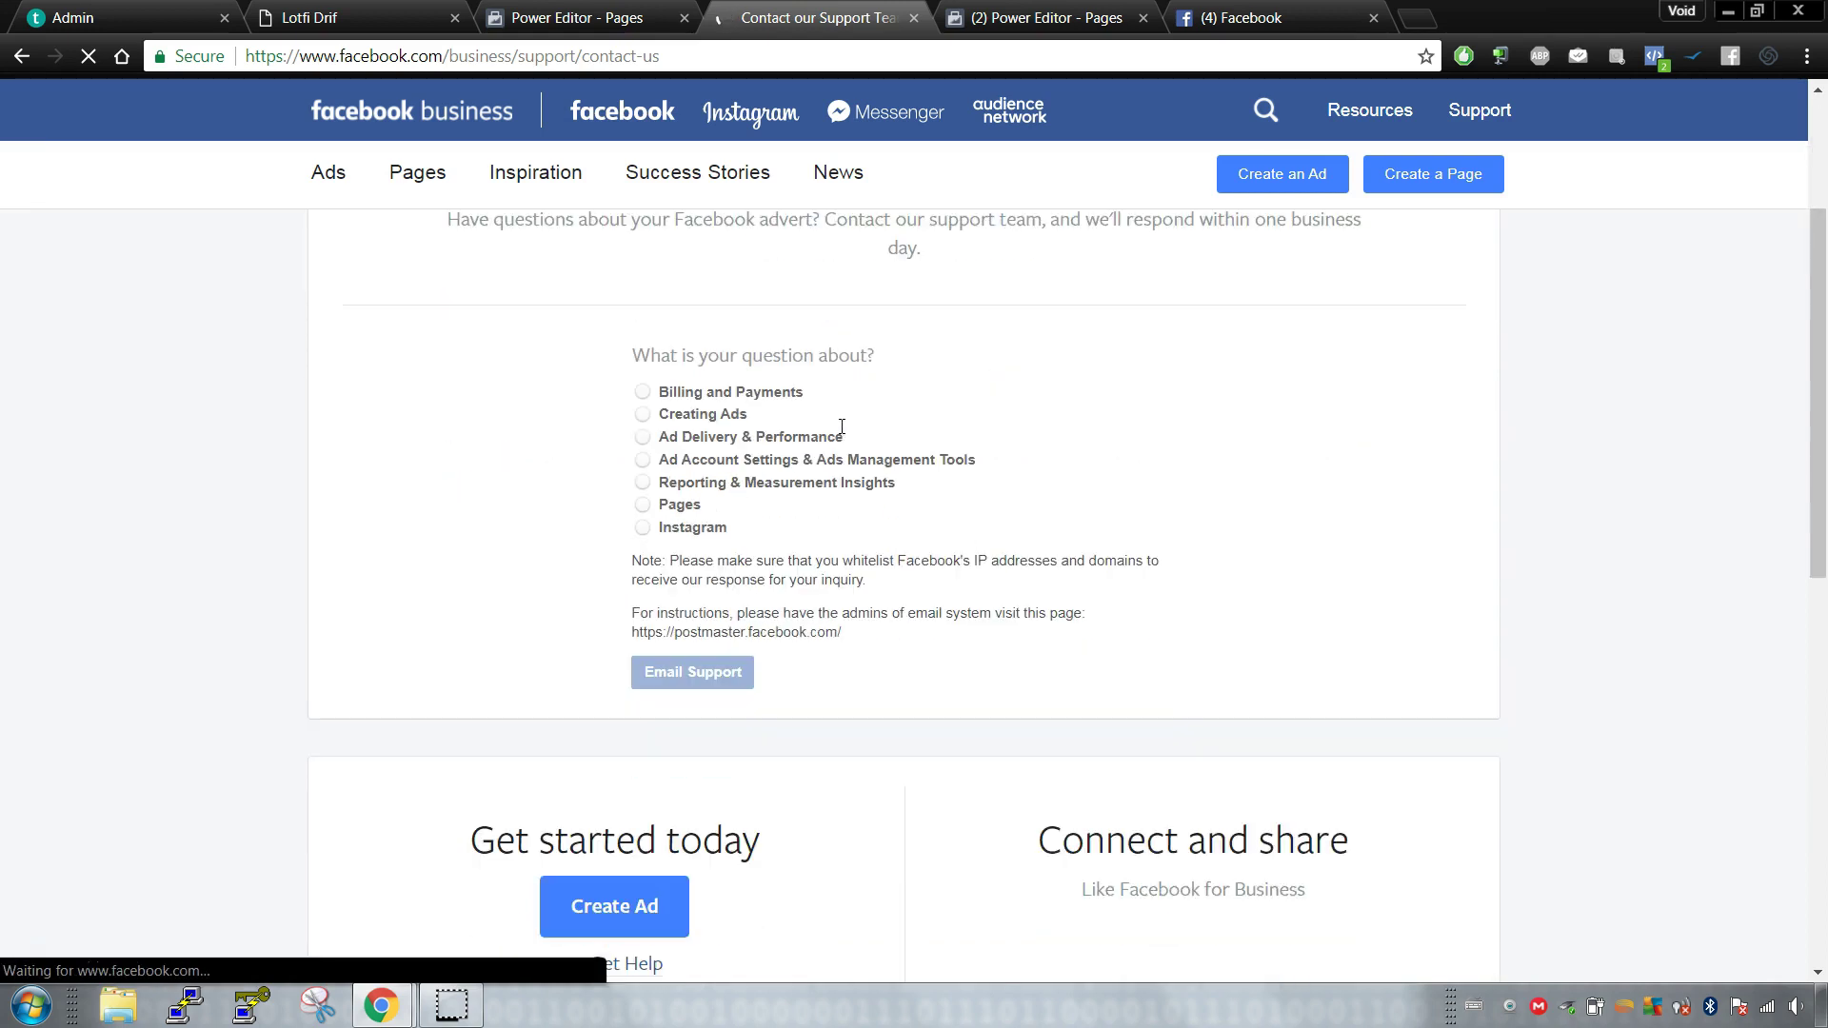
click(664, 378)
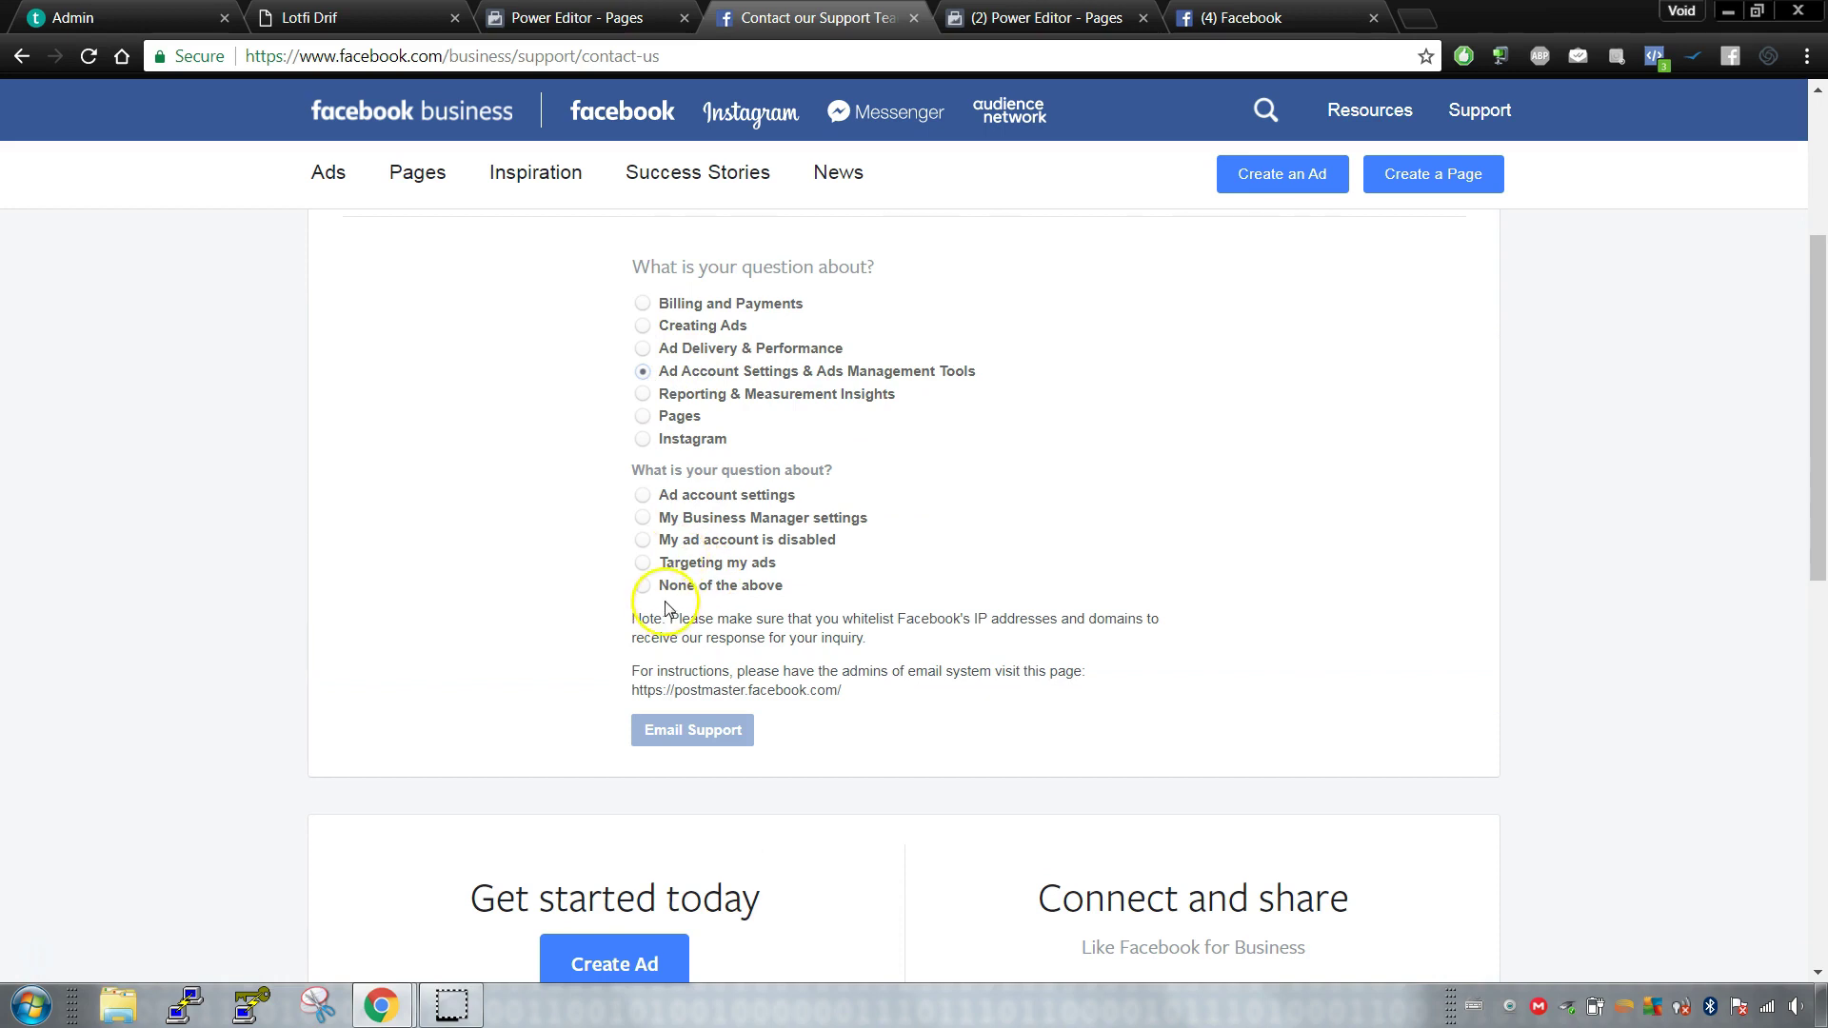
click(653, 495)
Step: Look through the support form's contact, ad account, inquiry and attachment fields, and the rest of the page
scroll(695, 561, down, 4)
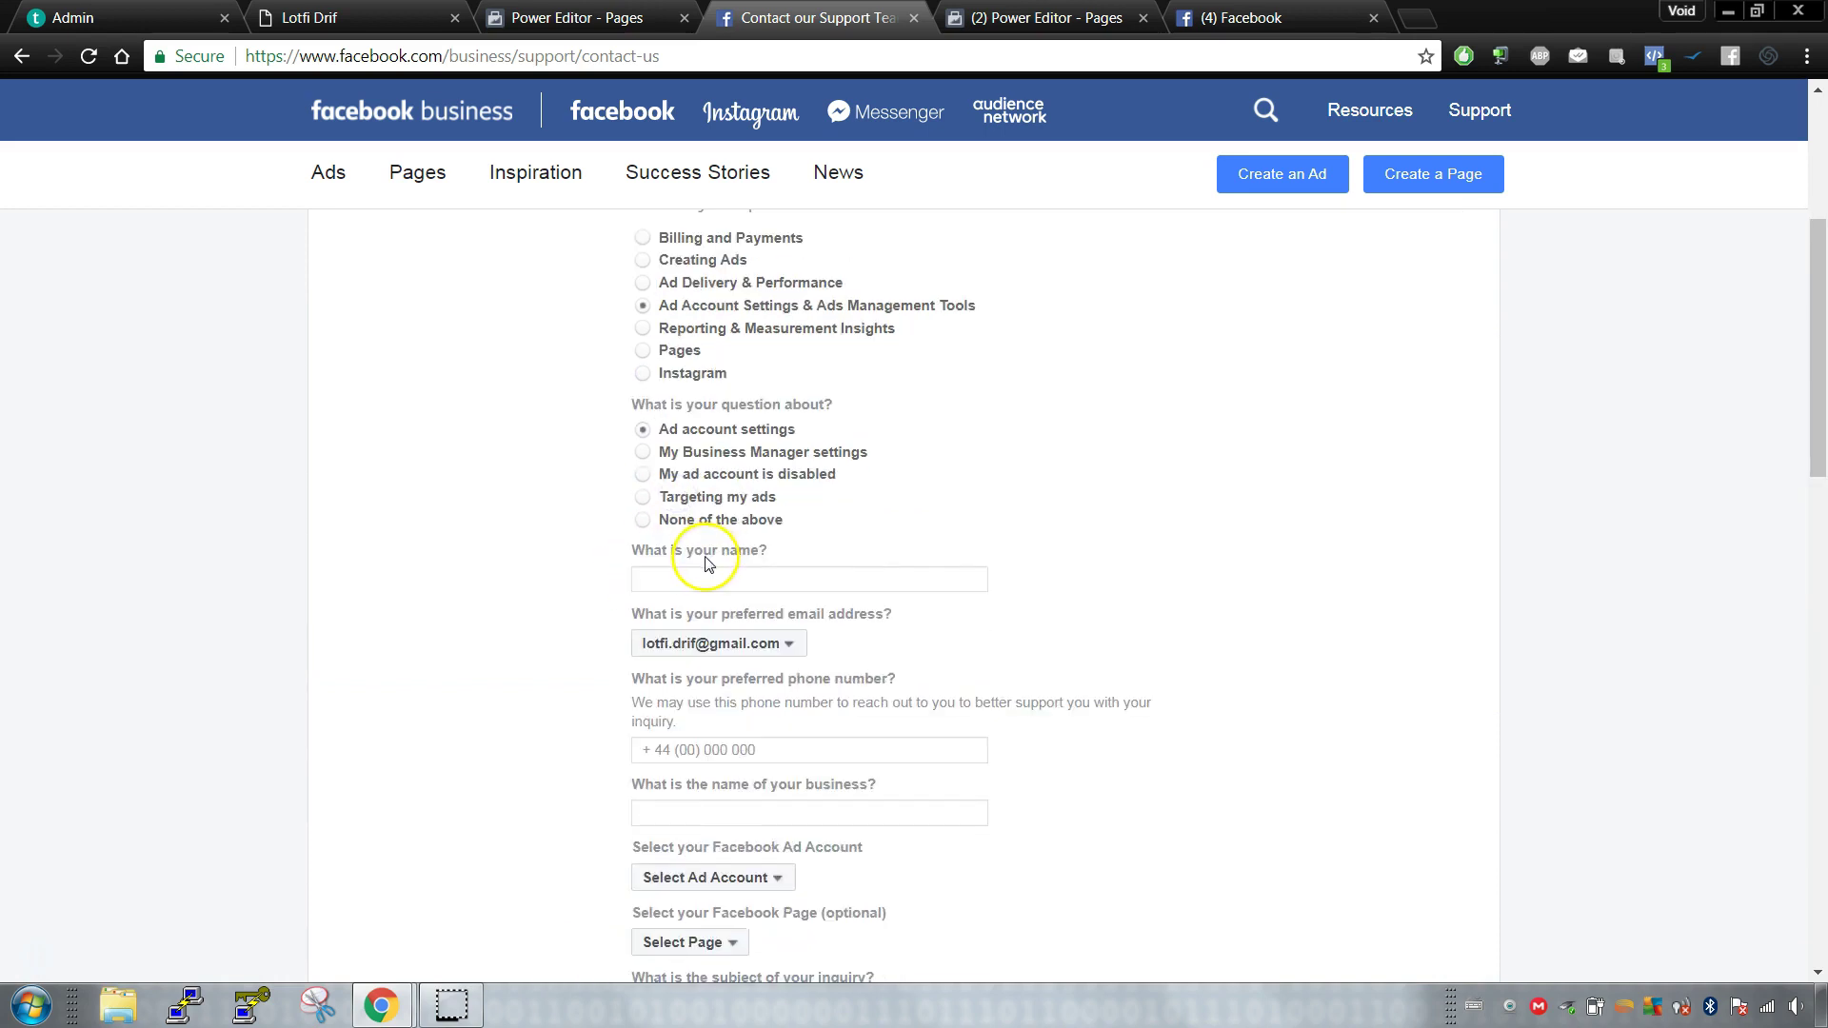
scroll(687, 611, down, 5)
click(728, 309)
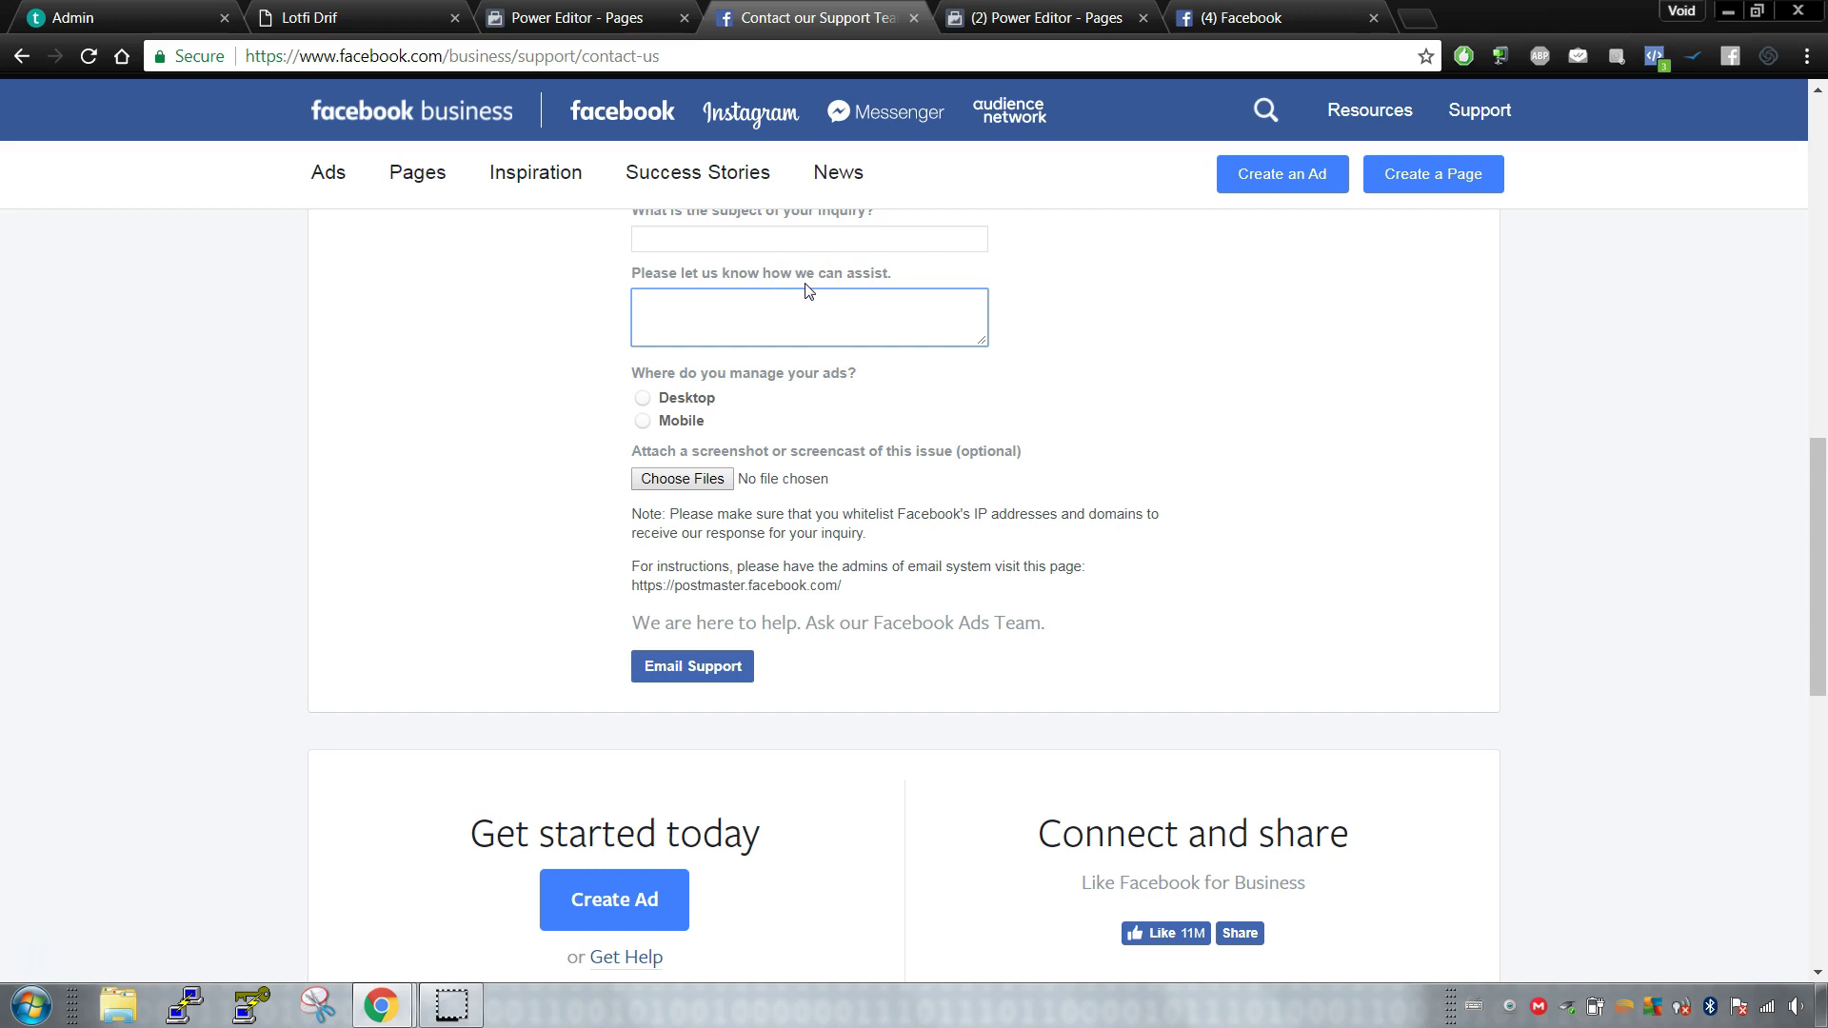
scroll(804, 452, down, 6)
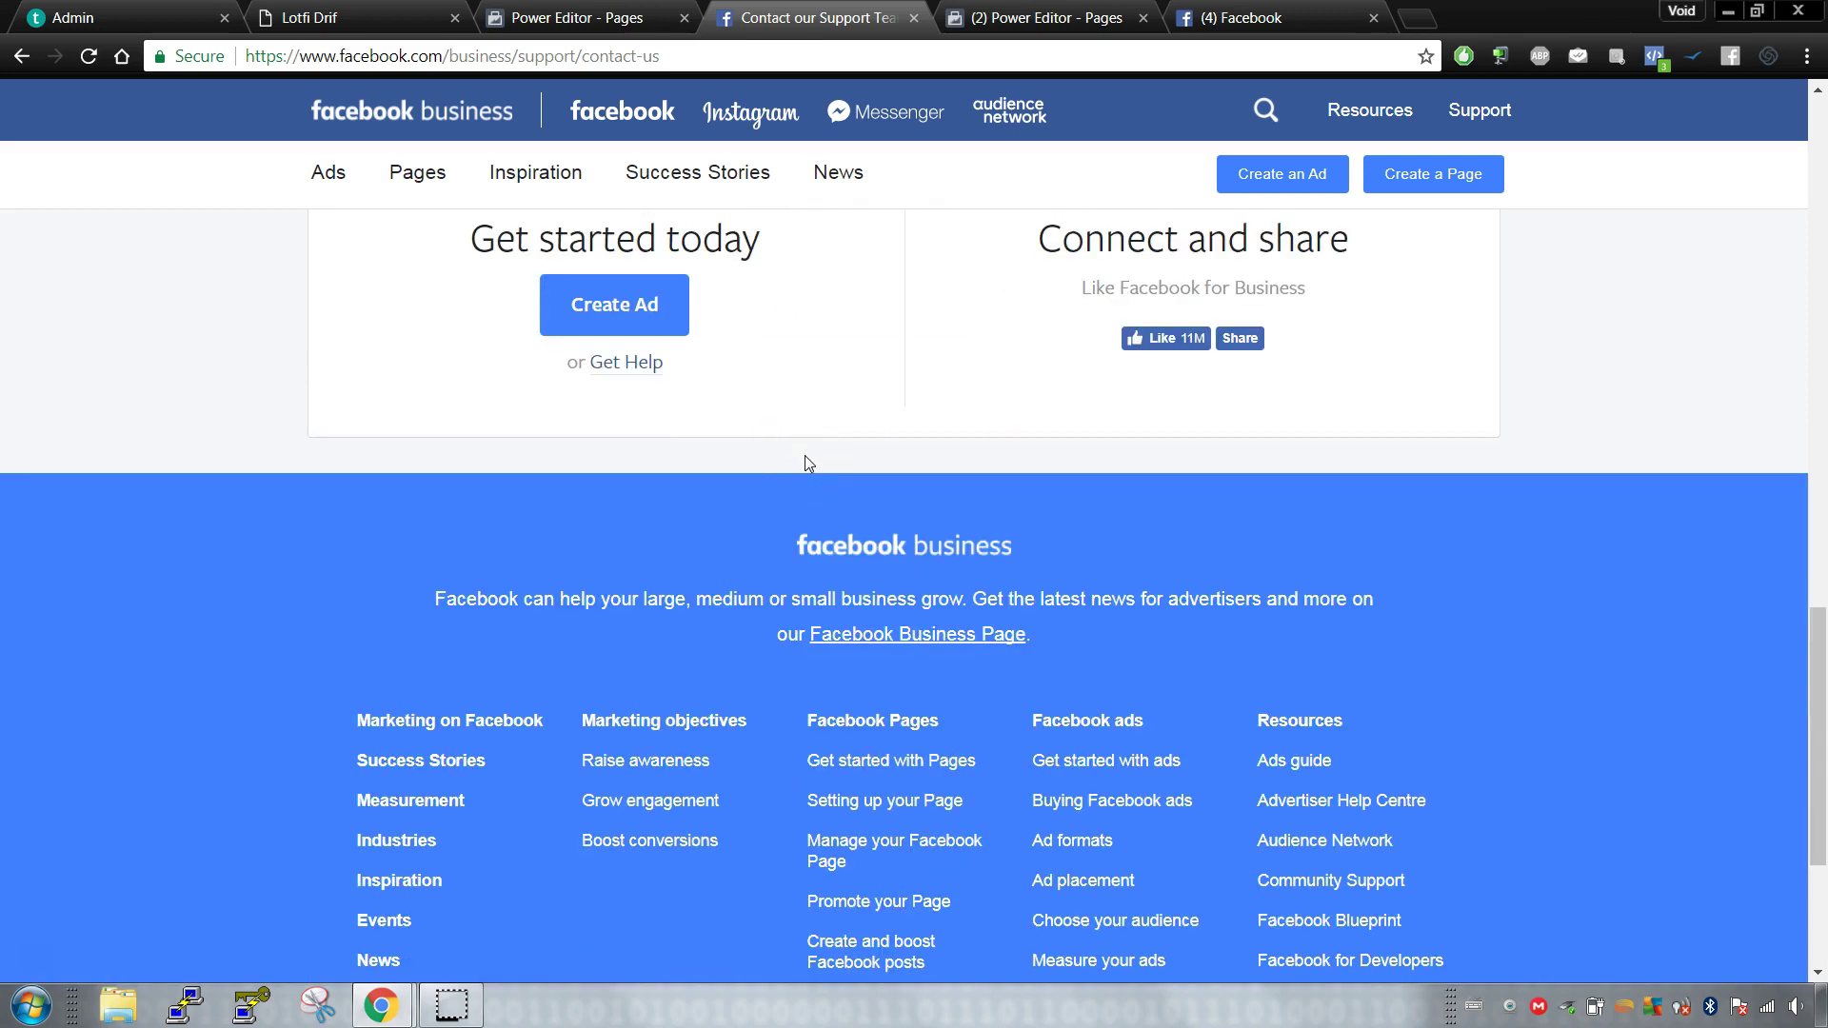
Step: Open the form for reporting something that isn't working from the Facebook home page's quick help
scroll(805, 455, up, 15)
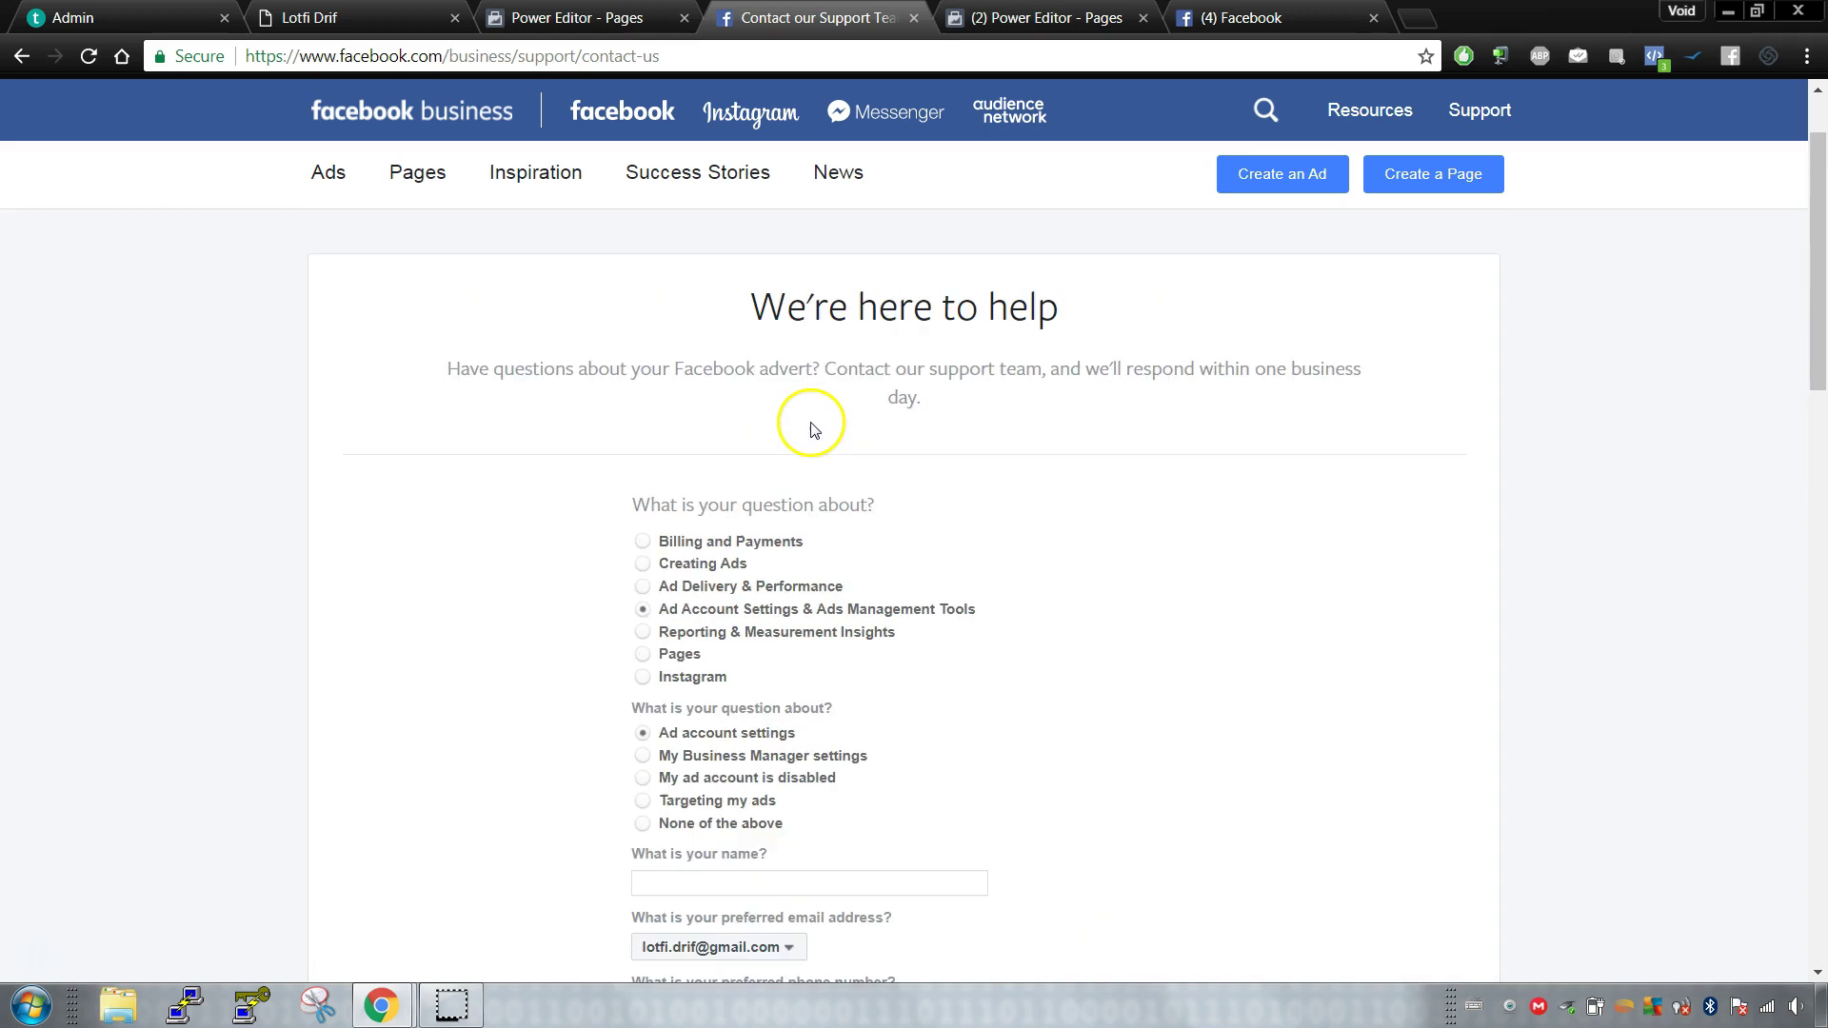
scroll(809, 424, up, 2)
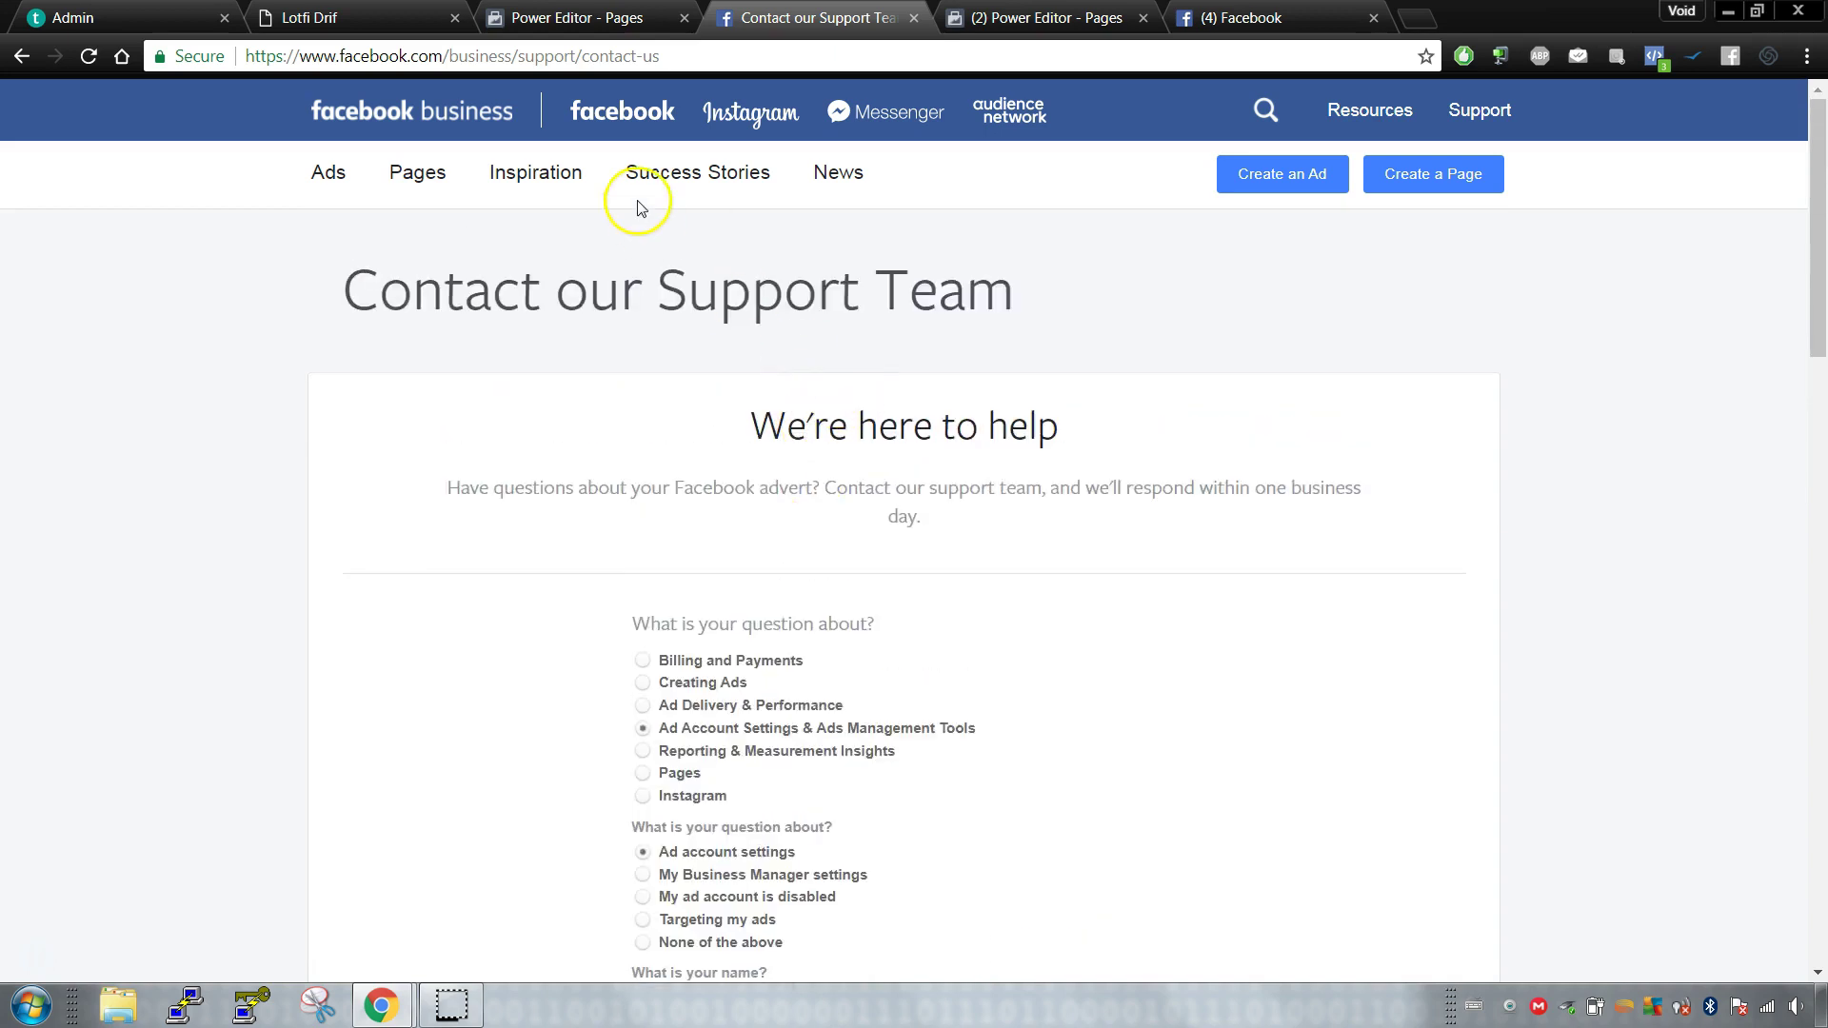
mouse_move(664, 170)
click(1266, 18)
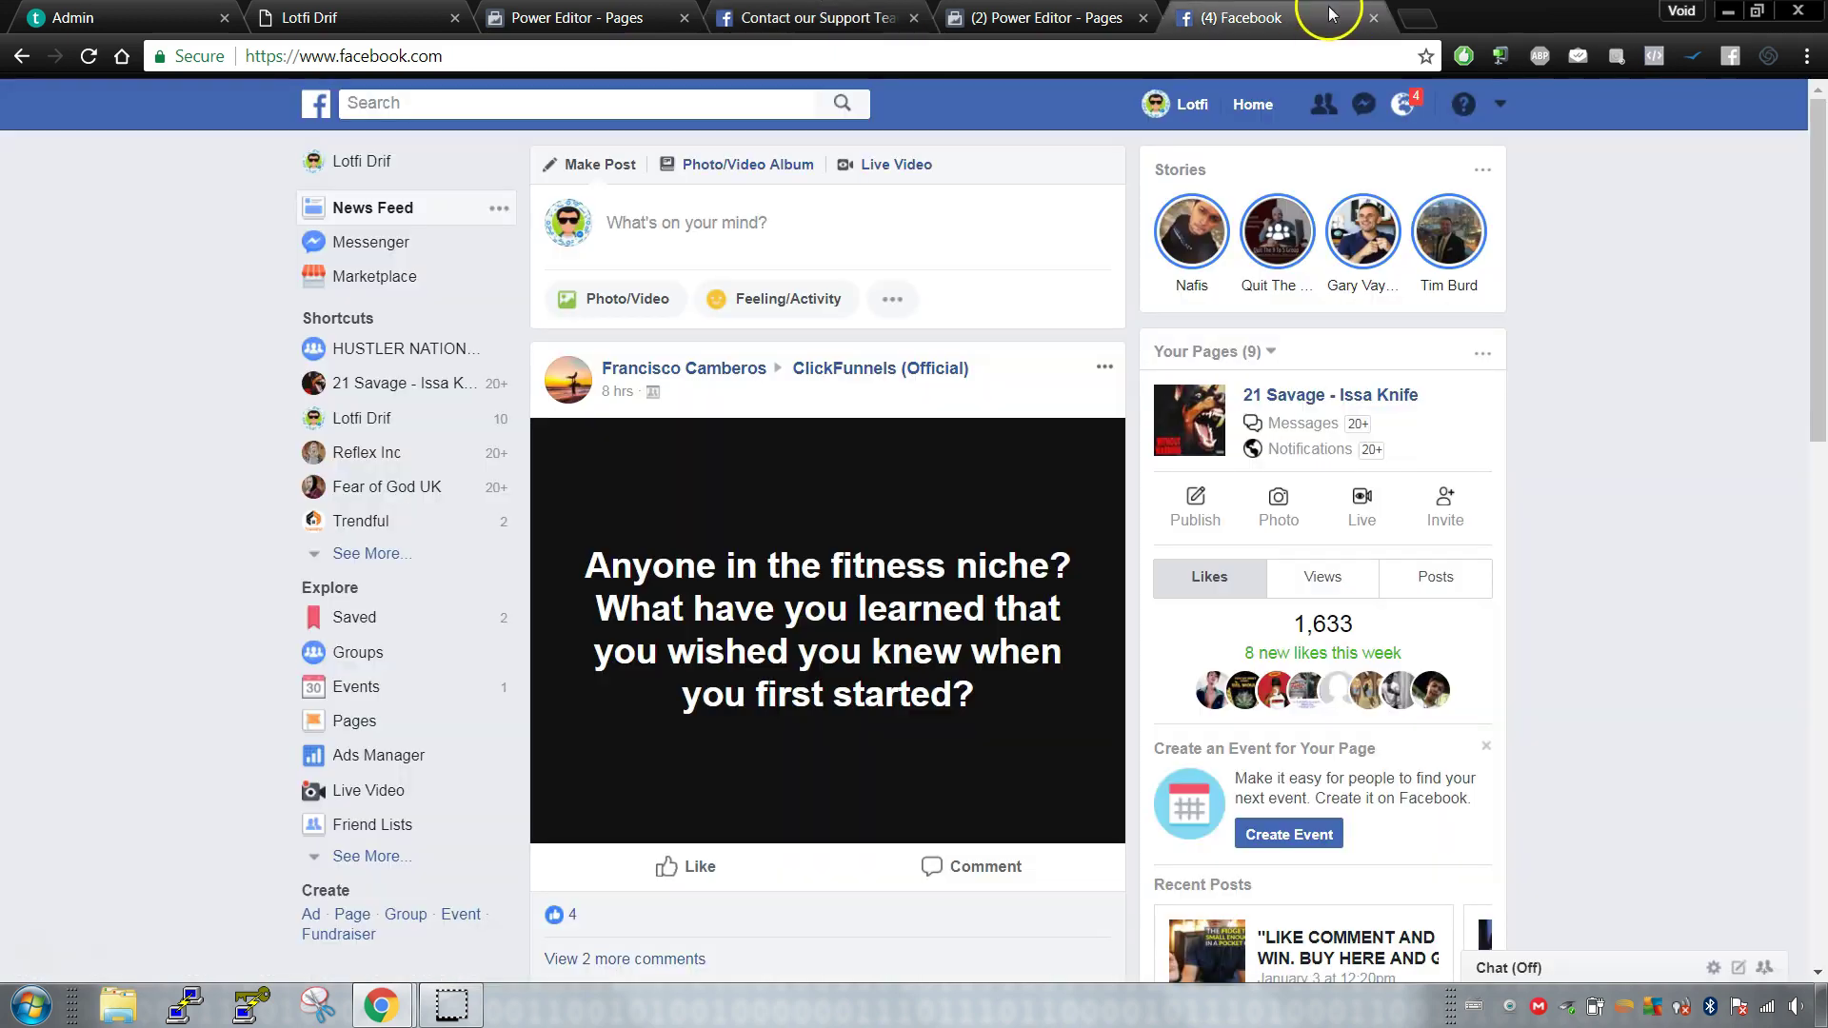
click(1463, 104)
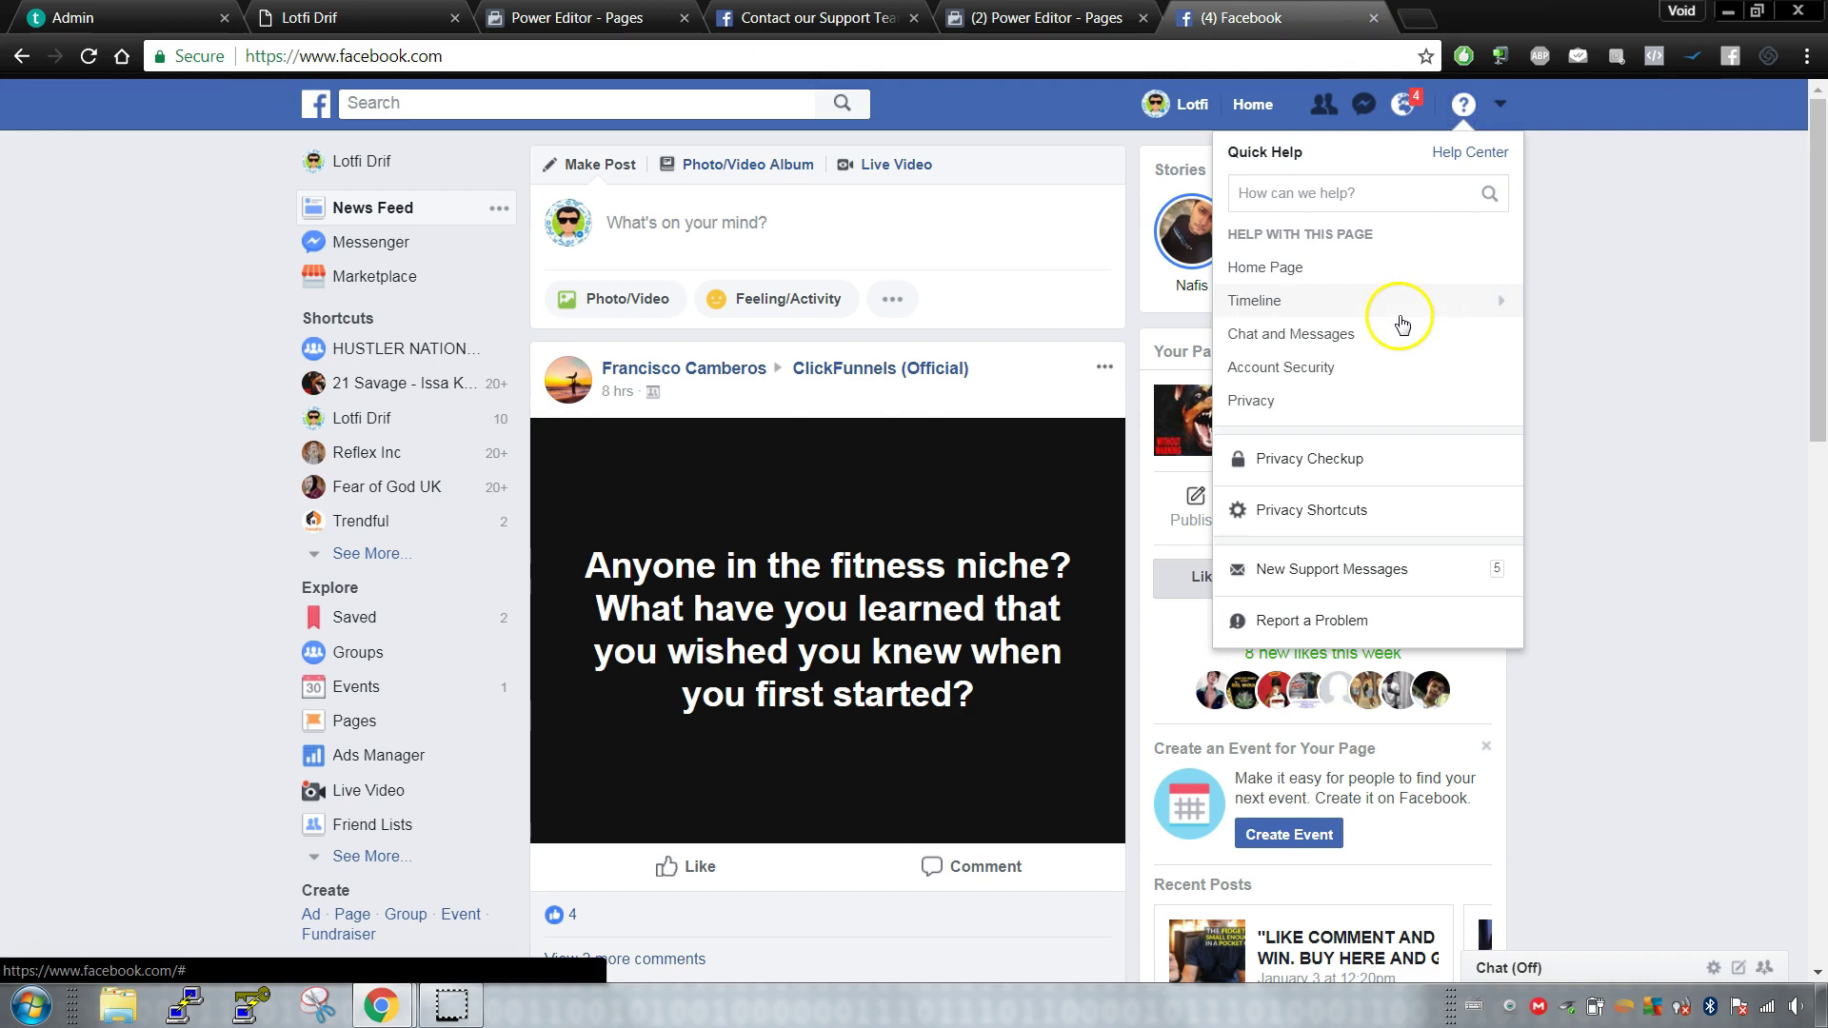
click(1414, 621)
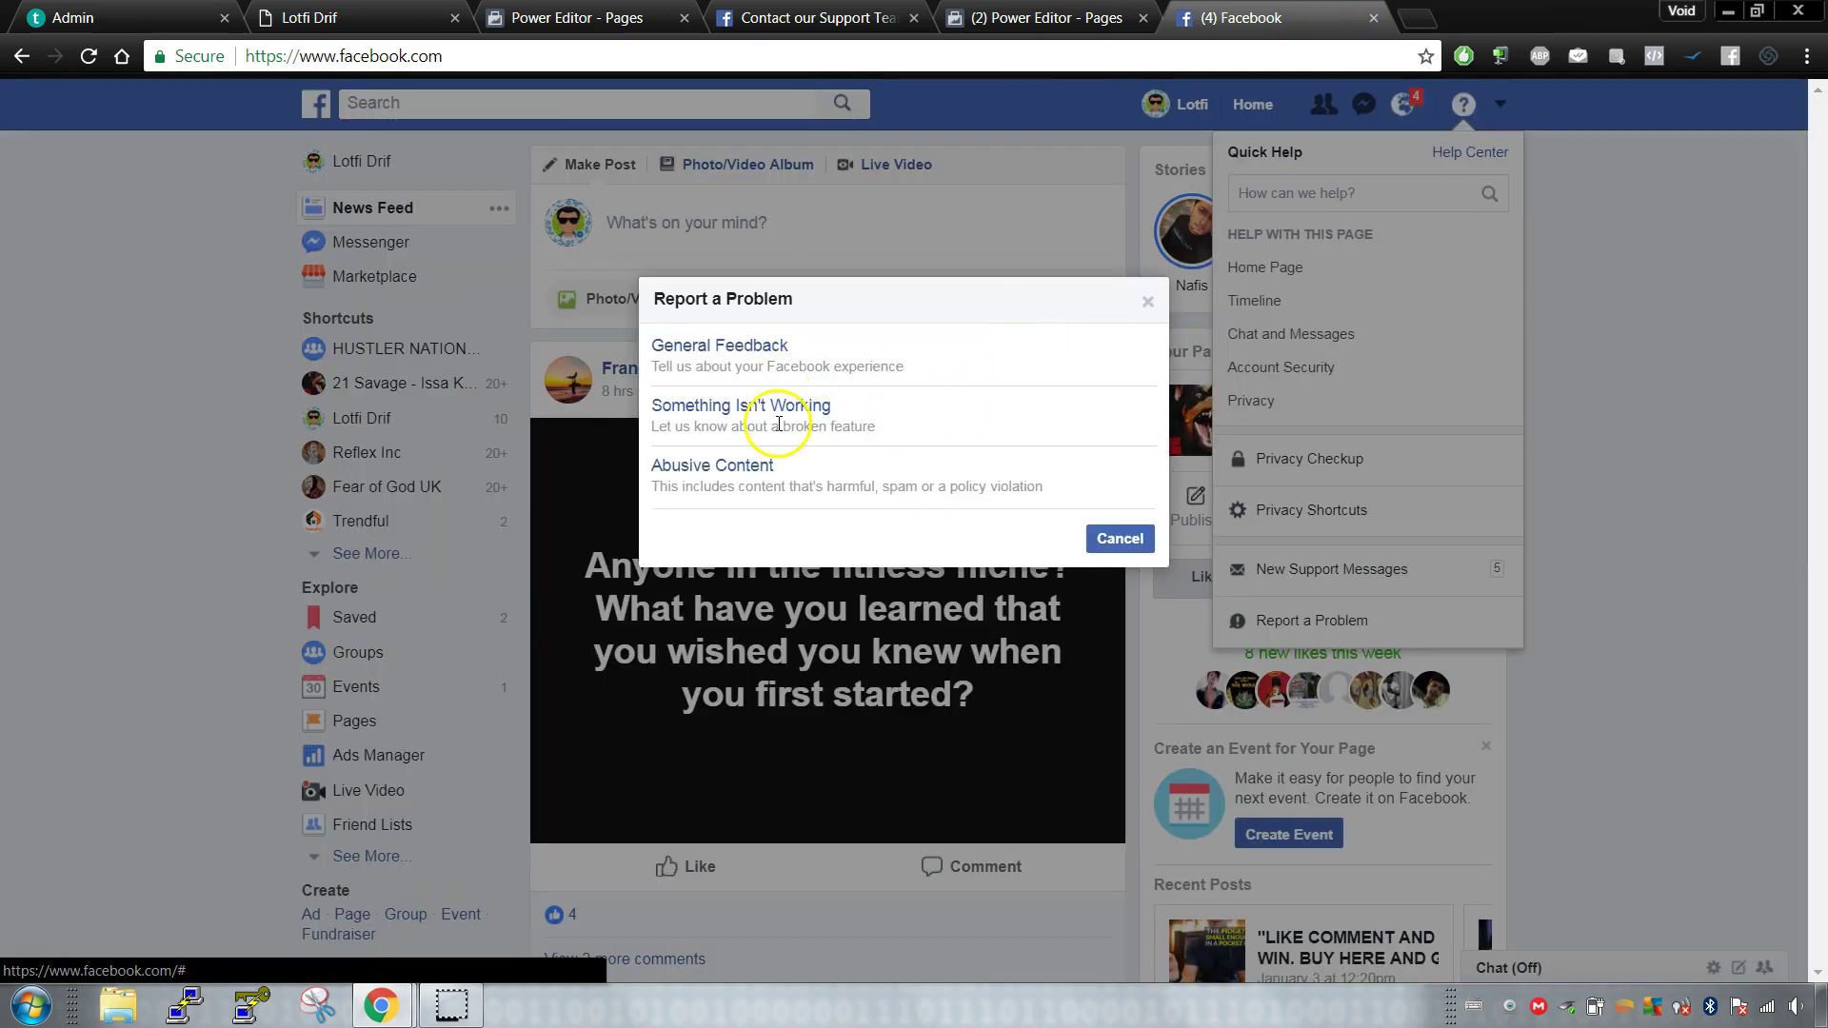
click(783, 411)
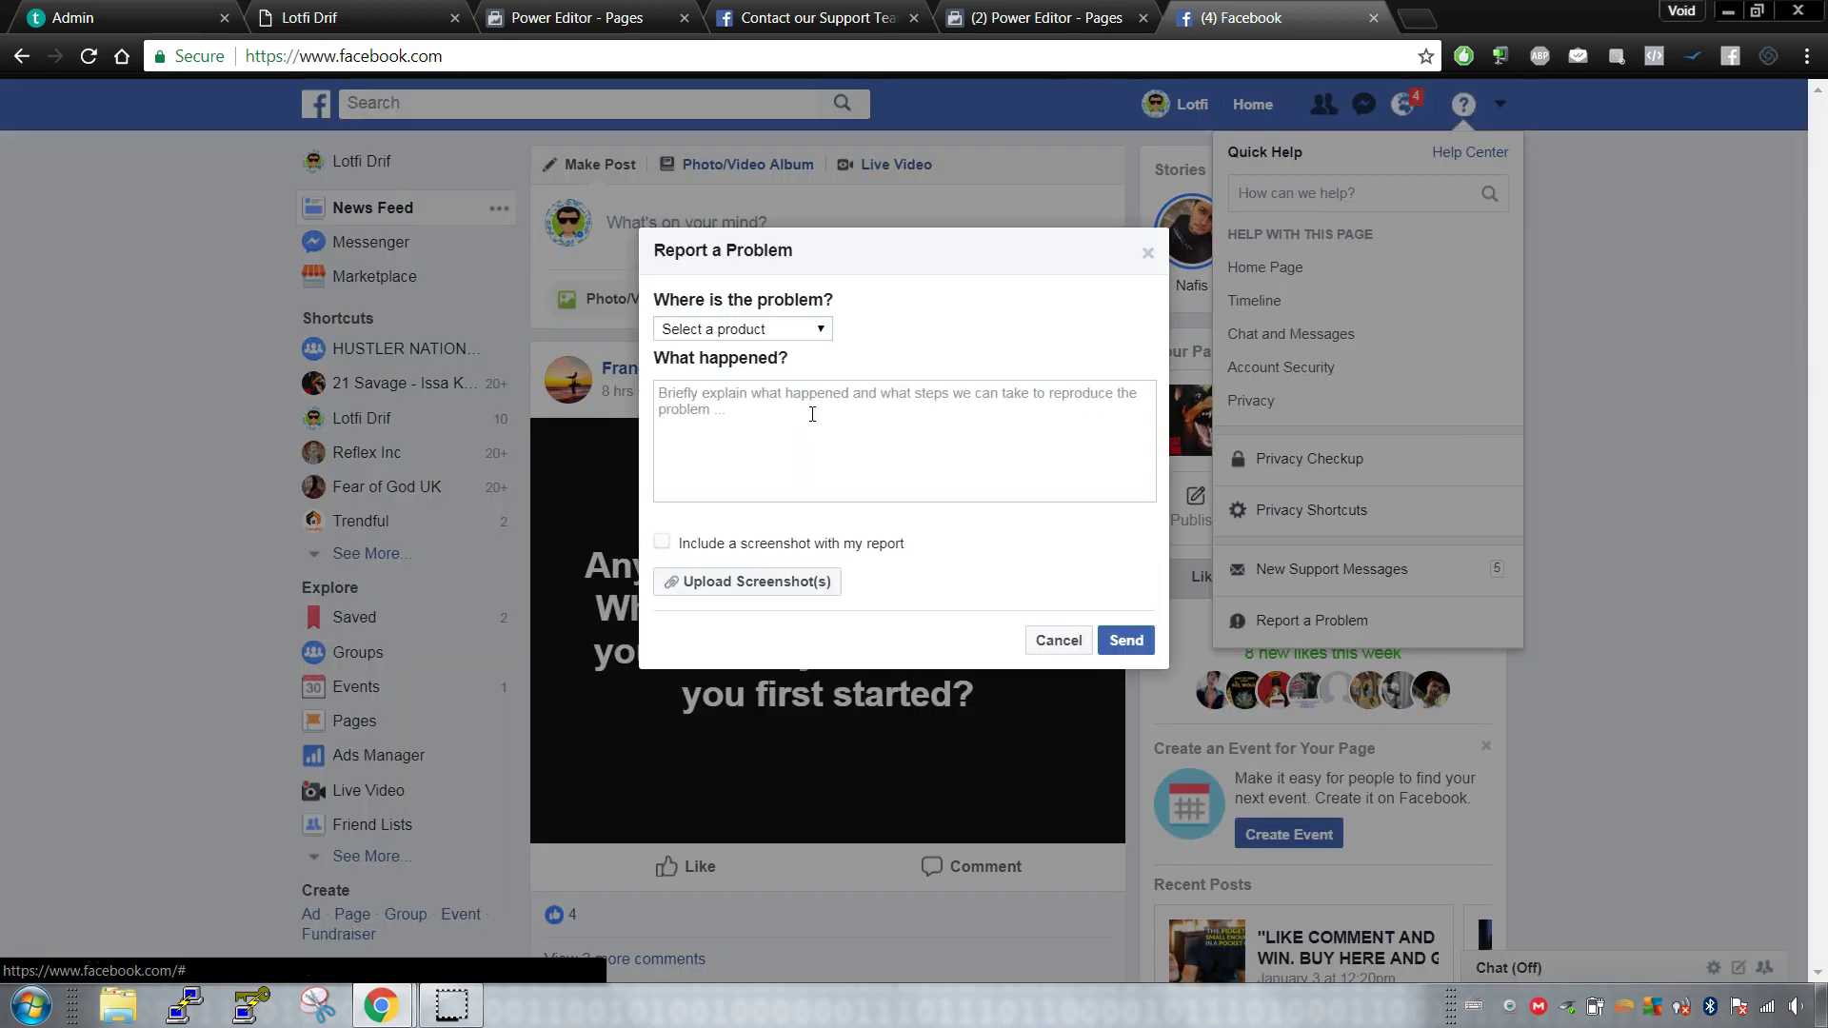
click(784, 411)
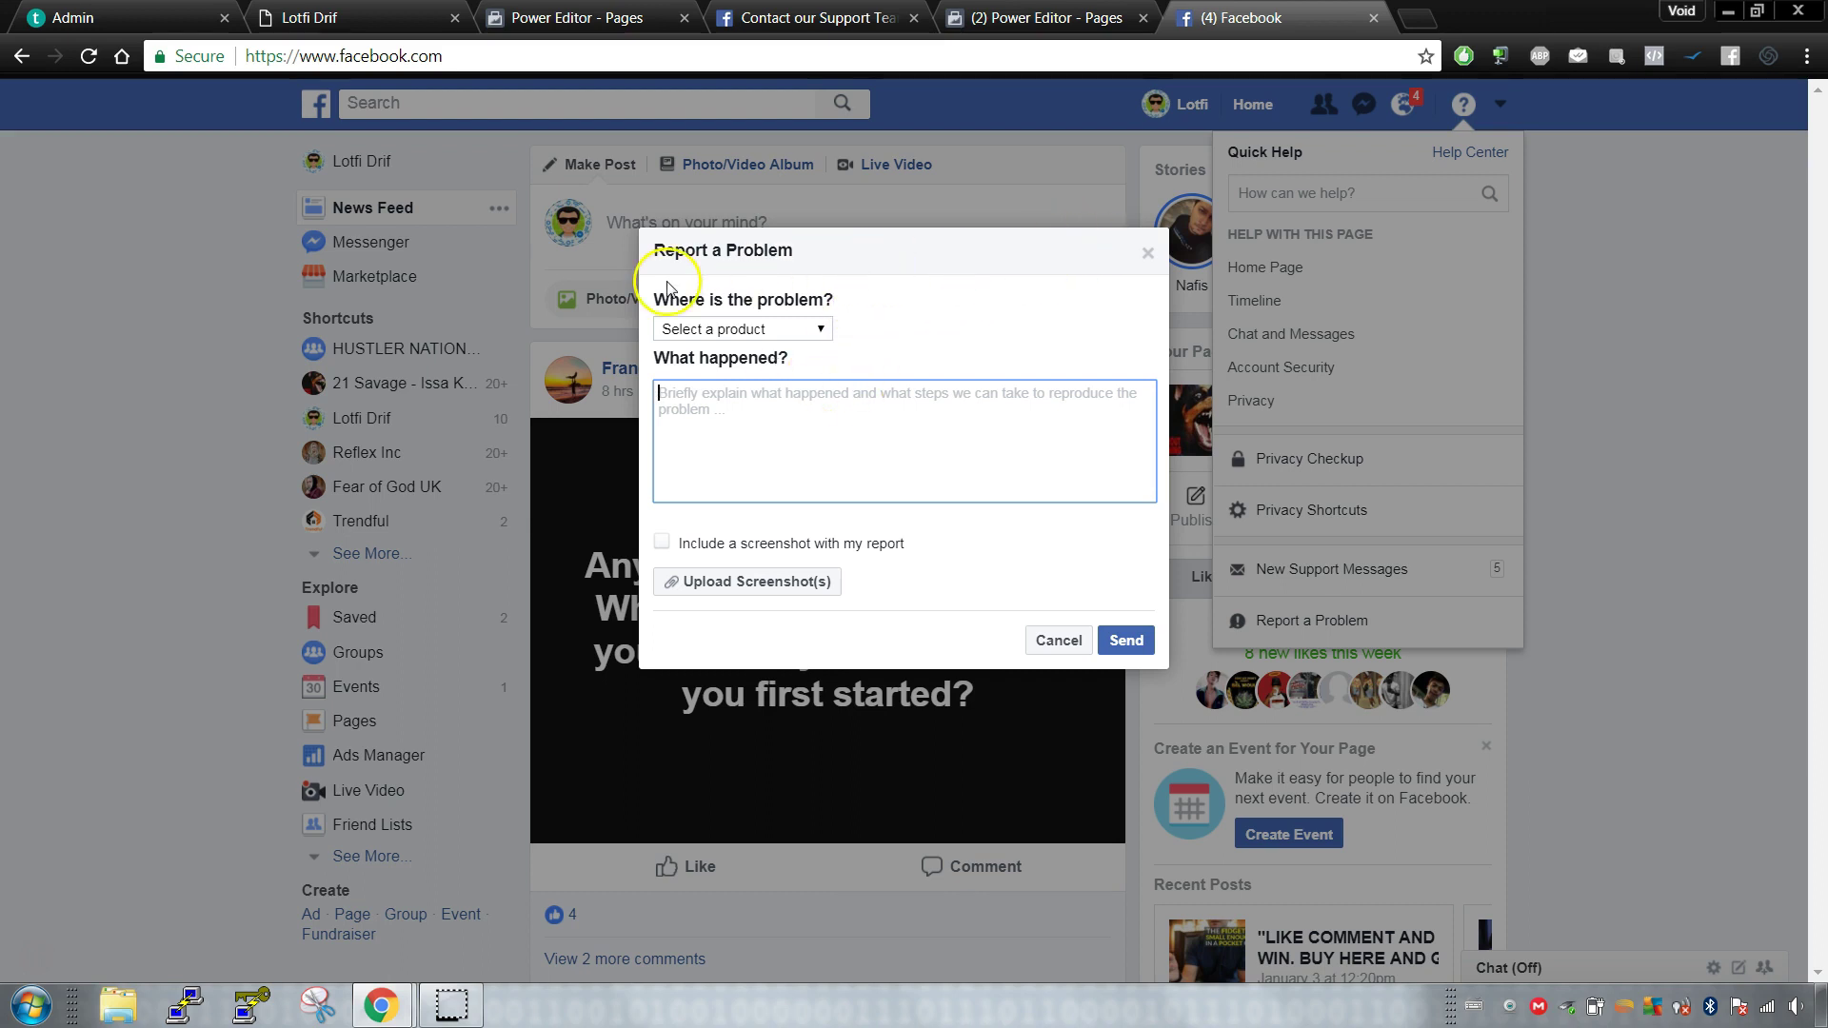
Step: Reorder the browser tabs so the Facebook home page sits directly before the Contact our Support Team page
click(772, 38)
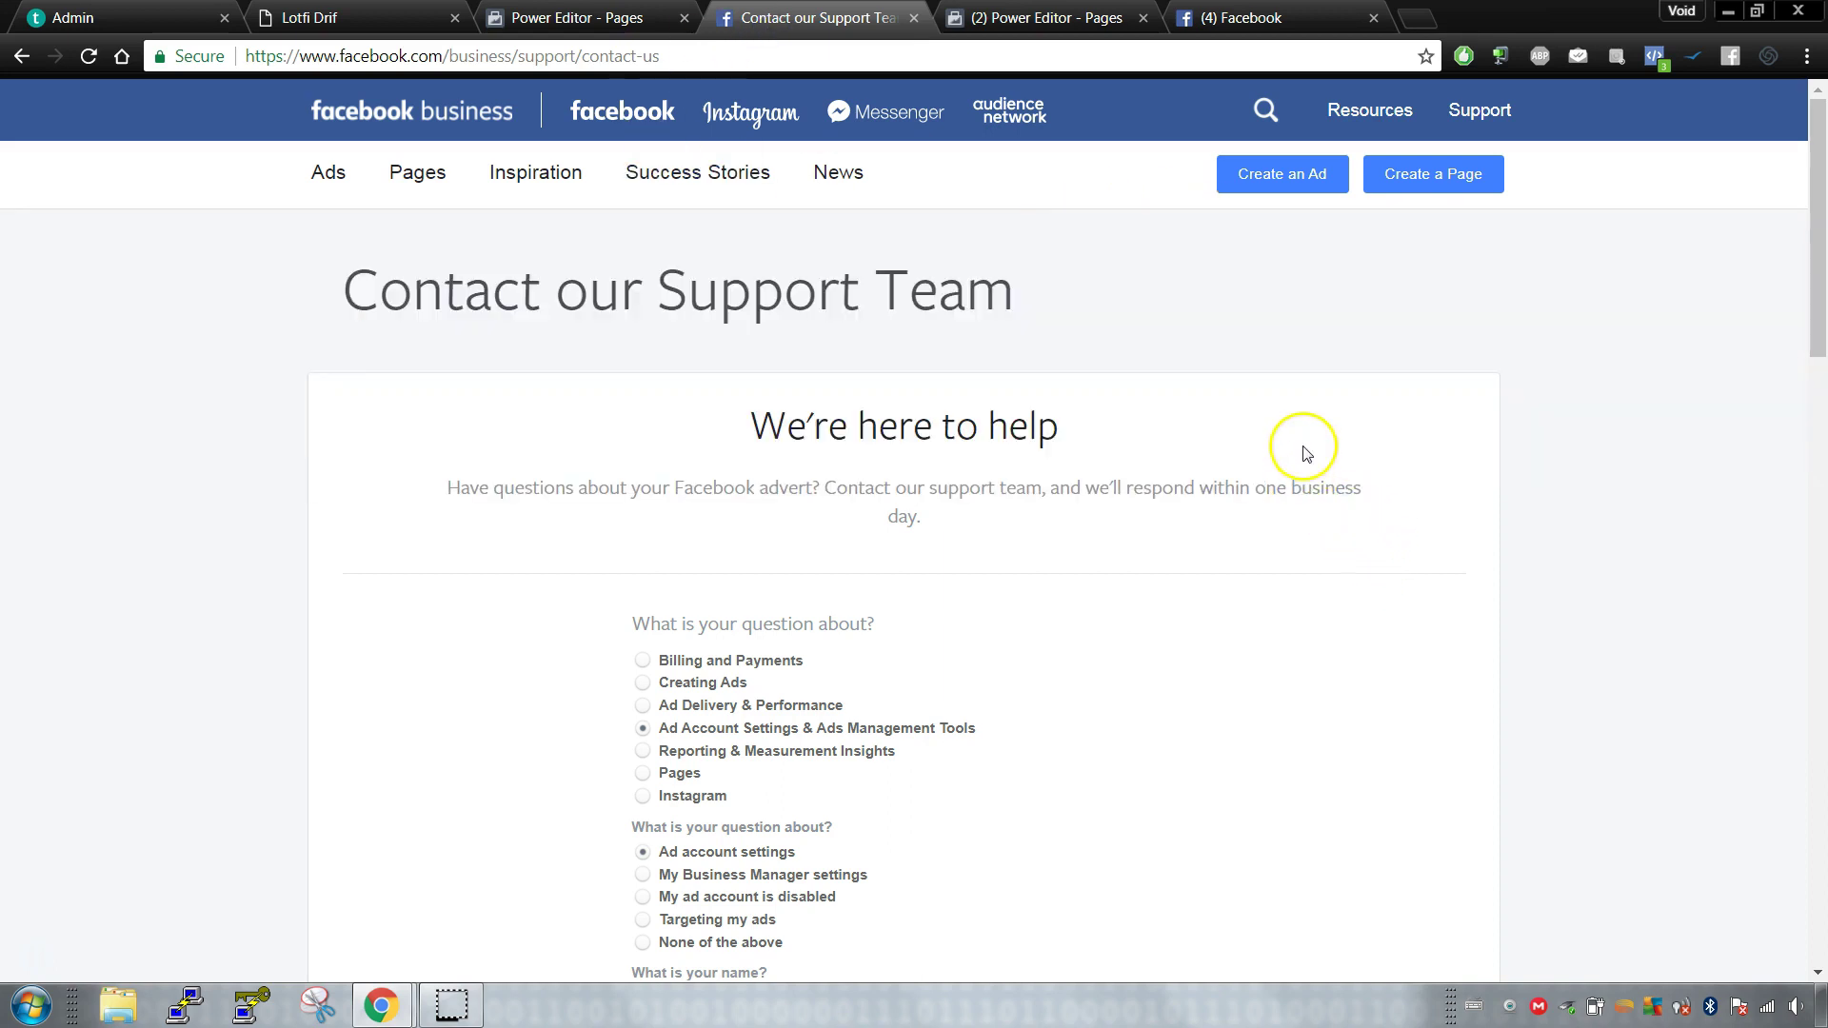
scroll(1333, 310, down, 3)
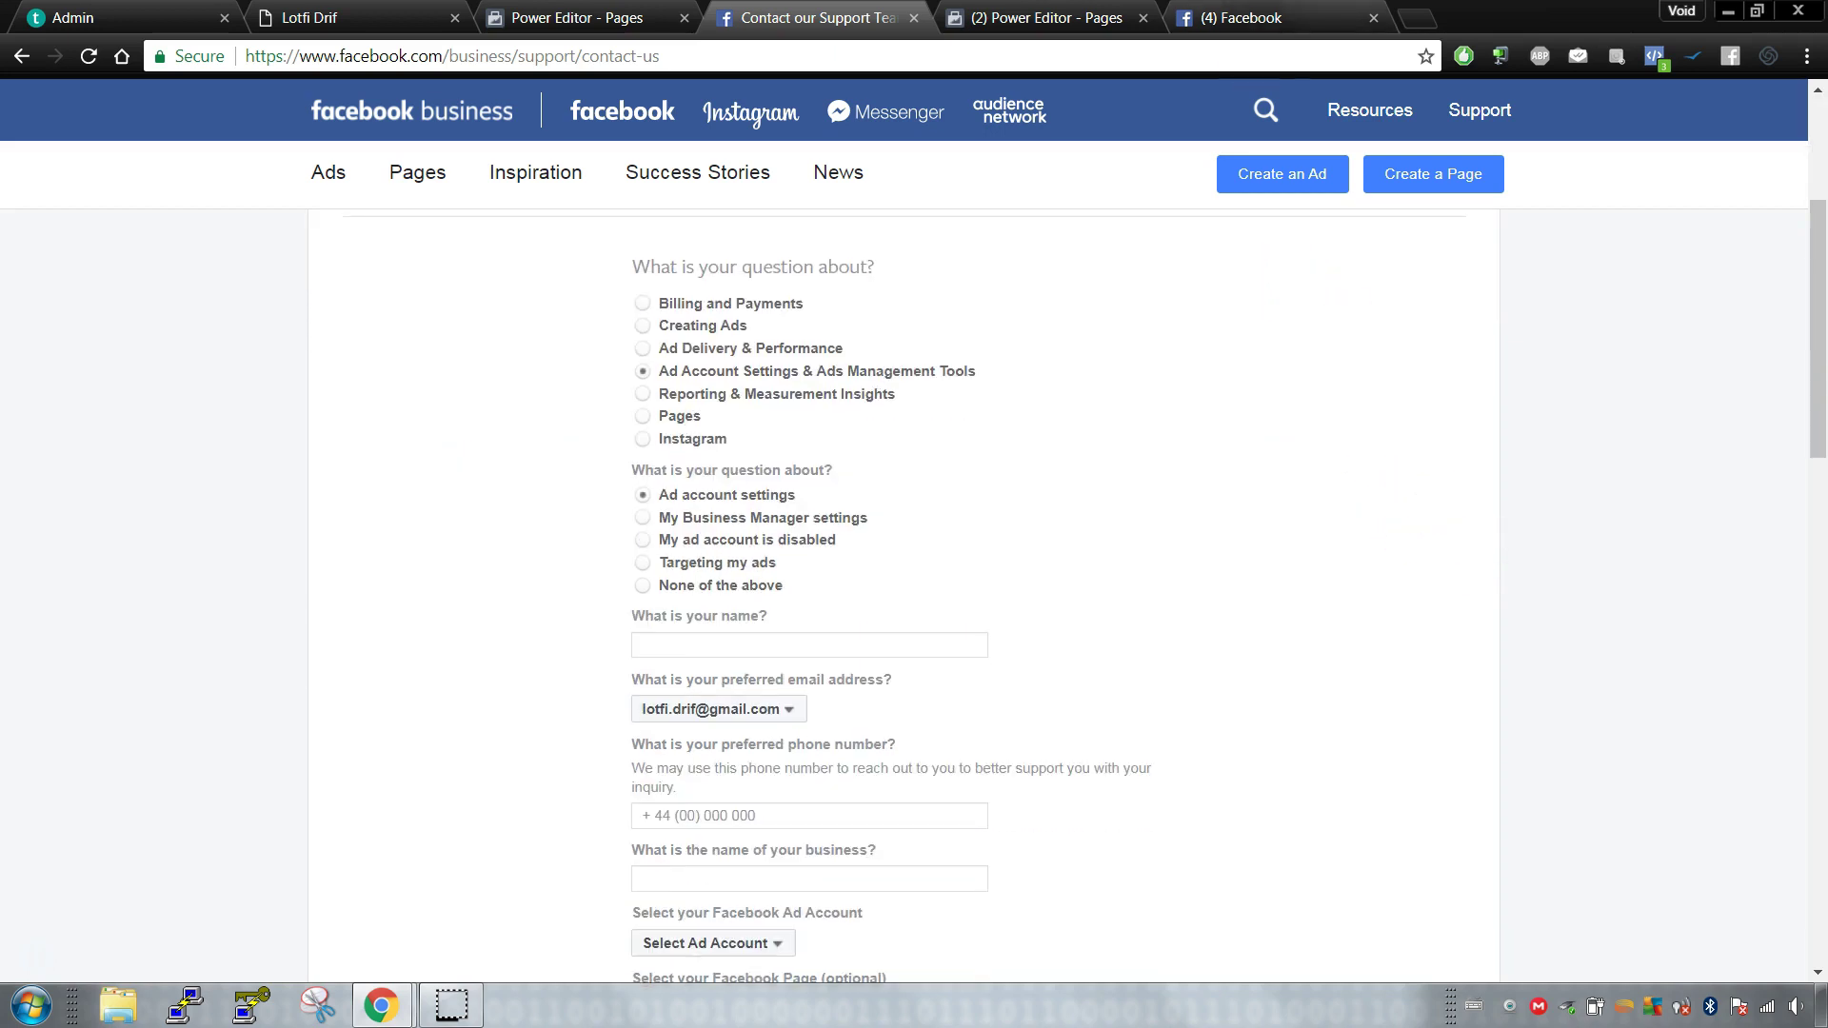
drag(1238, 17, 1037, 62)
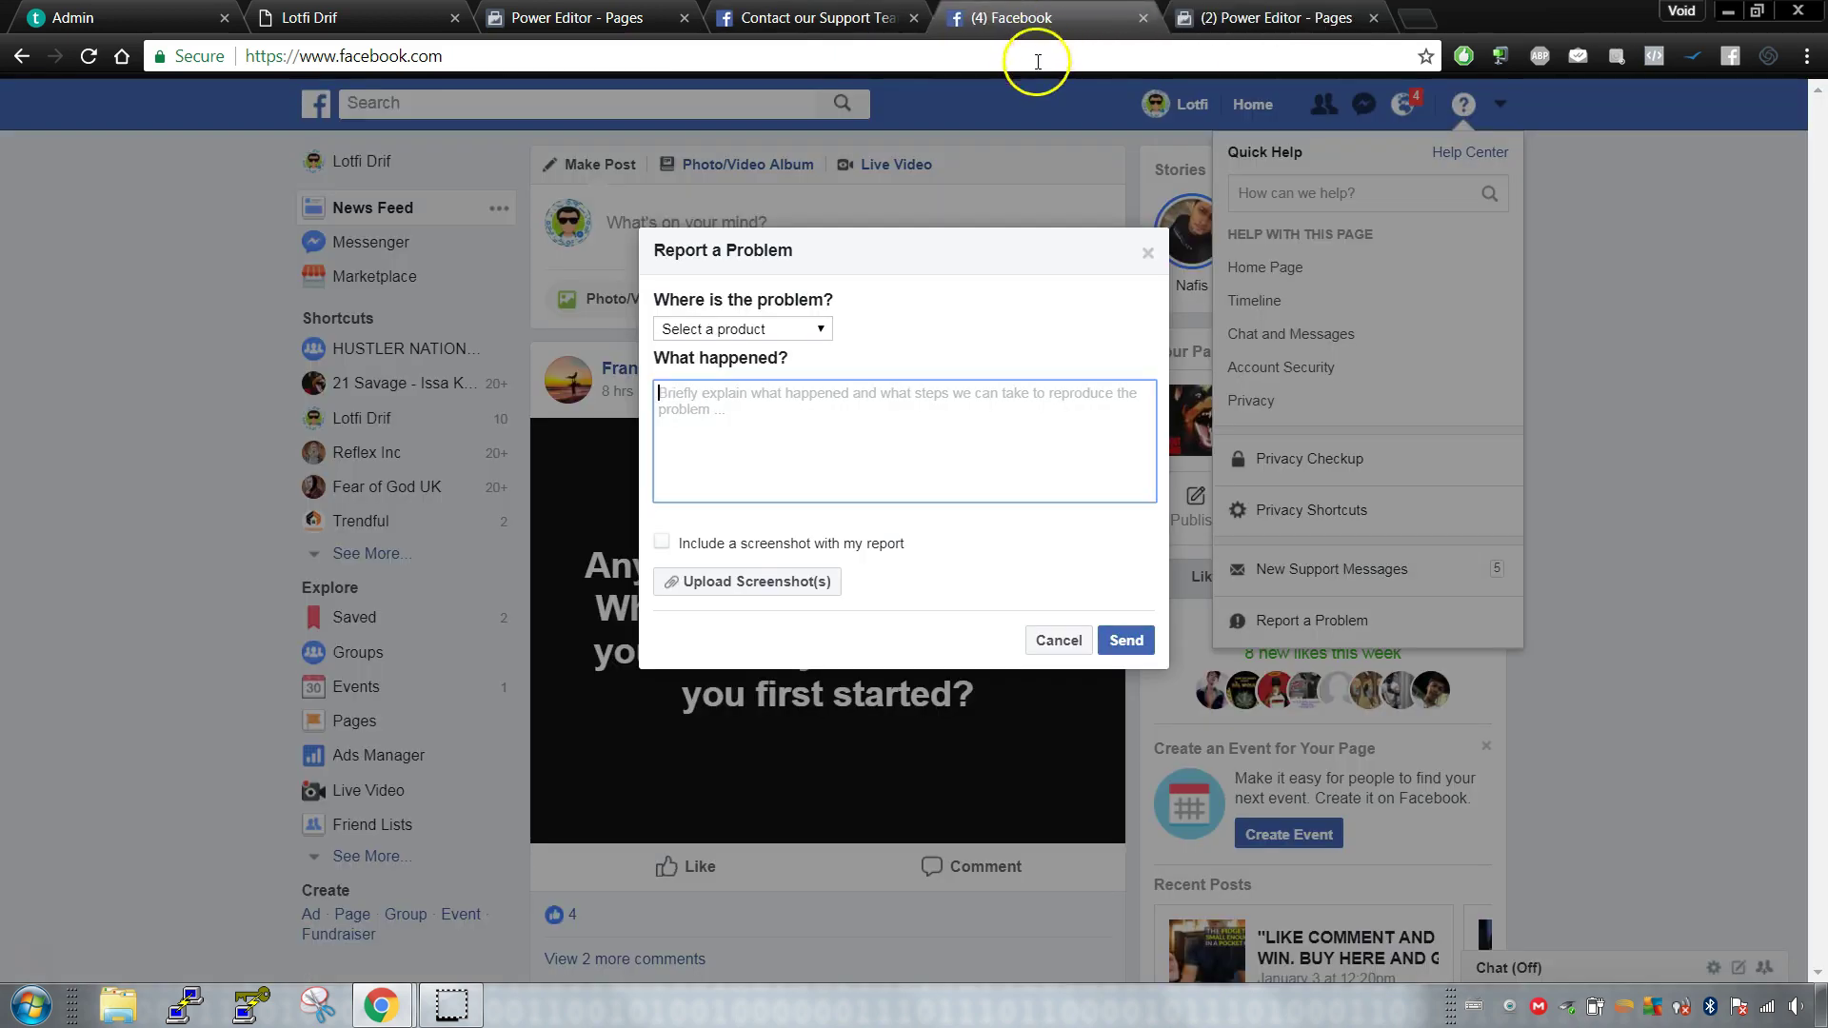
click(818, 17)
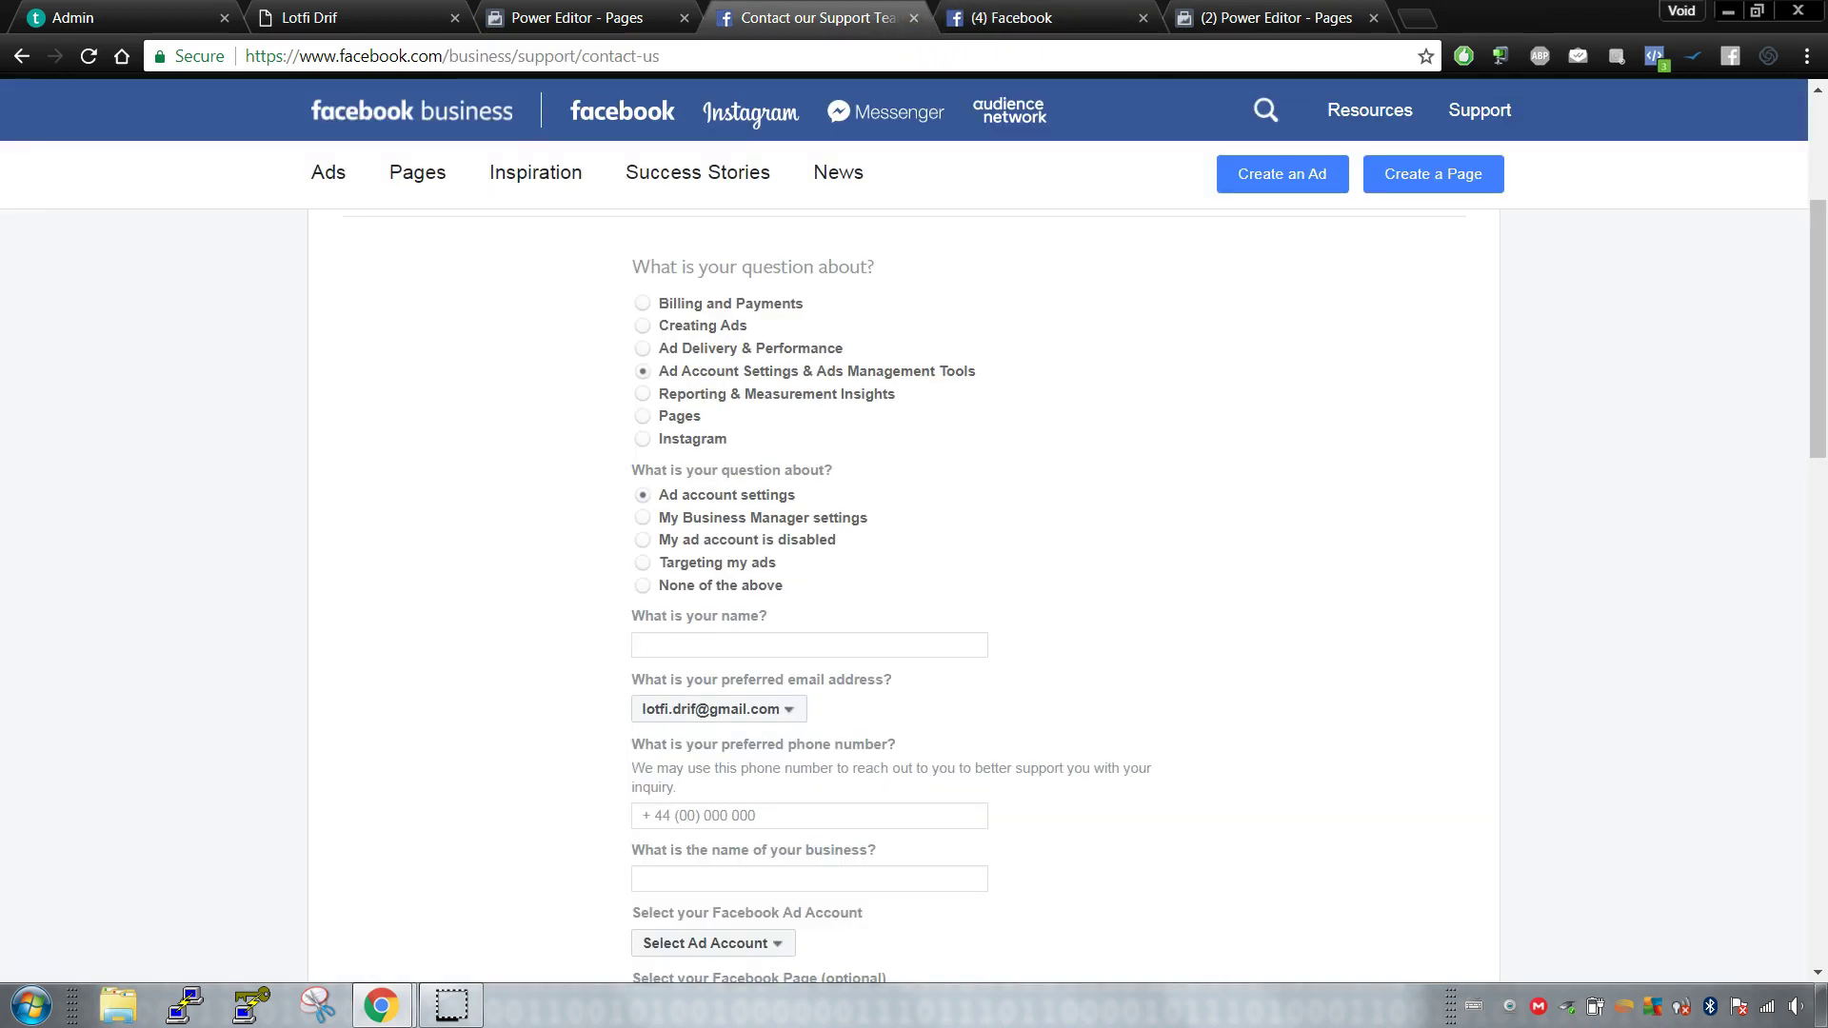
scroll(1074, 444, up, 3)
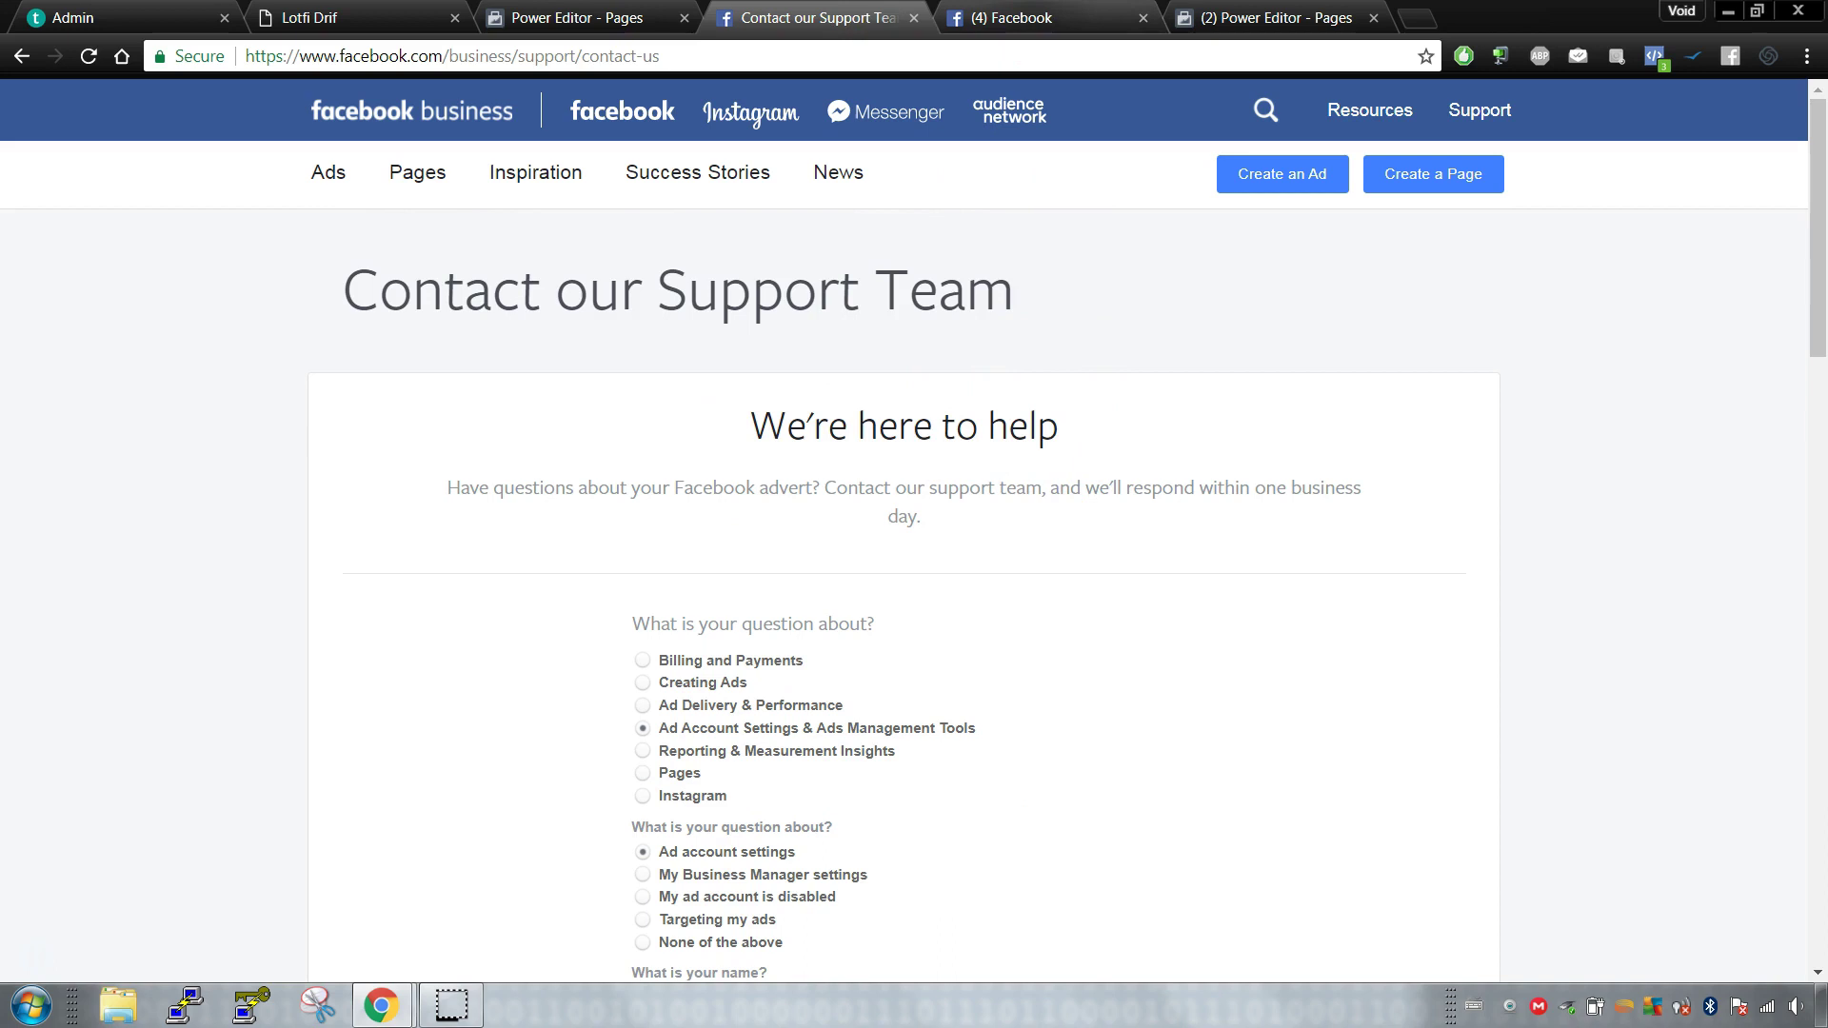
click(1042, 15)
drag(1042, 15, 809, 15)
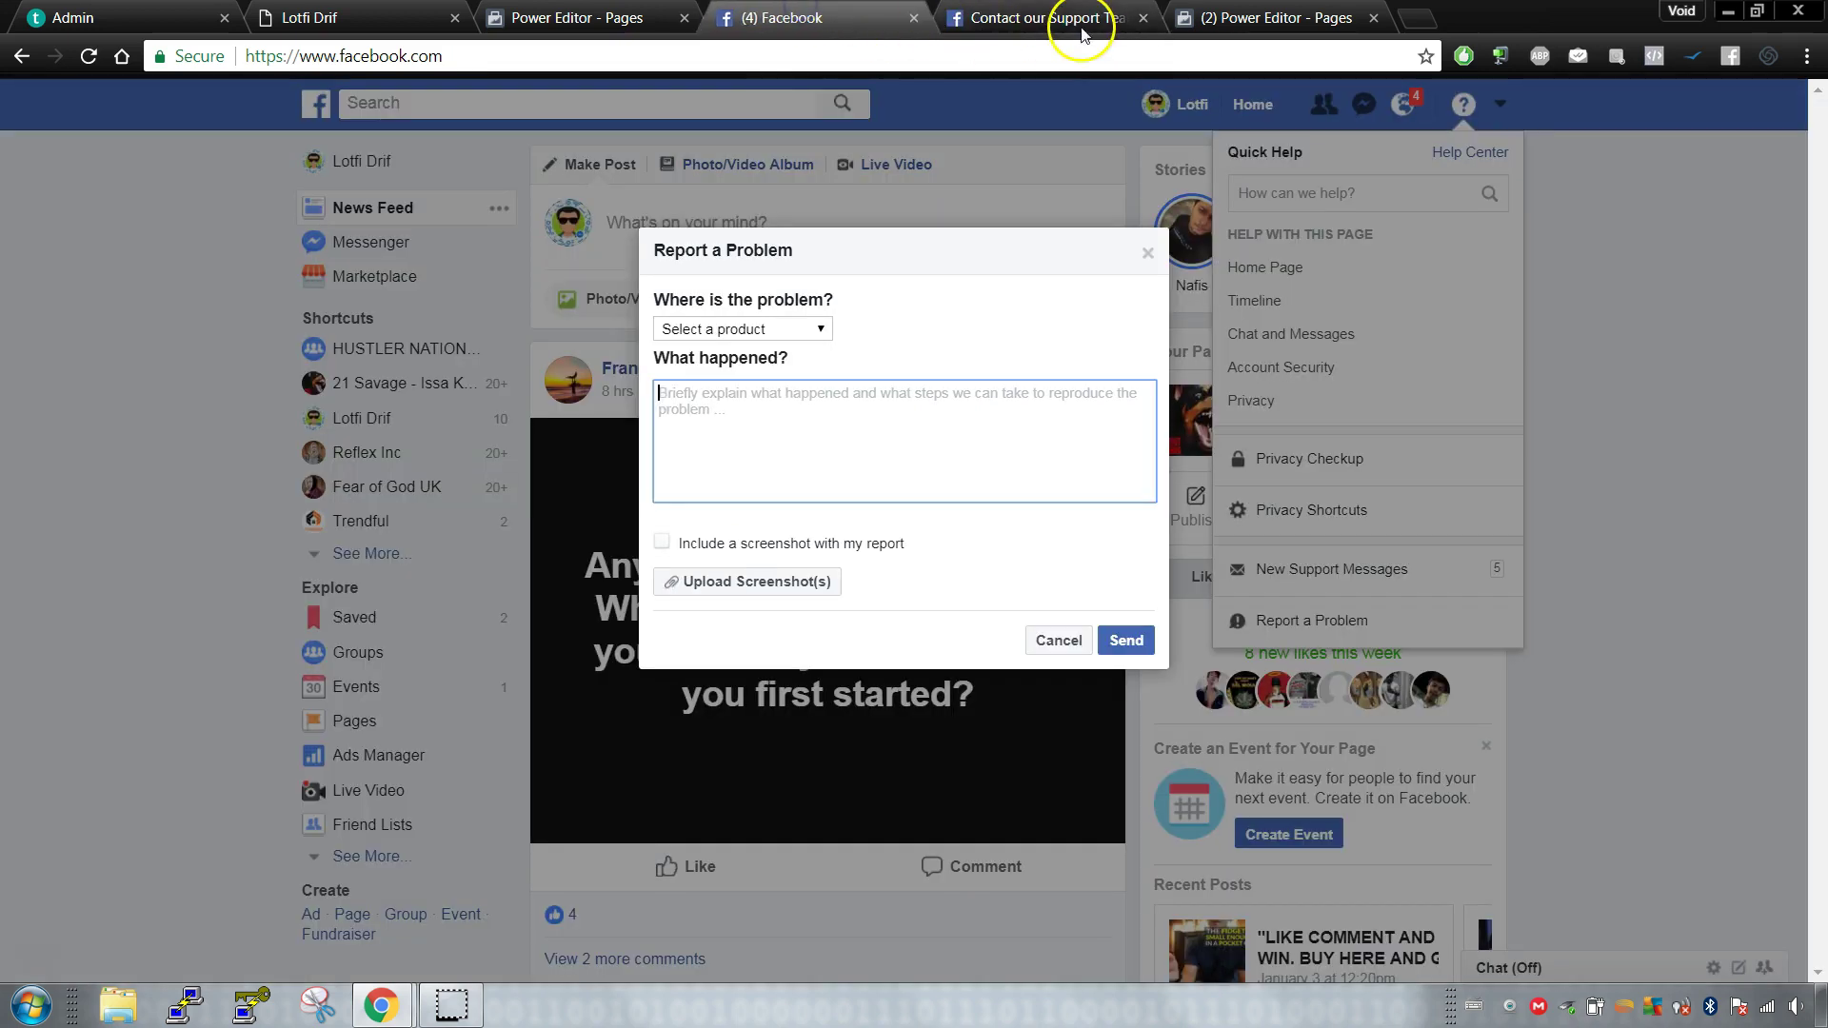
Step: Close the problem report without sending it and compare the Facebook home page with the support contact page
click(1147, 253)
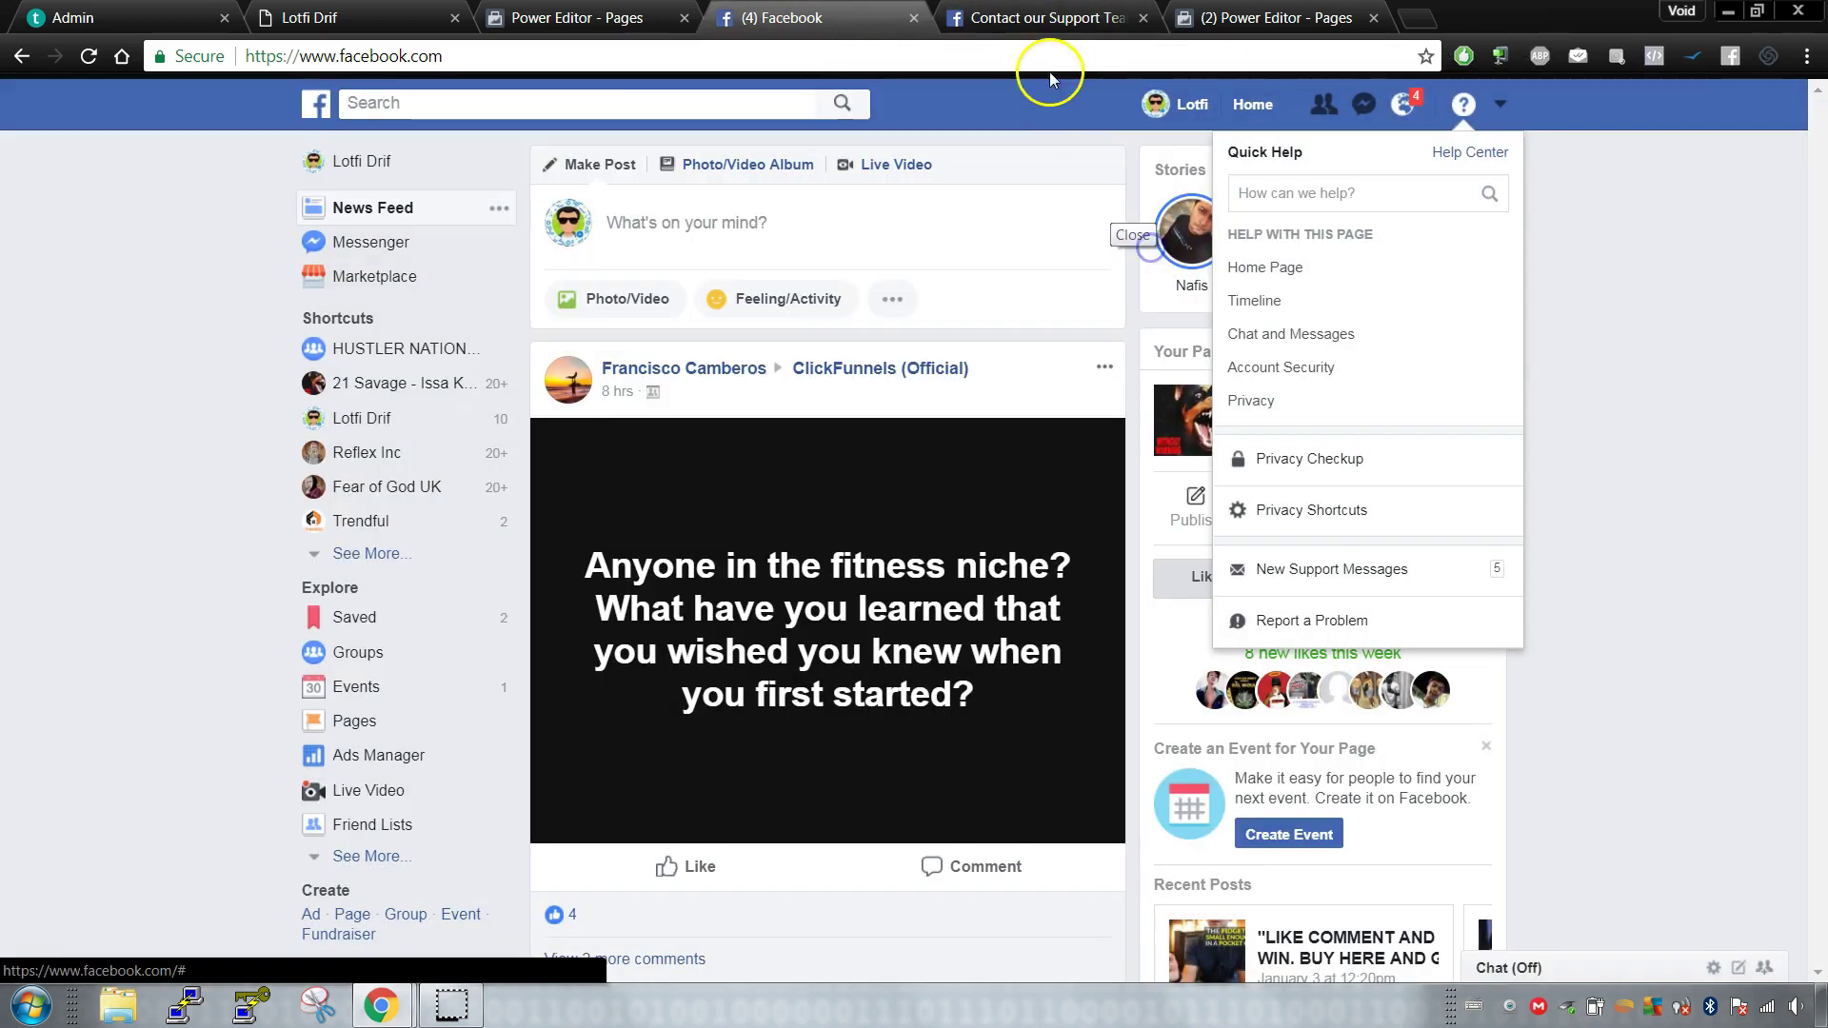
click(1043, 17)
click(772, 17)
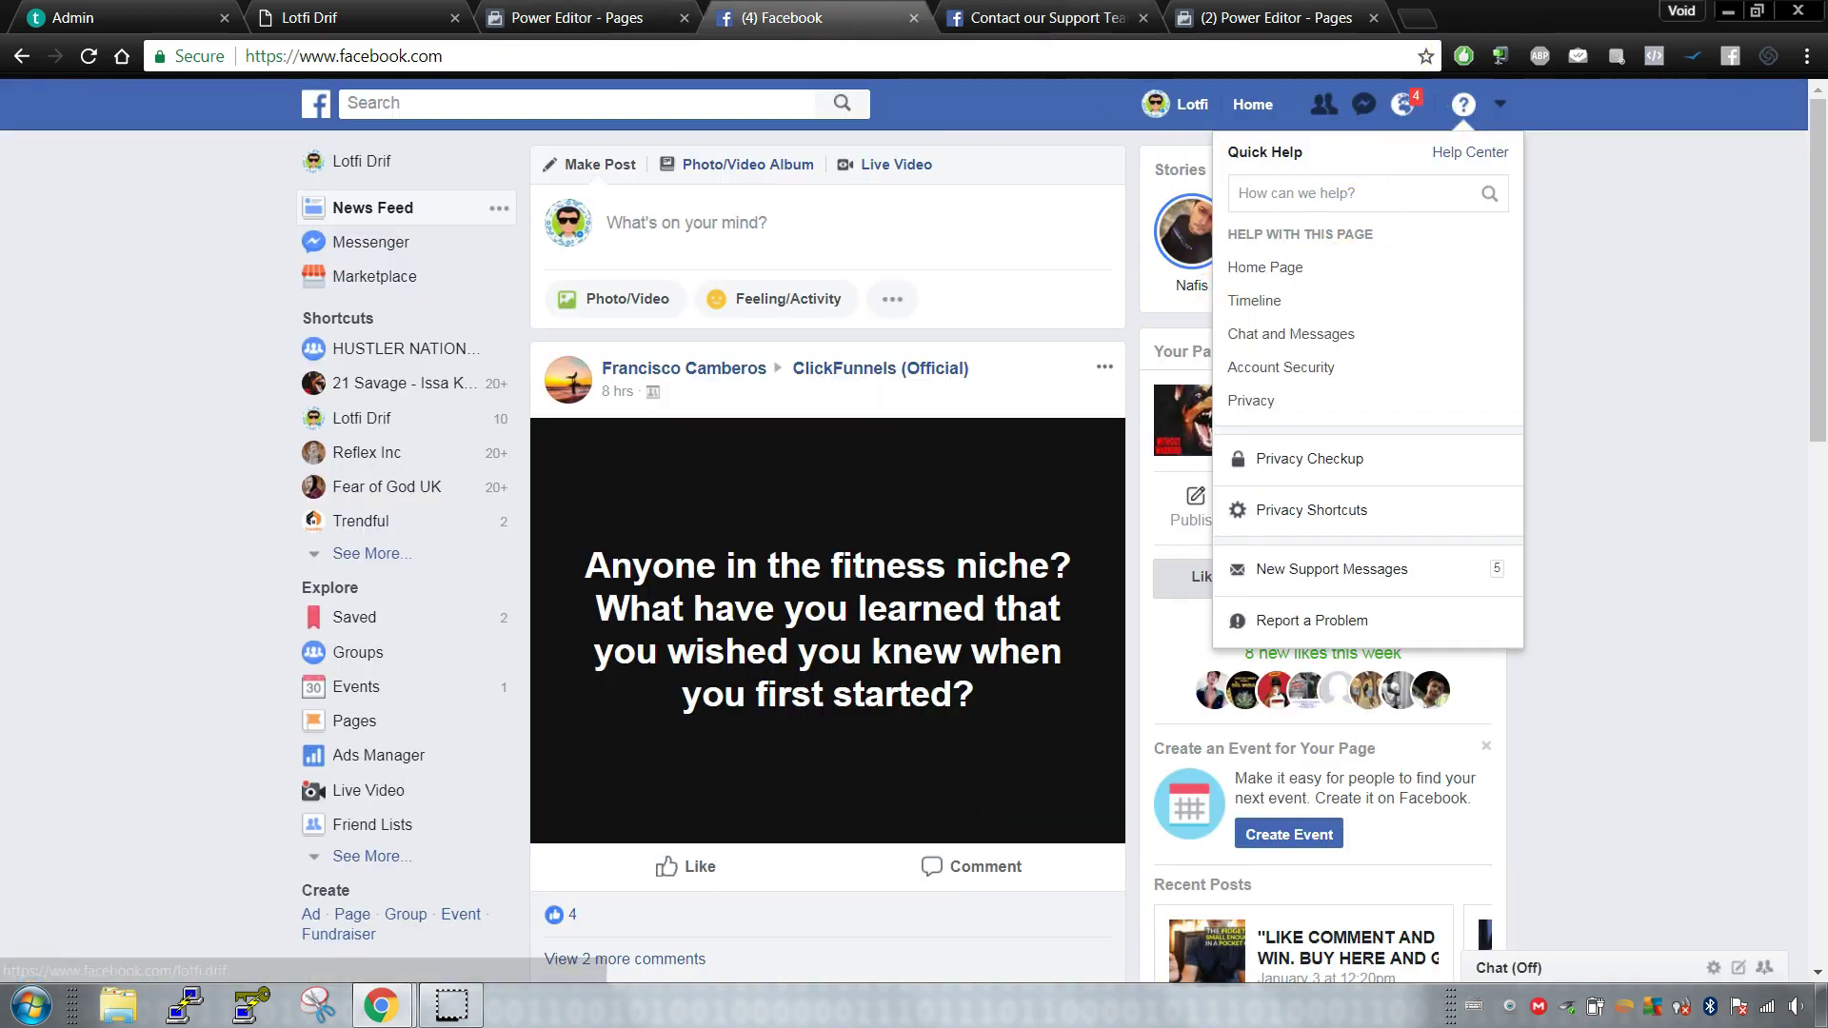
key(ctrl+Tab)
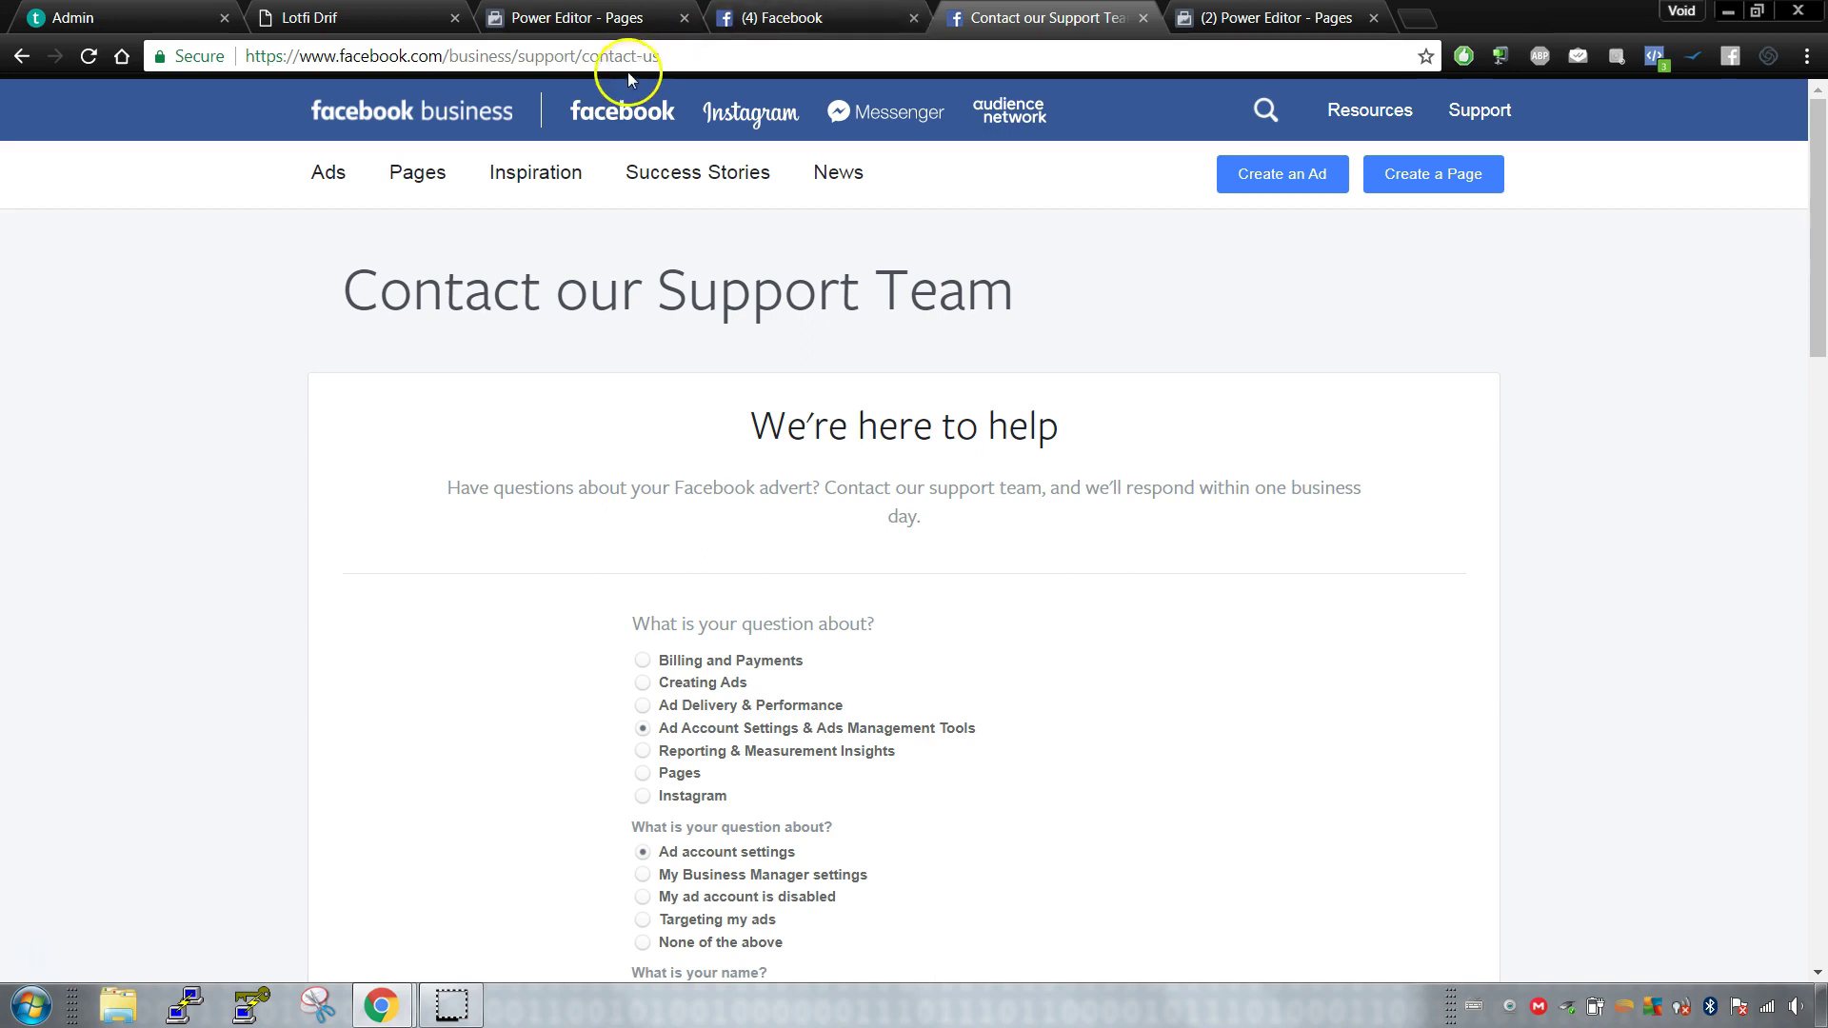
click(800, 19)
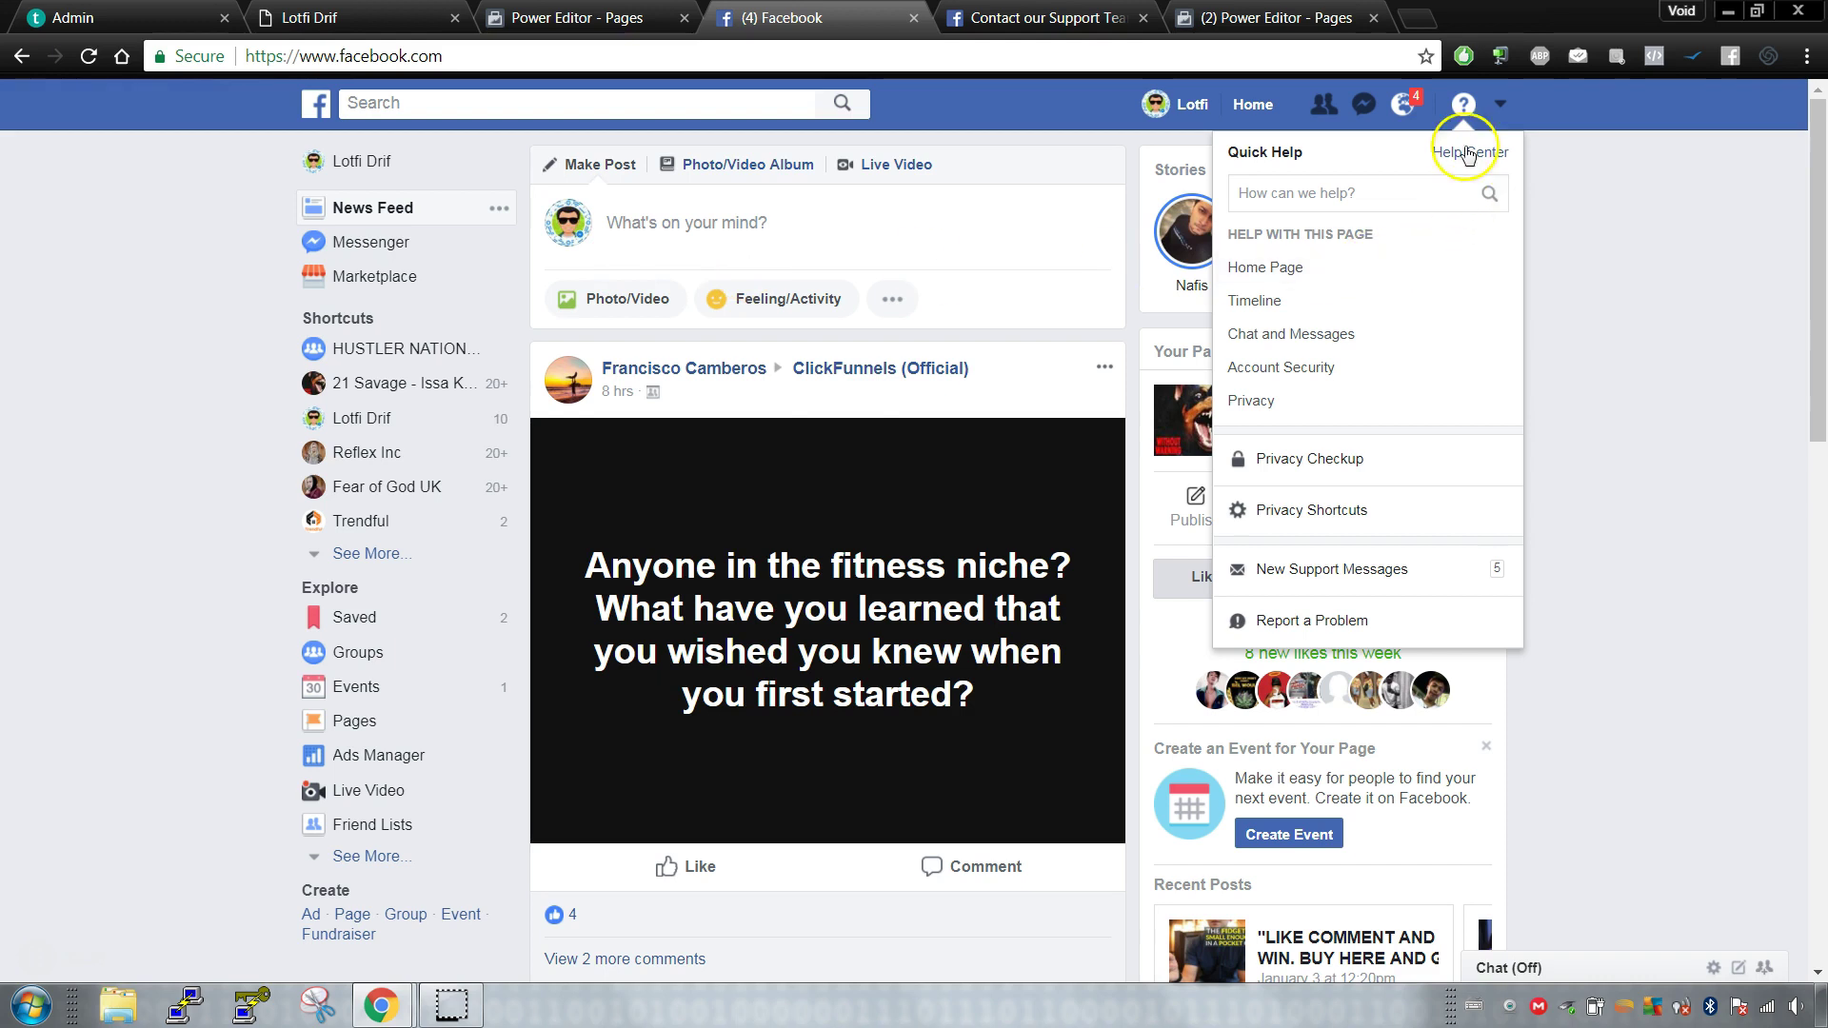
Step: Start creating a new Facebook Page of the Brand or Product type with Brand as its category
click(1502, 103)
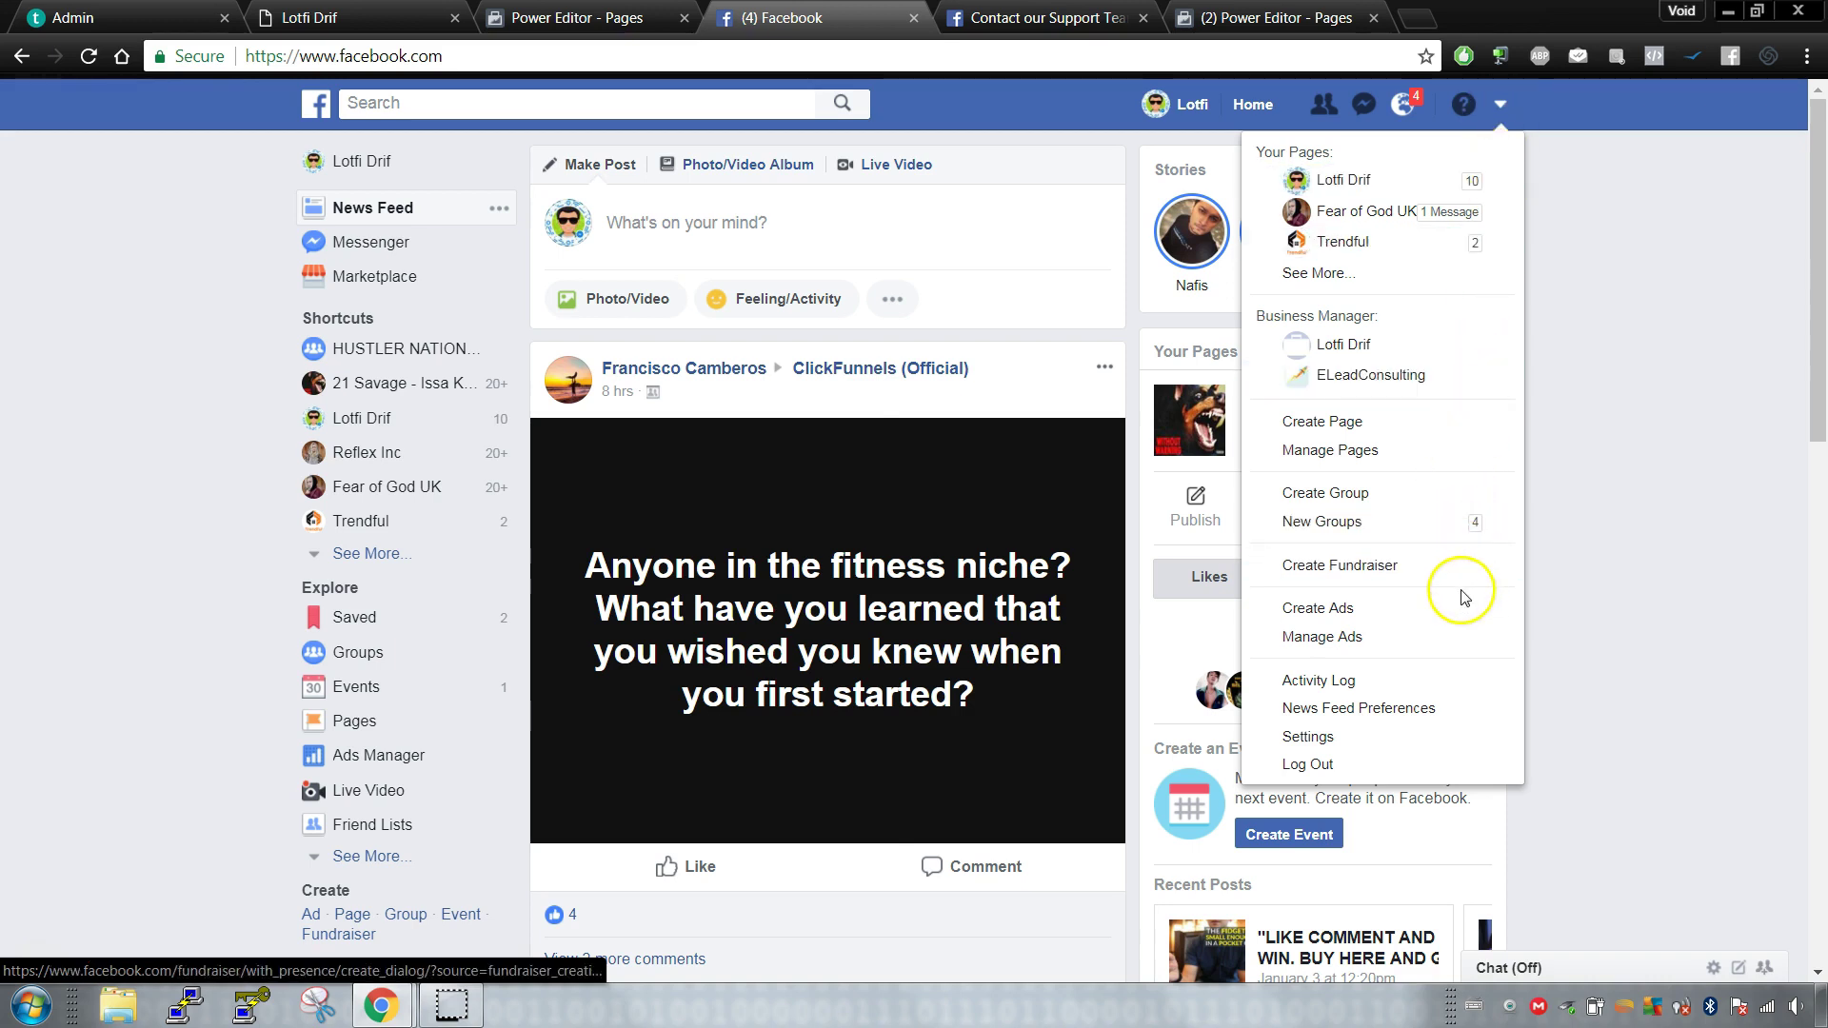
click(1338, 421)
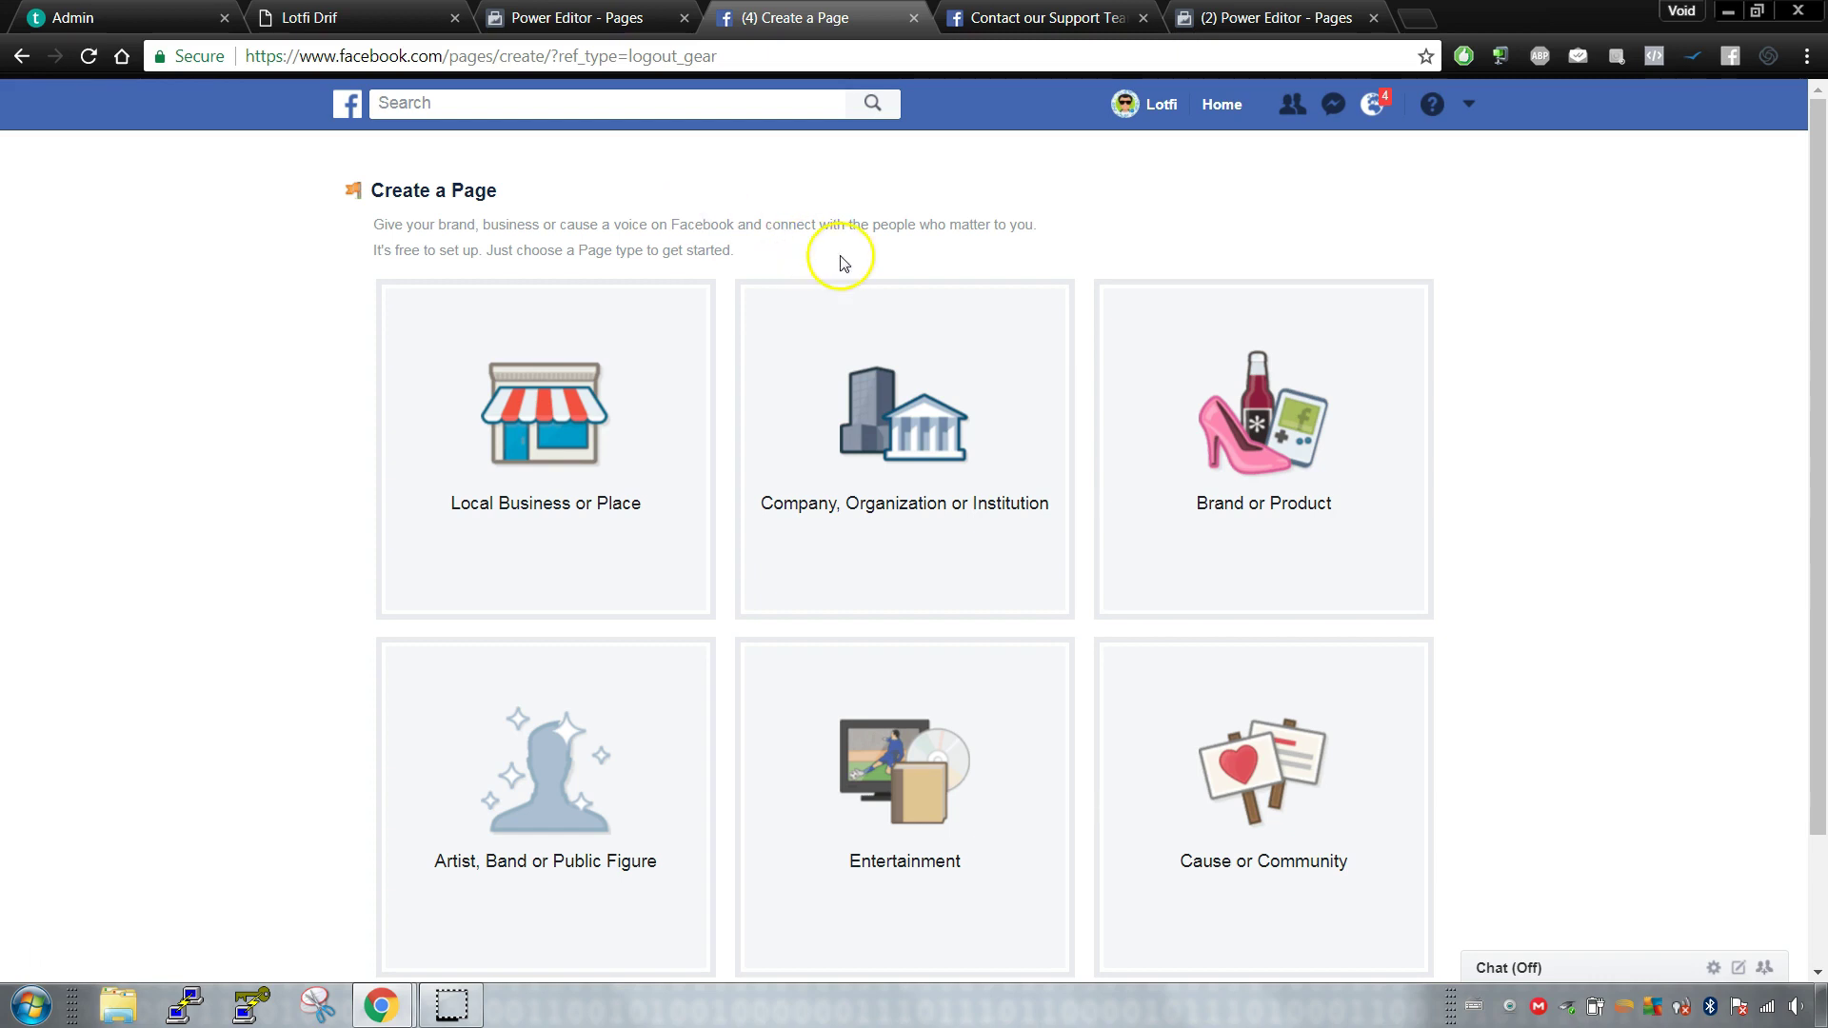
click(1292, 497)
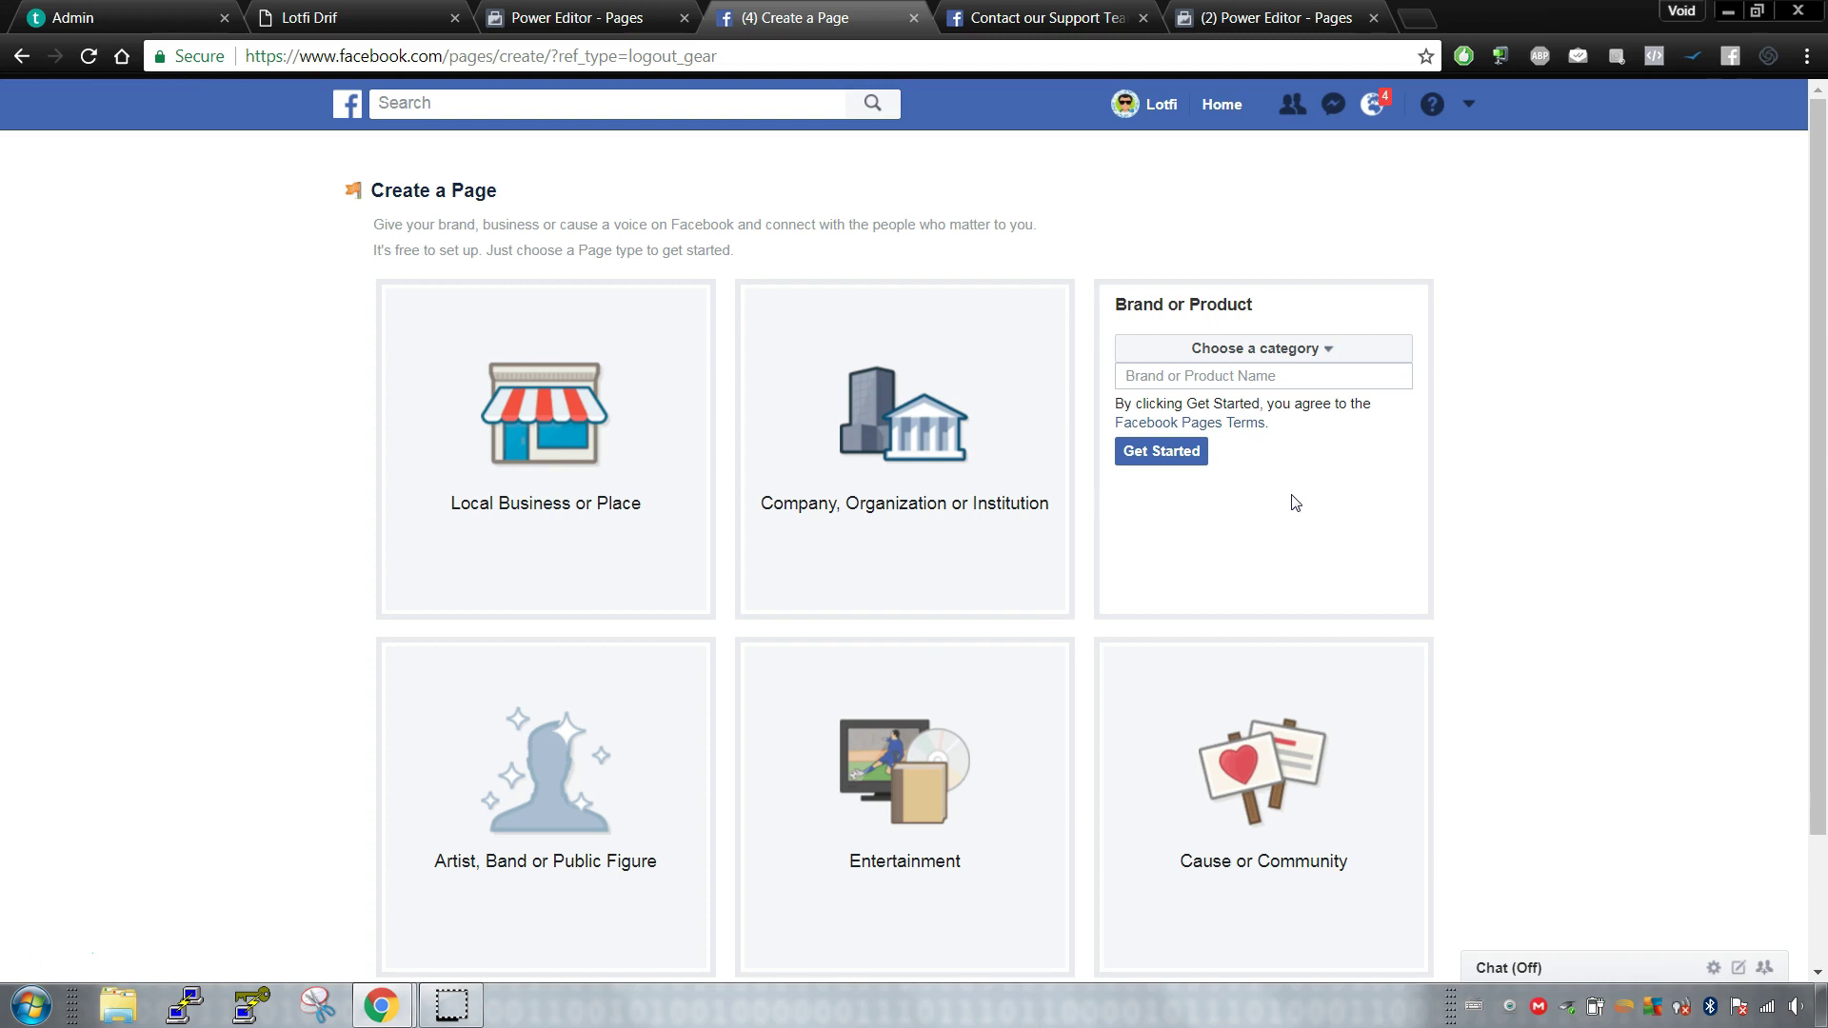
click(1264, 350)
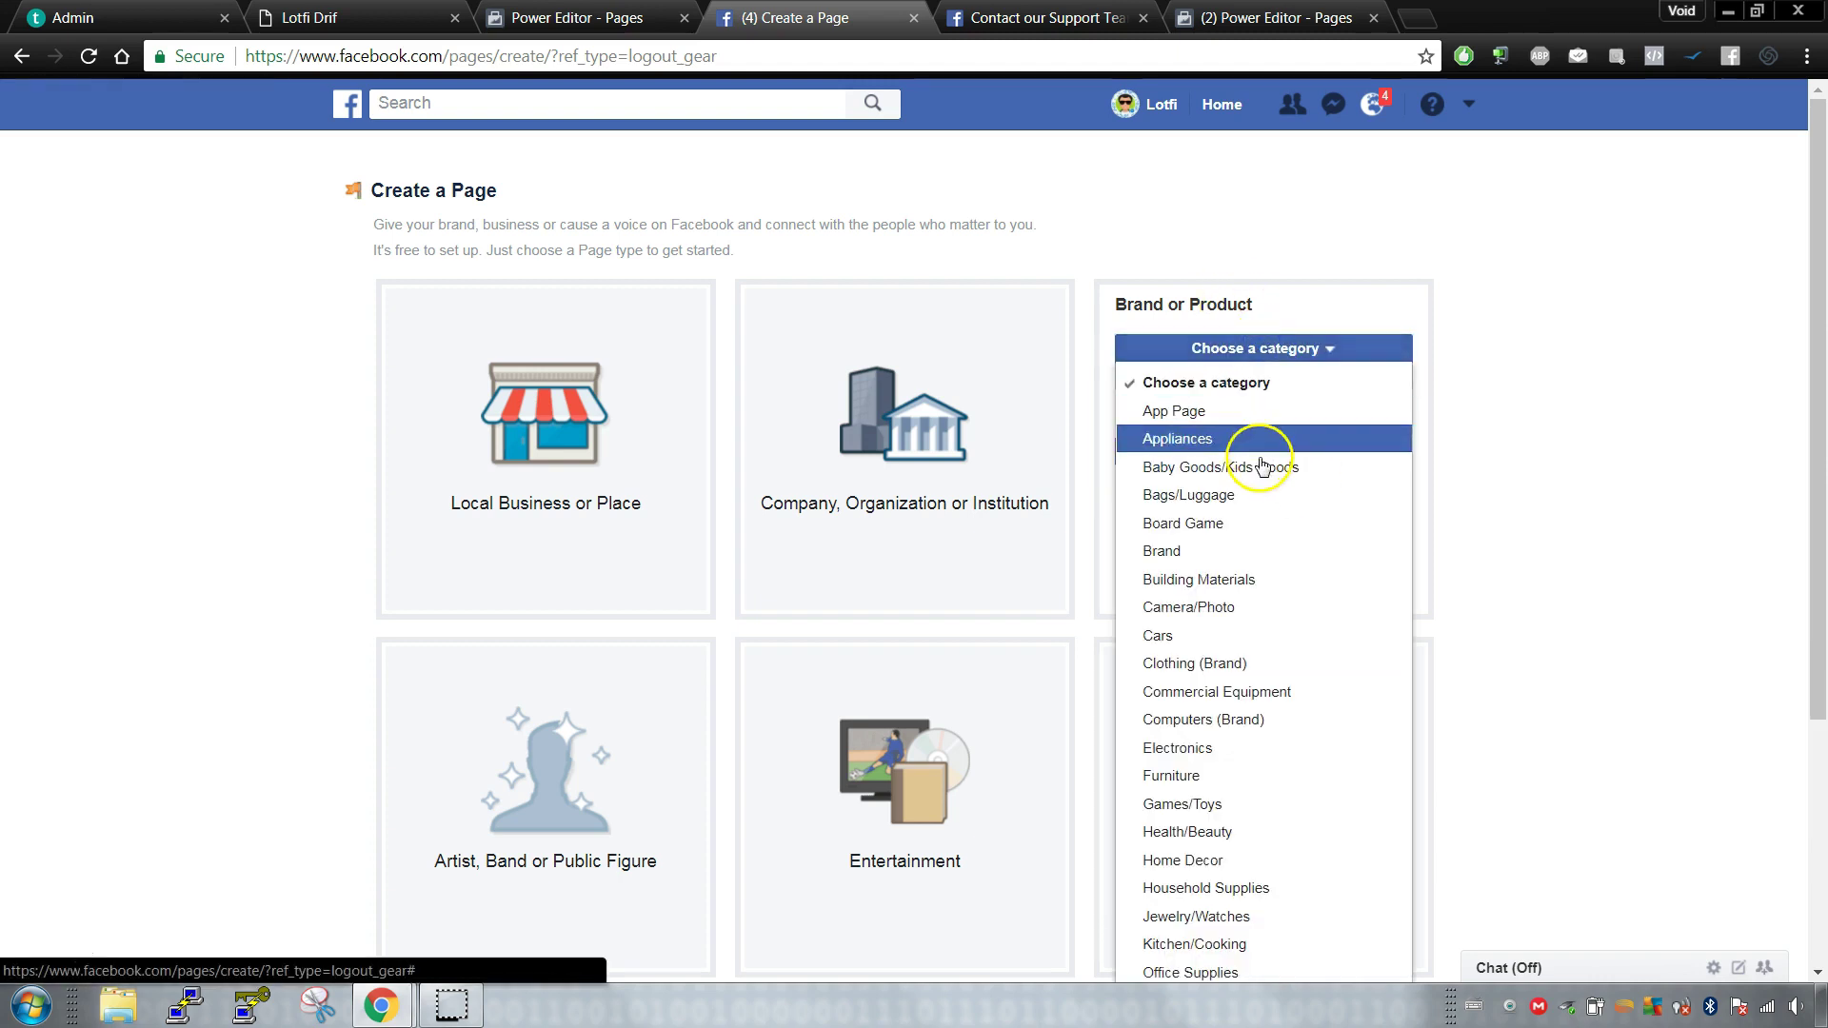
click(1258, 552)
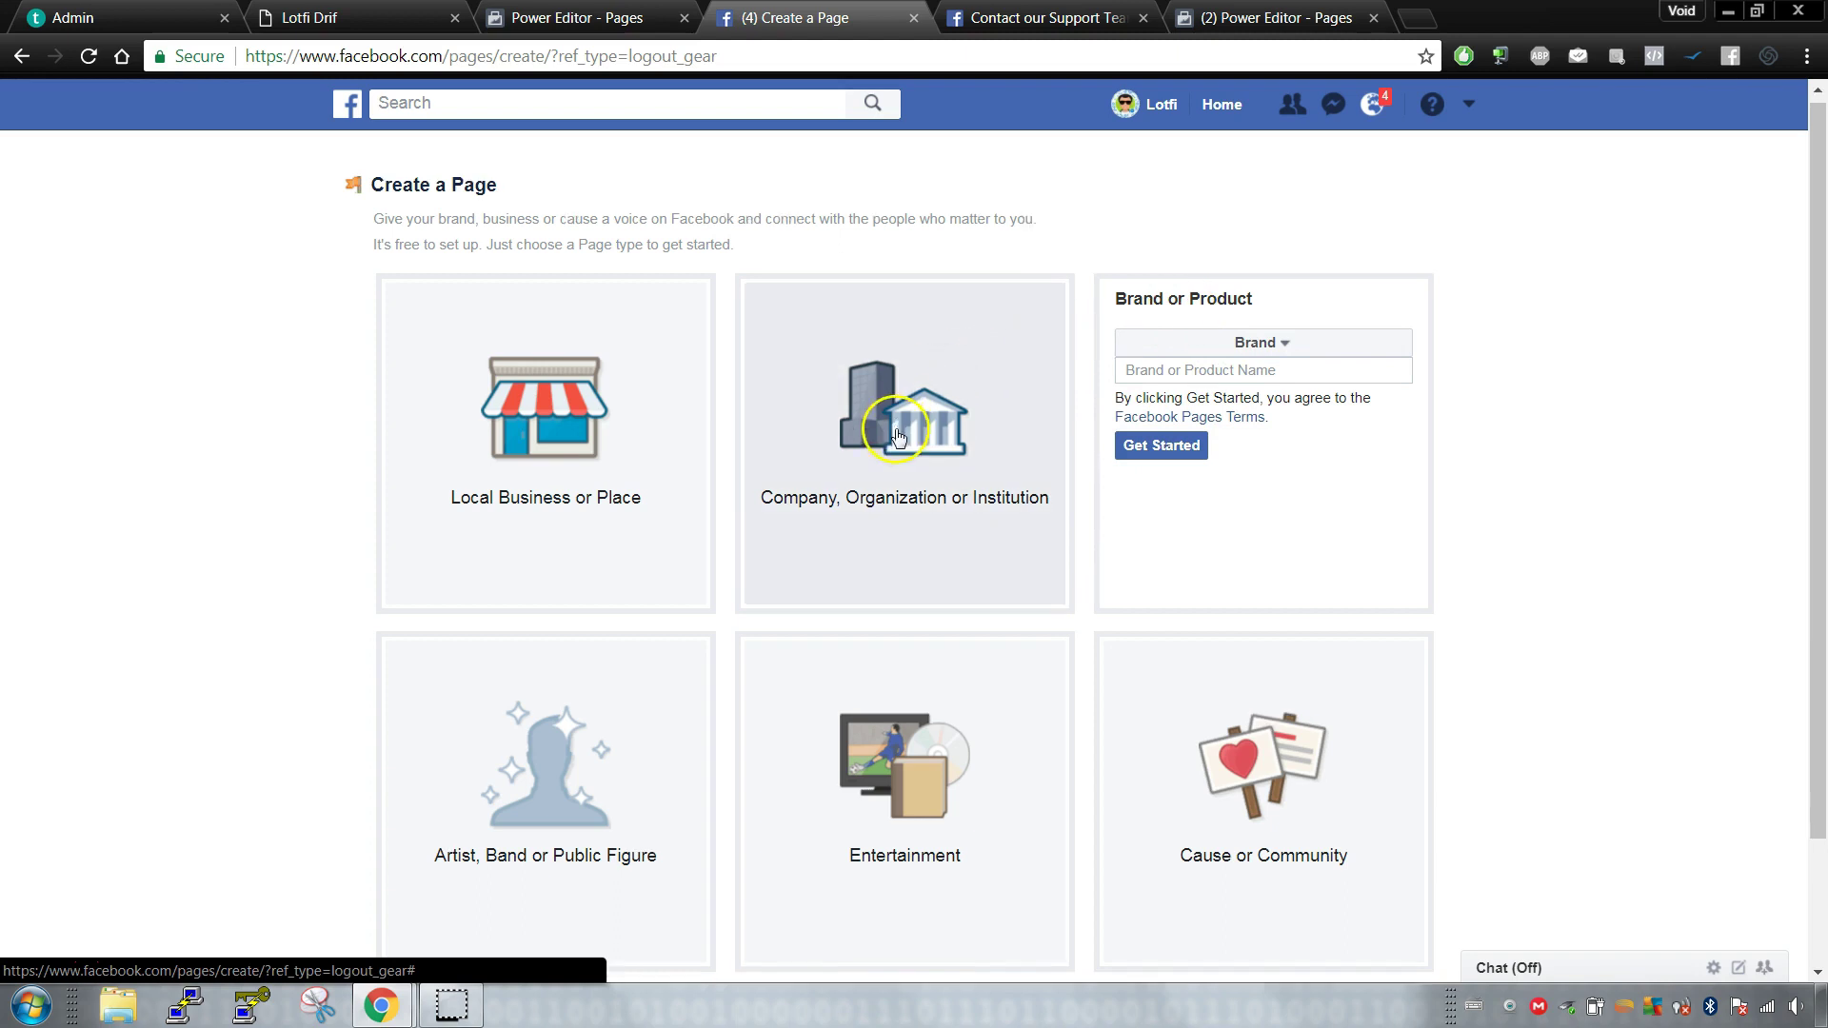
Step: Name the new page "Scuba brand" and create it
scroll(898, 436, down, 2)
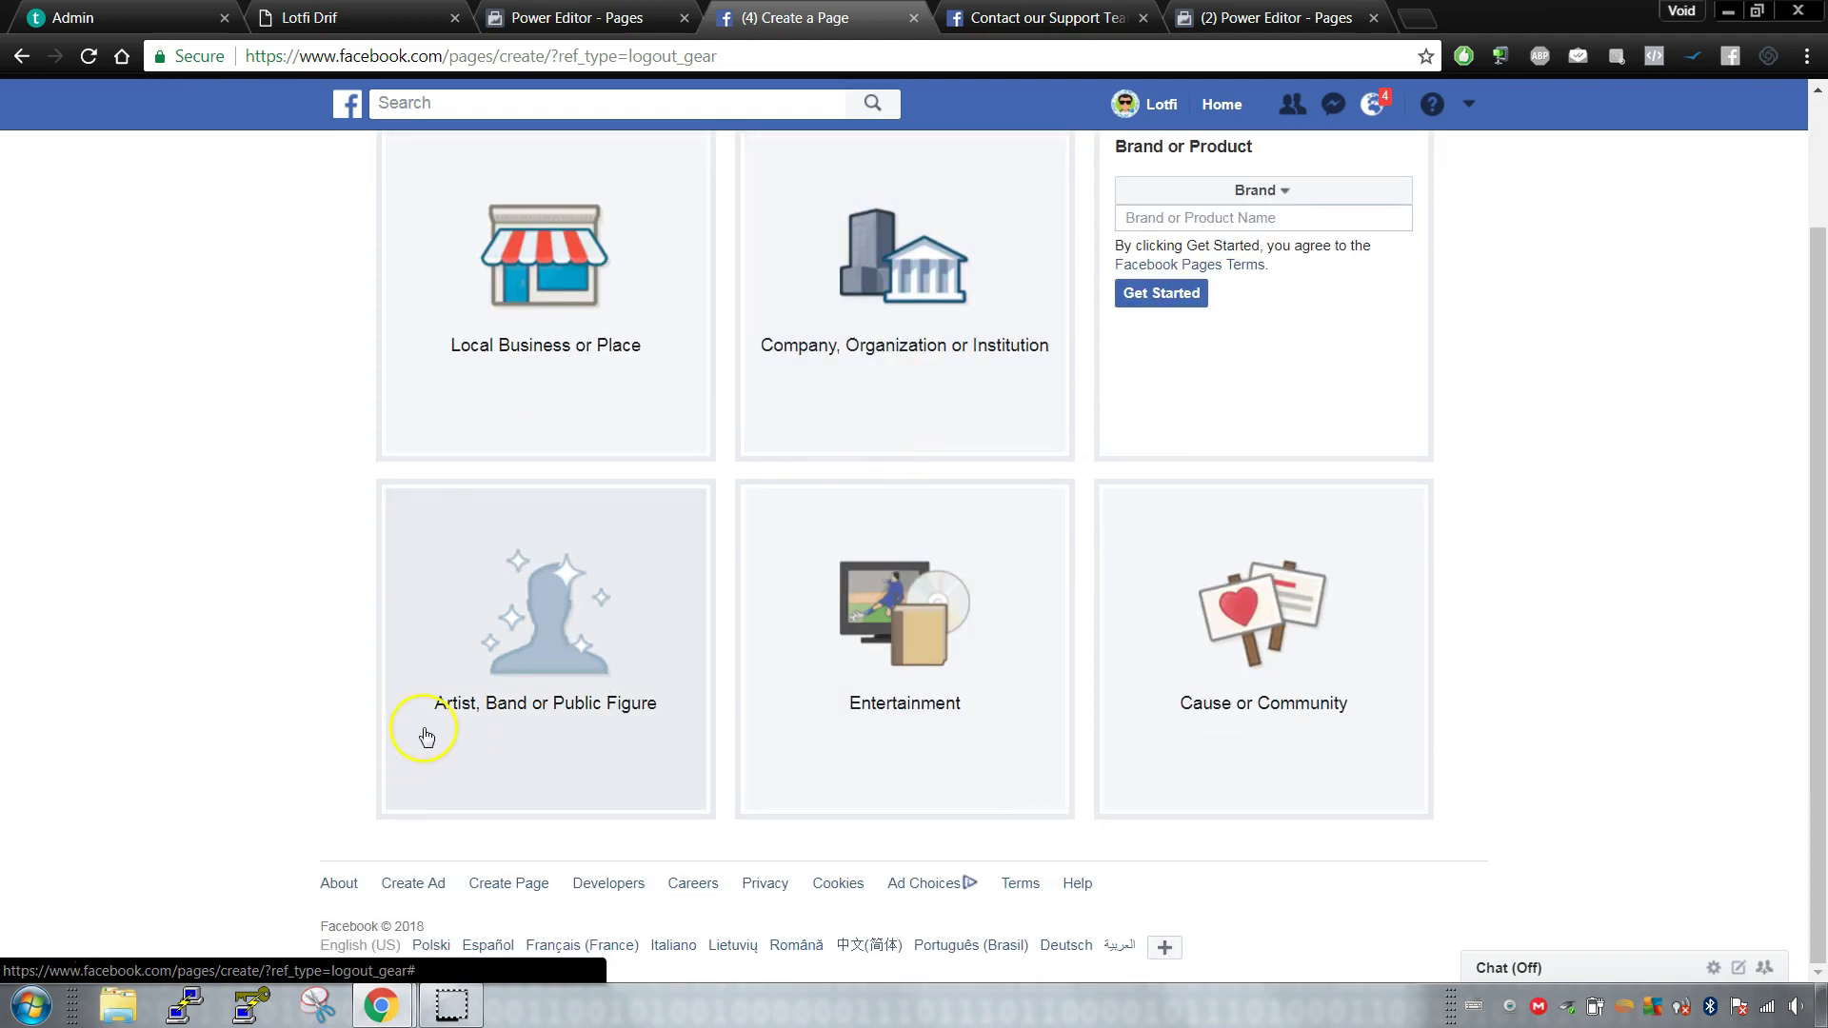
scroll(426, 738, up, 2)
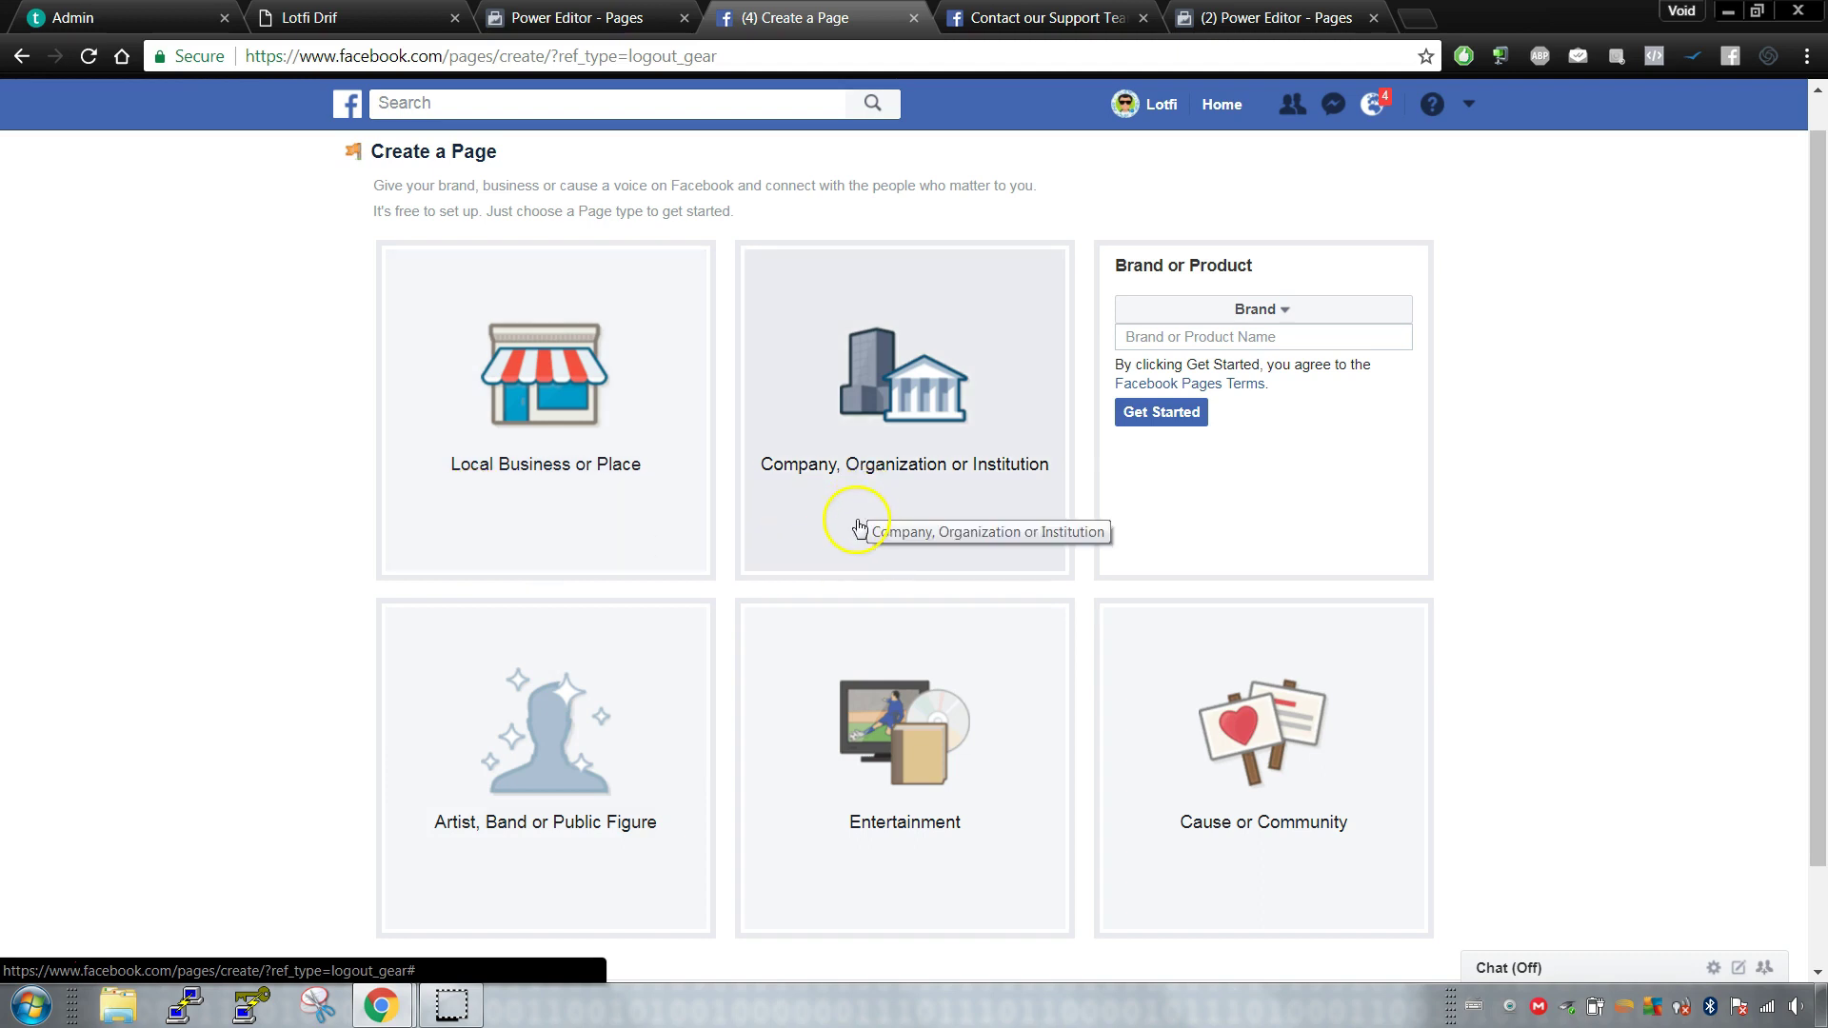
click(1253, 337)
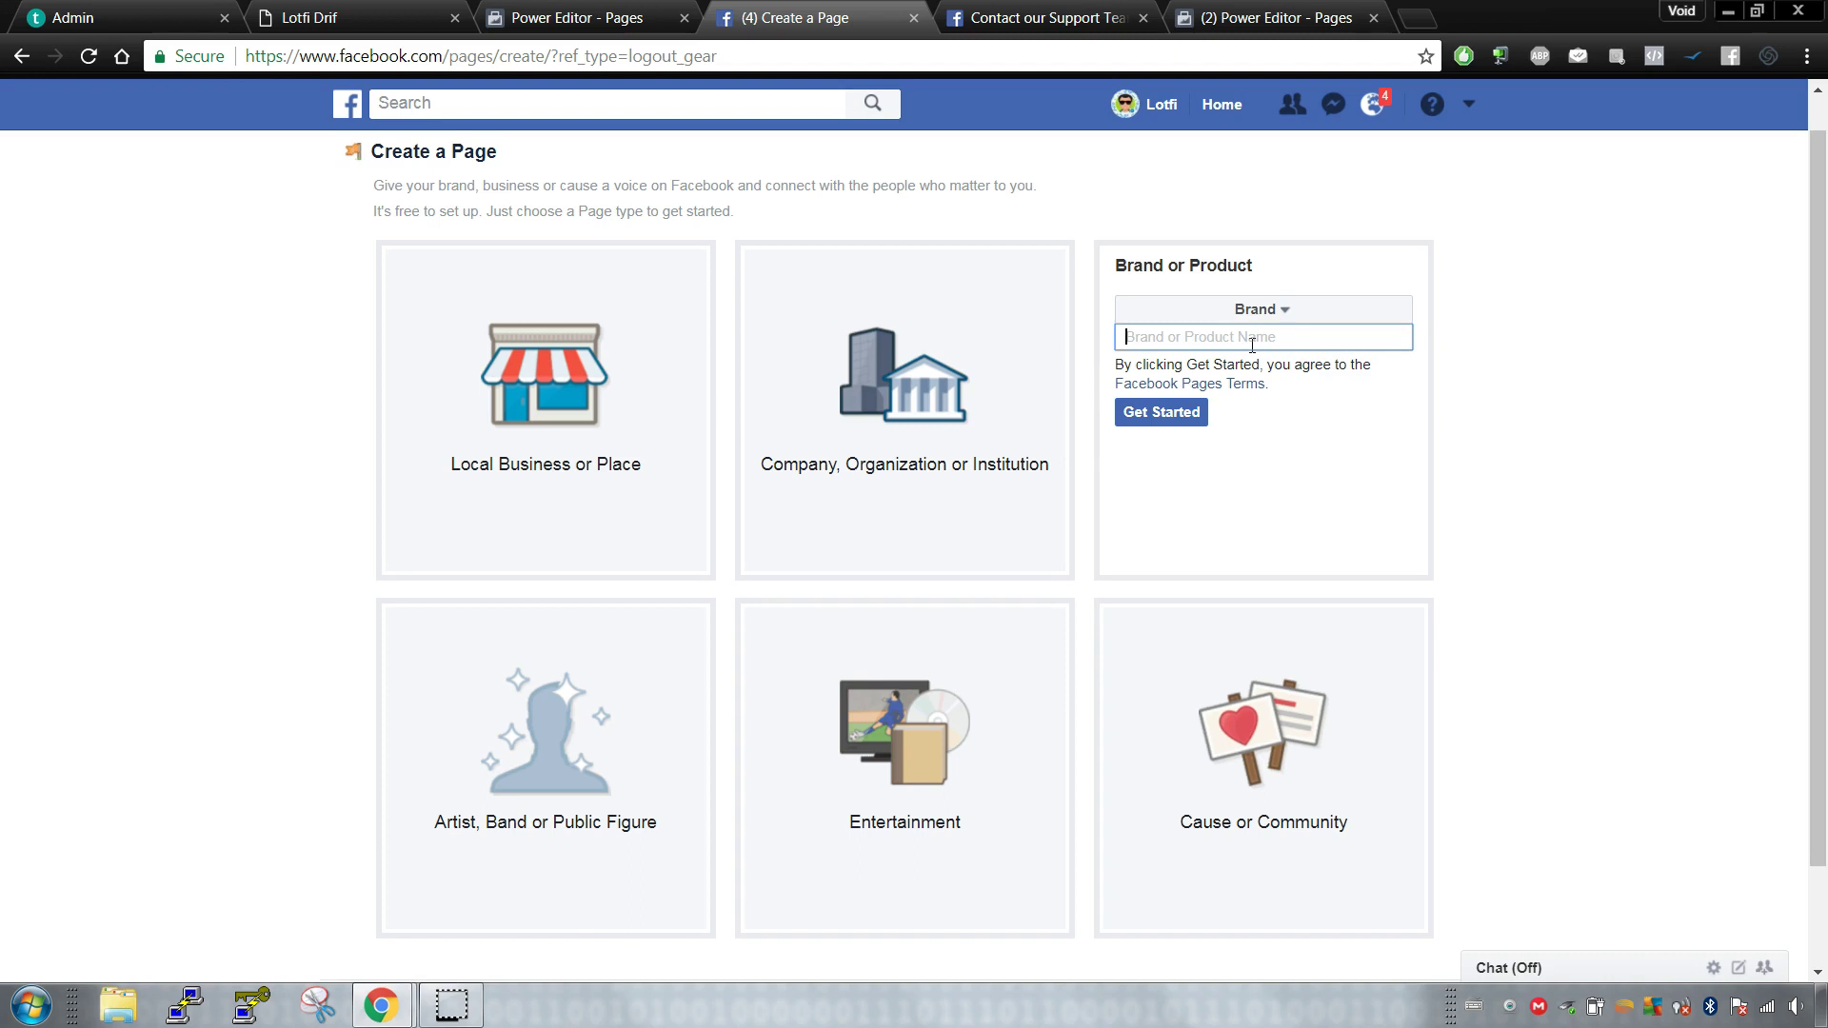
text(Scuba brand)
click(1147, 419)
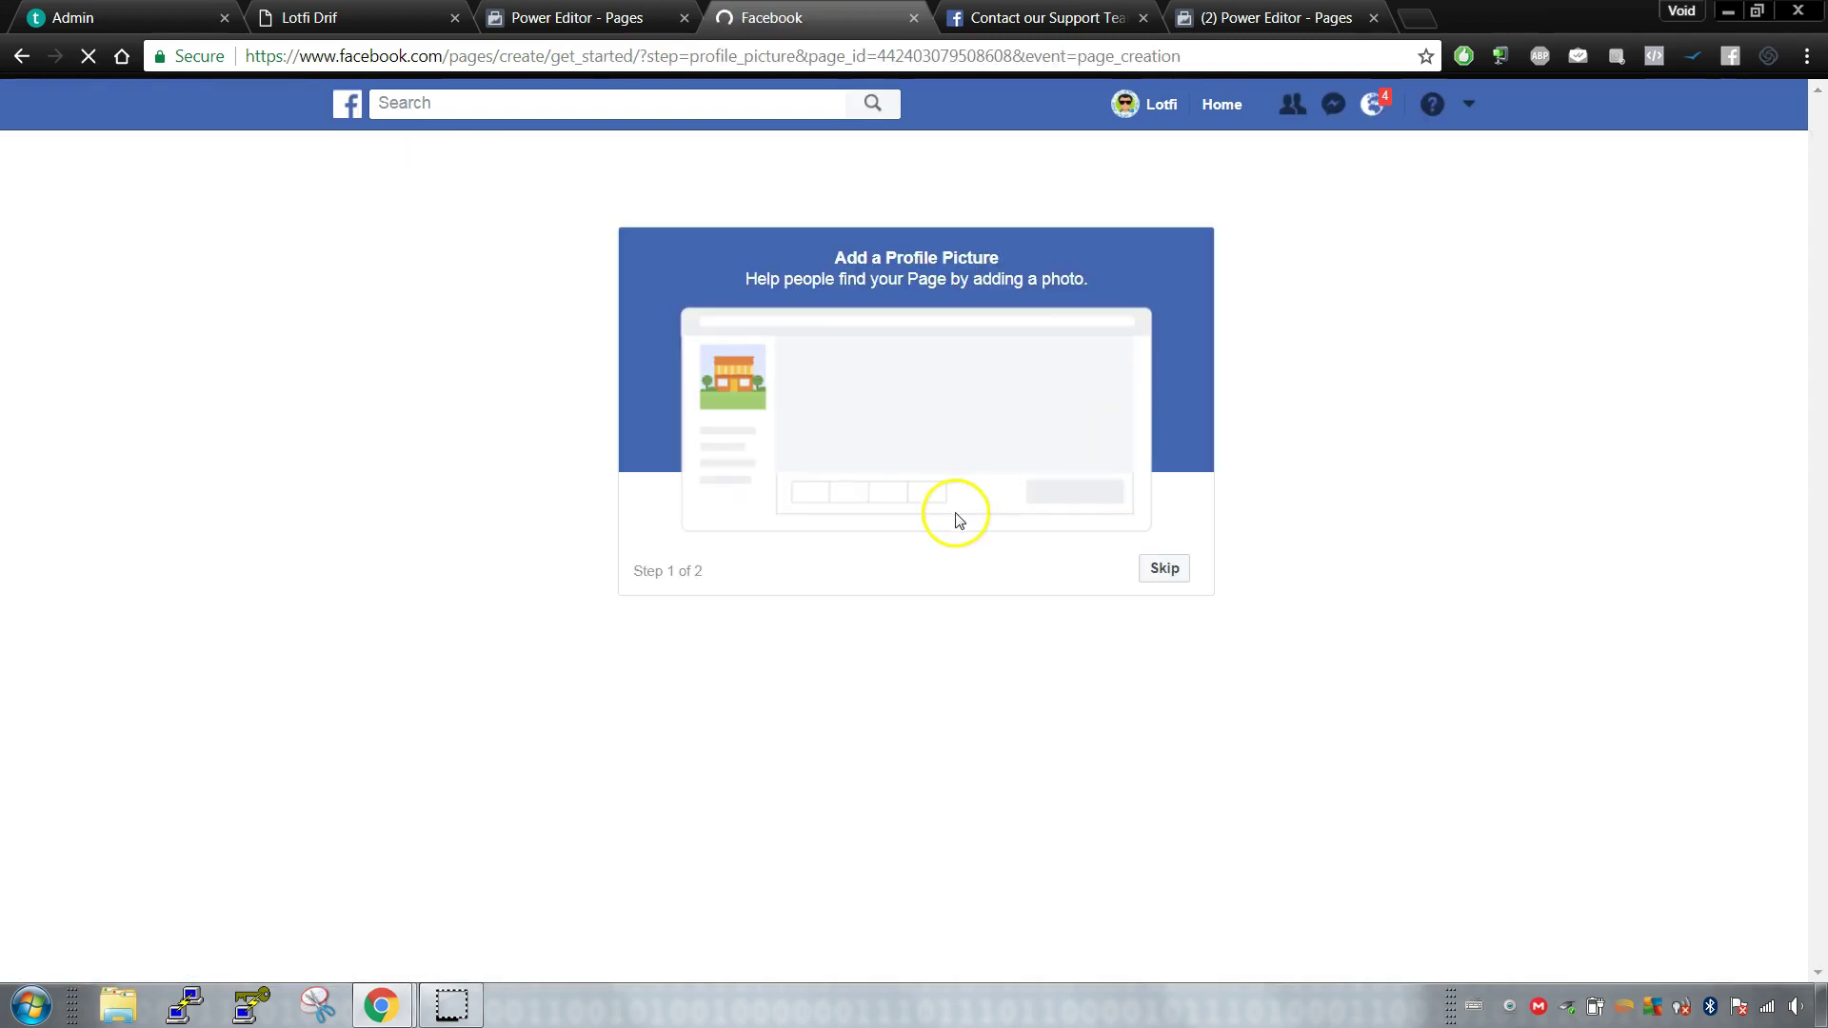
Step: Skip the profile picture and cover photo setup, and dismiss the new page's friend invitation and first post tips
click(959, 568)
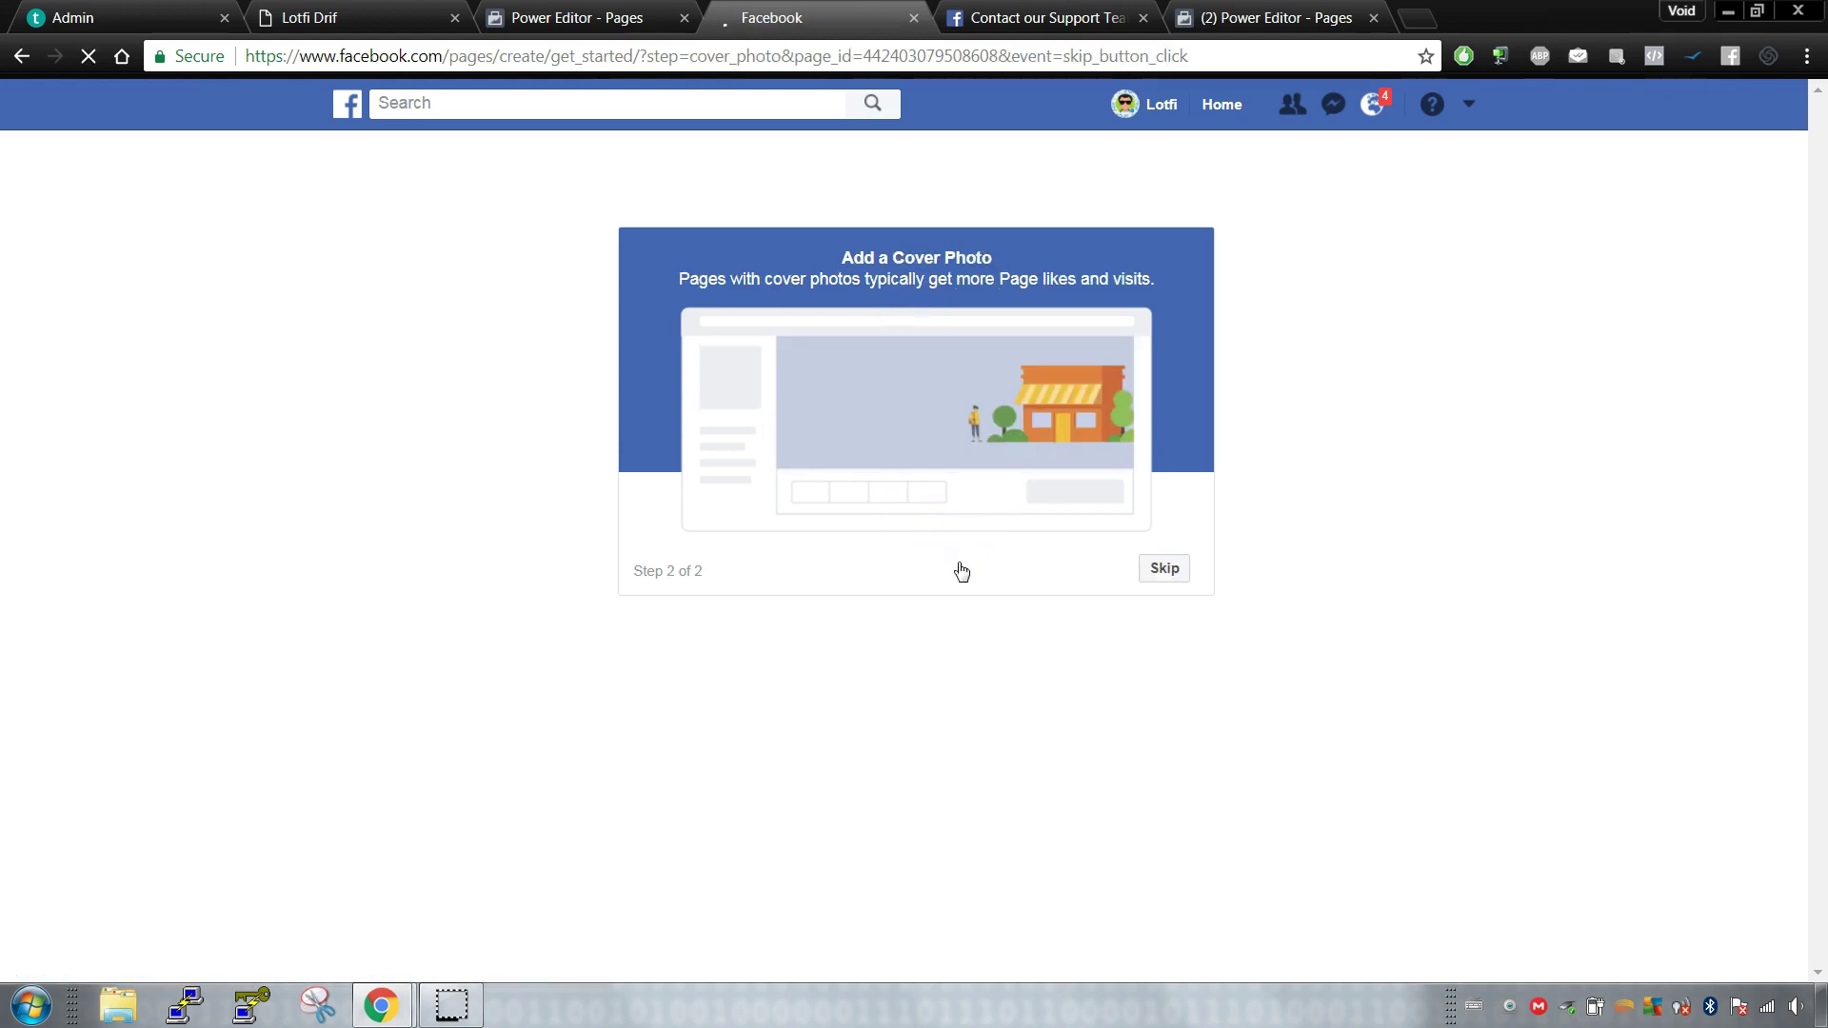
click(964, 570)
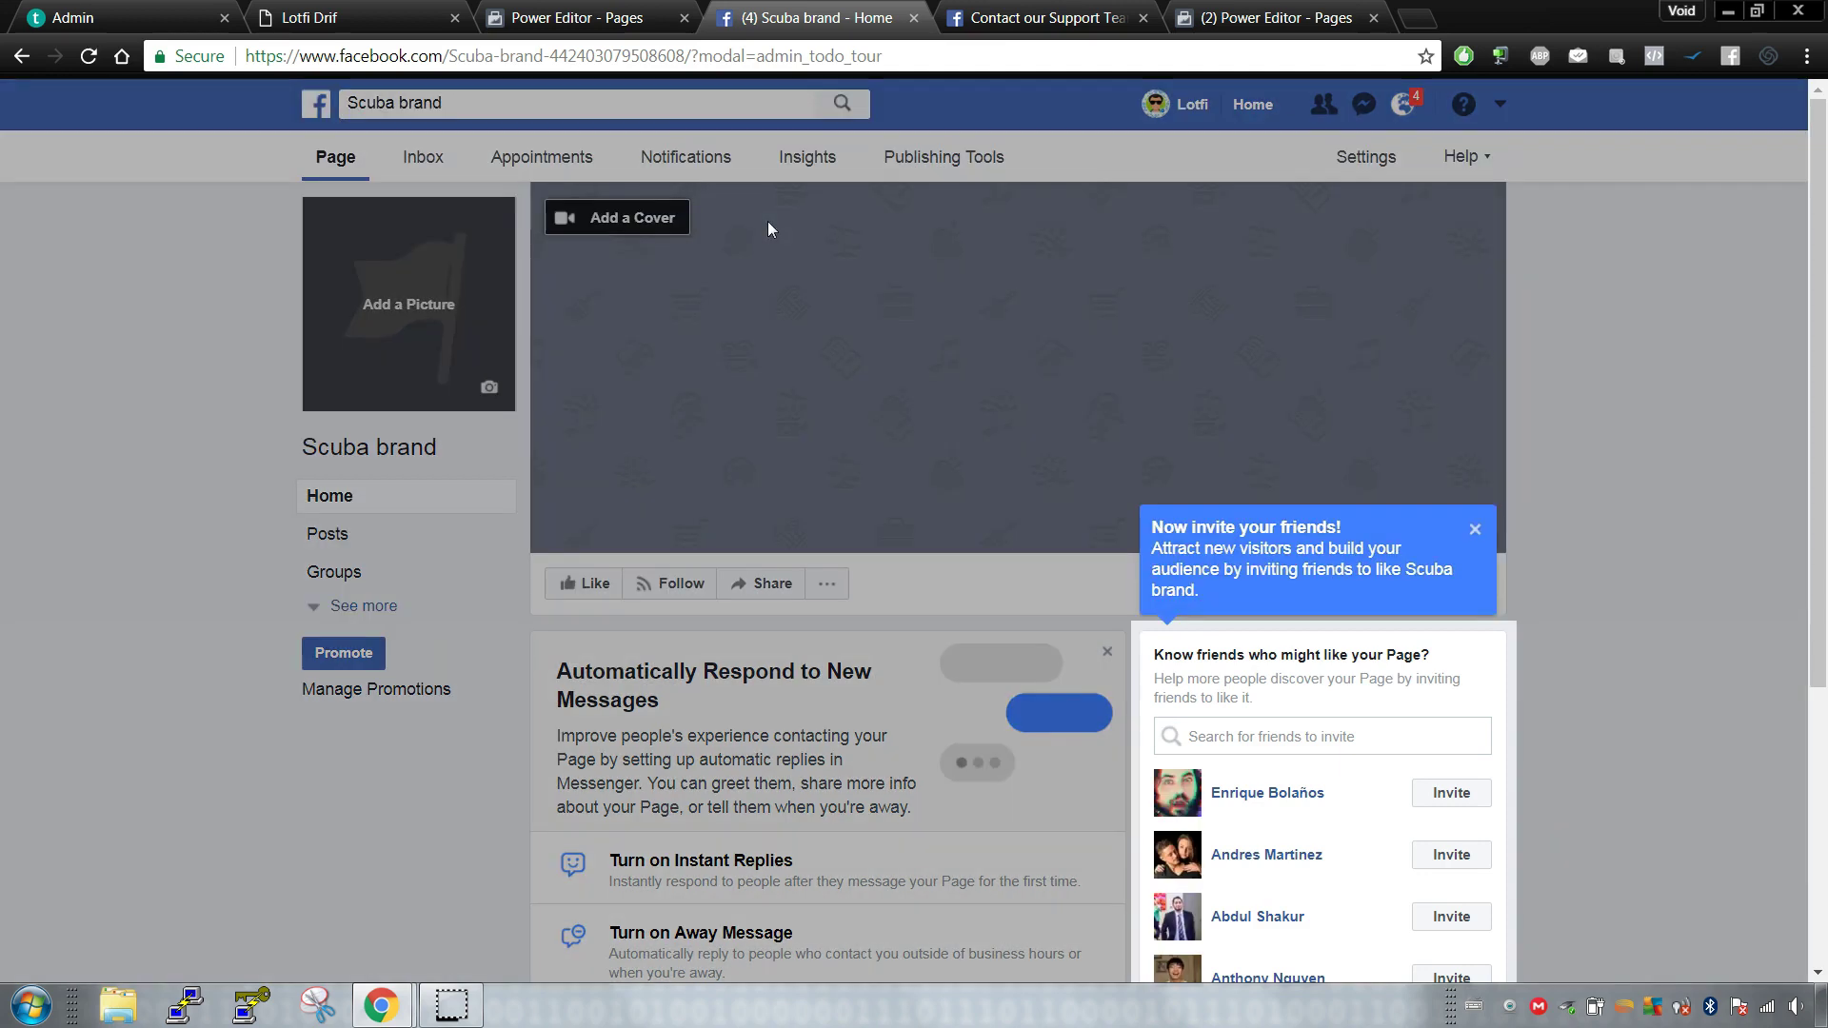
click(653, 232)
click(1481, 533)
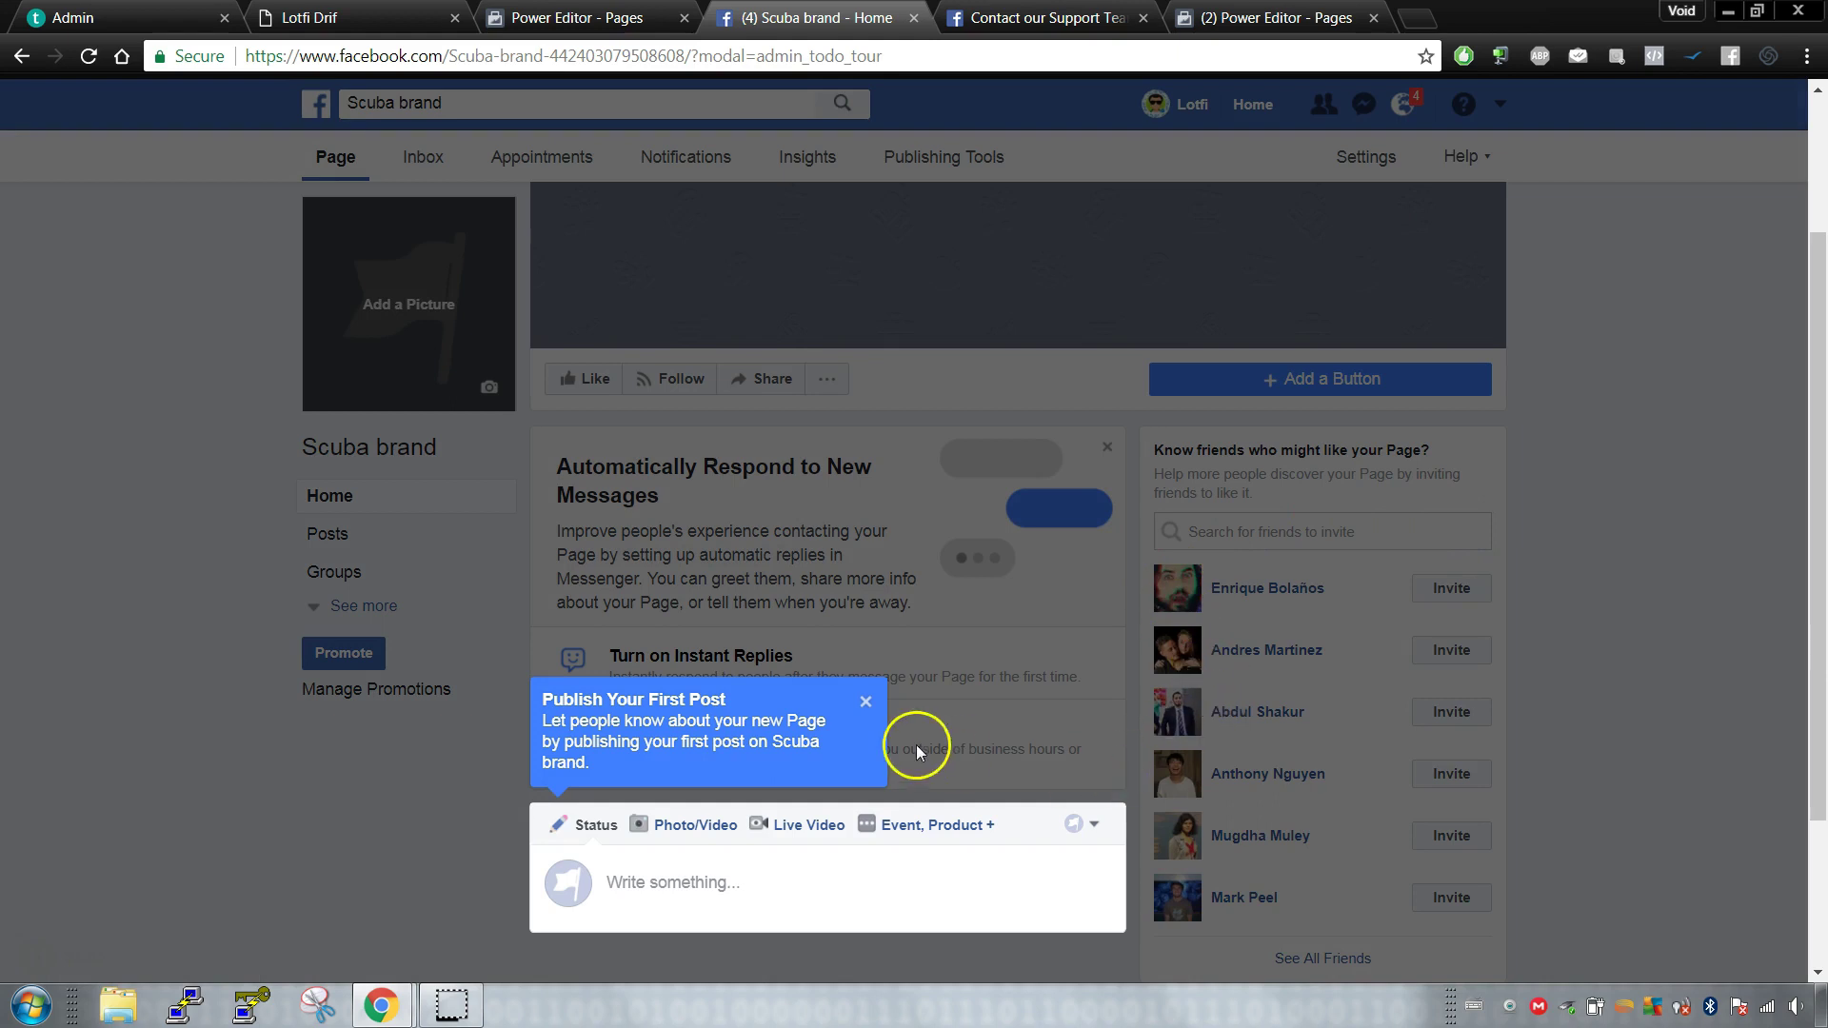
click(866, 702)
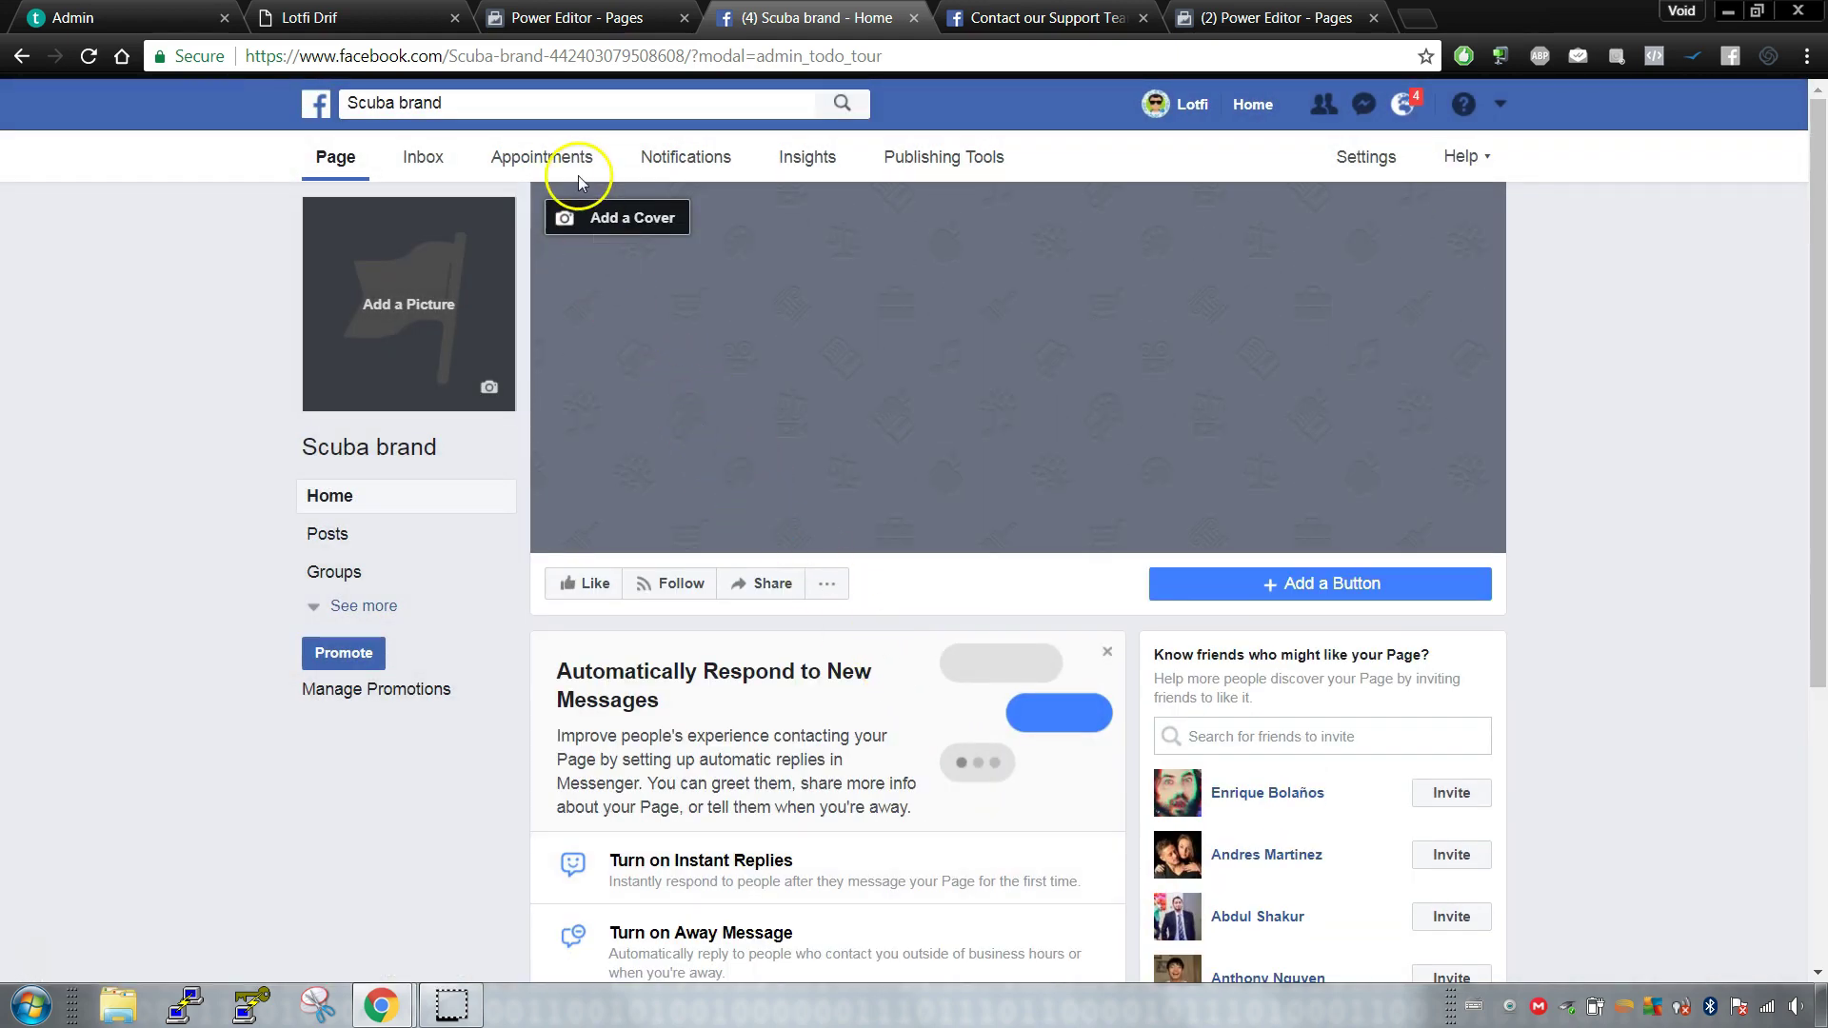
Step: Show the page's cover options and view the personal profile in a new tab as a reference before returning to the Scuba brand page
click(618, 217)
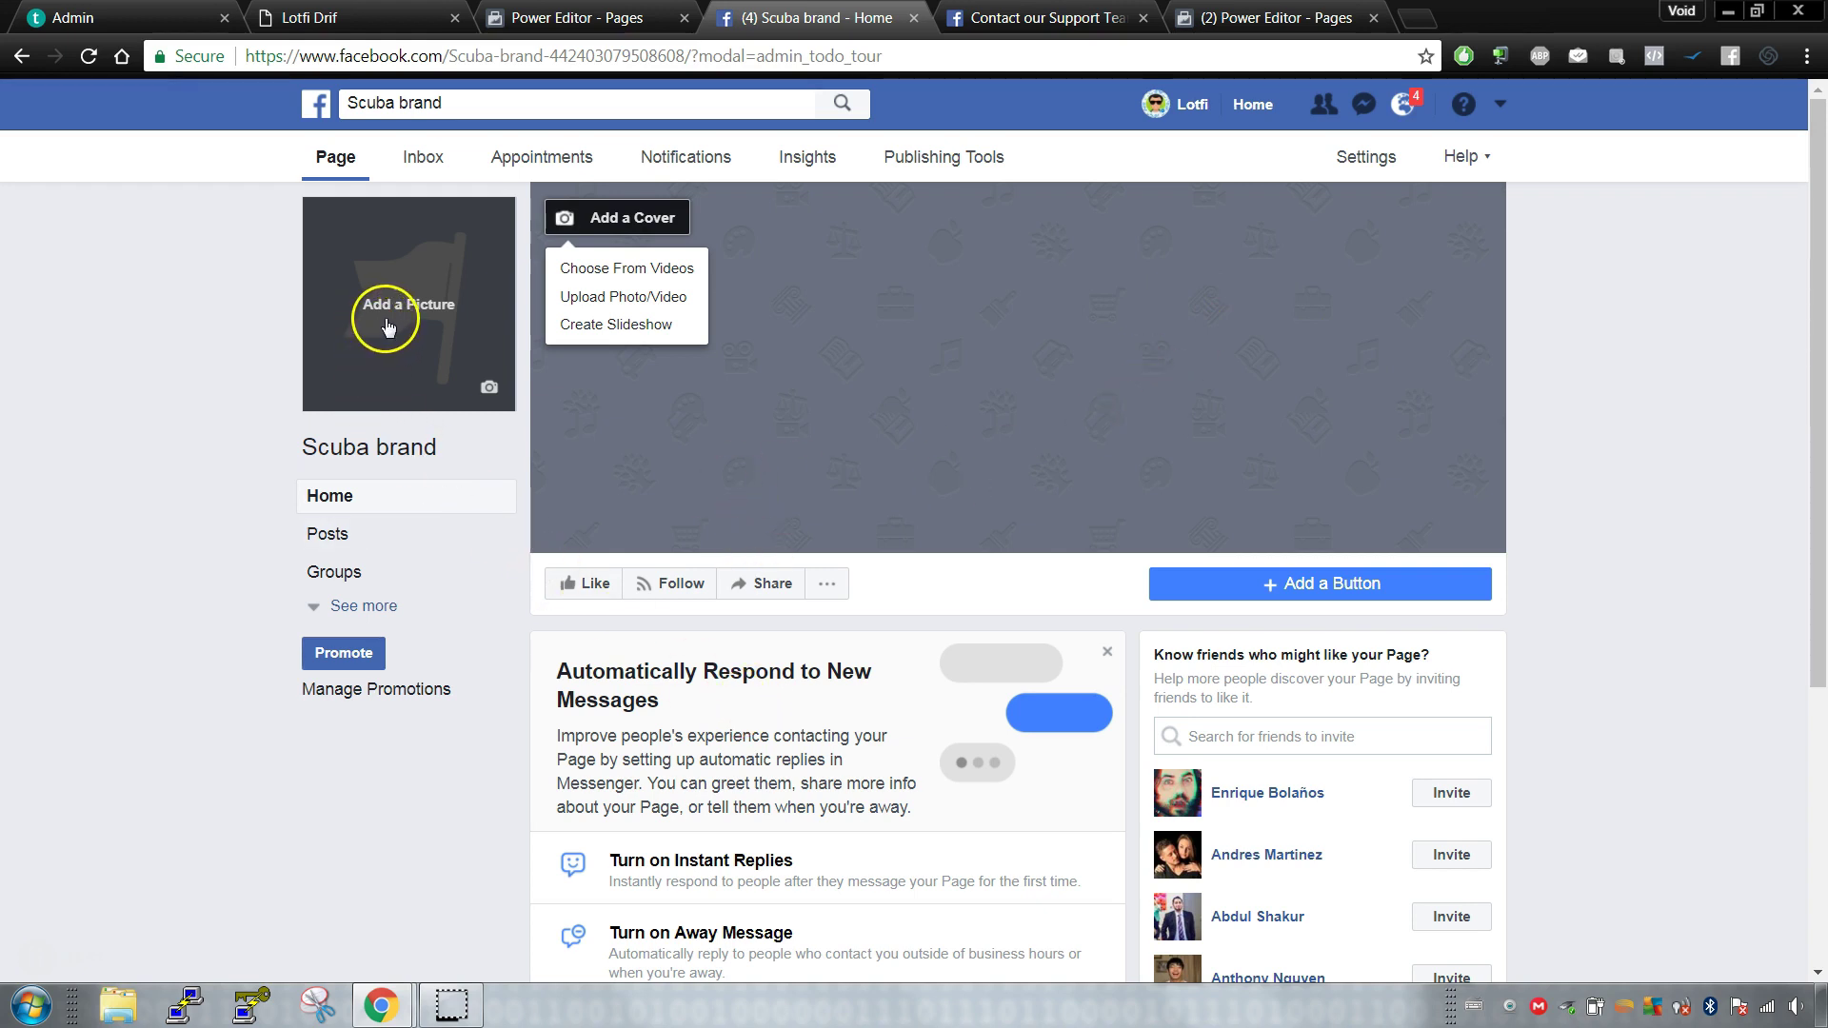
right_click(1181, 111)
click(1214, 131)
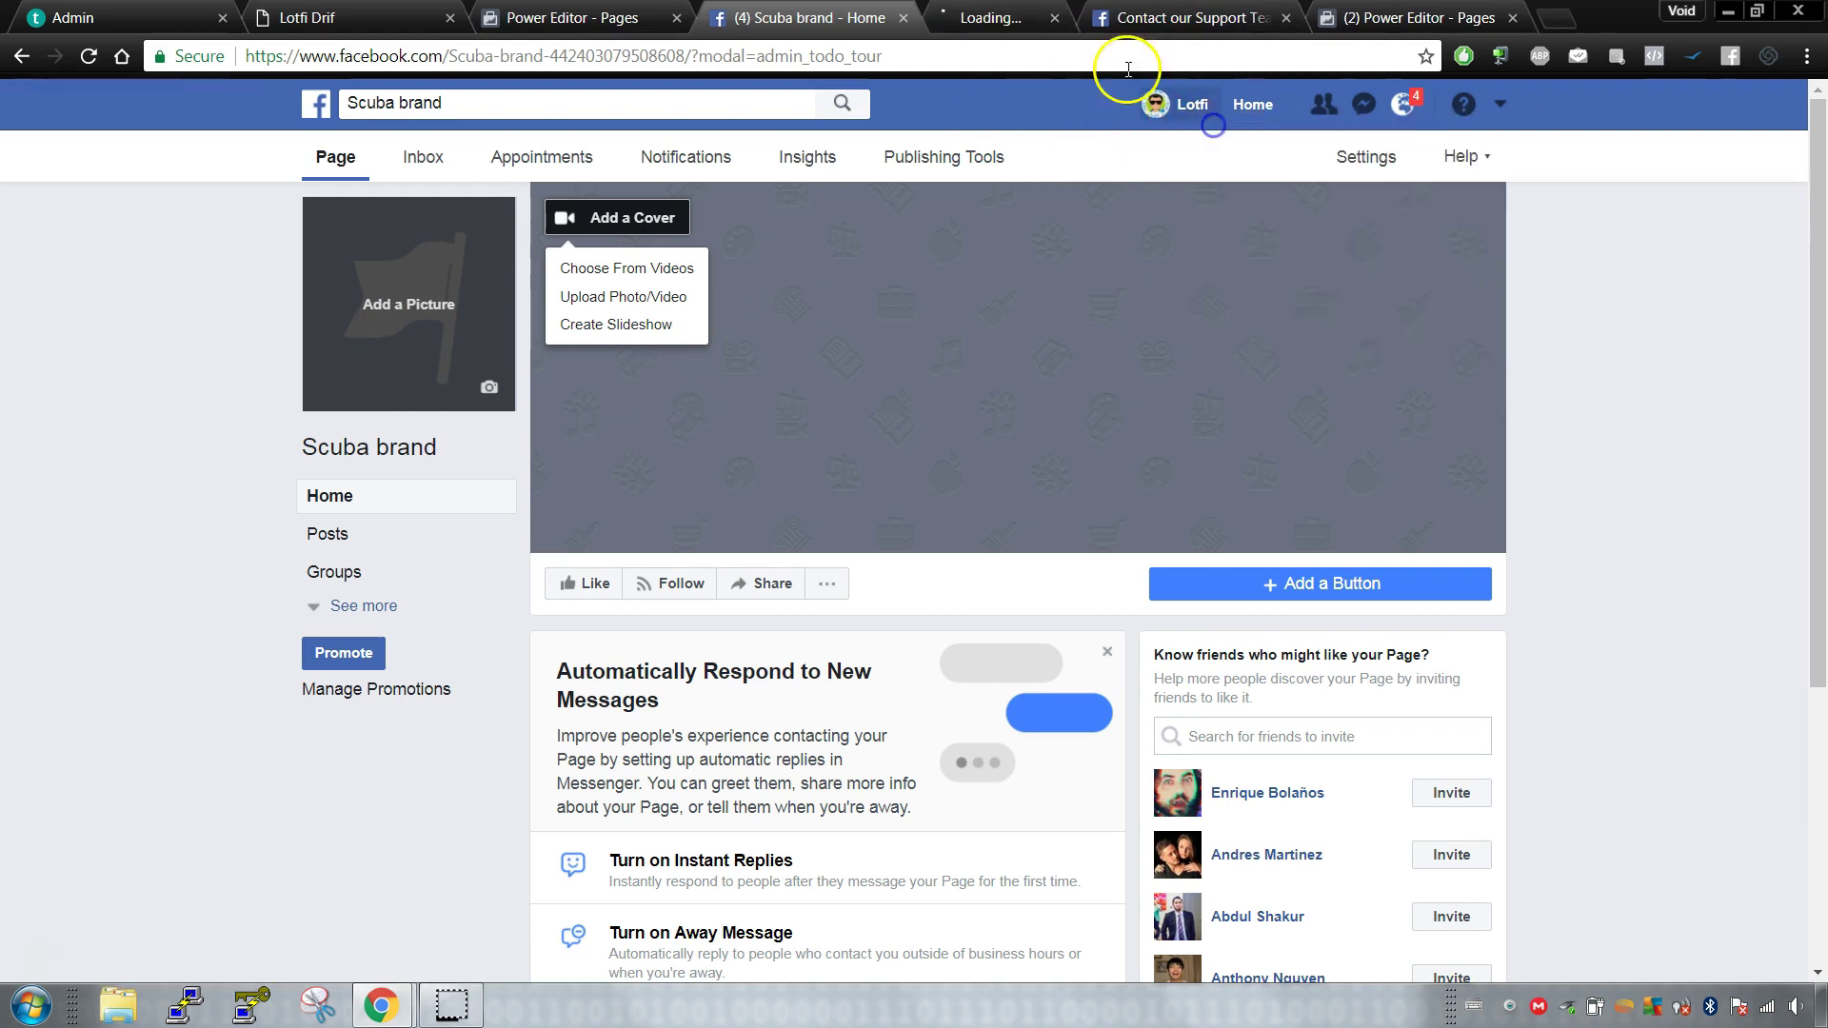
click(1019, 18)
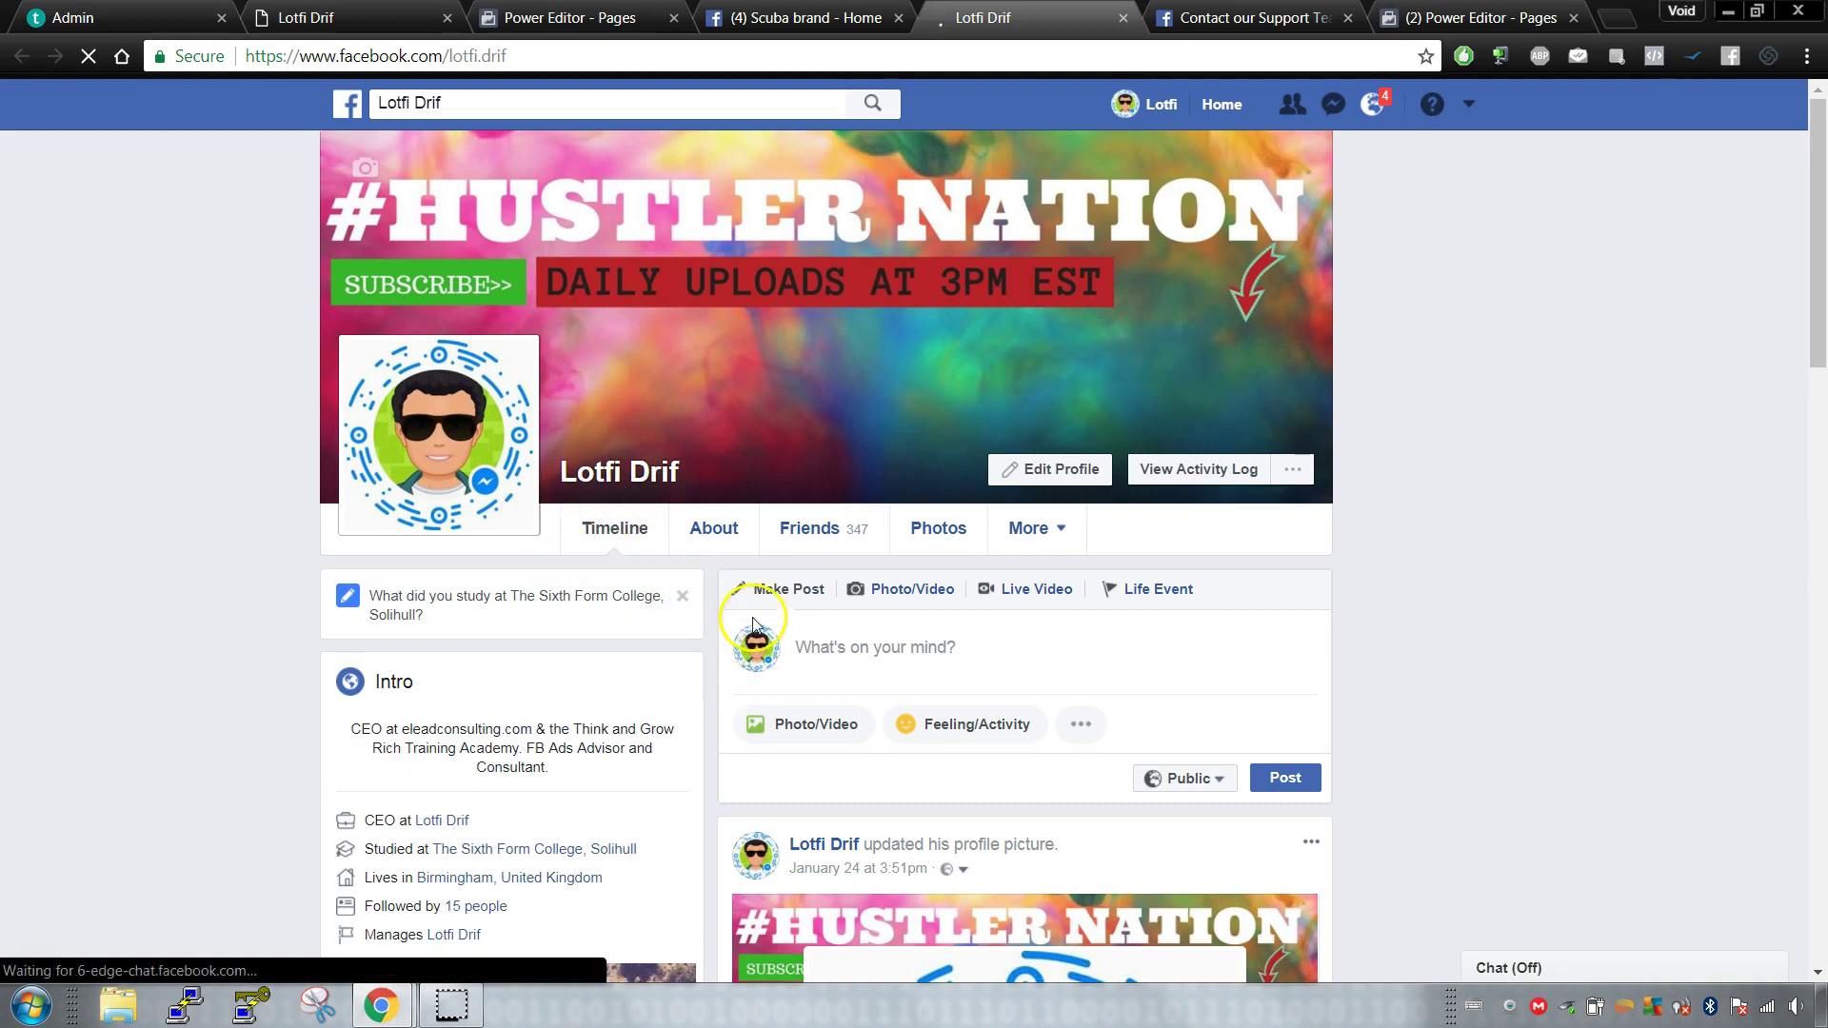
scroll(817, 579, down, 3)
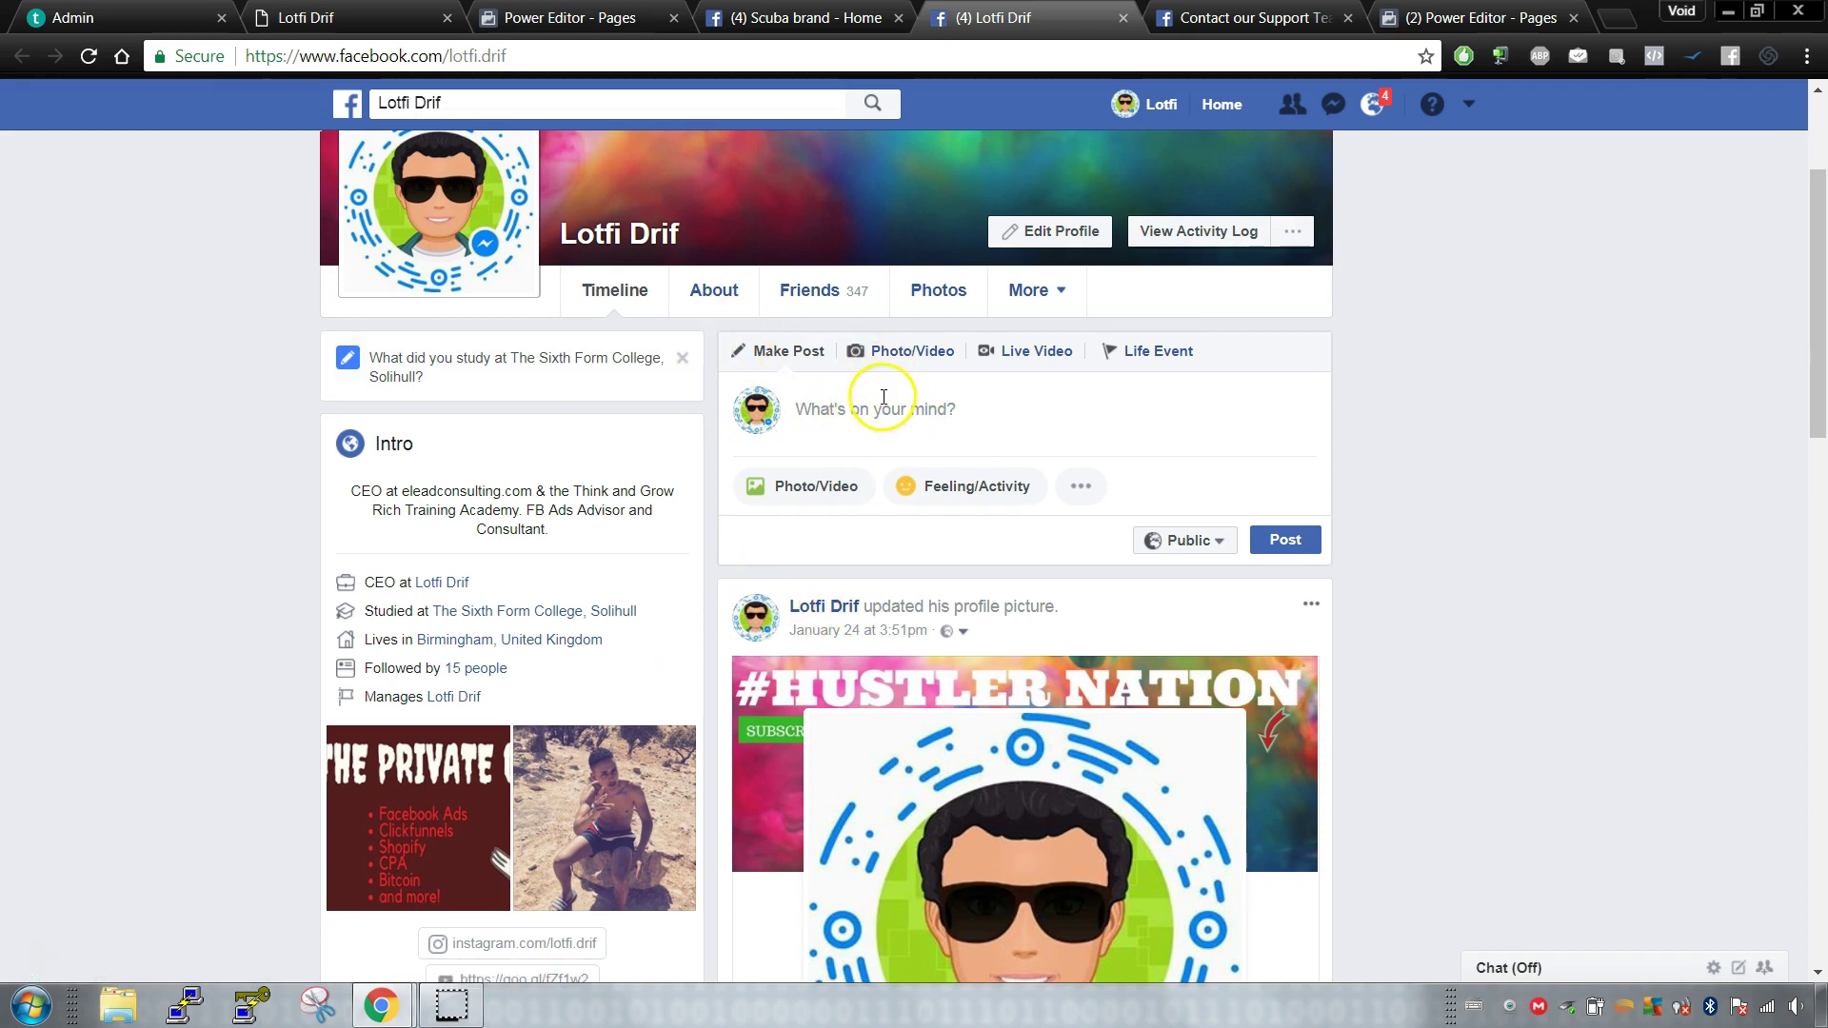
click(779, 19)
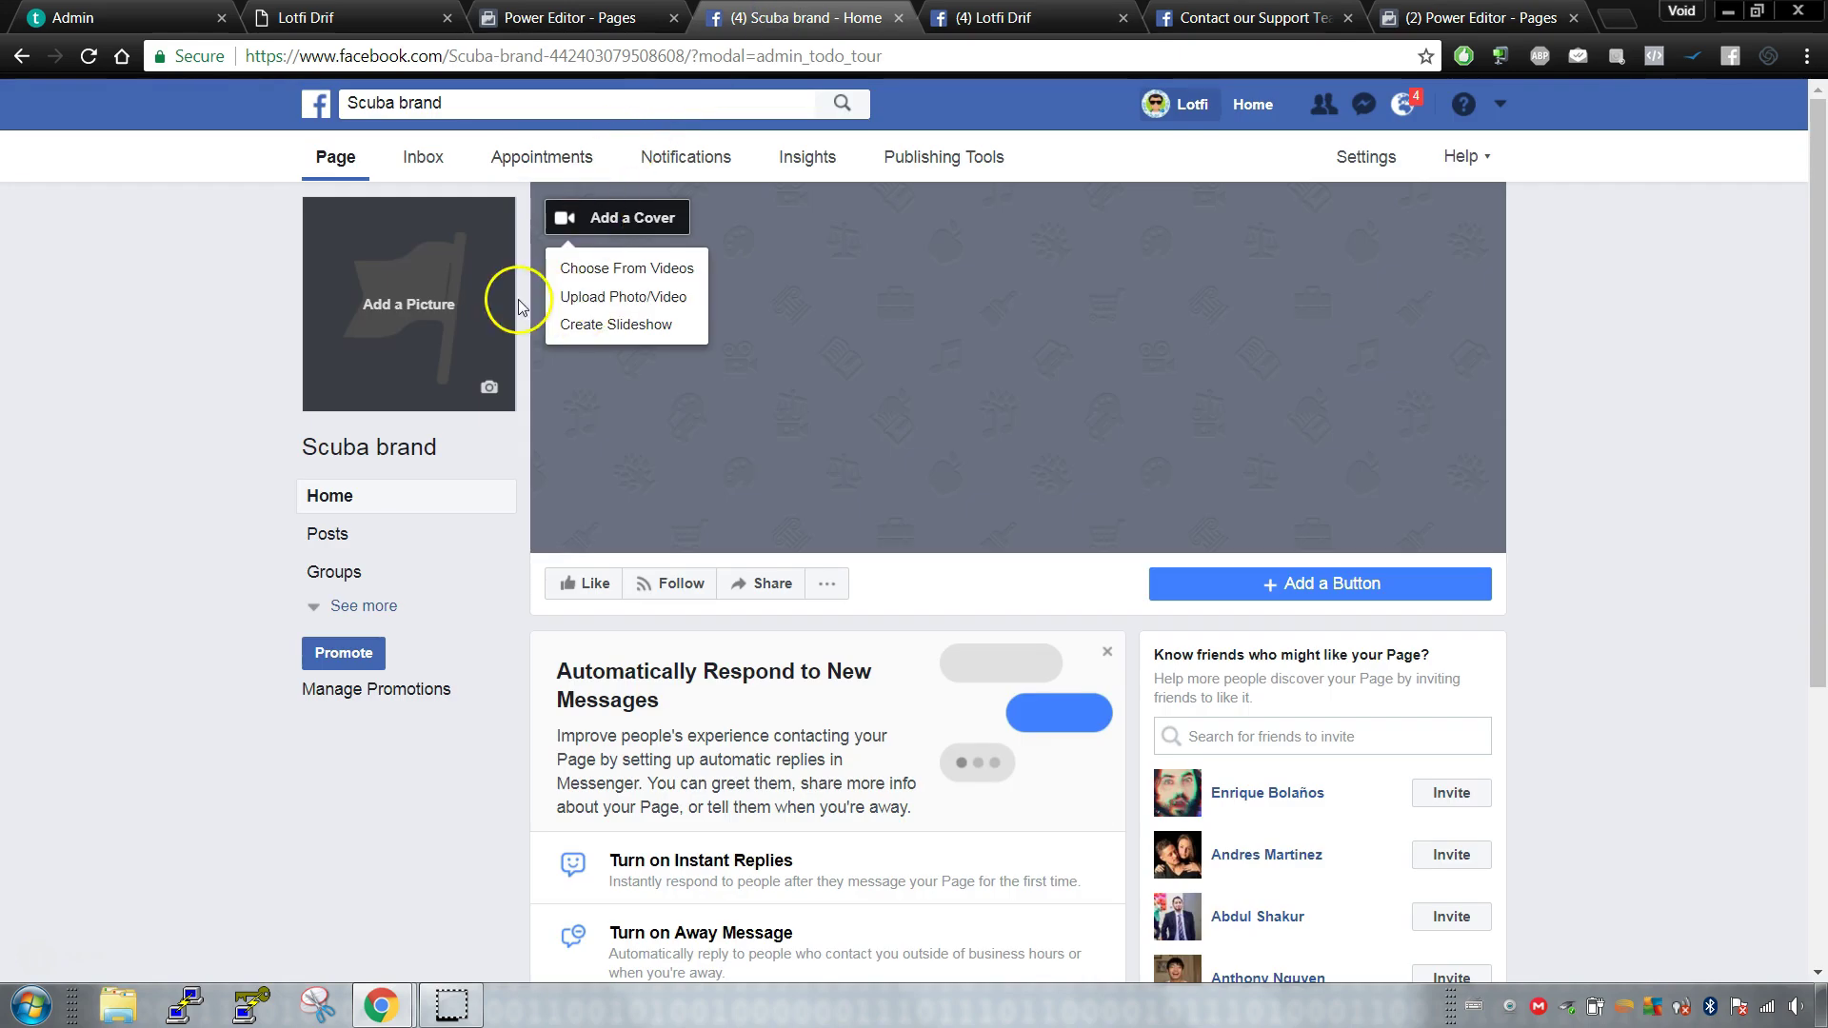
Step: Close the cover options, review the personal profile's cover photo and timeline as a reference, and return to the Scuba brand page
click(257, 292)
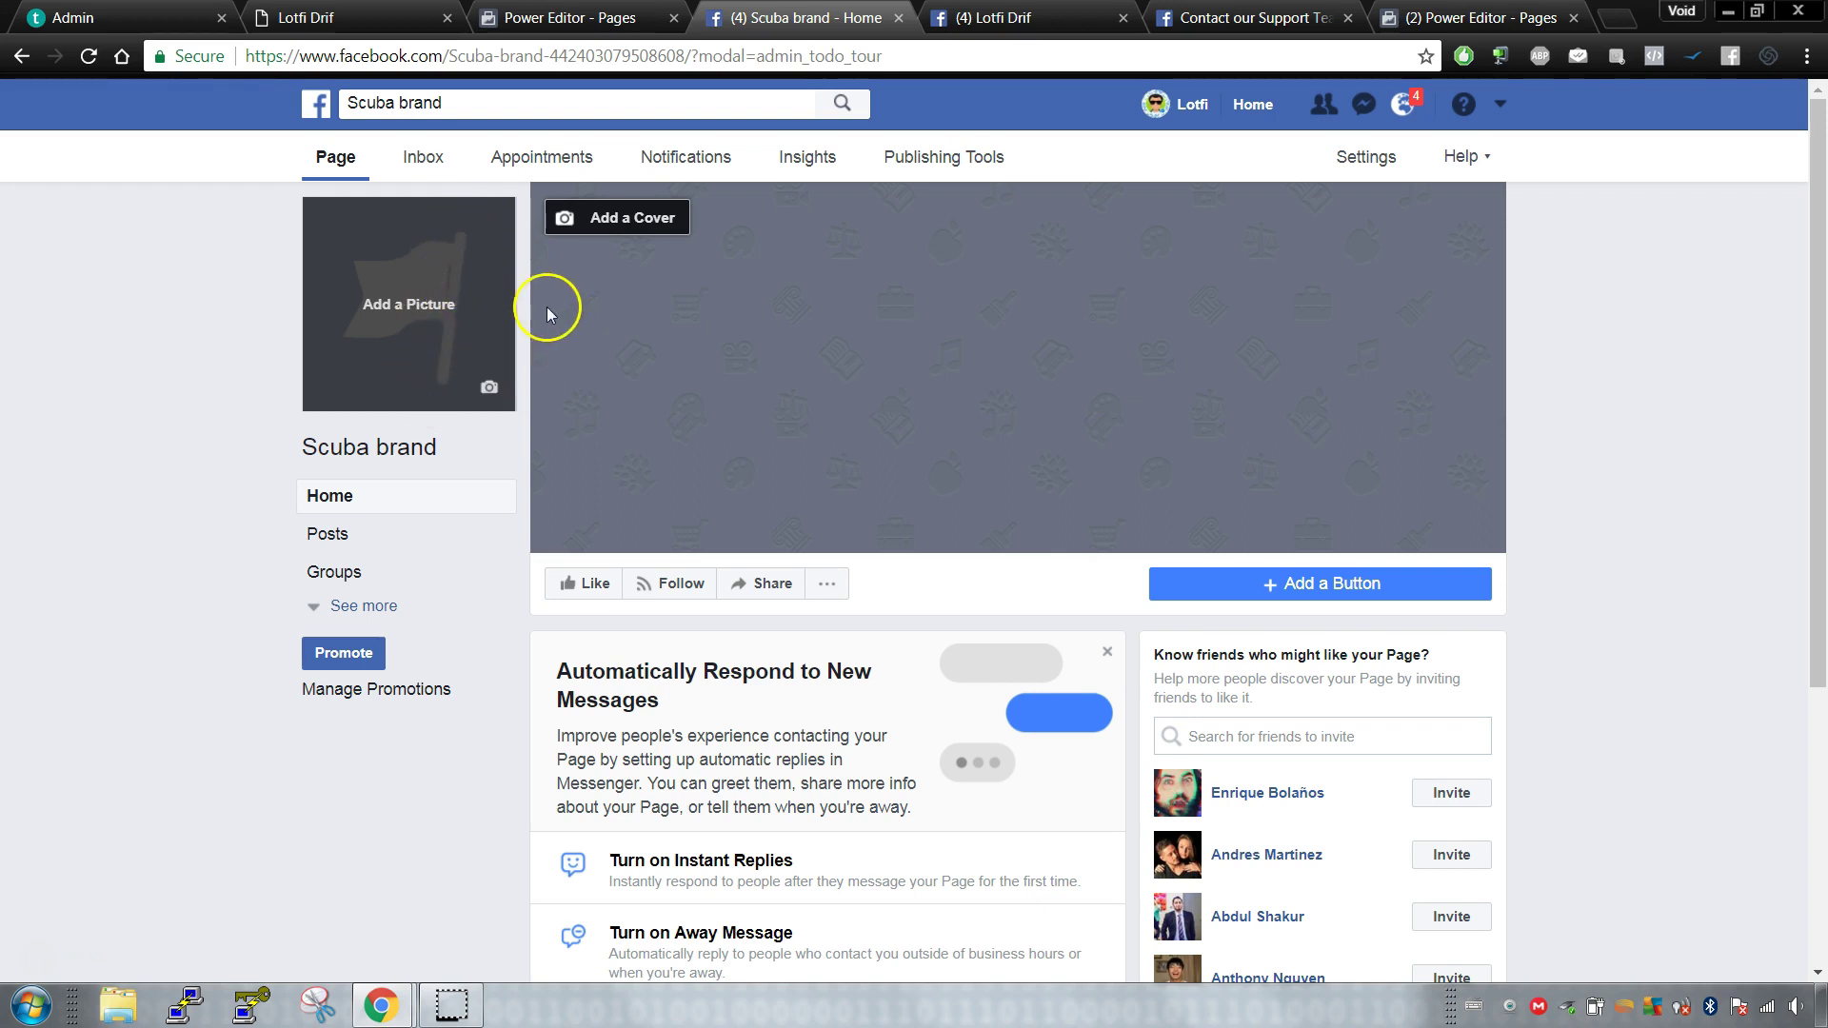
click(995, 17)
scroll(885, 495, down, 3)
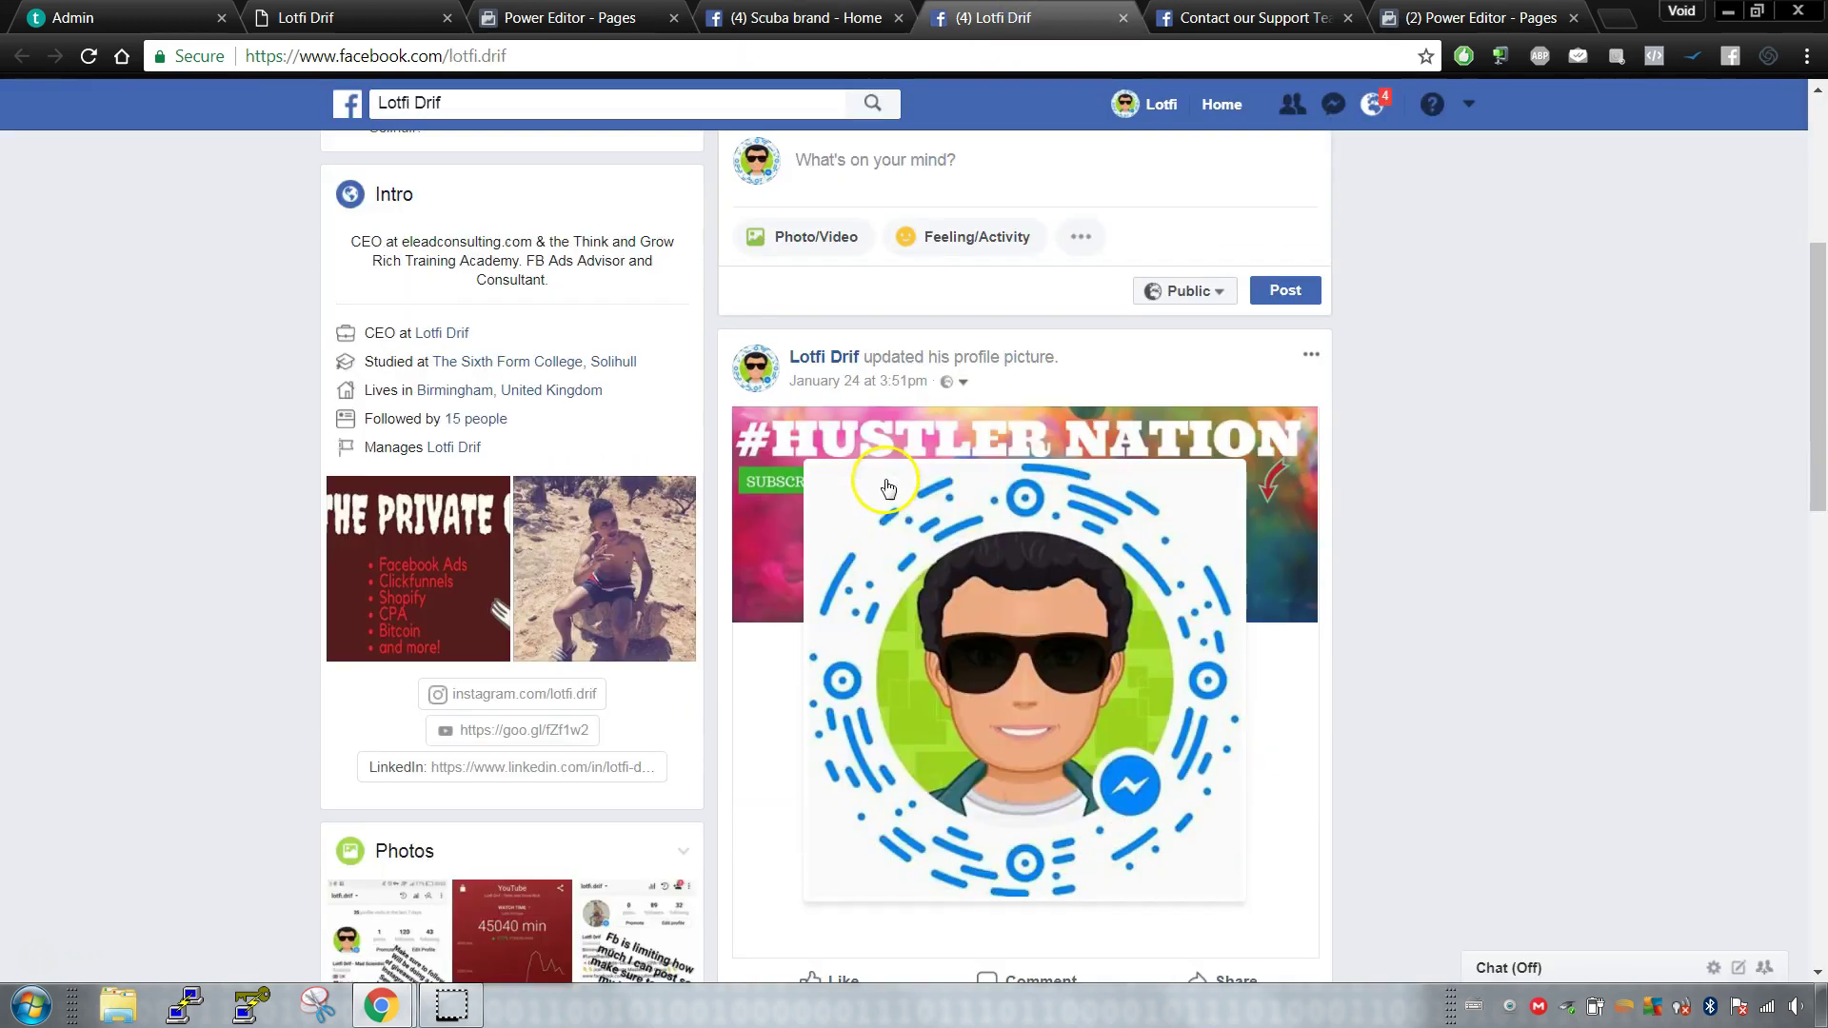
scroll(892, 476, up, 4)
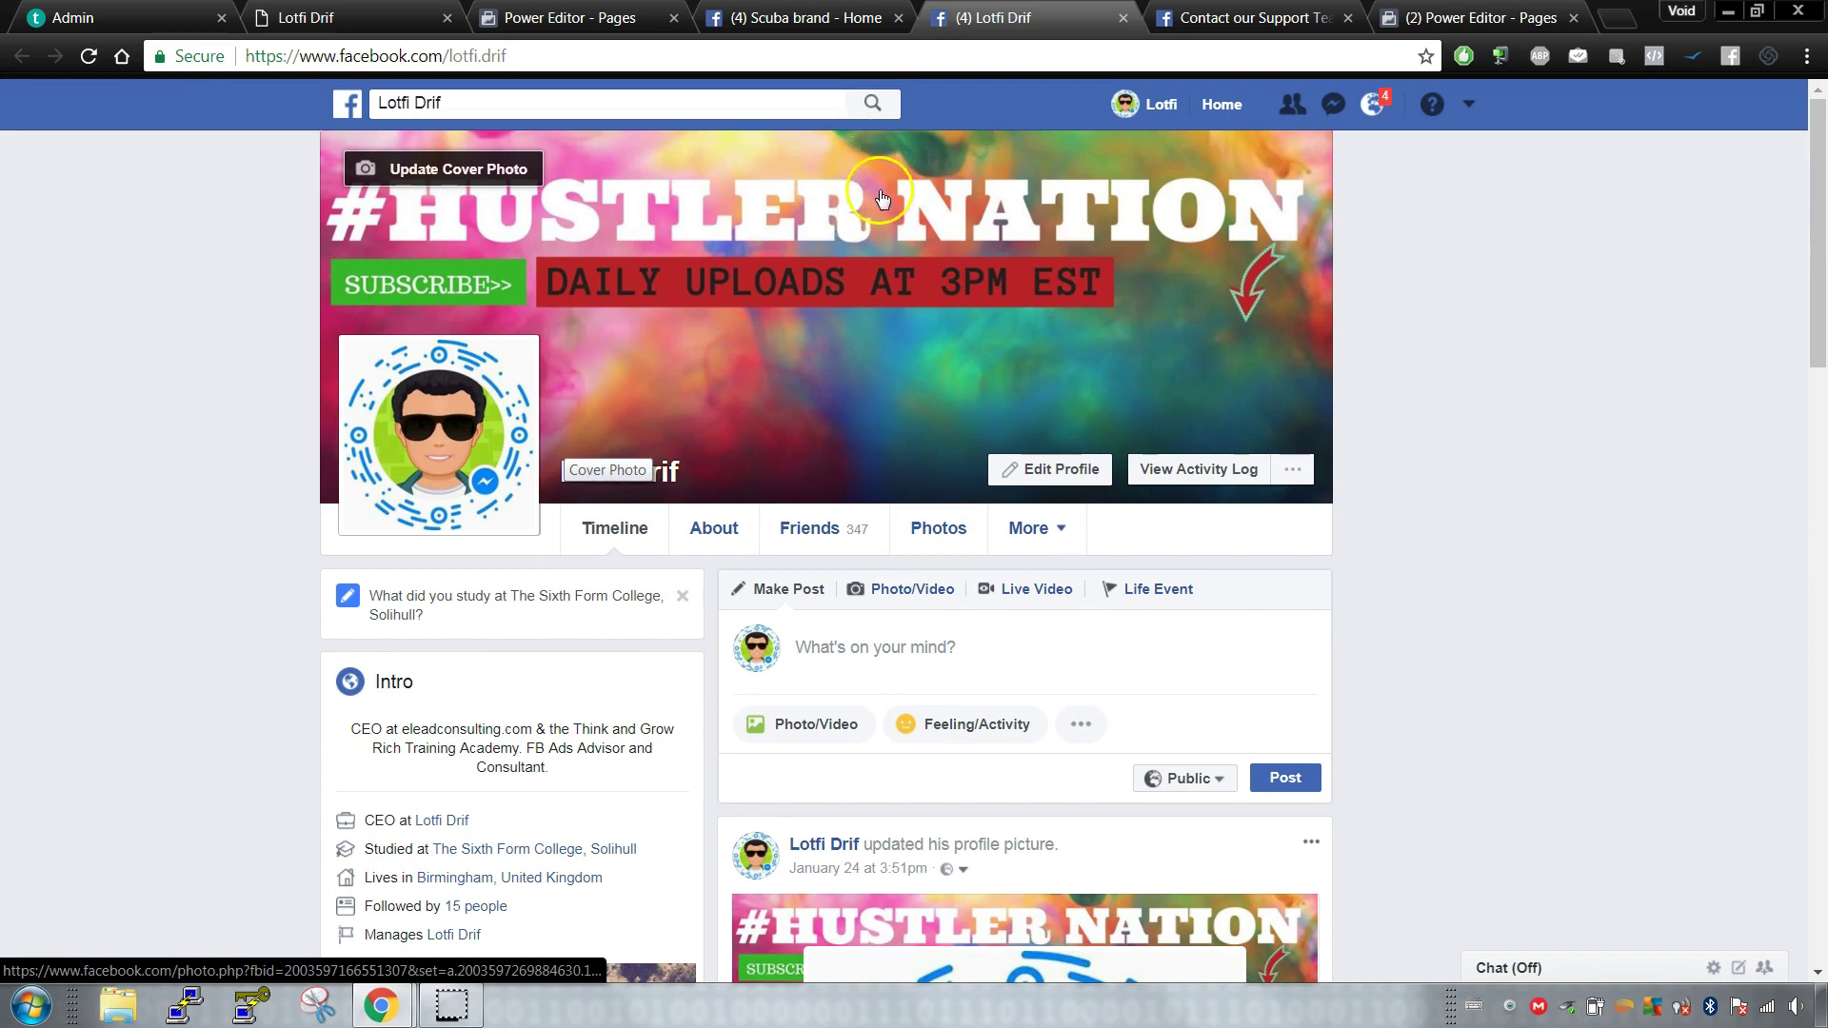
scroll(876, 205, down, 3)
scroll(874, 205, down, 8)
scroll(868, 210, up, 10)
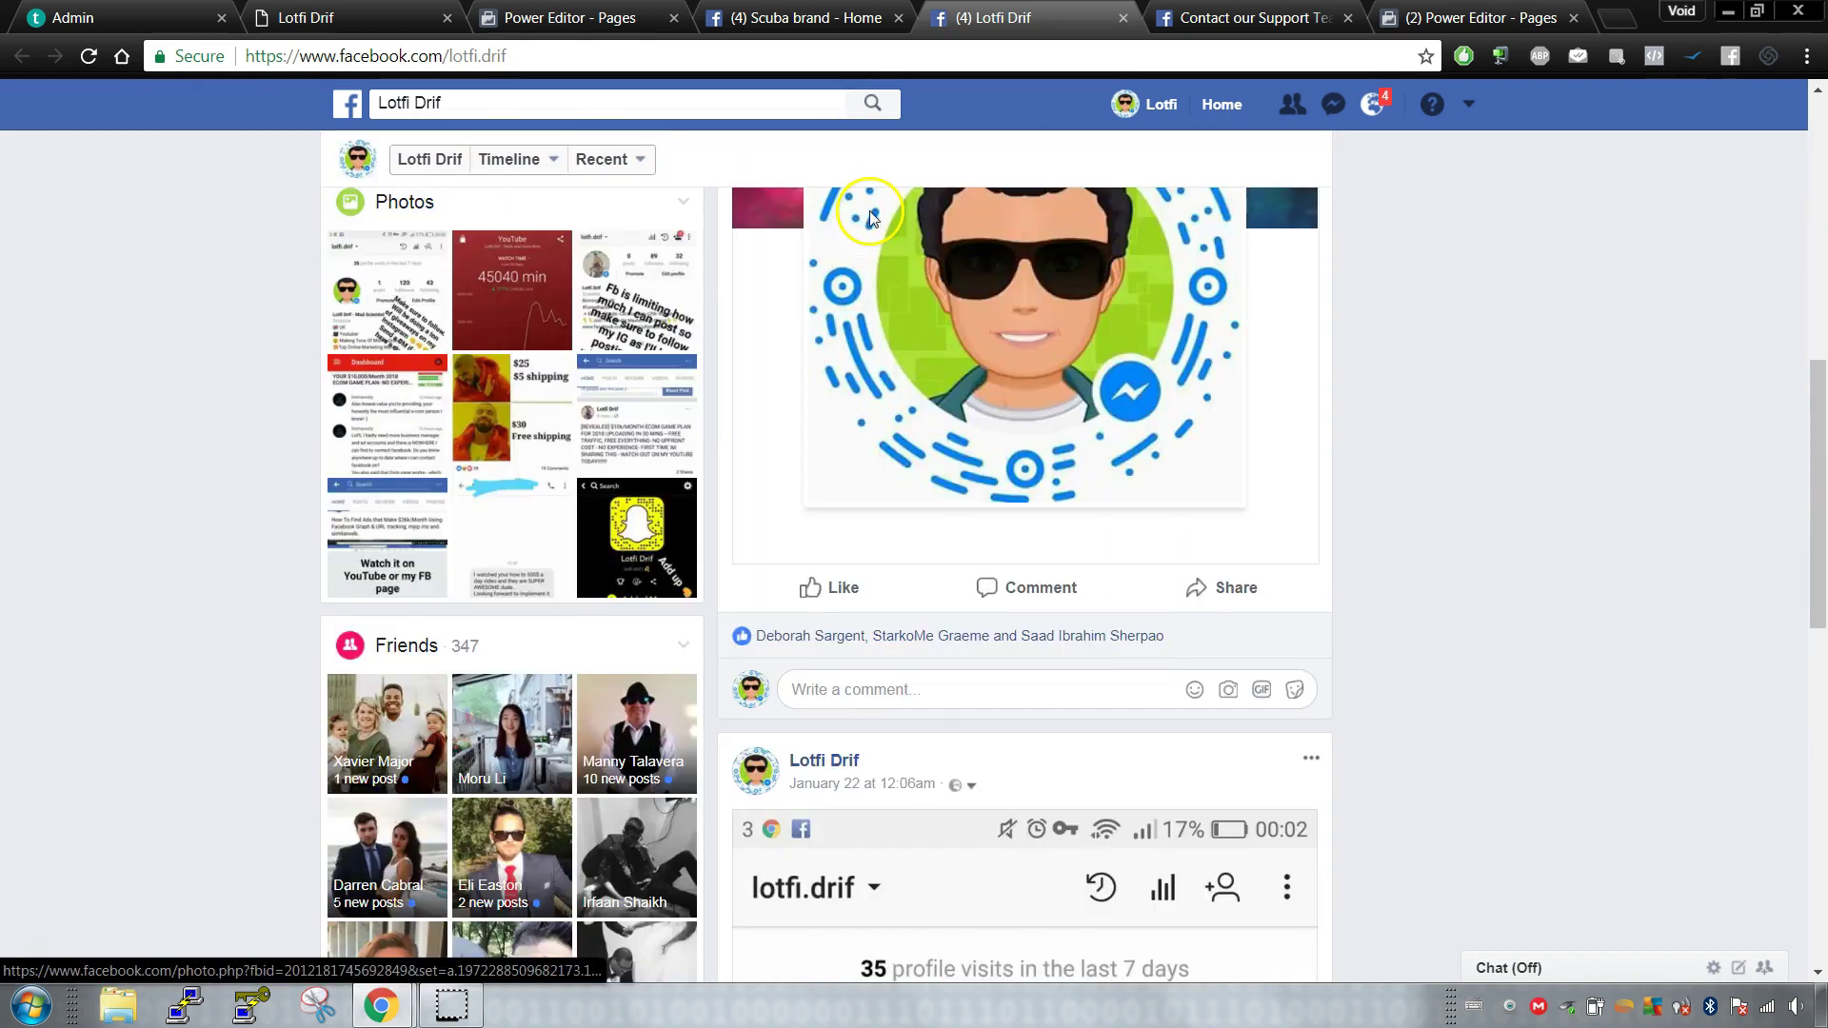
scroll(873, 219, up, 3)
click(791, 17)
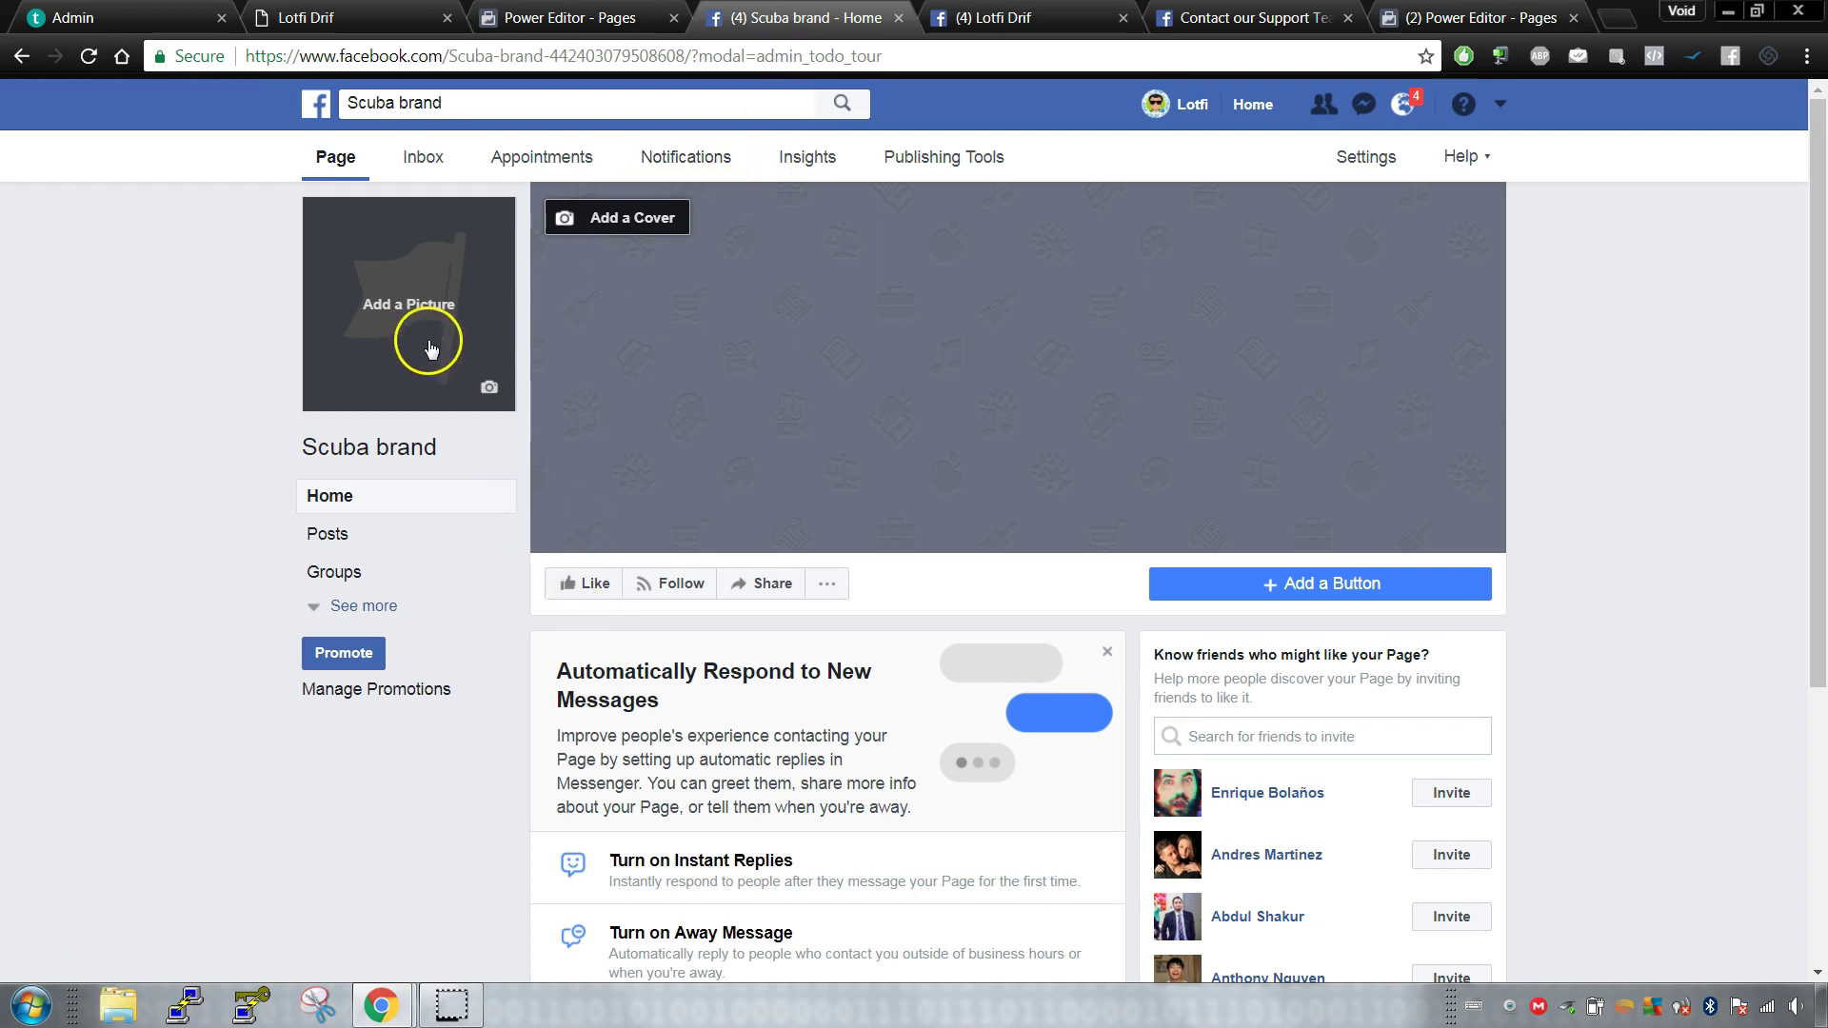
Step: Examine the page's offer creation form, including its optional promo code and terms and conditions fields, and discard the offer
scroll(436, 478, down, 4)
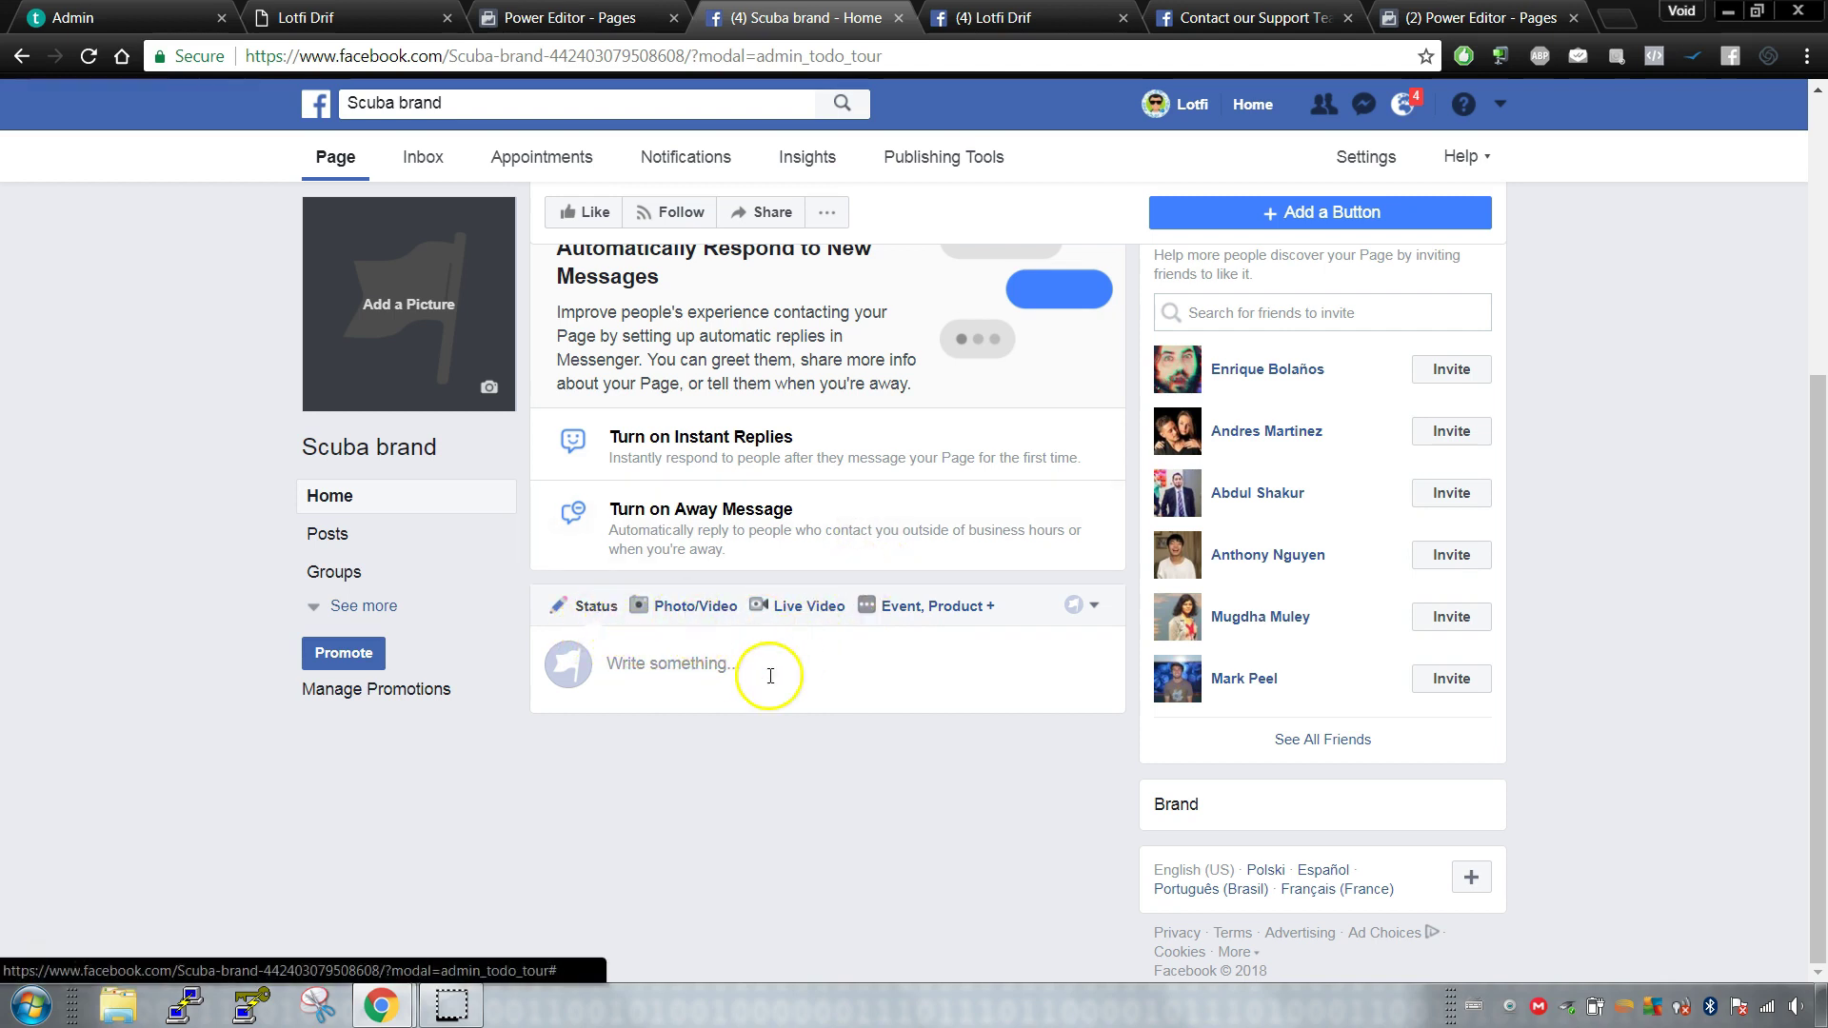
click(913, 608)
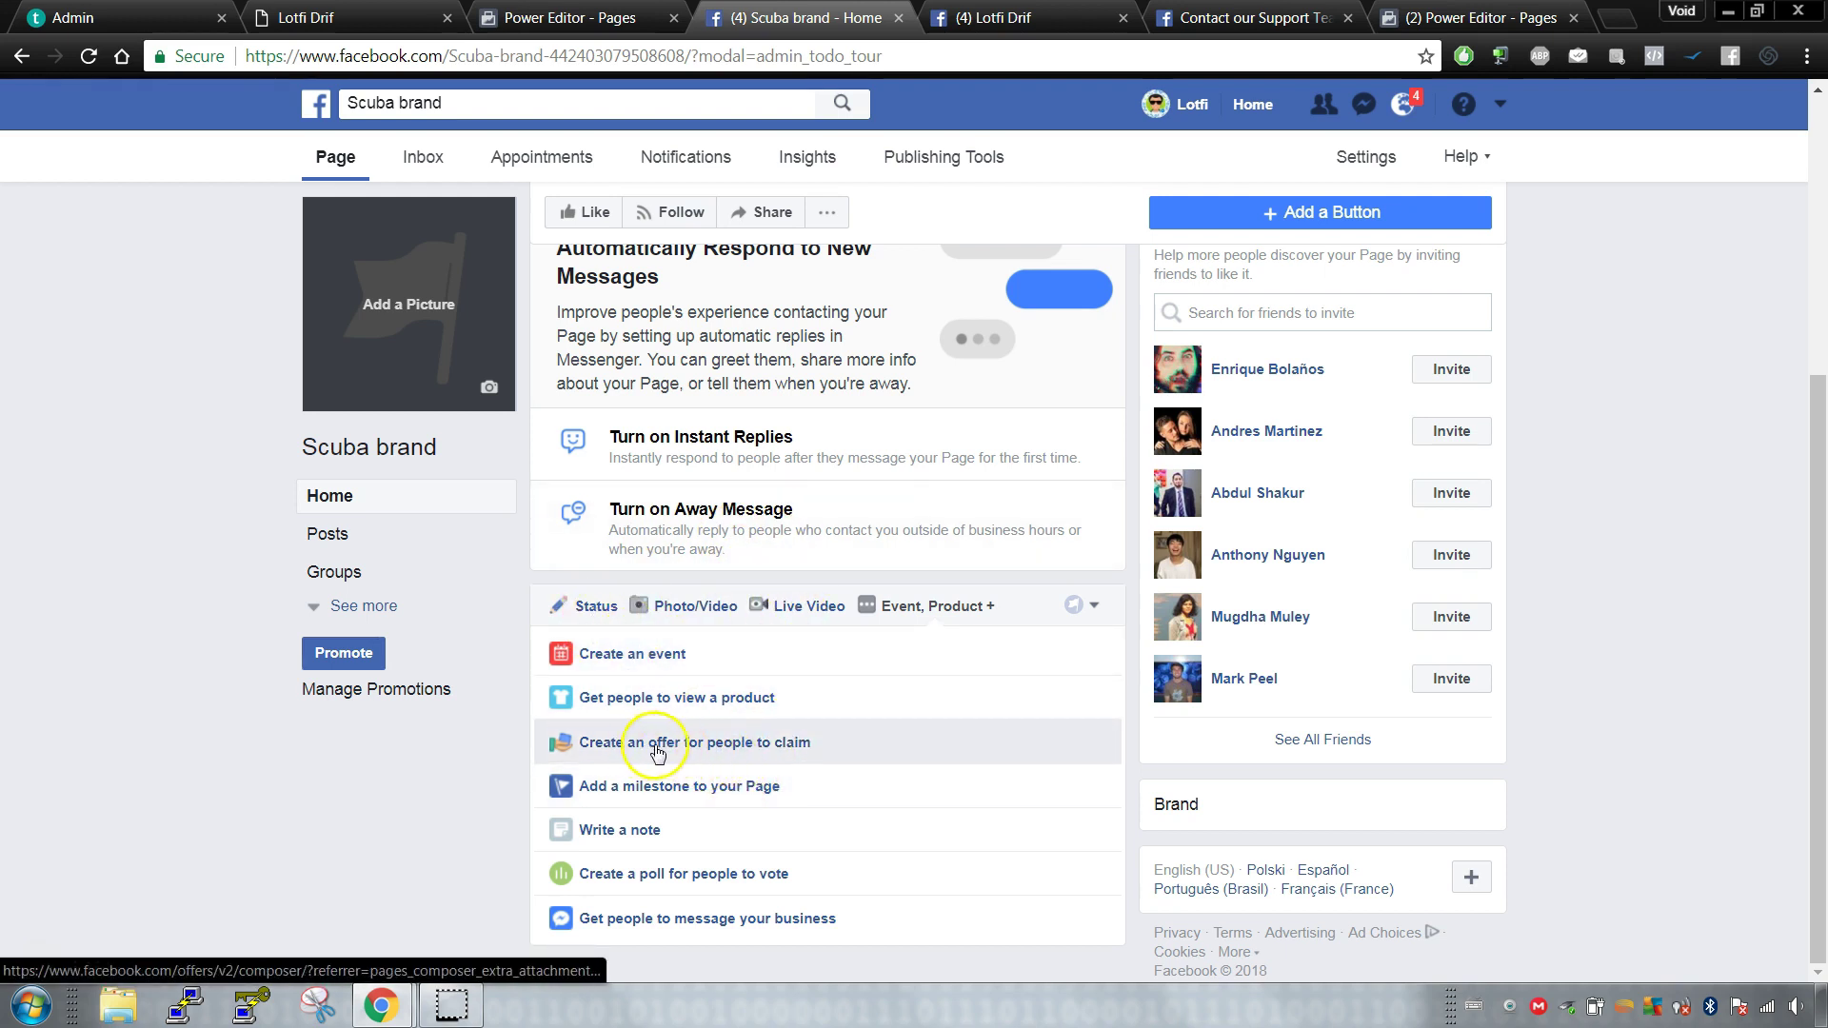
click(703, 743)
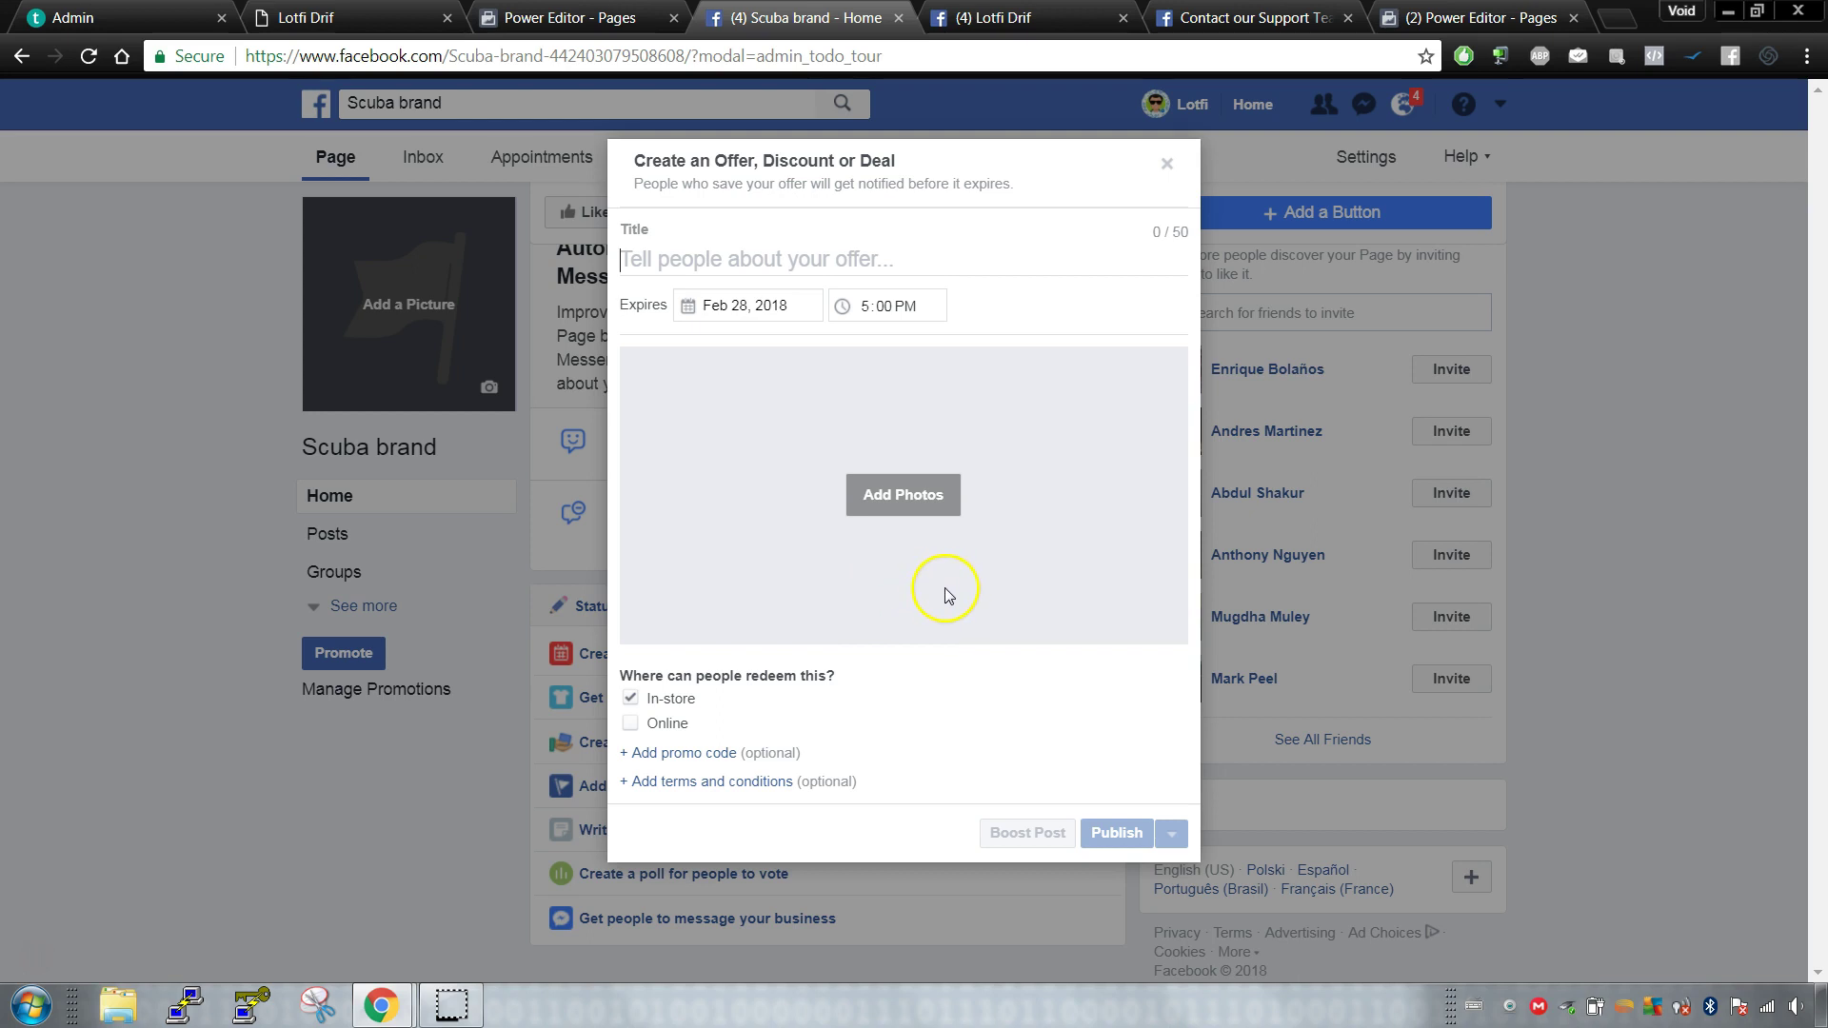
click(714, 752)
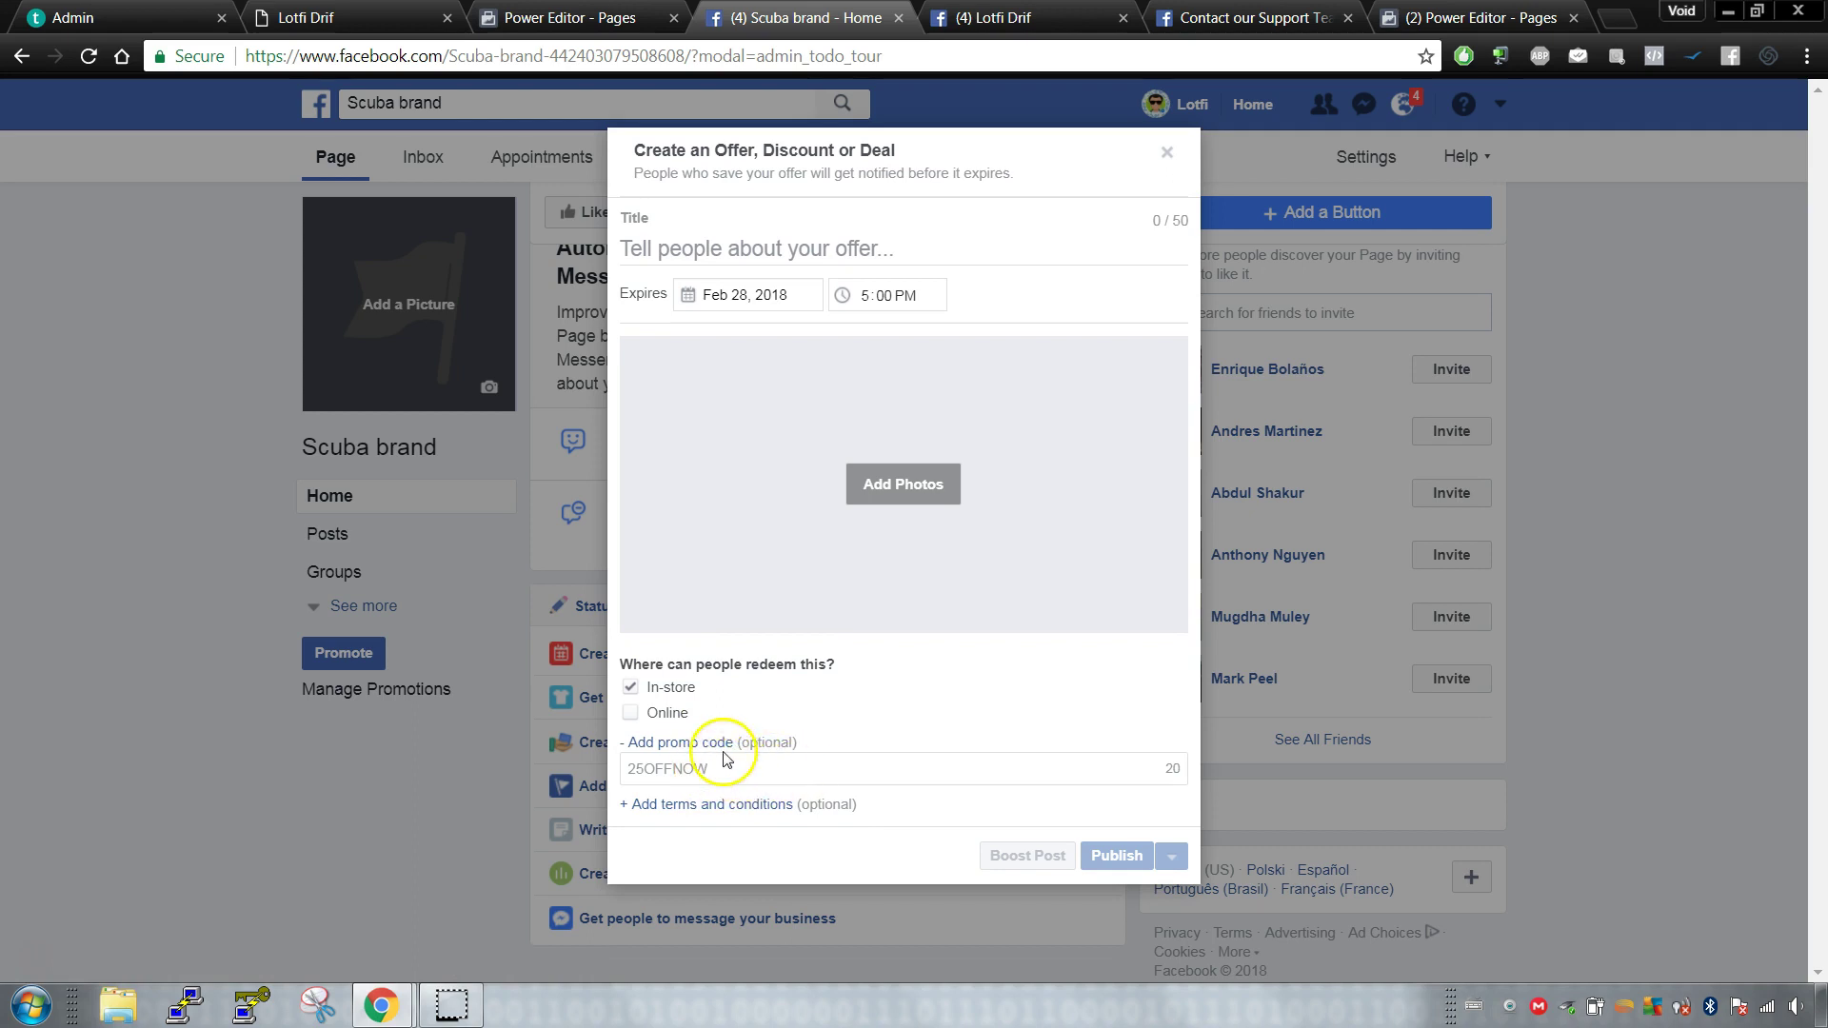
click(745, 772)
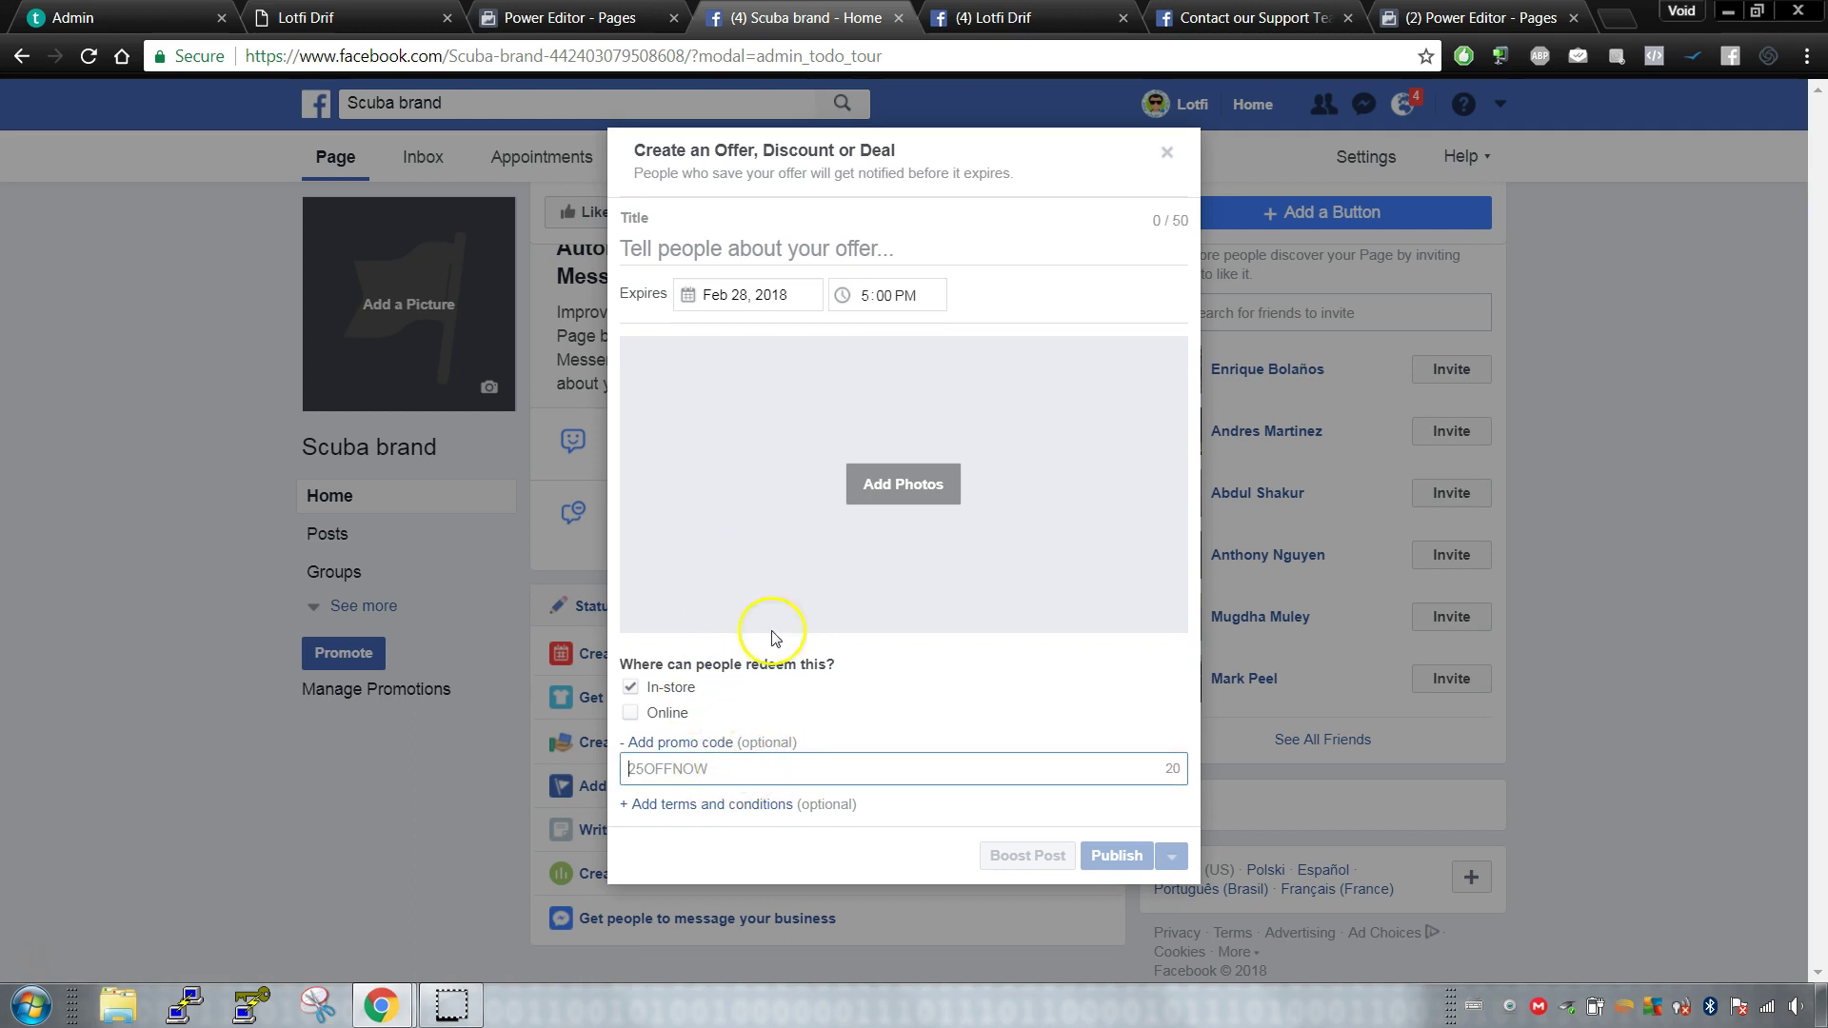
click(766, 804)
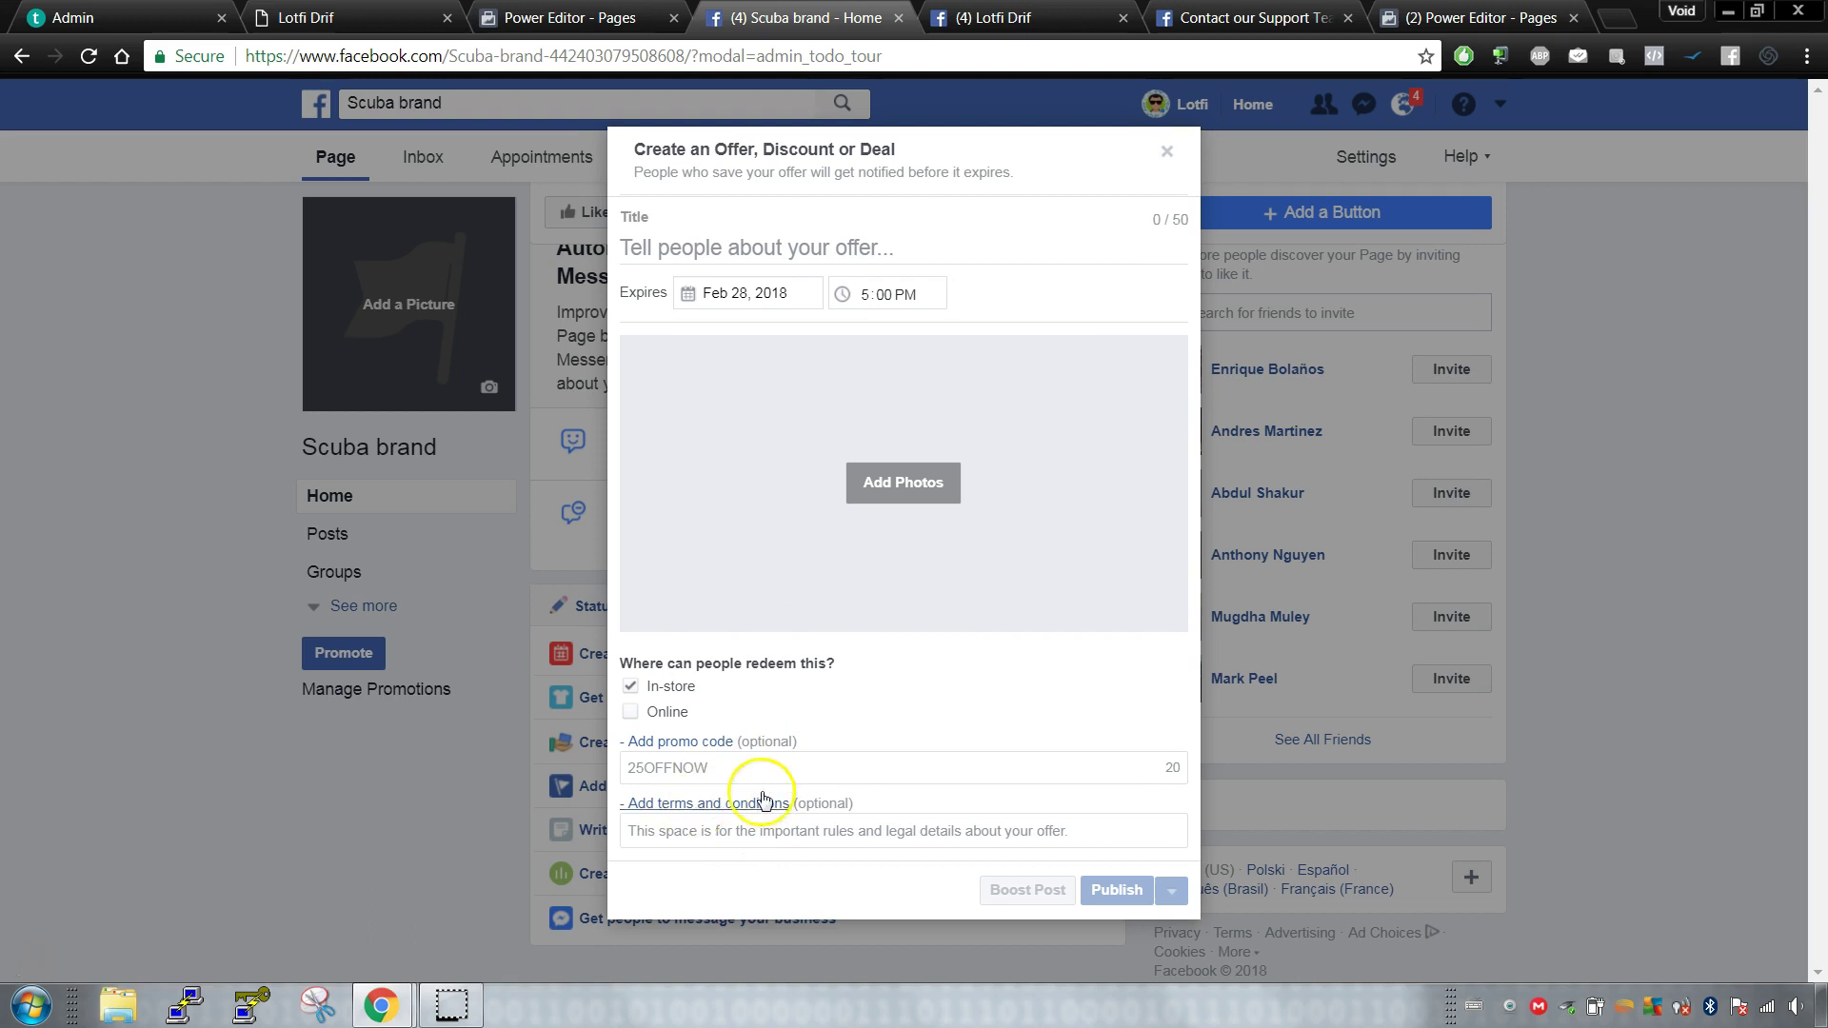
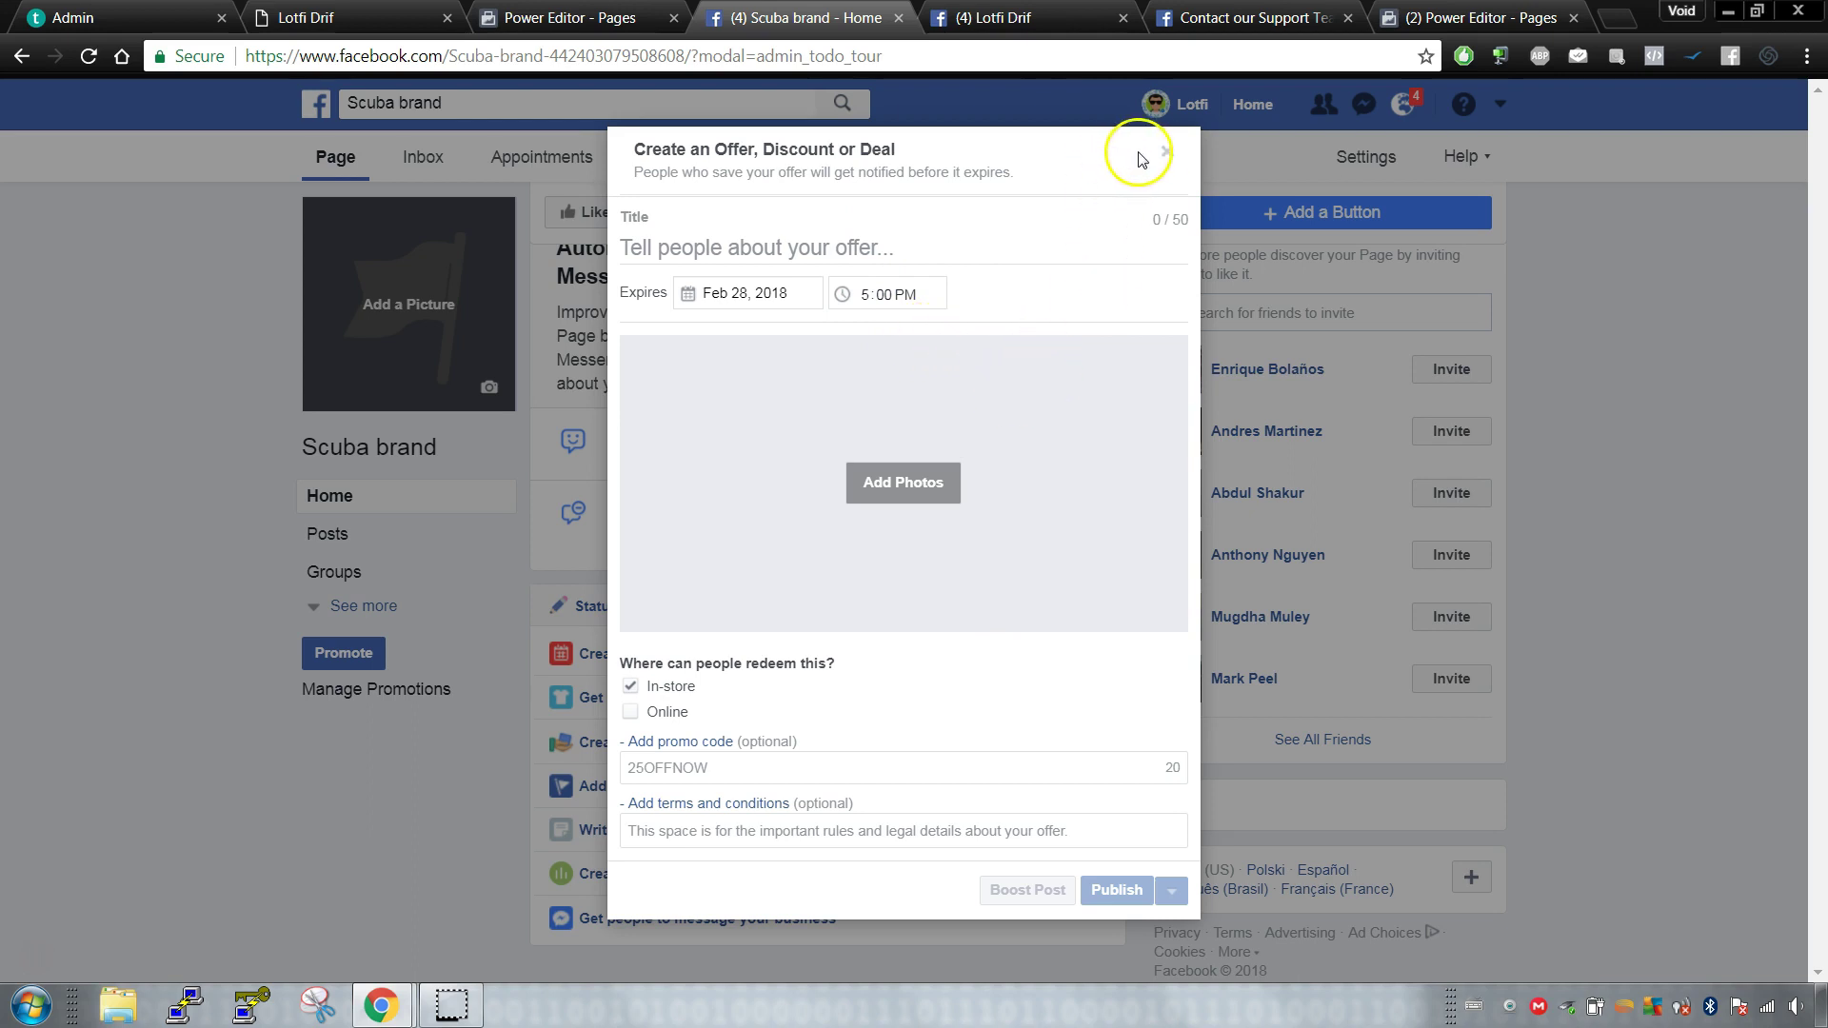
click(1166, 150)
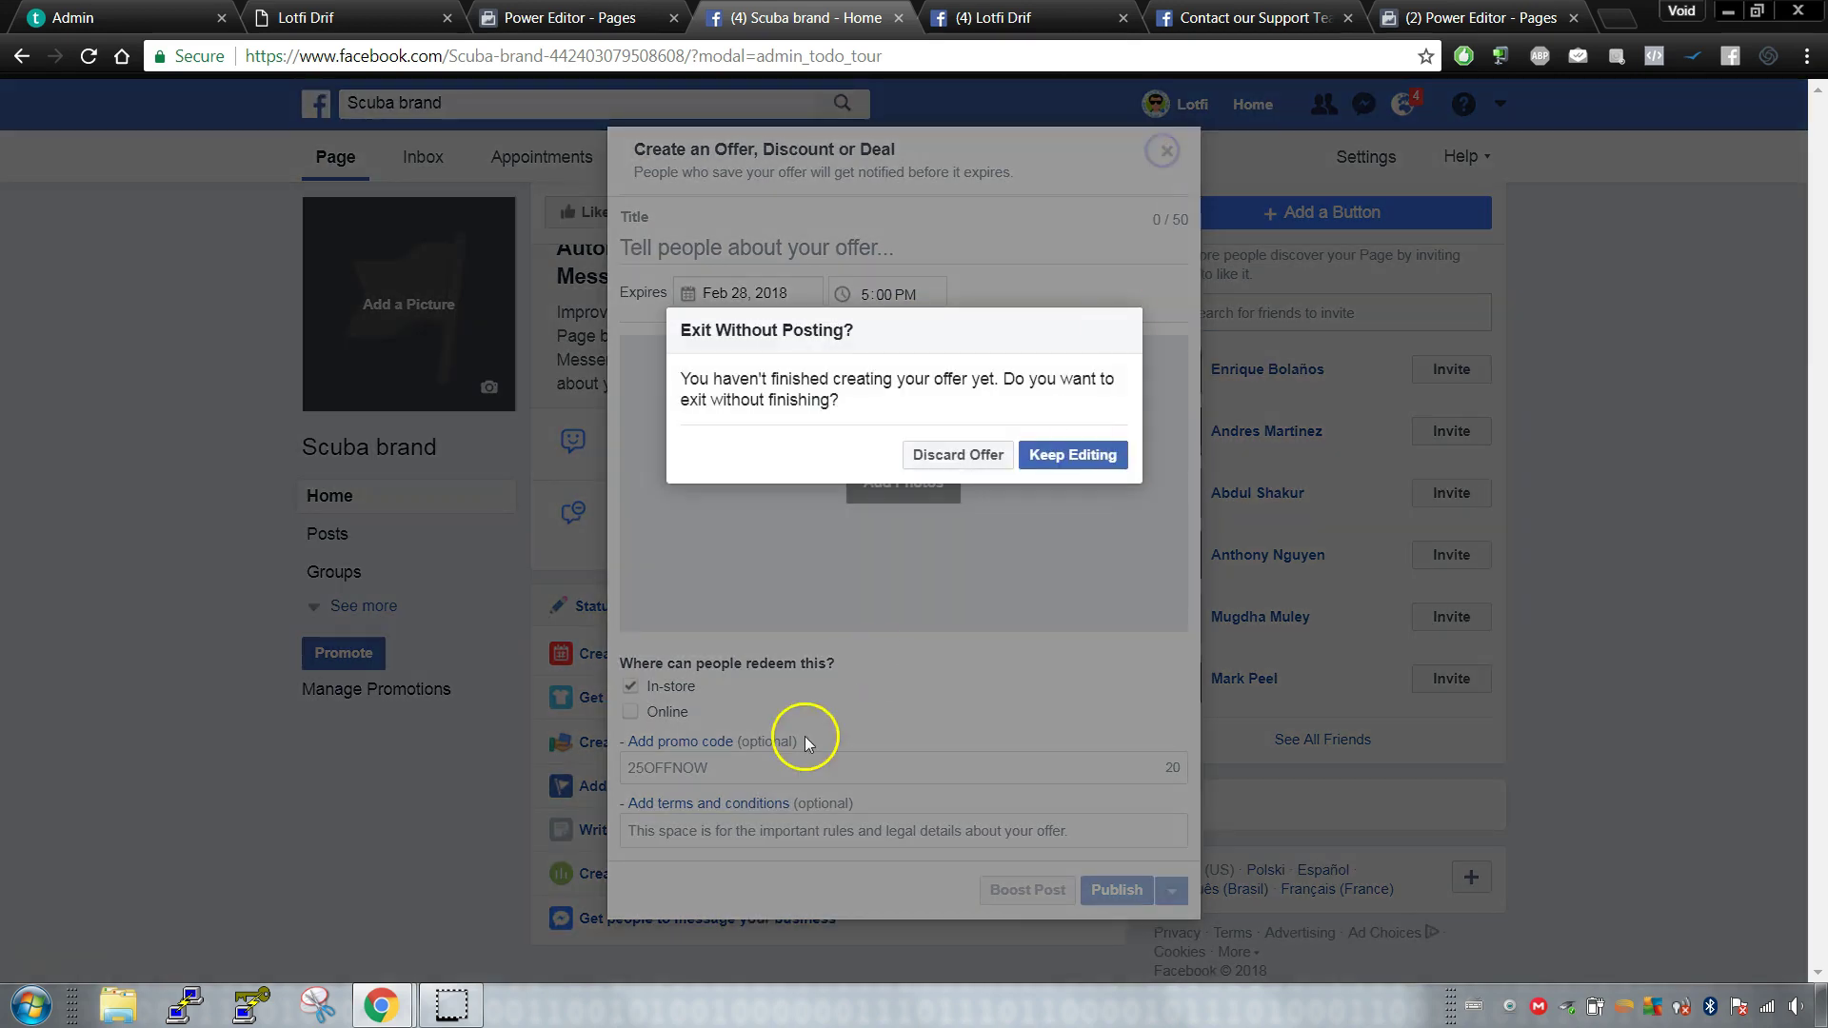
click(915, 456)
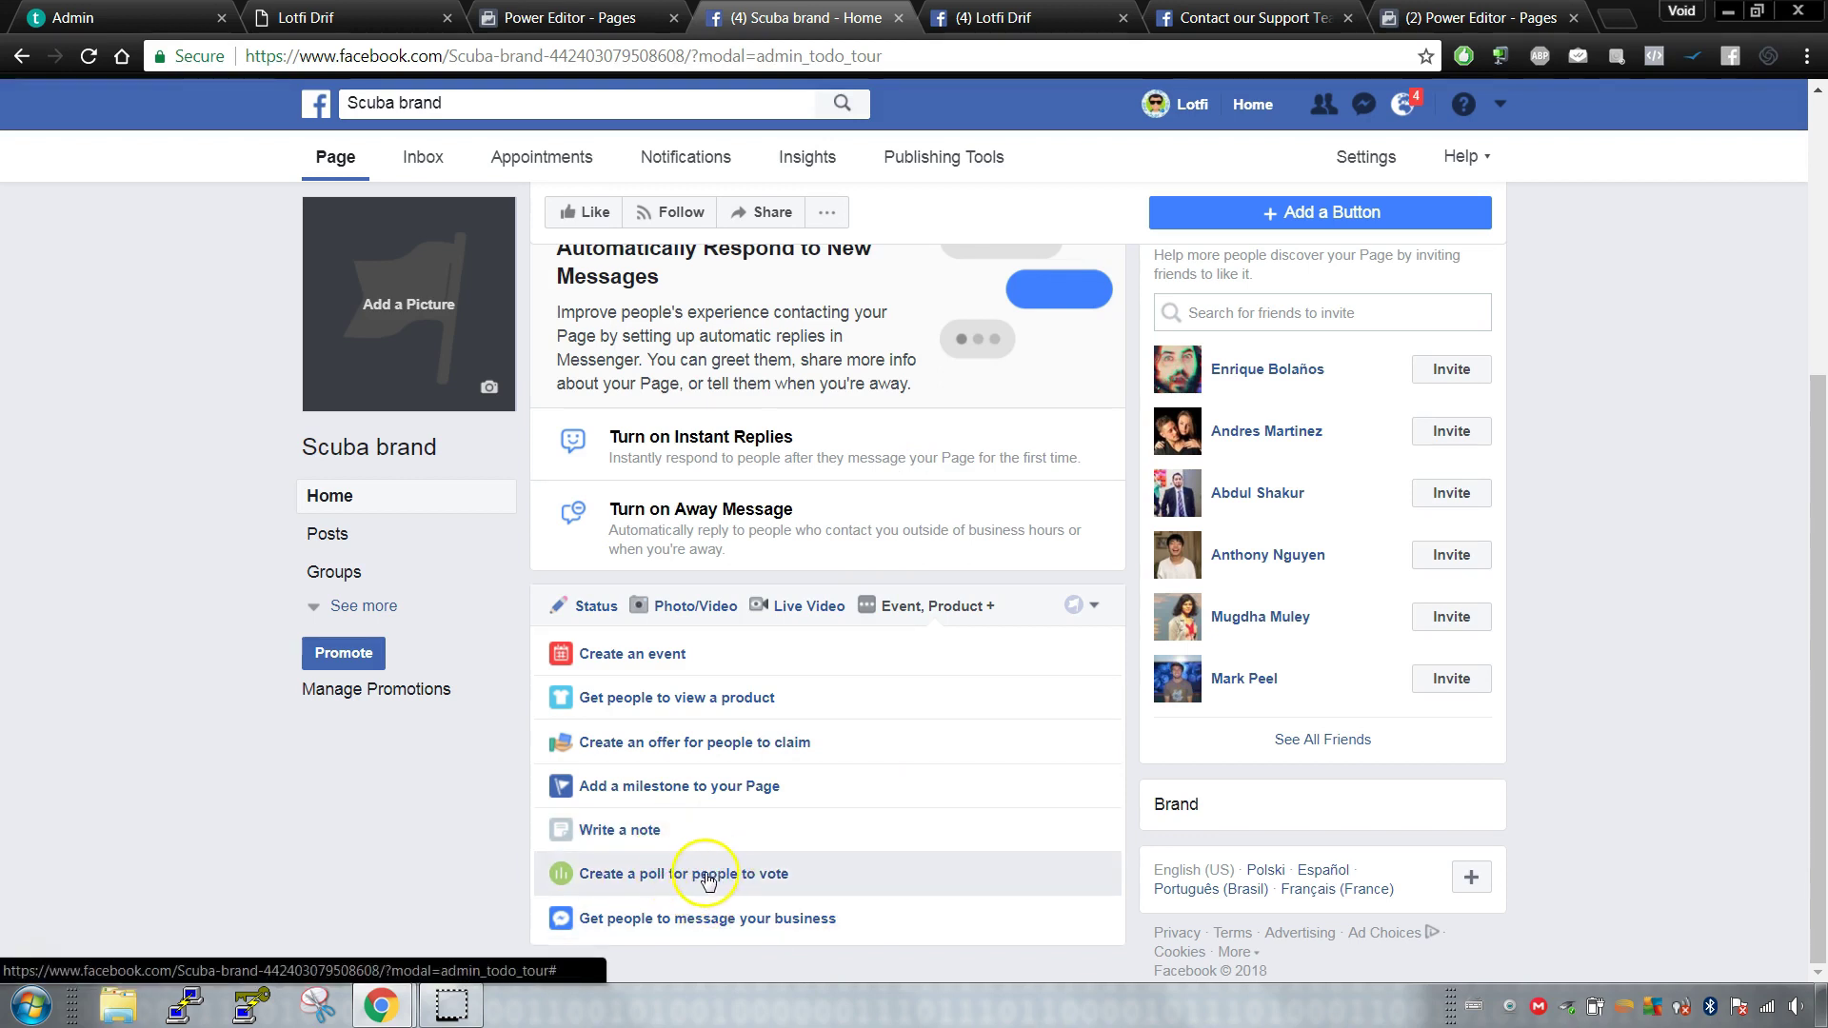
Step: Preview the post format that gets people to message the business, and return to the list of post types
click(618, 917)
scroll(904, 733, down, 3)
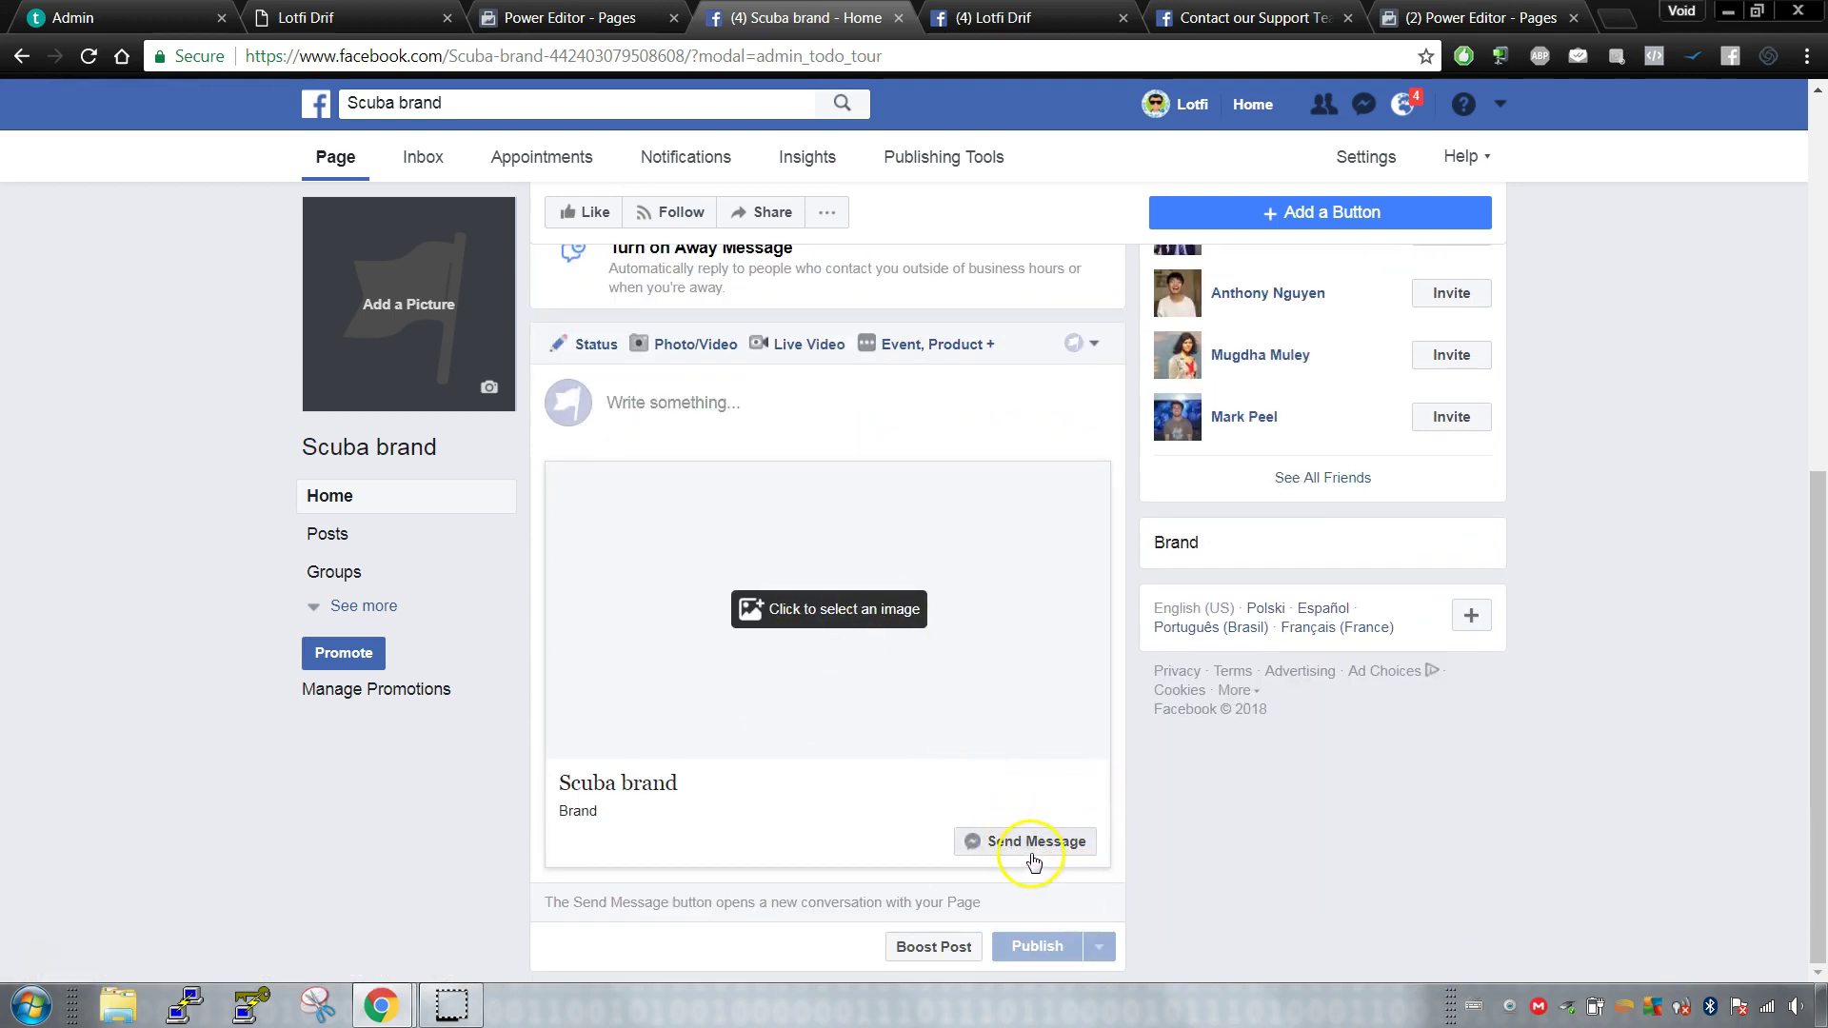
scroll(746, 514, up, 5)
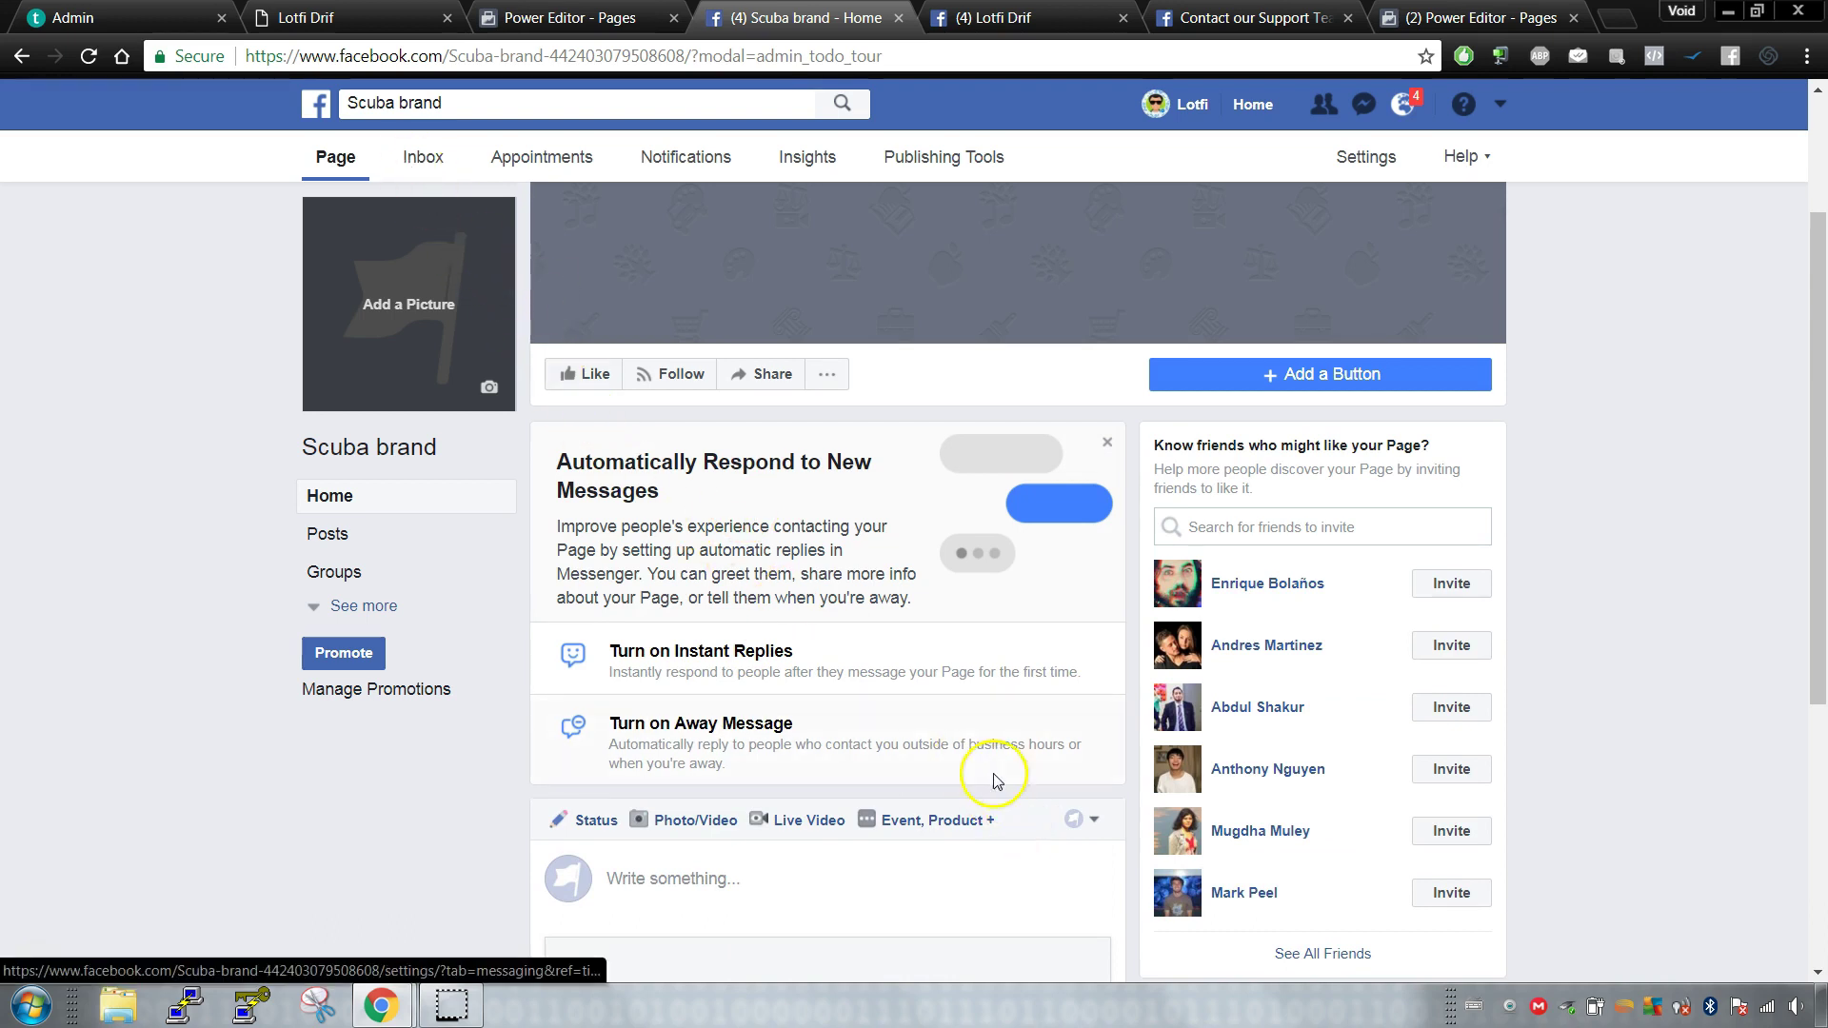
scroll(980, 767, down, 5)
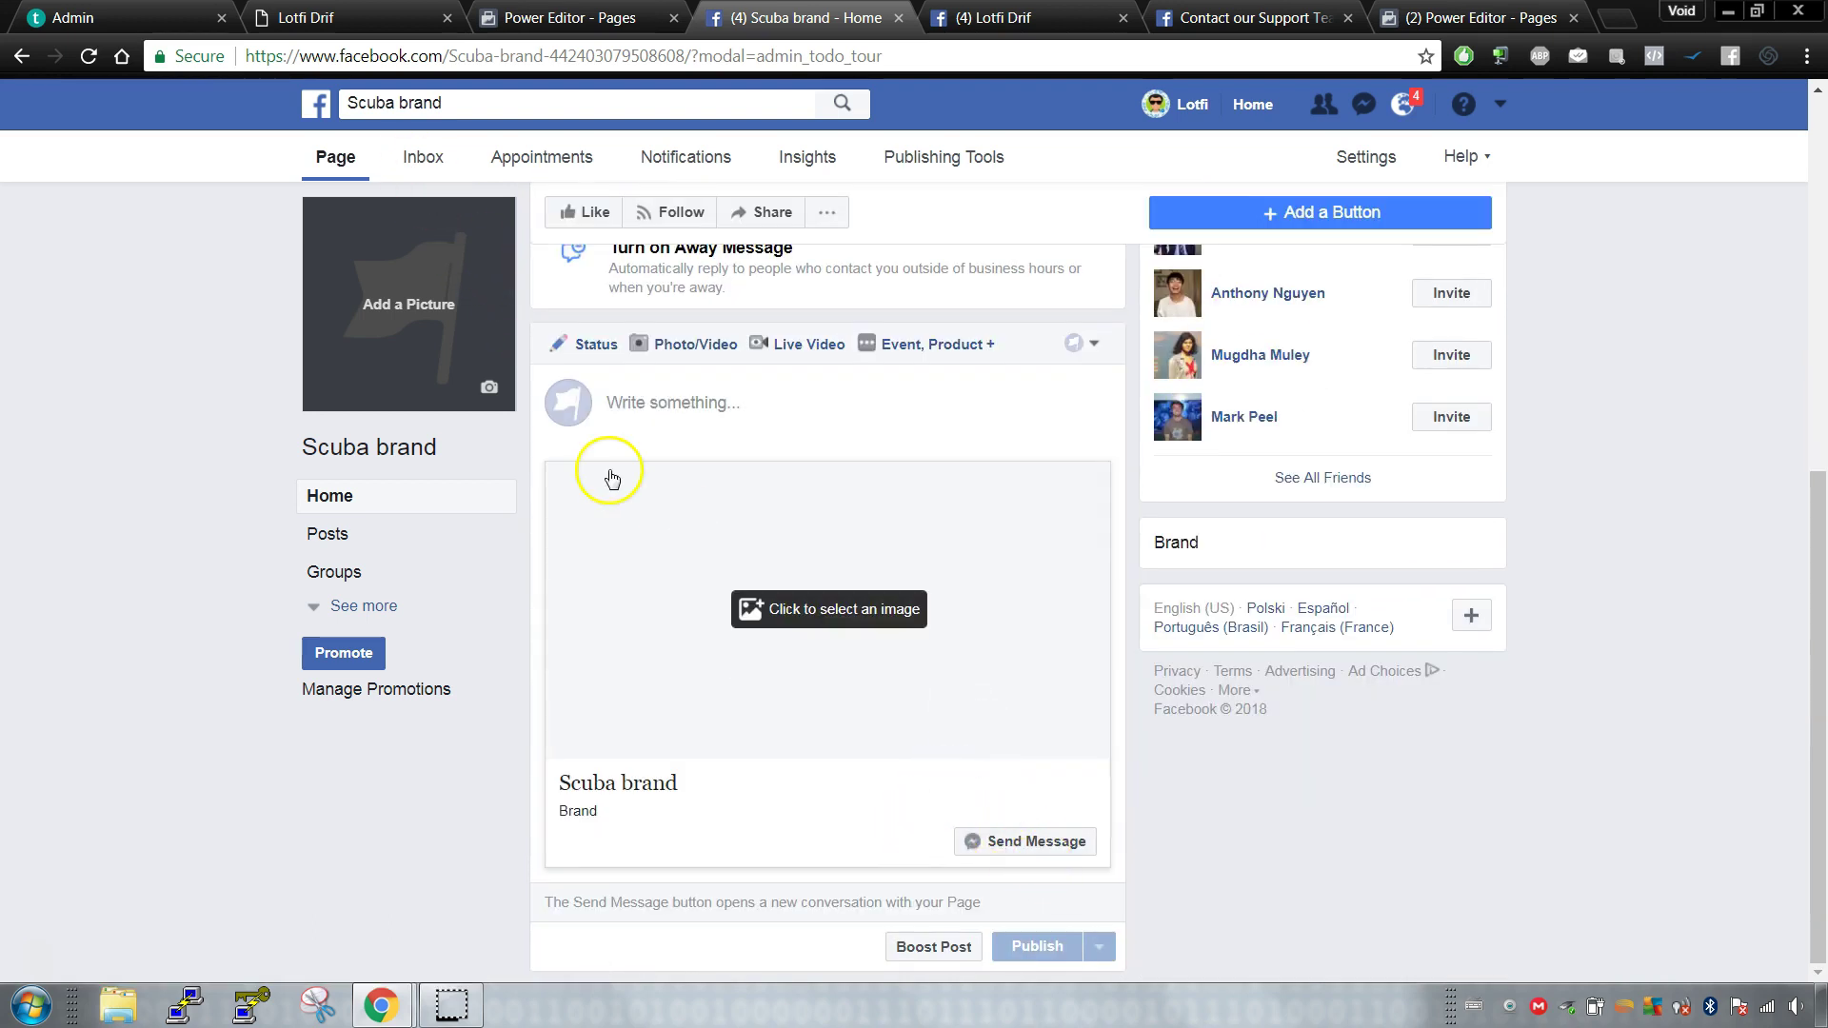
click(932, 344)
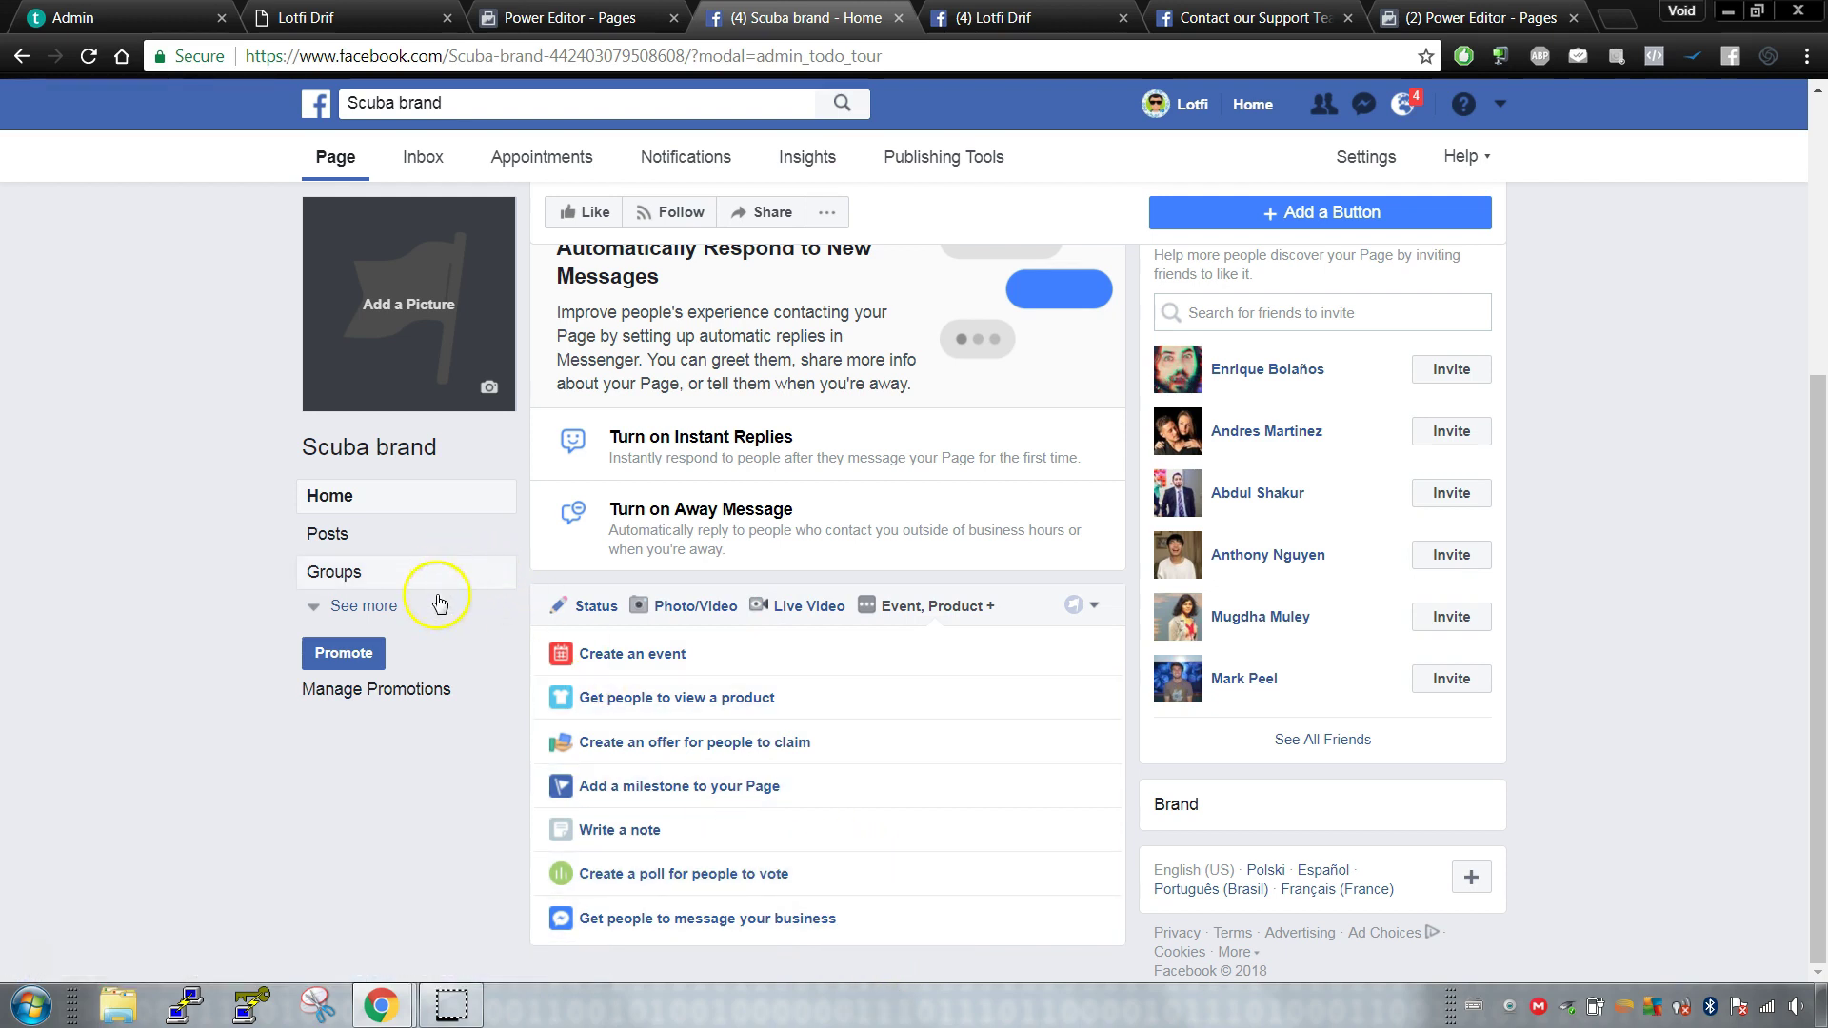
Step: Expand the page's section list and add the Shop, Live Videos and Offers tabs in the page's edit settings
click(385, 608)
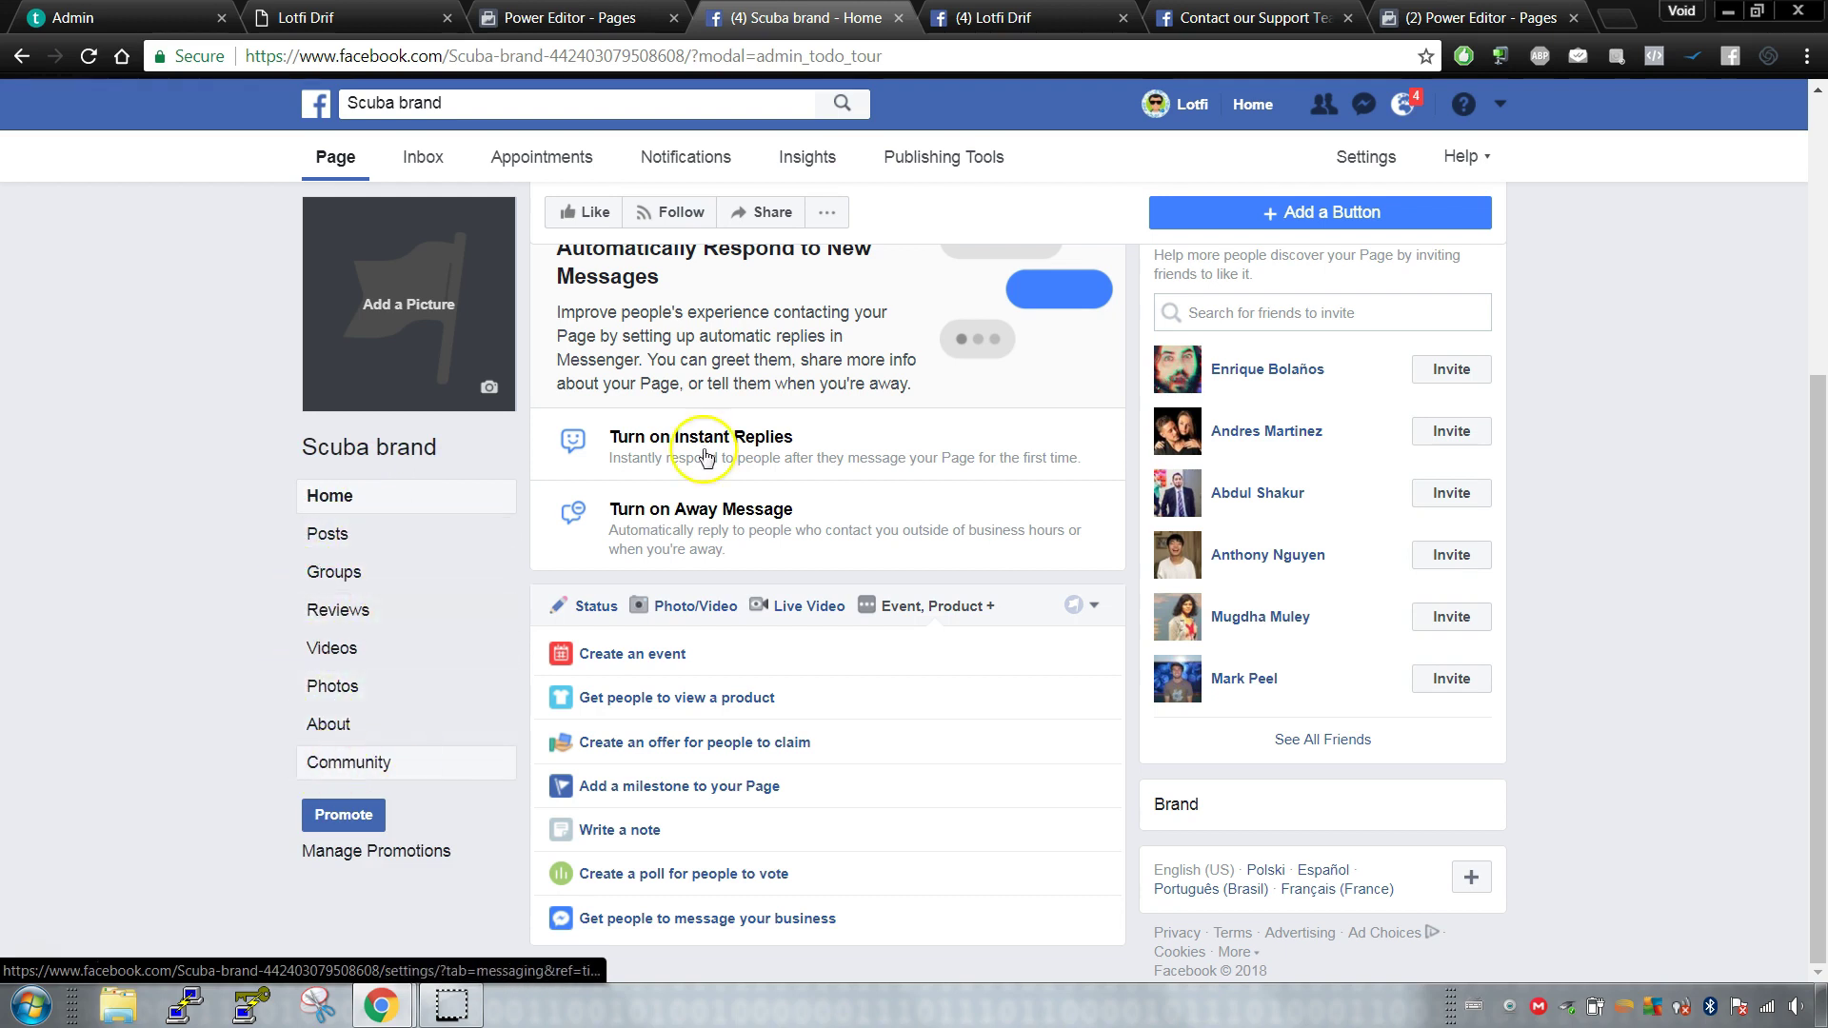
click(1369, 161)
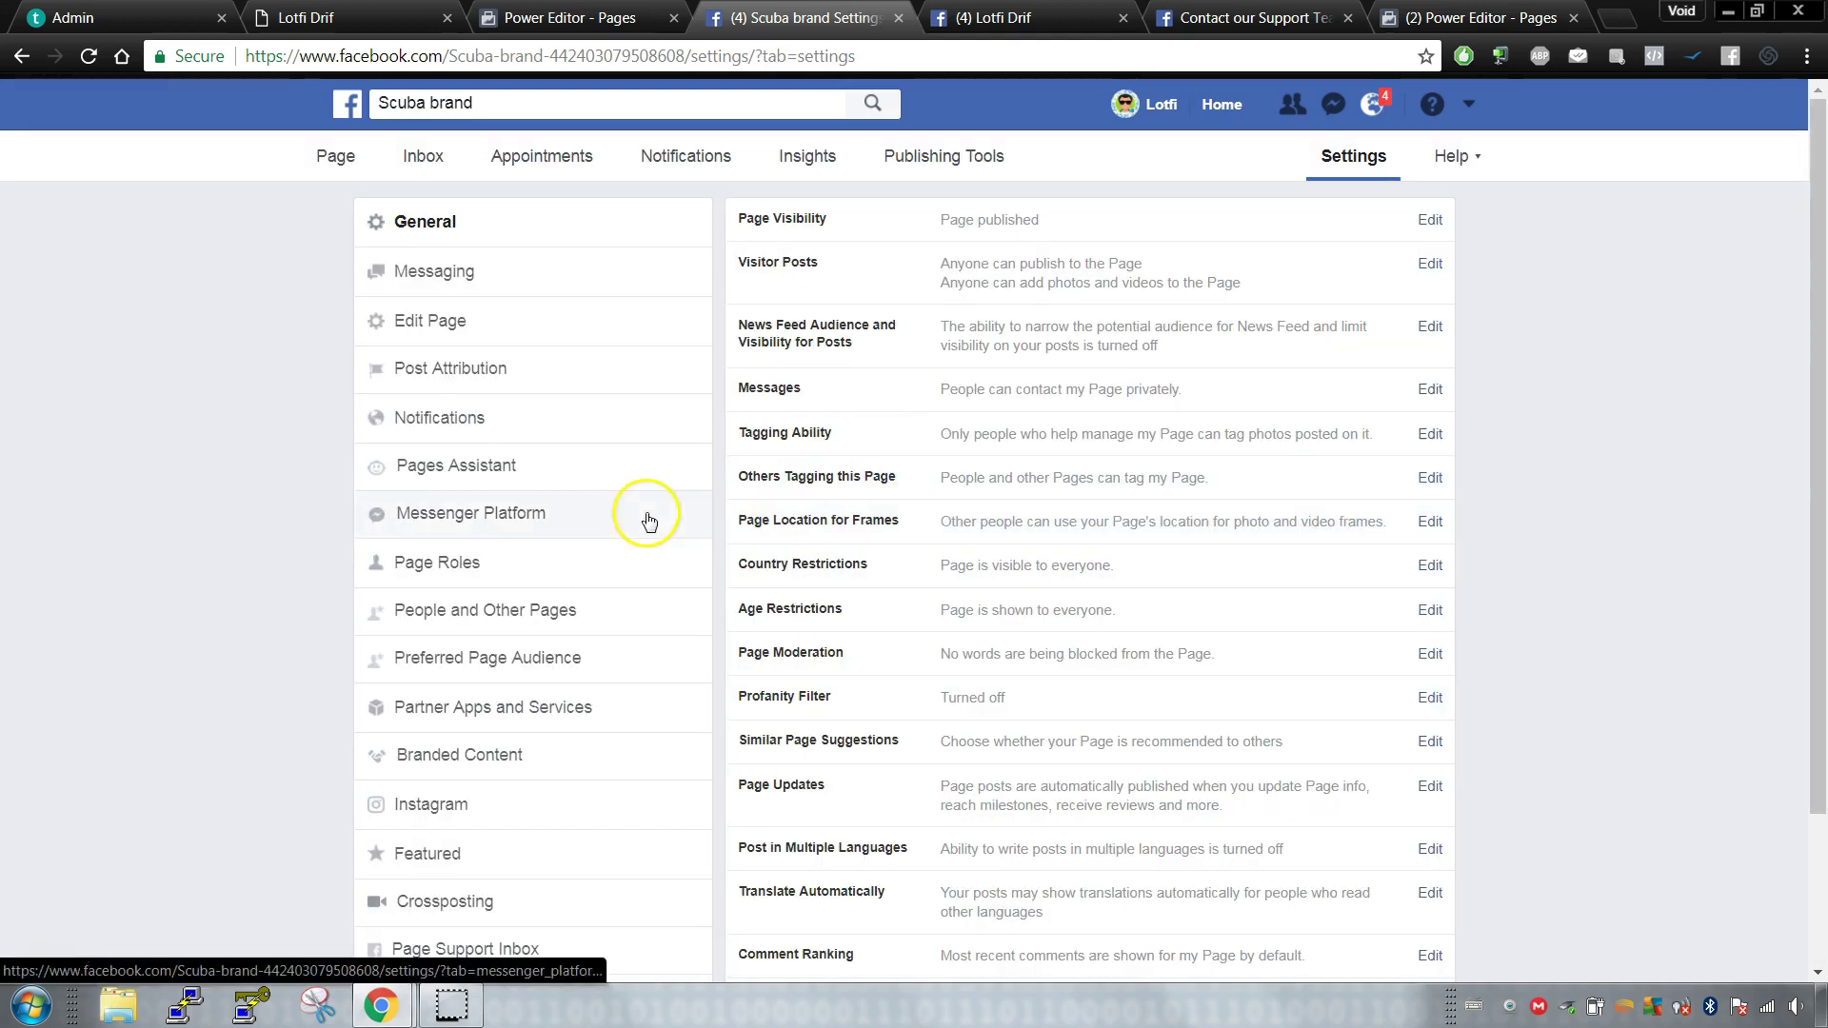
click(481, 328)
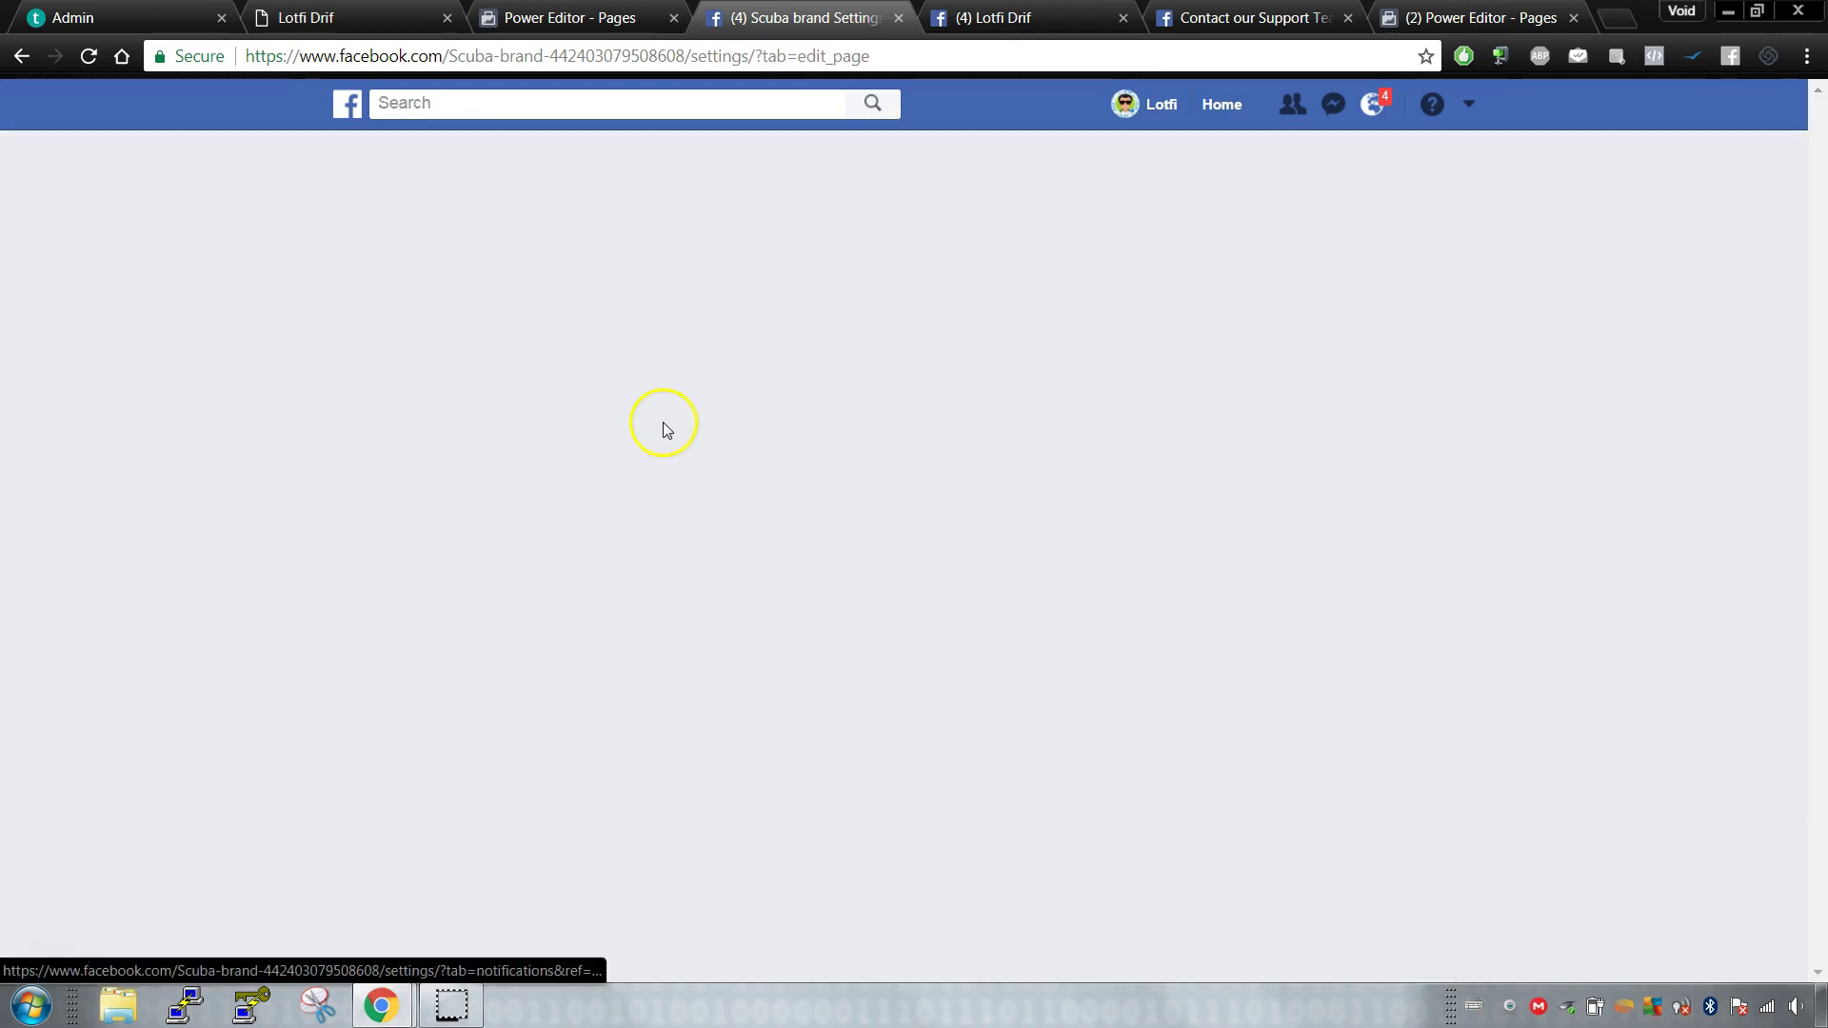
scroll(1036, 514, down, 6)
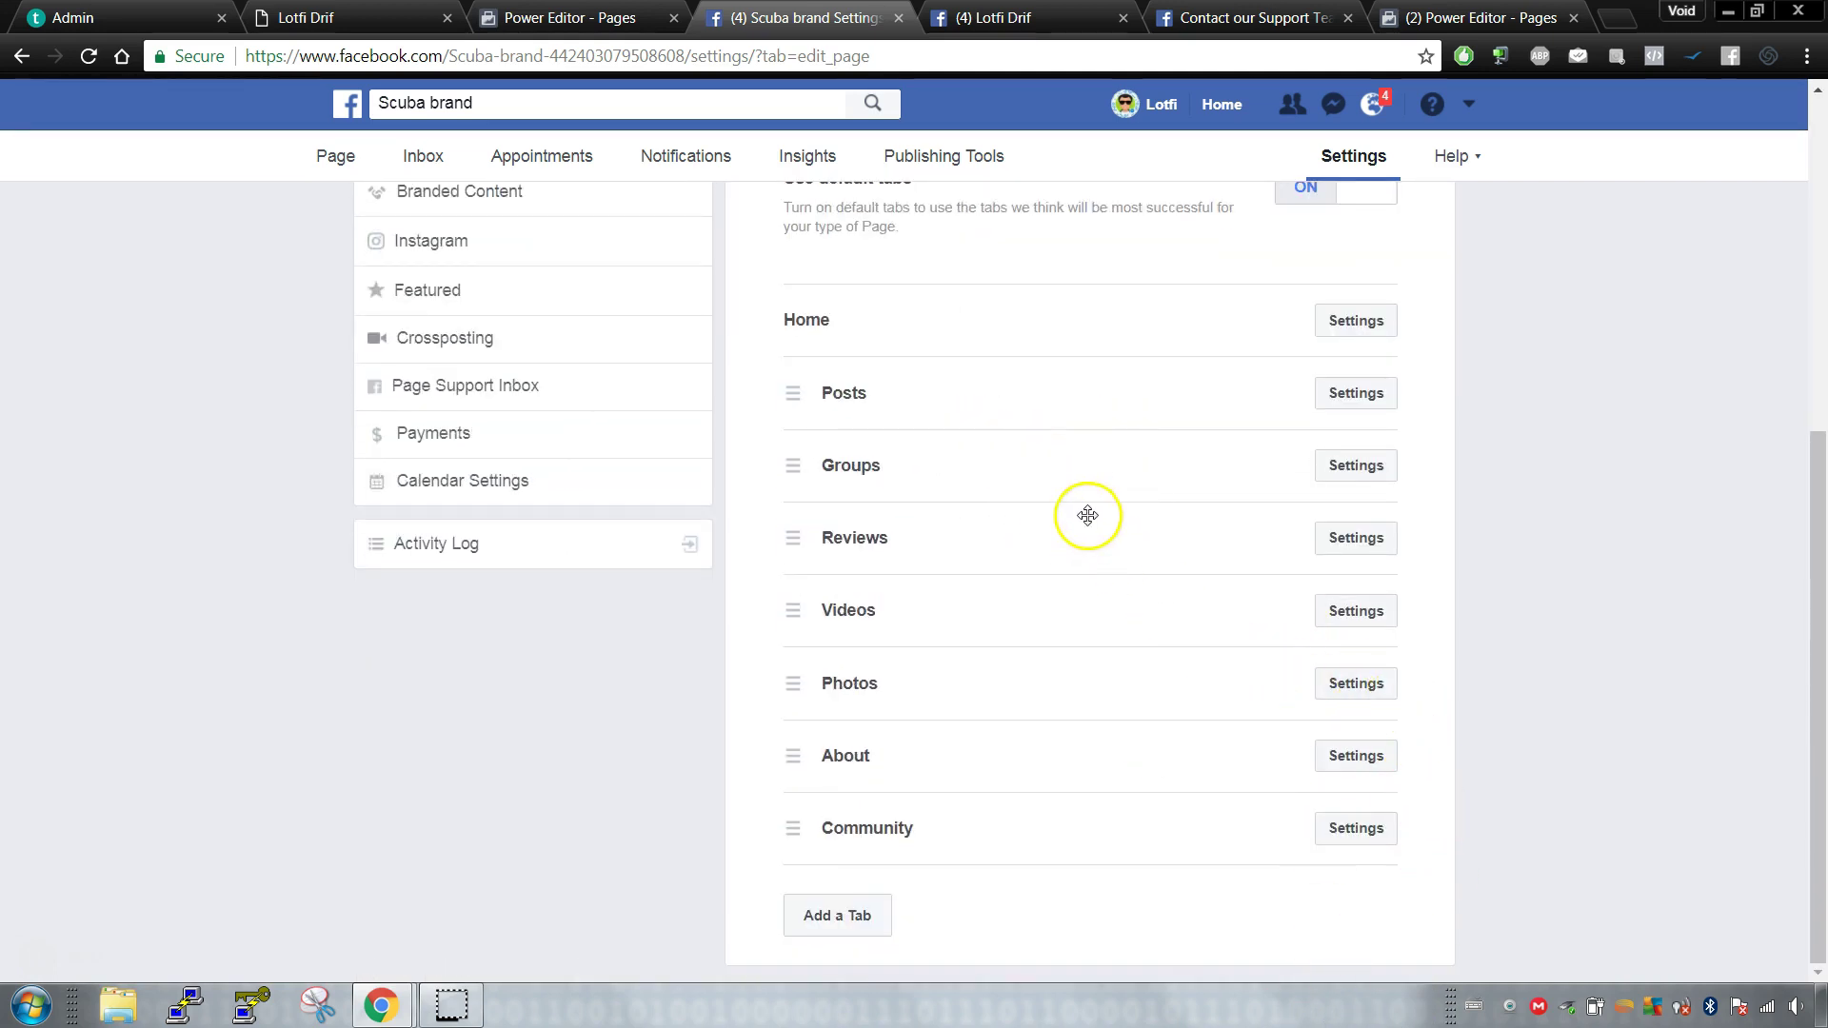
click(828, 899)
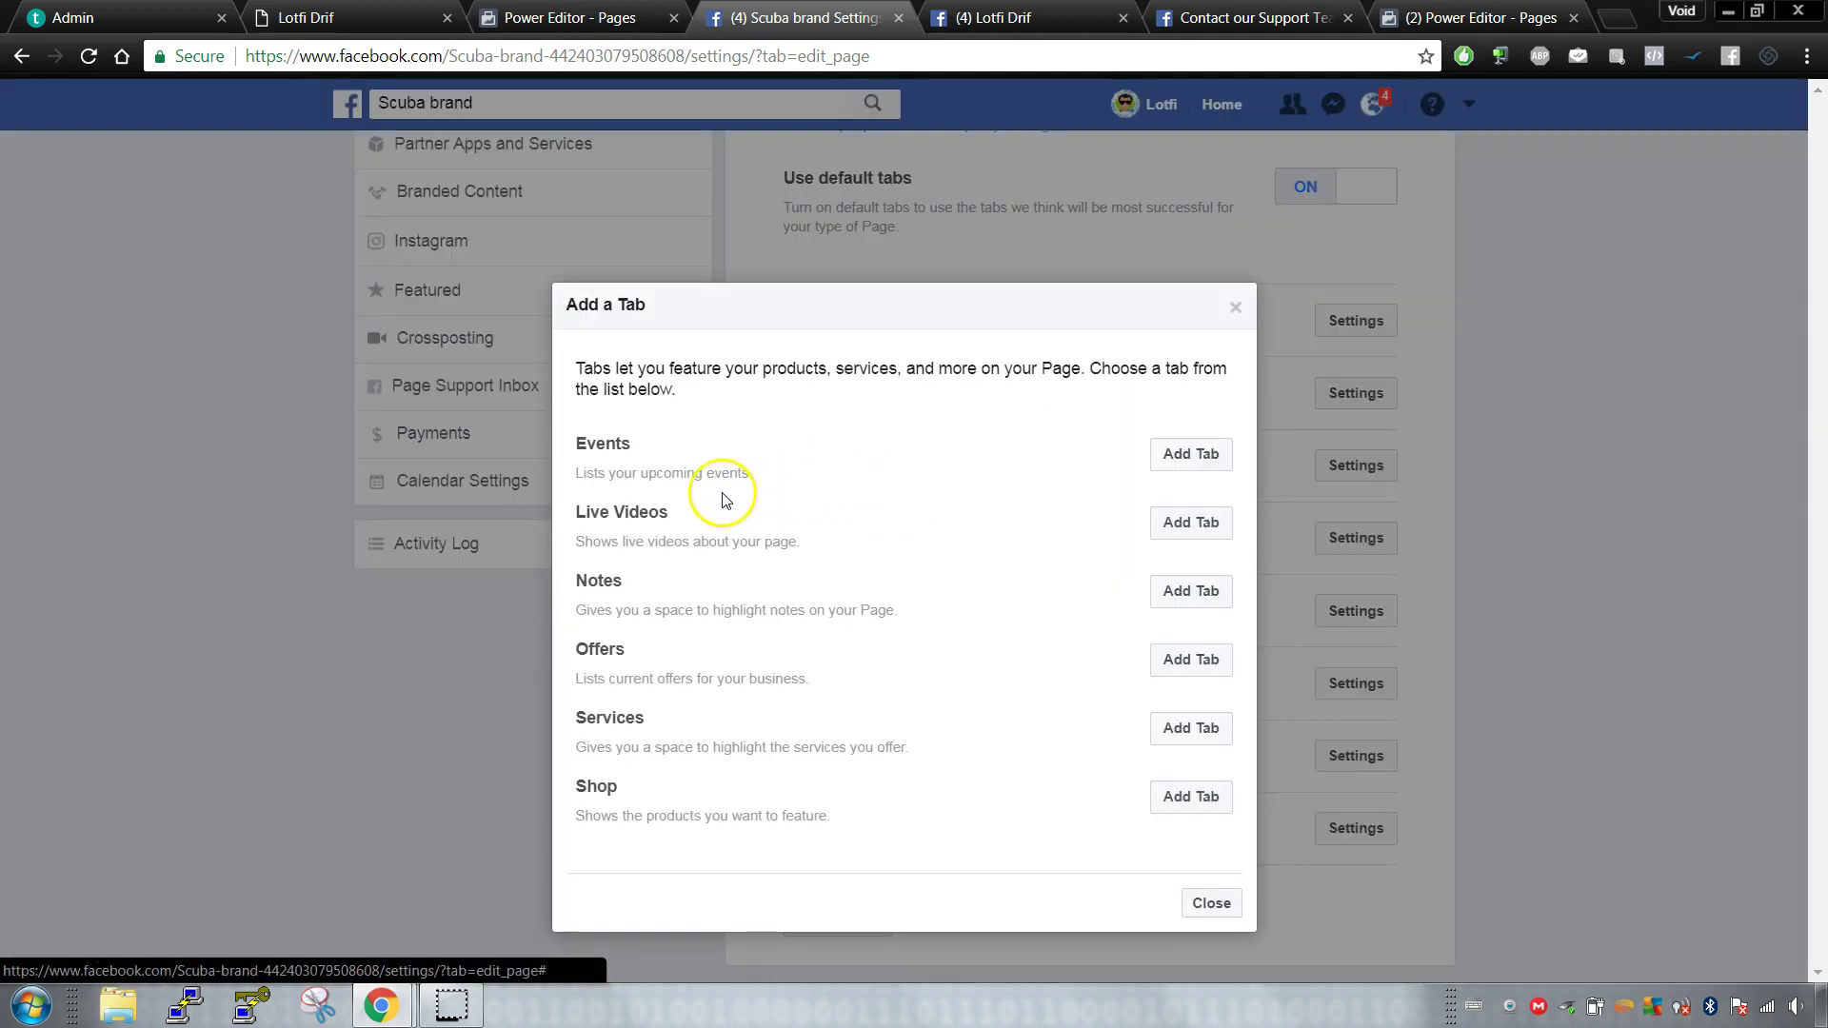
click(1188, 803)
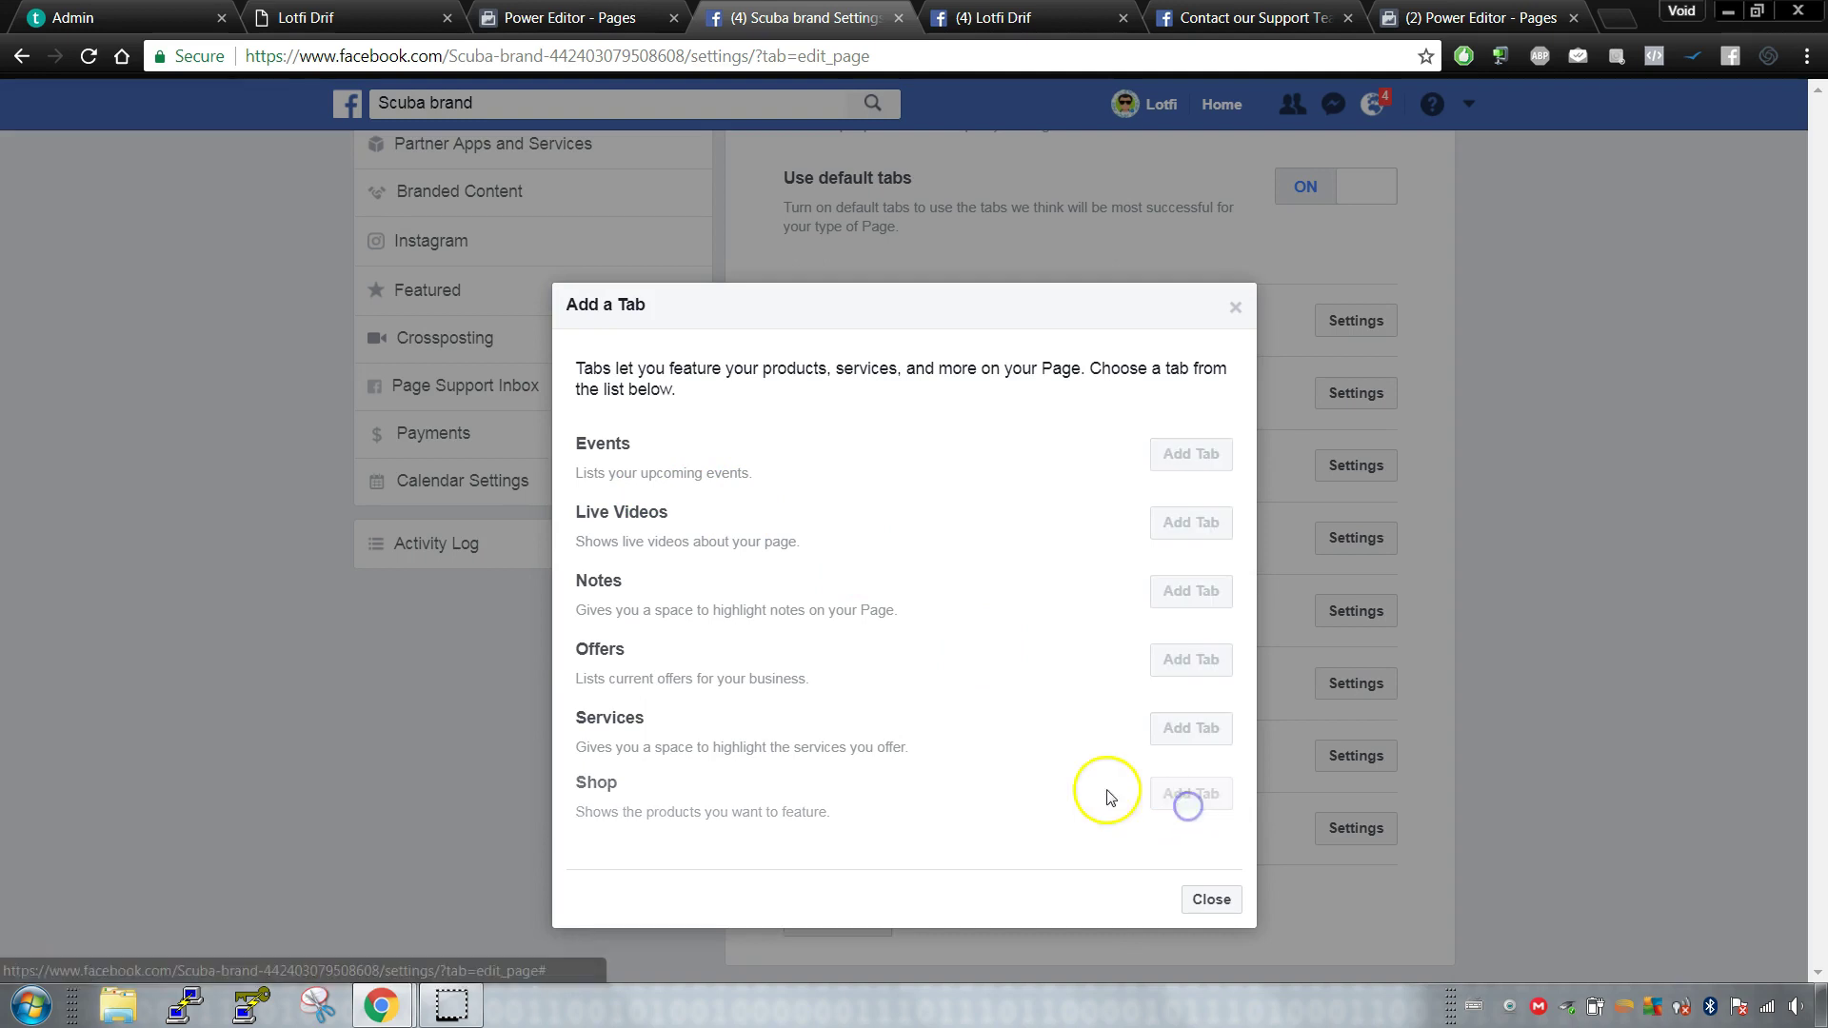
click(1177, 527)
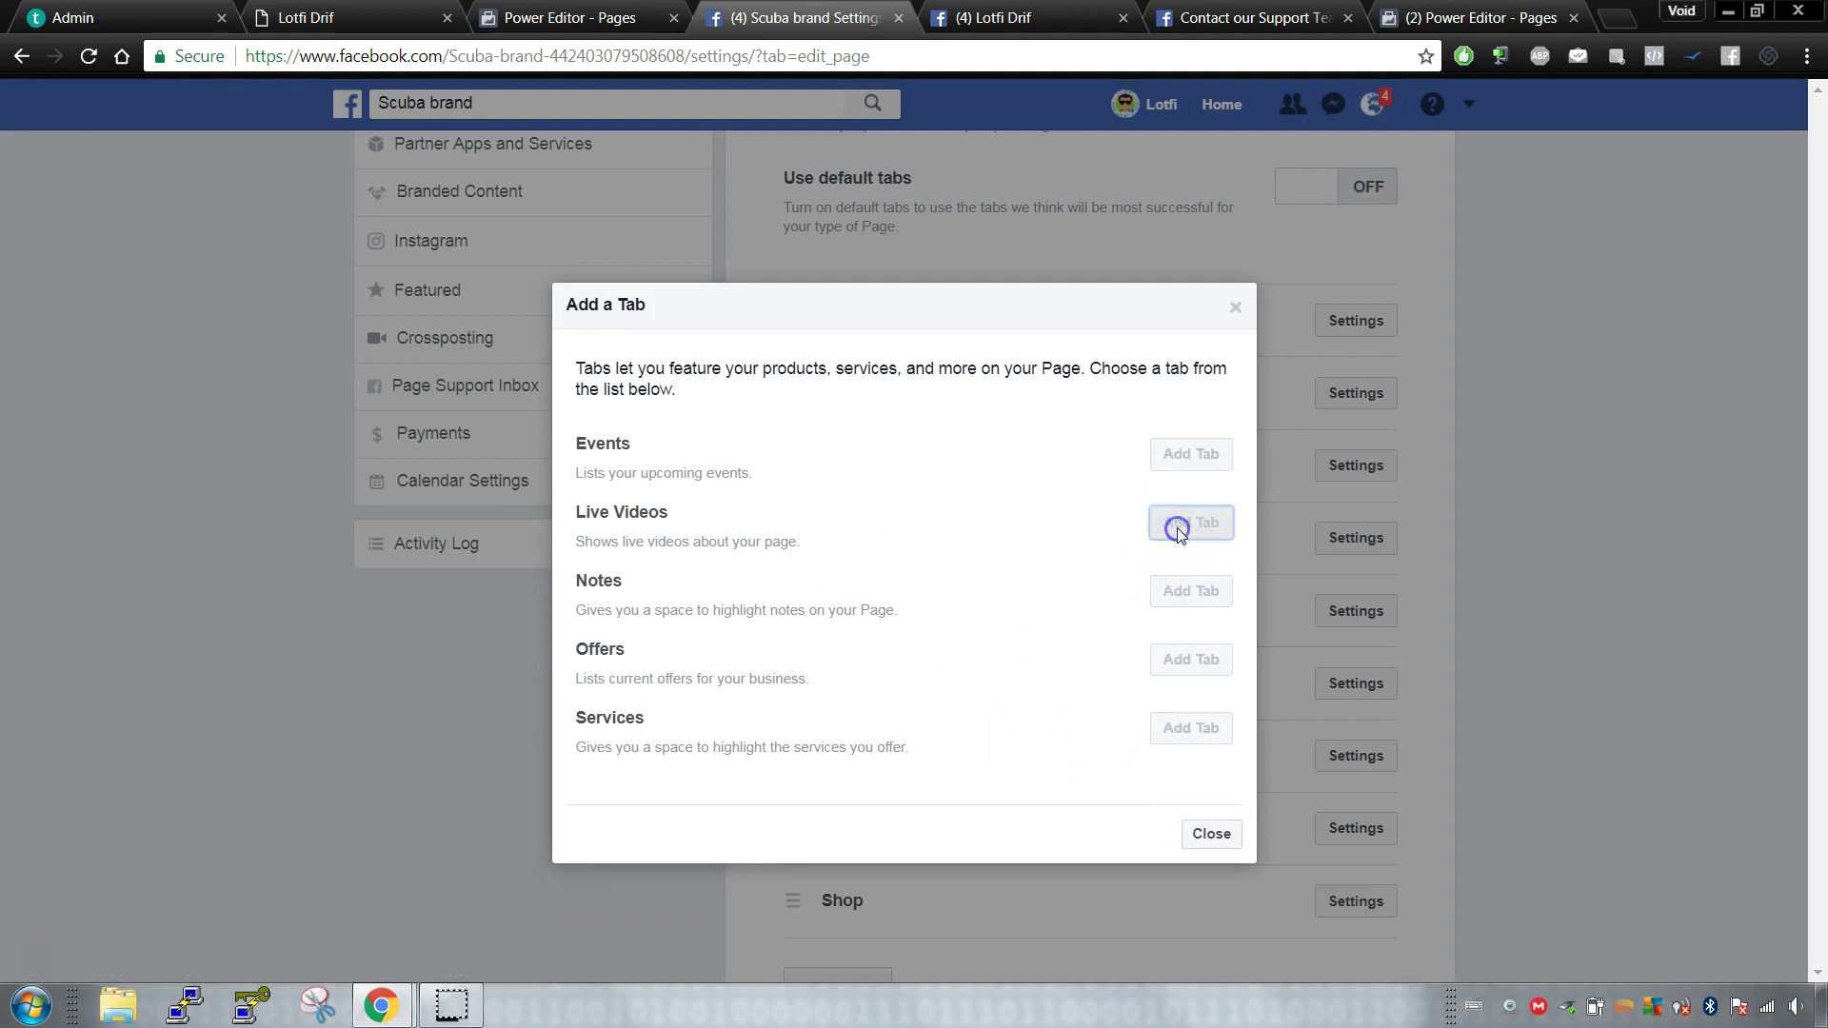
click(1188, 591)
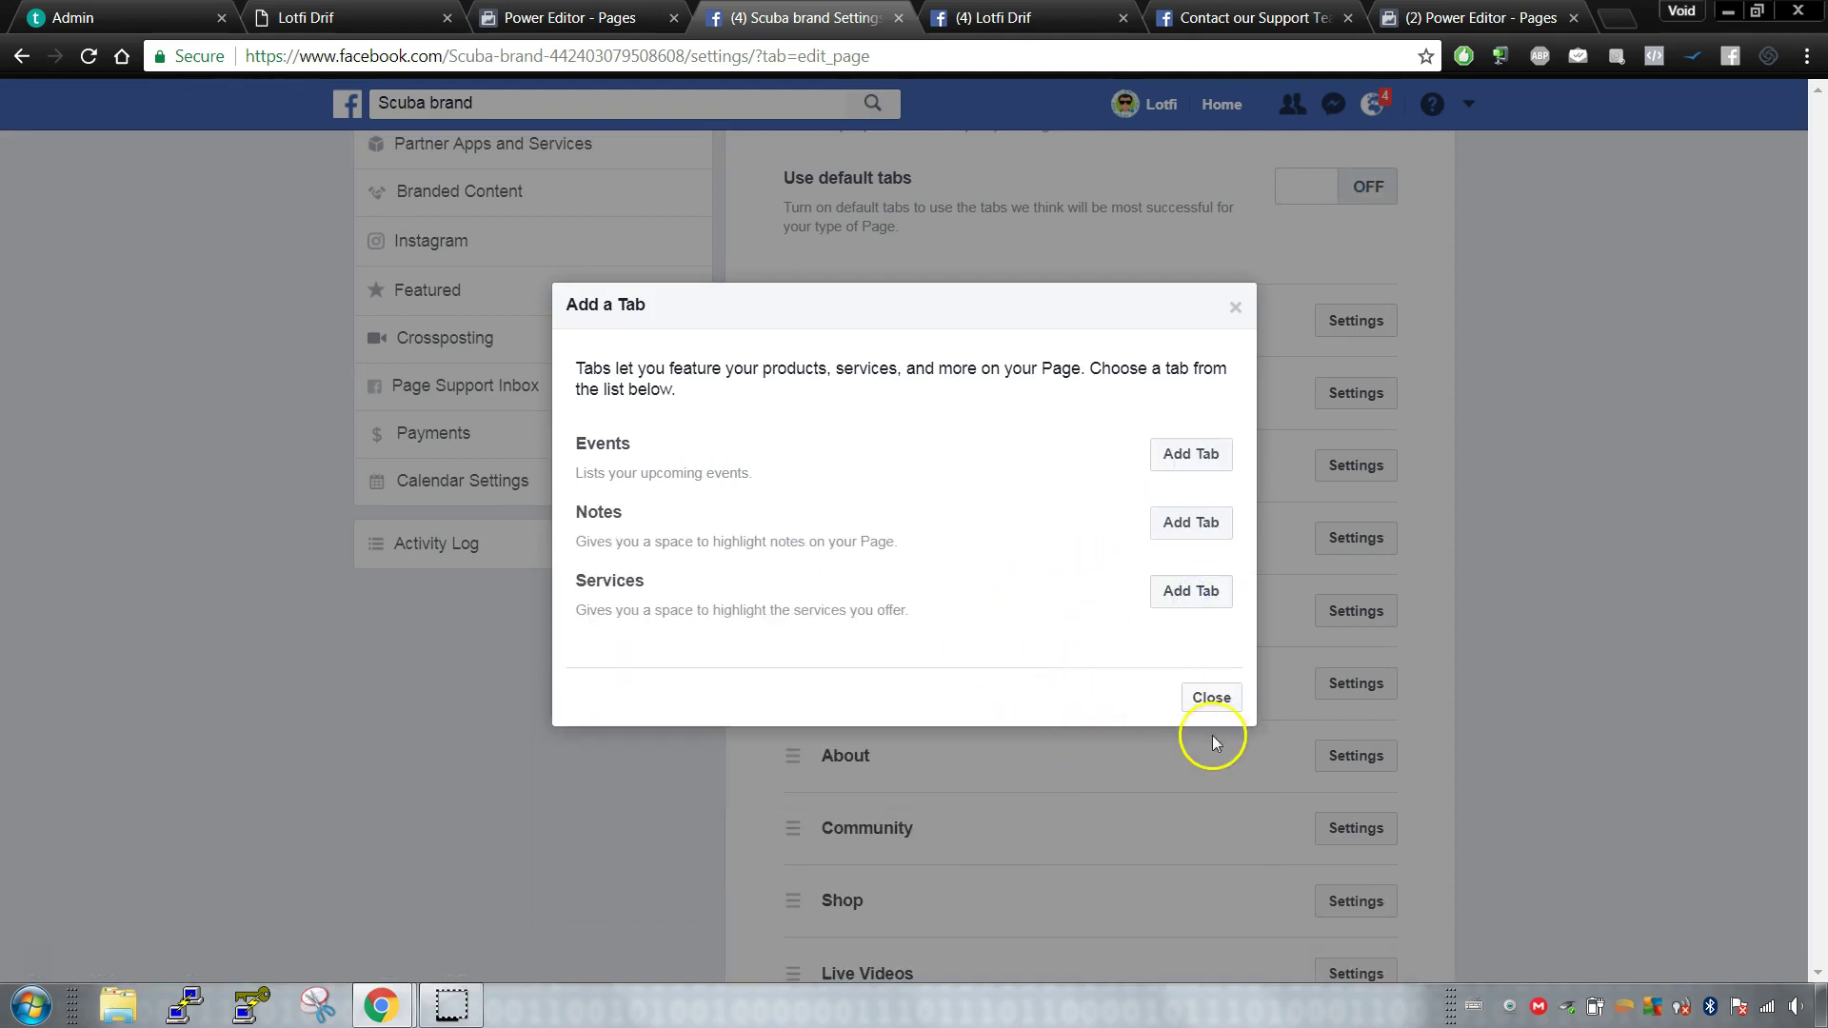
click(1209, 696)
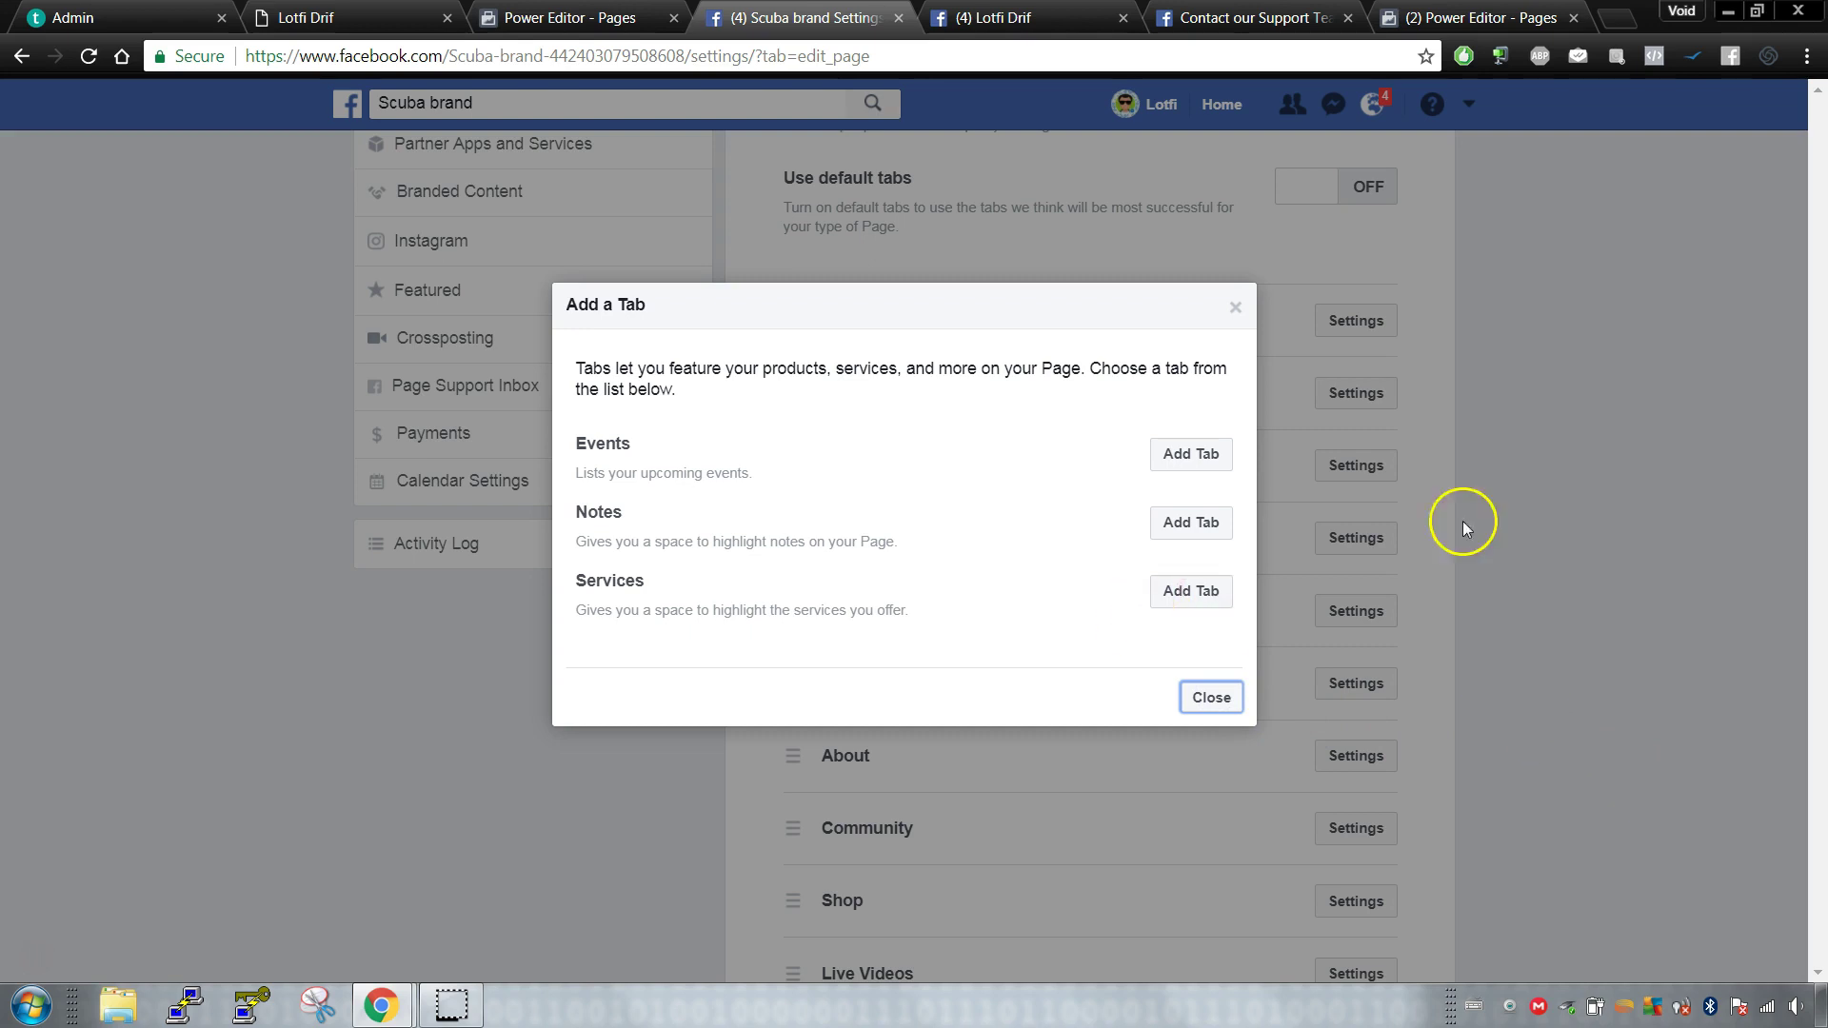
click(1209, 696)
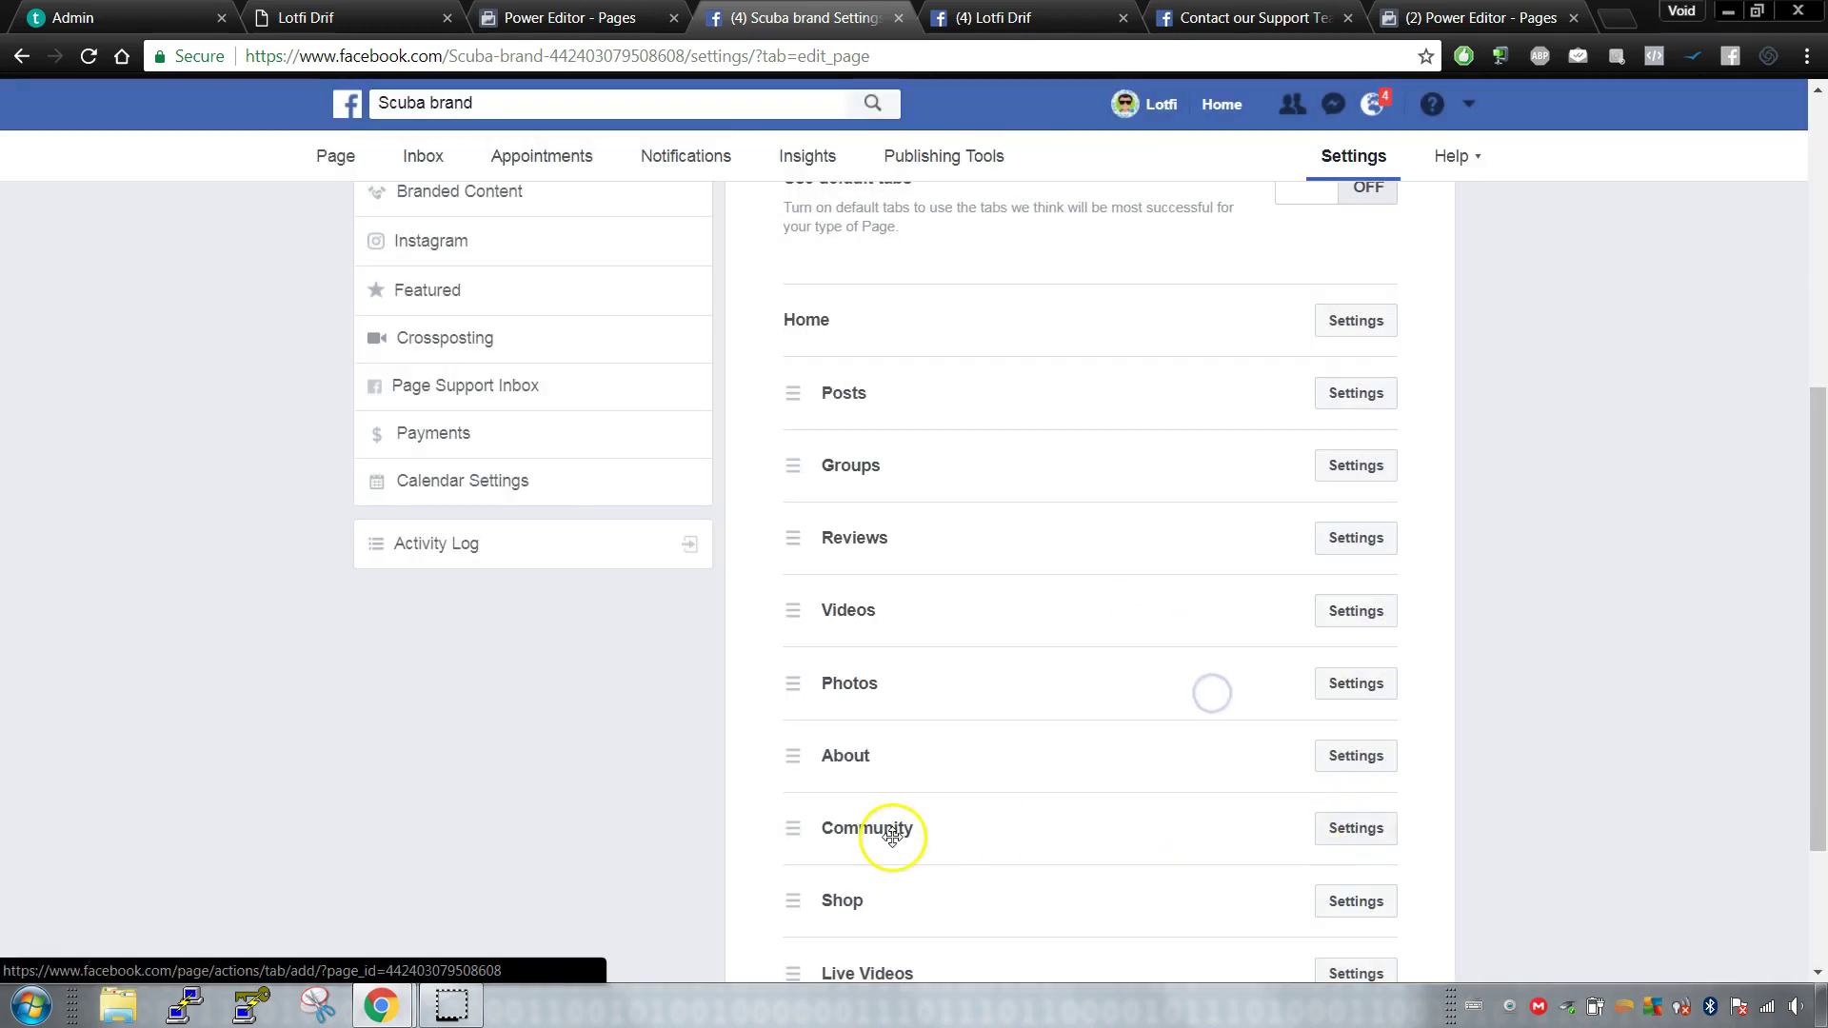
Step: Examine the page's Instagram settings and the other available settings categories
scroll(578, 846, up, 5)
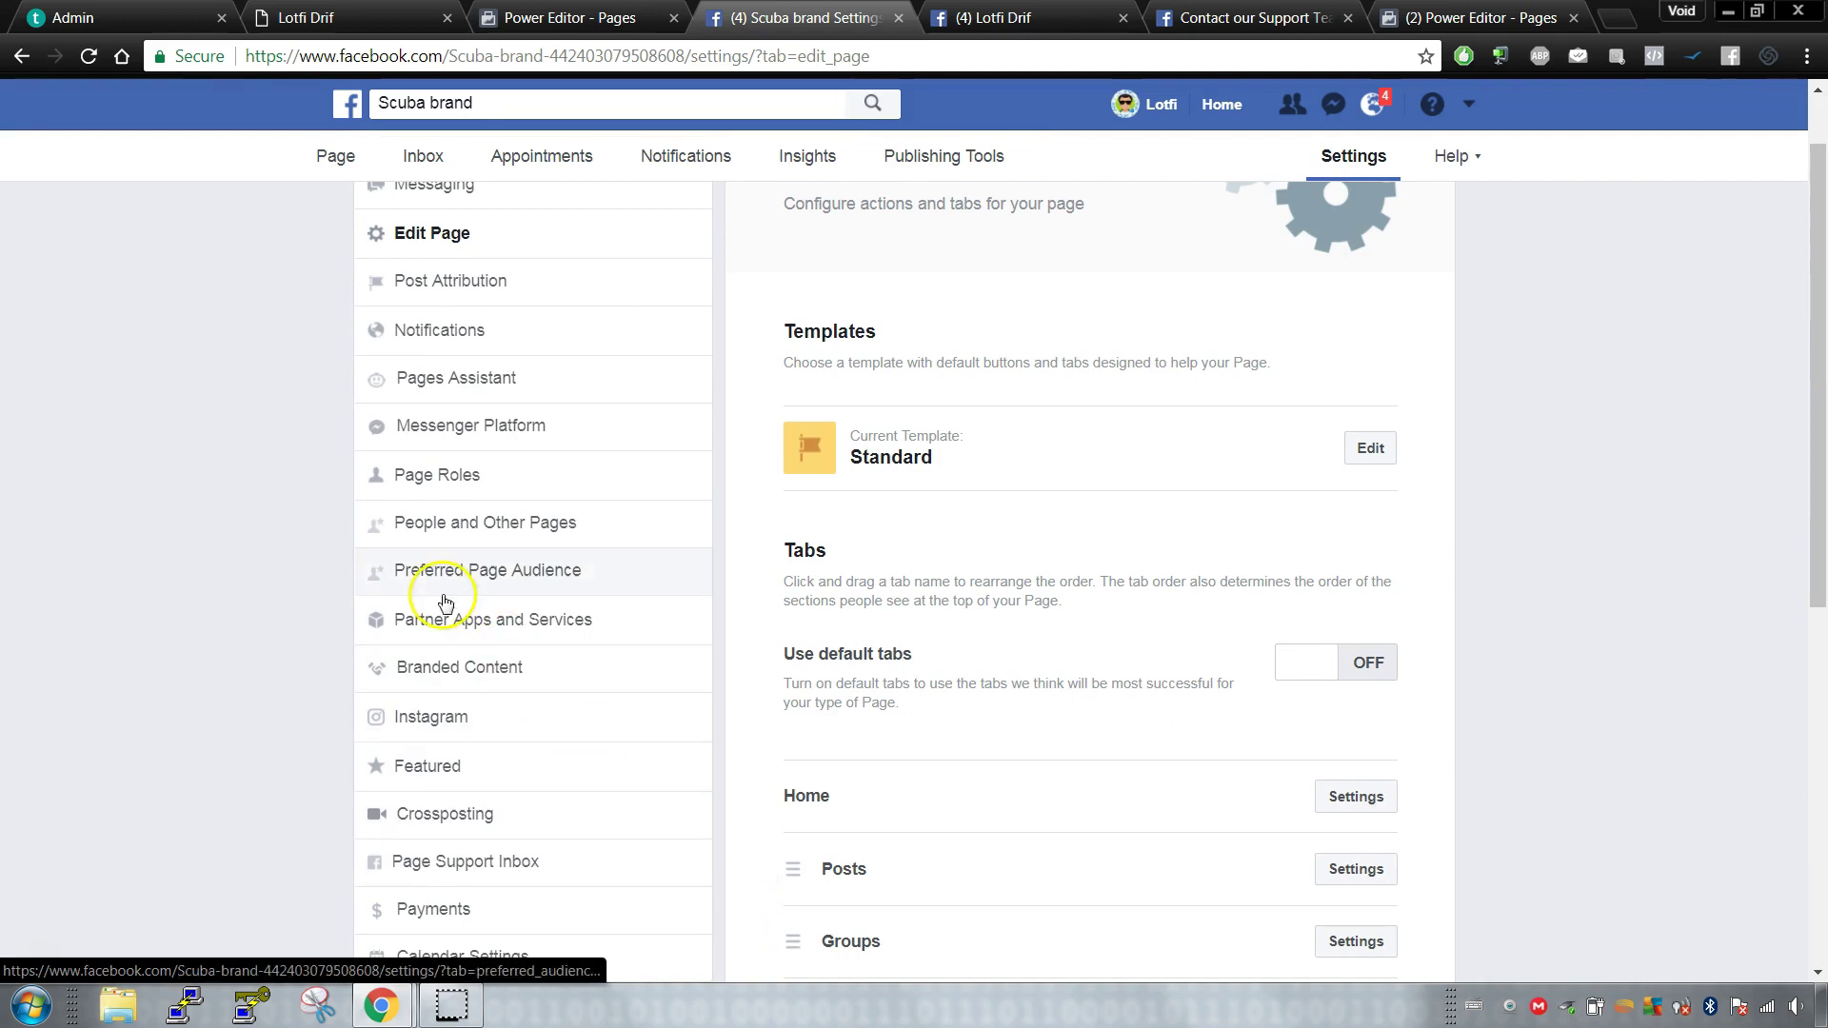
click(488, 729)
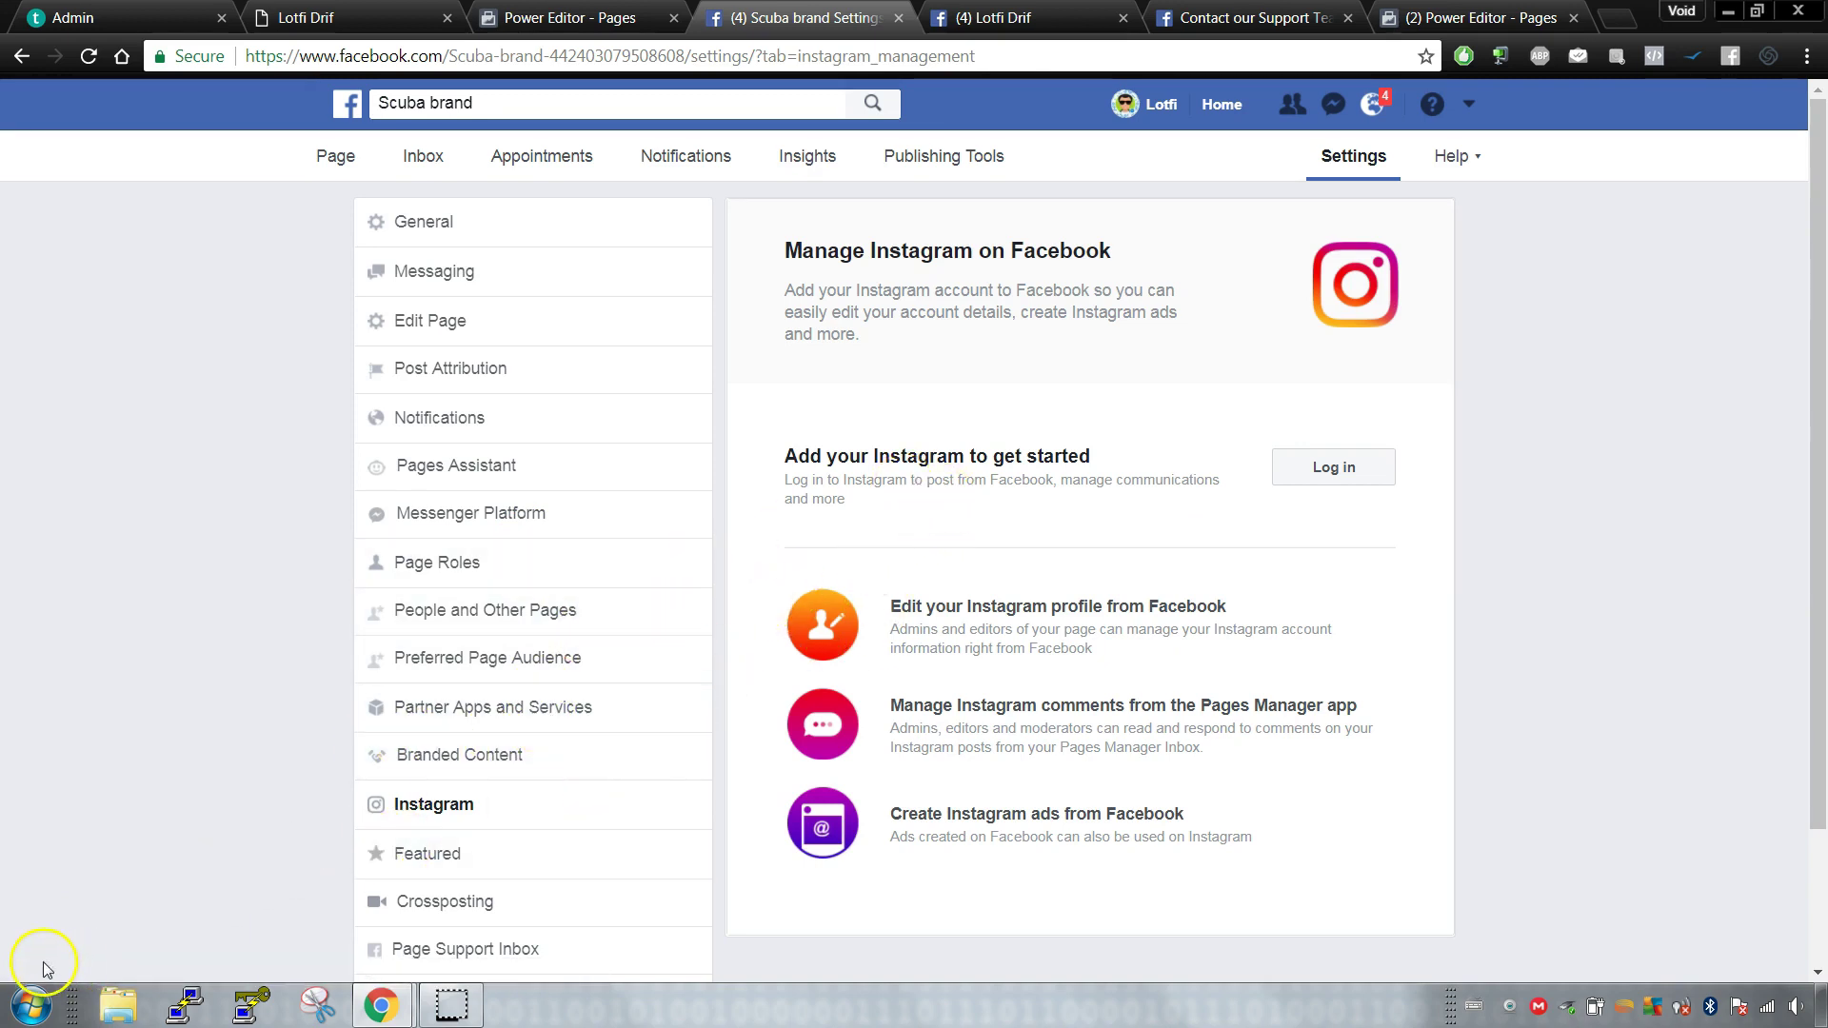
scroll(350, 513, down, 2)
scroll(359, 514, up, 2)
scroll(359, 514, down, 2)
scroll(1039, 354, up, 3)
scroll(362, 412, down, 2)
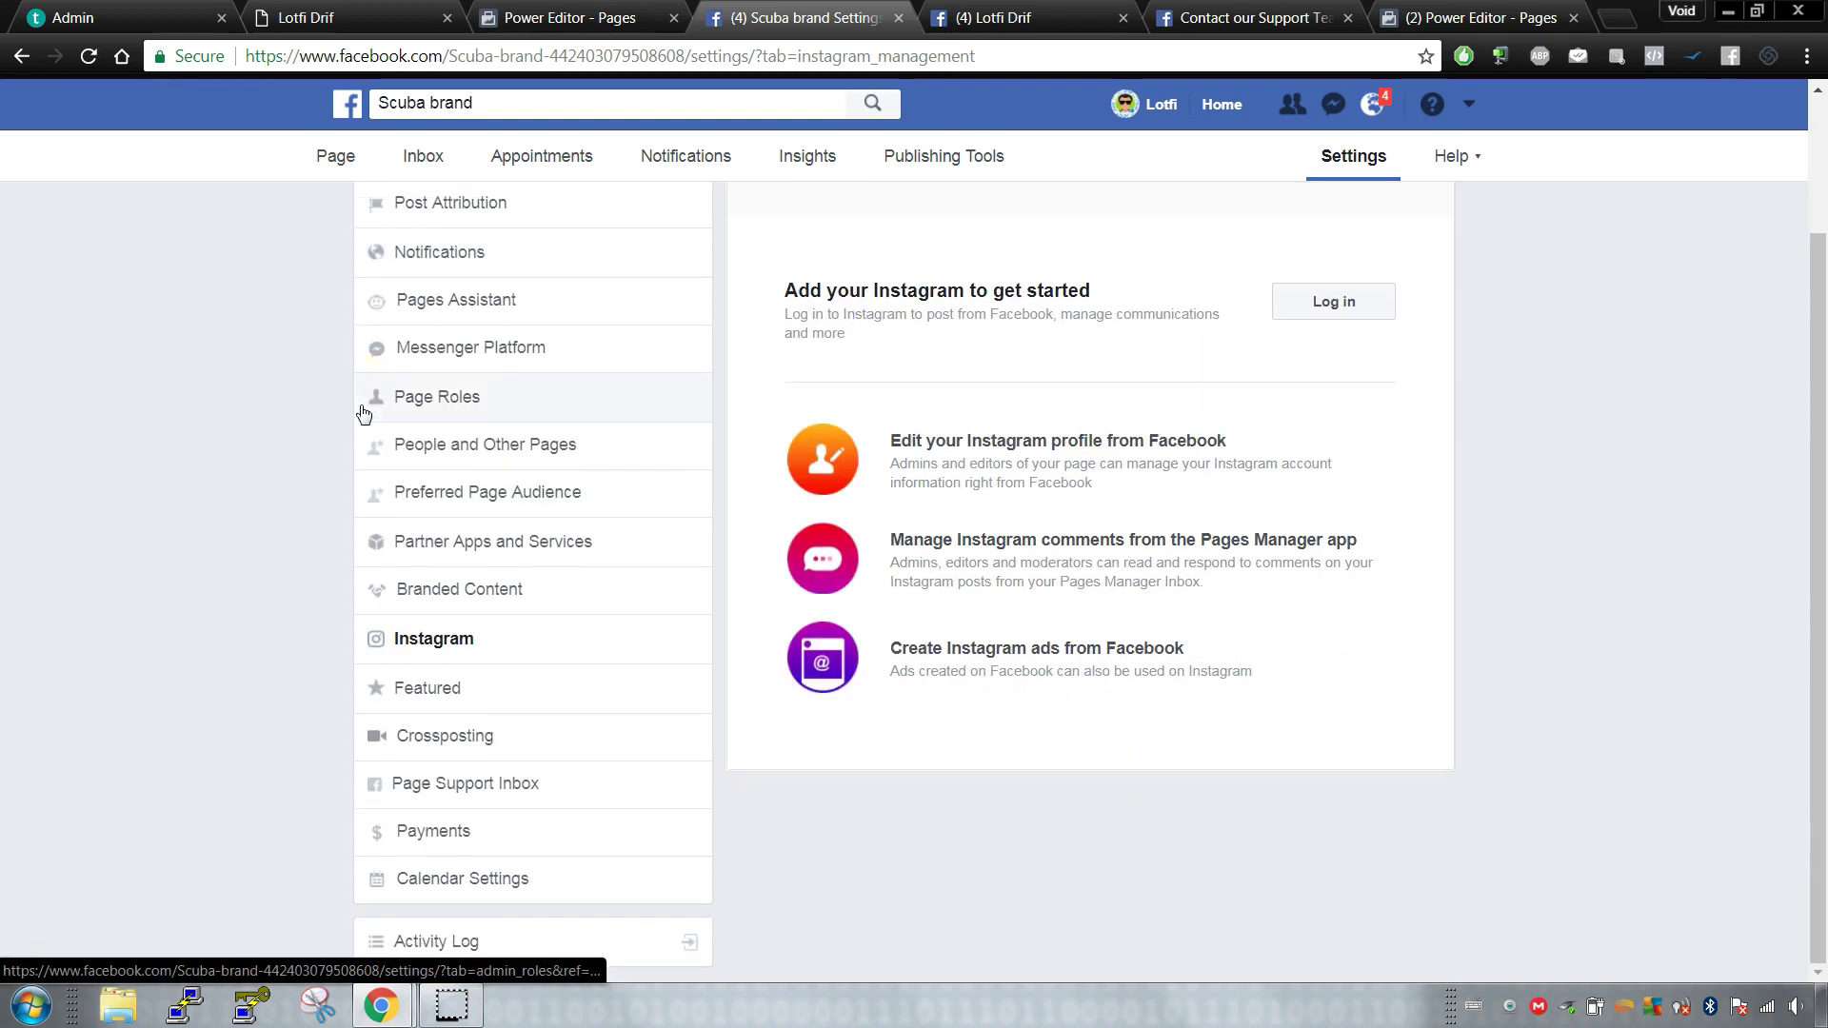
scroll(368, 410, up, 2)
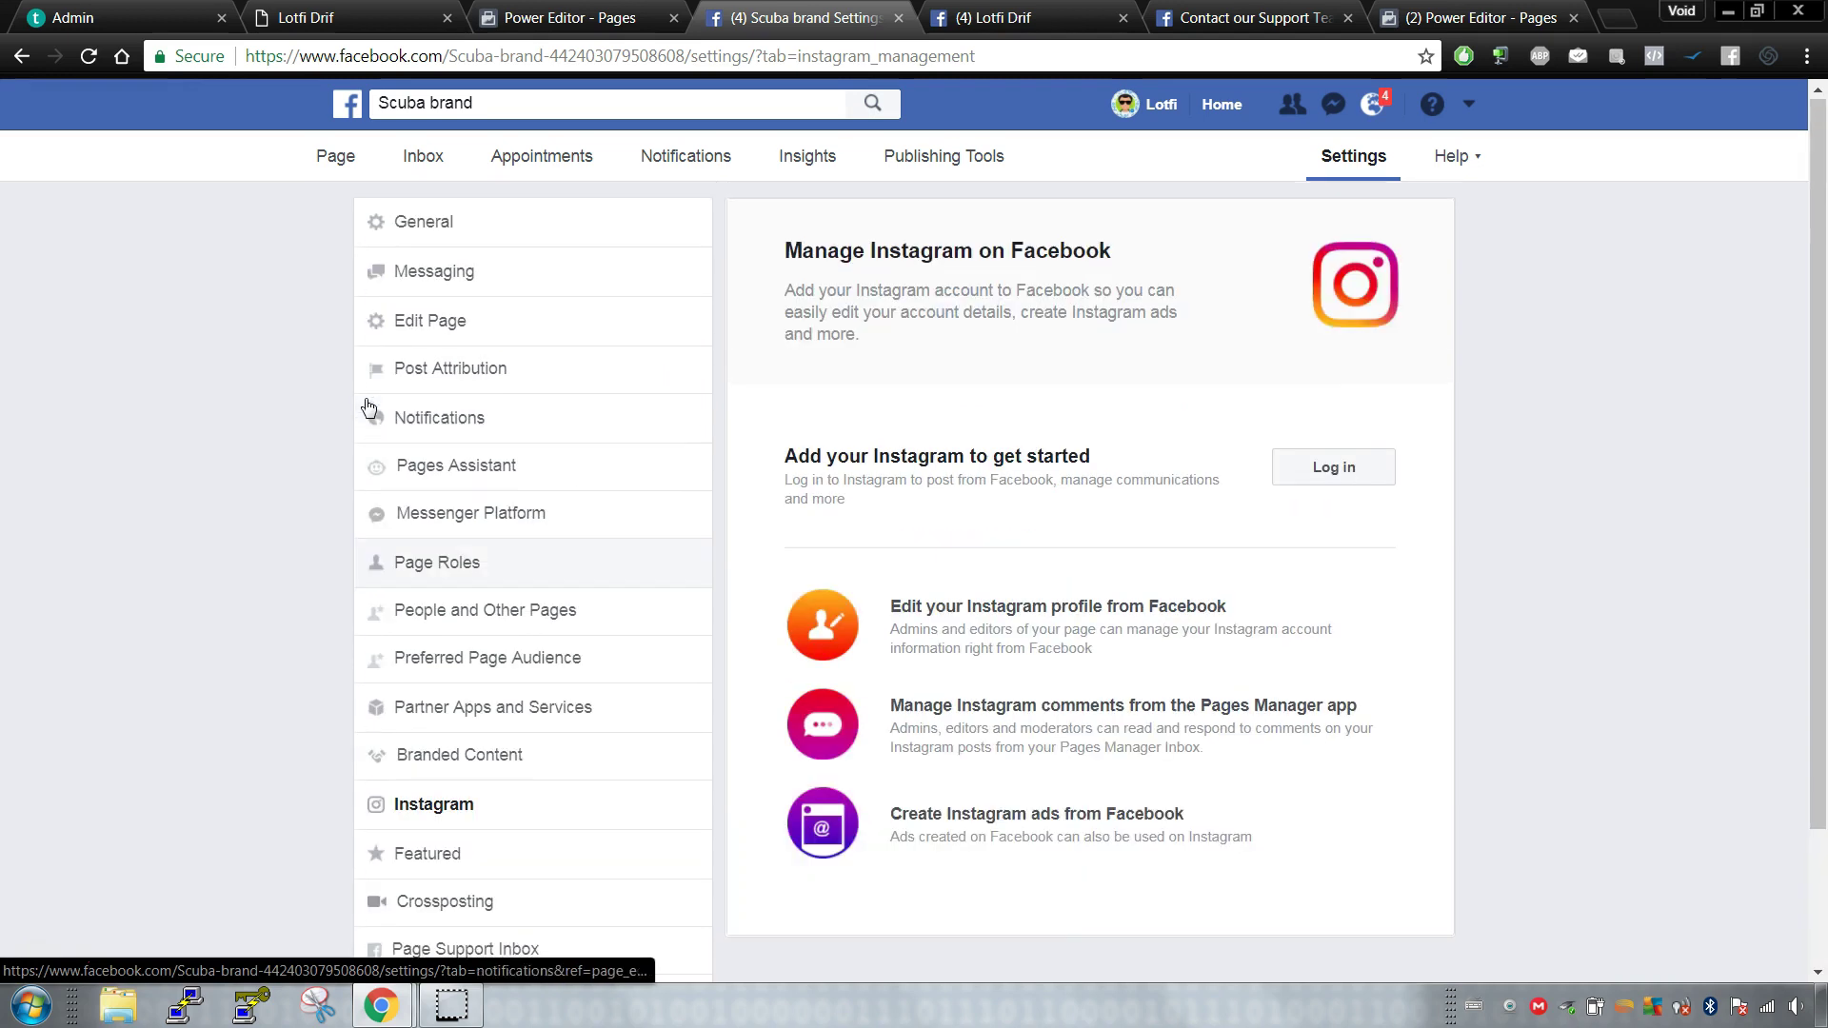
Step: Return to the Scuba brand page and expand its full section list to check the added tabs
click(416, 218)
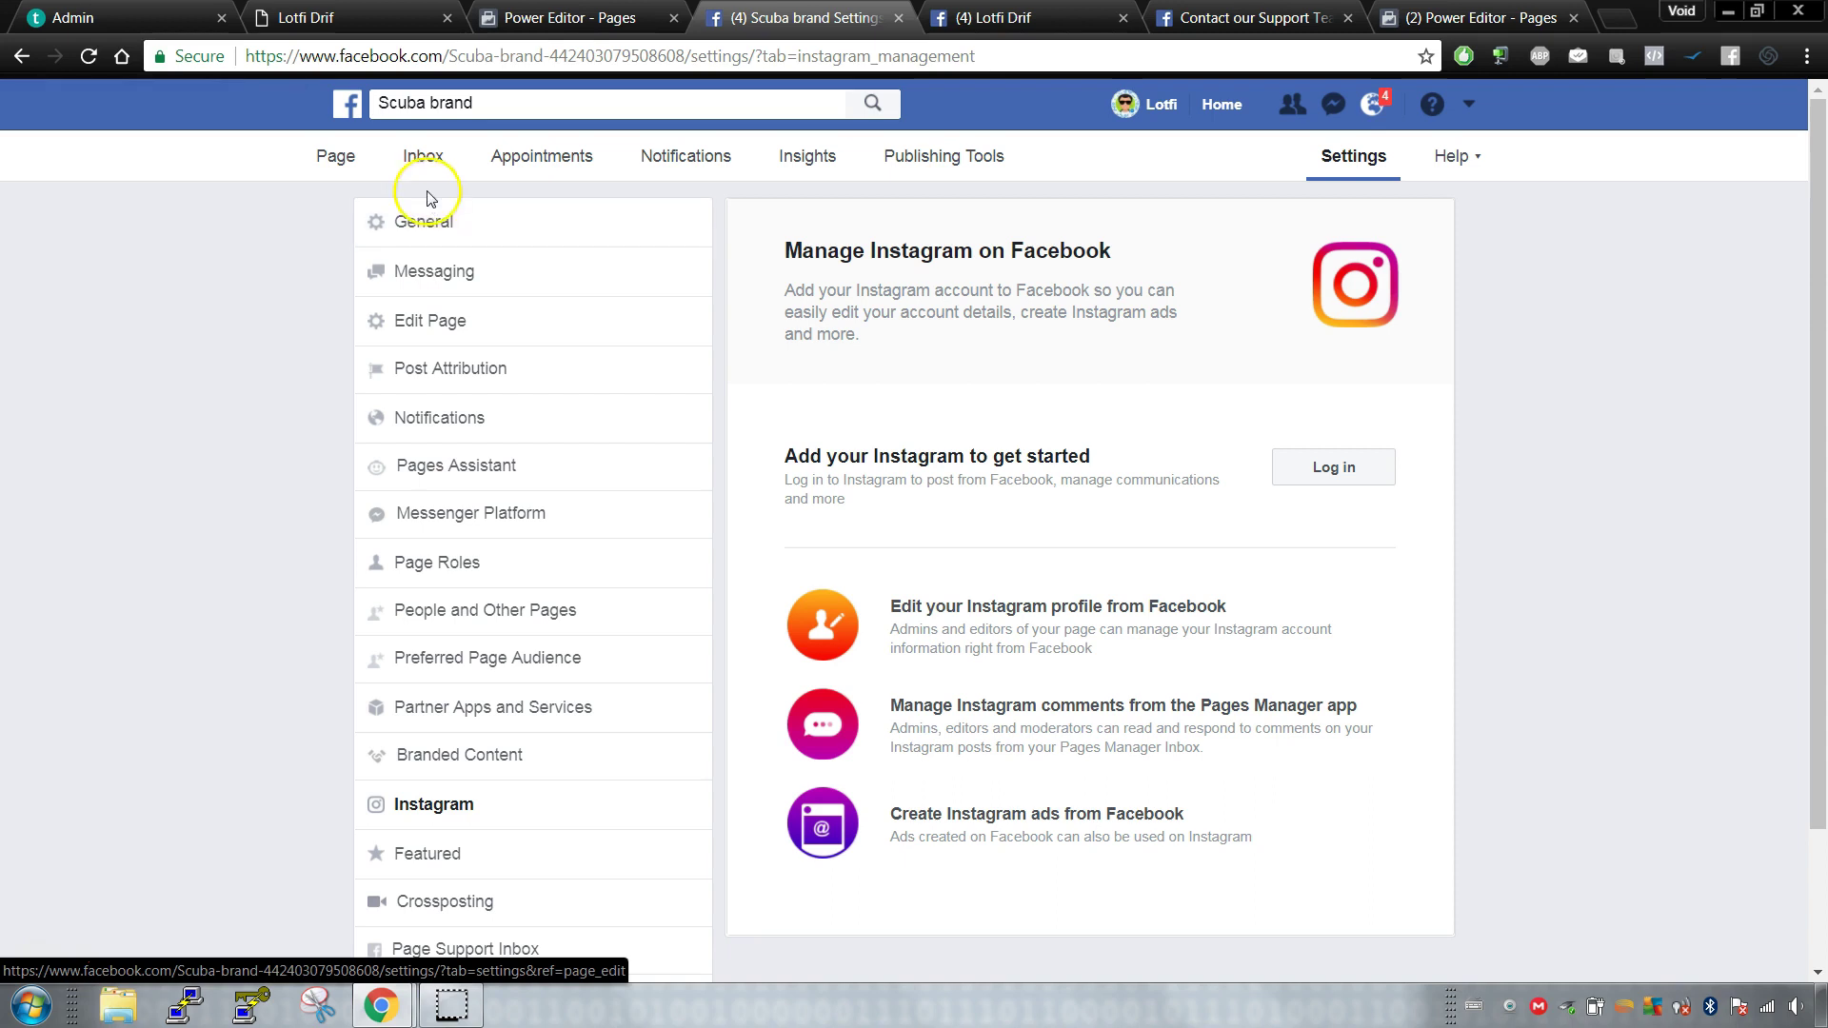
click(309, 178)
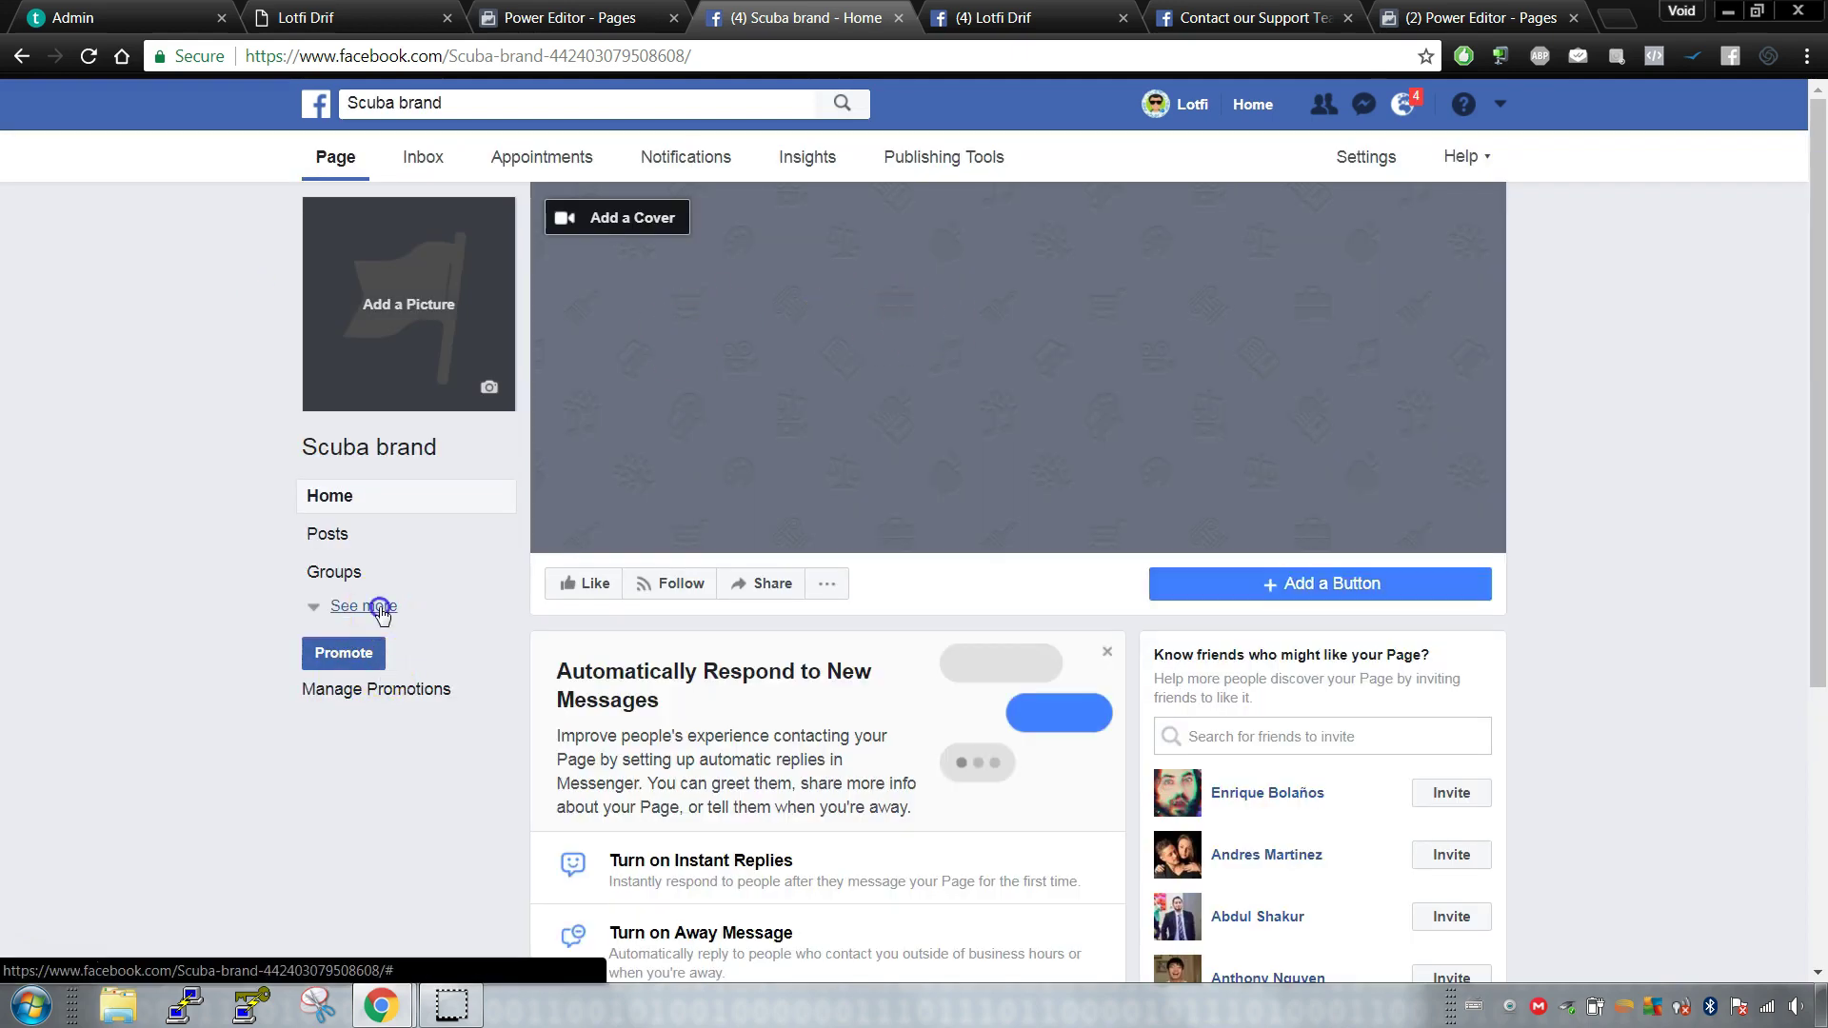
click(380, 606)
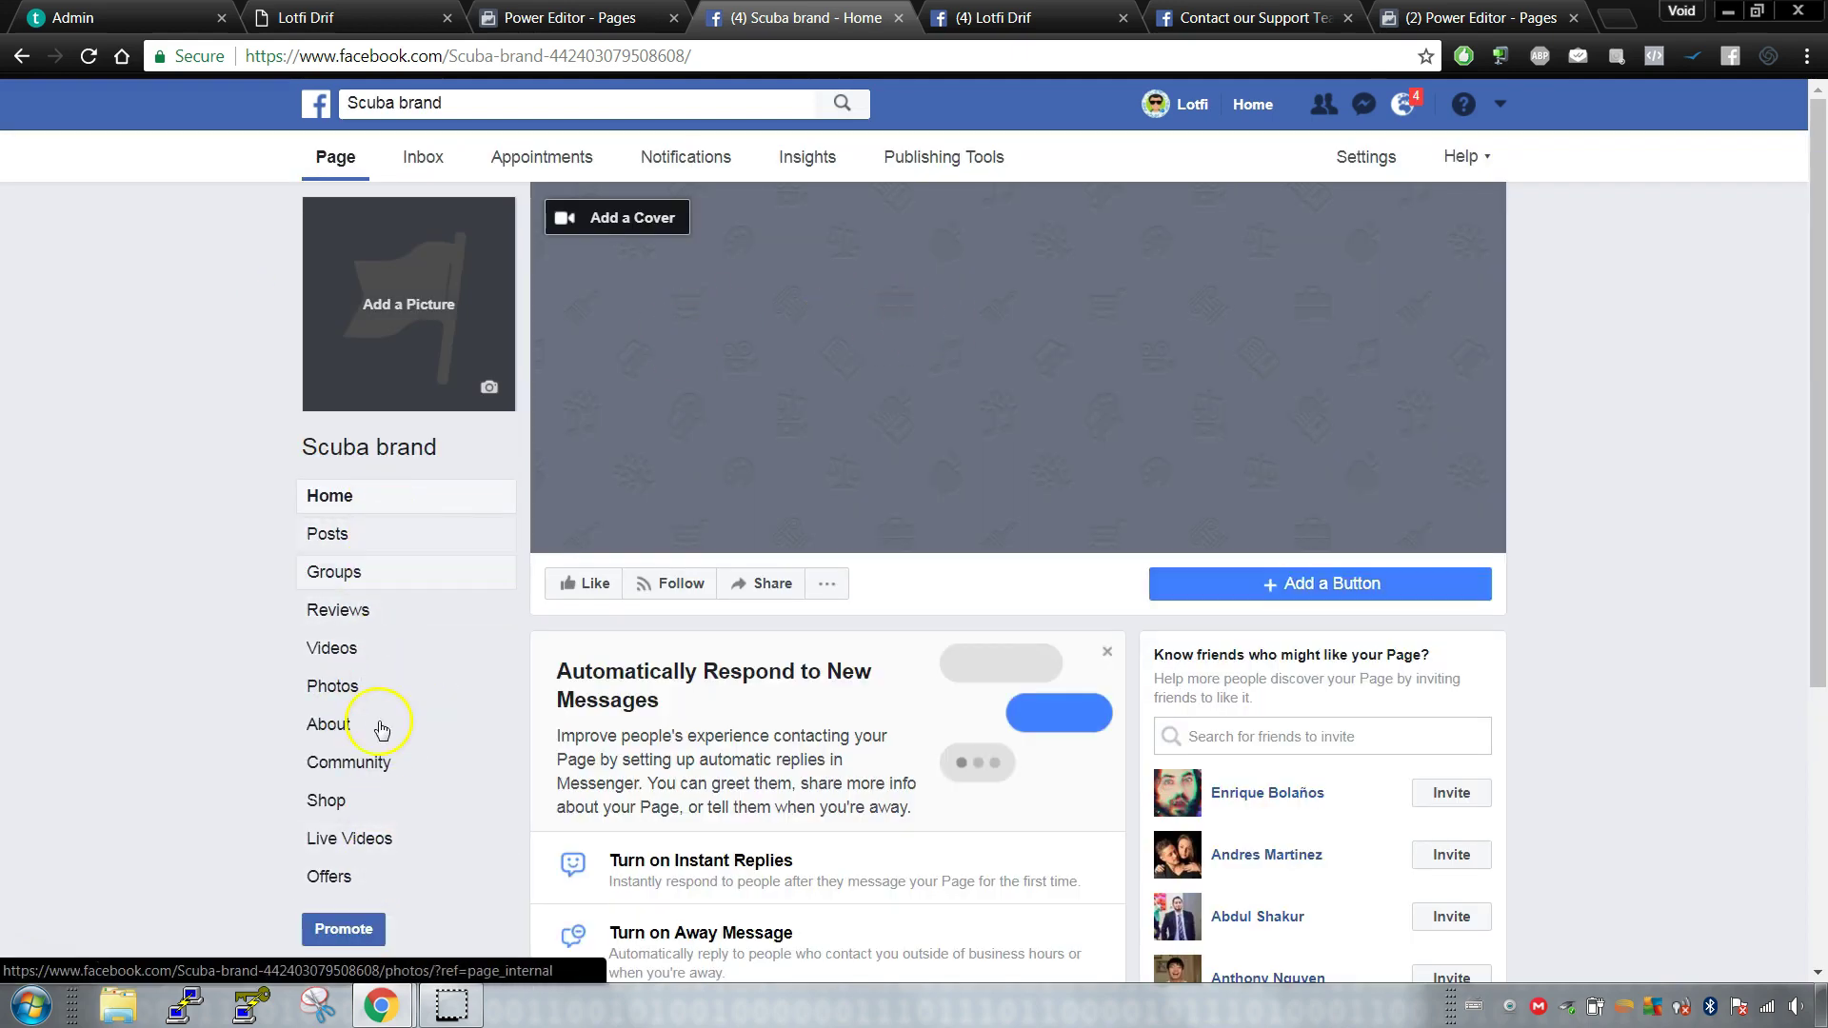
Step: Preview a Send Message button for the page from the contact options, and close the button setup without adding it
click(380, 649)
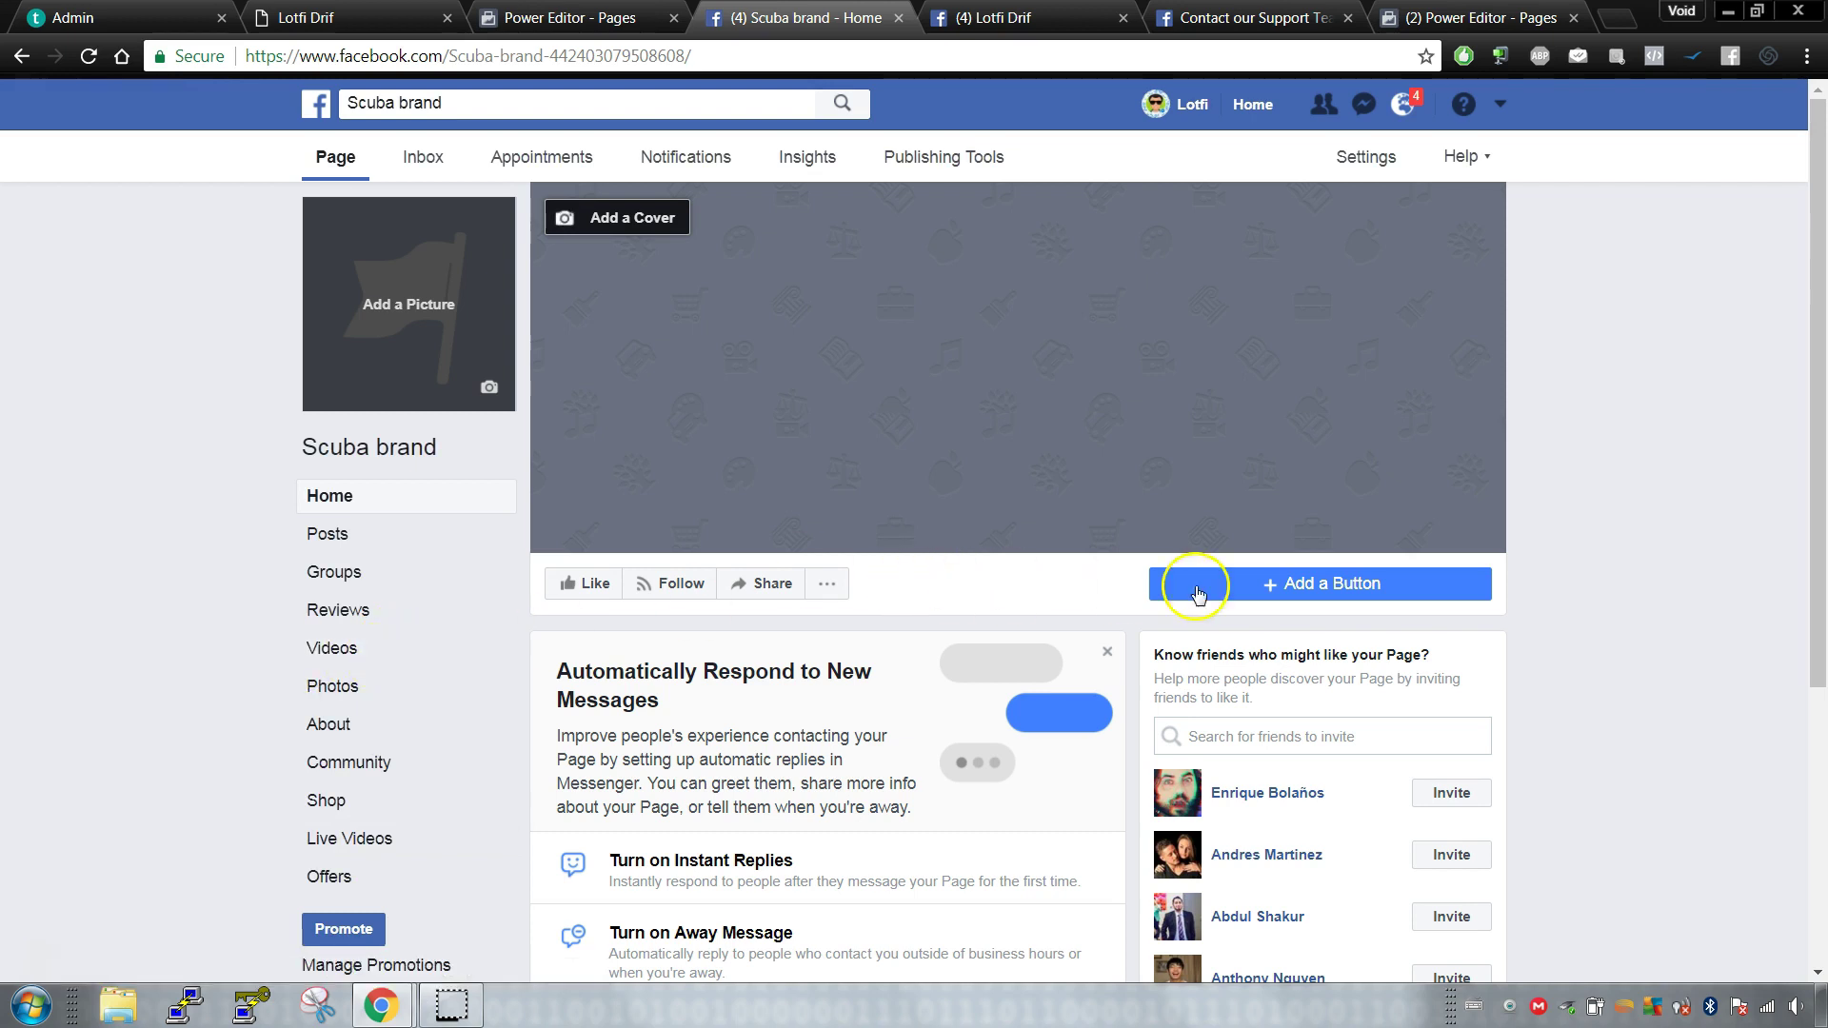
scroll(1539, 607, down, 5)
scroll(1534, 607, up, 5)
click(1315, 583)
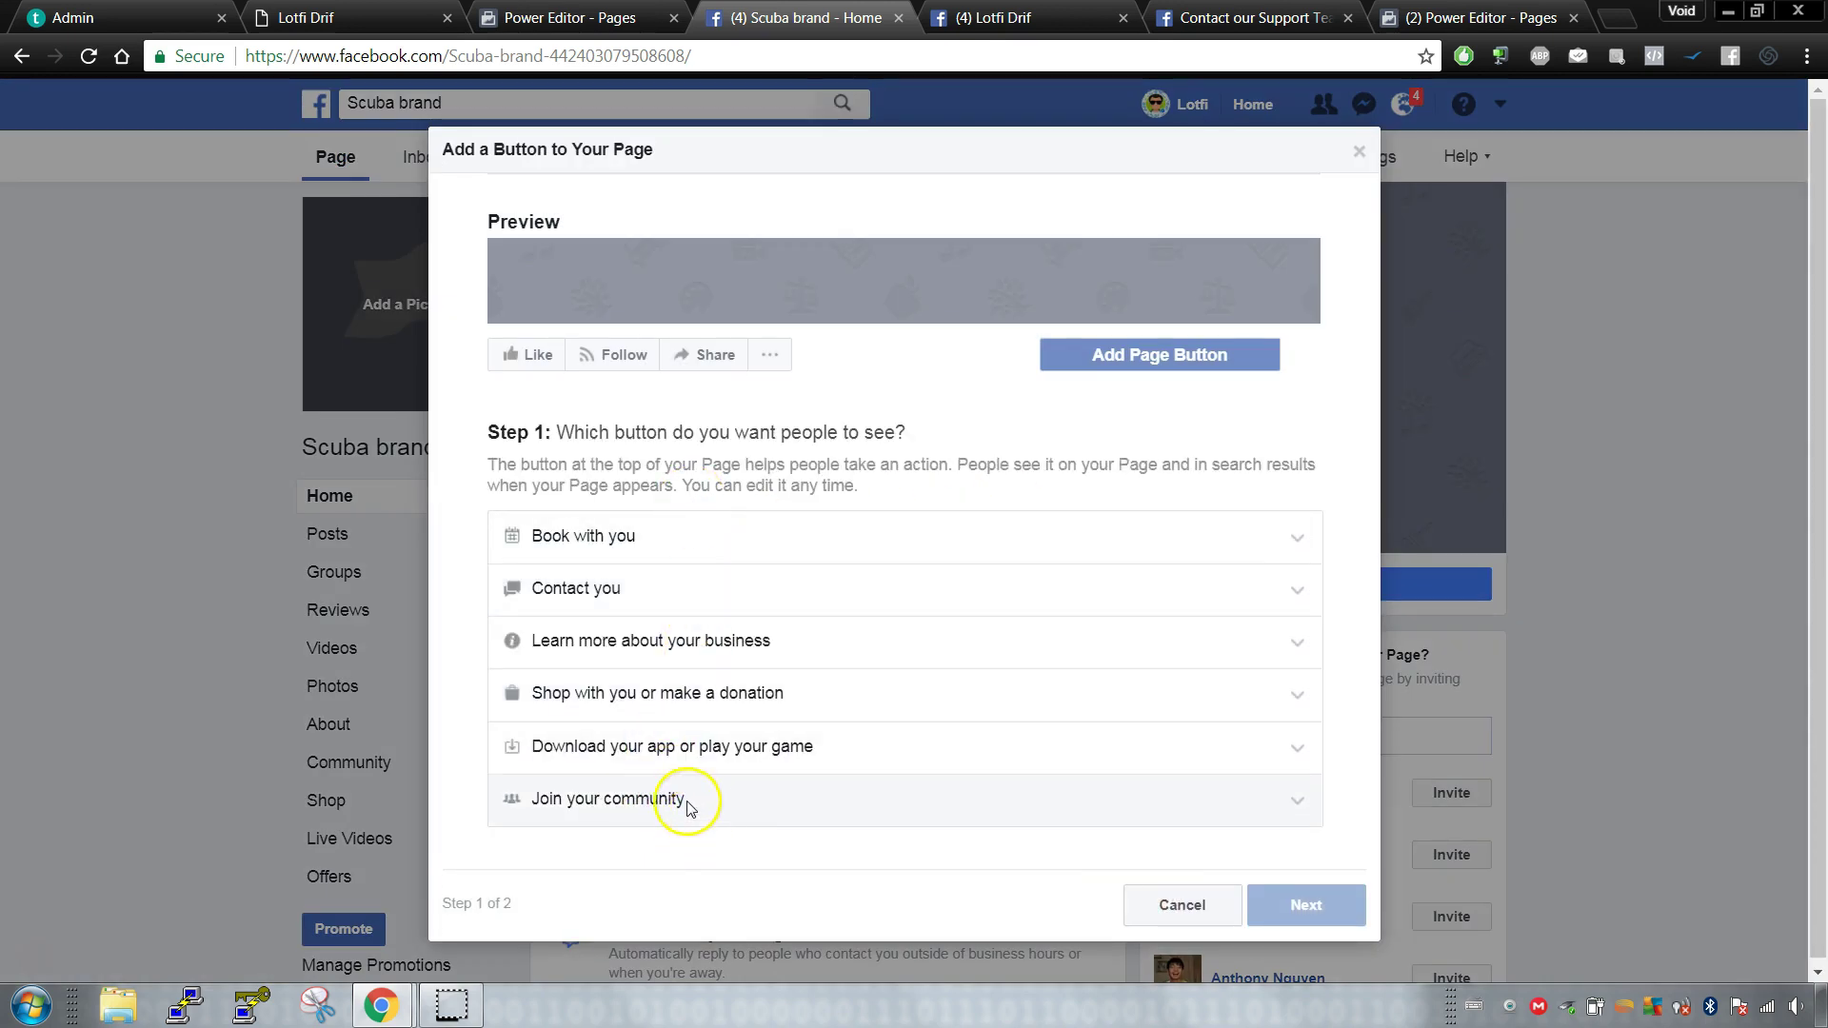
click(712, 593)
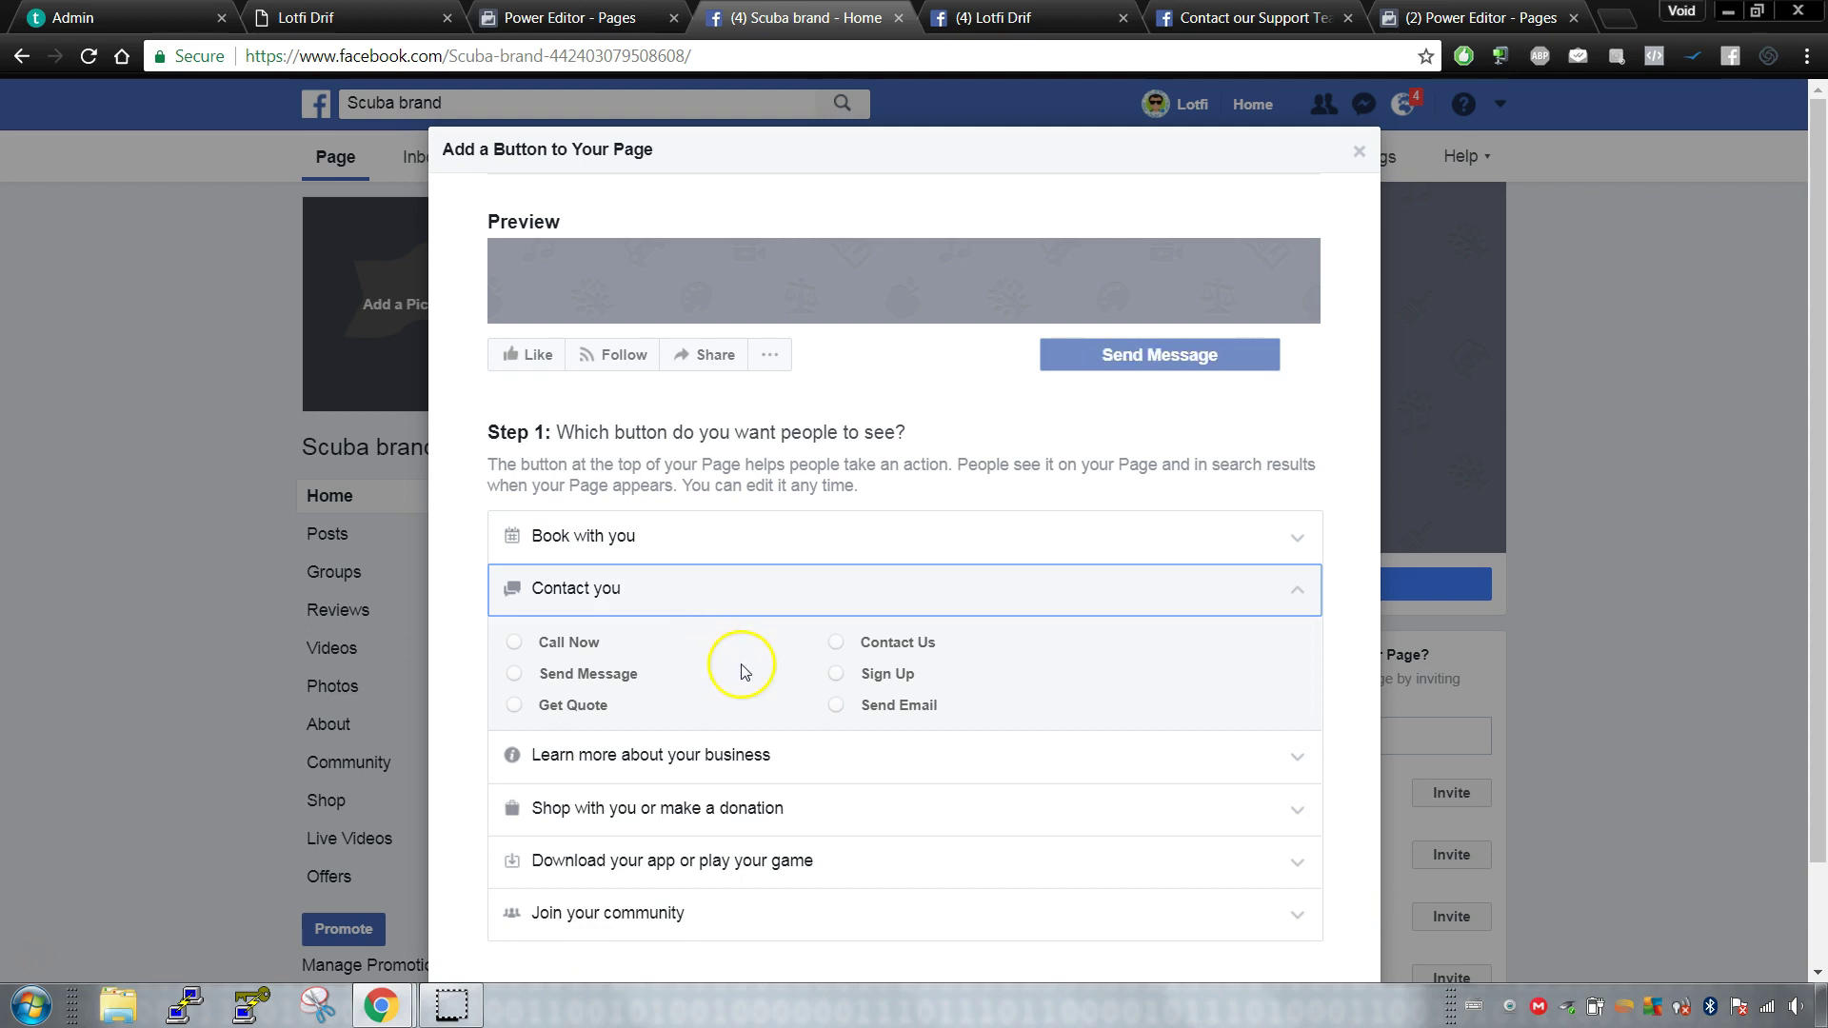
click(522, 676)
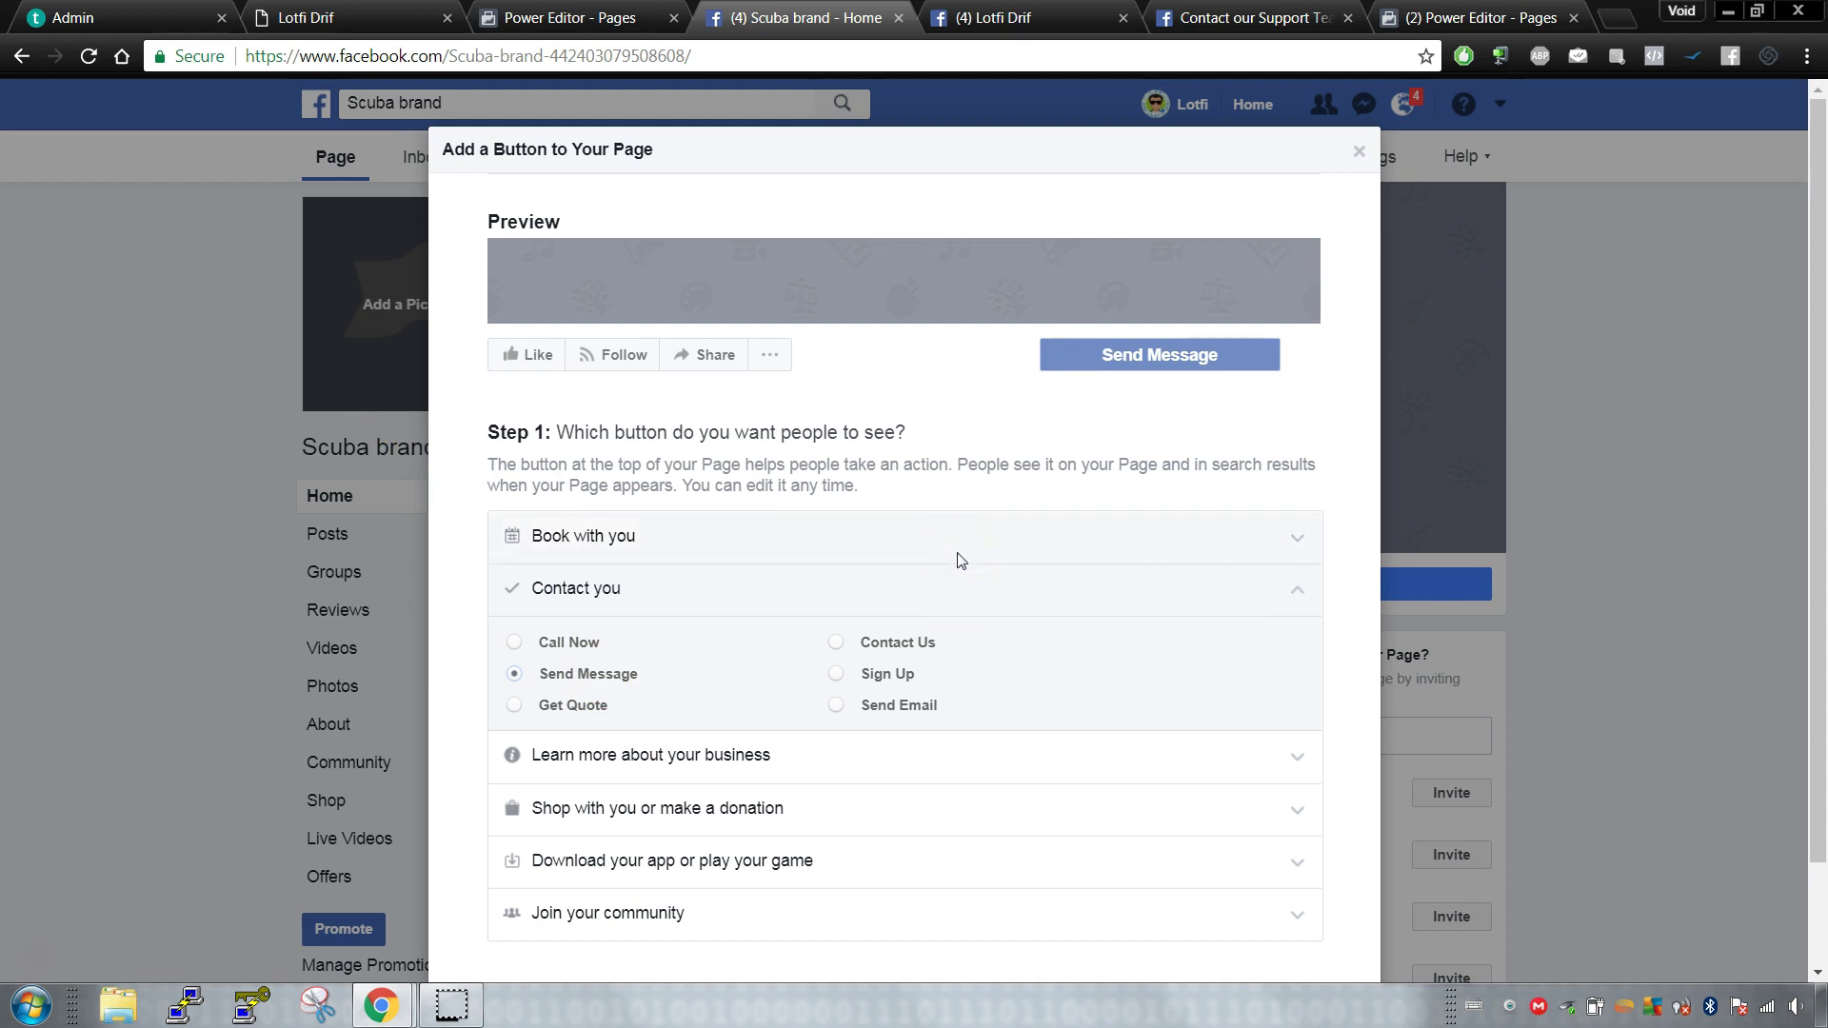
click(1359, 152)
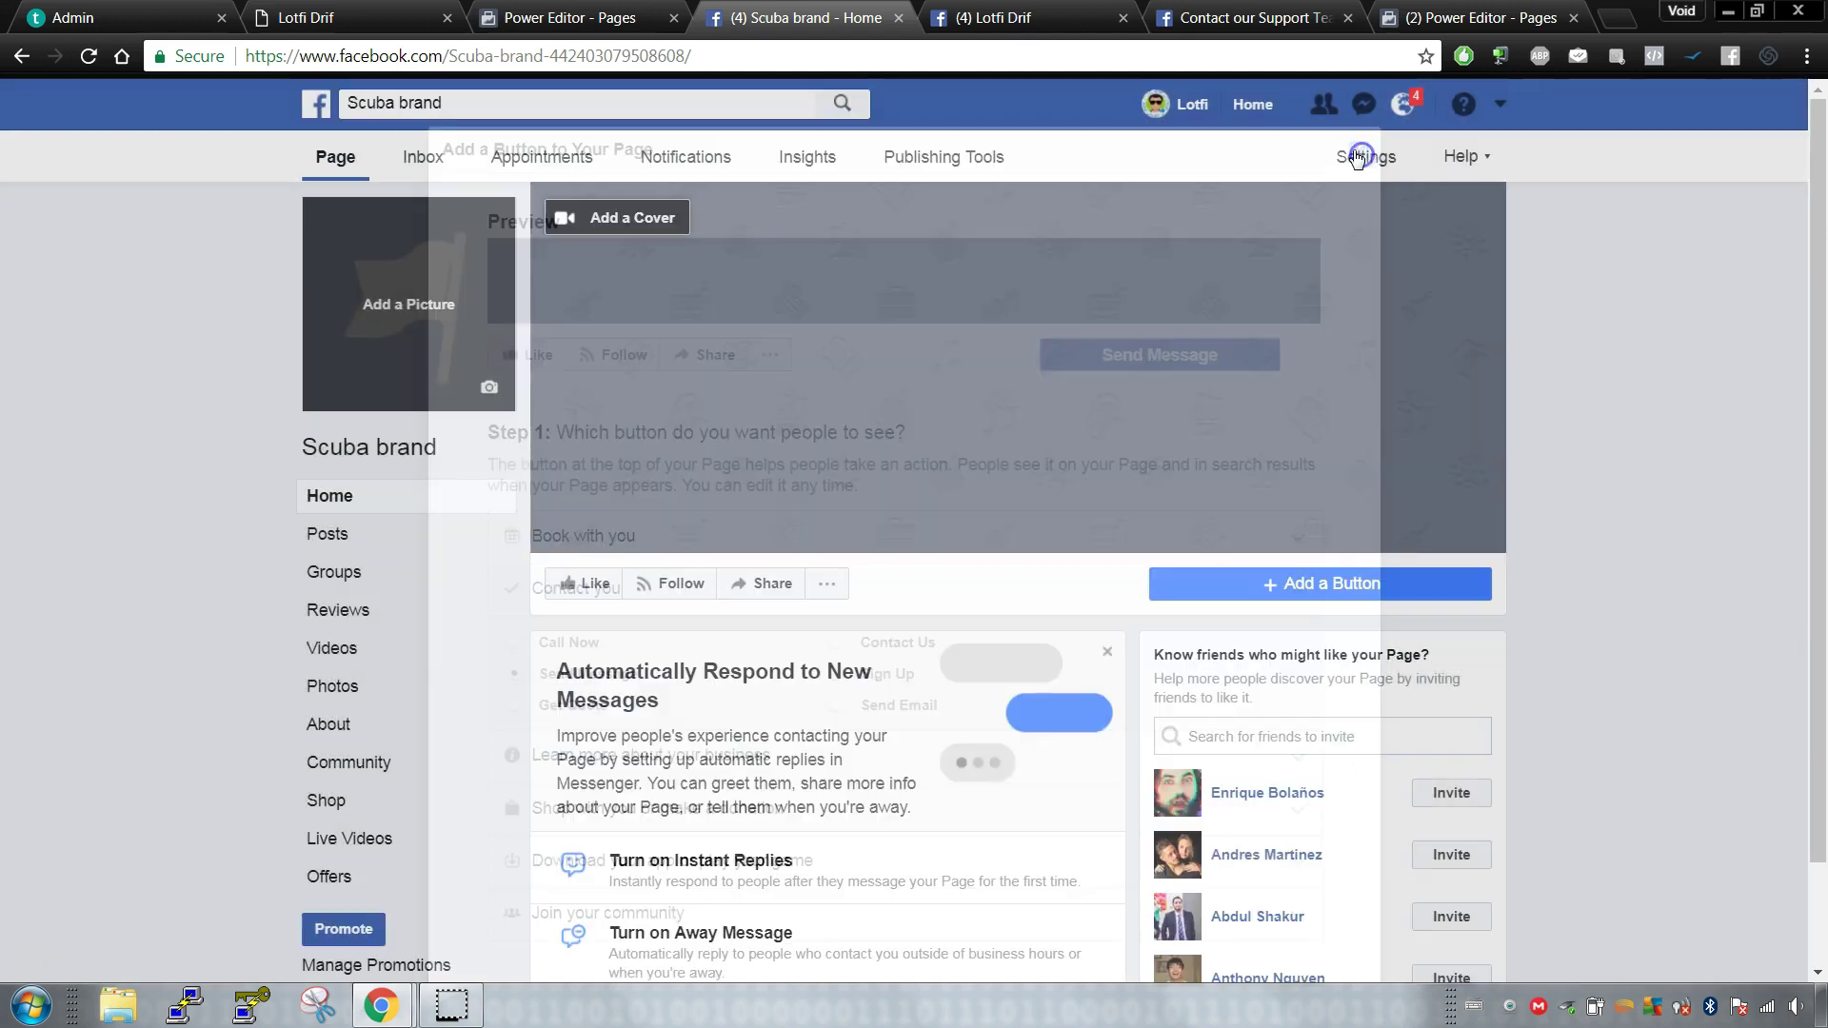
Step: Examine the automated PDF download message in the recent Messenger conversation, check the personal profile, and return to the Scuba brand page
click(1364, 104)
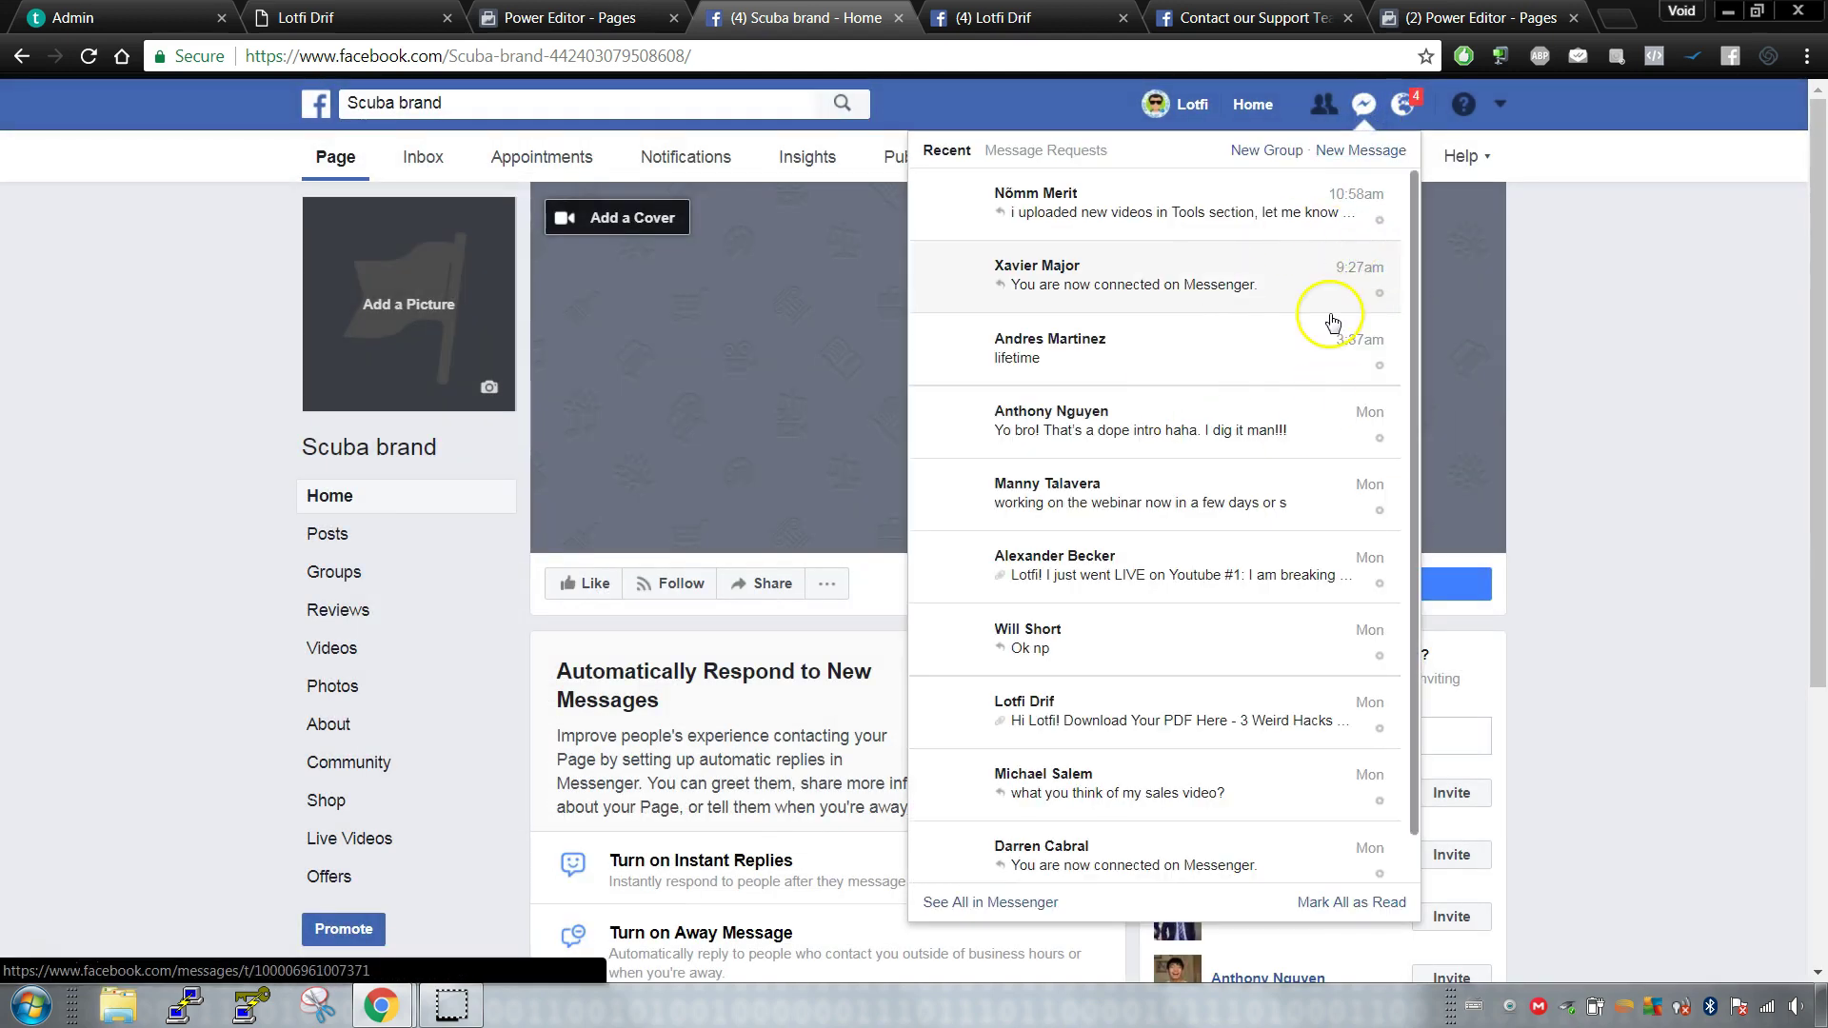
click(1184, 725)
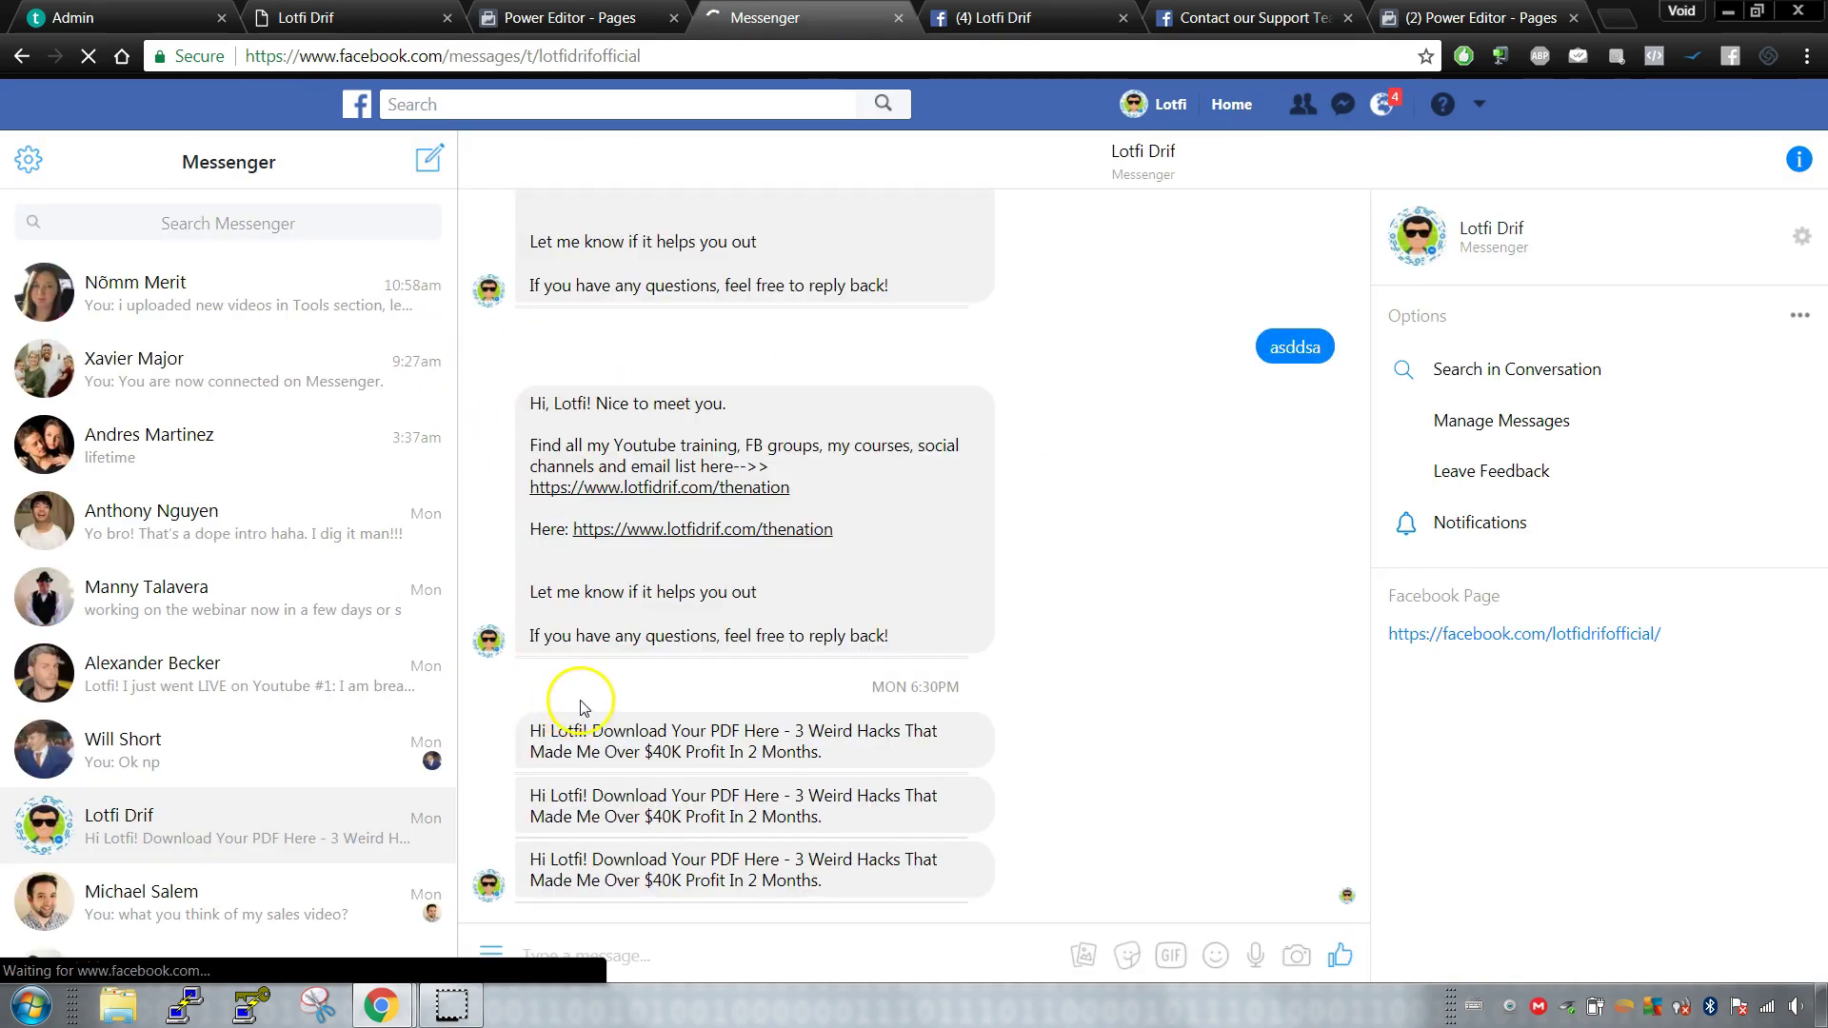
drag(836, 851, 536, 828)
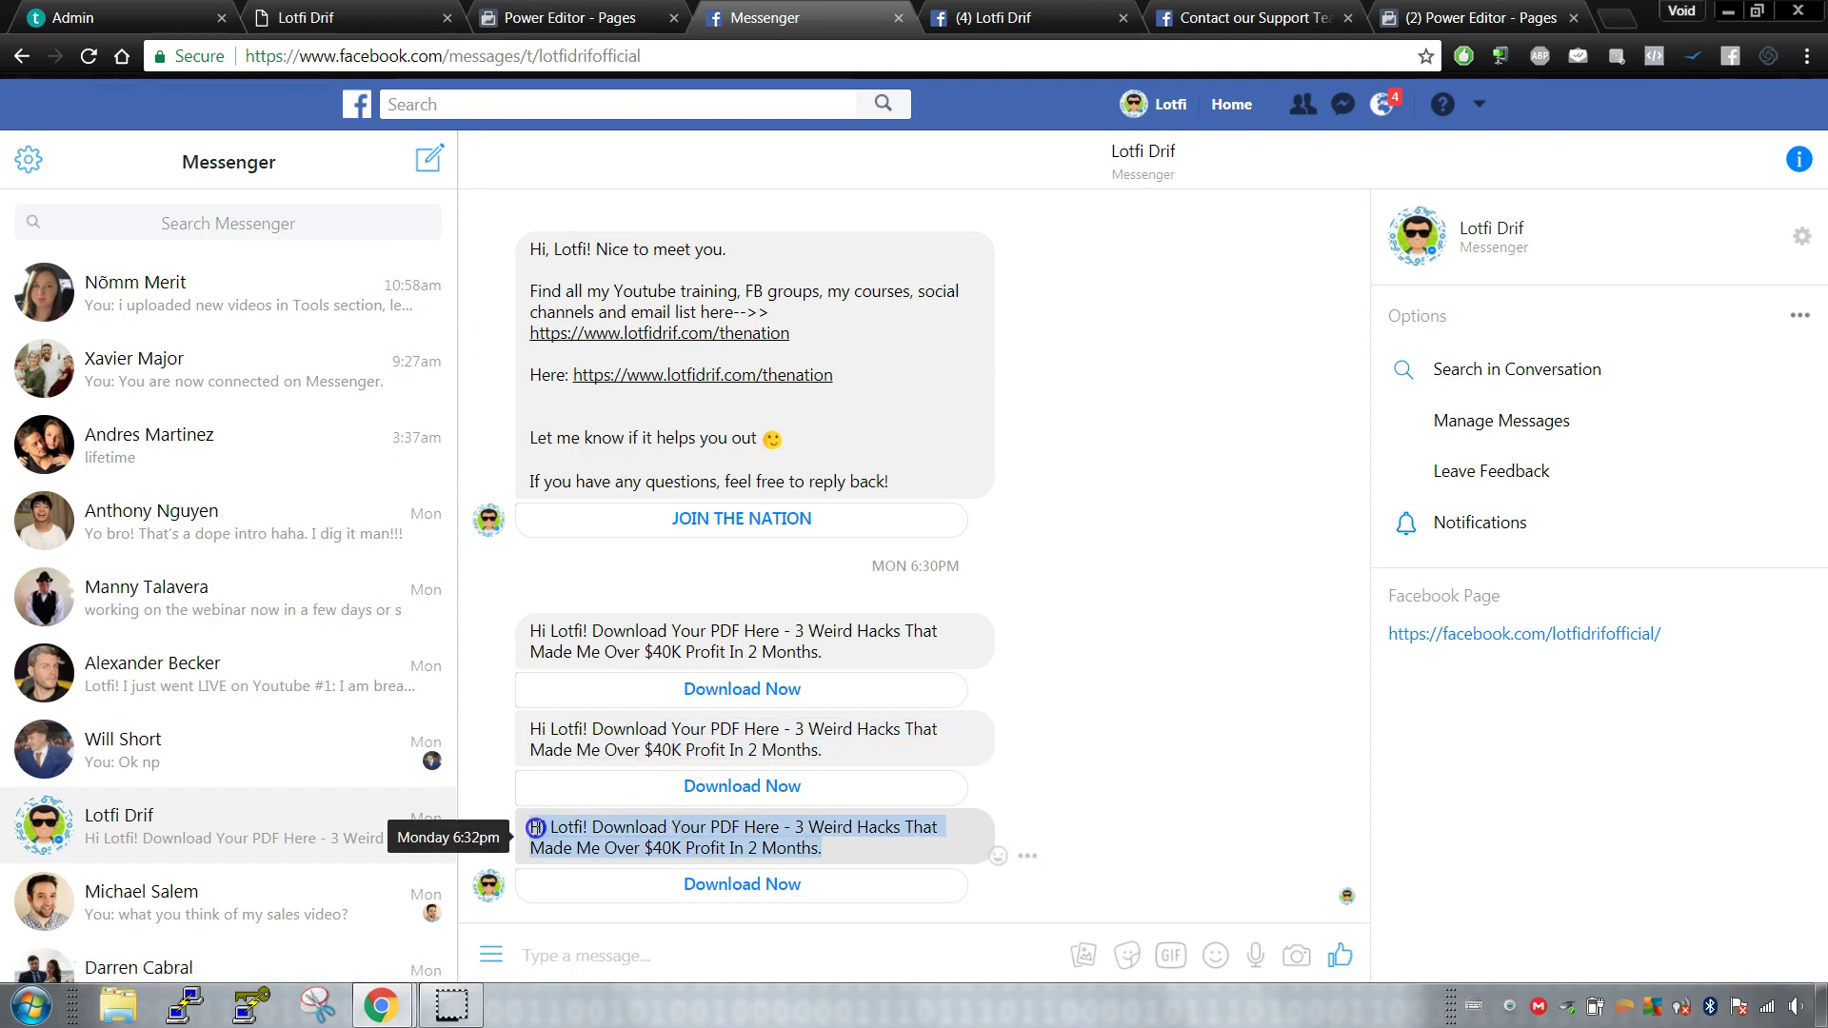
click(856, 840)
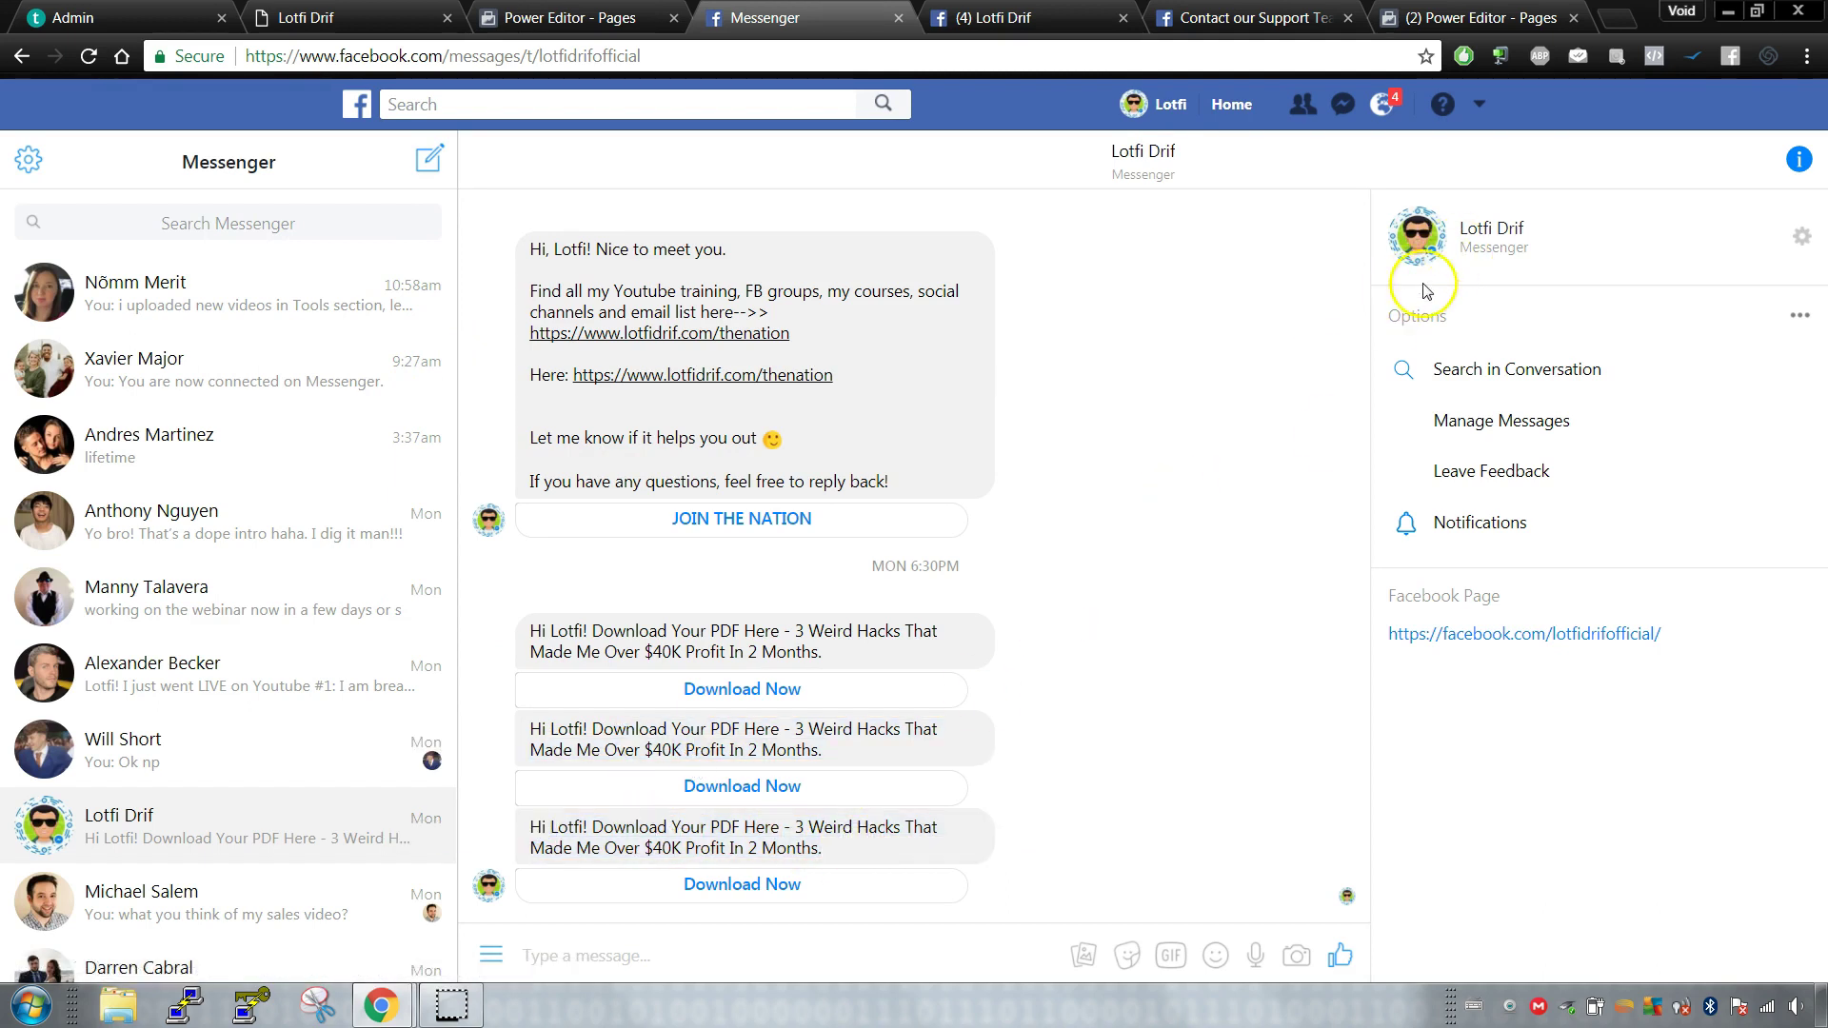
drag(530, 826, 809, 845)
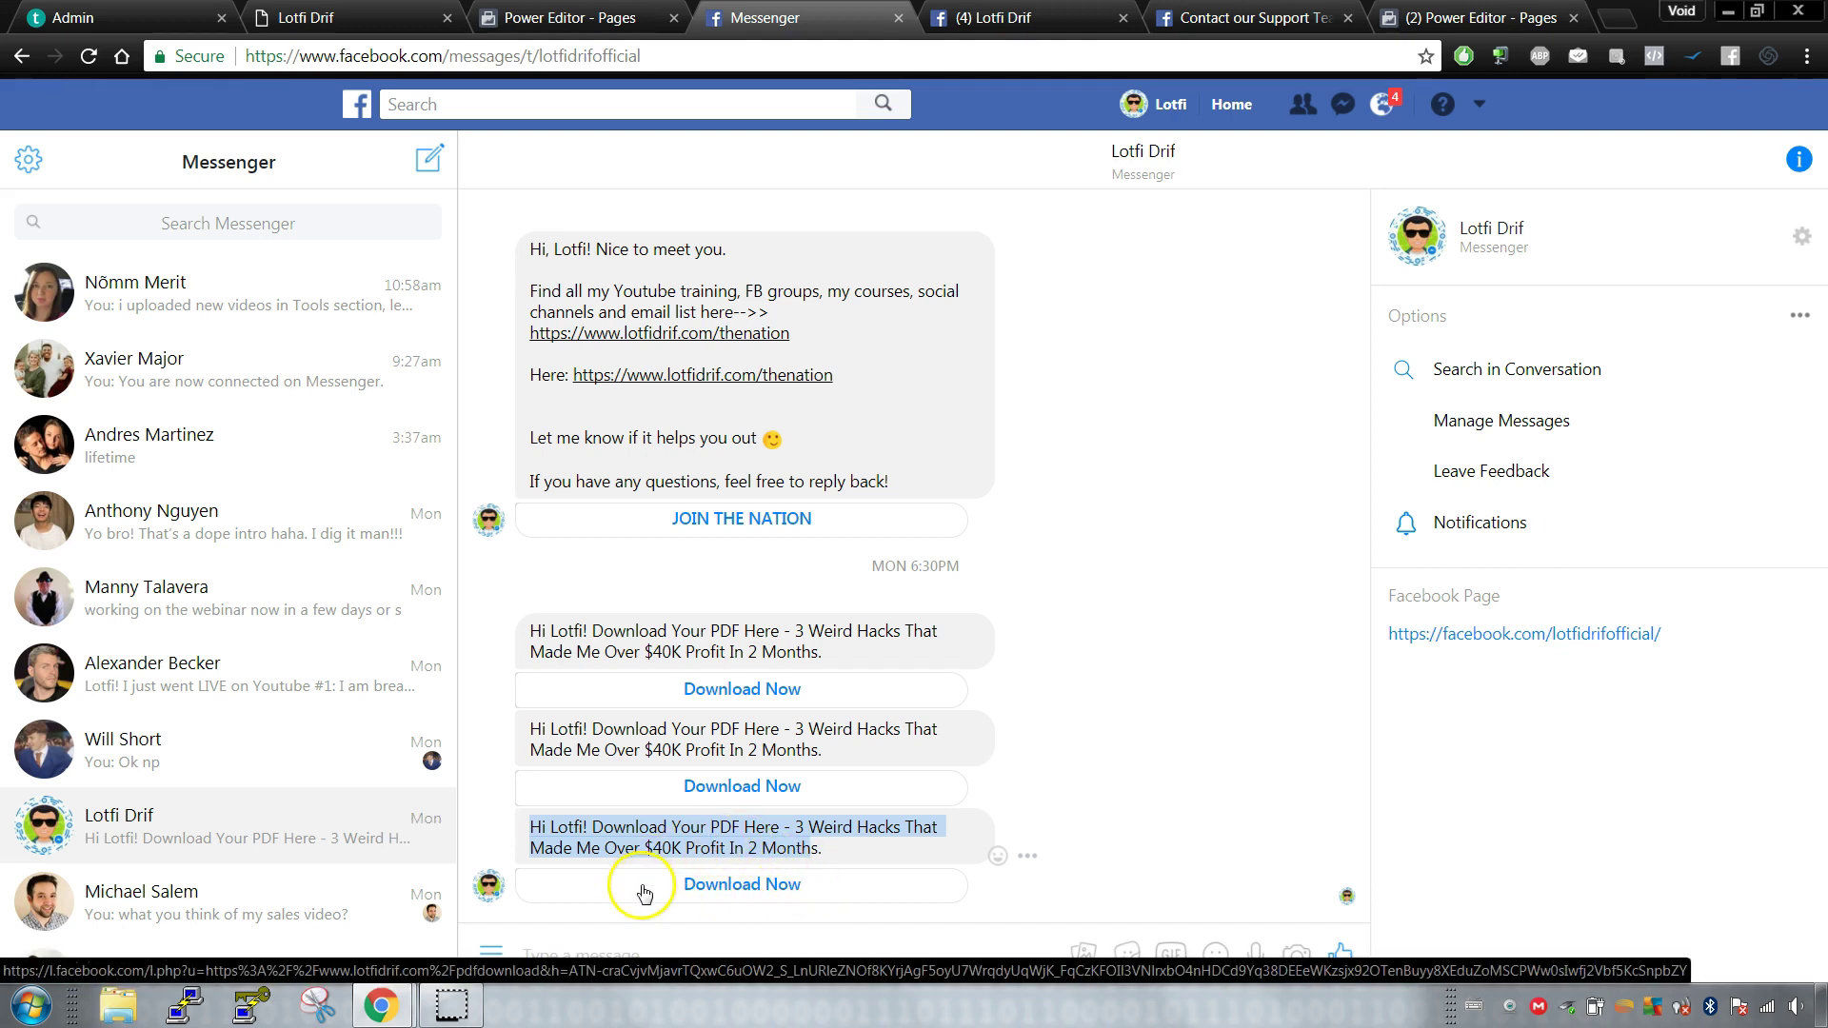
click(21, 56)
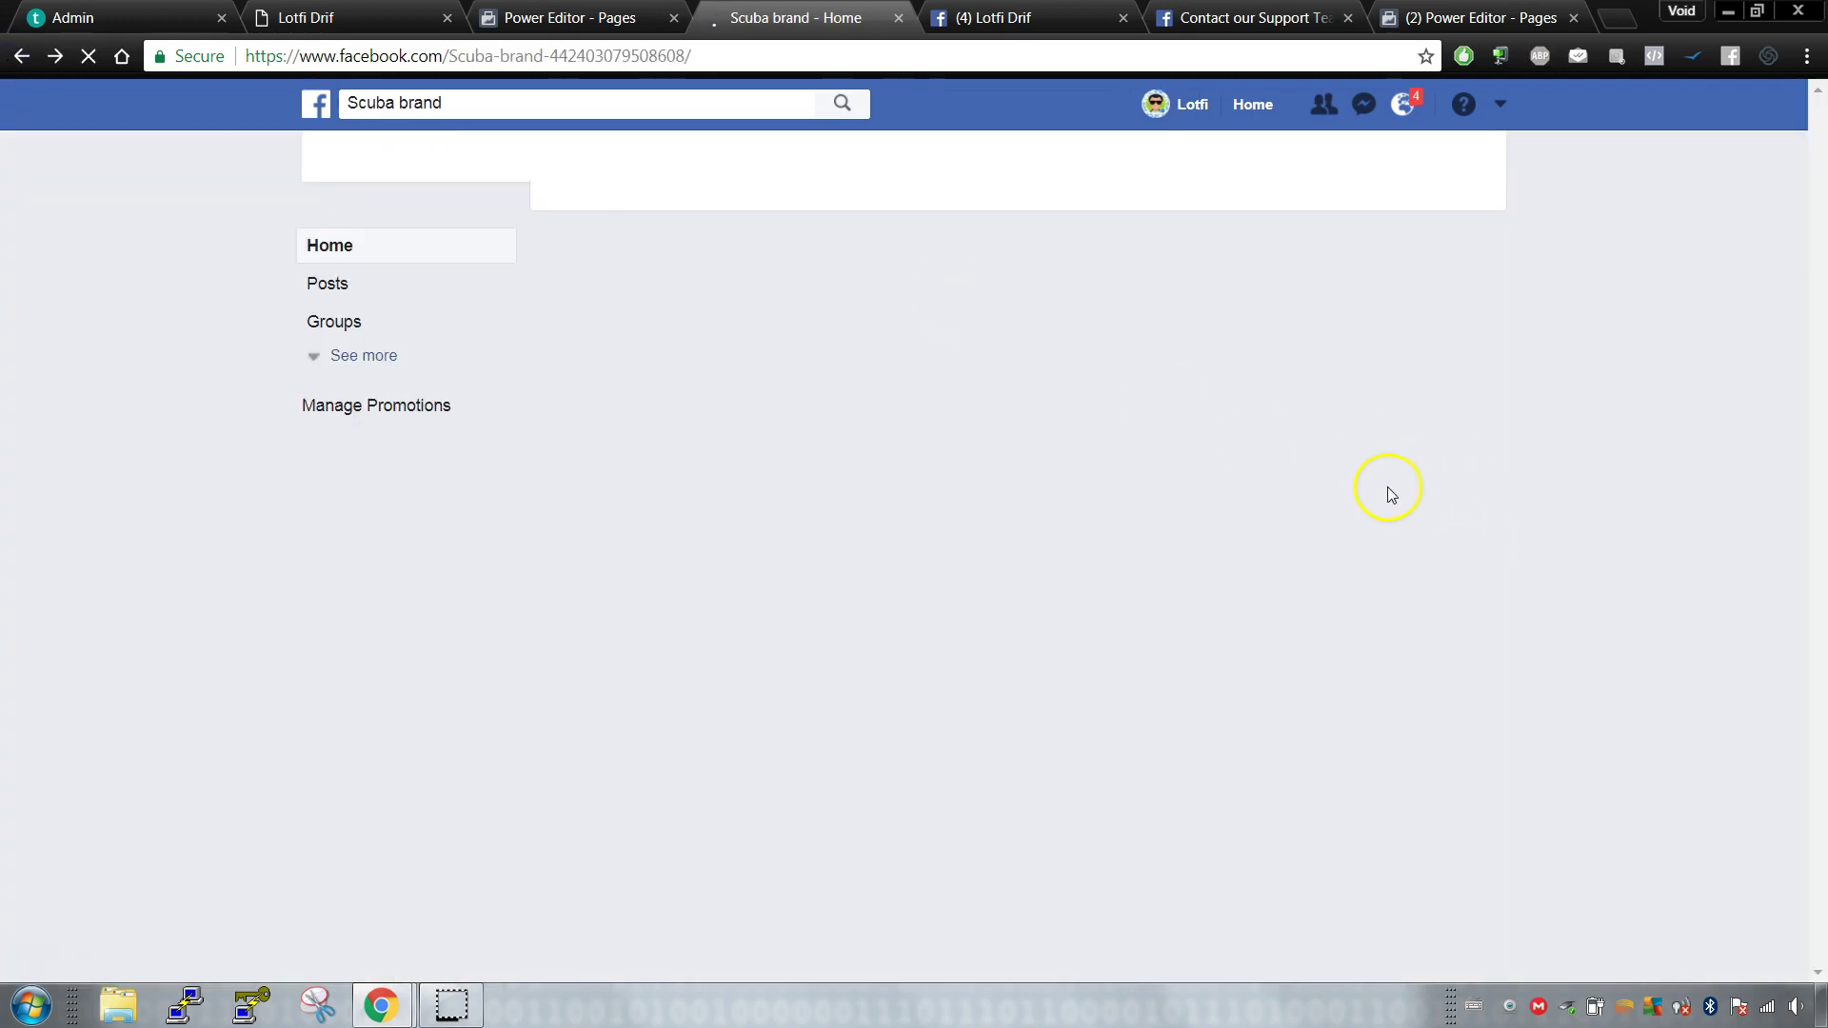
click(1019, 18)
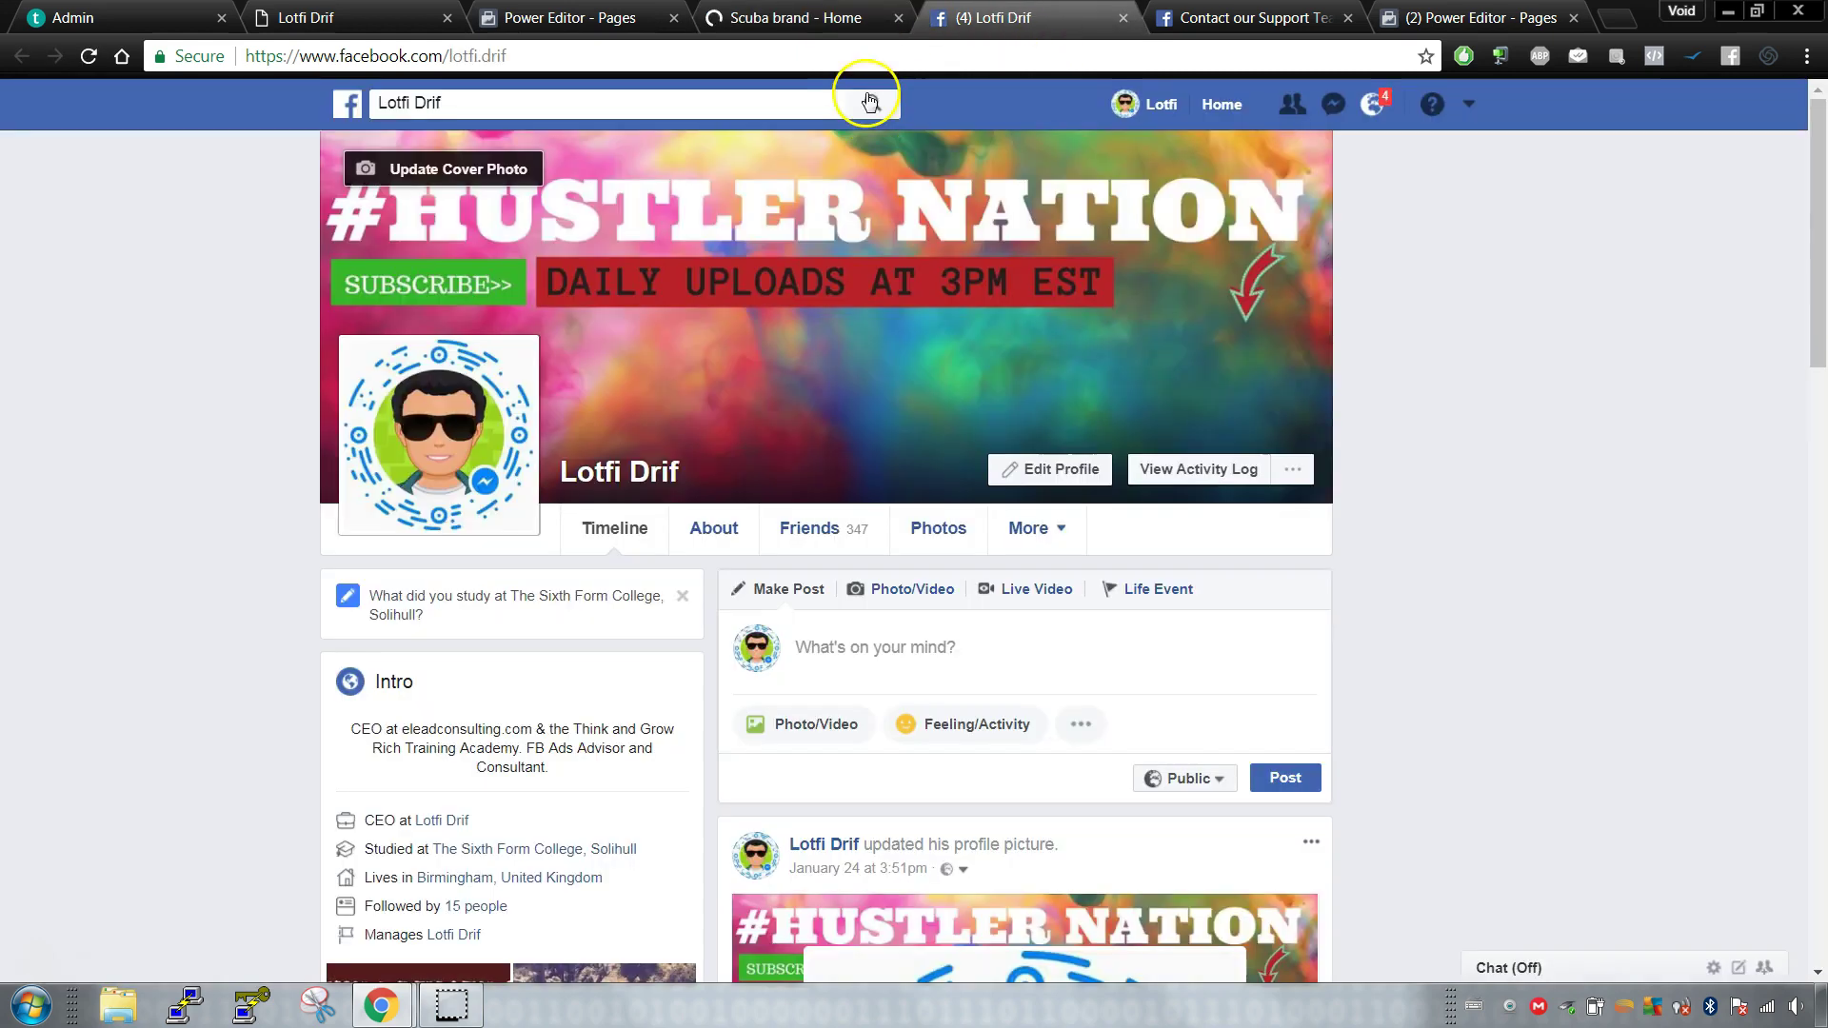
click(857, 18)
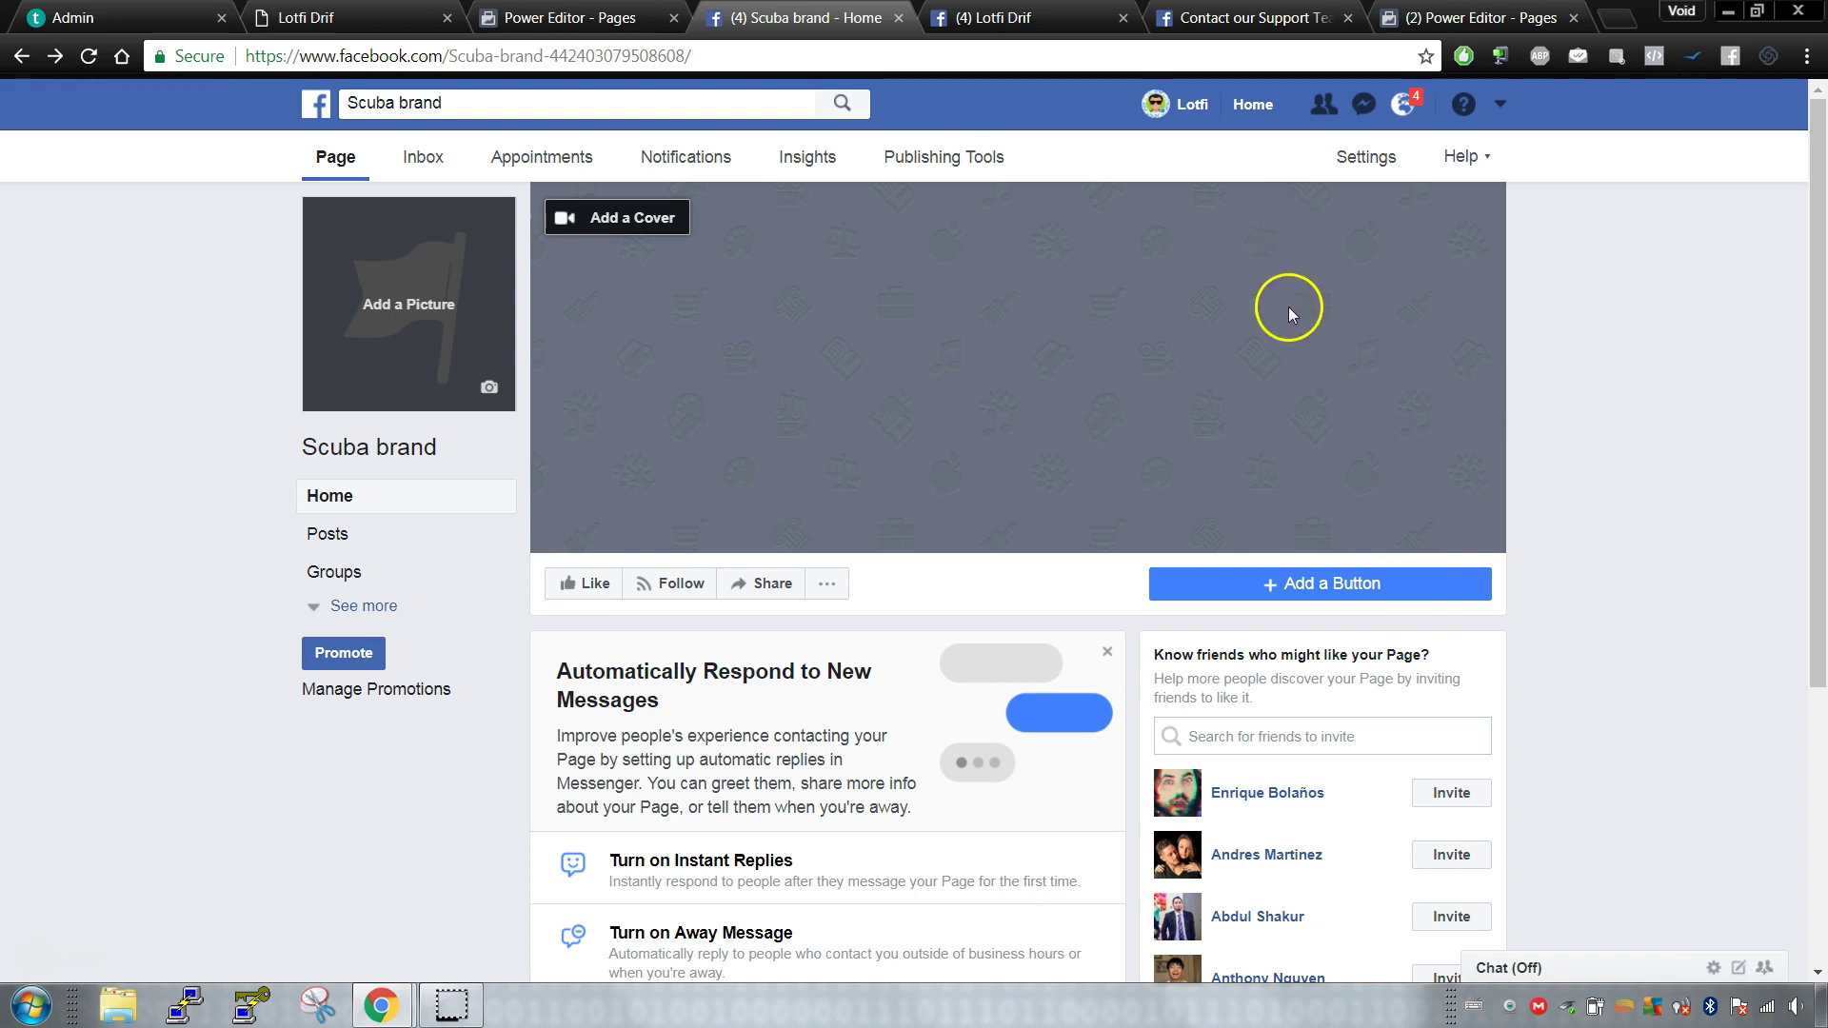
Step: Reopen the page's button setup and look through the options for booking, contact, learning more, shopping, apps and community
scroll(1288, 306, down, 1)
click(1350, 471)
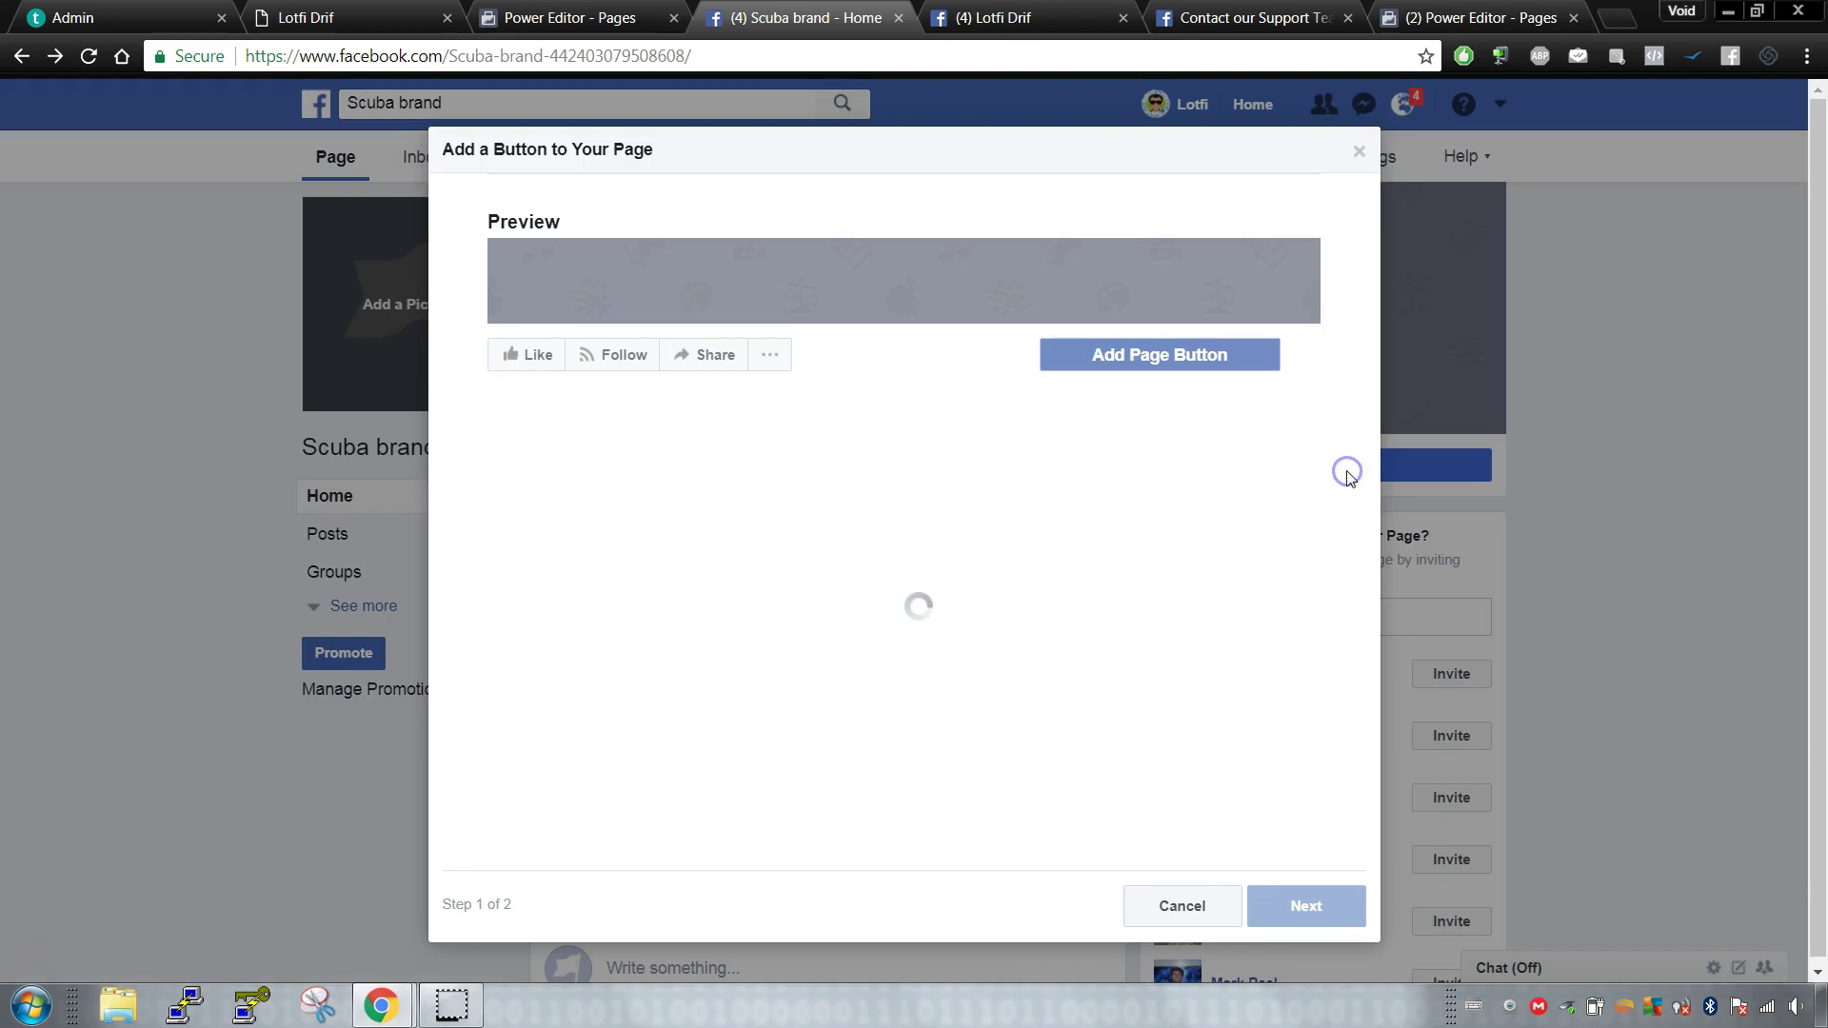
click(640, 539)
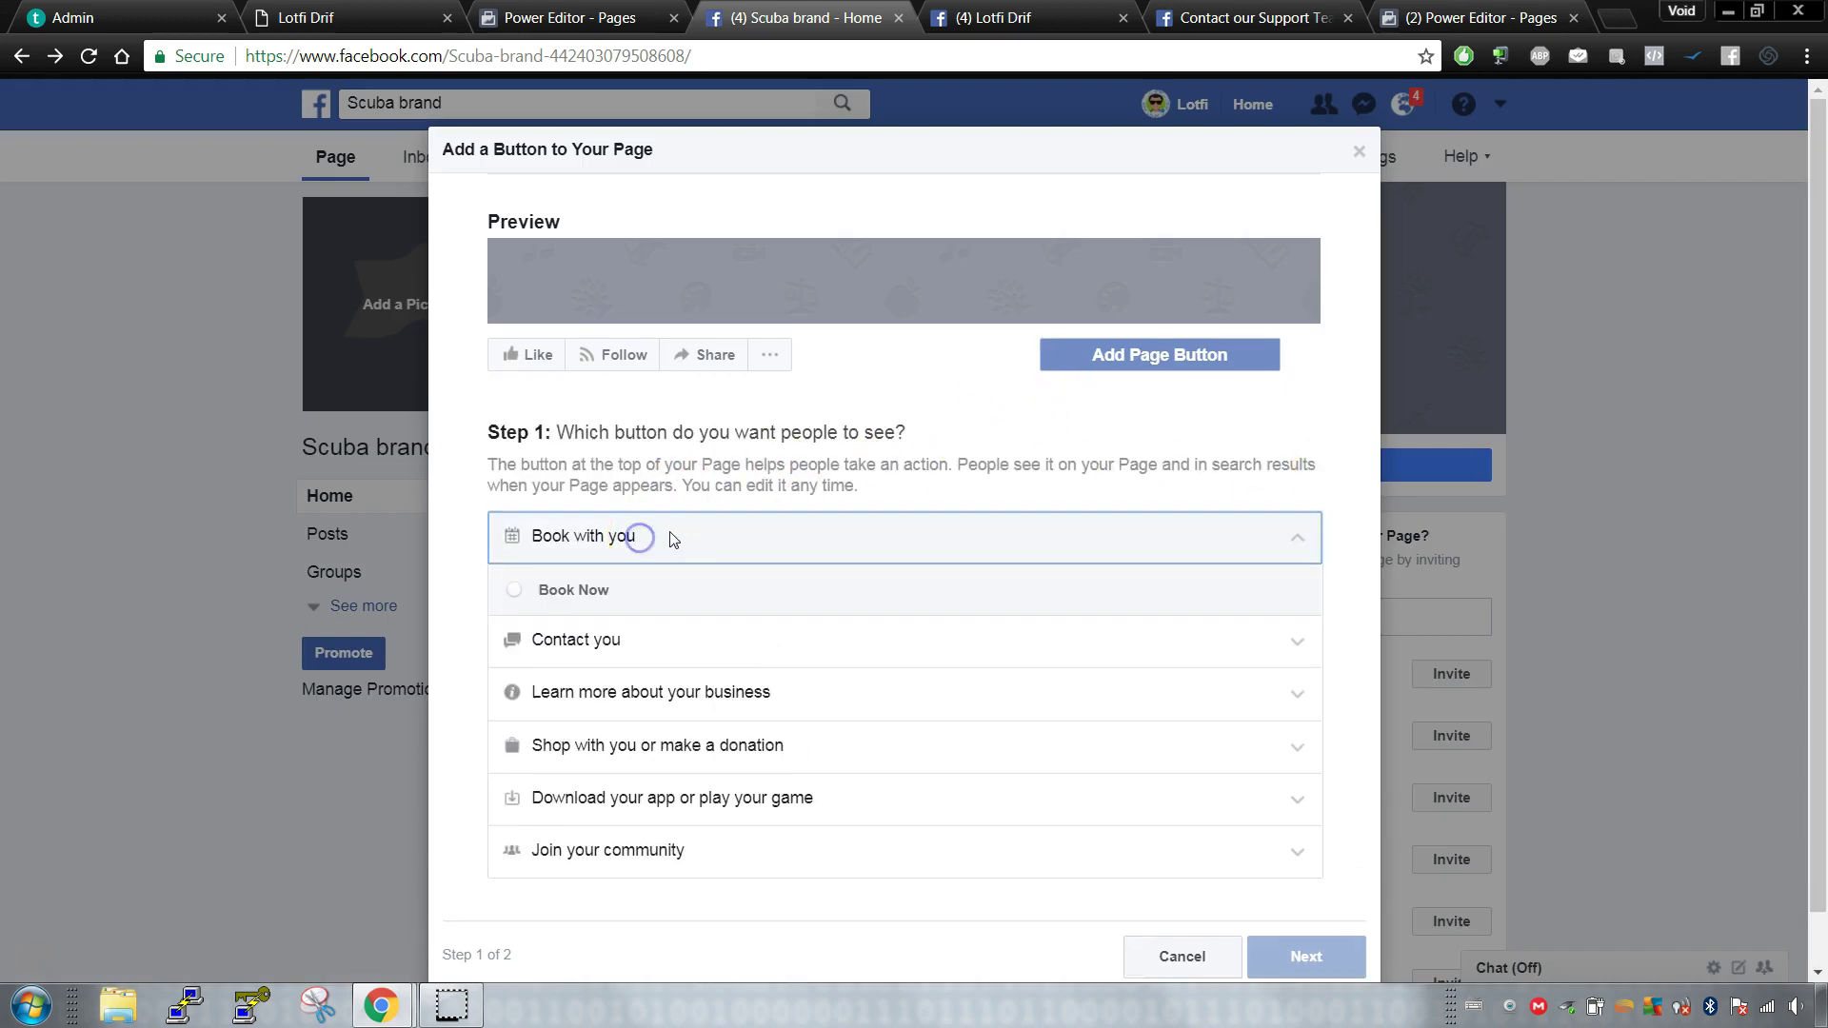
click(609, 634)
click(638, 751)
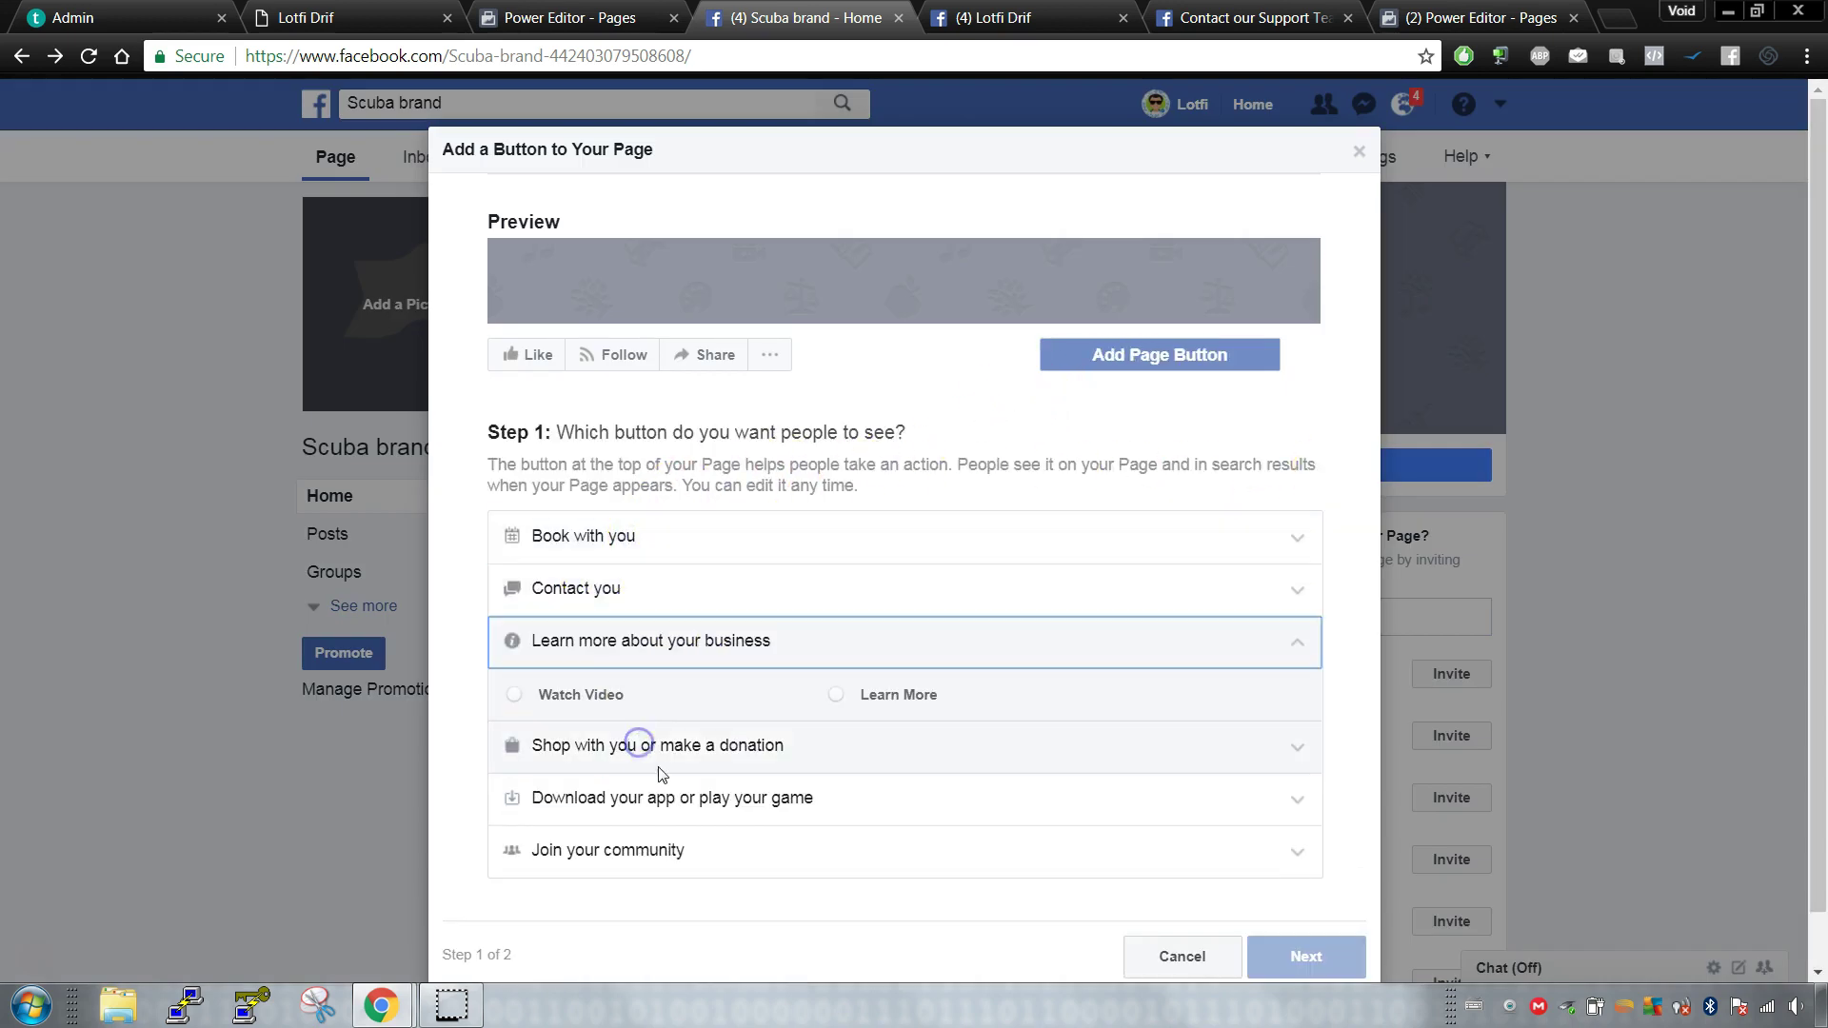
click(653, 758)
click(695, 798)
click(681, 857)
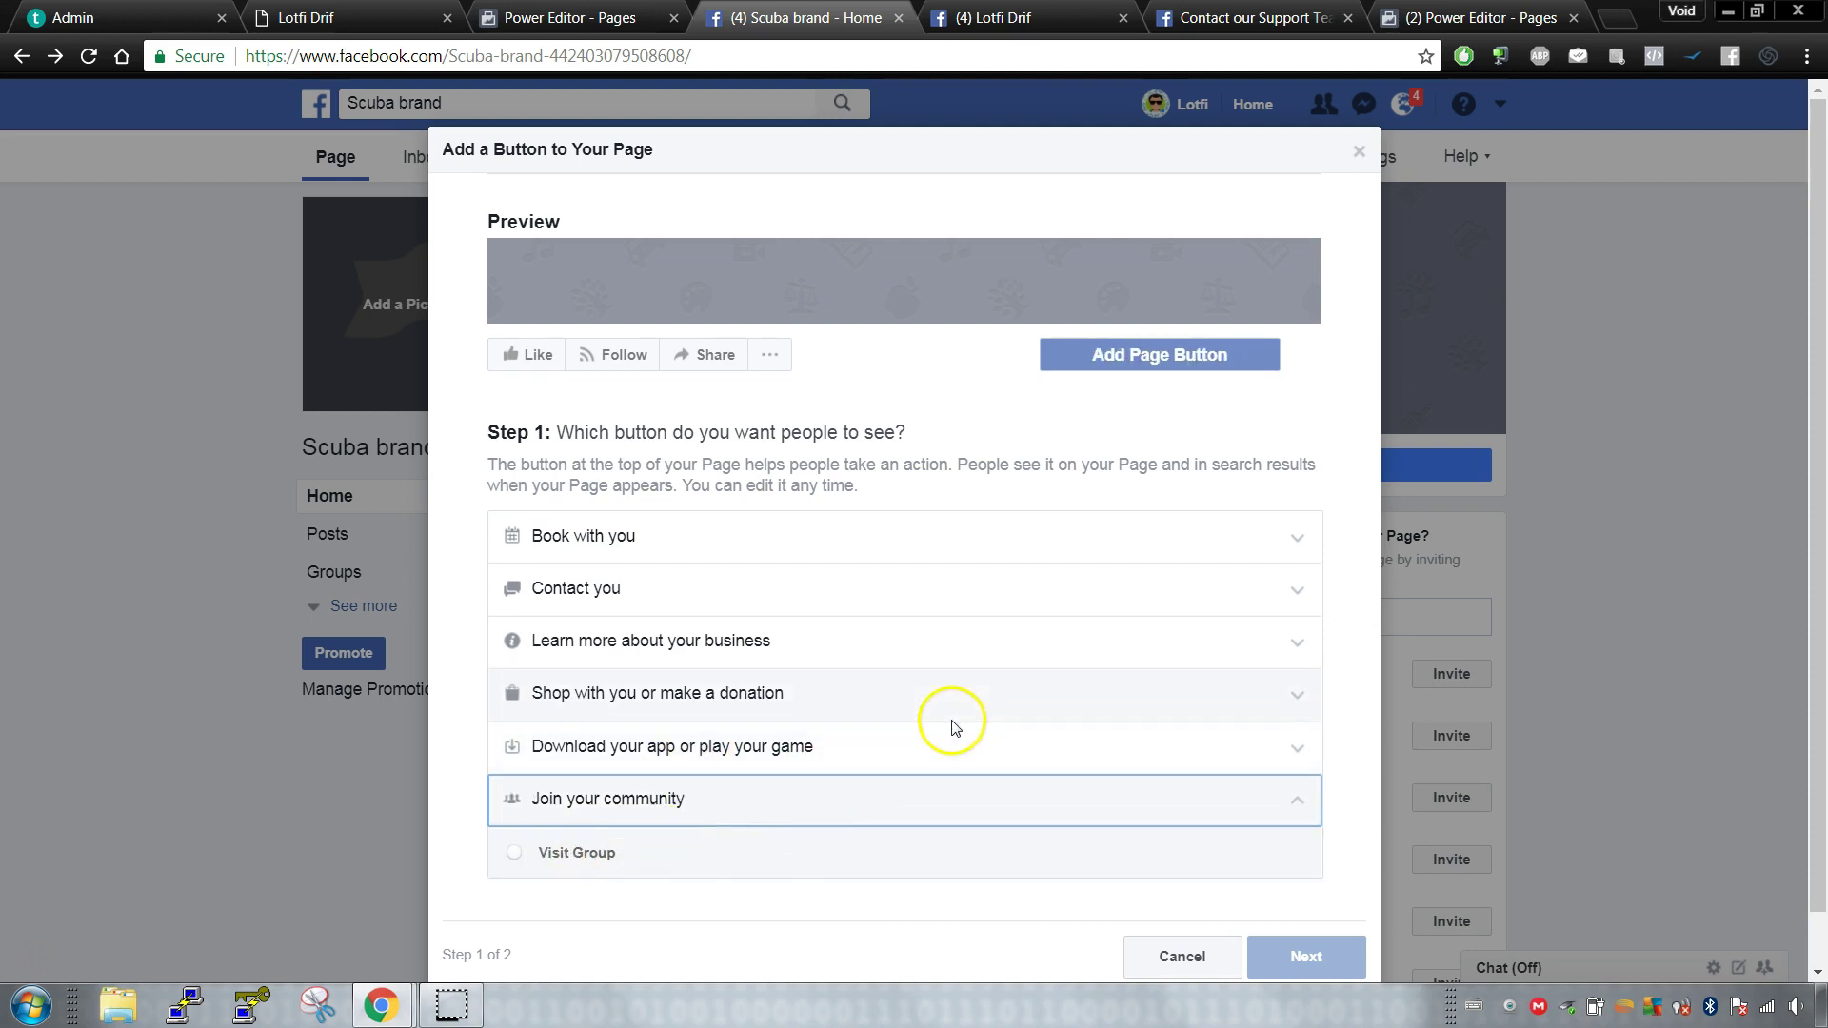
Step: Preview the Visit Group button and its group destination setting, and cancel the button setup
scroll(996, 798, down, 1)
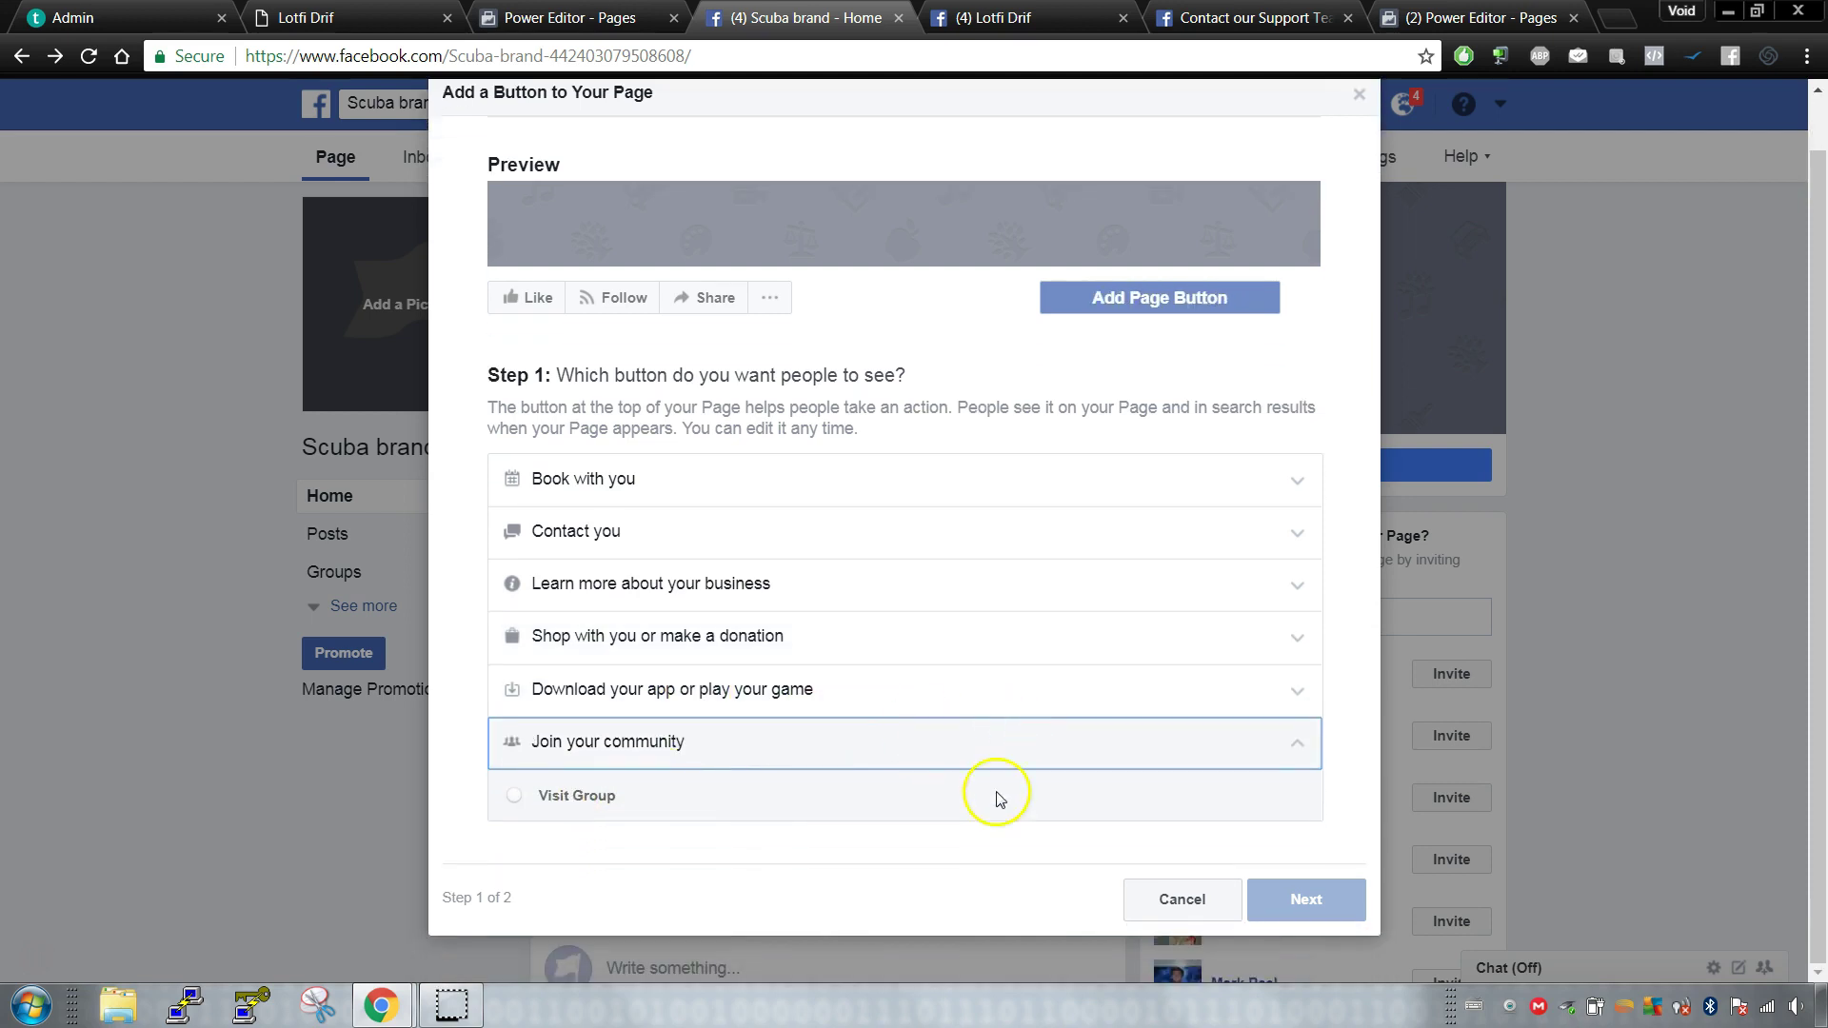
click(616, 797)
click(1306, 899)
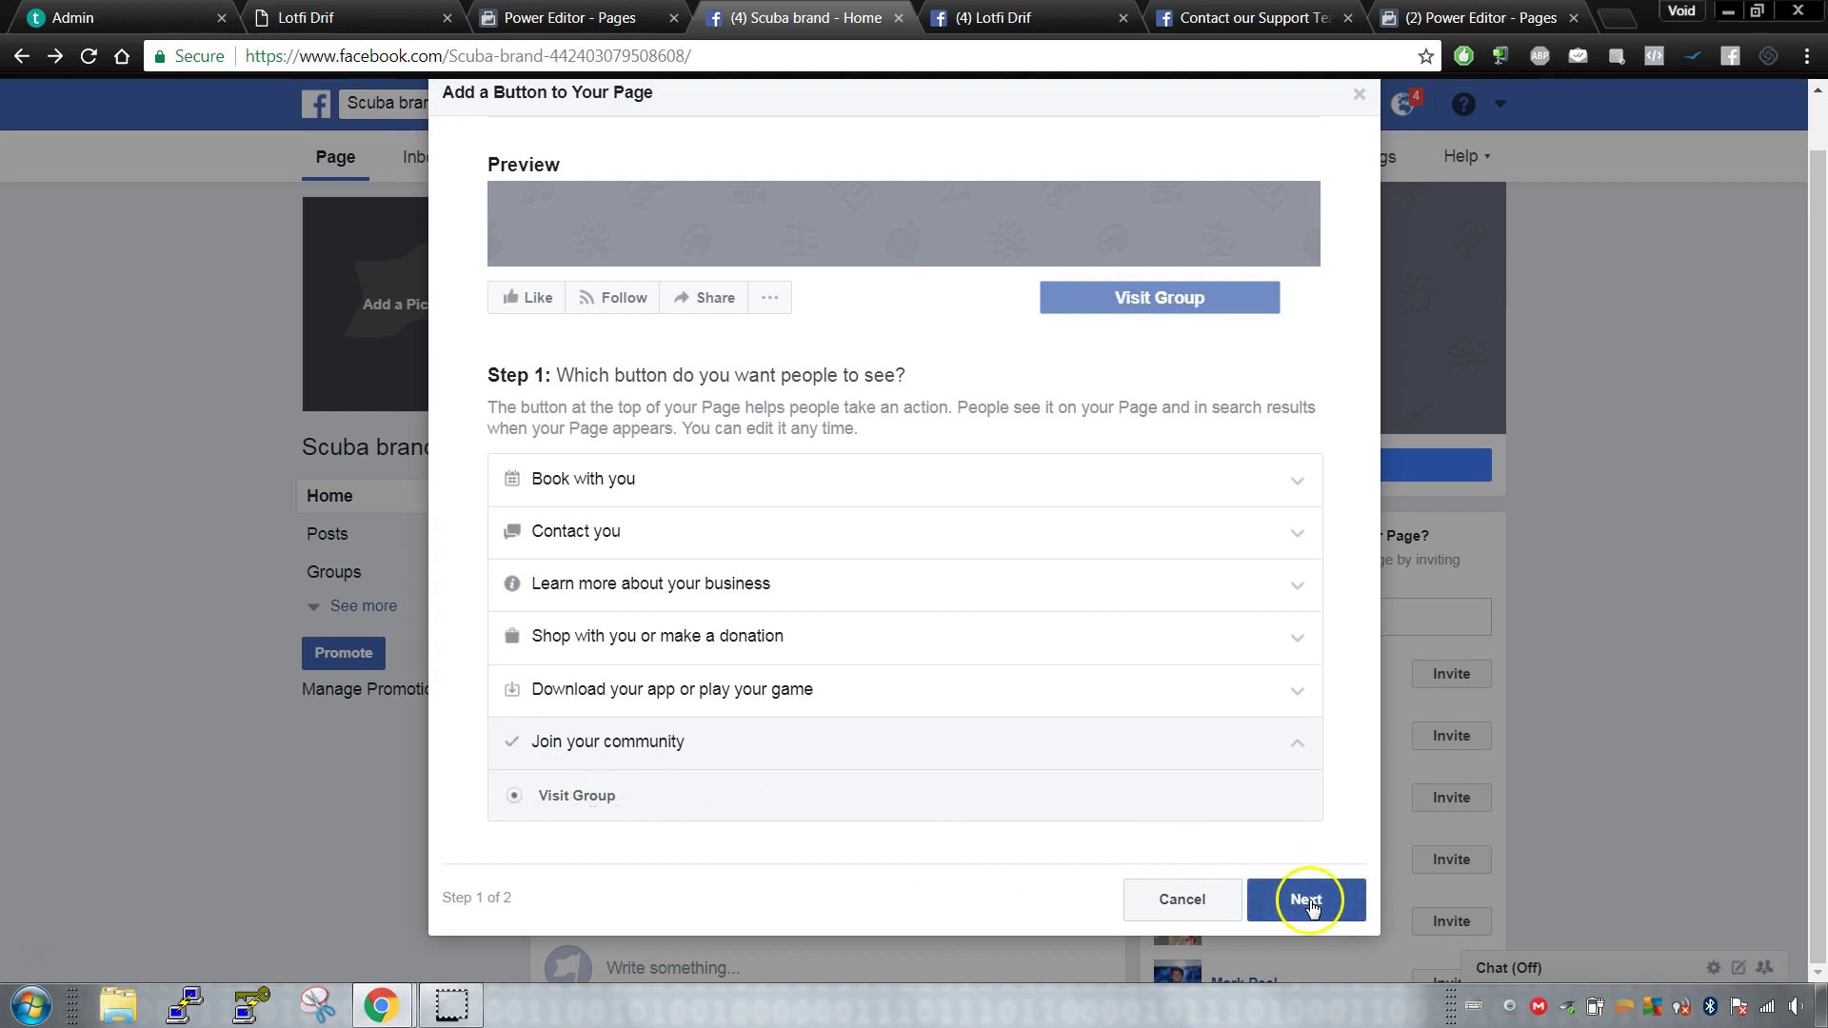
click(811, 680)
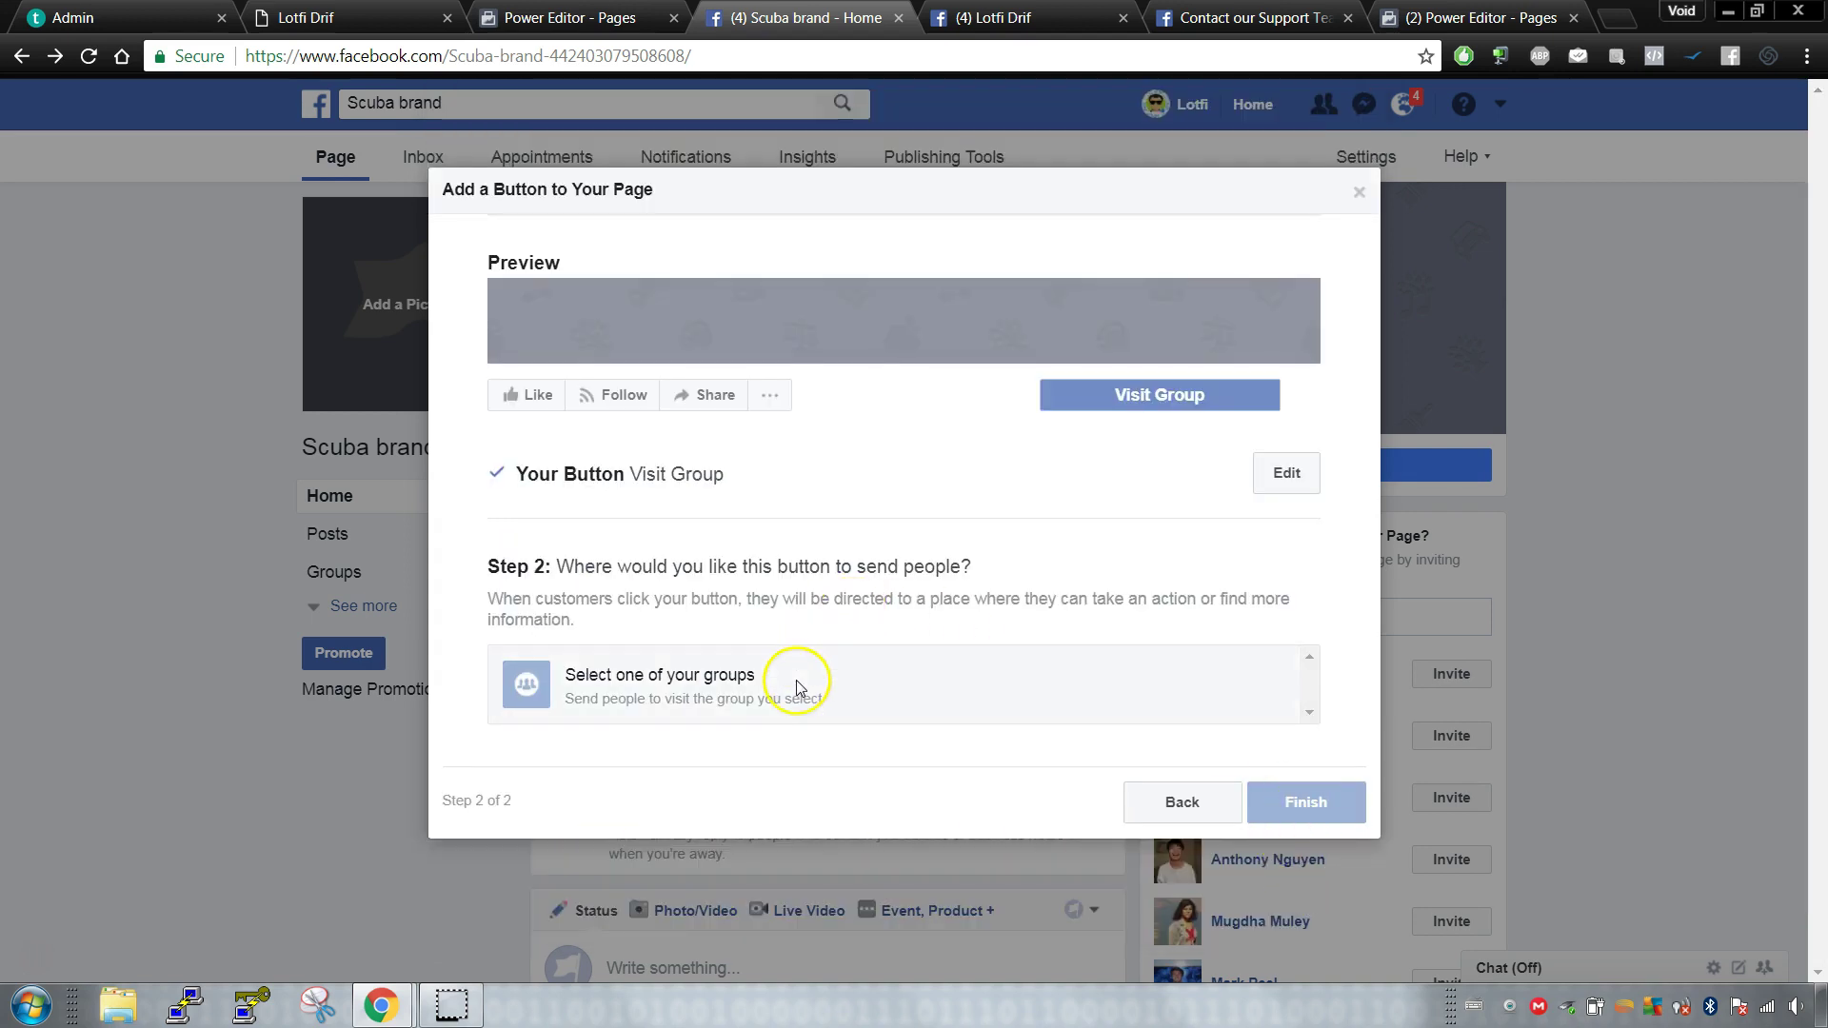
click(1104, 676)
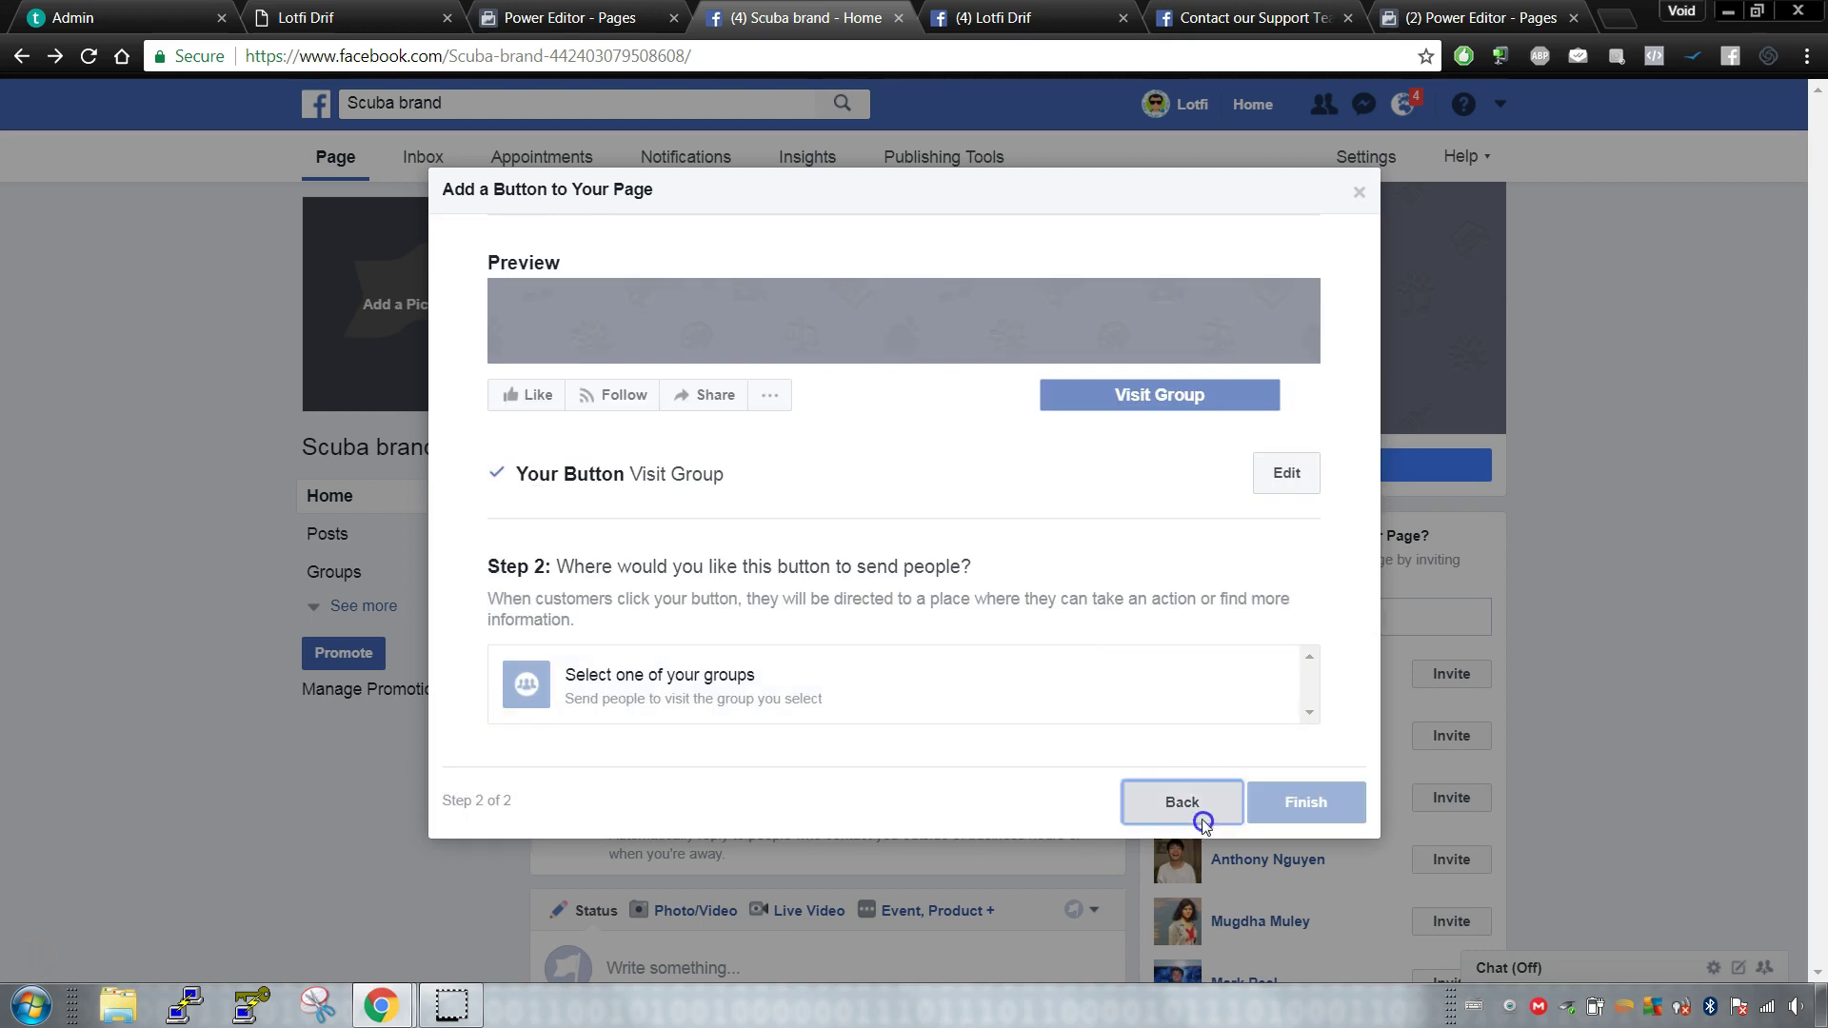
click(1177, 803)
click(1180, 945)
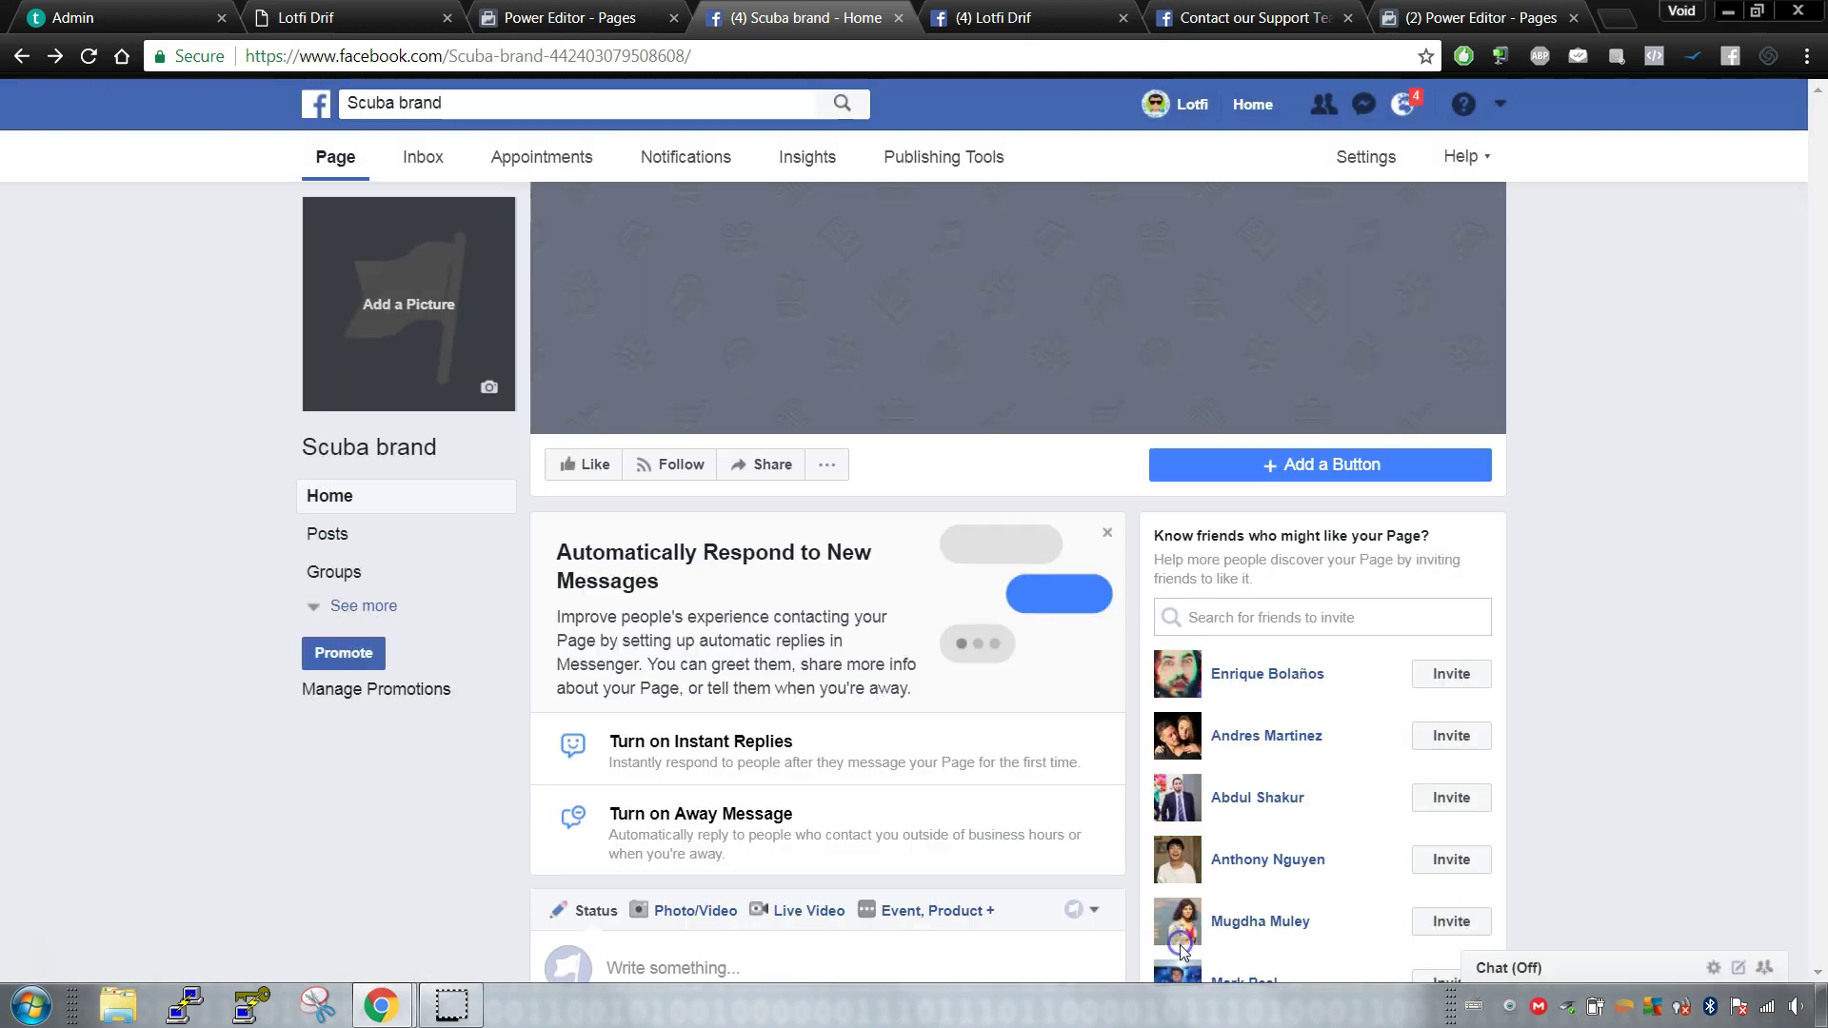
Step: Create a closed group named Scuba brand Group linked to the page, from the page's Groups section
click(324, 607)
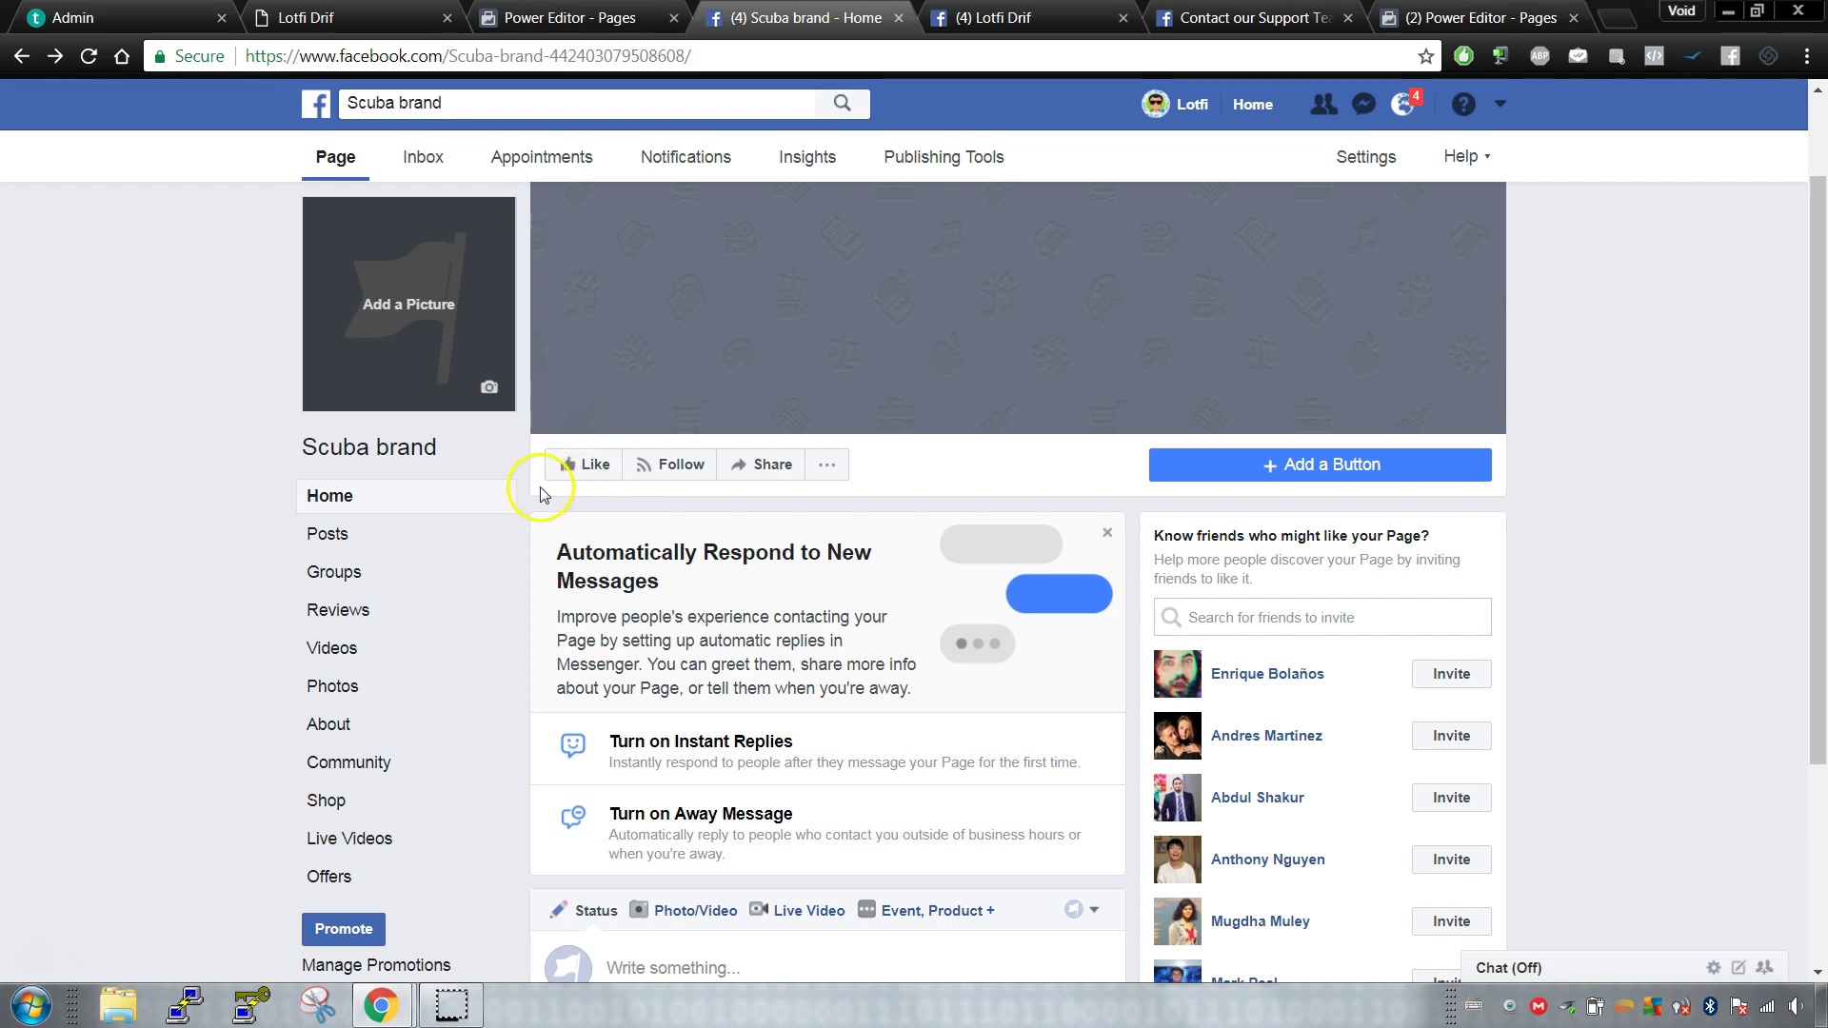
click(333, 574)
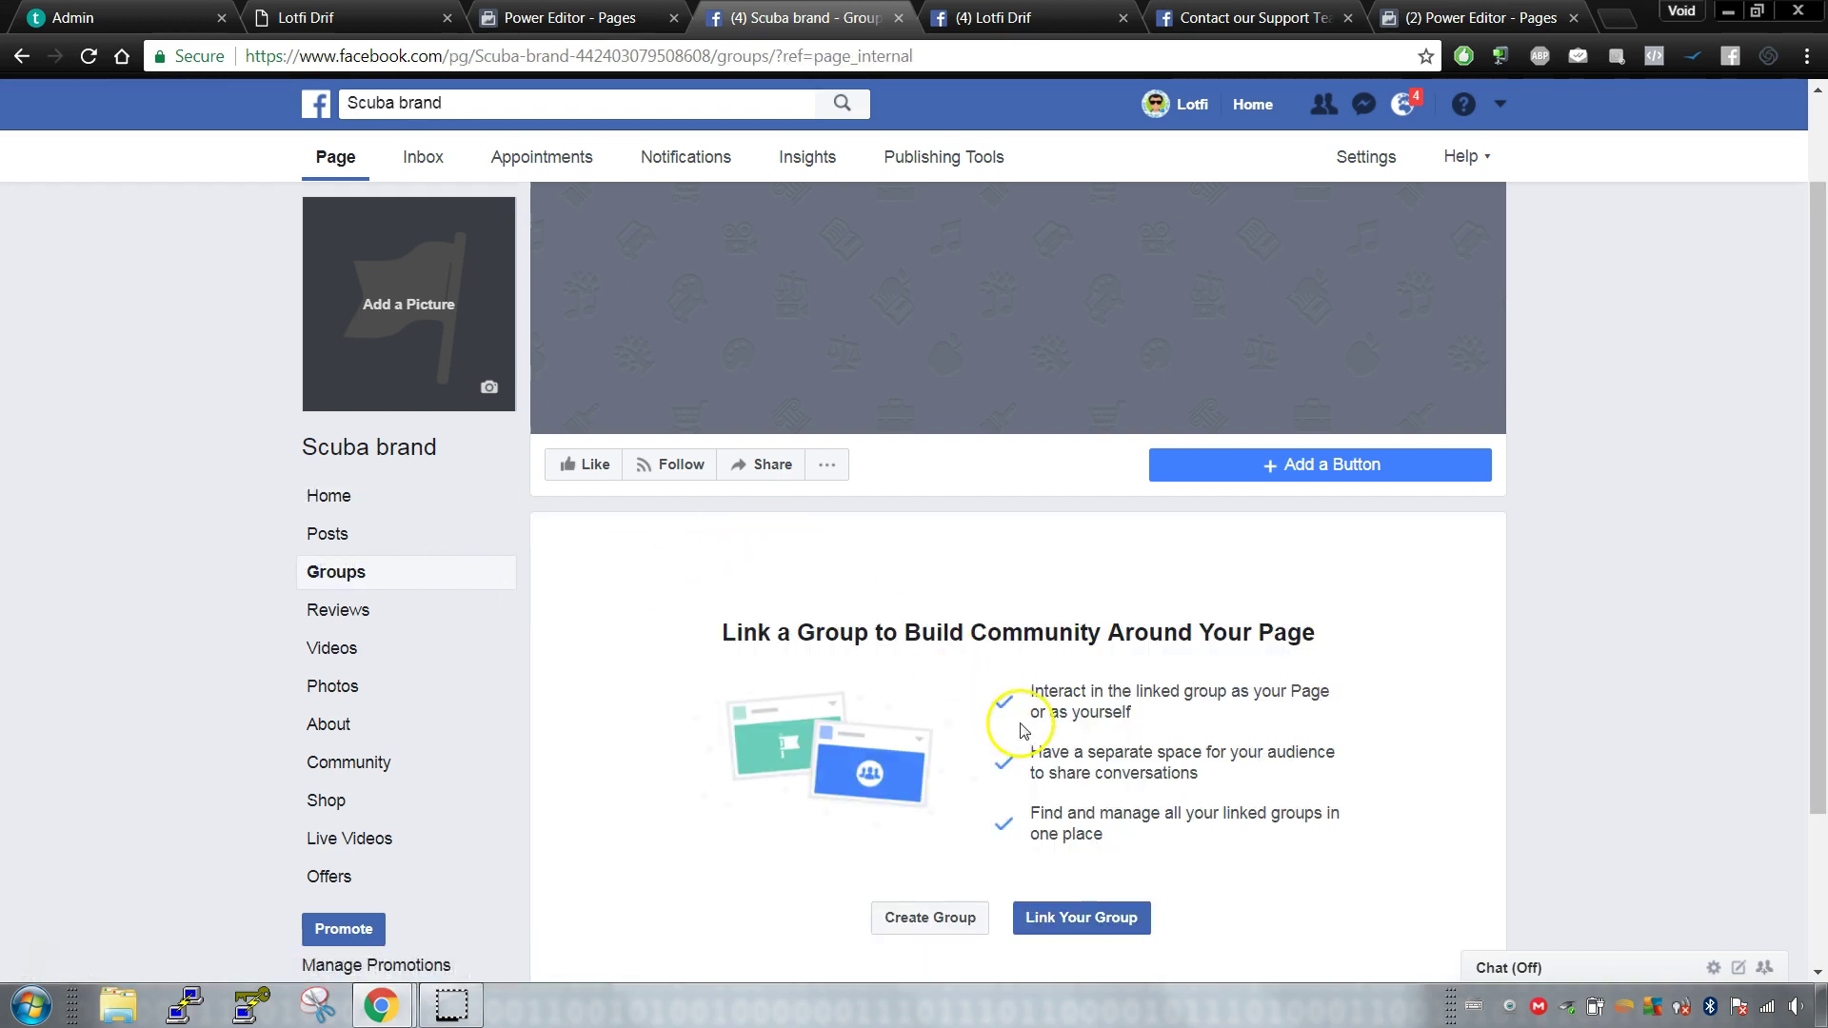
scroll(1021, 731, down, 2)
click(969, 705)
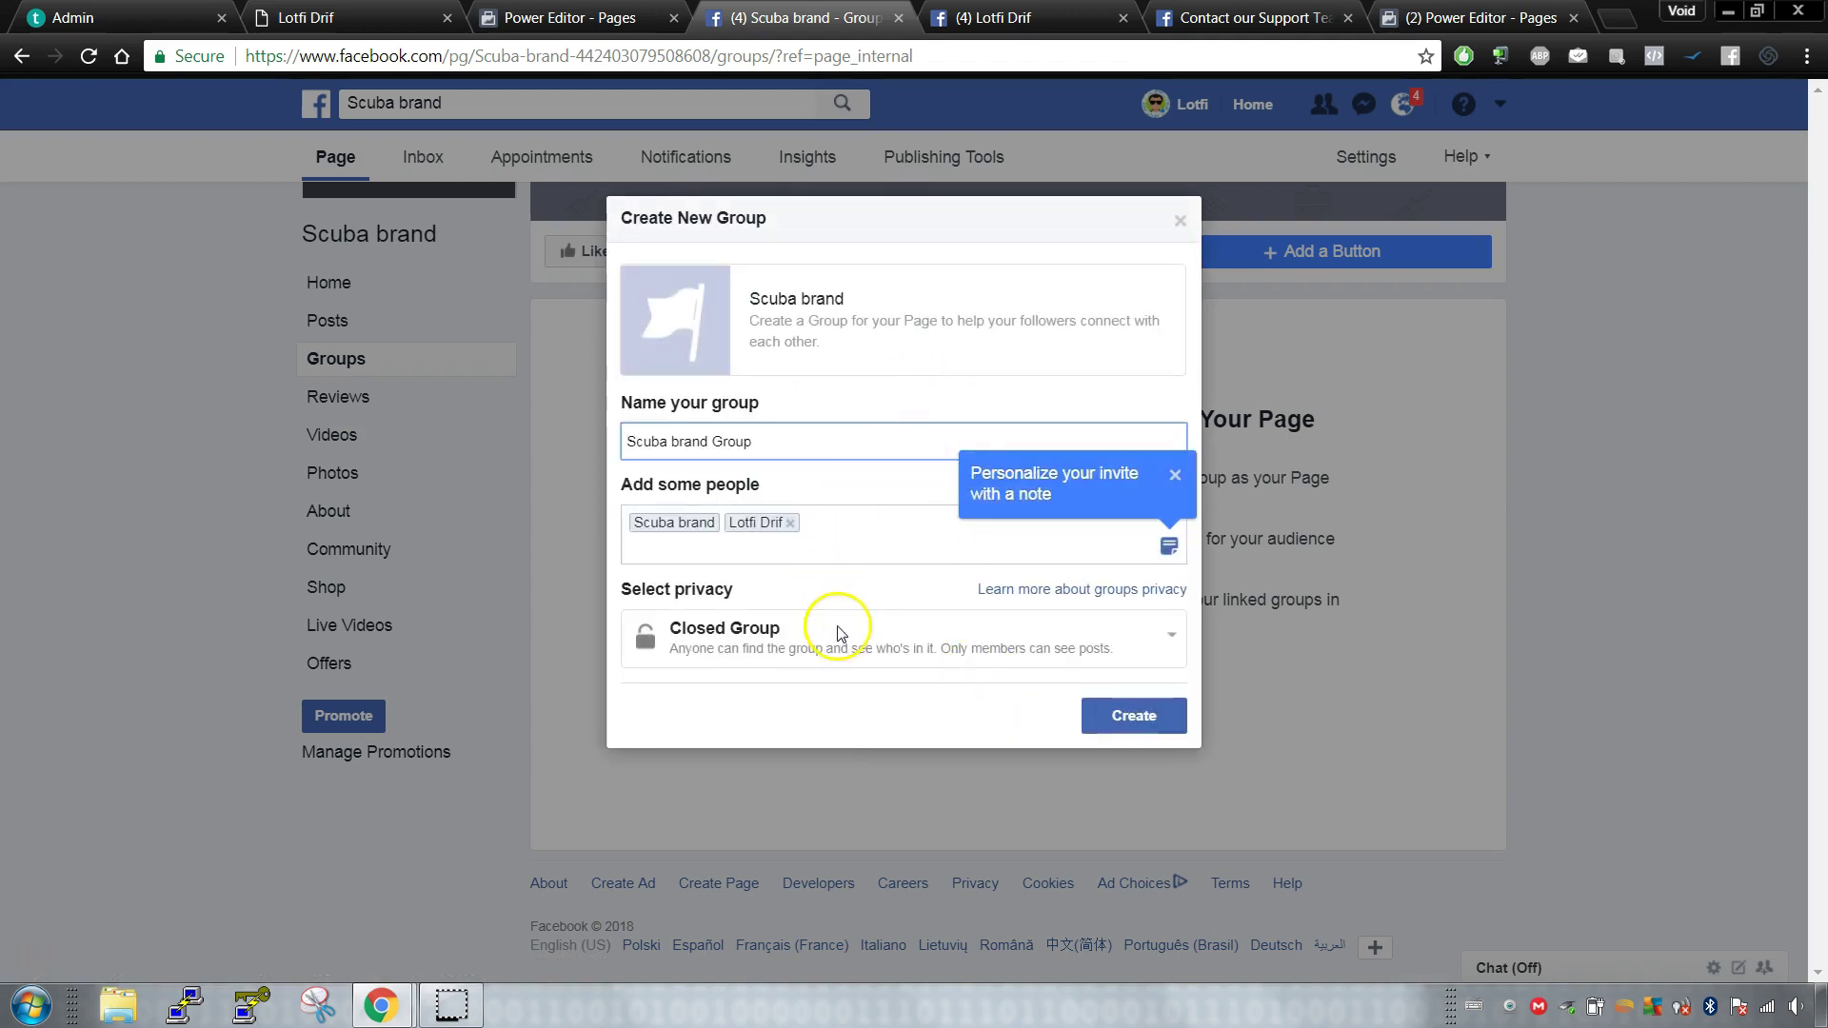
click(840, 633)
click(900, 631)
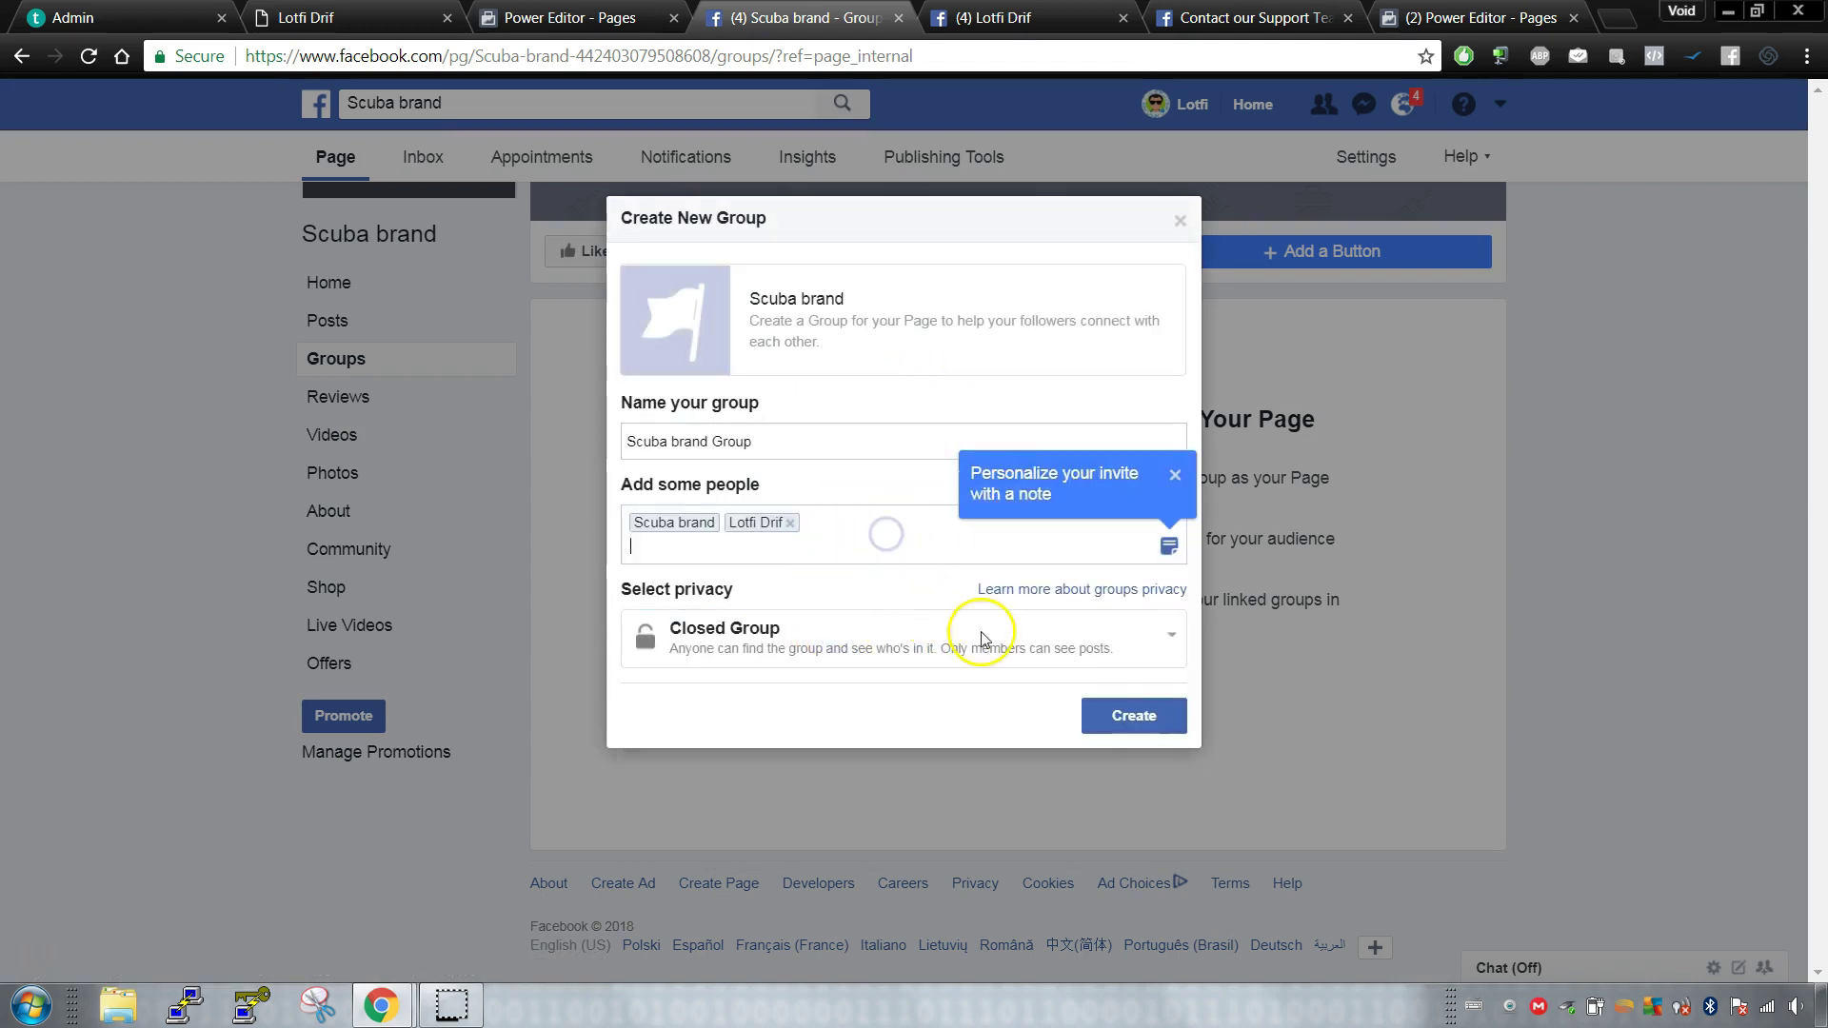
click(1114, 712)
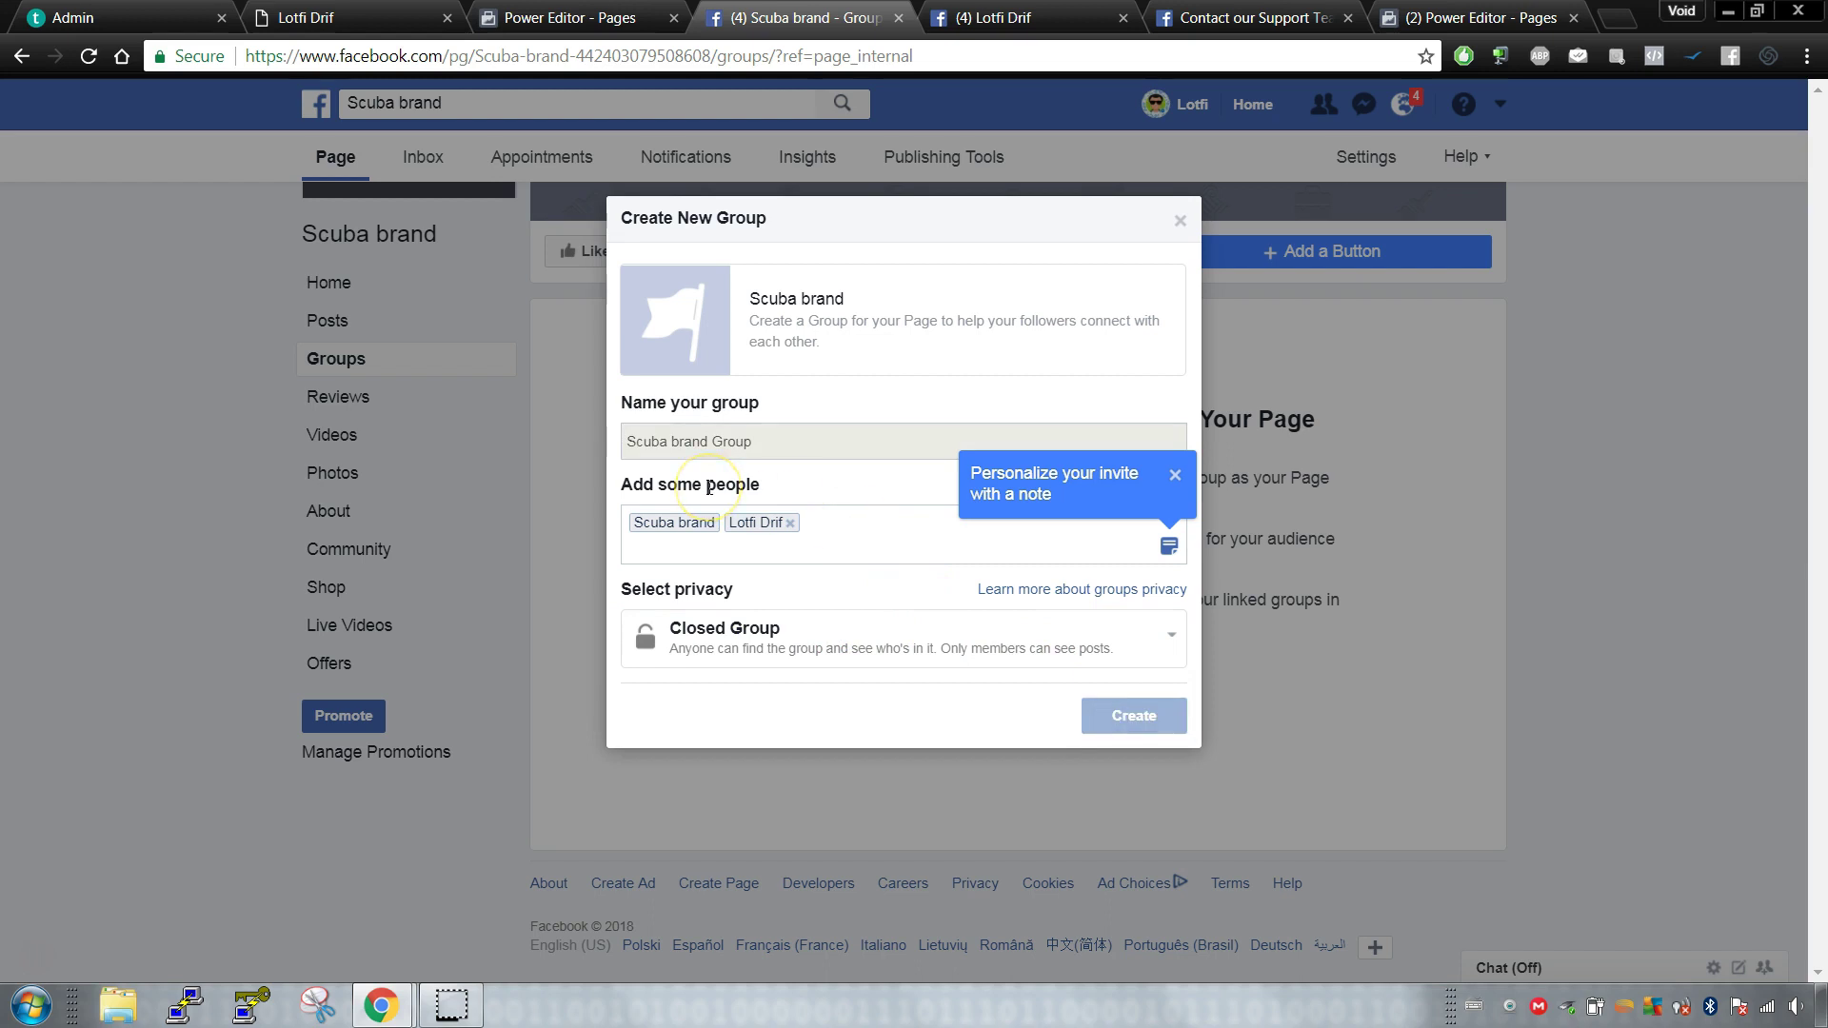
click(979, 410)
click(1120, 577)
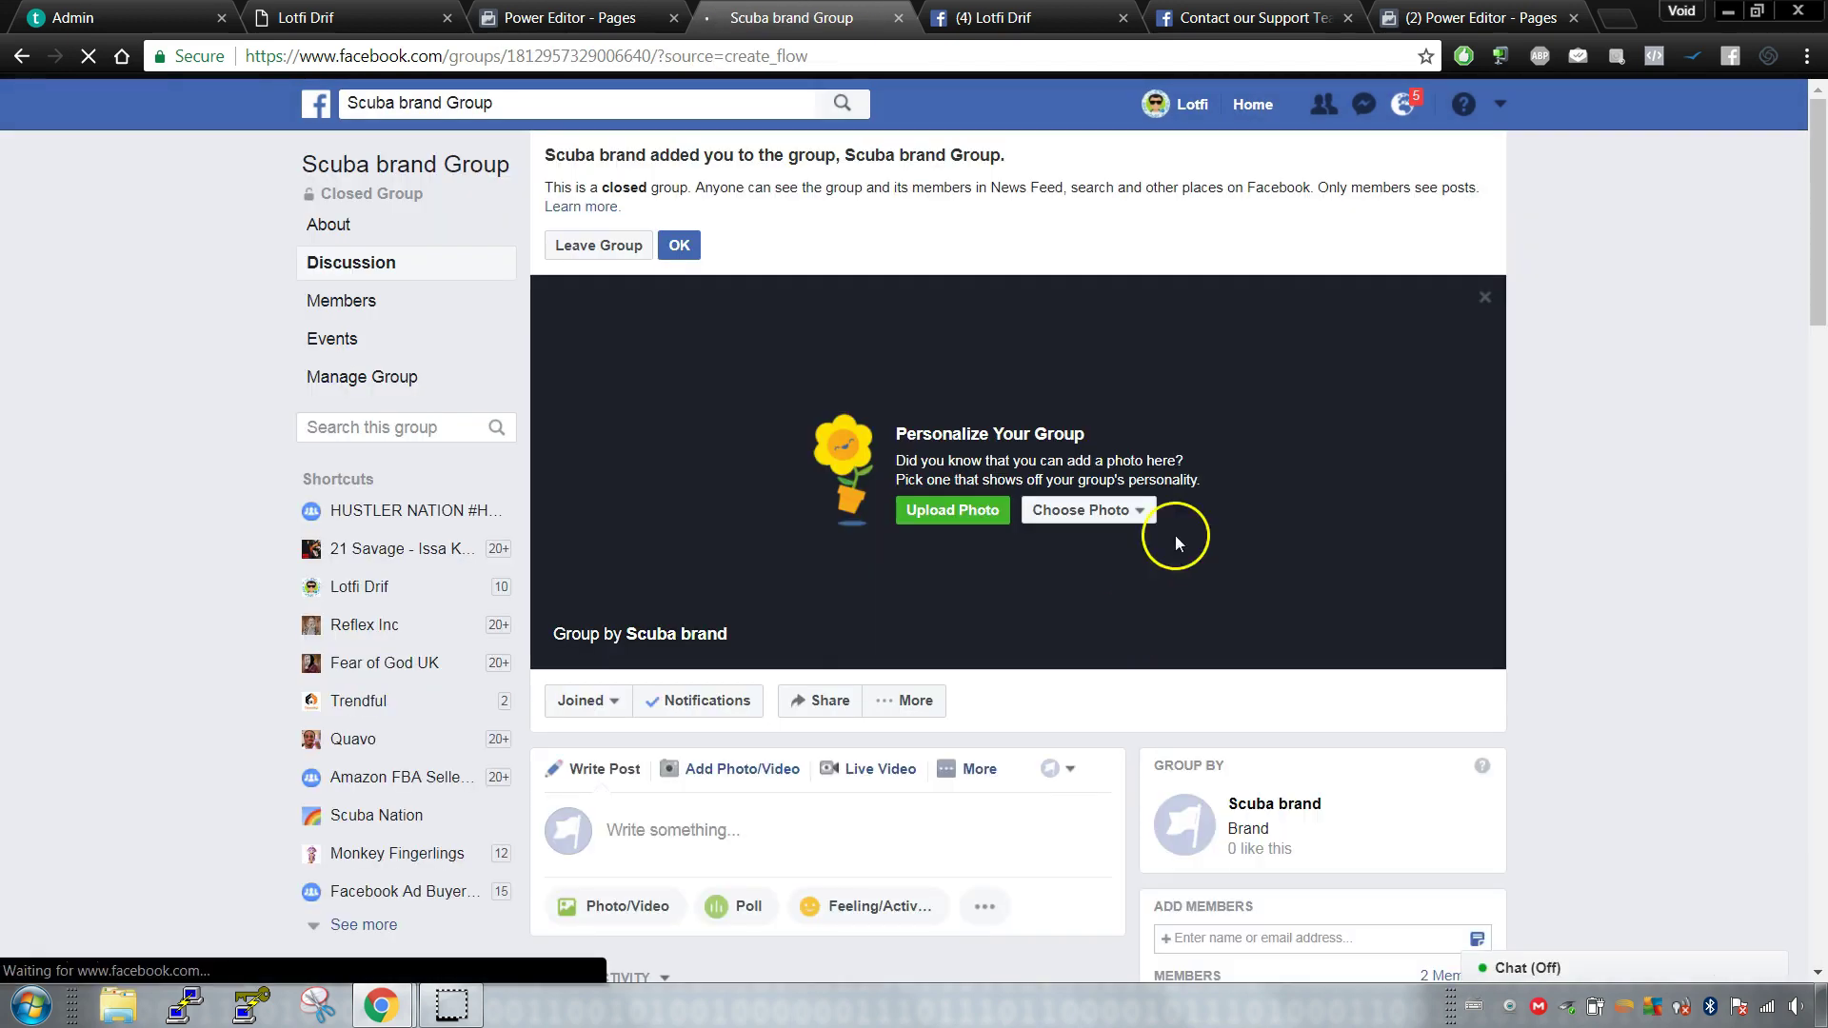
Step: Examine the new group's page, including its posts, suggested members, description, tags and locations areas
scroll(1105, 564, down, 5)
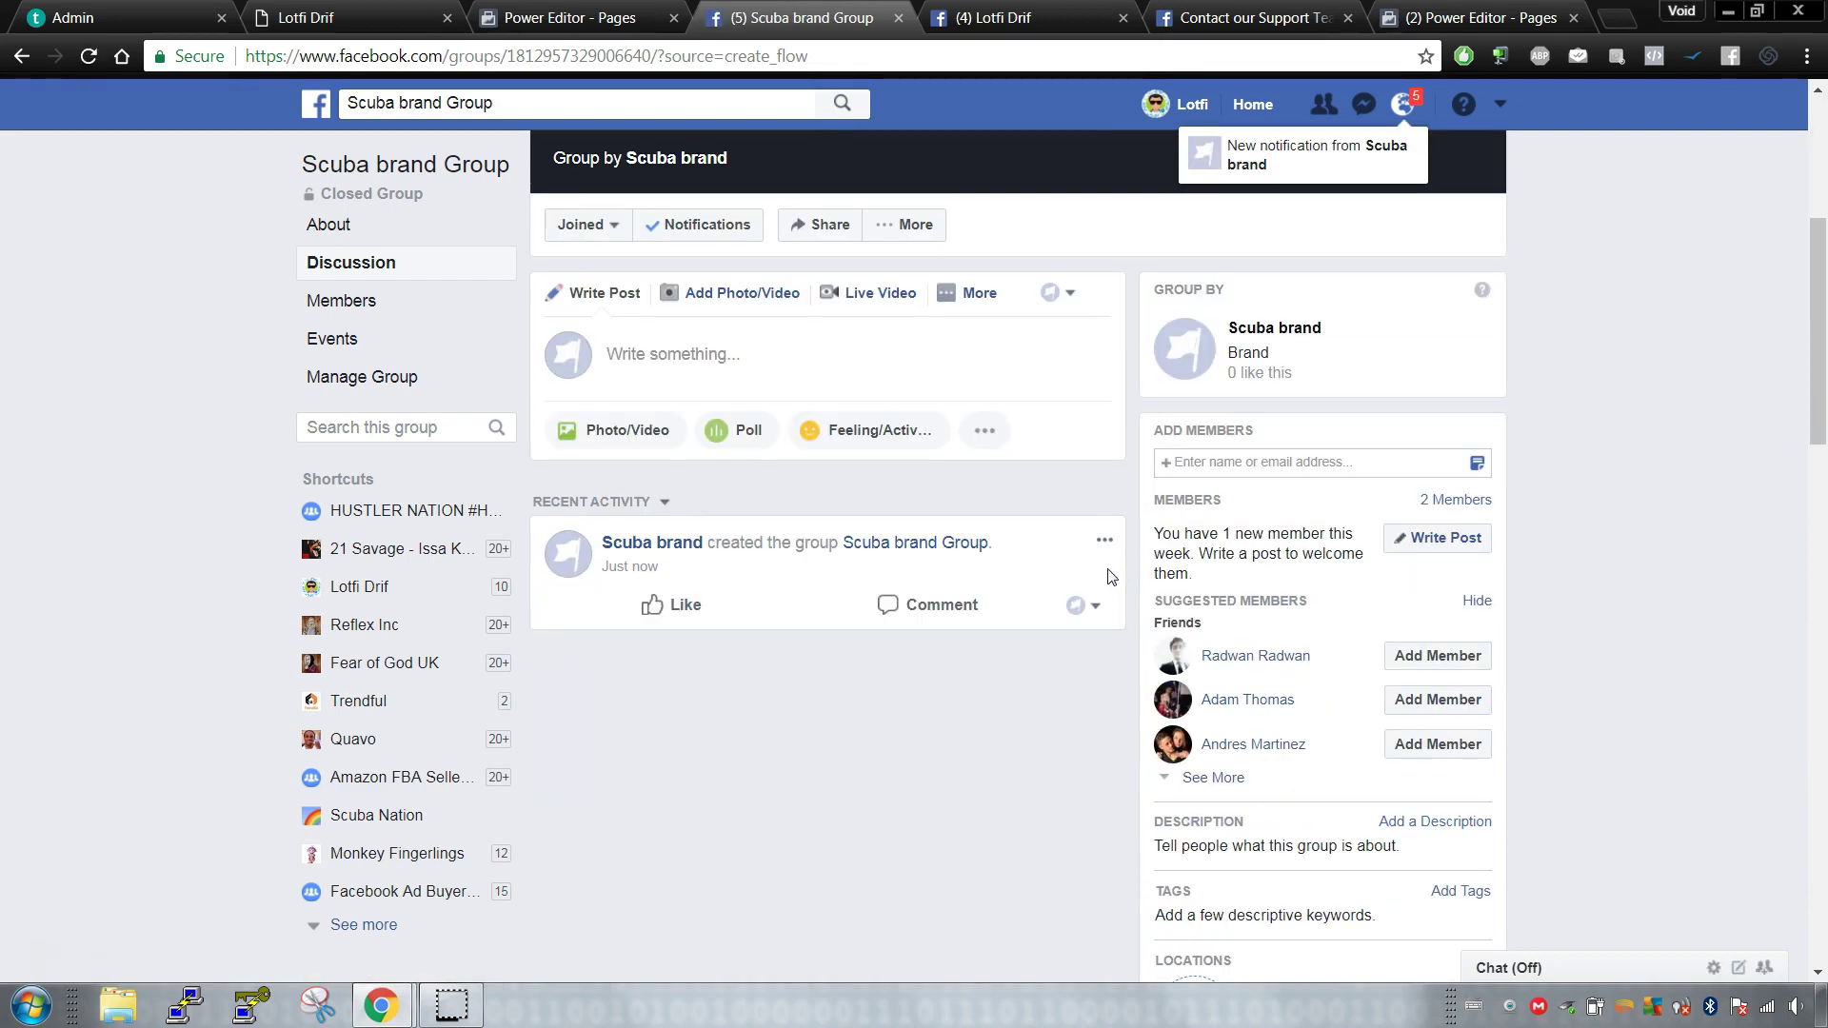
scroll(1110, 576, up, 3)
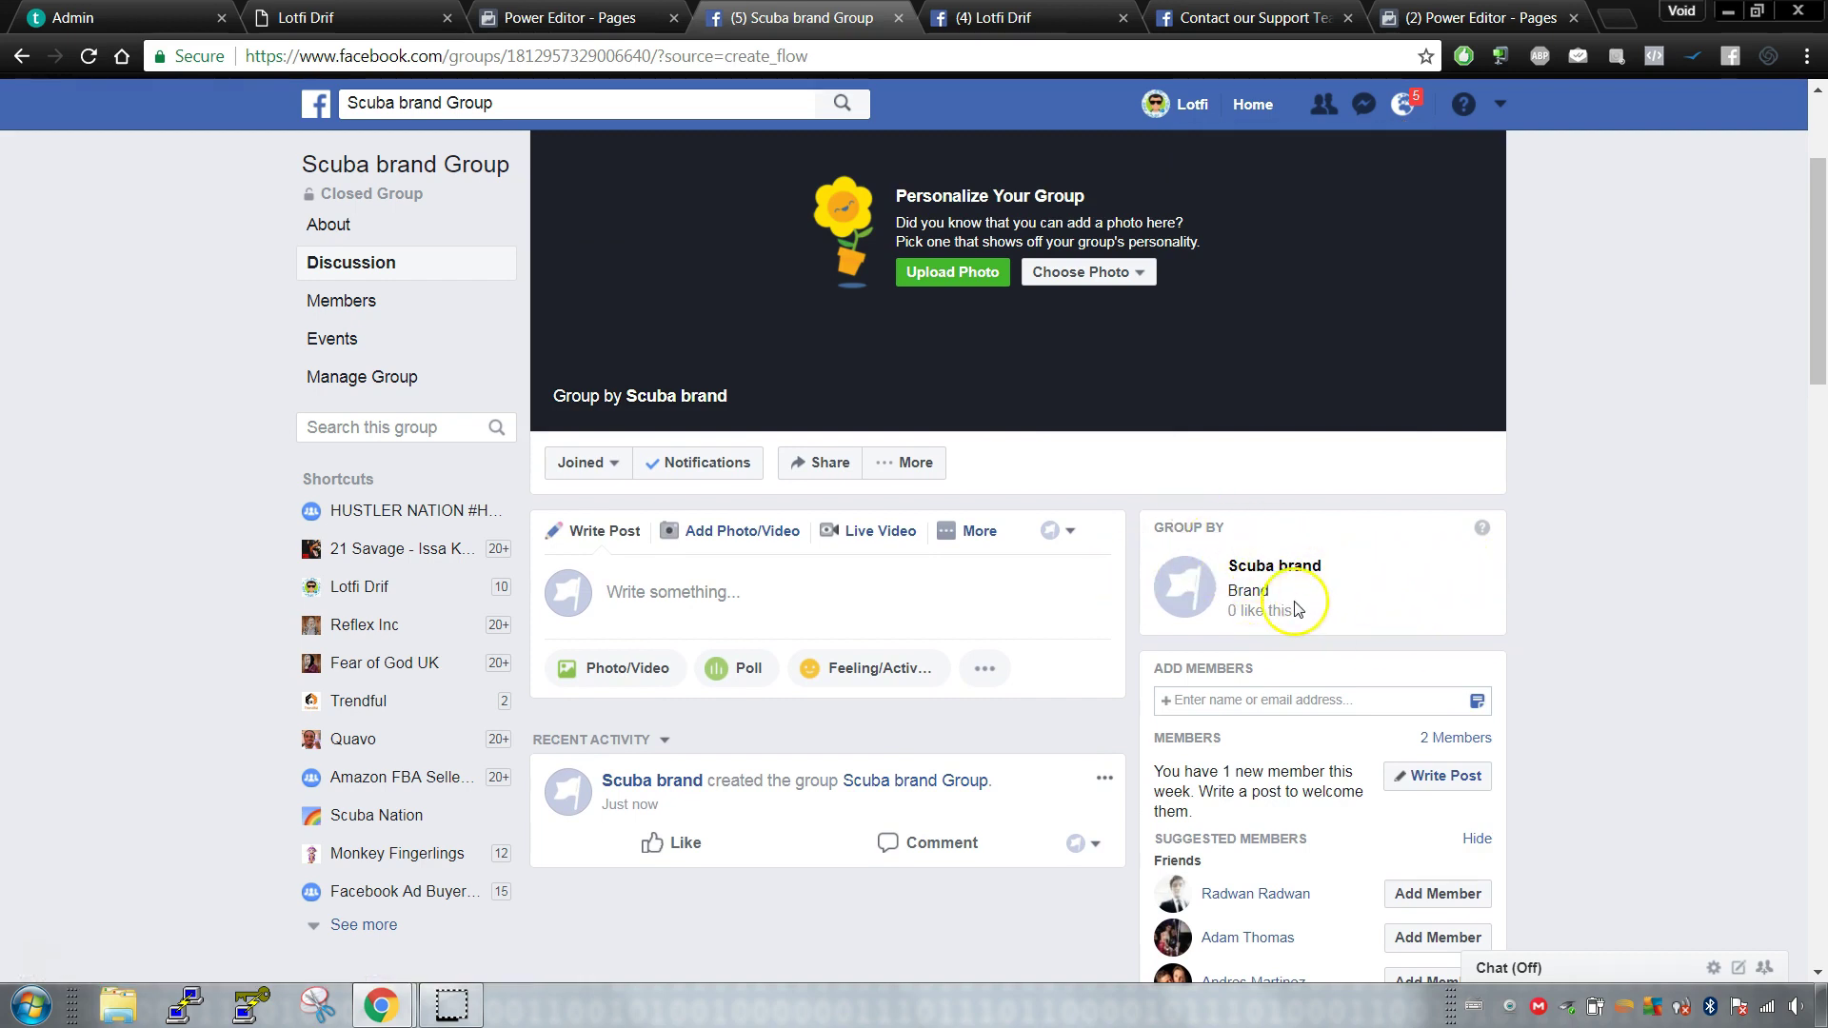
scroll(1332, 609, down, 5)
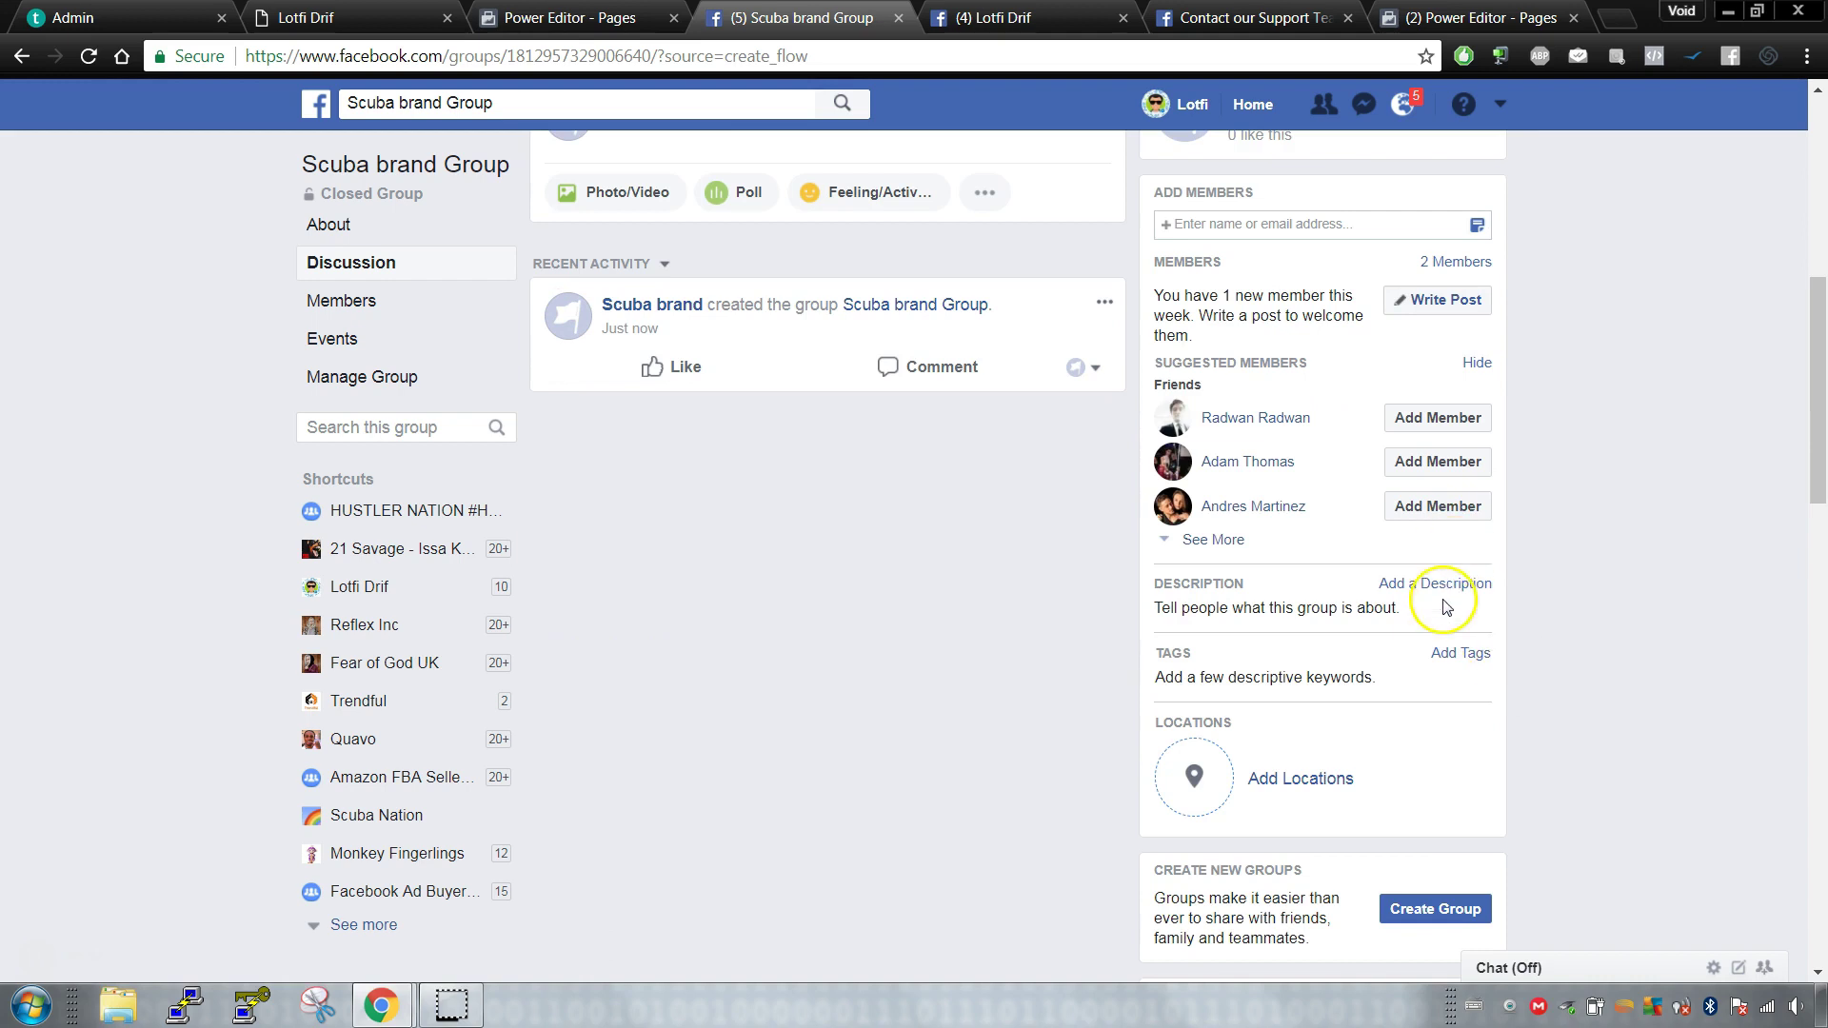
scroll(1442, 605, down, 3)
scroll(1438, 605, up, 3)
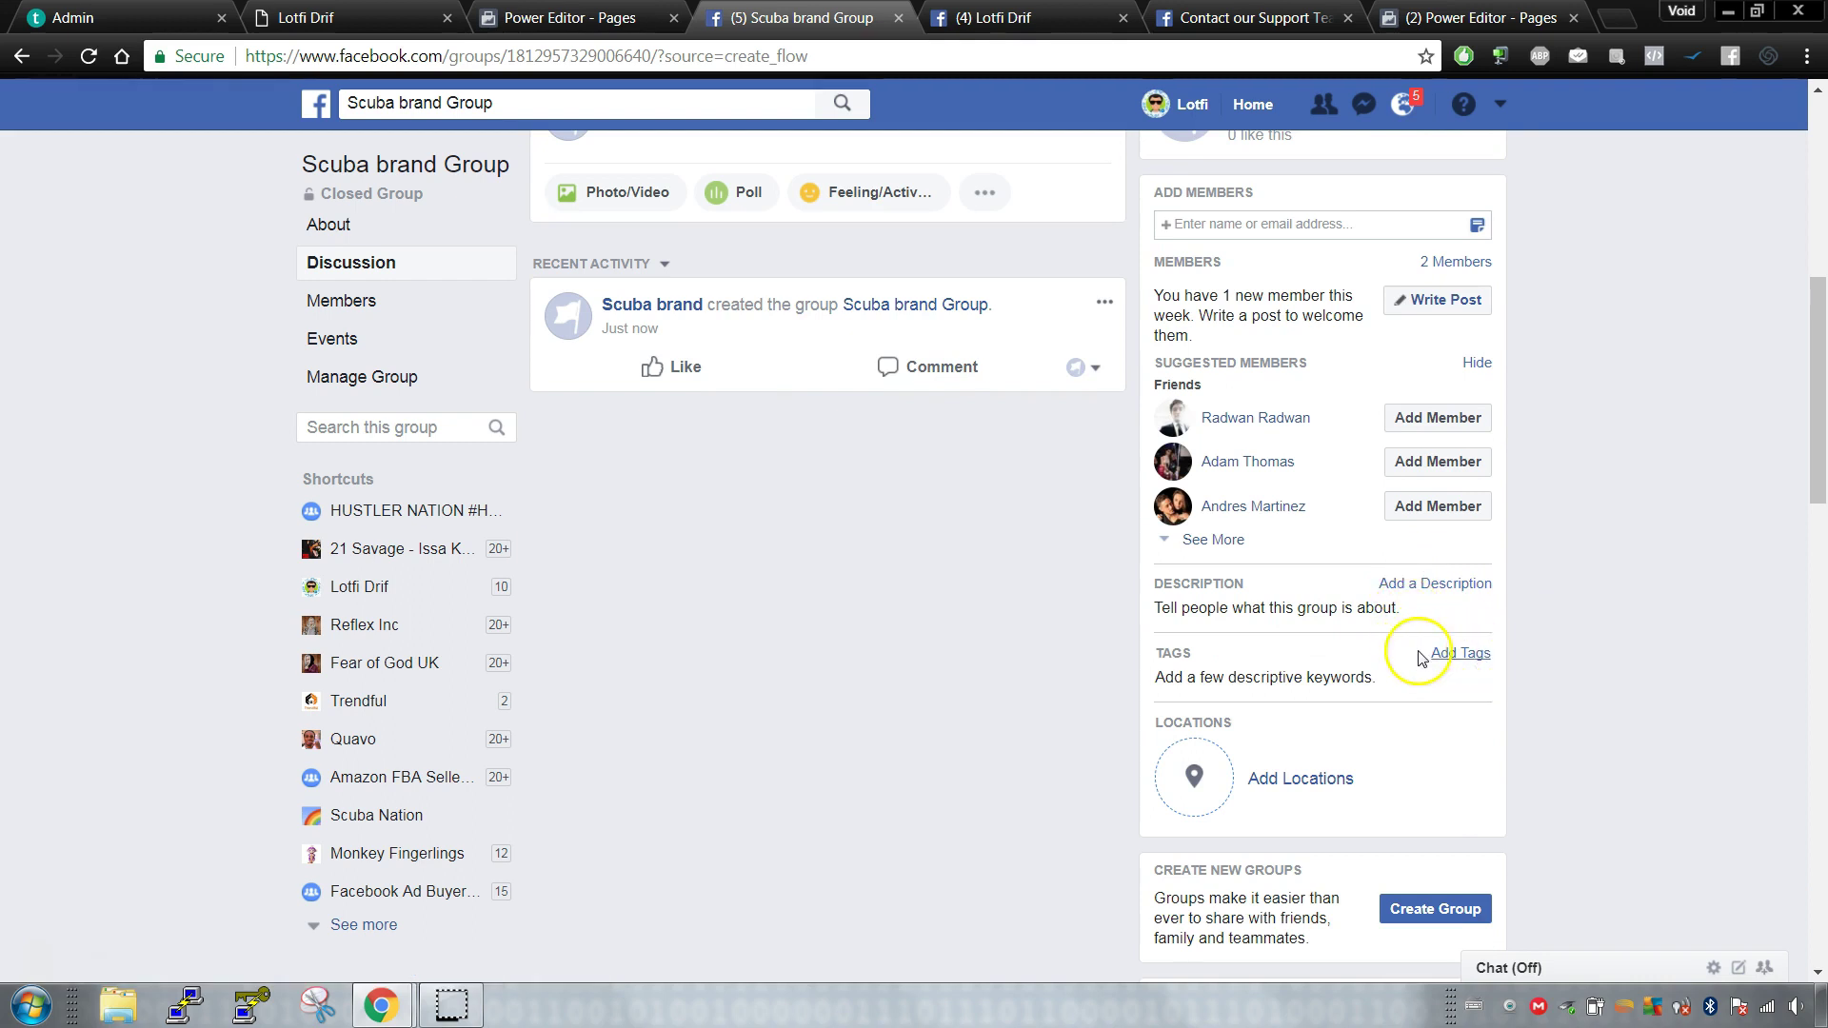
scroll(840, 491, up, 4)
scroll(813, 598, up, 3)
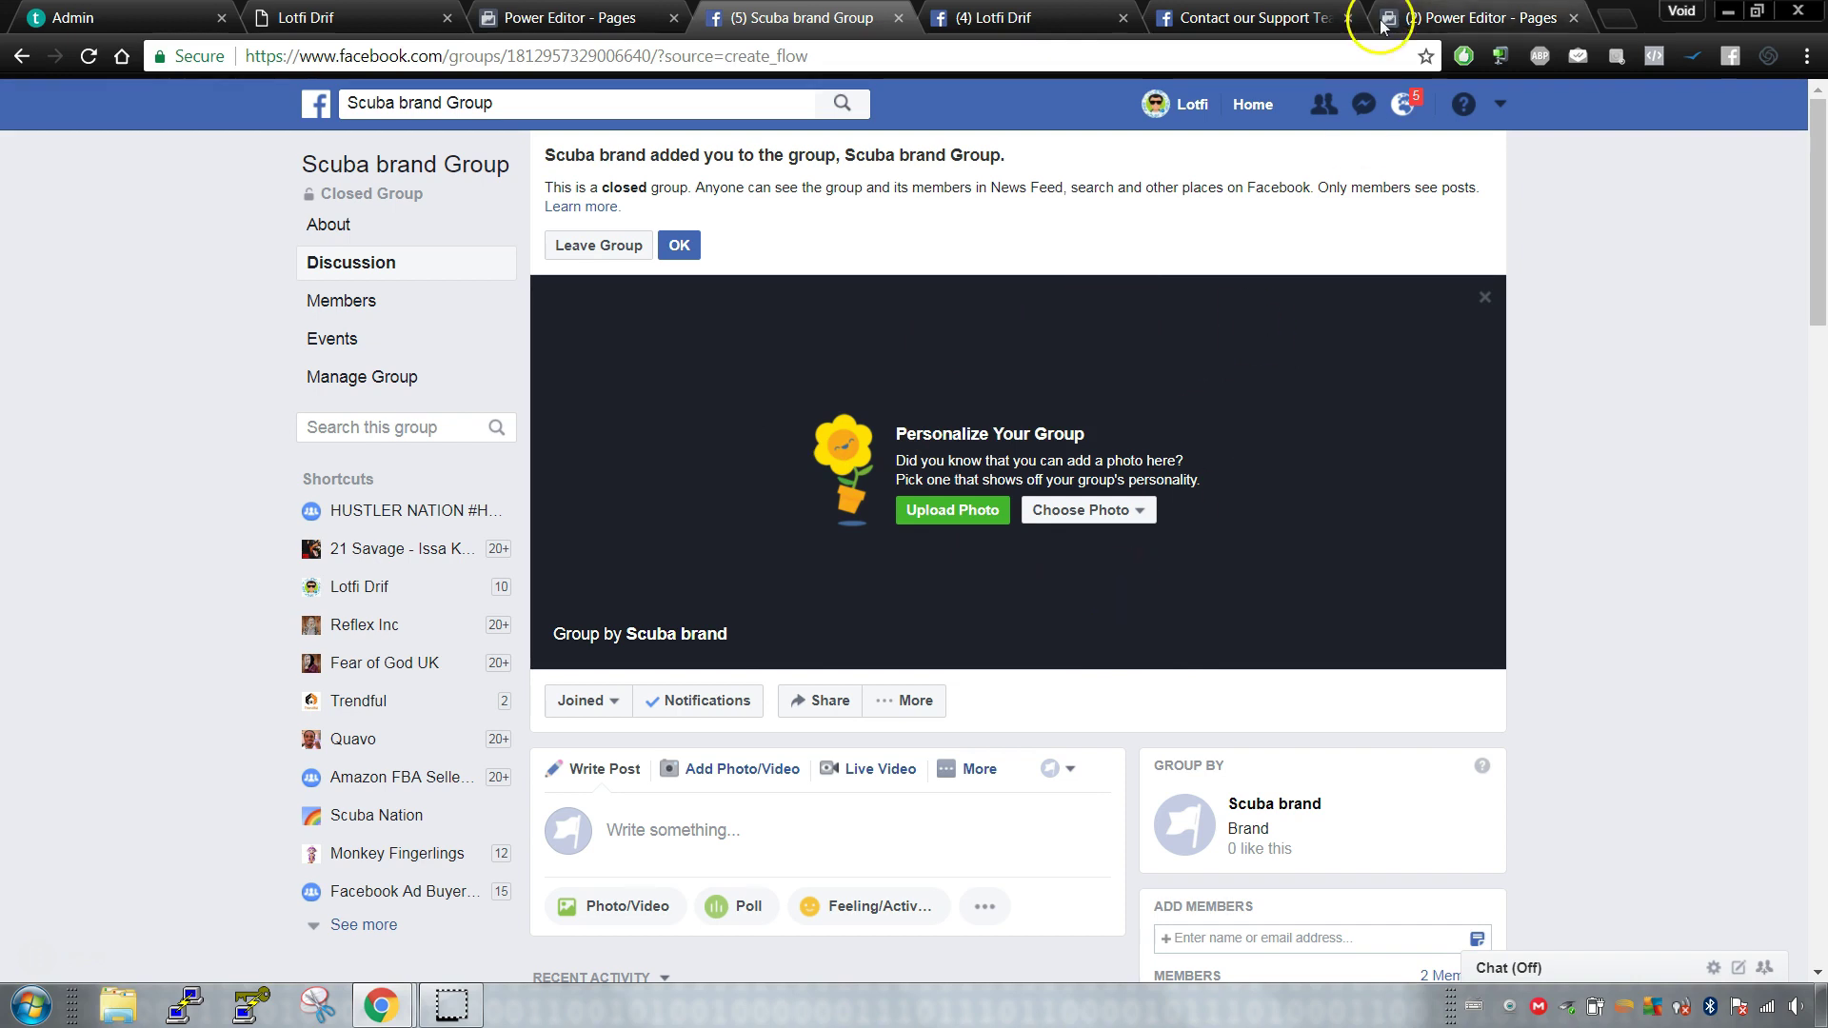
Step: Close the support contact page and switch to the Ads Posts list in Power Editor
click(1348, 17)
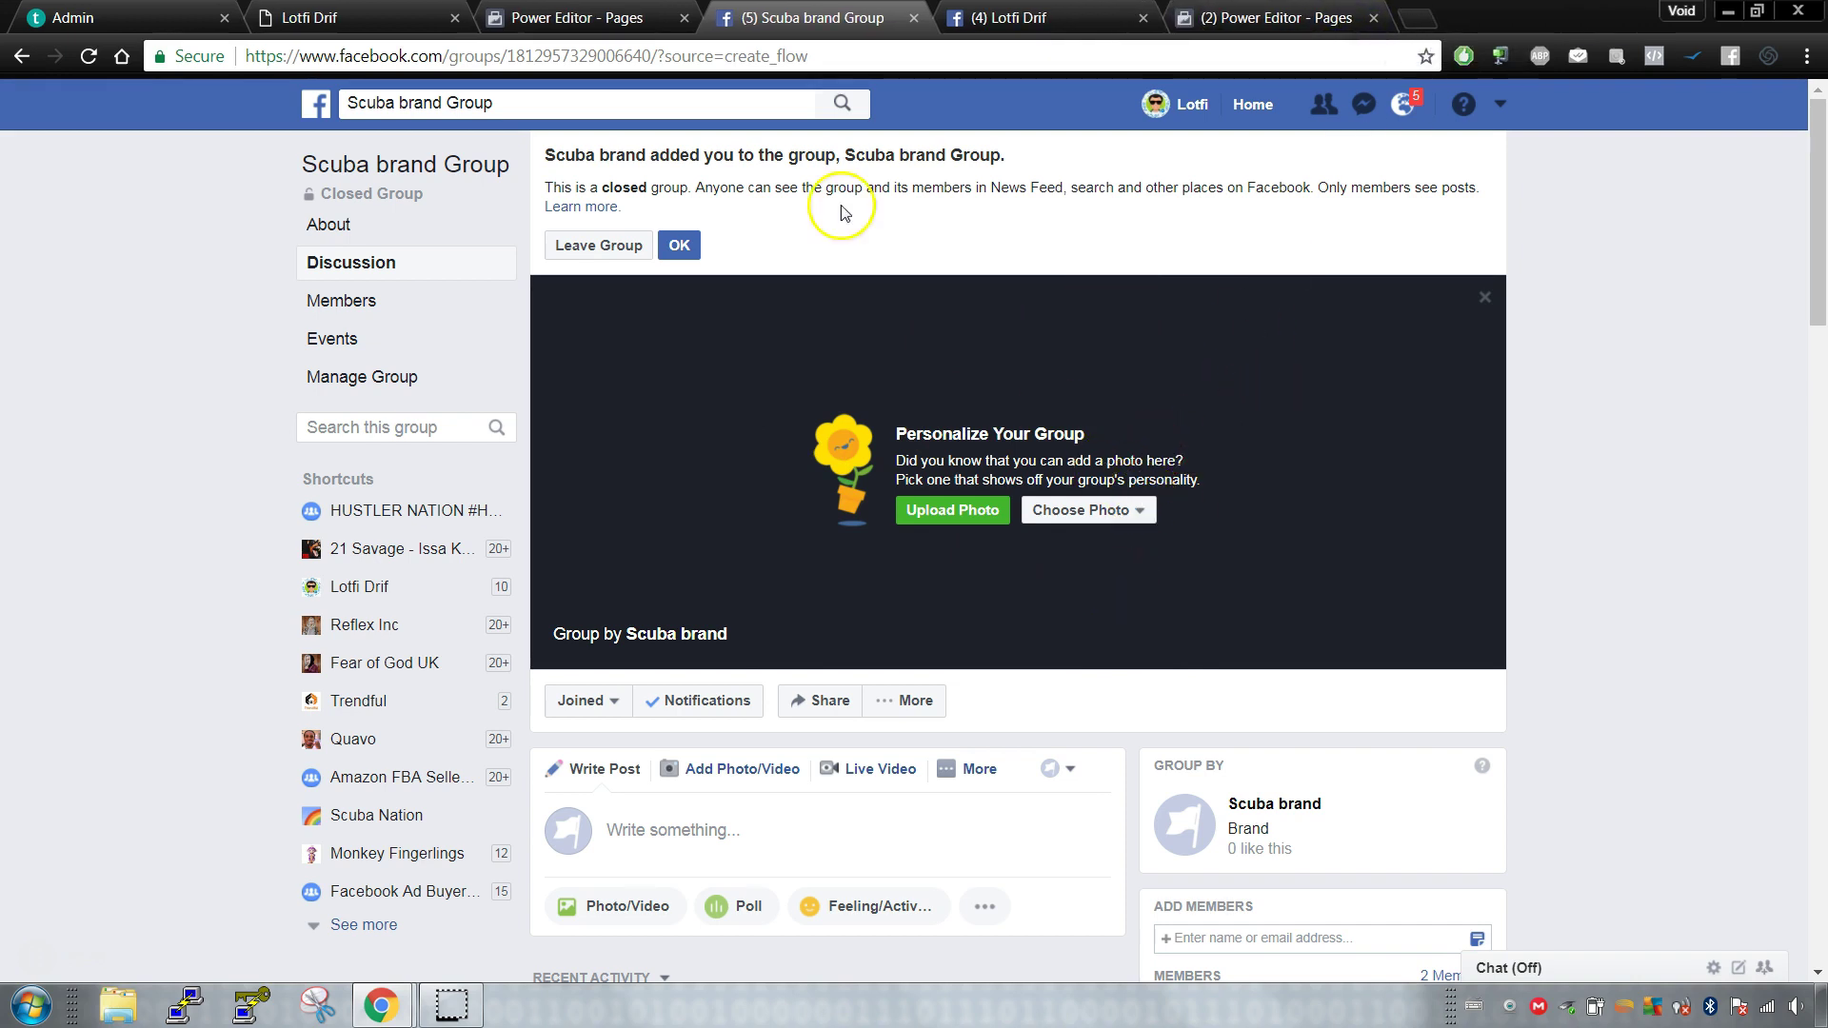
click(576, 17)
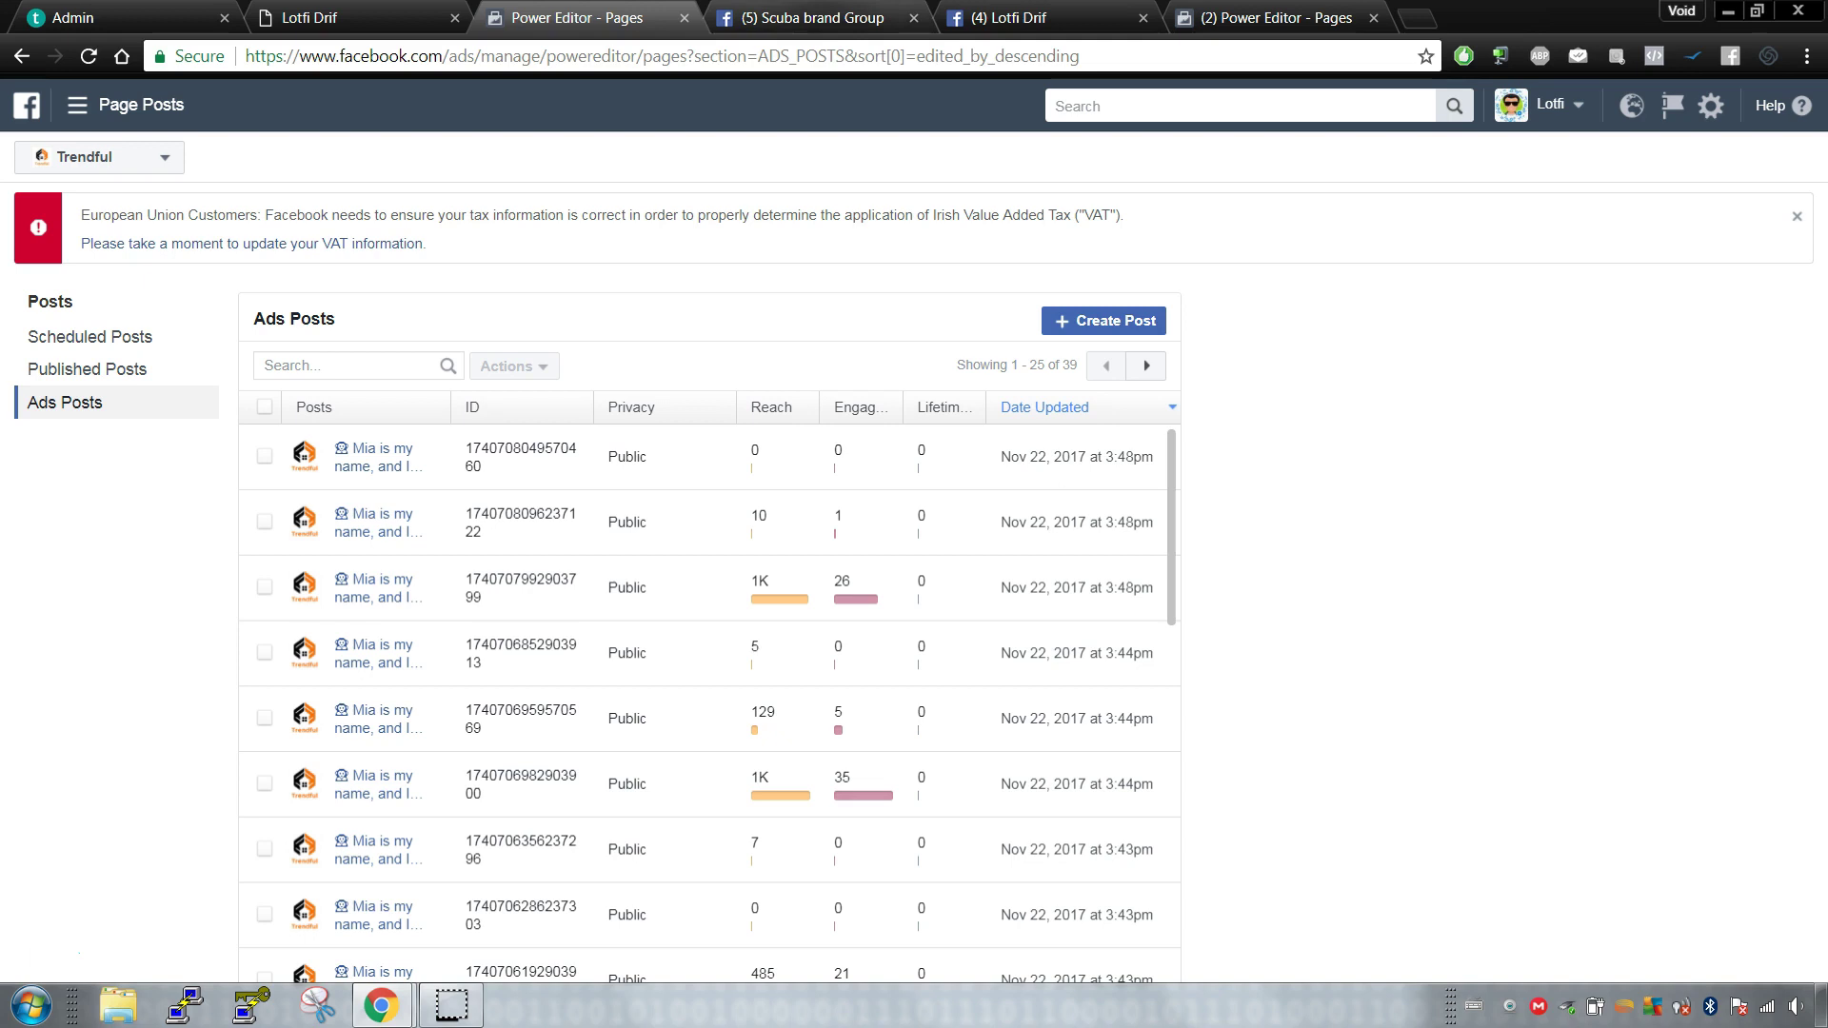
Step: Open the #HUSTLER NATION page from the group's shortcuts and examine its pinned video post, including reach, reactions, shares and comments
key(ctrl+Tab)
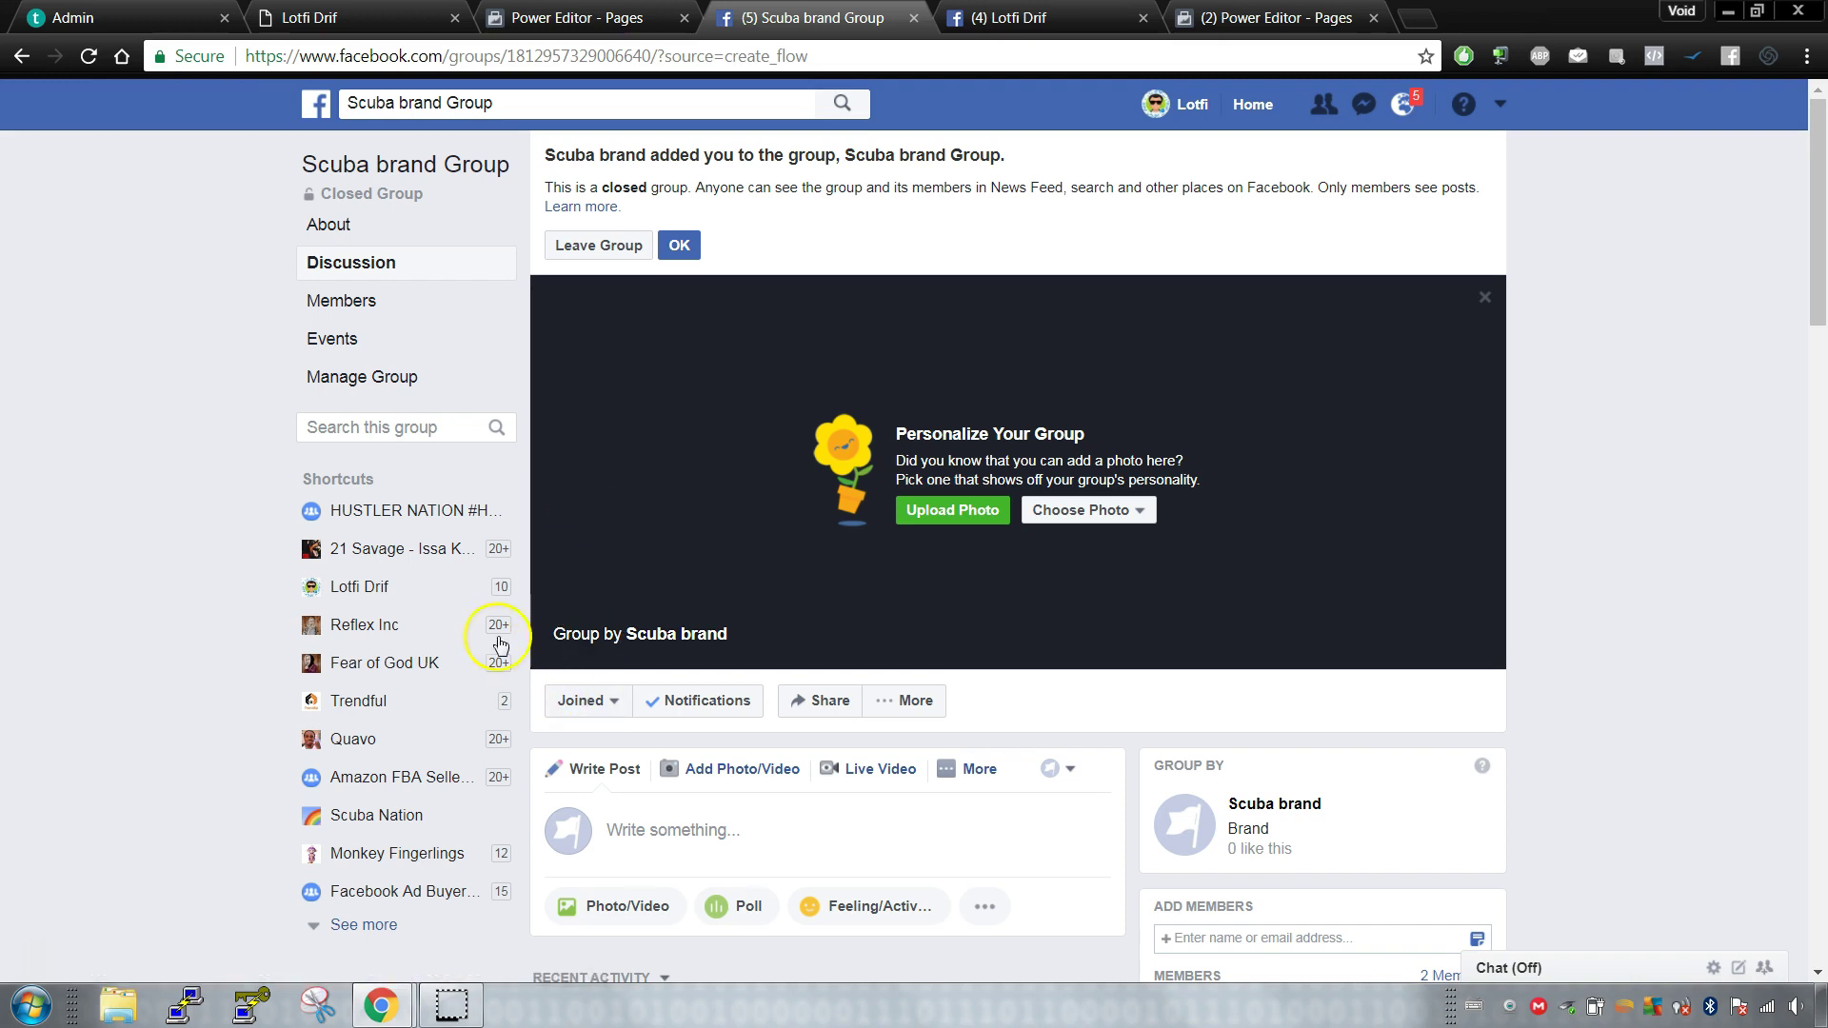
click(416, 591)
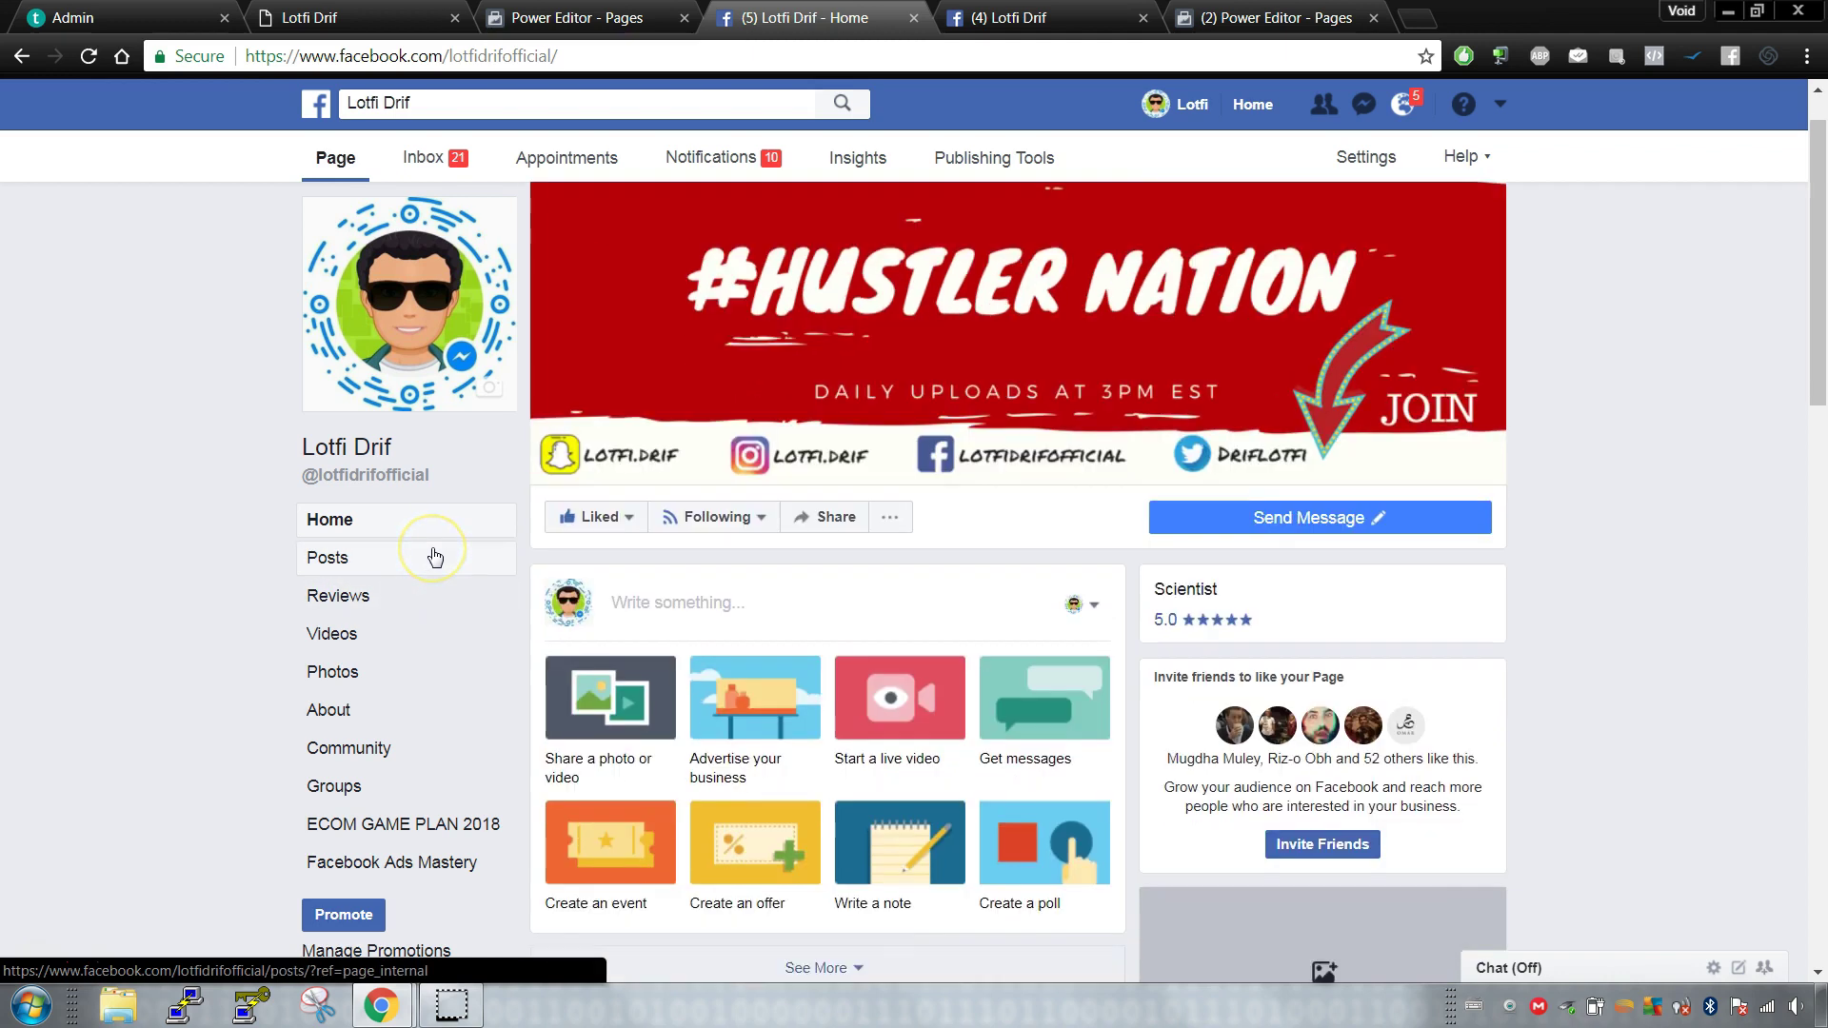
scroll(435, 557, down, 4)
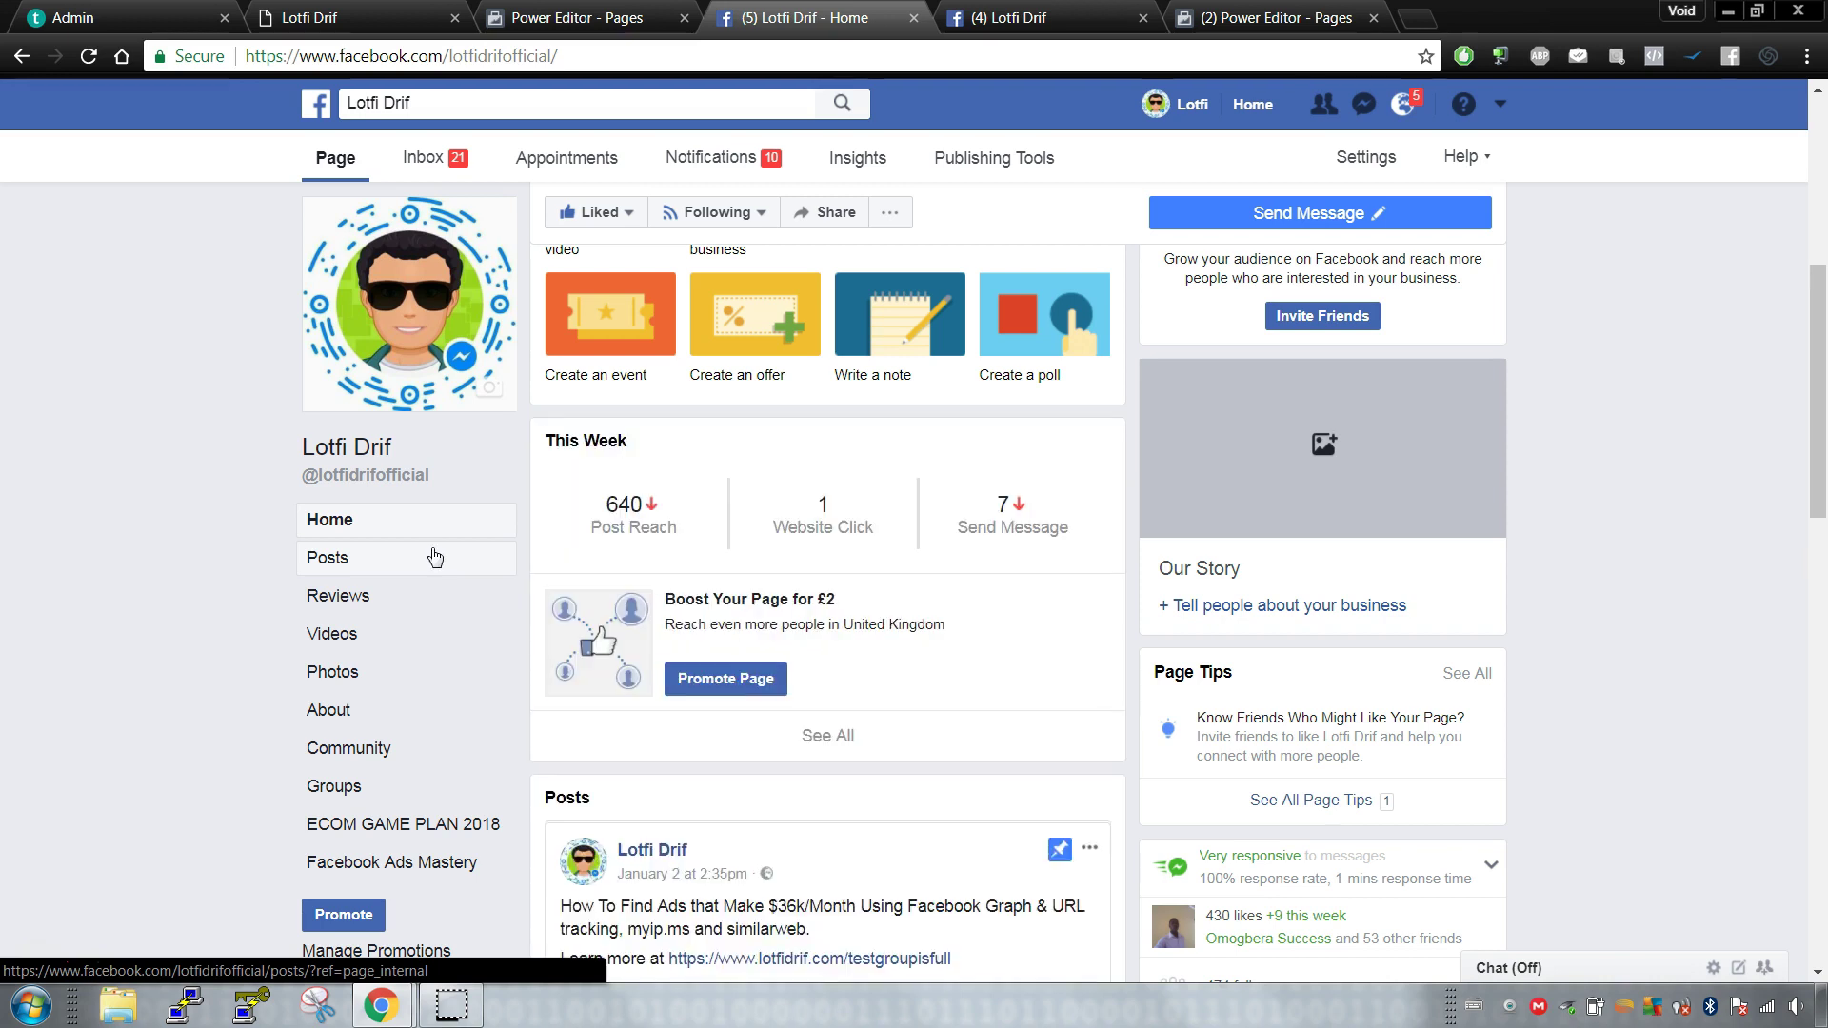
scroll(435, 557, down, 6)
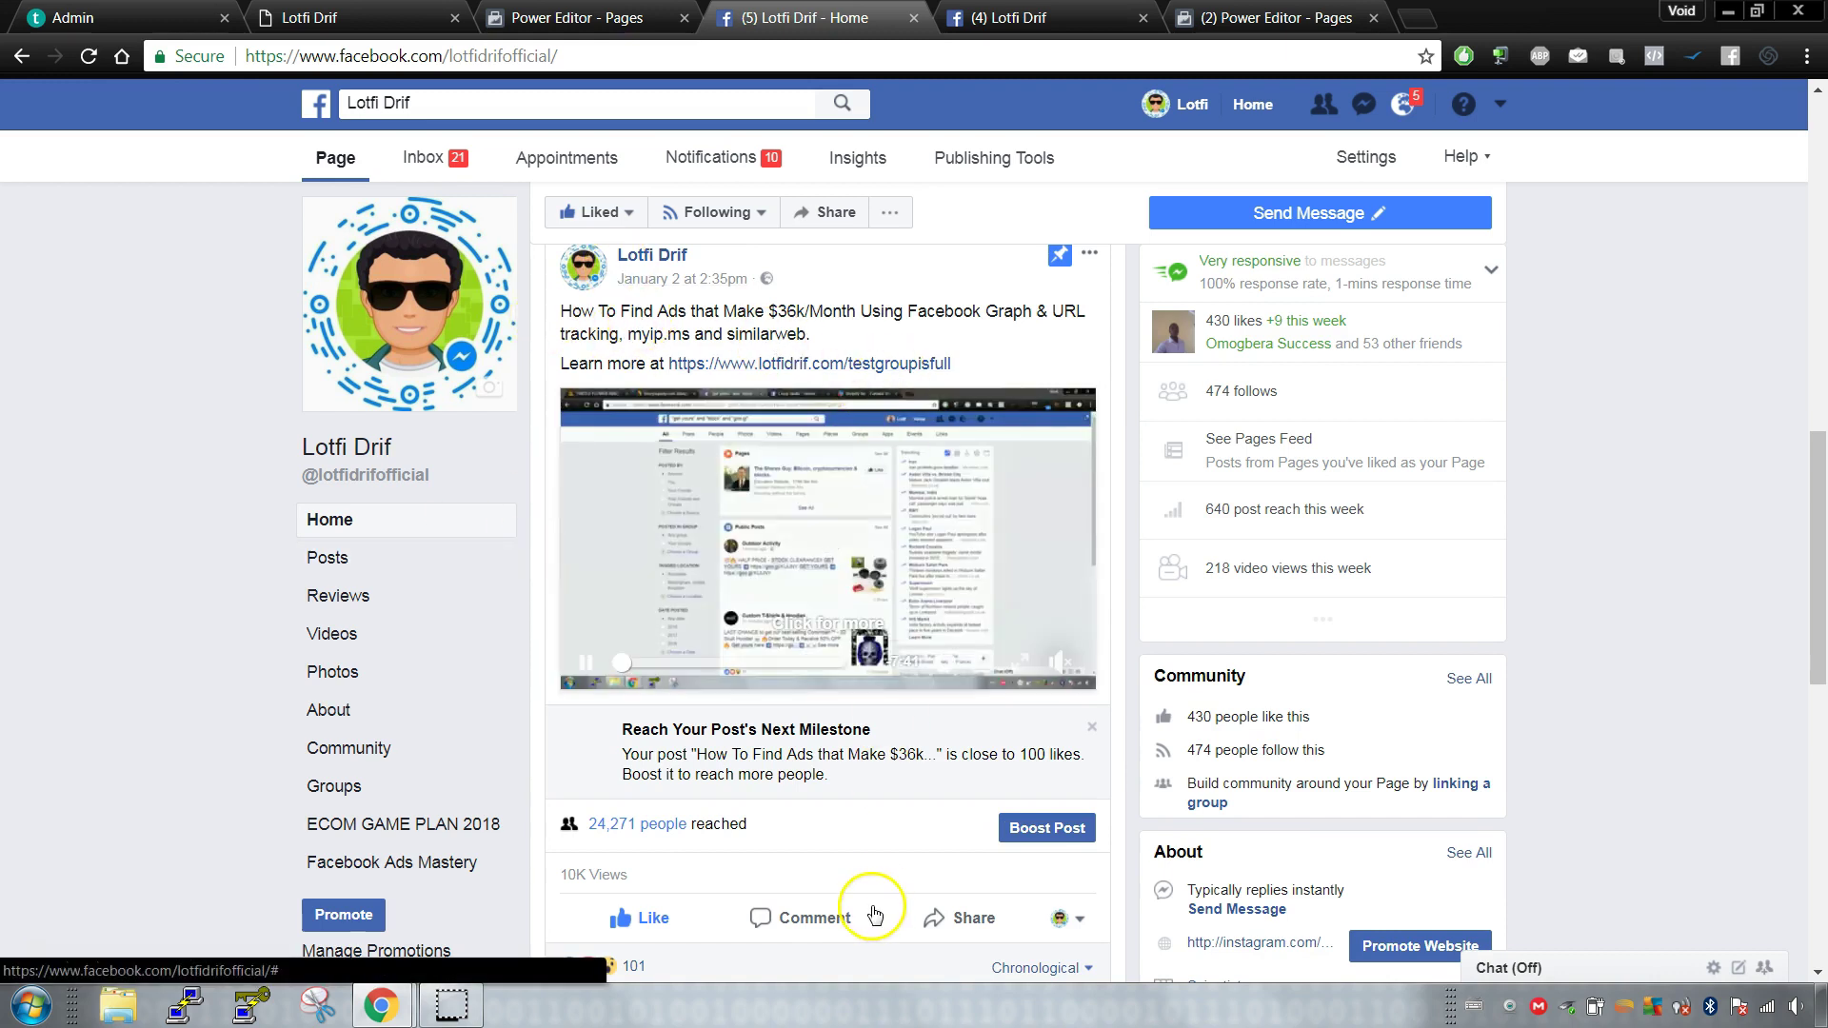
scroll(874, 914, down, 4)
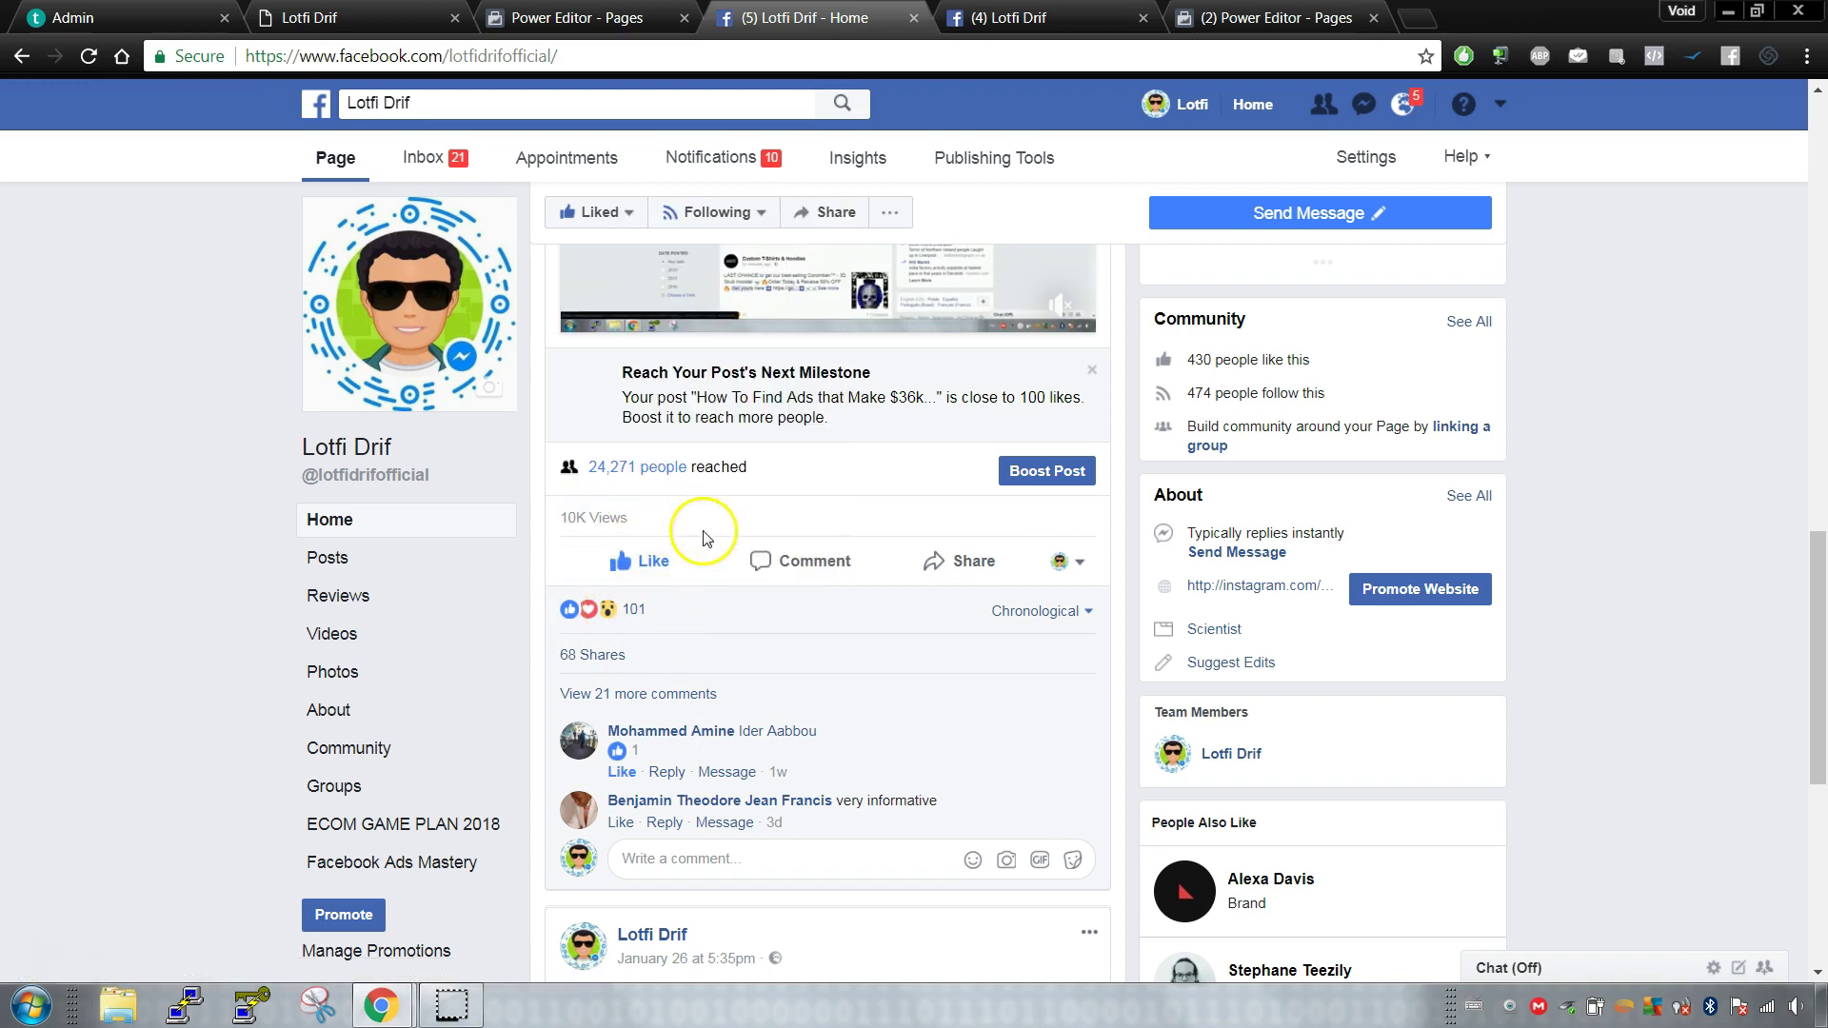
scroll(870, 695, up, 4)
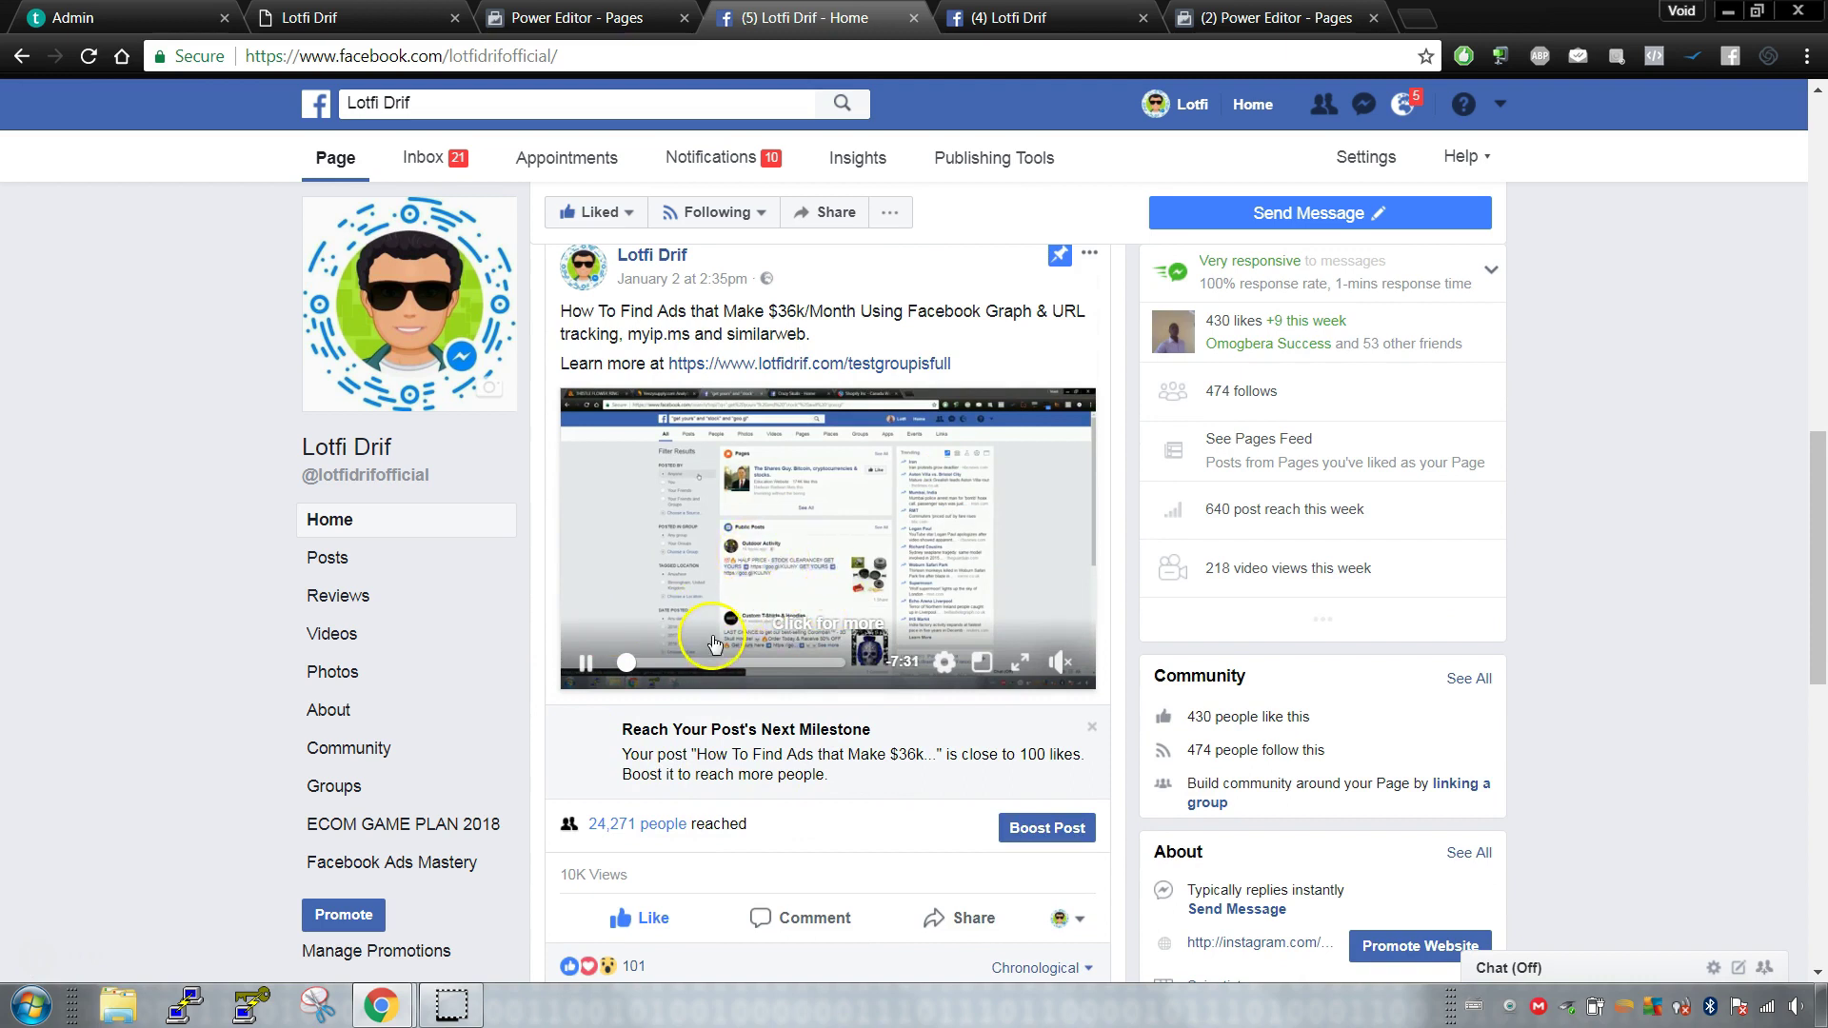
scroll(795, 473, down, 3)
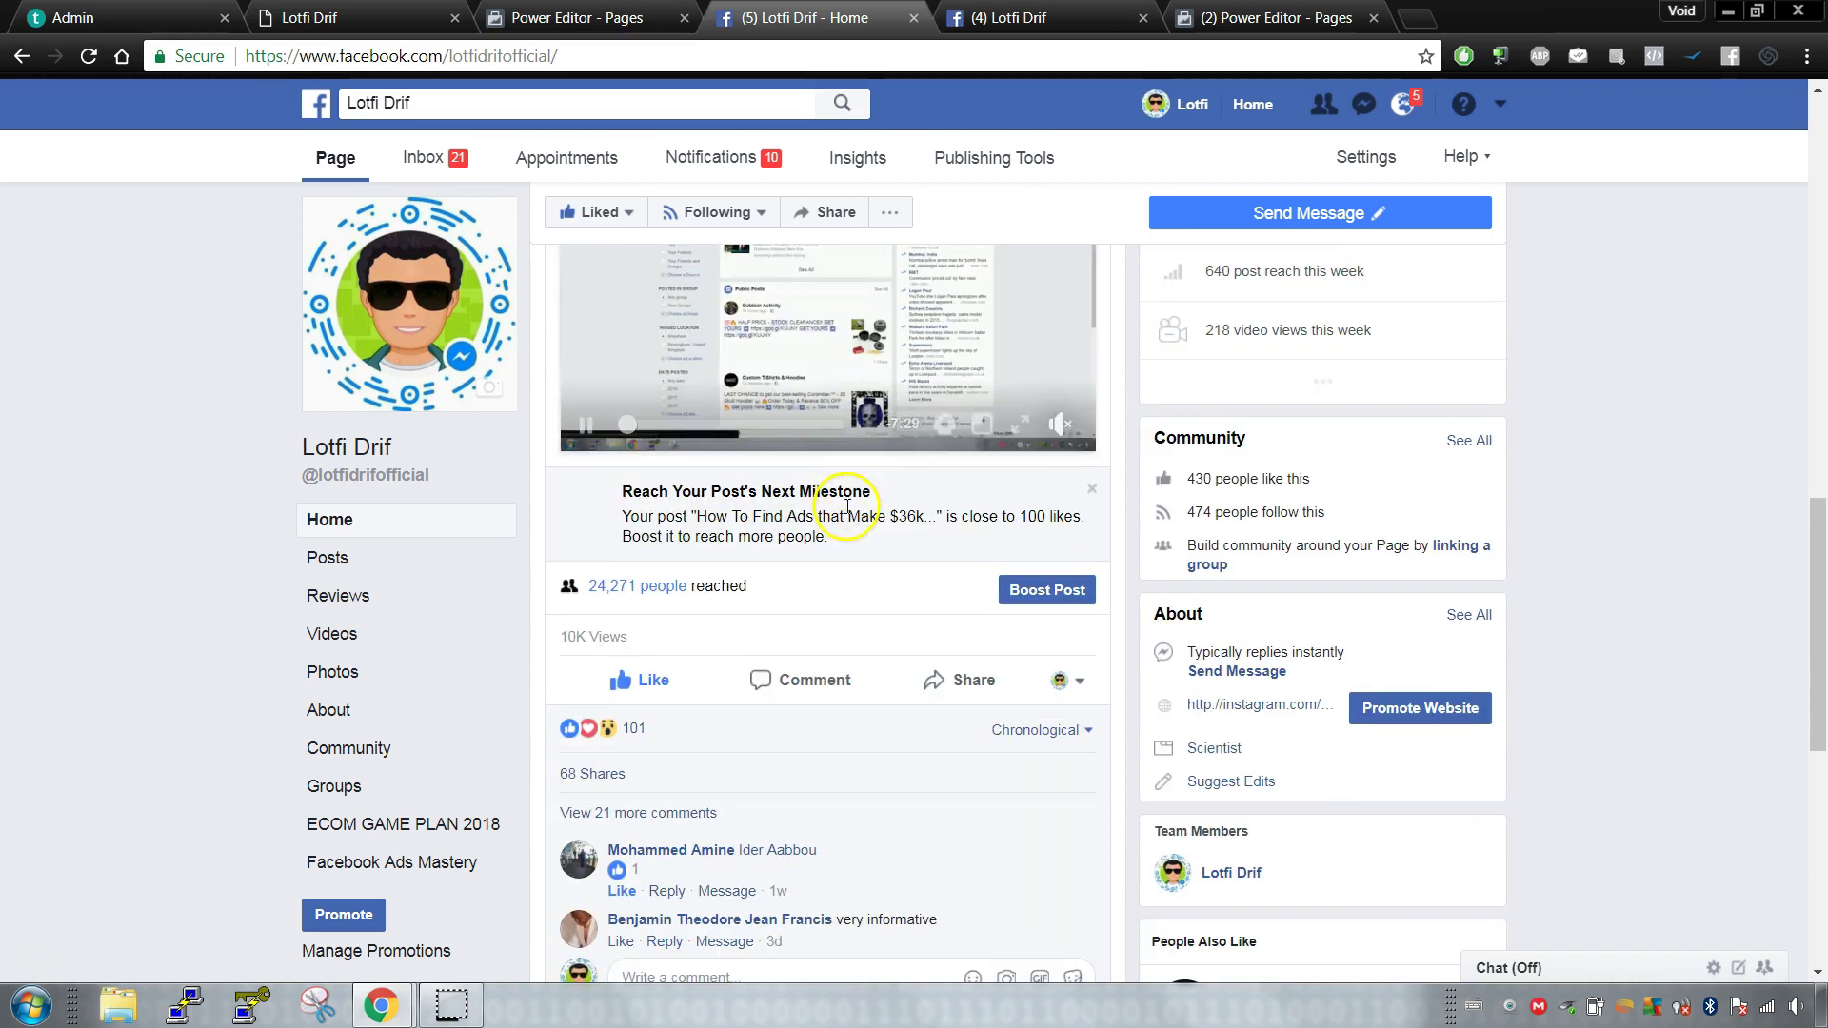
scroll(771, 705, down, 1)
scroll(771, 705, up, 6)
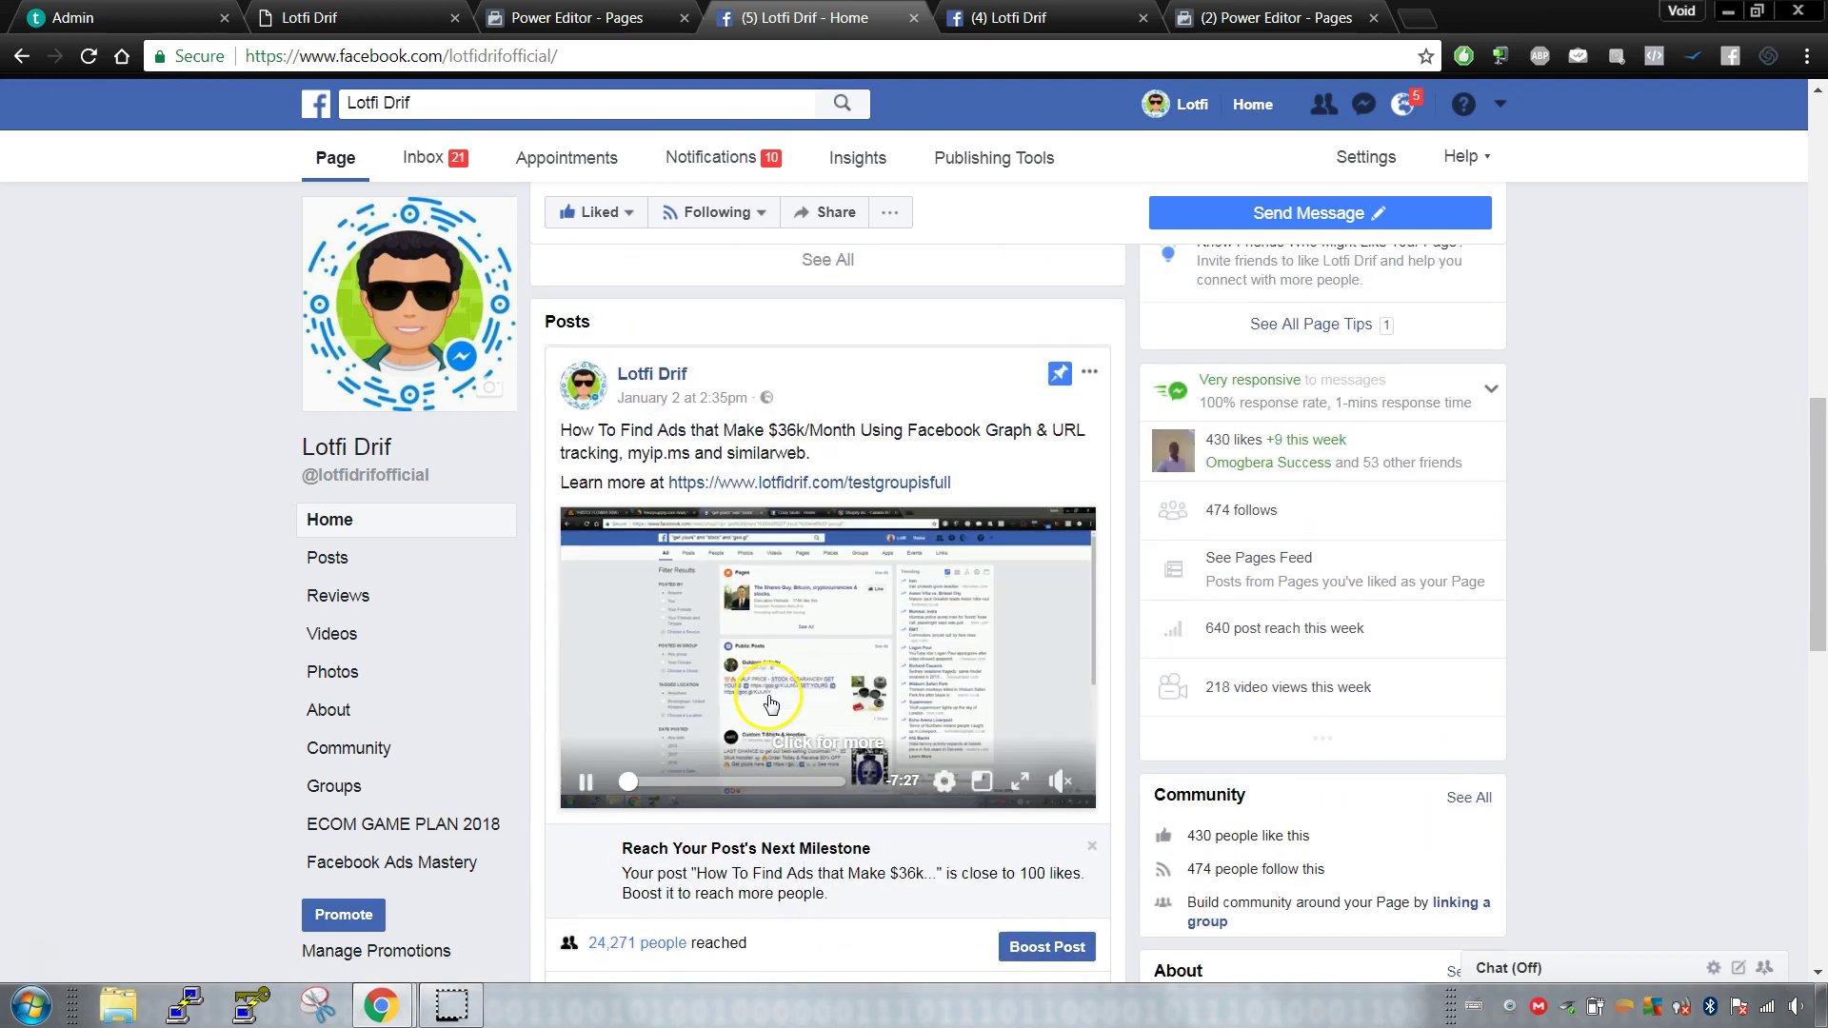
scroll(771, 705, up, 1)
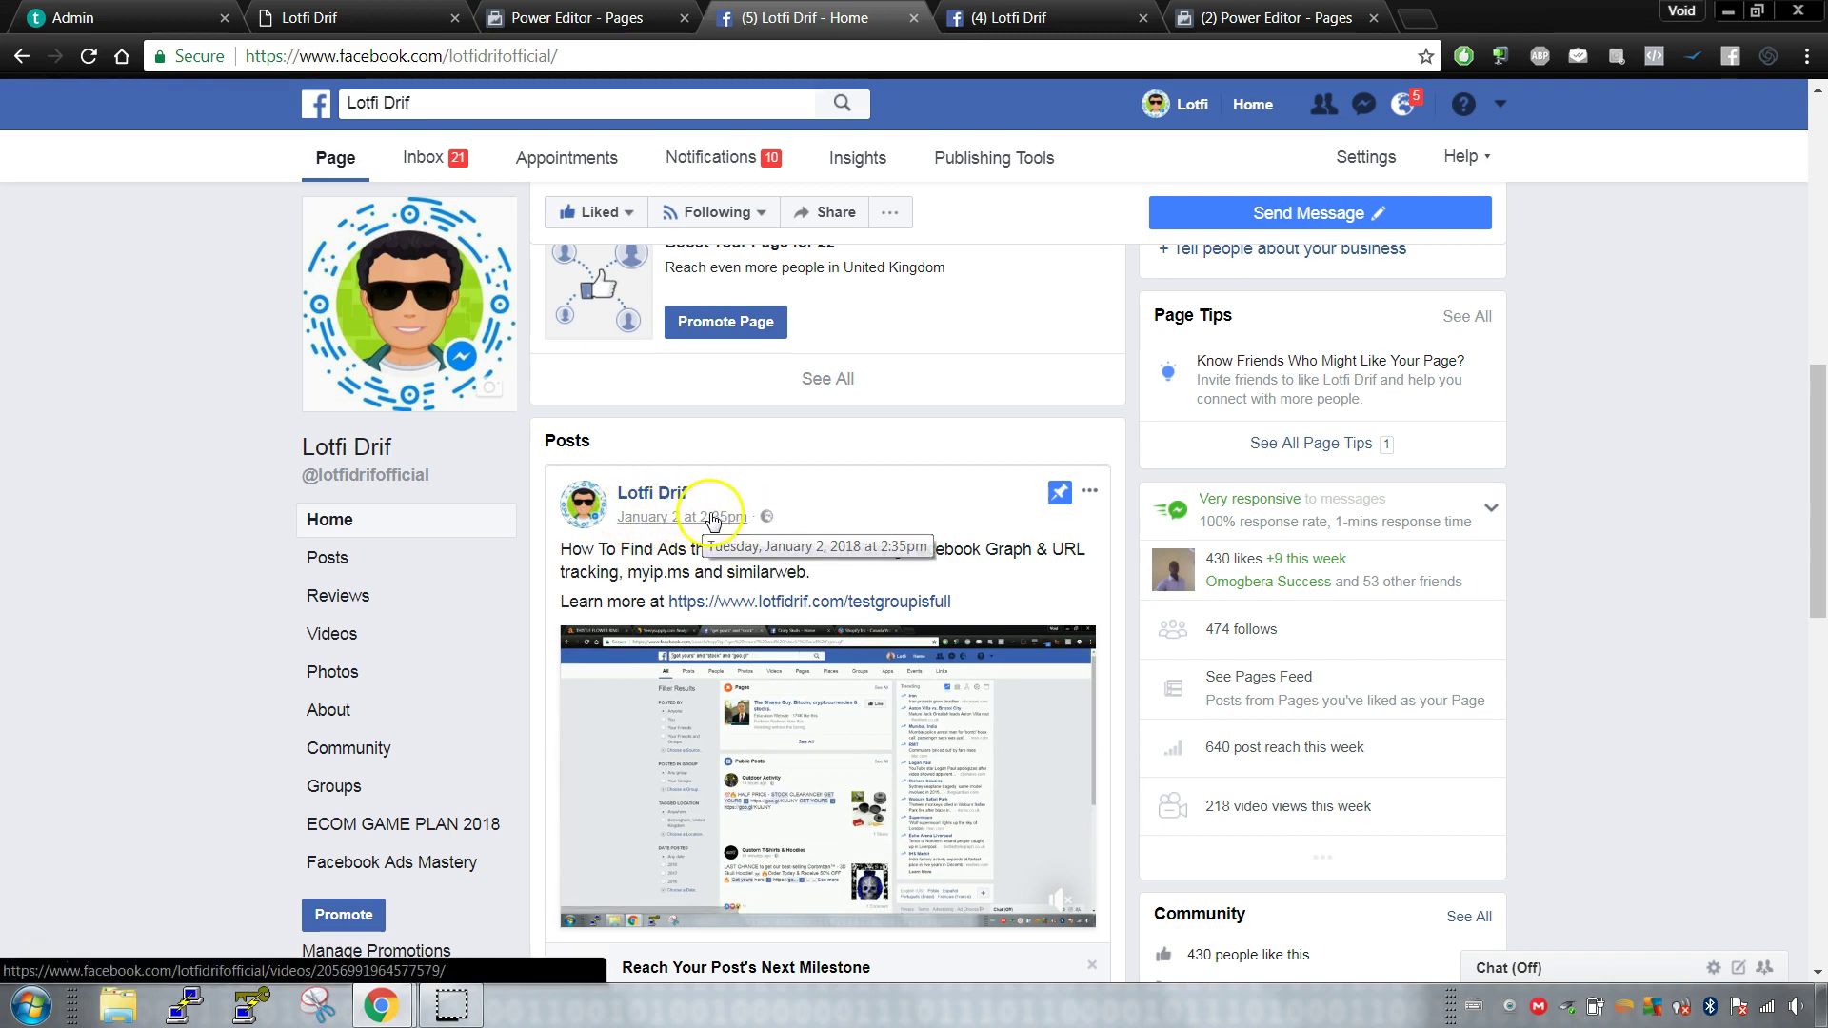
Step: Open the pinned "How To Find Ads that Make $36k/Month" video post, highlight the post ID in its address, and return to the page
click(663, 518)
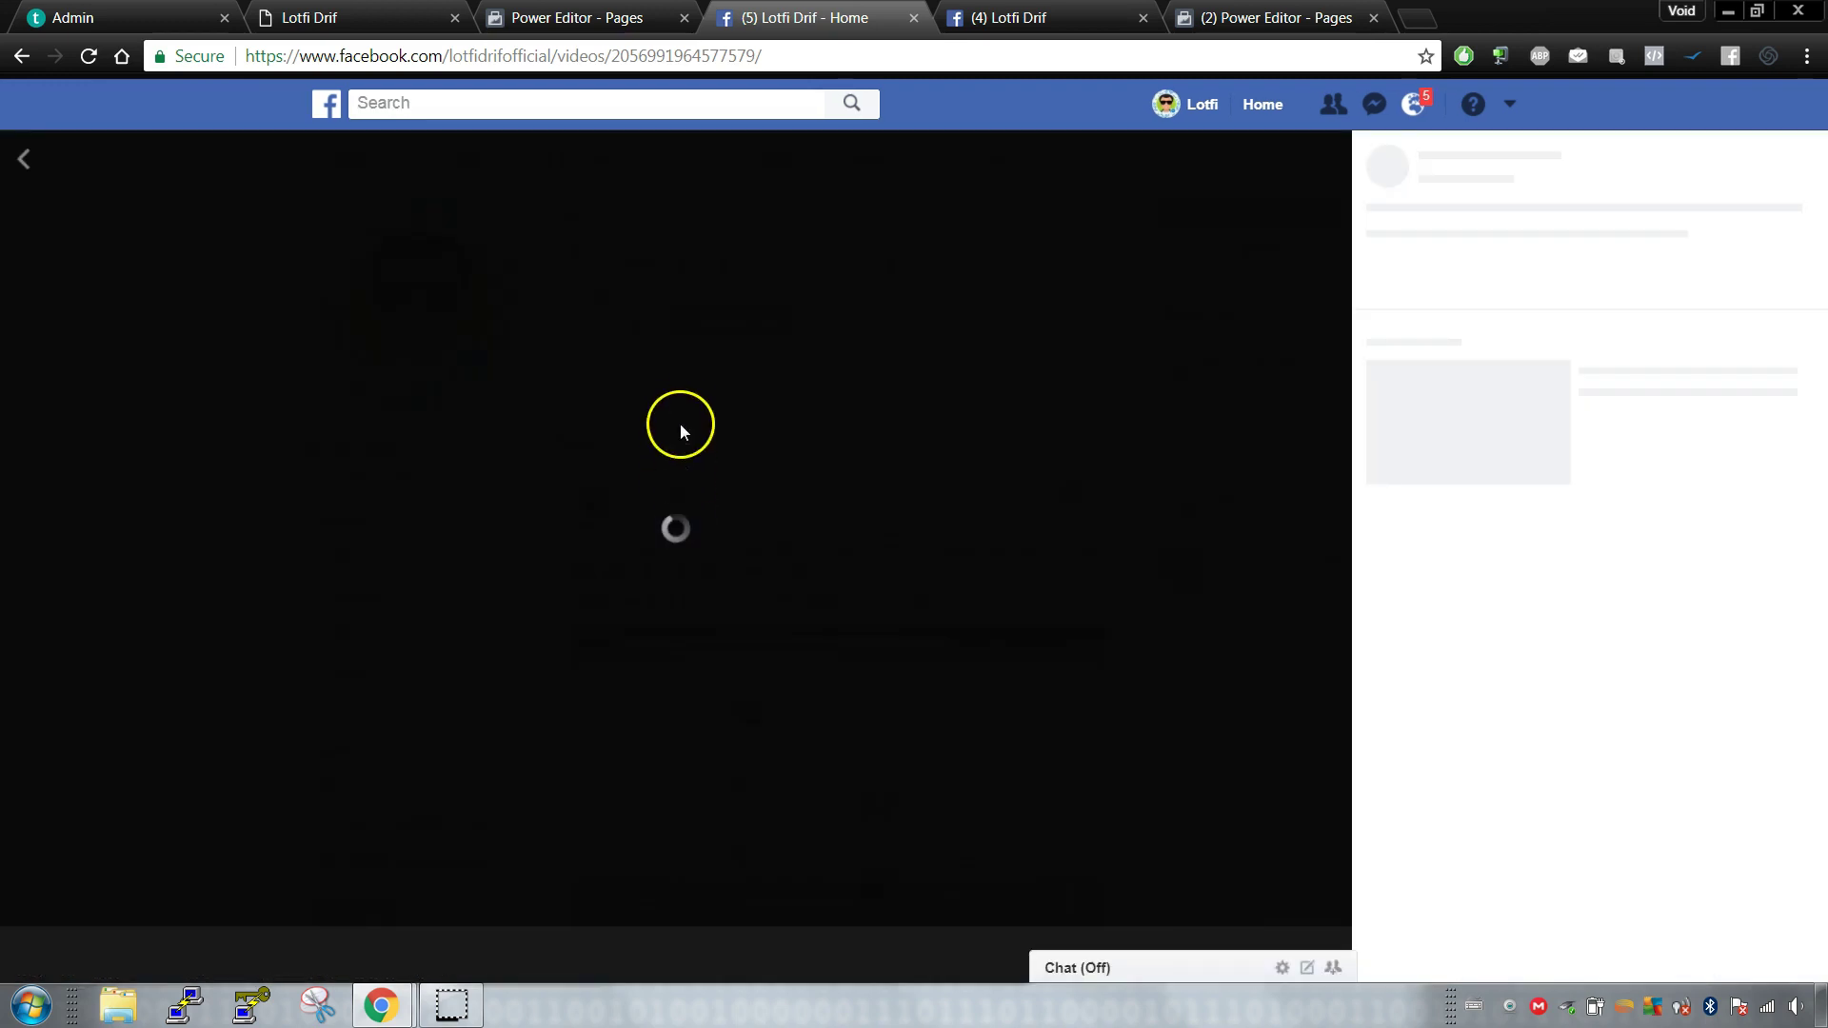
drag(757, 58, 611, 56)
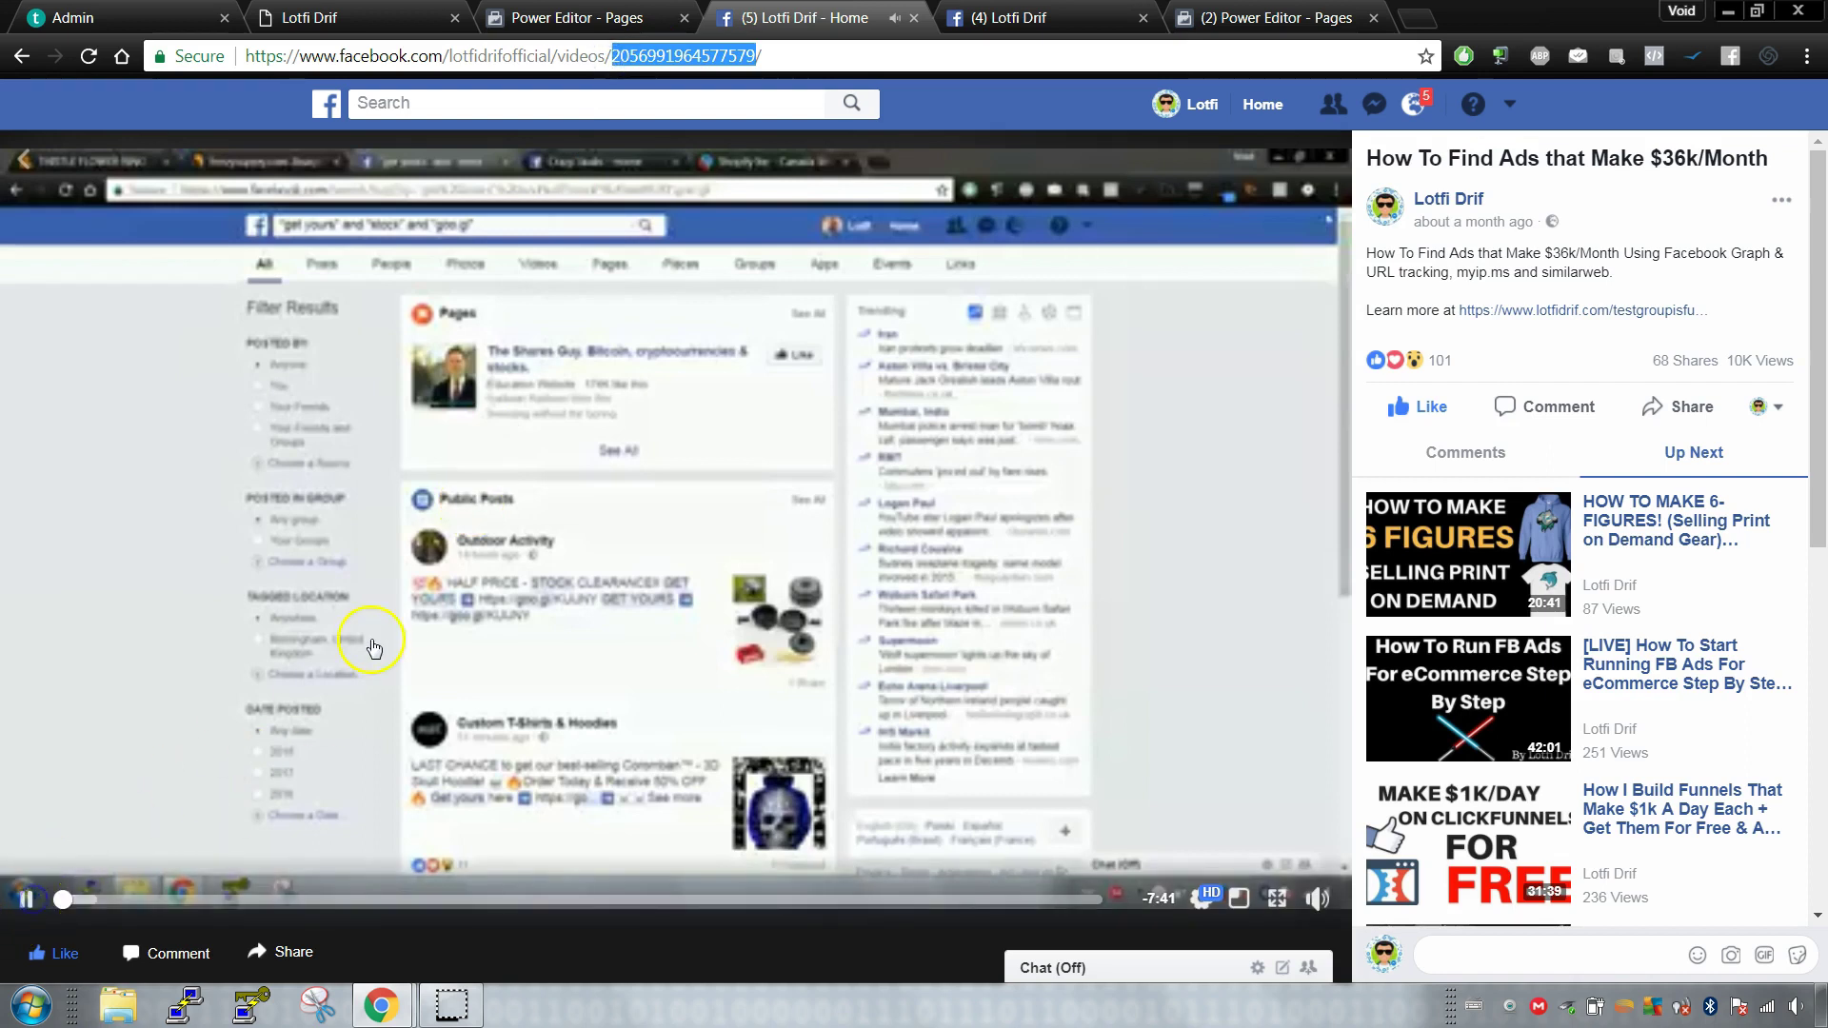
click(681, 426)
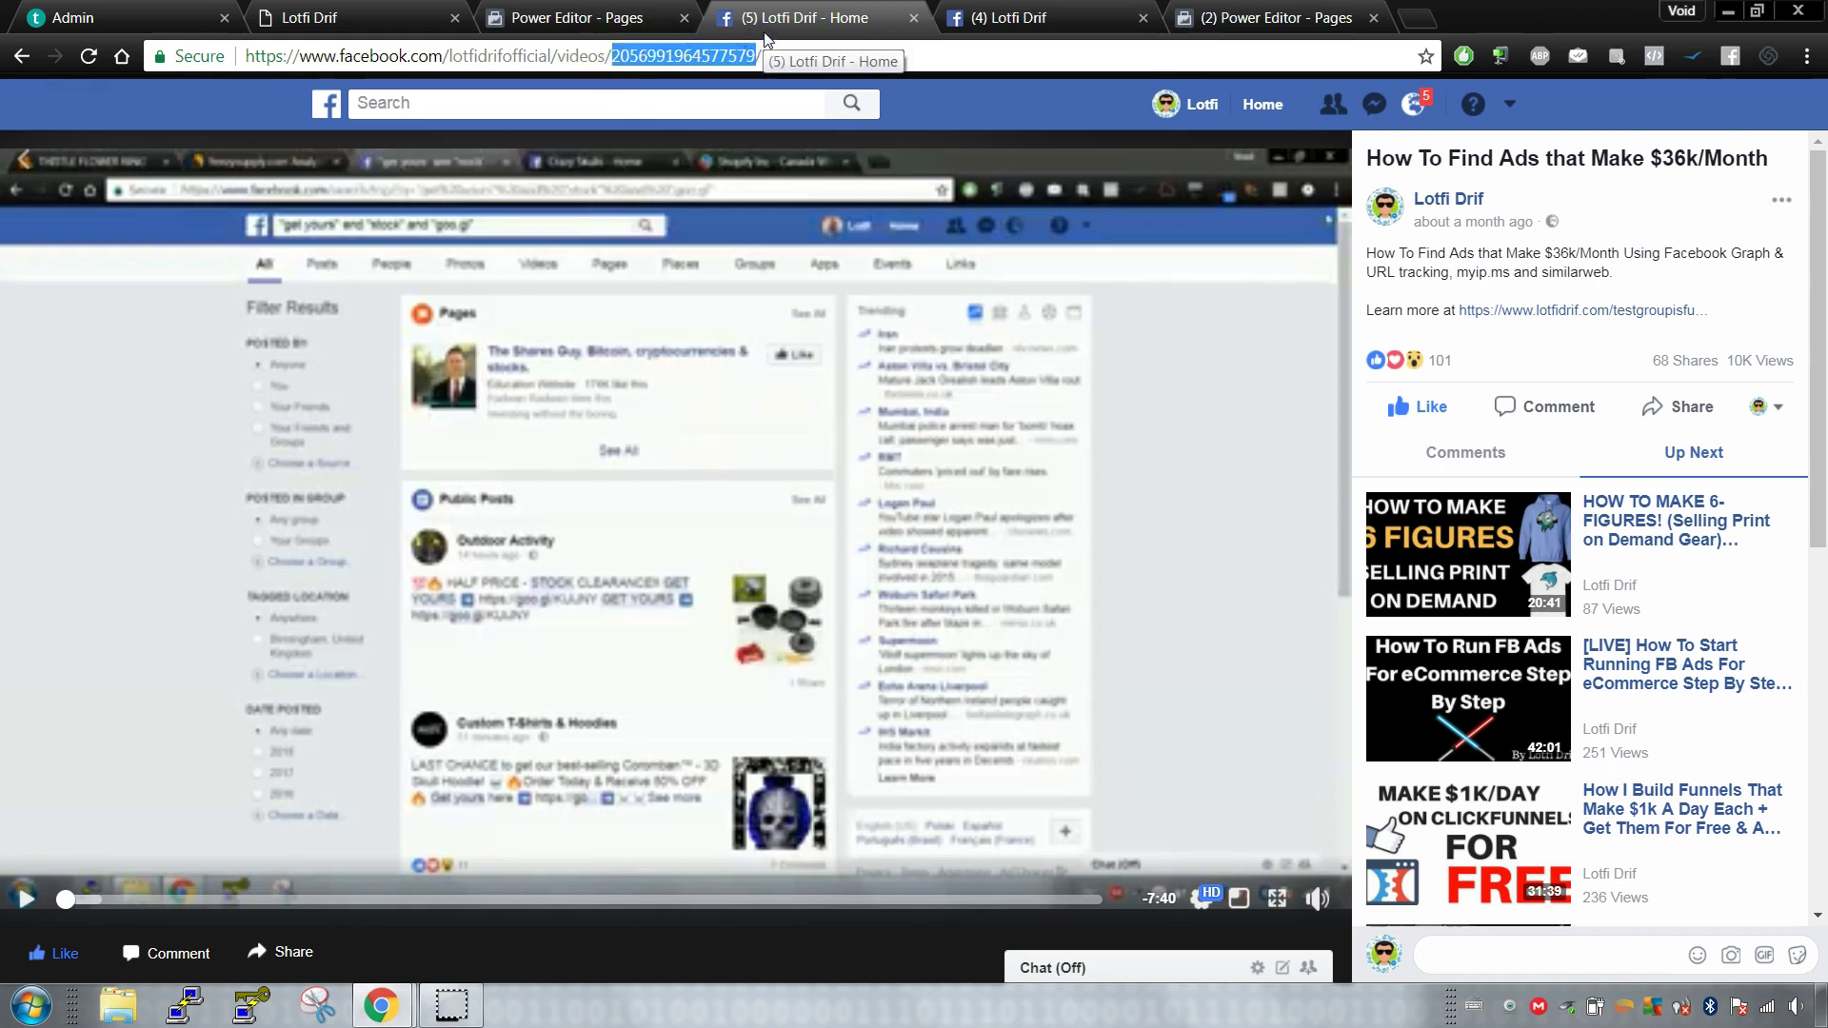
click(763, 37)
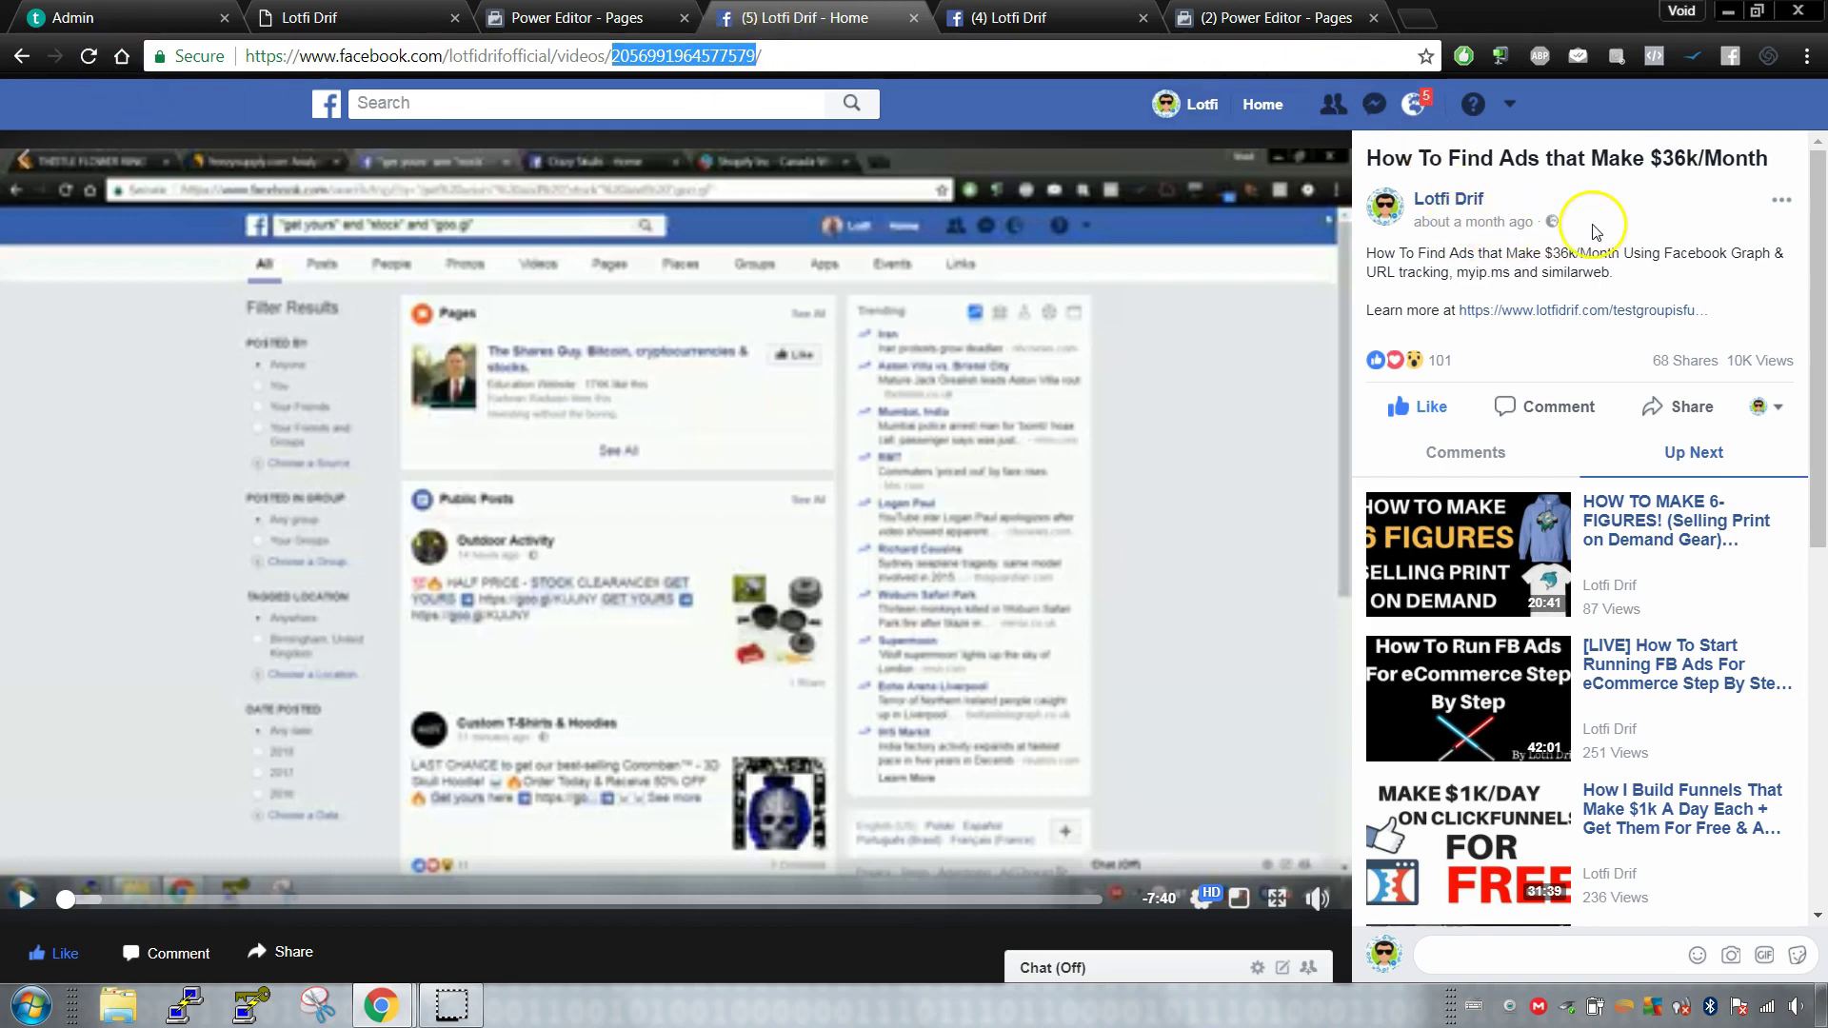
right_click(684, 59)
double_click(690, 57)
triple_click(691, 57)
double_click(690, 56)
triple_click(690, 56)
click(23, 59)
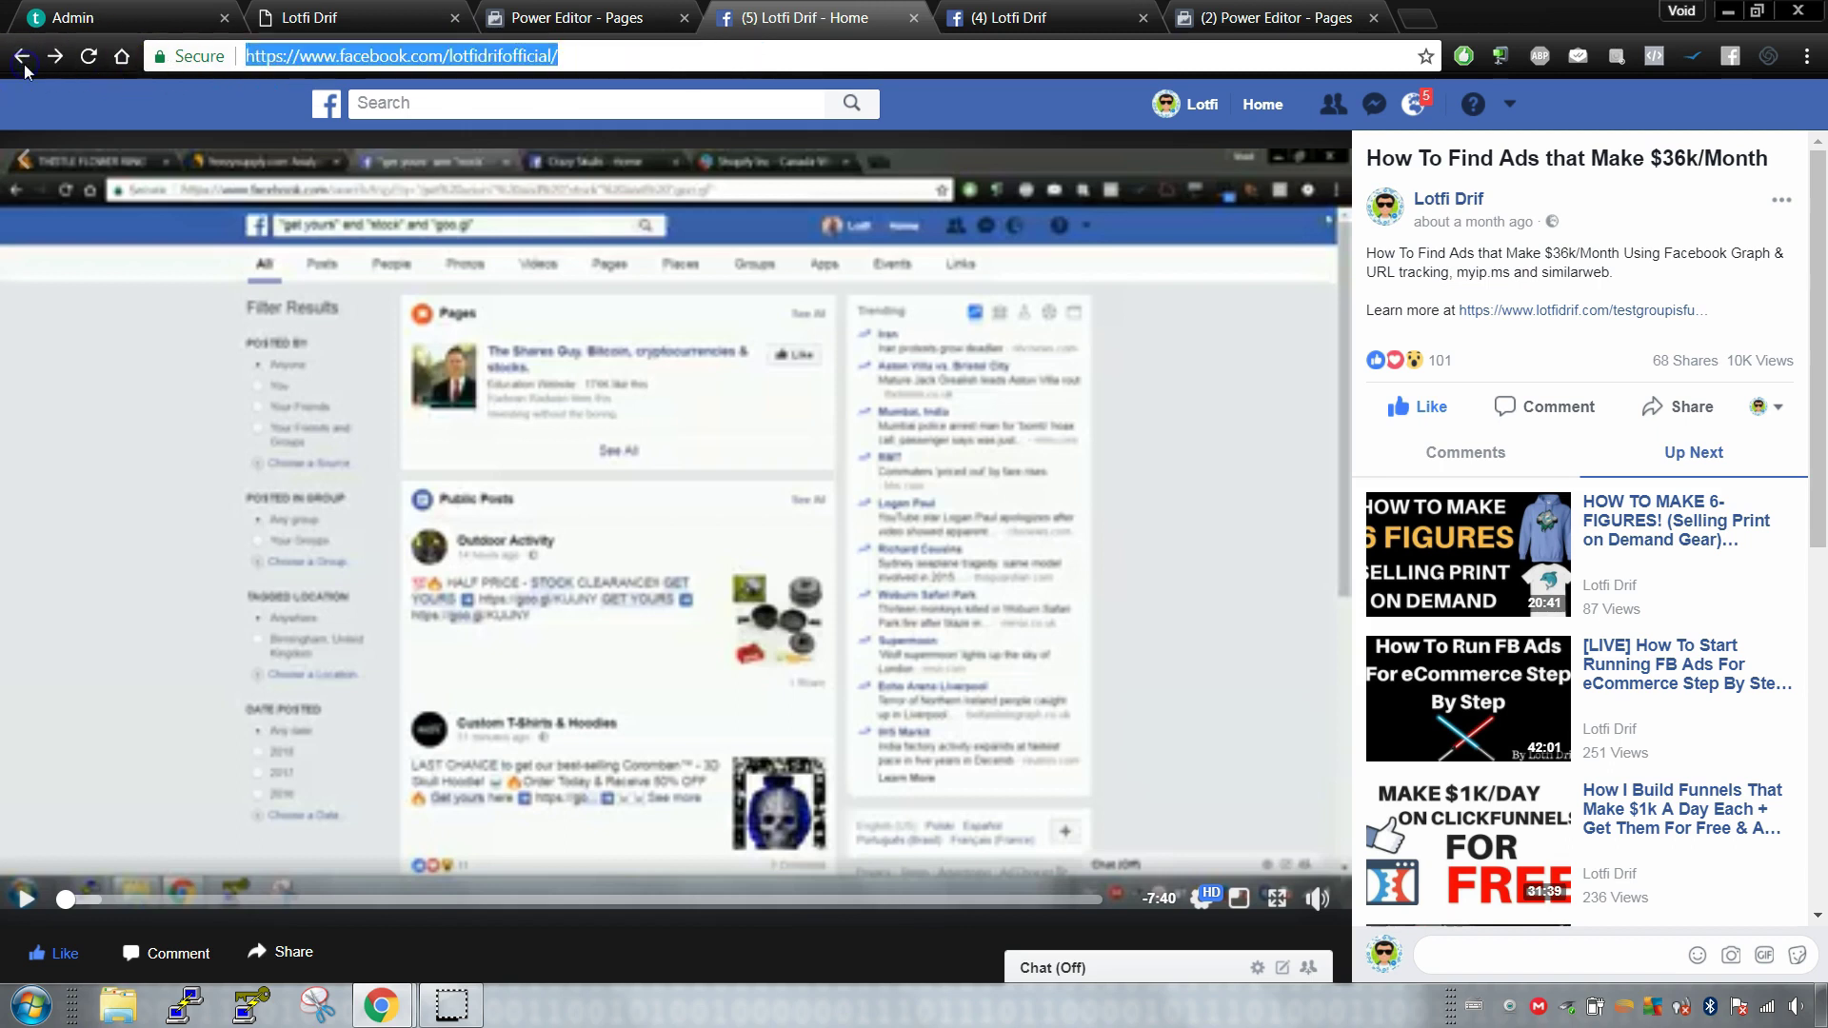
Step: Examine the page's post feed again, comparing the pinned video's engagement with the posts around it
scroll(930, 473, down, 4)
scroll(857, 593, down, 5)
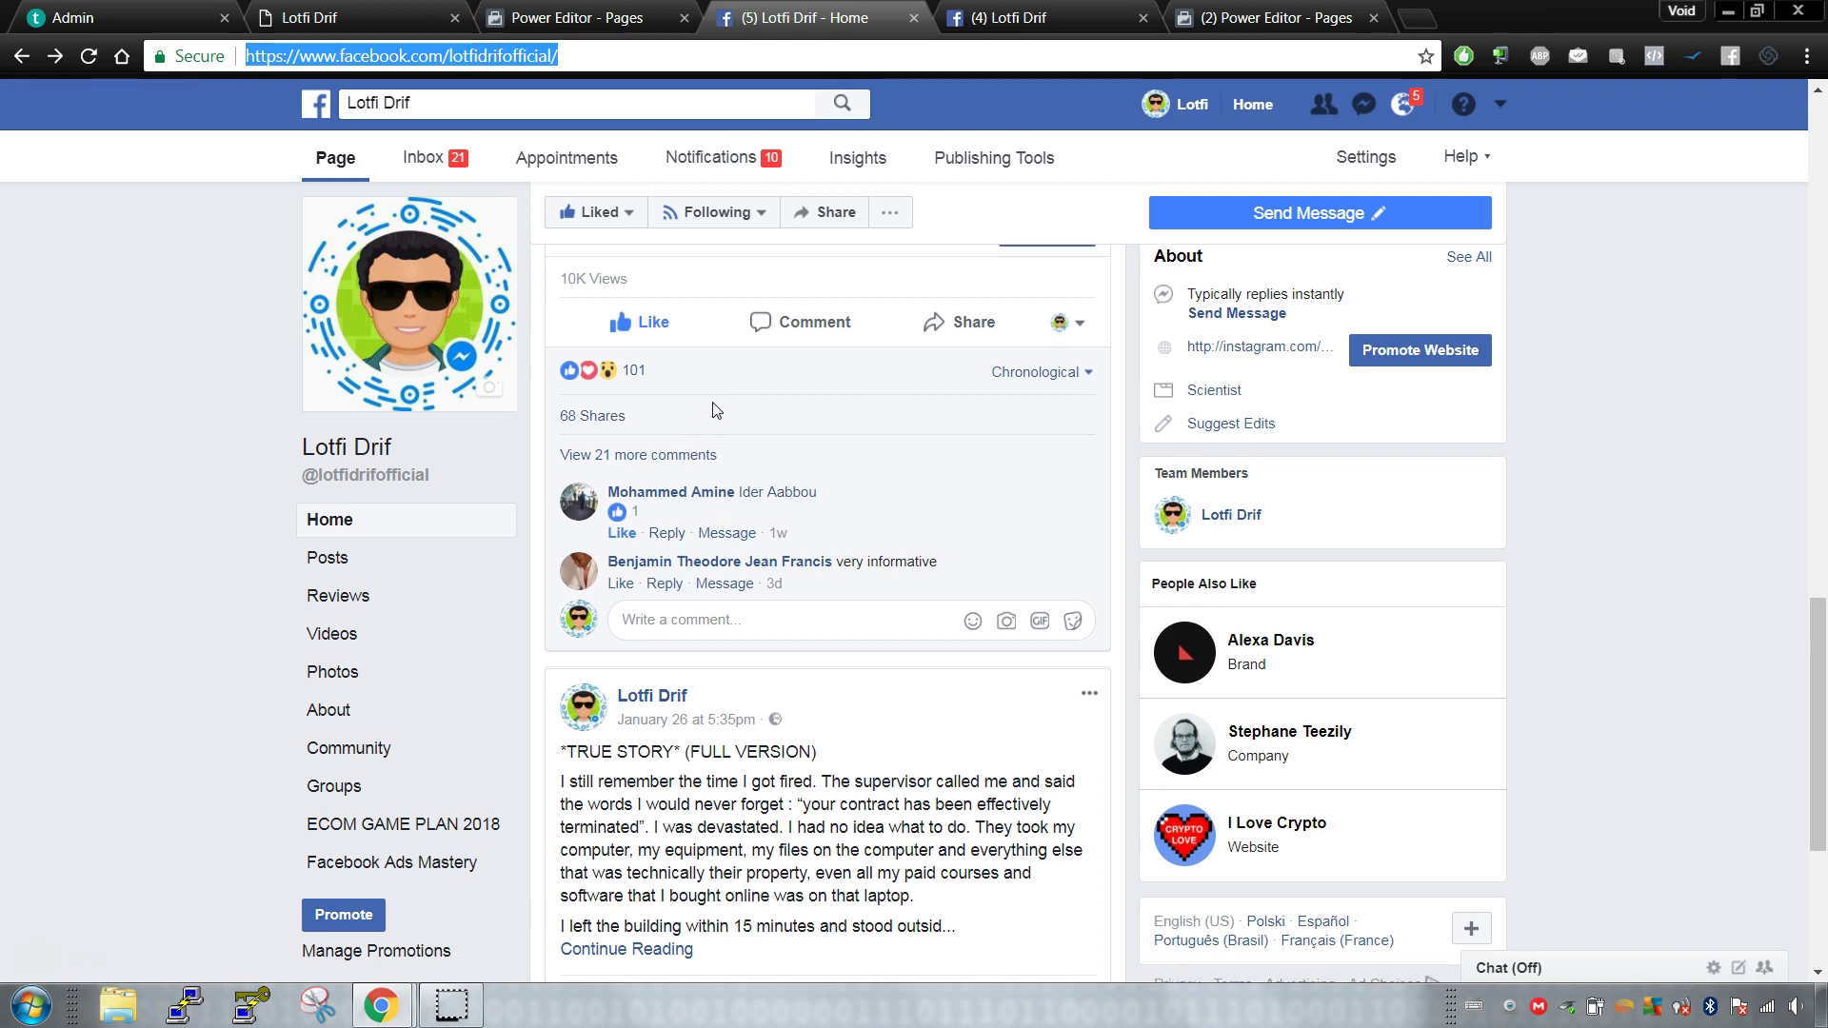
scroll(714, 409, down, 4)
scroll(714, 410, up, 5)
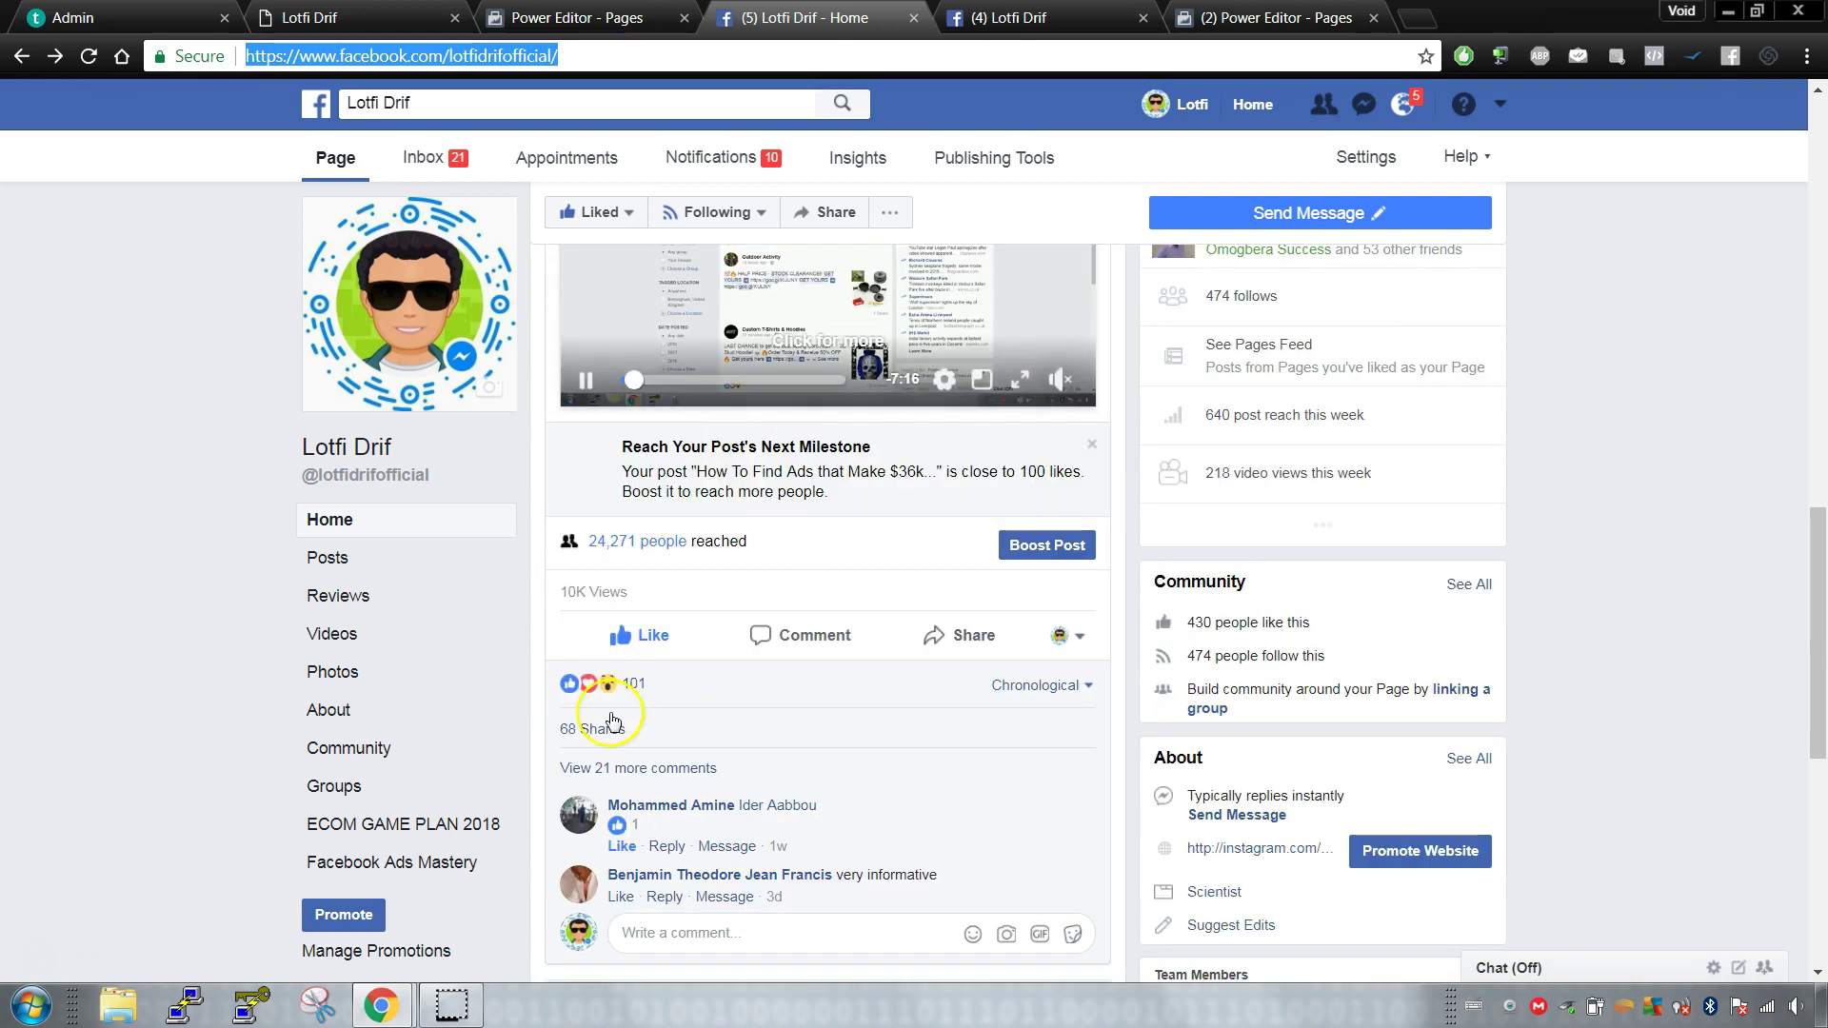
scroll(790, 659, up, 7)
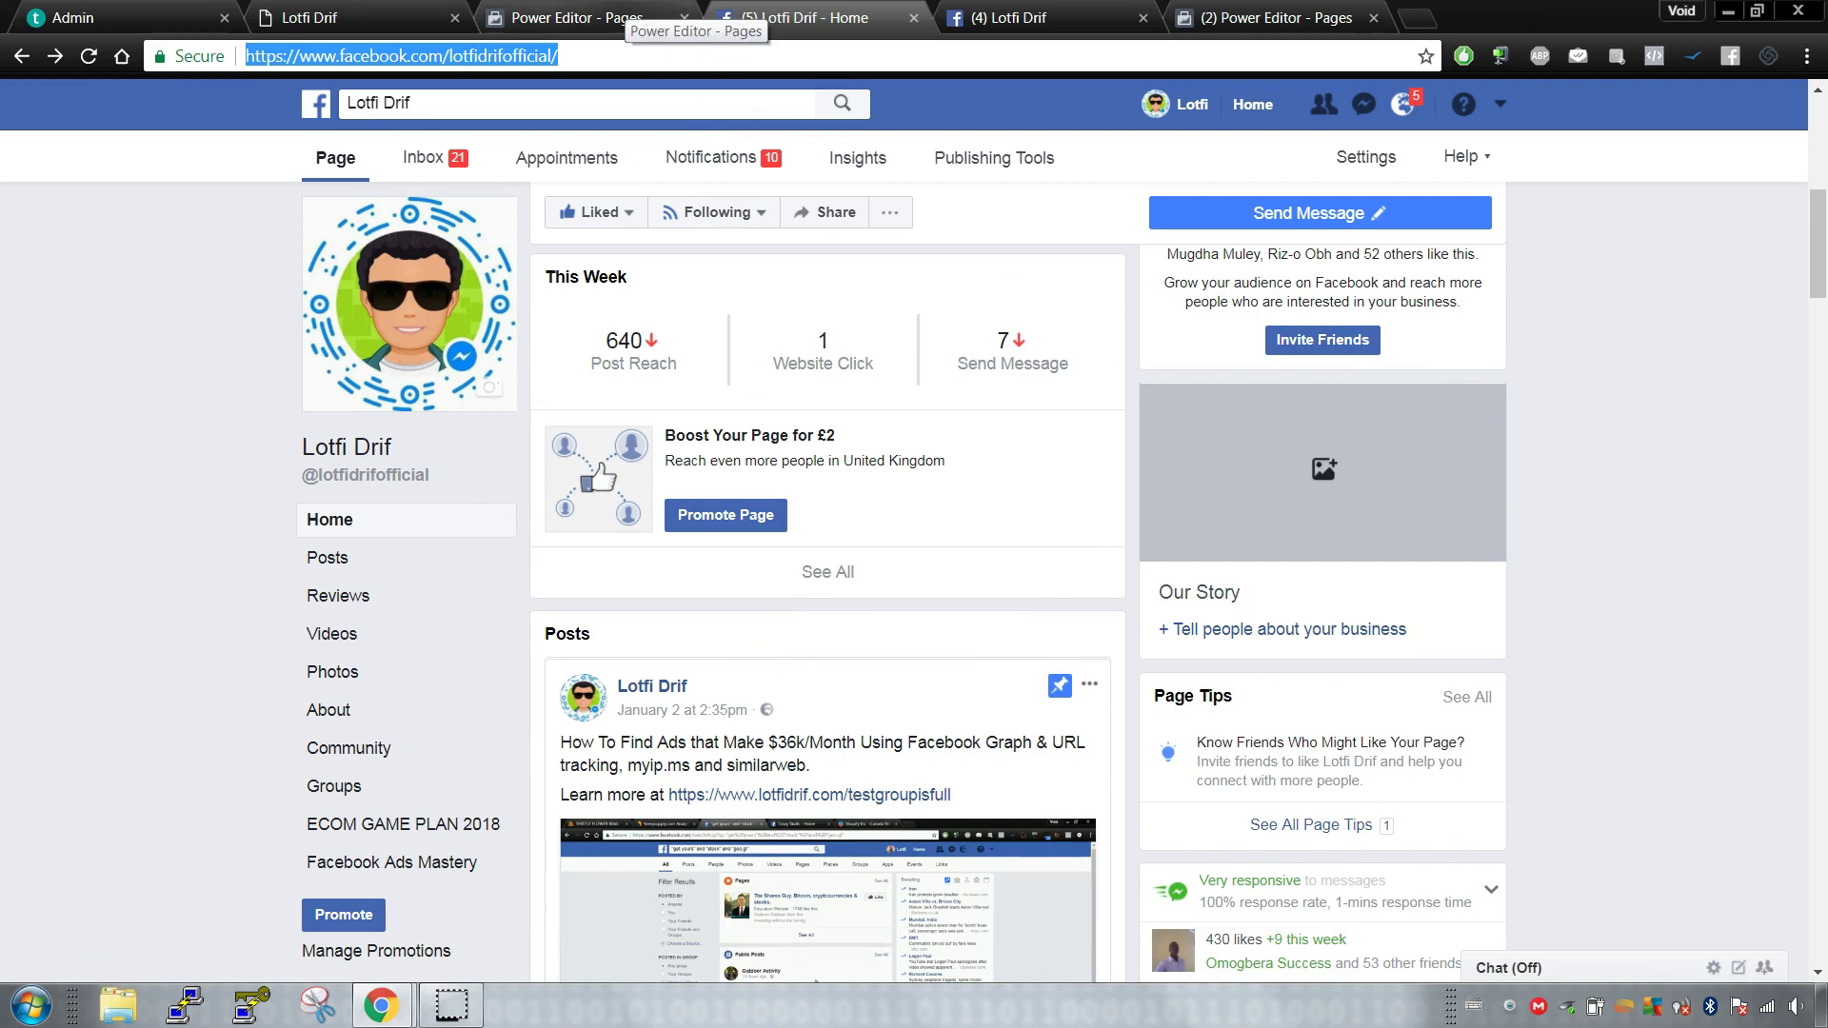
click(1009, 17)
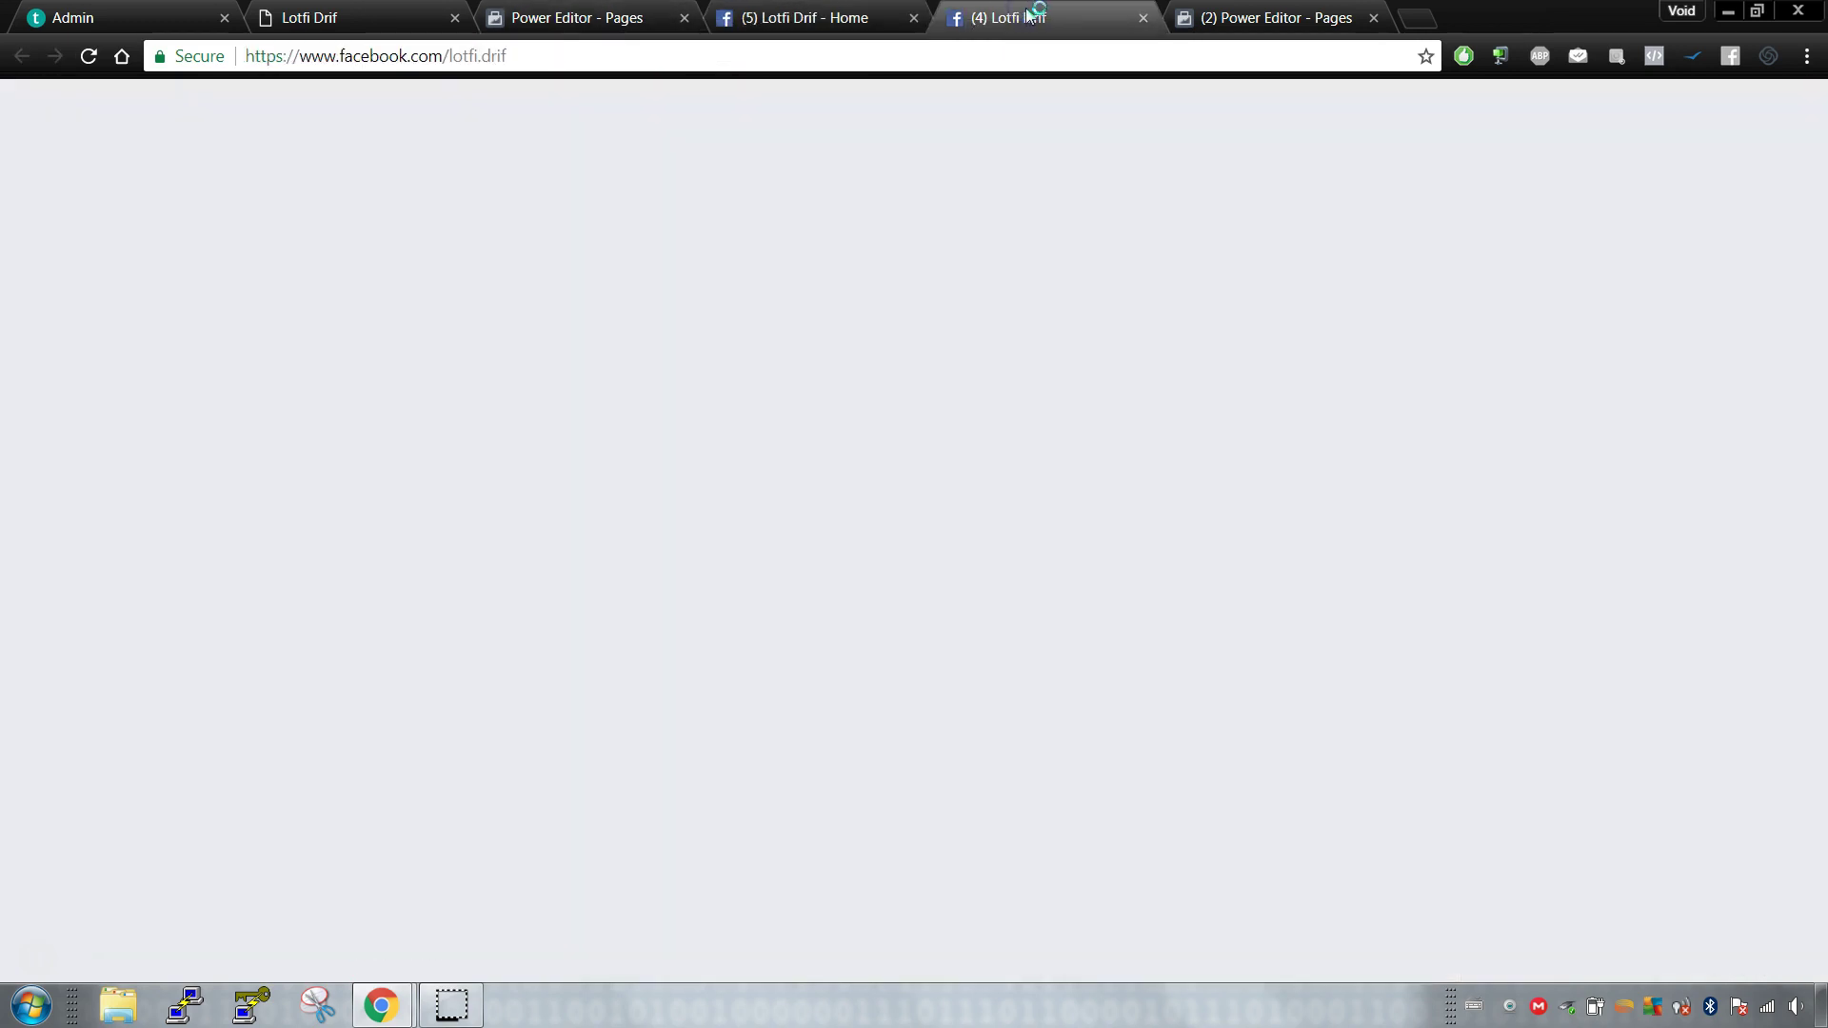
click(795, 17)
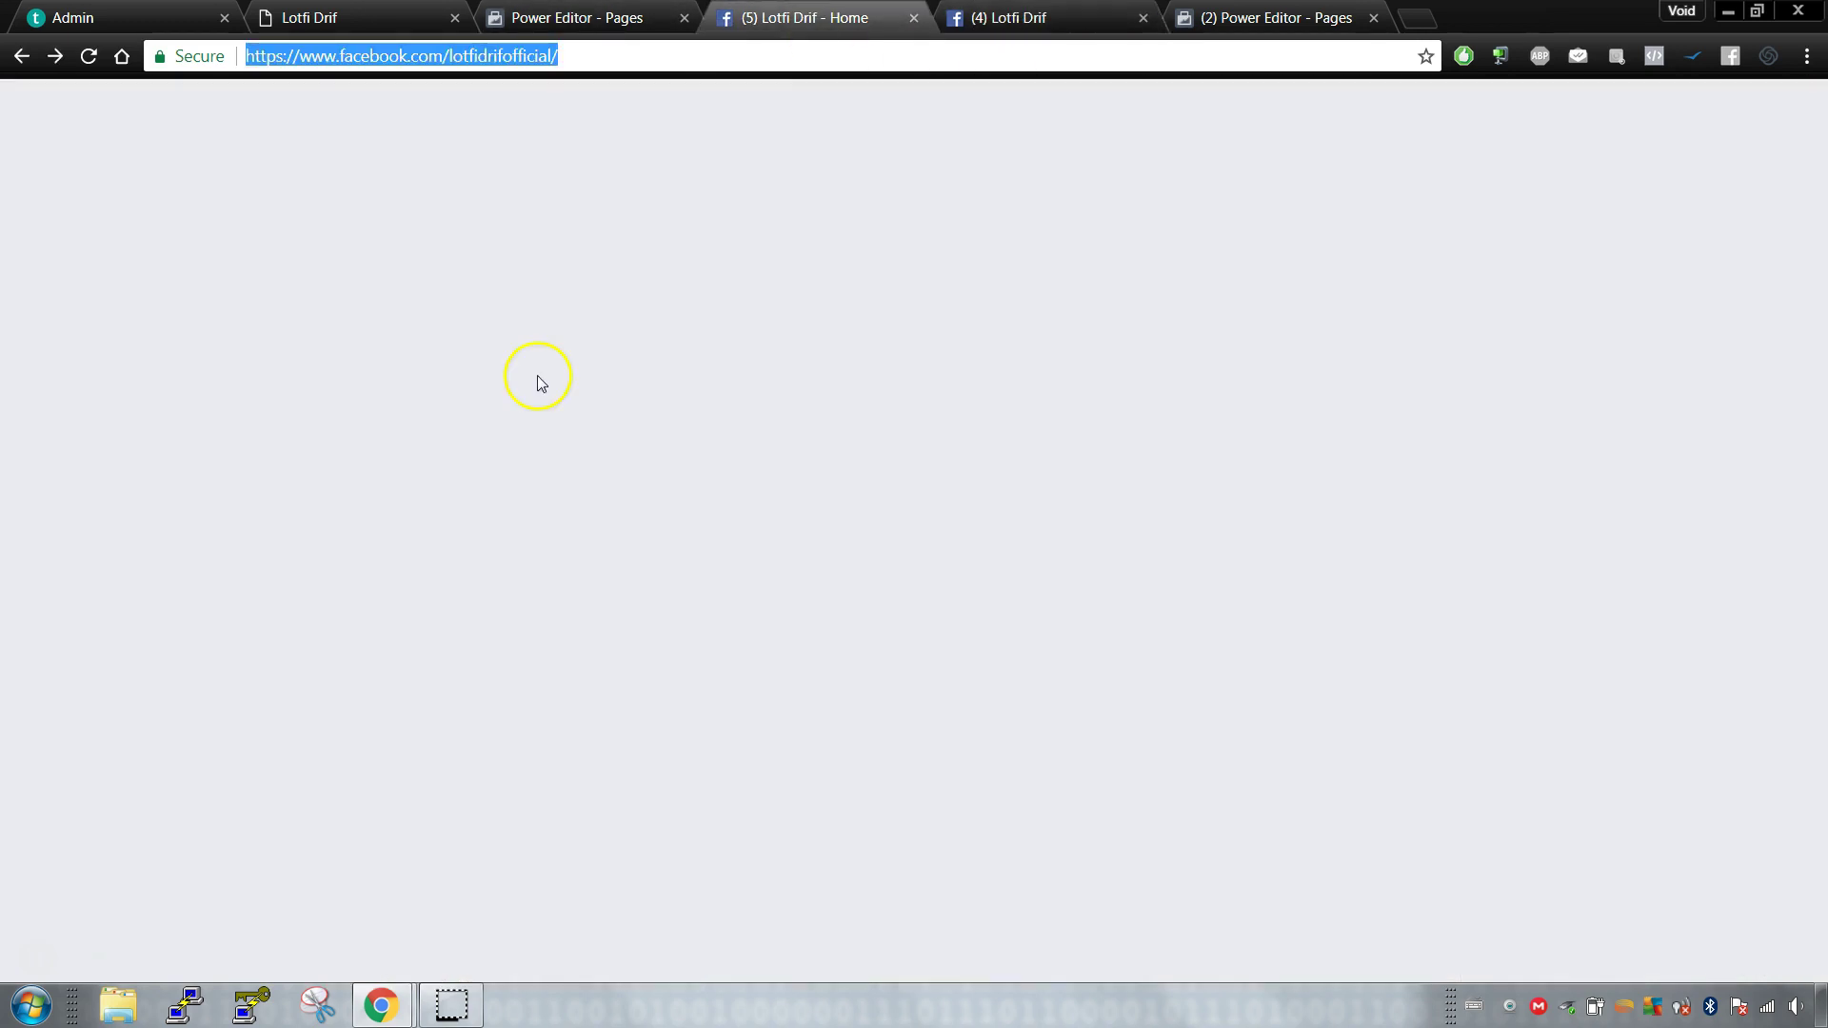
scroll(371, 591, down, 3)
scroll(386, 610, down, 2)
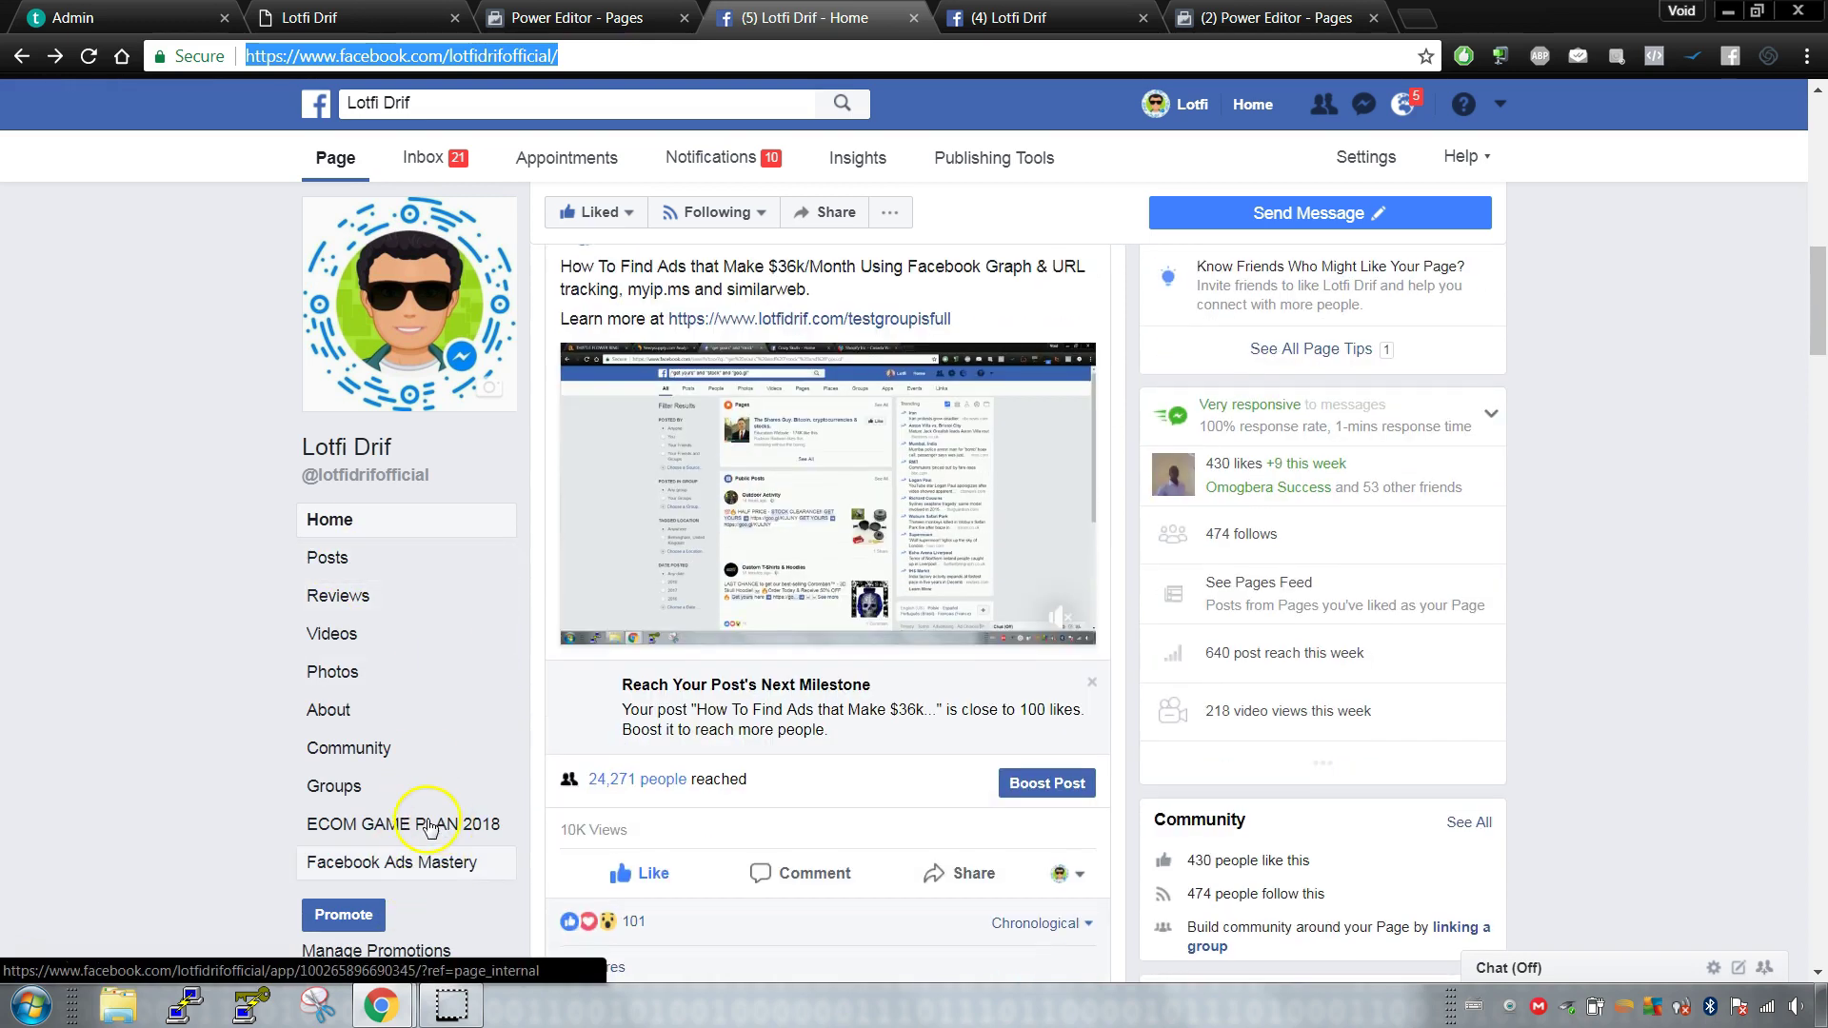
Step: Open the page's ECOM GAME PLAN 2018 section and examine its embedded MailChimp sign-up form
click(419, 819)
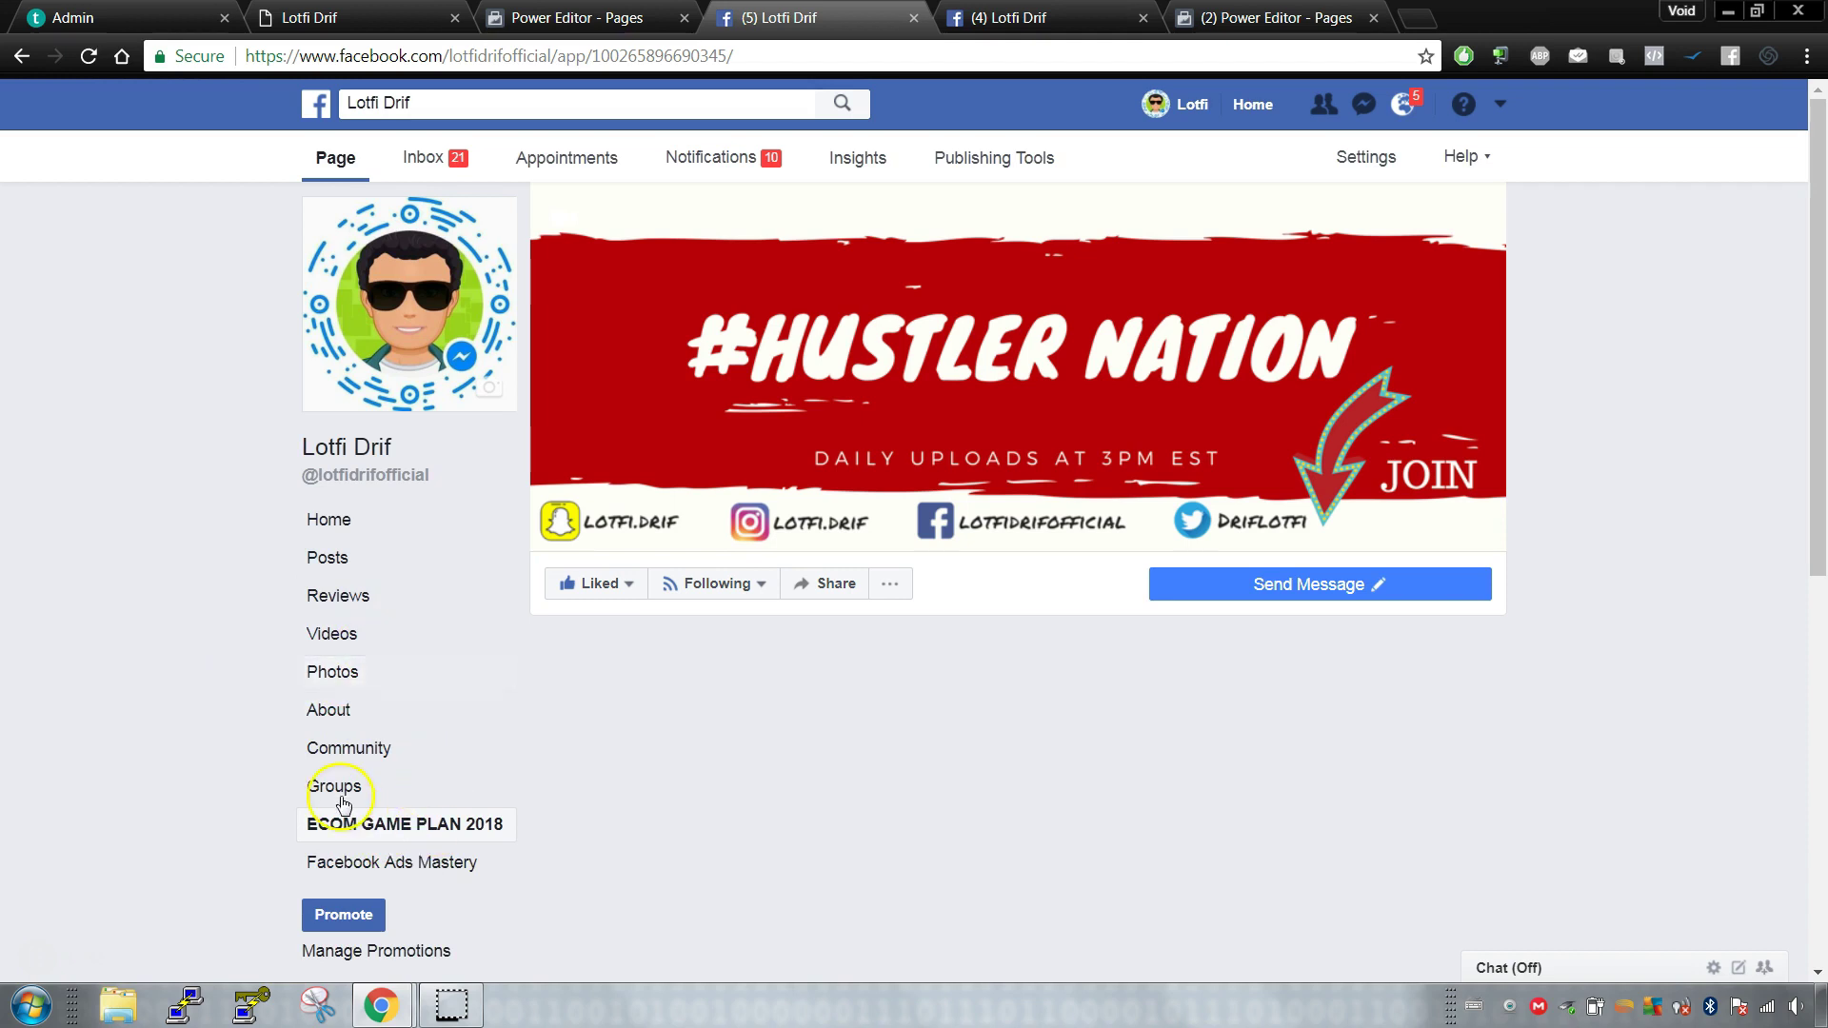
scroll(781, 719, down, 5)
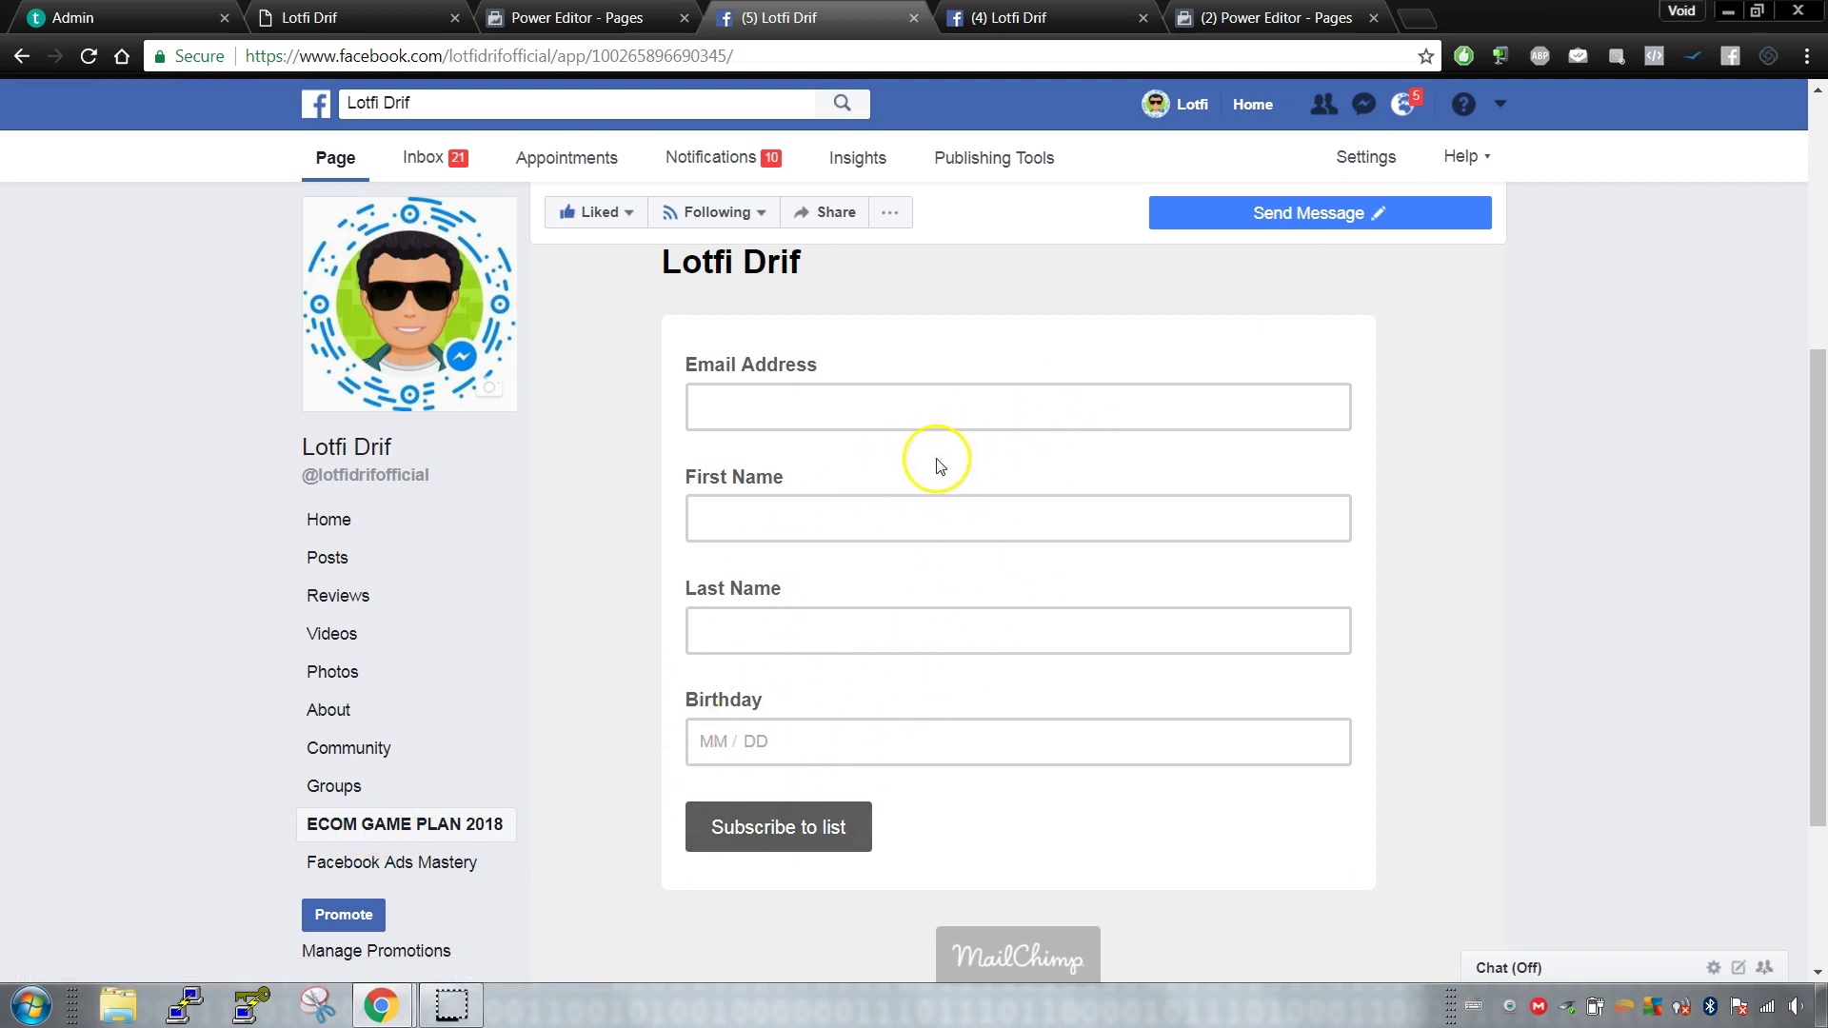
scroll(876, 666, down, 3)
scroll(985, 617, up, 3)
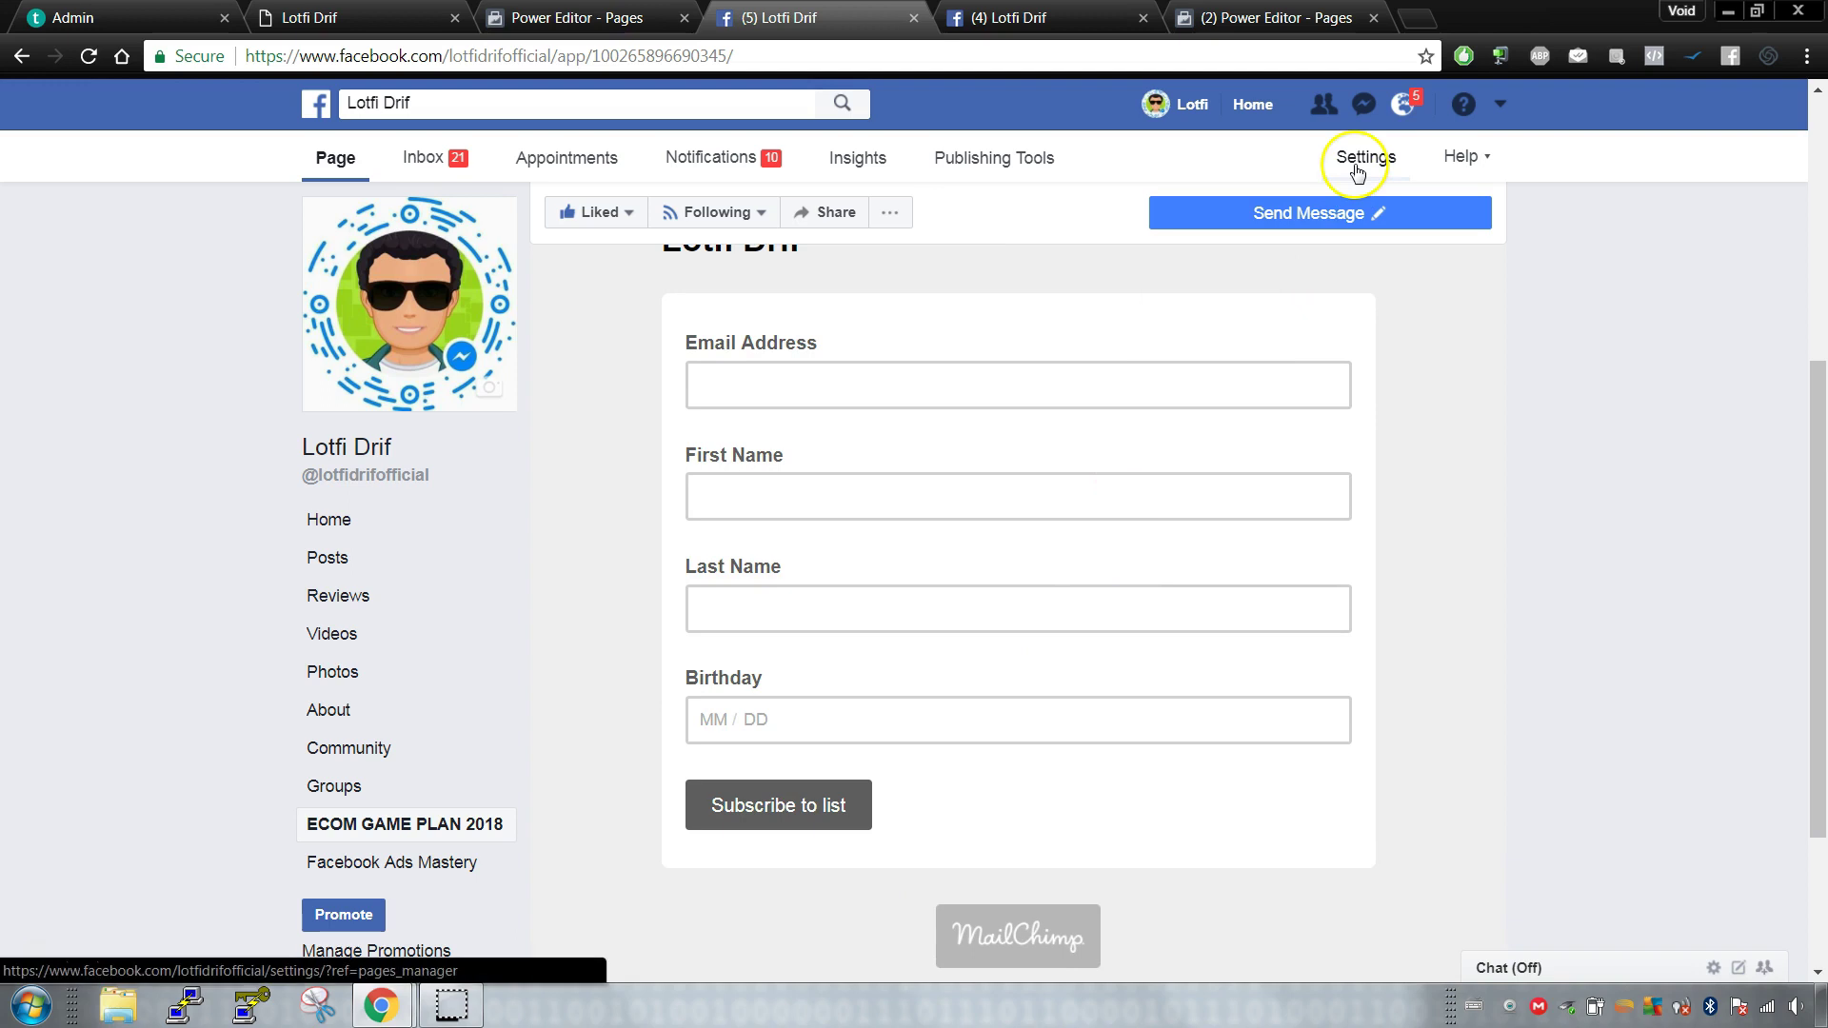
Step: Open mailchimp.com in a new browser tab and place it just before the Facebook page at the end of the tab row
drag(817, 12, 1276, 17)
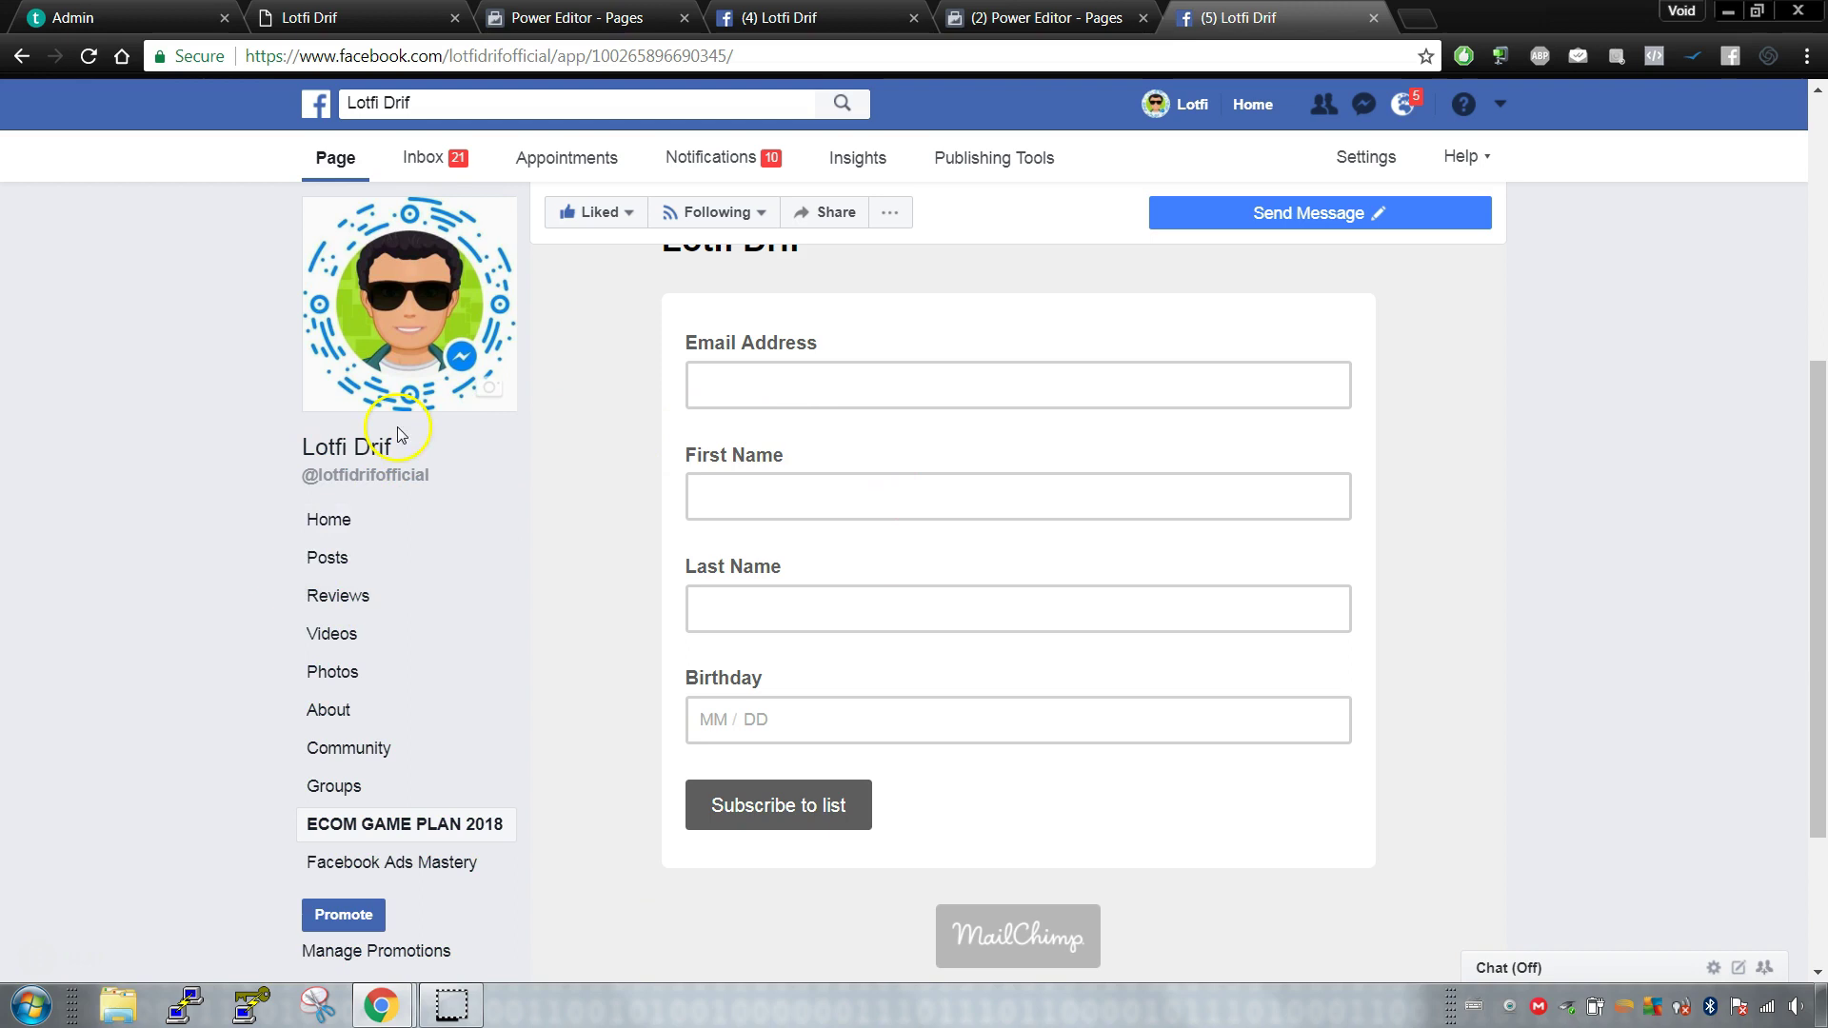
click(1418, 17)
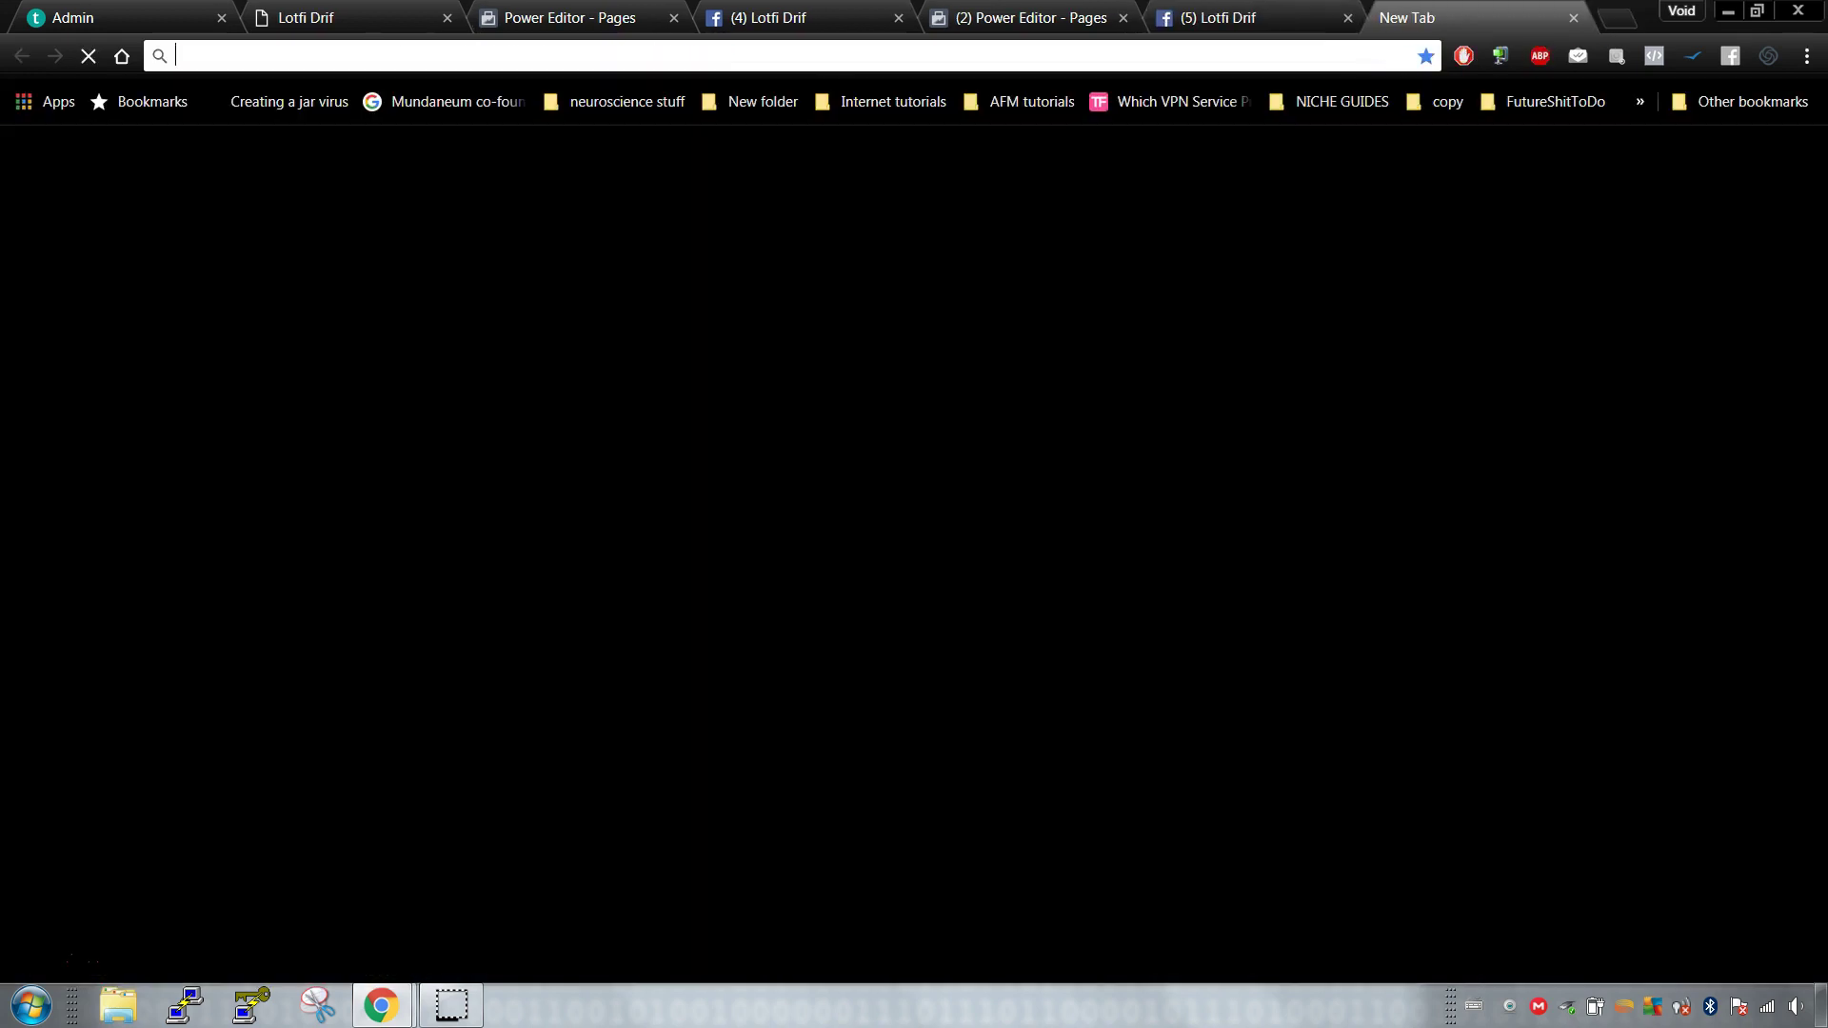
text(mailchimp.com)
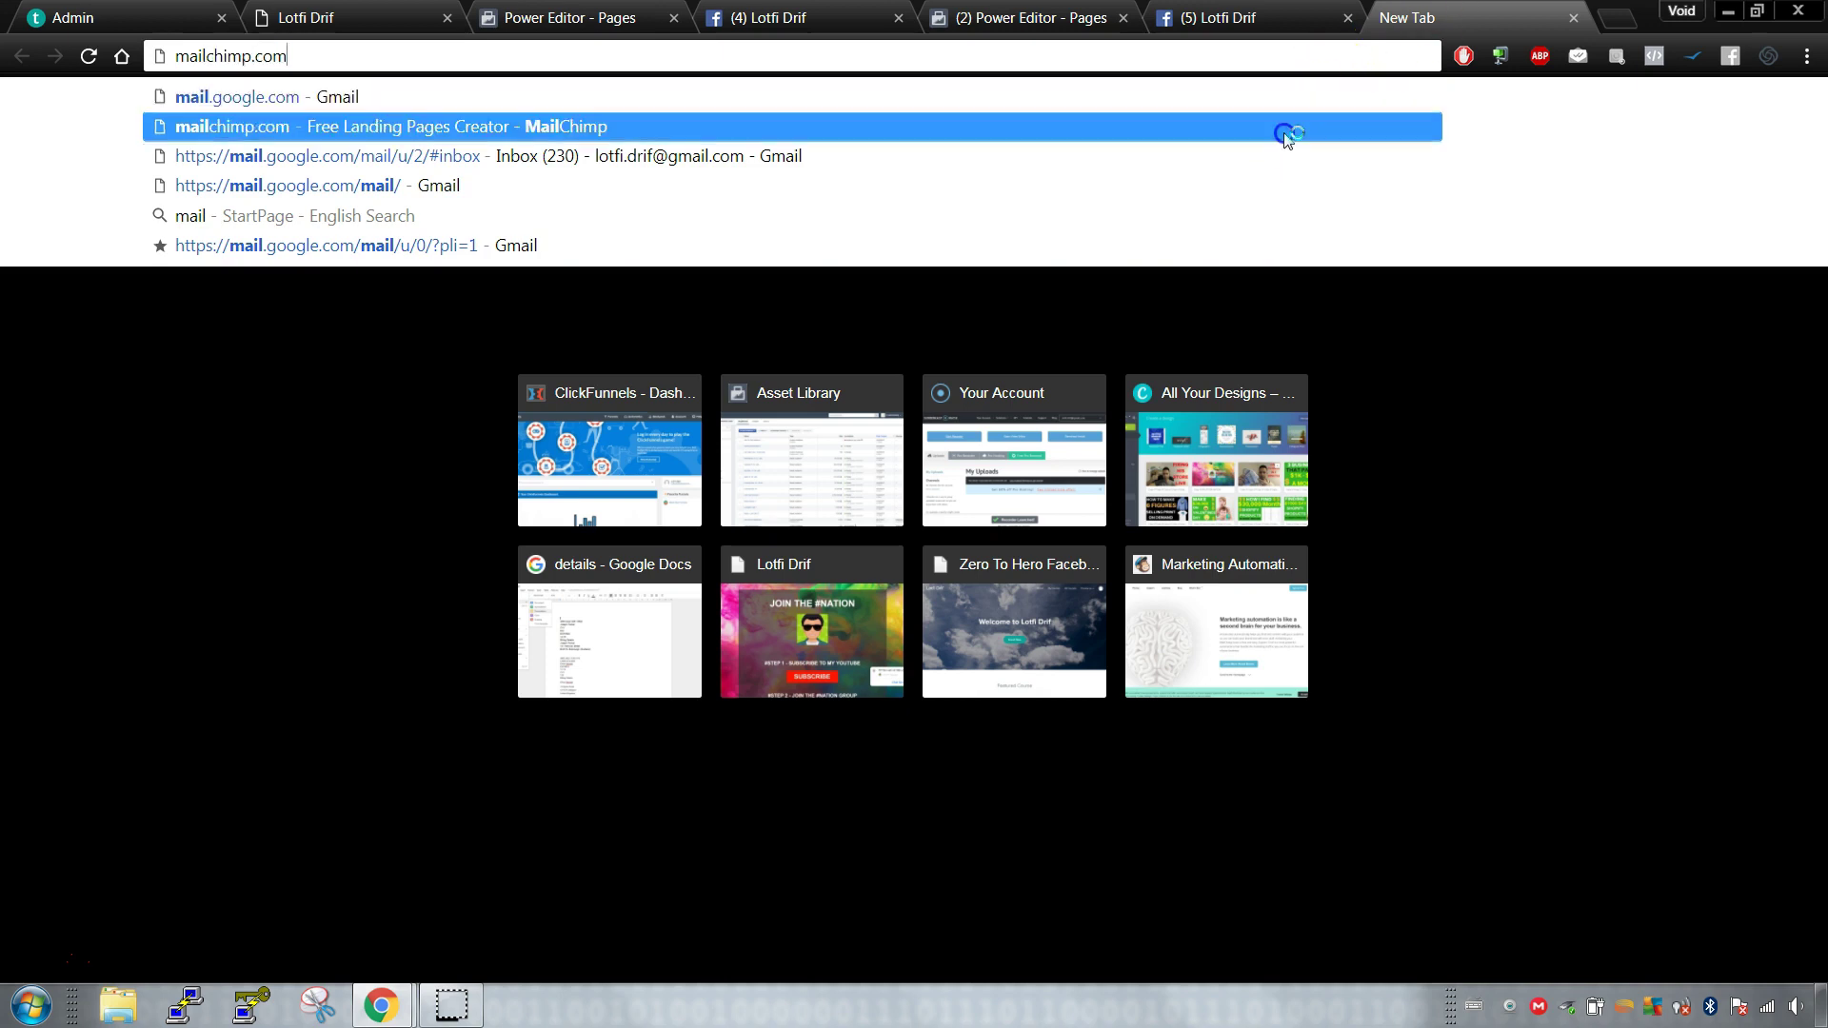
click(1285, 129)
drag(1471, 17, 1246, 18)
drag(1457, 17, 1230, 18)
click(1475, 17)
drag(1476, 18, 1237, 17)
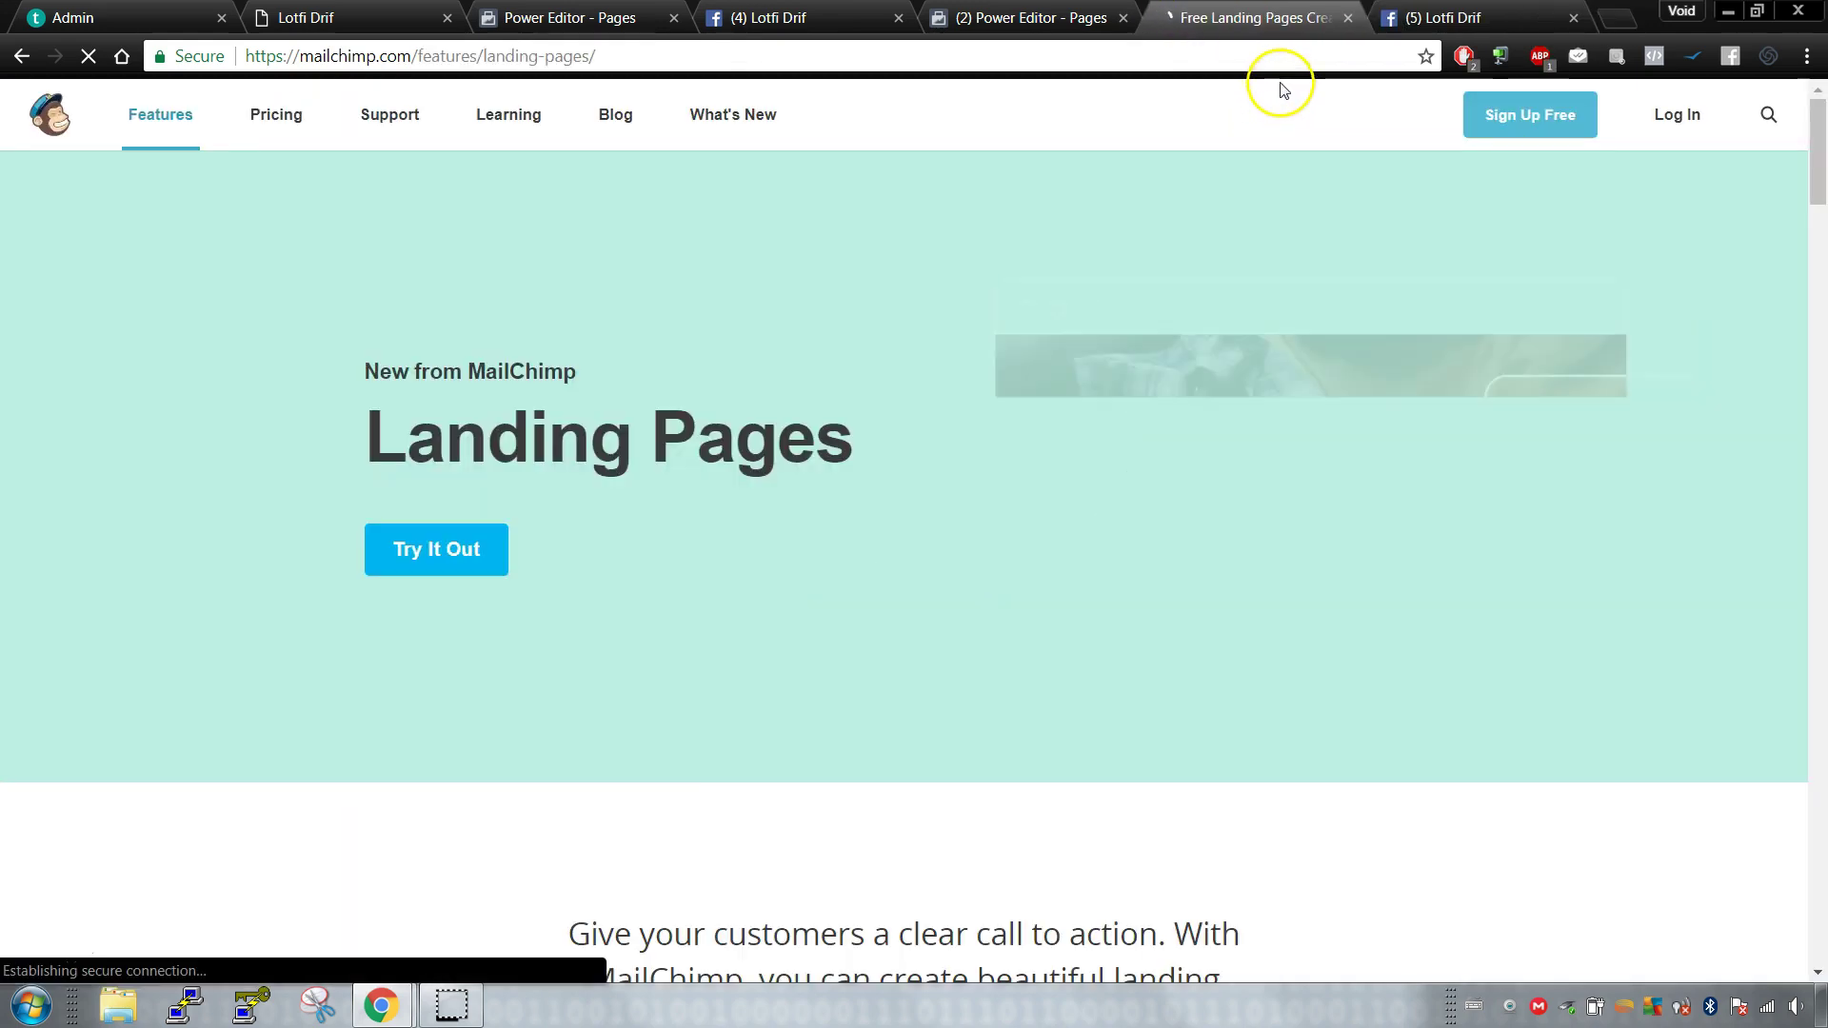
Step: Log in to MailChimp with the saved credentials and open the Account page
click(1668, 115)
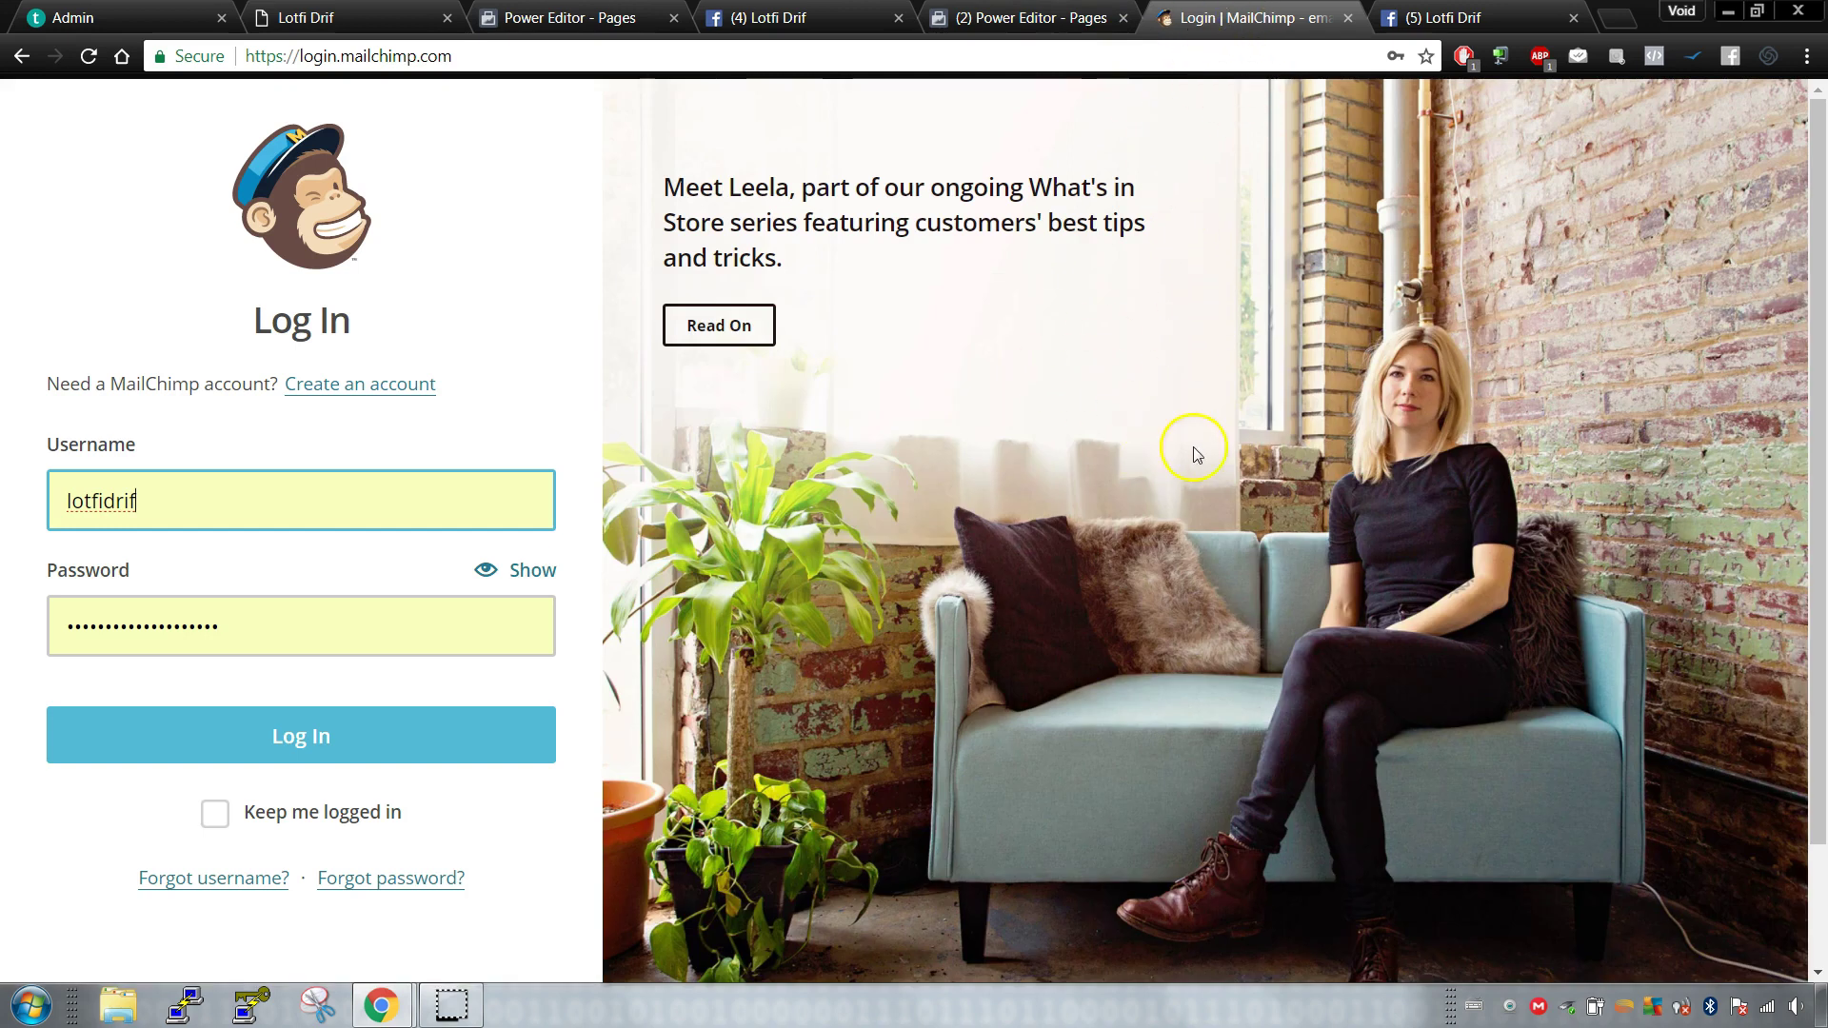
click(318, 716)
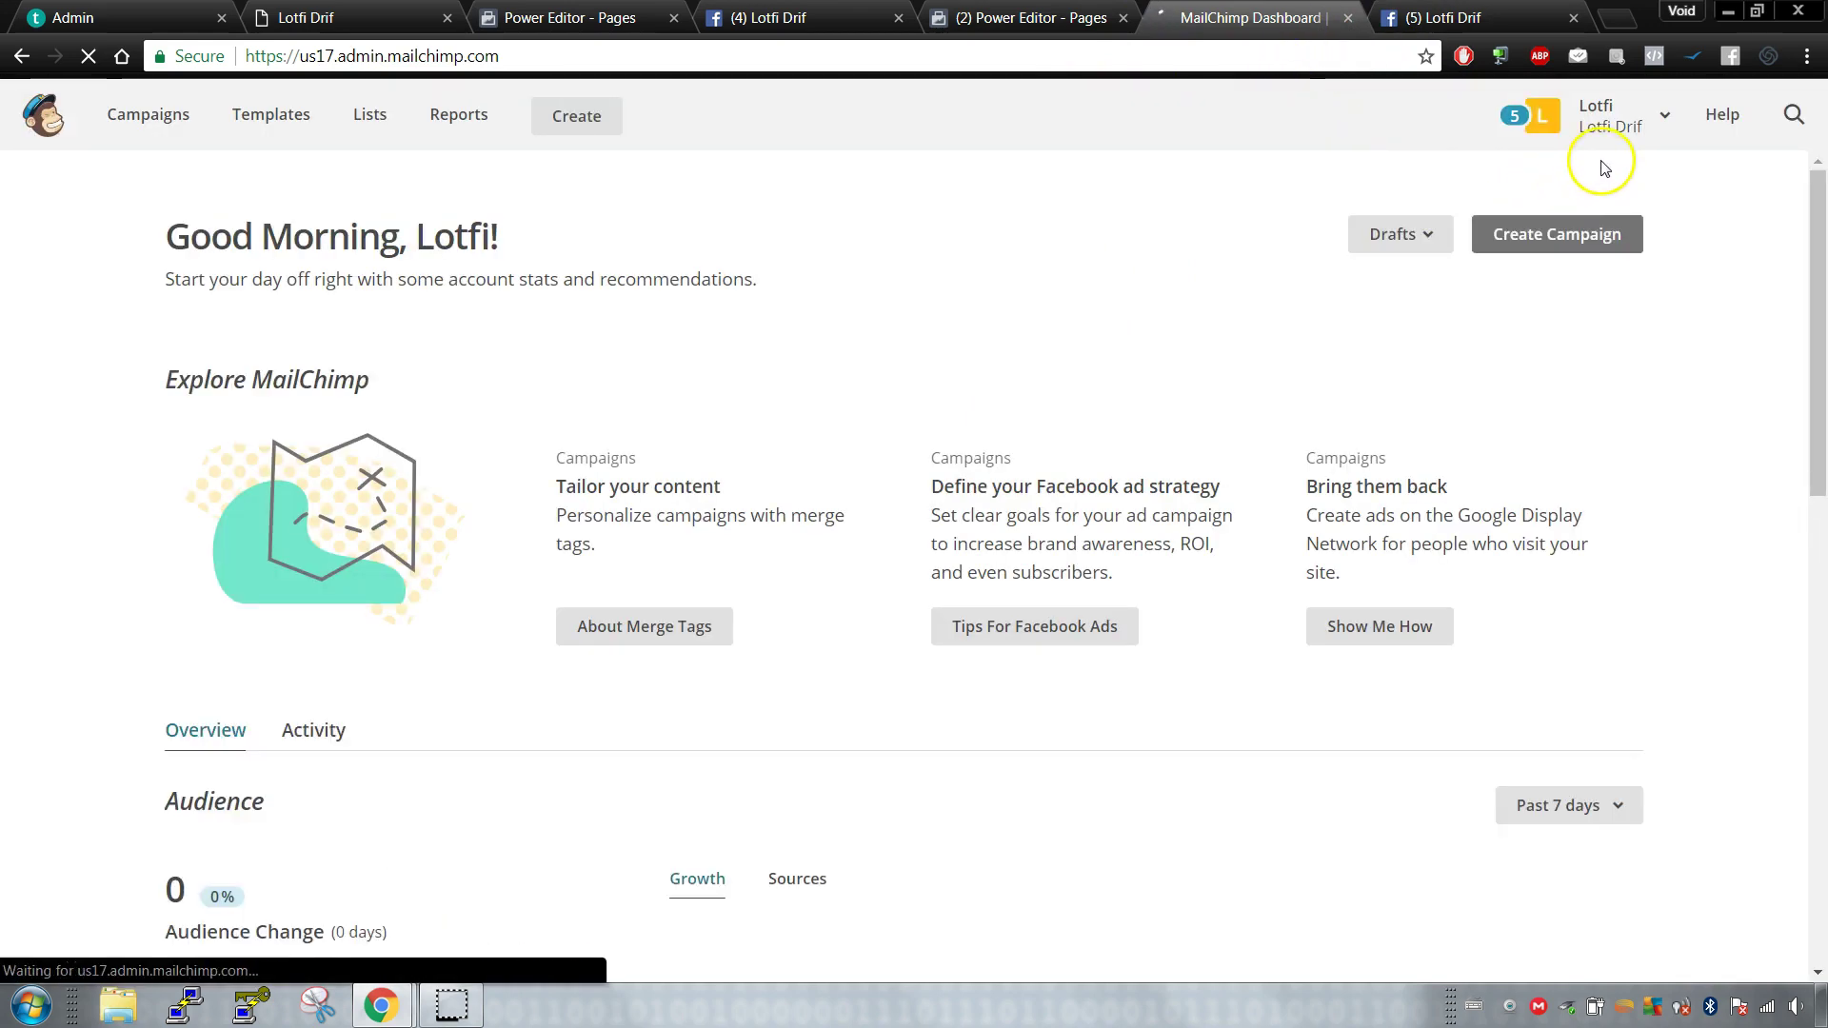
click(1636, 121)
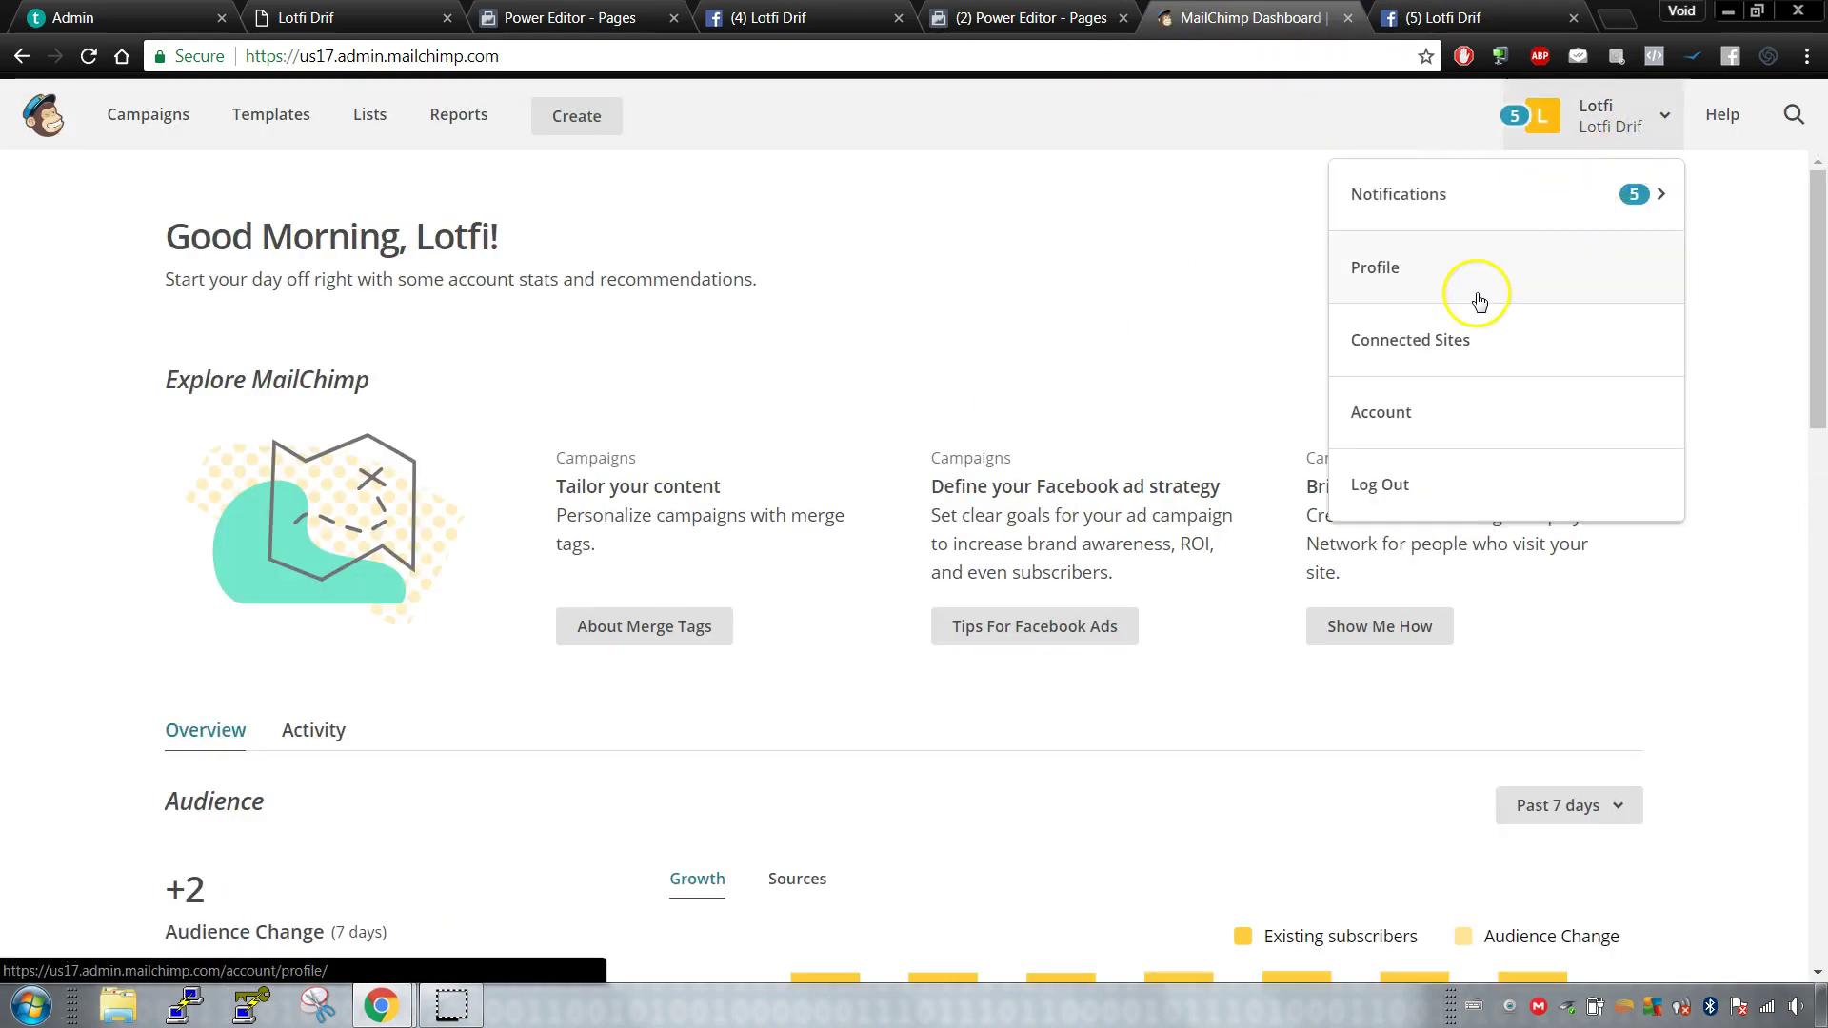
click(1431, 402)
Step: Return to the Facebook page and review the sign-up form's email, name and birthday fields
click(1442, 18)
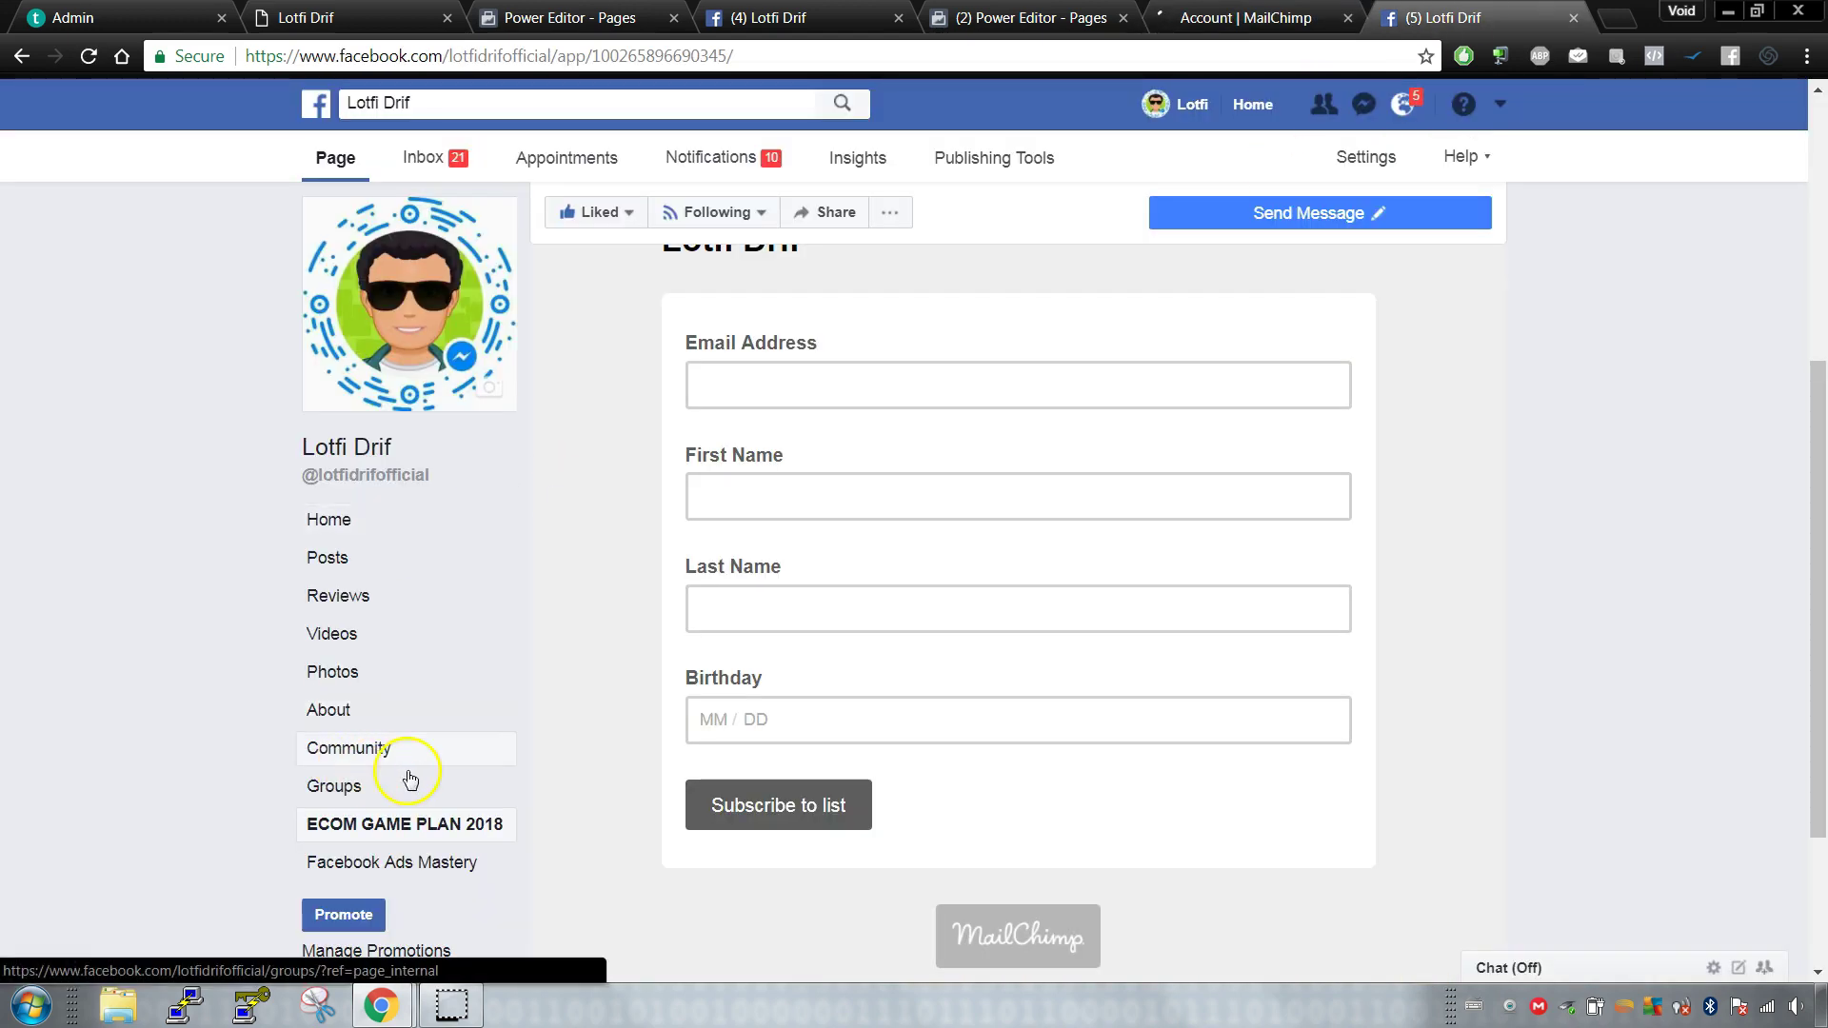
scroll(790, 623, up, 3)
scroll(932, 643, down, 2)
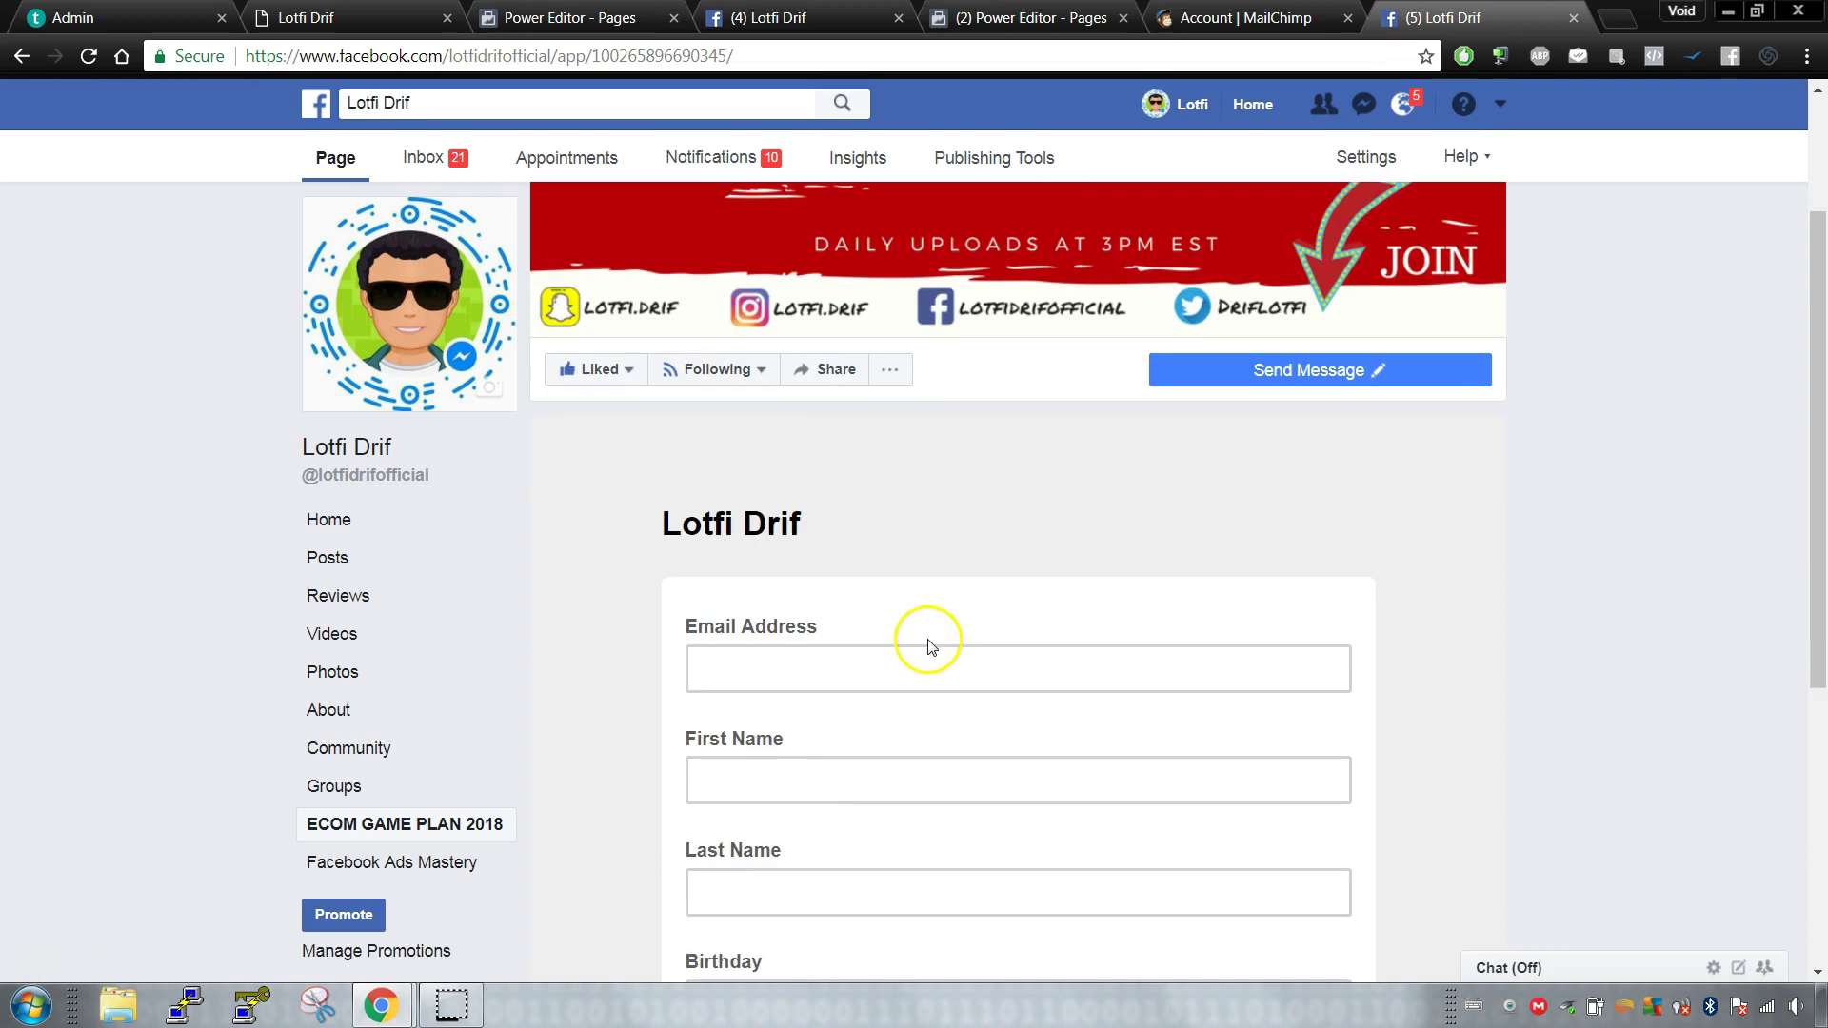
click(821, 487)
click(834, 675)
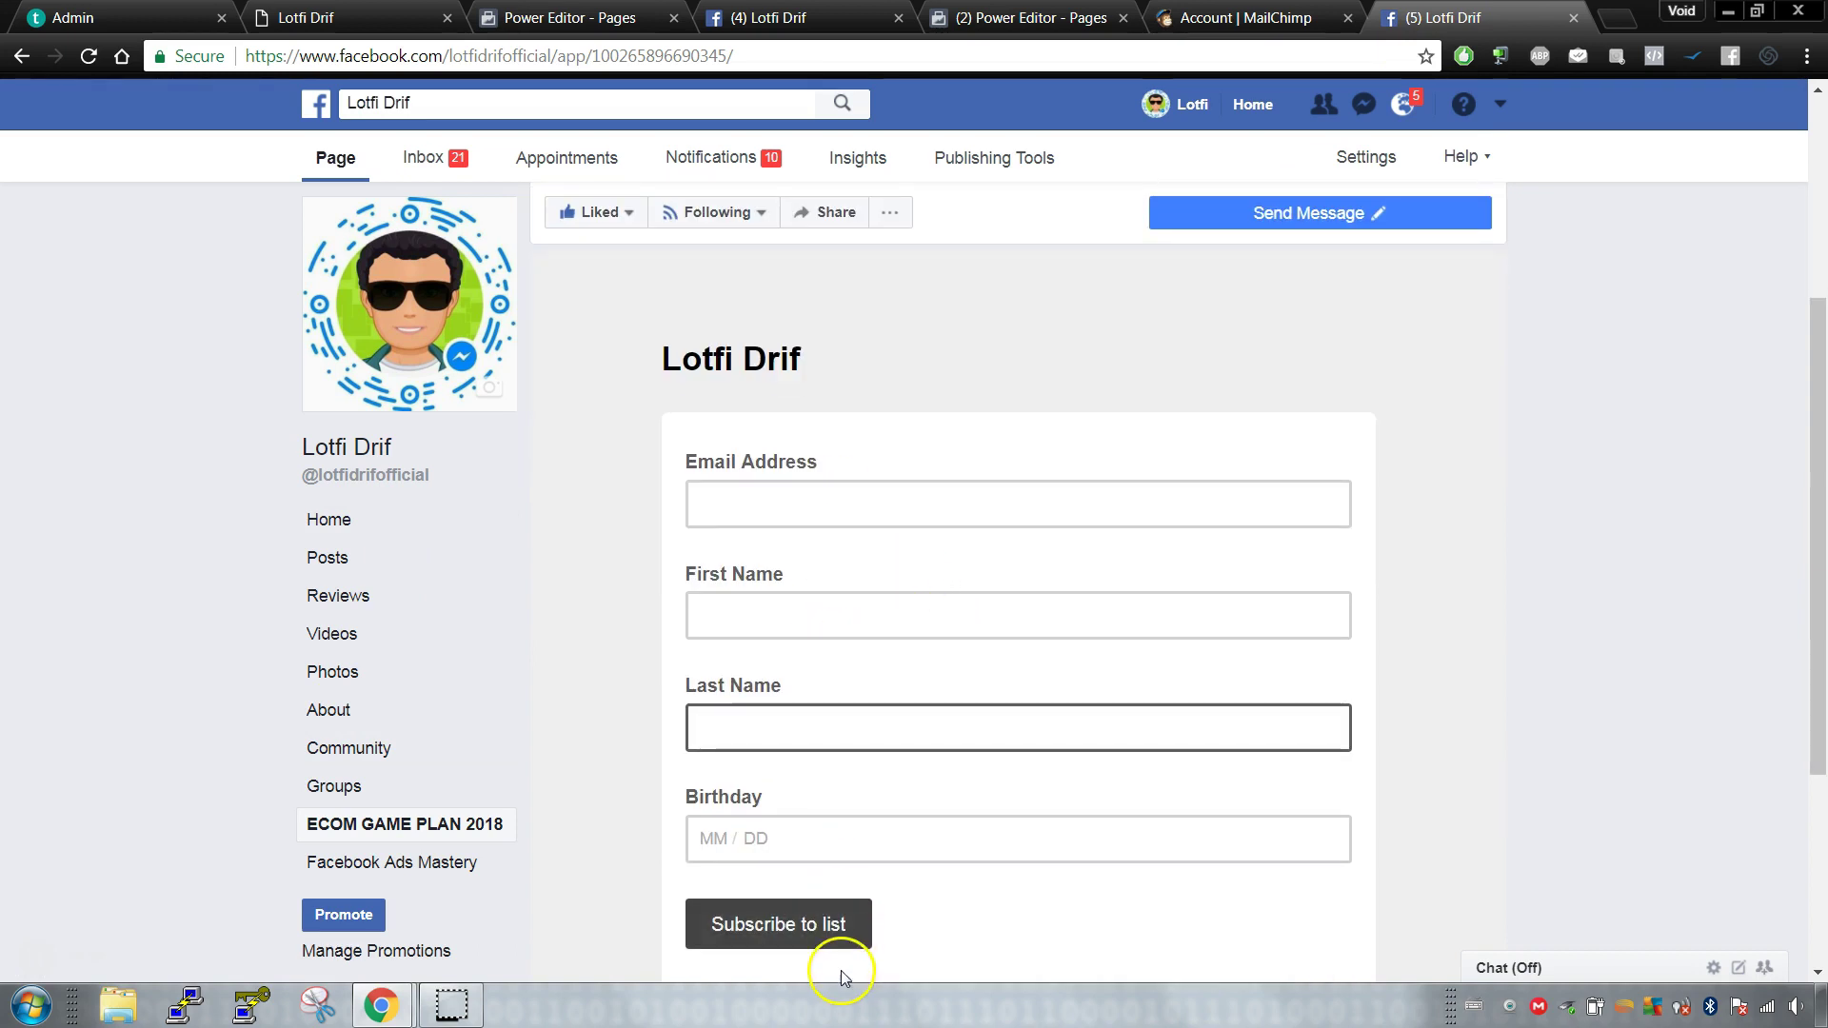
Step: Open MailChimp's Facebook integration settings to examine the page and list choices, and view the account's Lists page
click(1192, 22)
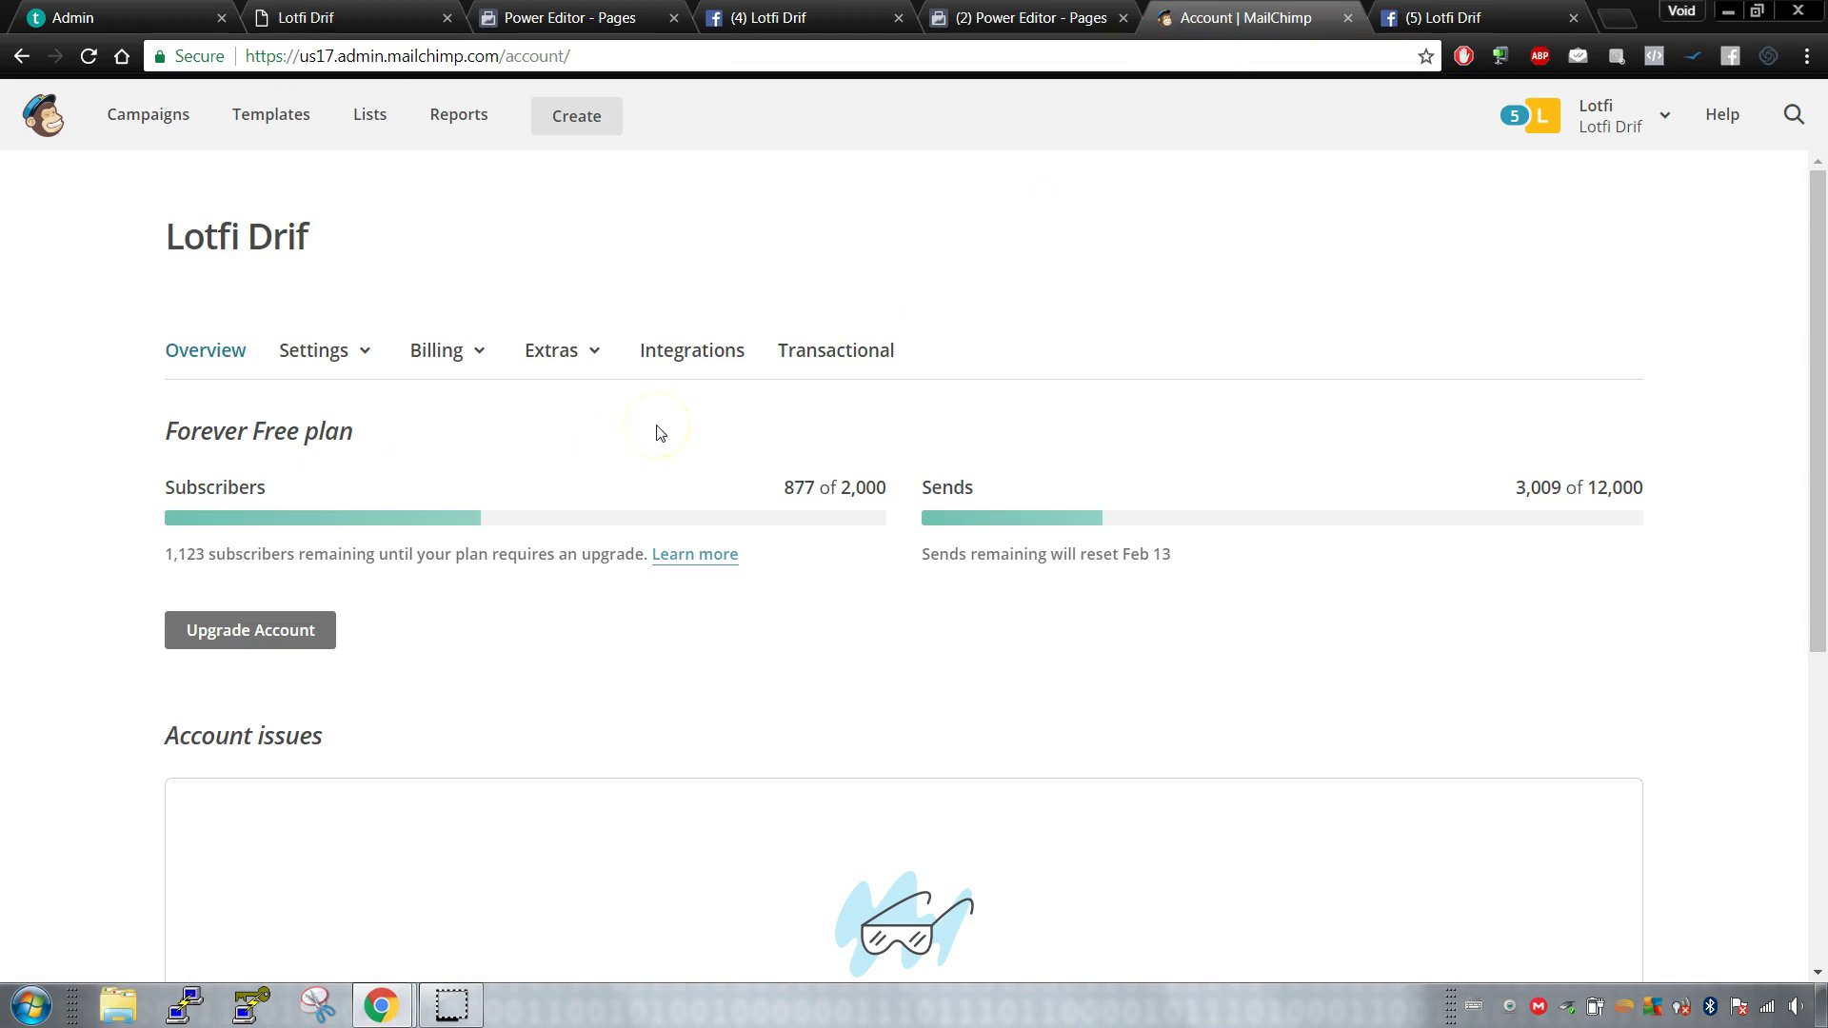
click(679, 349)
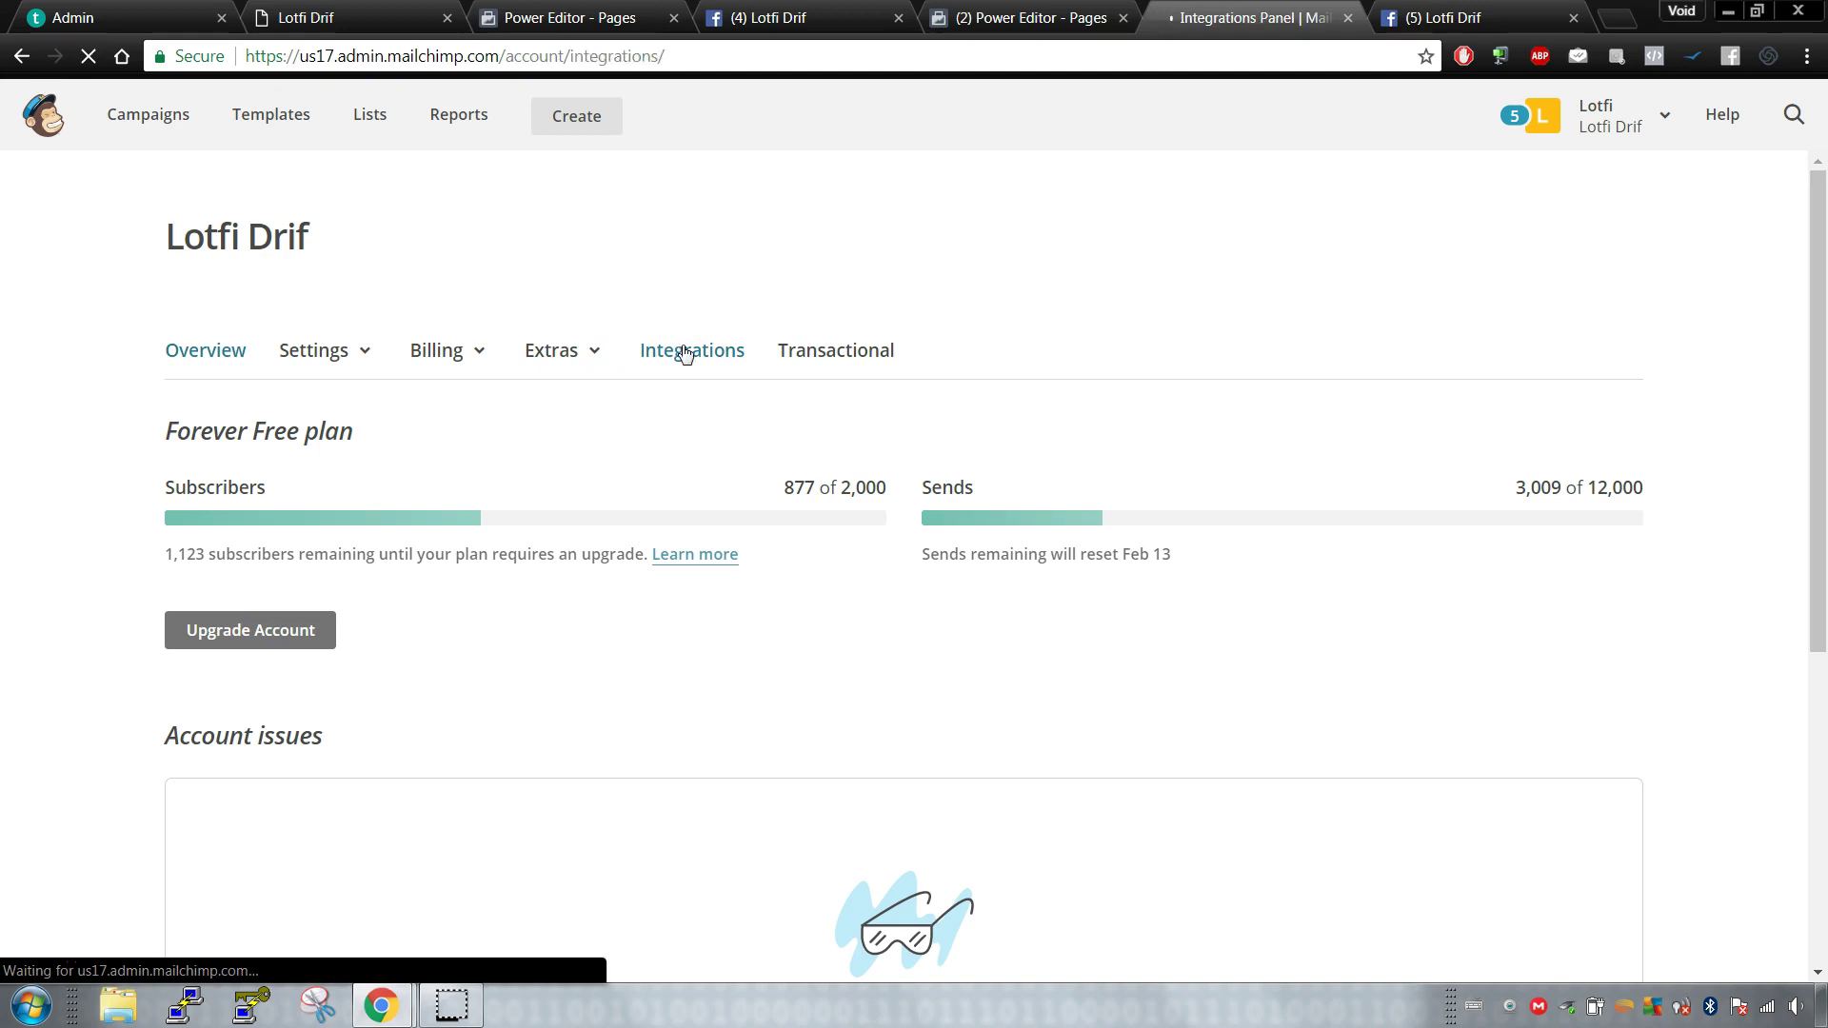
scroll(451, 598, down, 2)
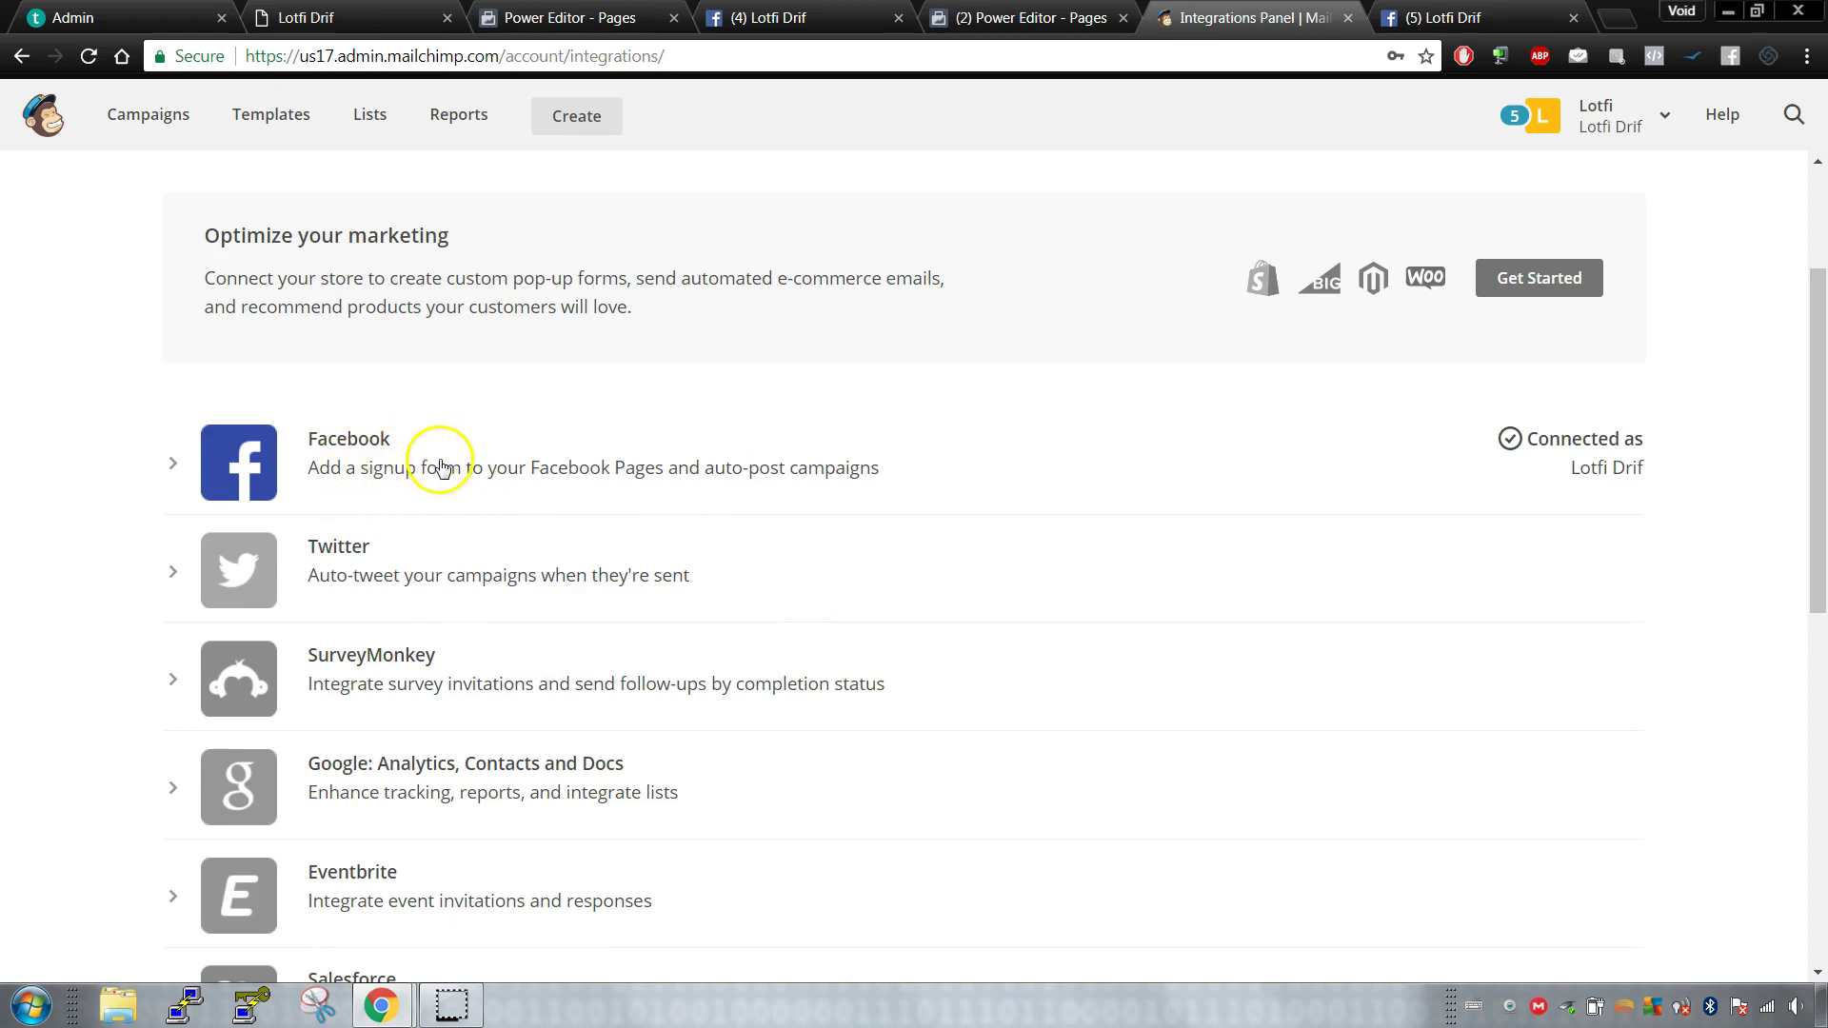
click(542, 471)
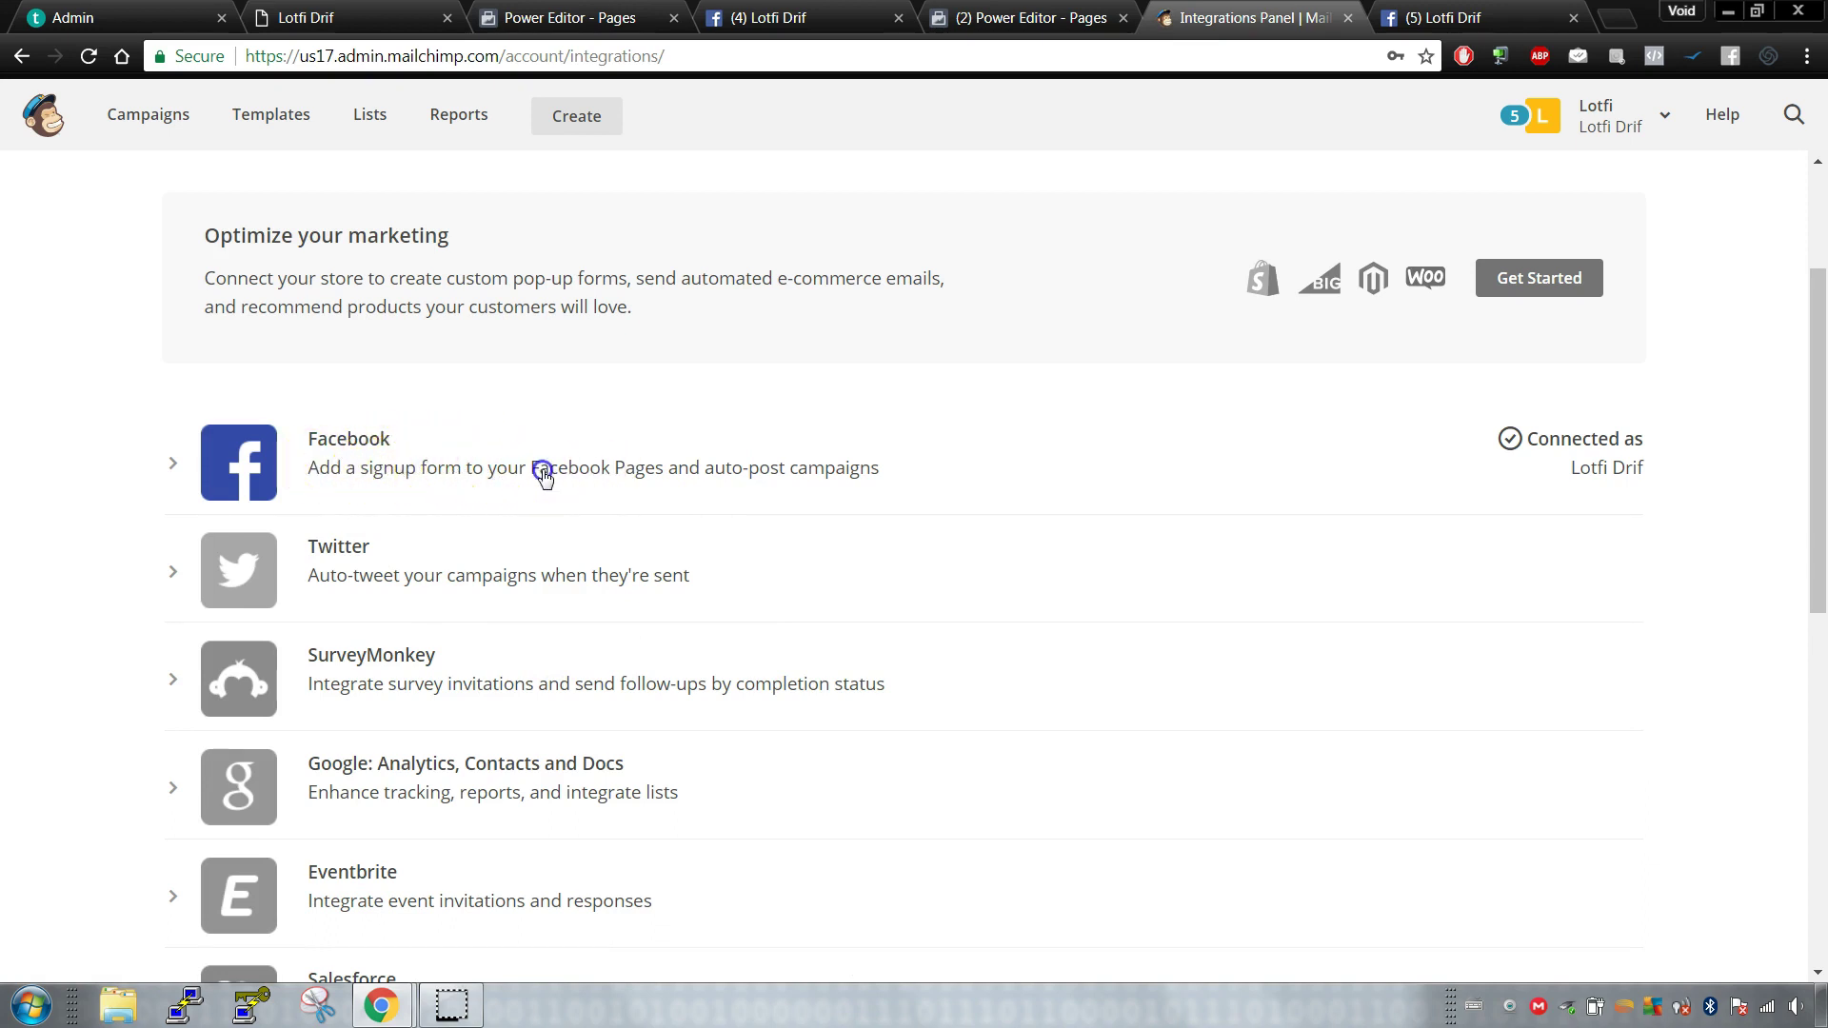
scroll(512, 551, down, 1)
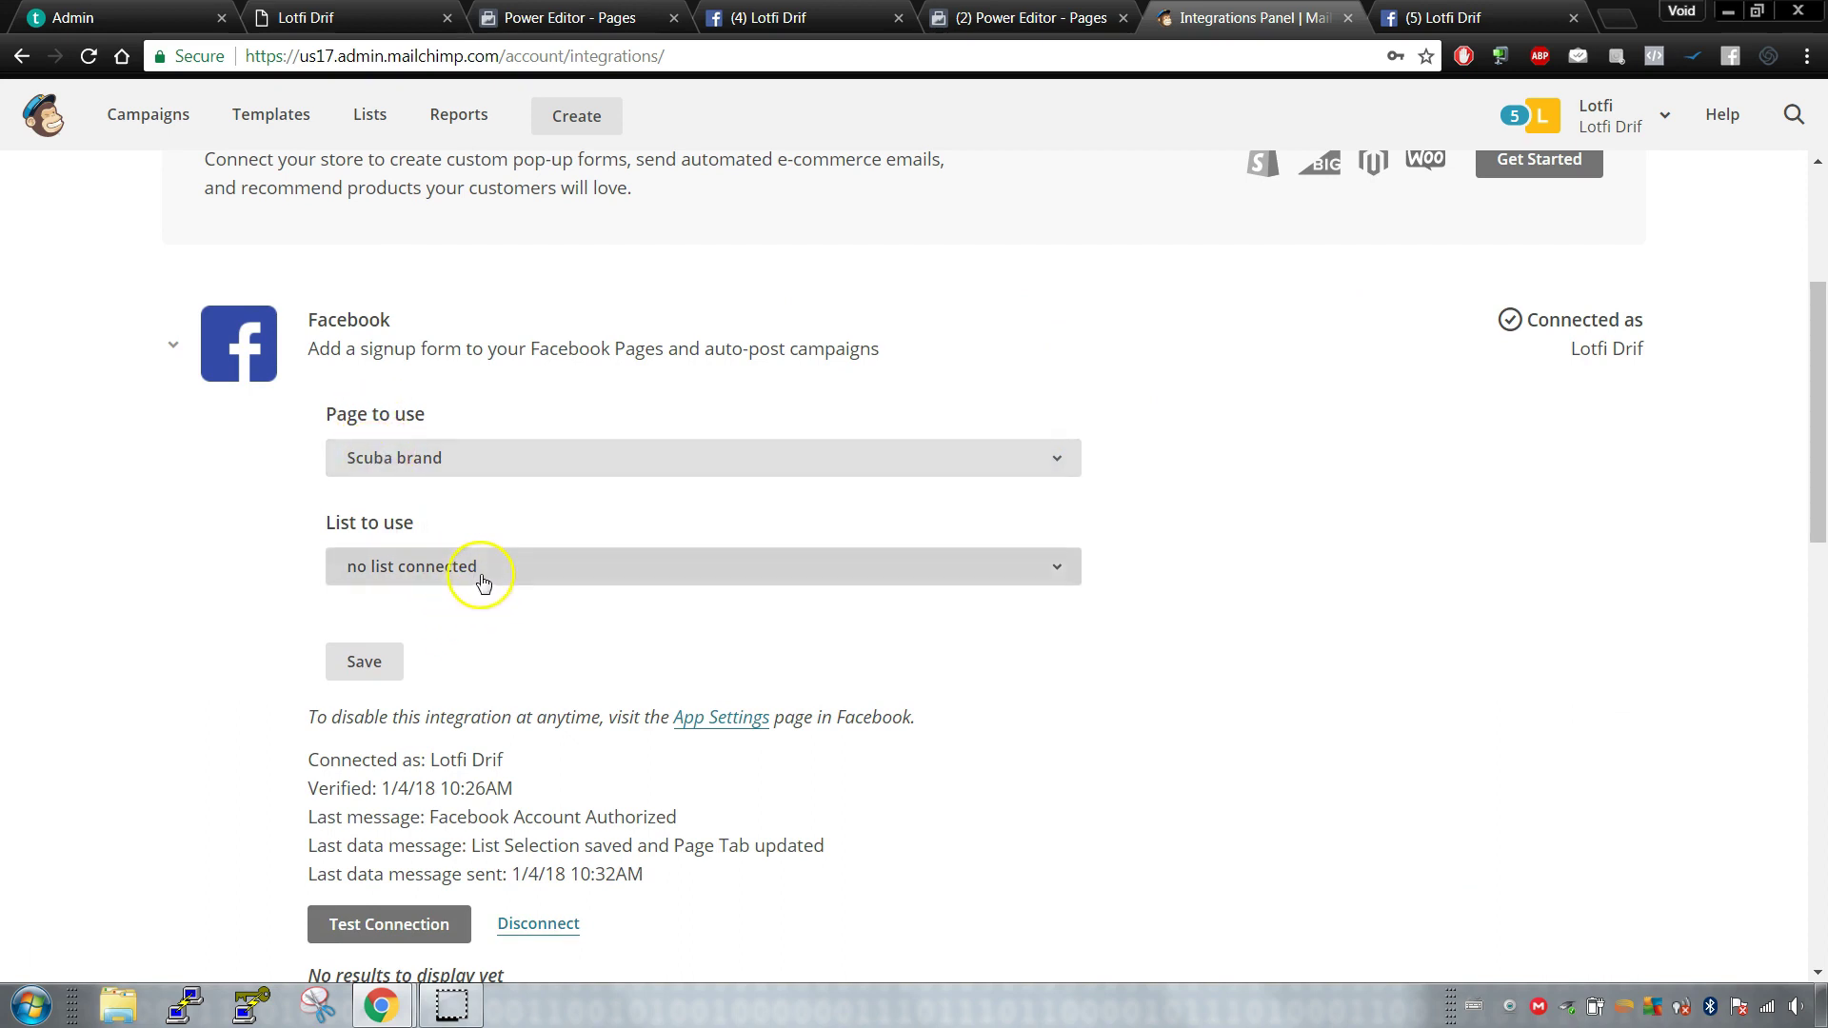
click(376, 139)
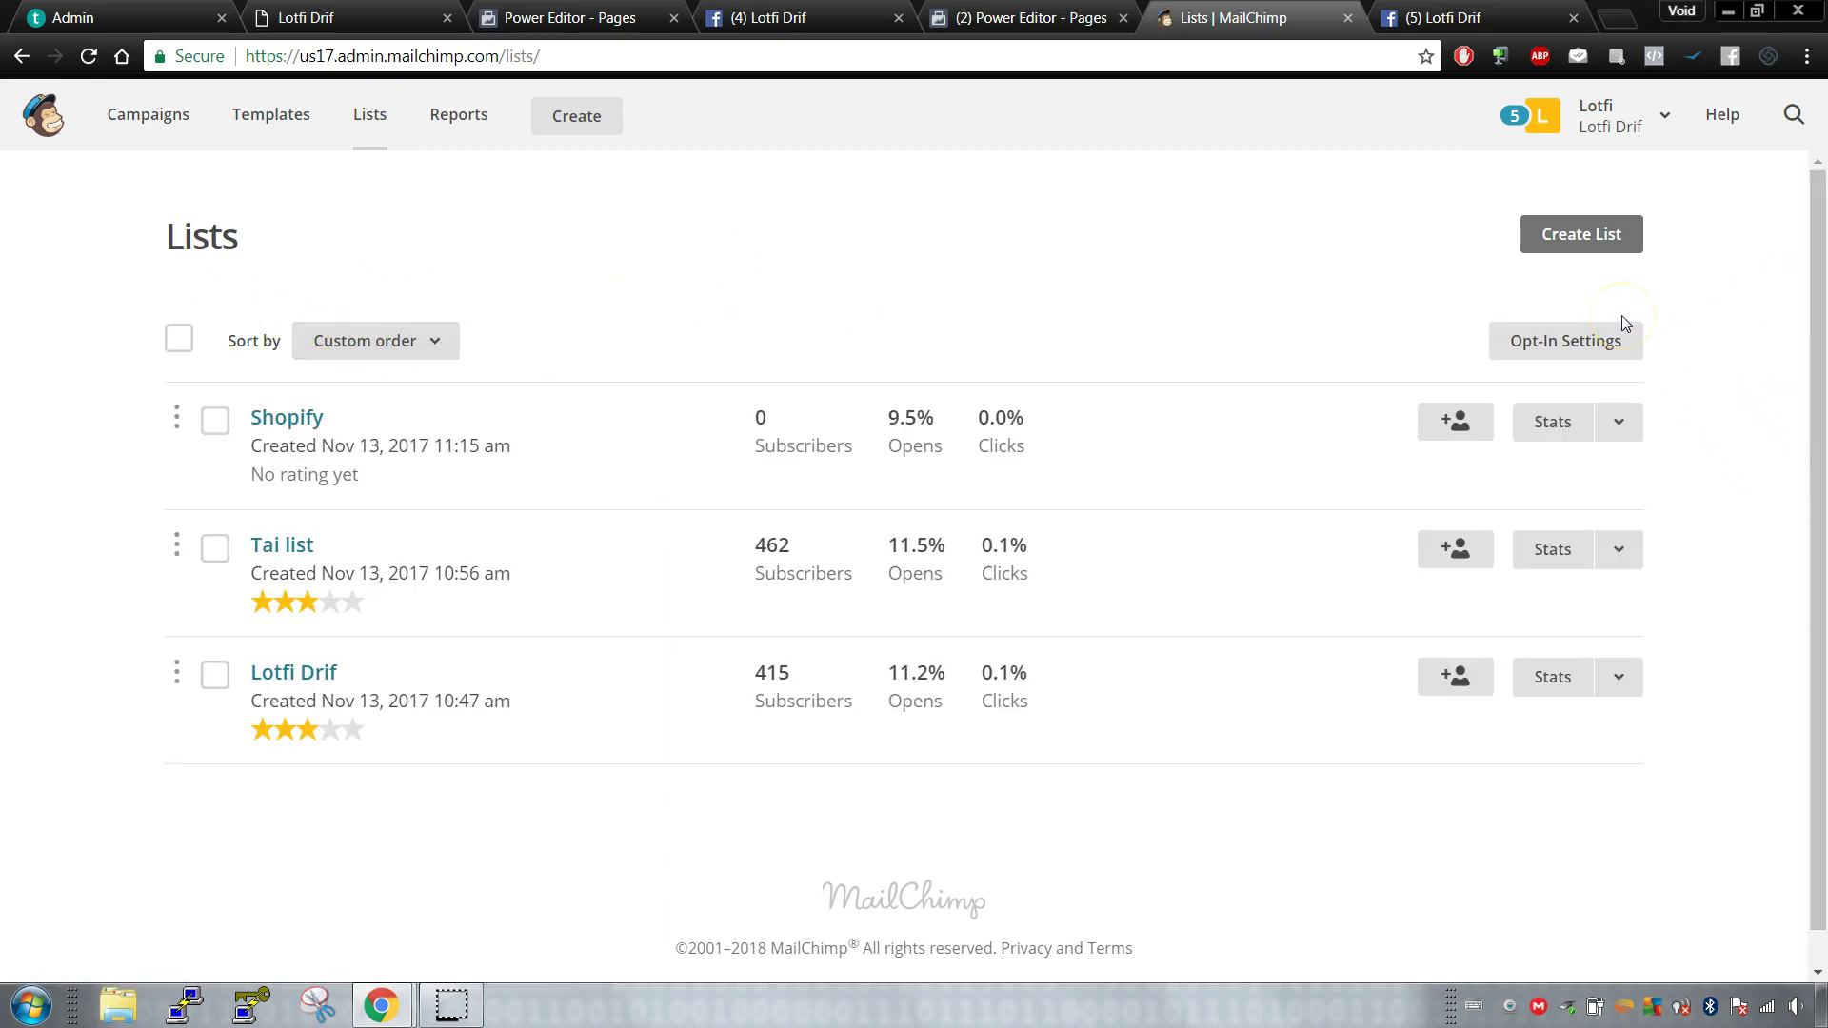
Step: Place the Facebook page's browser tab just before the MailChimp tab and keep the Facebook page in view
click(1476, 17)
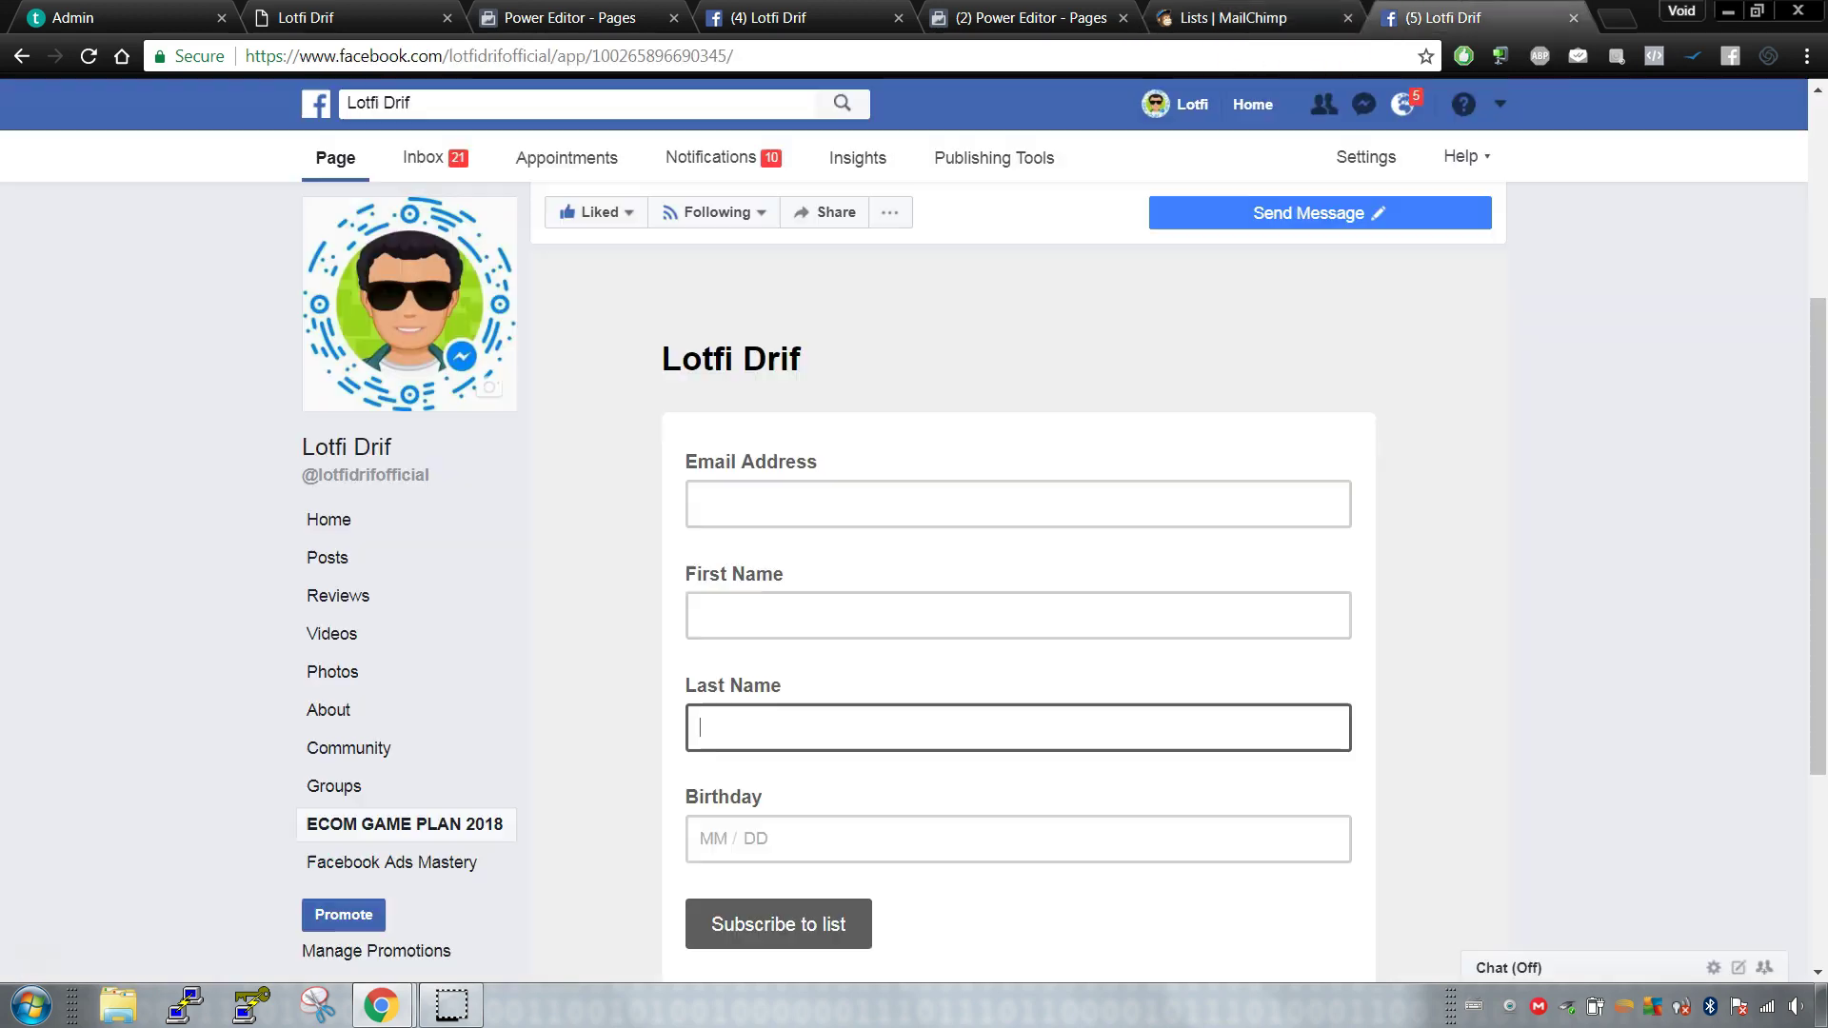
drag(1475, 17, 1256, 17)
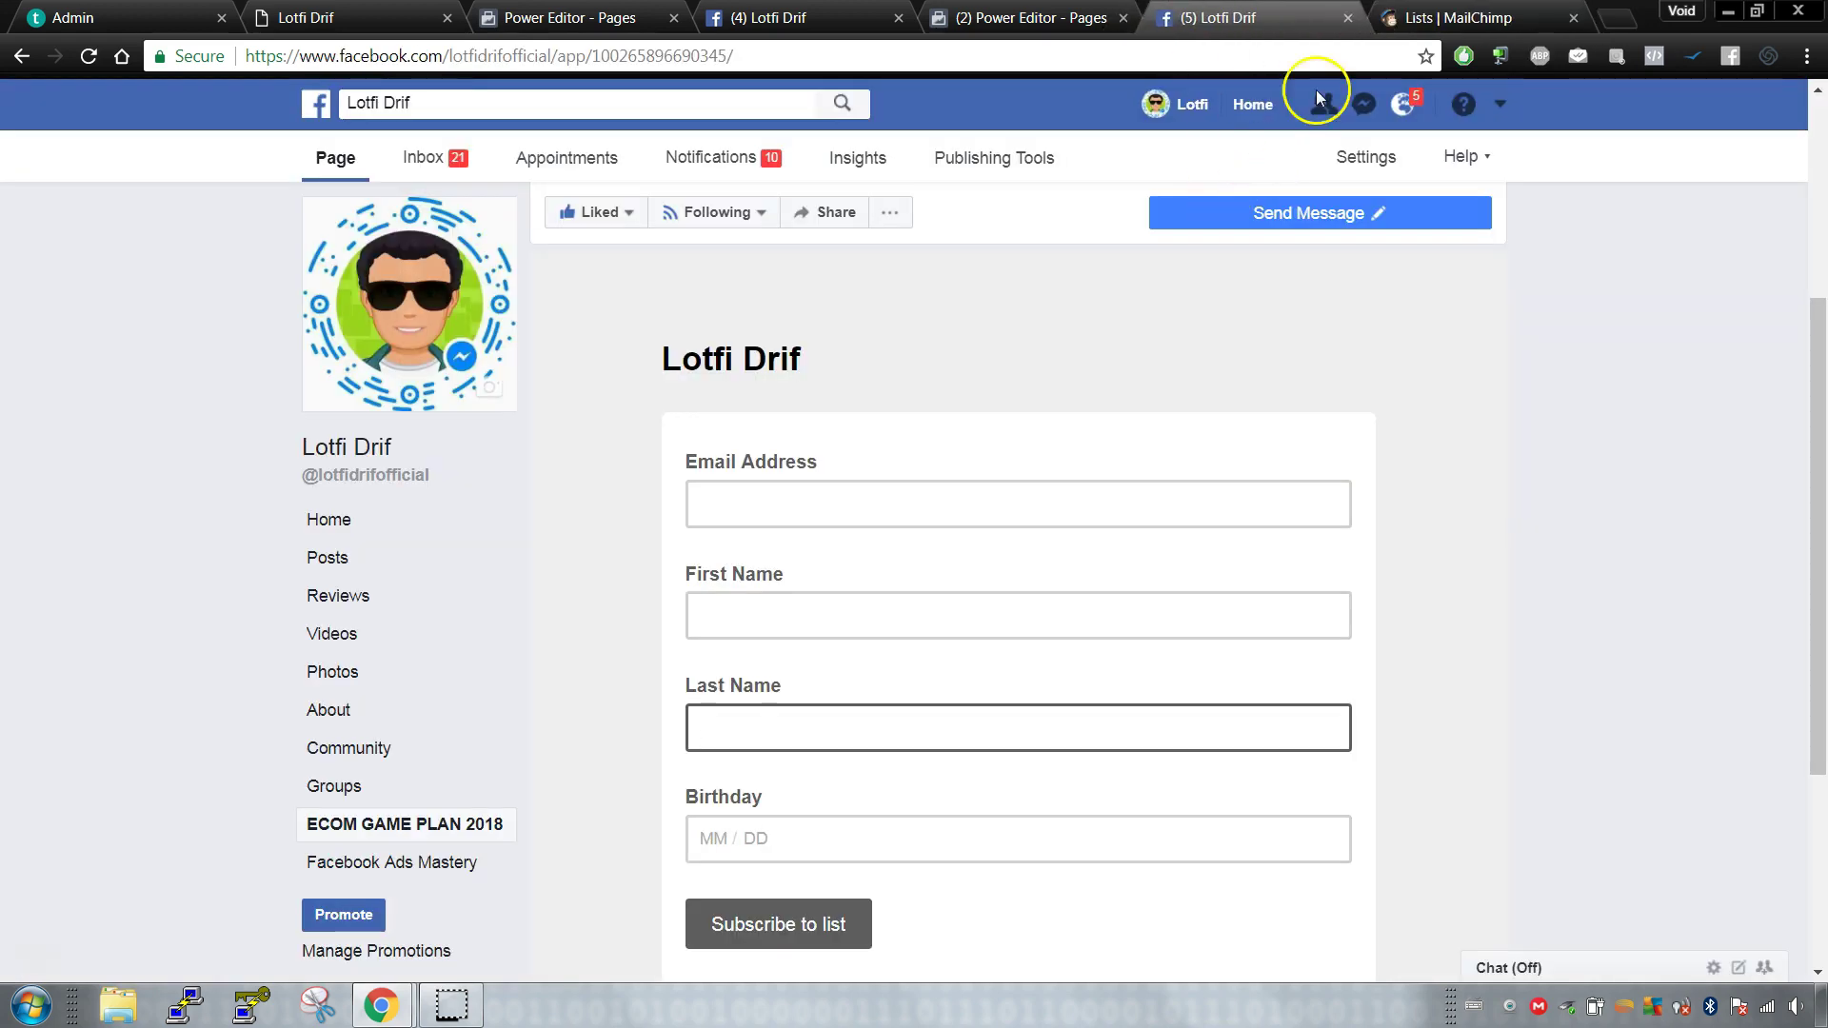
click(1466, 19)
click(1219, 21)
Step: Open the Facebook page's Home section, review its pinned video post, and place its tab before the second Power Editor tab
click(362, 533)
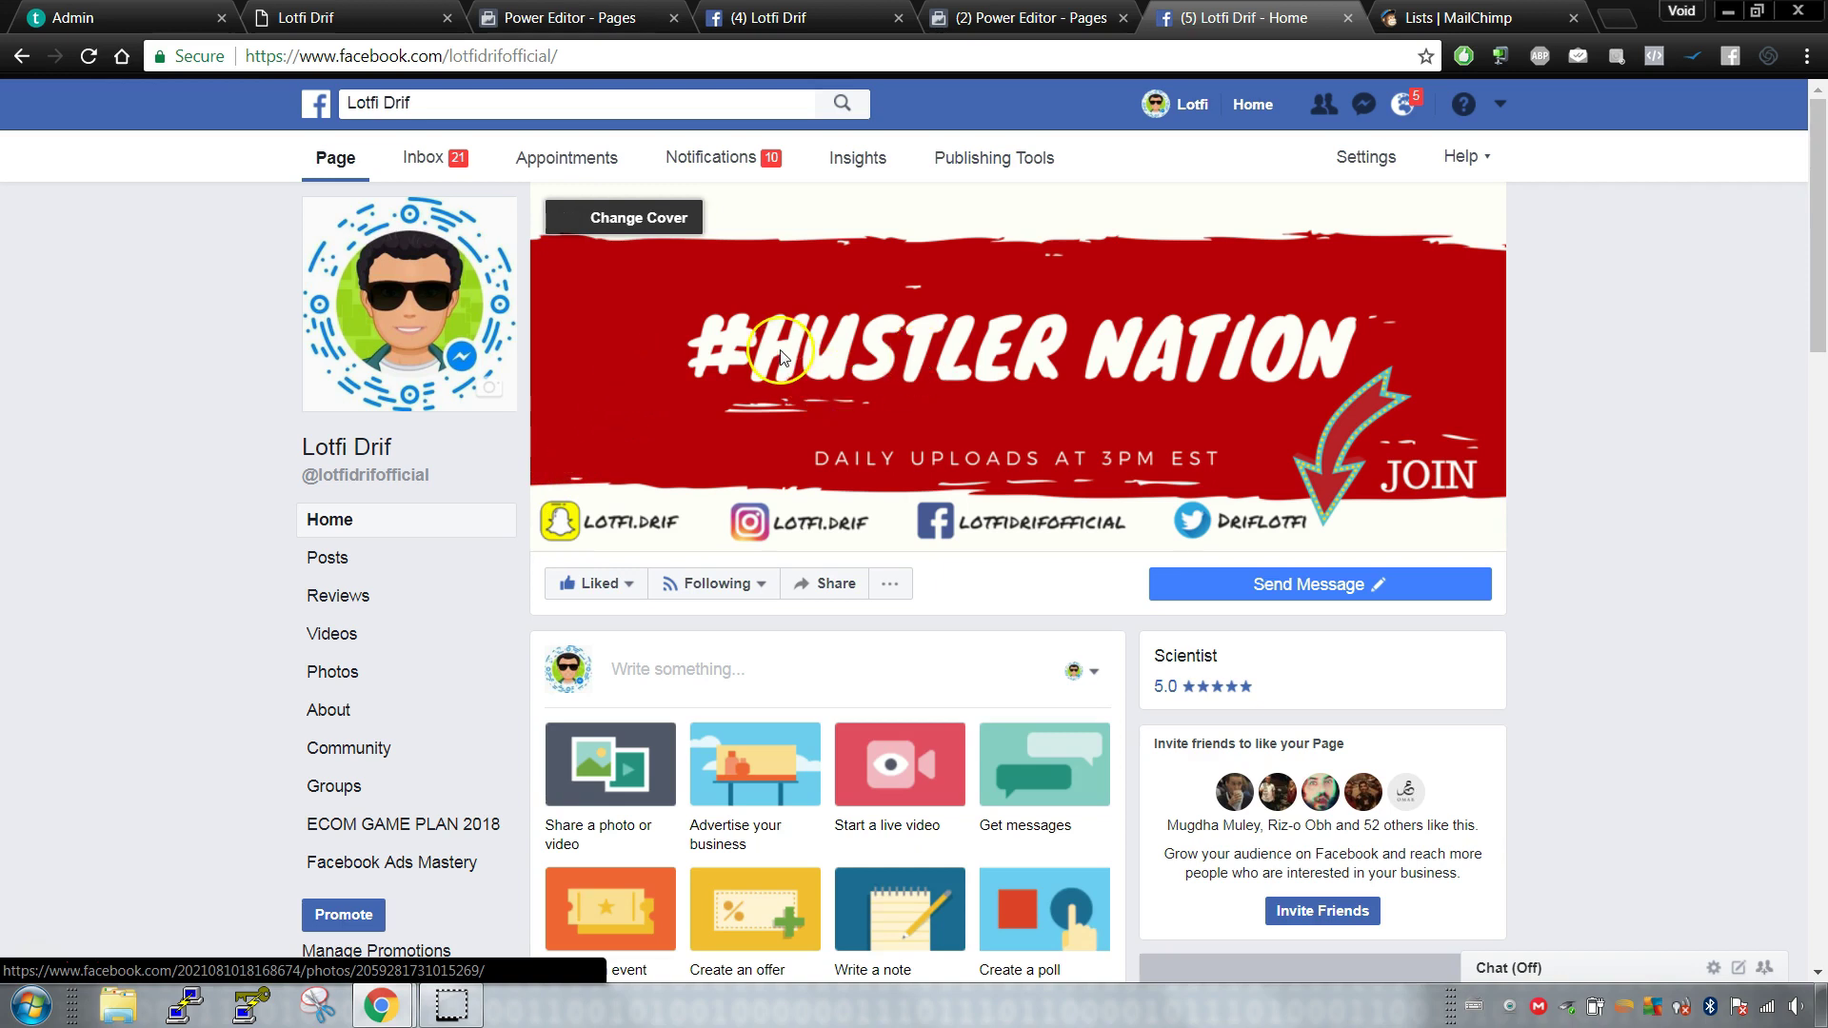
scroll(782, 352, down, 4)
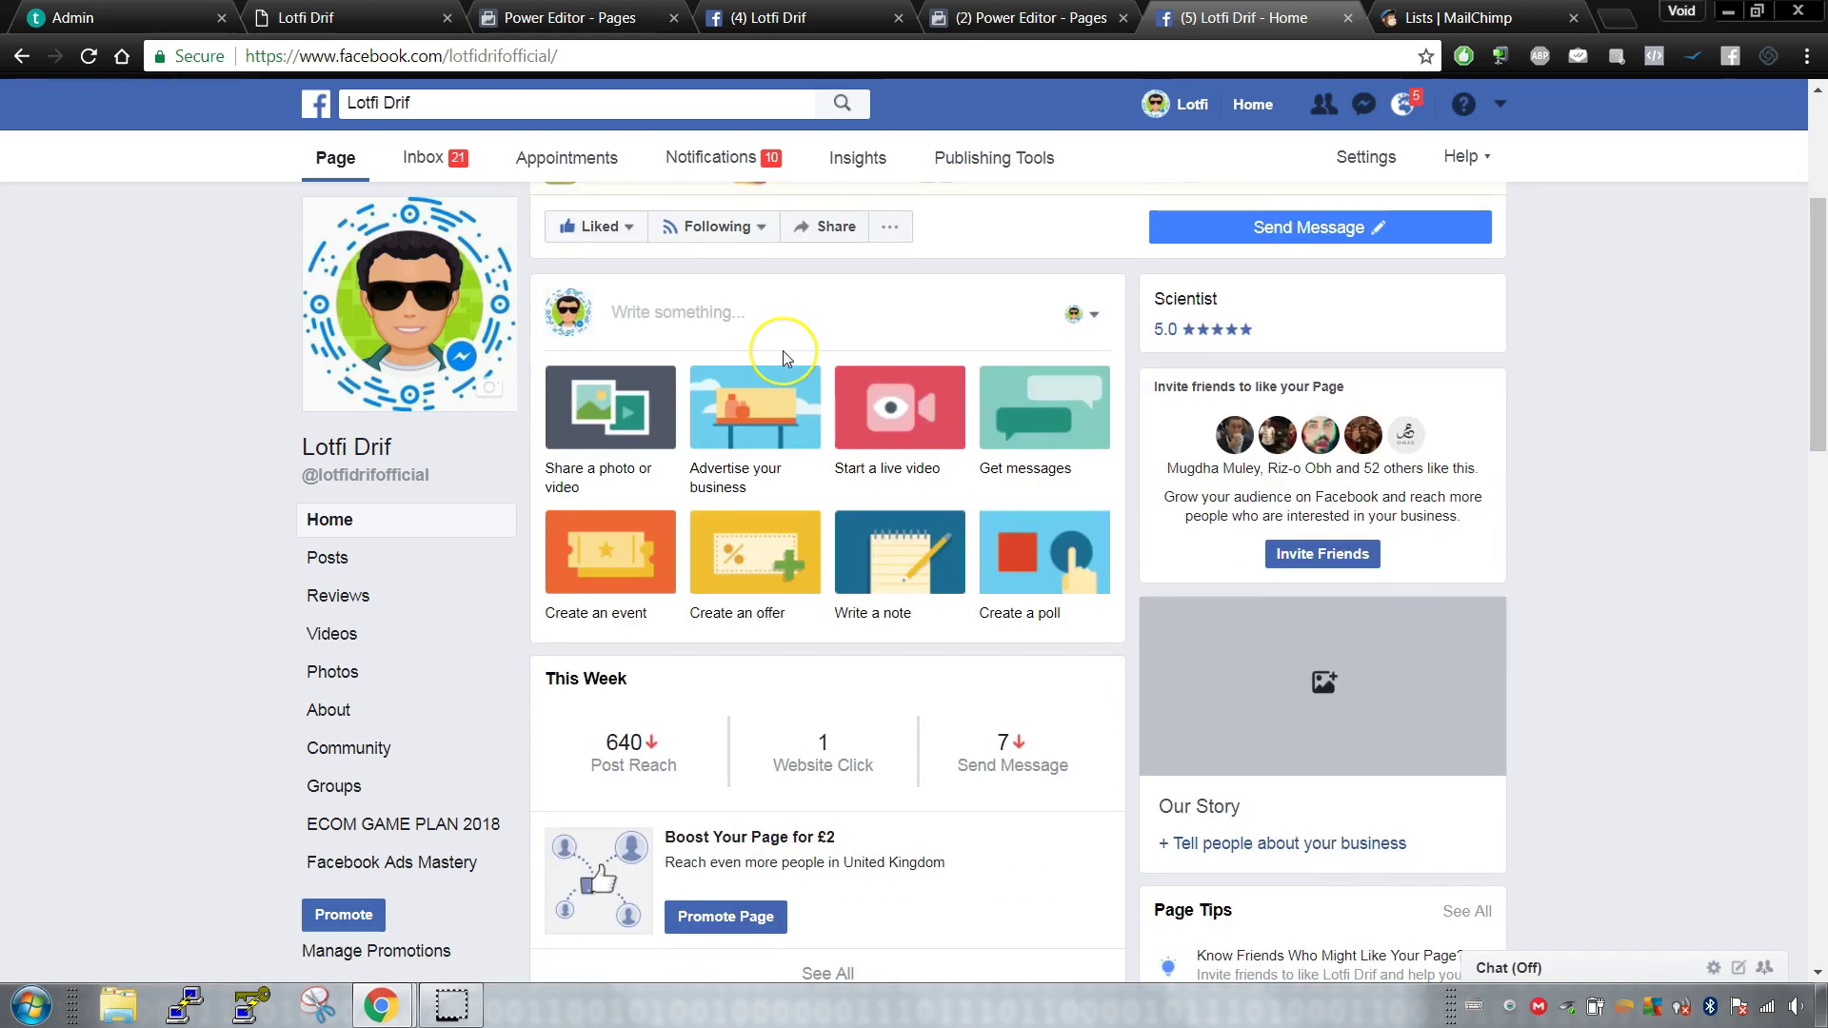
scroll(782, 352, down, 6)
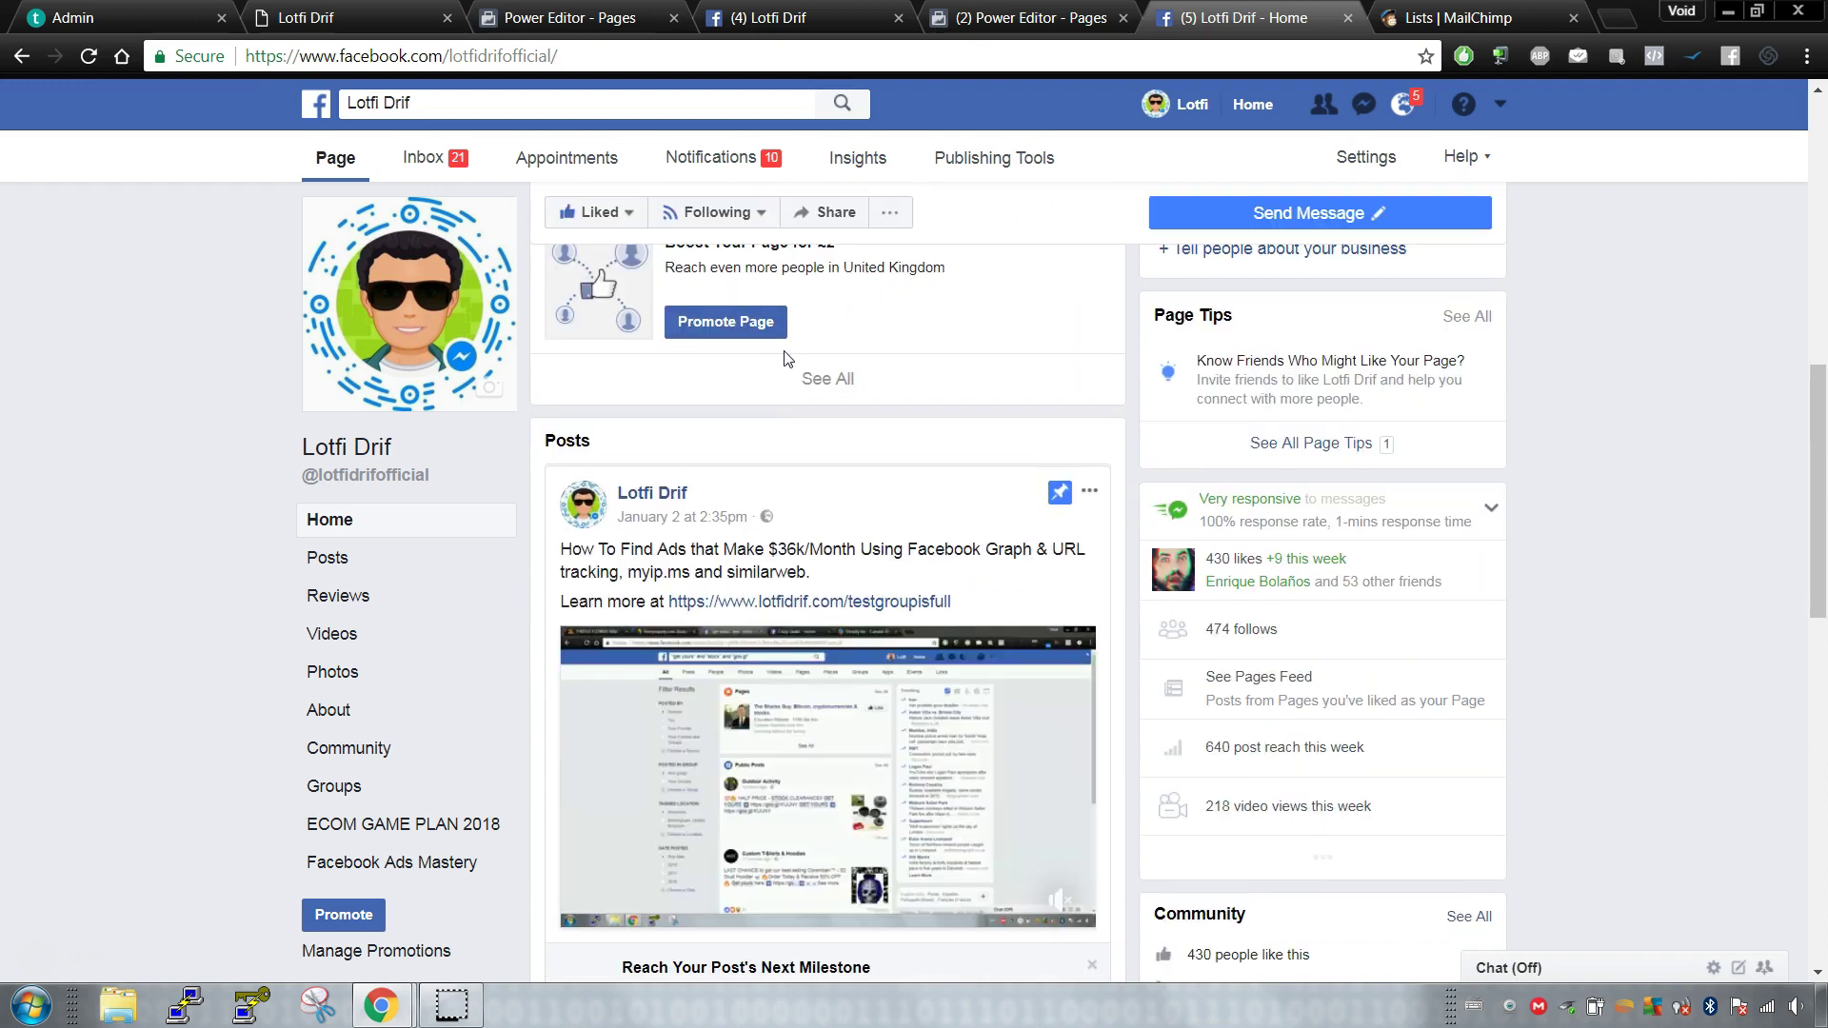
scroll(784, 358, down, 5)
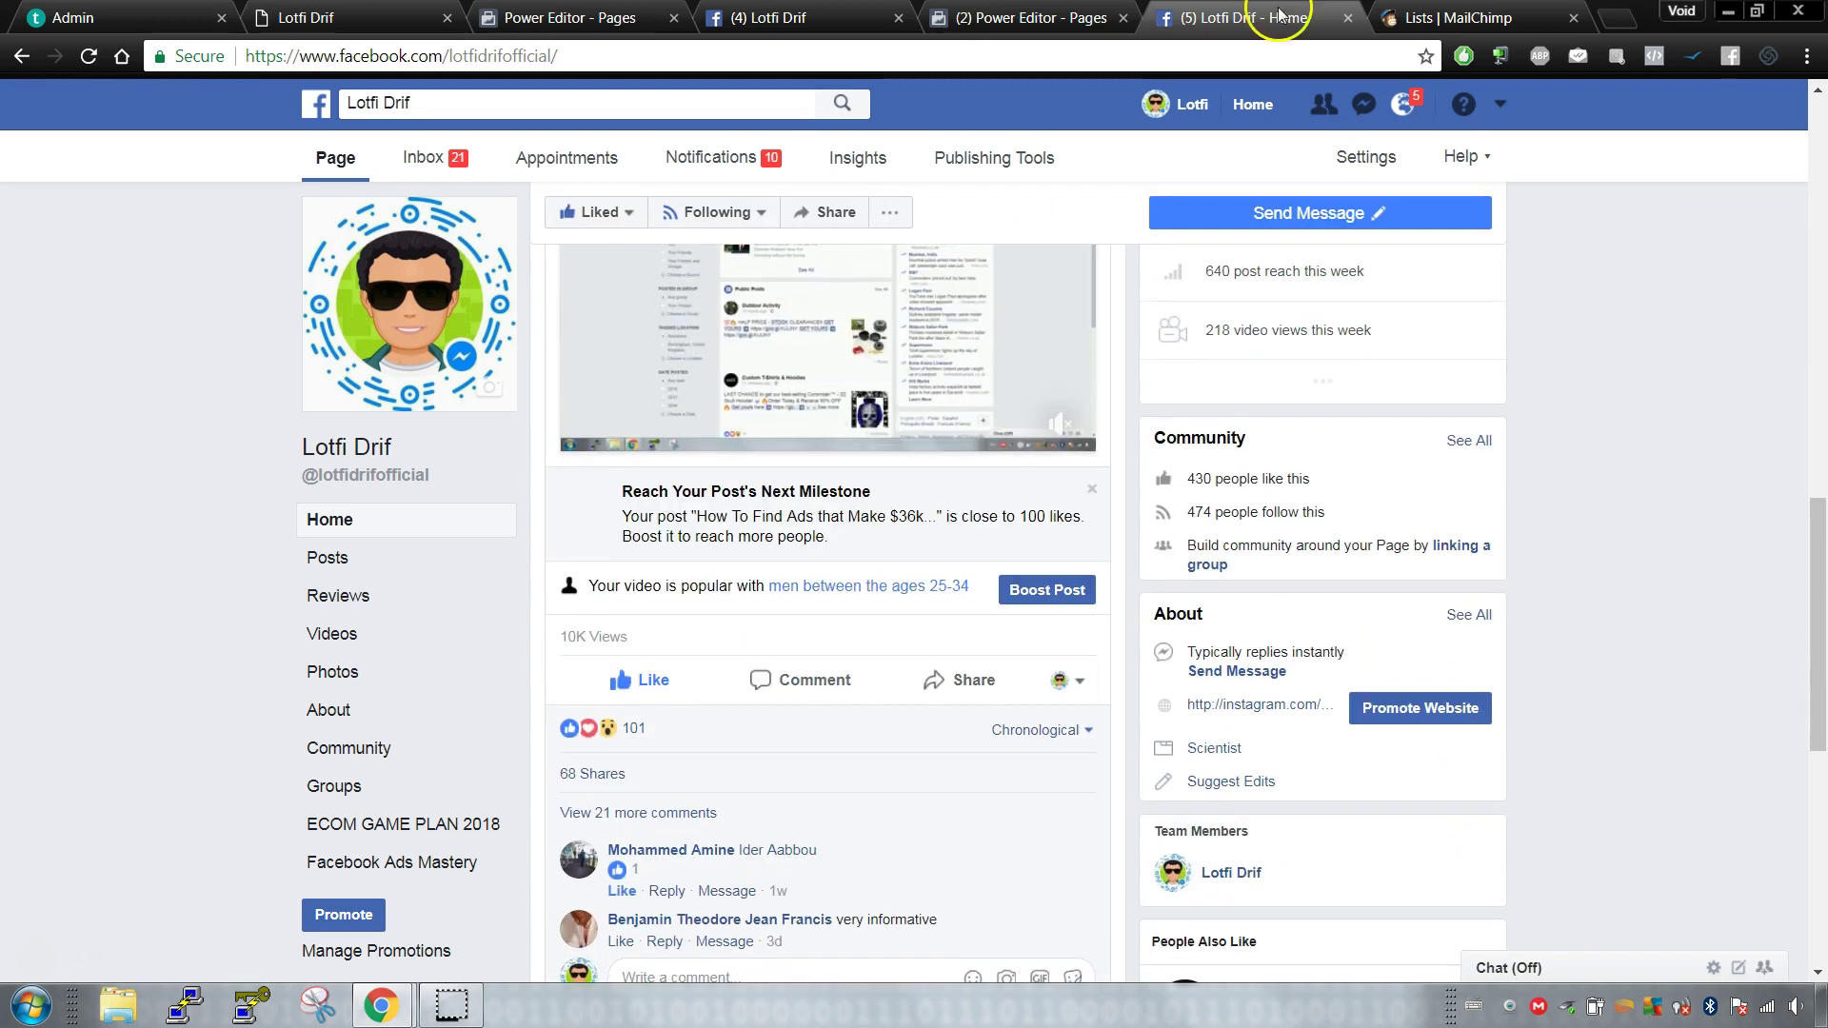
drag(1273, 12, 1049, 16)
scroll(990, 371, up, 4)
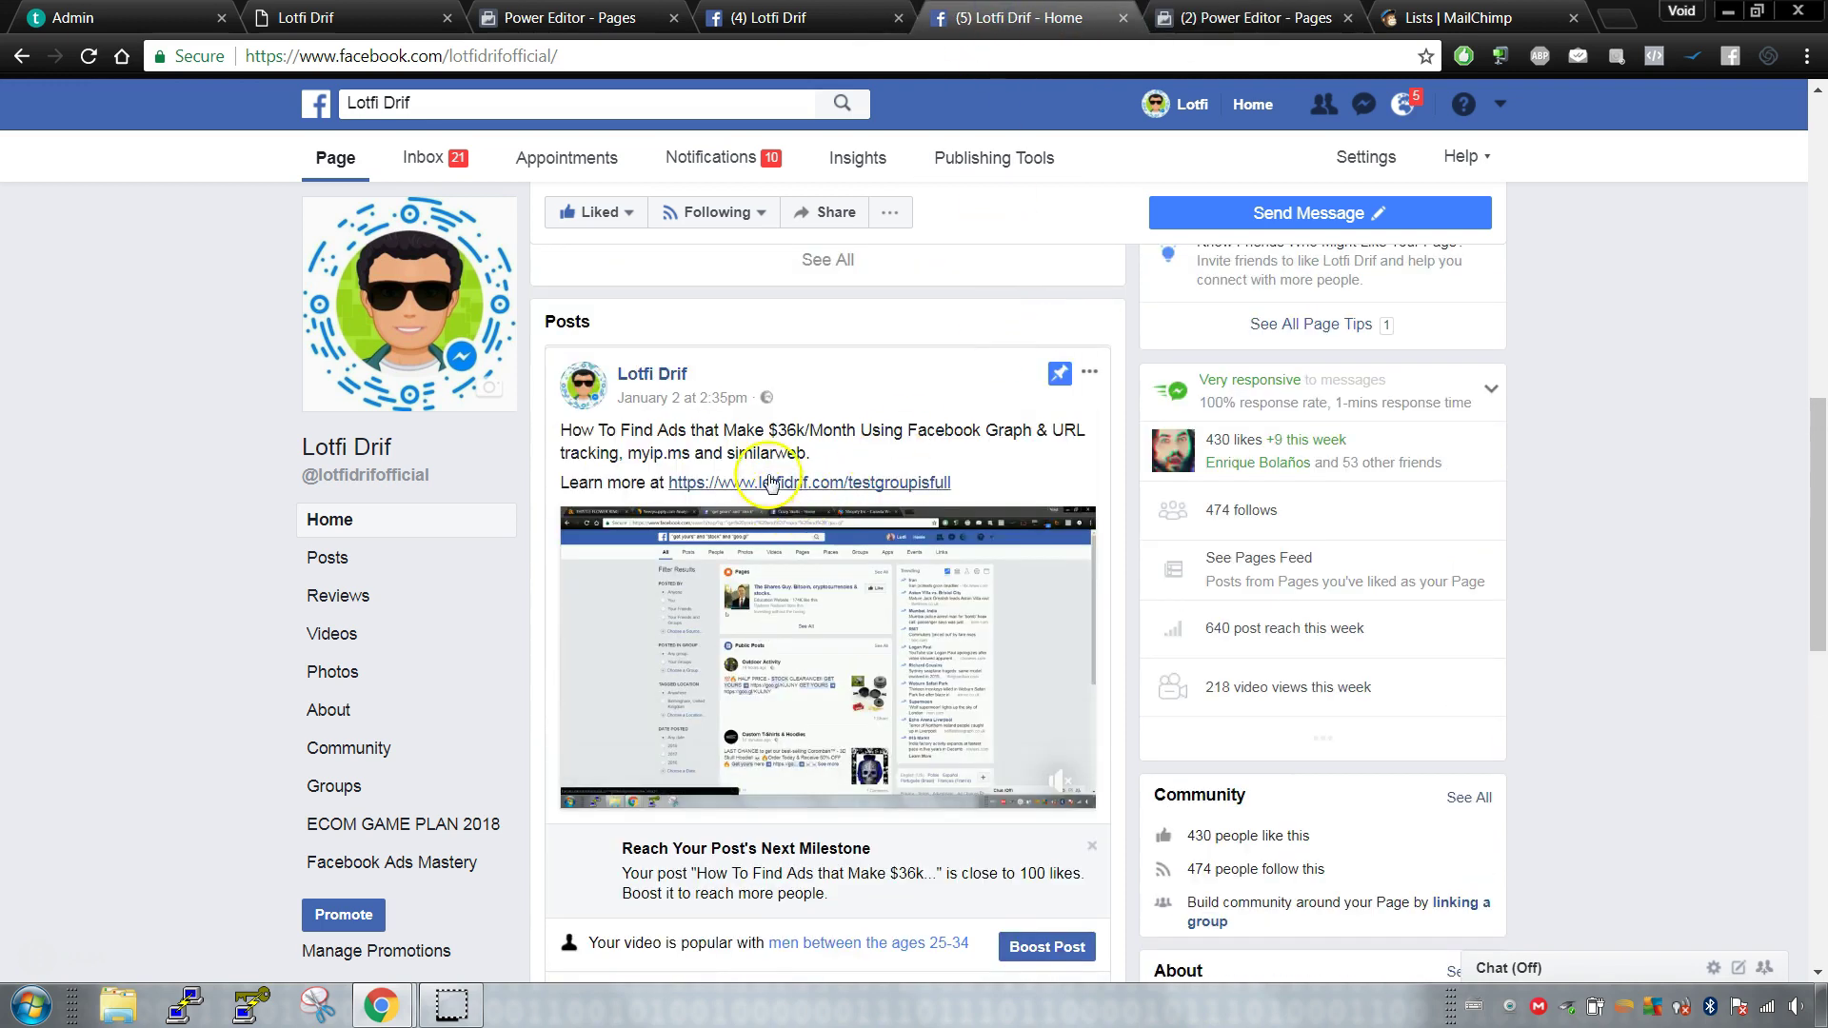
Step: Open Manage Ads from the Facebook account options and close the old Power Editor tab beside it
drag(569, 17, 796, 17)
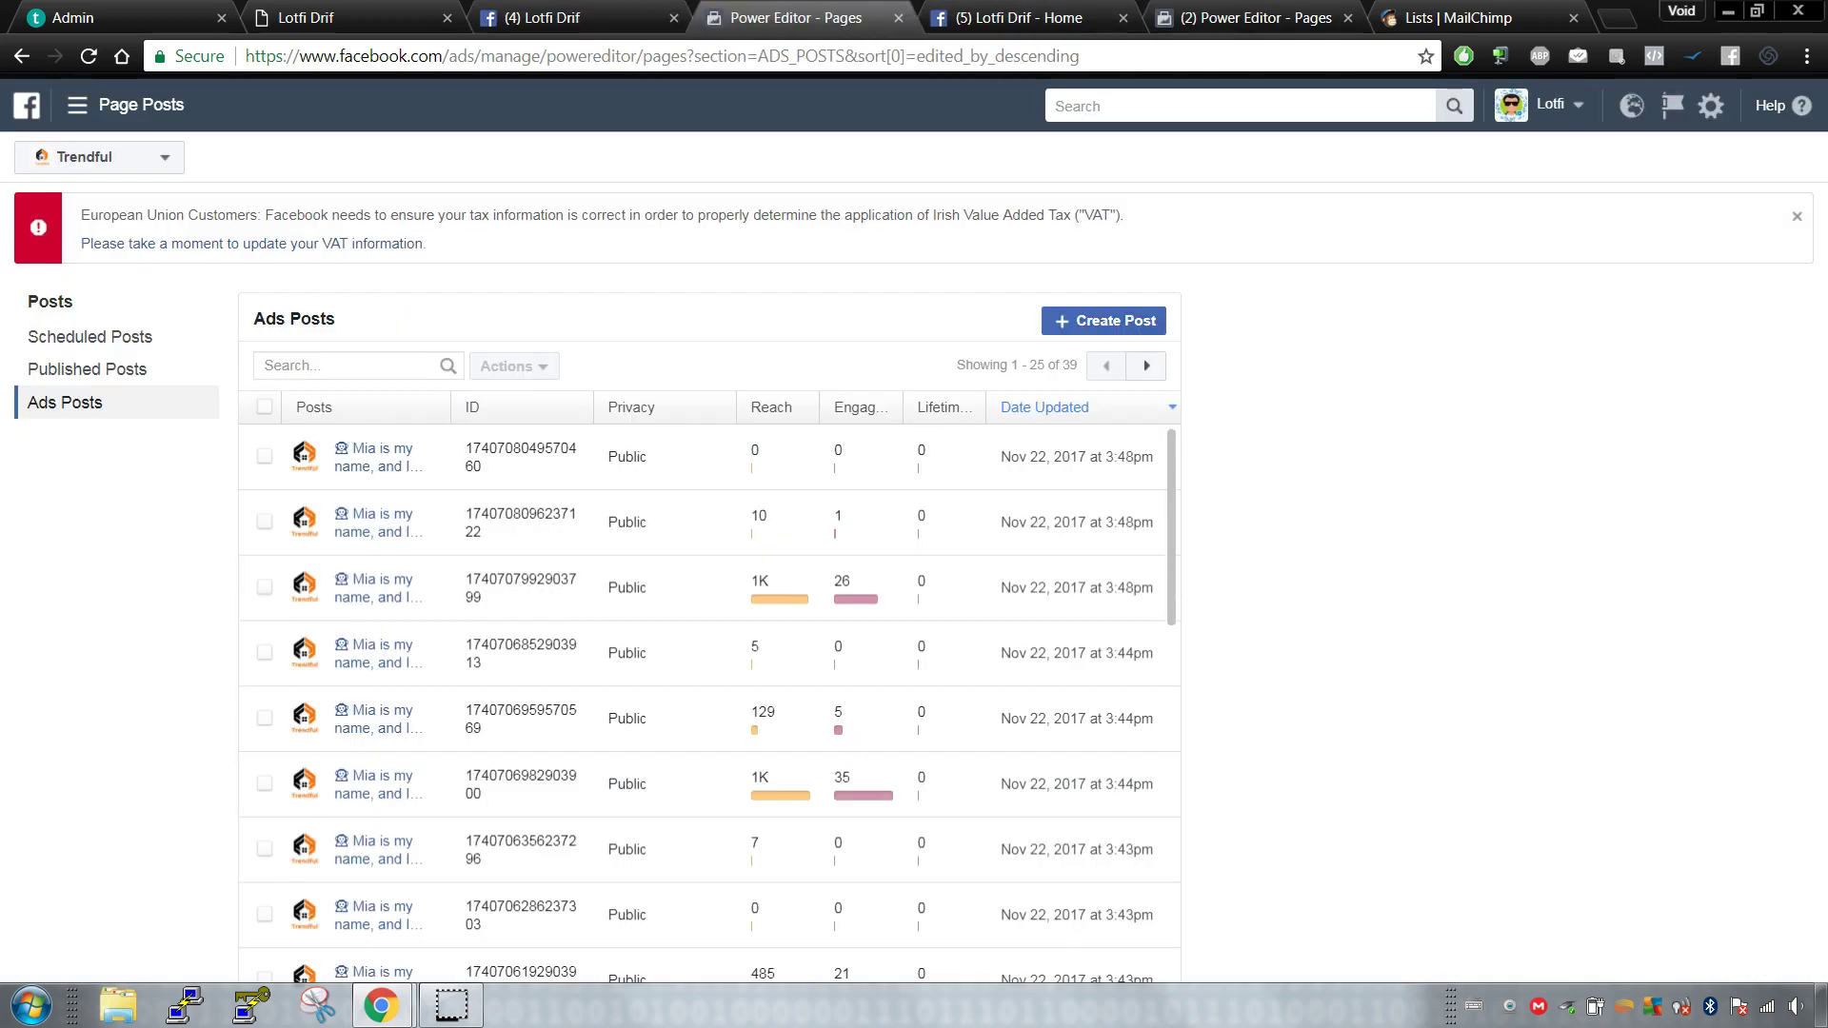
click(1031, 17)
click(1500, 103)
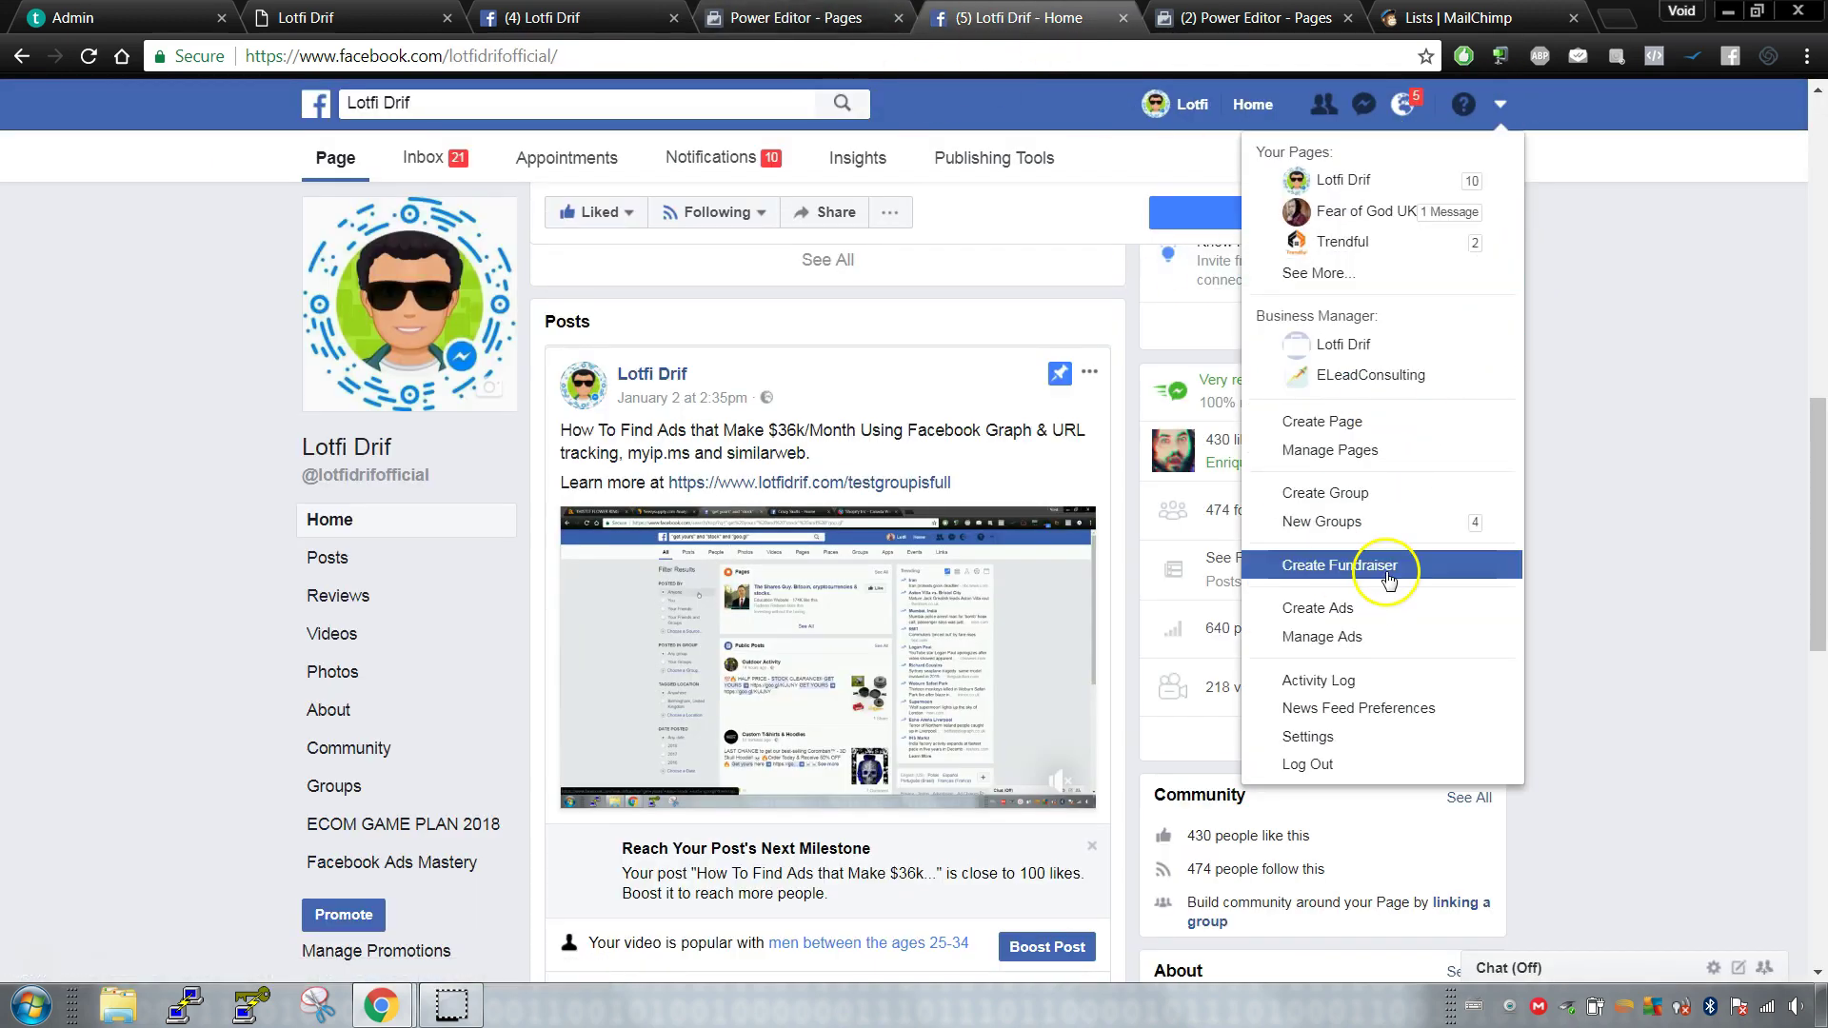
click(1407, 632)
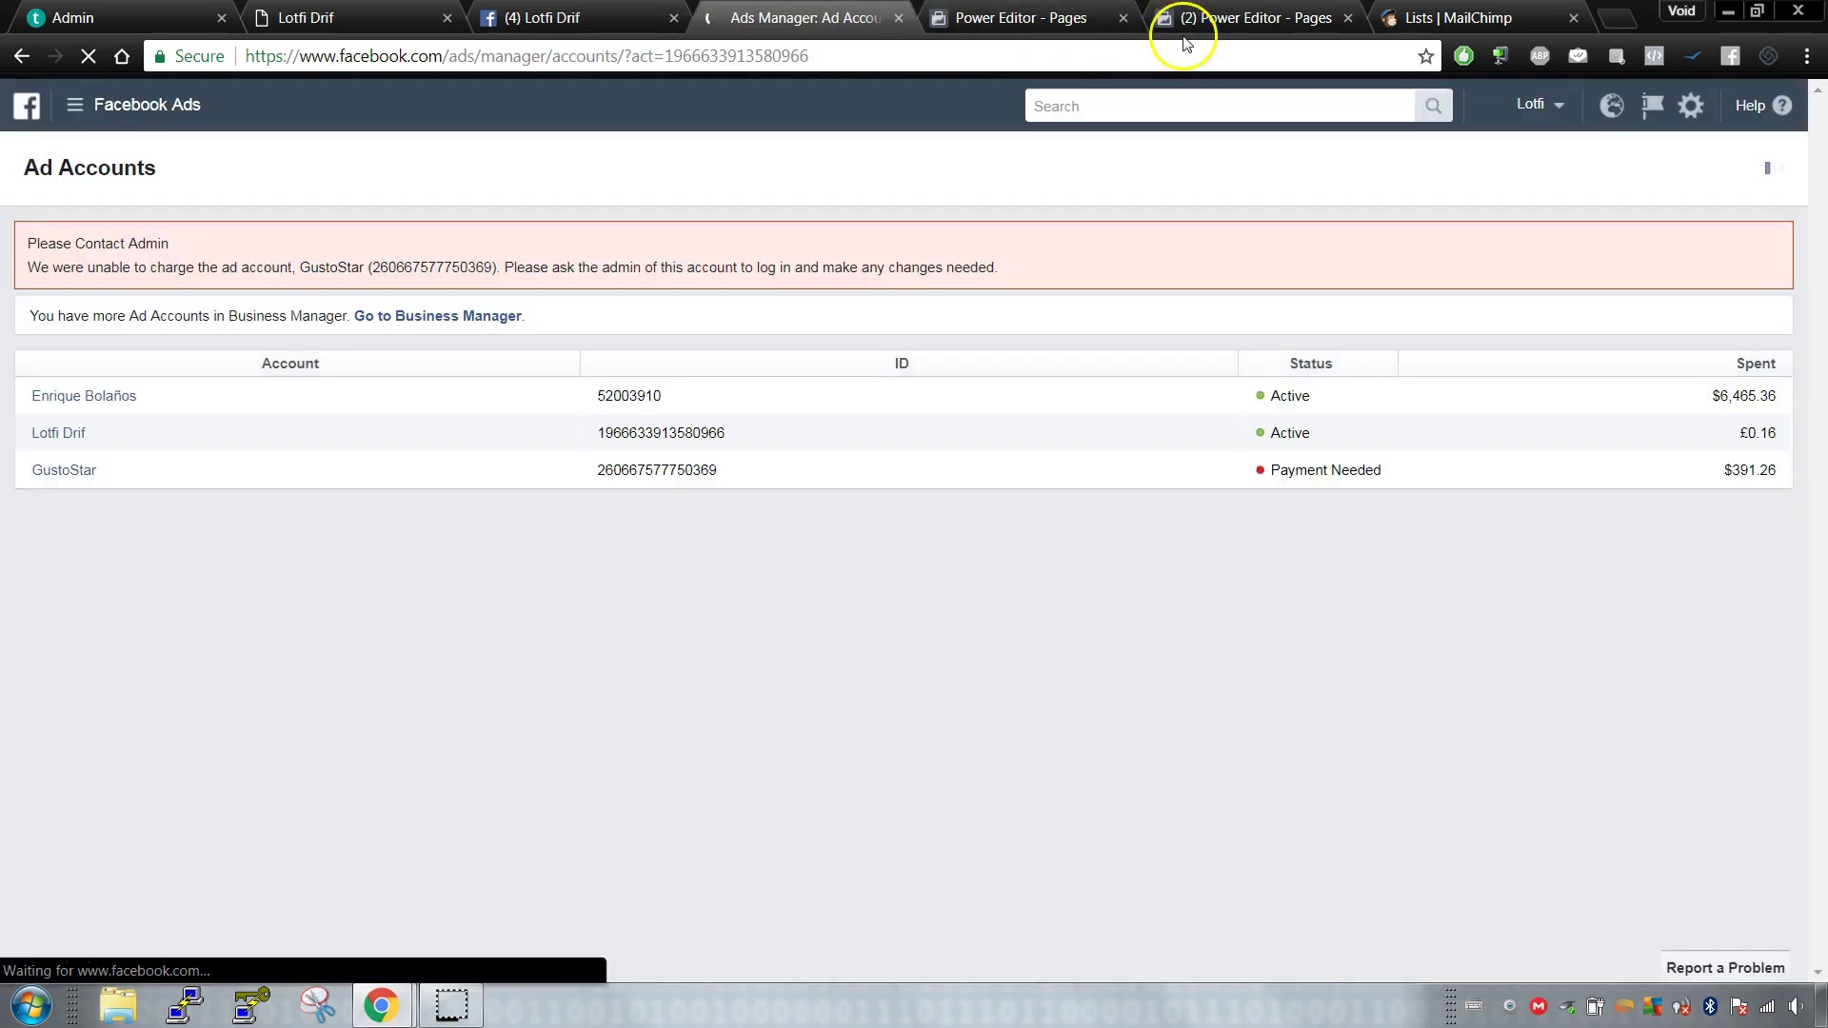
click(1123, 18)
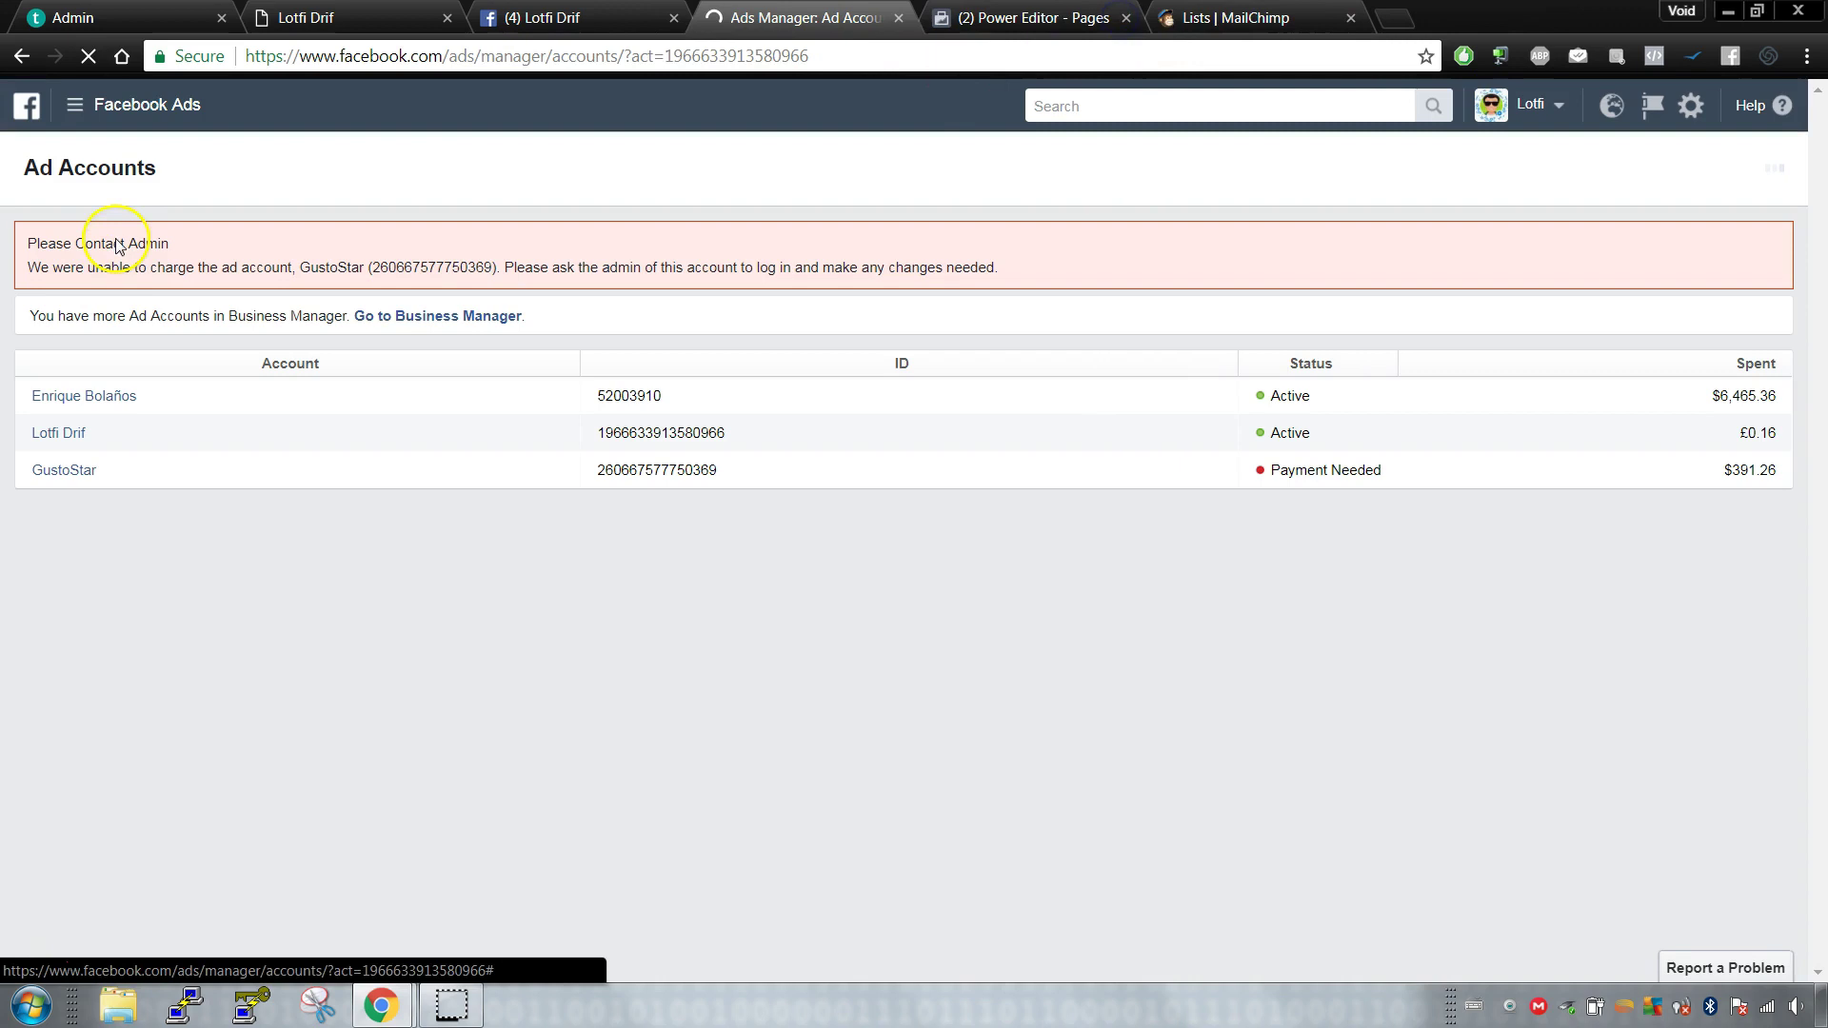
Step: Open the Page Posts tool from the complete list of Facebook Ads tools
click(114, 115)
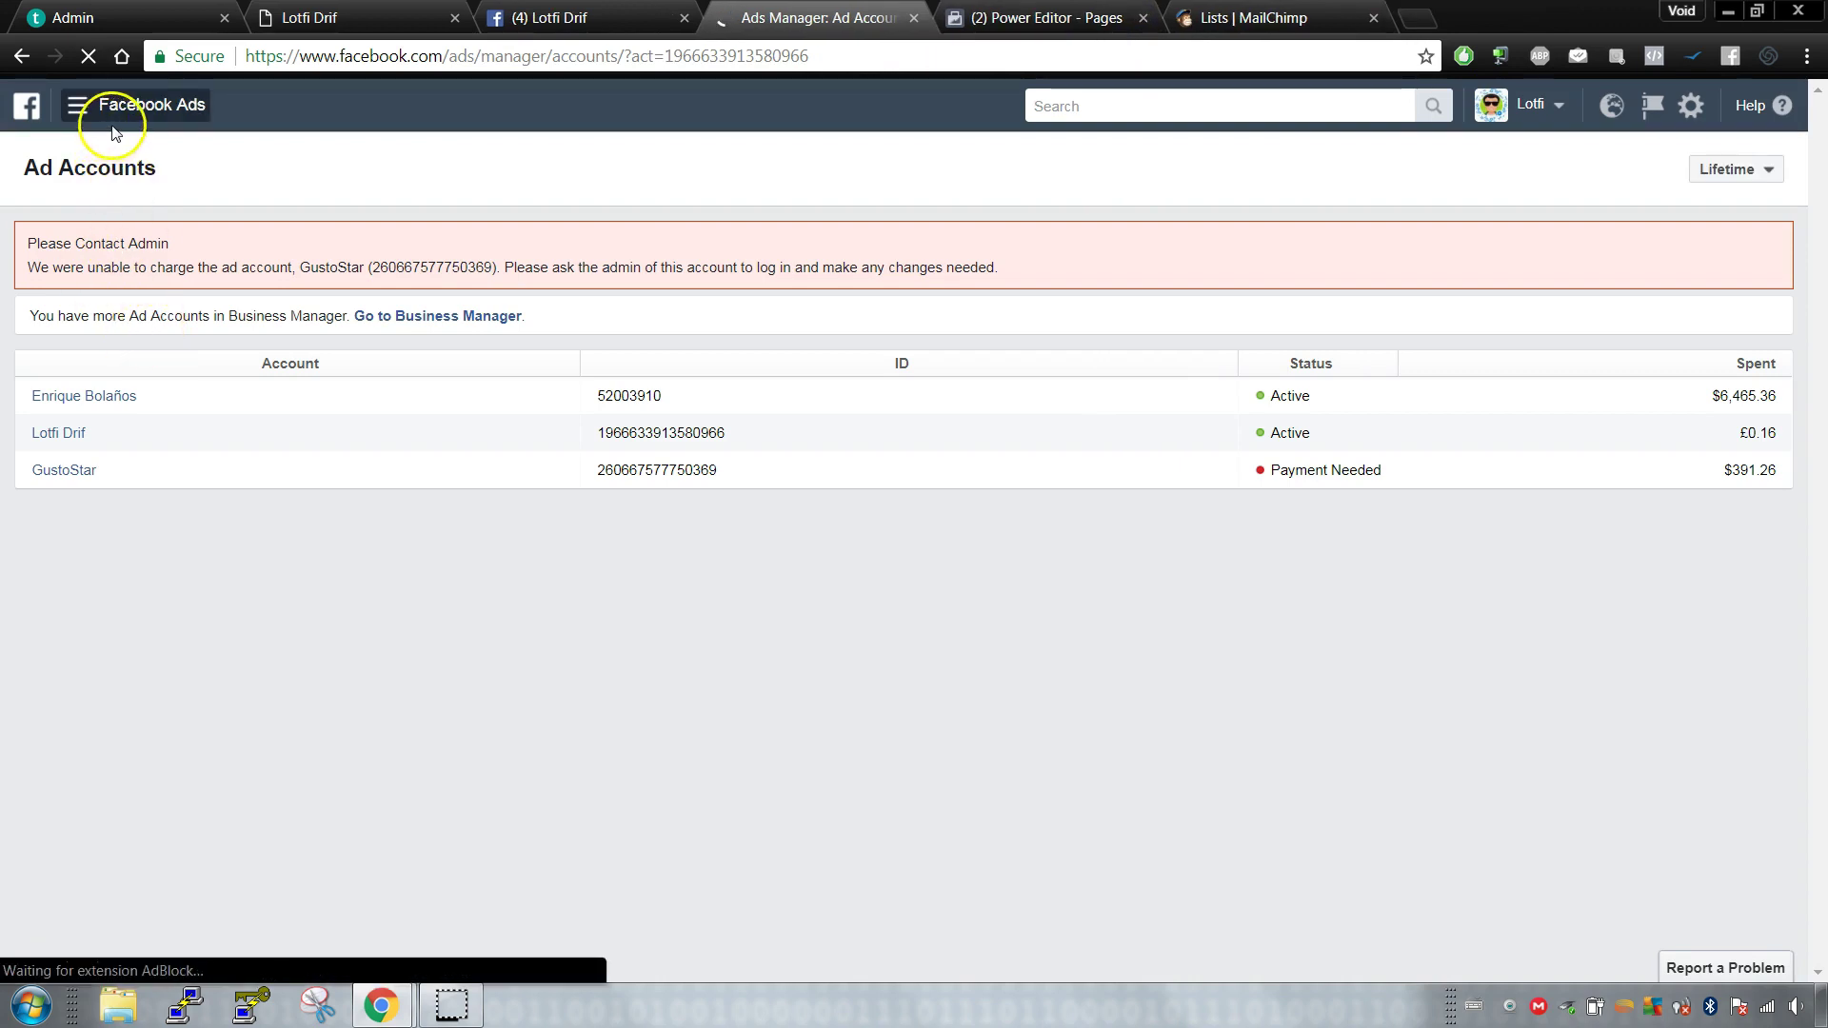
click(133, 124)
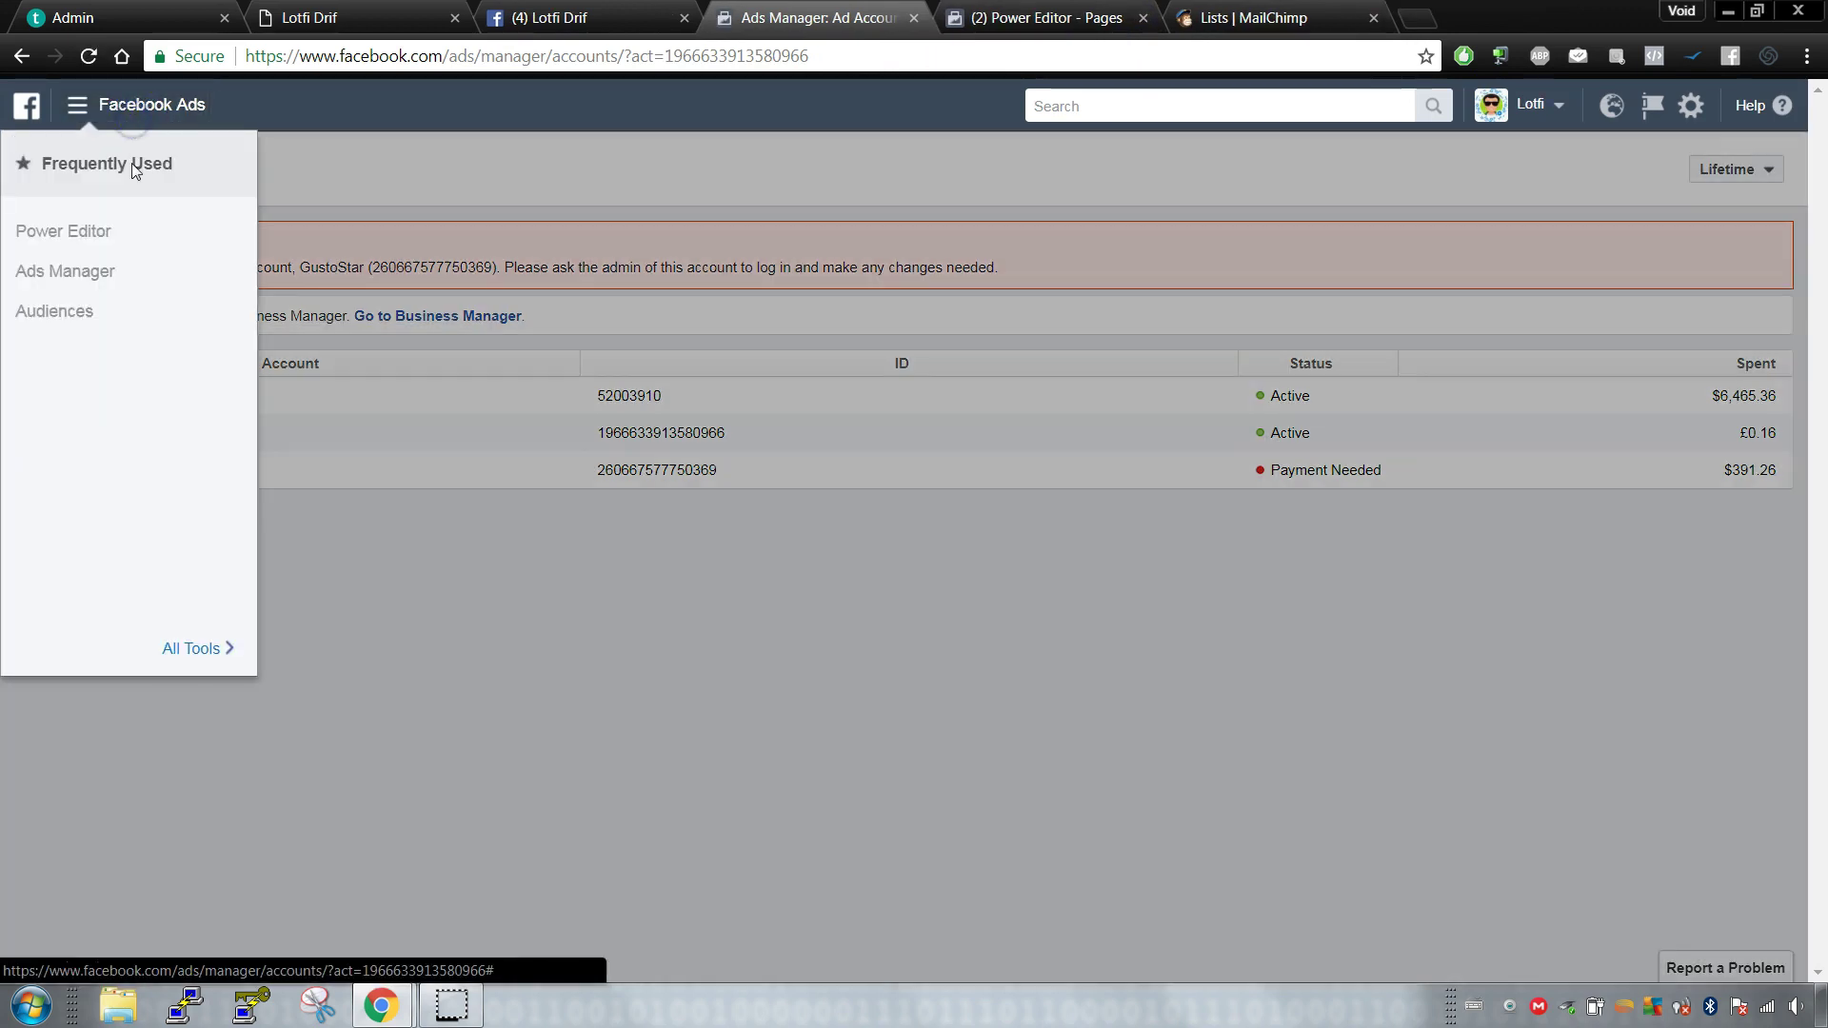
click(196, 650)
click(562, 352)
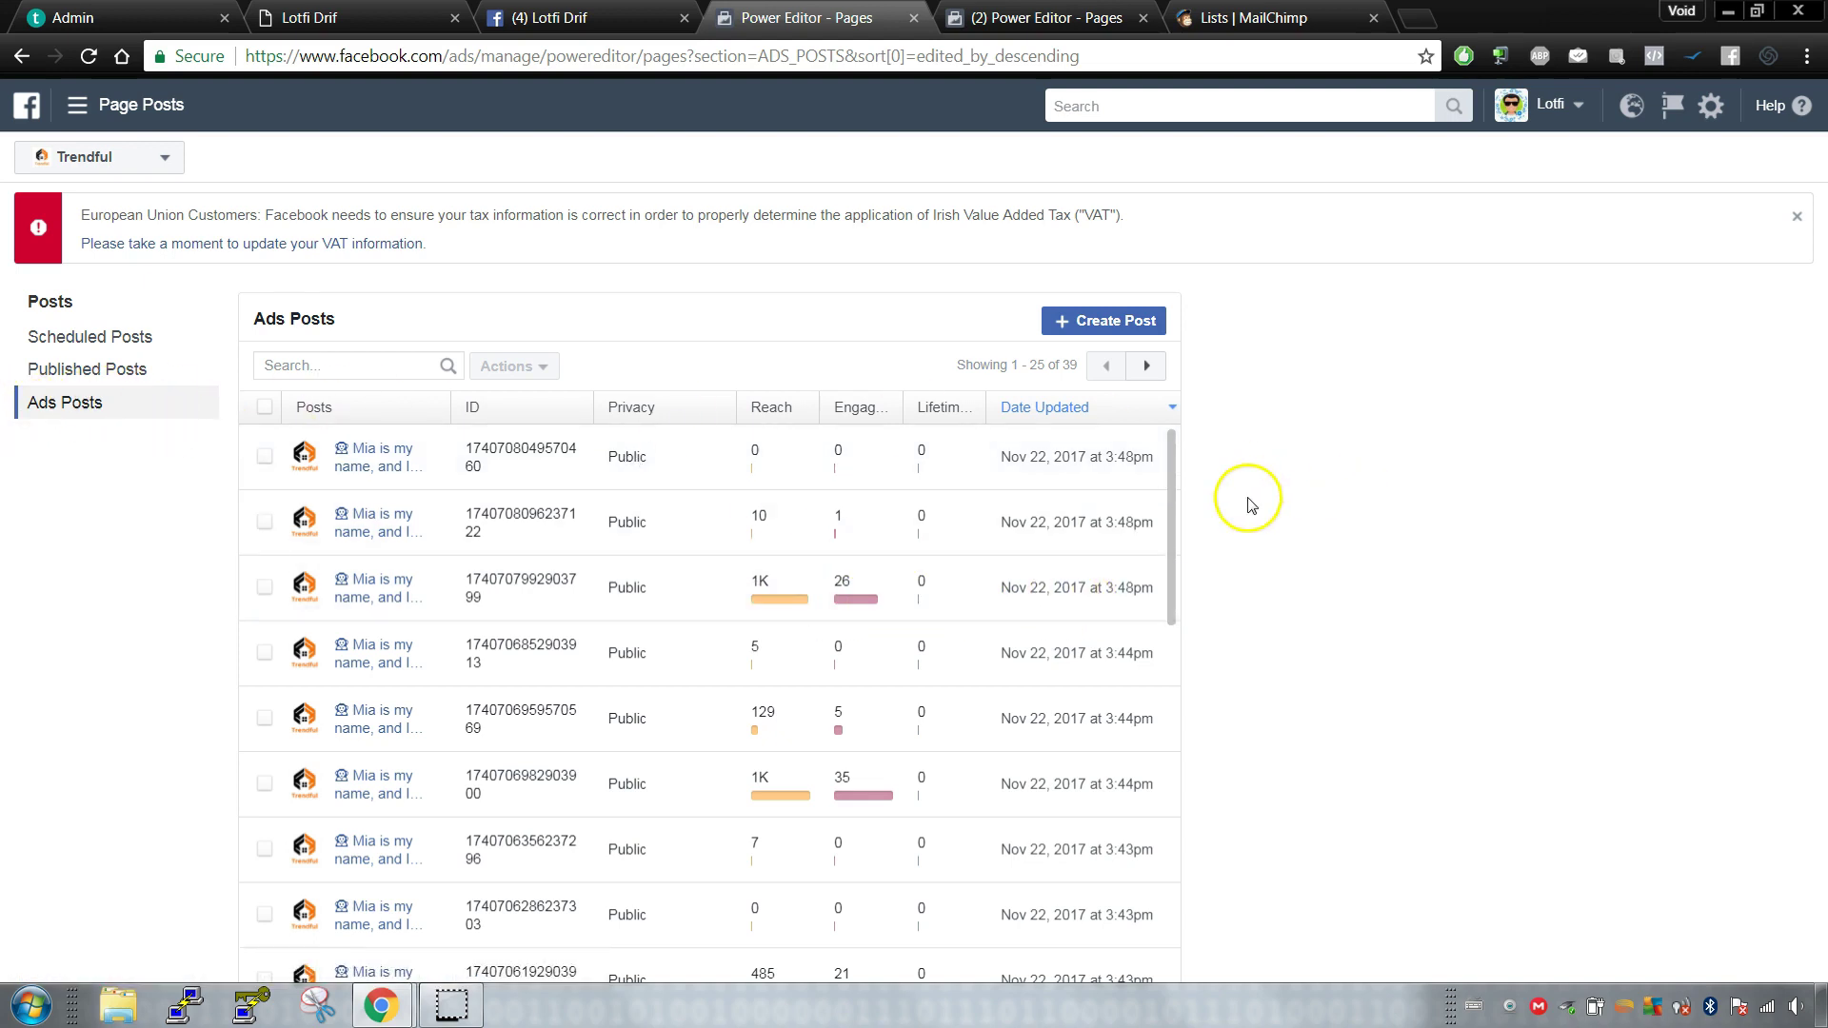
Step: Examine the Trendful page's ads posts, comparing their IDs, reach and engagement, and briefly open one post's details
drag(1172, 583, 1112, 355)
scroll(812, 545, down, 5)
scroll(919, 494, up, 2)
scroll(1069, 412, up, 3)
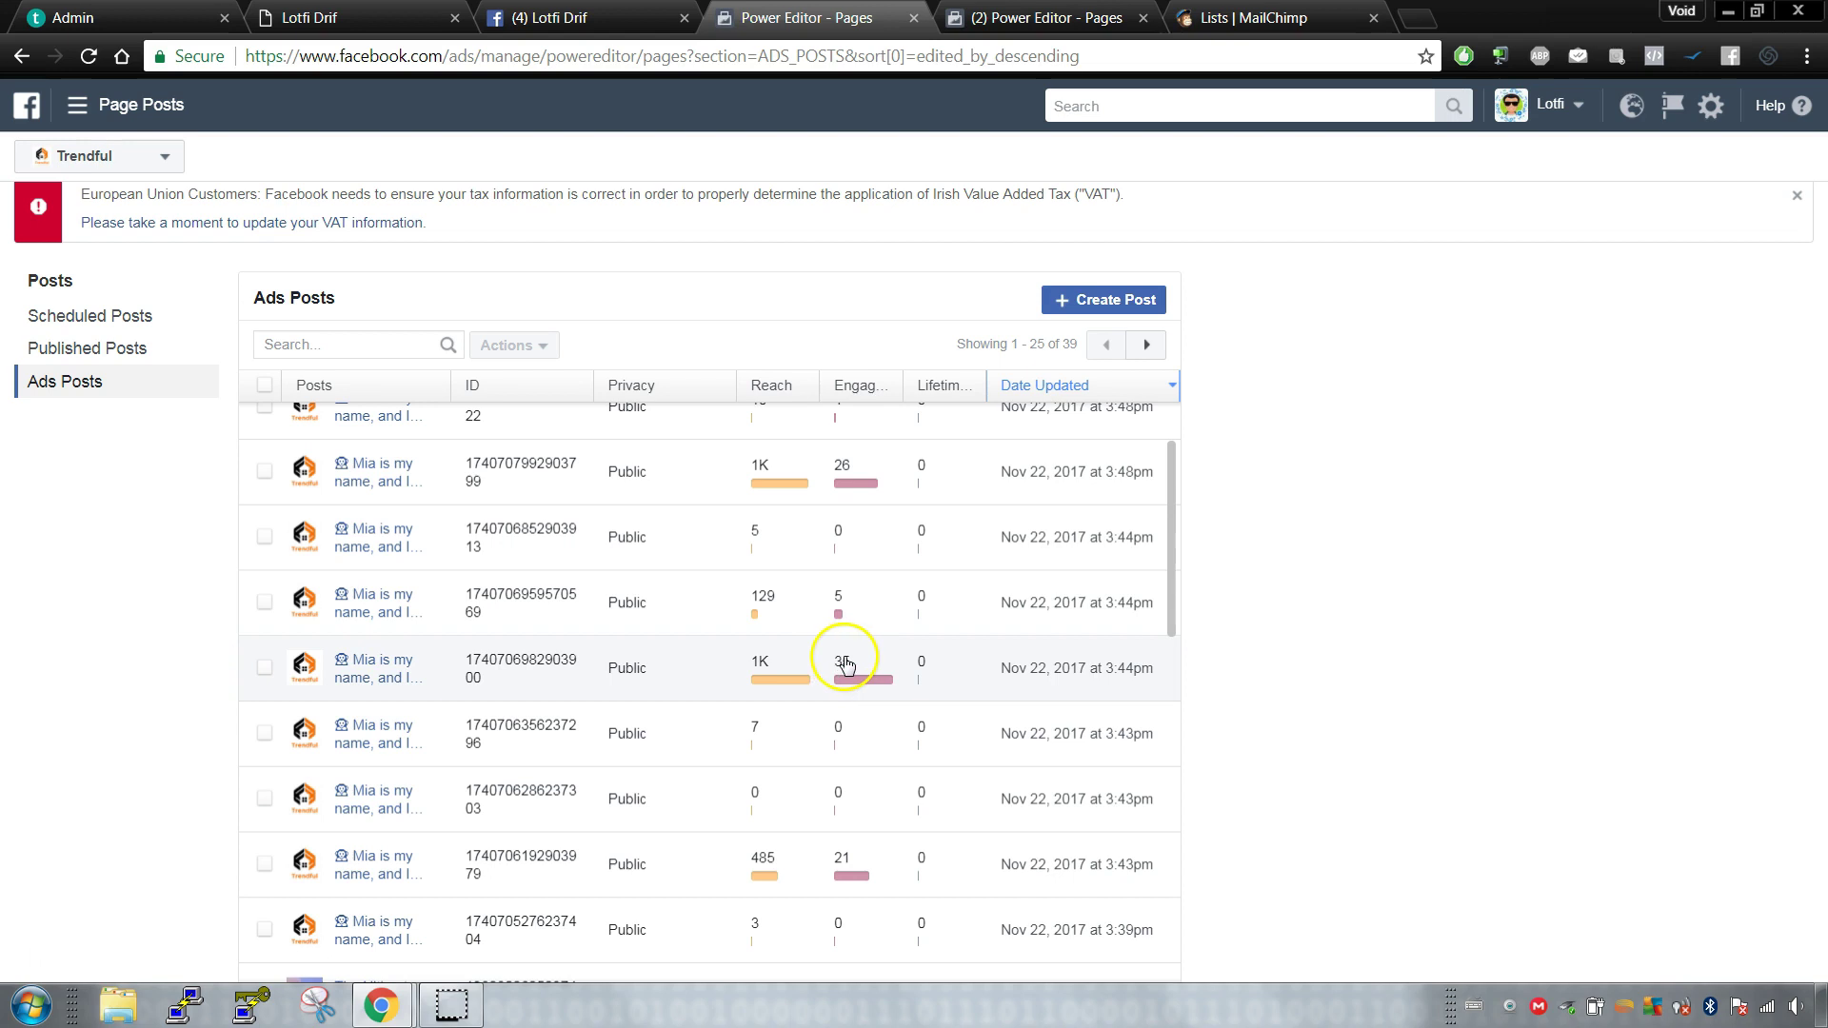
mouse_move(863, 686)
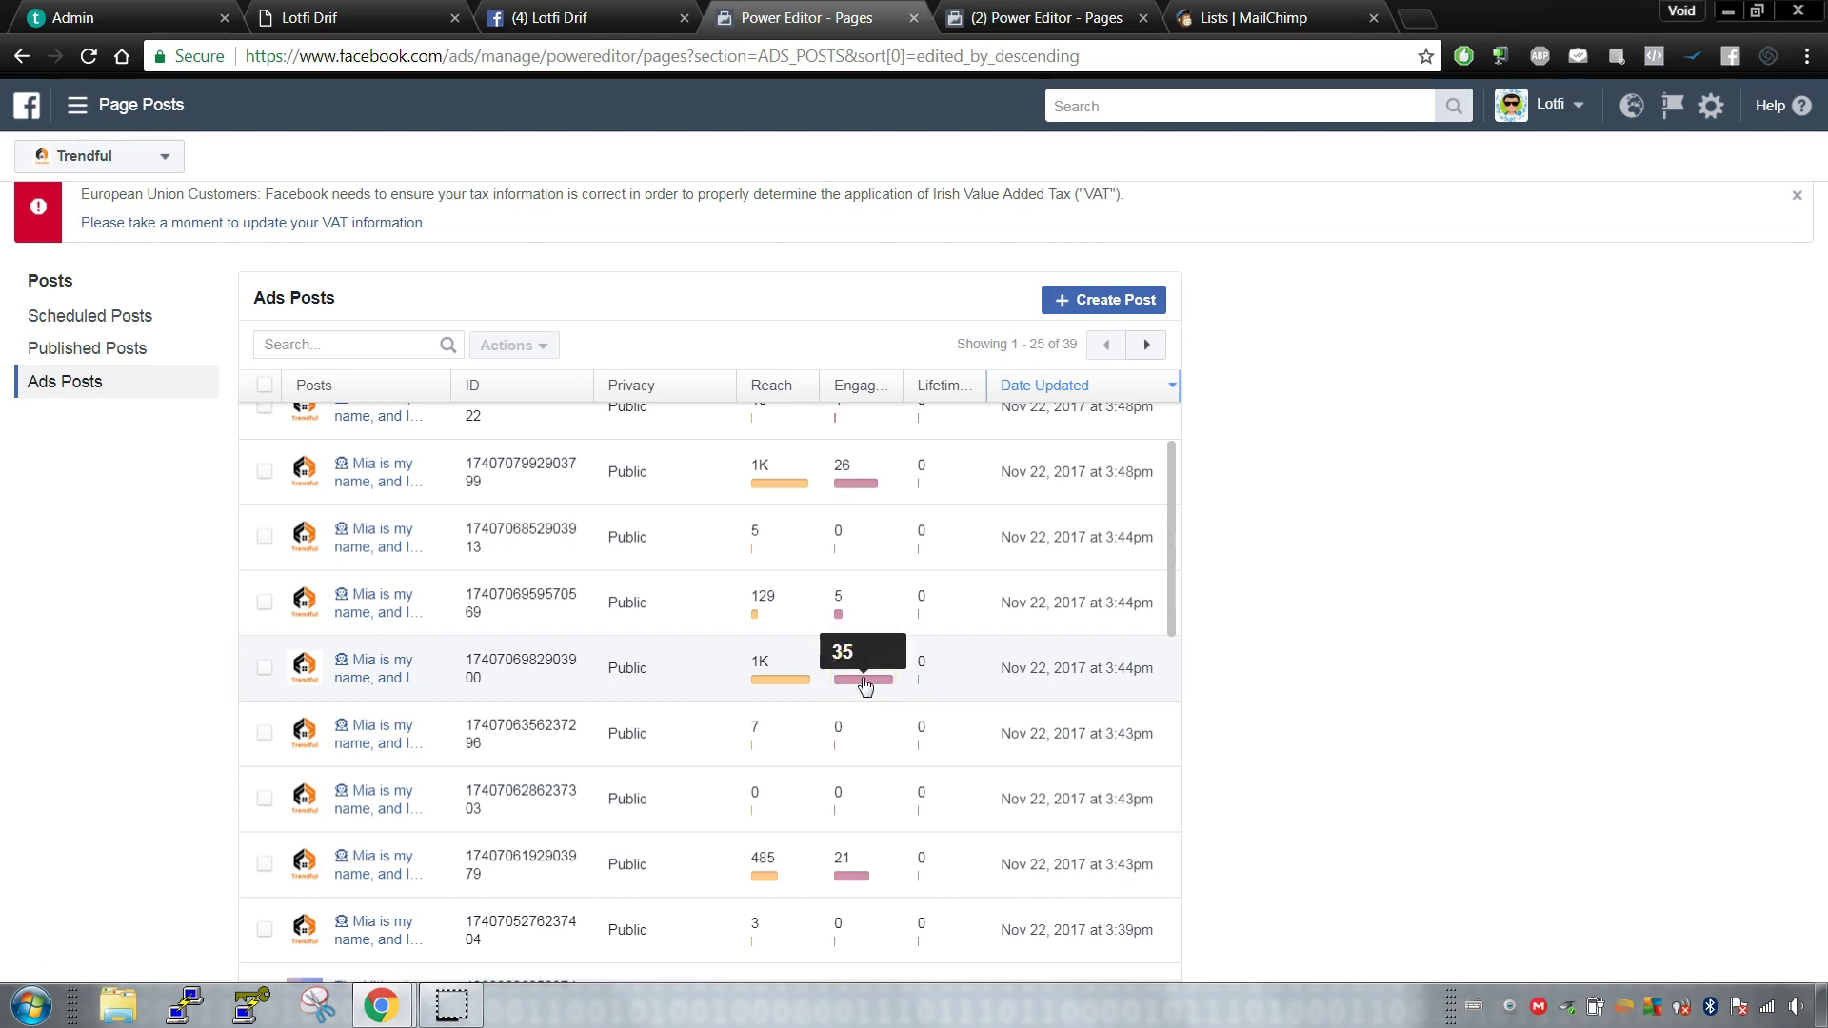
click(829, 651)
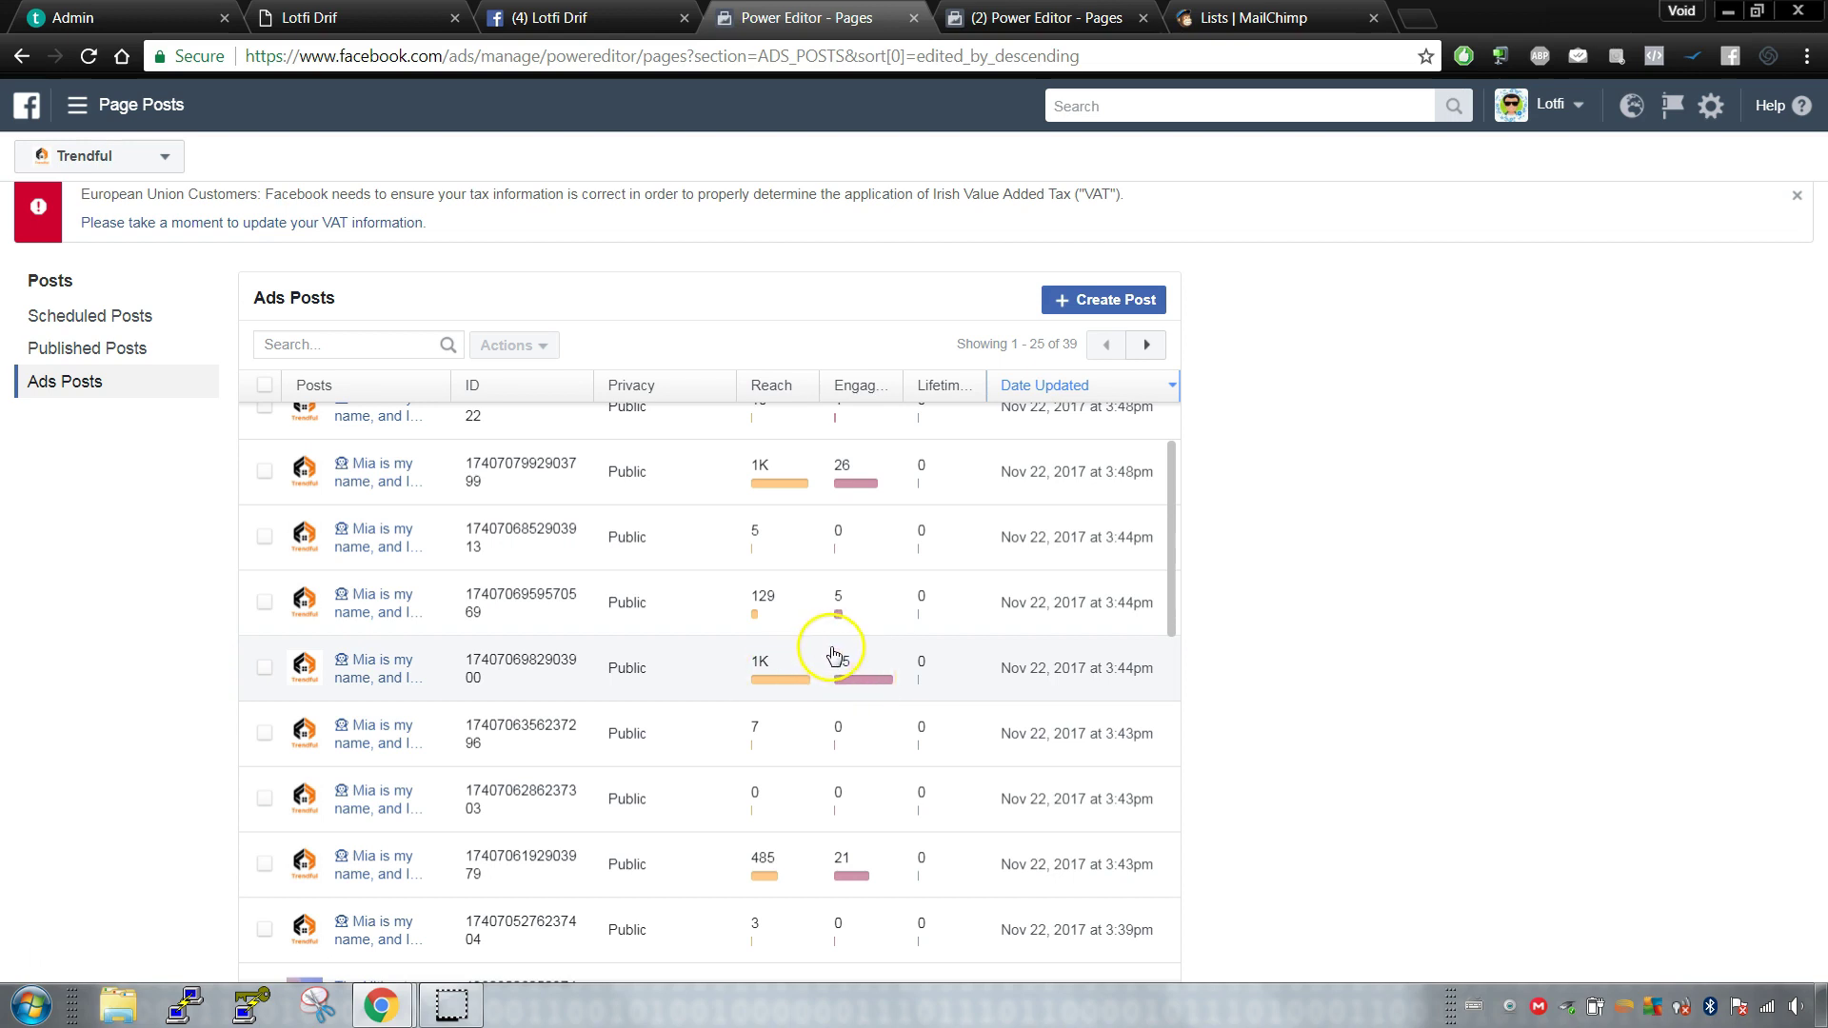
double_click(500, 674)
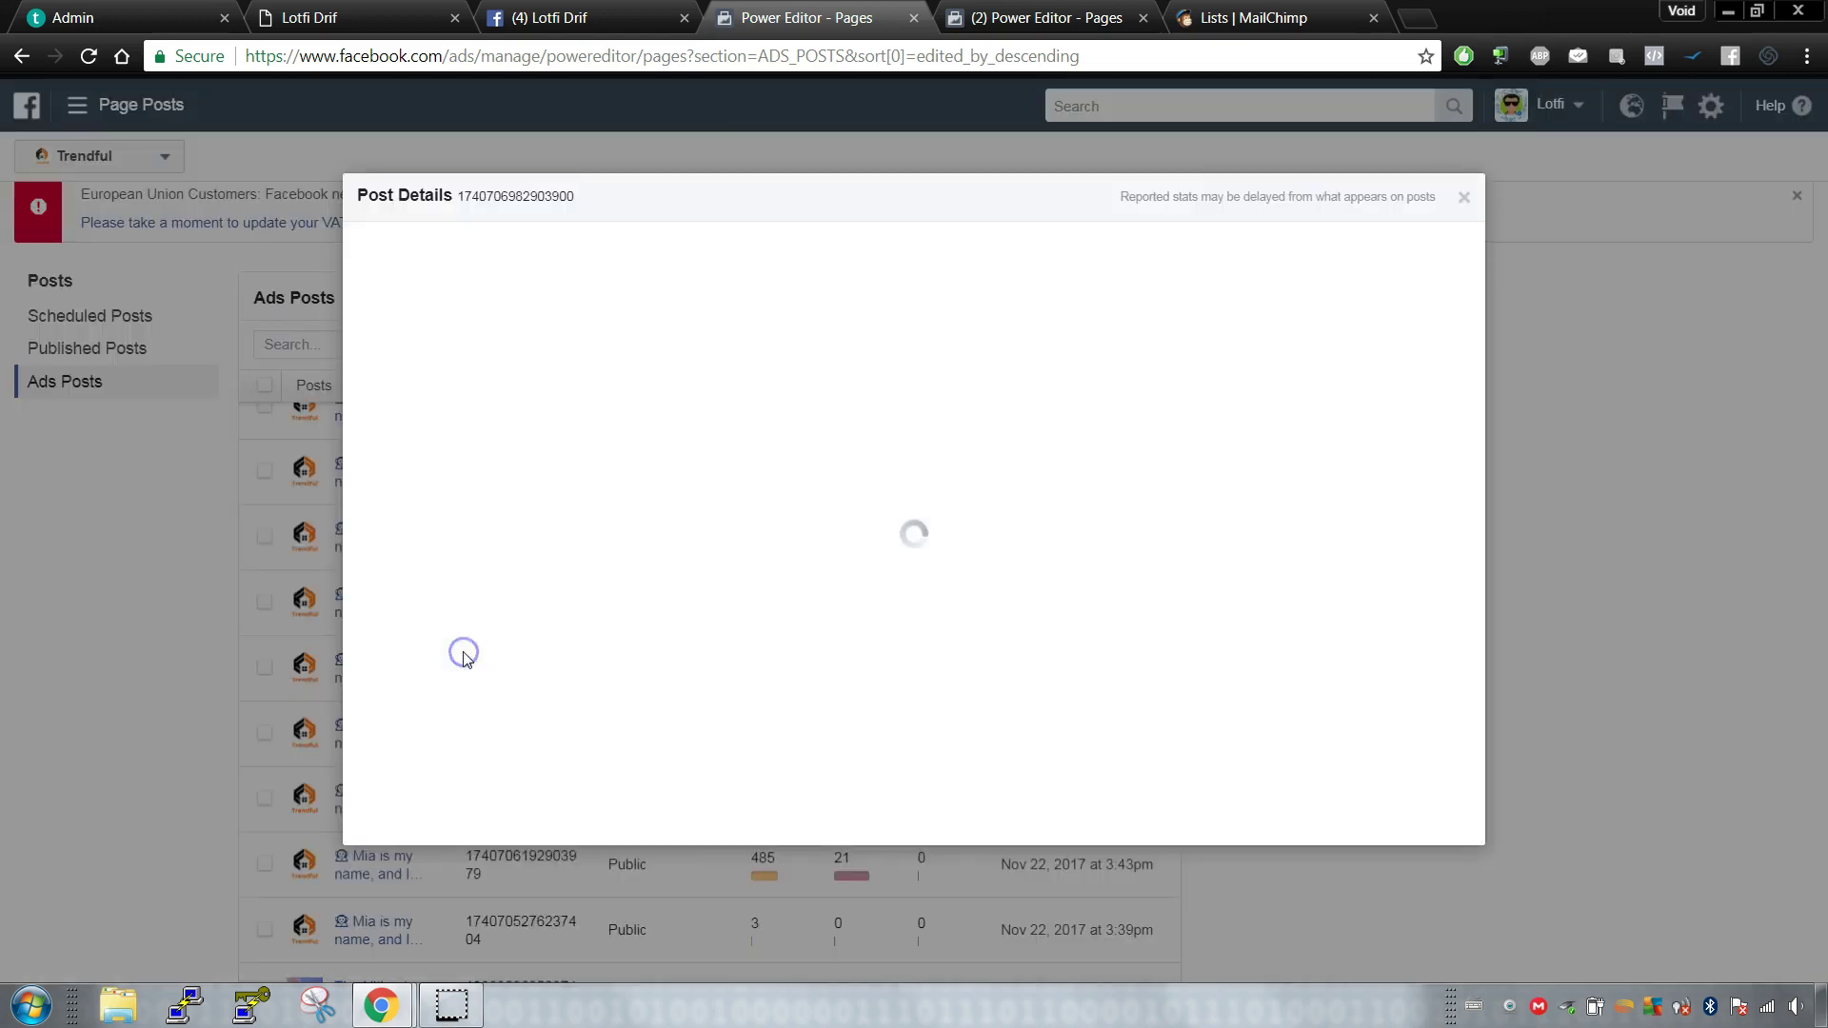
click(1641, 571)
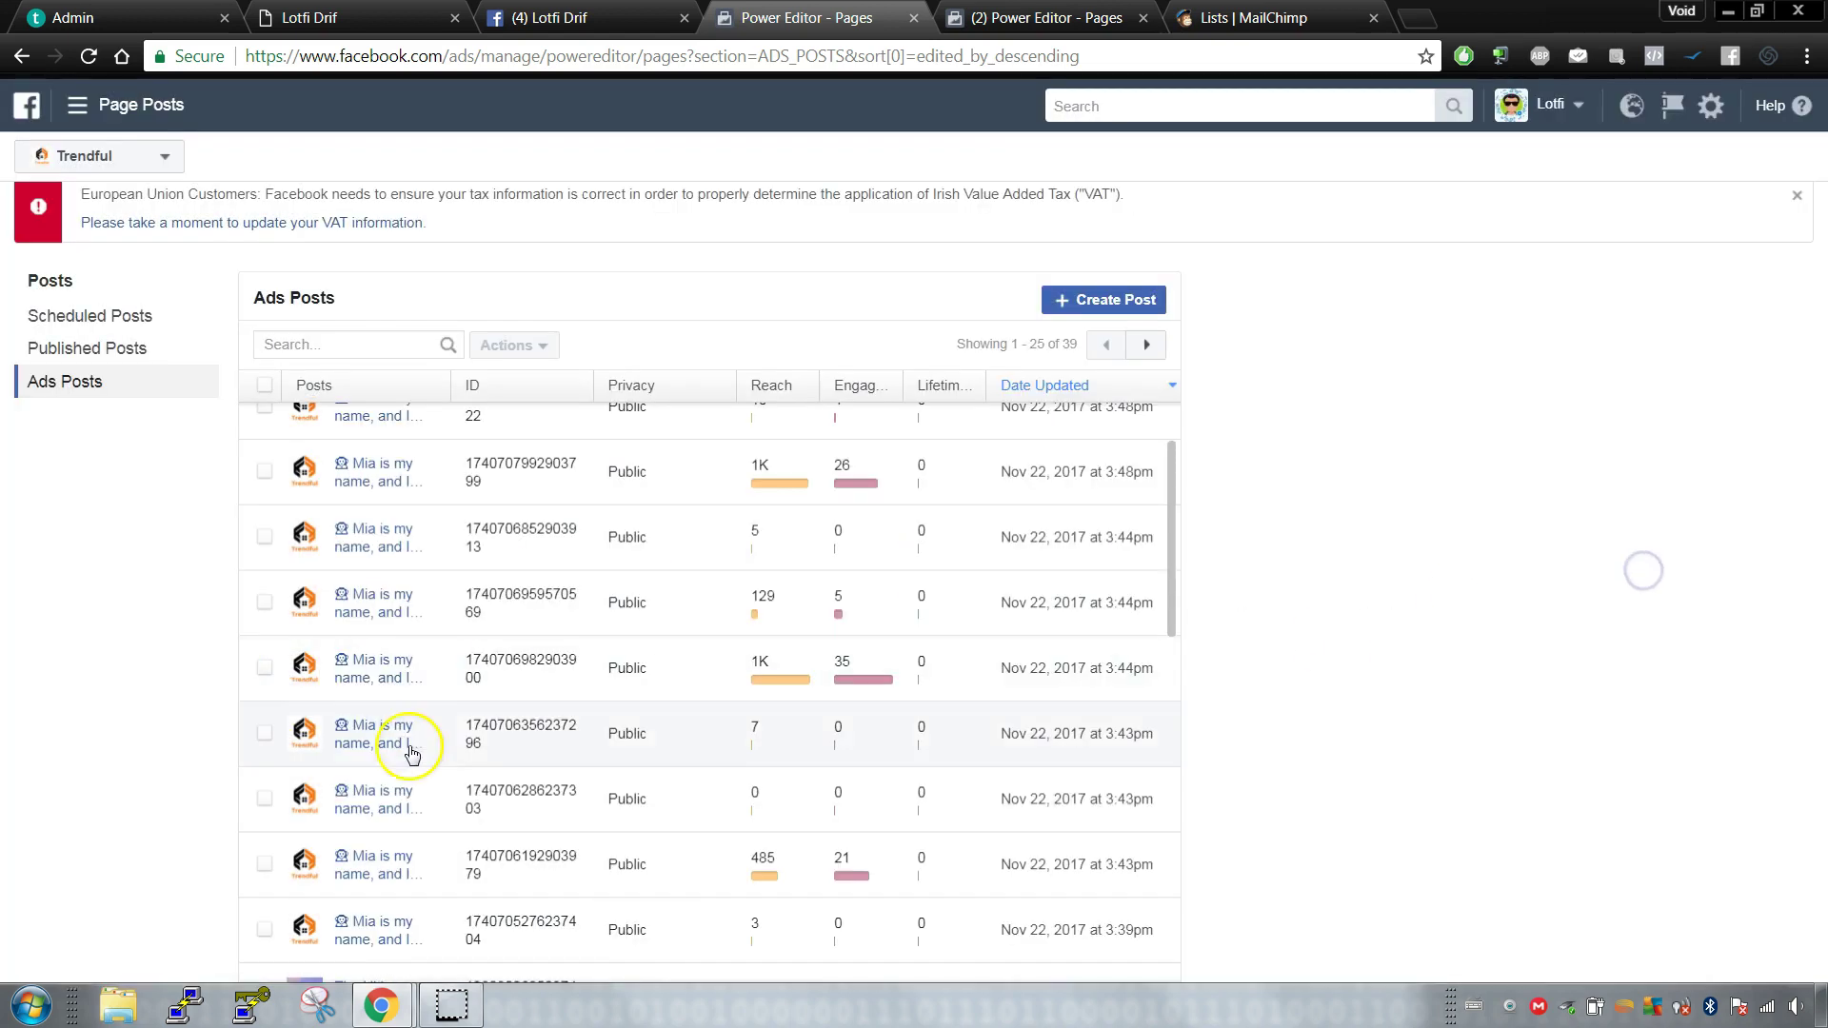
drag(466, 467, 517, 517)
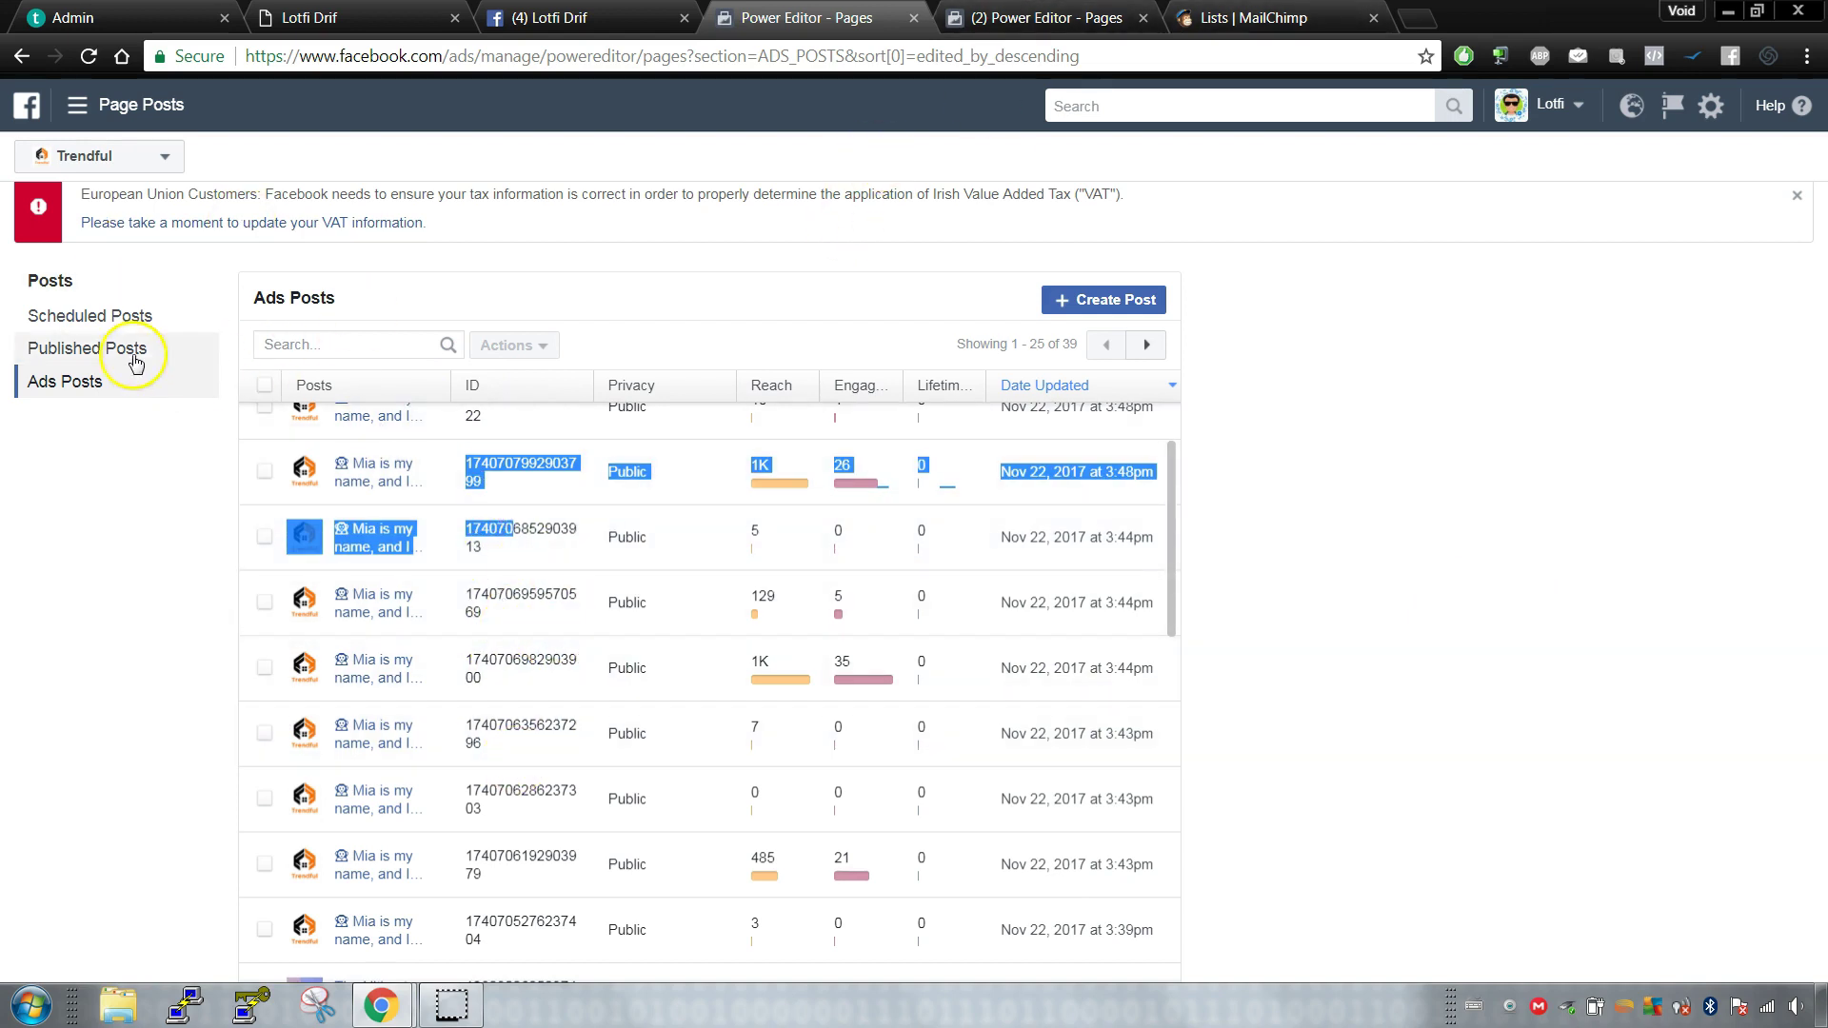
Step: View Trendful's scheduled posts and published posts, and return to the ads posts list
click(88, 328)
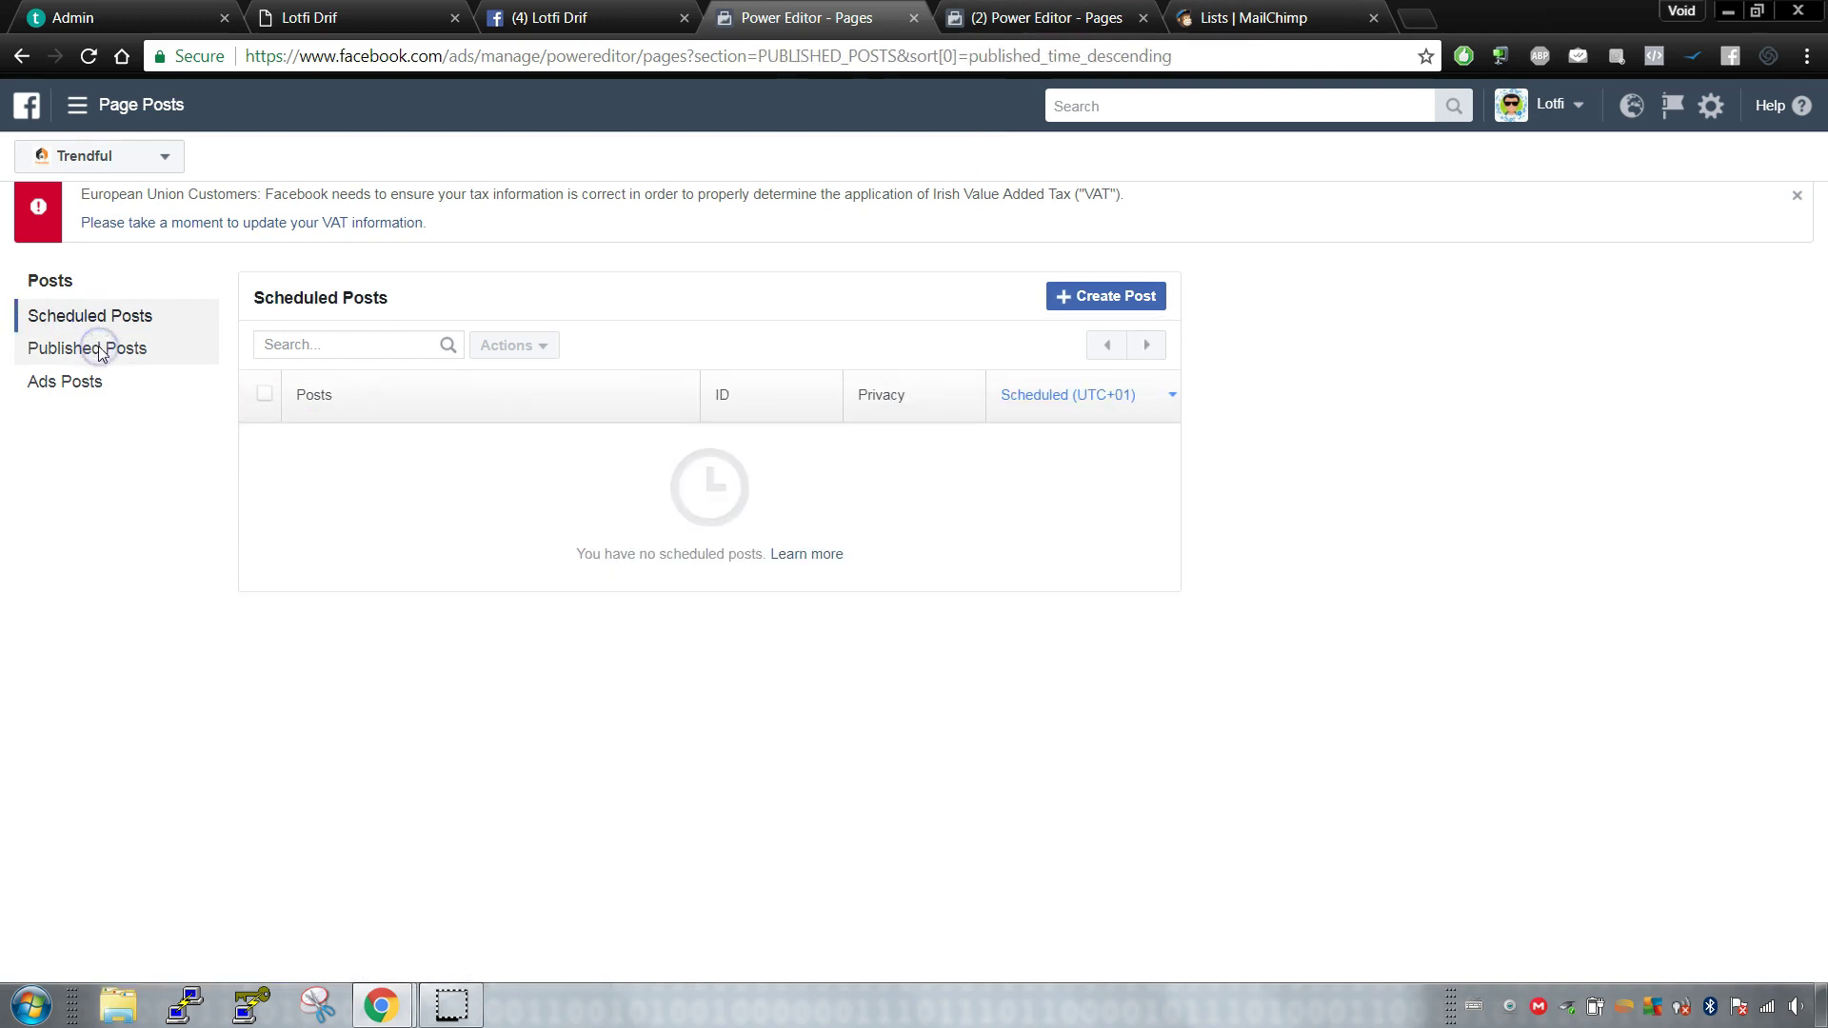
click(94, 348)
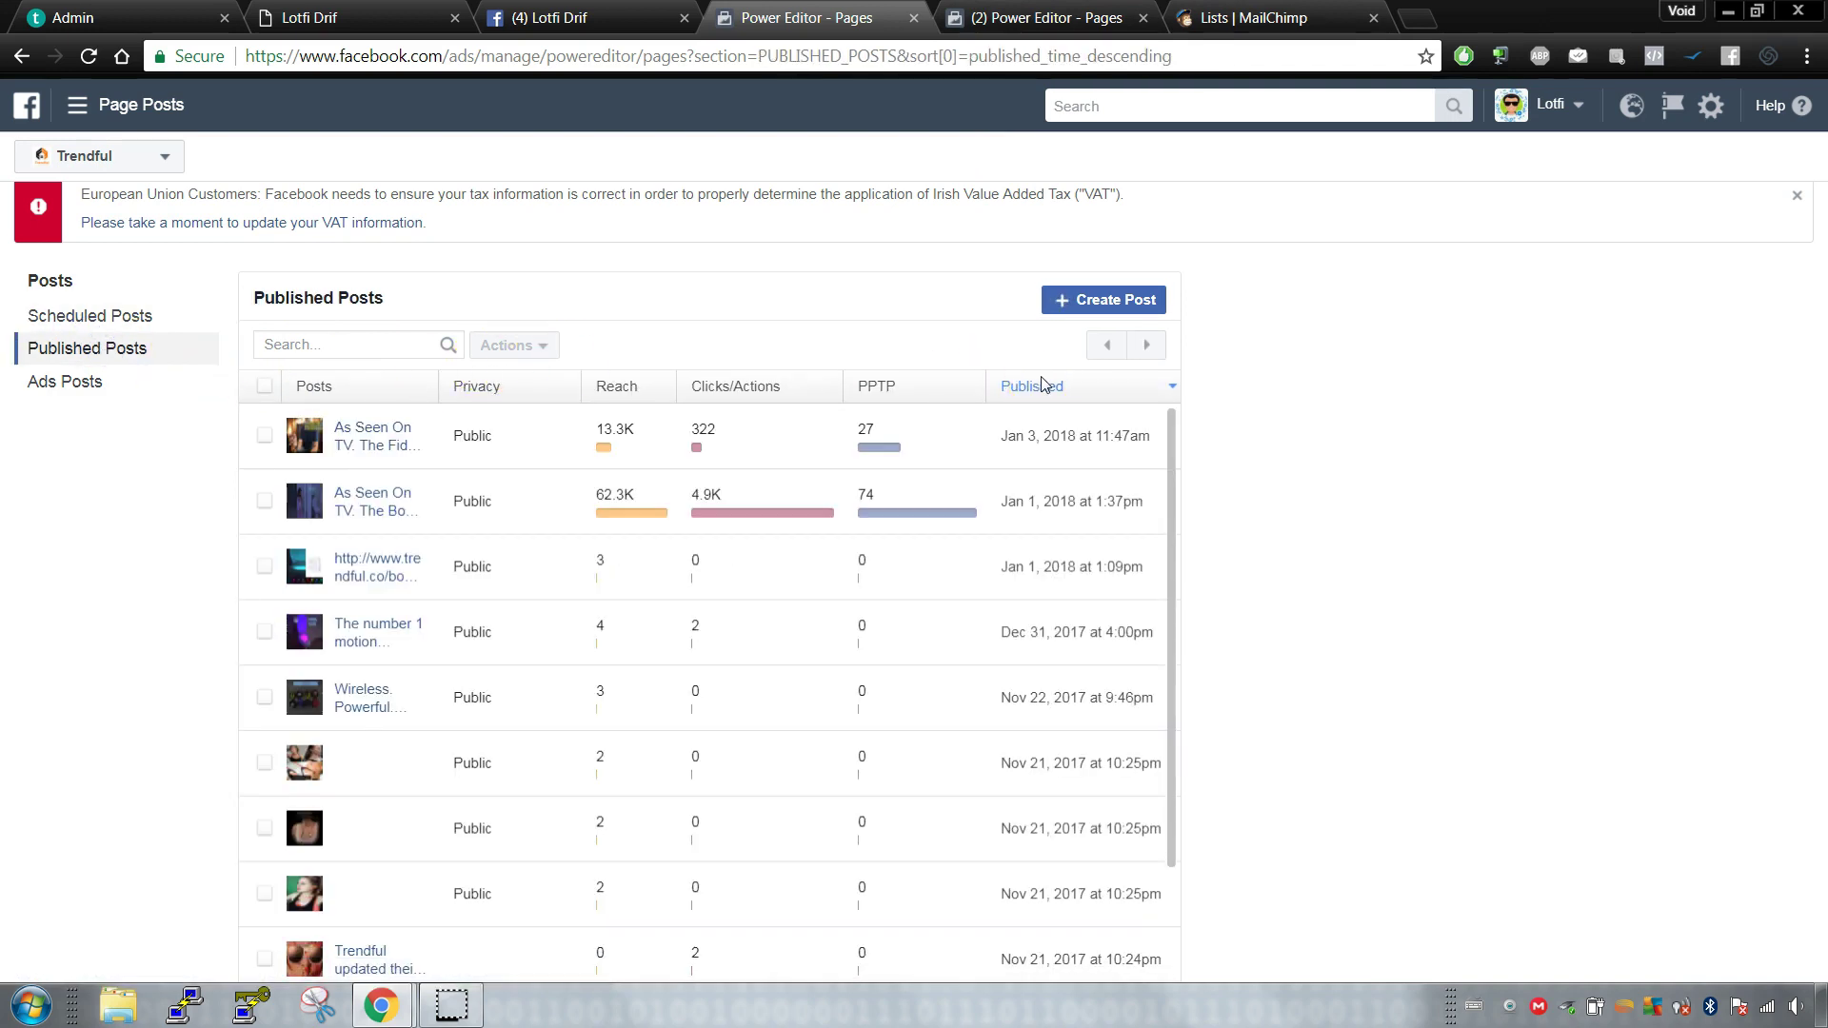
click(34, 380)
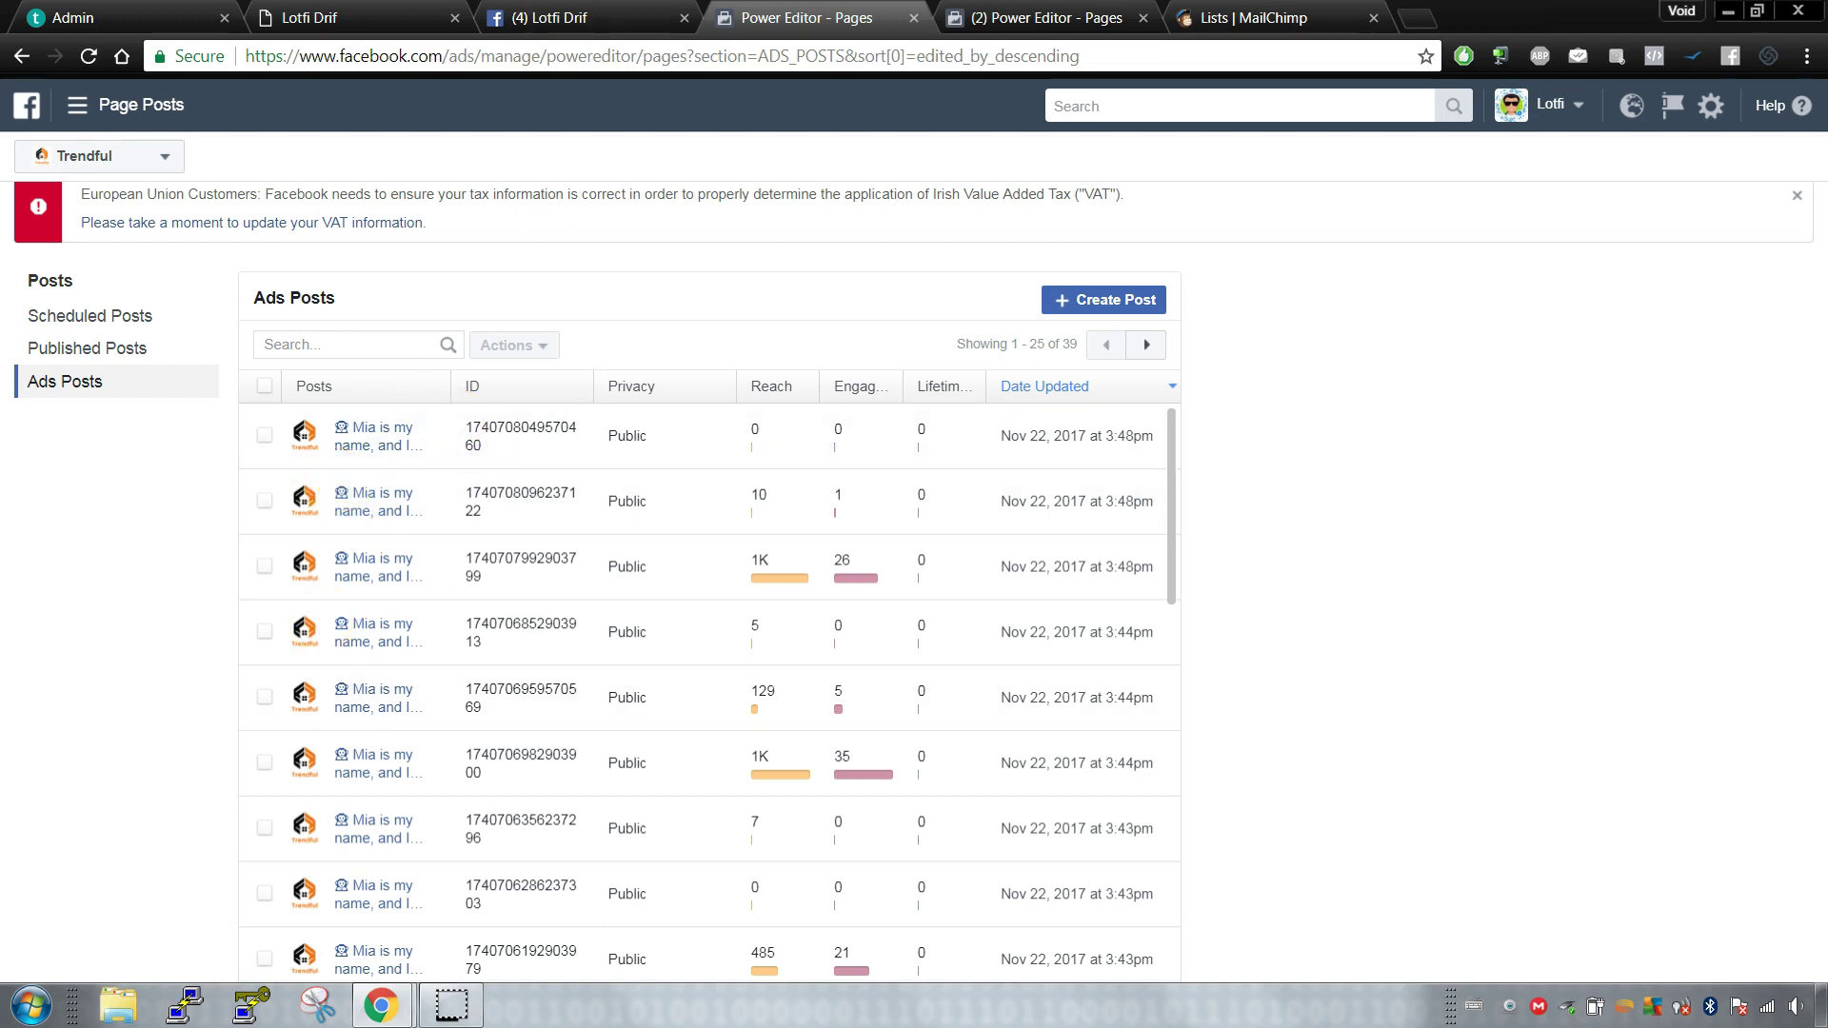
Step: Switch to the personal Facebook profile and look over its intro and latest post, closing the photo viewer
click(550, 17)
scroll(904, 438, down, 5)
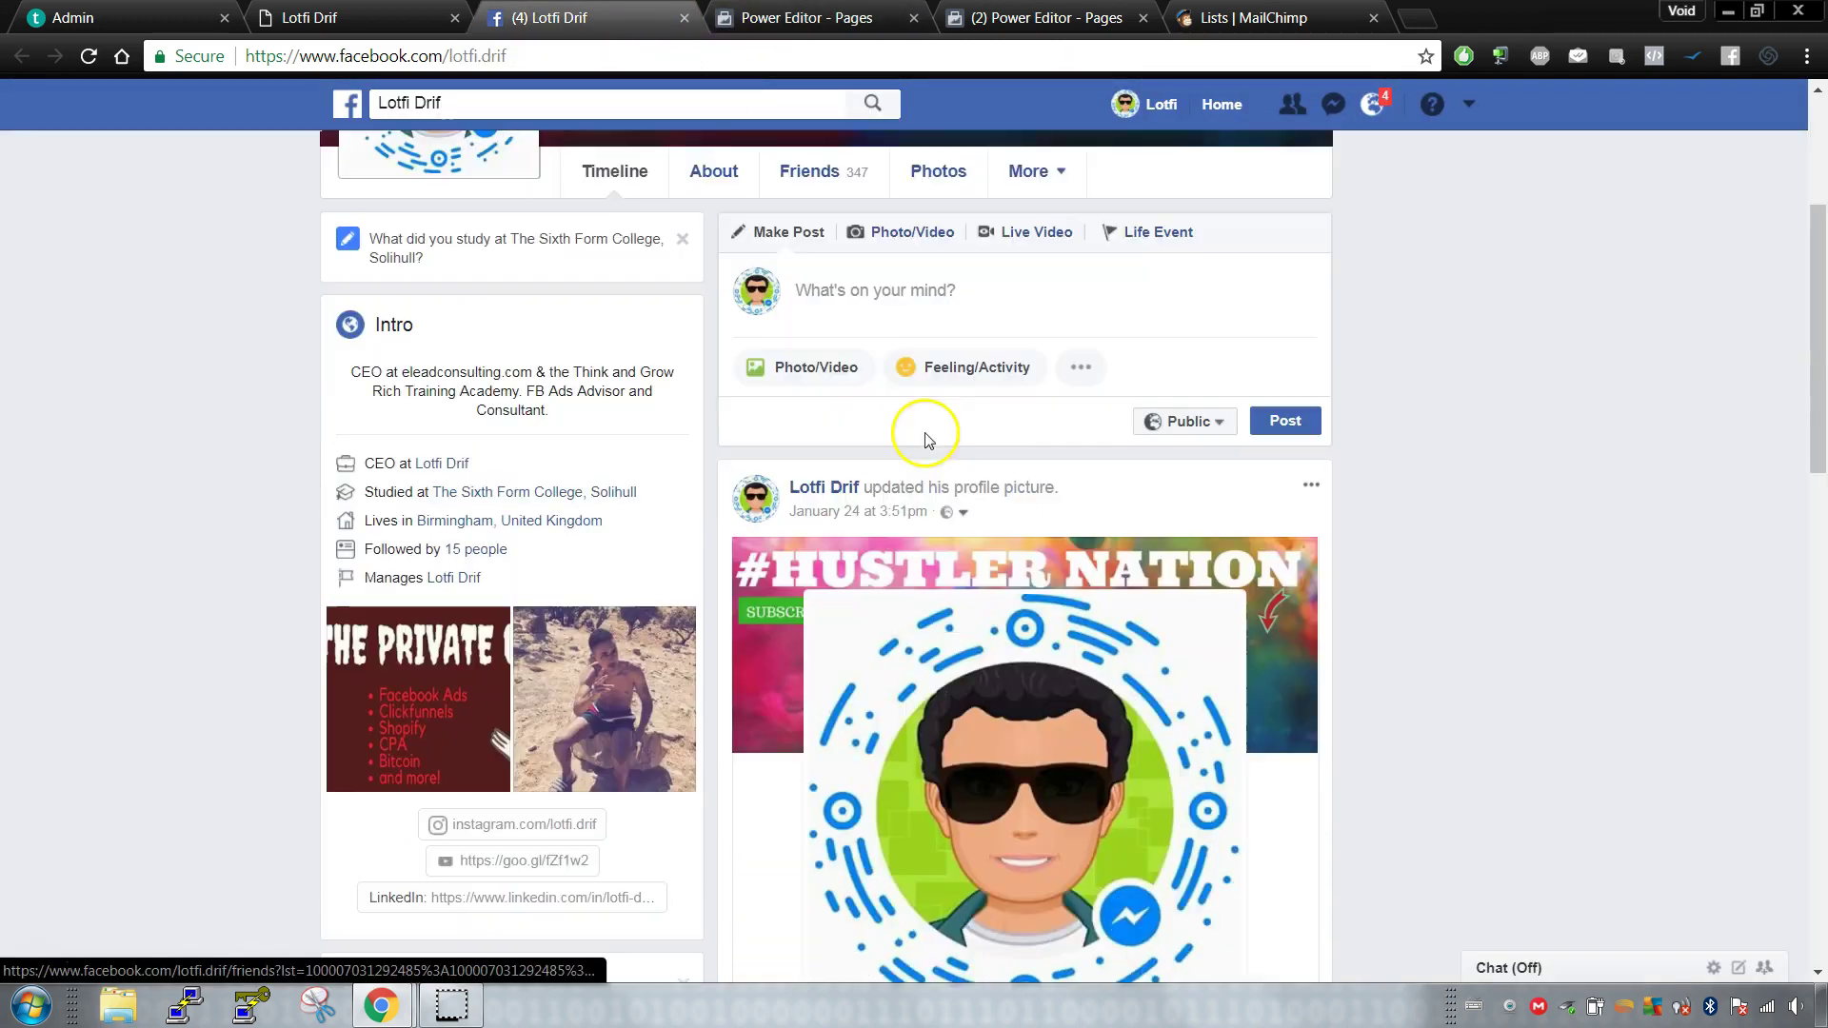
click(855, 392)
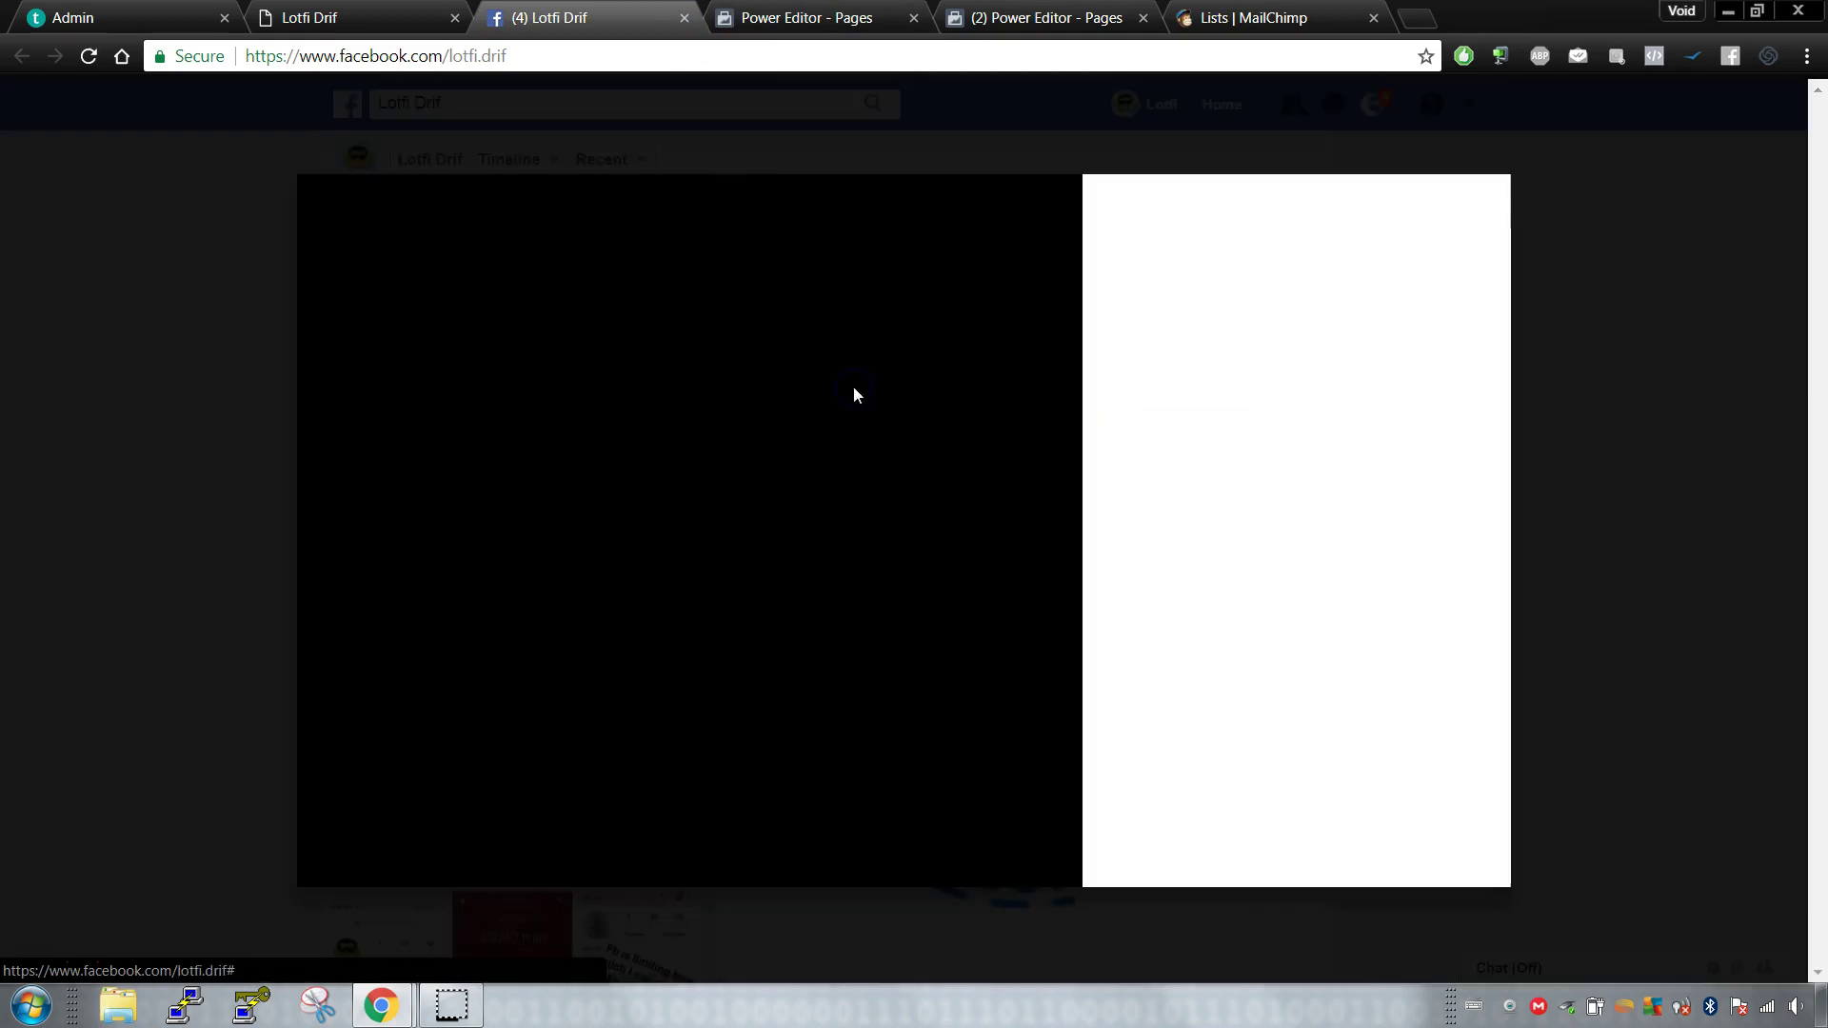
click(1583, 253)
scroll(562, 523, up, 3)
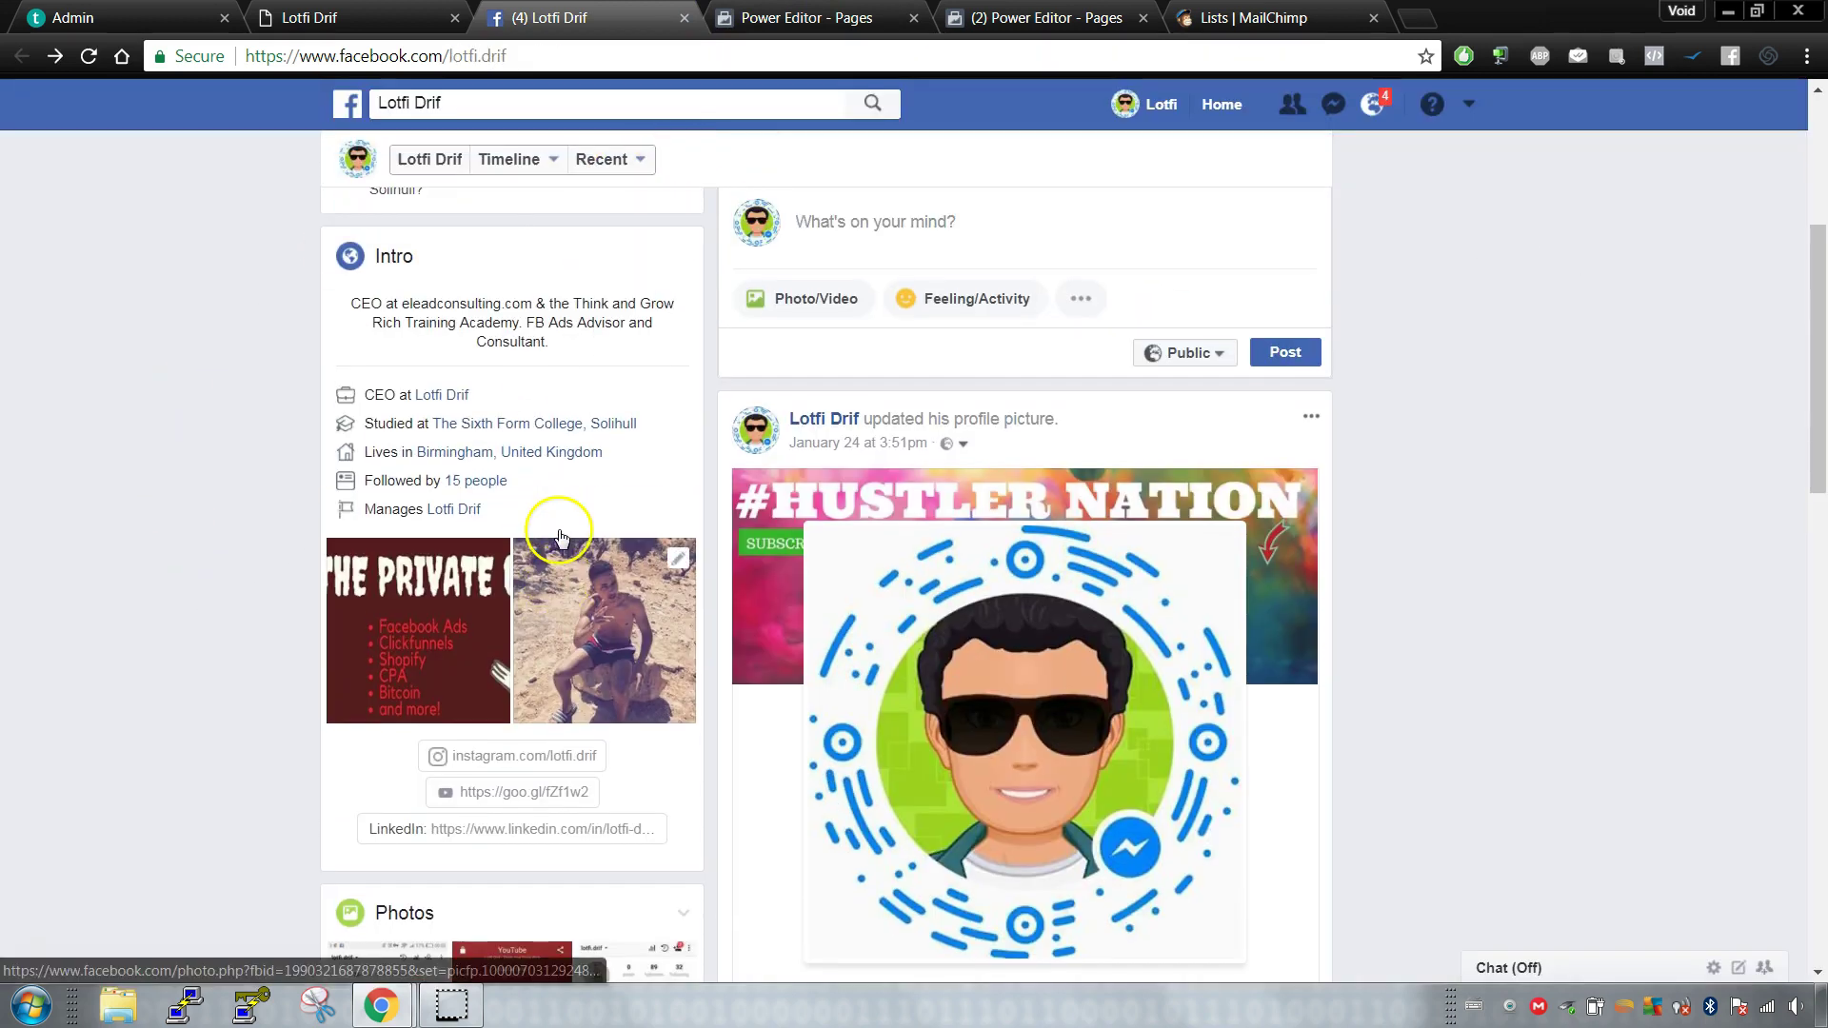
scroll(583, 529, up, 2)
Step: Place the Black Box Formula course tab after the Facebook profile tab and review the curriculum's Facebook page and post lectures
click(826, 14)
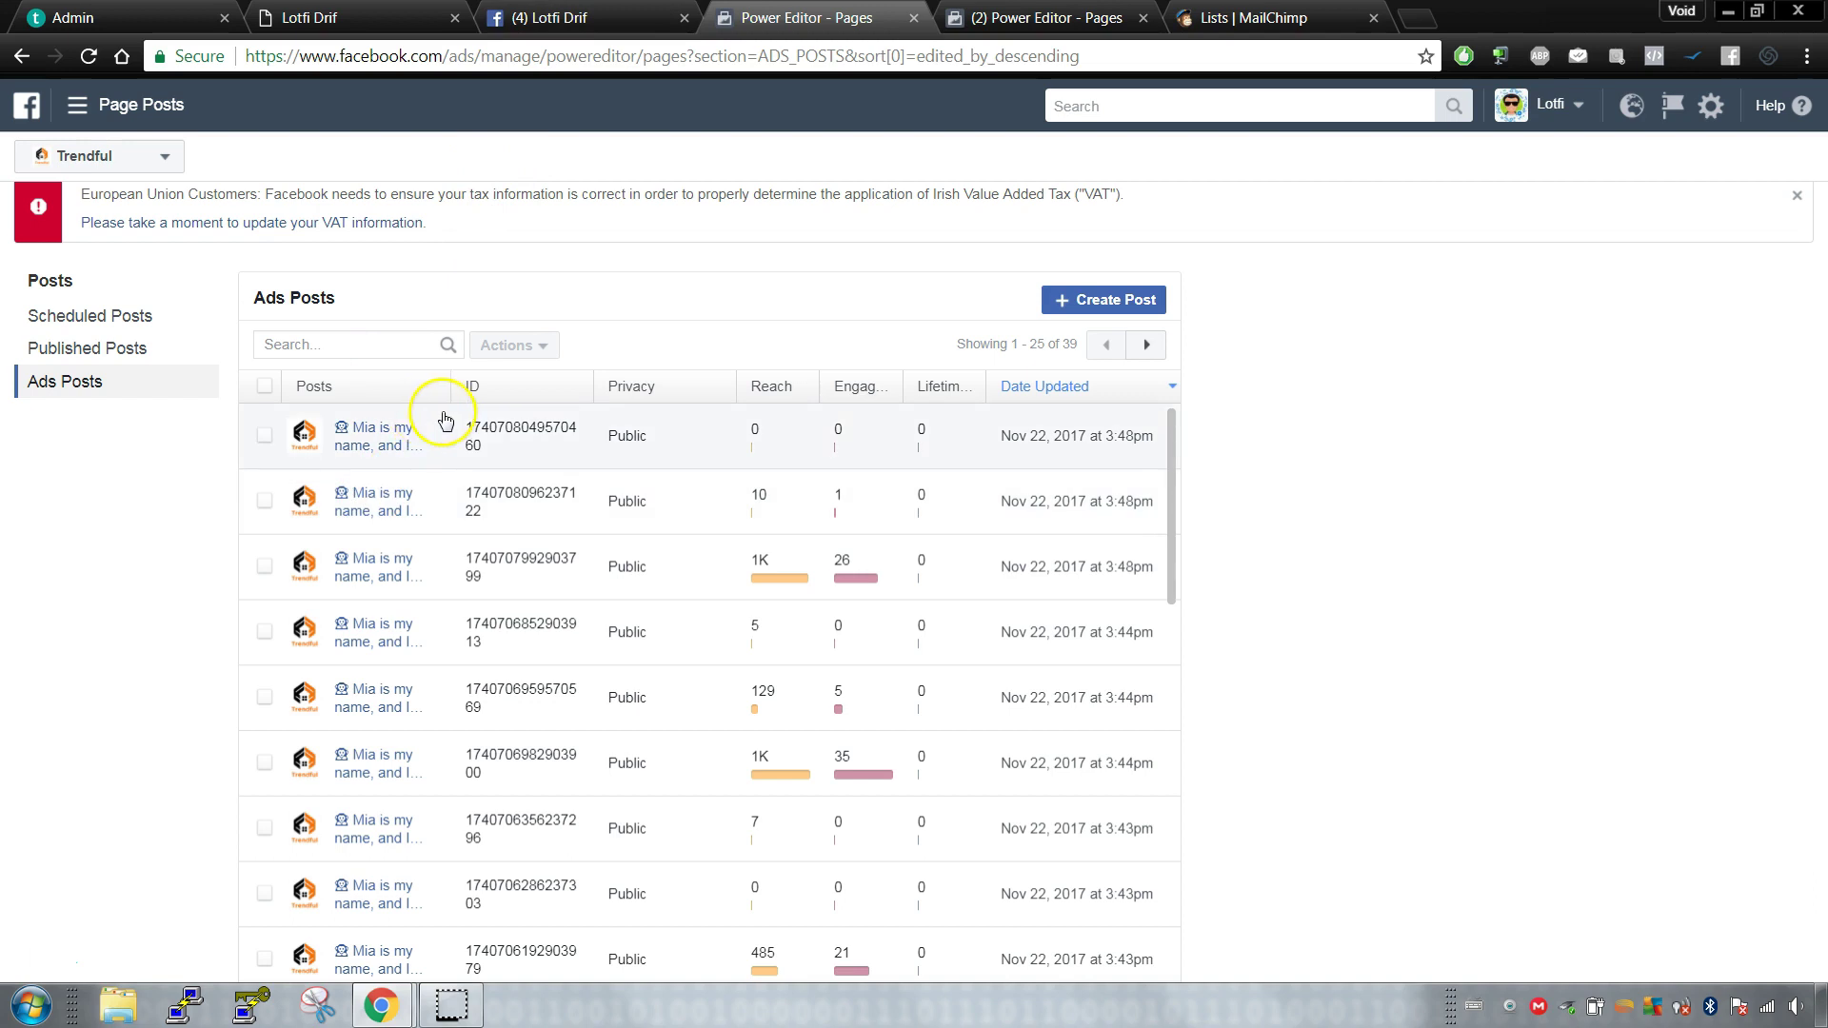
drag(324, 17, 610, 17)
scroll(1012, 514, down, 3)
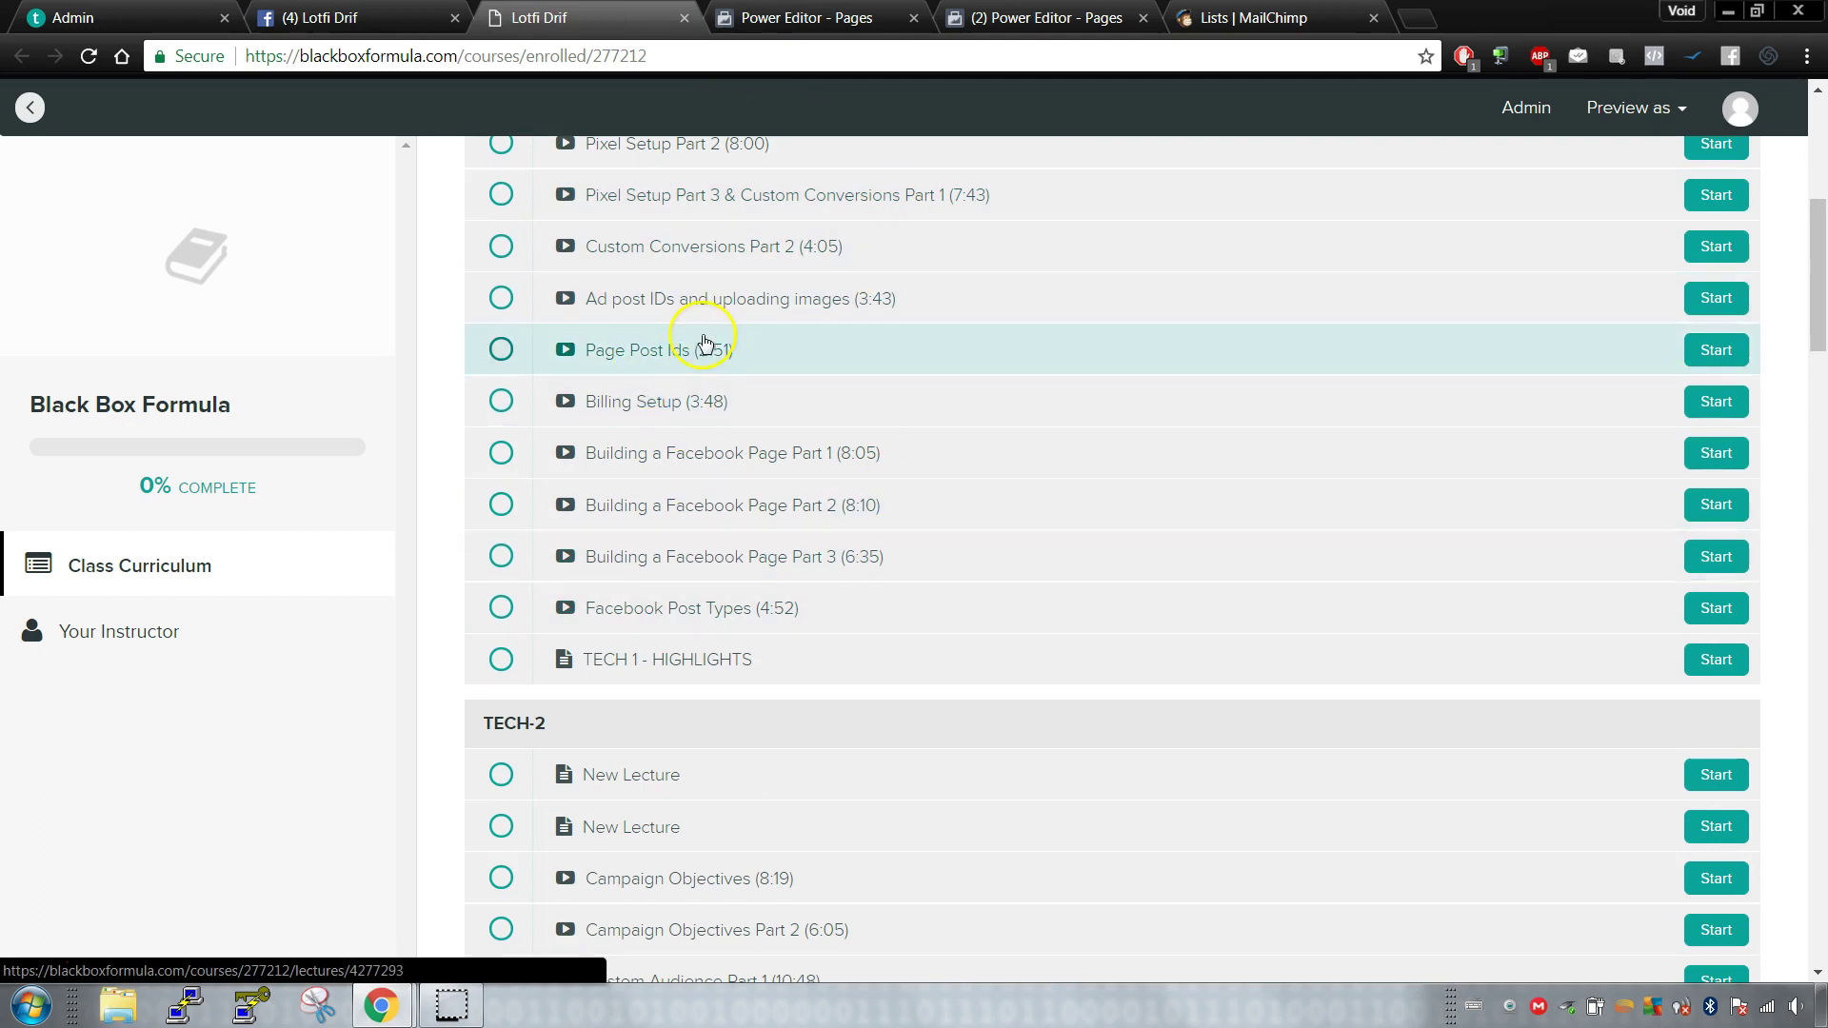
key(ctrl+Tab)
key(ctrl+shift+Tab)
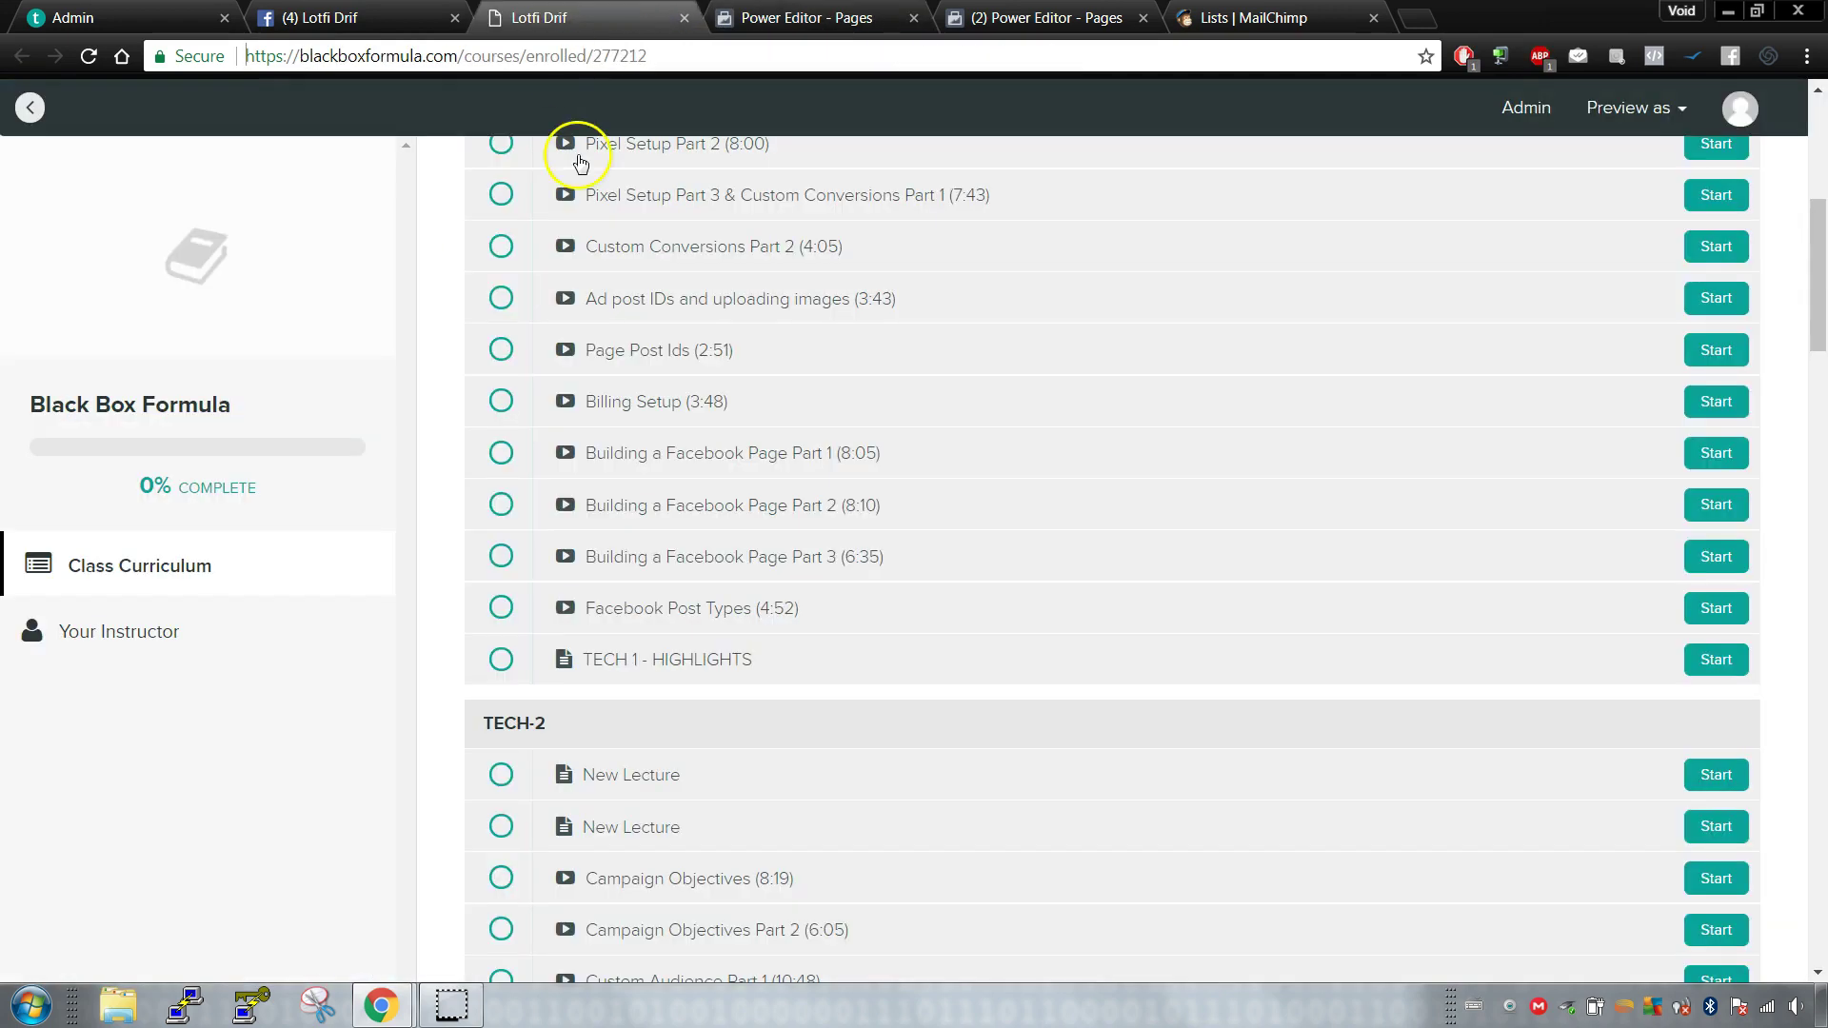
Step: Switch to the Trendful page posts tab and open the ad account's Billing page from the full tools list
click(745, 15)
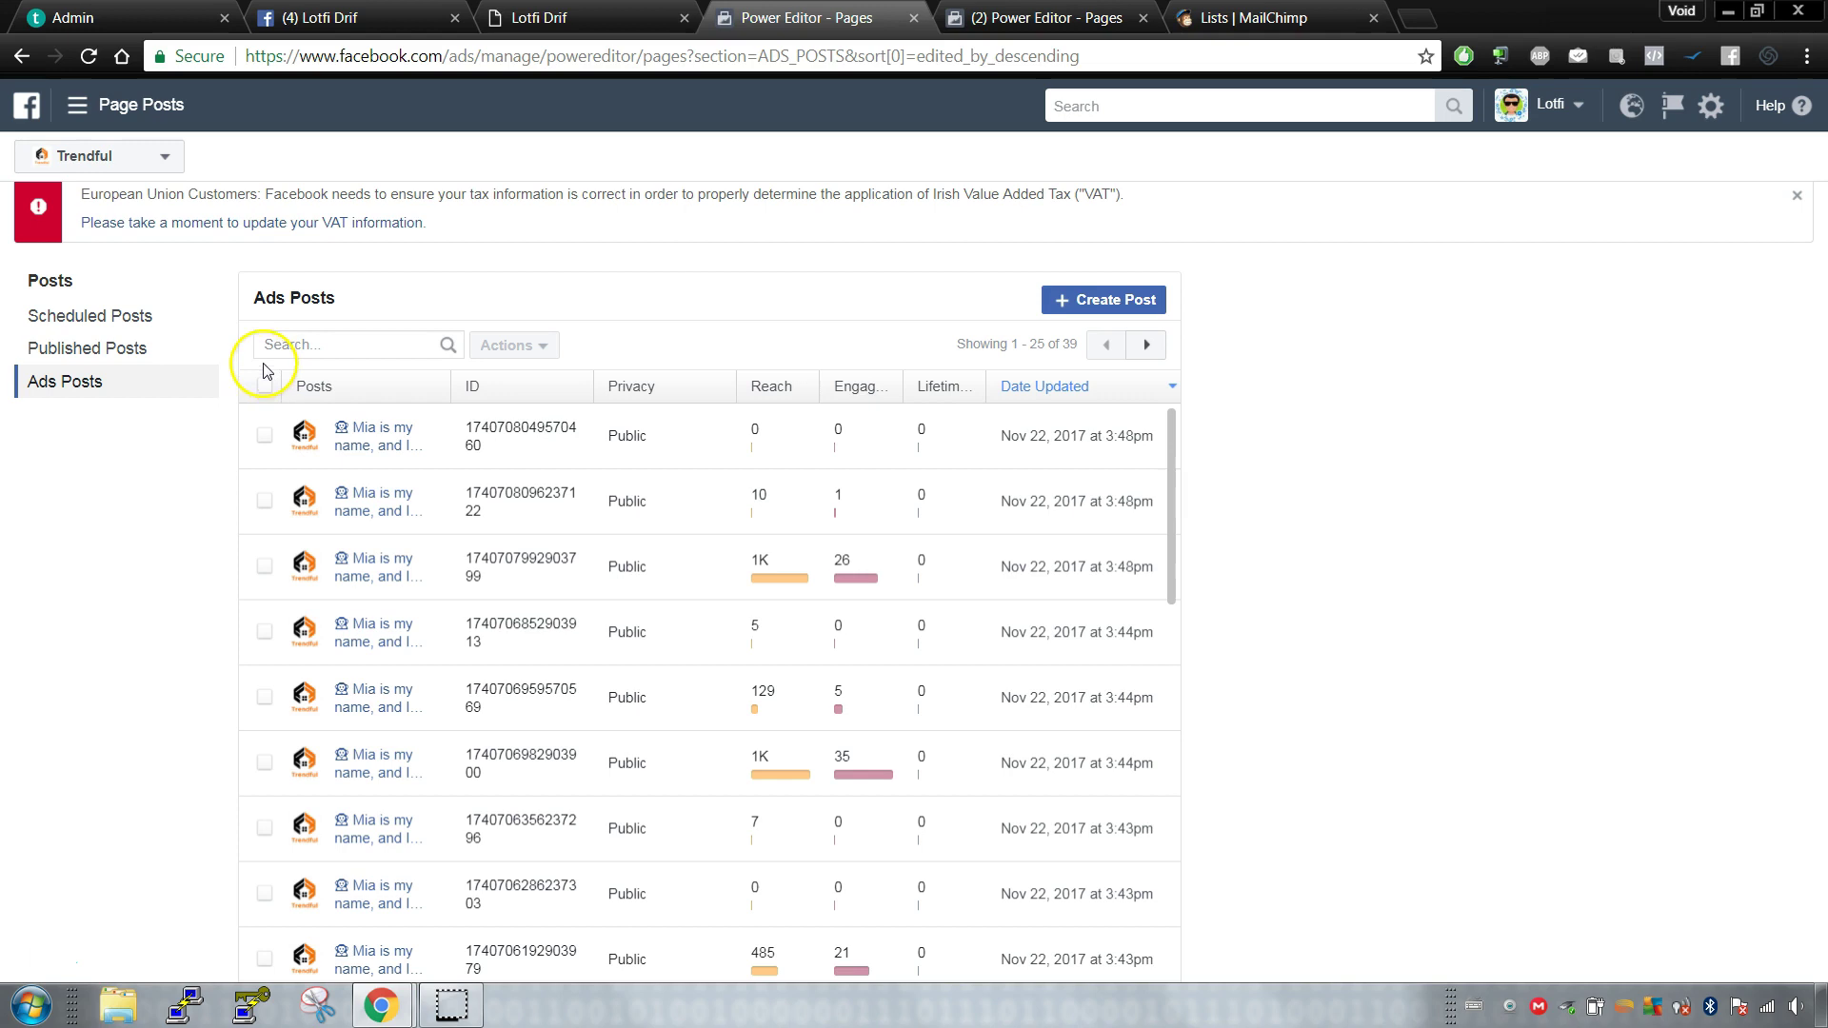
click(91, 105)
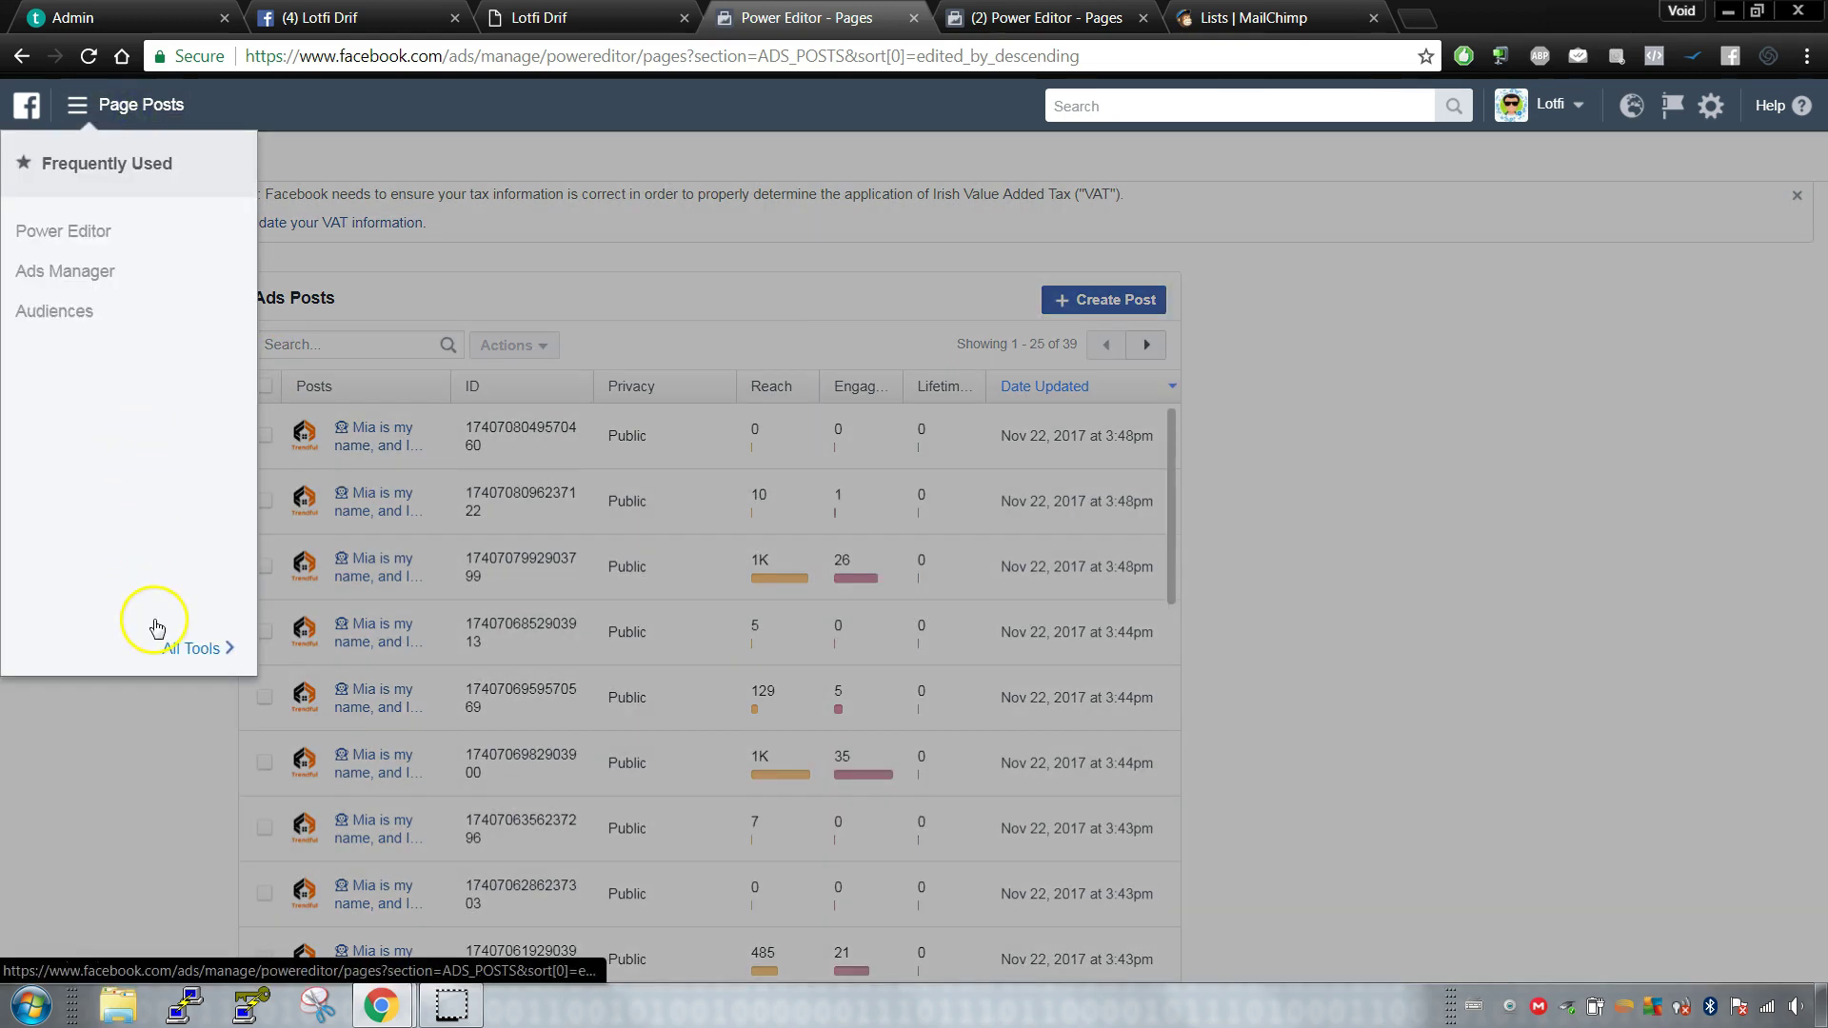
click(158, 629)
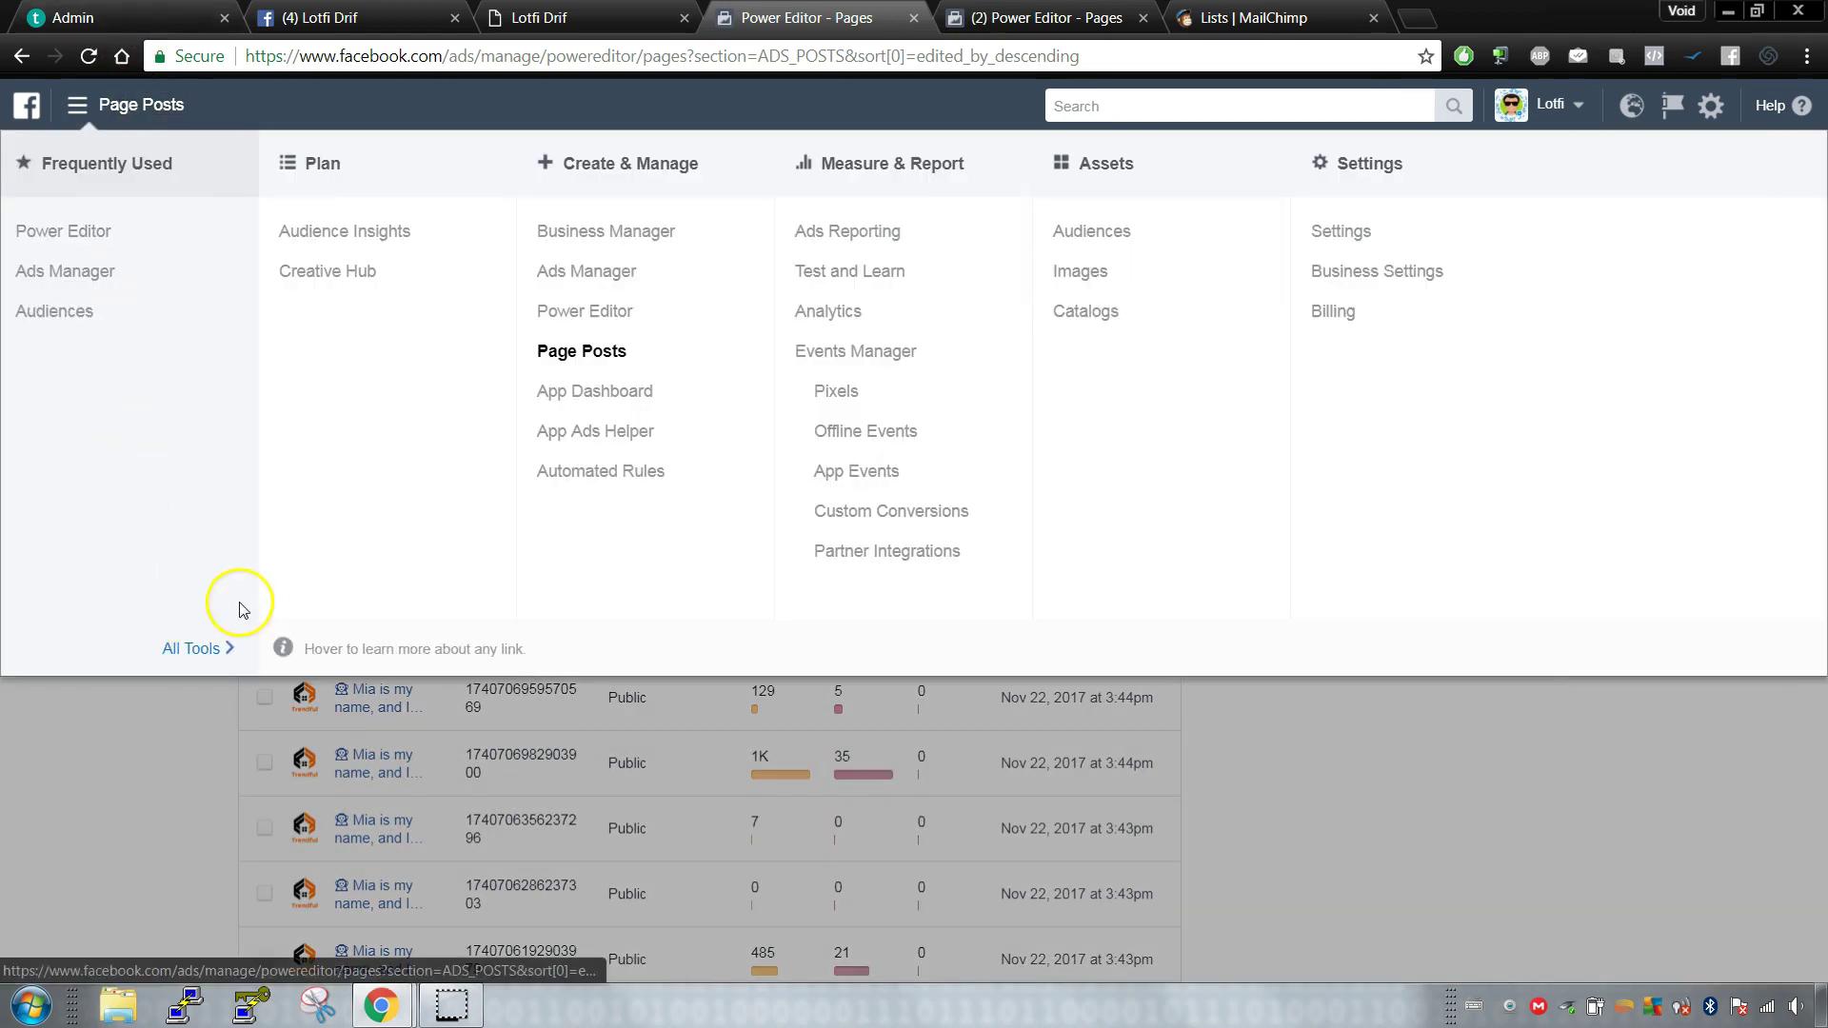
click(1350, 306)
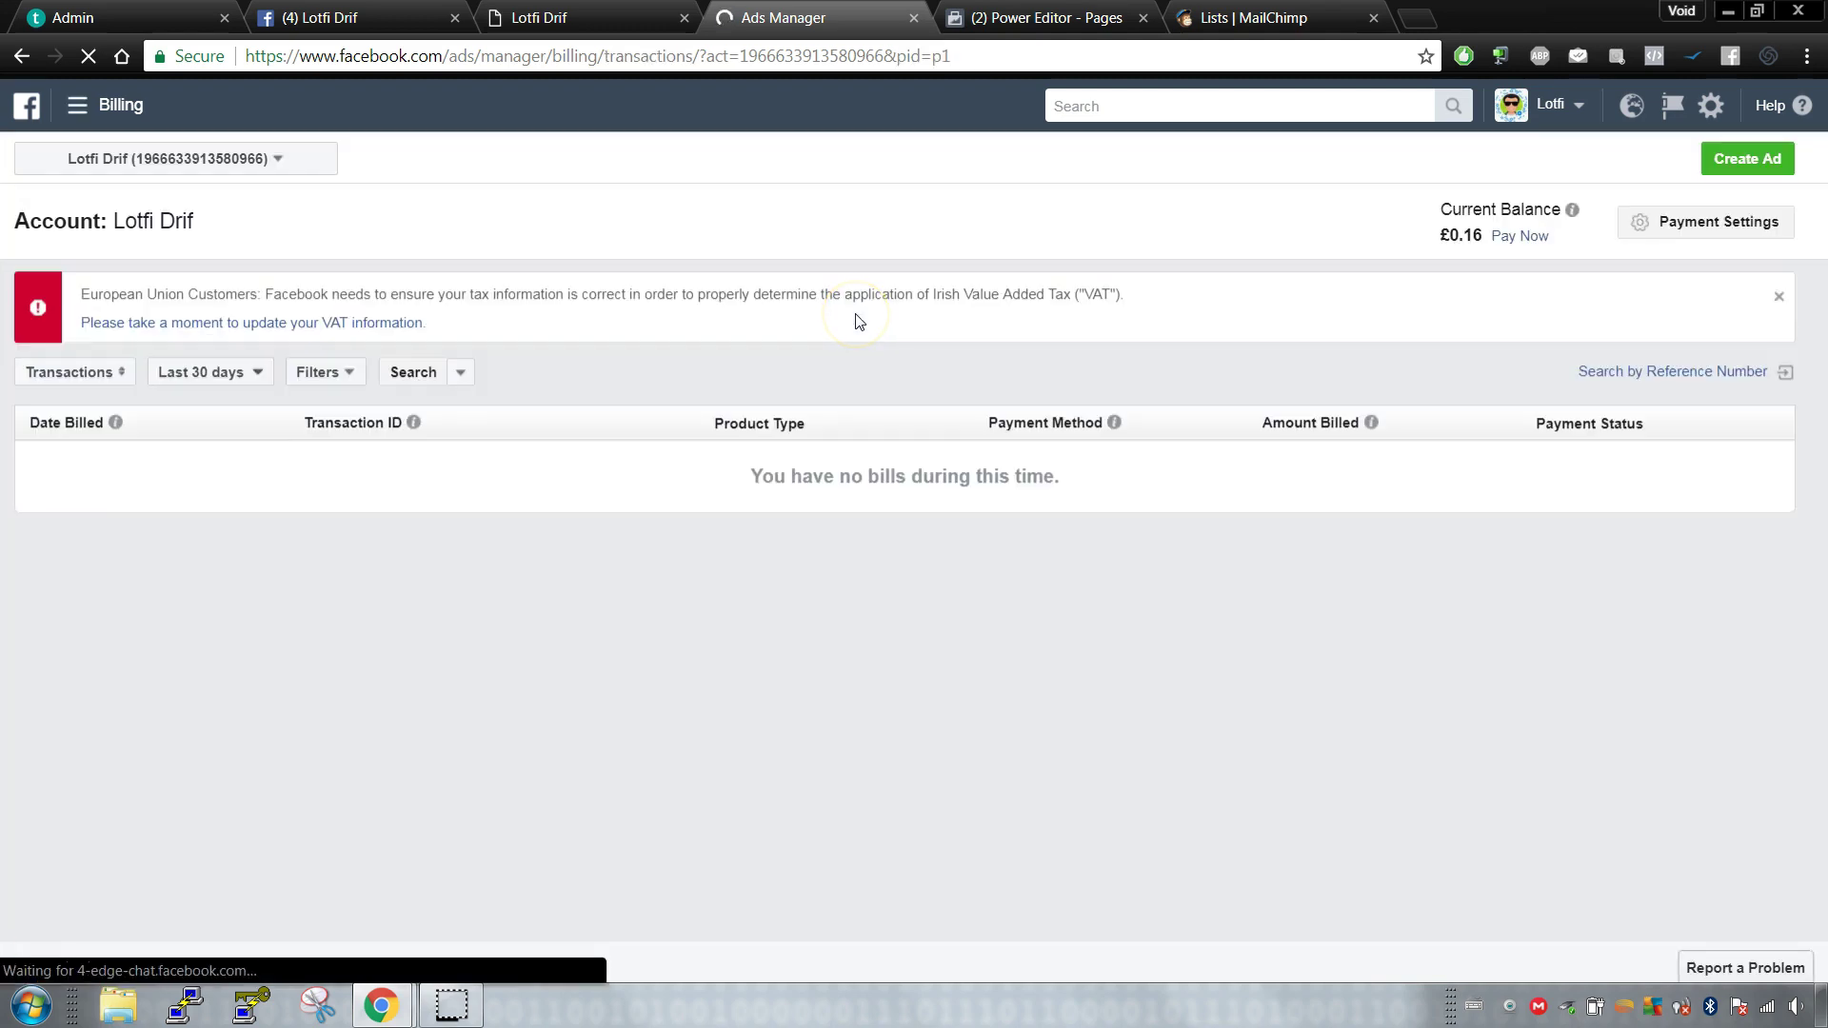
click(1724, 229)
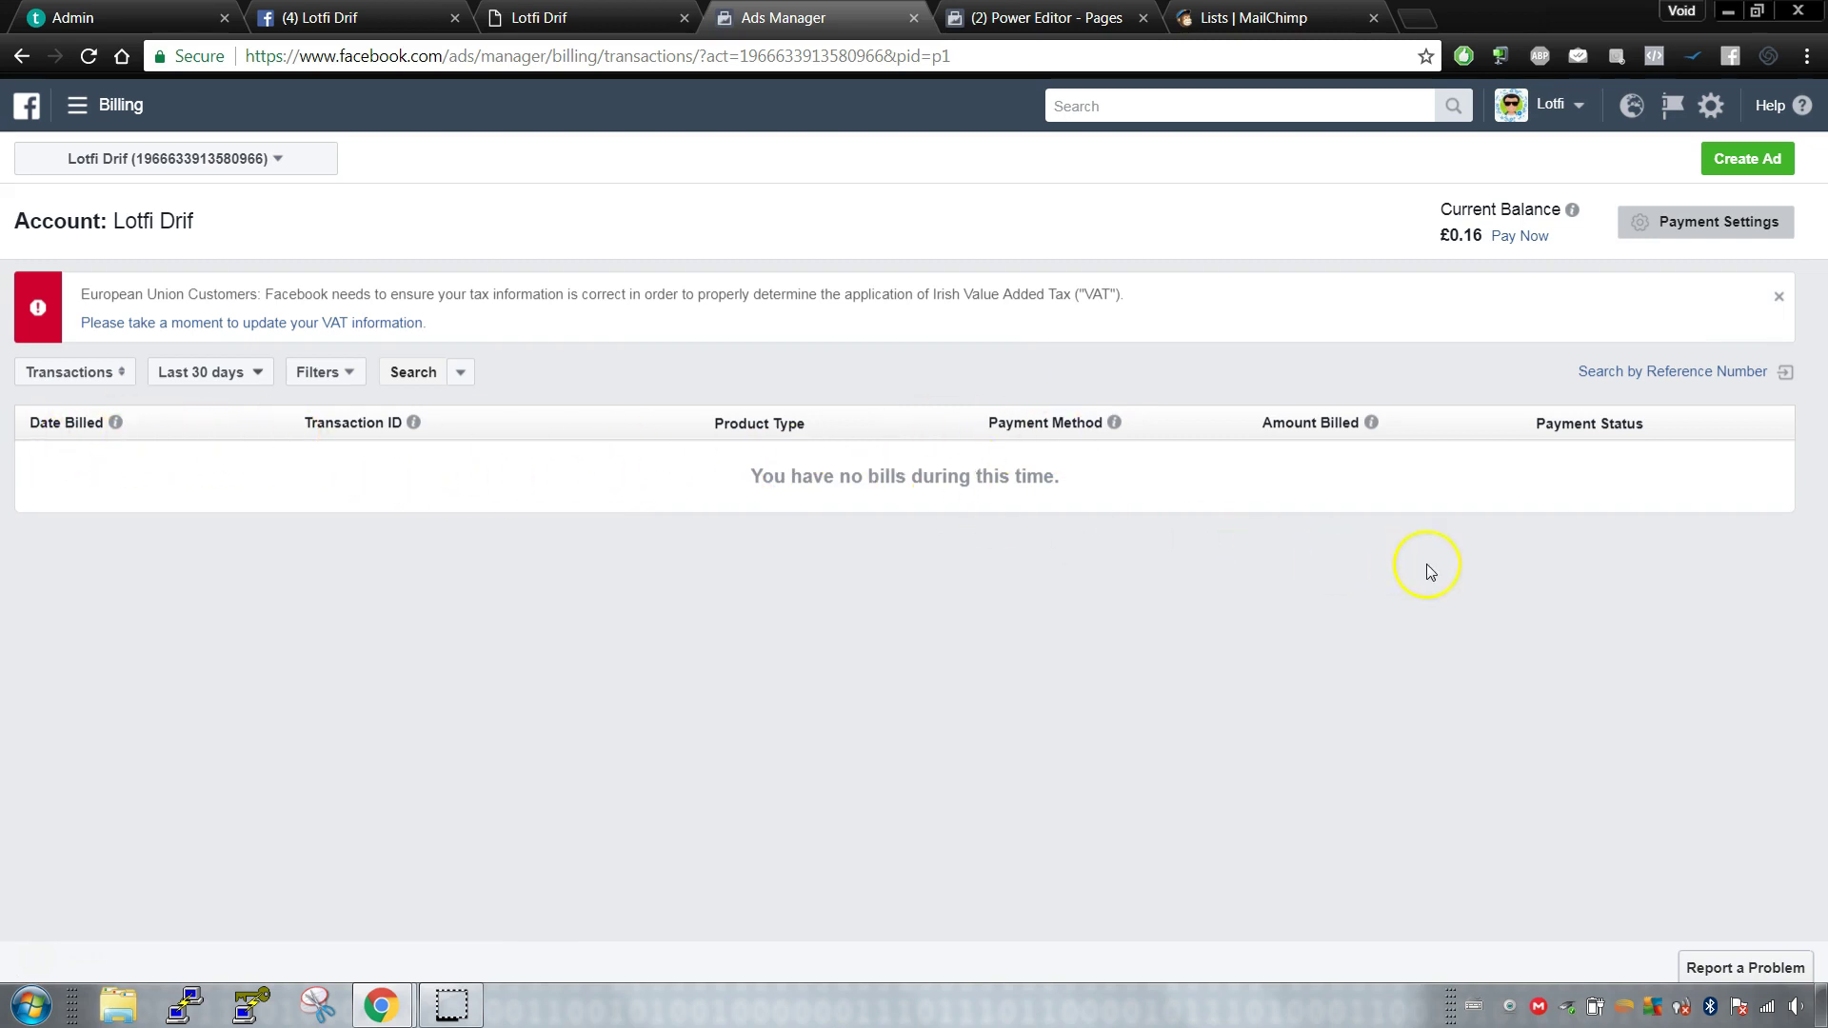
Step: Browse the available ad accounts and switch the billing view to the Reflex ad account under ELeadConsulting
click(277, 162)
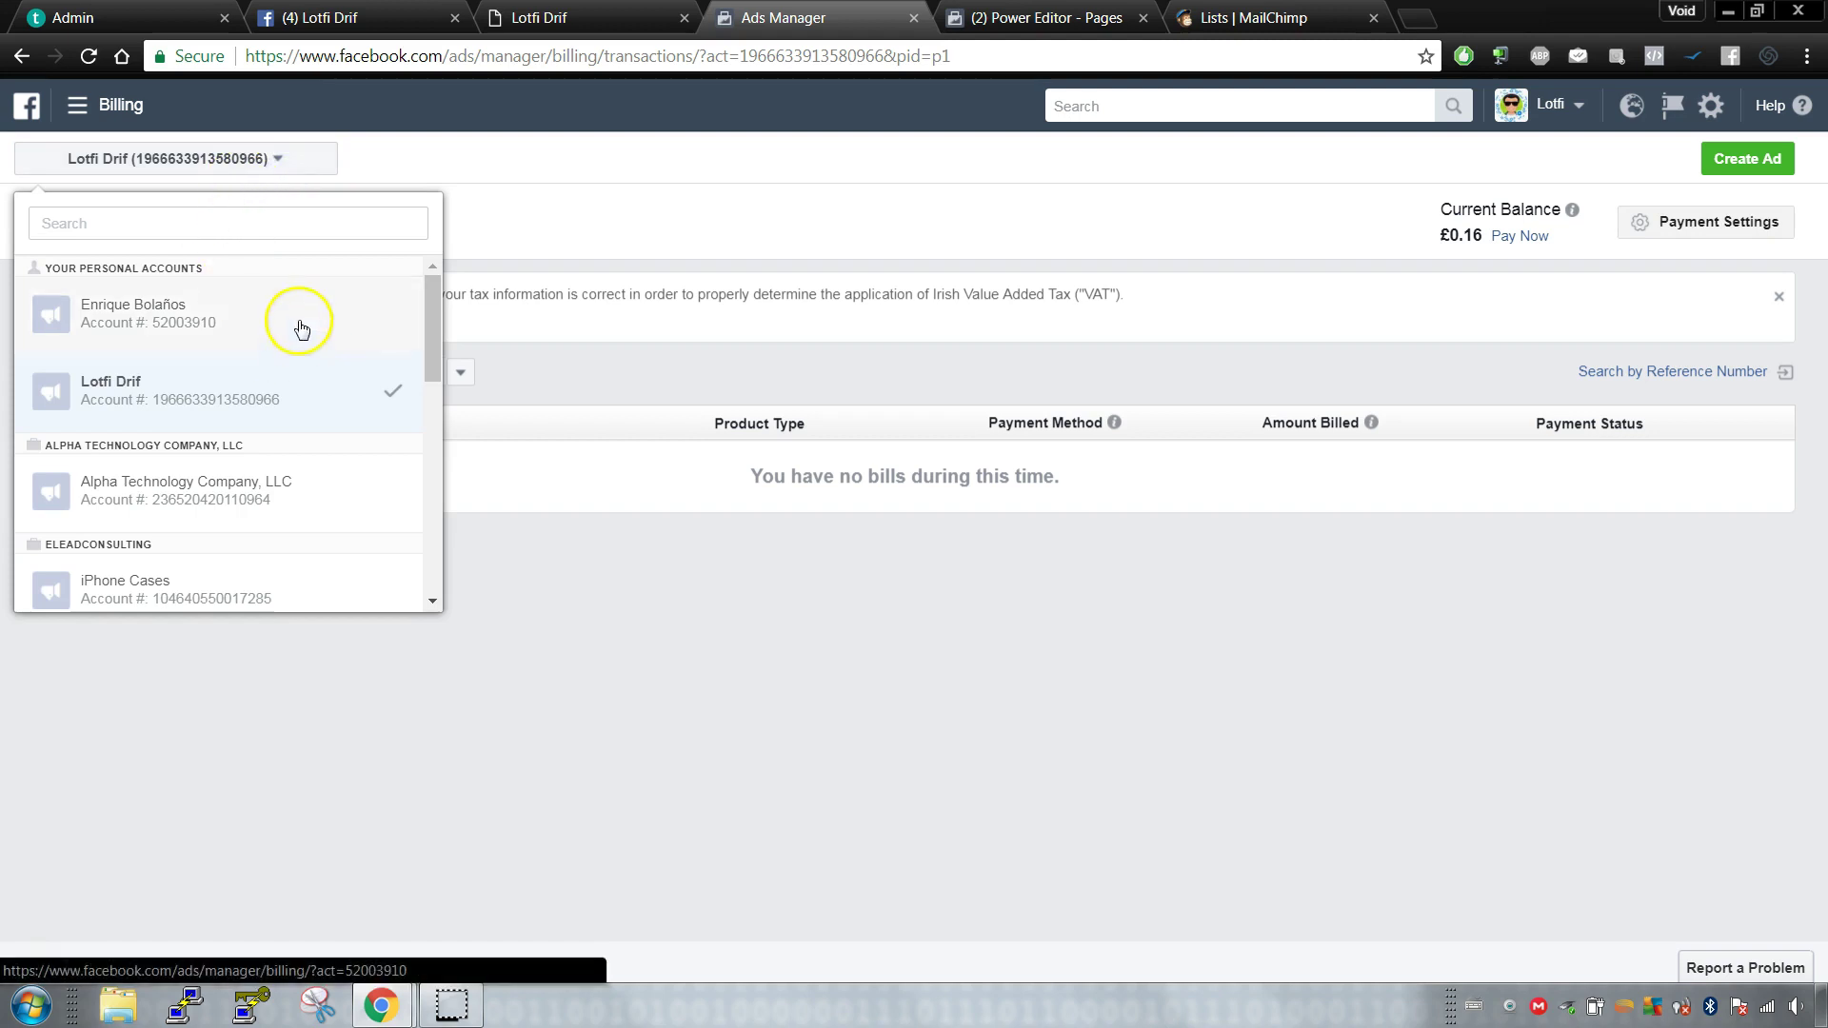
scroll(300, 390, down, 1)
scroll(286, 381, down, 4)
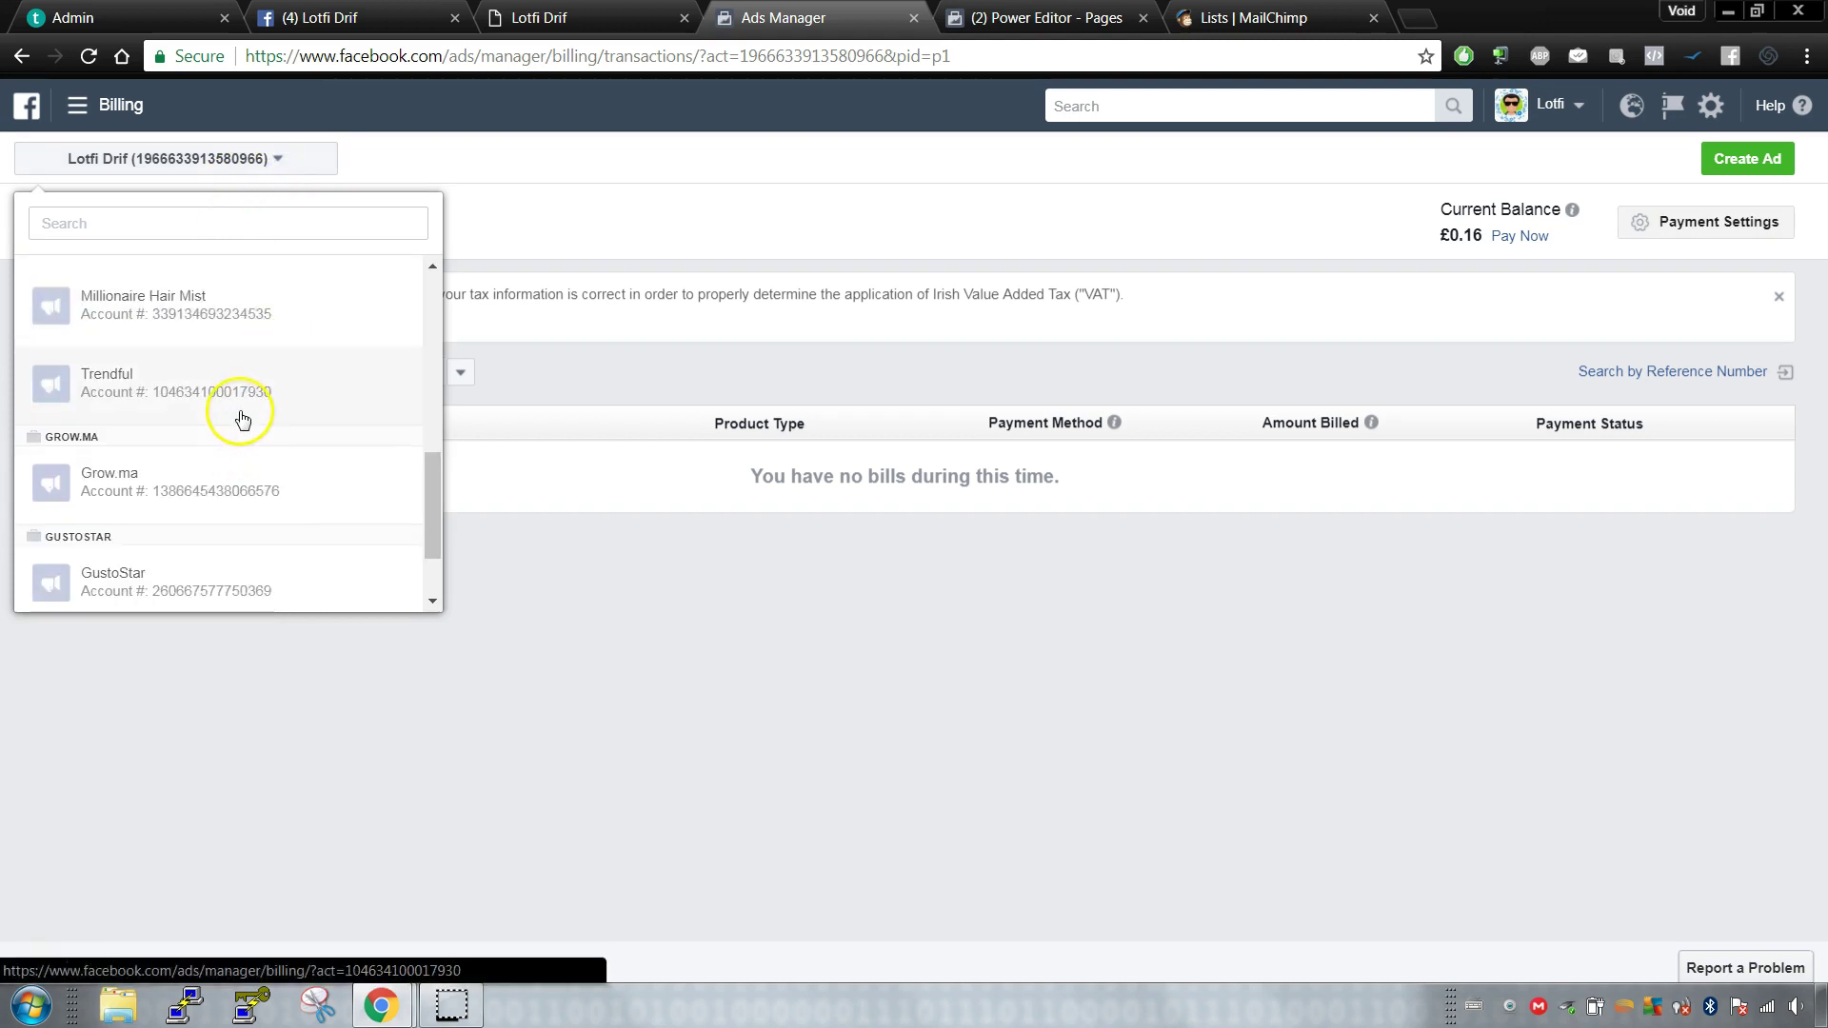
scroll(239, 415, up, 1)
scroll(245, 419, up, 3)
scroll(255, 438, down, 1)
click(257, 444)
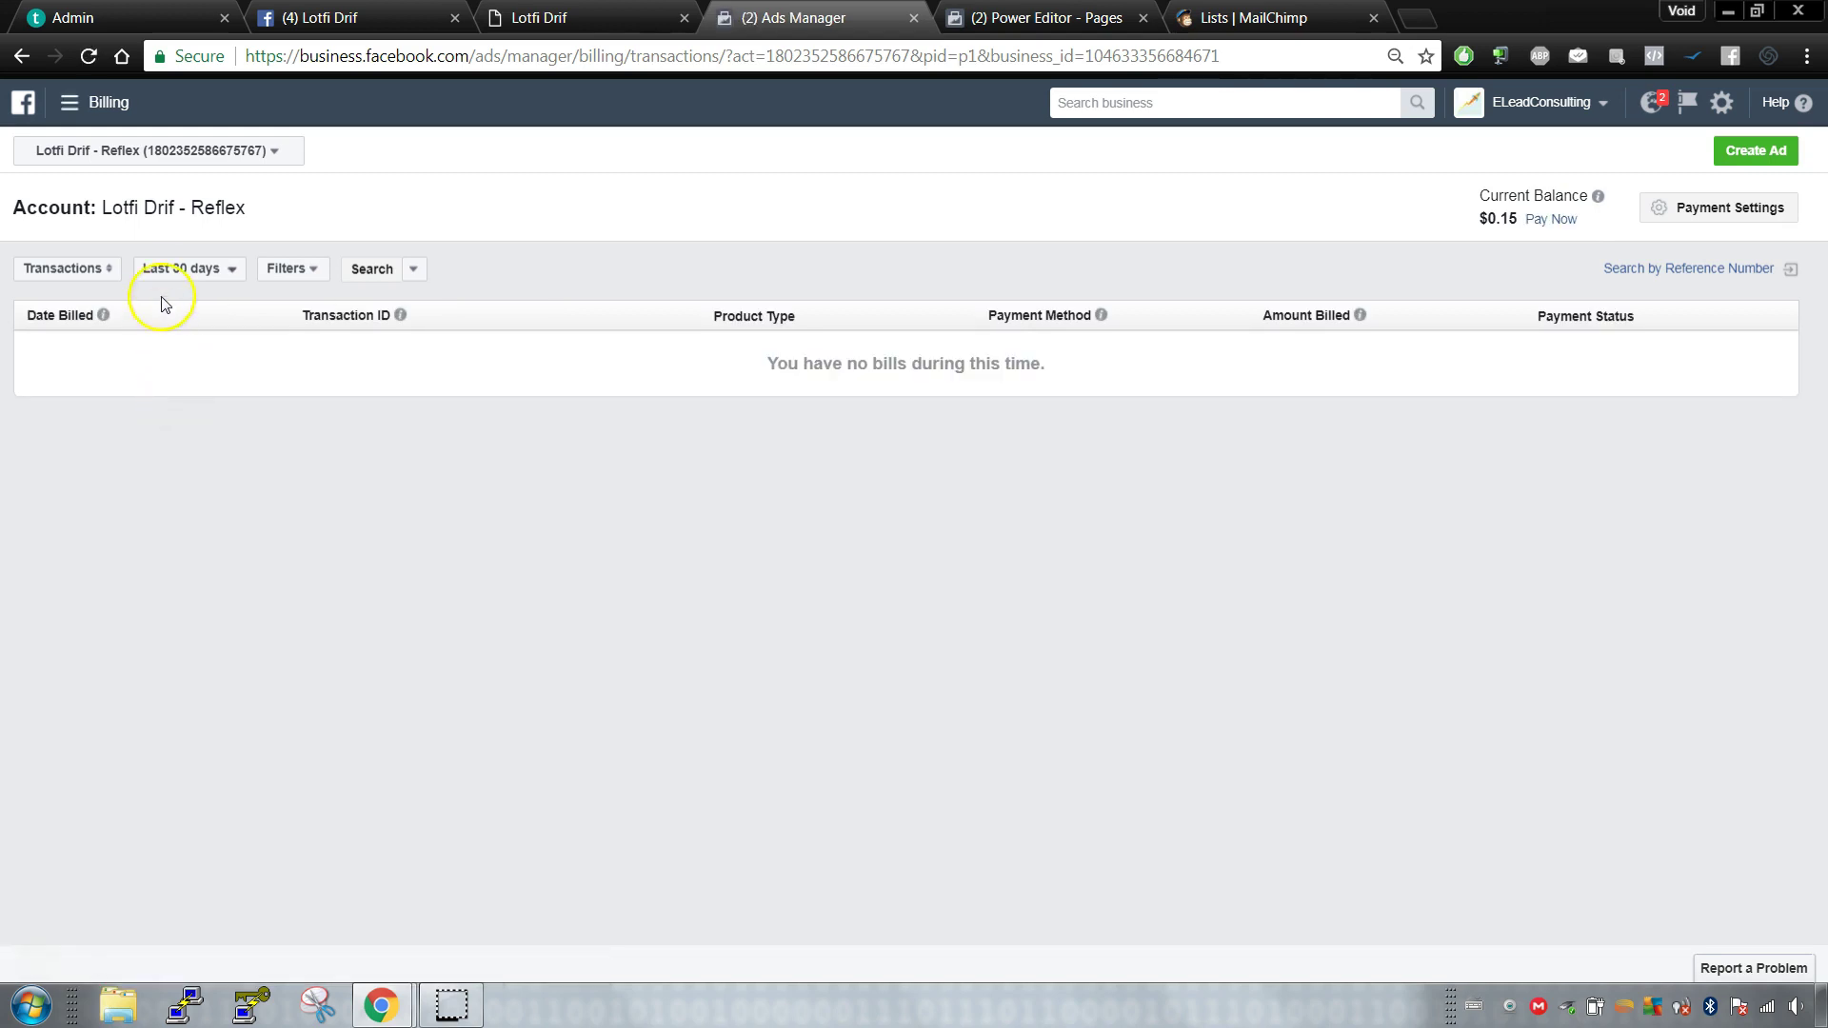
Step: Set the transactions date range to Lifetime and review the billed items' payment methods and statuses
click(191, 269)
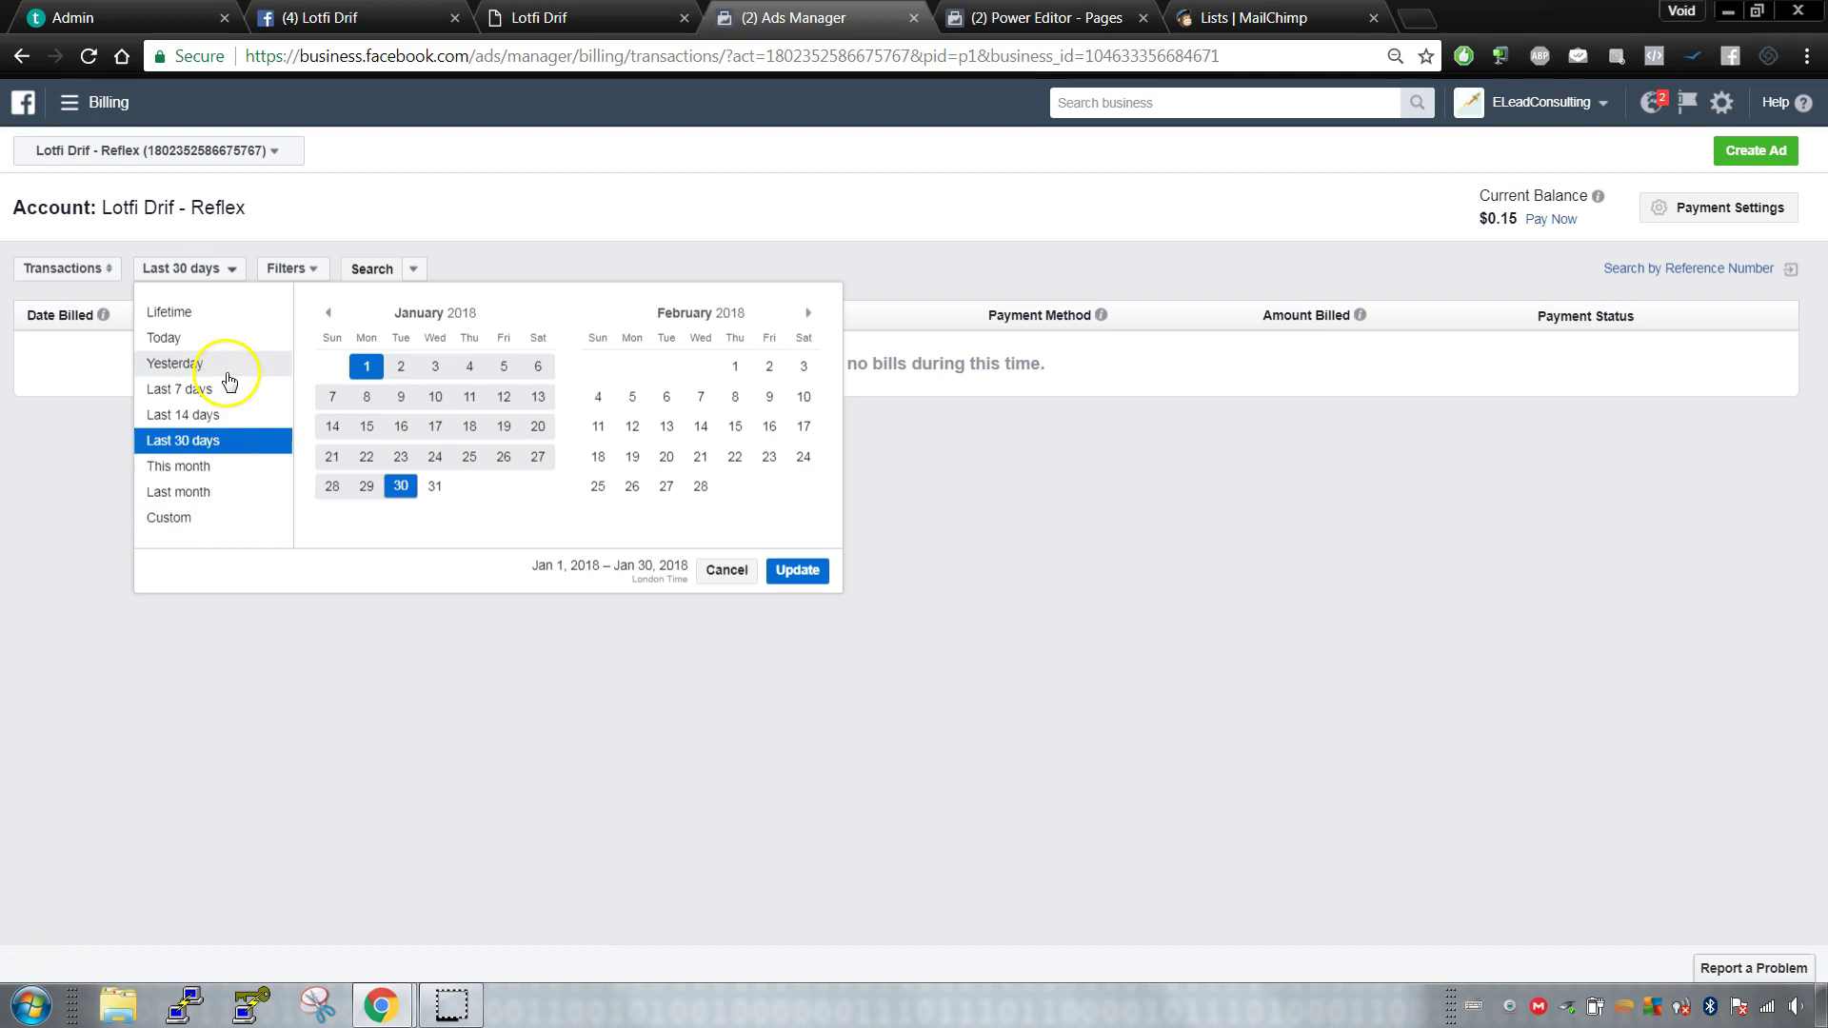
click(170, 312)
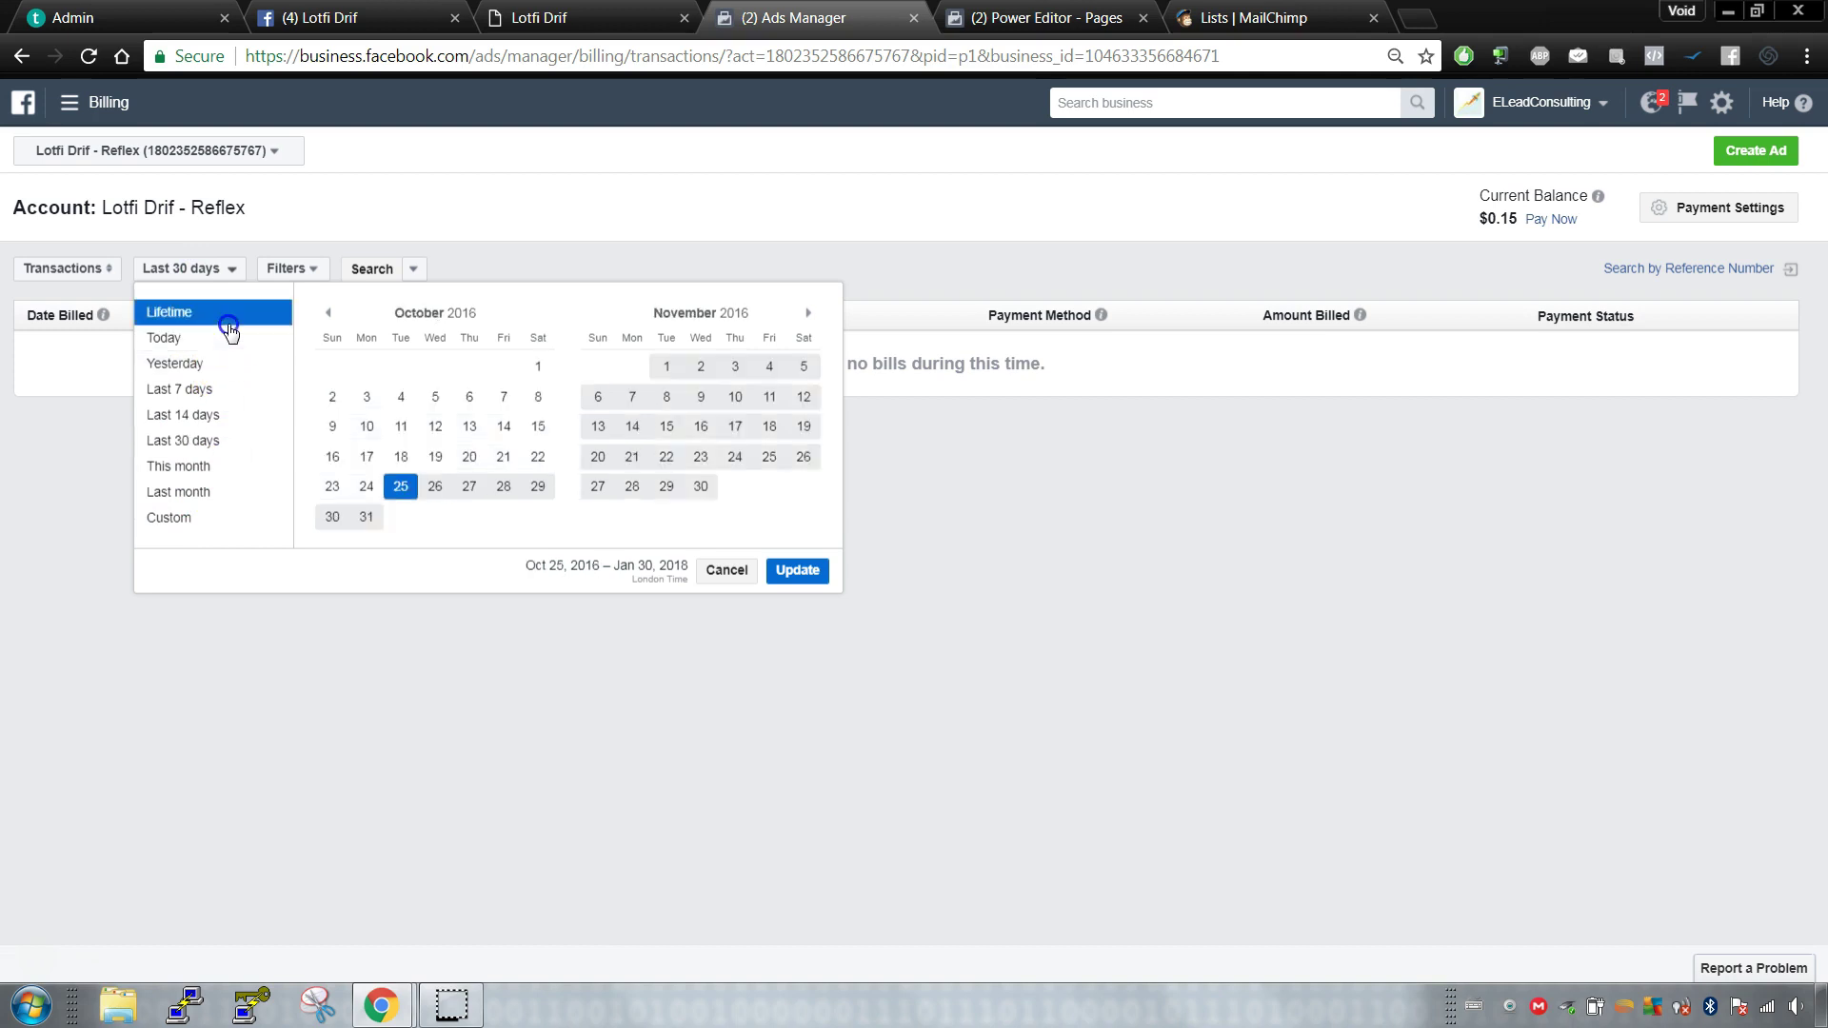
click(795, 571)
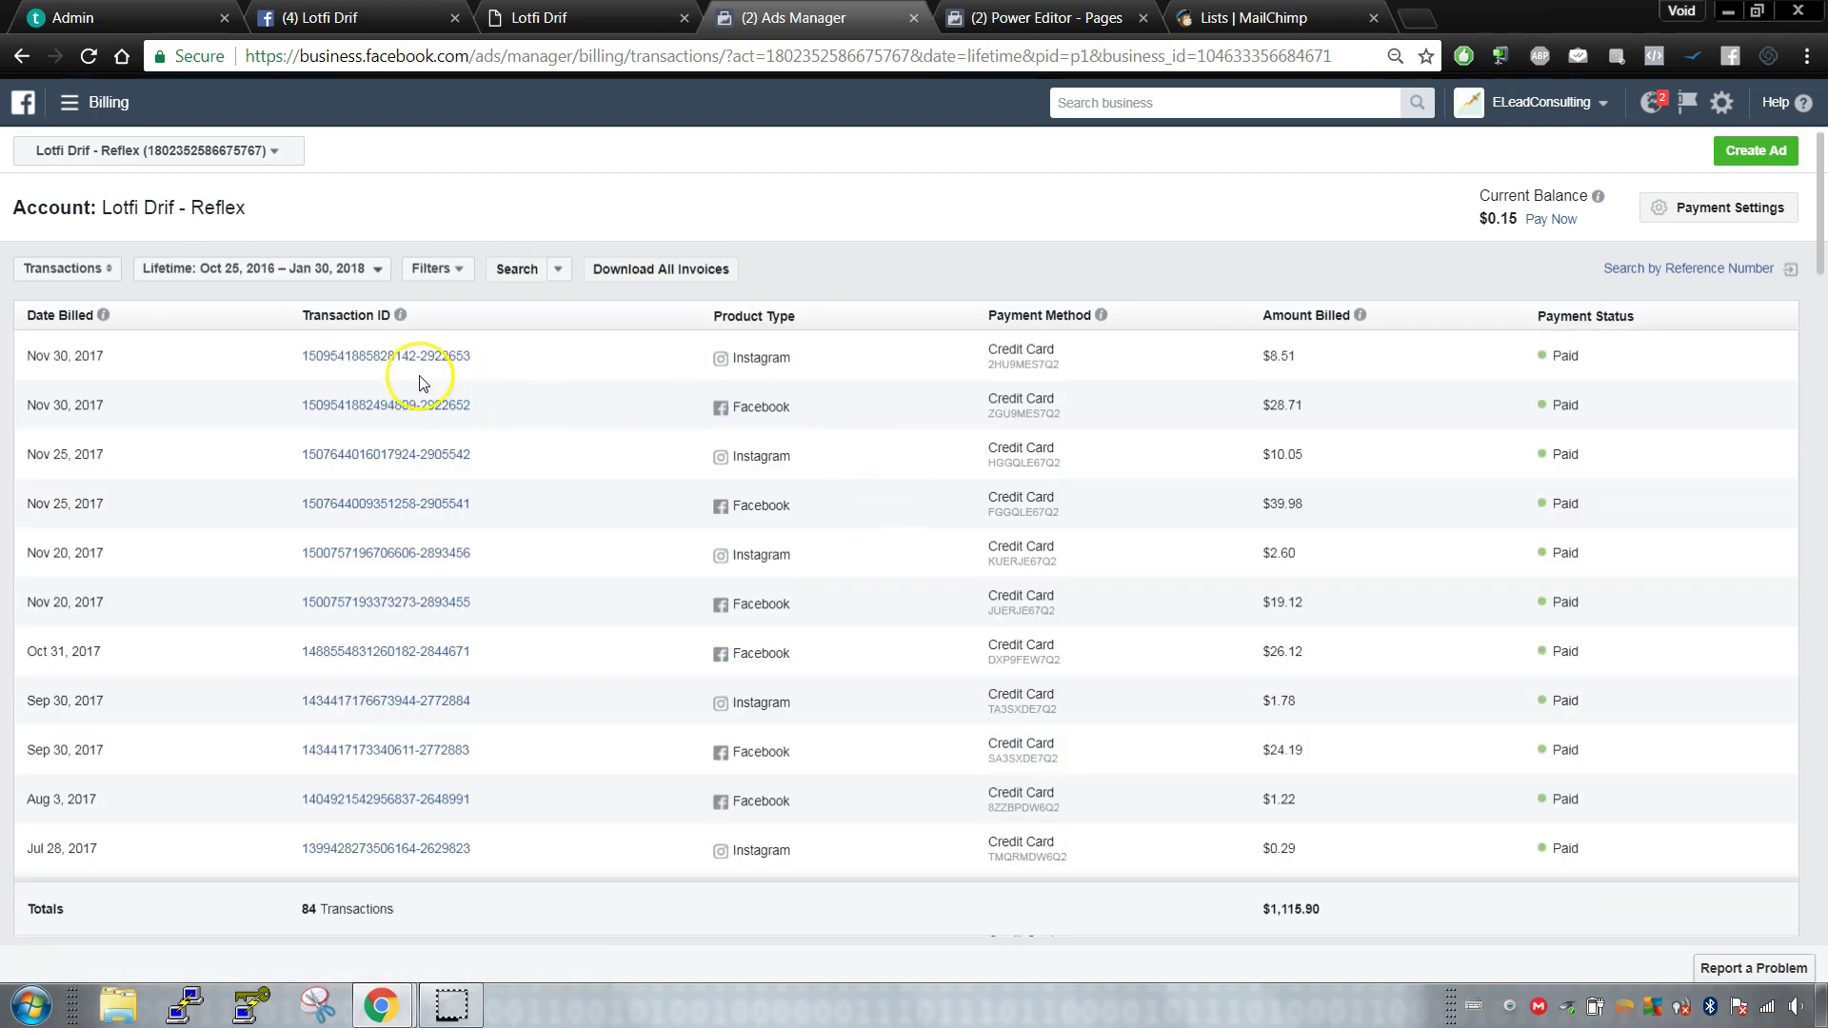
mouse_move(1820, 187)
mouse_down()
mouse_move(1823, 299)
mouse_move(1823, 205)
mouse_up()
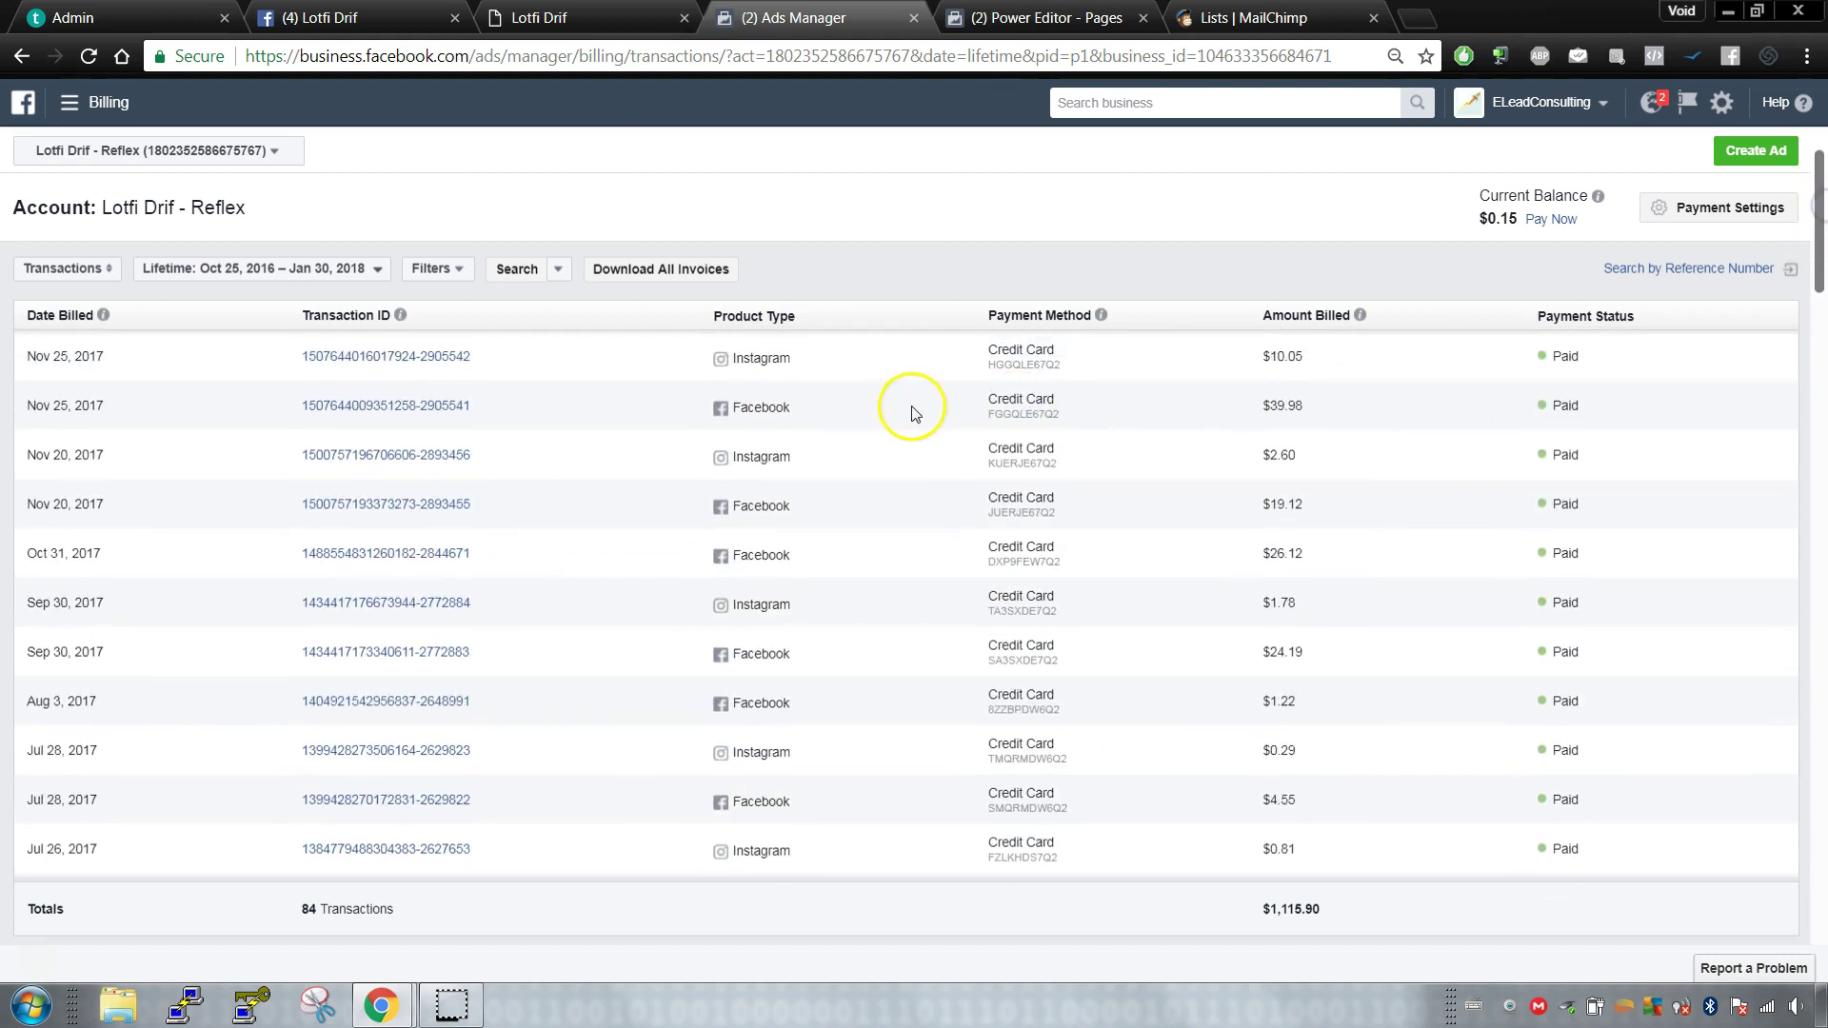
drag(996, 404, 1125, 406)
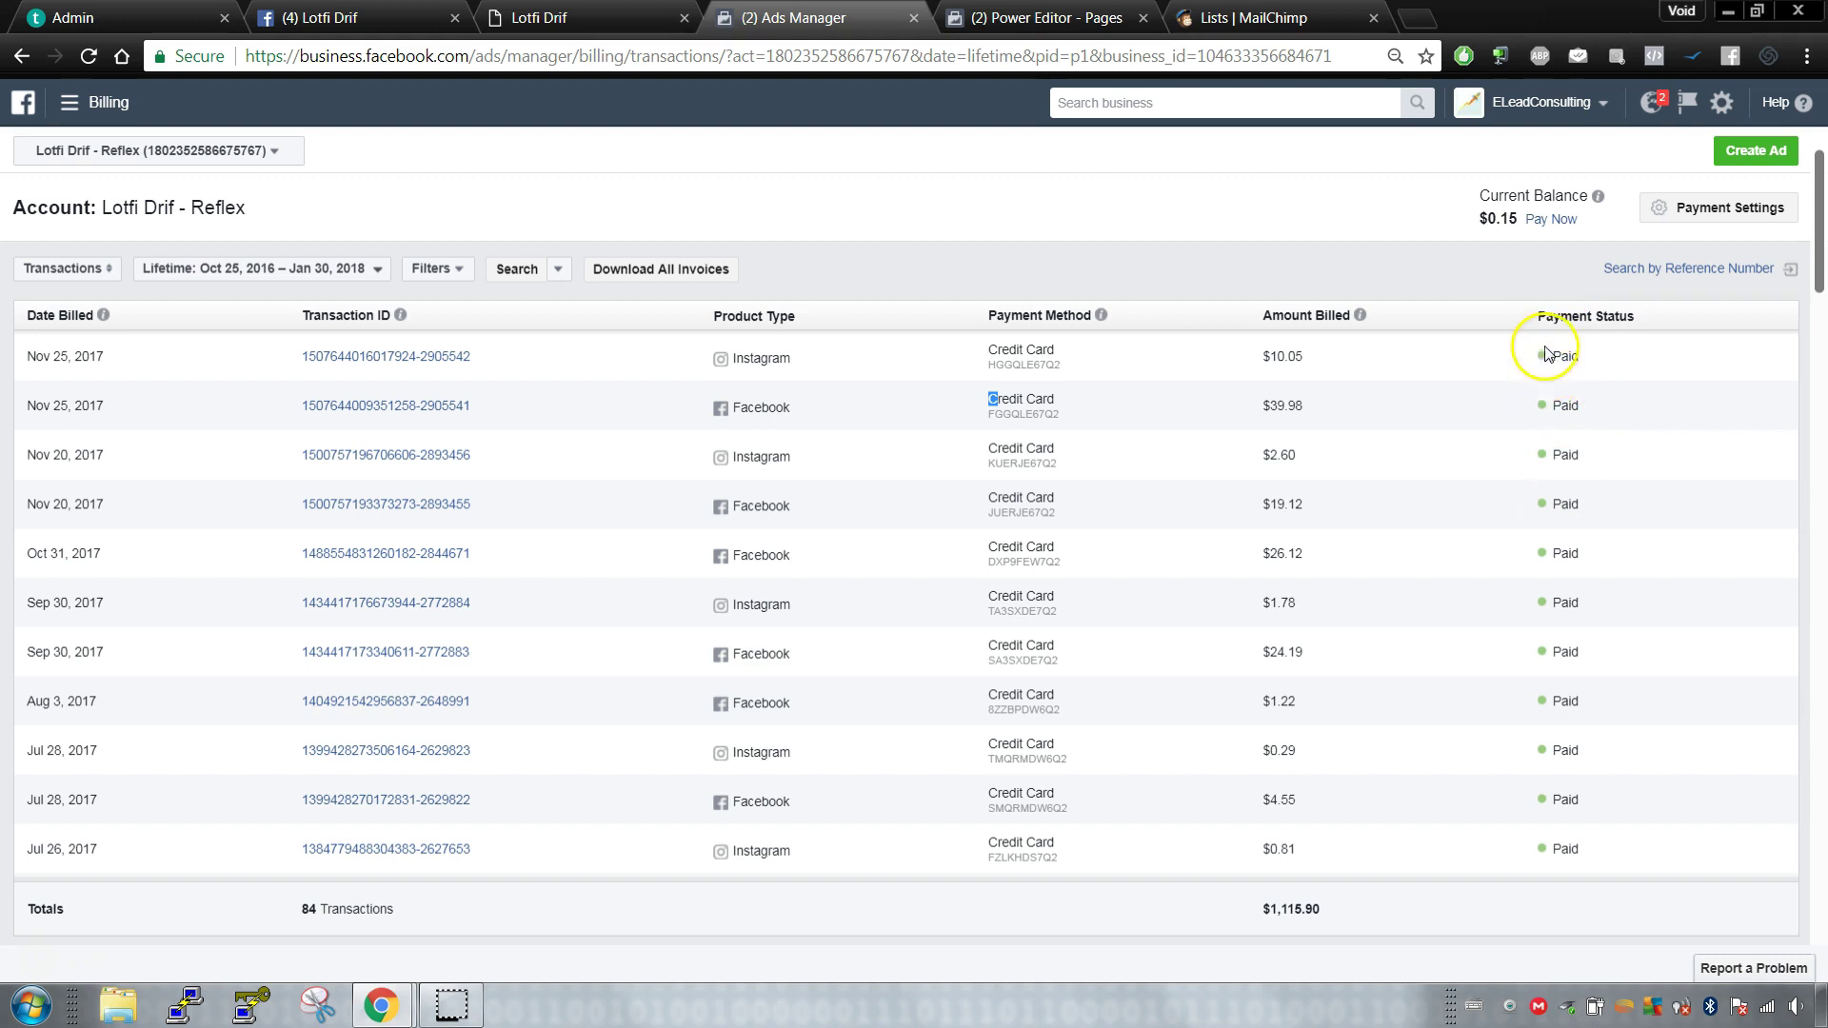
drag(1575, 354, 1580, 467)
click(1580, 466)
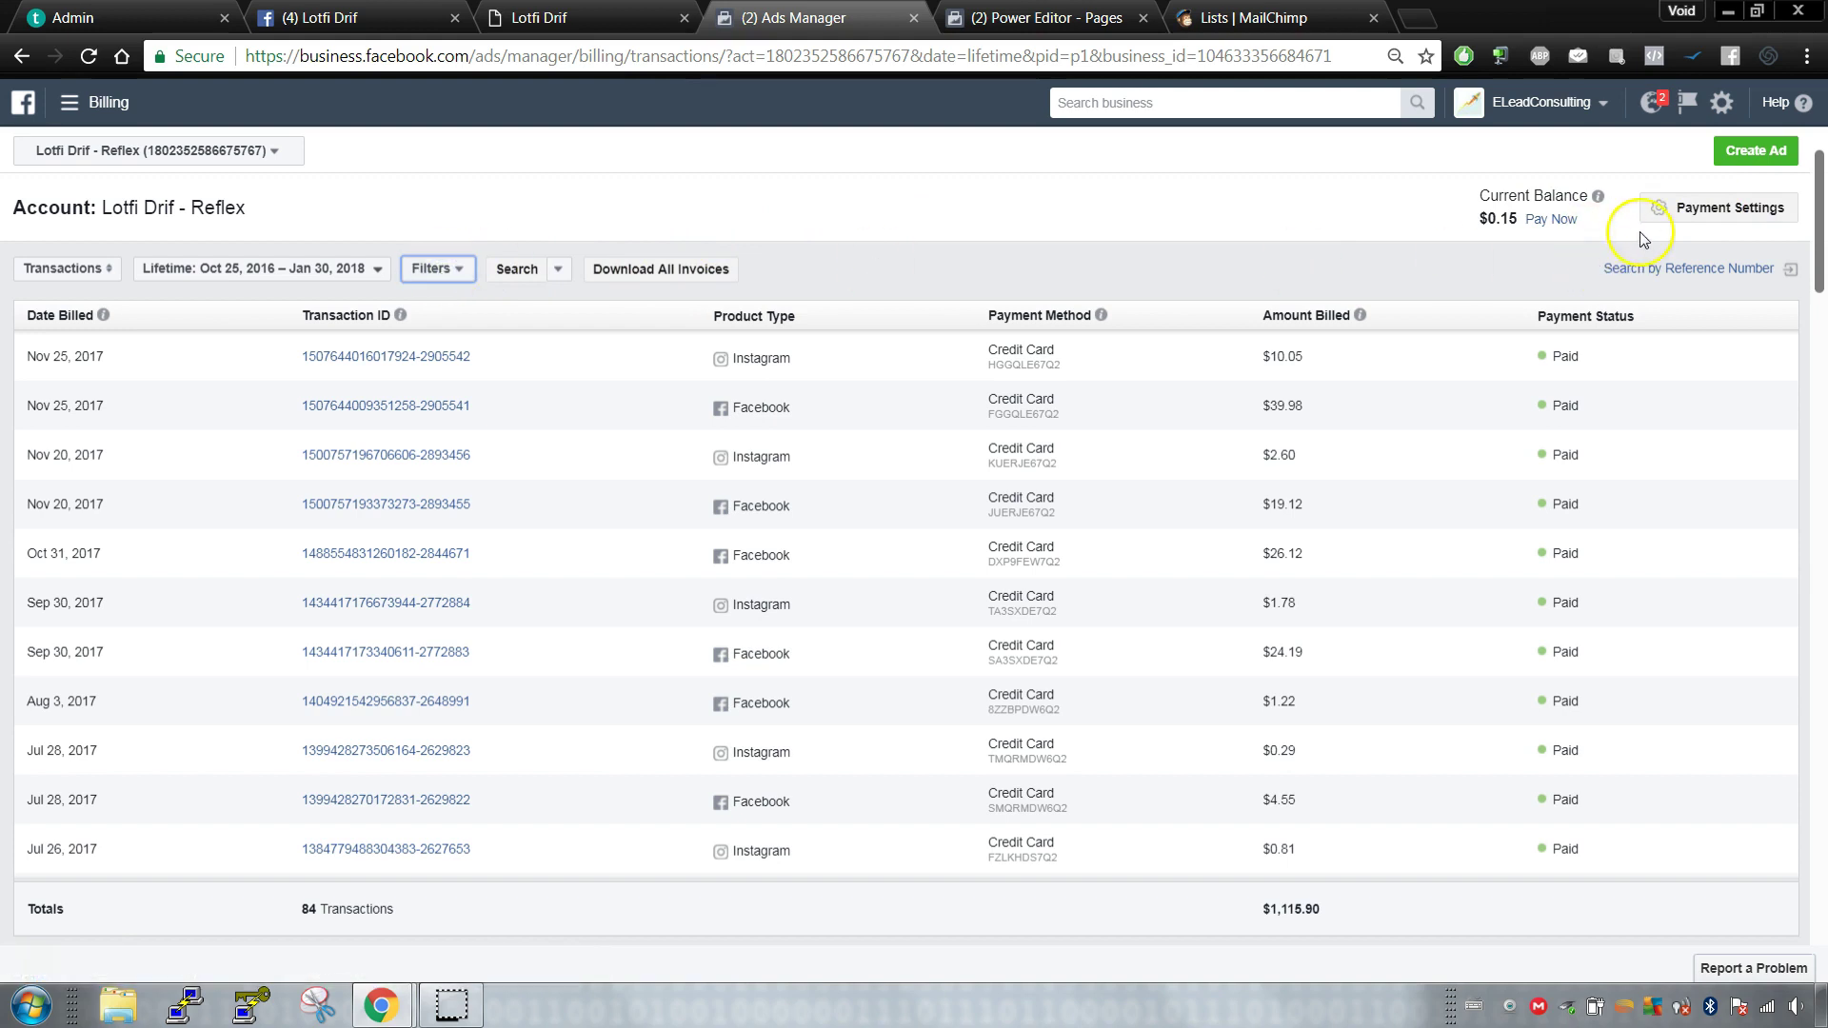
Step: Open the account's payment settings, look through the card and PayPal options for adding a payment method, and cancel
click(1709, 208)
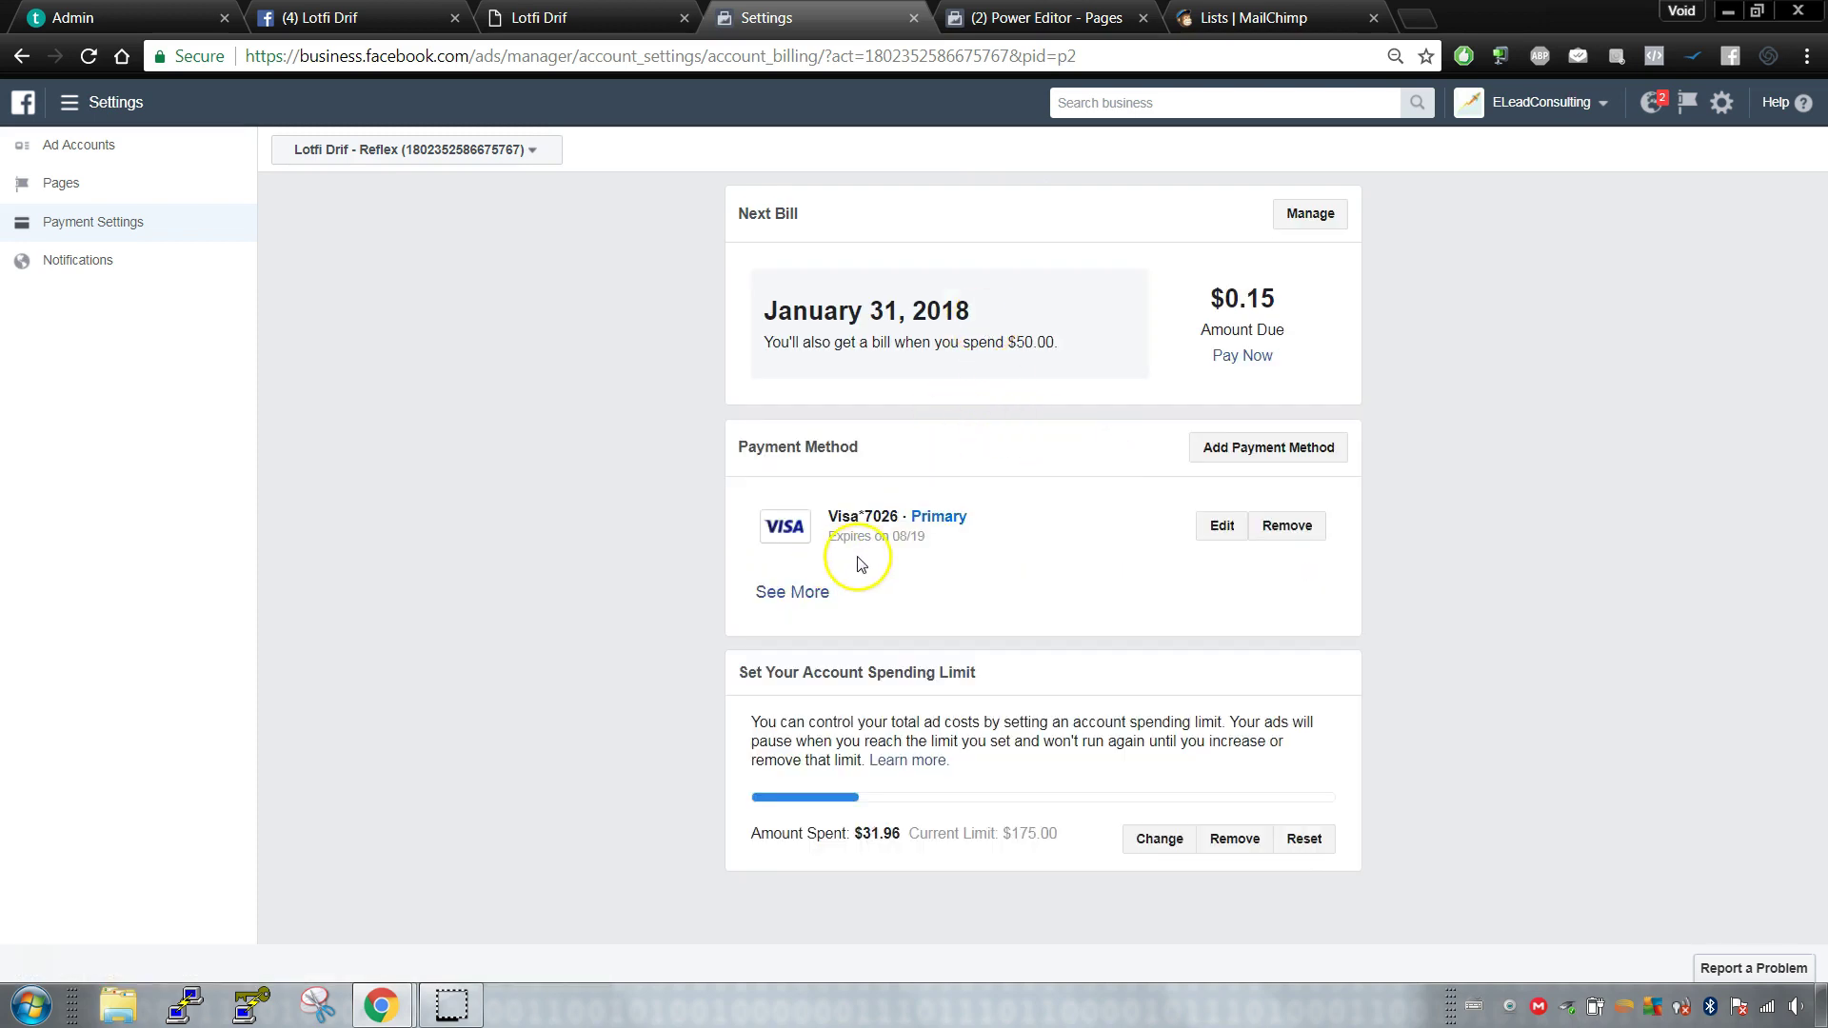
click(1251, 453)
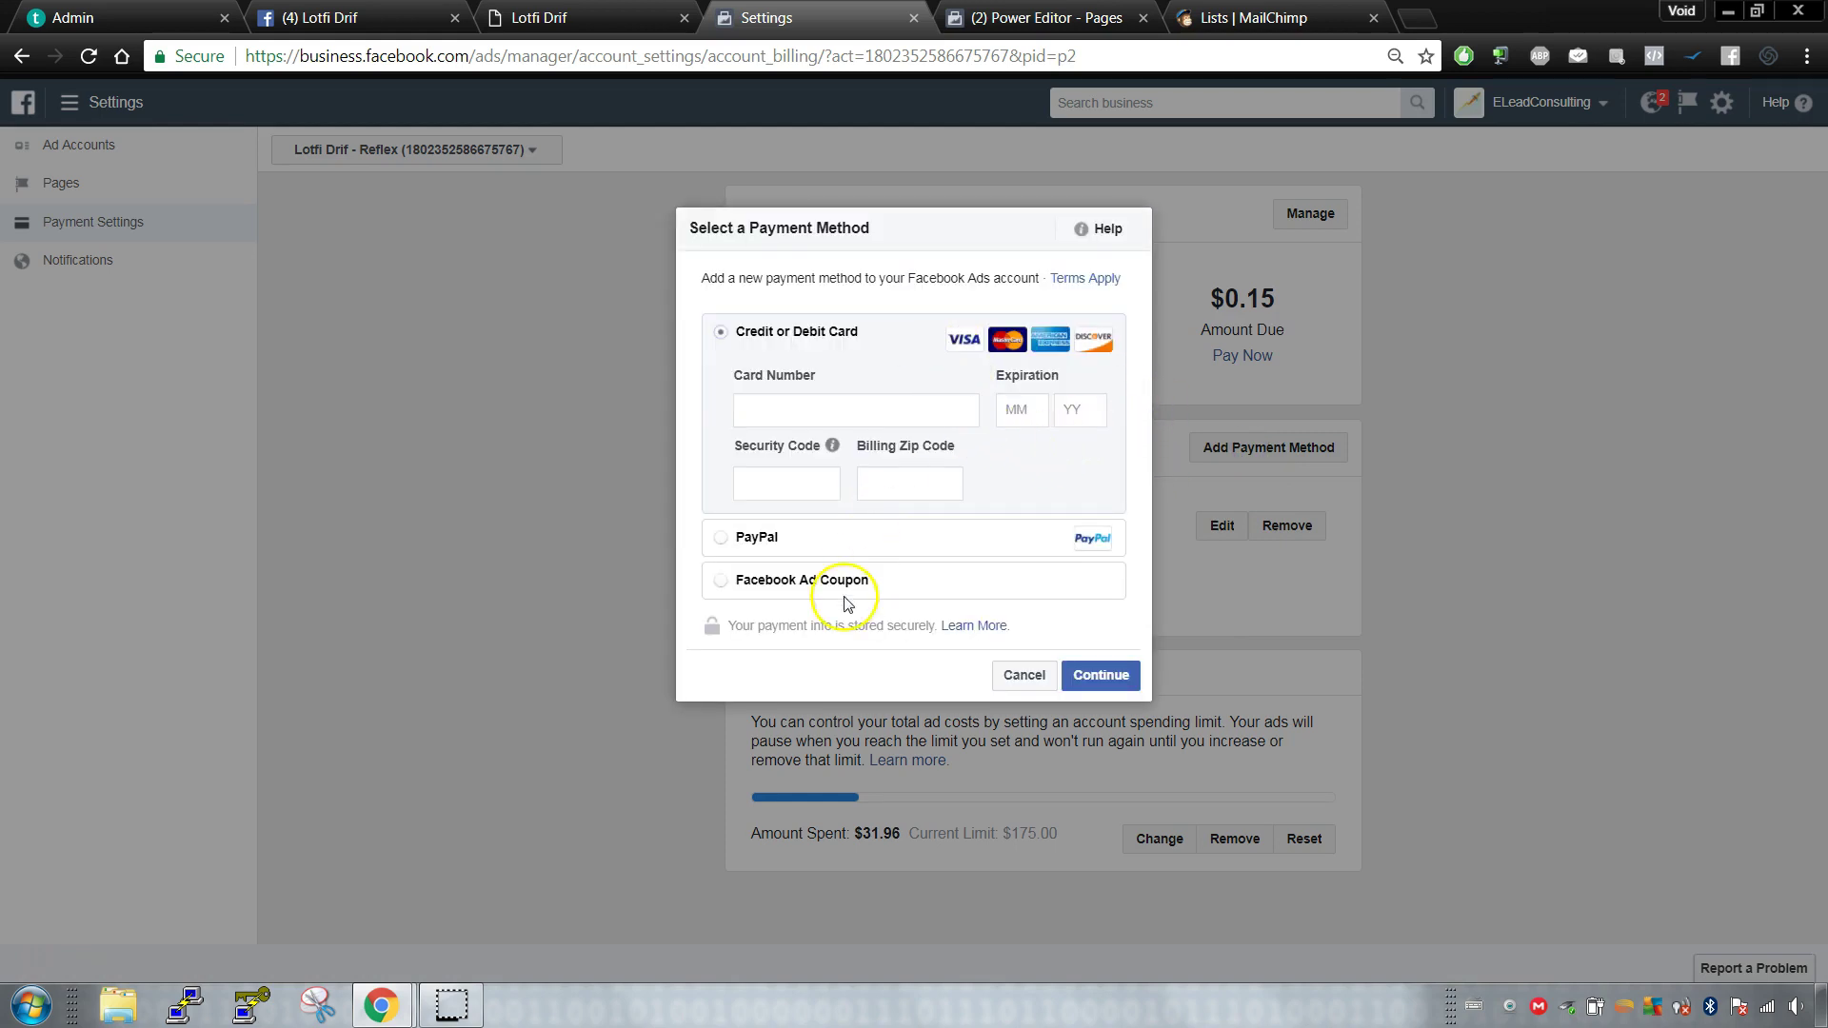
click(723, 536)
click(817, 335)
click(1017, 675)
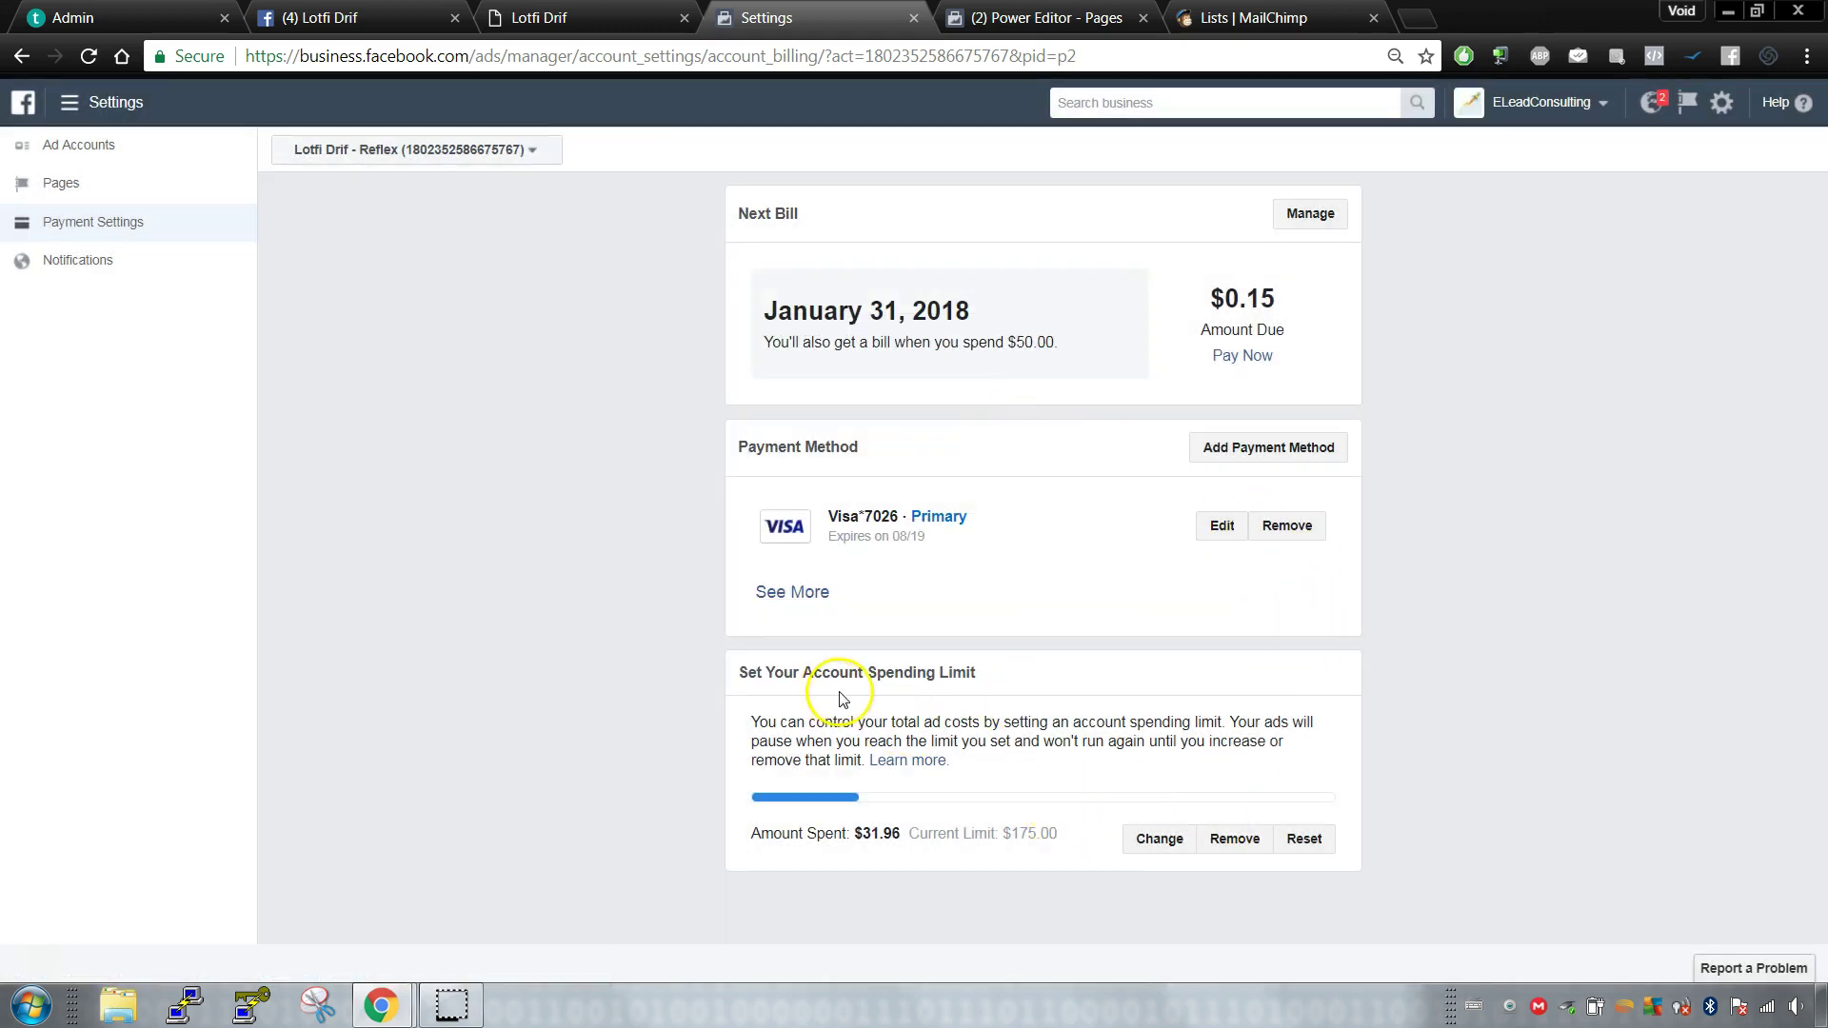
Step: Examine the account spending limit section, including its heading and the current limit
drag(739, 672, 1094, 665)
click(1105, 666)
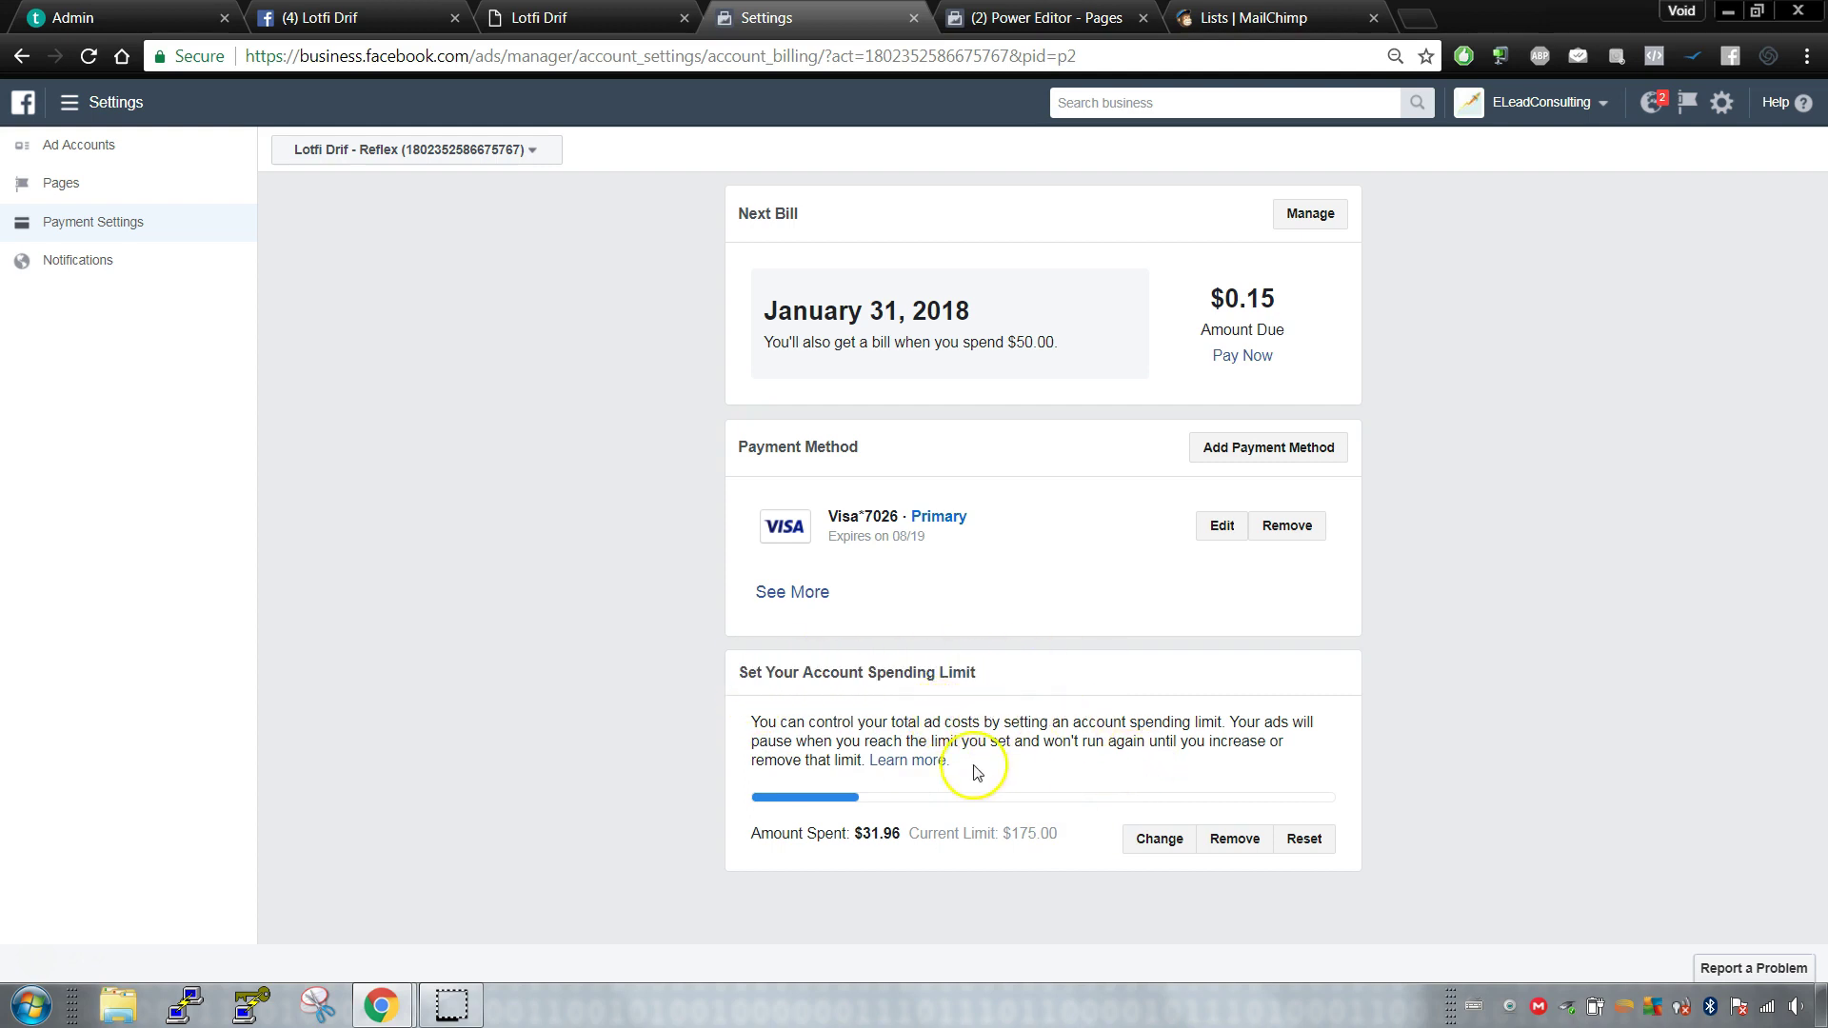
drag(990, 836, 1067, 838)
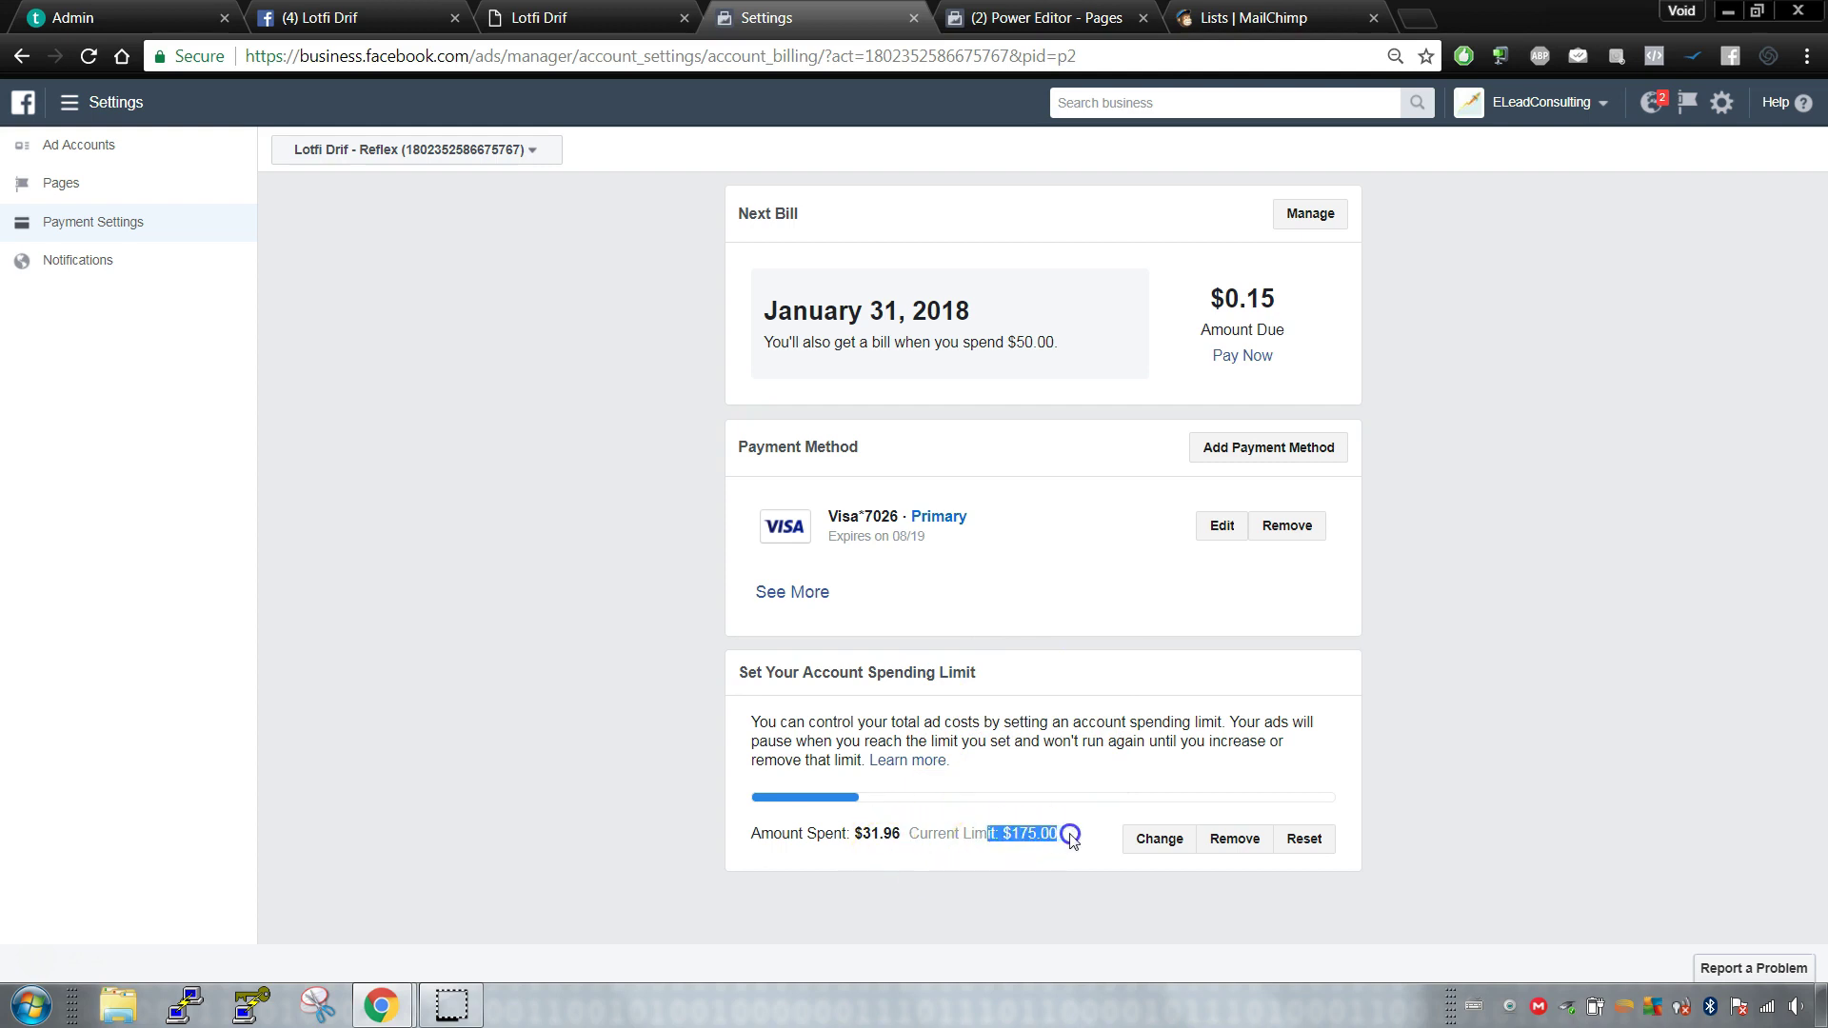
click(1069, 837)
drag(1061, 838, 1016, 829)
click(1008, 827)
click(1007, 814)
drag(1002, 832, 1047, 828)
Step: Open the form for changing the account spending limit and cancel it without entering a new limit
click(1158, 847)
click(858, 442)
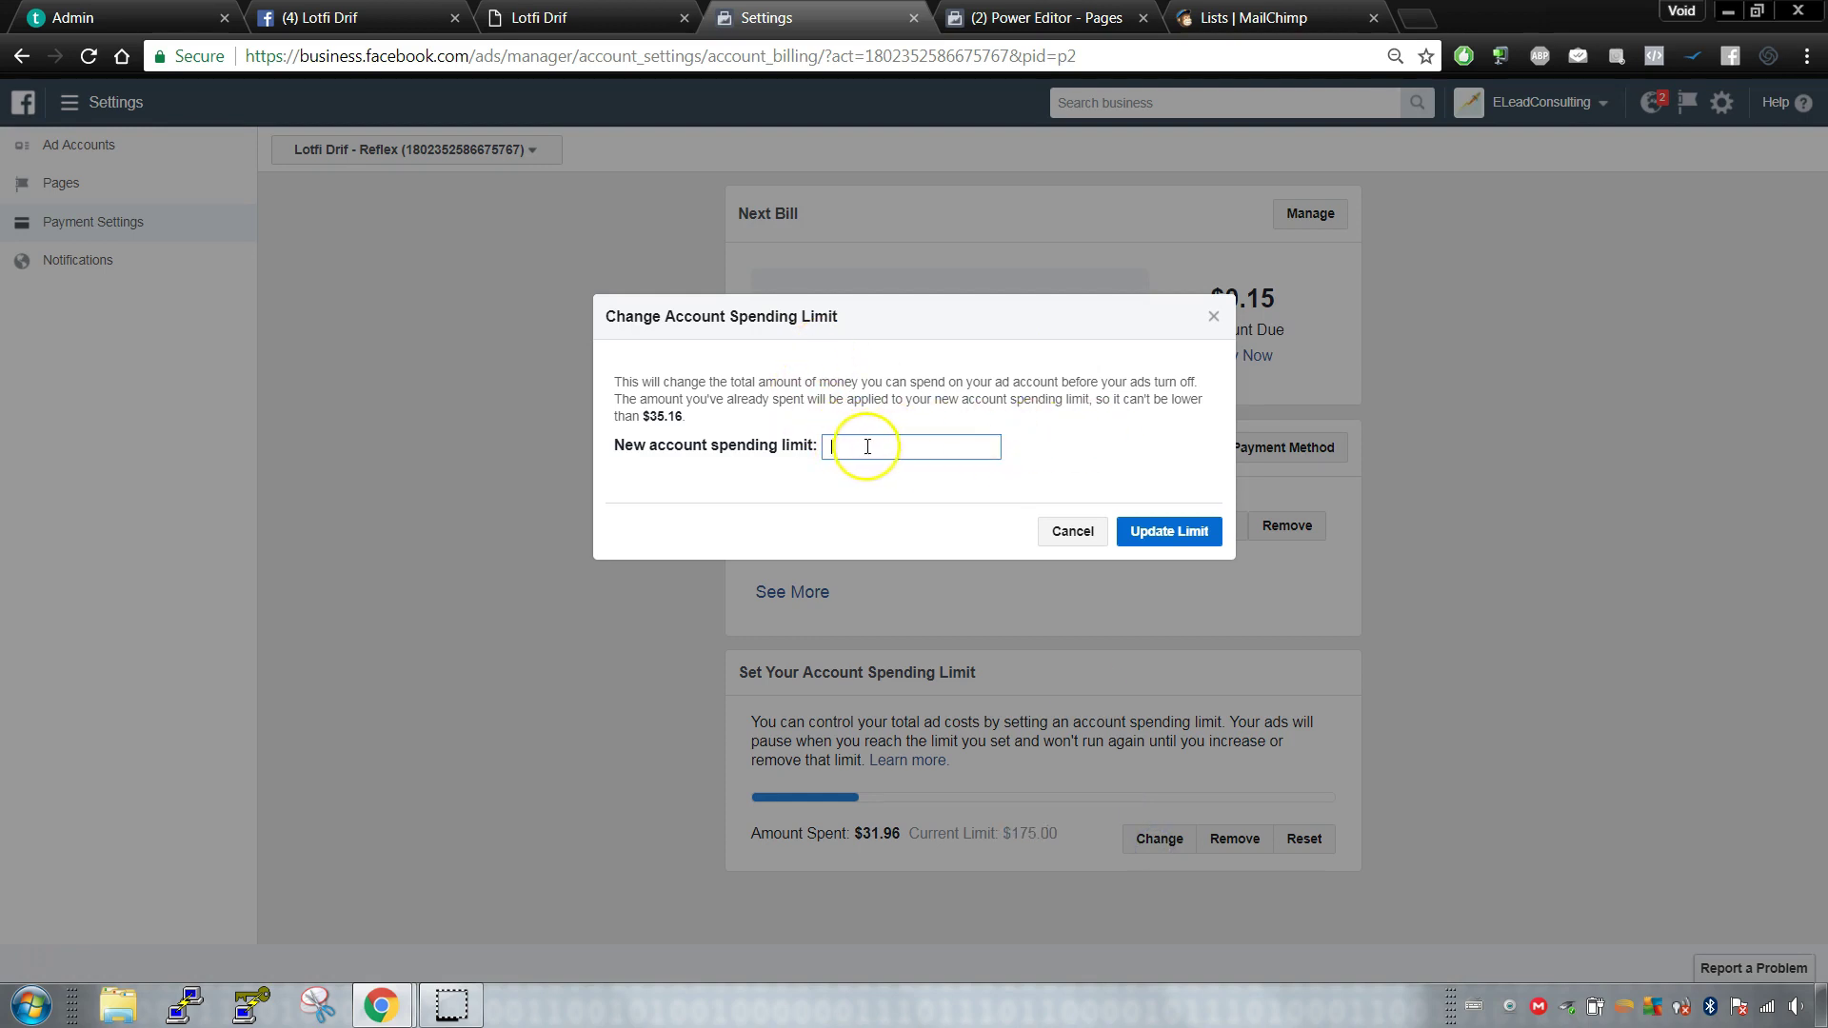
click(1014, 534)
click(1055, 529)
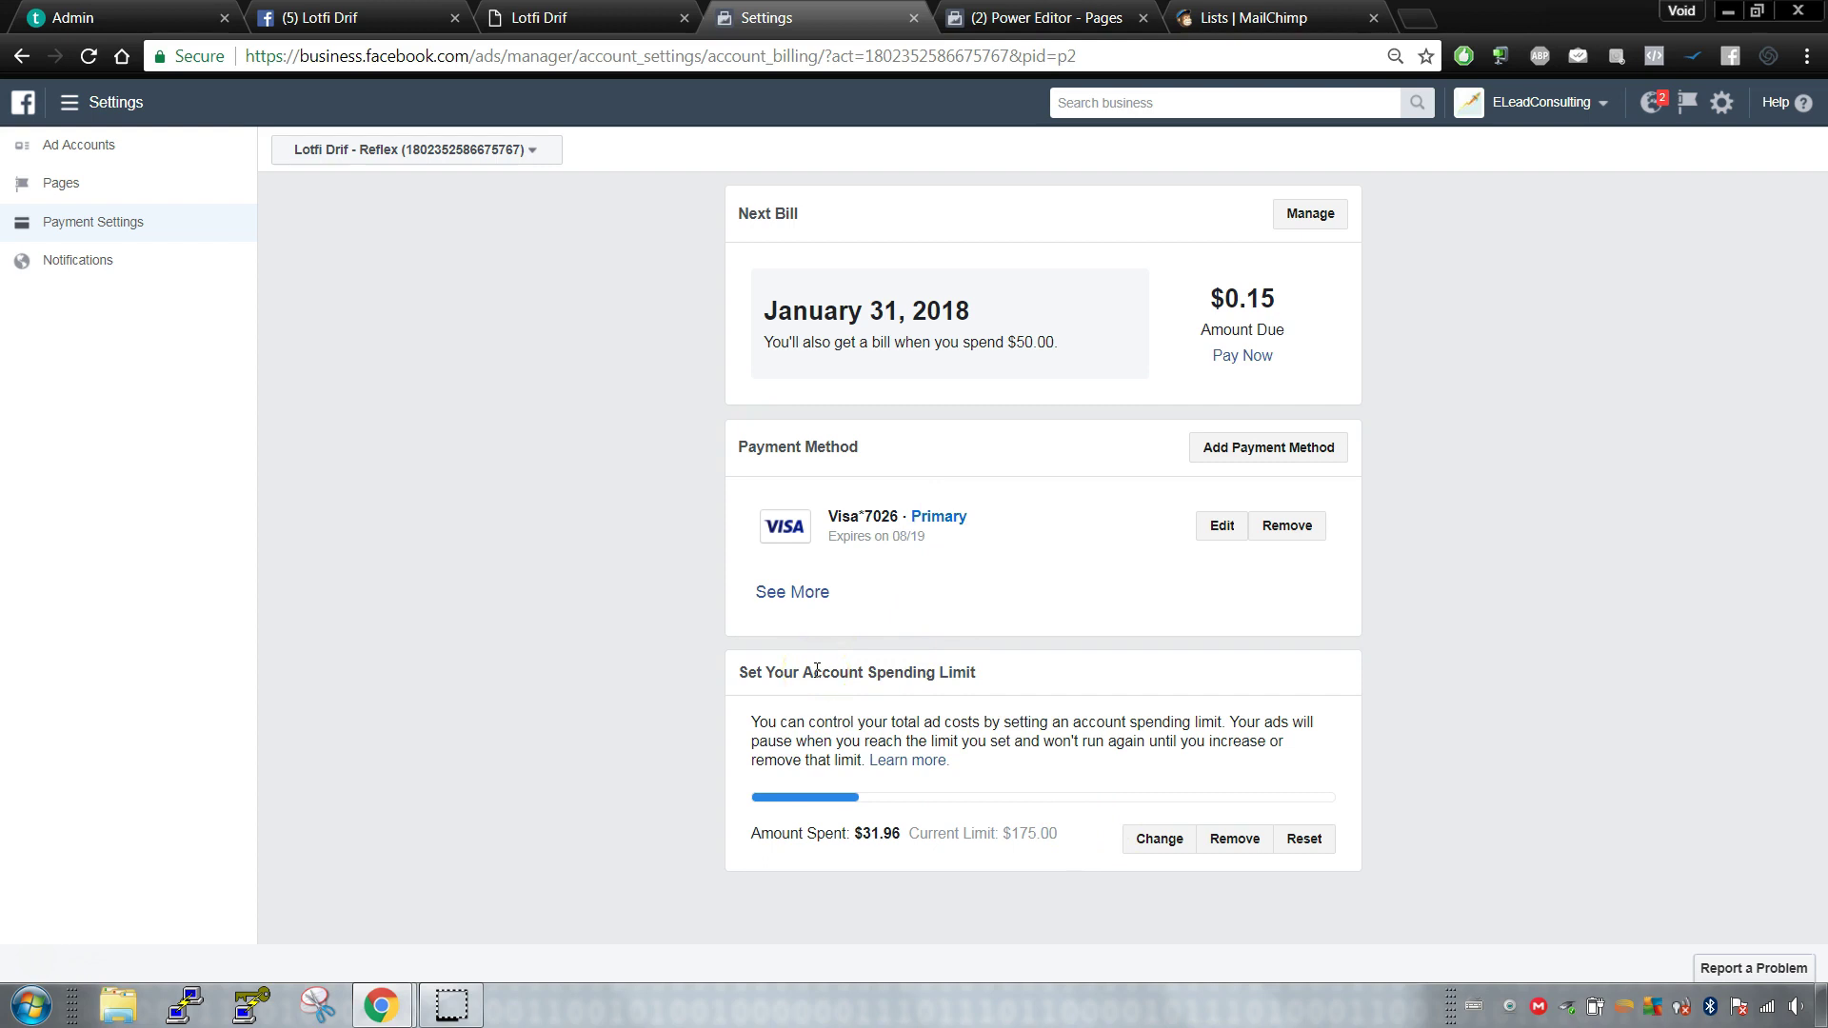
Step: Read the account spending limit explanation about ads pausing once the limit is reached
drag(748, 673, 1062, 694)
click(1062, 702)
drag(958, 741, 1133, 798)
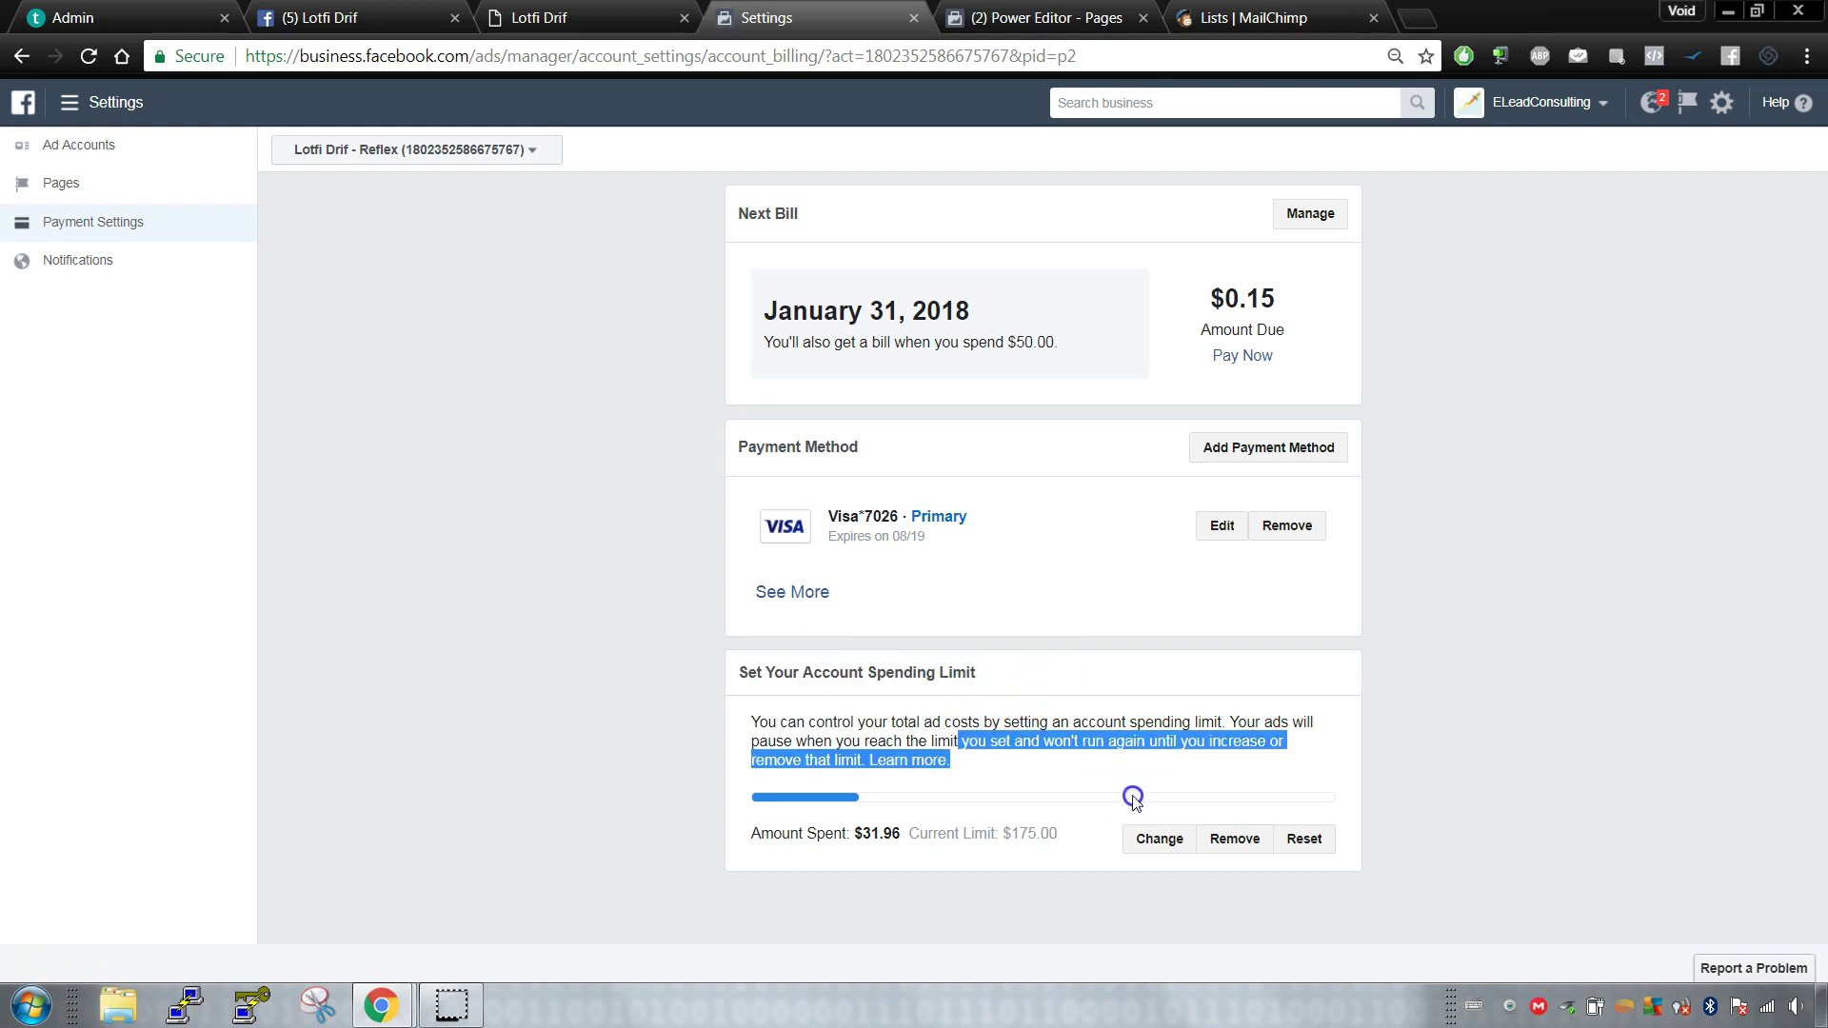
click(1079, 715)
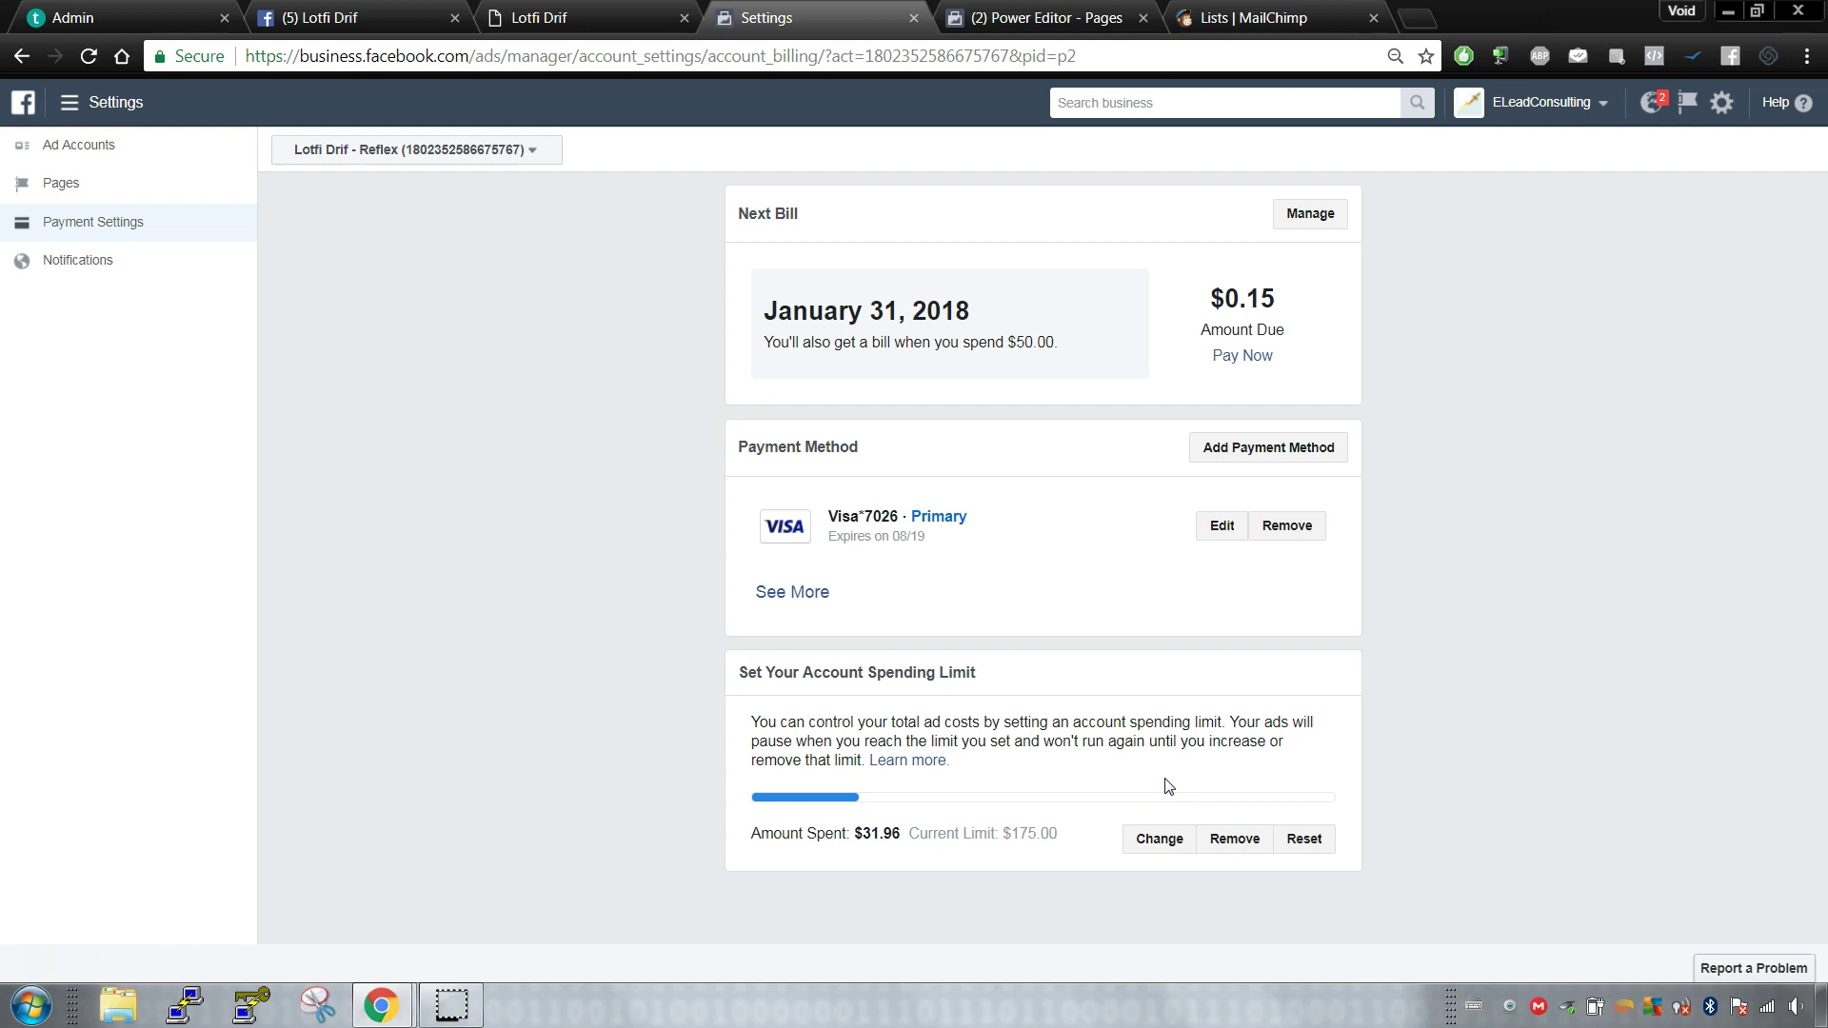
Step: Return to the Black Box Formula curriculum and review the TECH-1 lectures, including Billing Setup
click(626, 15)
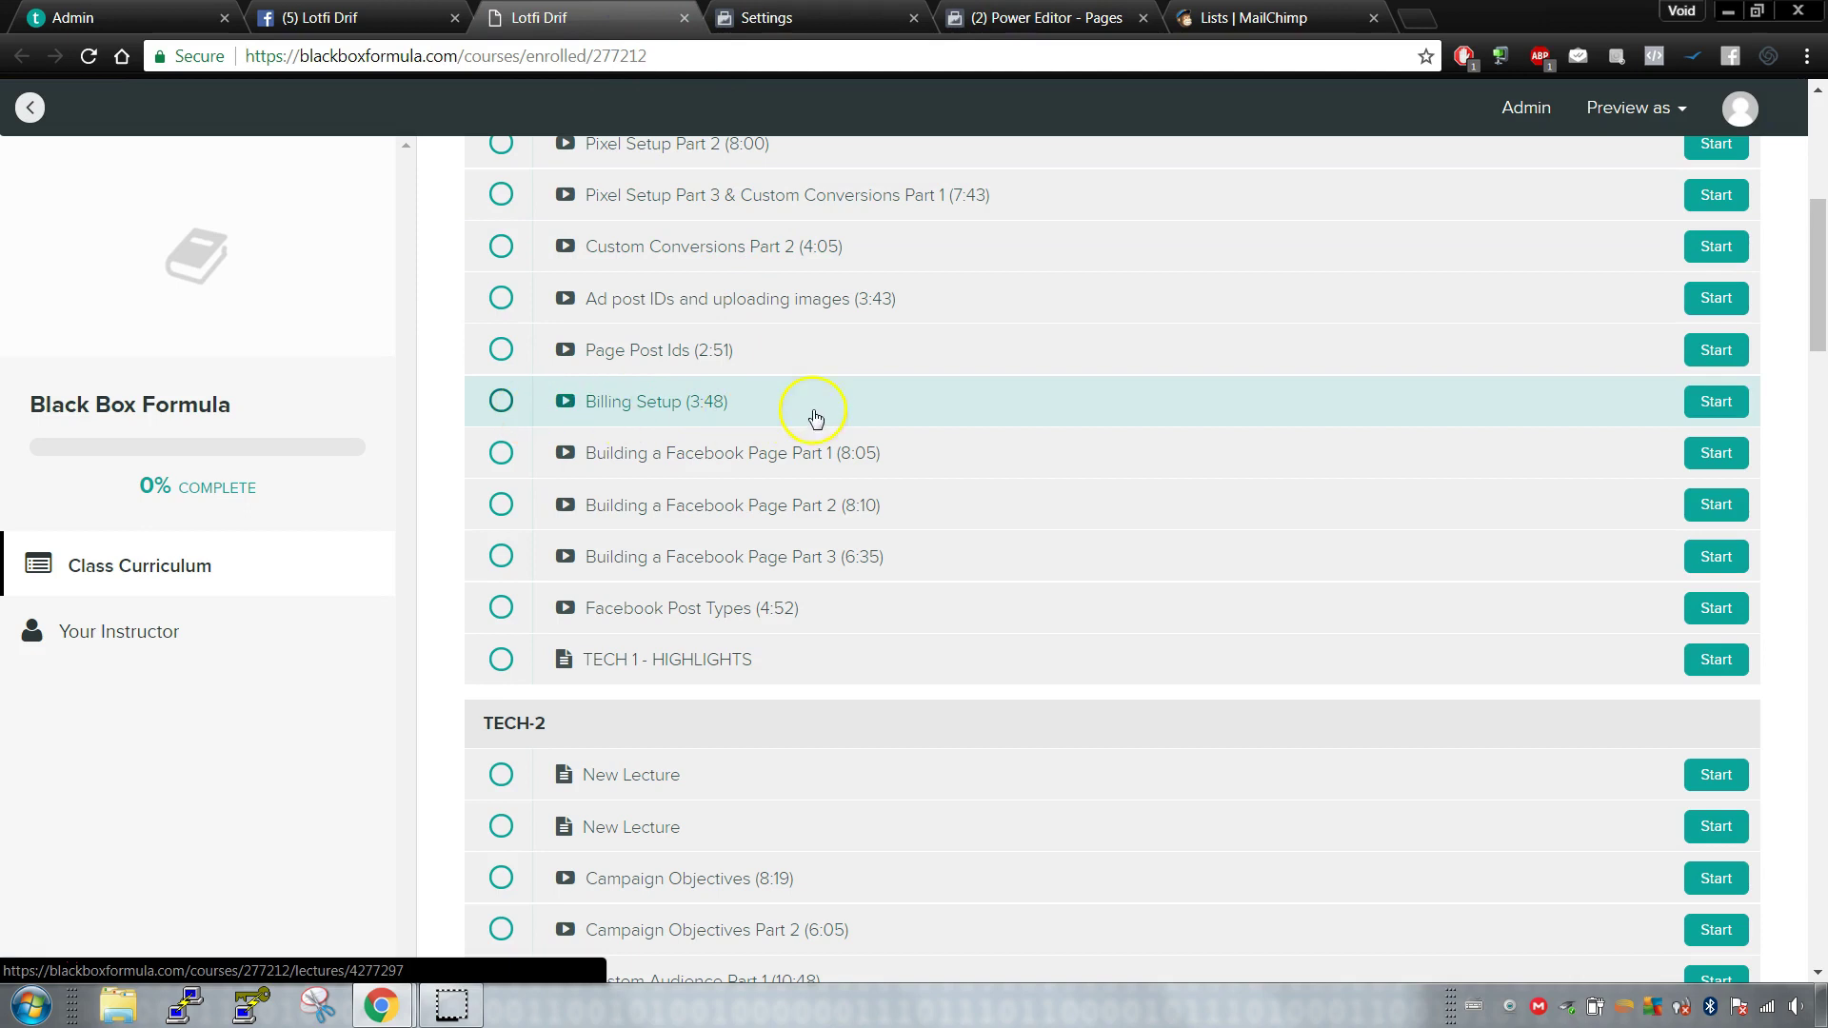
key(ctrl+Tab)
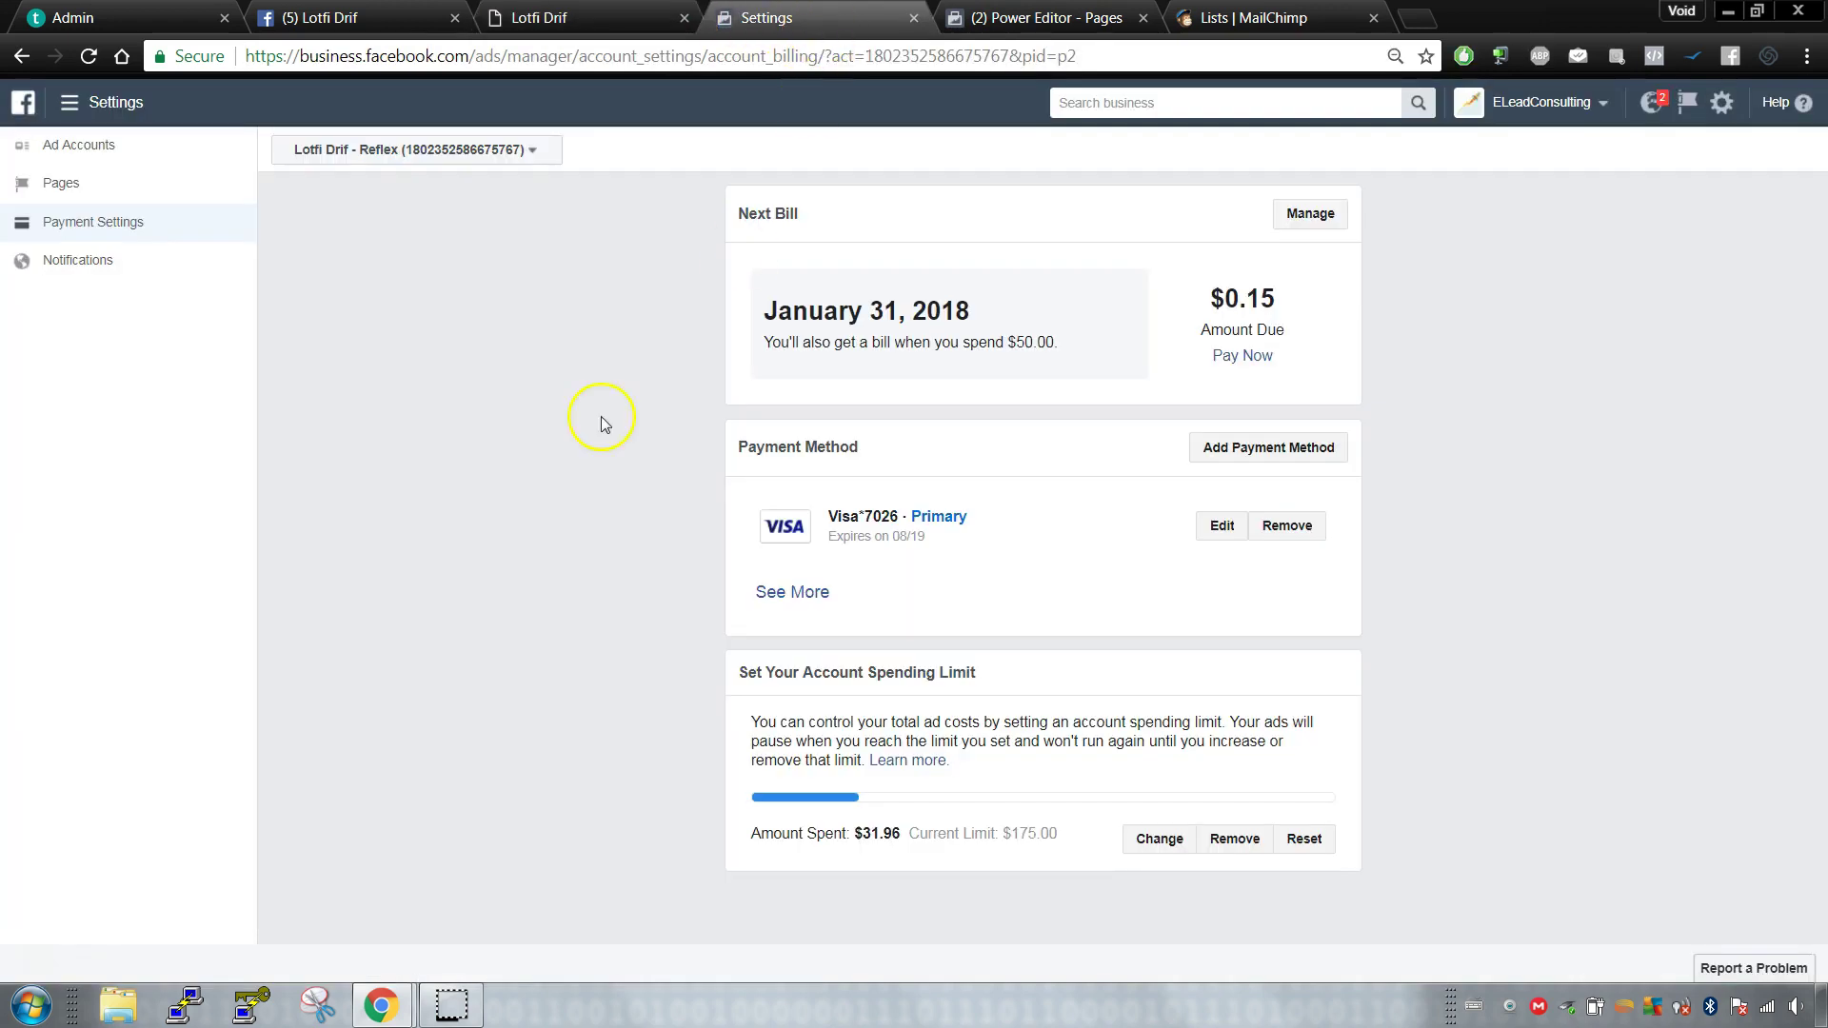
click(671, 17)
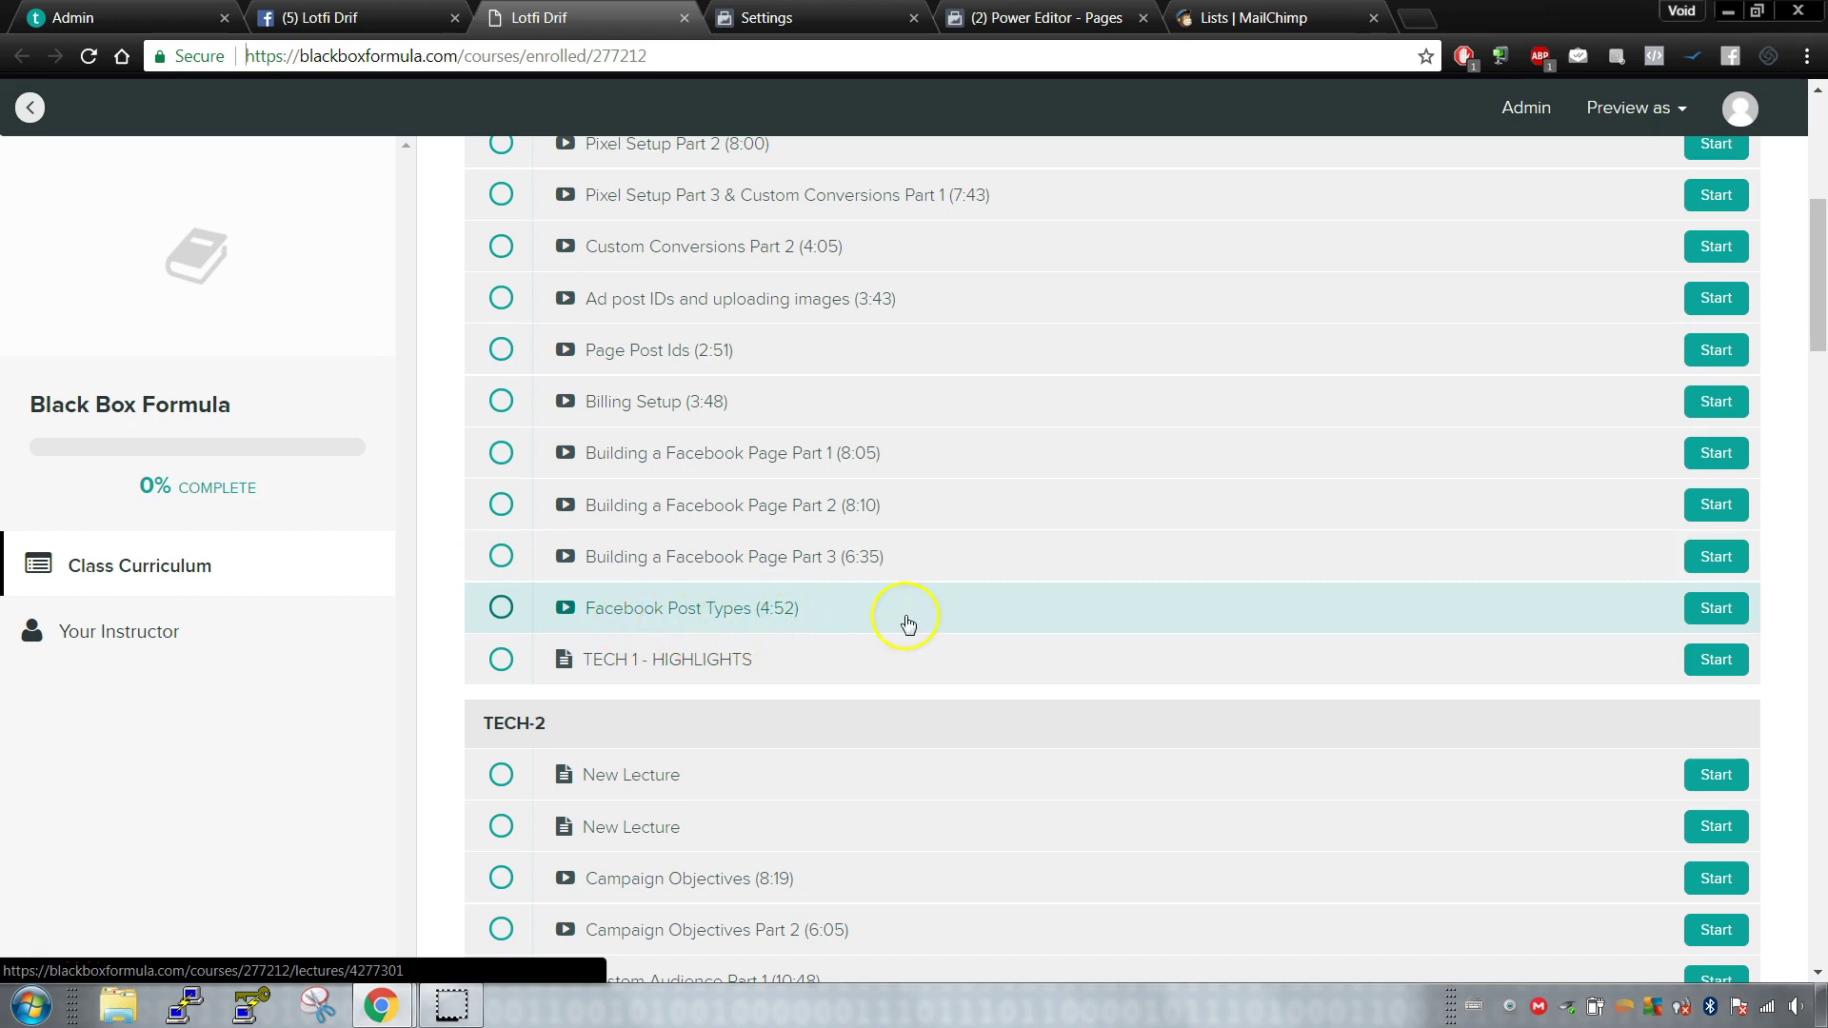
scroll(825, 620, up, 5)
scroll(715, 615, down, 2)
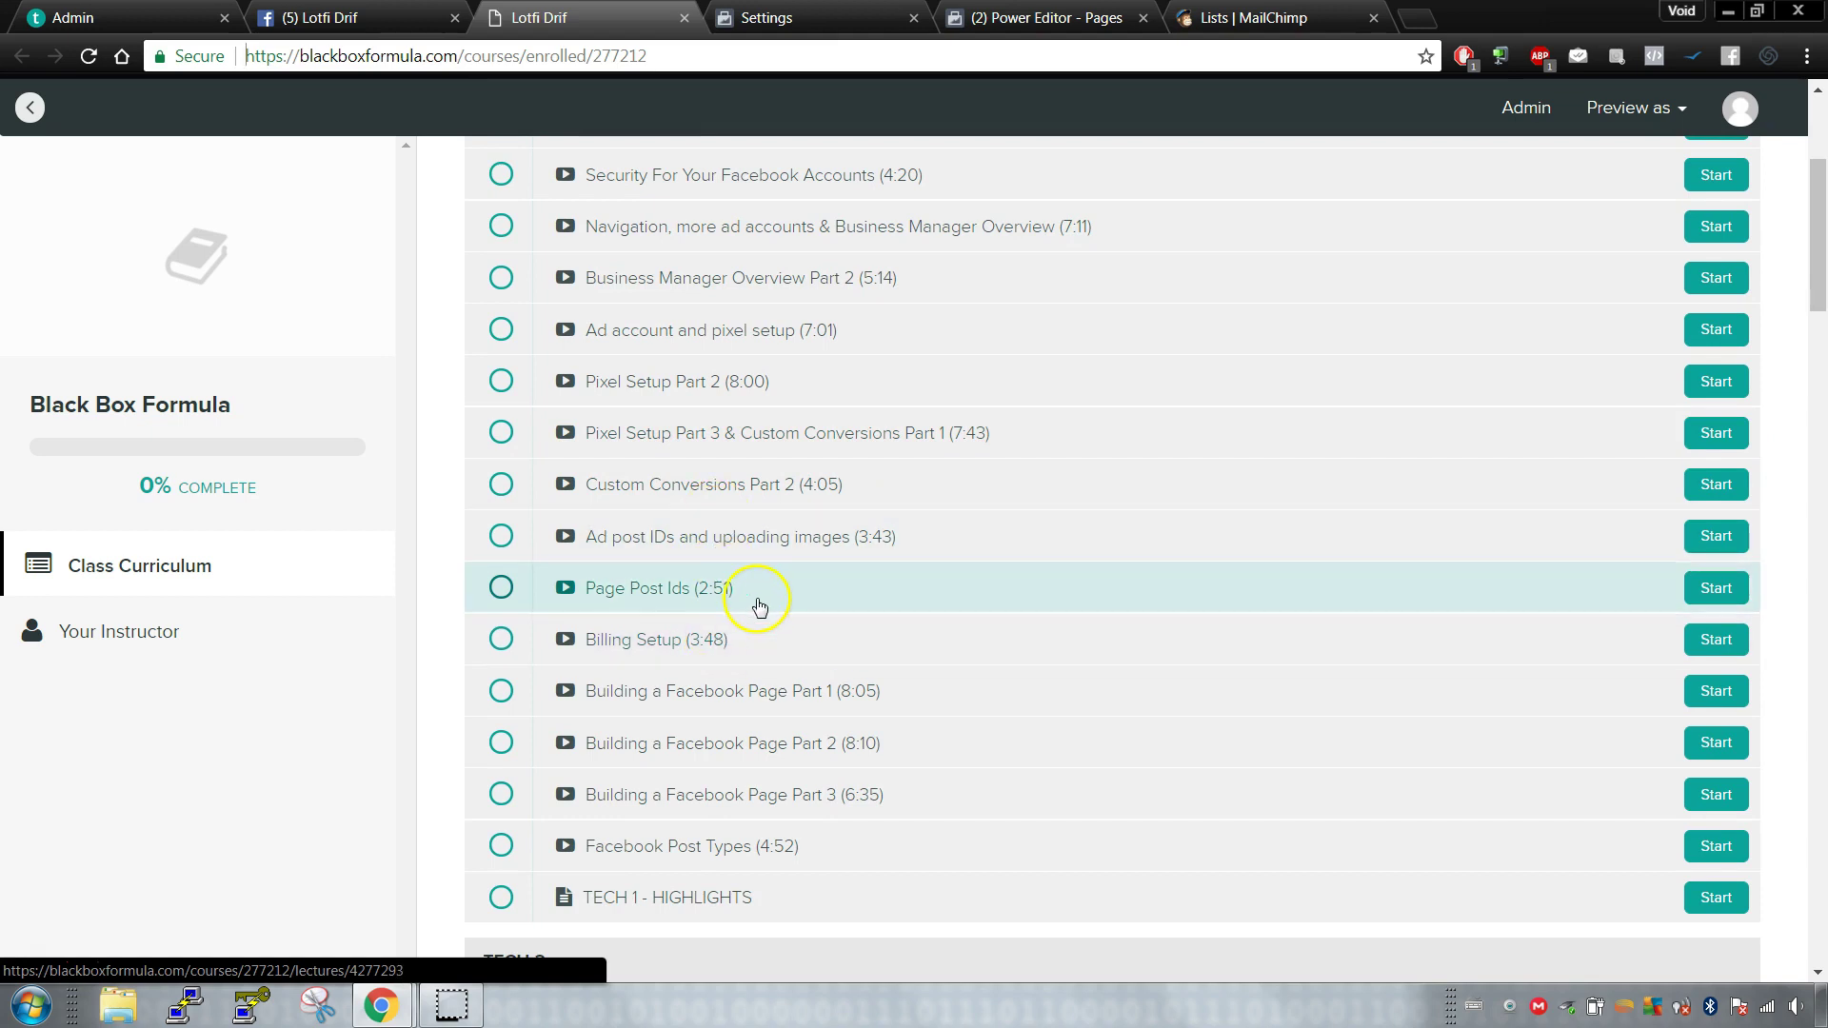
scroll(743, 605, up, 3)
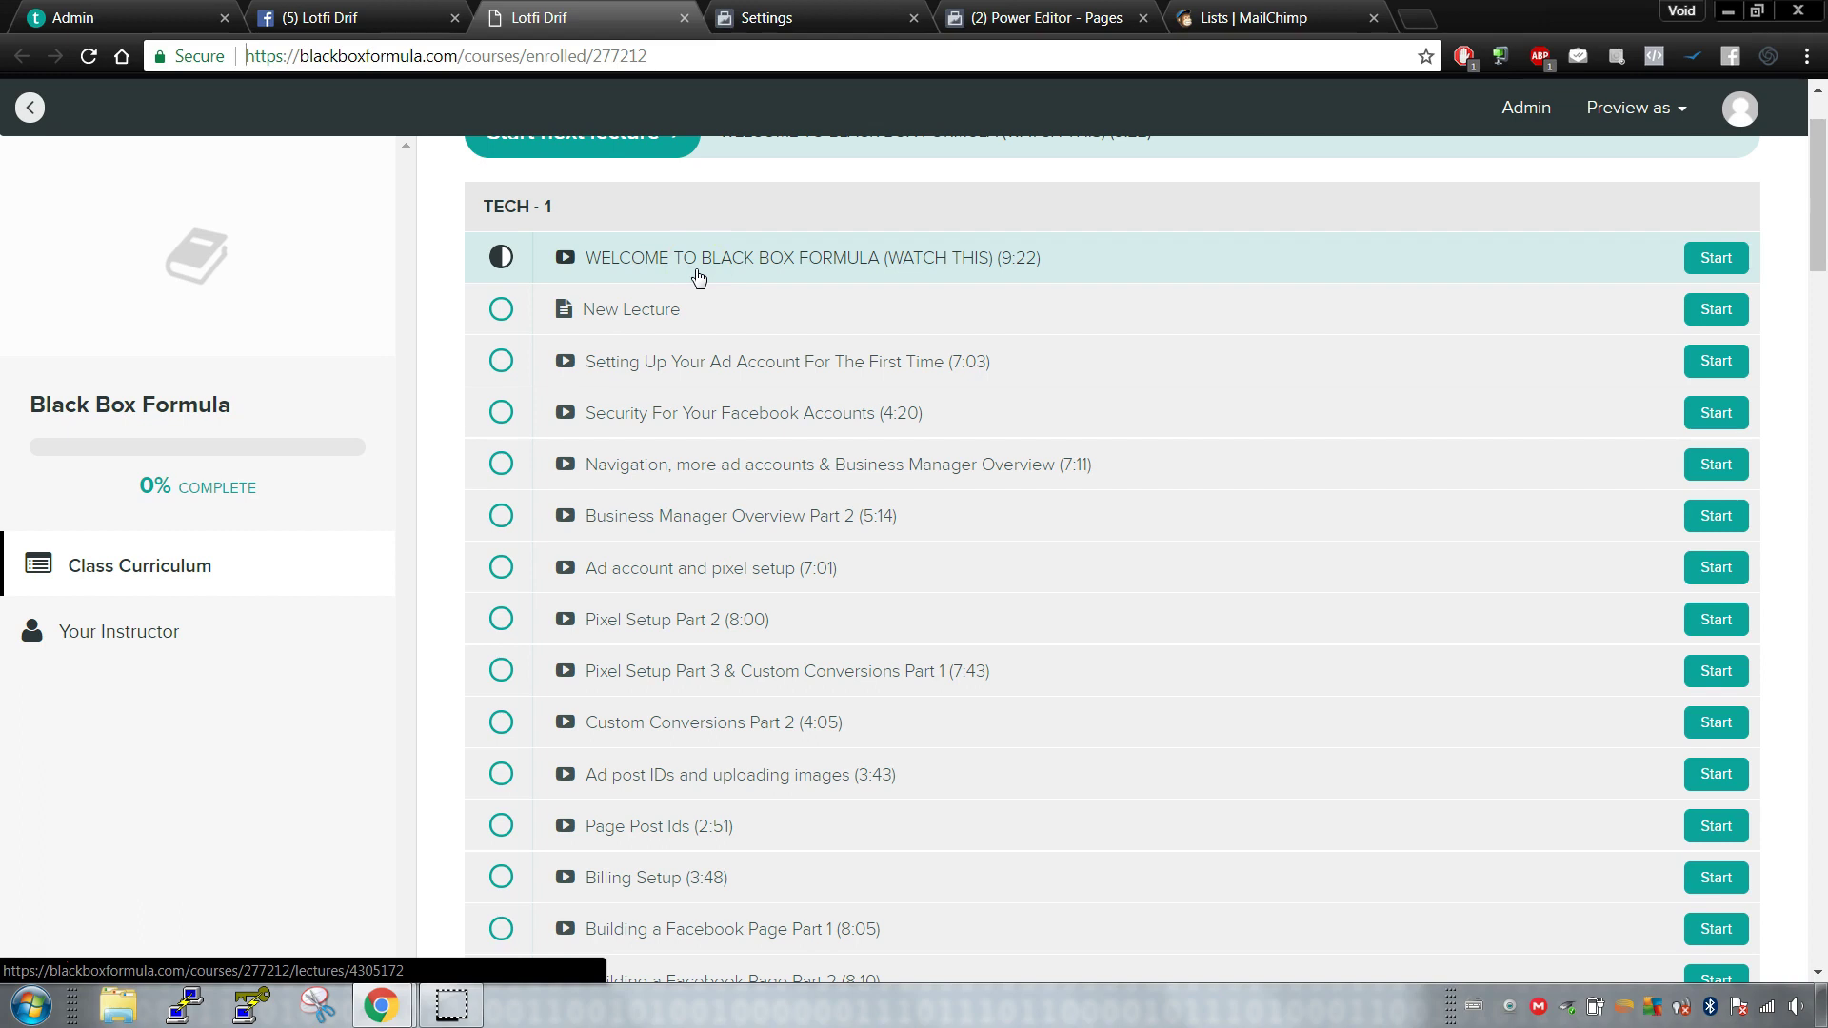
Step: Look through the curriculum's TECH-3, TECH4, Advanced - Targeting and Creating Ads sections and return to TECH-1
scroll(771, 214, down, 18)
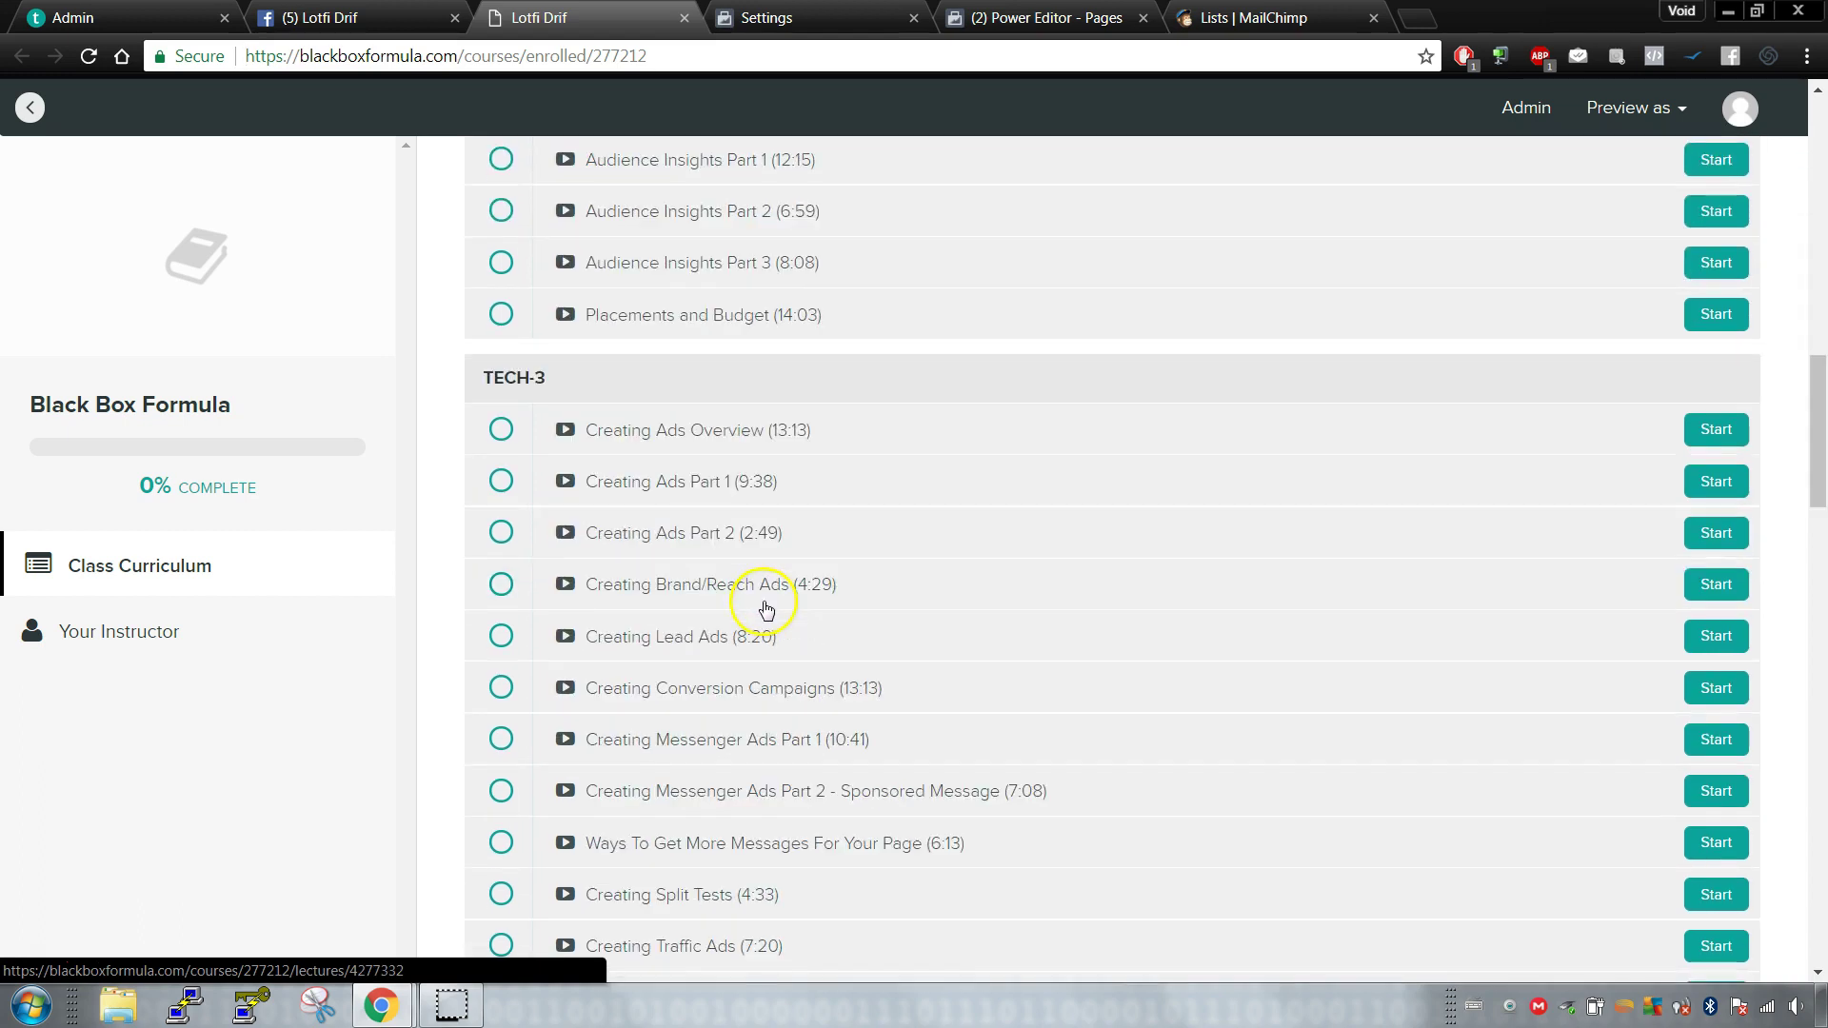
scroll(765, 607, down, 7)
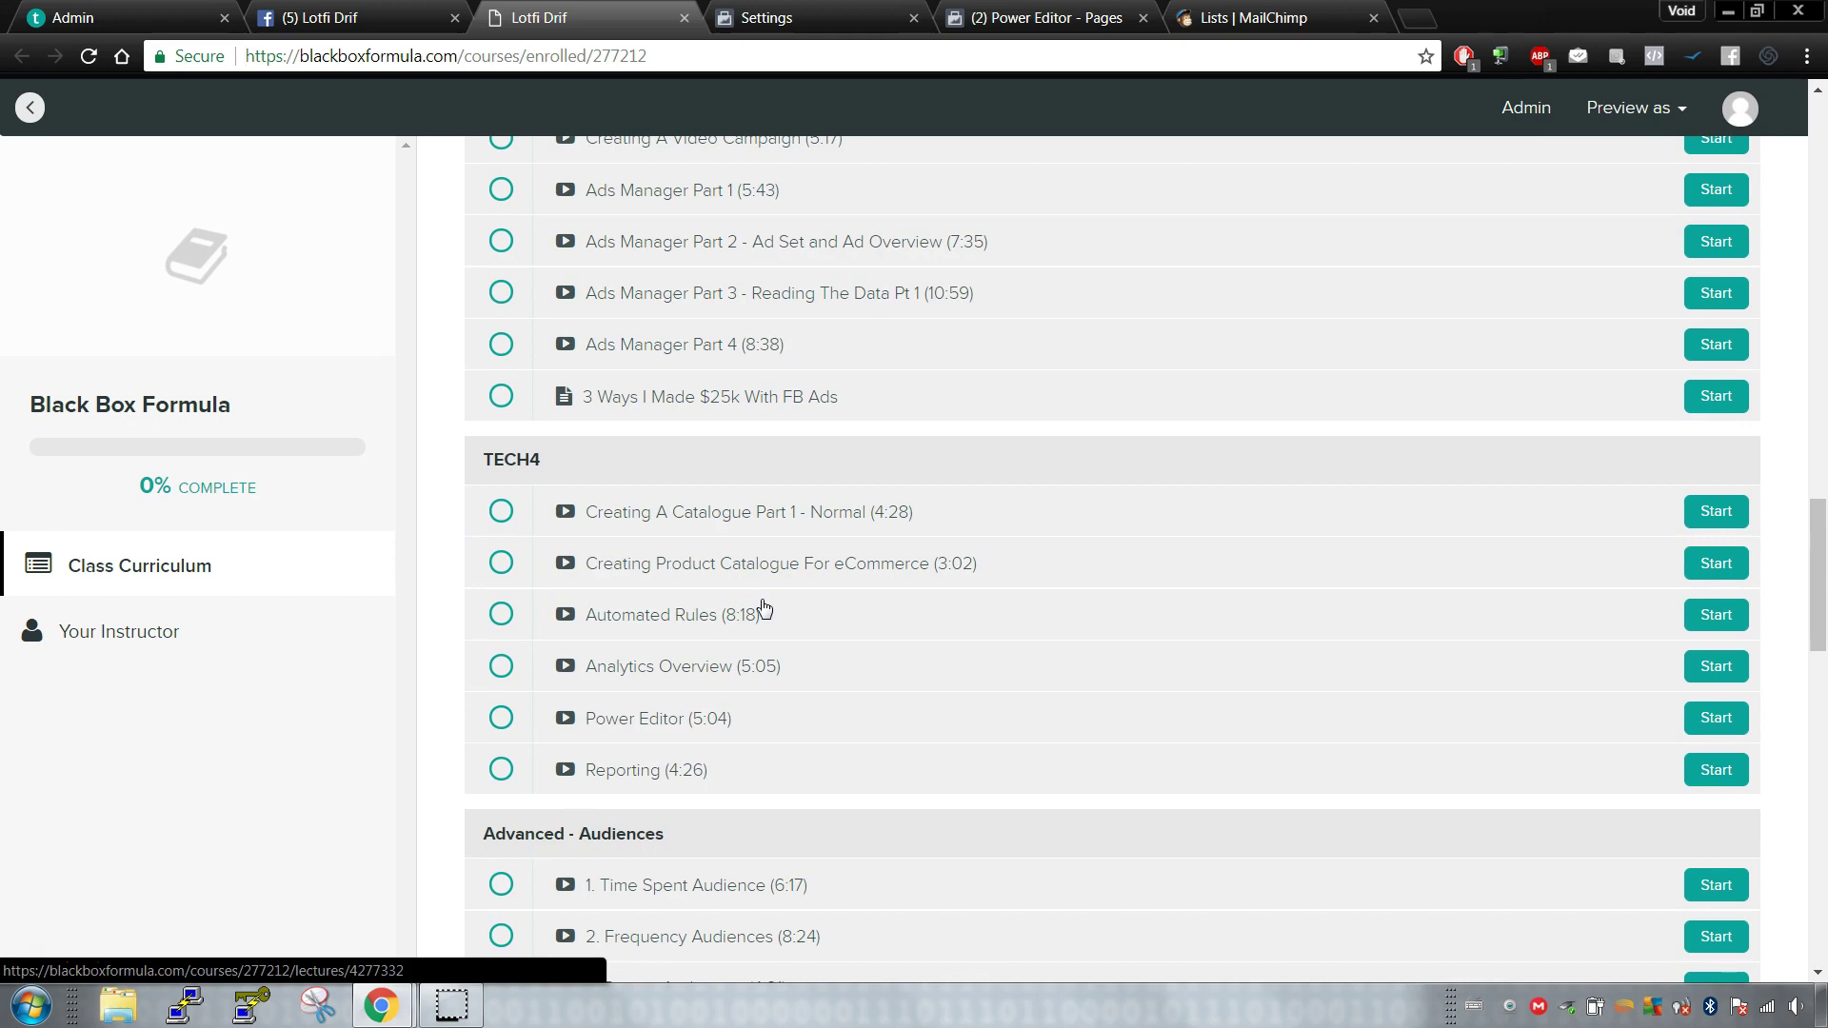
scroll(764, 606, up, 1)
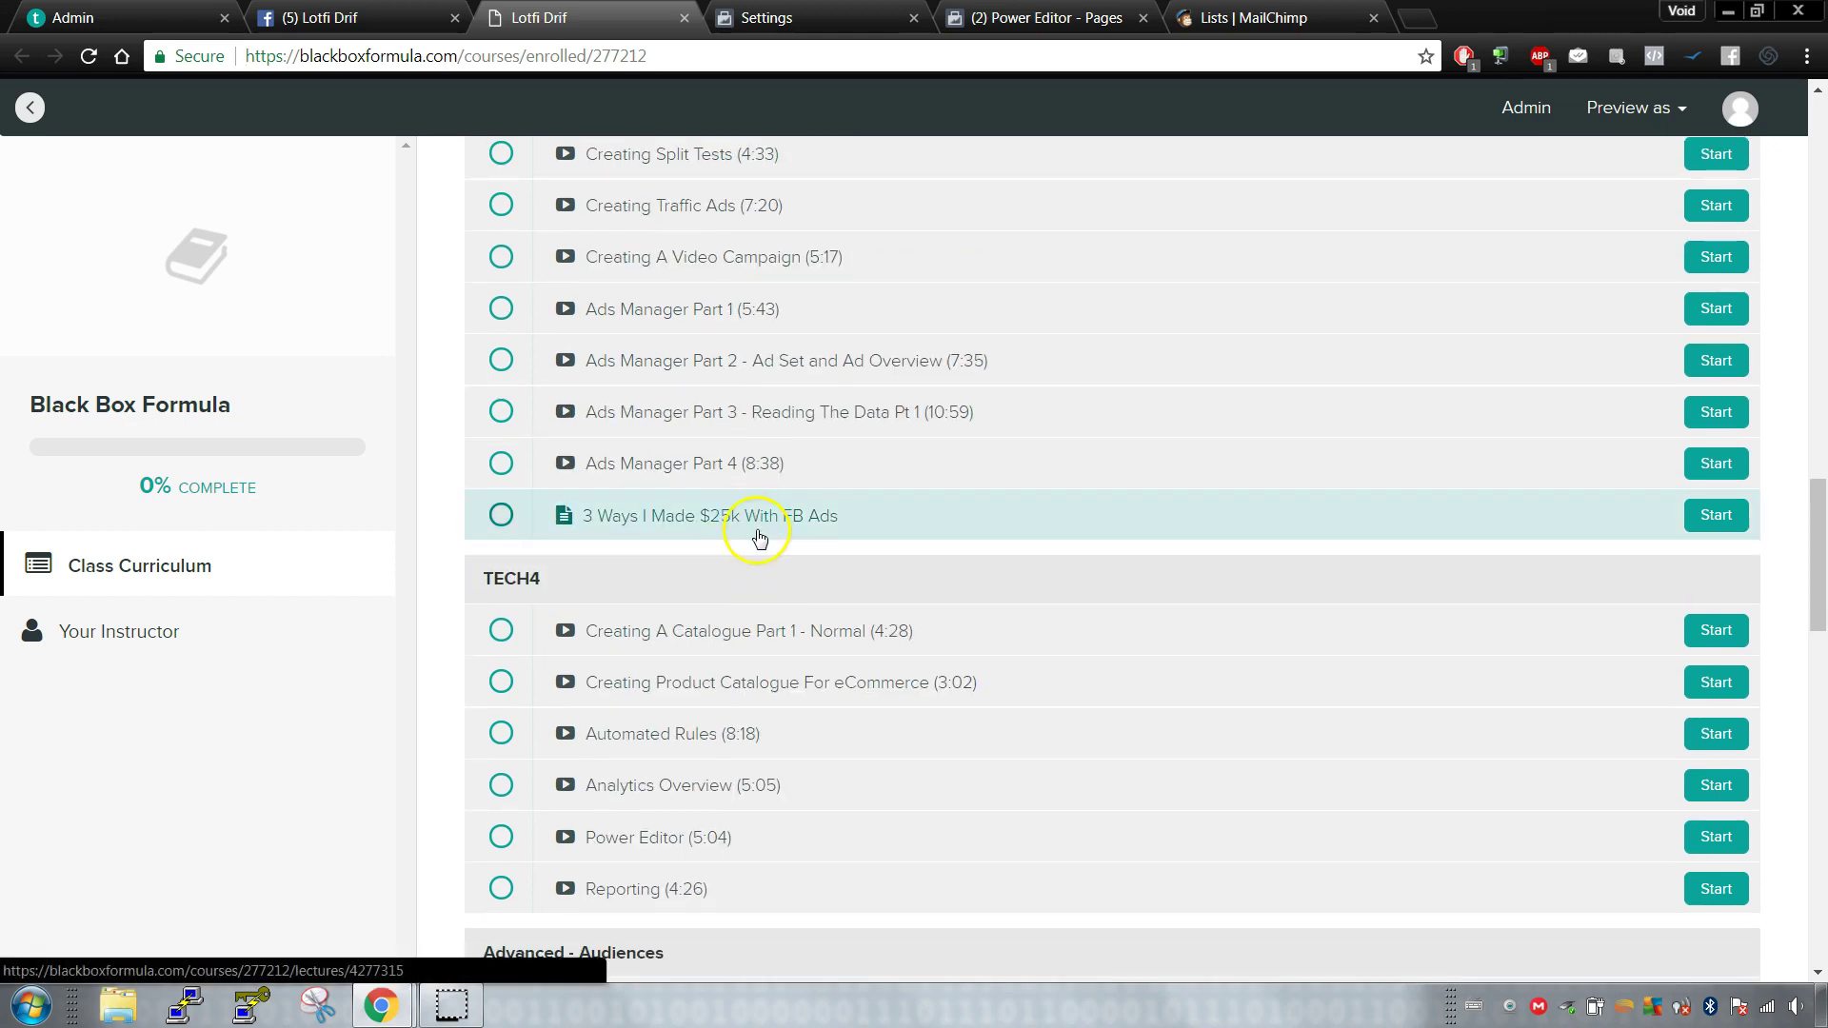
scroll(757, 535, down, 18)
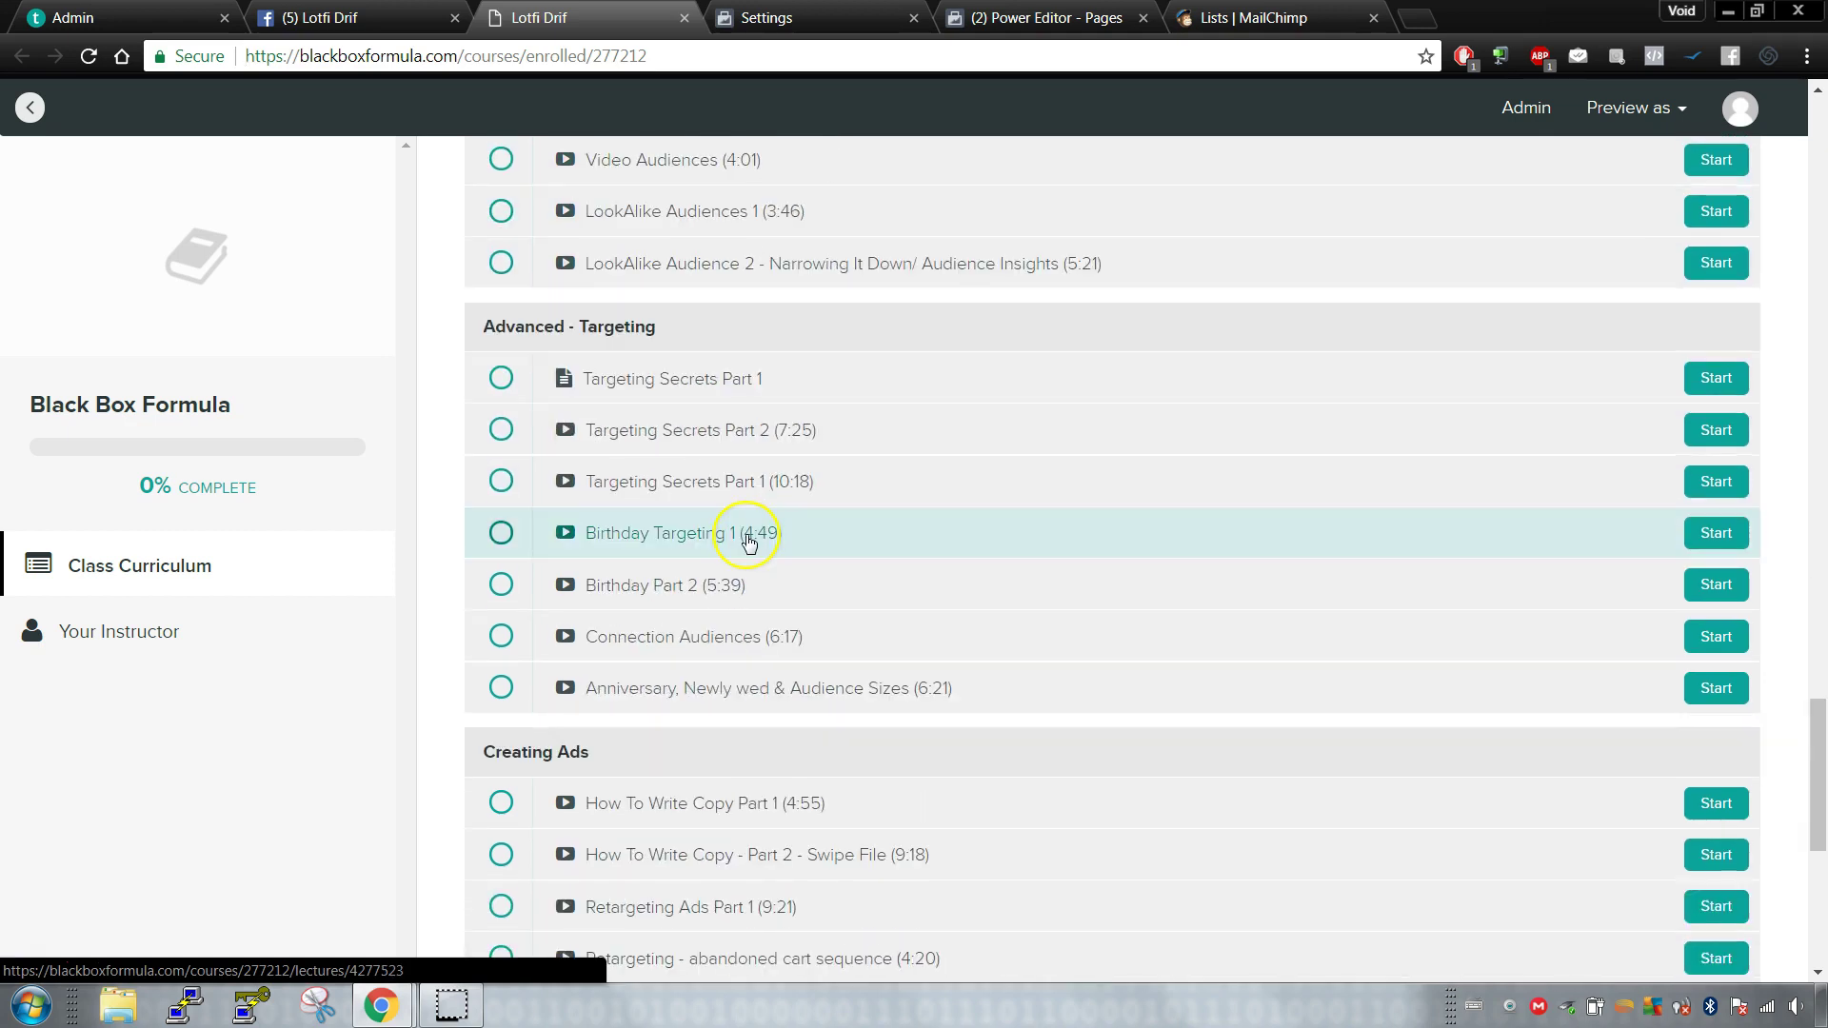
scroll(749, 543, up, 12)
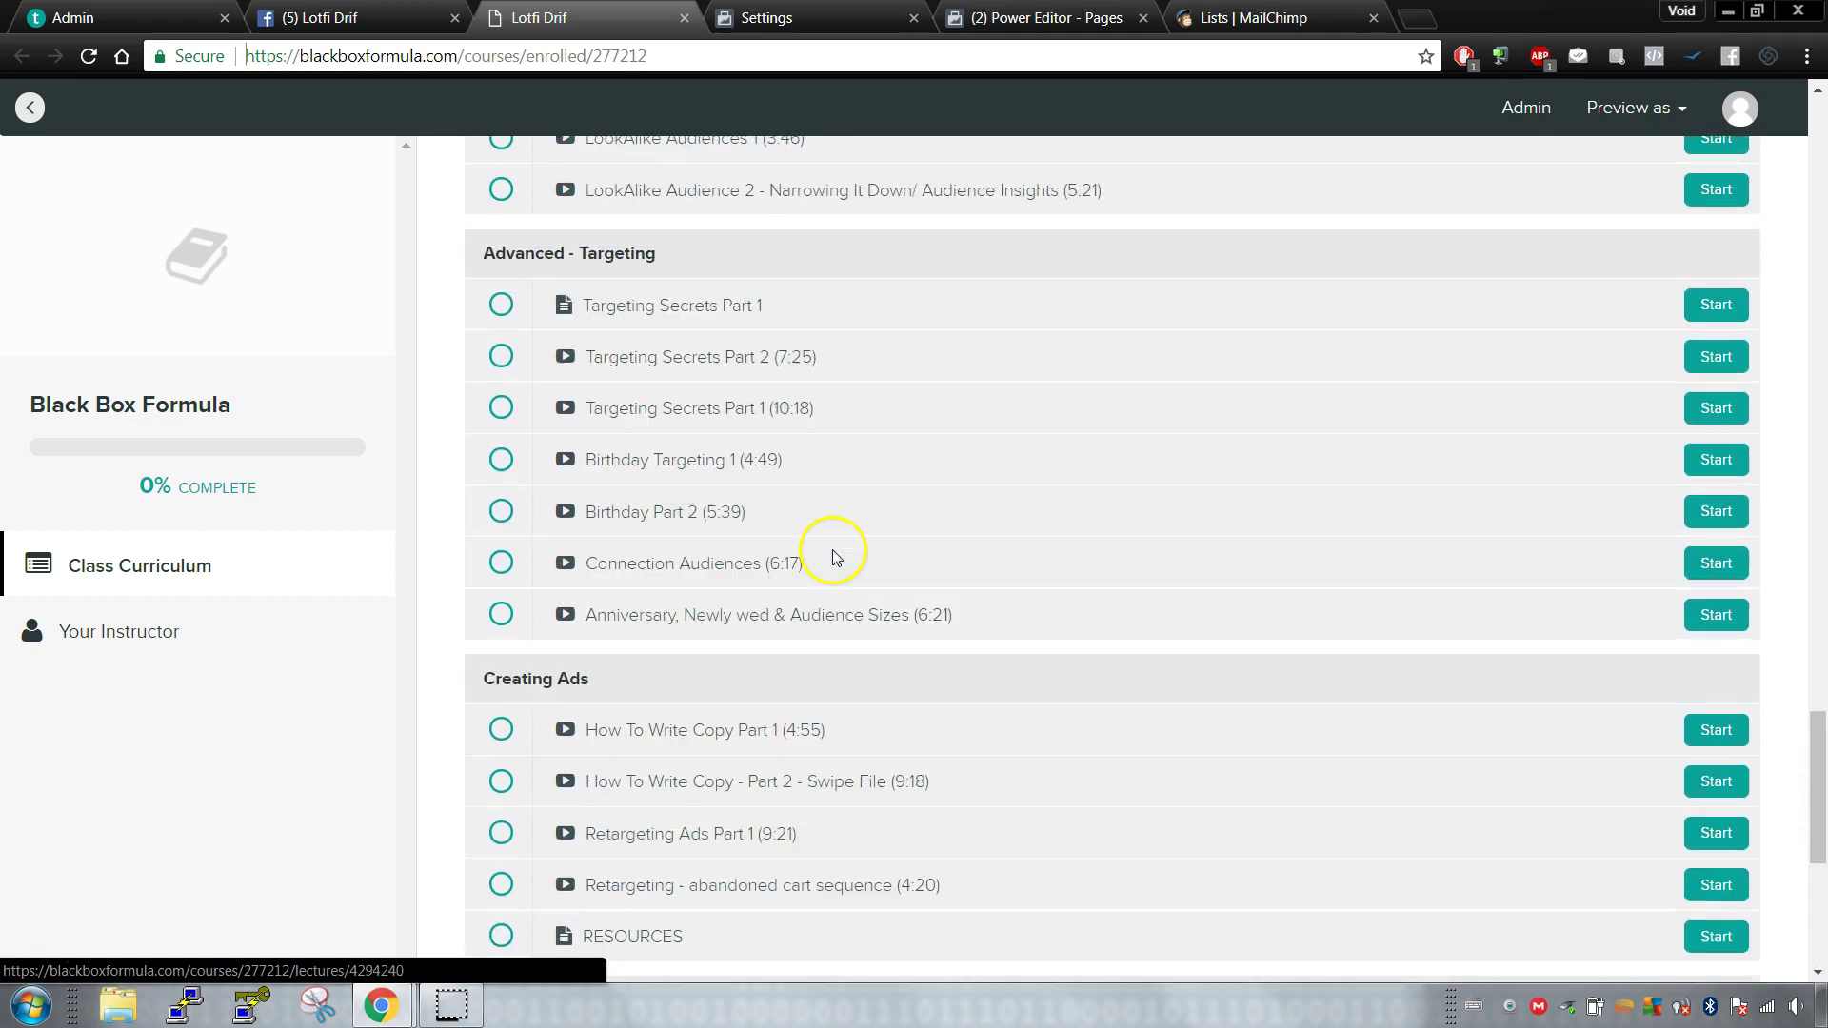
scroll(829, 555, up, 20)
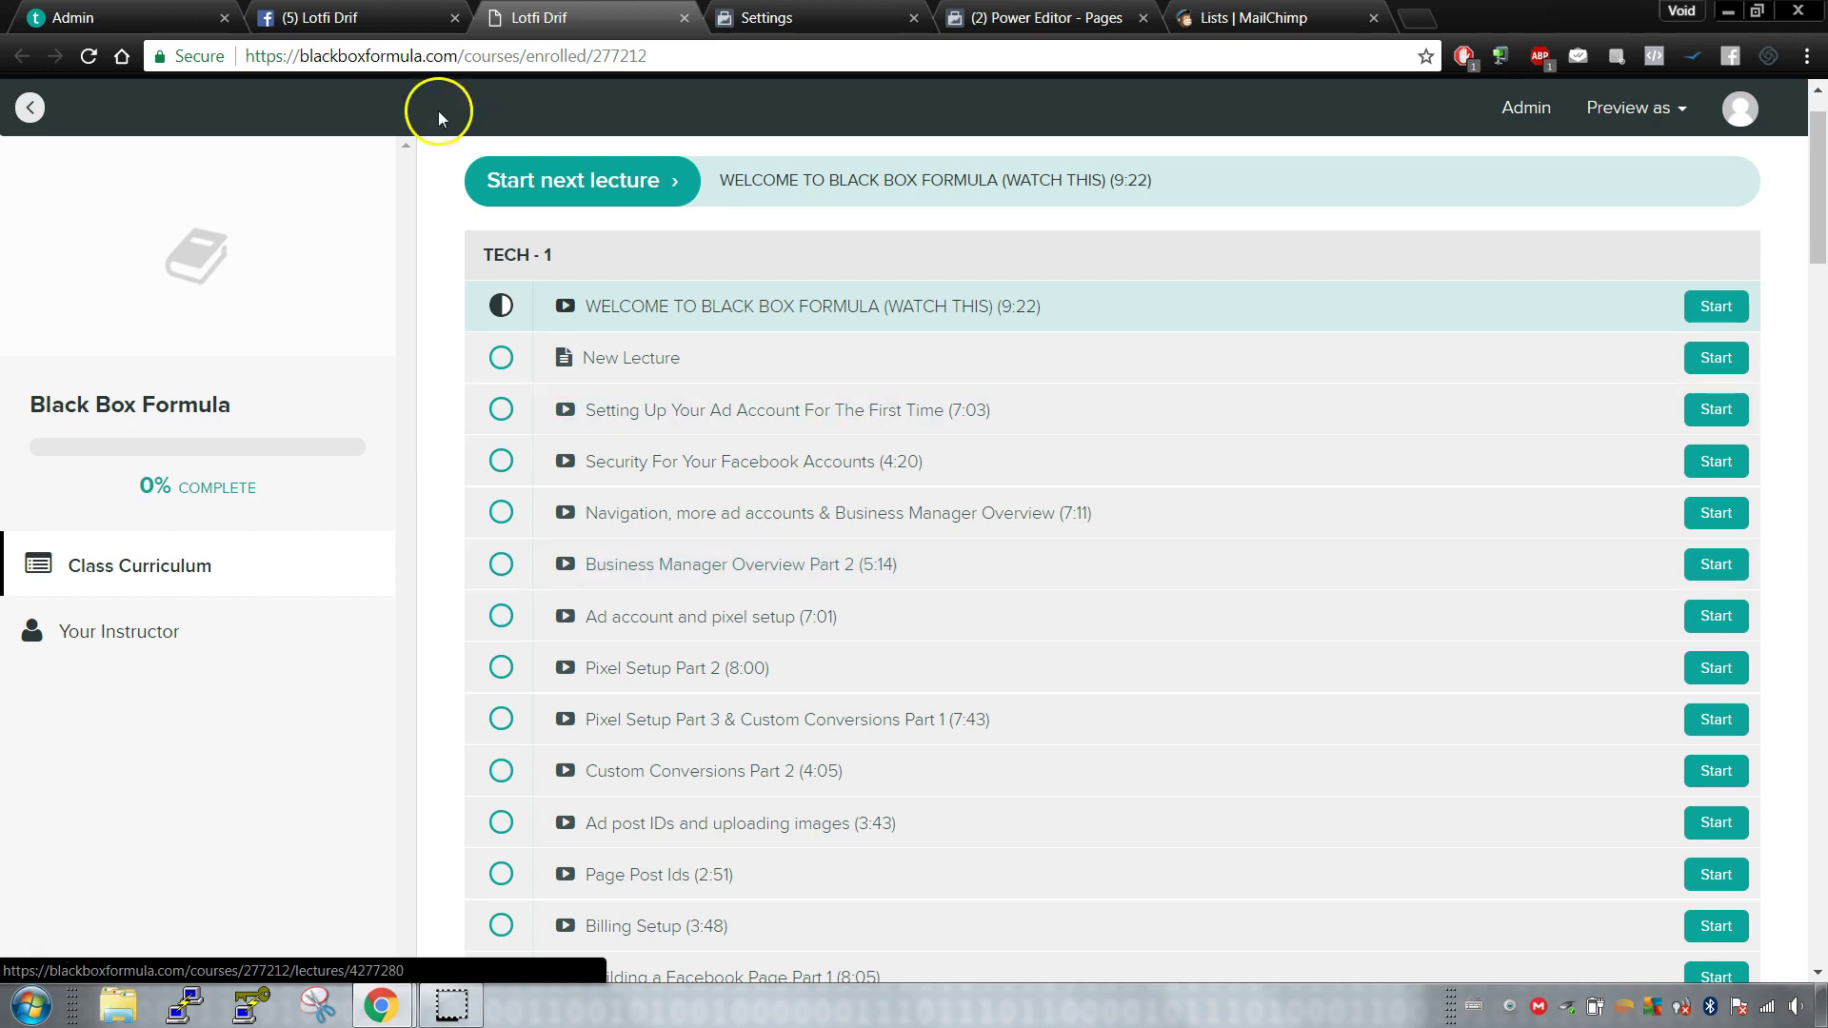
Step: Go through the whole course curriculum from the TECH-1 lectures down to the Tools (Bonus) section
click(612, 58)
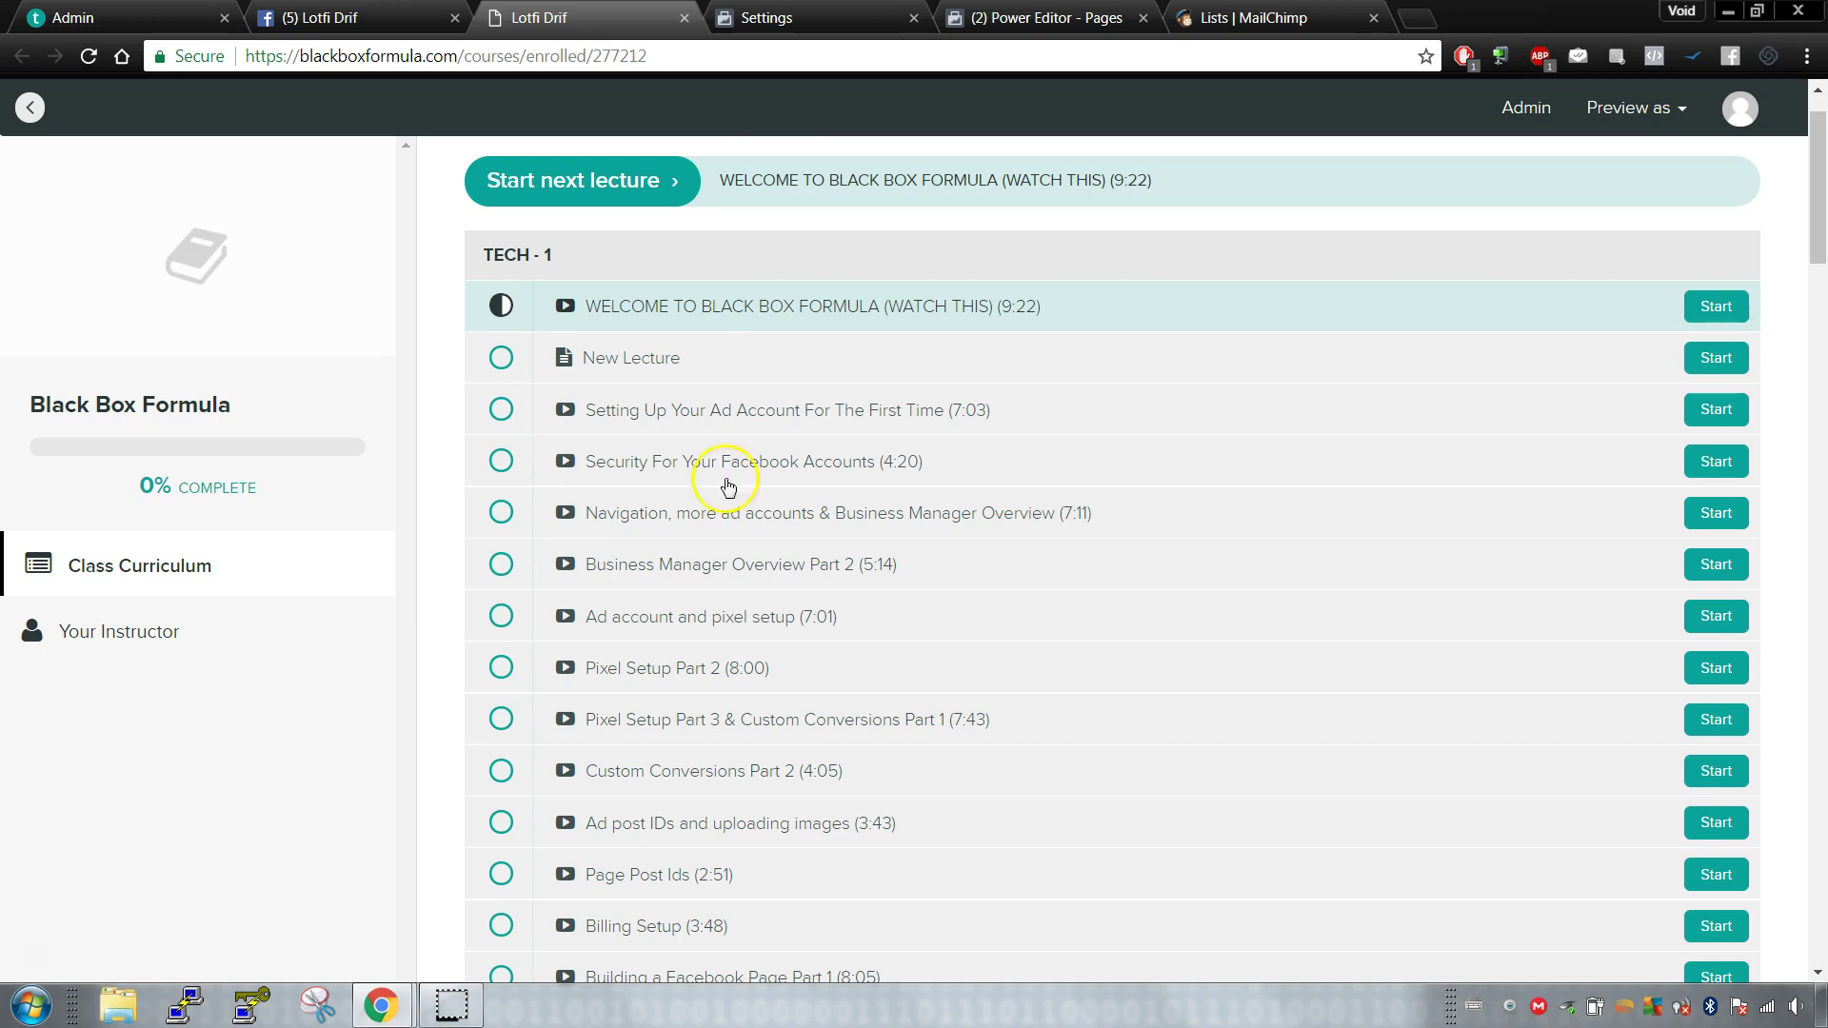
scroll(728, 488, down, 2)
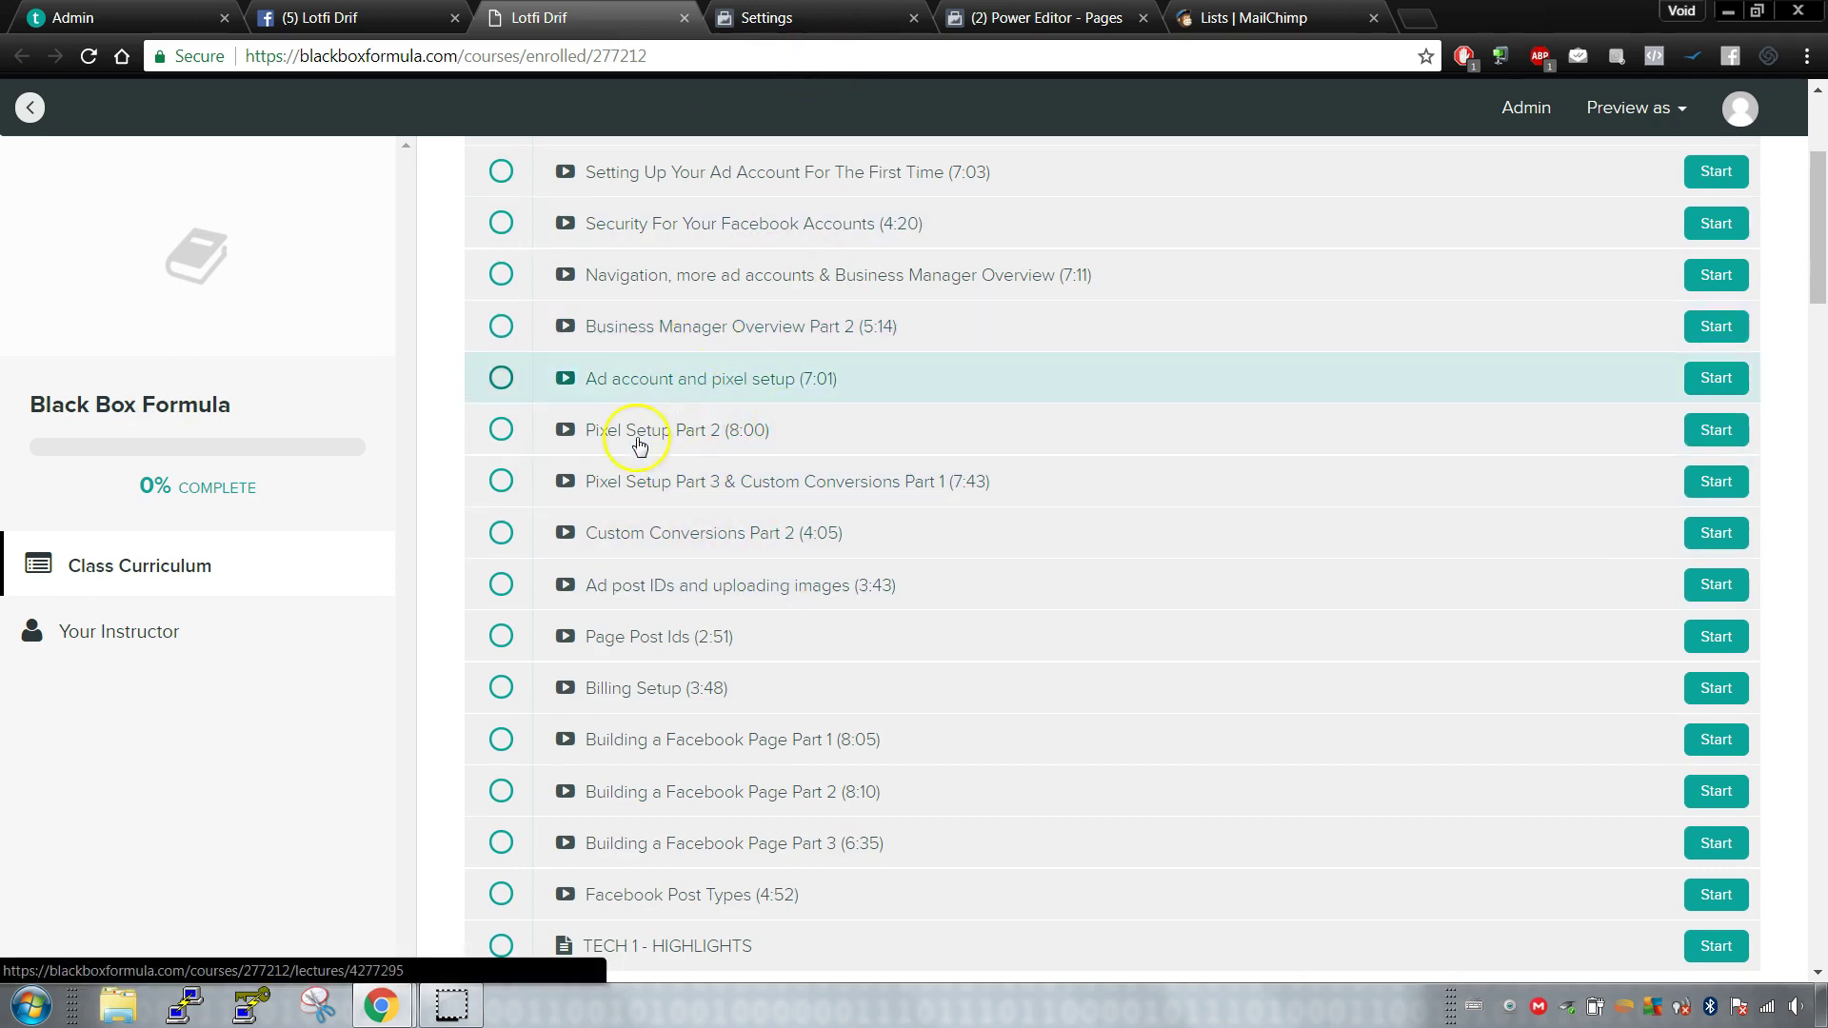
scroll(761, 465, down, 5)
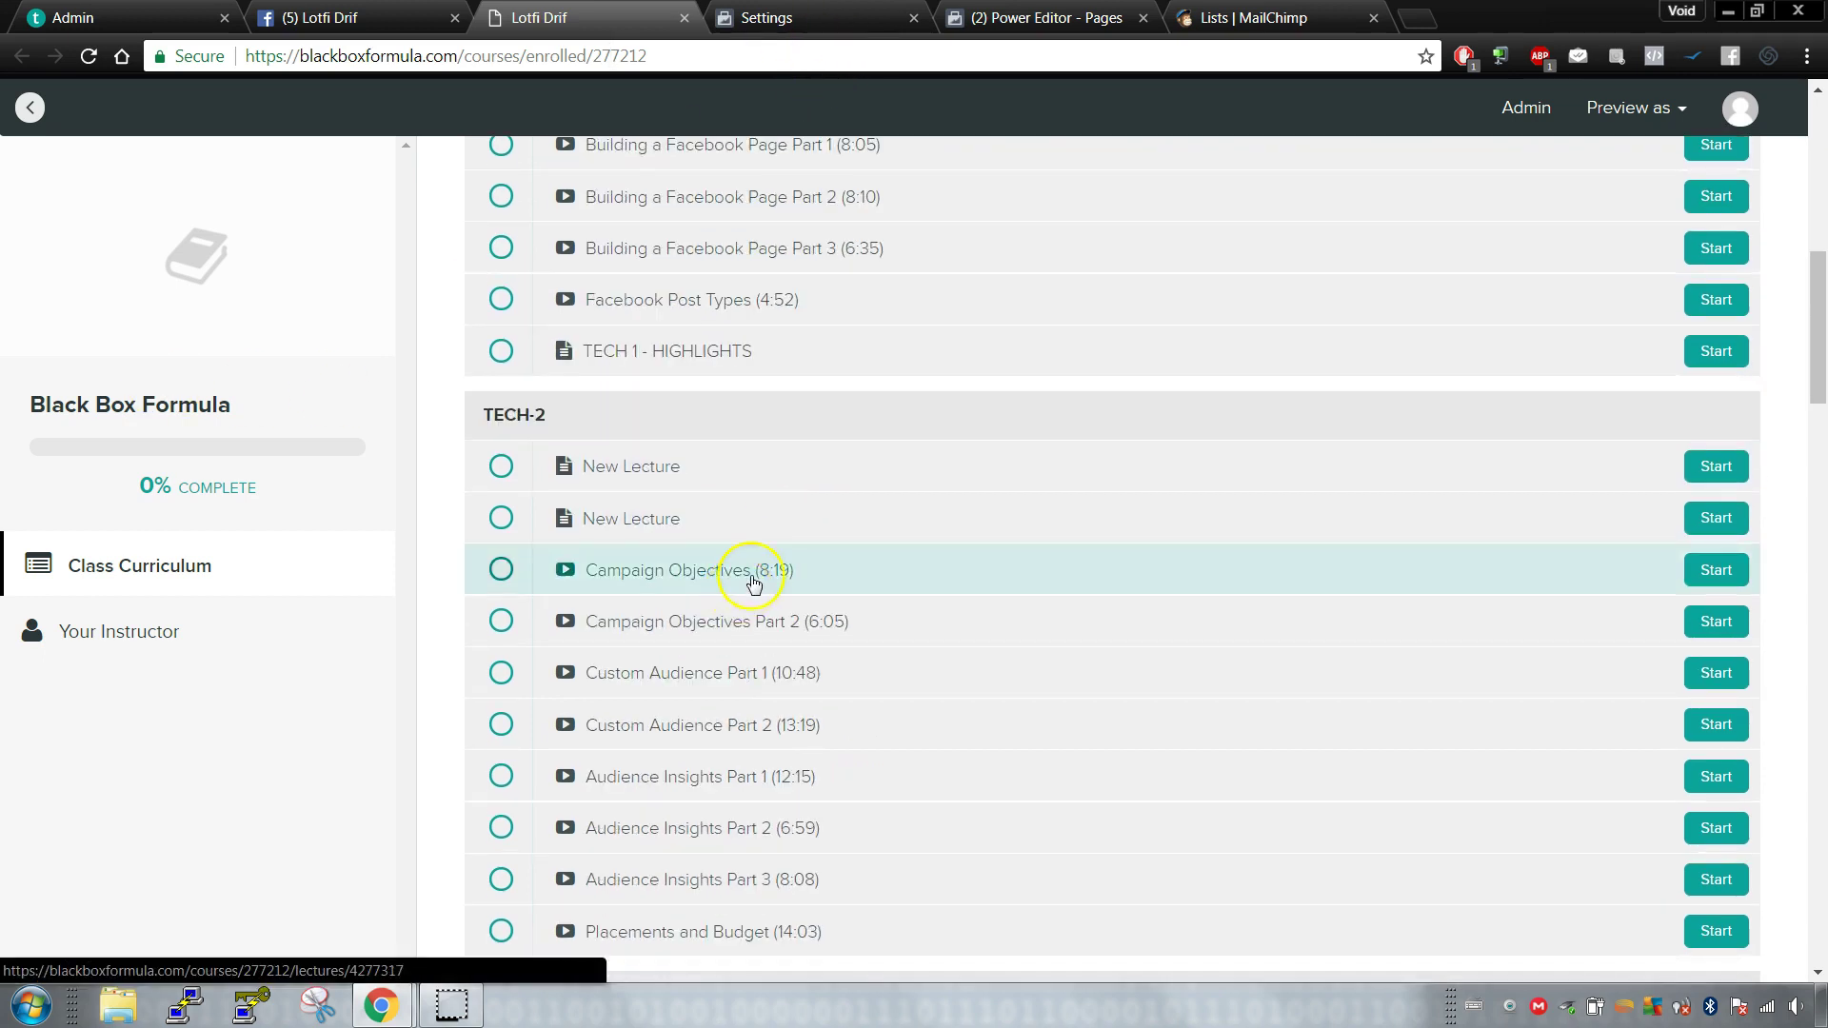
scroll(752, 571, down, 20)
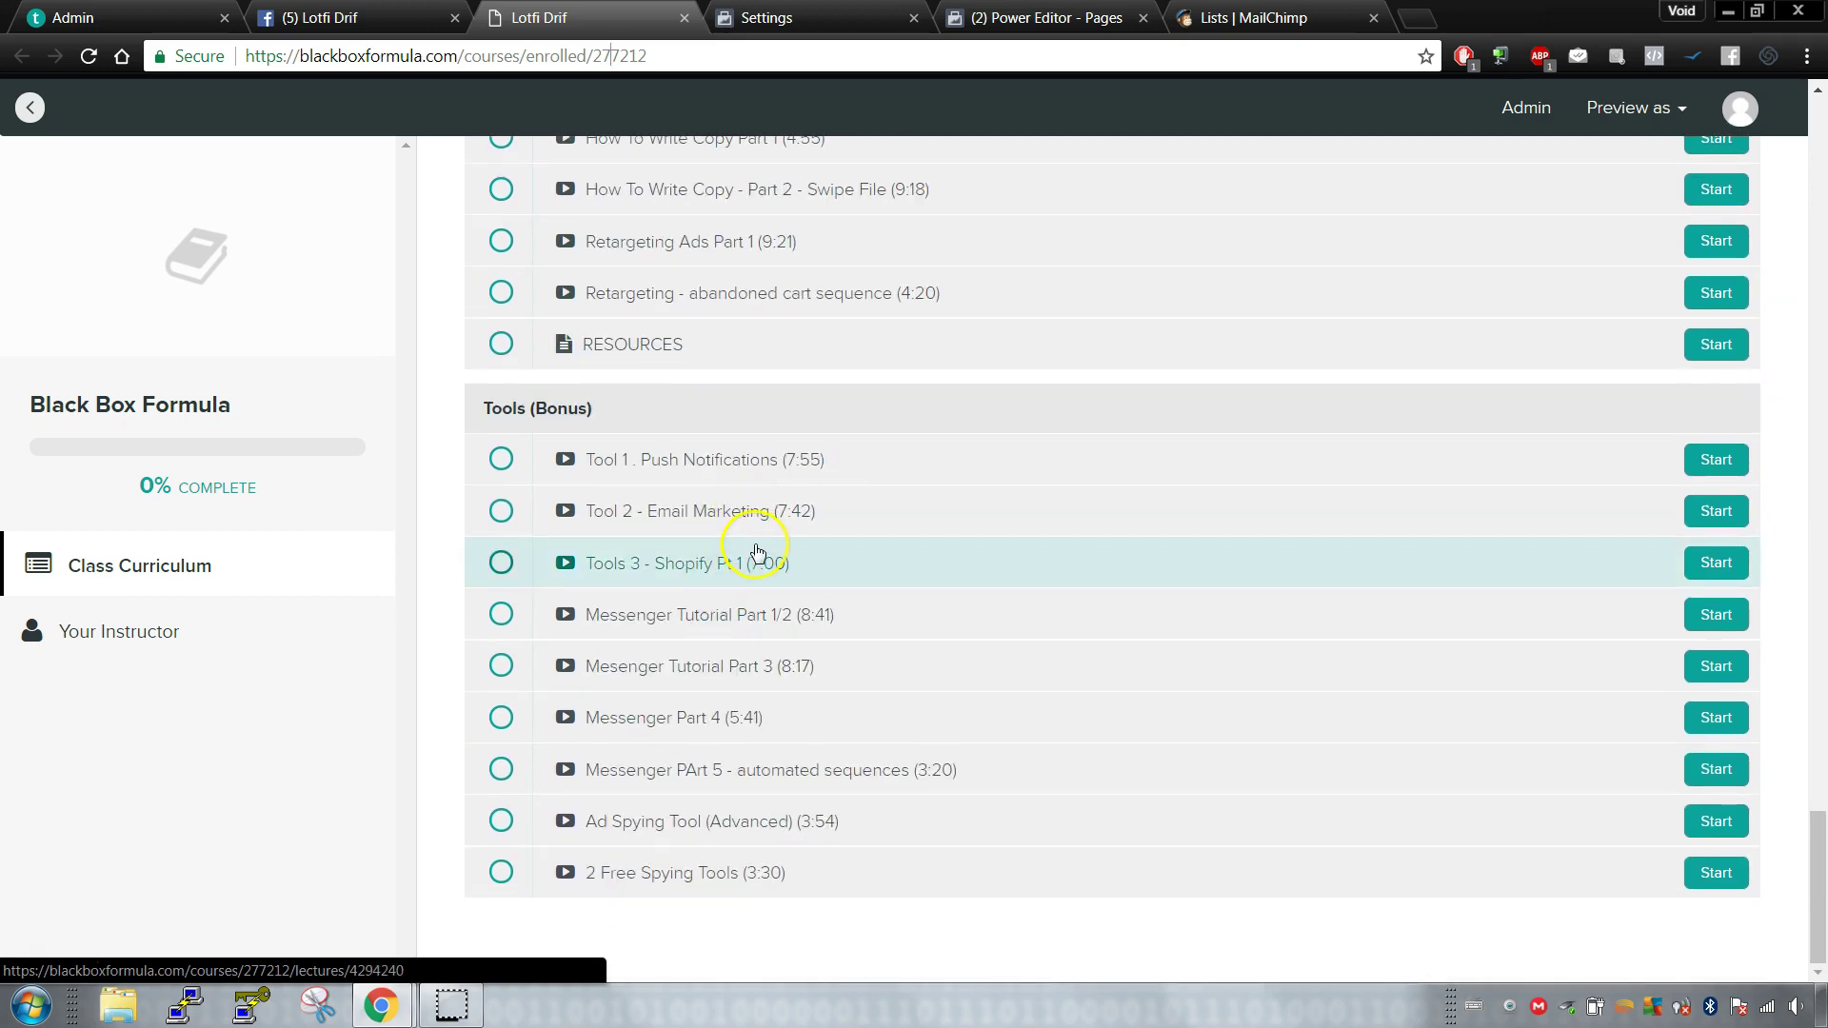